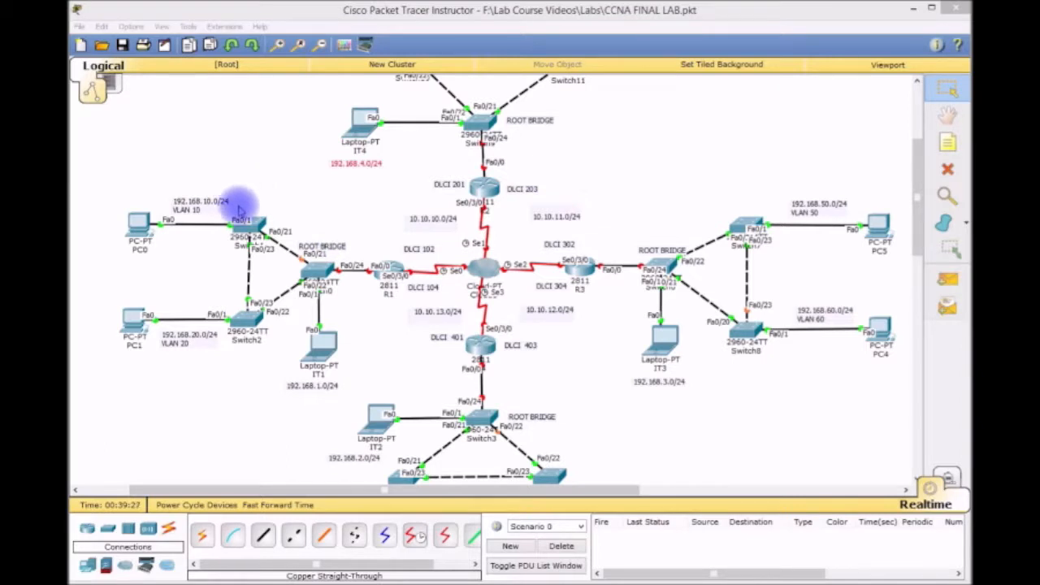
Drag-select Switch1, Switch2 and the left LAN's devices and labels, then clear the selection.
{"action": "left_click_drag", "start_coordinate": [240, 251], "coordinate": [266, 247]}
{"action": "left_click_drag", "start_coordinate": [213, 356], "coordinate": [263, 325]}
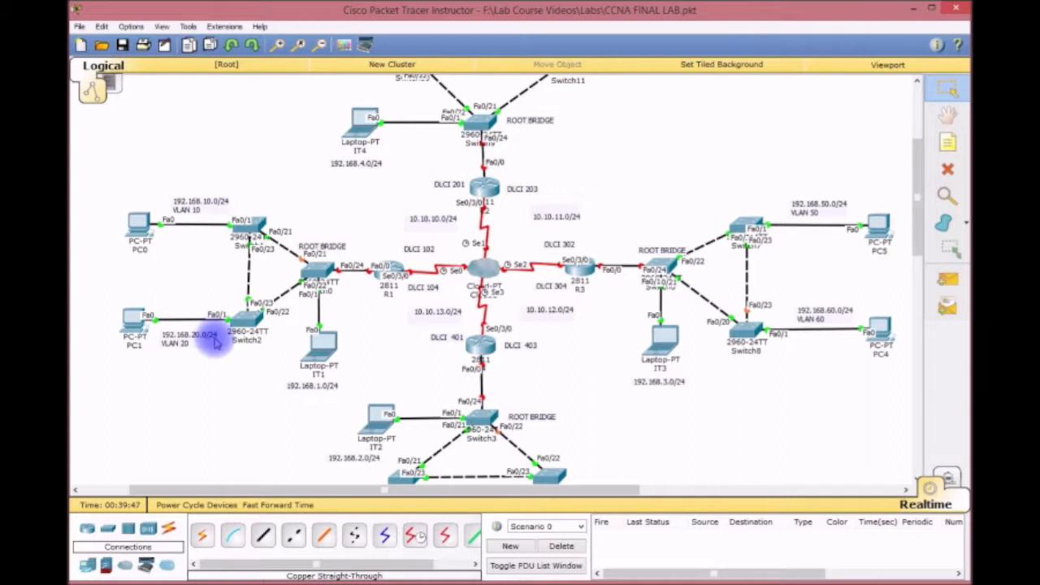
{"action": "left_click_drag", "start_coordinate": [106, 161], "coordinate": [348, 413]}
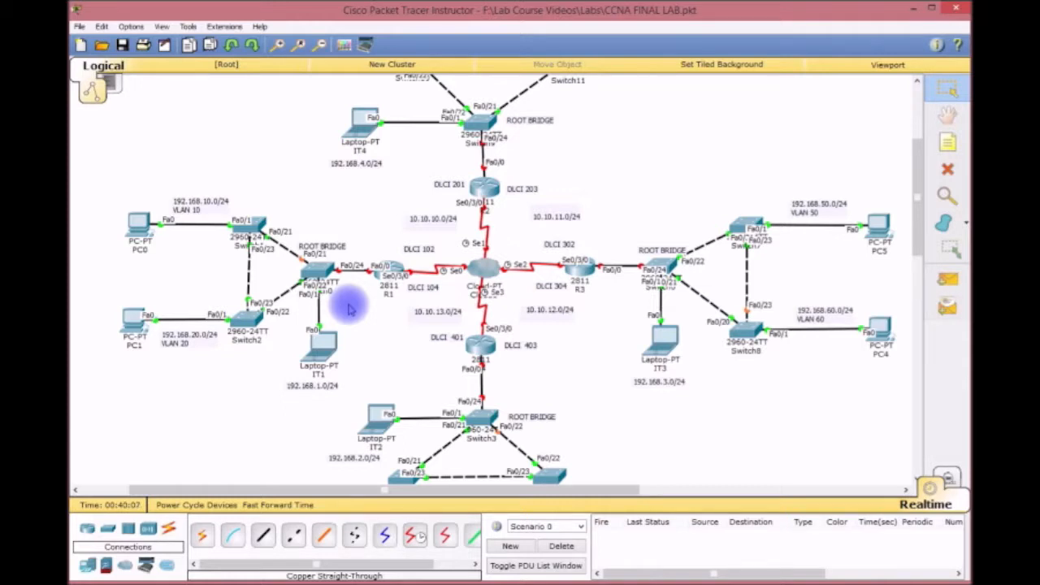
{"action": "left_click_drag", "start_coordinate": [372, 233], "coordinate": [406, 308]}
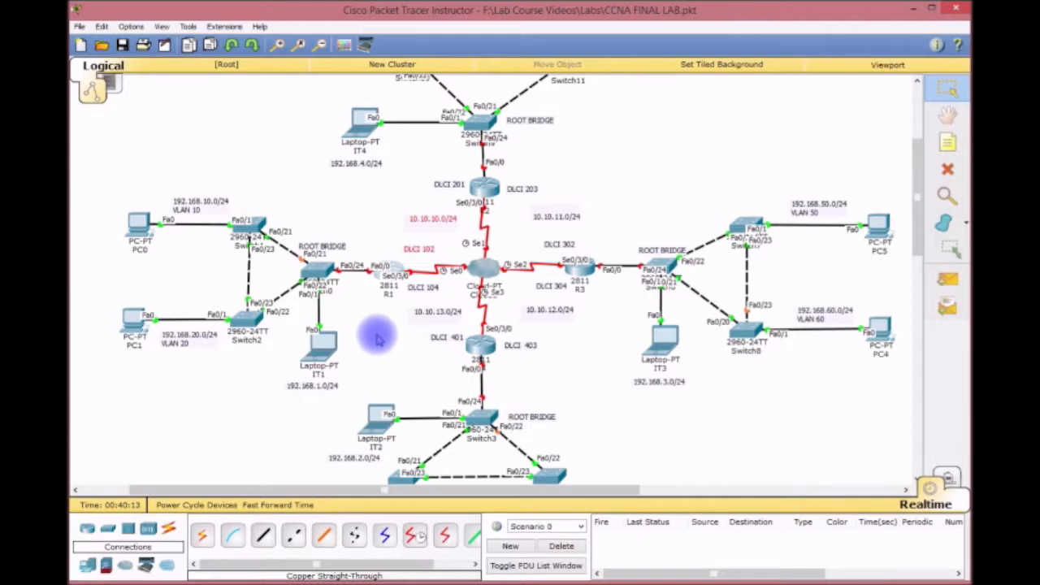
{"action": "left_click_drag", "start_coordinate": [118, 151], "coordinate": [360, 396]}
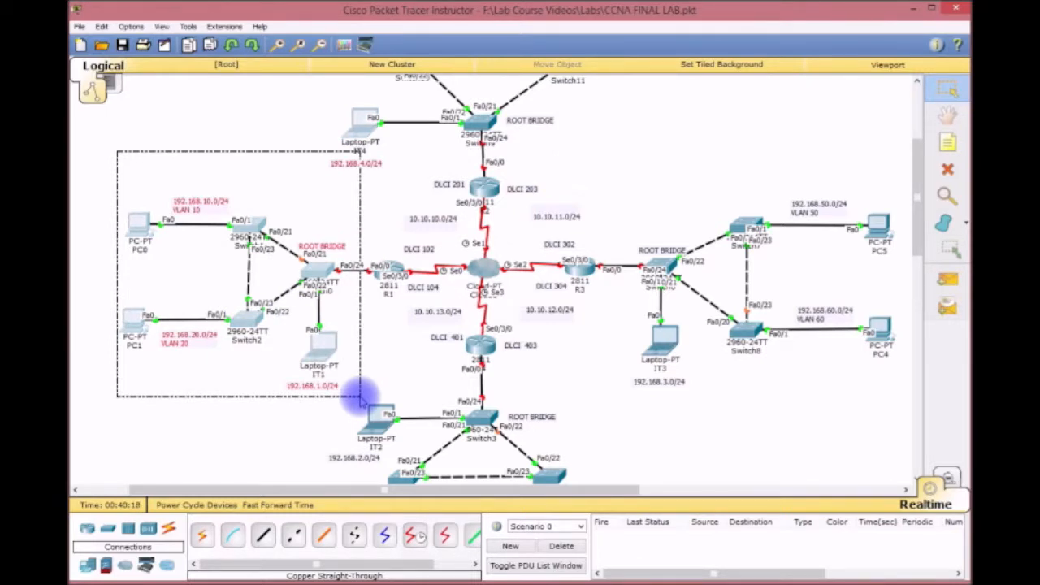
{"action": "left_click_drag", "start_coordinate": [360, 396], "coordinate": [359, 396]}
{"action": "left_click", "coordinate": [163, 382]}
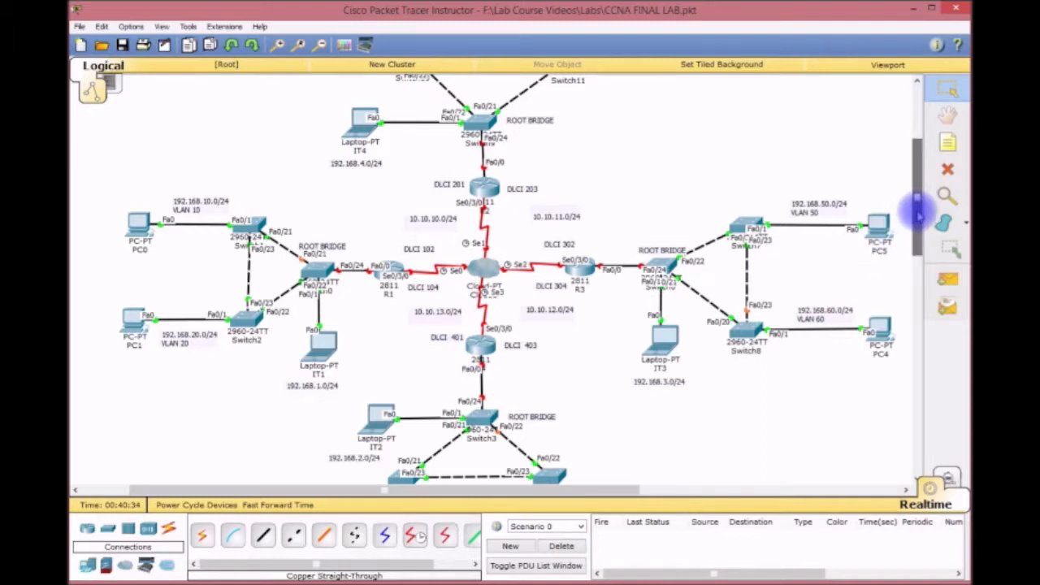
Zoom in four times and pan to the left LAN with PC0, PC1, Switch2 and IT1.
{"action": "scroll", "coordinate": [918, 216], "scroll_direction": "down", "scroll_amount": 1}
{"action": "scroll", "coordinate": [918, 219], "scroll_direction": "down", "scroll_amount": 4}
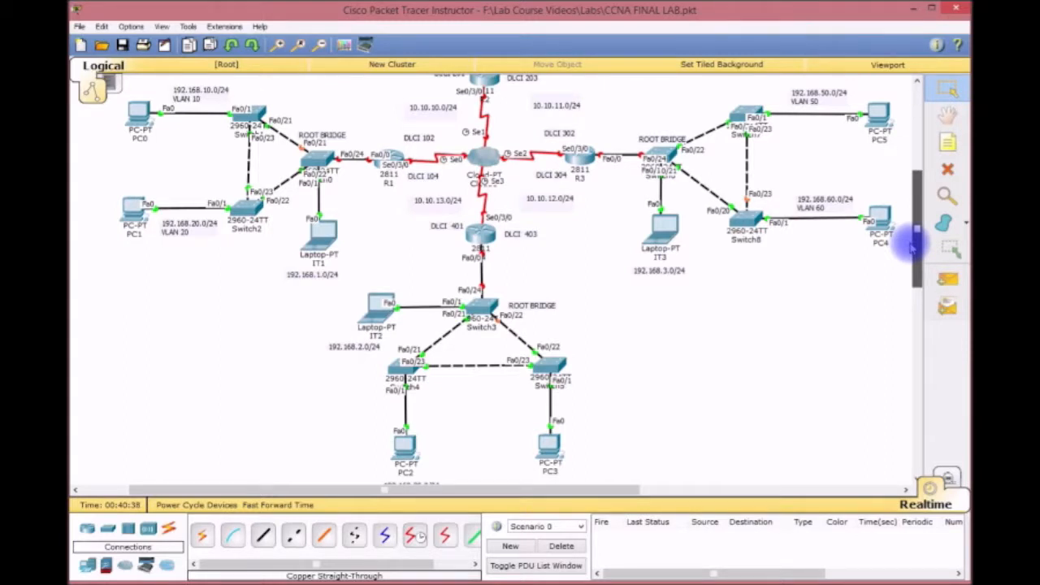
{"action": "left_click_drag", "start_coordinate": [911, 246], "coordinate": [909, 255]}
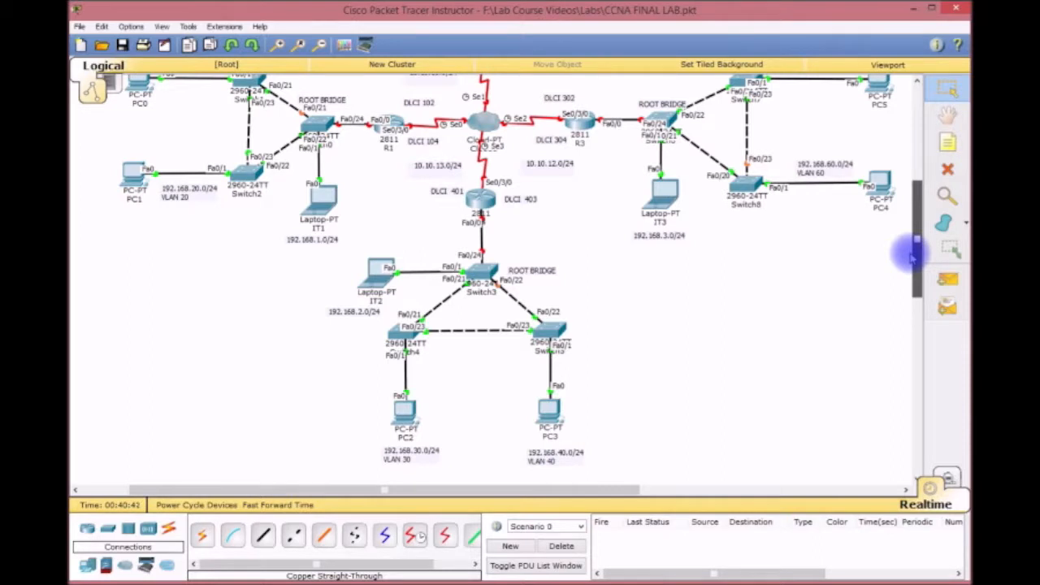
{"action": "mouse_move", "coordinate": [913, 232]}
{"action": "left_mouse_down"}
{"action": "mouse_move", "coordinate": [905, 190]}
{"action": "mouse_move", "coordinate": [910, 230]}
{"action": "left_mouse_up"}
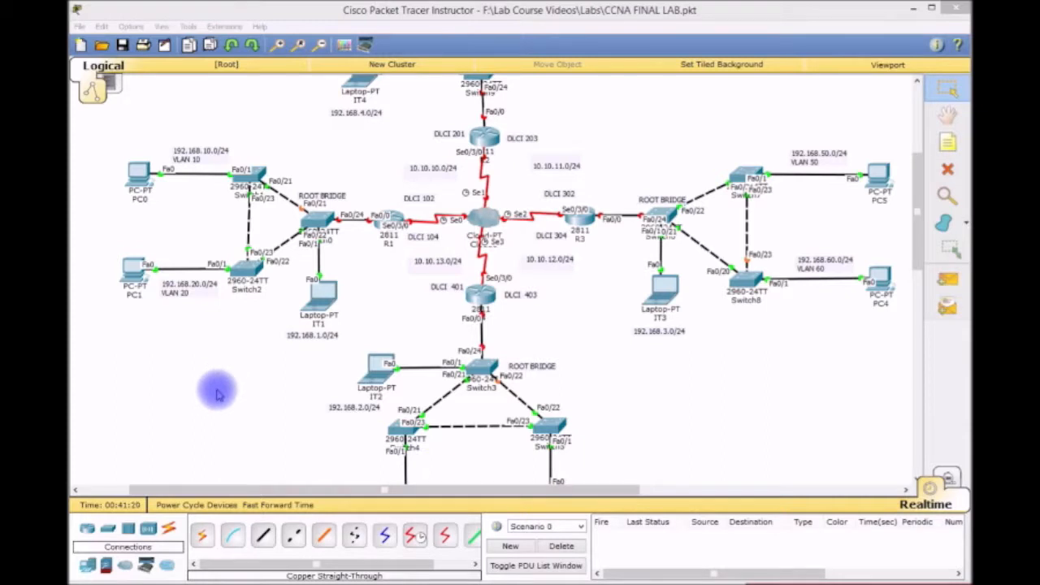
{"action": "left_click", "coordinate": [277, 45]}
{"action": "left_click", "coordinate": [277, 44]}
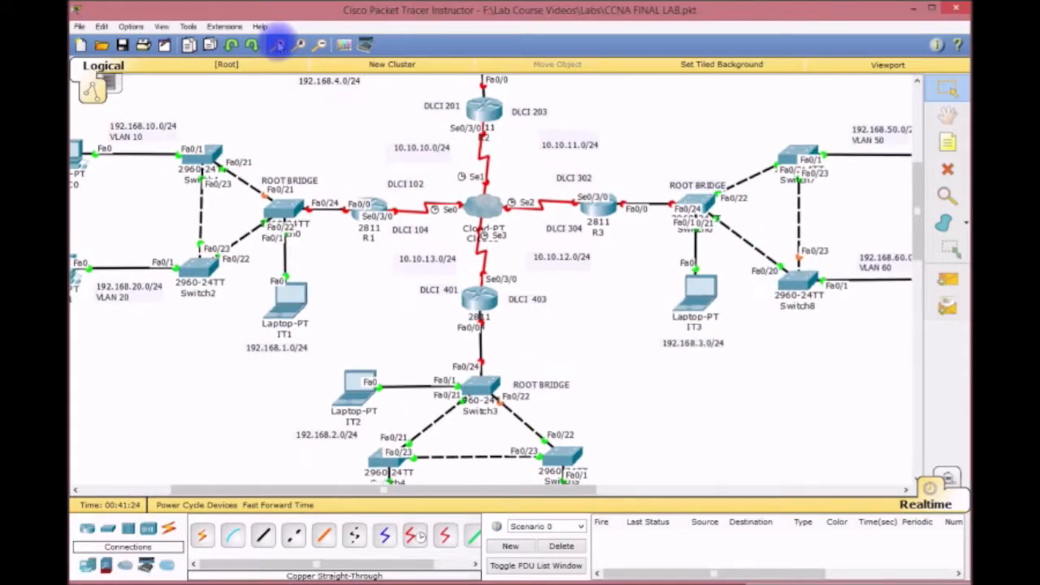
{"action": "left_click", "coordinate": [276, 45]}
{"action": "left_click", "coordinate": [276, 45]}
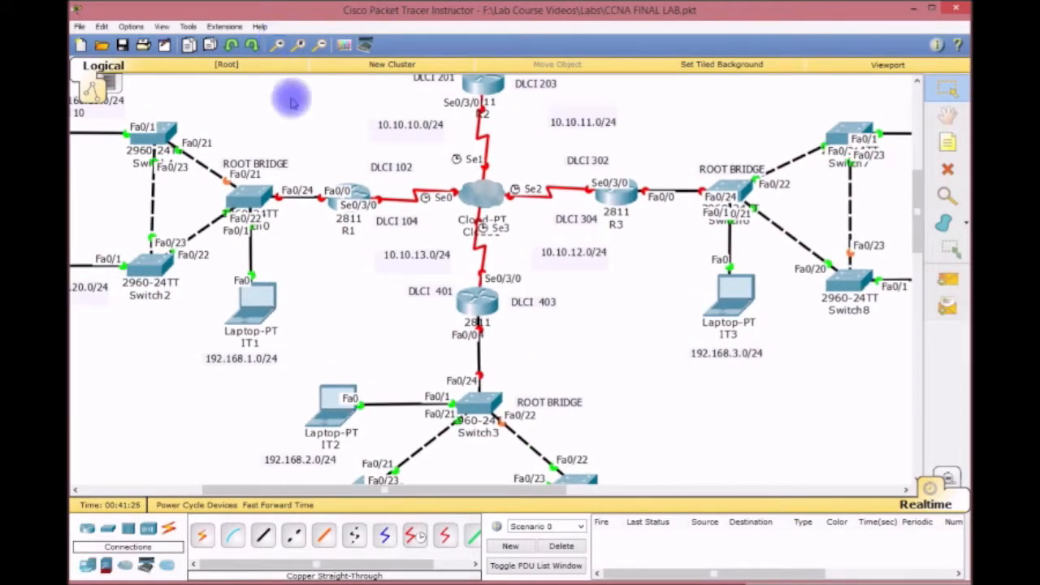
{"action": "left_click_drag", "start_coordinate": [430, 489], "coordinate": [251, 487]}
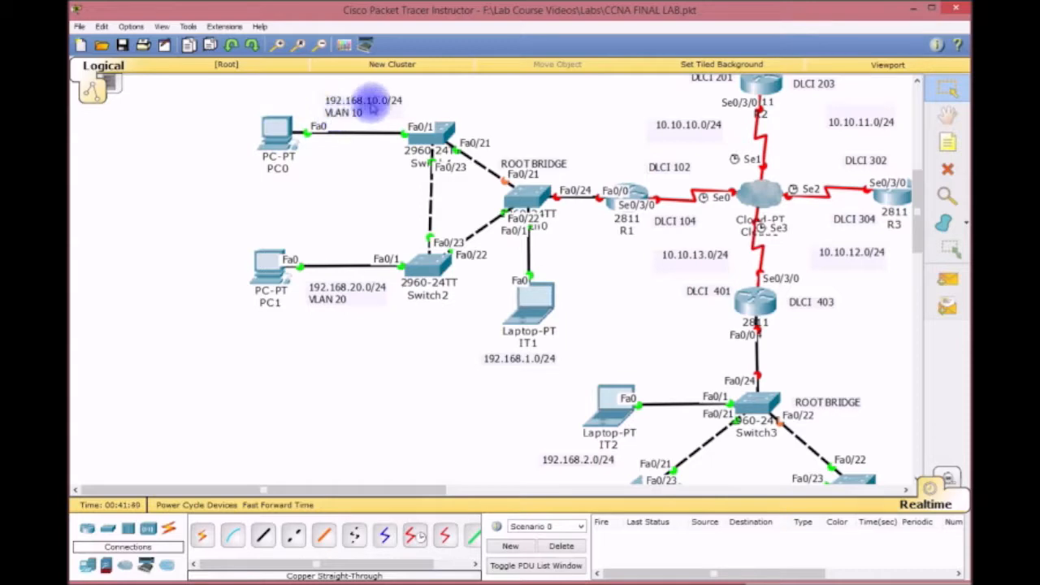
Give PC0 IP 192.168.10.1, mask 255.255.255.0 and gateway 192.168.10.254.
{"action": "left_click", "coordinate": [275, 130]}
{"action": "left_click_drag", "start_coordinate": [545, 162], "coordinate": [392, 101]}
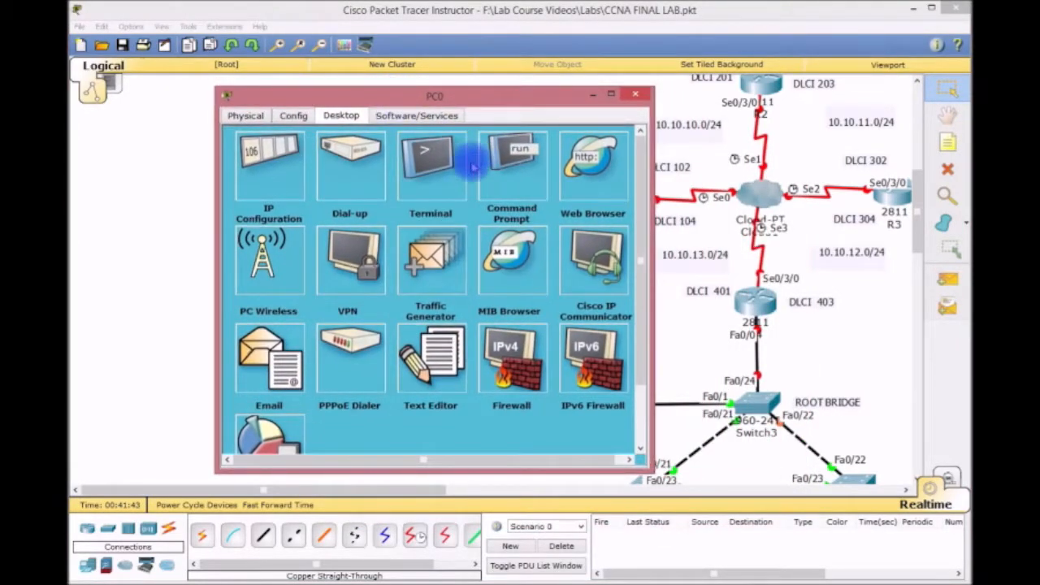
{"action": "left_click", "coordinate": [268, 167]}
{"action": "left_click", "coordinate": [362, 190]}
{"action": "type", "text": "192.168.10.1"}
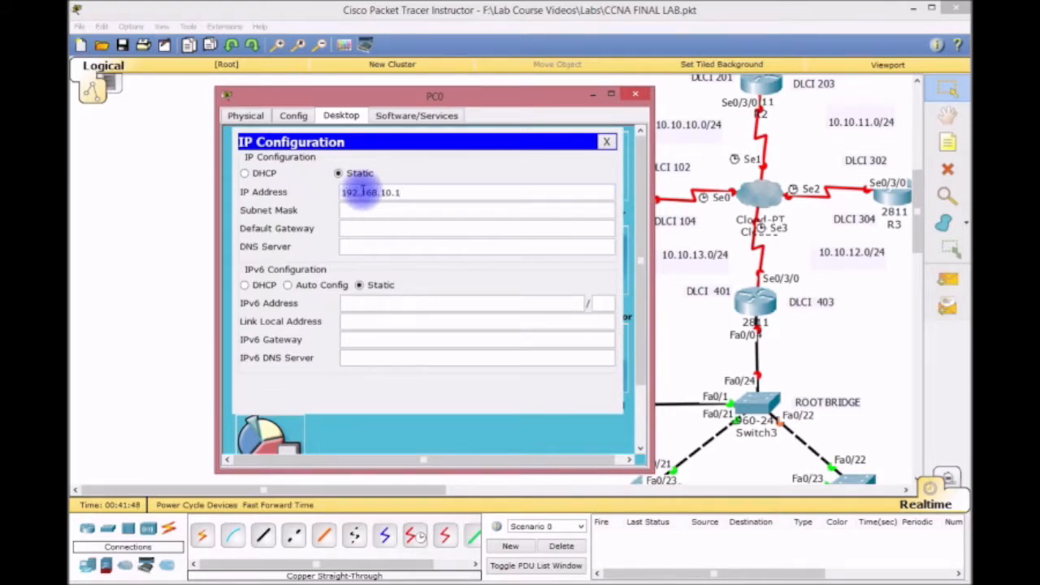
{"action": "key", "text": "Tab"}
{"action": "key", "text": "Tab"}
{"action": "type", "text": "192.168"}
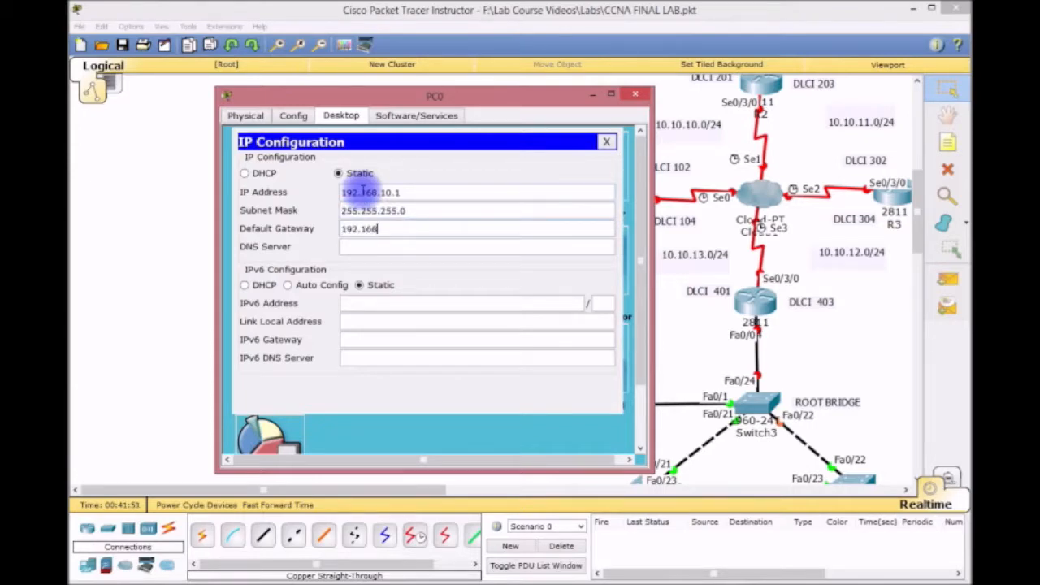
{"action": "type", "text": ".10.254"}
Close PC0, then give PC1 IP 192.168.20.1, mask 255.255.255.0, gateway 192.168.20.254.
{"action": "left_click", "coordinate": [607, 142]}
{"action": "left_click", "coordinate": [635, 96]}
{"action": "left_click", "coordinate": [270, 267]}
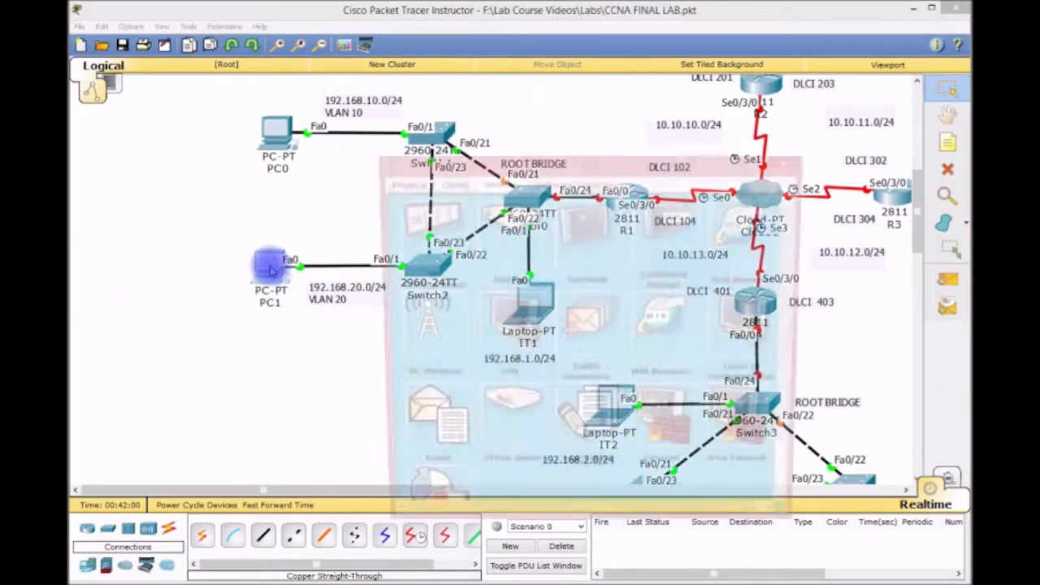
{"action": "left_click_drag", "start_coordinate": [539, 163], "coordinate": [543, 89]}
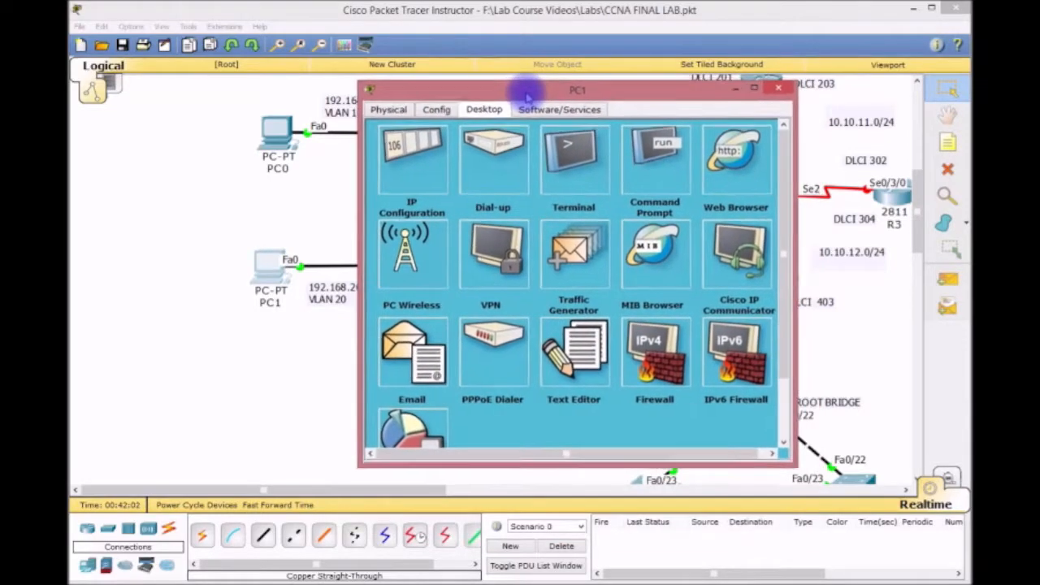
{"action": "left_click", "coordinate": [423, 159]}
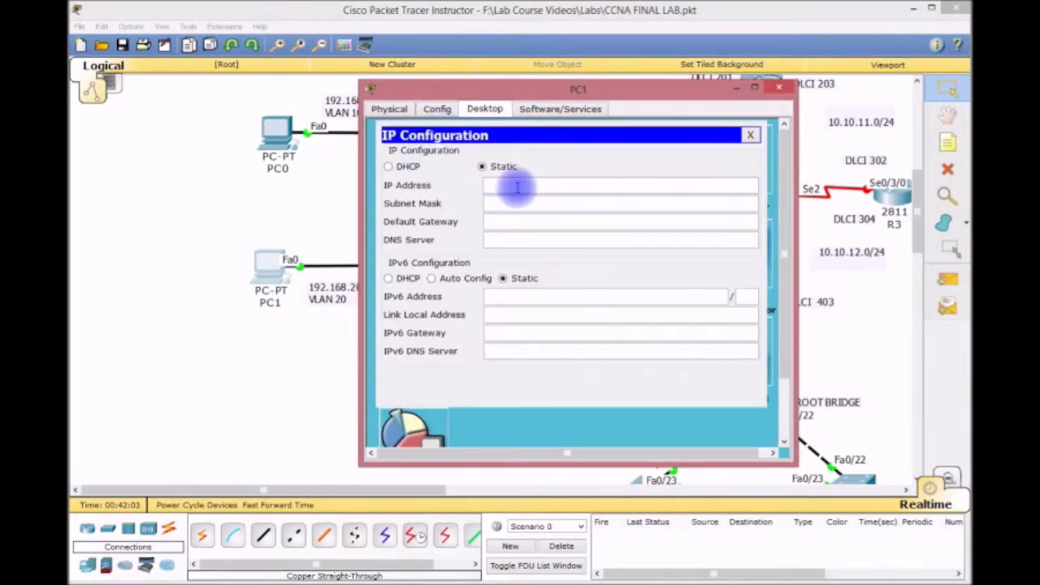
{"action": "type", "text": "192.168"}
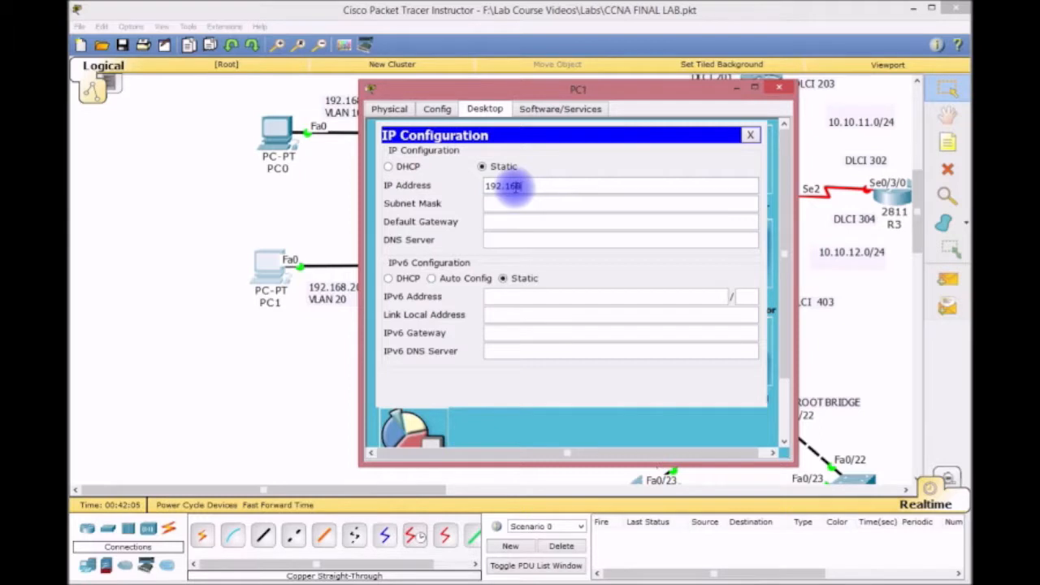
{"action": "type", "text": ".1"}
{"action": "type", "text": "0.1"}
{"action": "key", "text": "Tab"}
{"action": "key", "text": "Tab"}
{"action": "type", "text": "19"}
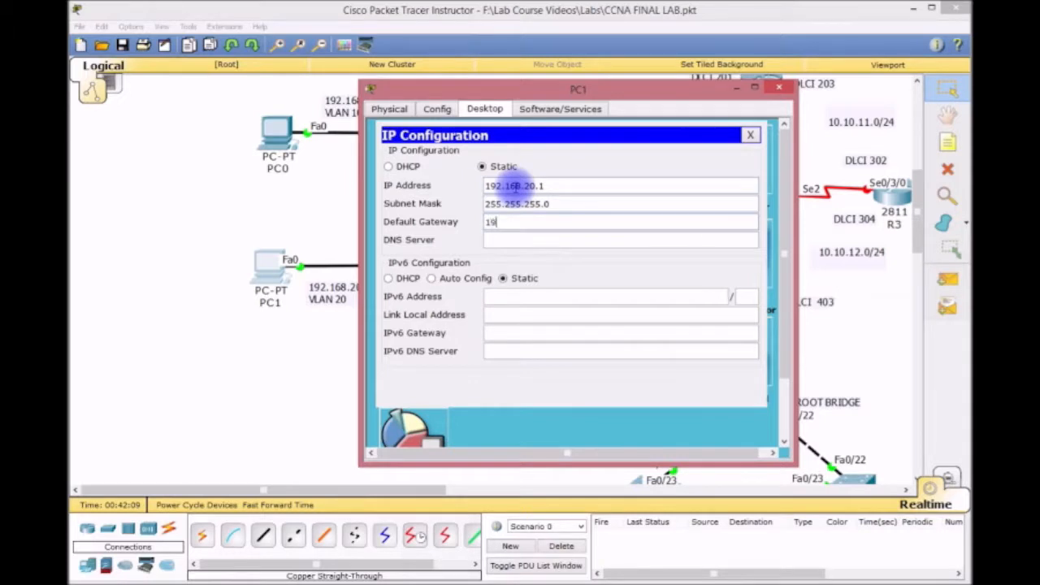
{"action": "type", "text": "2.168.20.254"}
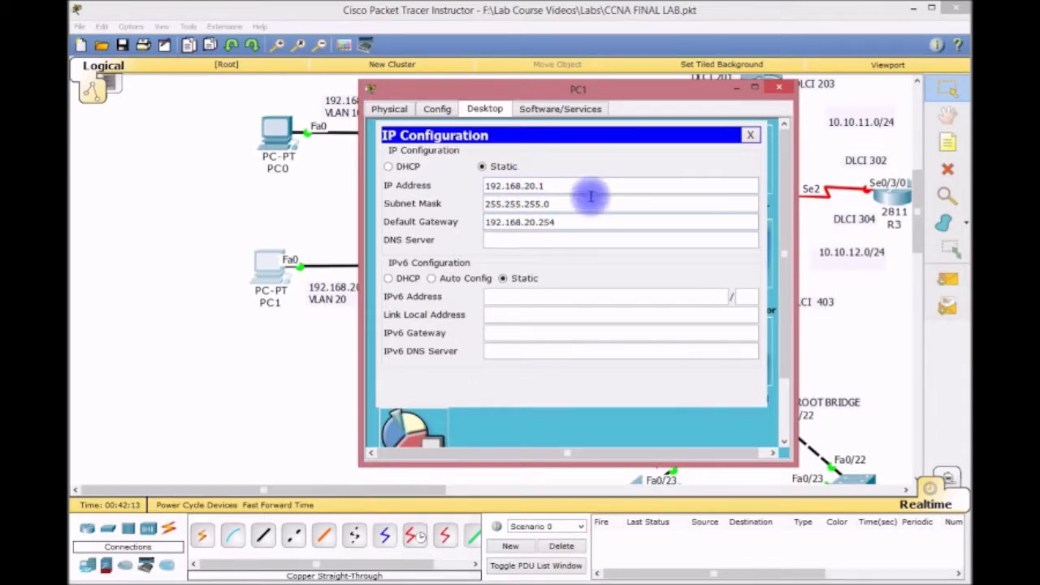
{"action": "left_click_drag", "start_coordinate": [689, 91], "coordinate": [524, 96]}
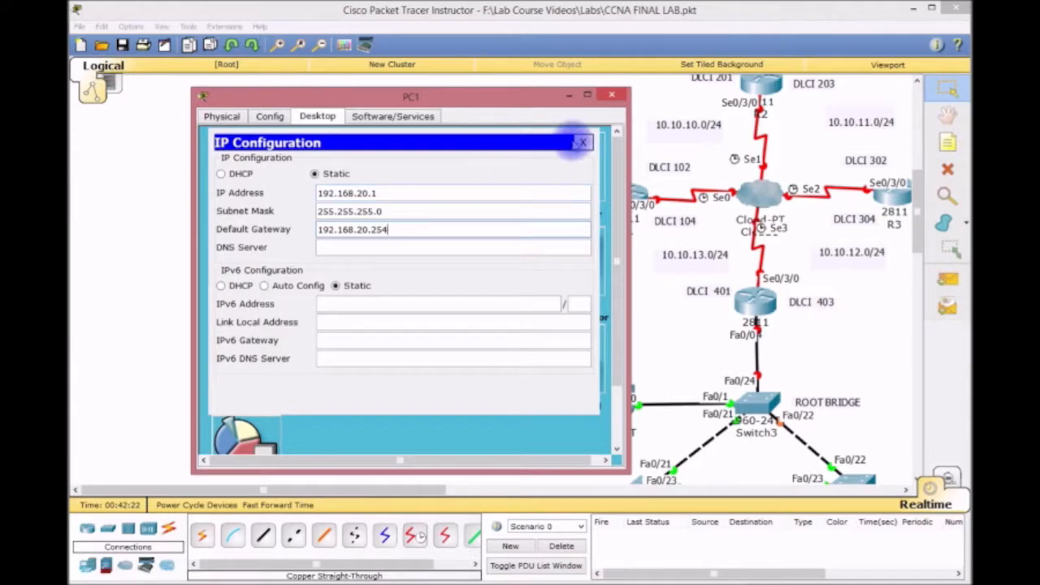
{"action": "left_click", "coordinate": [581, 144]}
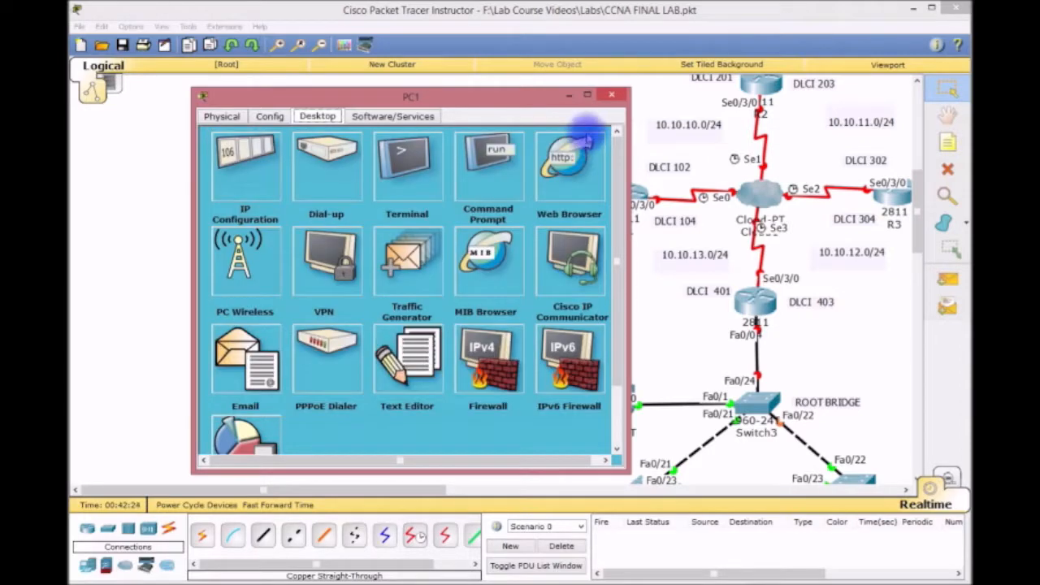
{"action": "left_click", "coordinate": [614, 95]}
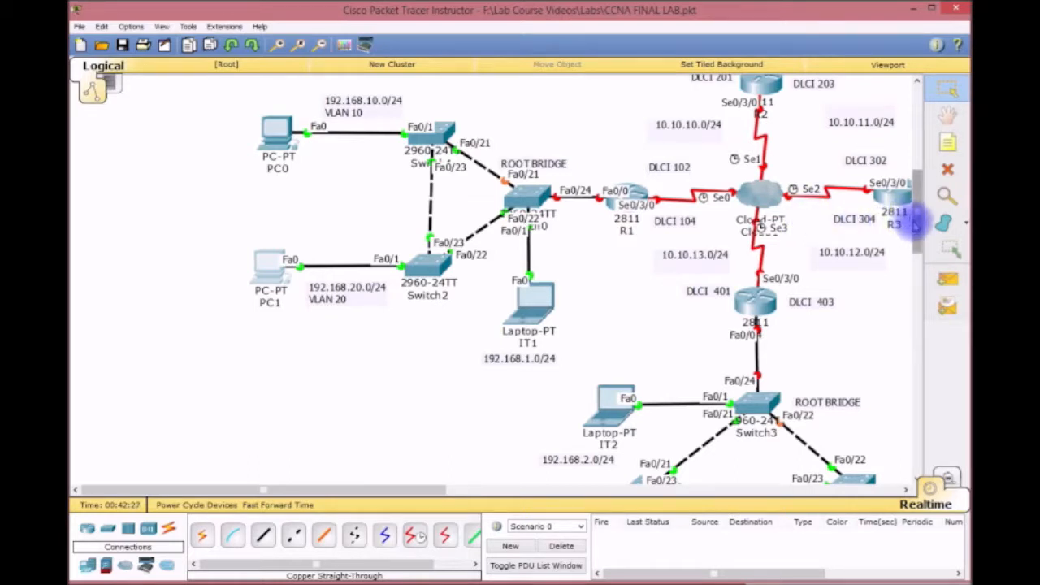
Open laptop IT1's window, widen and reposition it, and show its Desktop applications.
{"action": "scroll", "coordinate": [915, 216], "scroll_direction": "up", "scroll_amount": 2}
{"action": "scroll", "coordinate": [916, 216], "scroll_direction": "down", "scroll_amount": 1}
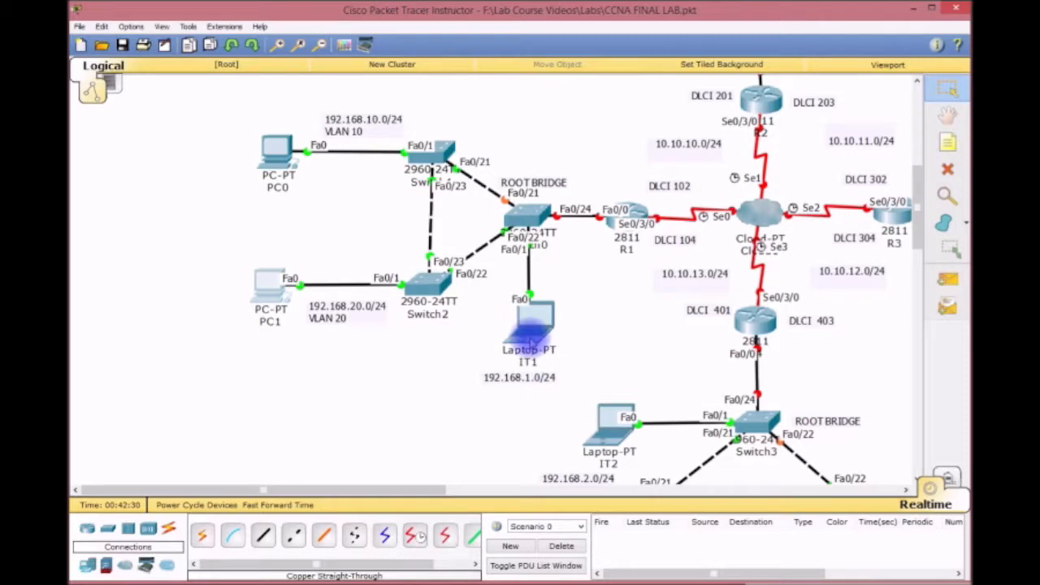
{"action": "left_click", "coordinate": [529, 332]}
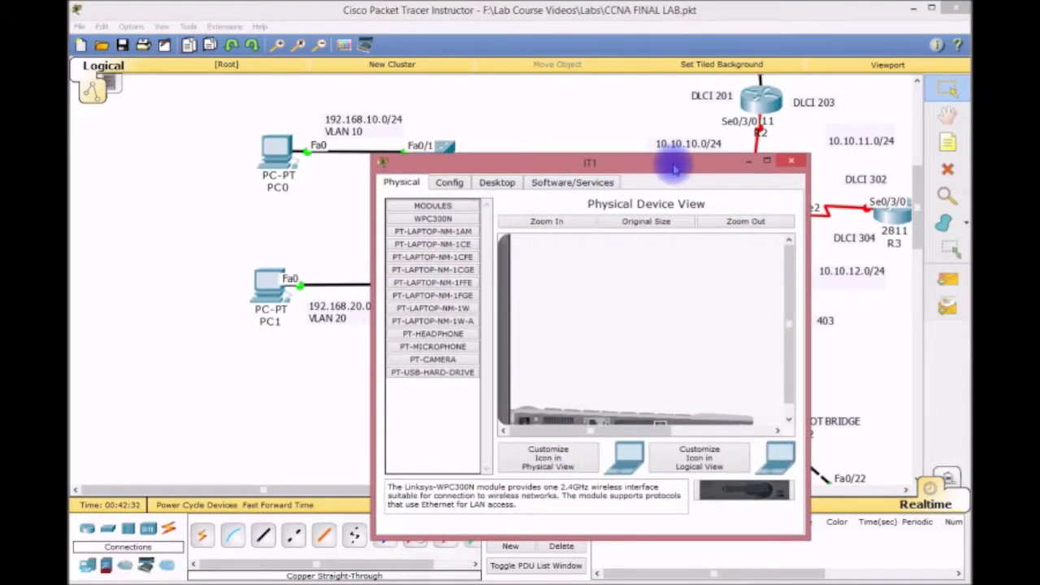
{"action": "left_click_drag", "start_coordinate": [674, 159], "coordinate": [565, 104]}
{"action": "left_click_drag", "start_coordinate": [698, 175], "coordinate": [782, 171]}
{"action": "left_click", "coordinate": [386, 121]}
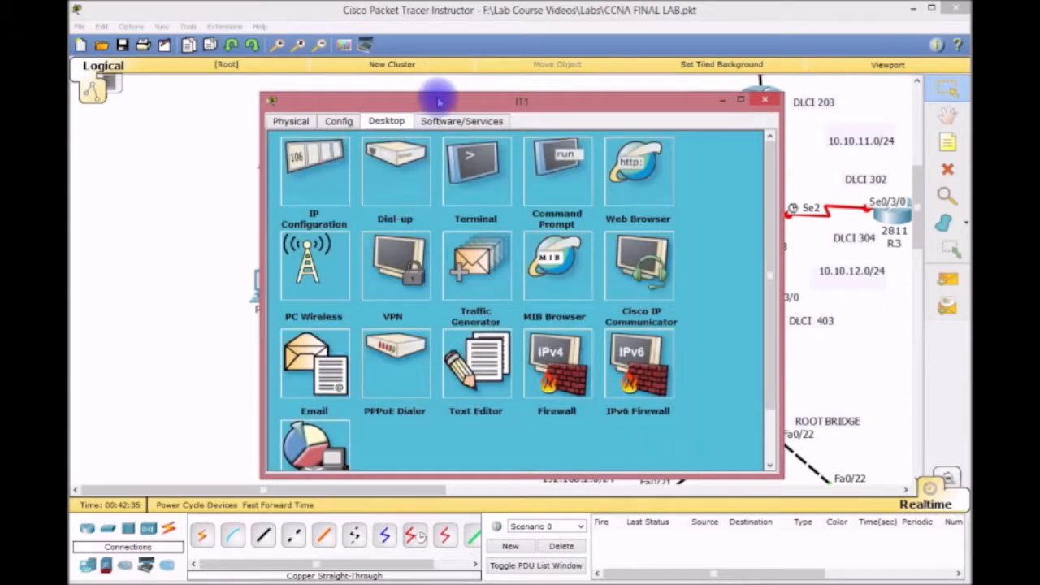
{"action": "left_click_drag", "start_coordinate": [437, 97], "coordinate": [457, 63]}
Give IT1 IP 192.168.1.1, mask 255.255.255.0, gateway 192.168.1.254, and close its window.
{"action": "left_click", "coordinate": [327, 122]}
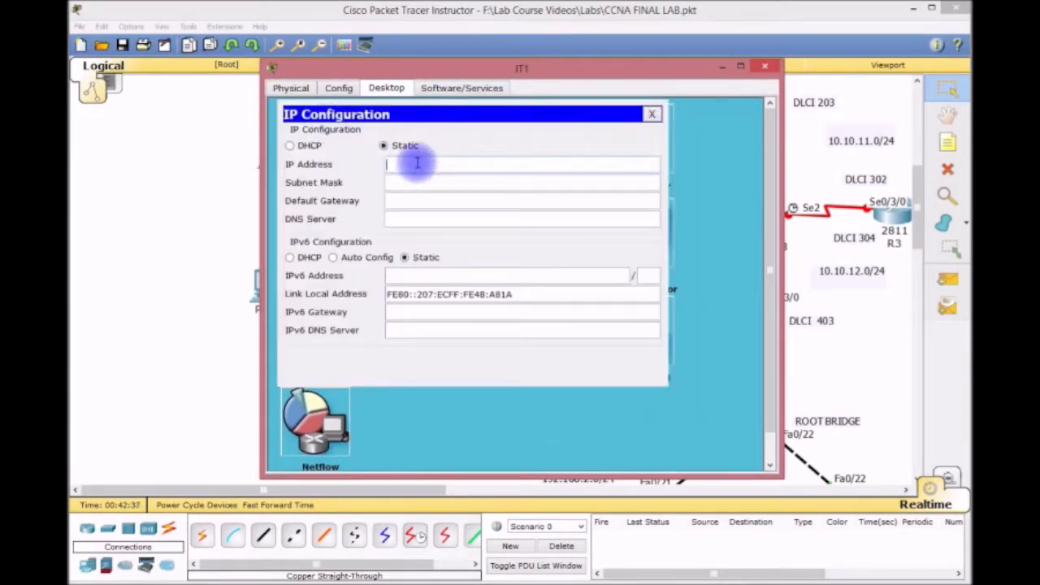
{"action": "type", "text": "192.1698.1.1"}
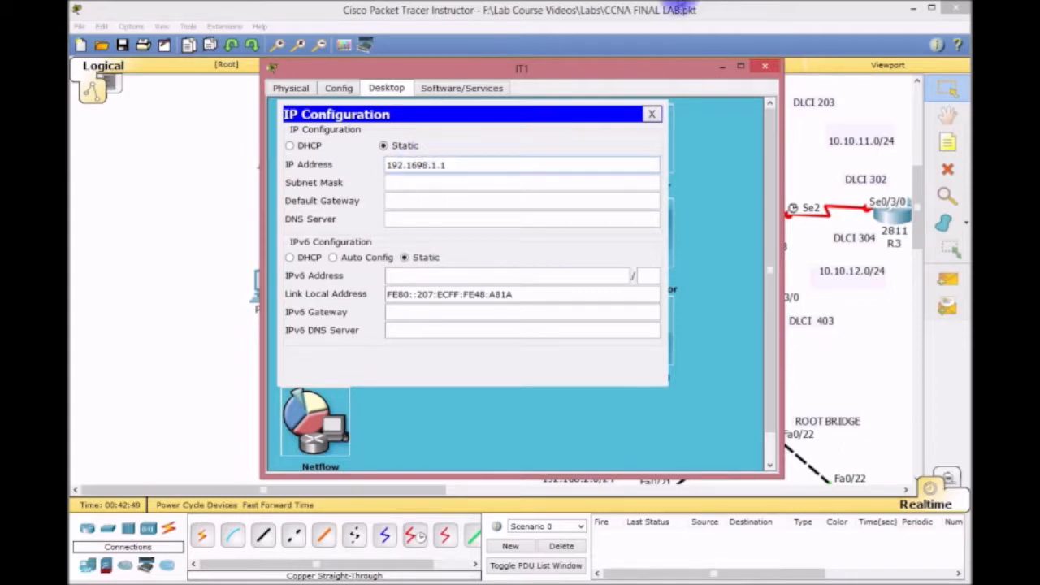
{"action": "key", "text": "BackSpace"}
{"action": "key", "text": "BackSpace"}
{"action": "key", "text": "BackSpace"}
{"action": "key", "text": "BackSpace"}
{"action": "key", "text": "BackSpace"}
{"action": "type", "text": "8.1.1"}
{"action": "key", "text": "Tab"}
{"action": "key", "text": "Tab"}
{"action": "type", "text": "192.16"}
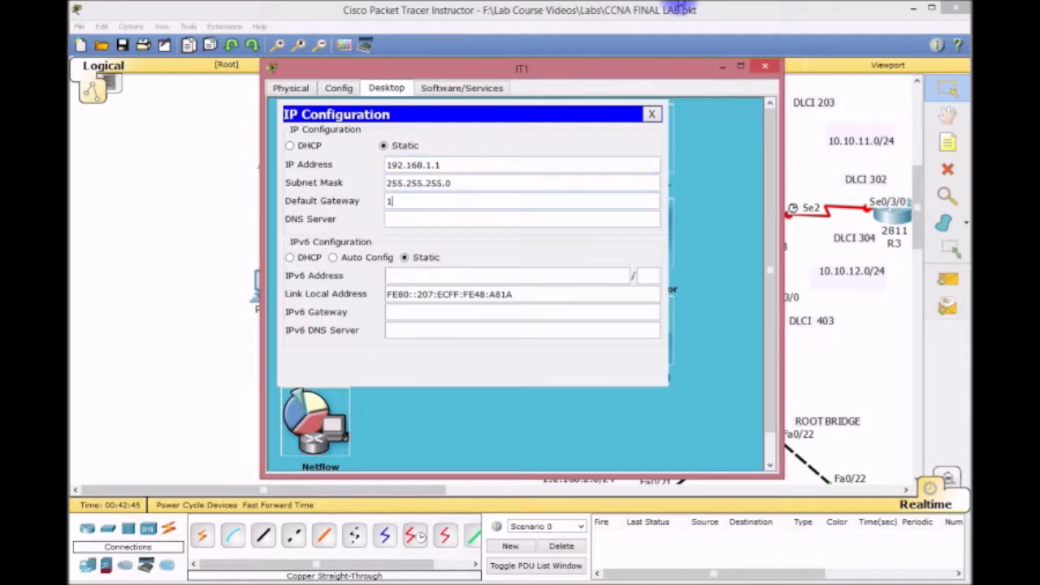
{"action": "type", "text": "8.1.254"}
{"action": "left_click", "coordinate": [652, 113]}
{"action": "left_click", "coordinate": [764, 65]}
{"action": "left_click", "coordinate": [767, 66]}
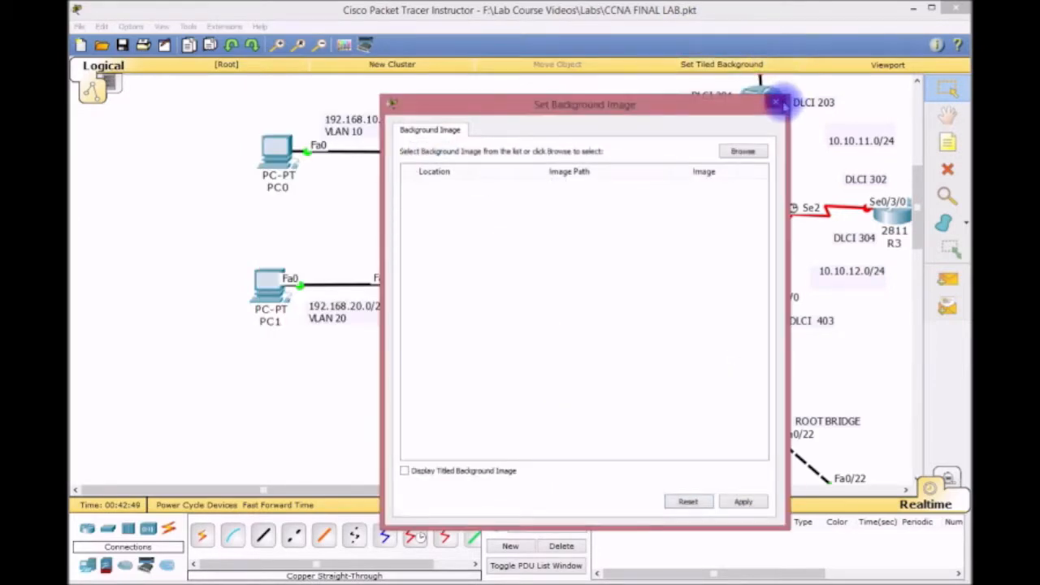
Dismiss the background image dialog and open Switch0's CLI in an enlarged, repositioned window.
{"action": "left_click", "coordinate": [773, 102]}
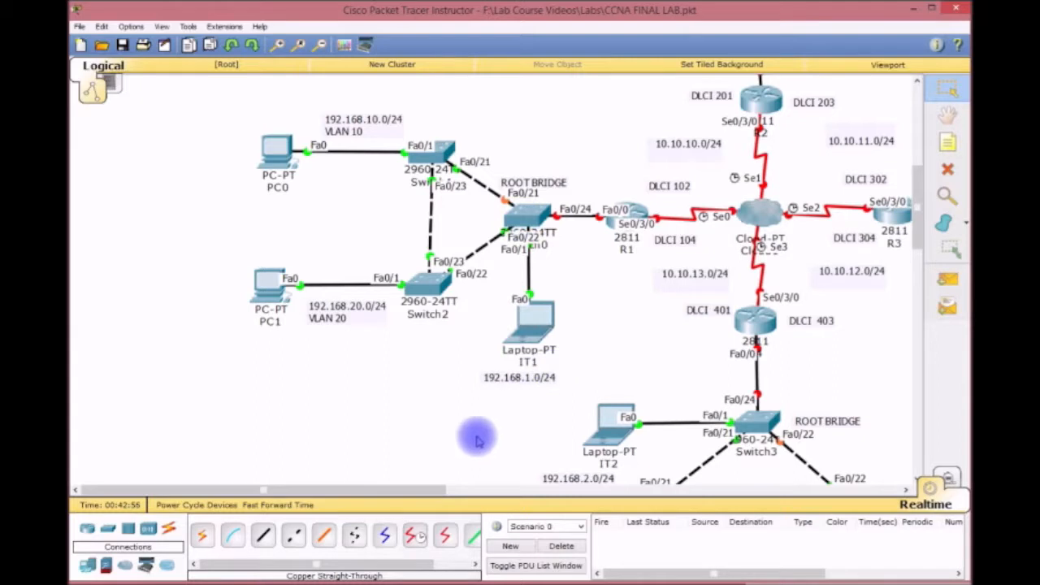
{"action": "left_click_drag", "start_coordinate": [452, 409], "coordinate": [591, 372]}
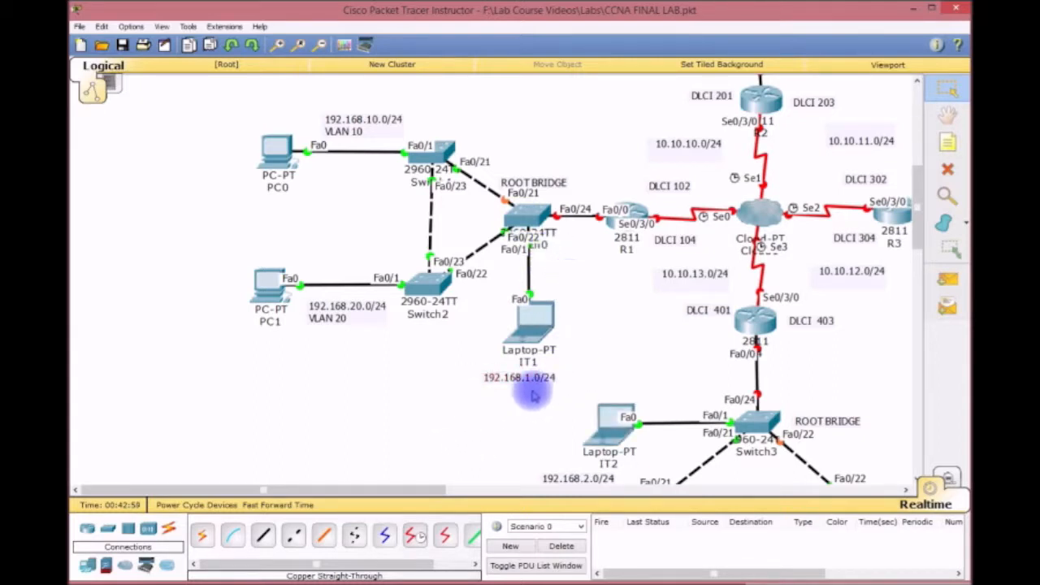
{"action": "left_click", "coordinate": [548, 232]}
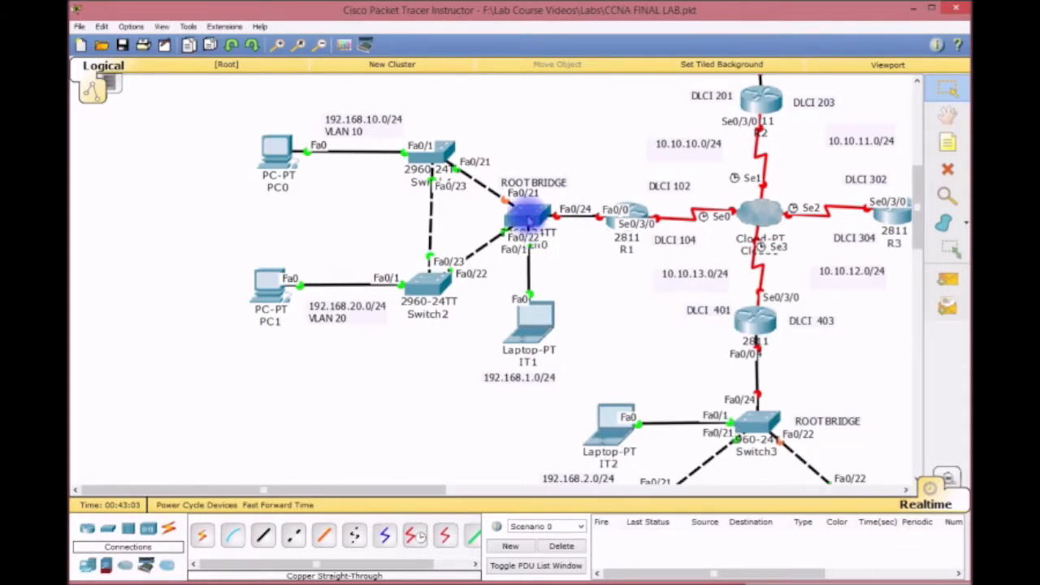
{"action": "left_click", "coordinate": [528, 218]}
{"action": "left_click_drag", "start_coordinate": [553, 160], "coordinate": [382, 138]}
{"action": "left_click_drag", "start_coordinate": [464, 132], "coordinate": [338, 17]}
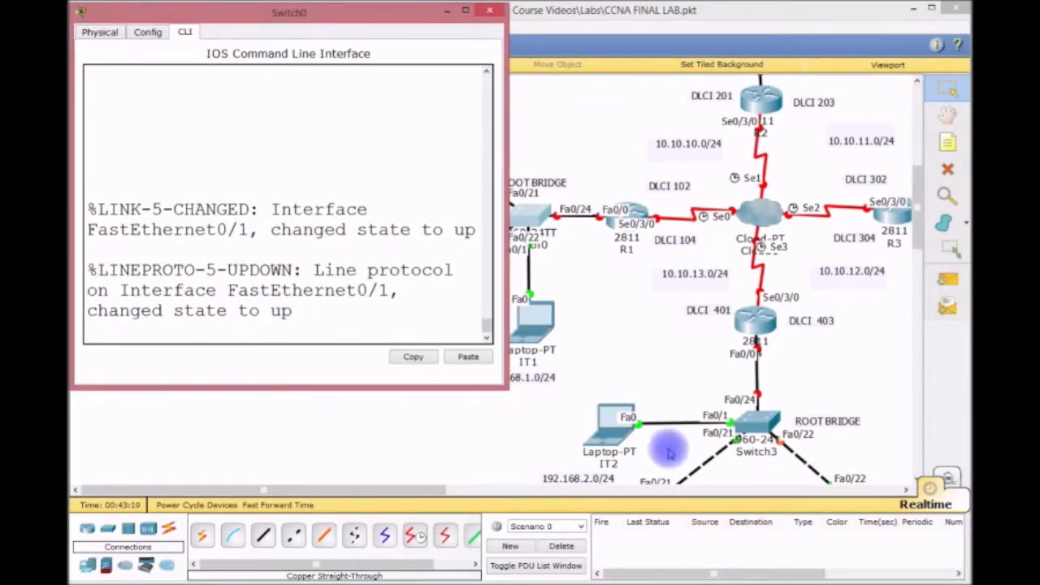
{"action": "left_click_drag", "start_coordinate": [501, 385], "coordinate": [964, 577]}
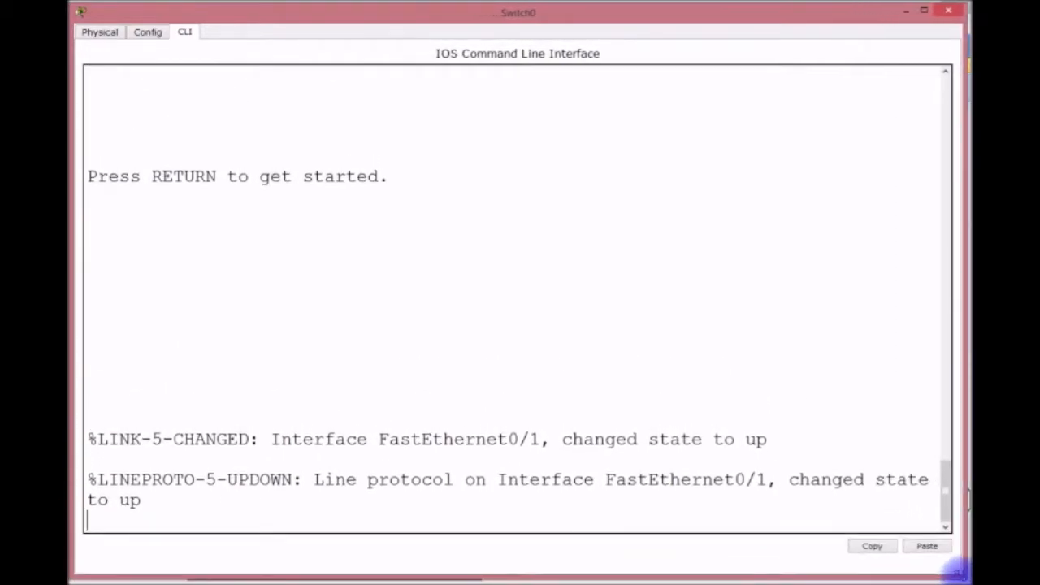
Enter privileged and global configuration mode and rename the switch to CORE1.
{"action": "key", "text": "Return"}
{"action": "key", "text": "Return"}
{"action": "key", "text": "Return"}
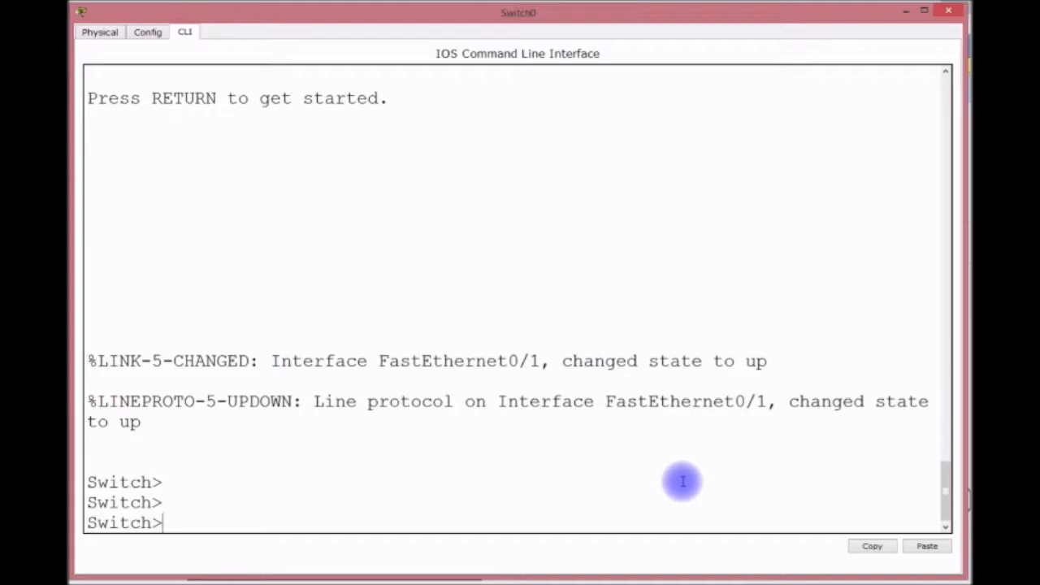
{"action": "type", "text": "ENABLE"}
{"action": "key", "text": "Return"}
{"action": "type", "text": "CONFIG T"}
{"action": "key", "text": "Return"}
{"action": "type", "text": "HOSTNAME CO"}
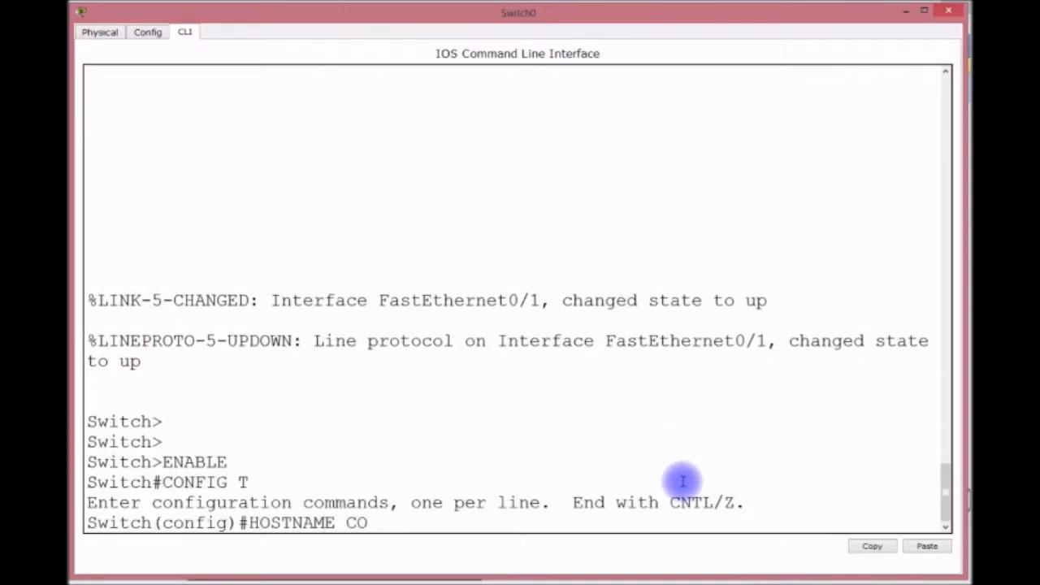
{"action": "type", "text": "RE1"}
{"action": "key", "text": "Return"}
Set an enable password and an enable secret, and turn on service password-encryption.
{"action": "type", "text": "ENABLE SEC"}
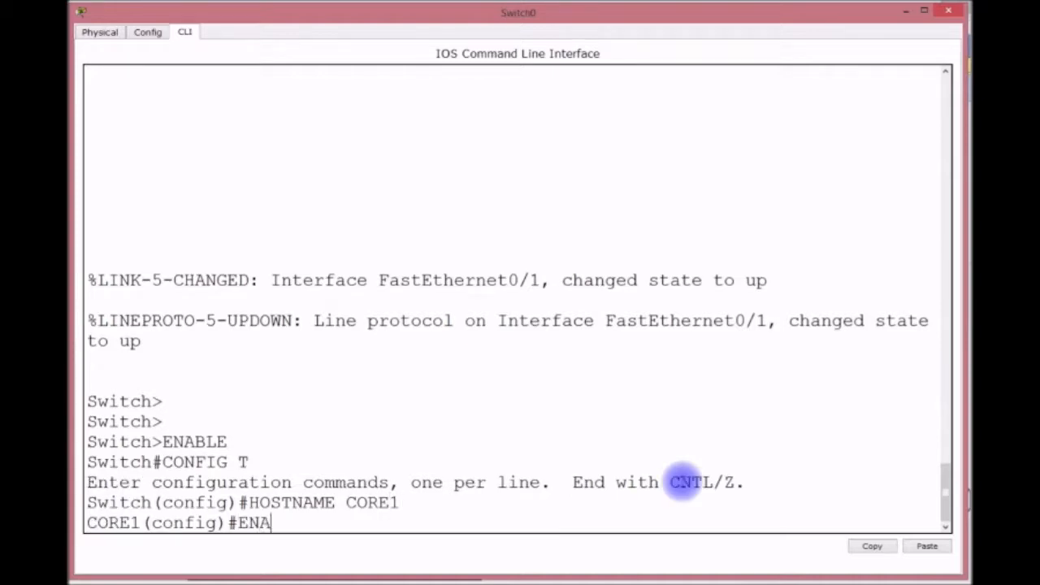
{"action": "key", "text": "BackSpace"}
{"action": "key", "text": "BackSpace"}
{"action": "key", "text": "BackSpace"}
{"action": "type", "text": "PASSWORD CISCO"}
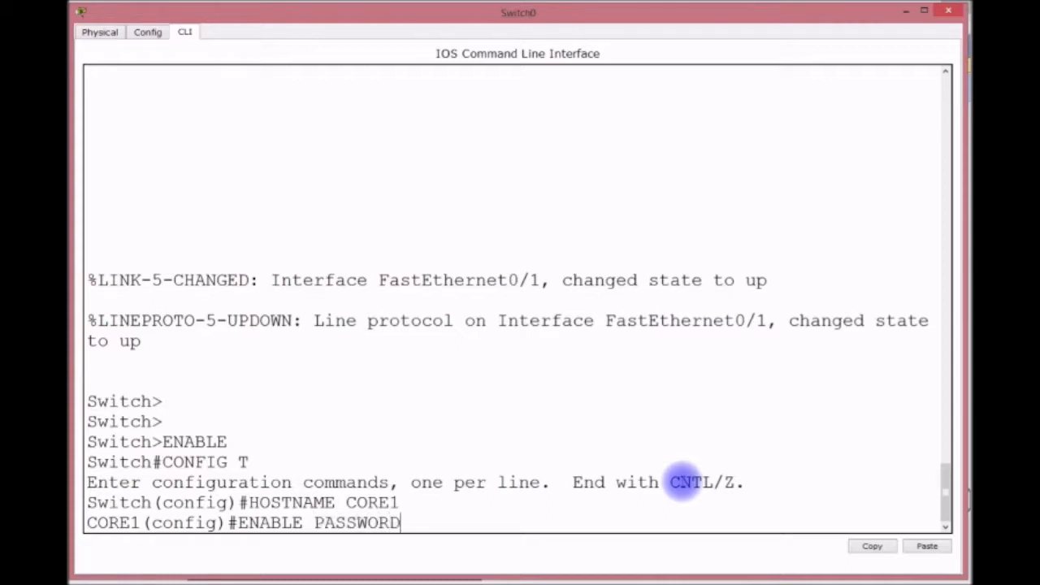
{"action": "key", "text": "Return"}
{"action": "type", "text": "ENABL"}
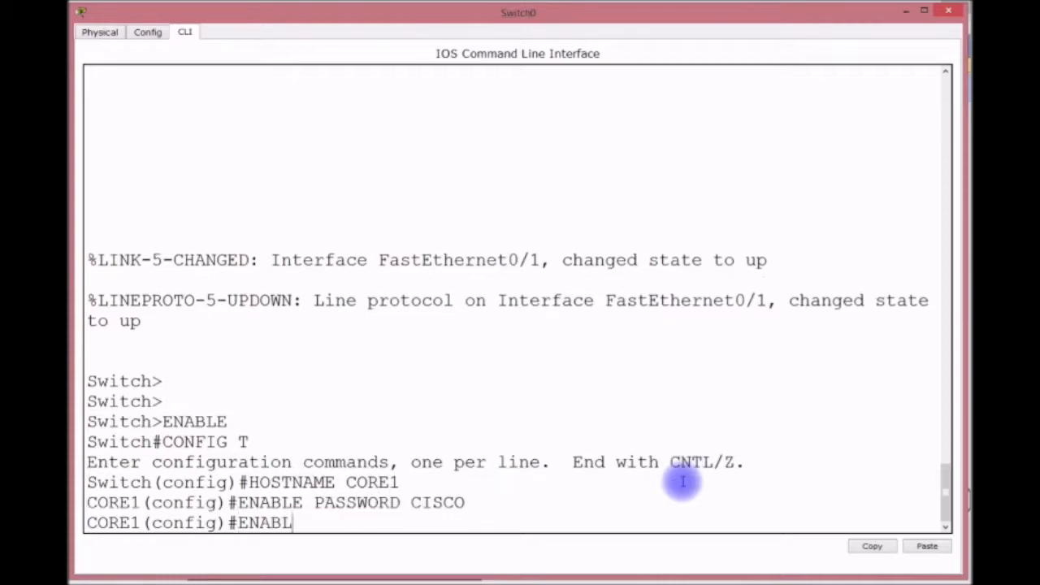
{"action": "type", "text": "E SECRET STUDENT"}
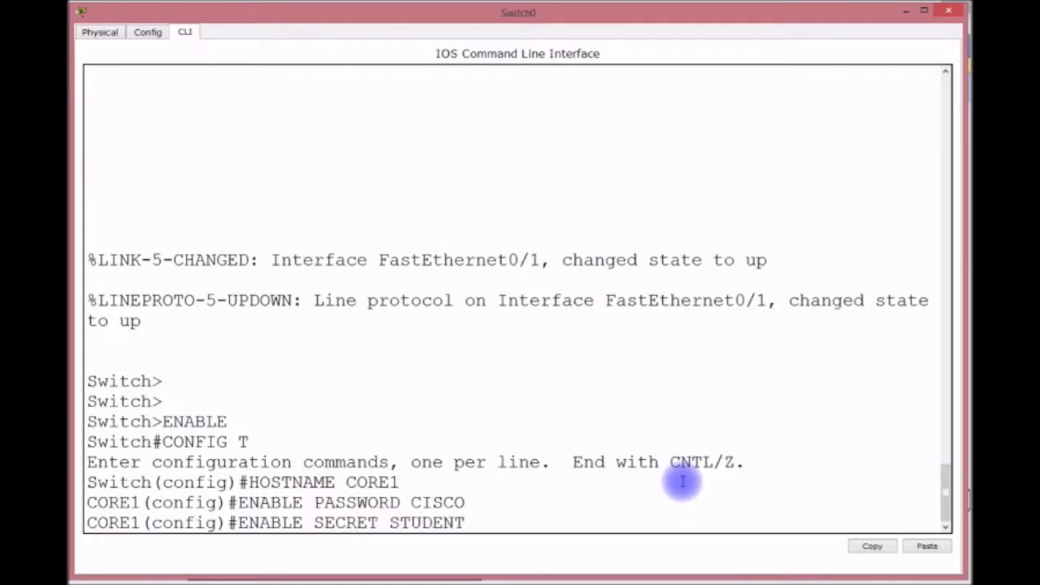
{"action": "key", "text": "Return"}
{"action": "type", "text": "S"}
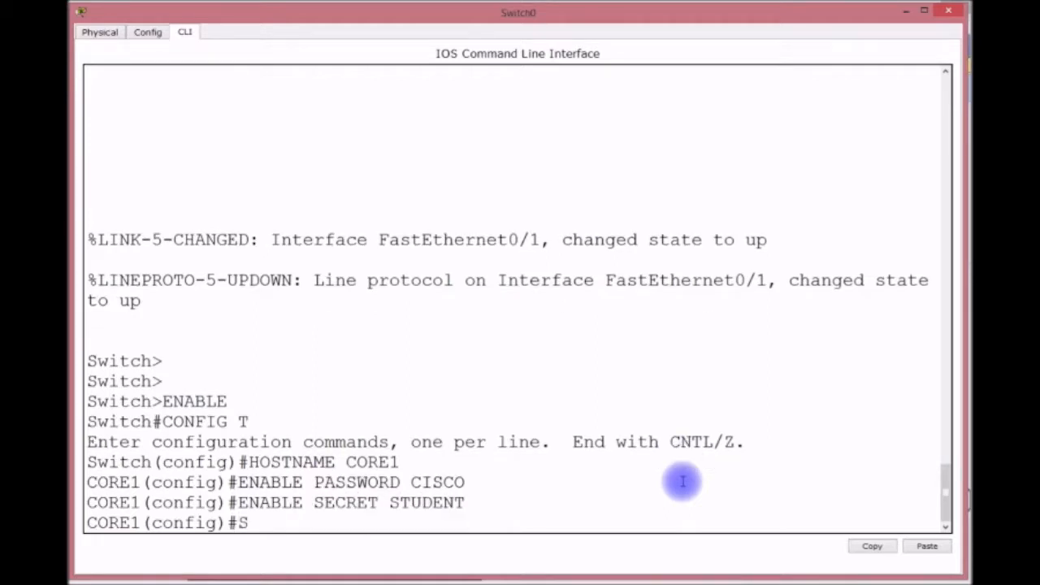
{"action": "type", "text": "ERVICE PASSW"}
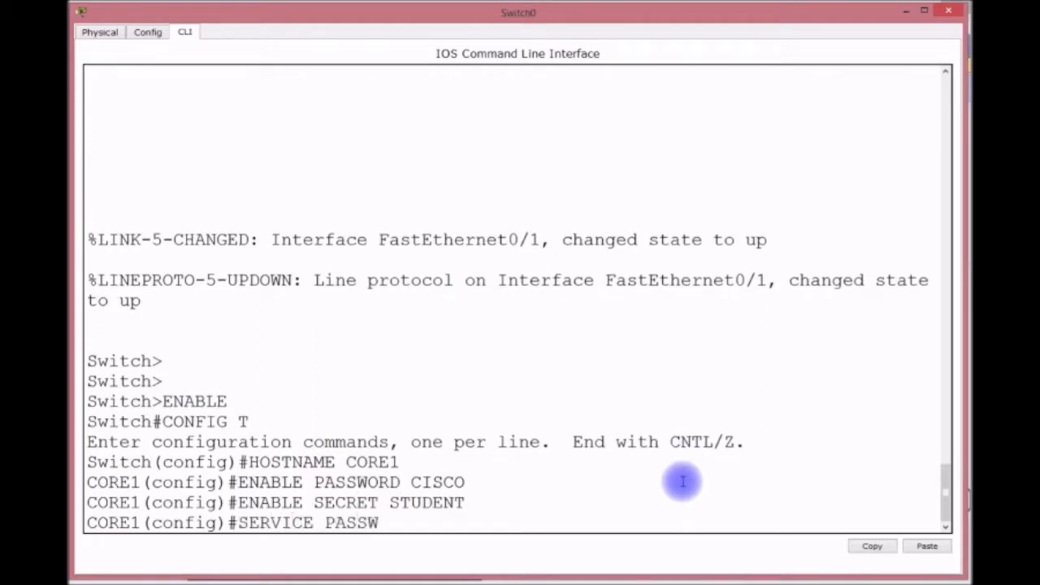
{"action": "type", "text": "ORD-ENCRYPTION"}
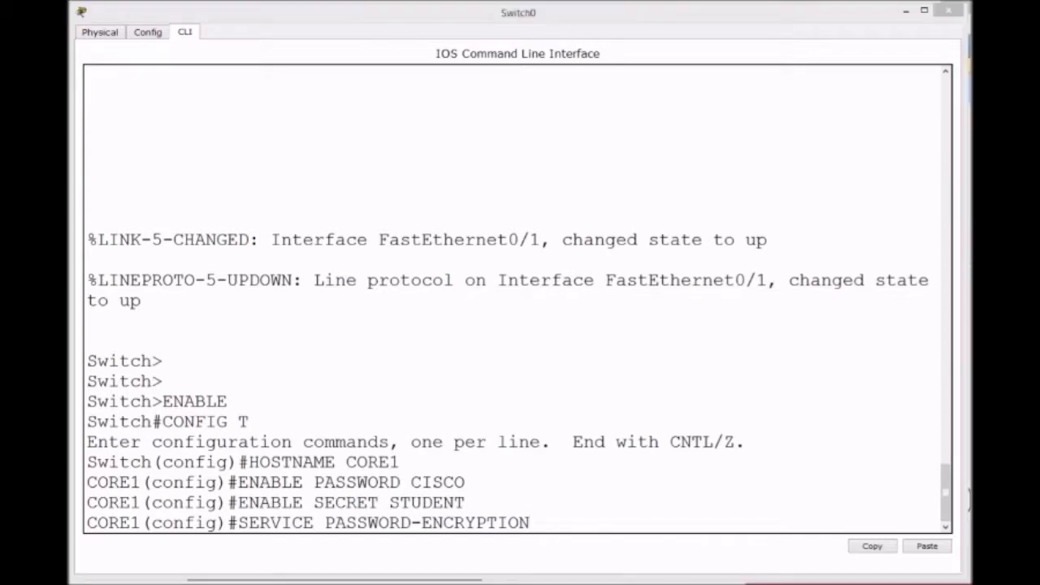
{"action": "left_click", "coordinate": [572, 521]}
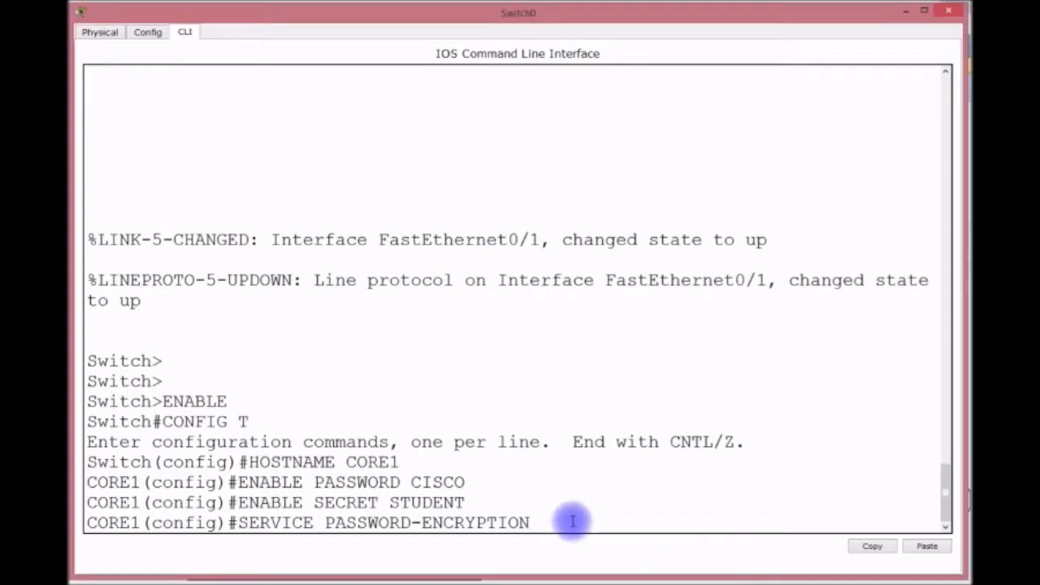
{"action": "key", "text": "Return"}
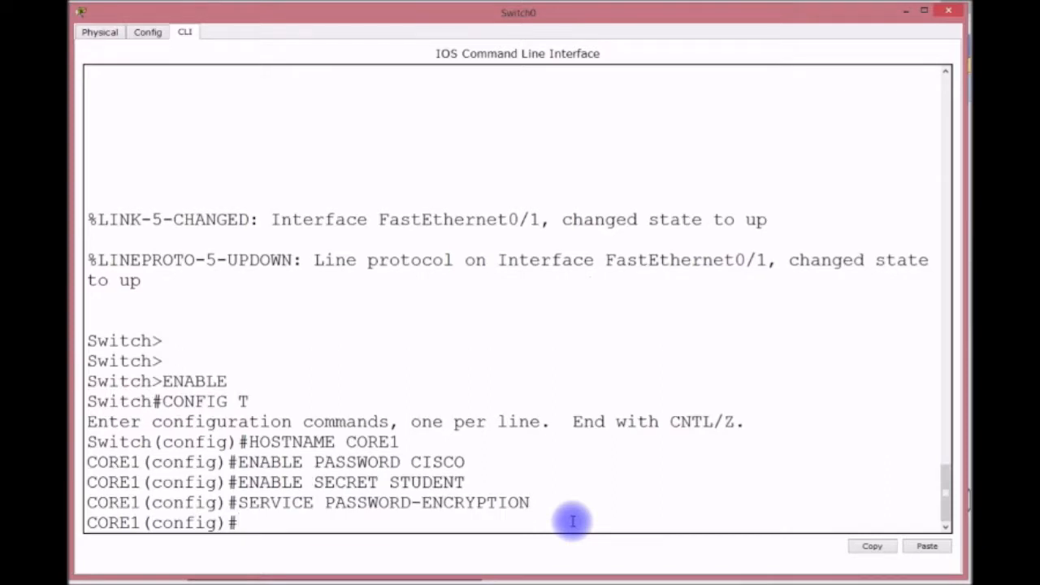
{"action": "type", "text": "BAAN"}
{"action": "key", "text": "BackSpace"}
{"action": "key", "text": "BackSpace"}
Set the MOTD banner to 'WELCOME TO CORE1'.
{"action": "type", "text": "NNAER"}
{"action": "key", "text": "BackSpace"}
{"action": "key", "text": "BackSpace"}
{"action": "key", "text": "BackSpace"}
{"action": "type", "text": "ER MOTD"}
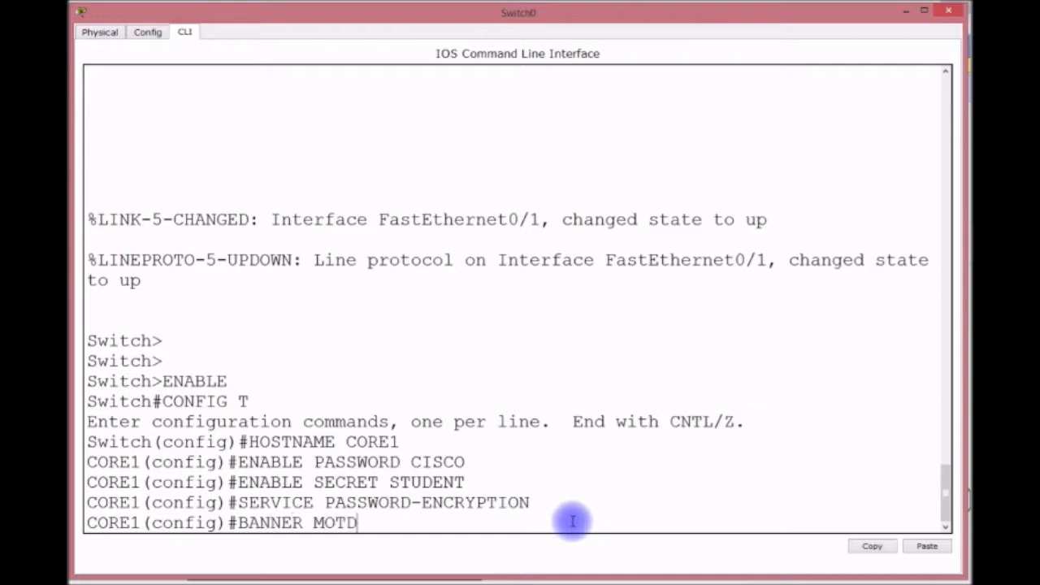
{"action": "type", "text": " # WELOCM"}
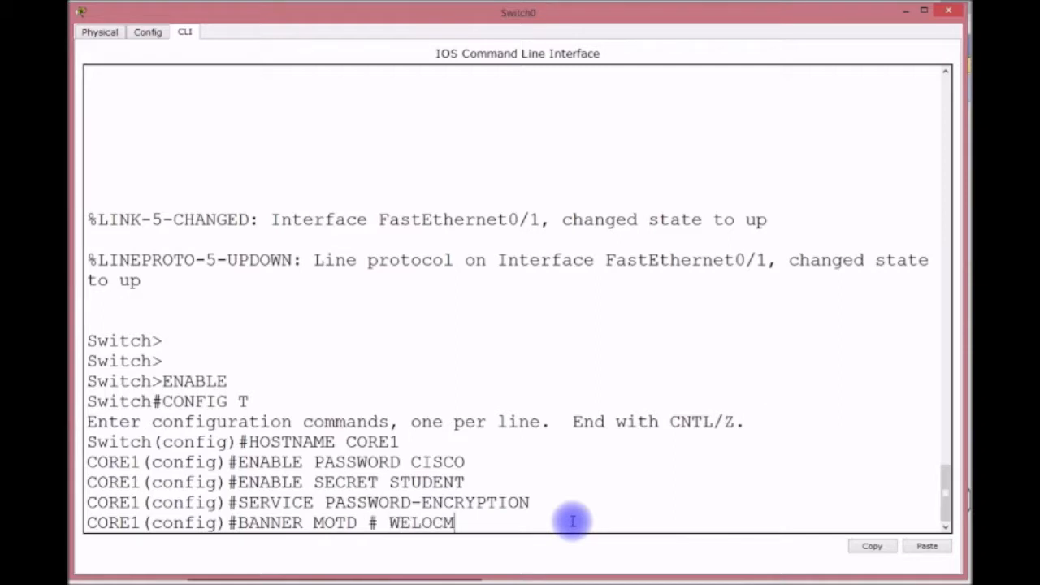
{"action": "key", "text": "BackSpace"}
{"action": "key", "text": "BackSpace"}
{"action": "key", "text": "BackSpace"}
{"action": "type", "text": "COME TO CORE"}
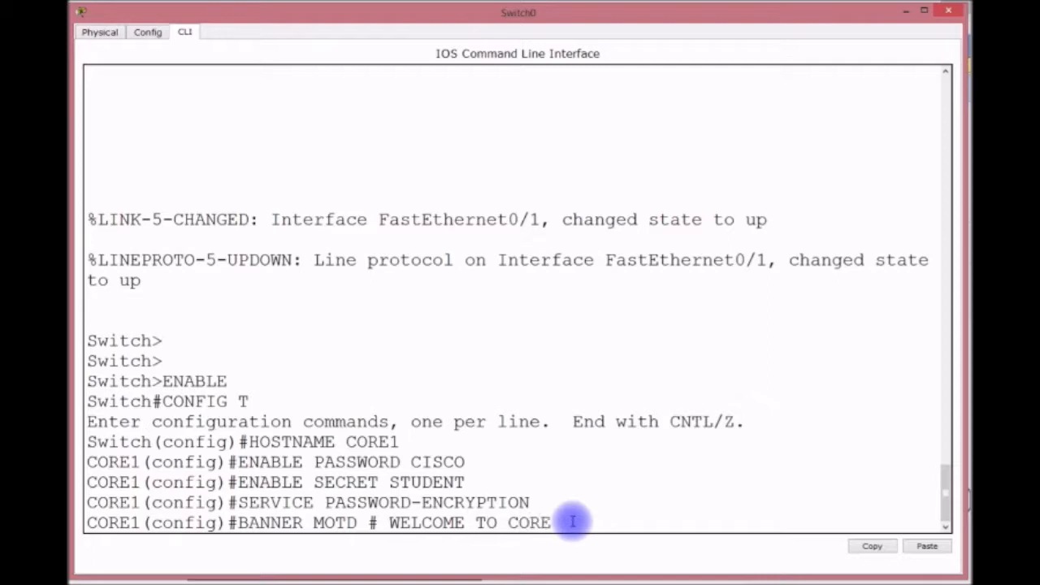
{"action": "type", "text": "1 #"}
{"action": "key", "text": "Return"}
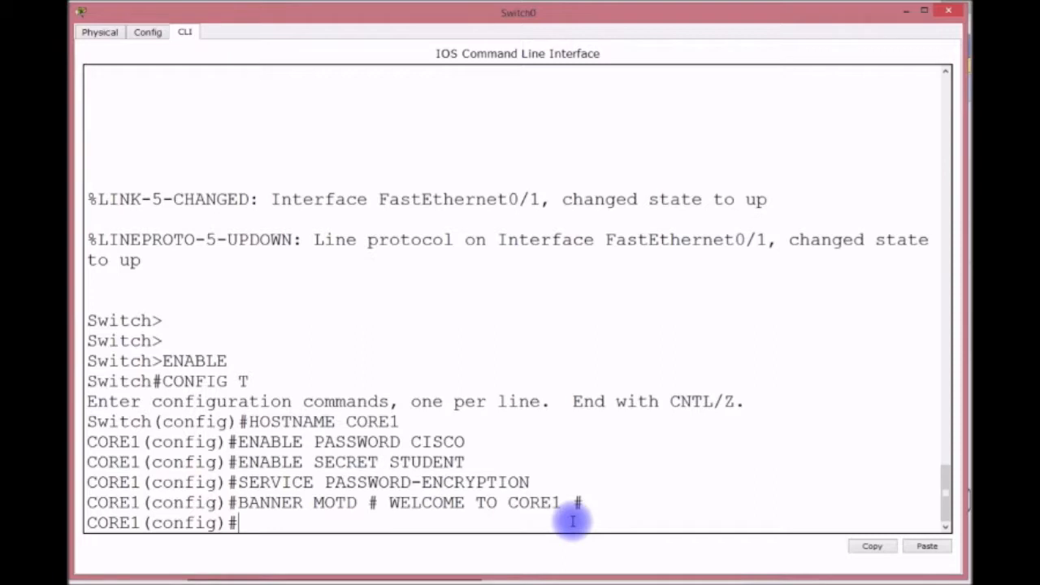
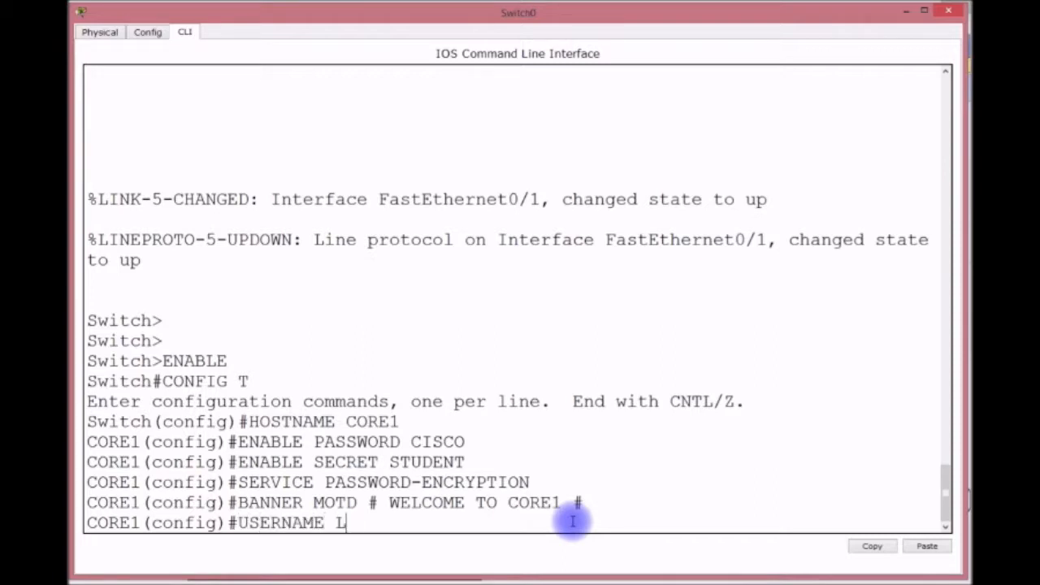
Create a local username with privilege level 15 and a password.
{"action": "key", "text": "BackSpace"}
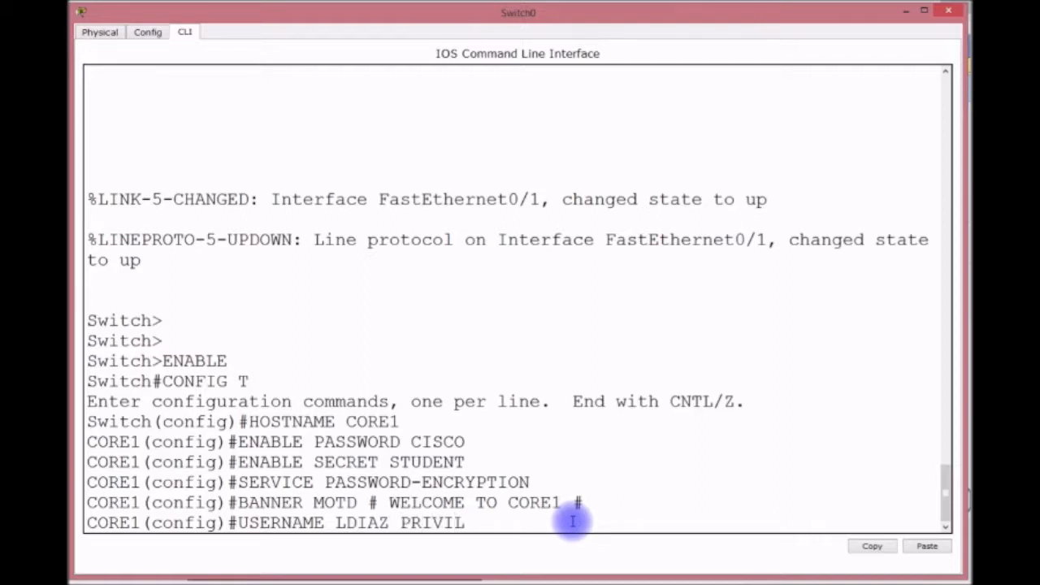
{"action": "key", "text": "BackSpace"}
{"action": "key", "text": "BackSpace"}
{"action": "key", "text": "Tab"}
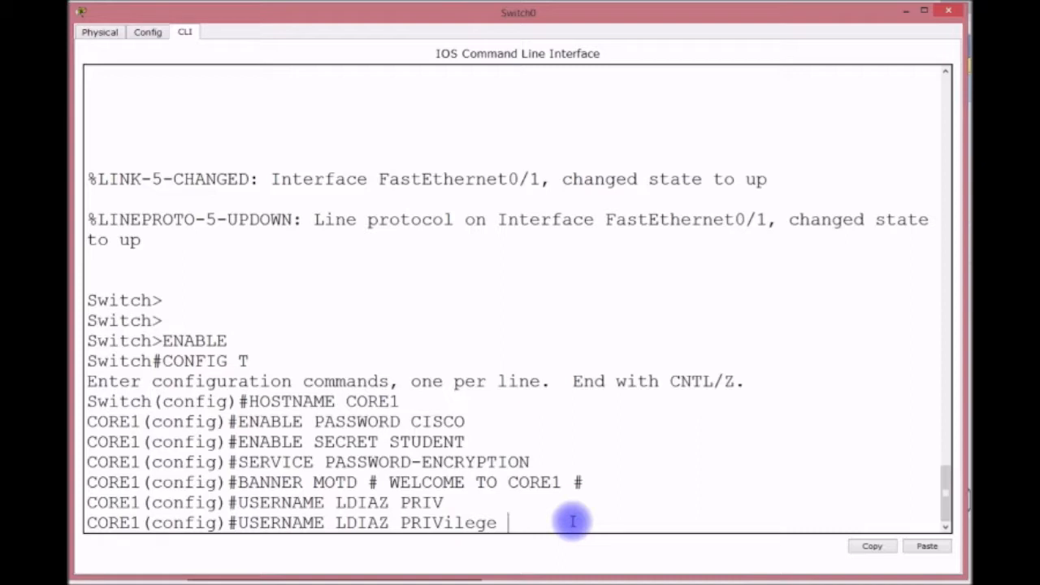
{"action": "key", "text": "BackSpace"}
{"action": "key", "text": "BackSpace"}
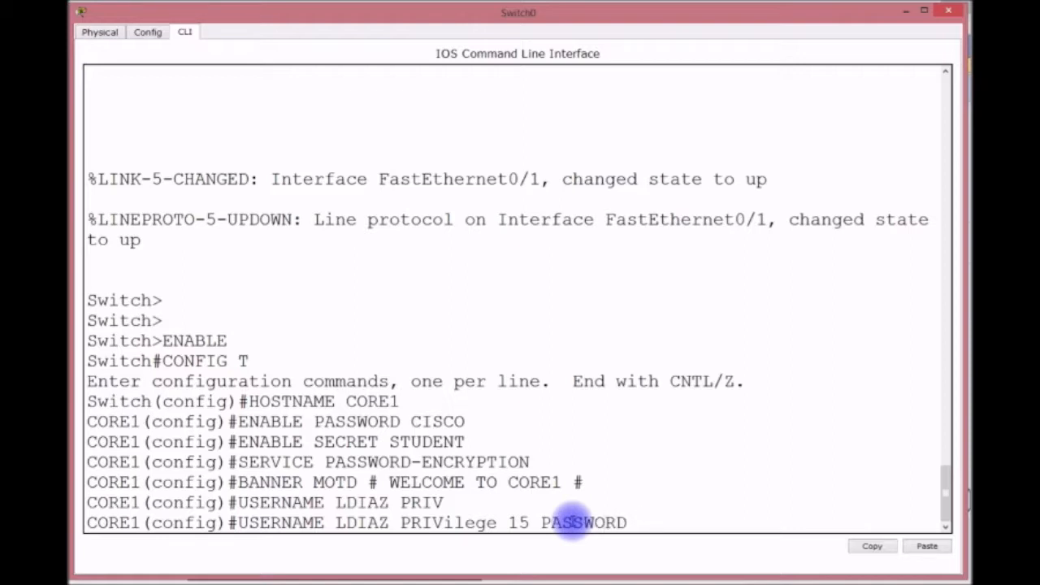
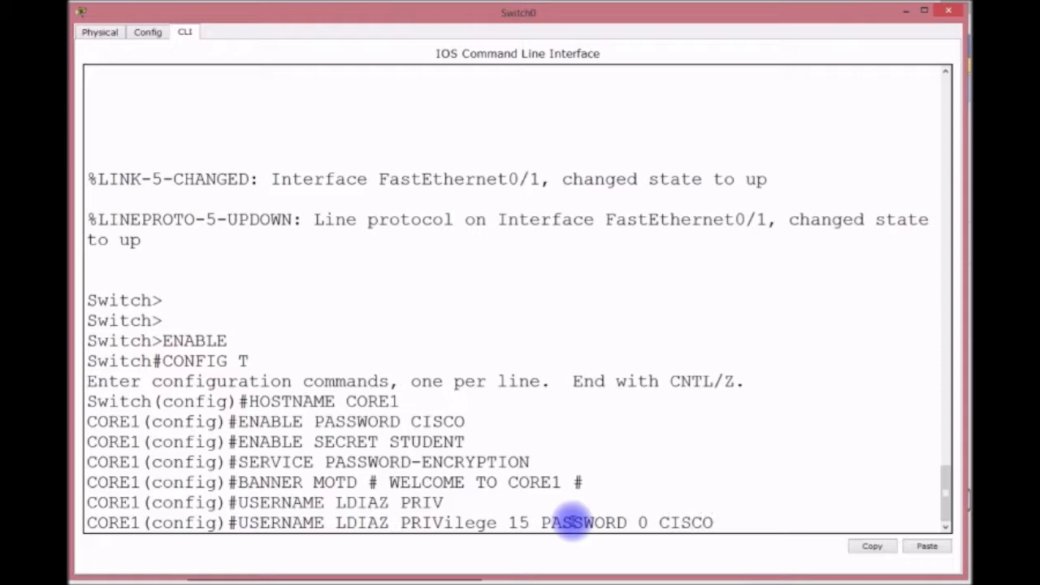
{"action": "key", "text": "BackSpace"}
{"action": "key", "text": "BackSpace"}
{"action": "key", "text": "BackSpace"}
{"action": "key", "text": "BackSpace"}
{"action": "key", "text": "BackSpace"}
{"action": "key", "text": "Return"}
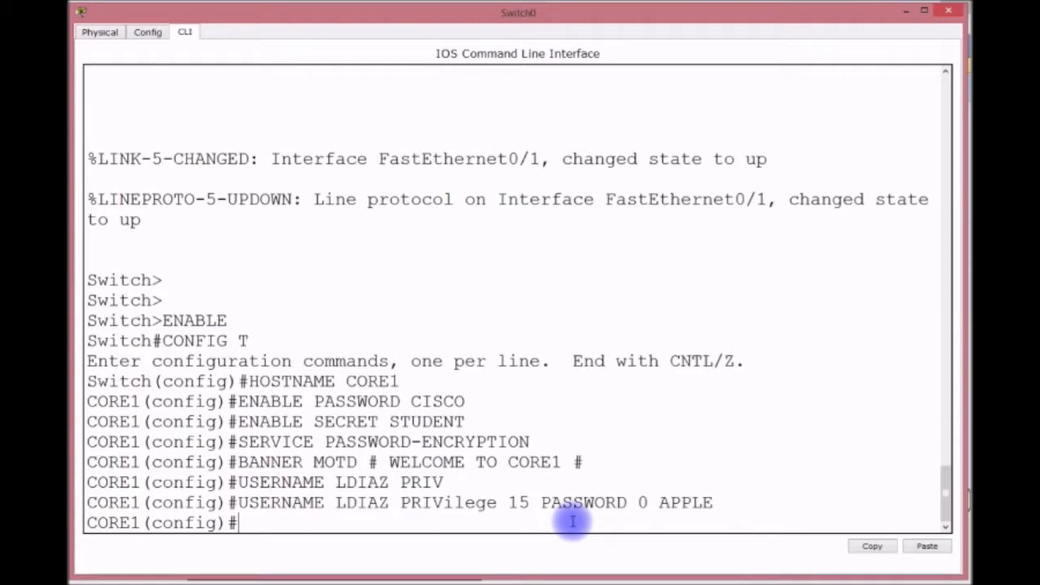
Highlight the user password and password-encryption commands in the console output.
{"action": "left_click_drag", "start_coordinate": [622, 511], "coordinate": [650, 502]}
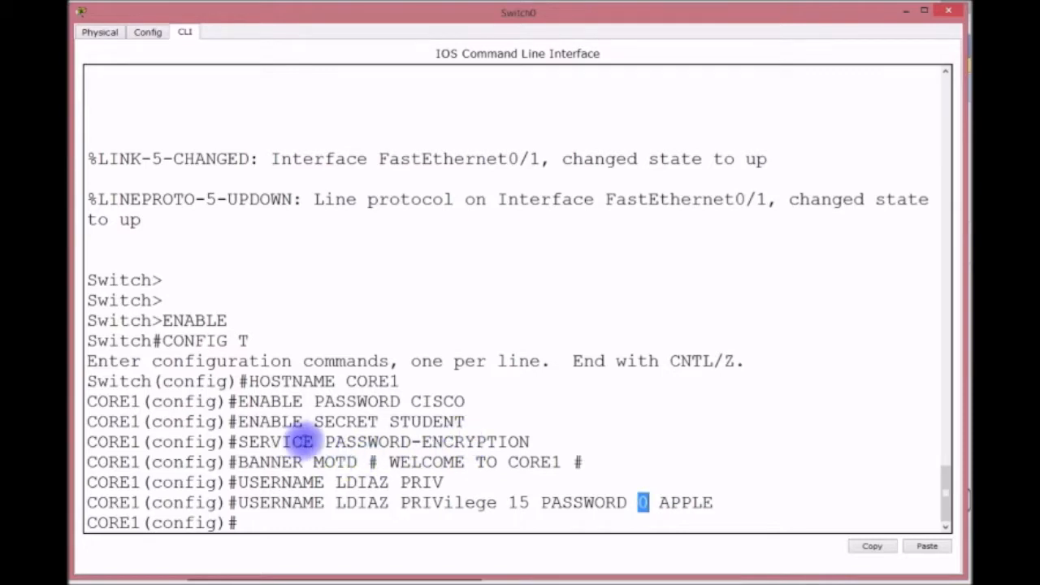
{"action": "left_click_drag", "start_coordinate": [325, 441], "coordinate": [558, 439]}
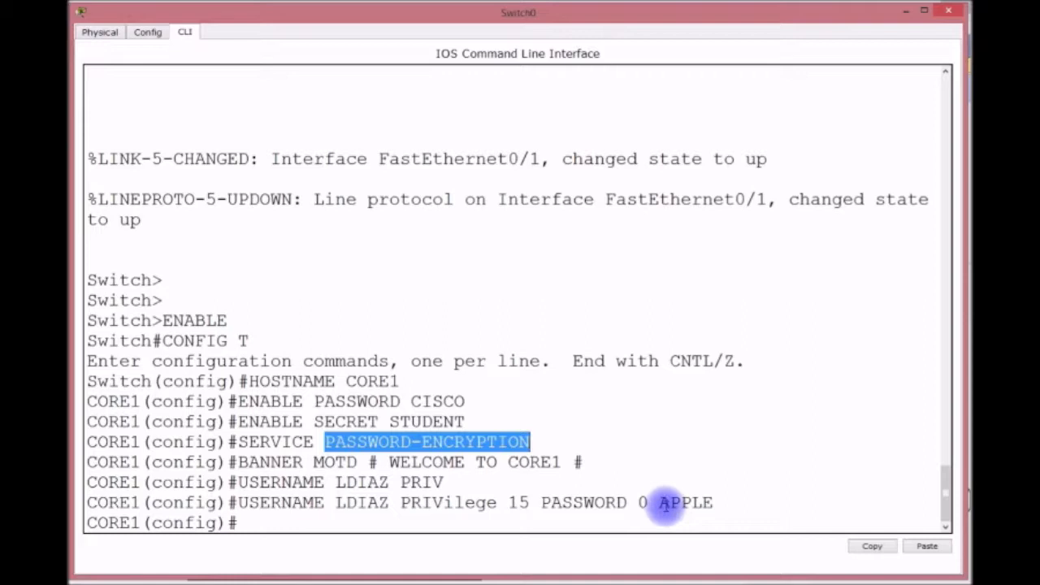
{"action": "left_click_drag", "start_coordinate": [659, 503], "coordinate": [718, 504]}
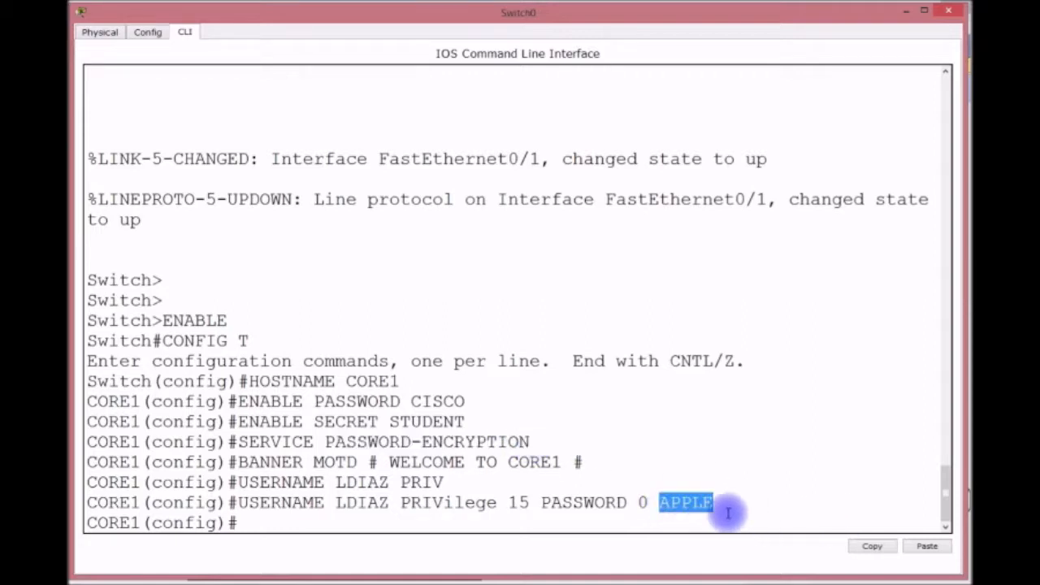
{"action": "left_click", "coordinate": [741, 498]}
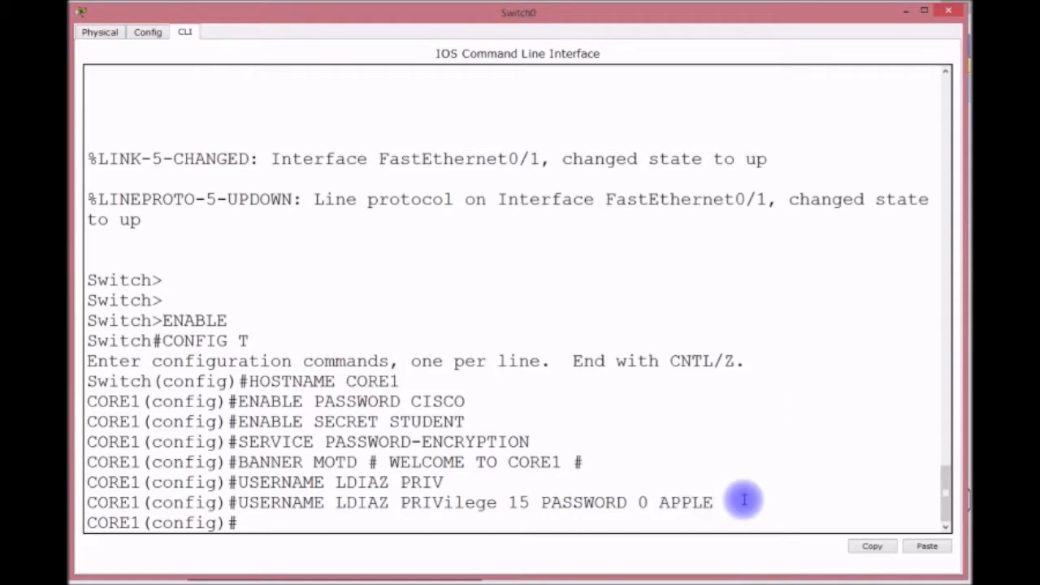
Enable IP domain lookup, set domain name LAZ.COM and name server 192.168.100.1.
{"action": "type", "text": "IP DOMAIN-LOOKUP"}
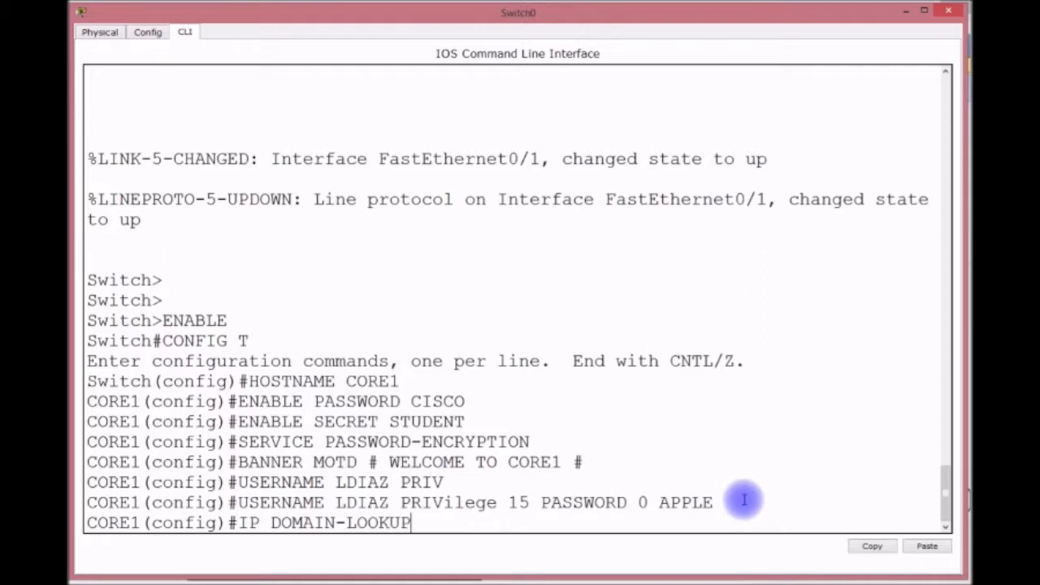
{"action": "key", "text": "Return"}
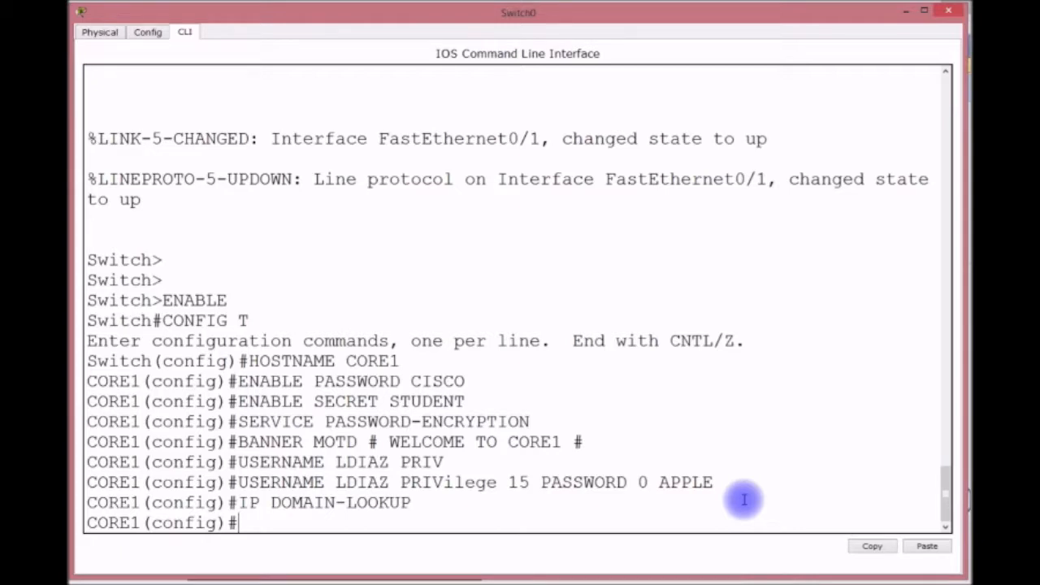
{"action": "type", "text": "IP DOMAIN-NAME"}
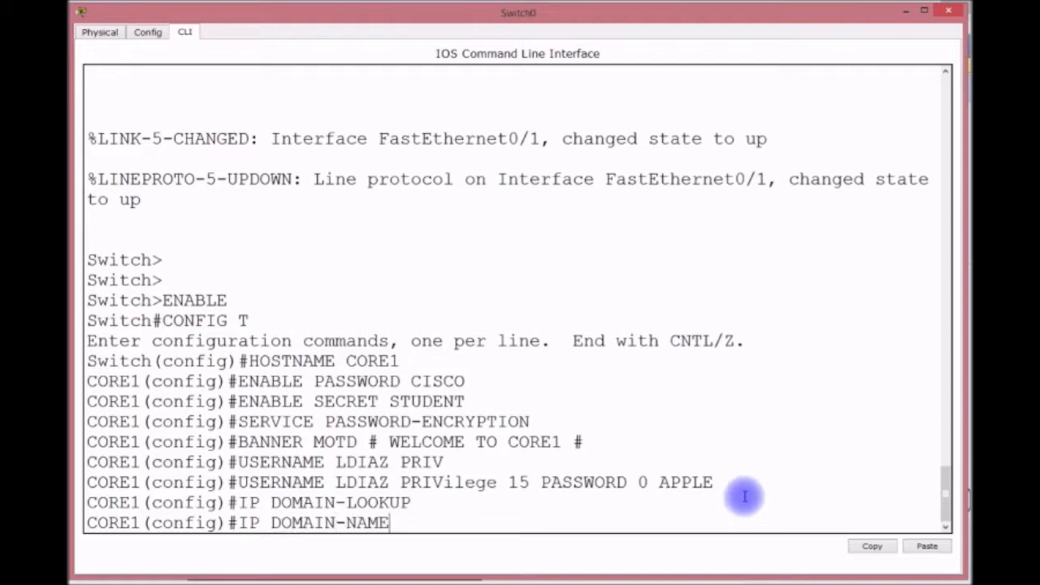
{"action": "type", "text": " LAZ.COM"}
{"action": "key", "text": "Return"}
{"action": "type", "text": "IP"}
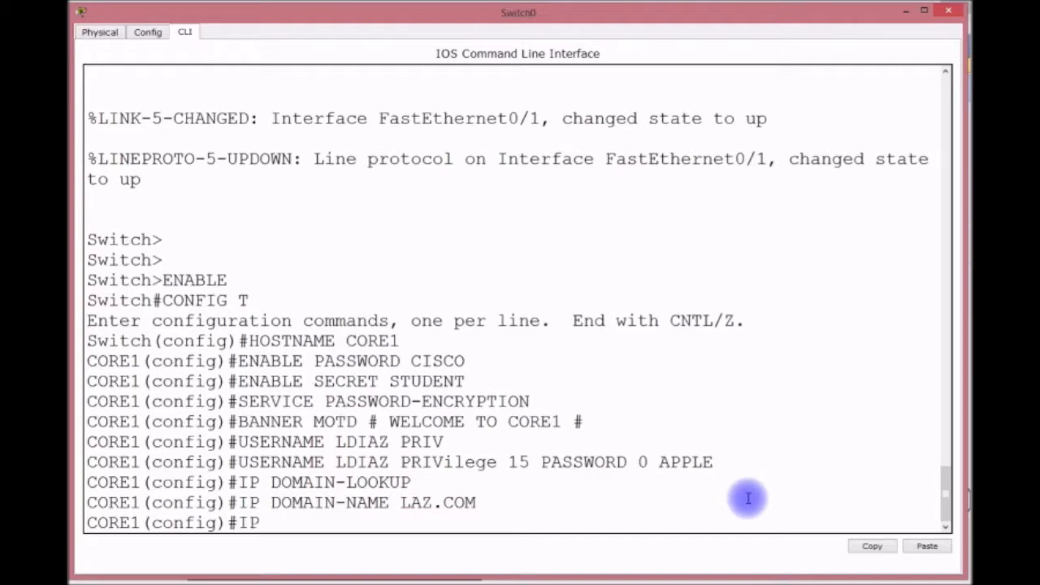
{"action": "type", "text": " NAME-SERVER"}
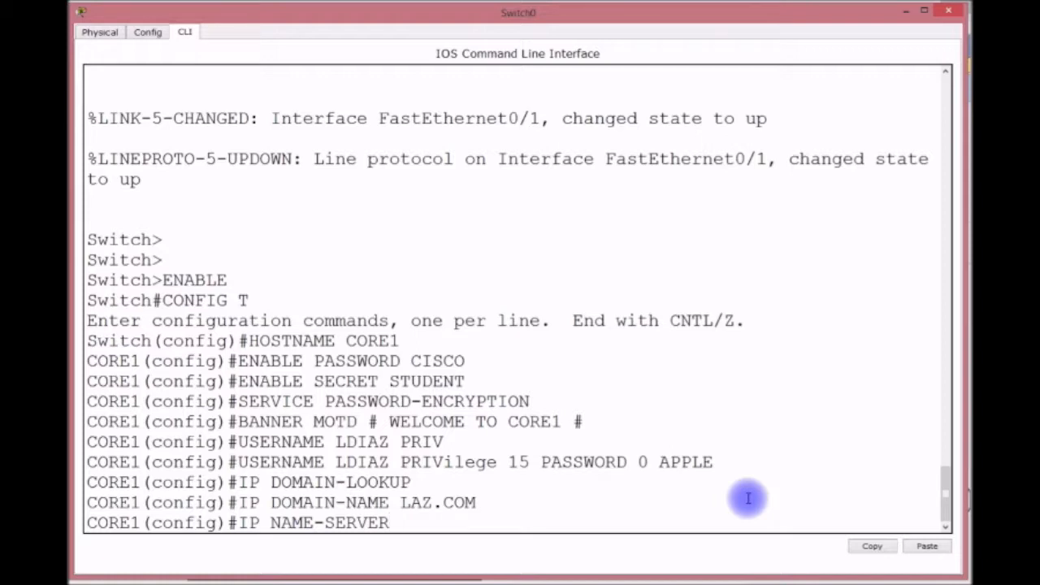
{"action": "type", "text": " 192.168."}
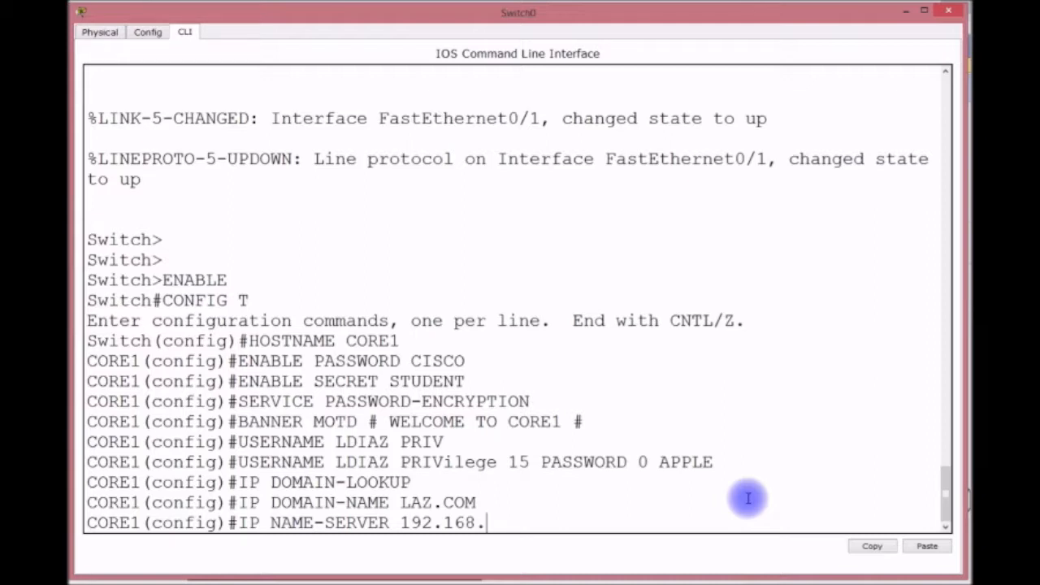
{"action": "type", "text": "100.1"}
{"action": "key", "text": "Return"}
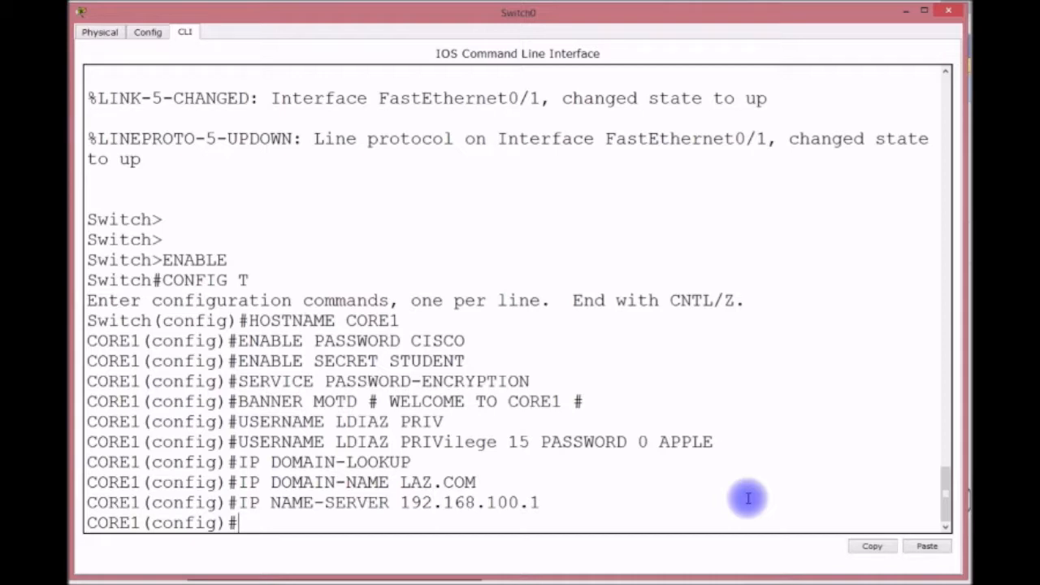
Generate RSA crypto keys with the default 512-bit size.
{"action": "type", "text": "CRYPTO KEY GEN"}
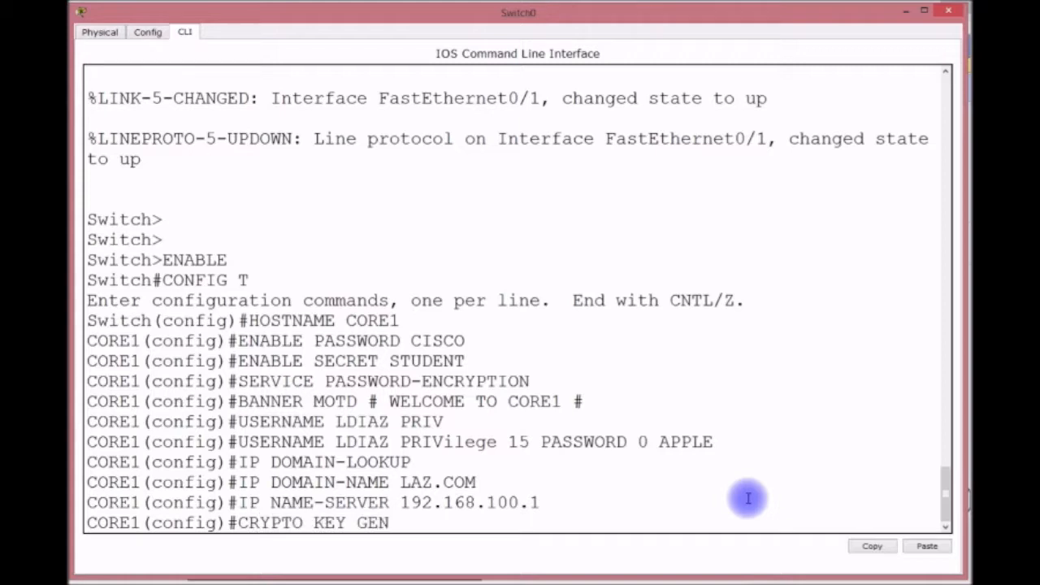
{"action": "type", "text": "ERATE RASA"}
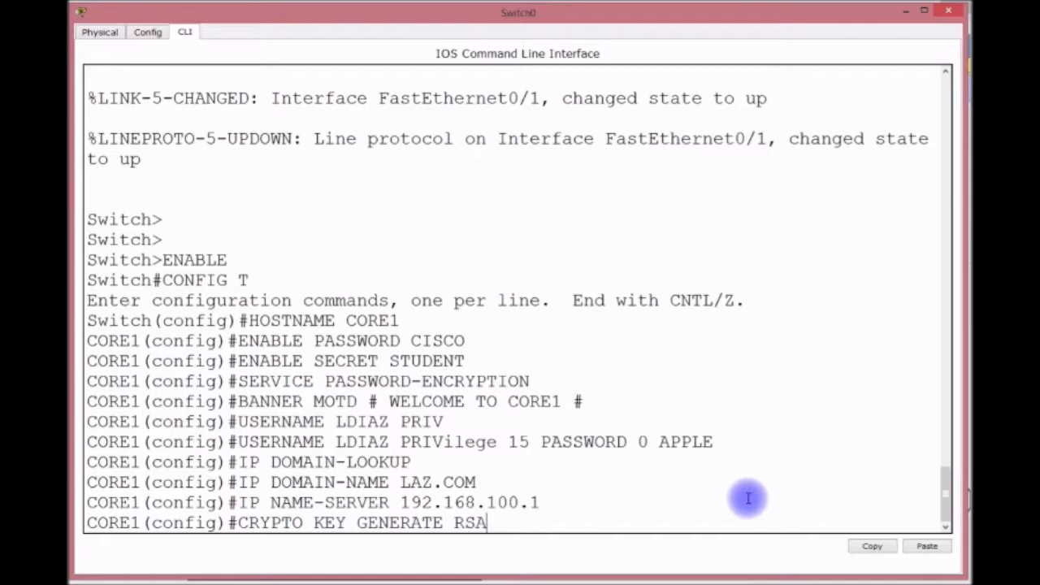
{"action": "key", "text": "Return"}
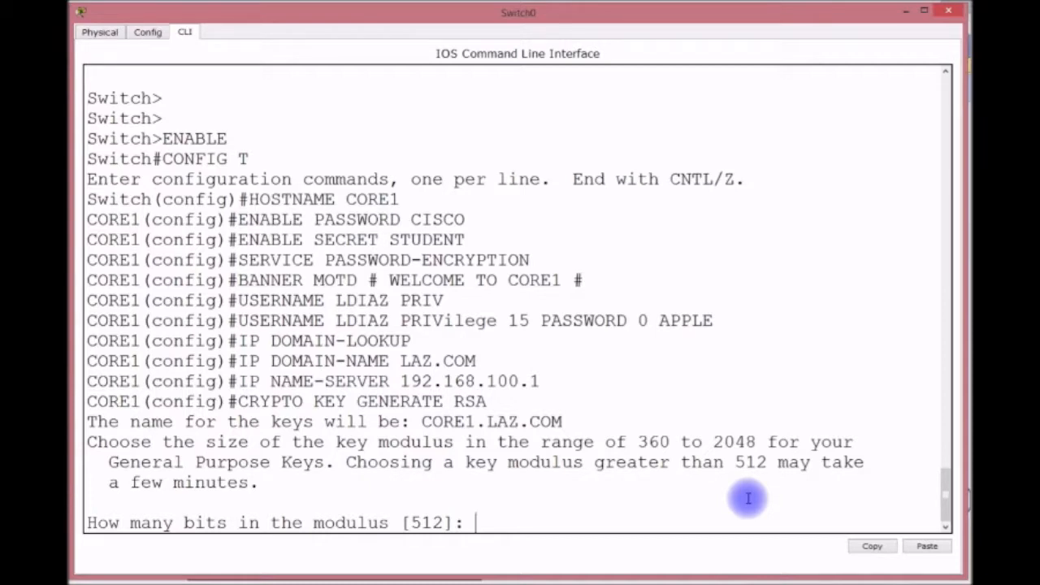
{"action": "key", "text": "Return"}
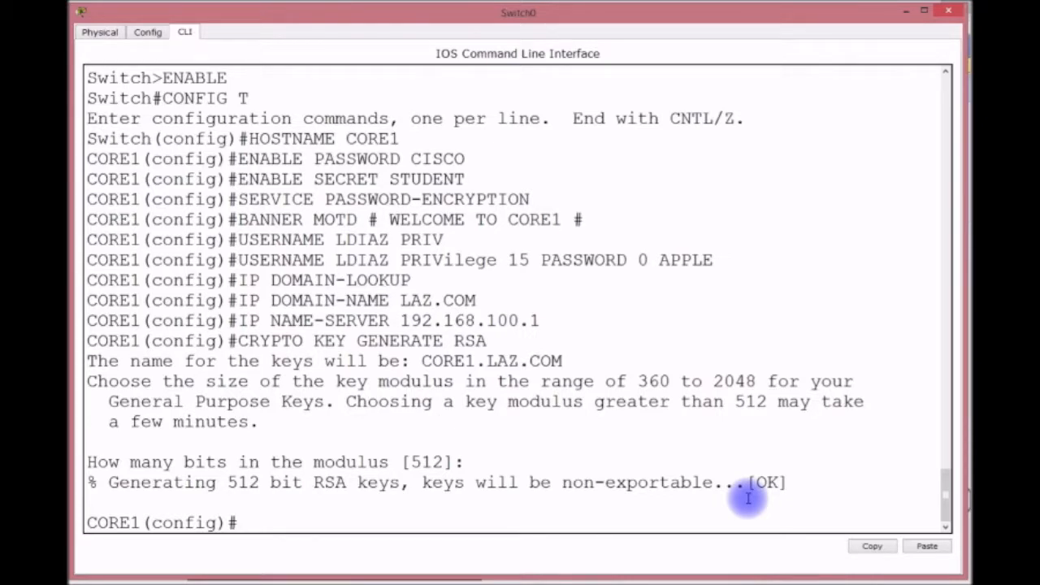
Set SSH authentication retries to 3 and the SSH time-out to 120 seconds.
{"action": "type", "text": "IP SSH AU"}
{"action": "key", "text": "Tab"}
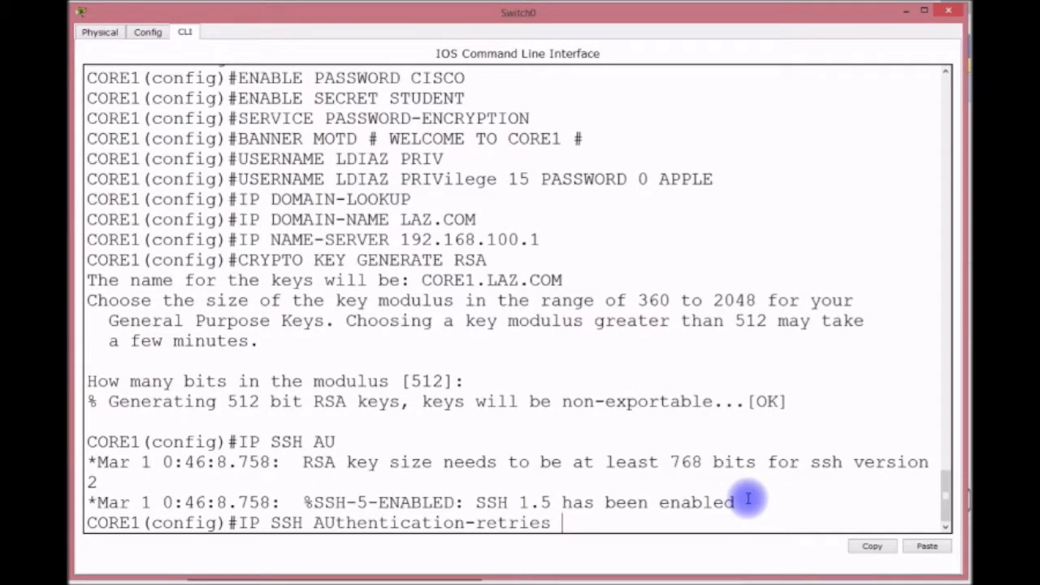
{"action": "type", "text": "3"}
{"action": "key", "text": "Return"}
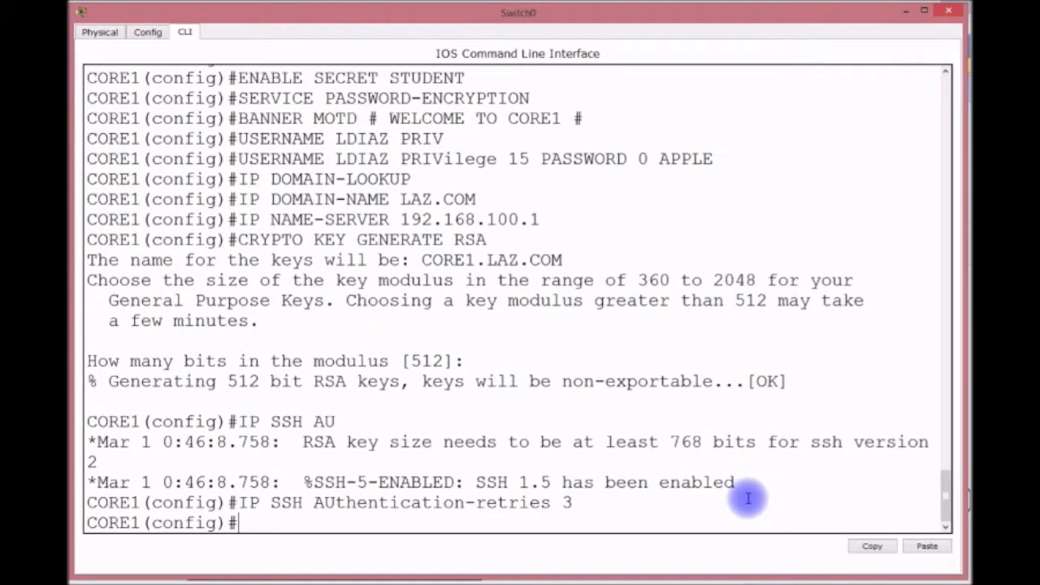
{"action": "type", "text": "IP SSH T"}
{"action": "key", "text": "Tab"}
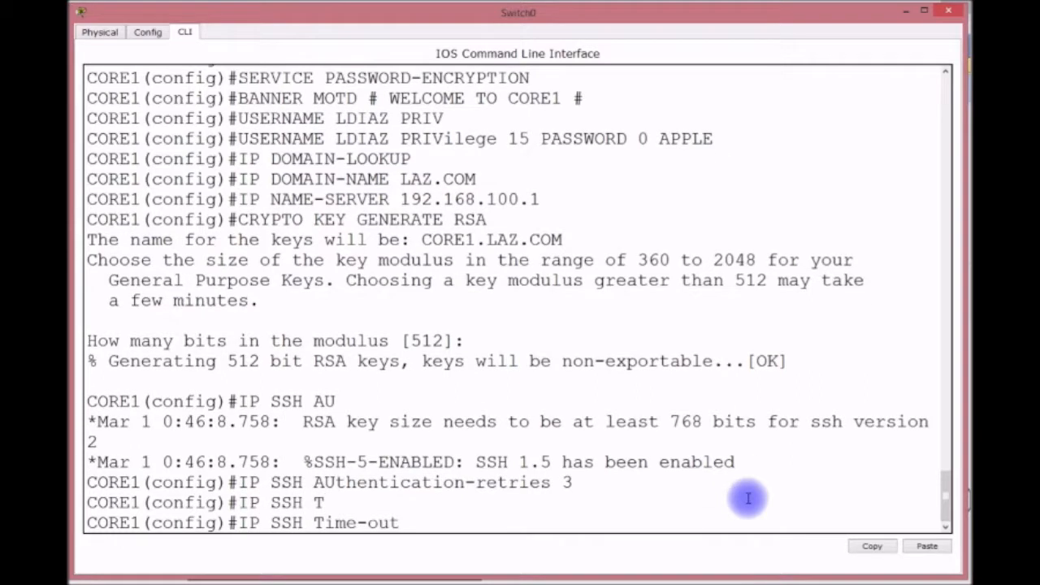
{"action": "type", "text": "120"}
{"action": "key", "text": "Return"}
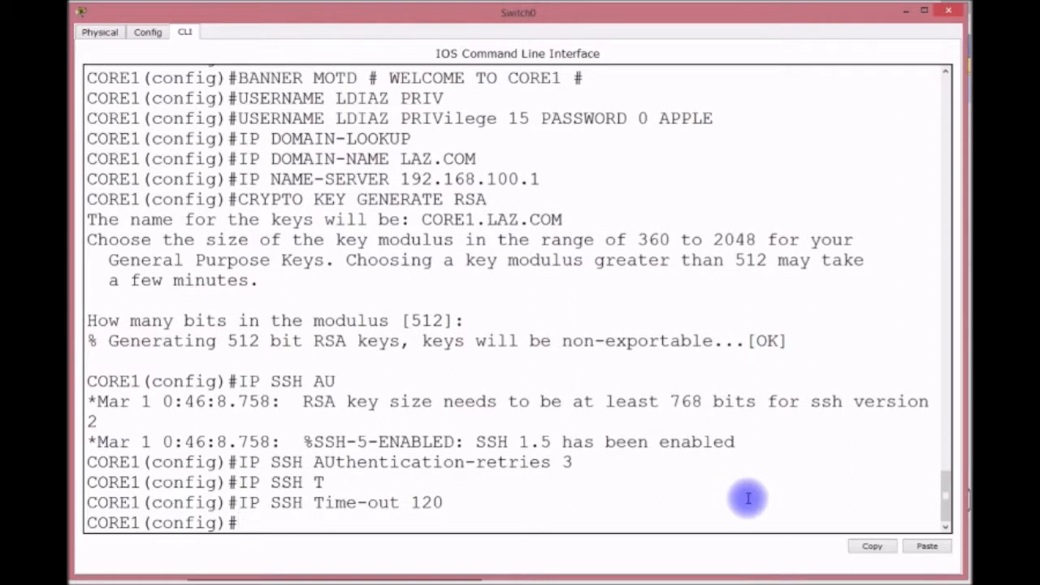
{"action": "type", "text": "LINE CON 0"}
On console line 0, set a password, LOGIN LOCAL, EXEC-TIMEOUT 0 0 and LOGGING SYNCHRONOUS.
{"action": "key", "text": "Return"}
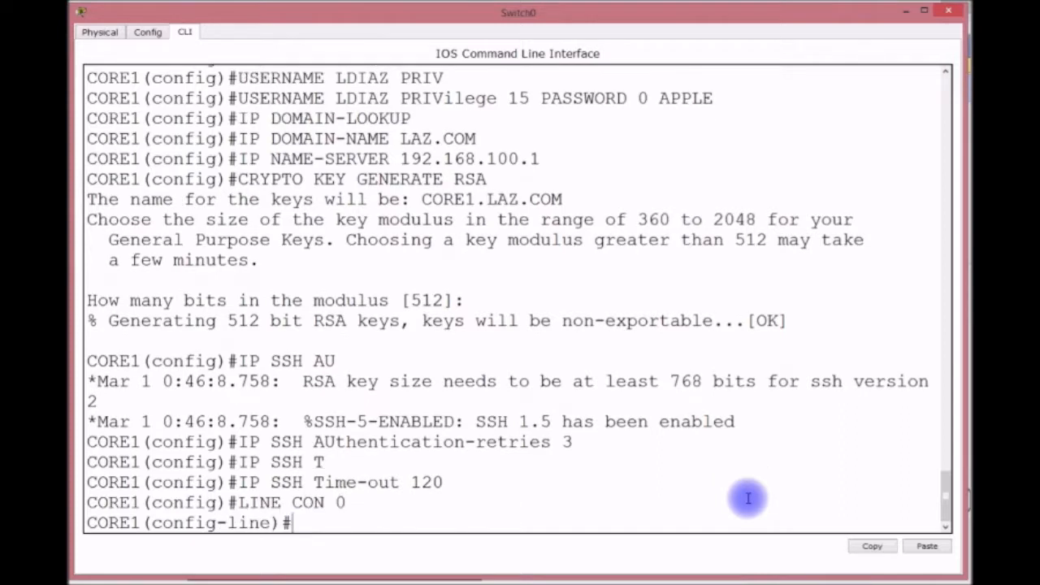
{"action": "type", "text": "PASSWORD CISCO"}
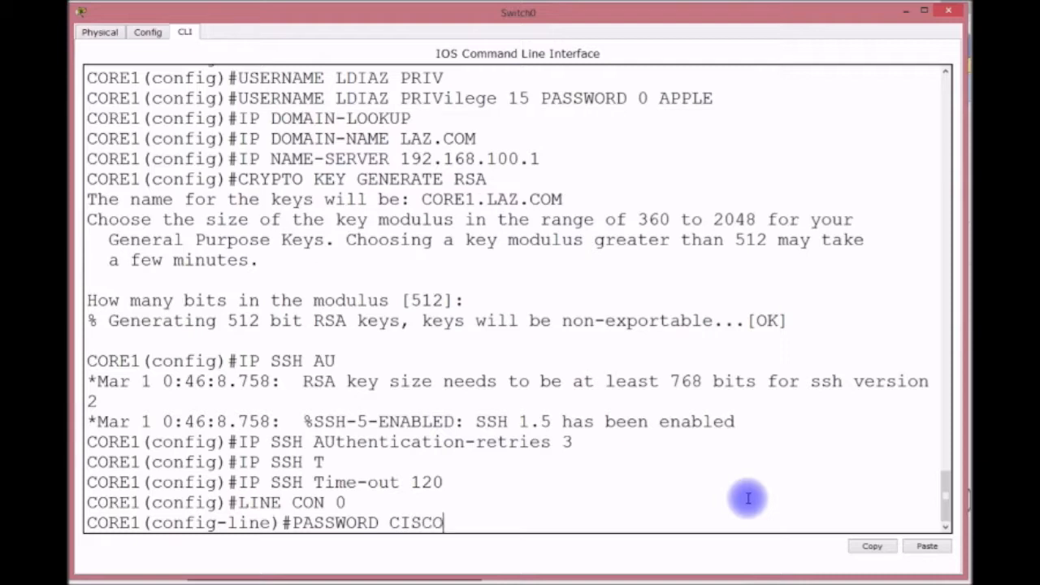
{"action": "key", "text": "Return"}
{"action": "type", "text": "LOGIN LOCAL"}
{"action": "key", "text": "Return"}
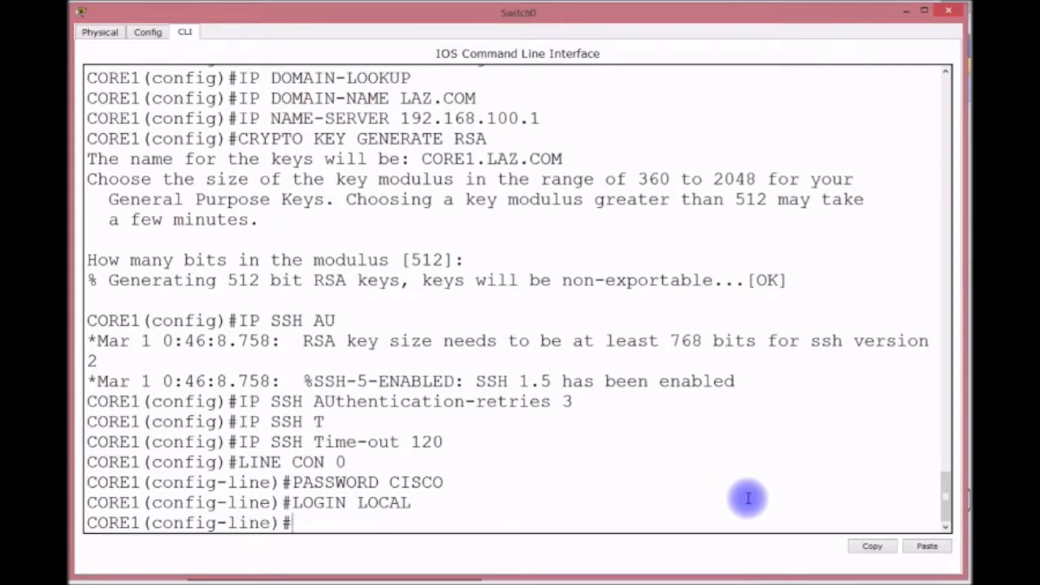
{"action": "type", "text": "EXEC-TIMEOUT"}
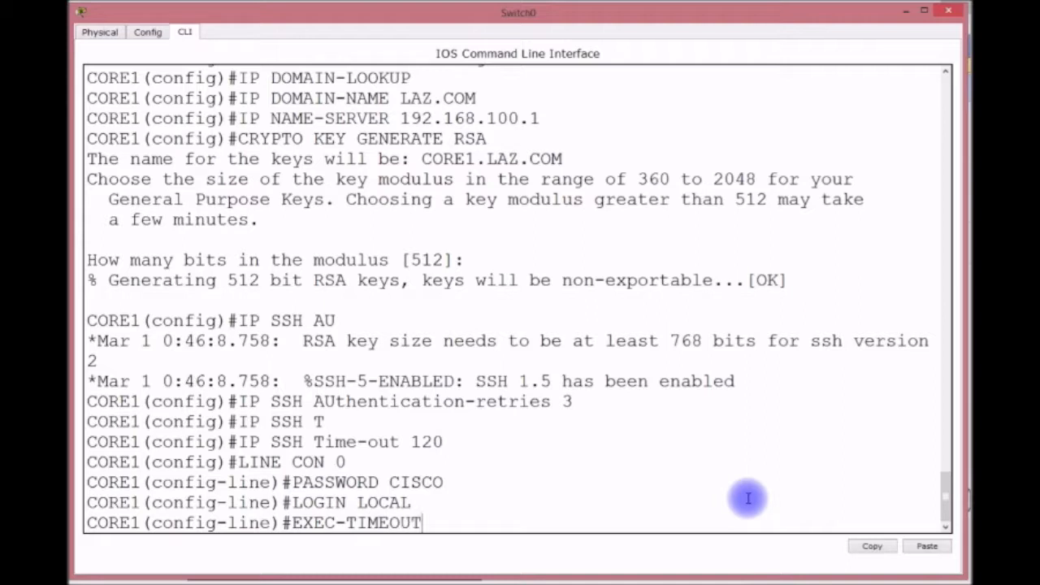
{"action": "type", "text": " 0 0"}
{"action": "key", "text": "Return"}
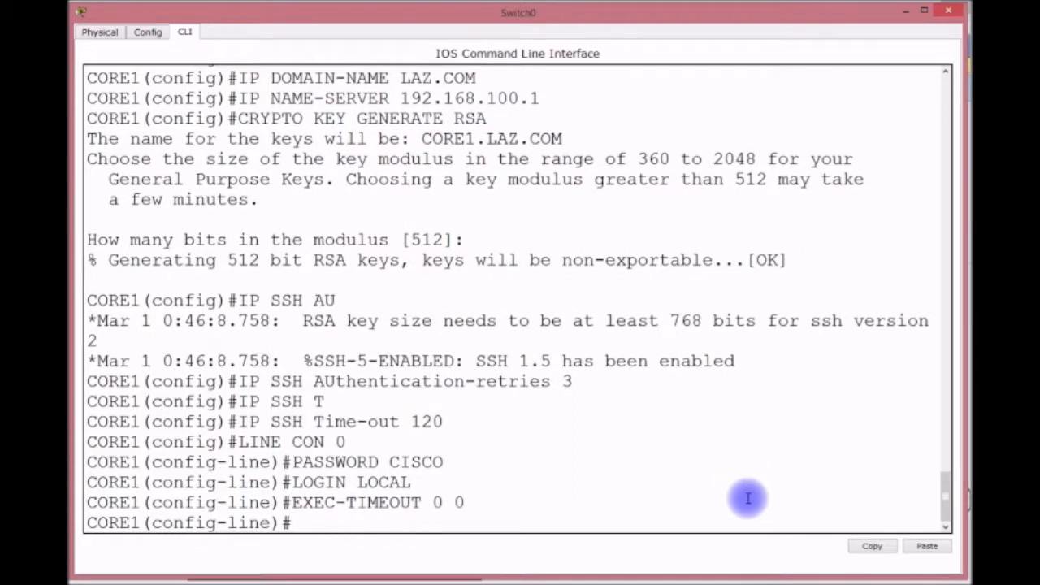
{"action": "type", "text": "LOGGING SYNC"}
{"action": "key", "text": "Tab"}
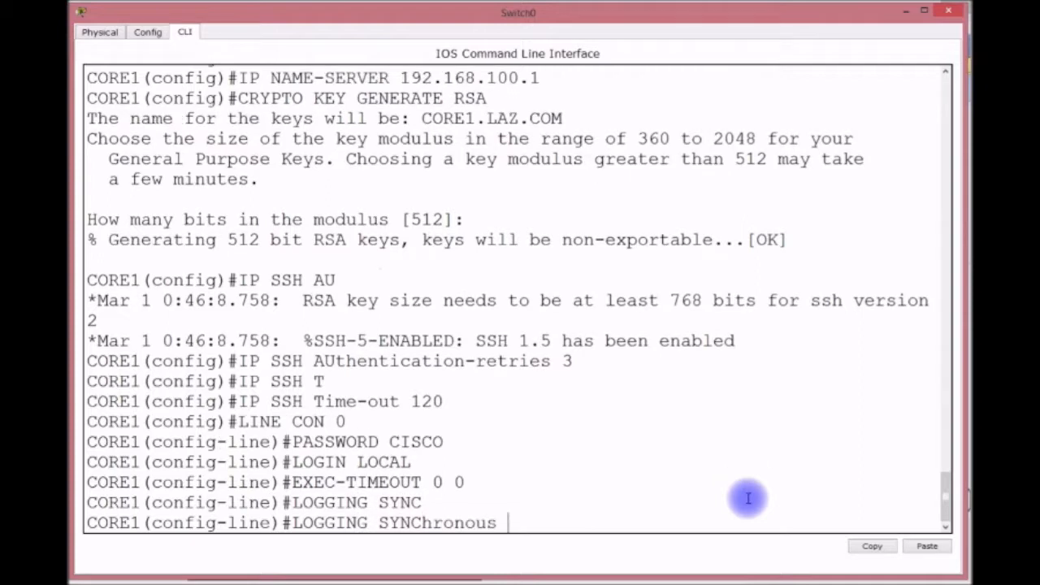
{"action": "key", "text": "Return"}
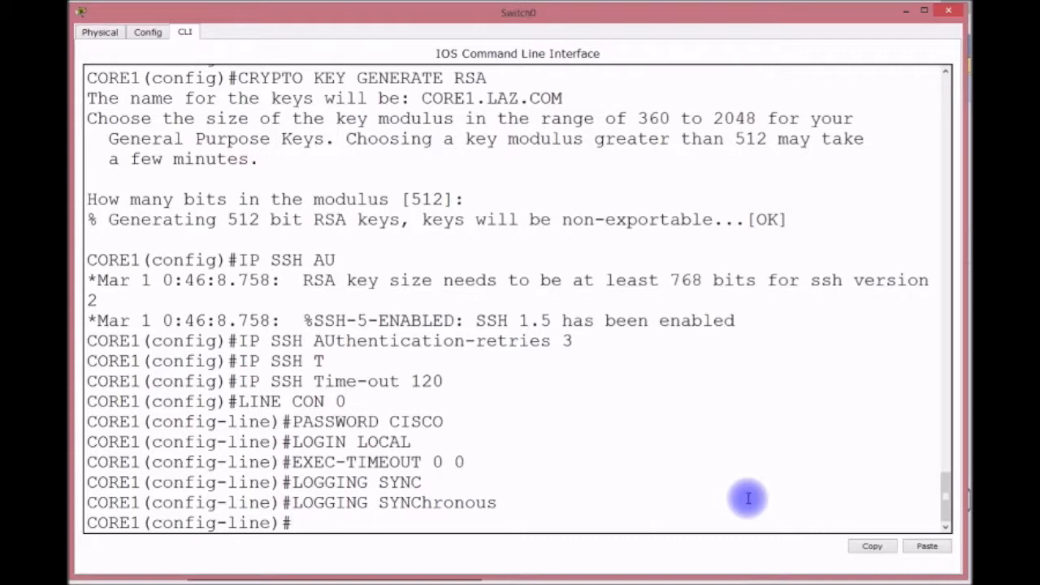
{"action": "type", "text": "LINE VTY"}
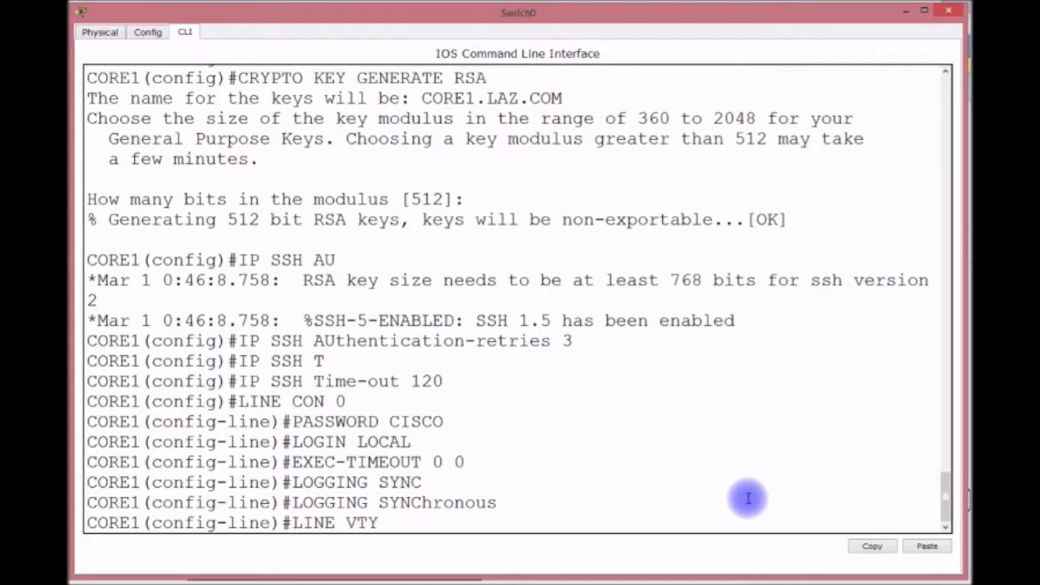
{"action": "type", "text": " 0 15"}
On VTY lines 0–15, set a line password, require local login, and disable the exec timeout (0 0).
{"action": "key", "text": "Return"}
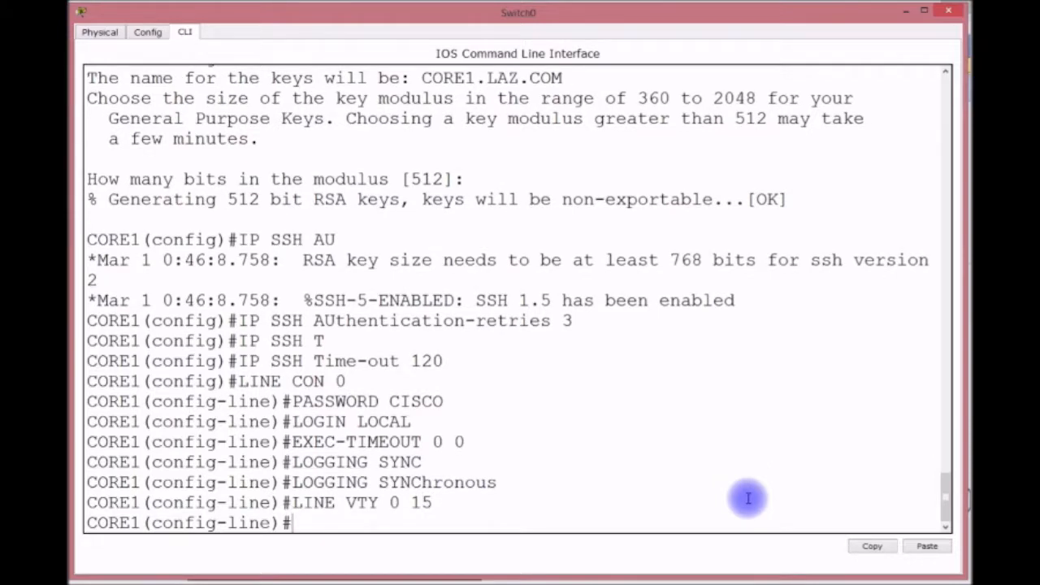
{"action": "type", "text": "PASSWORD CISCO"}
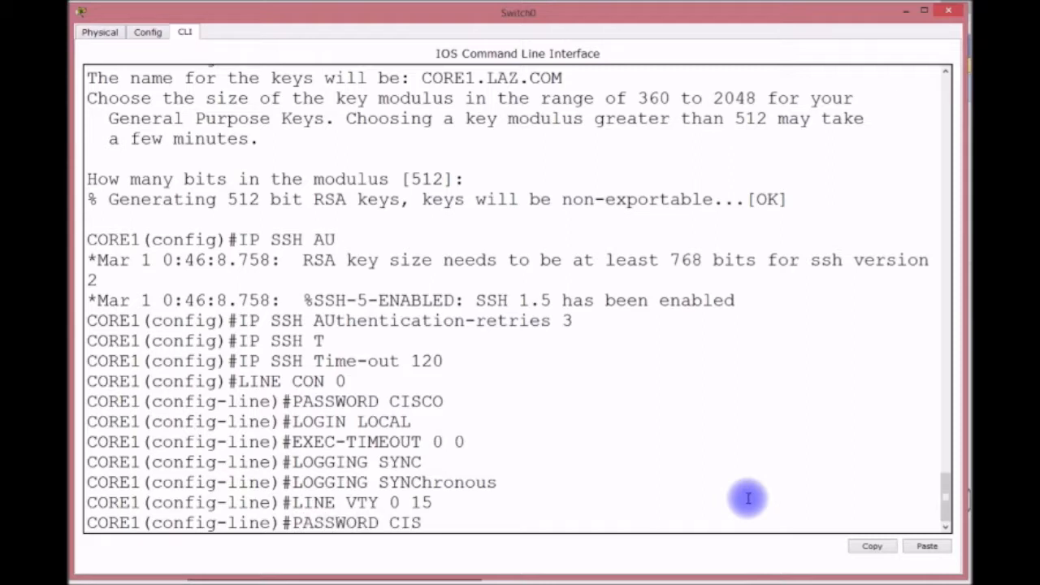
{"action": "key", "text": "Return"}
{"action": "type", "text": "LOGIN"}
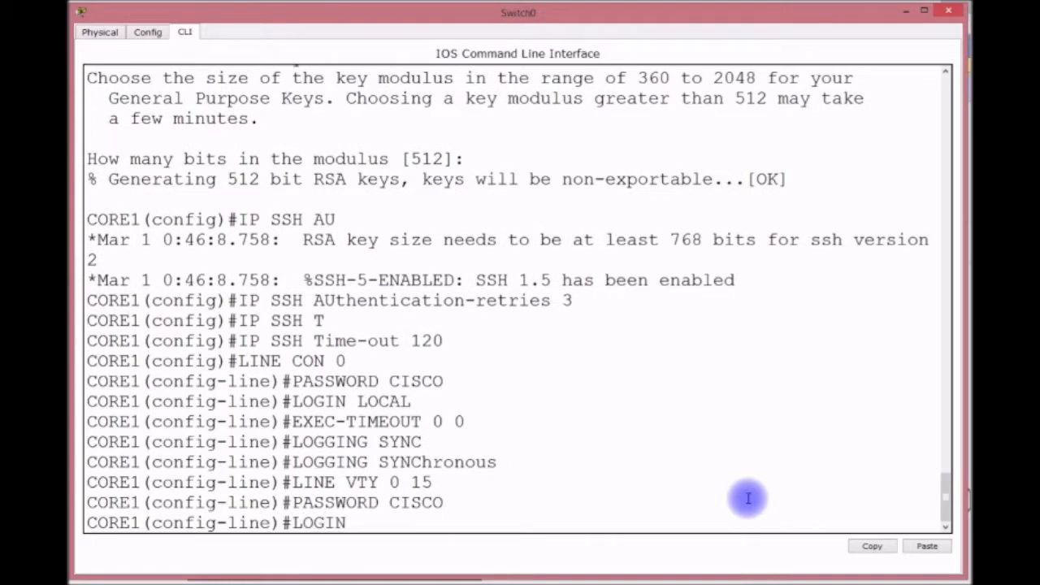
{"action": "type", "text": " LOCAL"}
{"action": "key", "text": "Return"}
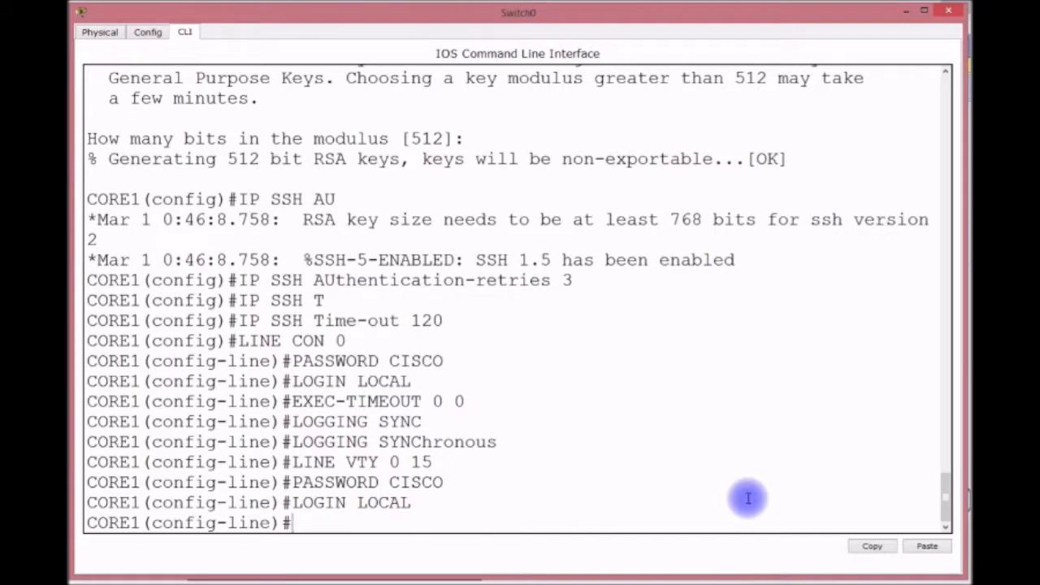
{"action": "type", "text": "EXEC-TIMEO"}
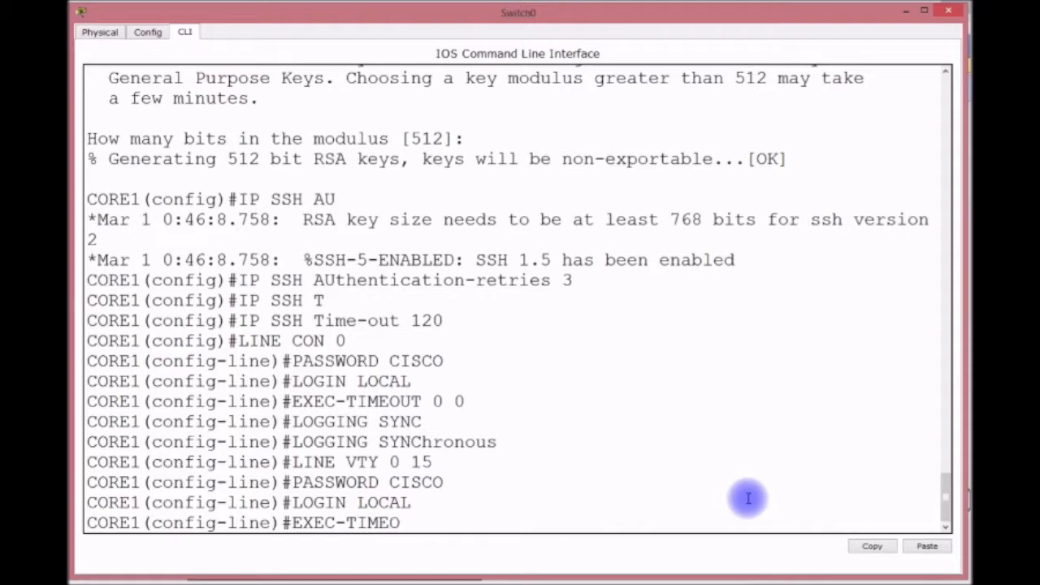
{"action": "type", "text": "UT 0 0"}
{"action": "key", "text": "Return"}
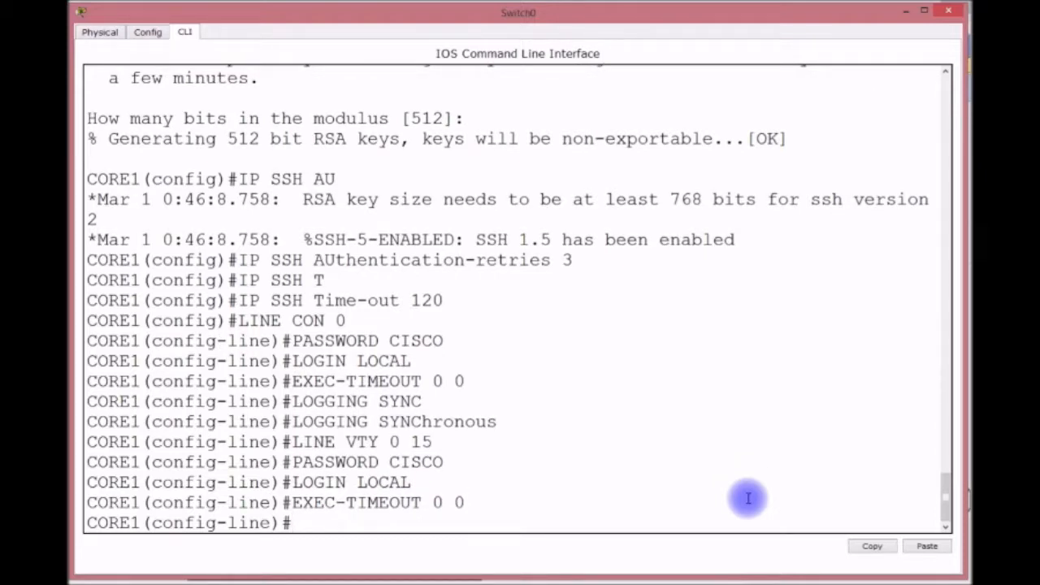
Restrict VTY access to SSH only, save with do wr, and exit line mode.
{"action": "type", "text": "TRANSP"}
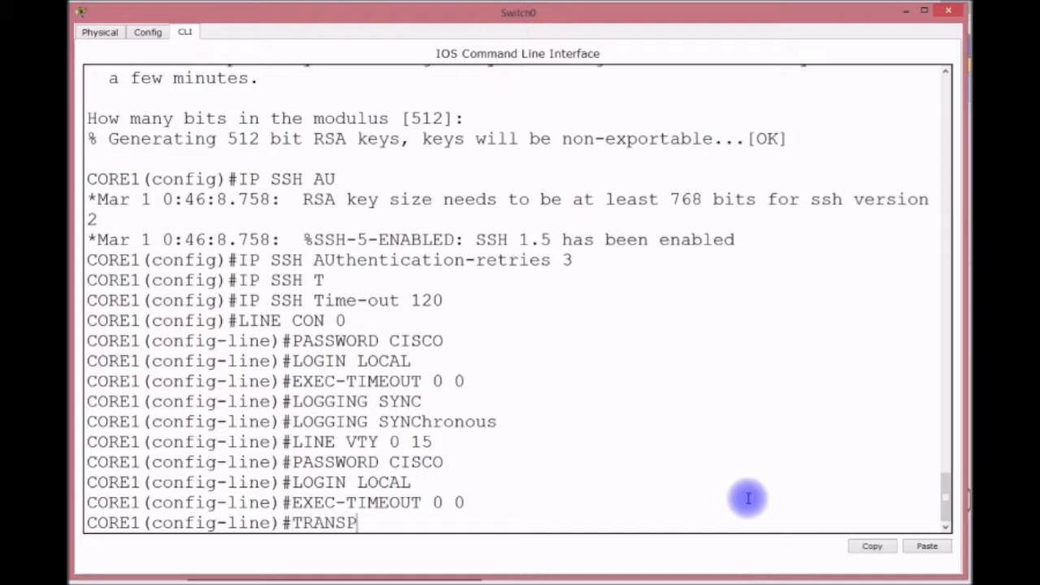
{"action": "type", "text": "ORT INPUT SSS"}
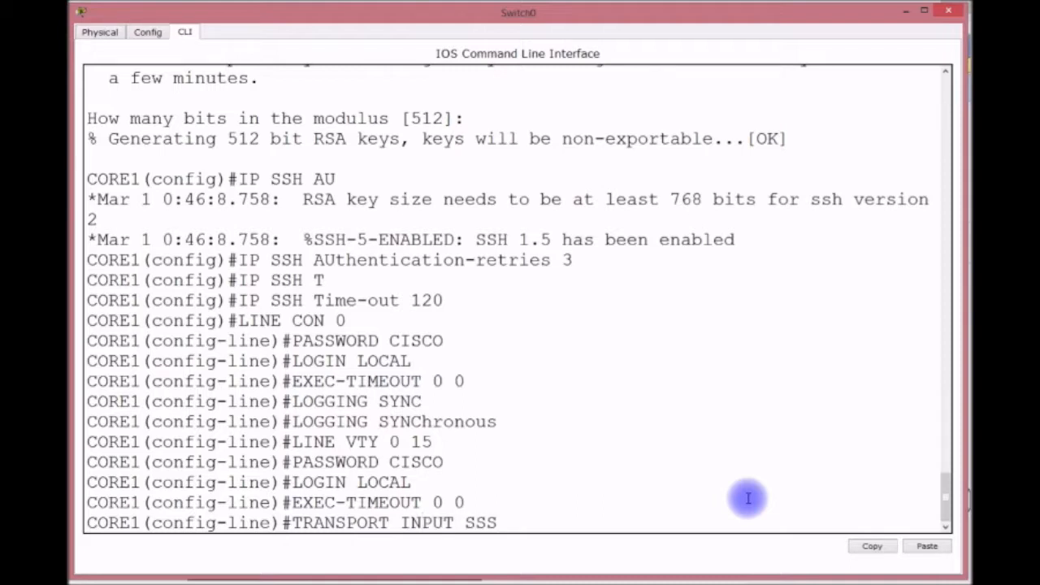
{"action": "key", "text": "BackSpace"}
{"action": "type", "text": "H"}
{"action": "key", "text": "Return"}
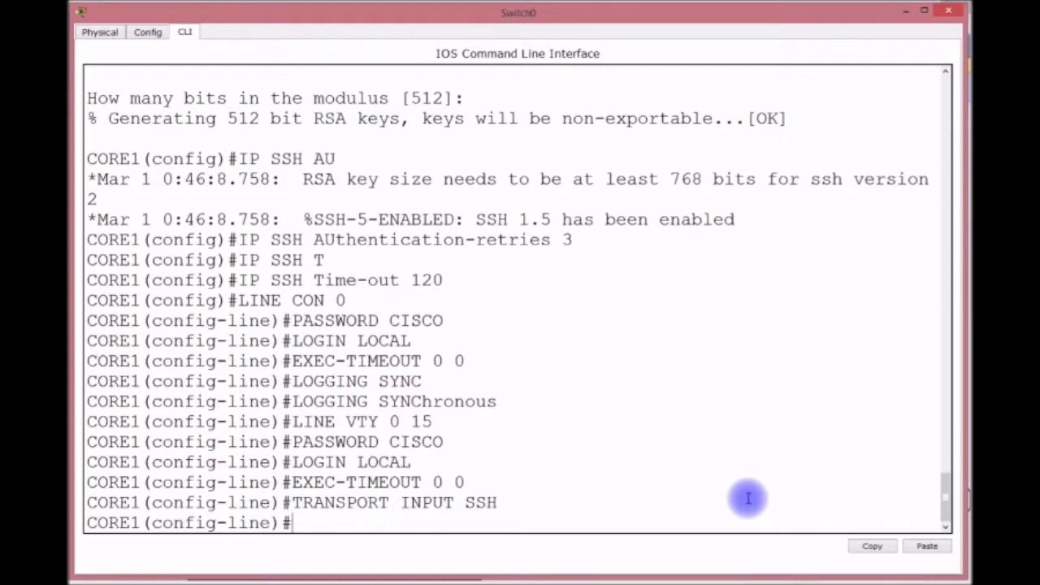
{"action": "type", "text": "DO WR"}
{"action": "key", "text": "Return"}
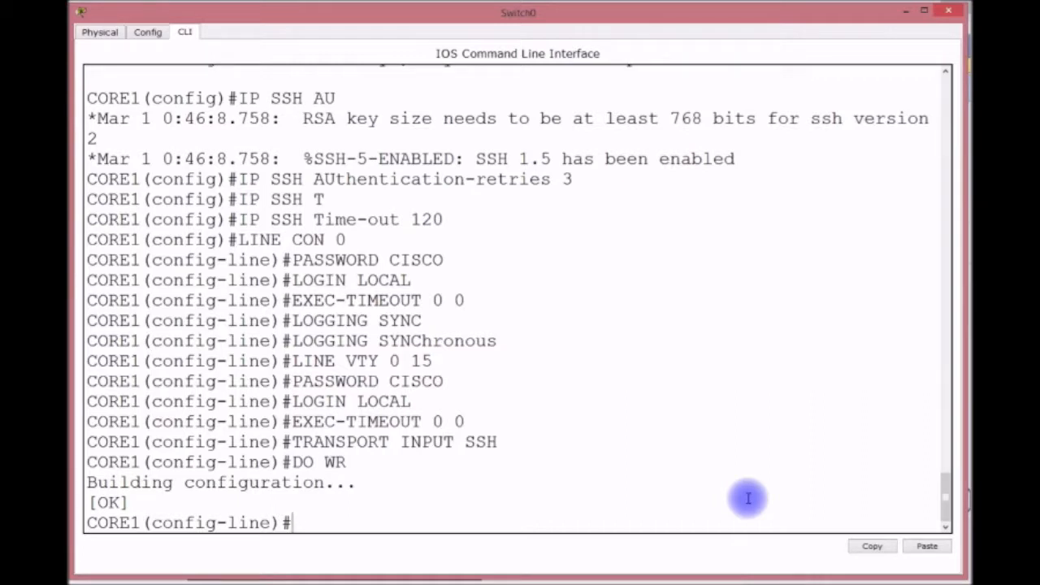
{"action": "type", "text": "EXIT"}
{"action": "key", "text": "Return"}
Return to privileged mode and display the startup configuration with sh start.
{"action": "type", "text": "EXIT"}
{"action": "key", "text": "Return"}
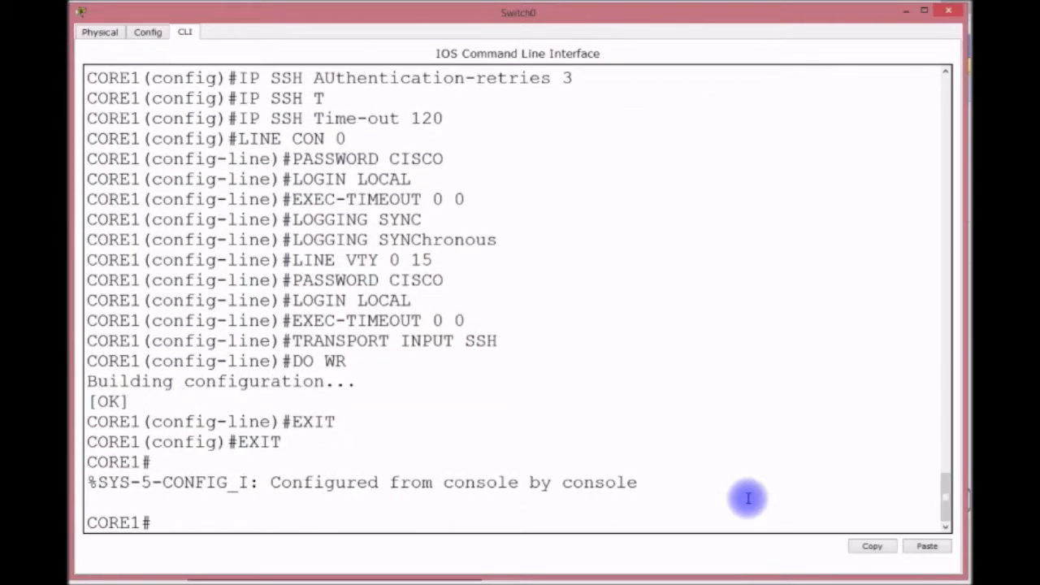
{"action": "type", "text": "SH START"}
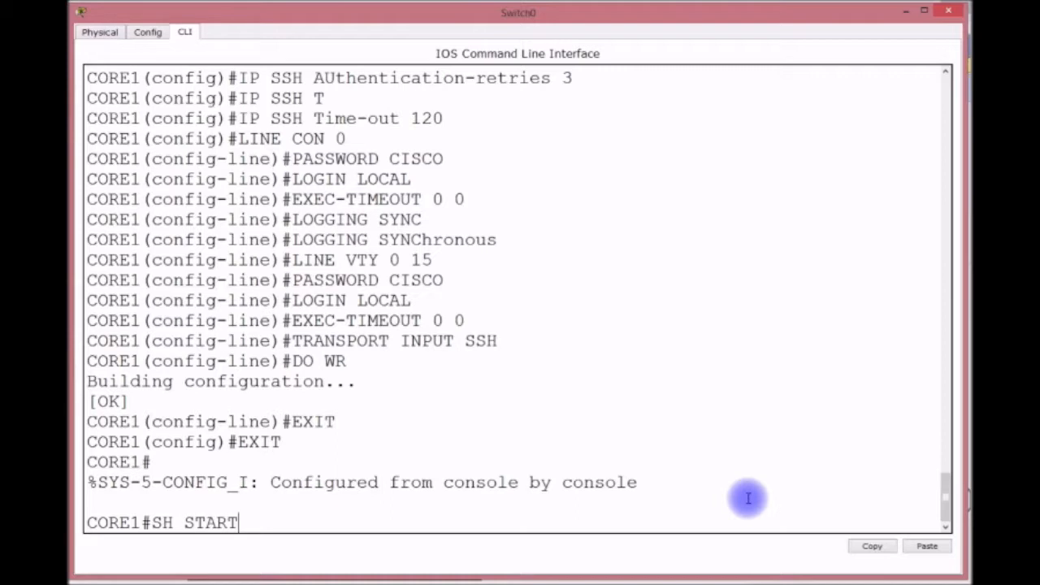
{"action": "key", "text": "Return"}
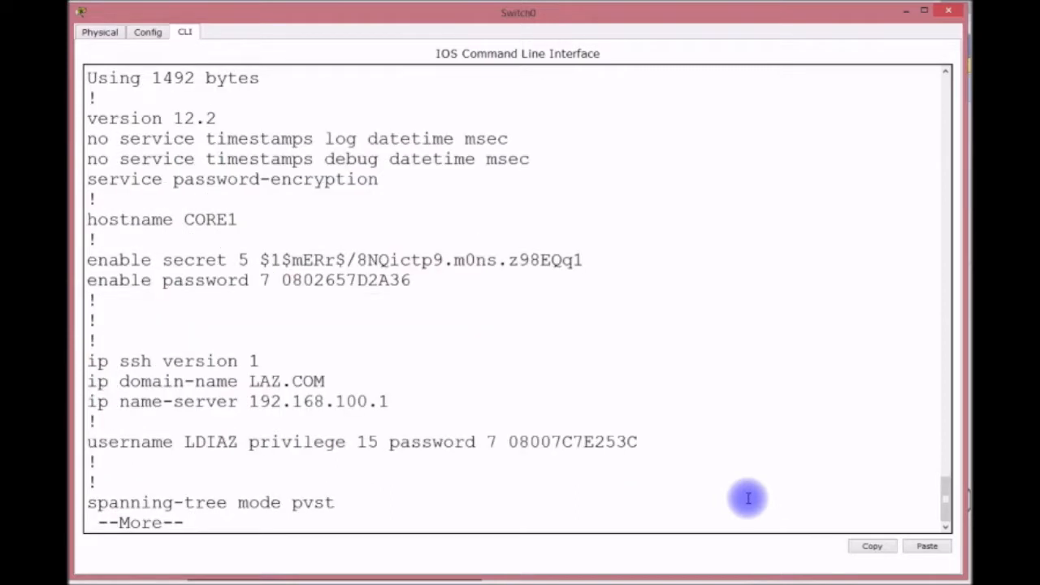
{"action": "key", "text": "Return"}
{"action": "key", "text": "Return"}
{"action": "key", "text": "Return"}
{"action": "key", "text": "Return"}
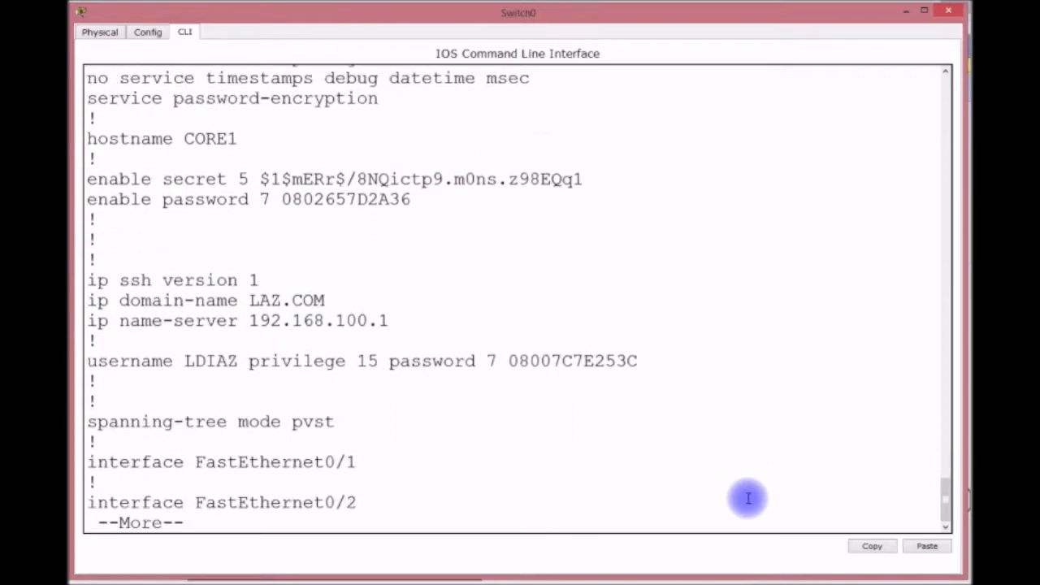
Highlight the type 5 enable secret hash and the type 7 password hash.
{"action": "left_click_drag", "start_coordinate": [412, 199], "coordinate": [303, 193]}
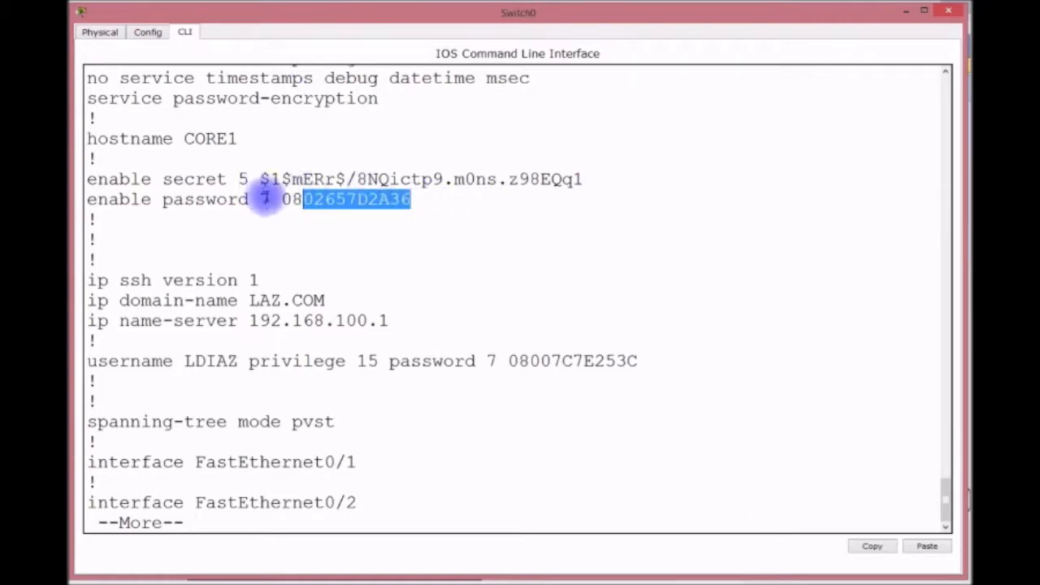
{"action": "left_click", "coordinate": [264, 200]}
{"action": "double_click", "coordinate": [265, 199]}
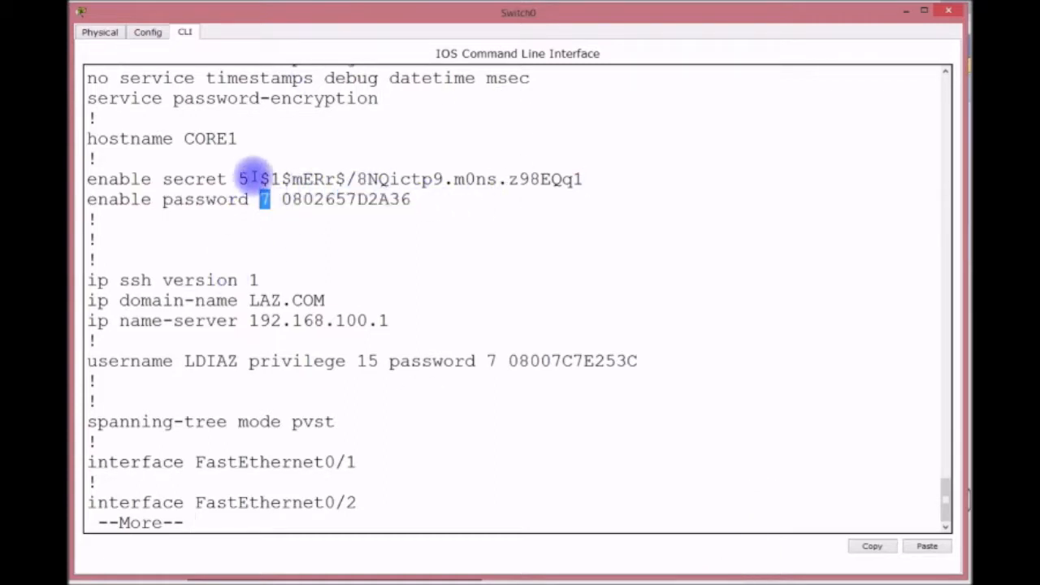
{"action": "scroll", "coordinate": [254, 177], "scroll_direction": "up", "scroll_amount": 1}
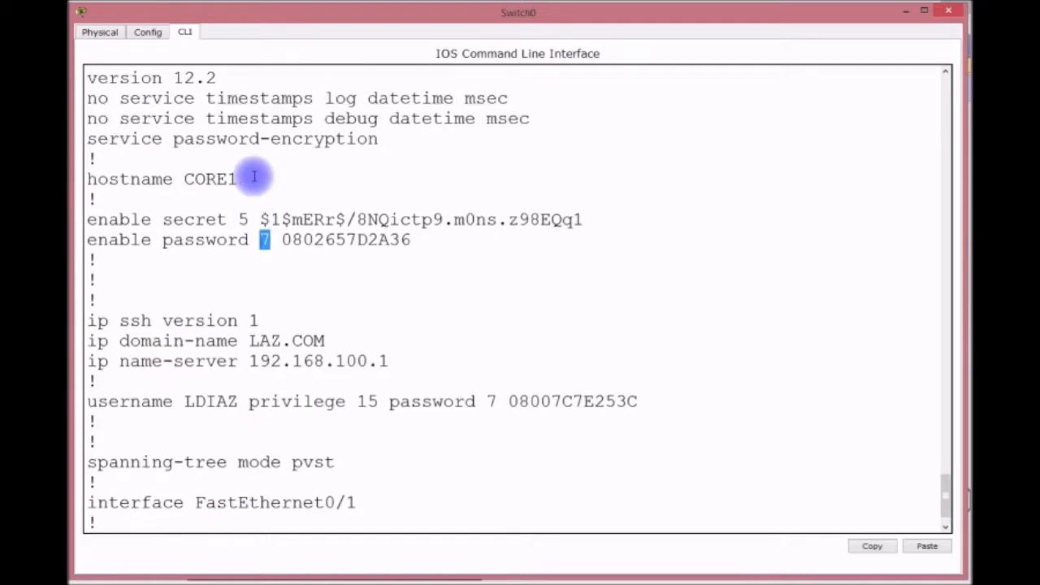
{"action": "double_click", "coordinate": [242, 218]}
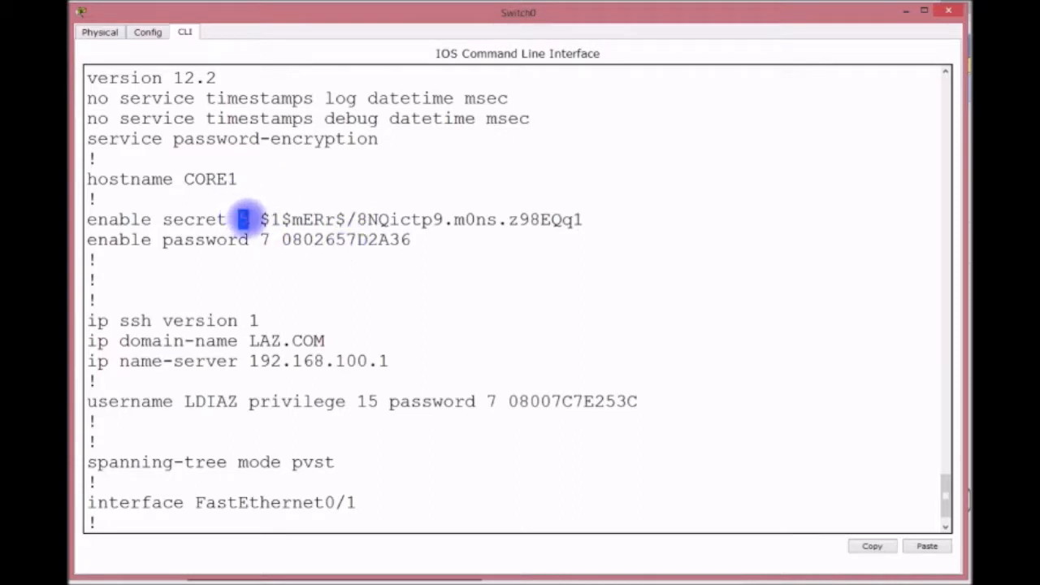
{"action": "left_click_drag", "start_coordinate": [259, 219], "coordinate": [585, 220]}
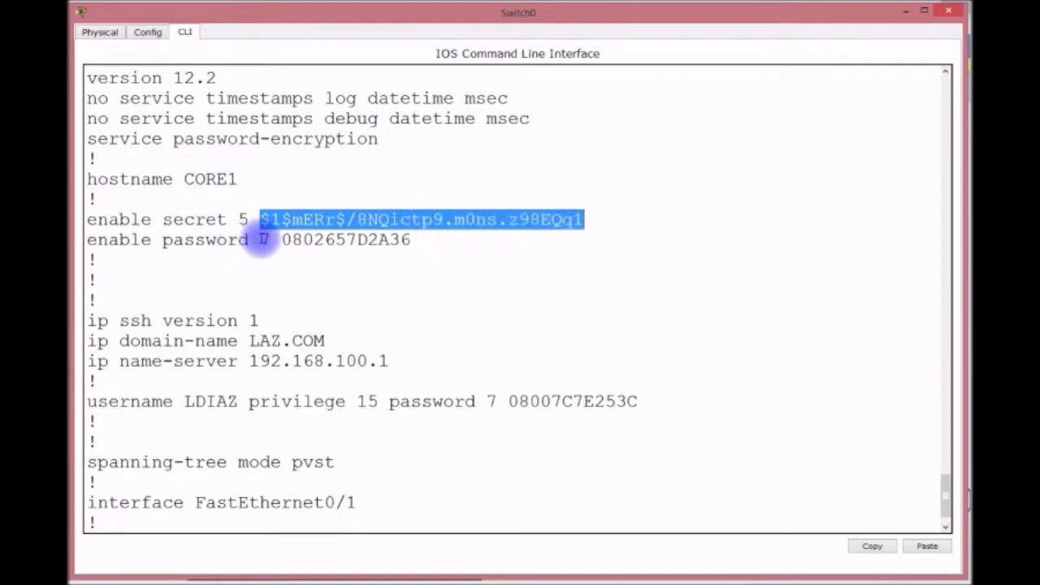
{"action": "left_click_drag", "start_coordinate": [276, 241], "coordinate": [411, 242]}
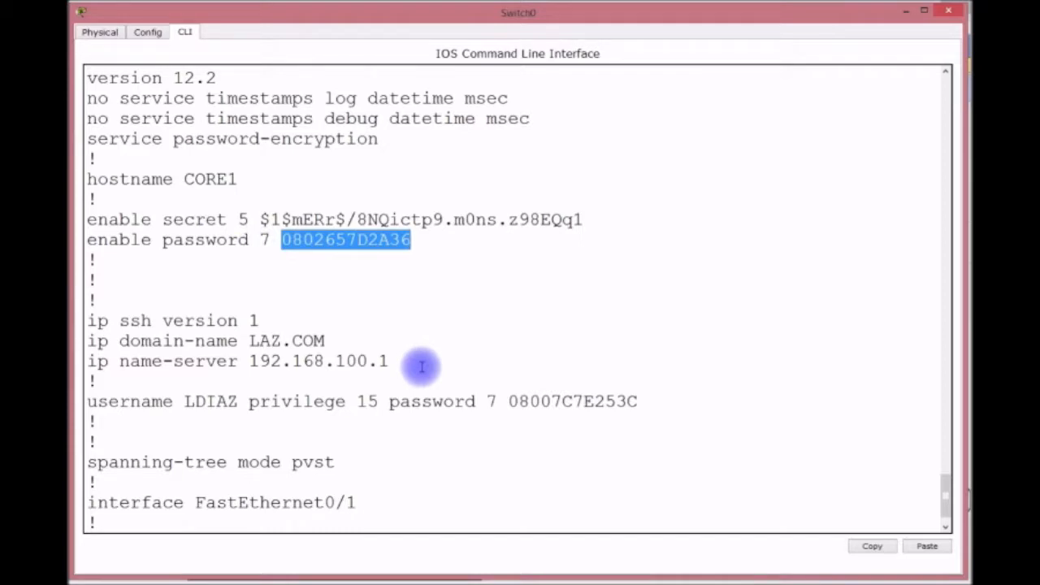
{"action": "scroll", "coordinate": [443, 362], "scroll_direction": "down", "scroll_amount": 1}
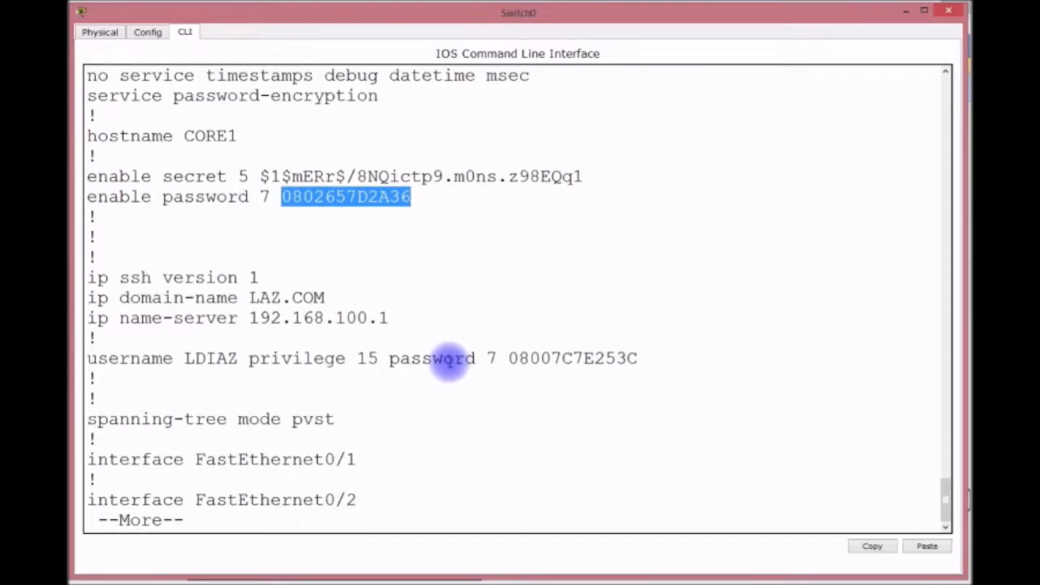
Page through the interface listing to the VTY line settings at the end.
{"action": "key", "text": "Return"}
{"action": "key", "text": "Return"}
{"action": "key", "text": "Return"}
{"action": "key", "text": "Return"}
{"action": "key", "text": "Return"}
{"action": "key", "text": "Return"}
{"action": "key", "text": "Return"}
{"action": "key", "text": "Return"}
{"action": "key", "text": "Return"}
{"action": "key", "text": "Return"}
{"action": "key", "text": "Return"}
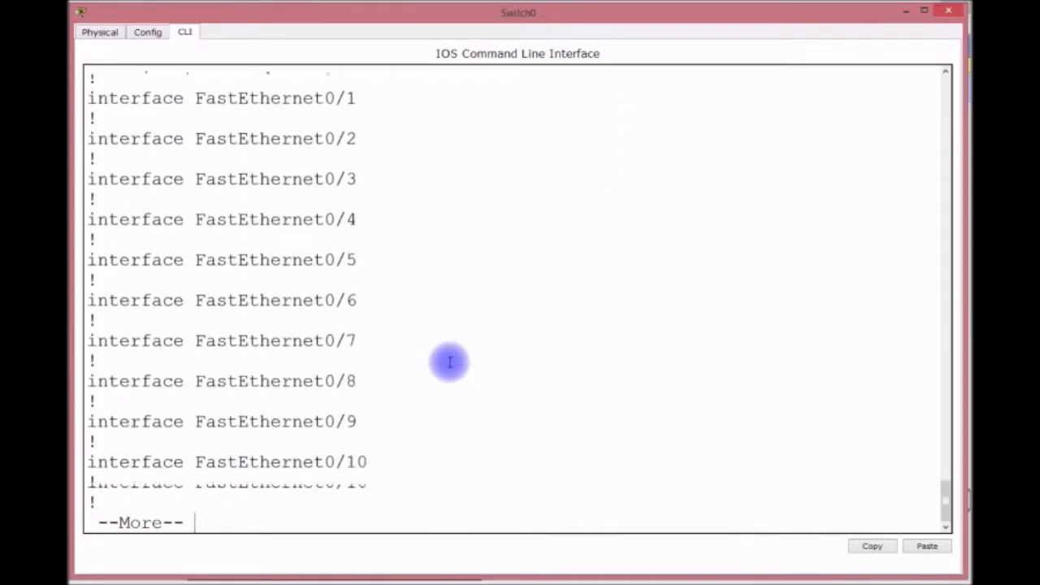
{"action": "key", "text": "Return"}
{"action": "key", "text": "Return"}
{"action": "key", "text": "Return"}
{"action": "key", "text": "Return"}
{"action": "key", "text": "Return"}
{"action": "key", "text": "Return"}
{"action": "key", "text": "Return"}
{"action": "key", "text": "Return"}
{"action": "key", "text": "Return"}
{"action": "key", "text": "Return"}
{"action": "key", "text": "Return"}
{"action": "key", "text": "Return"}
{"action": "key", "text": "Return"}
{"action": "key", "text": "Return"}
{"action": "key", "text": "Return"}
{"action": "key", "text": "Return"}
{"action": "key", "text": "Return"}
{"action": "key", "text": "Return"}
{"action": "key", "text": "Return"}
{"action": "key", "text": "Return"}
{"action": "key", "text": "Return"}
{"action": "key", "text": "Return"}
{"action": "key", "text": "Return"}
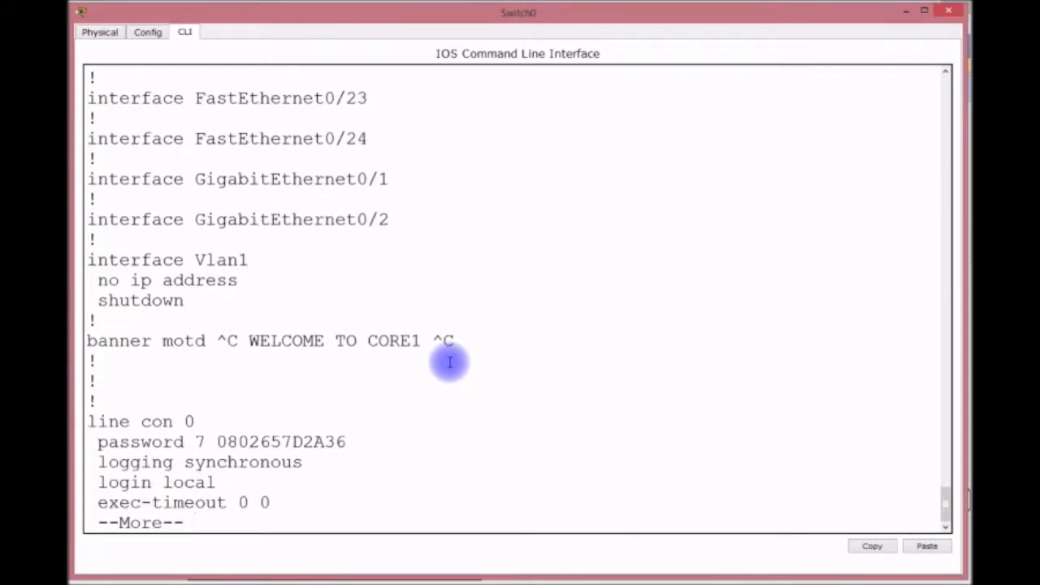
{"action": "key", "text": "Return"}
{"action": "key", "text": "Return"}
{"action": "key", "text": "Return"}
{"action": "key", "text": "Return"}
{"action": "key", "text": "Return"}
{"action": "key", "text": "Return"}
{"action": "key", "text": "Return"}
{"action": "key", "text": "Return"}
{"action": "key", "text": "Return"}
{"action": "key", "text": "Return"}
{"action": "key", "text": "Return"}
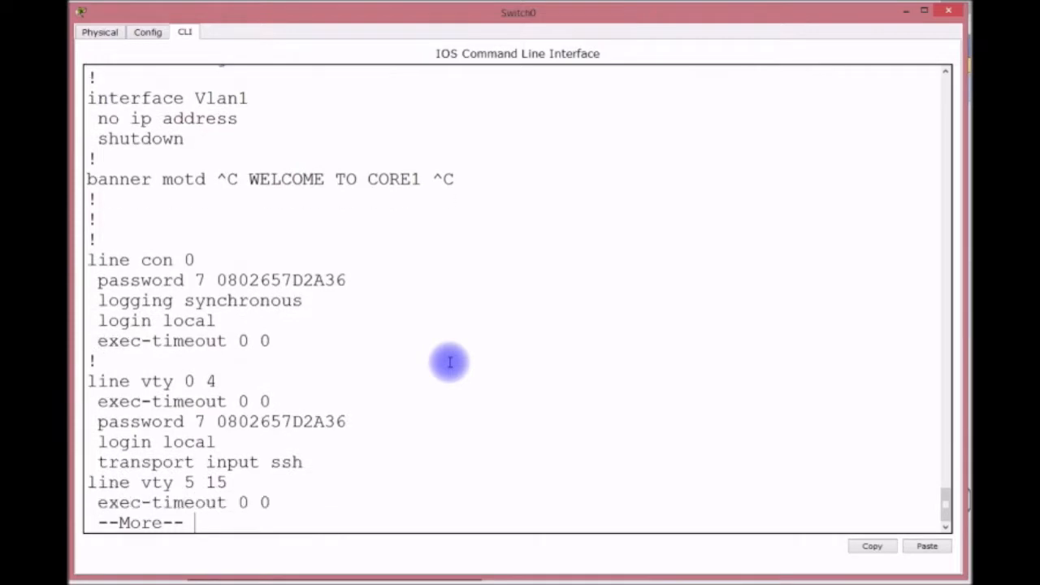
{"action": "key", "text": "Return"}
{"action": "key", "text": "Return"}
{"action": "key", "text": "Return"}
{"action": "key", "text": "Return"}
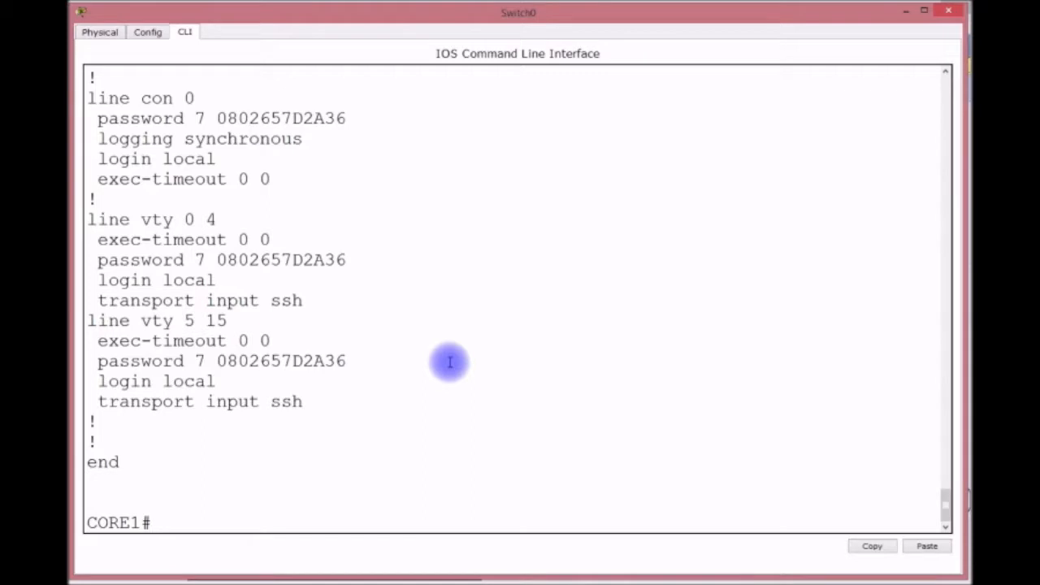
In global configuration mode, set the default gateway to 192.168.1.254.
{"action": "type", "text": "CONFIG T"}
{"action": "key", "text": "Return"}
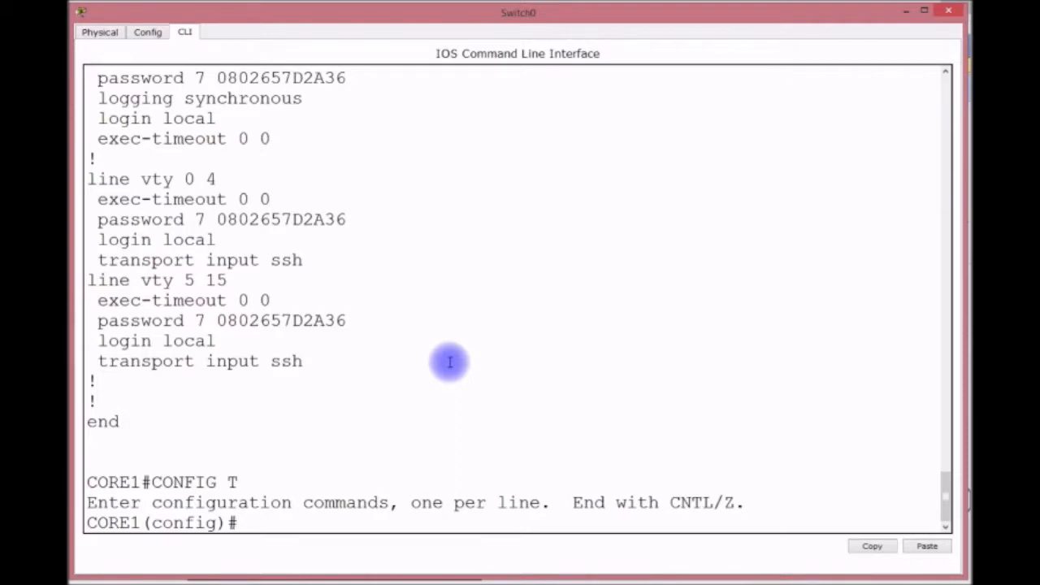
{"action": "type", "text": "IP DEF"}
{"action": "key", "text": "Tab"}
{"action": "type", "text": "192.168.1.254"}
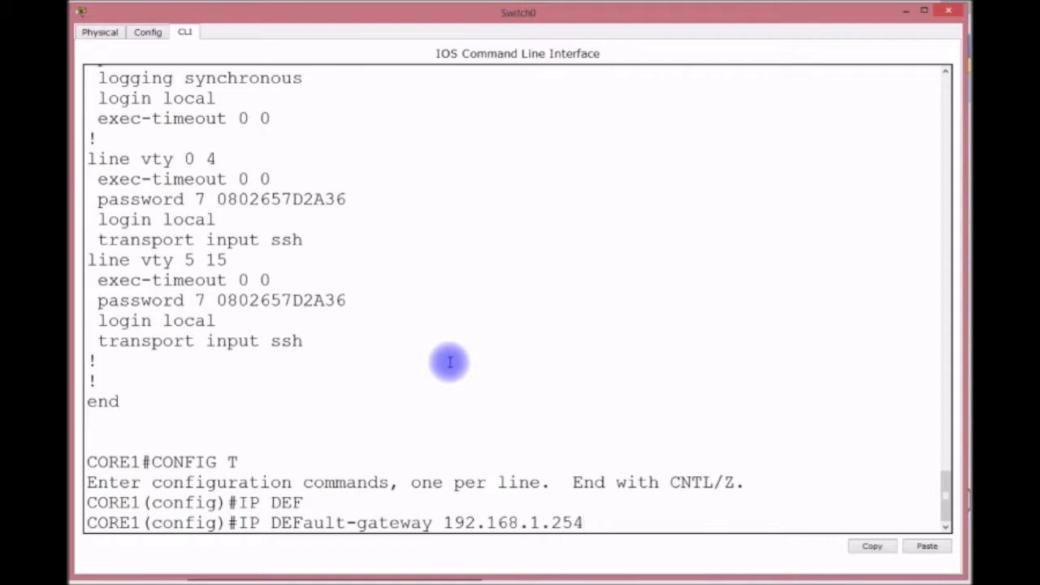
{"action": "key", "text": "Return"}
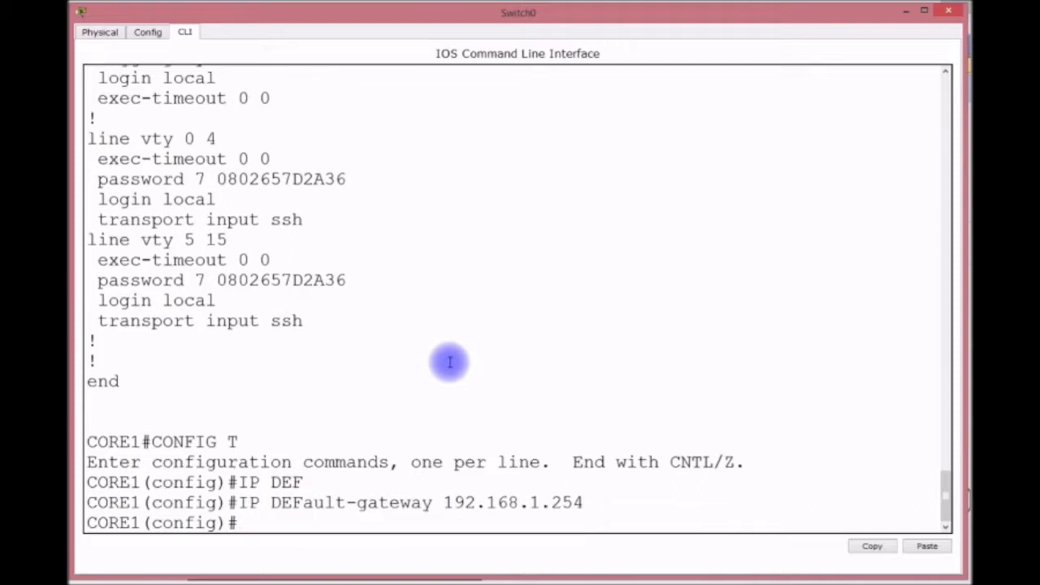
Address interface Vlan1 as 192.168.1.253 255.255.255.0, bring it up, and exit.
{"action": "type", "text": "INT VLAN "}
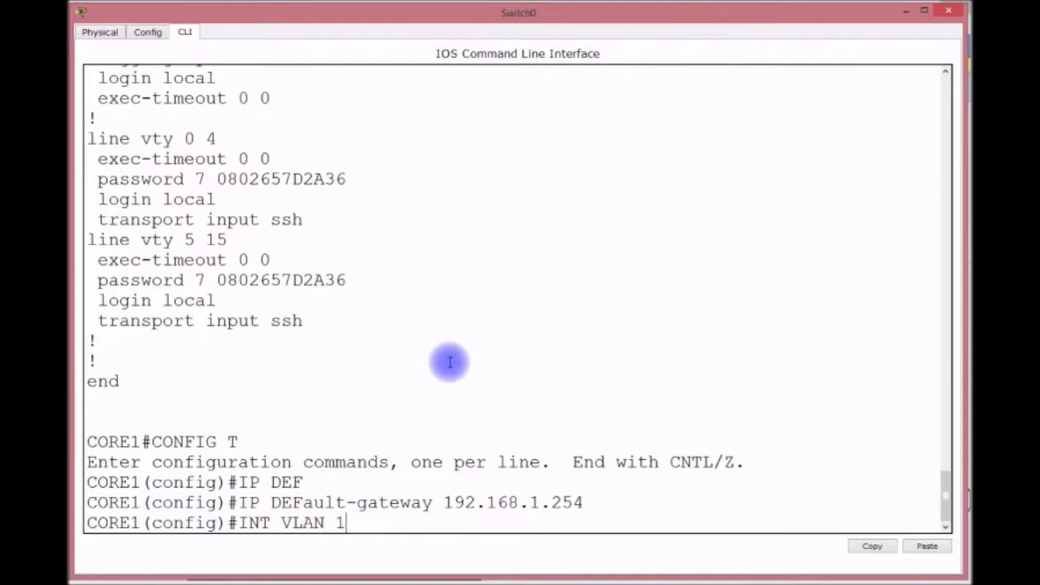
{"action": "type", "text": "1"}
{"action": "key", "text": "Return"}
{"action": "type", "text": "I"}
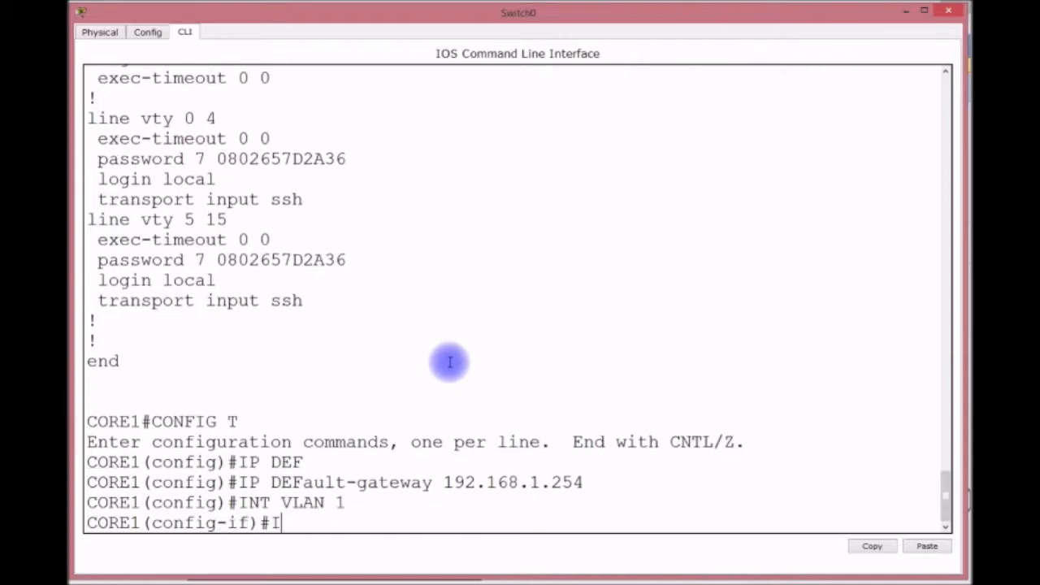
{"action": "type", "text": "P ADDRESS 192.168"}
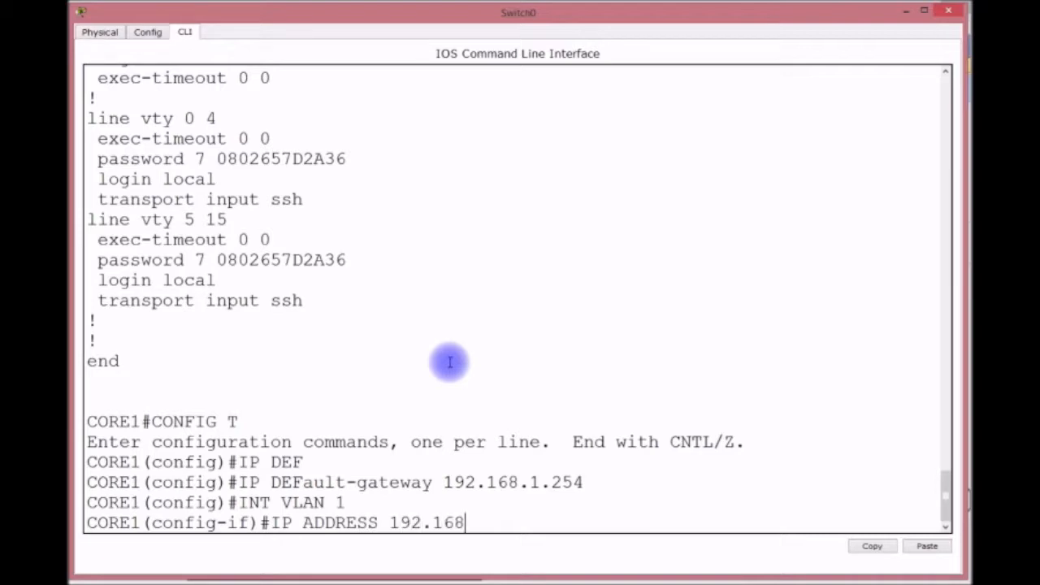
{"action": "type", "text": ".1.253 255.255.255.0"}
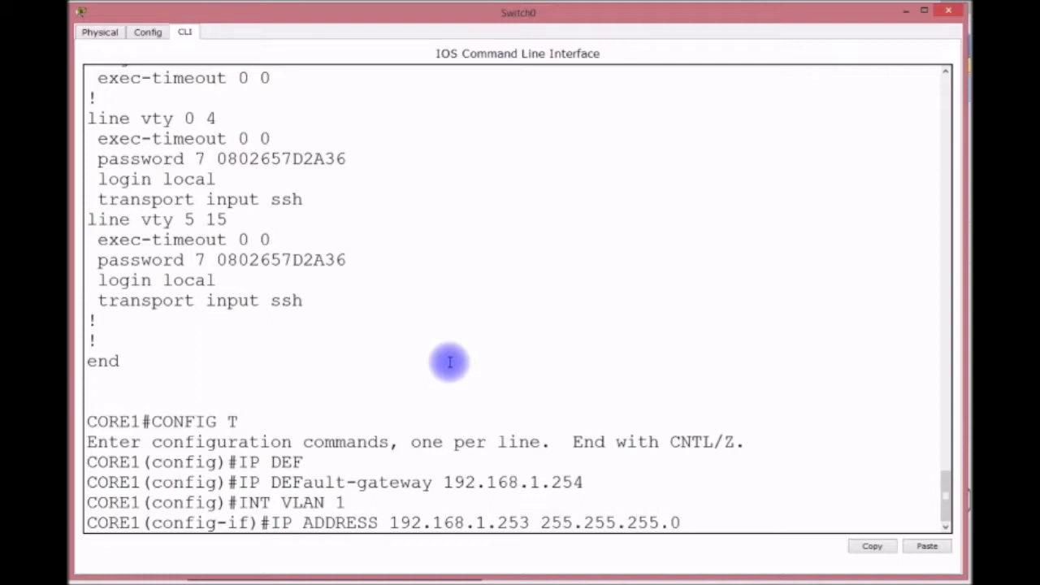
{"action": "key", "text": "Return"}
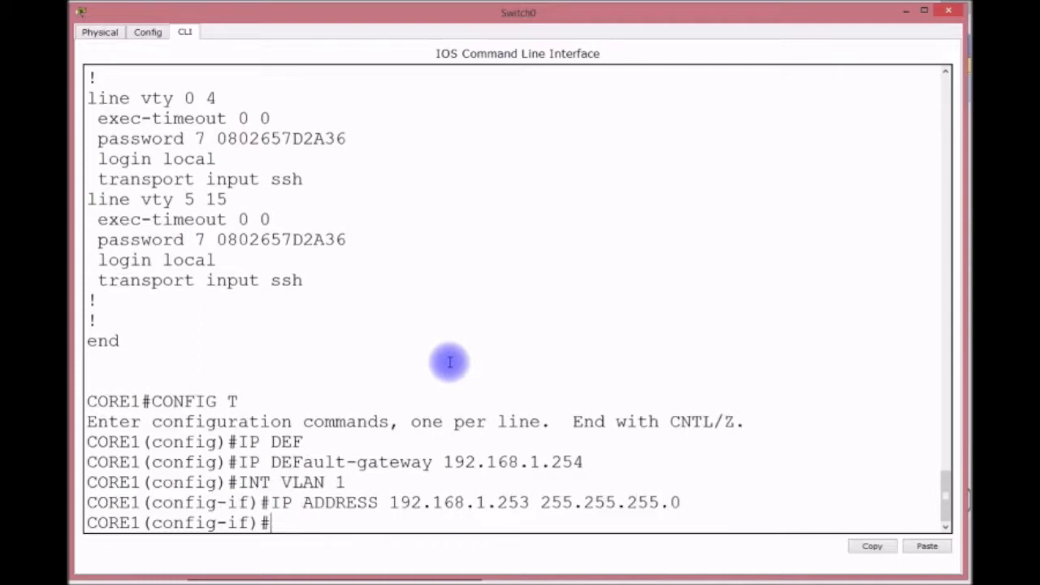
{"action": "type", "text": "NO SHUT"}
{"action": "key", "text": "Return"}
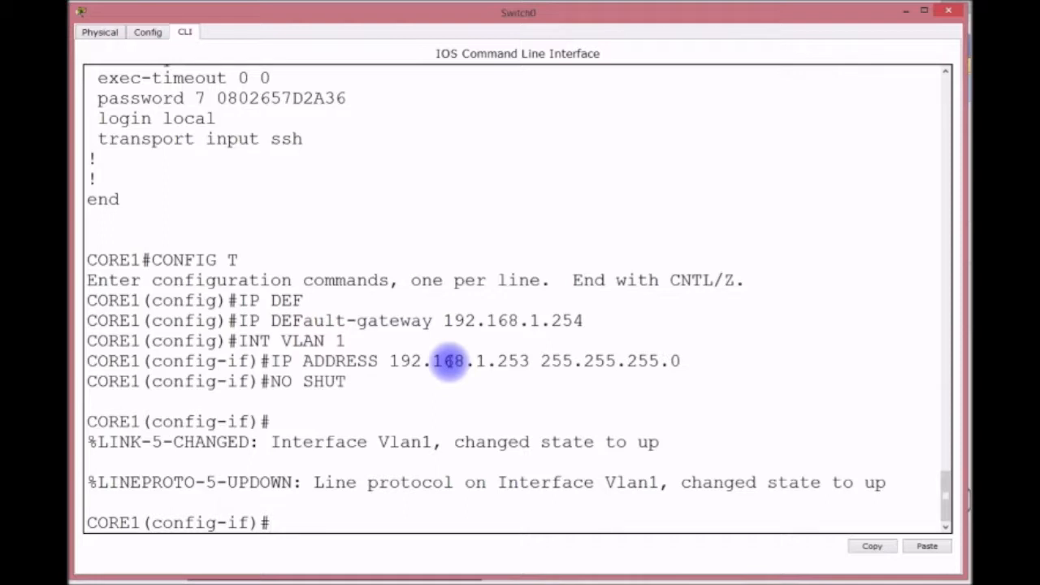
{"action": "type", "text": "EXIT"}
{"action": "key", "text": "Return"}
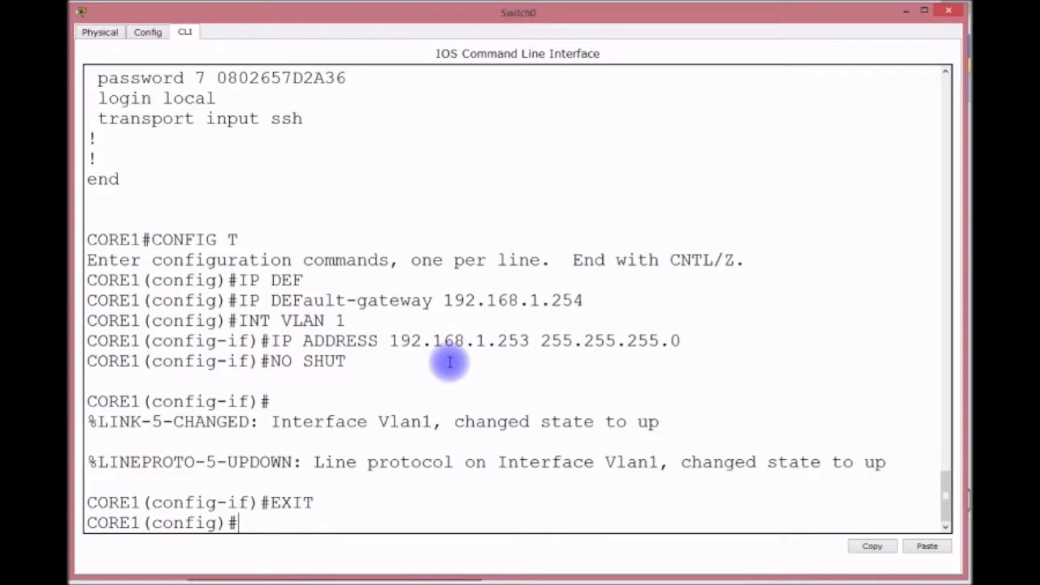
Set VTP domain CISCO and spanning-tree priority 0 for VLANs 1, 10 and 20.
{"action": "type", "text": "VTP DOMAIN CISCO"}
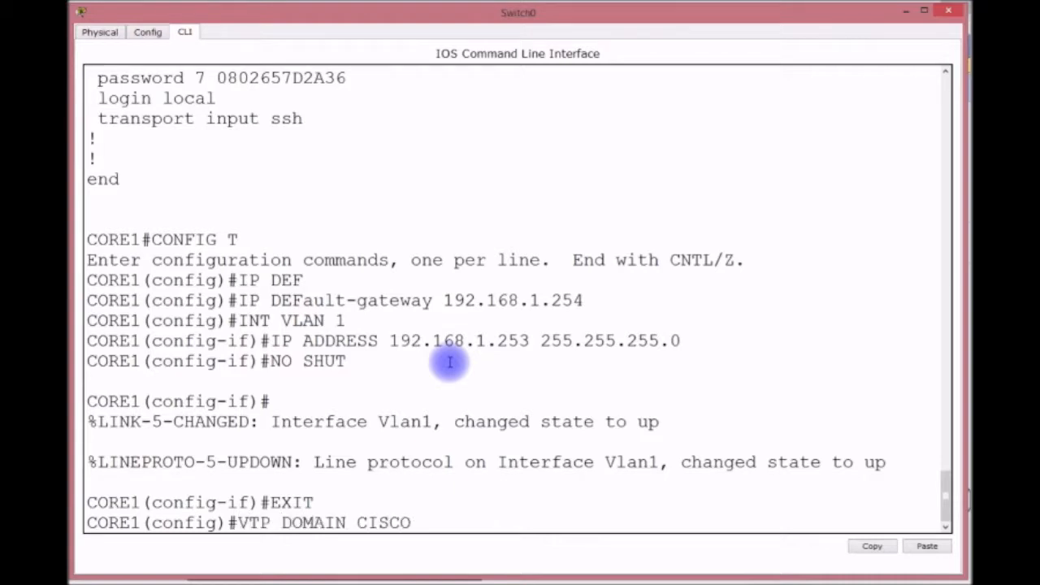
{"action": "key", "text": "Return"}
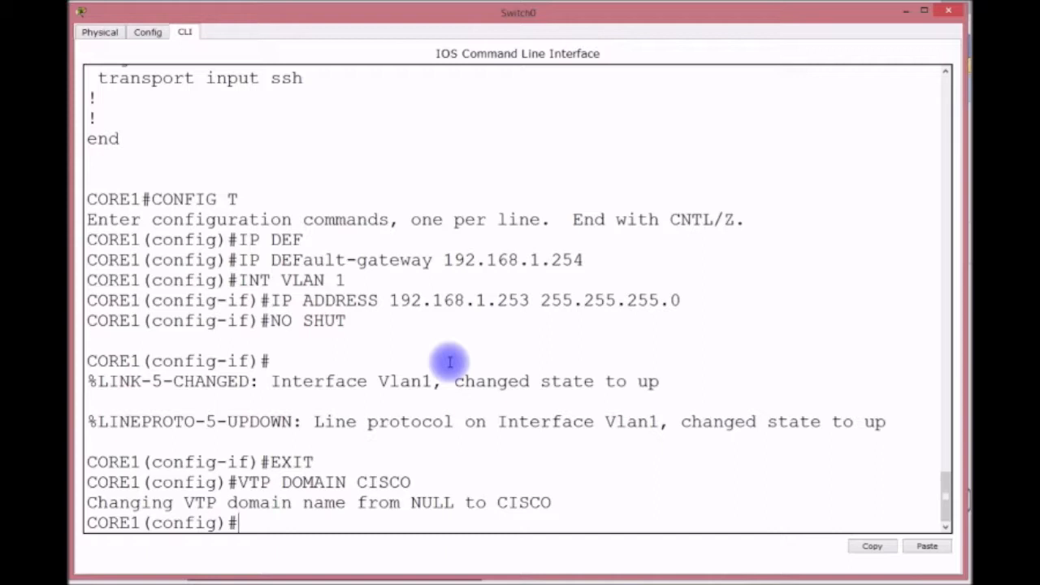
{"action": "type", "text": "SPA"}
{"action": "key", "text": "Tab"}
{"action": "type", "text": "VLAN 1"}
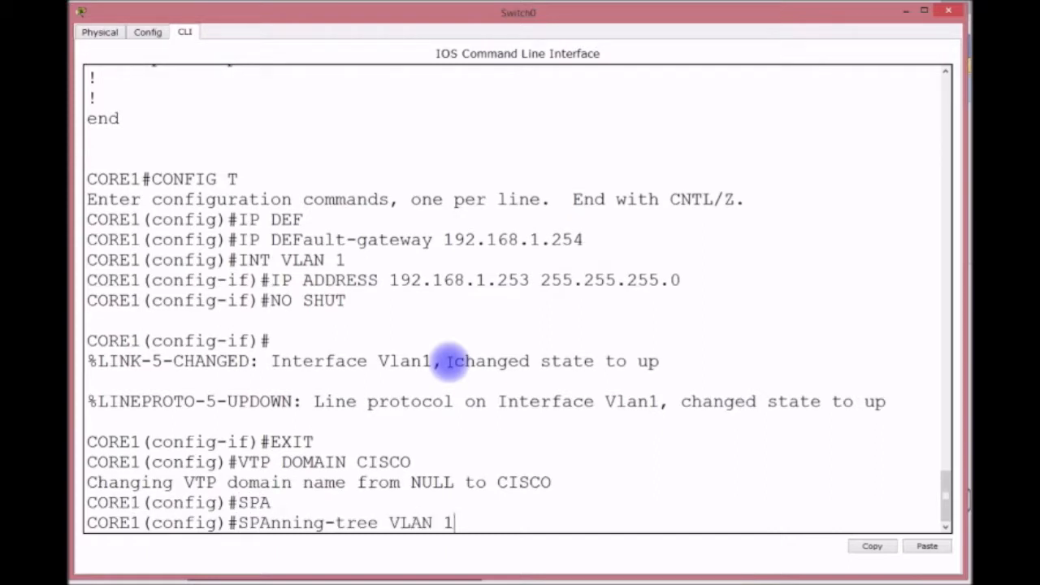
{"action": "type", "text": ",10,20 P"}
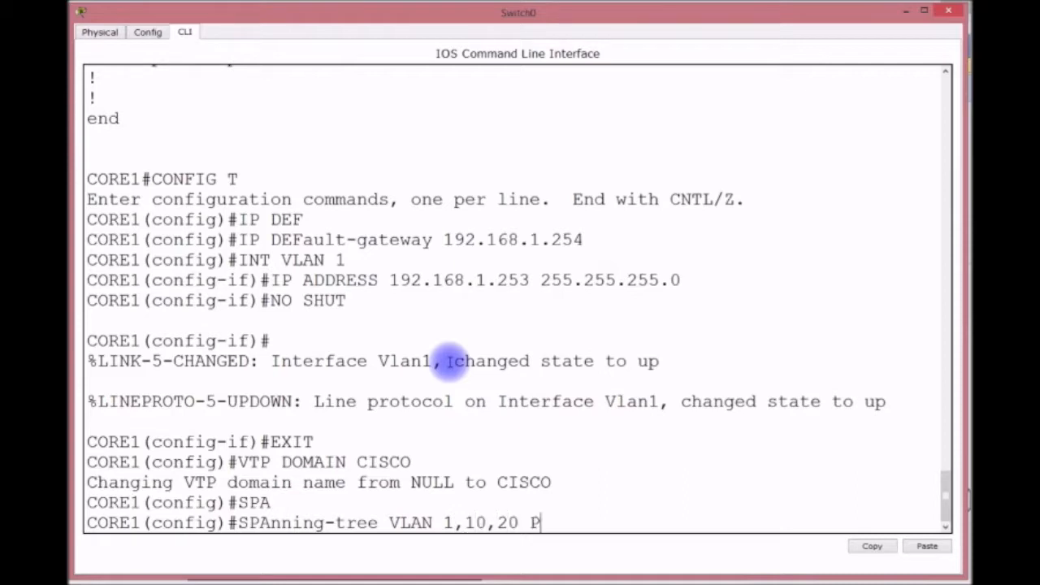
{"action": "type", "text": "RIORITY 0"}
{"action": "key", "text": "Return"}
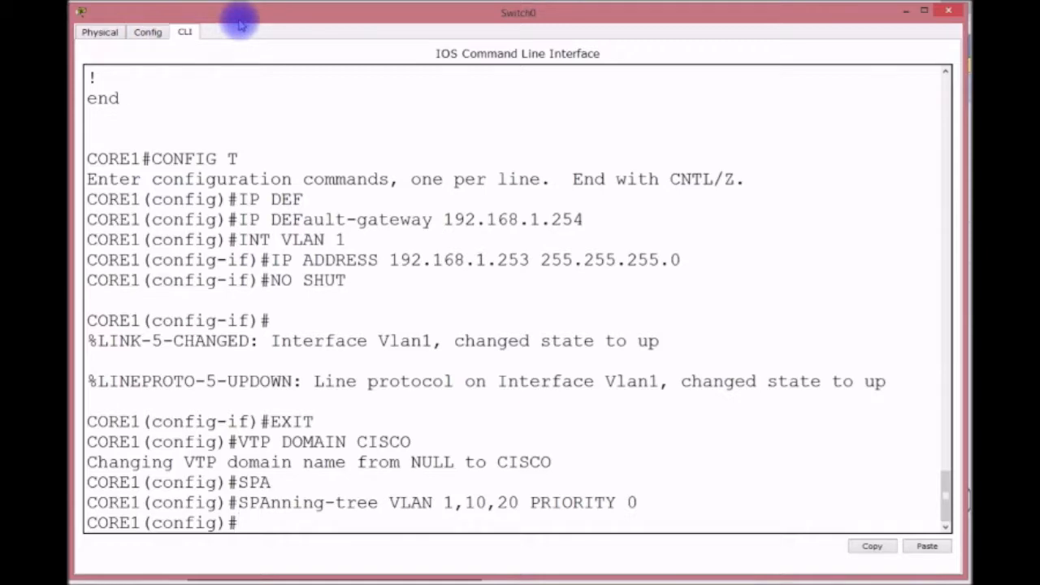
{"action": "left_click_drag", "start_coordinate": [240, 24], "coordinate": [225, 307]}
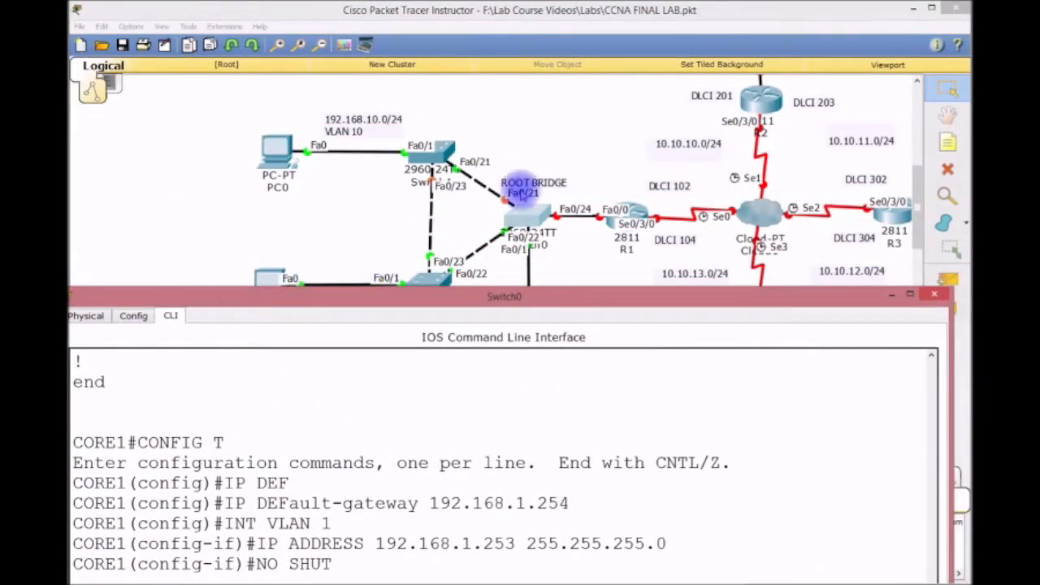
{"action": "mouse_move", "coordinate": [532, 219]}
{"action": "left_mouse_down"}
{"action": "mouse_move", "coordinate": [545, 206]}
{"action": "mouse_move", "coordinate": [588, 266]}
{"action": "mouse_move", "coordinate": [591, 213]}
{"action": "mouse_move", "coordinate": [336, 204]}
{"action": "mouse_move", "coordinate": [441, 213]}
{"action": "mouse_move", "coordinate": [522, 202]}
{"action": "mouse_move", "coordinate": [515, 218]}
{"action": "mouse_move", "coordinate": [530, 223]}
{"action": "left_mouse_up"}
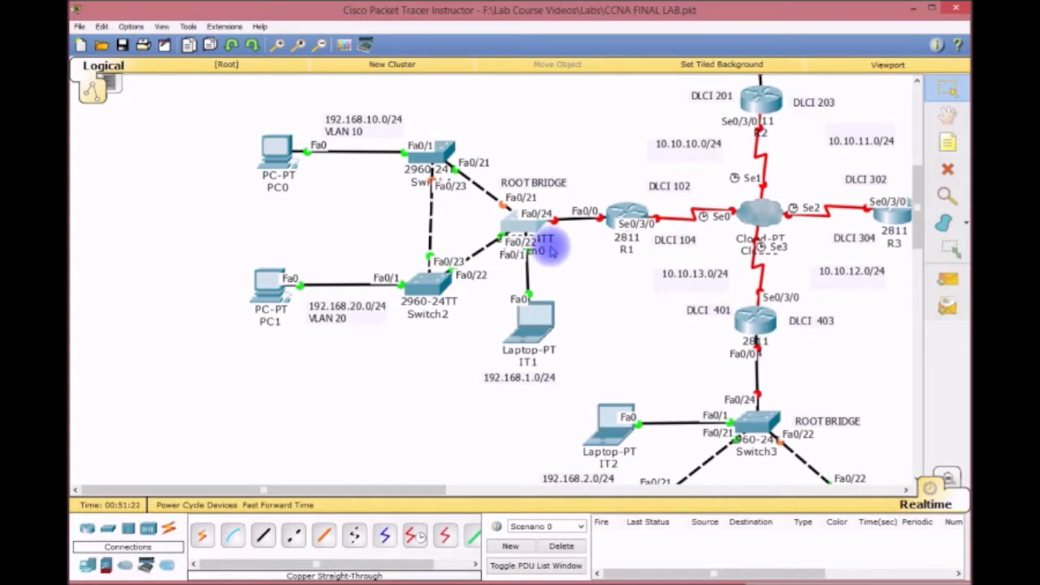
{"action": "left_click", "coordinate": [511, 228]}
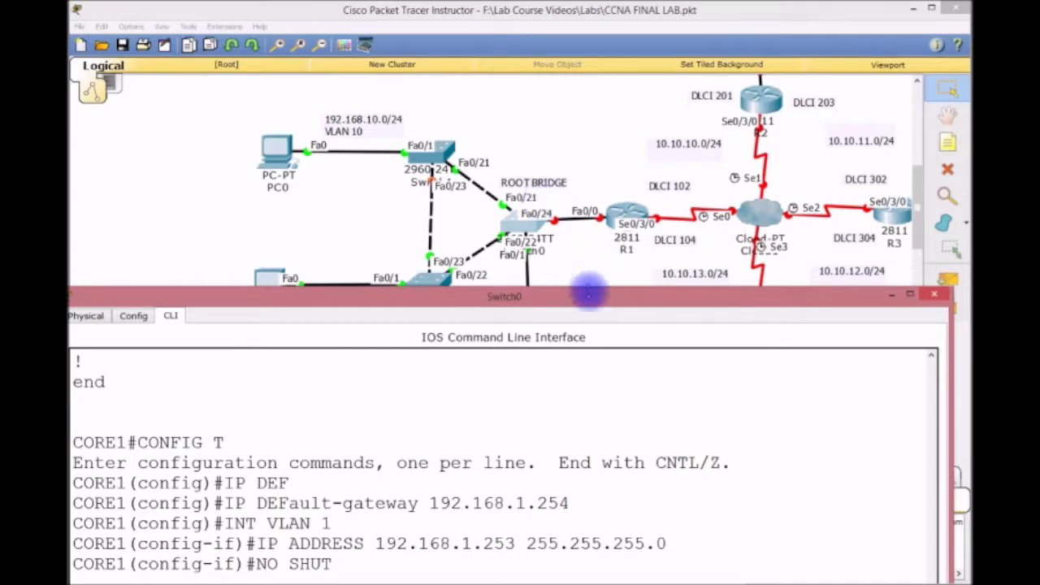
{"action": "left_click_drag", "start_coordinate": [591, 290], "coordinate": [615, 10]}
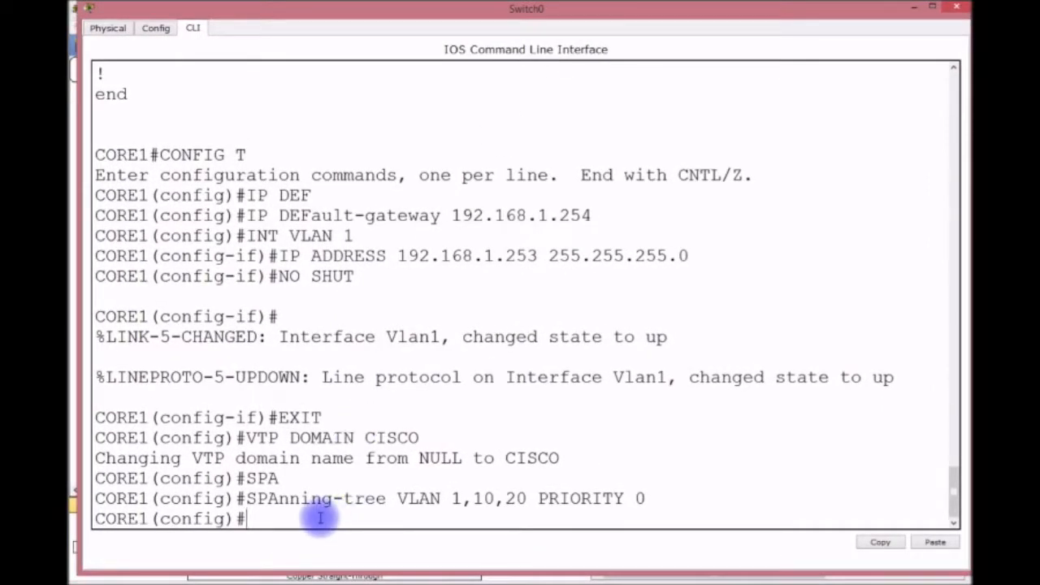
Make FastEthernet0/21 and FastEthernet0/22 trunk ports.
{"action": "type", "text": "INT F0/21"}
{"action": "key", "text": "Return"}
{"action": "type", "text": "SWITCHPOR"}
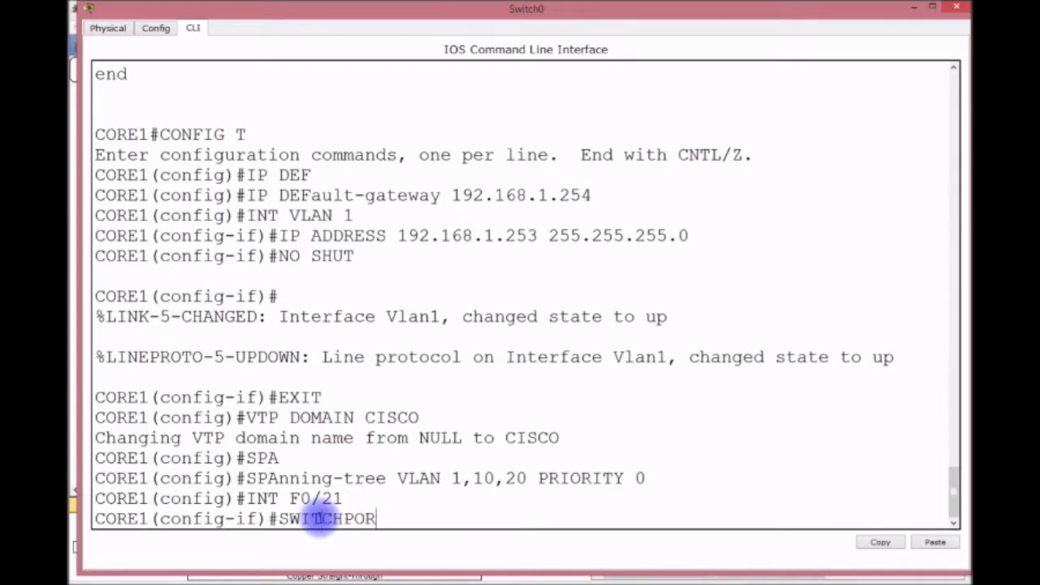
{"action": "type", "text": "T MODE TRUNK"}
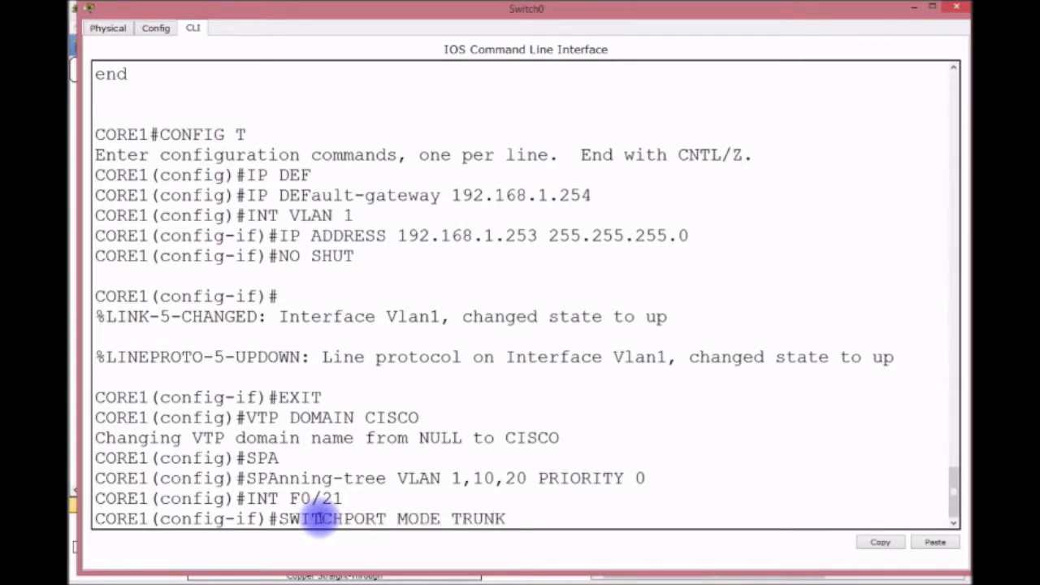
{"action": "key", "text": "Return"}
{"action": "key", "text": "Up"}
{"action": "key", "text": "Up"}
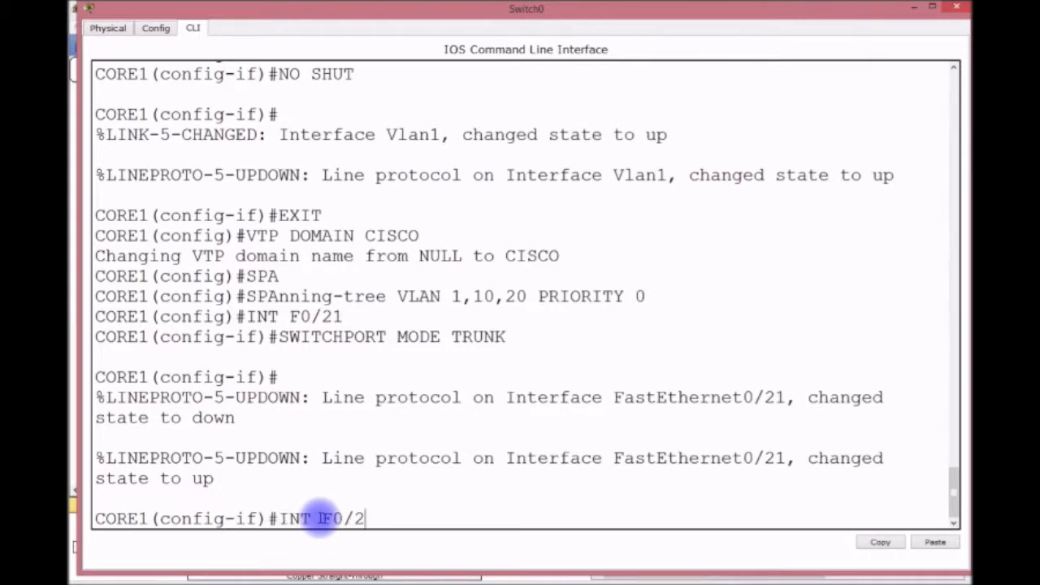
{"action": "type", "text": "2"}
{"action": "key", "text": "Return"}
{"action": "key", "text": "Up"}
{"action": "key", "text": "Up"}
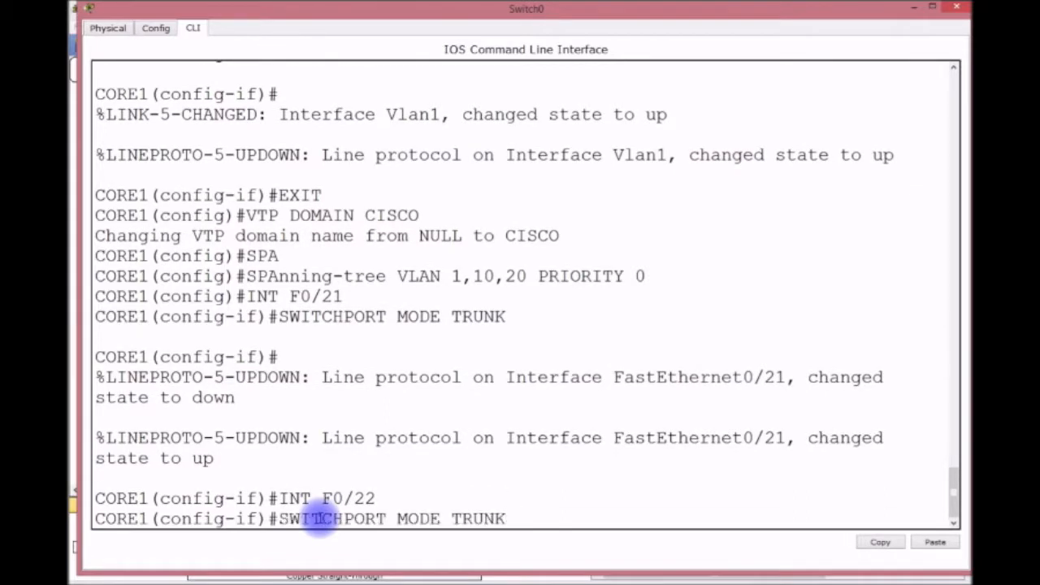
{"action": "key", "text": "Return"}
Make FastEthernet0/24 a trunk port as well, then uncover the topology view.
{"action": "key", "text": "Up"}
{"action": "key", "text": "Up"}
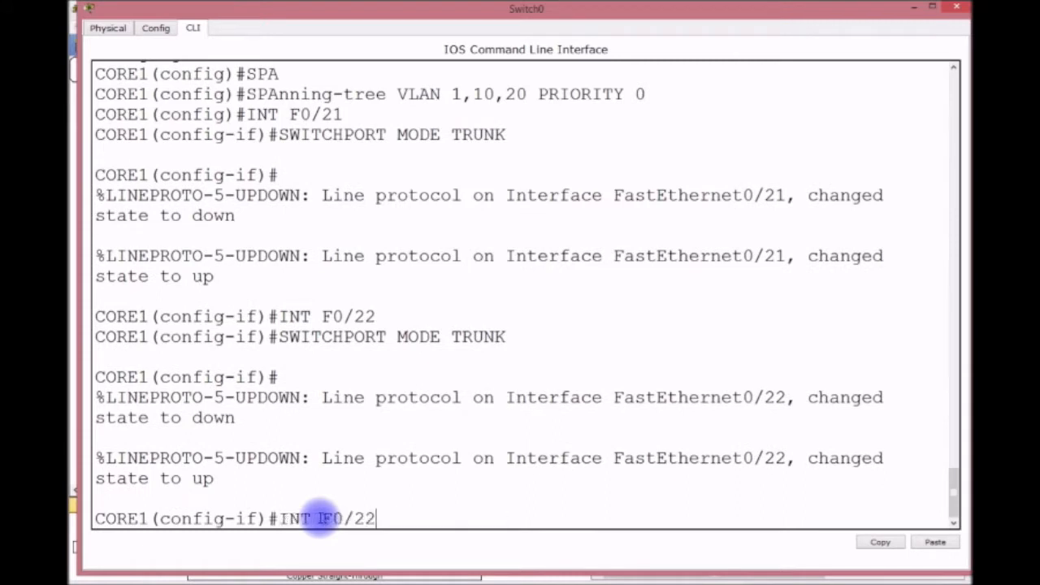
{"action": "key", "text": "BackSpace"}
{"action": "type", "text": "4"}
{"action": "key", "text": "Return"}
{"action": "key", "text": "Up"}
{"action": "key", "text": "Up"}
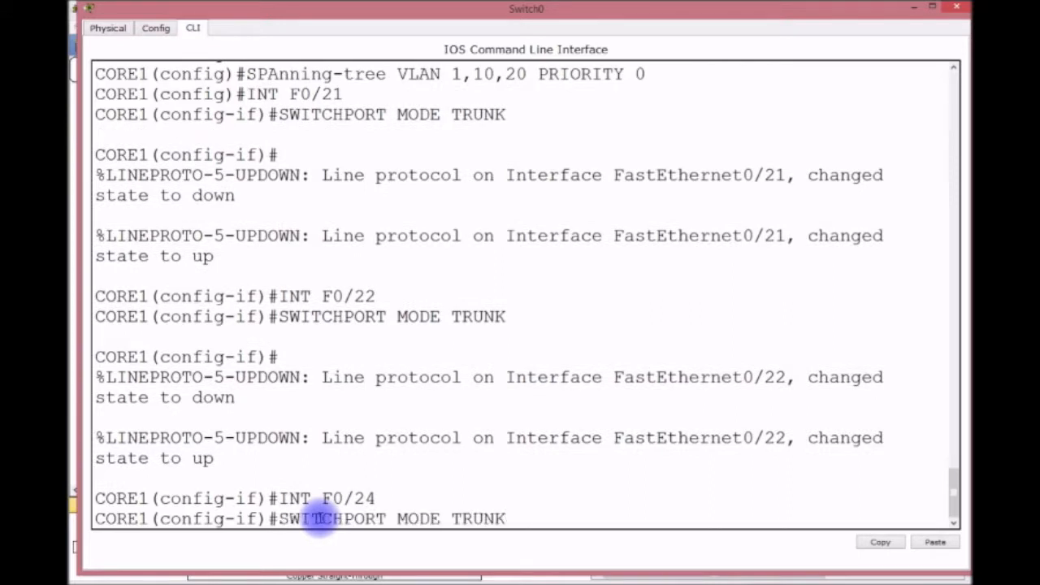
{"action": "key", "text": "Return"}
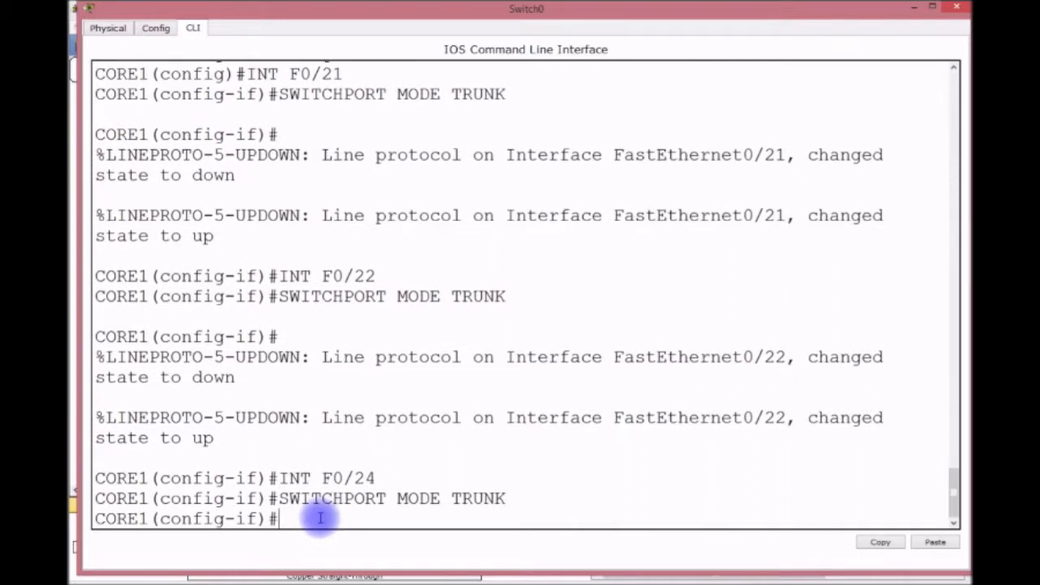
{"action": "mouse_move", "coordinate": [498, 11]}
{"action": "left_mouse_down"}
{"action": "mouse_move", "coordinate": [498, 154]}
{"action": "mouse_move", "coordinate": [472, 360]}
{"action": "mouse_move", "coordinate": [490, 242]}
{"action": "mouse_move", "coordinate": [480, 77]}
{"action": "mouse_move", "coordinate": [480, 21]}
{"action": "mouse_move", "coordinate": [489, 21]}
{"action": "left_mouse_up"}
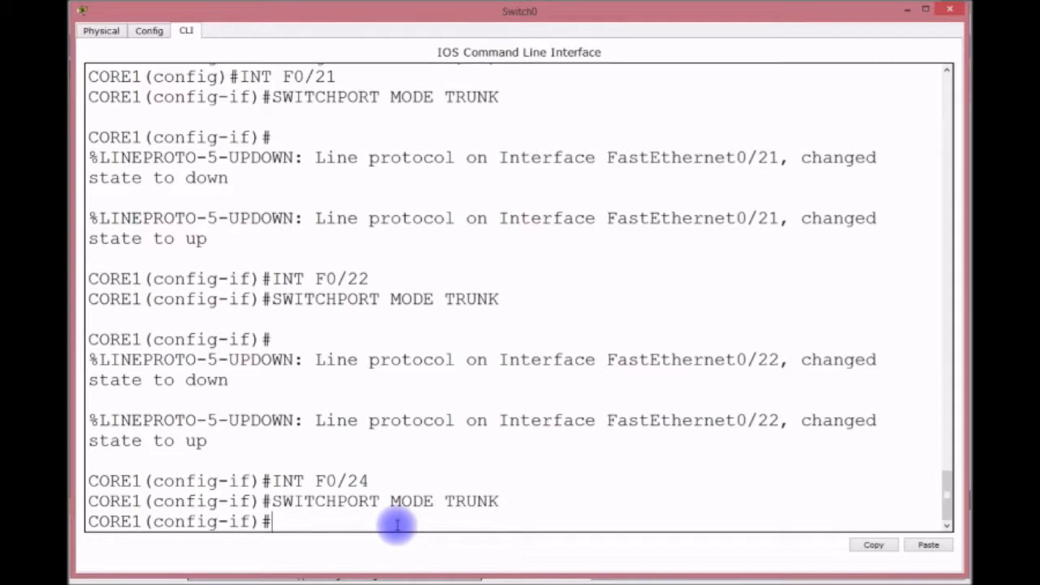
Save the configuration, return to privileged mode, and display the startup configuration.
{"action": "type", "text": "DO WR"}
{"action": "key", "text": "Return"}
{"action": "key", "text": "ctrl+z"}
{"action": "key", "text": "Return"}
{"action": "key", "text": "Return"}
{"action": "key", "text": "Return"}
{"action": "key", "text": "Return"}
{"action": "key", "text": "Return"}
{"action": "key", "text": "Return"}
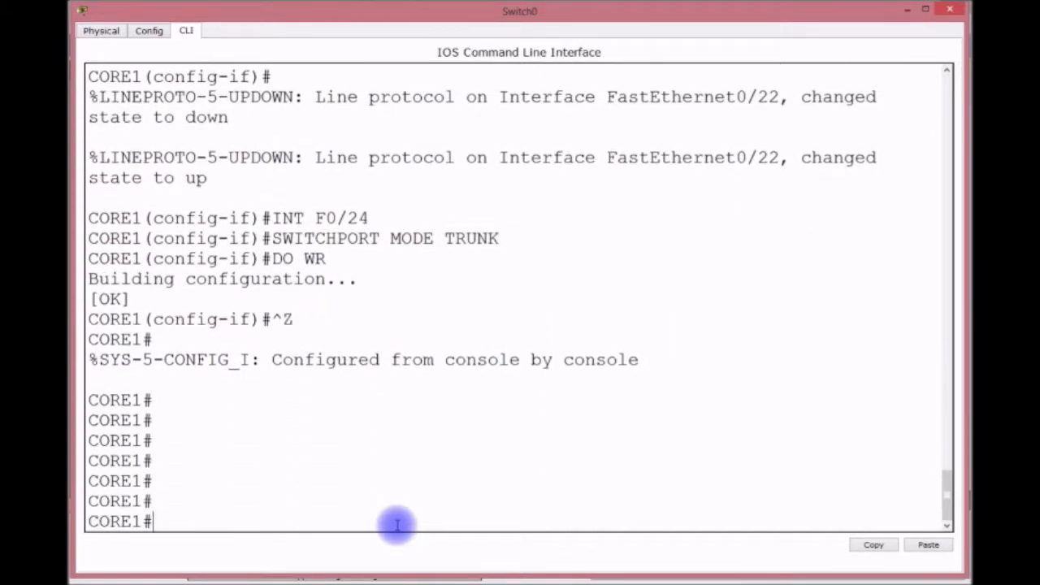
{"action": "type", "text": "SH START"}
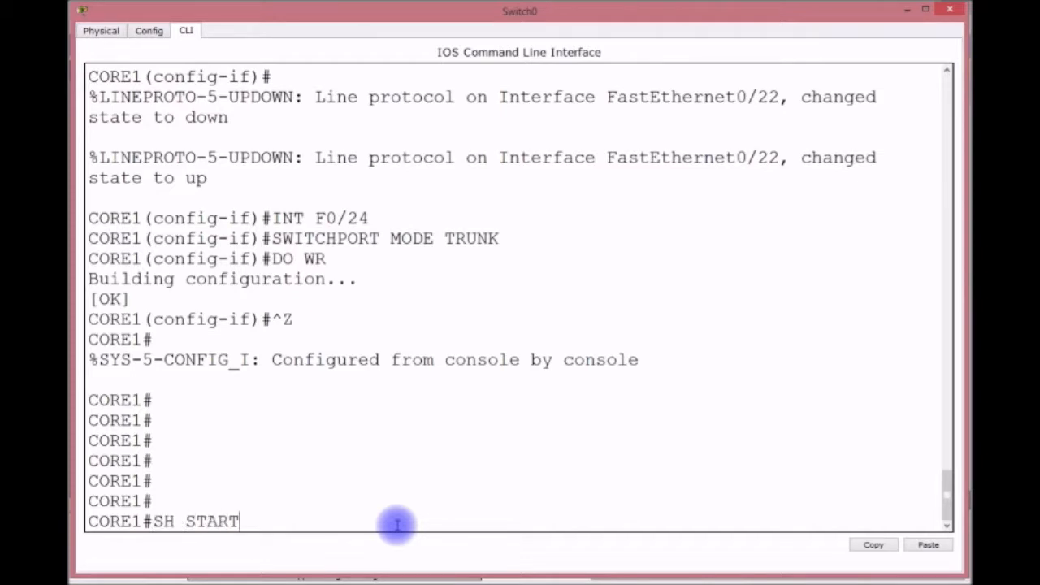
{"action": "key", "text": "Return"}
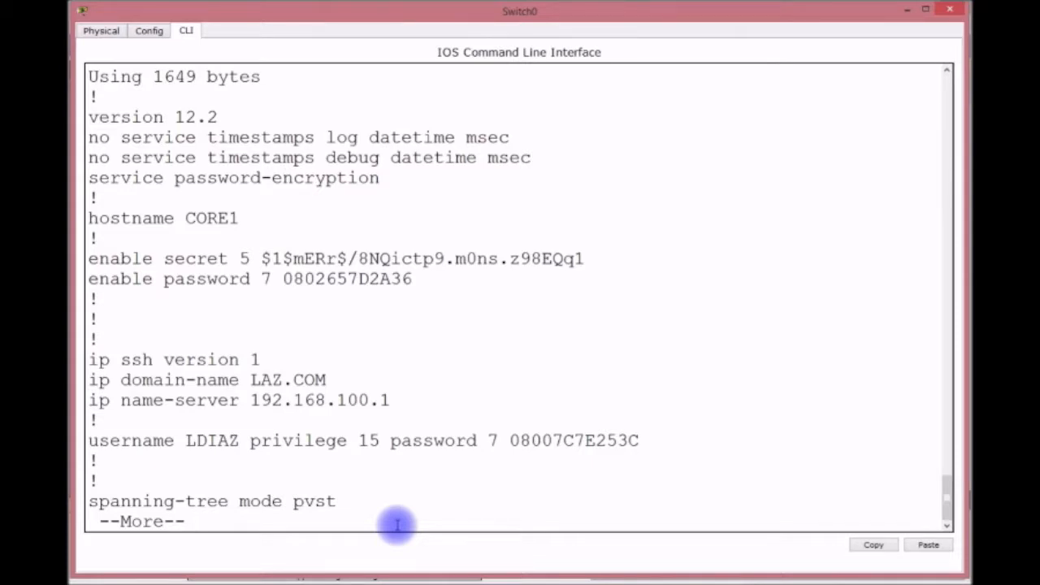
Page through the startup config checking spanning-tree priority, trunks F0/21–24, Vlan1 and gateway.
{"action": "key", "text": "Return"}
{"action": "key", "text": "Return"}
{"action": "key", "text": "Return"}
{"action": "key", "text": "Return"}
{"action": "key", "text": "Return"}
{"action": "key", "text": "Return"}
{"action": "key", "text": "Return"}
{"action": "key", "text": "Return"}
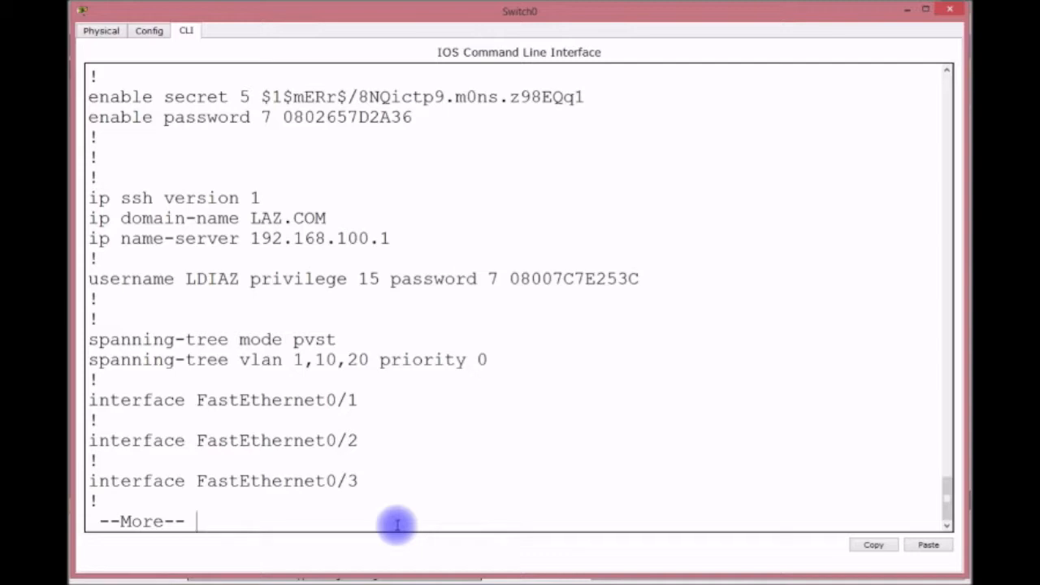
{"action": "key", "text": "Return"}
{"action": "key", "text": "Return"}
{"action": "key", "text": "Return"}
{"action": "key", "text": "Return"}
{"action": "key", "text": "Return"}
{"action": "key", "text": "Return"}
{"action": "key", "text": "Return"}
{"action": "key", "text": "Return"}
{"action": "key", "text": "Return"}
{"action": "key", "text": "Return"}
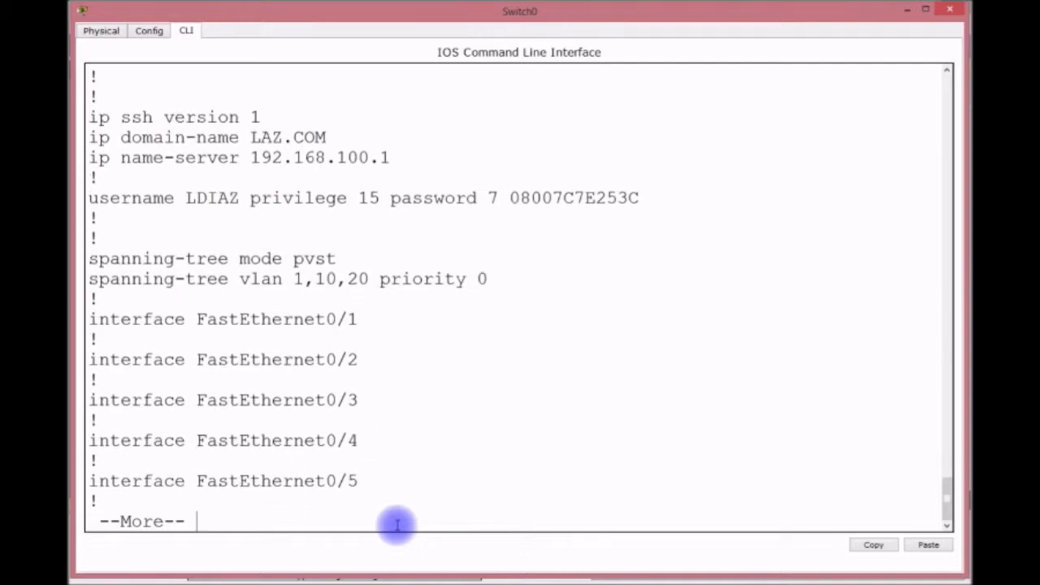
{"action": "key", "text": "Return"}
{"action": "key", "text": "Return"}
{"action": "key", "text": "Return"}
{"action": "key", "text": "Return"}
{"action": "key", "text": "Return"}
{"action": "key", "text": "Return"}
{"action": "key", "text": "Return"}
{"action": "key", "text": "Return"}
{"action": "key", "text": "Return"}
{"action": "key", "text": "Return"}
{"action": "key", "text": "Return"}
{"action": "key", "text": "Return"}
{"action": "key", "text": "Return"}
{"action": "key", "text": "Return"}
{"action": "key", "text": "Return"}
{"action": "key", "text": "Return"}
{"action": "key", "text": "Return"}
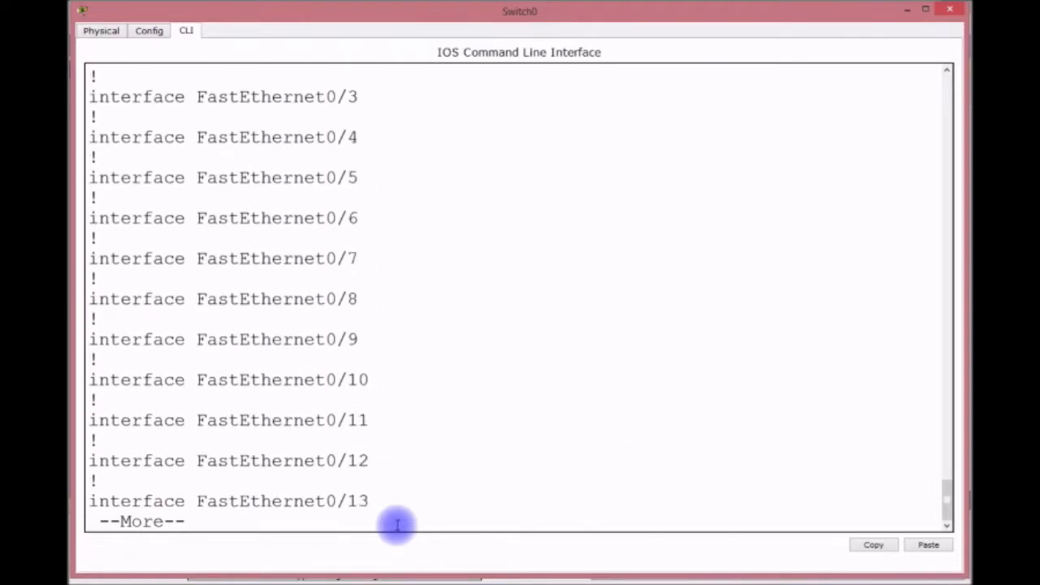
{"action": "key", "text": "Return"}
{"action": "key", "text": "Return"}
{"action": "key", "text": "Return"}
{"action": "key", "text": "Return"}
{"action": "key", "text": "Return"}
{"action": "key", "text": "Return"}
{"action": "key", "text": "Return"}
{"action": "key", "text": "Return"}
{"action": "key", "text": "Return"}
{"action": "key", "text": "Return"}
{"action": "key", "text": "Return"}
{"action": "key", "text": "Return"}
{"action": "key", "text": "Return"}
{"action": "key", "text": "Return"}
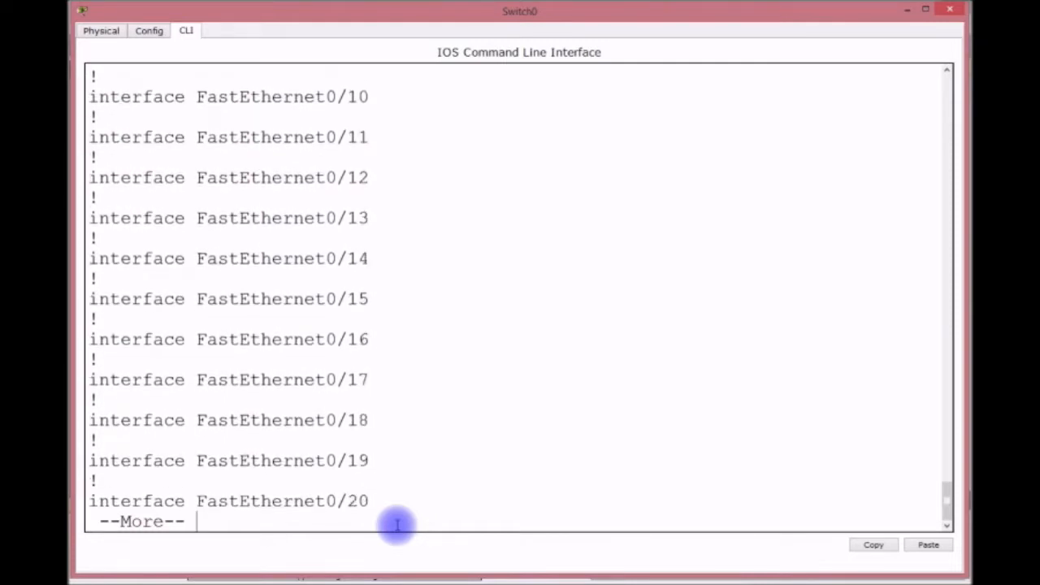
{"action": "key", "text": "Return"}
{"action": "key", "text": "Return"}
{"action": "key", "text": "Return"}
{"action": "key", "text": "Return"}
{"action": "key", "text": "Return"}
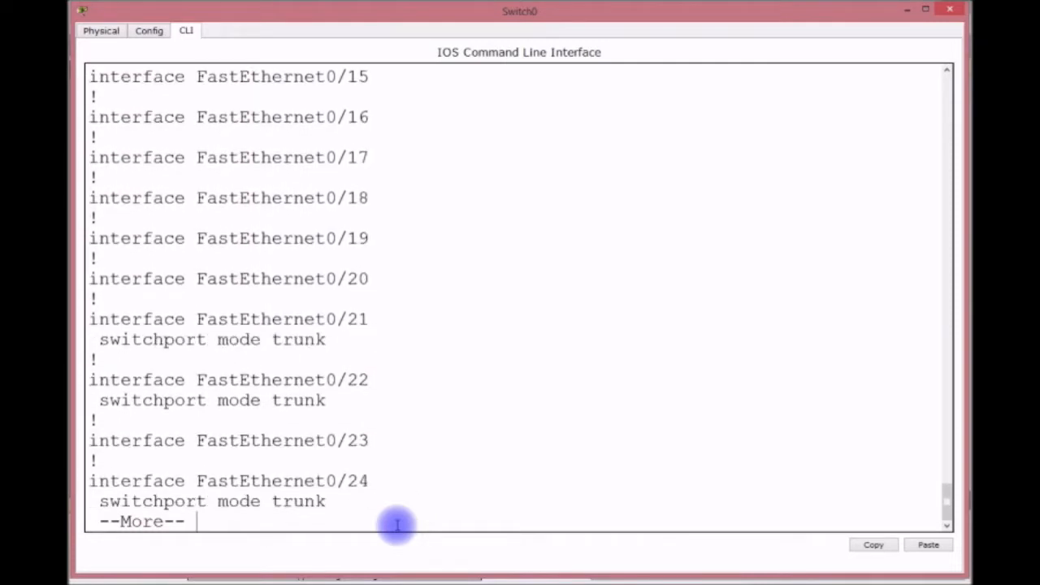
{"action": "key", "text": "Return"}
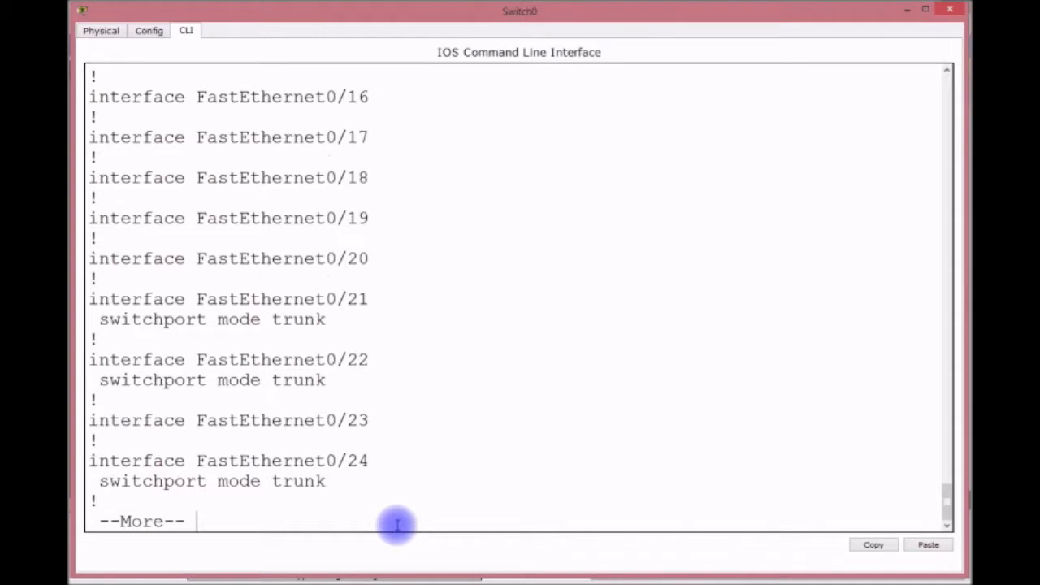
{"action": "key", "text": "Return"}
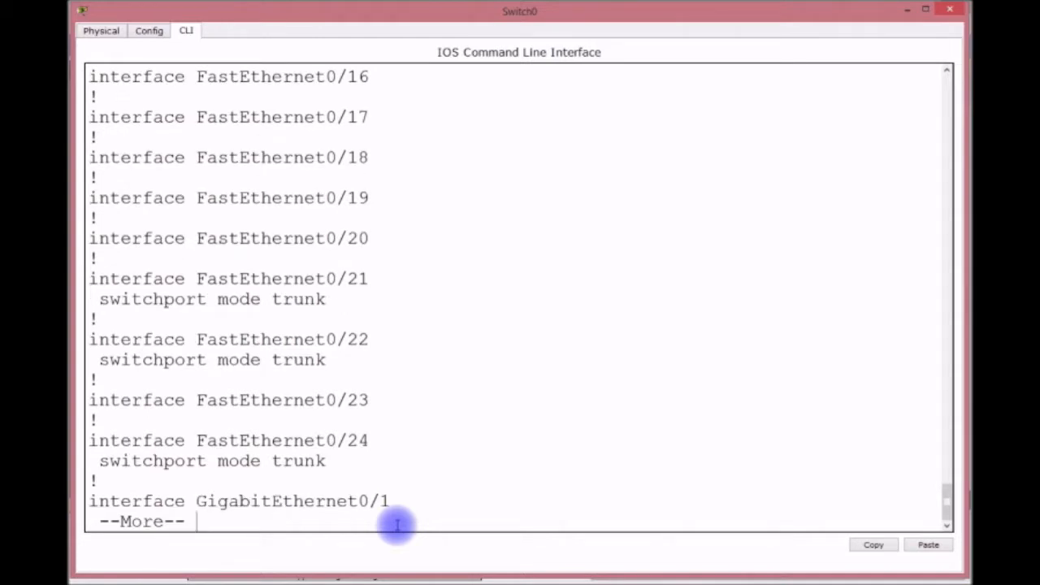
{"action": "key", "text": "Return"}
{"action": "key", "text": "Return"}
{"action": "key", "text": "Return"}
{"action": "key", "text": "Return"}
{"action": "key", "text": "Return"}
{"action": "key", "text": "Return"}
{"action": "key", "text": "Return"}
{"action": "key", "text": "Return"}
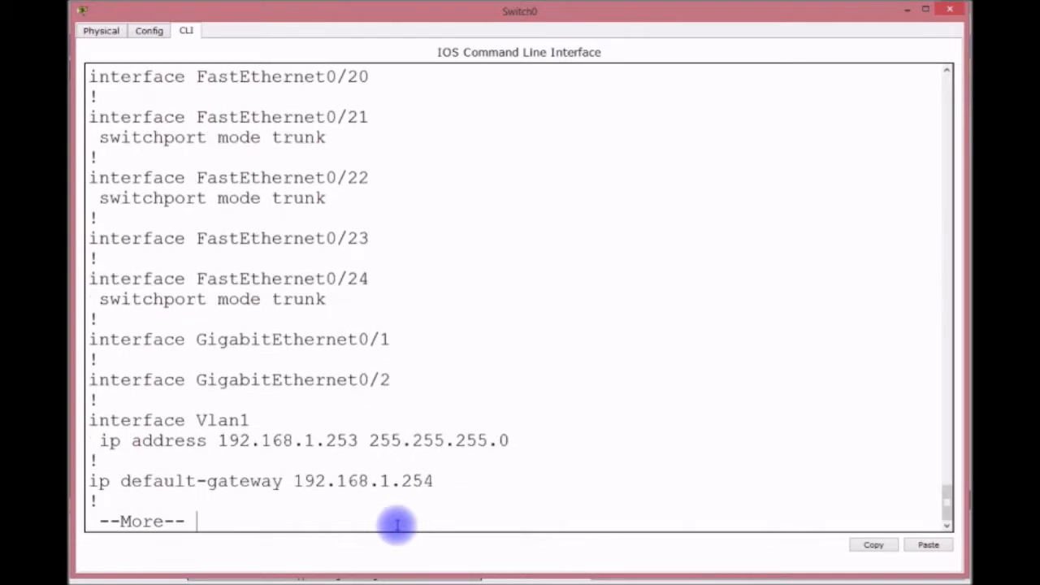
{"action": "key", "text": "Return"}
{"action": "key", "text": "Return"}
{"action": "key", "text": "Return"}
{"action": "key", "text": "Return"}
{"action": "key", "text": "Return"}
{"action": "key", "text": "Return"}
{"action": "key", "text": "Return"}
{"action": "key", "text": "Return"}
{"action": "key", "text": "Return"}
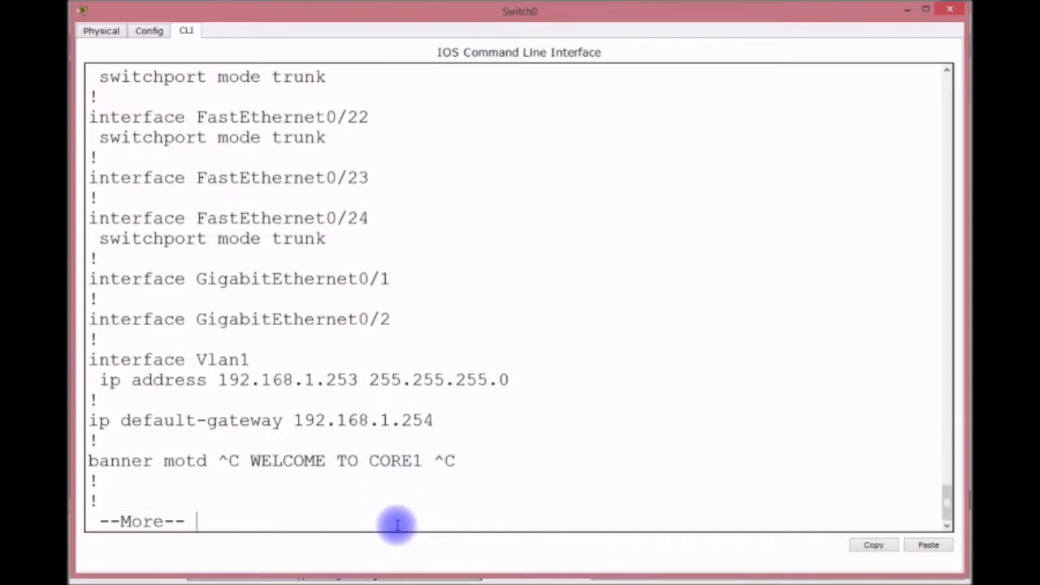
Run sh vlan and page through the VLAN table.
{"action": "key", "text": "Return"}
{"action": "key", "text": "Return"}
{"action": "key", "text": "Return"}
{"action": "key", "text": "Return"}
{"action": "key", "text": "Return"}
{"action": "key", "text": "Return"}
{"action": "key", "text": "Return"}
{"action": "key", "text": "Return"}
{"action": "key", "text": "Return"}
{"action": "key", "text": "Return"}
{"action": "key", "text": "Return"}
{"action": "key", "text": "Return"}
{"action": "key", "text": "Return"}
{"action": "key", "text": "Return"}
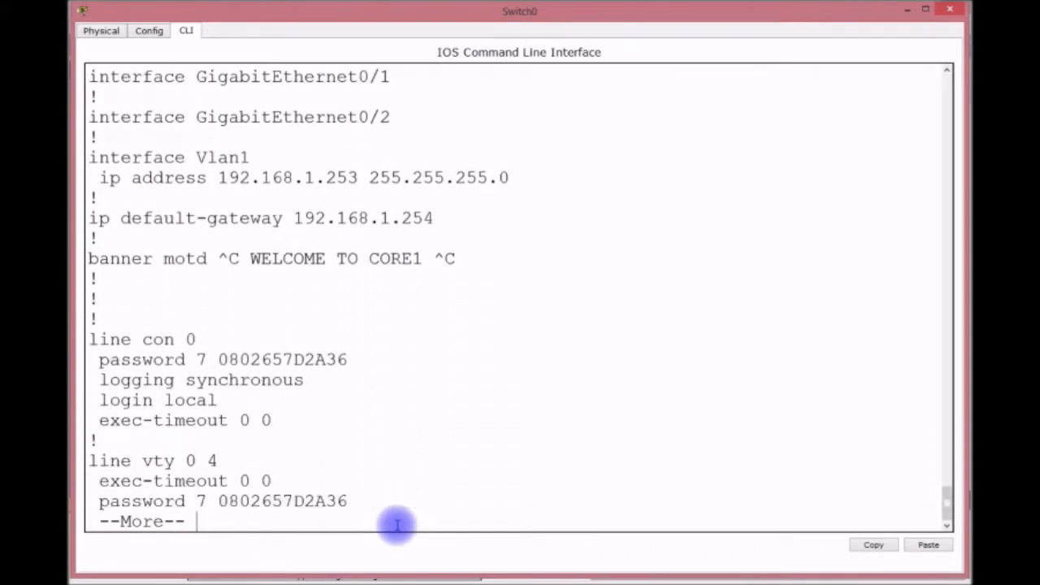
{"action": "type", "text": "SH VLAN"}
{"action": "key", "text": "Return"}
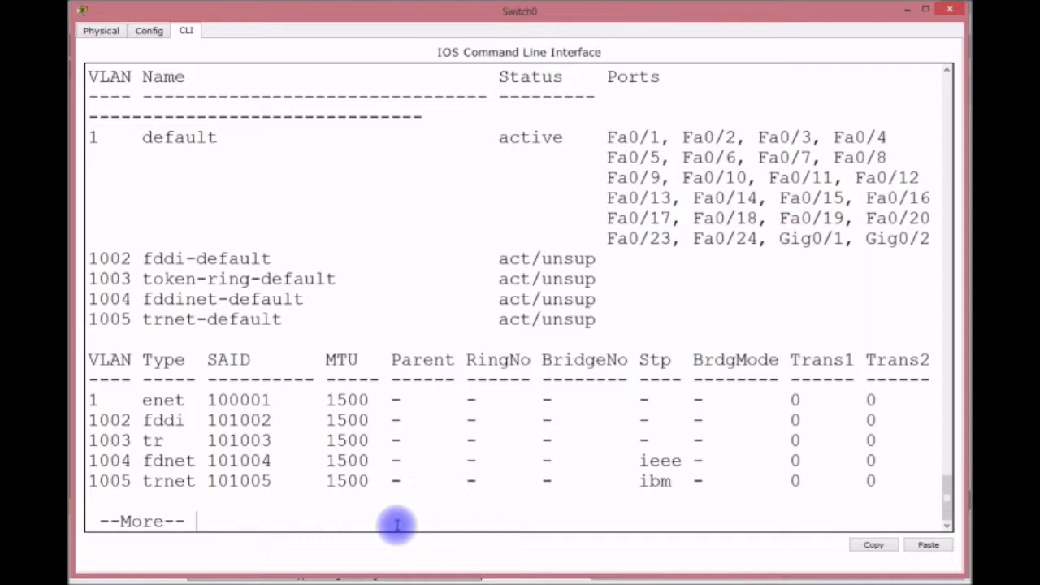
{"action": "key", "text": "space"}
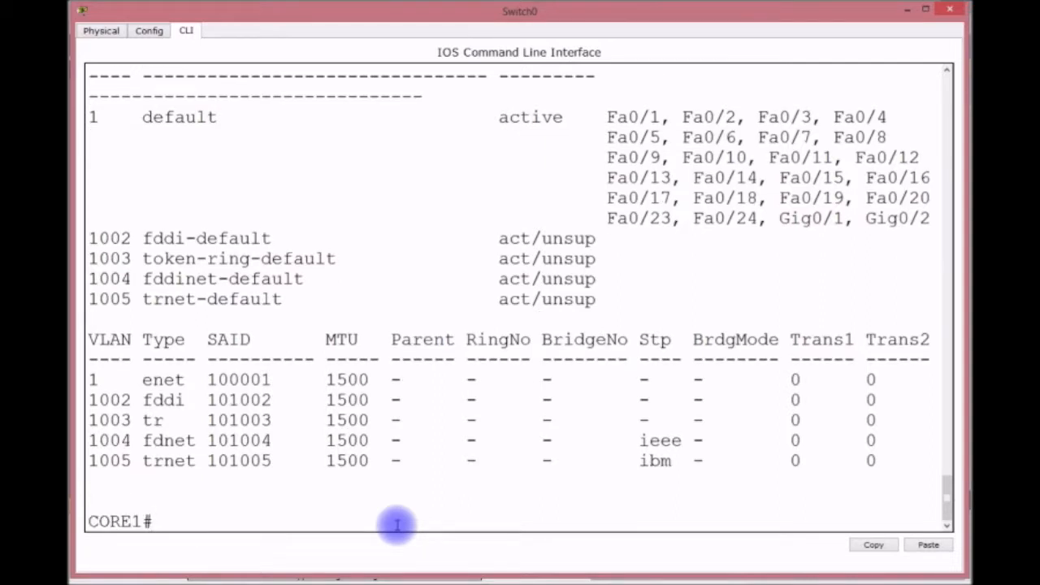
Create VLAN 10 named FACULTY in global configuration mode.
{"action": "type", "text": "CONFIG T"}
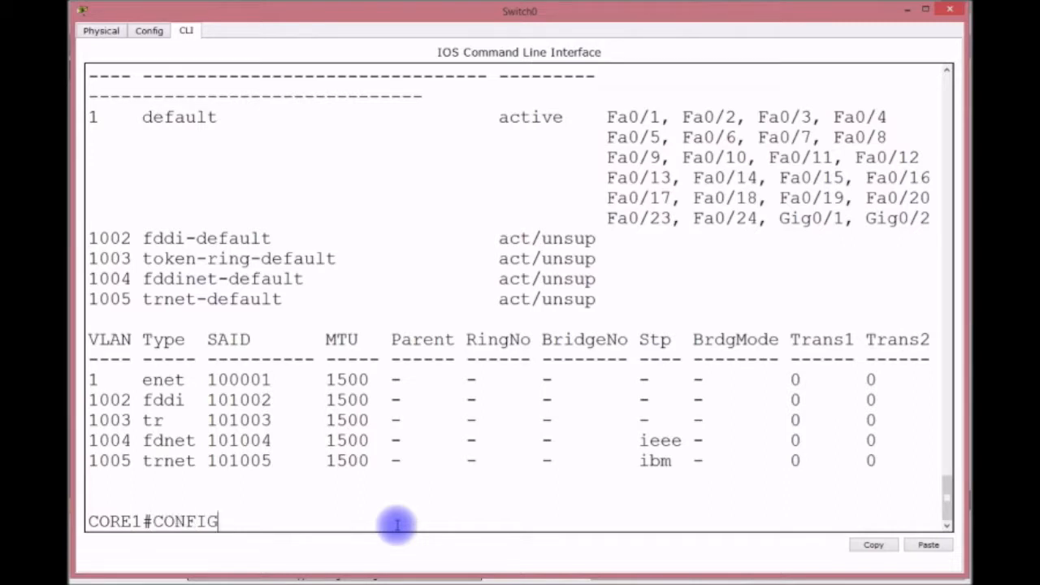
{"action": "key", "text": "Return"}
{"action": "type", "text": "VLAN 10"}
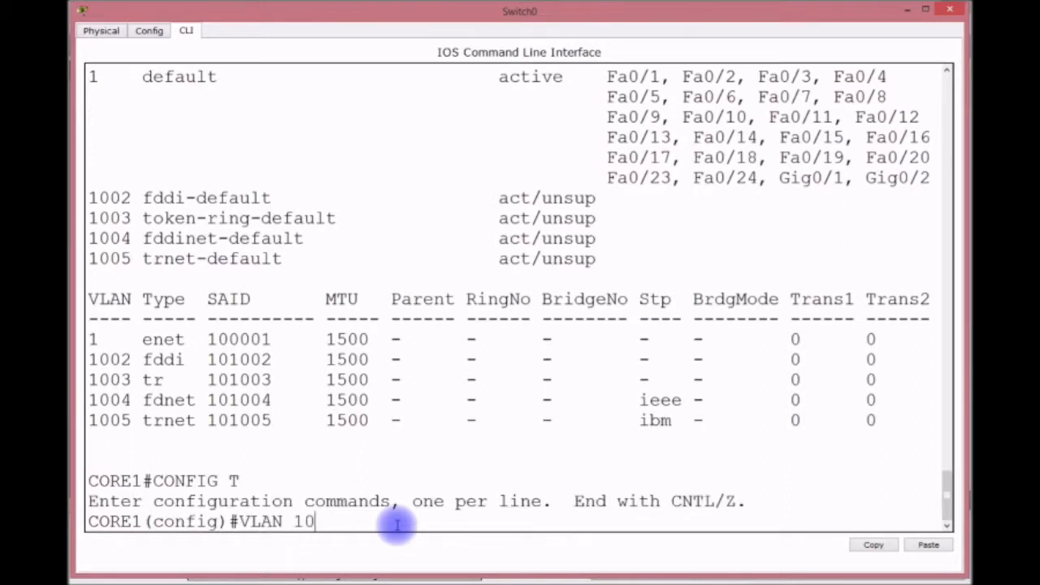
{"action": "key", "text": "Return"}
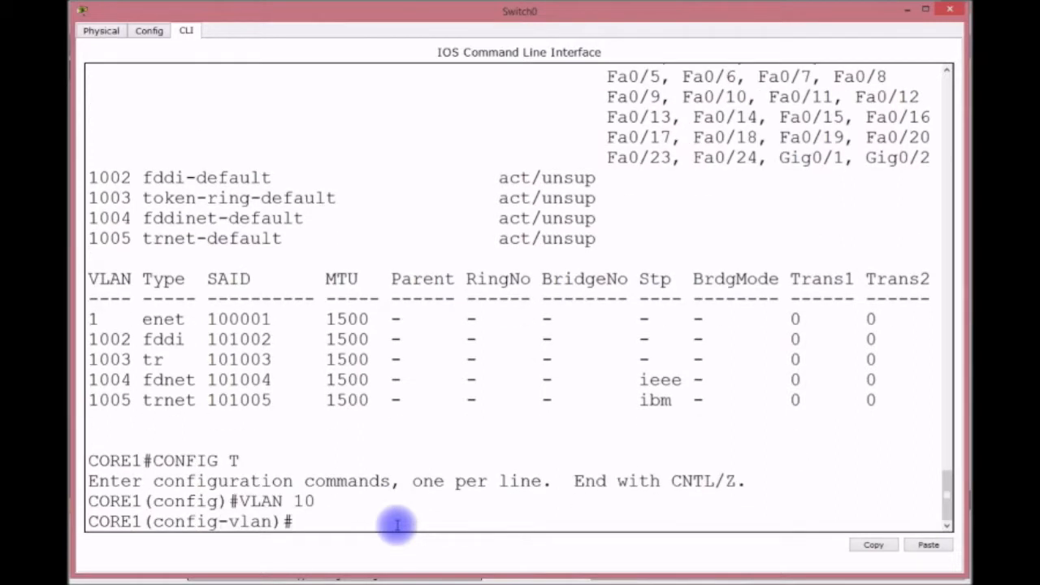
{"action": "type", "text": "NAME FACULTY"}
{"action": "key", "text": "Return"}
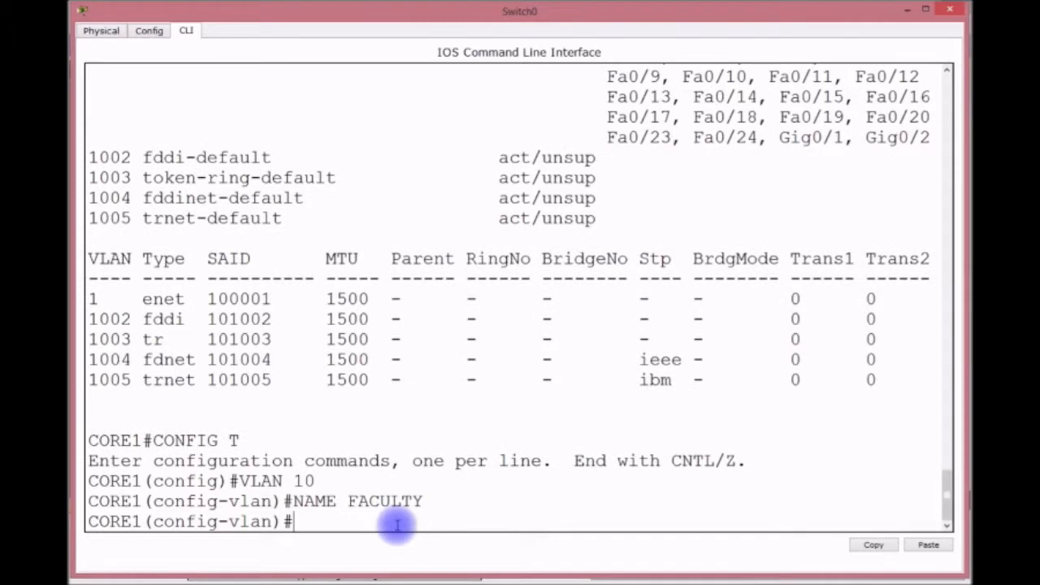
Create VLAN 20 named STUDENTS.
{"action": "type", "text": "VLAN 2"}
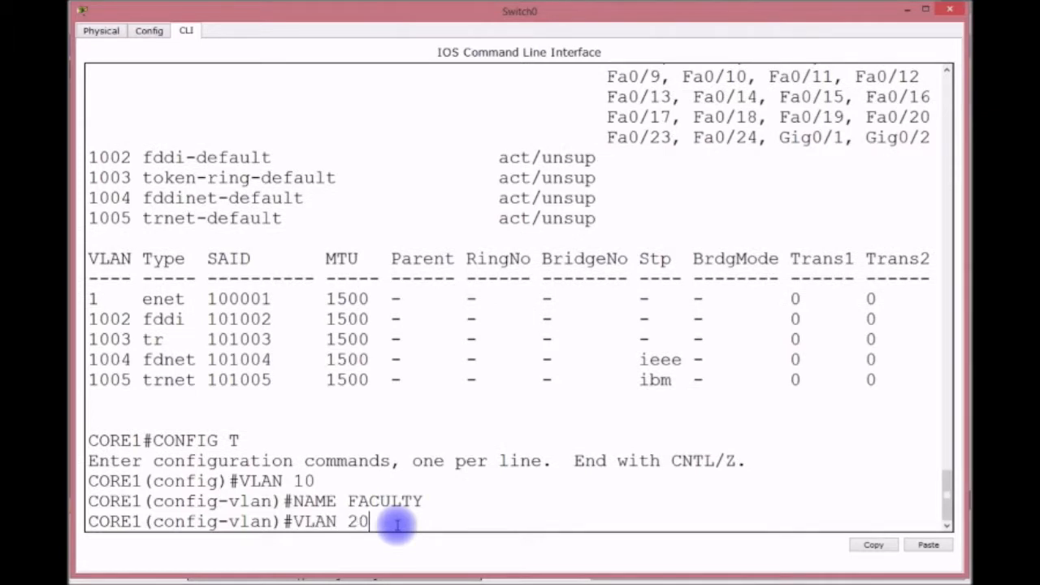
{"action": "type", "text": "0"}
{"action": "key", "text": "Return"}
{"action": "type", "text": "NAME"}
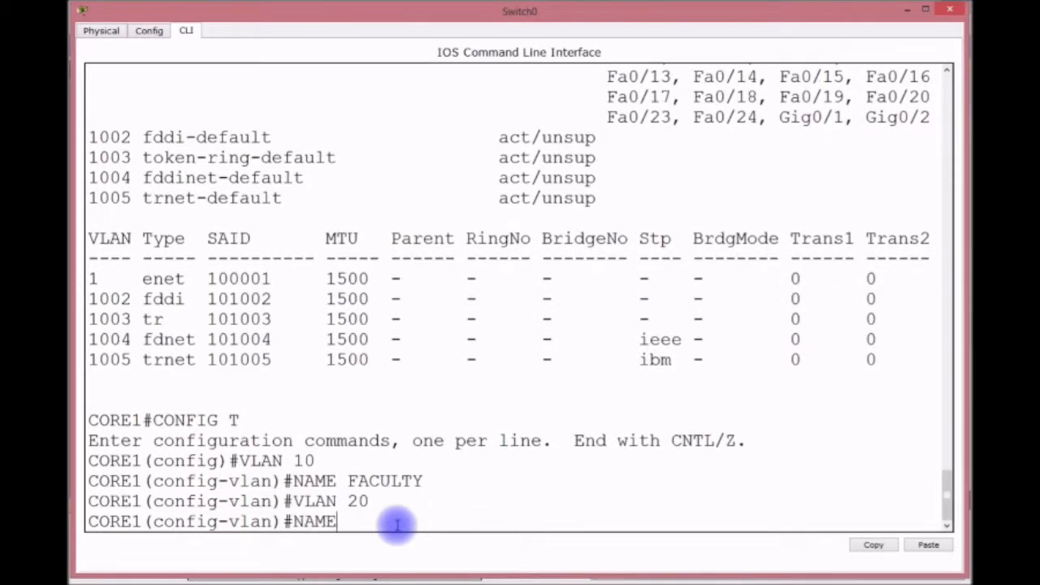
{"action": "type", "text": " STUDENTS"}
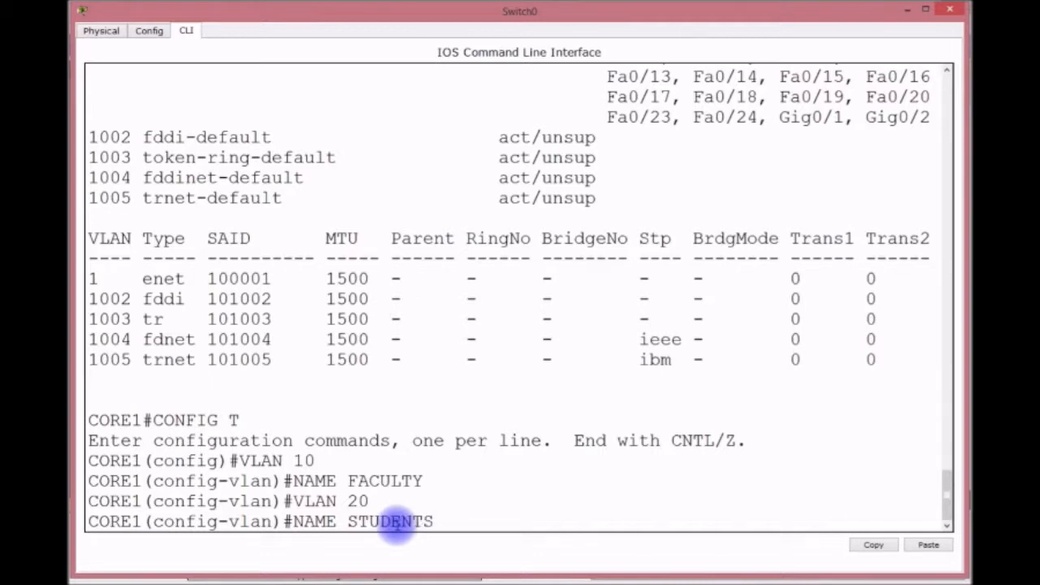
{"action": "key", "text": "Return"}
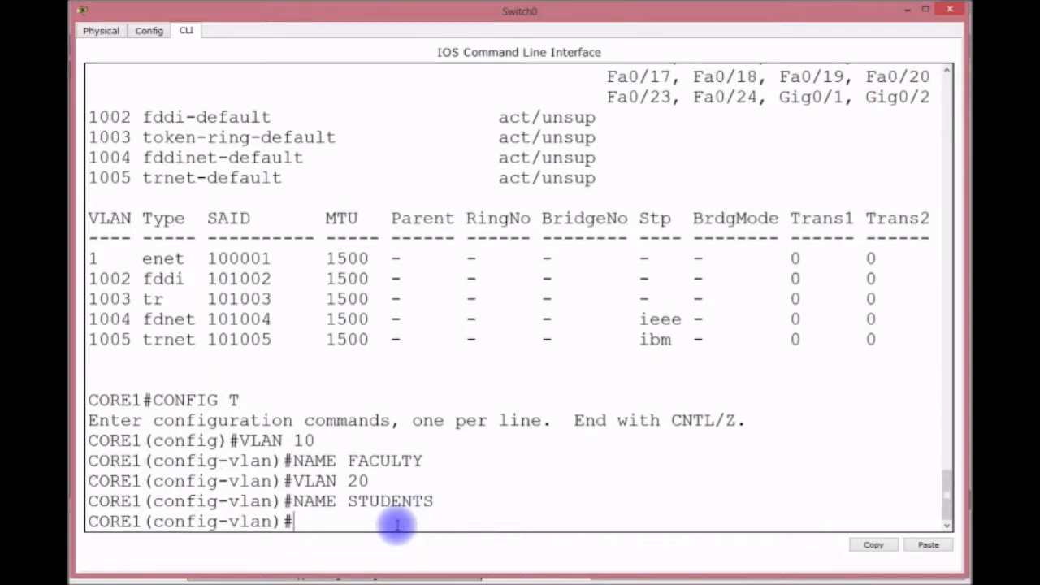
Save with do wr, verify both VLANs with do sh vlan, and return to privileged mode.
{"action": "type", "text": "DO WR"}
{"action": "key", "text": "Return"}
{"action": "type", "text": "DO SH VAL"}
{"action": "key", "text": "BackSpace"}
{"action": "key", "text": "BackSpace"}
{"action": "type", "text": "LAN"}
{"action": "key", "text": "Return"}
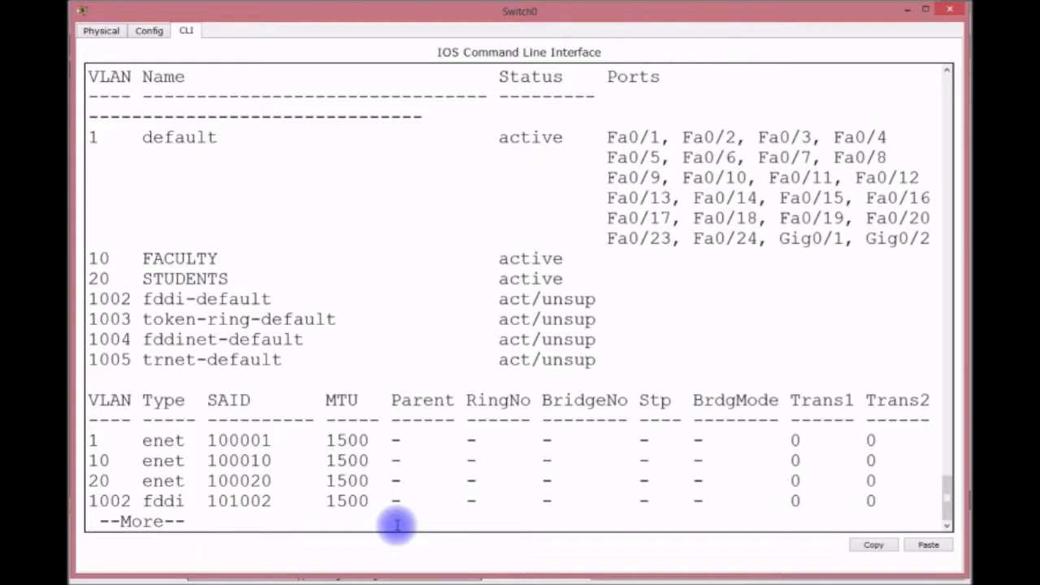
{"action": "key", "text": "q"}
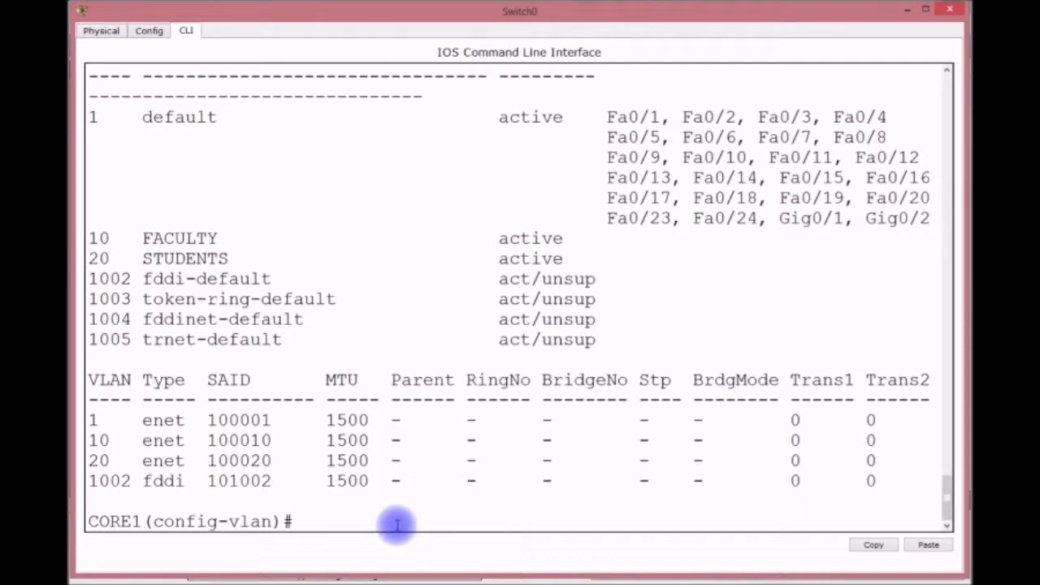
{"action": "key", "text": "ctrl+z"}
{"action": "key", "text": "Return"}
{"action": "key", "text": "Return"}
{"action": "key", "text": "Return"}
{"action": "key", "text": "Return"}
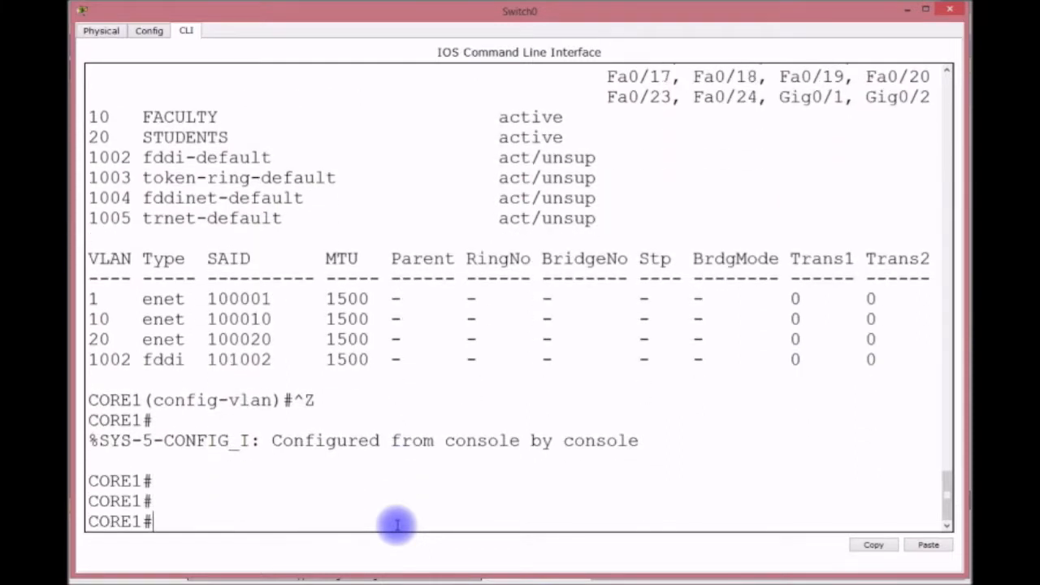
{"action": "type", "text": "SH VTP"}
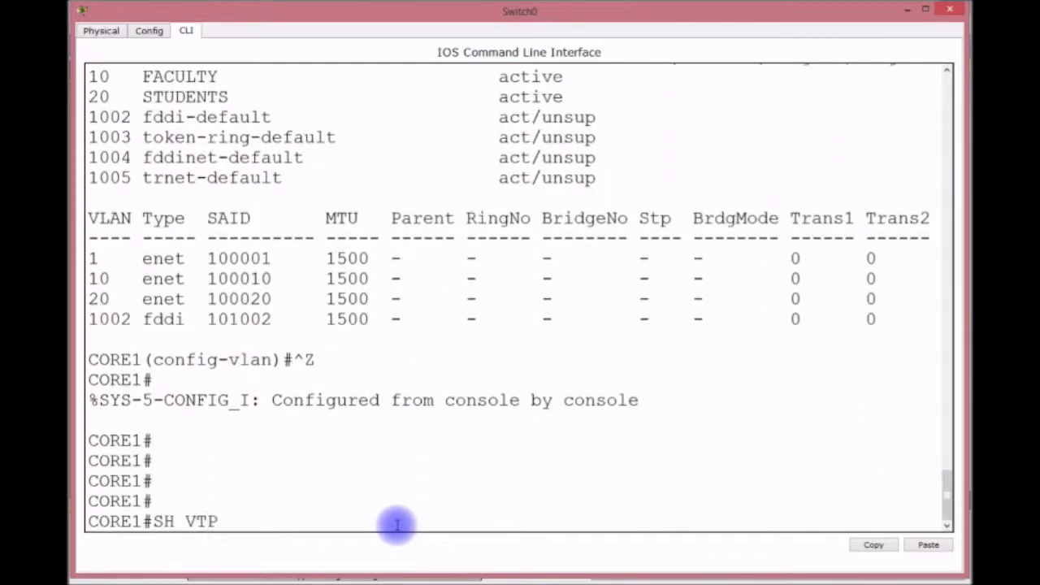
{"action": "type", "text": " STAT"}
Show VTP status and highlight domain CISCO, the updater 192.168.1.253, and the full output.
{"action": "key", "text": "Return"}
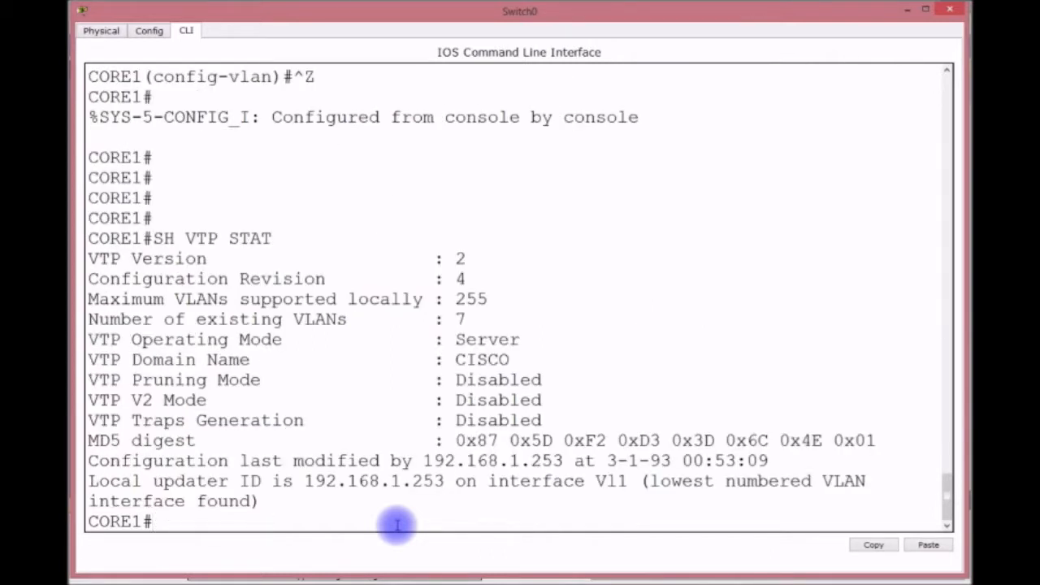
{"action": "left_click_drag", "start_coordinate": [512, 359], "coordinate": [445, 360]}
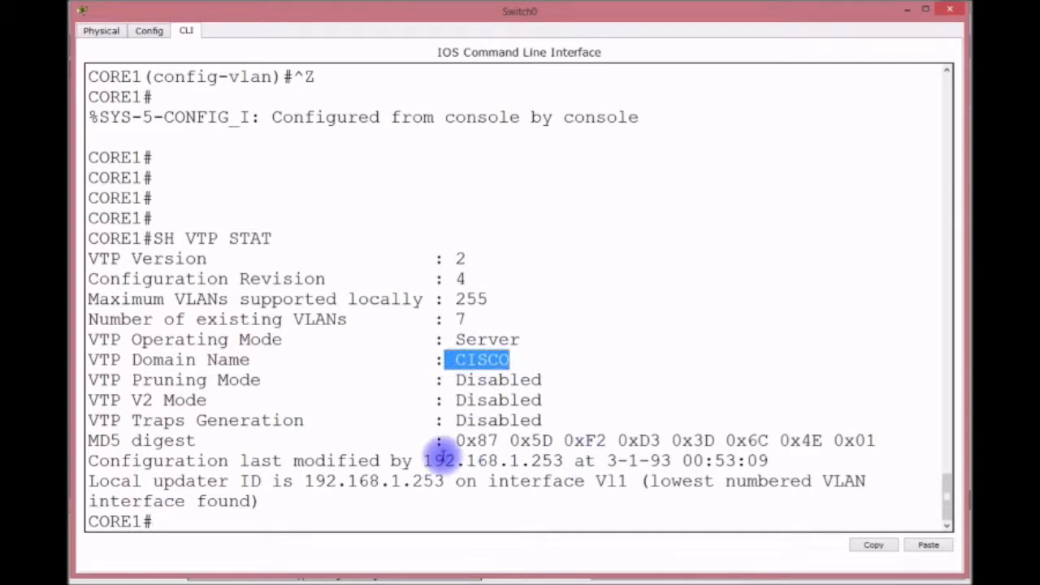
{"action": "left_click_drag", "start_coordinate": [424, 461], "coordinate": [565, 461]}
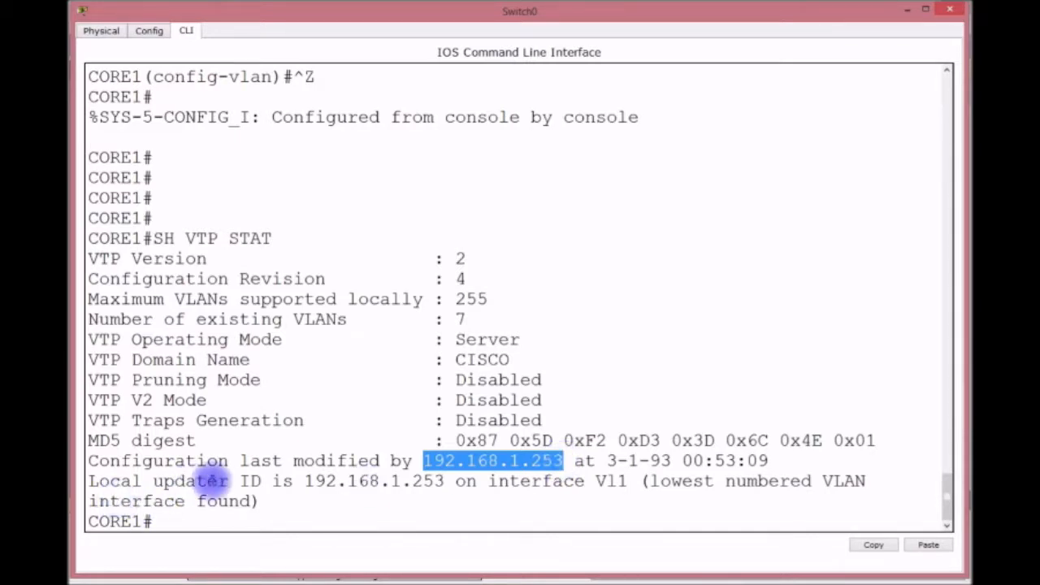
{"action": "left_click_drag", "start_coordinate": [304, 483], "coordinate": [455, 485]}
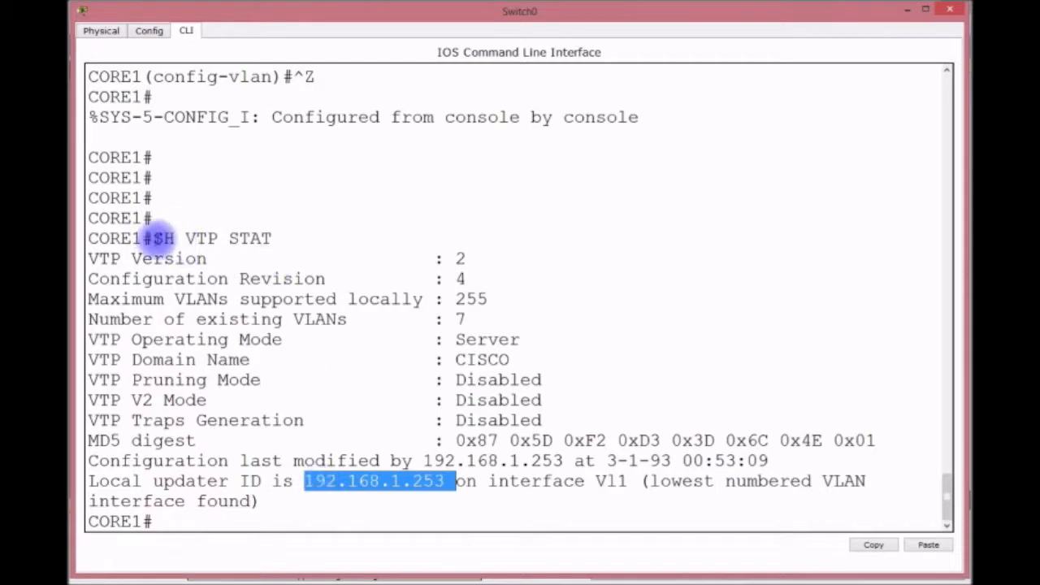
{"action": "left_click_drag", "start_coordinate": [155, 238], "coordinate": [284, 236]}
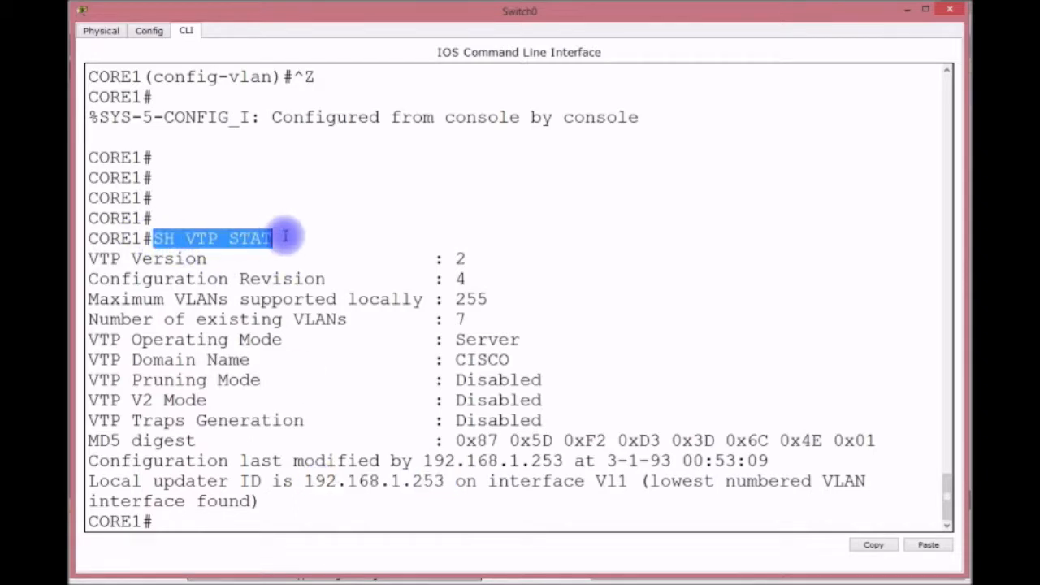
{"action": "left_click_drag", "start_coordinate": [89, 238], "coordinate": [770, 499]}
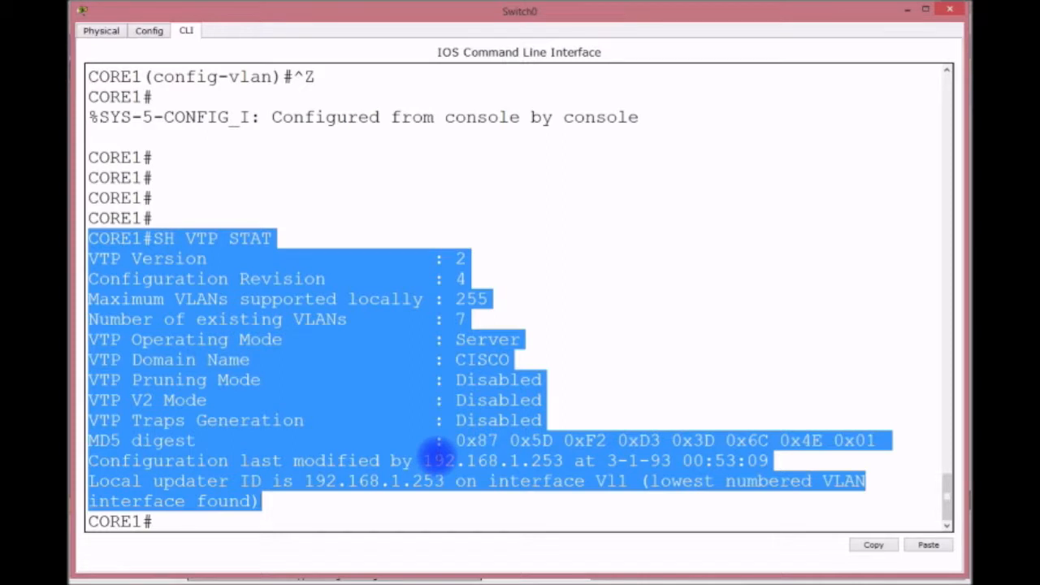
{"action": "left_click", "coordinate": [403, 459]}
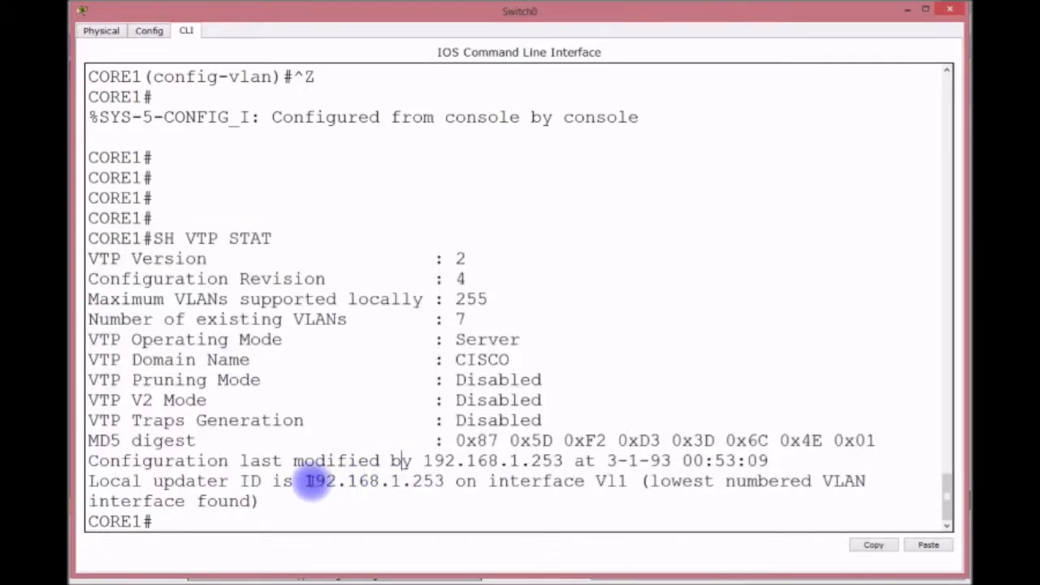
{"action": "left_click_drag", "start_coordinate": [306, 480], "coordinate": [430, 481]}
{"action": "left_click_drag", "start_coordinate": [438, 481], "coordinate": [444, 482]}
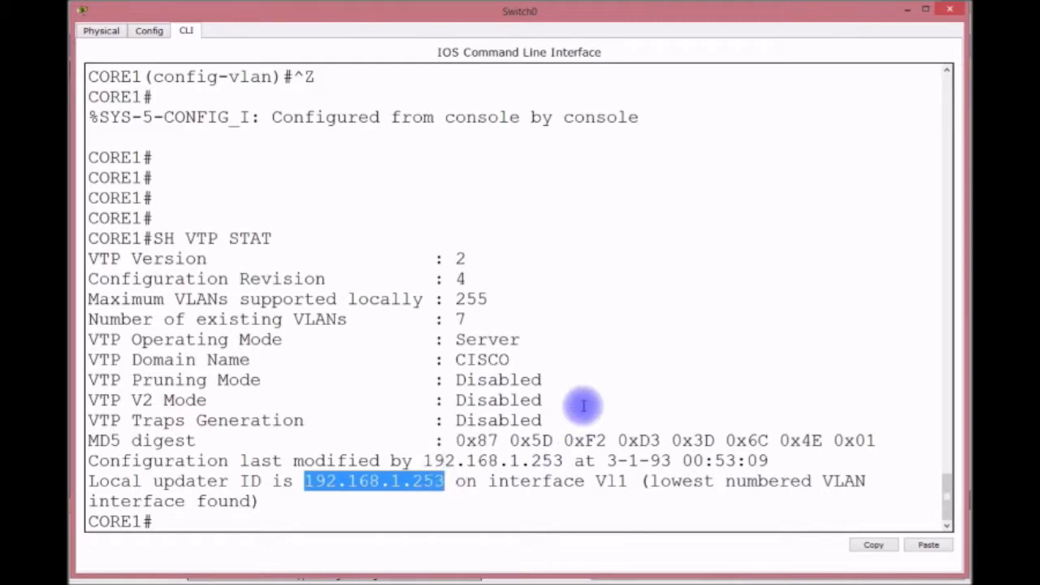
{"action": "left_click", "coordinate": [508, 359]}
{"action": "left_click_drag", "start_coordinate": [508, 359], "coordinate": [453, 362]}
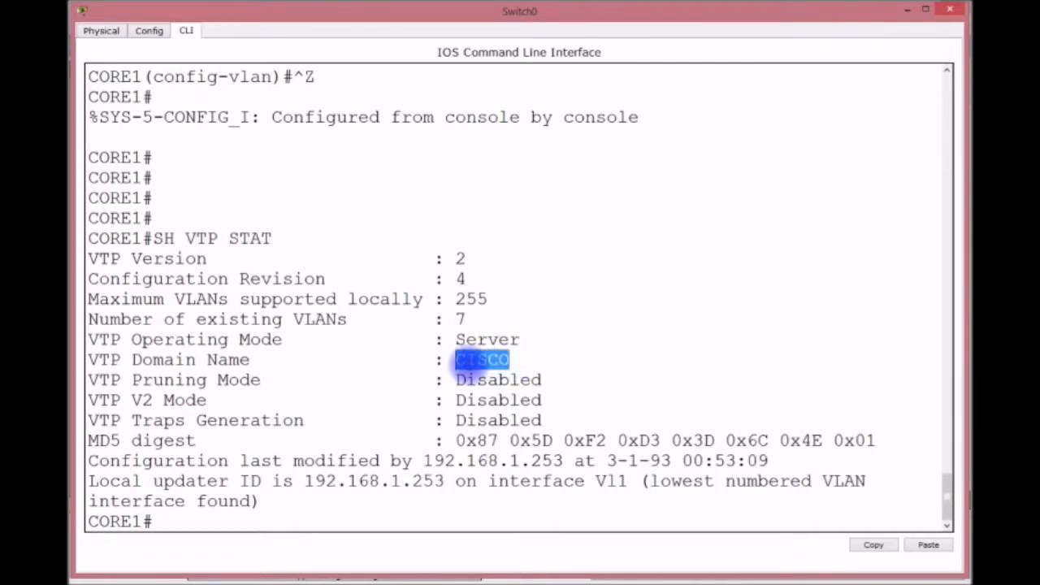
{"action": "left_click_drag", "start_coordinate": [526, 338], "coordinate": [439, 342]}
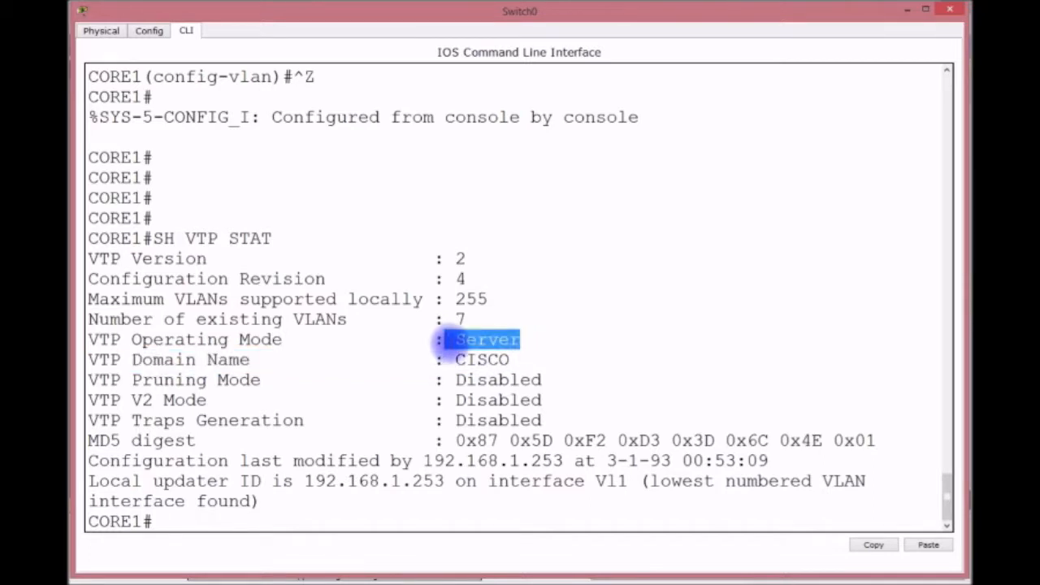
{"action": "left_click_drag", "start_coordinate": [453, 339], "coordinate": [536, 335]}
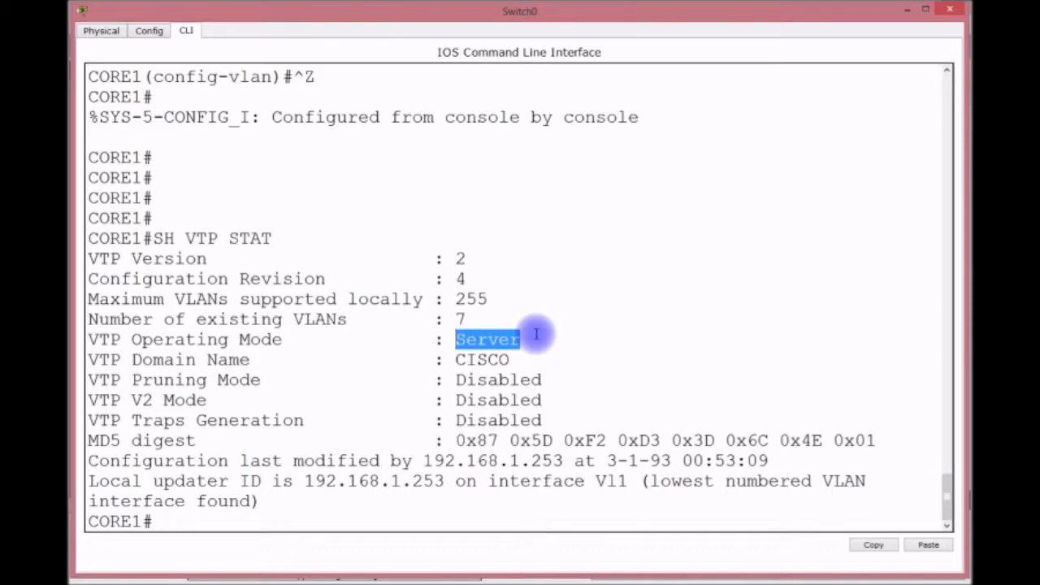
{"action": "left_click", "coordinate": [470, 278]}
{"action": "left_click_drag", "start_coordinate": [470, 278], "coordinate": [453, 279]}
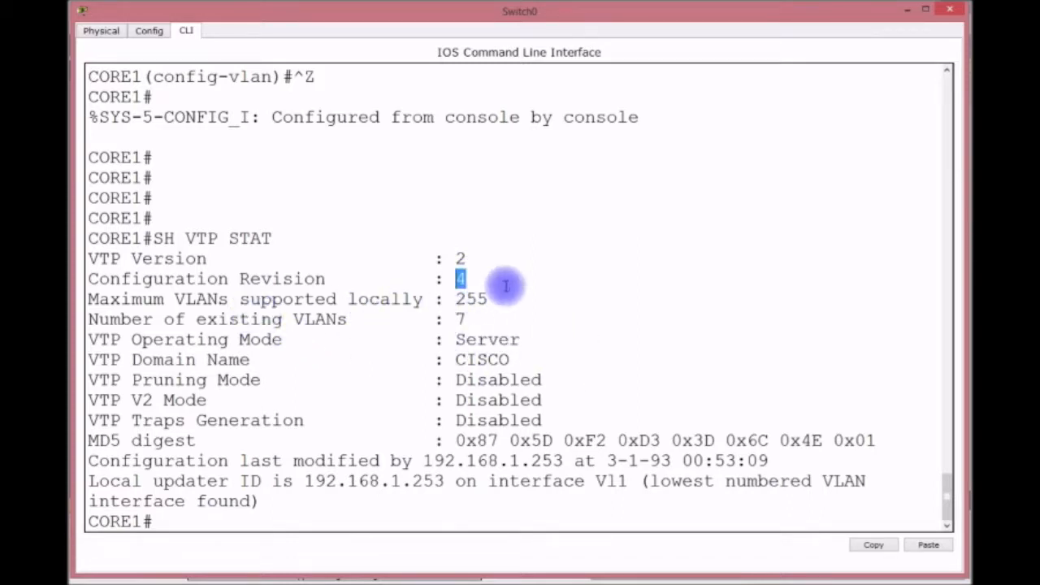
{"action": "left_click_drag", "start_coordinate": [480, 256], "coordinate": [411, 259]}
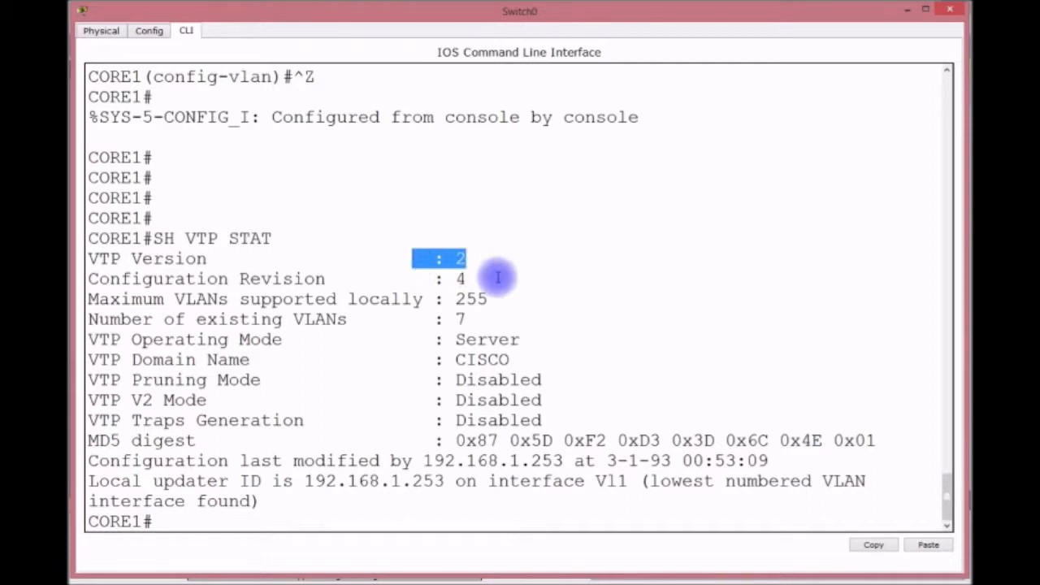
{"action": "left_click", "coordinate": [462, 279]}
{"action": "left_click_drag", "start_coordinate": [464, 280], "coordinate": [423, 266]}
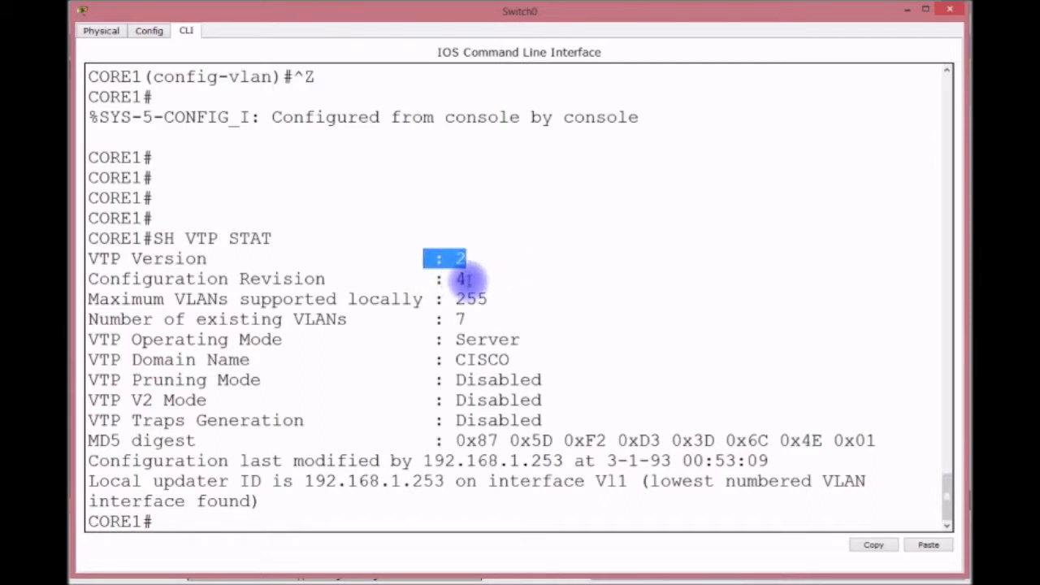
{"action": "double_click", "coordinate": [461, 279]}
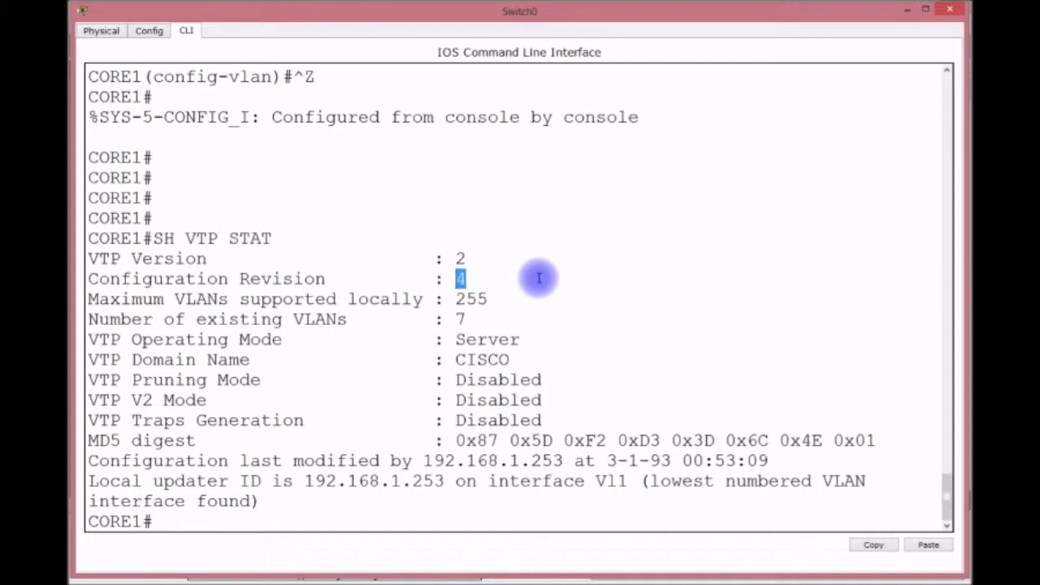
{"action": "left_click", "coordinate": [468, 279]}
{"action": "left_click_drag", "start_coordinate": [469, 278], "coordinate": [460, 279]}
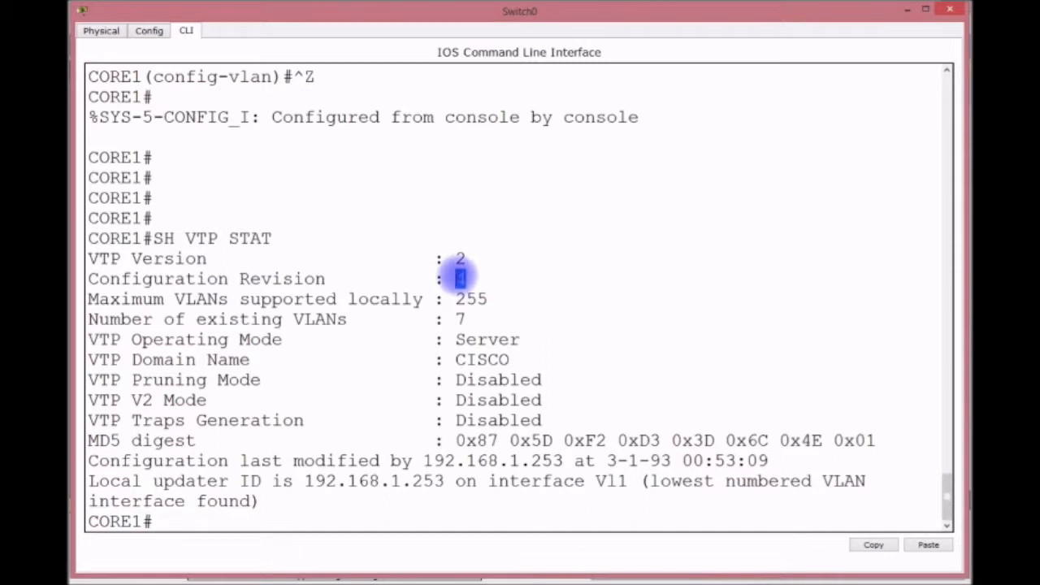
{"action": "left_click_drag", "start_coordinate": [524, 340], "coordinate": [444, 339]}
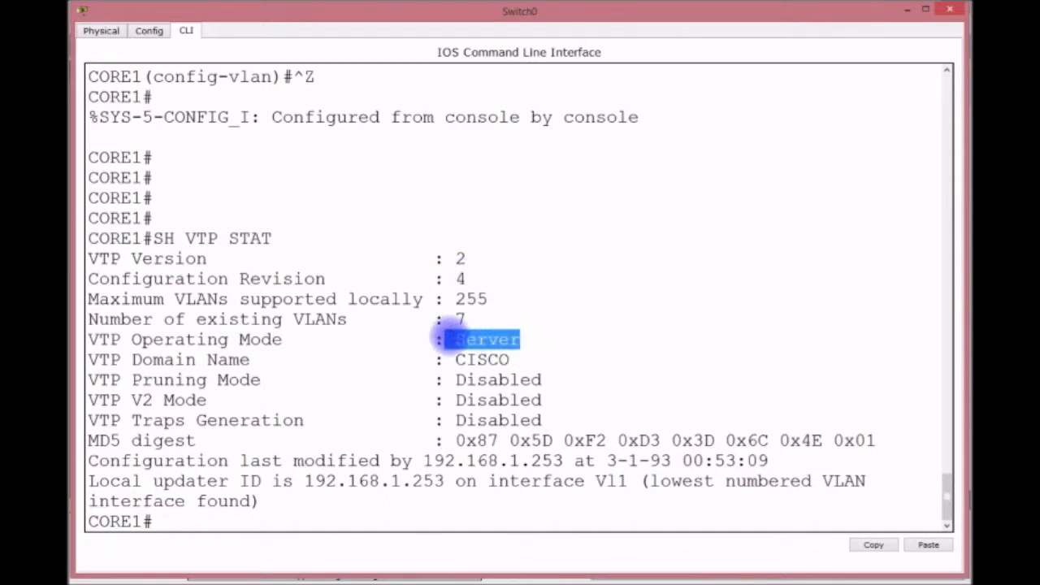
{"action": "left_click_drag", "start_coordinate": [522, 360], "coordinate": [454, 359]}
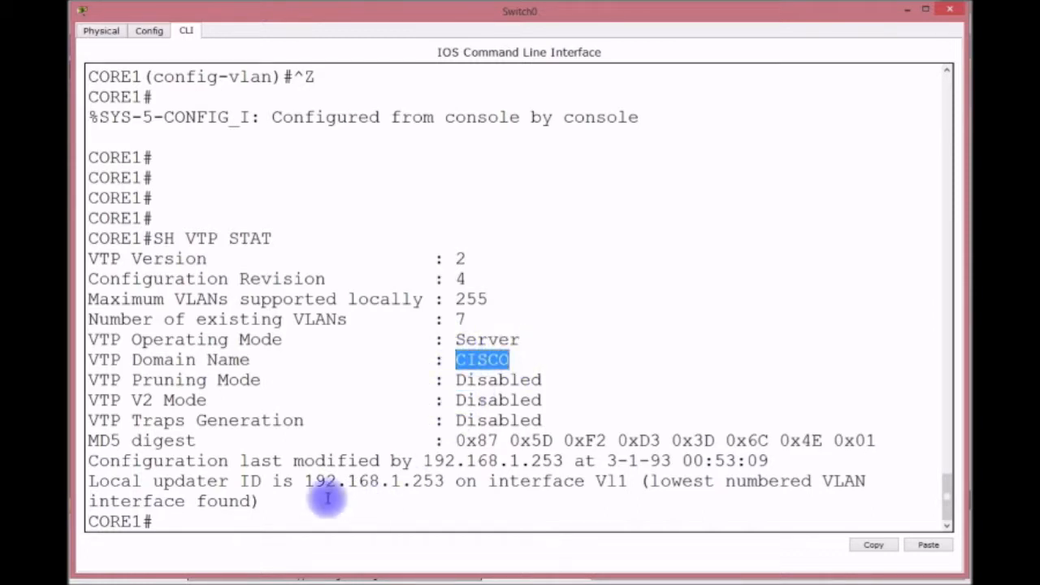
{"action": "left_click_drag", "start_coordinate": [304, 481], "coordinate": [443, 479]}
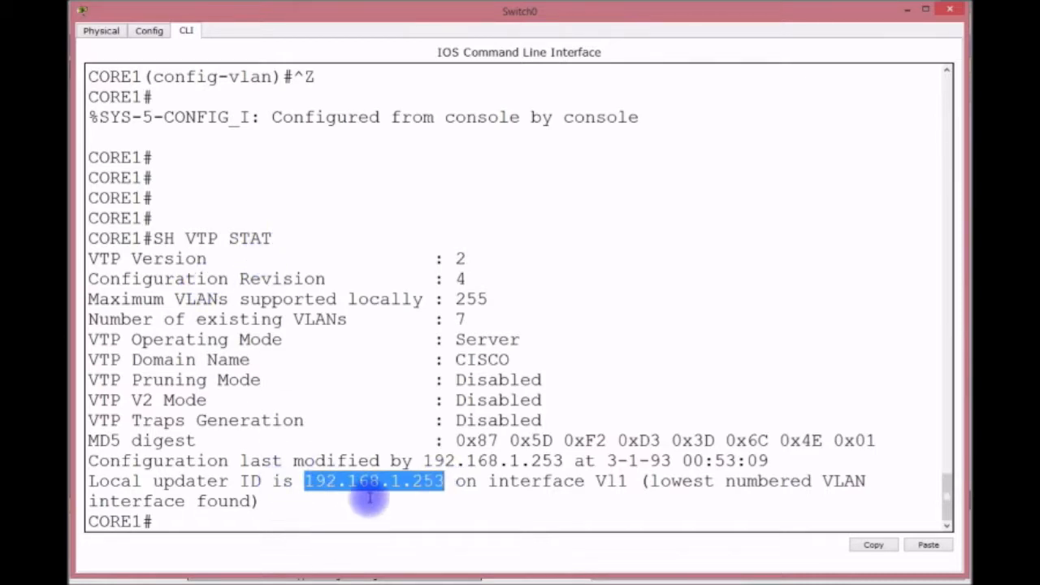
{"action": "left_click", "coordinate": [217, 524]}
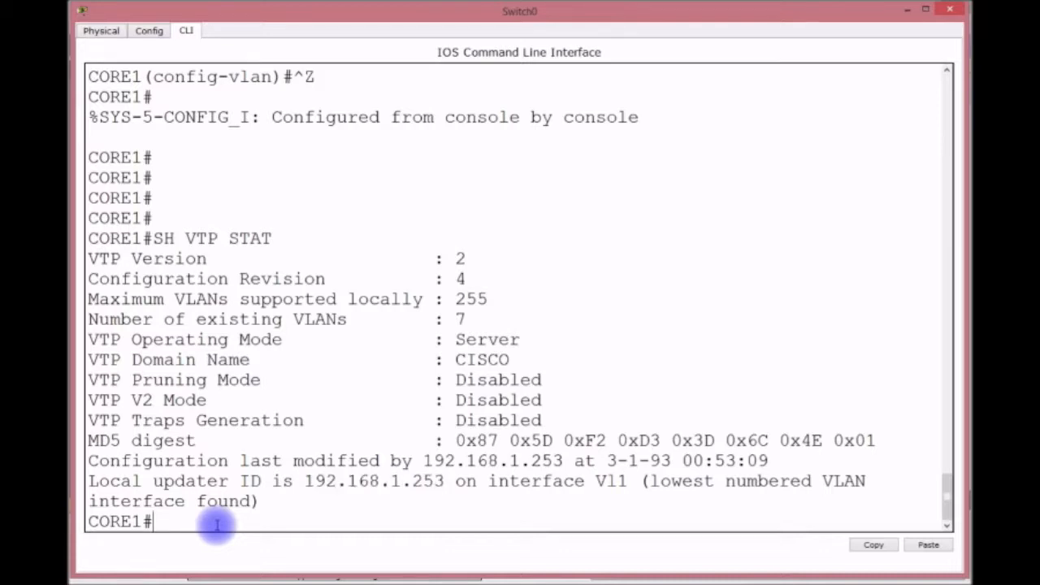
Run show spanning-tree on CORE1 to display its STP status.
{"action": "type", "text": "SH SPA"}
{"action": "key", "text": "Tab"}
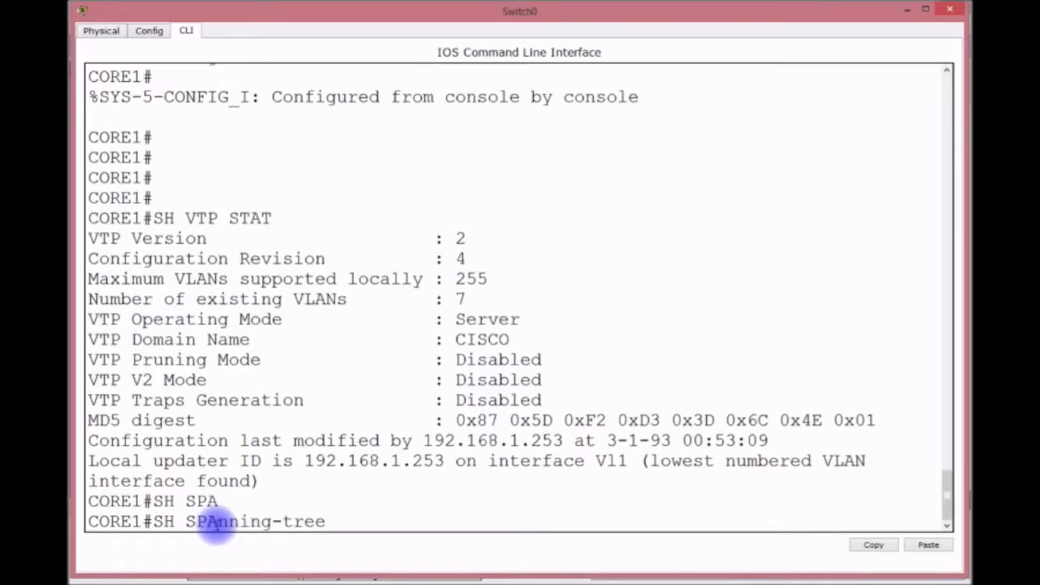
{"action": "key", "text": "Return"}
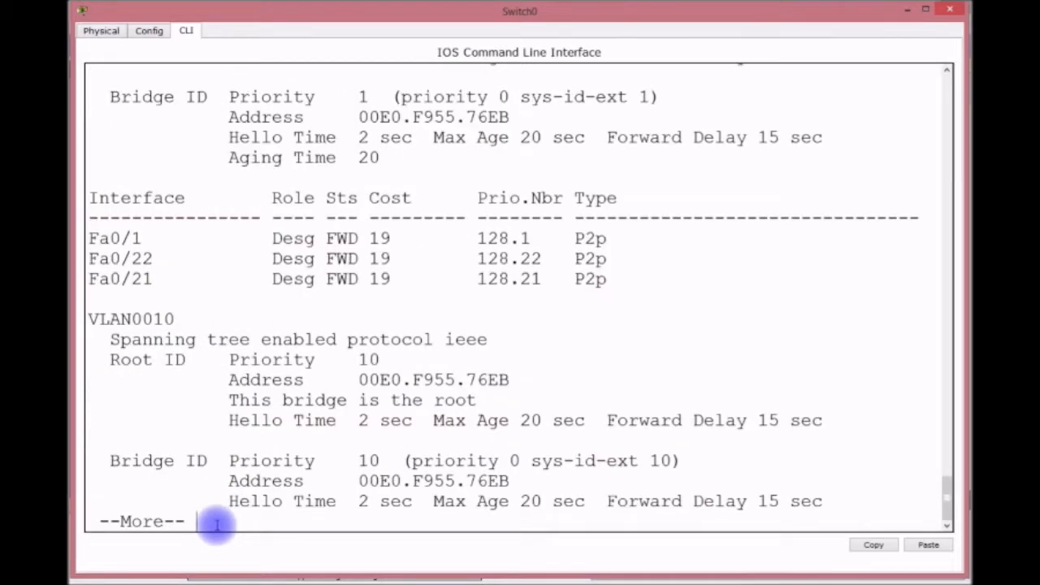
{"action": "scroll", "coordinate": [216, 524], "scroll_direction": "up", "scroll_amount": 9}
{"action": "scroll", "coordinate": [219, 523], "scroll_direction": "down", "scroll_amount": 5}
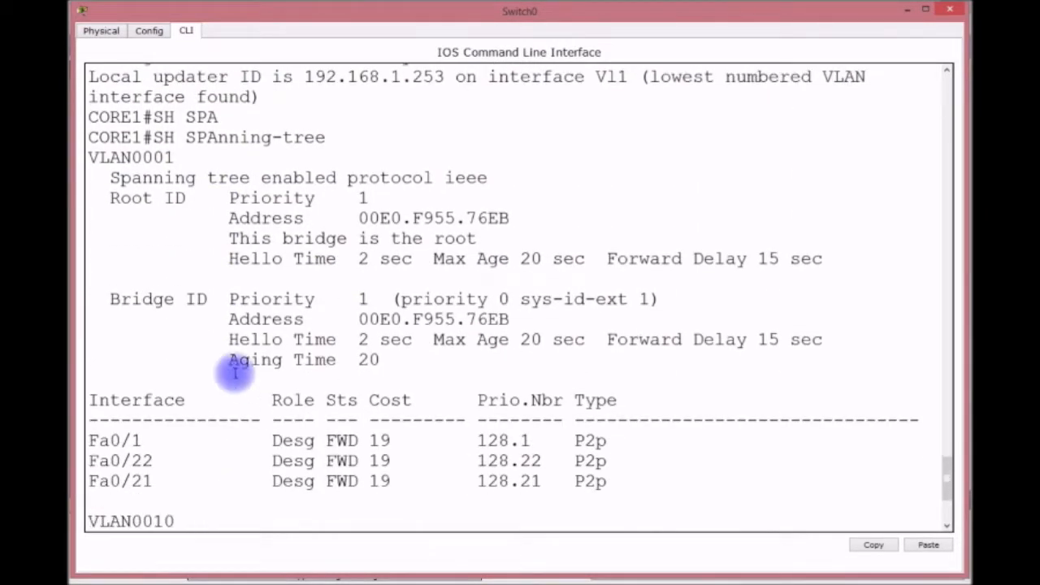
Highlight VLAN 1's Root ID and Bridge ID (priority 0, sys-id-ext 1) and designated forwarding ports.
{"action": "left_click_drag", "start_coordinate": [110, 195], "coordinate": [824, 272]}
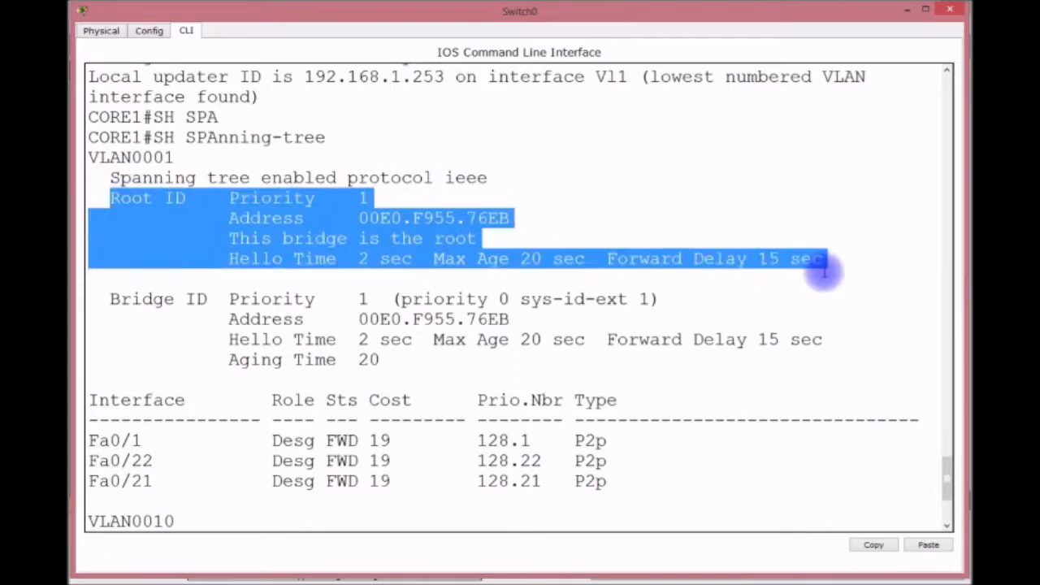
{"action": "left_click_drag", "start_coordinate": [109, 301], "coordinate": [522, 363]}
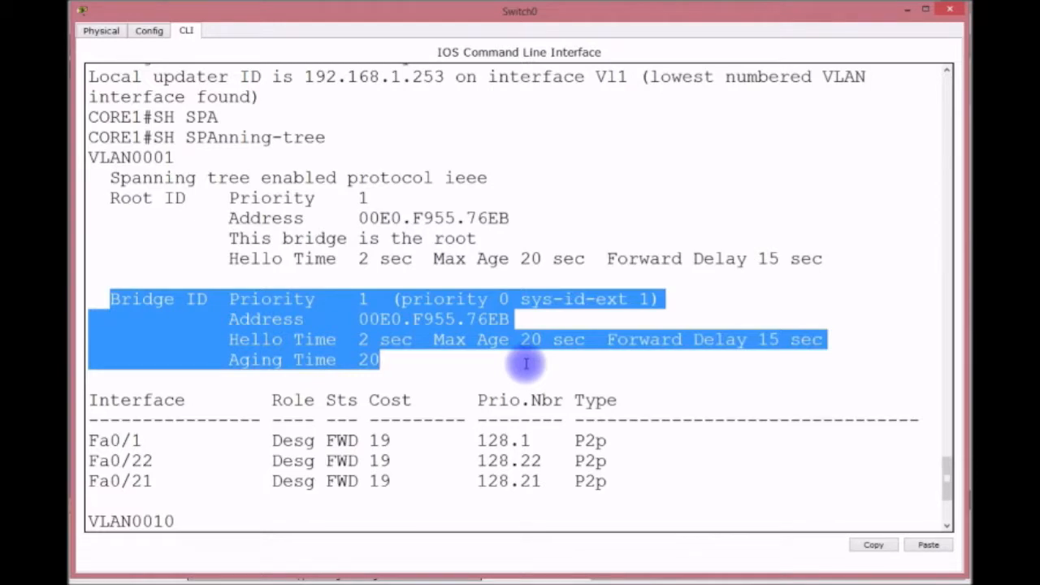
{"action": "double_click", "coordinate": [363, 198]}
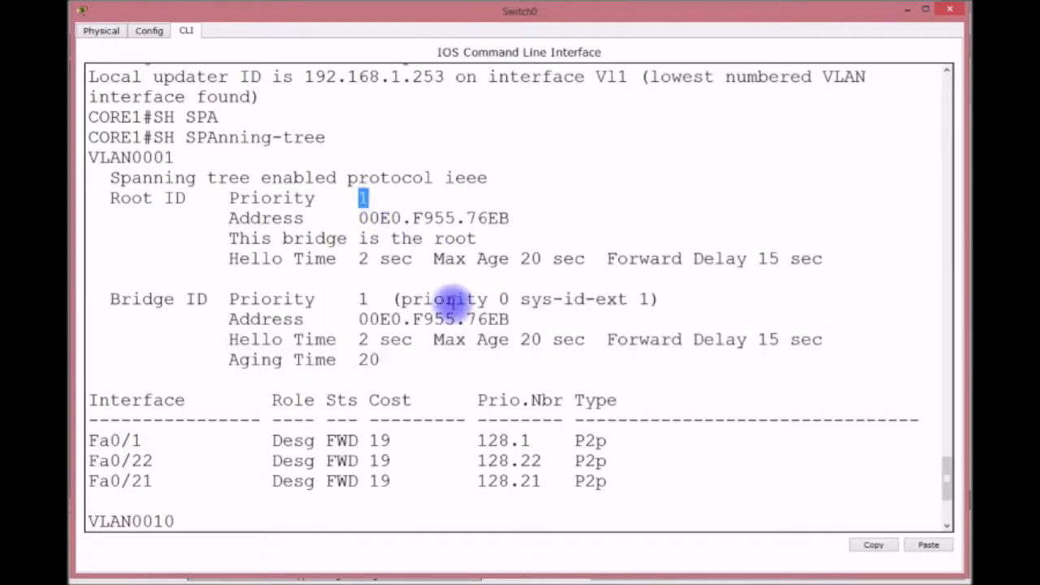
{"action": "double_click", "coordinate": [500, 299]}
{"action": "double_click", "coordinate": [644, 299]}
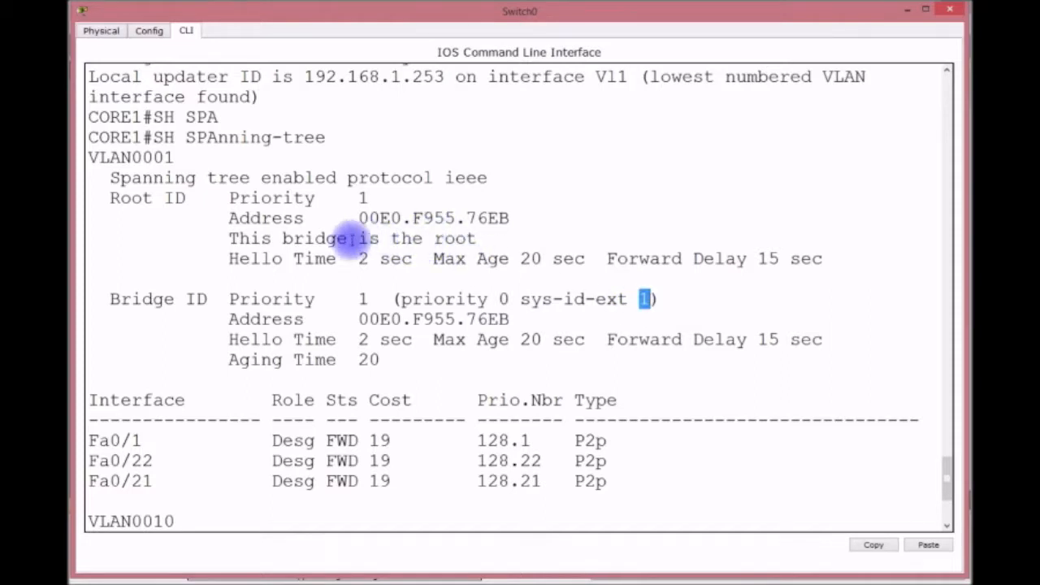
{"action": "double_click", "coordinate": [364, 197]}
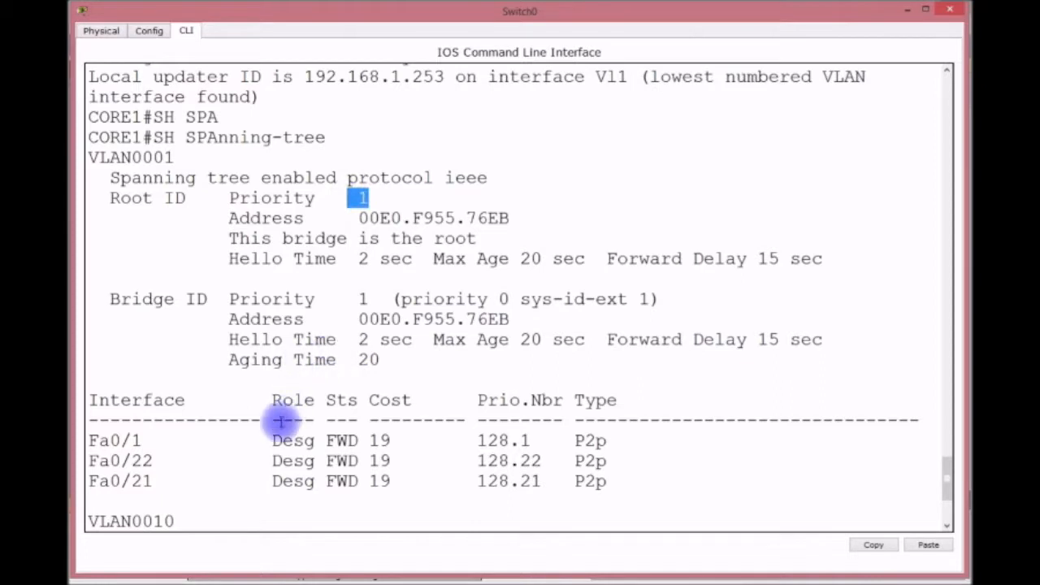
{"action": "left_click_drag", "start_coordinate": [272, 443], "coordinate": [401, 484]}
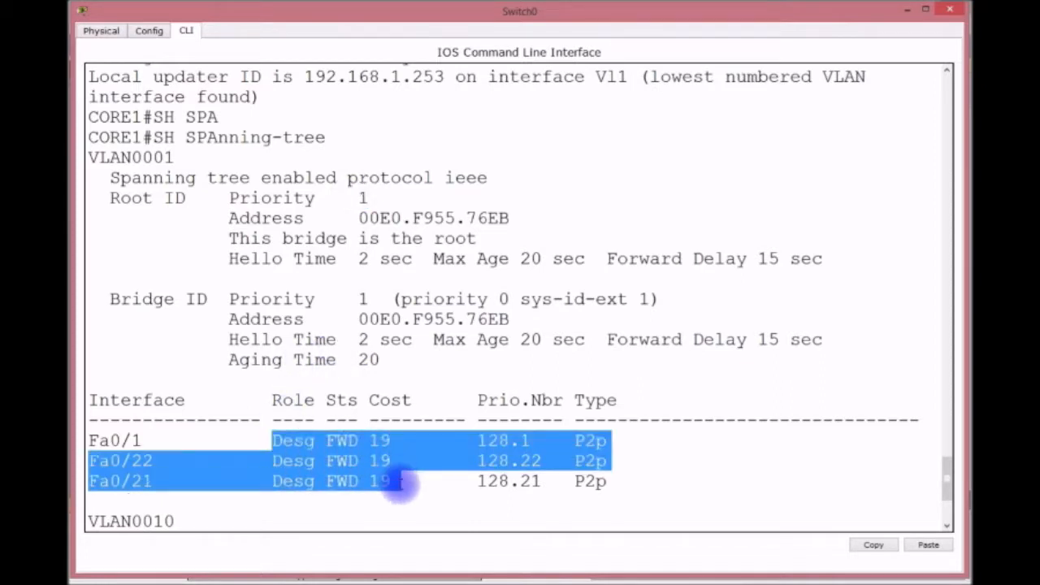
Highlight priority 0 with sys-id-ext 10 and 20 in the VLAN 10 and VLAN 20 bridge IDs.
{"action": "scroll", "coordinate": [401, 483], "scroll_direction": "down", "scroll_amount": 2}
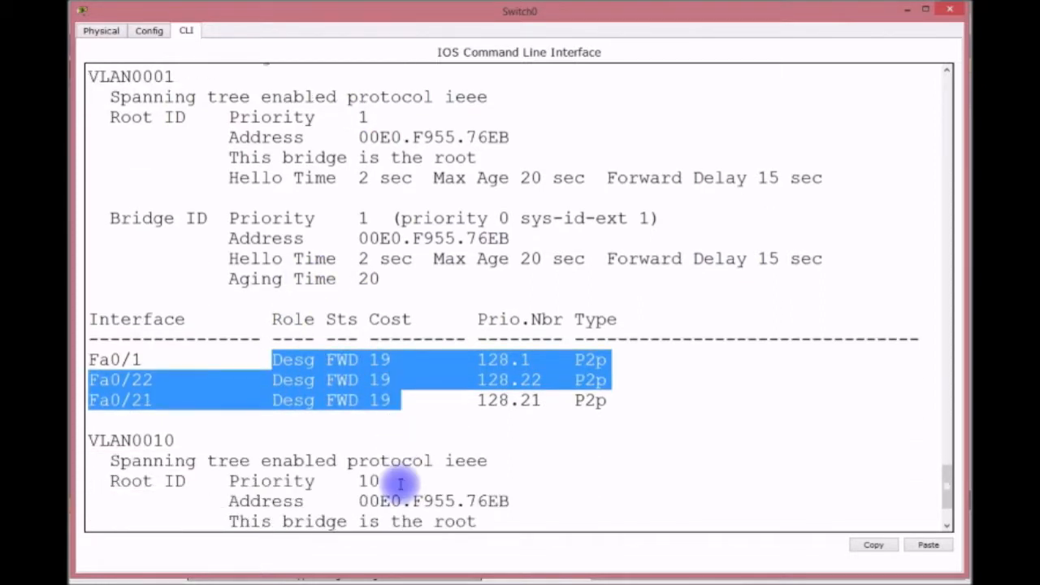
{"action": "scroll", "coordinate": [398, 441], "scroll_direction": "down", "scroll_amount": 1}
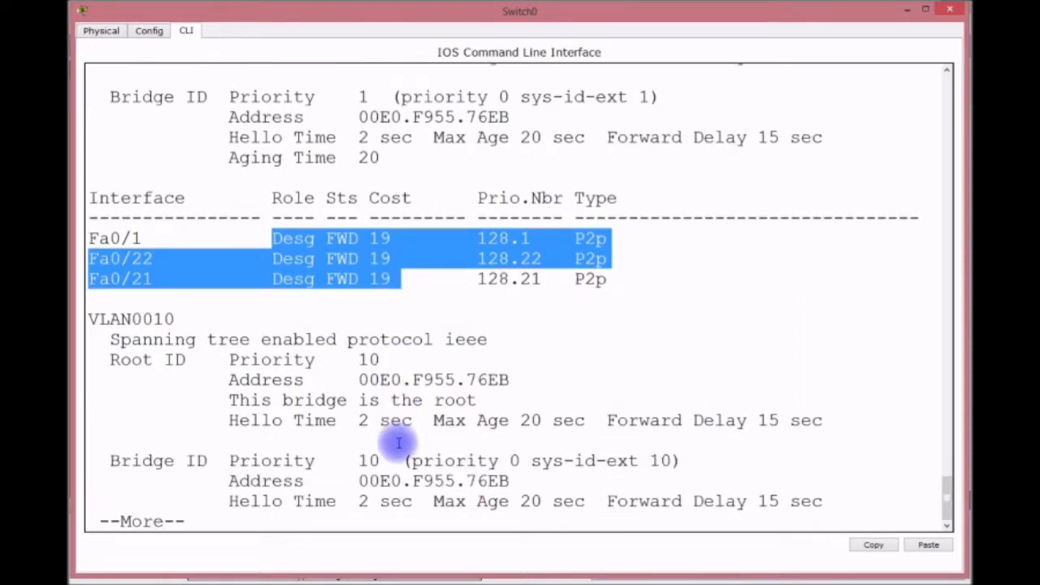
{"action": "double_click", "coordinate": [516, 462]}
{"action": "left_click_drag", "start_coordinate": [649, 461], "coordinate": [659, 461]}
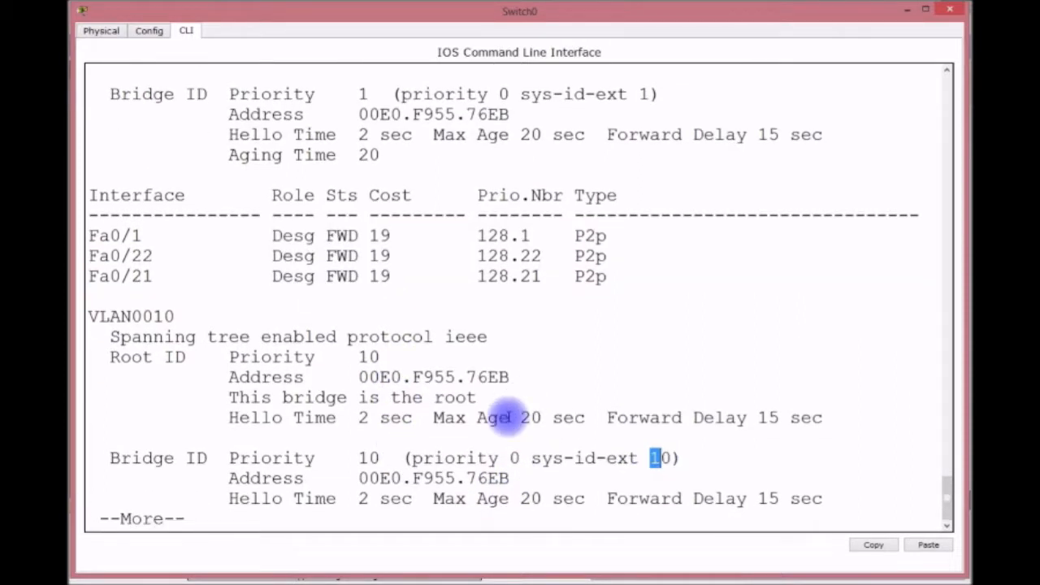
{"action": "key", "text": "space"}
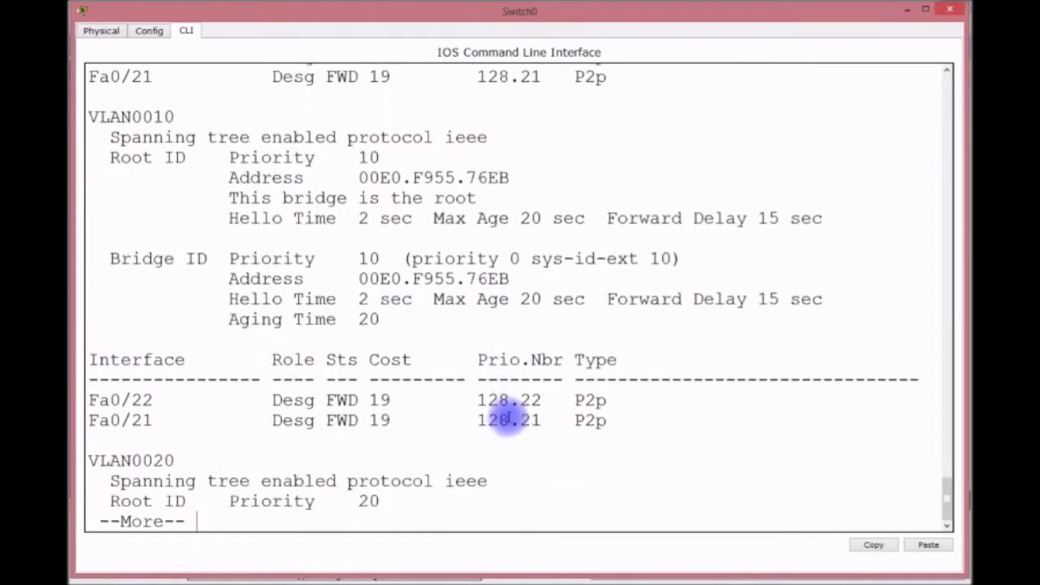
{"action": "key", "text": "Return"}
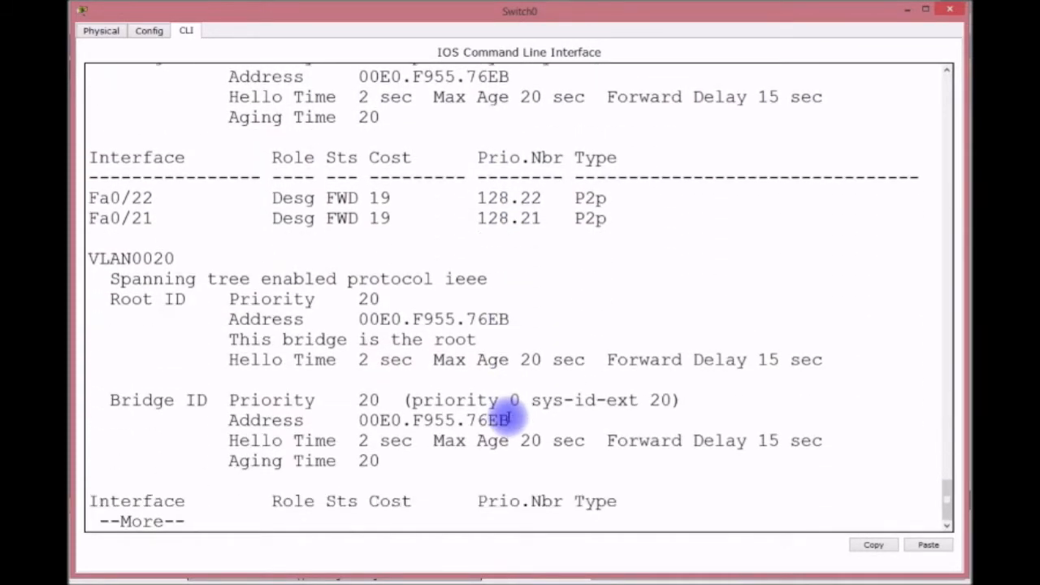
{"action": "left_click_drag", "start_coordinate": [528, 403], "coordinate": [515, 402]}
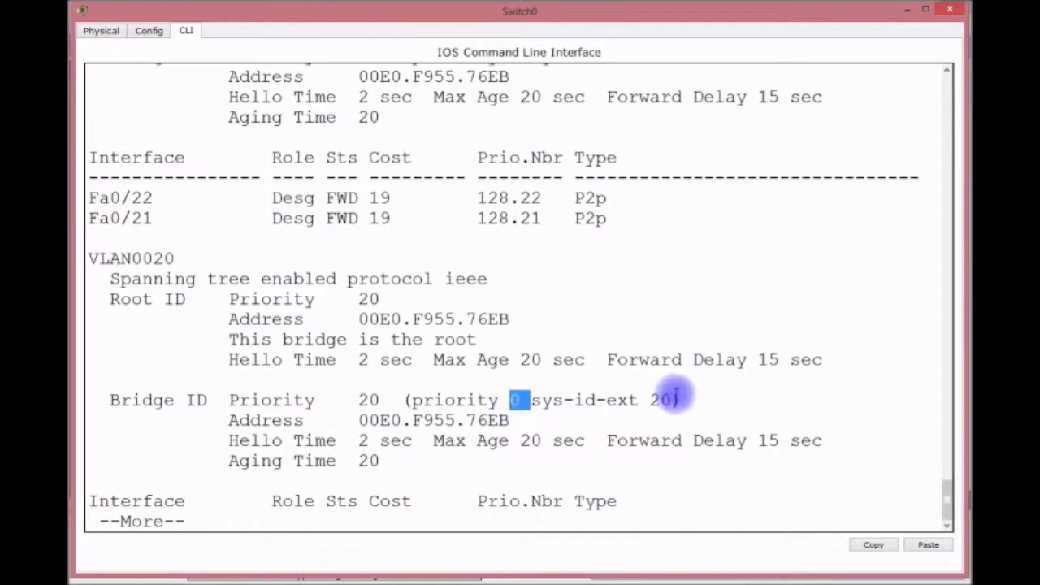
{"action": "left_click_drag", "start_coordinate": [649, 399], "coordinate": [671, 399]}
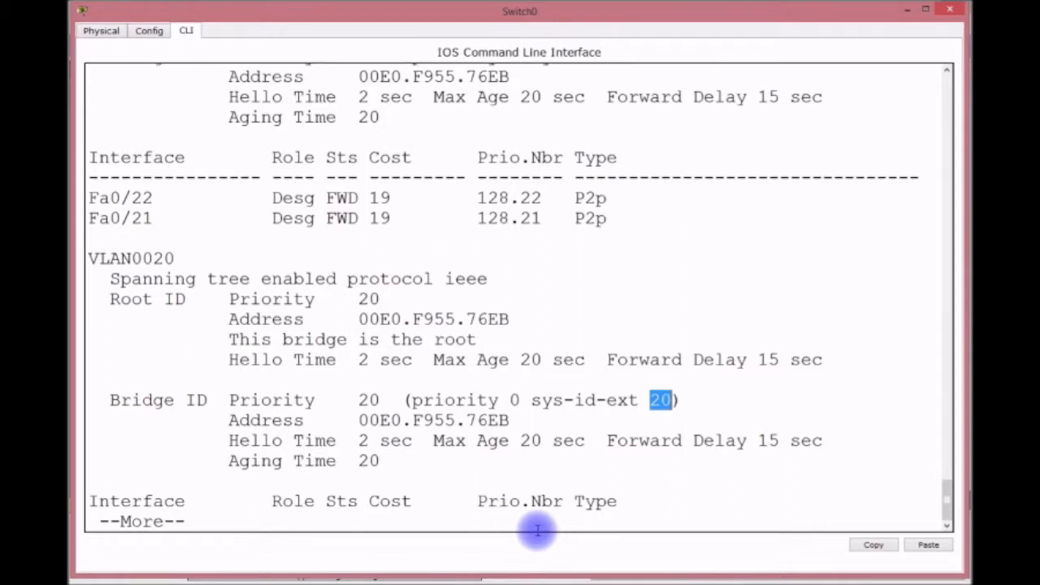
{"action": "key", "text": "space"}
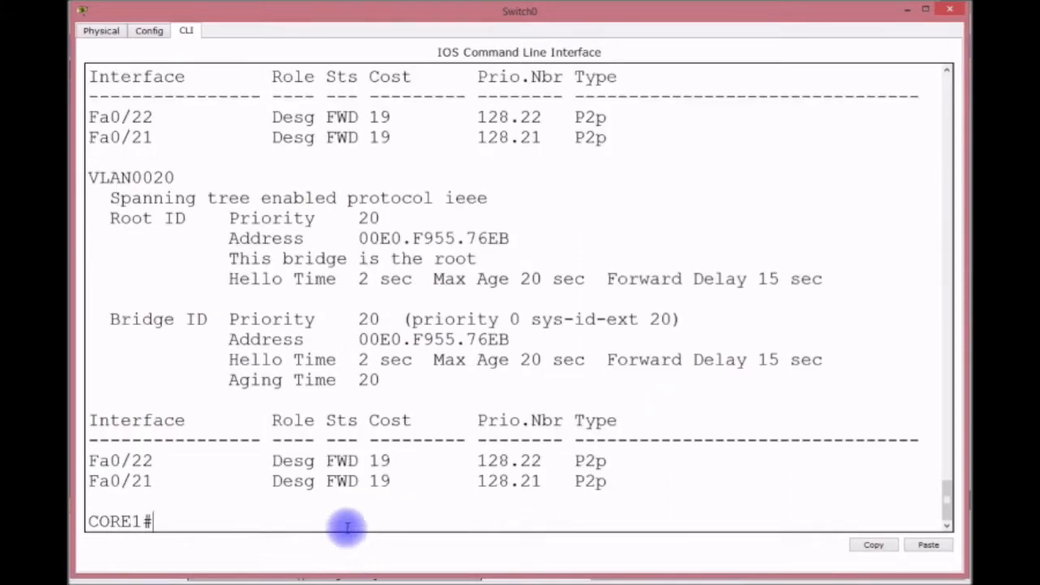
Check CORE1's trunks with SH INT TRUNK (Fa0/21–22, VLANs 1,10,20), then return to the topology.
{"action": "type", "text": "SH INT TRUNK"}
{"action": "key", "text": "Return"}
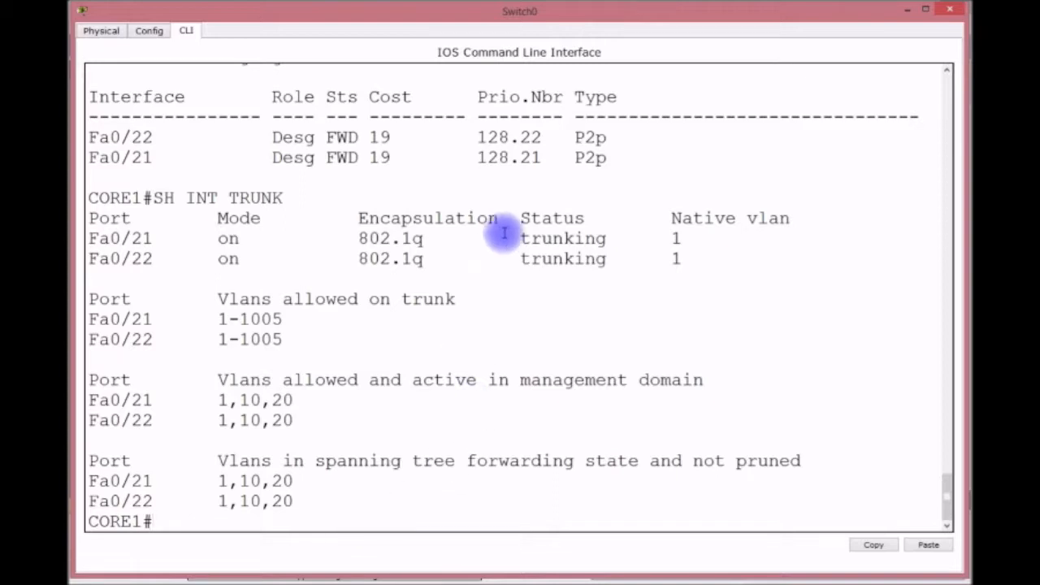
{"action": "left_click", "coordinate": [908, 12]}
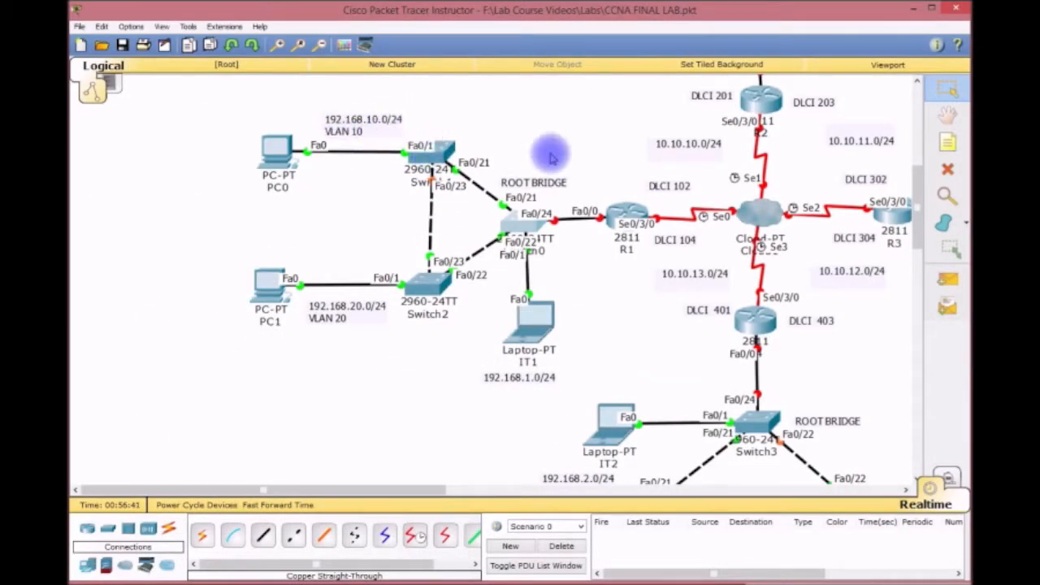
Open Switch1's CLI in an enlarged console window and bring up a prompt.
{"action": "left_click", "coordinate": [431, 156]}
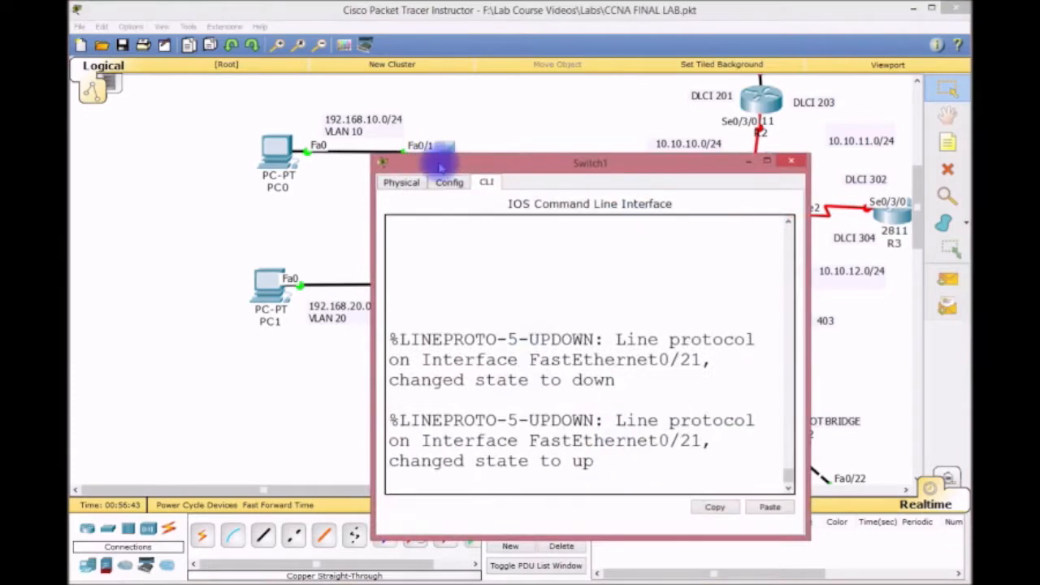
{"action": "left_click_drag", "start_coordinate": [372, 156], "coordinate": [73, 10]}
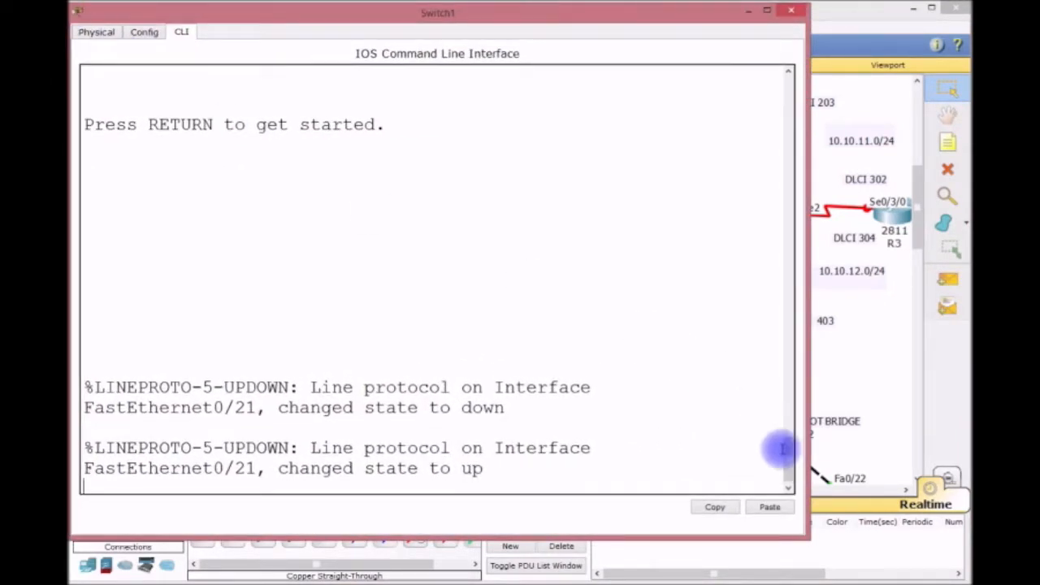
{"action": "left_click_drag", "start_coordinate": [807, 538], "coordinate": [965, 574]}
{"action": "key", "text": "Return"}
{"action": "key", "text": "Return"}
{"action": "key", "text": "Return"}
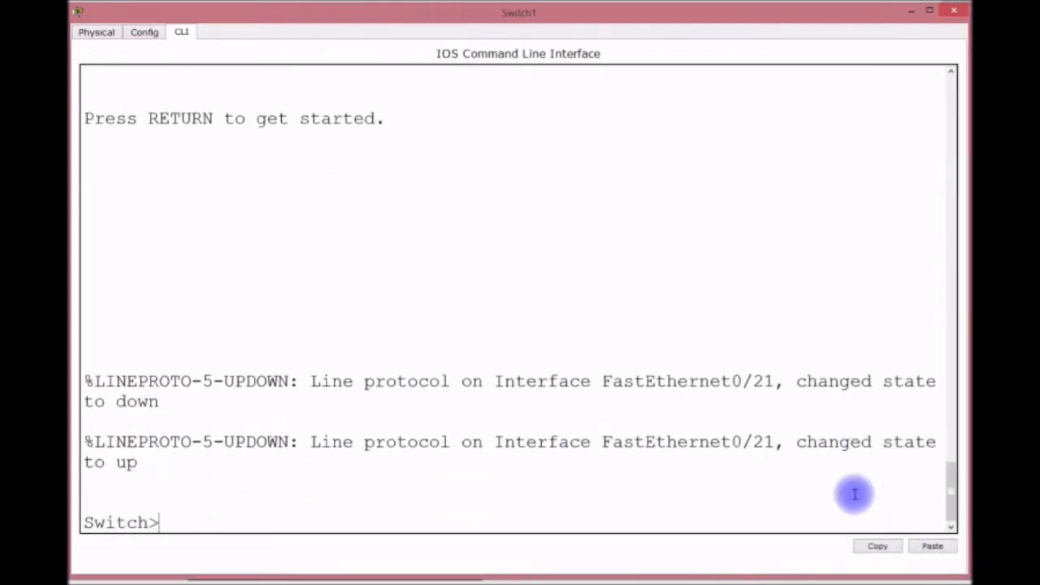
Enter global configuration mode and rename the switch to FACULTY.
{"action": "type", "text": "EN"}
{"action": "key", "text": "Return"}
{"action": "type", "text": "CONFIG T"}
{"action": "key", "text": "Return"}
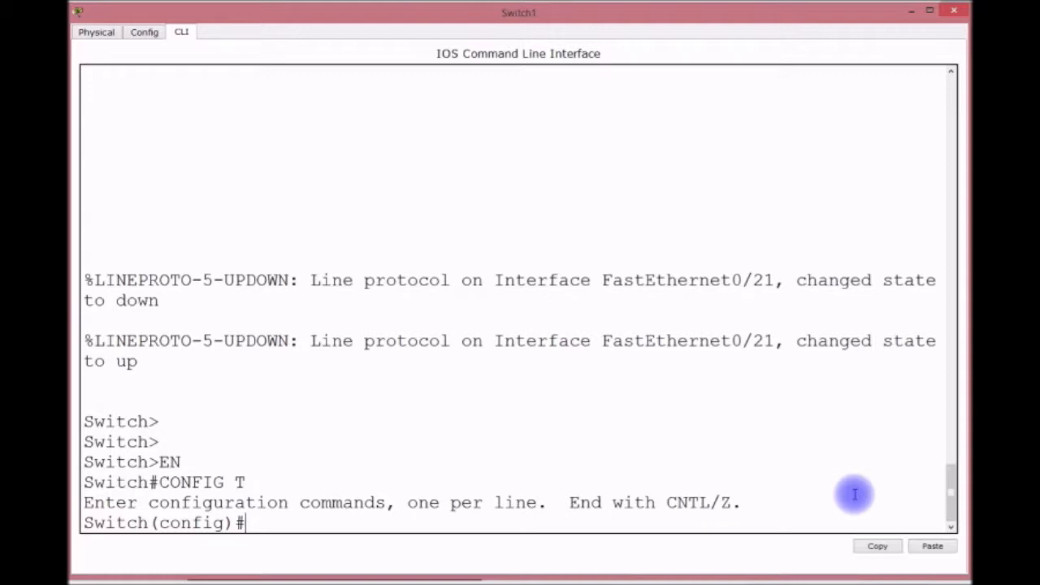
{"action": "type", "text": "HOSTNAME FACULTY"}
{"action": "key", "text": "Return"}
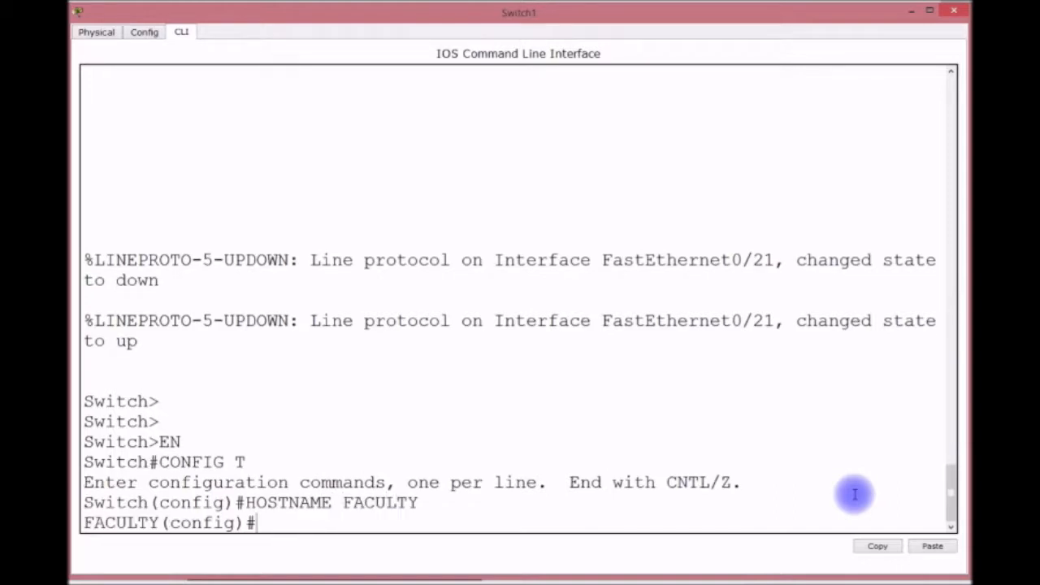
Set the switch to VTP client mode and begin a do show vlan command.
{"action": "type", "text": "VTP MOD"}
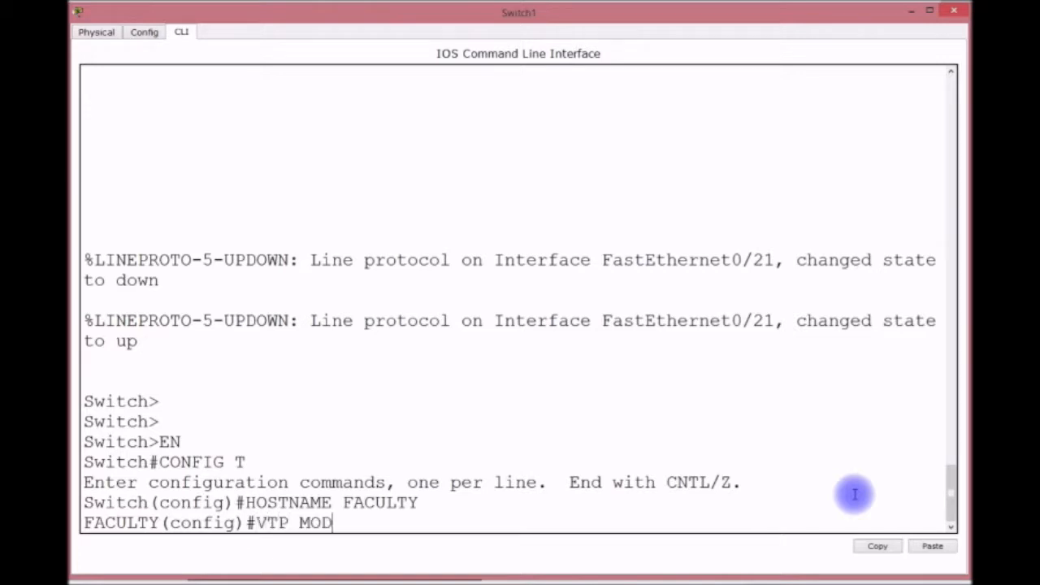
{"action": "type", "text": "E CLIENT"}
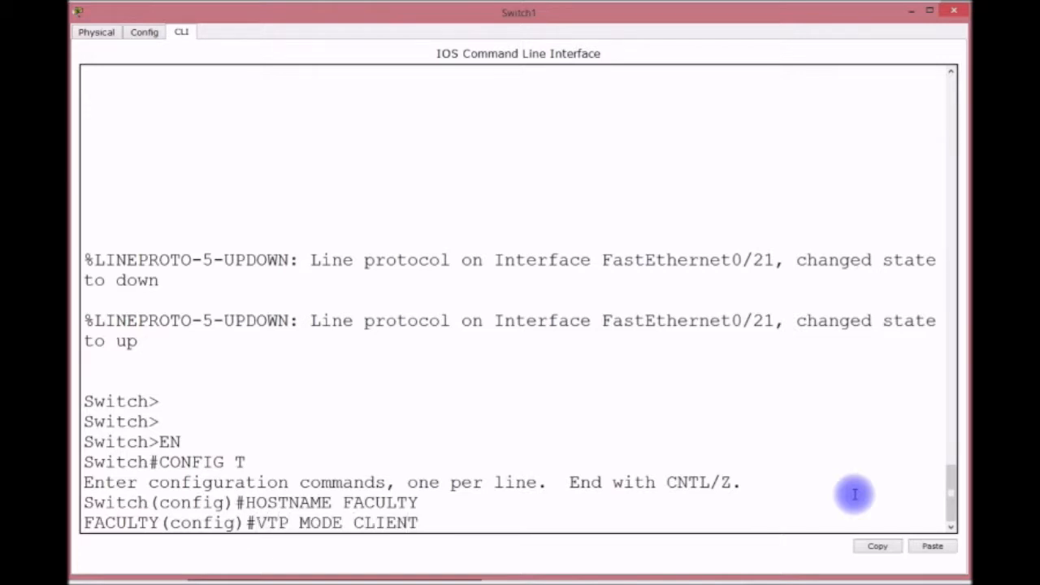
{"action": "key", "text": "Return"}
{"action": "type", "text": "DO SH V"}
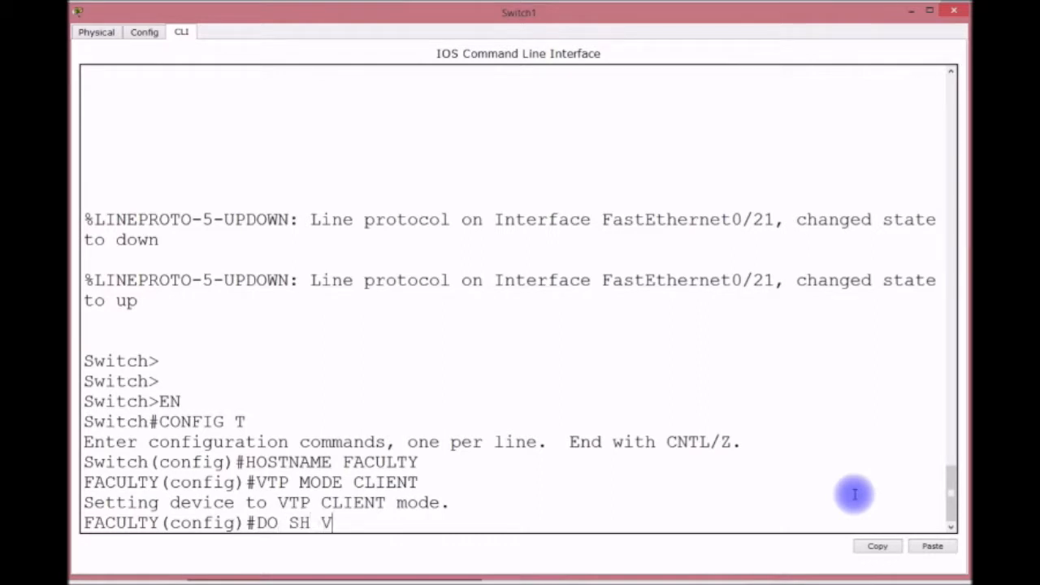
{"action": "key", "text": "BackSpace"}
Show the VLAN list, confirming VLAN 10 FACULTY and VLAN 20 STUDENTS.
{"action": "type", "text": "VLAN"}
{"action": "key", "text": "Return"}
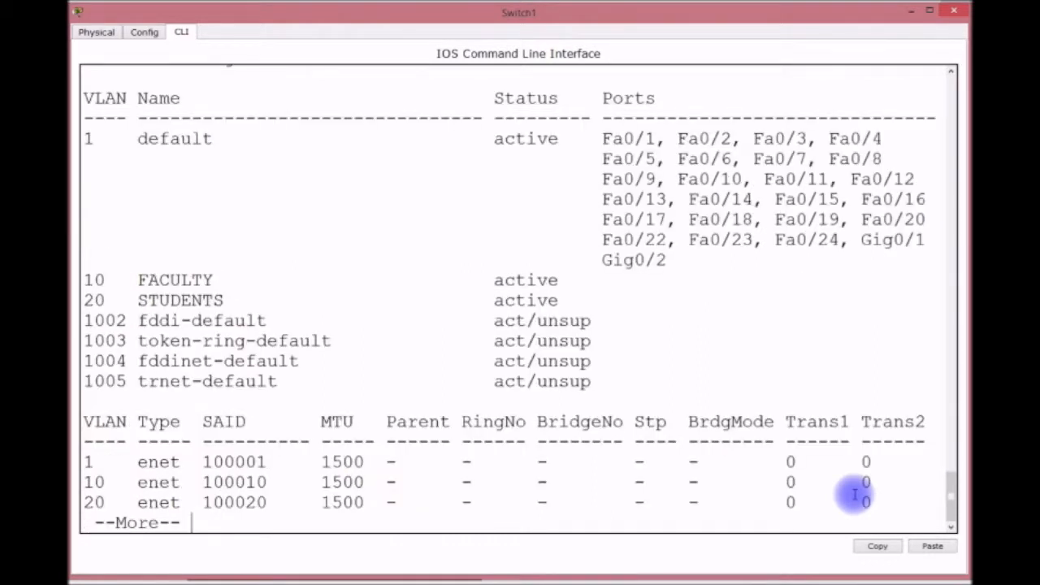
{"action": "key", "text": "space"}
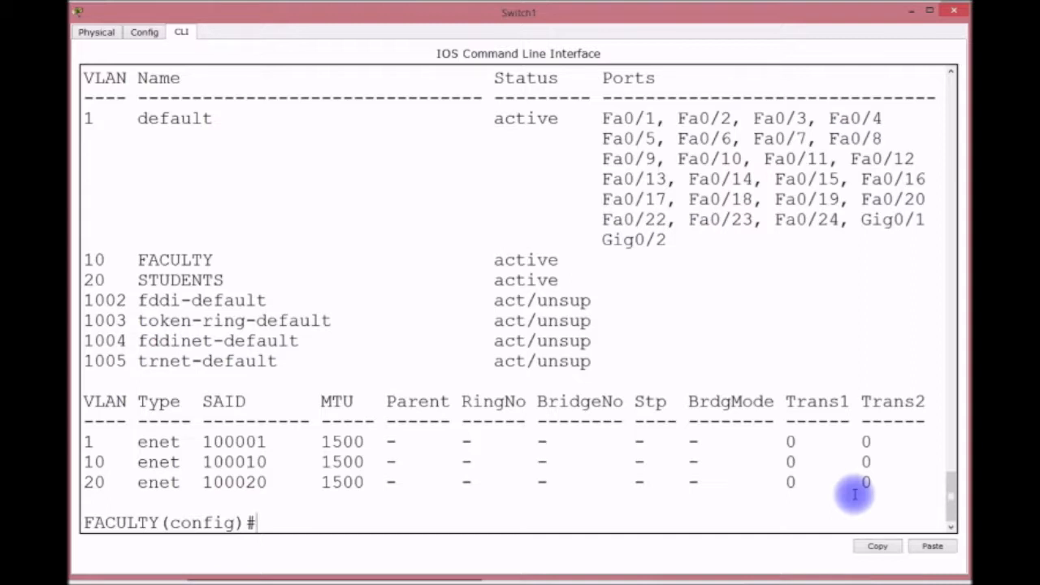
Type the interface range command for ports F0/1-15.
{"action": "type", "text": "INT RANGE F0/1"}
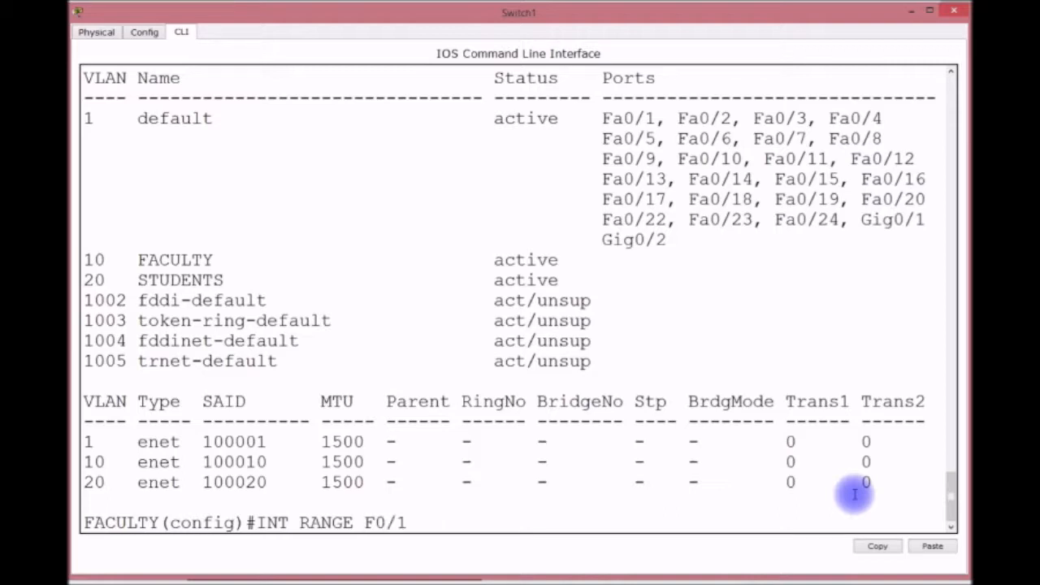
{"action": "type", "text": "-15"}
After viewing the topology, enter interface-range mode for F0/1–15 and type switchport mode access.
{"action": "left_click_drag", "start_coordinate": [406, 19], "coordinate": [391, 302]}
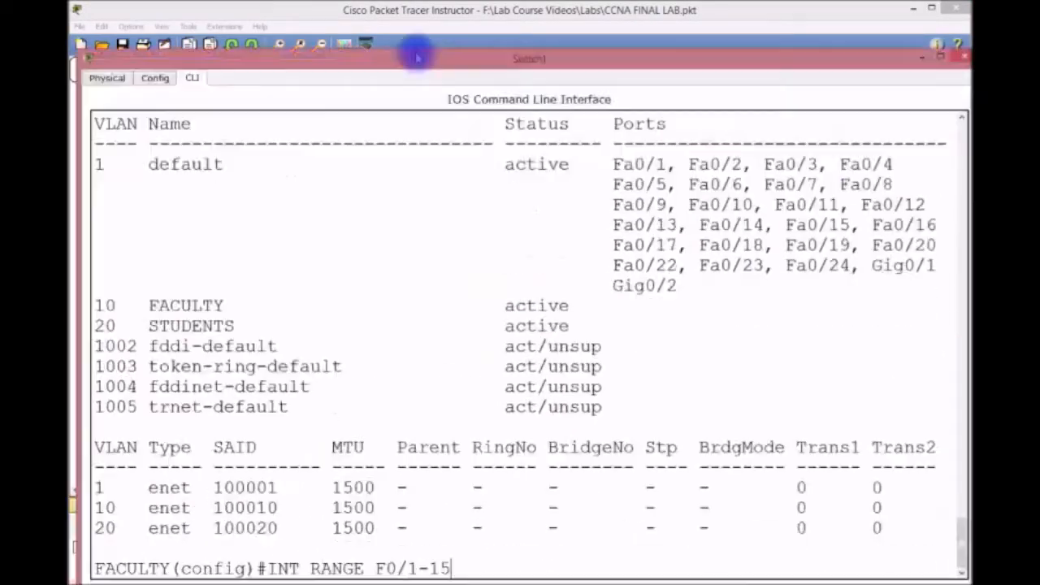
{"action": "left_click_drag", "start_coordinate": [412, 51], "coordinate": [382, 350]}
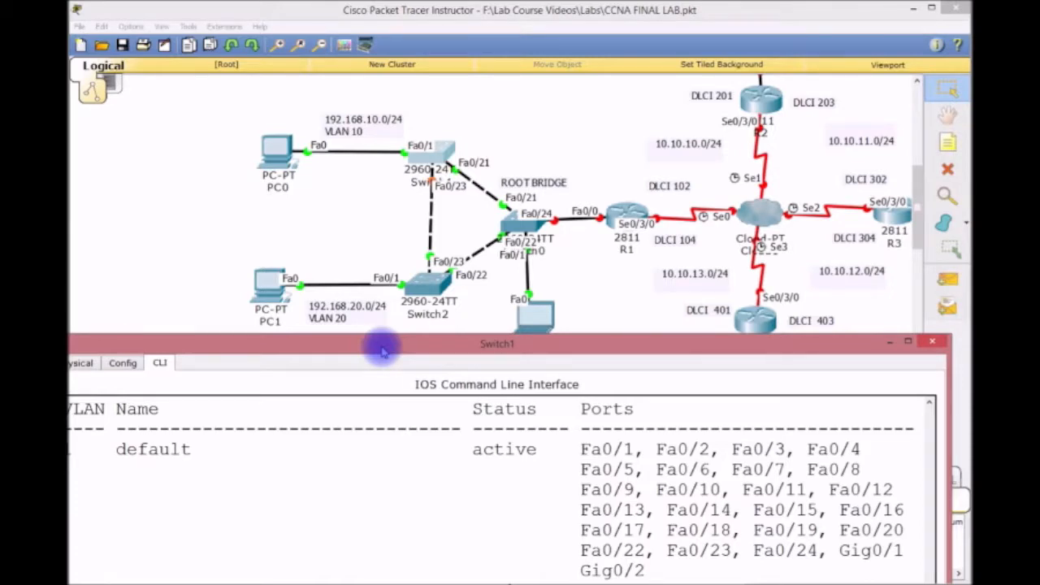
{"action": "left_click_drag", "start_coordinate": [382, 351], "coordinate": [398, 31]}
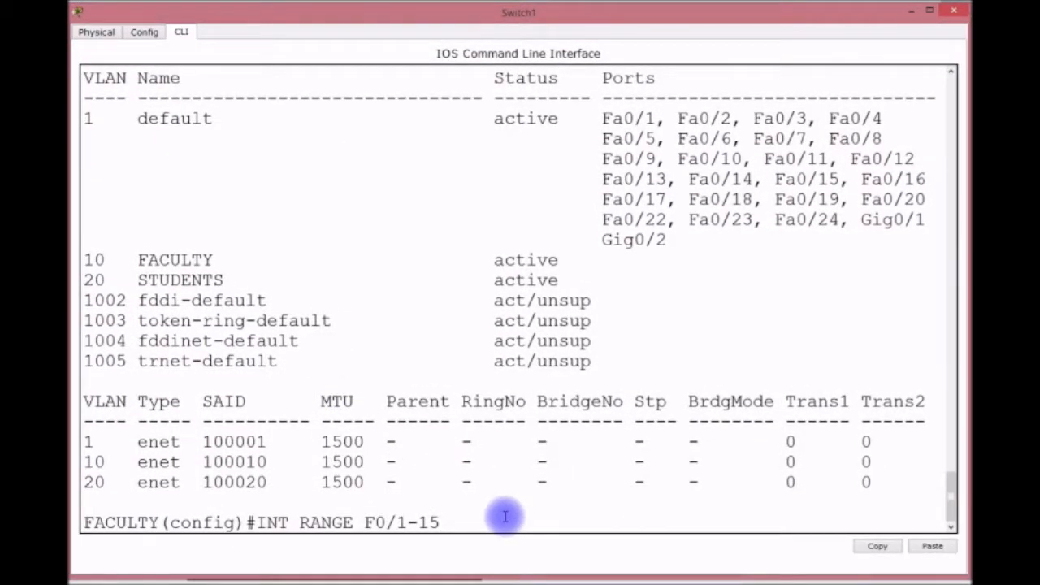
{"action": "key", "text": "Return"}
{"action": "type", "text": "SWITCHPOR"}
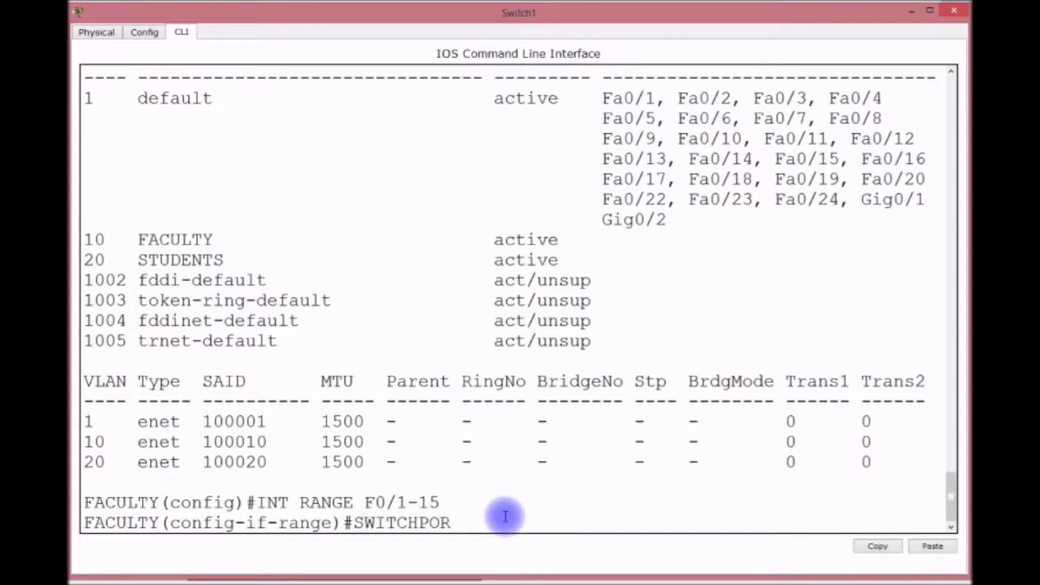
{"action": "type", "text": "T MODE ACCESS"}
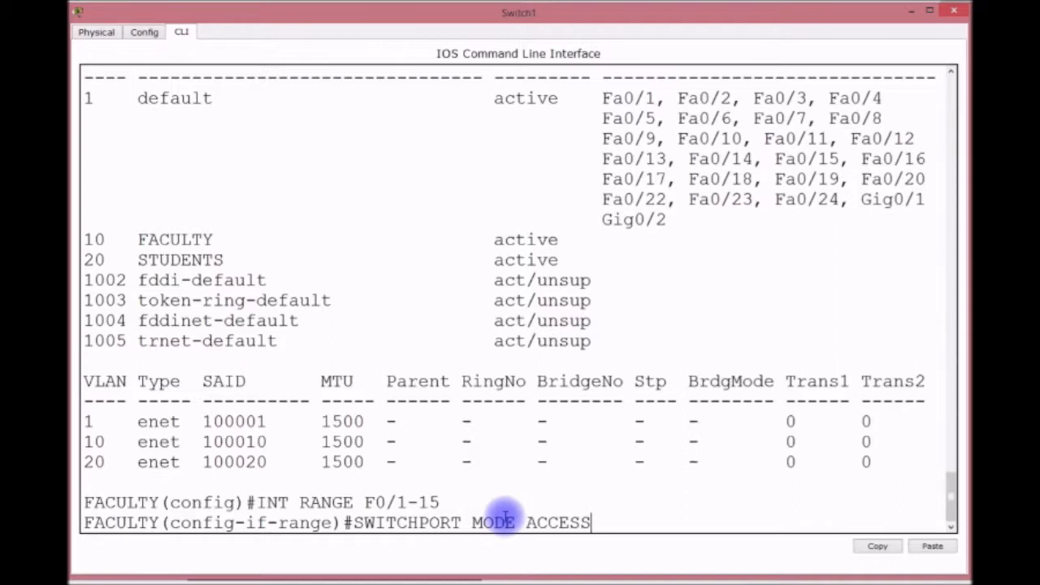
Make ports F0/1–15 access ports assigned to VLAN 10.
{"action": "key", "text": "Return"}
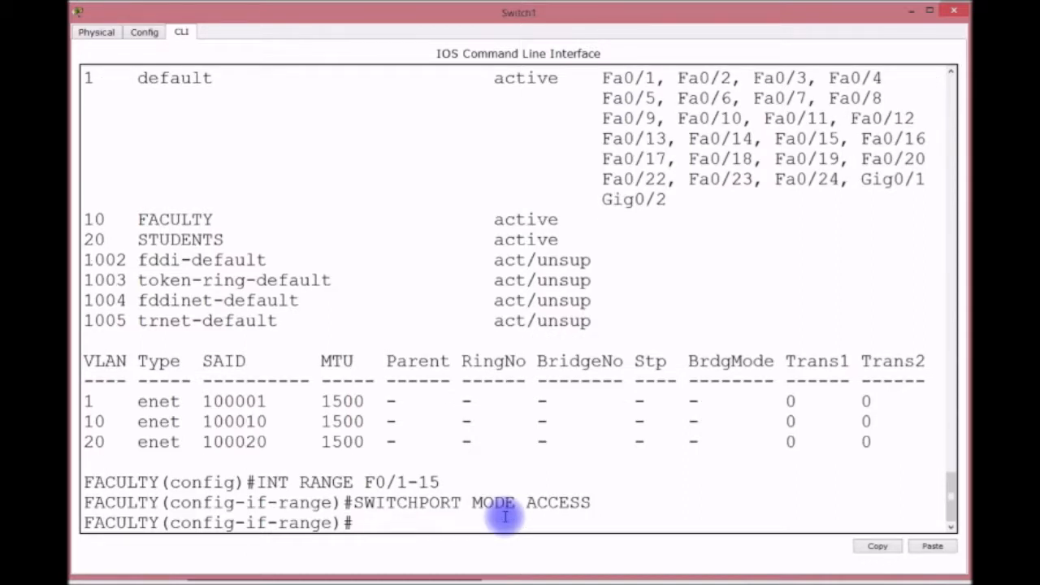
{"action": "type", "text": "SWITCHPORT ACCESS VLAN 10"}
{"action": "key", "text": "Return"}
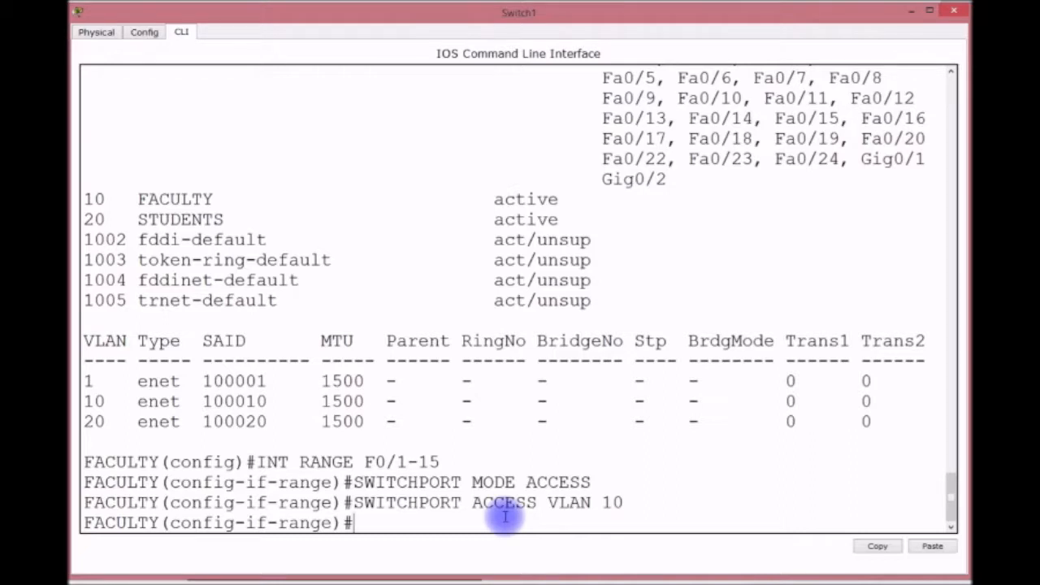
Enable switchport port-security on the ports.
{"action": "type", "text": "SWITH"}
{"action": "key", "text": "BackSpace"}
{"action": "type", "text": "C"}
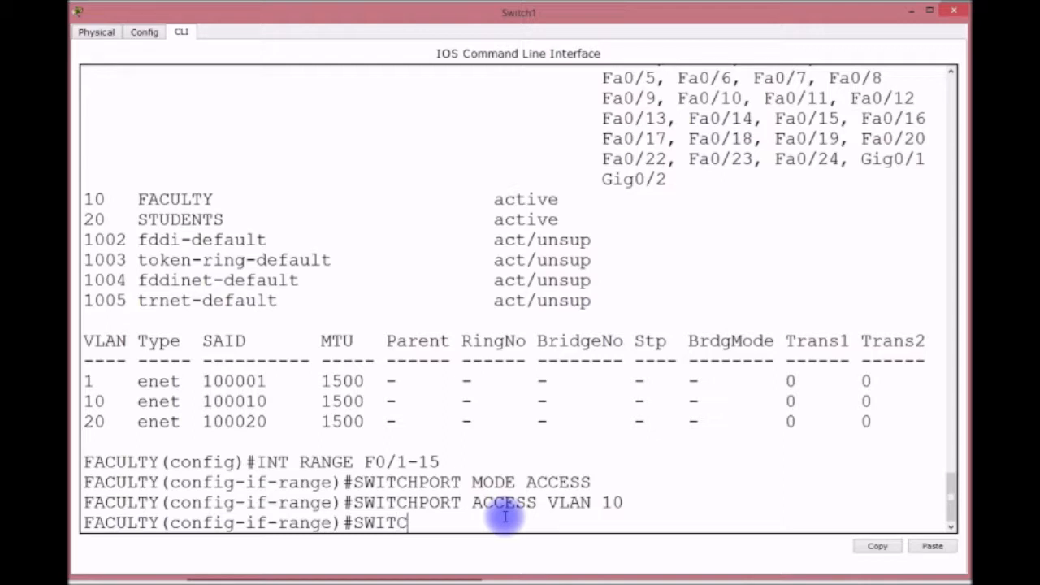
{"action": "type", "text": "HPORT PORT-"}
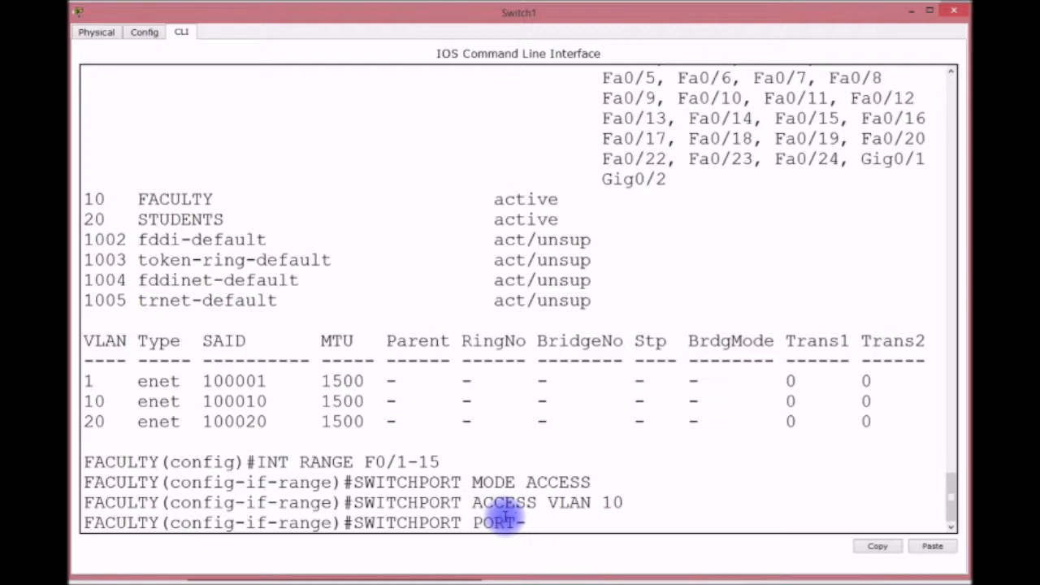
{"action": "type", "text": "SECURITY"}
{"action": "key", "text": "BackSpace"}
{"action": "key", "text": "BackSpace"}
{"action": "key", "text": "BackSpace"}
{"action": "type", "text": "ITY"}
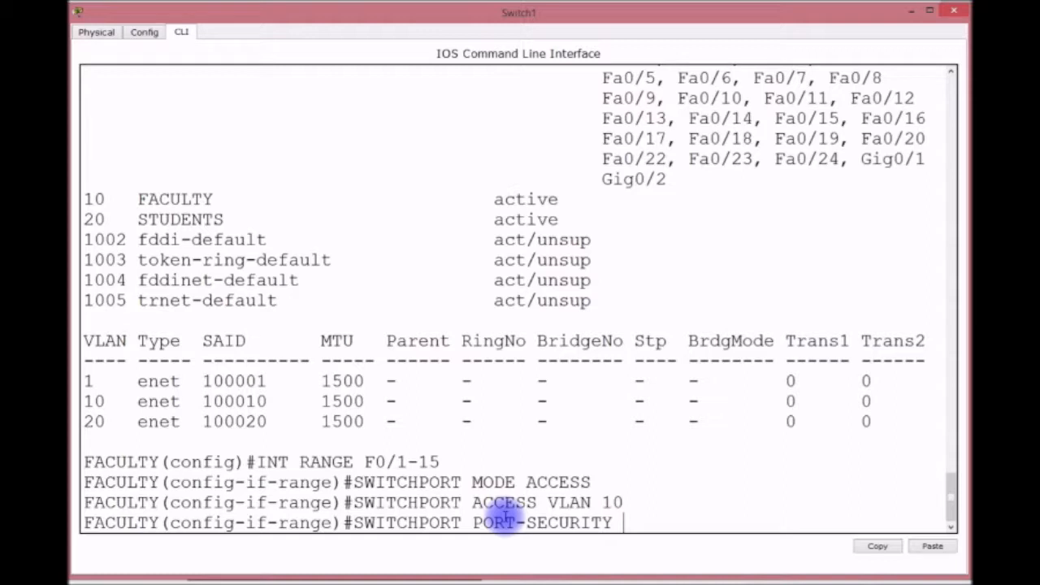
{"action": "key", "text": "Return"}
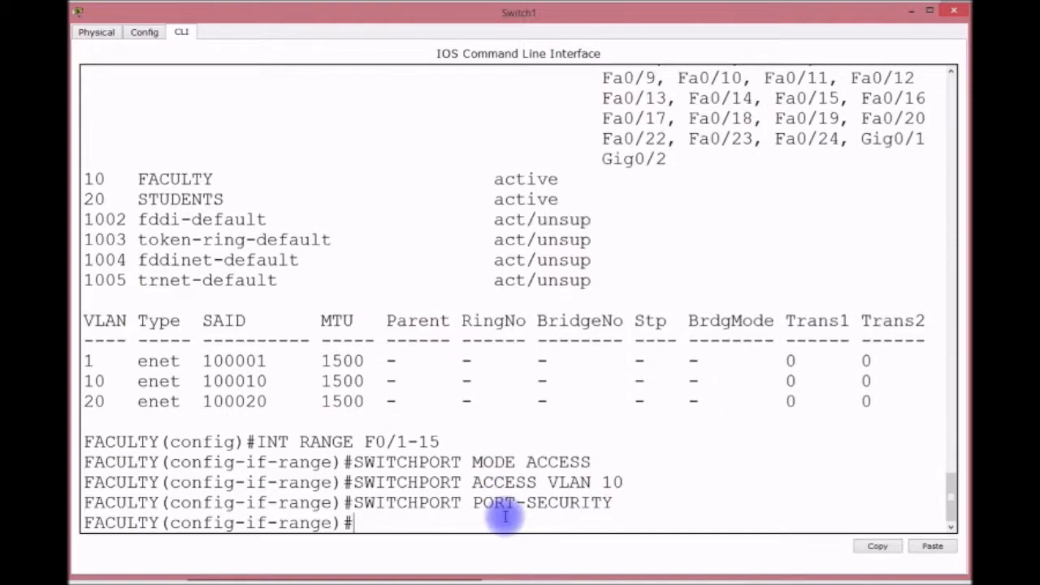
Enable sticky MAC address learning for port security.
{"action": "key", "text": "Up"}
{"action": "type", "text": "MAC STICK"}
{"action": "key", "text": "BackSpace"}
{"action": "type", "text": "CKY"}
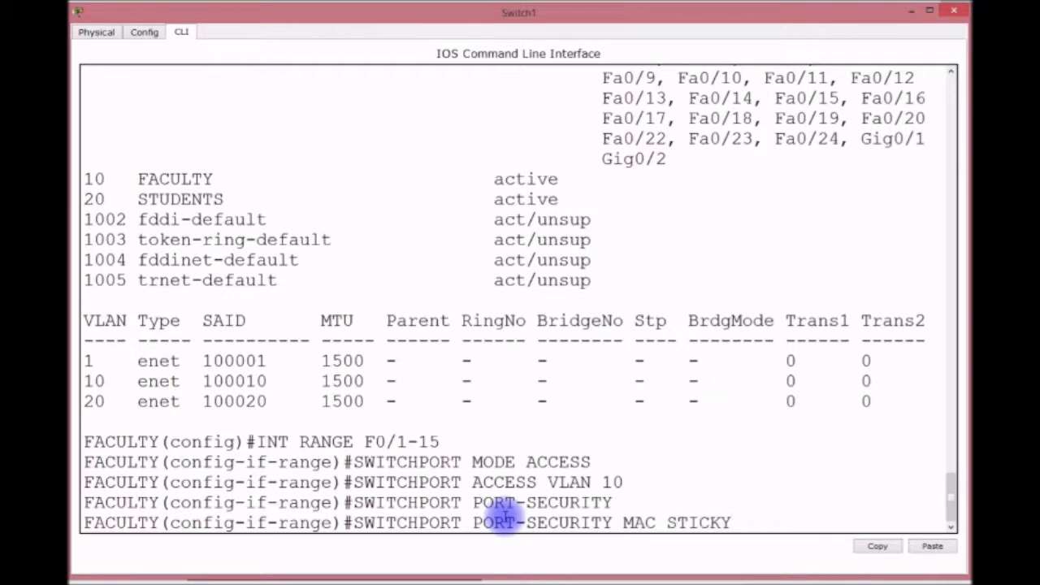
{"action": "key", "text": "Return"}
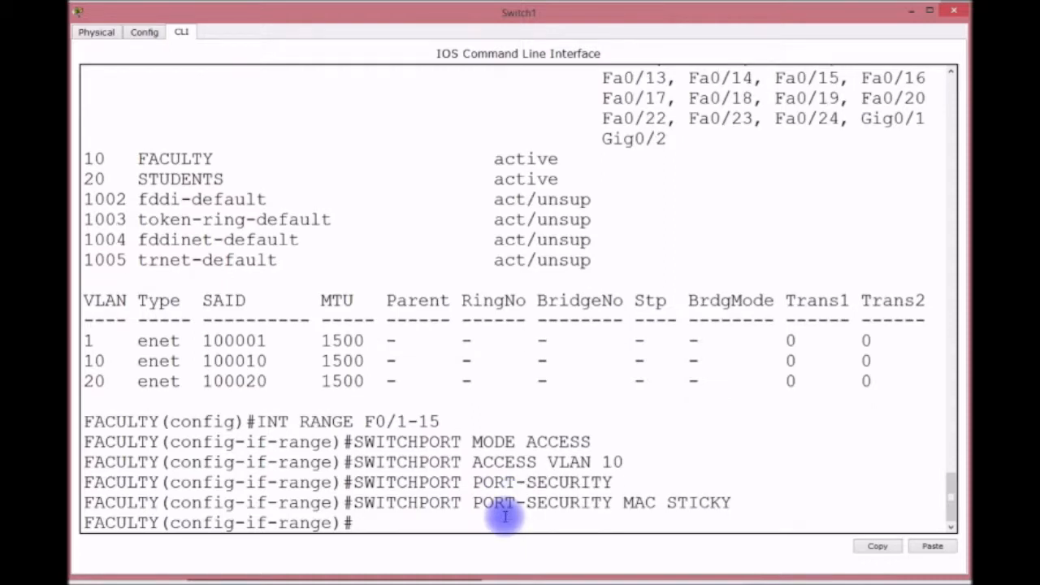
Limit port security to maximum 1 MAC address with violation mode shutdown.
{"action": "key", "text": "Up"}
{"action": "key", "text": "BackSpace"}
{"action": "key", "text": "BackSpace"}
{"action": "key", "text": "BackSpace"}
{"action": "key", "text": "BackSpace"}
{"action": "key", "text": "BackSpace"}
{"action": "key", "text": "BackSpace"}
{"action": "key", "text": "BackSpace"}
{"action": "key", "text": "BackSpace"}
{"action": "type", "text": "X"}
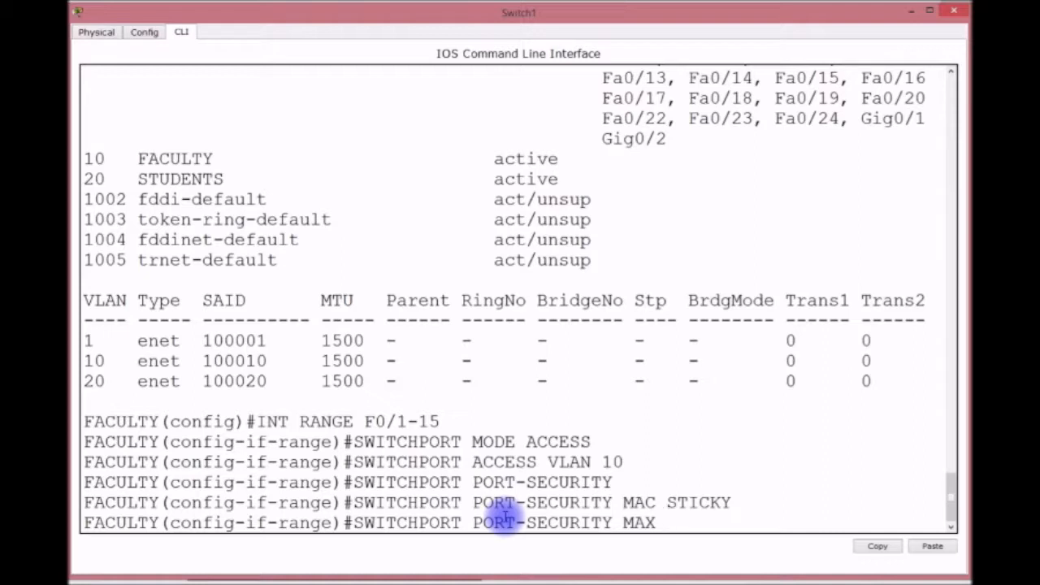
{"action": "type", "text": " 1"}
{"action": "key", "text": "Return"}
{"action": "key", "text": "Up"}
{"action": "key", "text": "BackSpace"}
{"action": "key", "text": "BackSpace"}
{"action": "key", "text": "BackSpace"}
{"action": "key", "text": "BackSpace"}
{"action": "key", "text": "BackSpace"}
{"action": "type", "text": "VIO SHUT"}
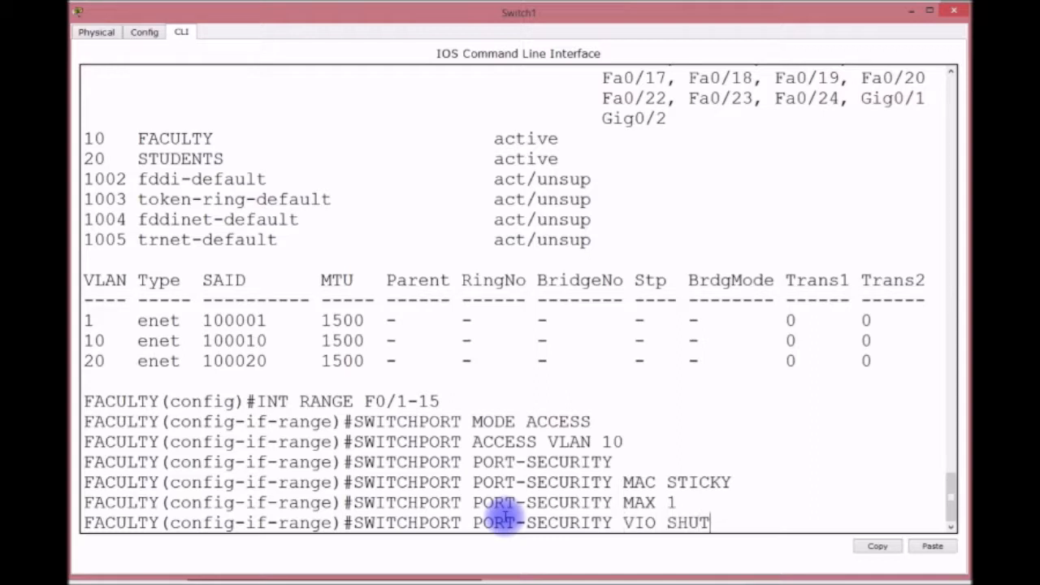
{"action": "key", "text": "Return"}
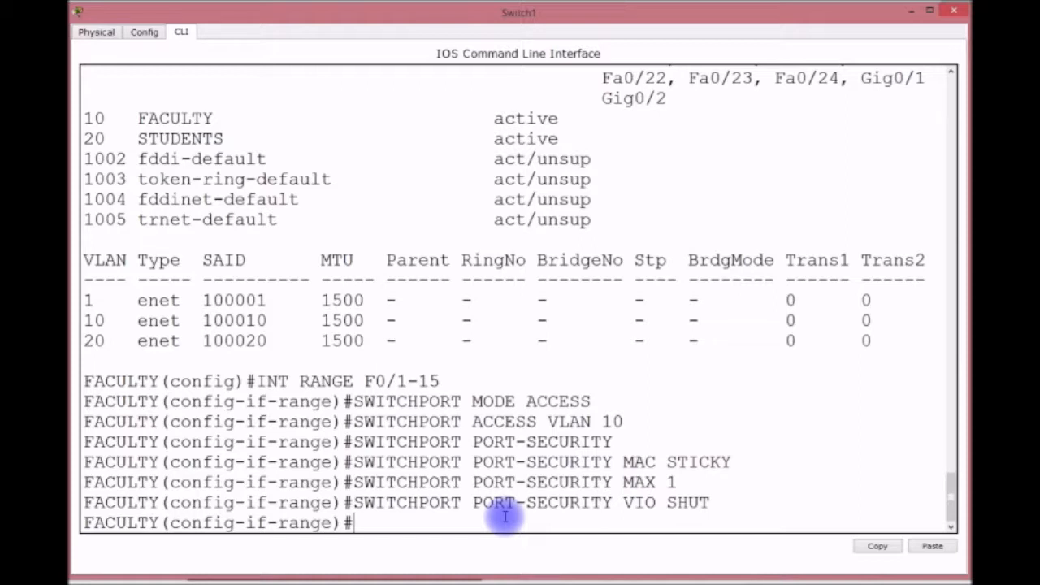
Enable spanning-tree portfast on ports F0/1–15.
{"action": "type", "text": "SPA"}
{"action": "key", "text": "Tab"}
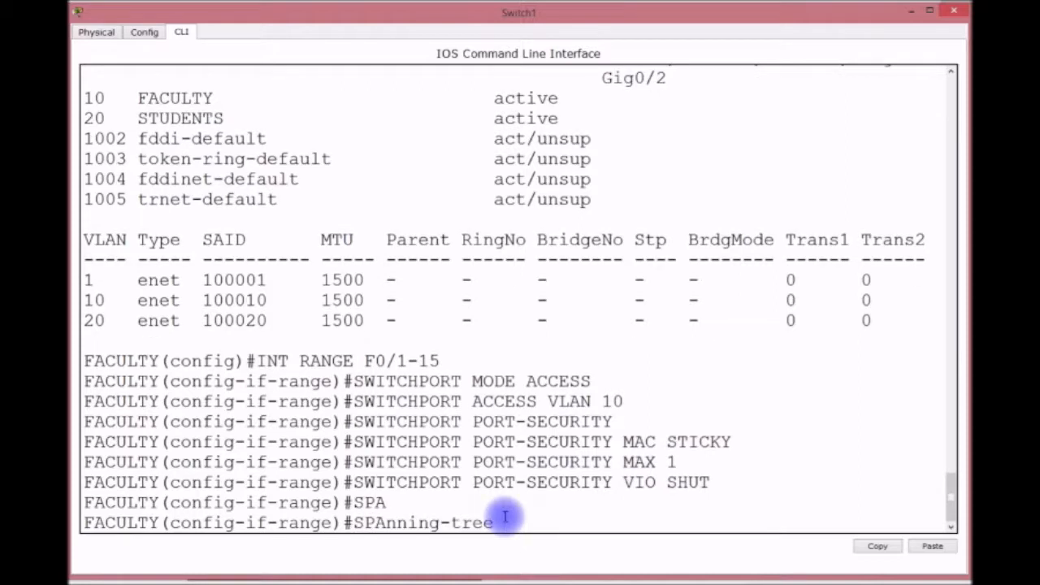
{"action": "type", "text": "POR"}
{"action": "key", "text": "Tab"}
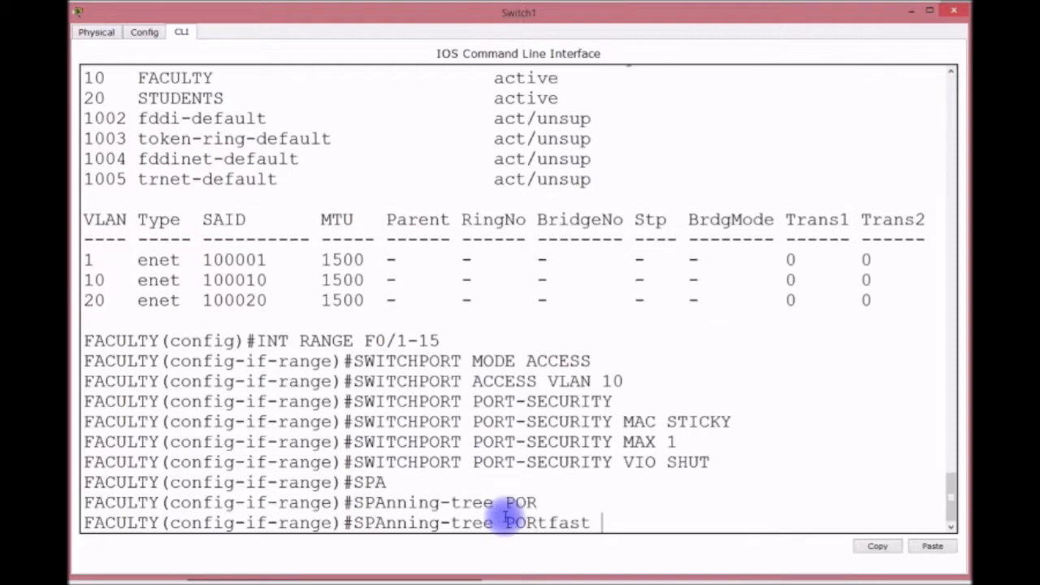
{"action": "key", "text": "Return"}
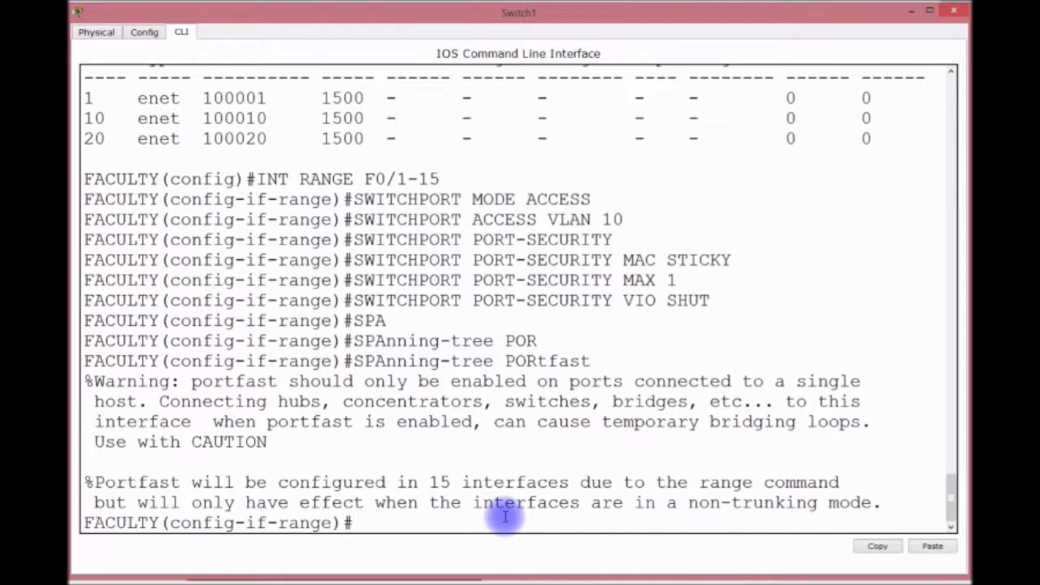
Enable spanning-tree bpduguard on the ports.
{"action": "type", "text": "SP"}
{"action": "key", "text": "Tab"}
{"action": "key", "text": "BackSpace"}
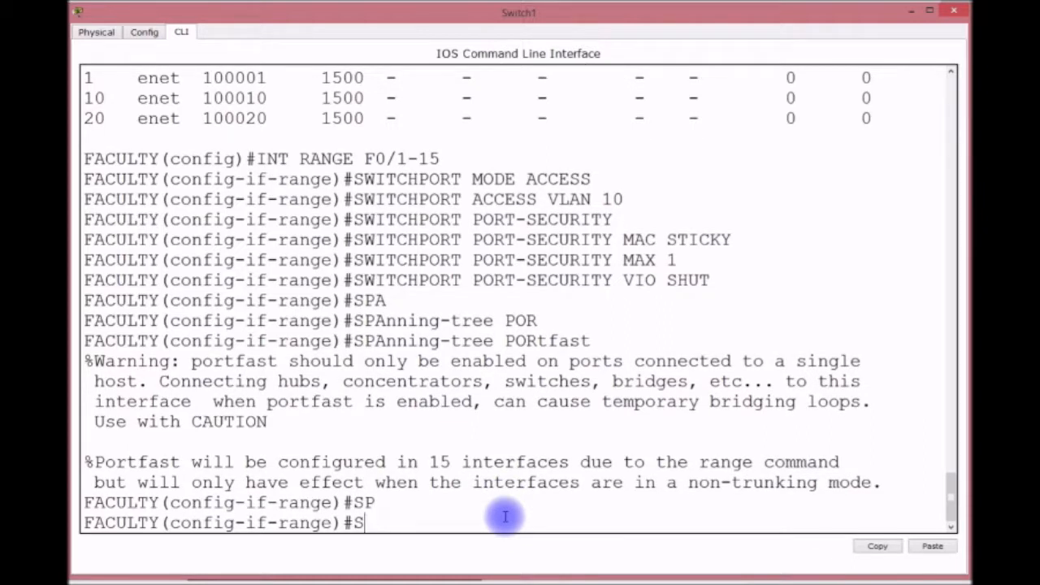
{"action": "key", "text": "BackSpace"}
{"action": "type", "text": "SPA"}
{"action": "key", "text": "Tab"}
{"action": "type", "text": "B"}
{"action": "key", "text": "Tab"}
{"action": "type", "text": "E"}
{"action": "key", "text": "Tab"}
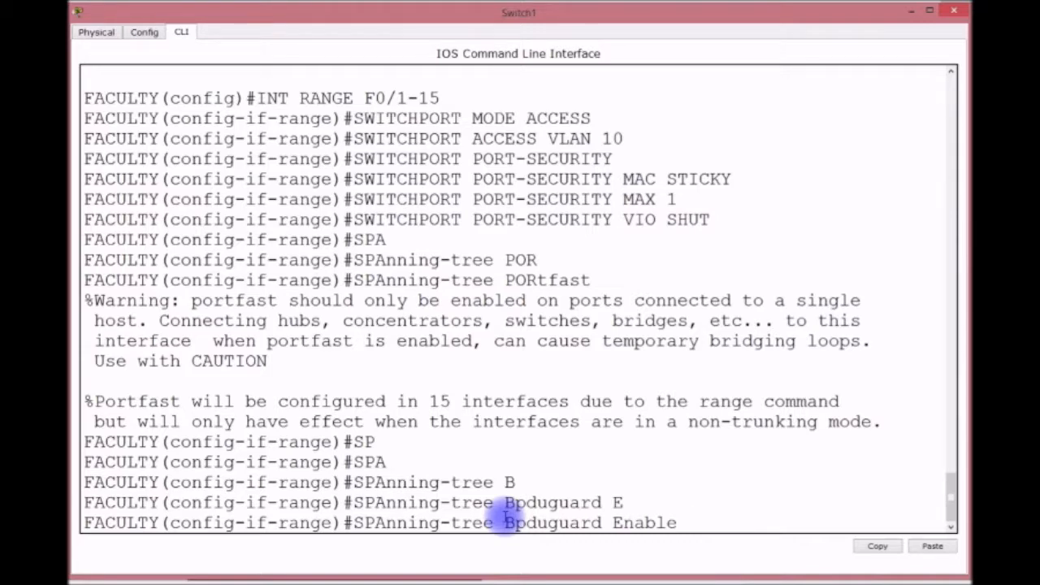
{"action": "key", "text": "Return"}
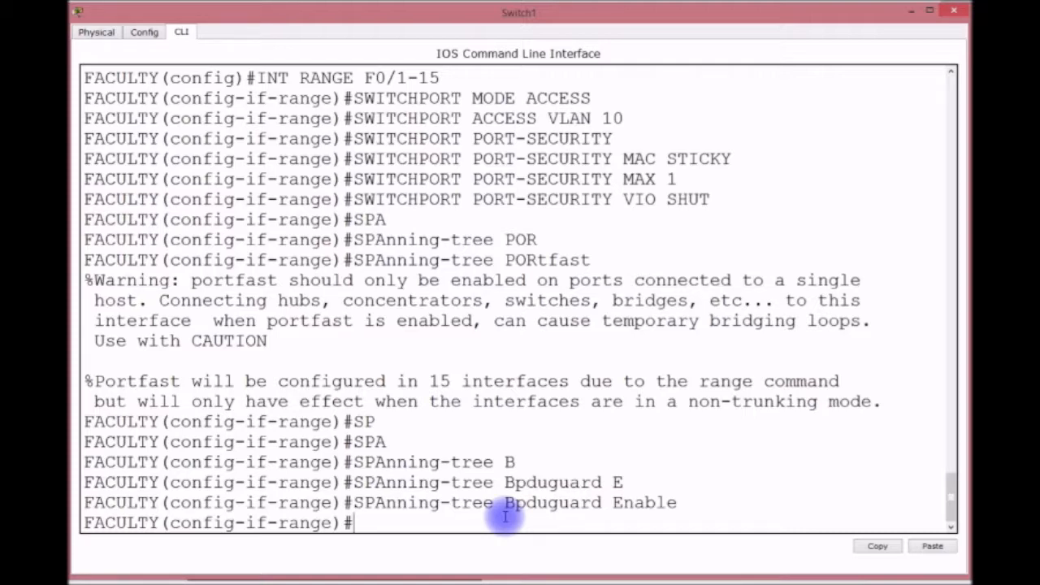
Save the FACULTY switch configuration with DO WR and leave interface-range mode.
{"action": "type", "text": "DO WR"}
{"action": "key", "text": "Return"}
{"action": "type", "text": "EXIT"}
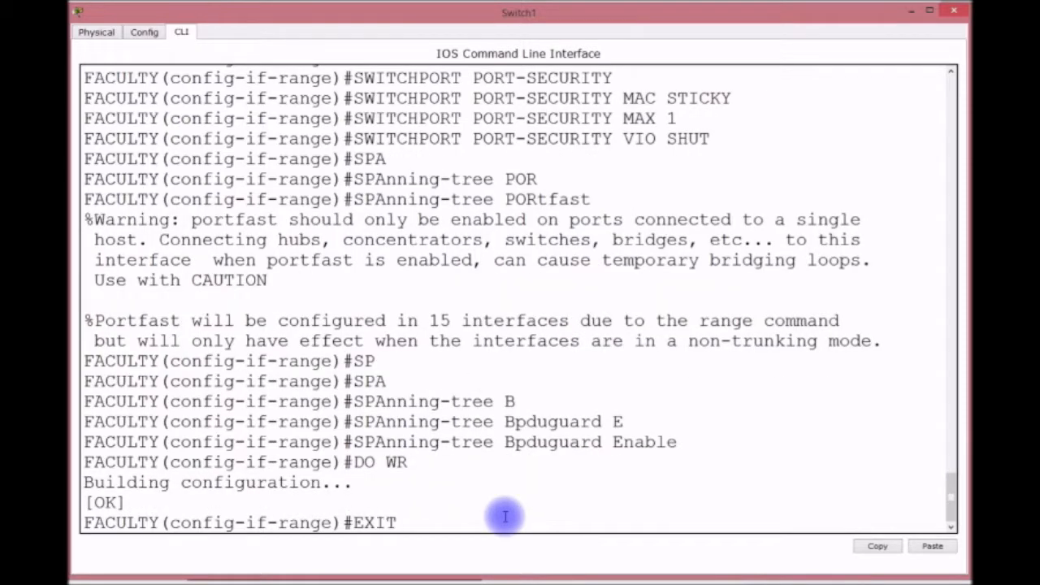
{"action": "key", "text": "Return"}
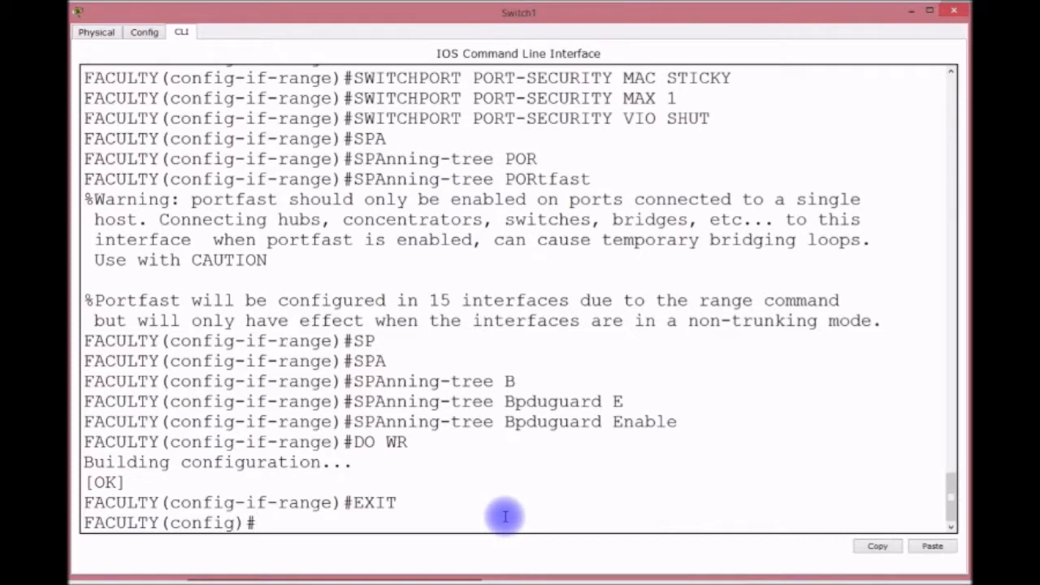
Set the switch's default gateway to 192.168.1.254.
{"action": "type", "text": "IP DEFA"}
{"action": "key", "text": "Tab"}
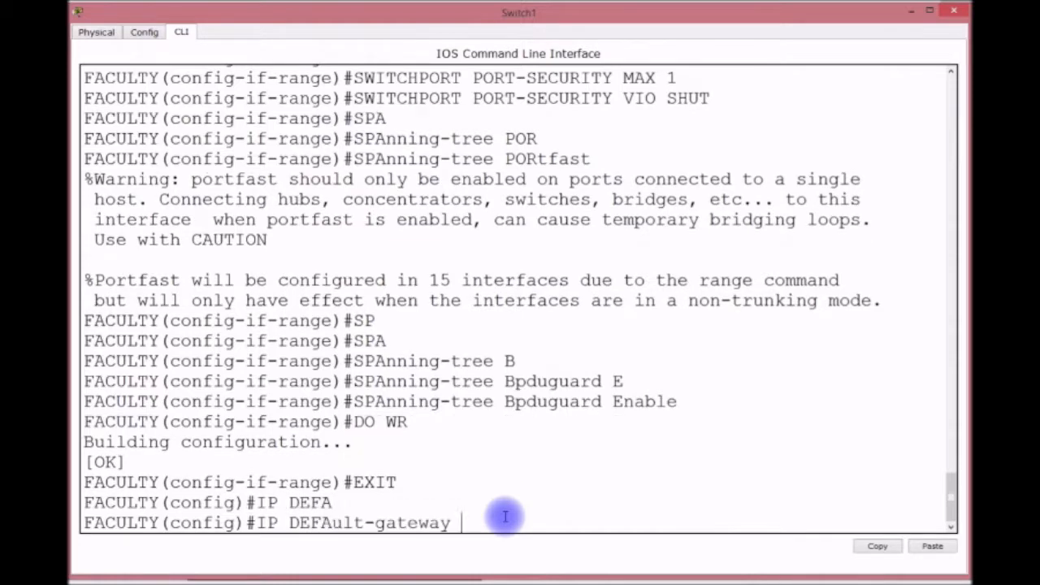
{"action": "type", "text": "192.168.1.254"}
{"action": "key", "text": "Return"}
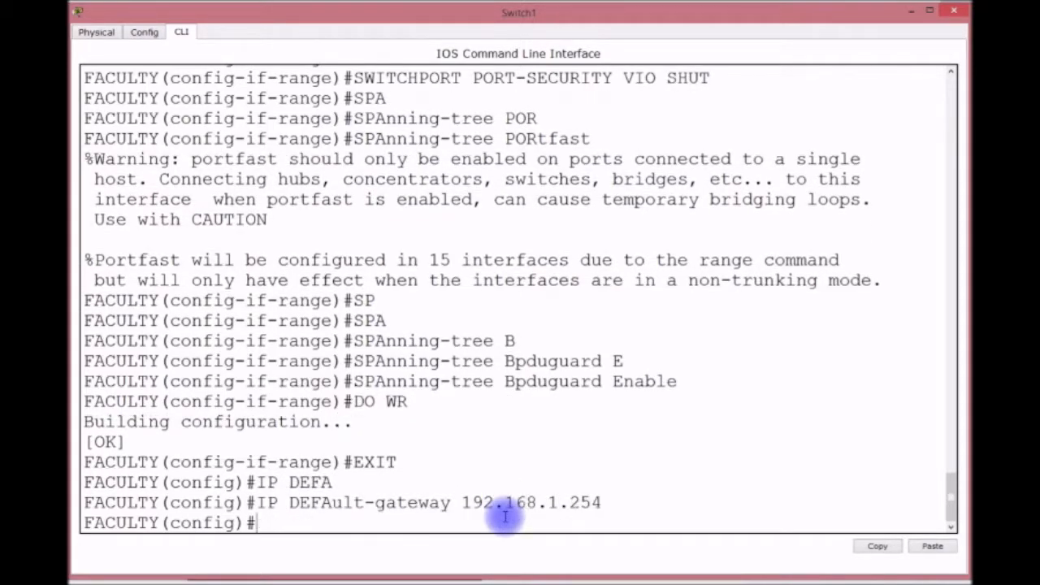
Give interface VLAN 1 the address 192.168.1.252 255.255.255.0.
{"action": "type", "text": "INT VLAN 1"}
{"action": "key", "text": "Return"}
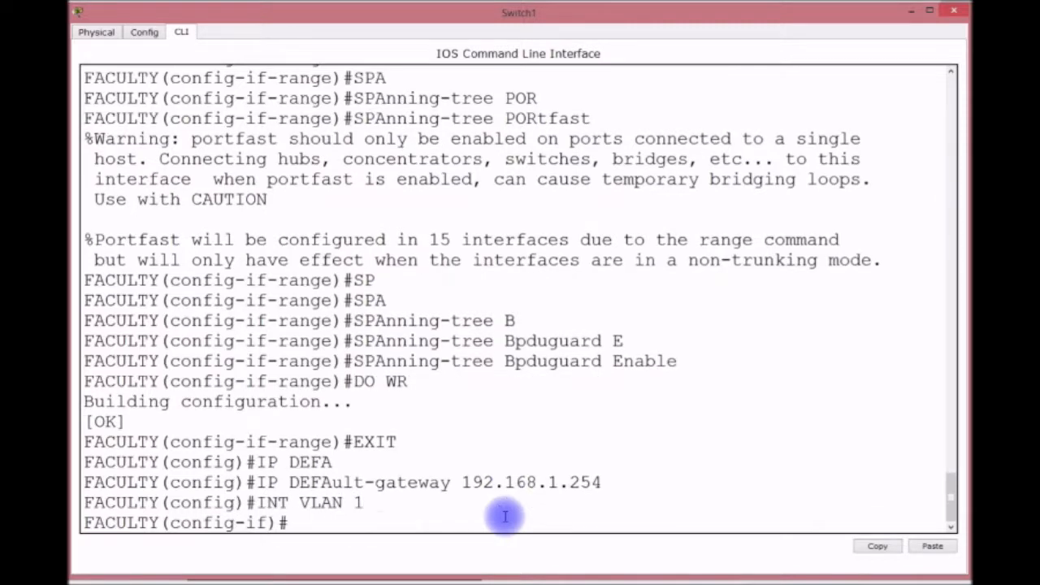
{"action": "type", "text": "IP ADDRESS 192.168.1.252 2"}
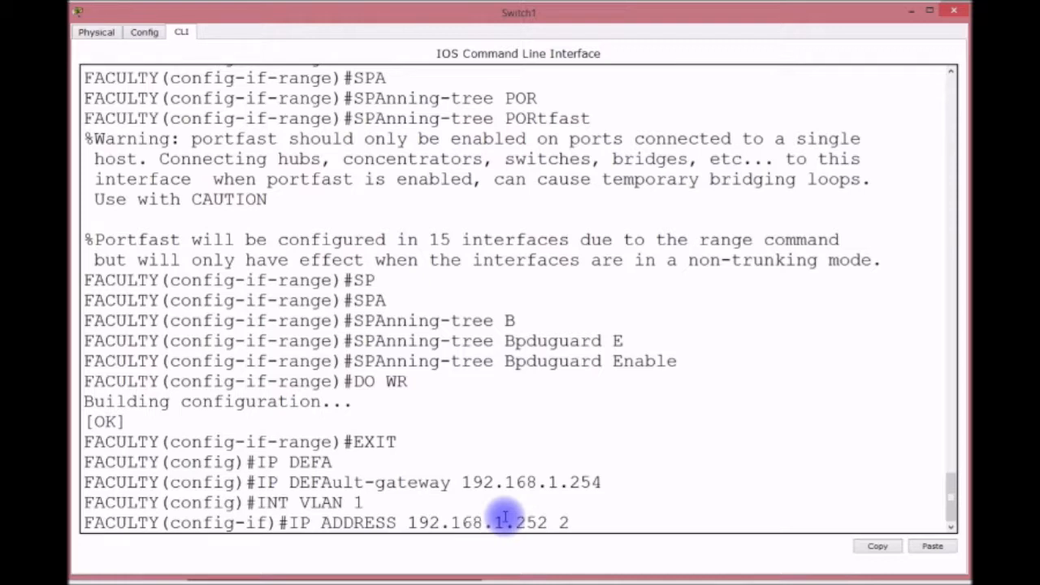
{"action": "type", "text": "55.255.255.0"}
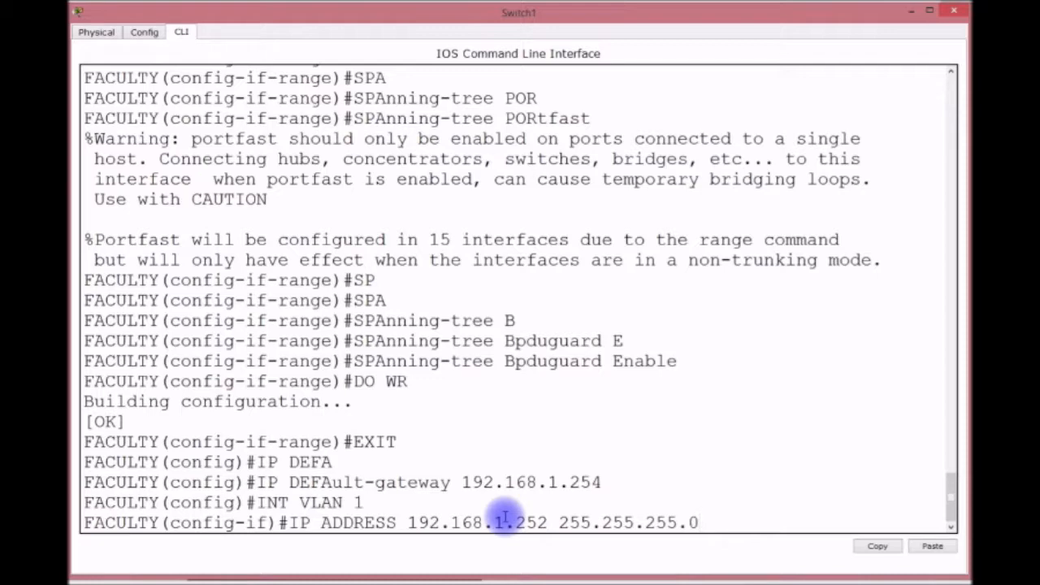
{"action": "key", "text": "Return"}
Bring VLAN 1 up with NO SHUT, save with DO WR, and return to privileged EXEC.
{"action": "type", "text": "NO SHUT"}
{"action": "key", "text": "Return"}
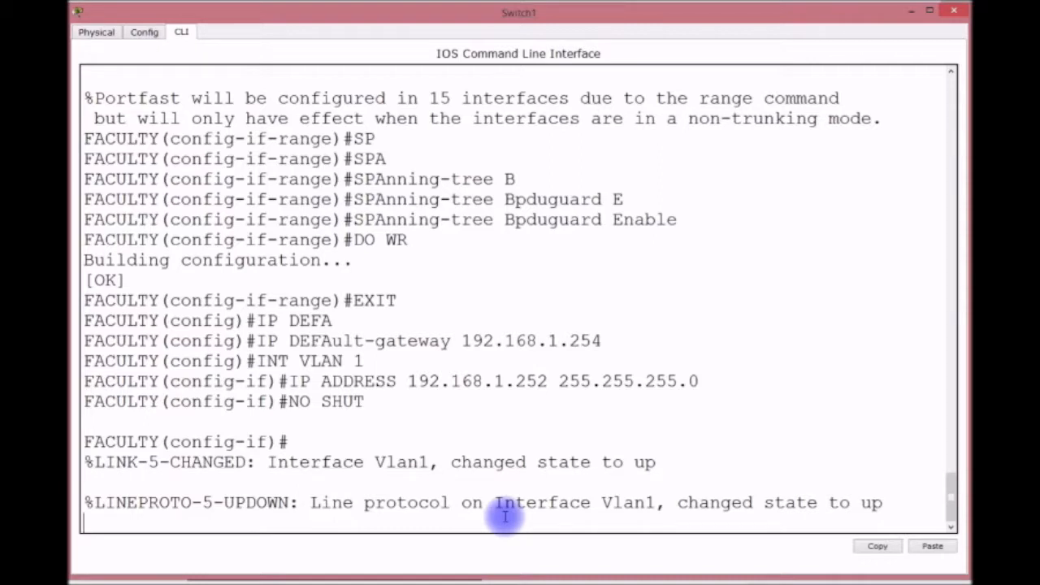
{"action": "key", "text": "Return"}
{"action": "key", "text": "Return"}
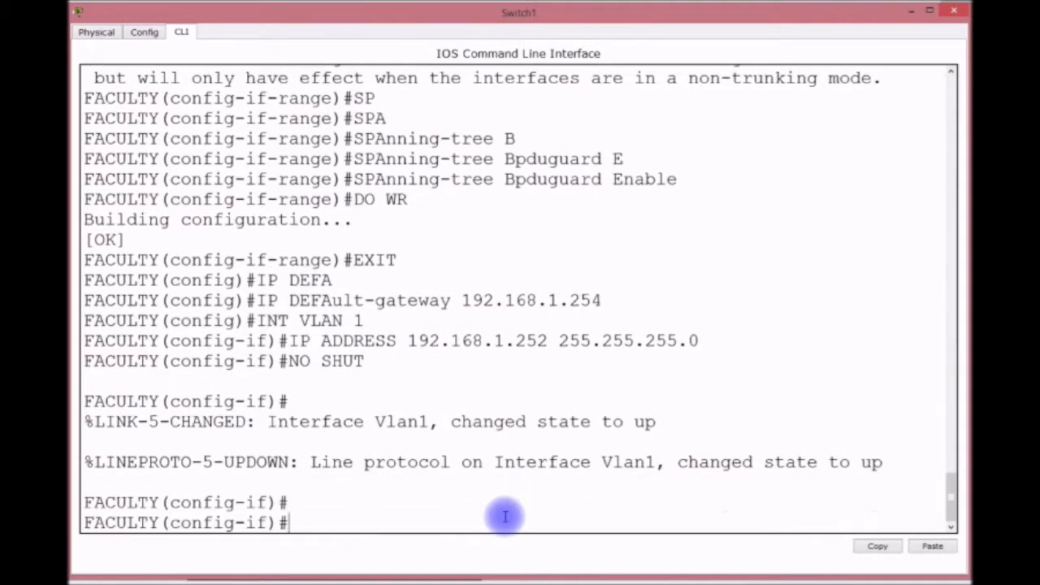
{"action": "type", "text": "DO WR"}
{"action": "key", "text": "Return"}
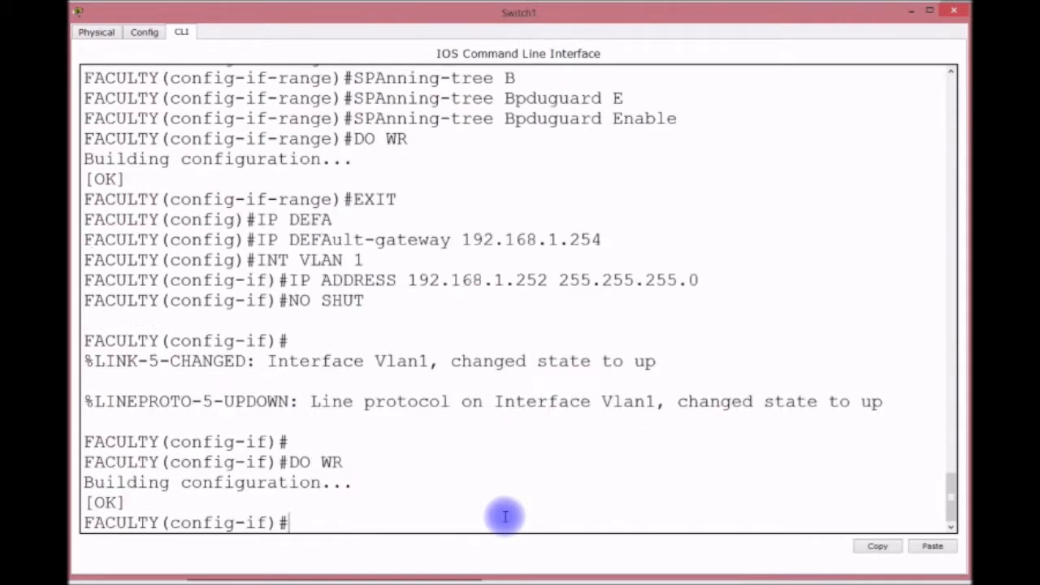
{"action": "key", "text": "ctrl+z"}
{"action": "key", "text": "Return"}
{"action": "key", "text": "Return"}
{"action": "key", "text": "Return"}
{"action": "key", "text": "Return"}
{"action": "key", "text": "Return"}
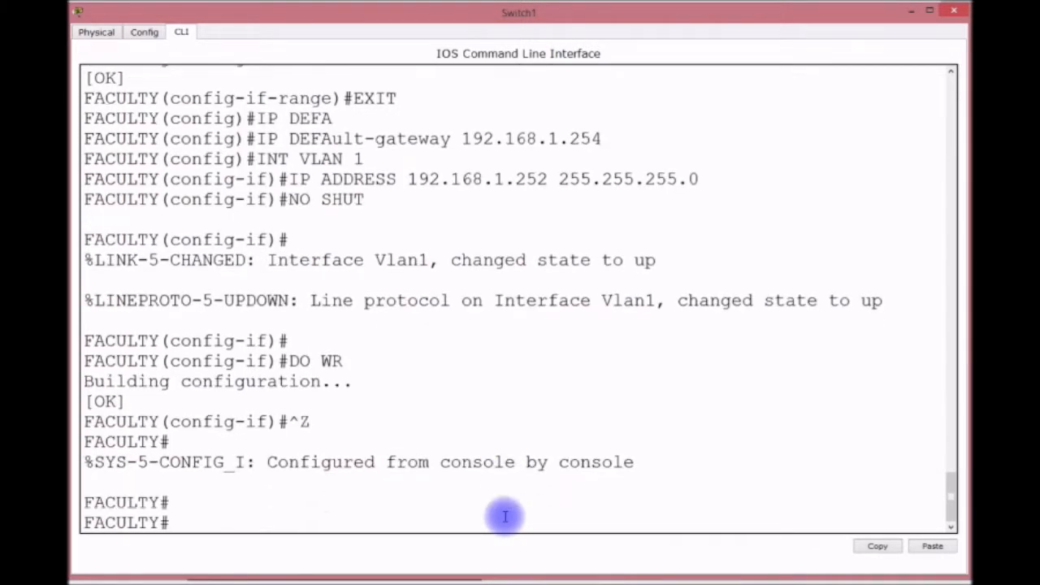
Page through SH START output to confirm the Vlan1 address and 192.168.1.254 gateway are saved.
{"action": "type", "text": "SH START"}
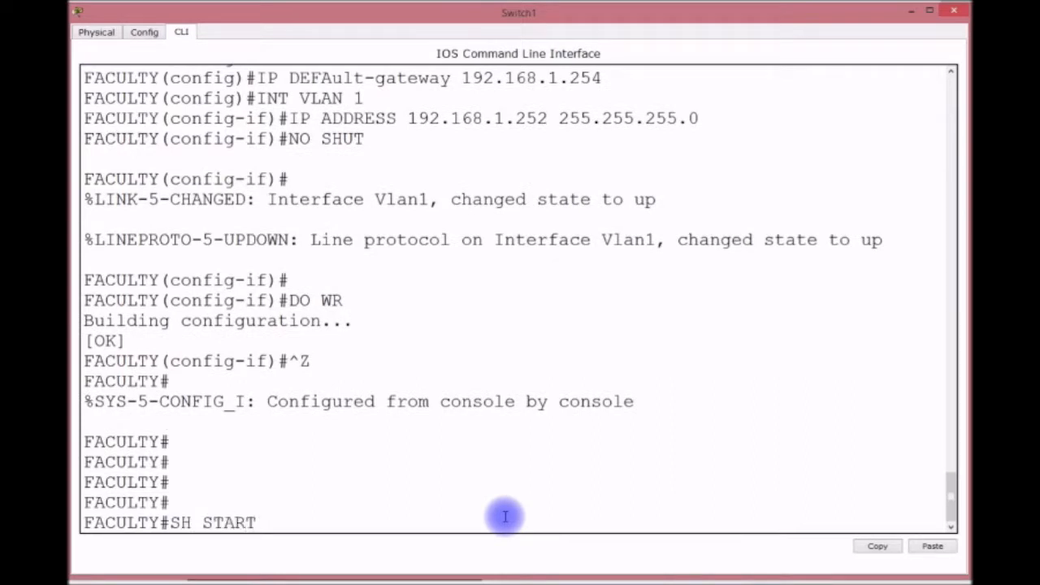
{"action": "key", "text": "Return"}
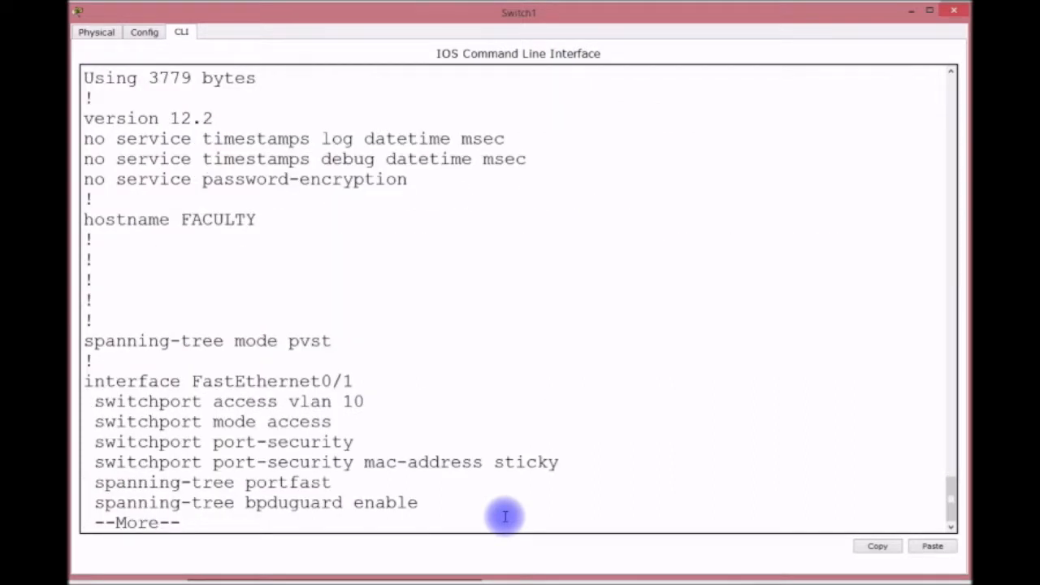
{"action": "key", "text": "Return"}
{"action": "key", "text": "Return"}
{"action": "key", "text": "Return"}
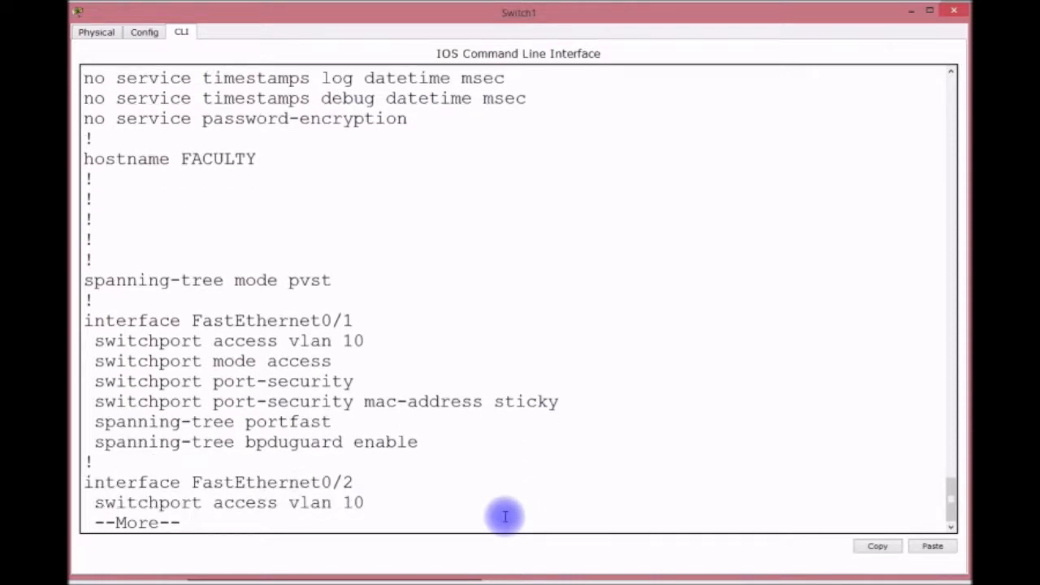
{"action": "key", "text": "Return"}
{"action": "key", "text": "Return"}
{"action": "key", "text": "Return"}
{"action": "key", "text": "Return"}
{"action": "key", "text": "Return"}
{"action": "key", "text": "Return"}
{"action": "key", "text": "Return"}
{"action": "key", "text": "Return"}
{"action": "key", "text": "Return"}
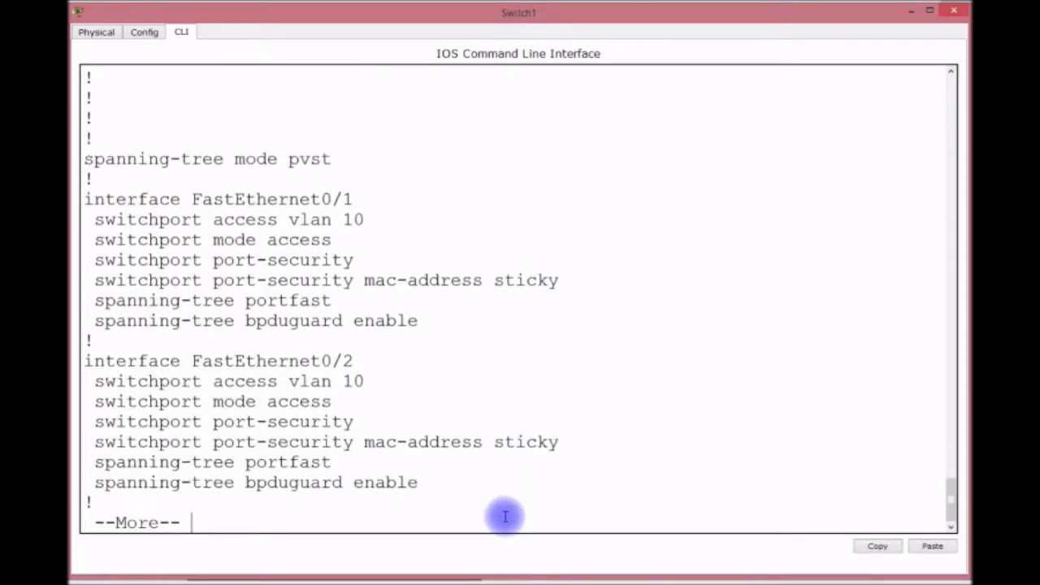
{"action": "key", "text": "Return"}
{"action": "key", "text": "Return"}
{"action": "key", "text": "Return"}
{"action": "key", "text": "Return"}
{"action": "key", "text": "Return"}
{"action": "key", "text": "Return"}
{"action": "key", "text": "Return"}
{"action": "key", "text": "Return"}
{"action": "key", "text": "Return"}
{"action": "key", "text": "Return"}
{"action": "key", "text": "Return"}
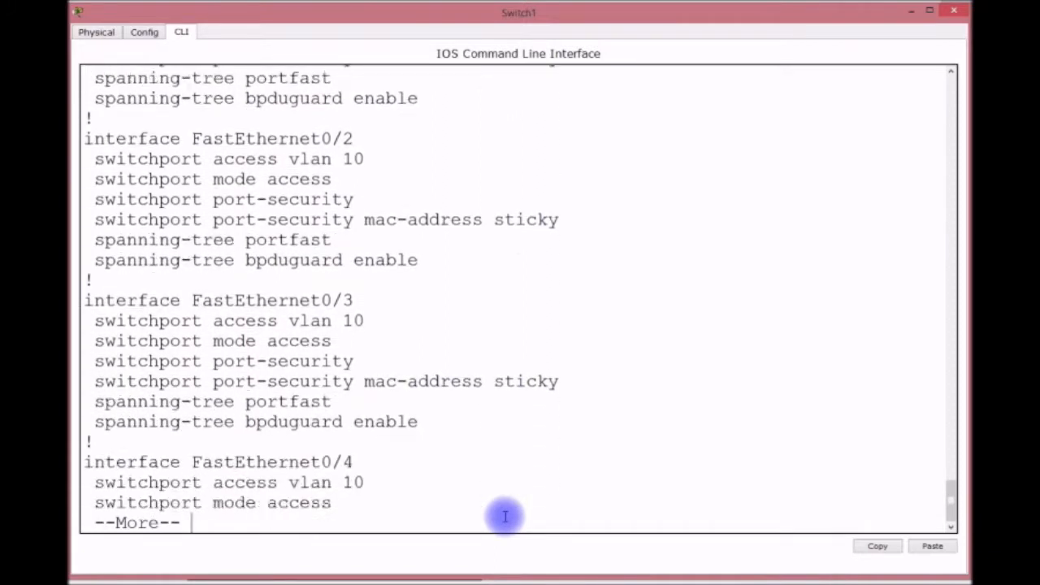
{"action": "key", "text": "Return"}
{"action": "key", "text": "Return"}
{"action": "key", "text": "Return"}
{"action": "key", "text": "Return"}
{"action": "key", "text": "Return"}
{"action": "key", "text": "Return"}
{"action": "key", "text": "Return"}
{"action": "key", "text": "Return"}
{"action": "key", "text": "Return"}
{"action": "key", "text": "Return"}
{"action": "key", "text": "Return"}
{"action": "key", "text": "Return"}
{"action": "key", "text": "Return"}
{"action": "key", "text": "Return"}
{"action": "key", "text": "Return"}
{"action": "key", "text": "Return"}
{"action": "key", "text": "Return"}
{"action": "key", "text": "Return"}
{"action": "key", "text": "Return"}
{"action": "key", "text": "Return"}
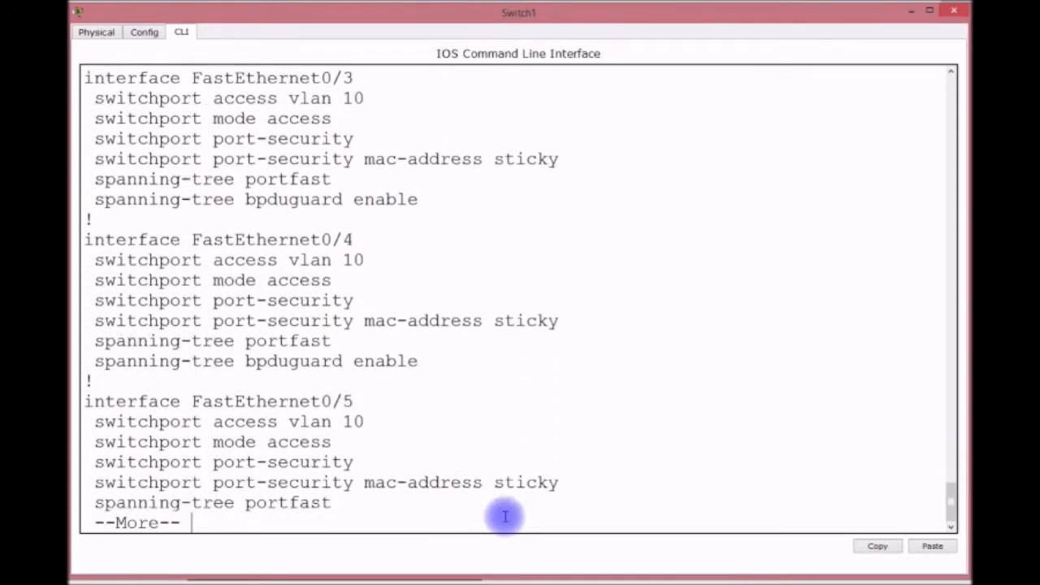
{"action": "key", "text": "Return"}
{"action": "key", "text": "Return"}
{"action": "key", "text": "Return"}
{"action": "key", "text": "Return"}
{"action": "key", "text": "Return"}
{"action": "key", "text": "Return"}
{"action": "key", "text": "Return"}
{"action": "key", "text": "Return"}
{"action": "key", "text": "Return"}
{"action": "key", "text": "Return"}
{"action": "key", "text": "Return"}
{"action": "key", "text": "Return"}
{"action": "key", "text": "Return"}
{"action": "key", "text": "Return"}
{"action": "key", "text": "Return"}
{"action": "key", "text": "Return"}
{"action": "key", "text": "Return"}
{"action": "key", "text": "Return"}
{"action": "key", "text": "Return"}
{"action": "key", "text": "Return"}
{"action": "key", "text": "Return"}
{"action": "key", "text": "Return"}
{"action": "key", "text": "Return"}
{"action": "key", "text": "Return"}
{"action": "key", "text": "Return"}
{"action": "key", "text": "Return"}
{"action": "key", "text": "Return"}
{"action": "key", "text": "Return"}
{"action": "key", "text": "Return"}
{"action": "key", "text": "Return"}
{"action": "key", "text": "Return"}
{"action": "key", "text": "Return"}
{"action": "key", "text": "Return"}
{"action": "key", "text": "Return"}
{"action": "key", "text": "Return"}
{"action": "key", "text": "Return"}
{"action": "key", "text": "Return"}
{"action": "key", "text": "Return"}
{"action": "key", "text": "Return"}
{"action": "key", "text": "Return"}
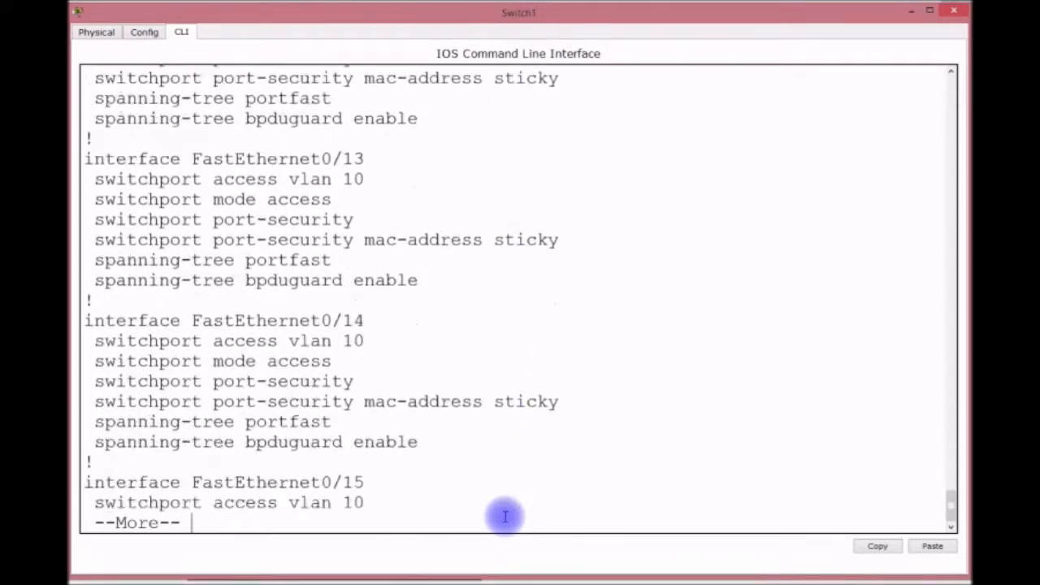
{"action": "key", "text": "Return"}
{"action": "key", "text": "Return"}
{"action": "key", "text": "Return"}
{"action": "key", "text": "Return"}
{"action": "key", "text": "Return"}
{"action": "key", "text": "Return"}
{"action": "key", "text": "Return"}
{"action": "key", "text": "Return"}
{"action": "key", "text": "Return"}
{"action": "key", "text": "Return"}
{"action": "key", "text": "Return"}
{"action": "key", "text": "Return"}
{"action": "key", "text": "Return"}
{"action": "key", "text": "Return"}
{"action": "key", "text": "Return"}
{"action": "key", "text": "Return"}
{"action": "key", "text": "Return"}
{"action": "key", "text": "Return"}
{"action": "key", "text": "Return"}
{"action": "key", "text": "Return"}
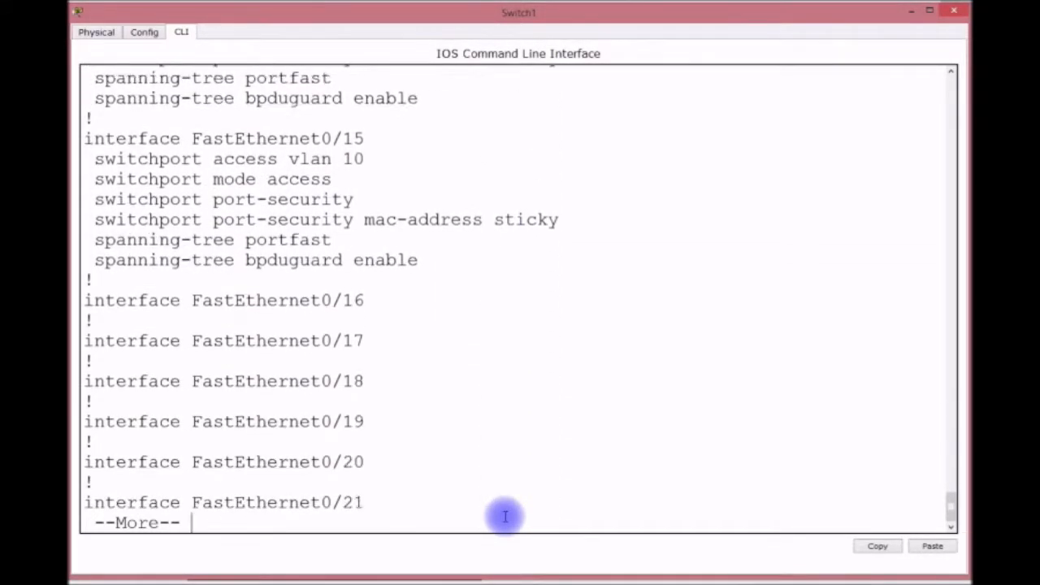
{"action": "key", "text": "Return"}
{"action": "key", "text": "Return"}
{"action": "key", "text": "Return"}
{"action": "key", "text": "Return"}
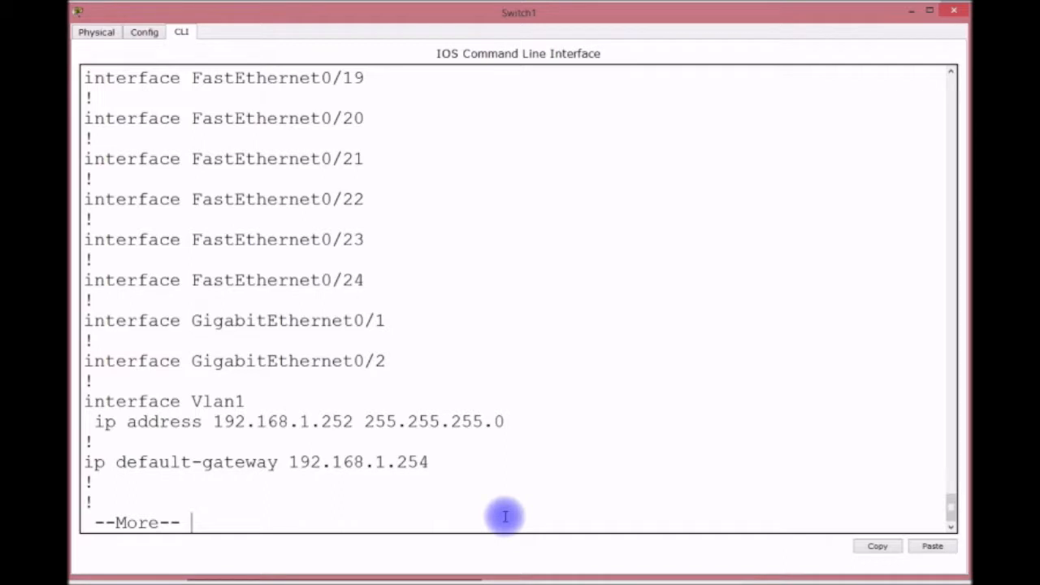
{"action": "key", "text": "Return"}
{"action": "key", "text": "Return"}
{"action": "key", "text": "Return"}
{"action": "key", "text": "Return"}
{"action": "key", "text": "Return"}
{"action": "key", "text": "Return"}
{"action": "key", "text": "Return"}
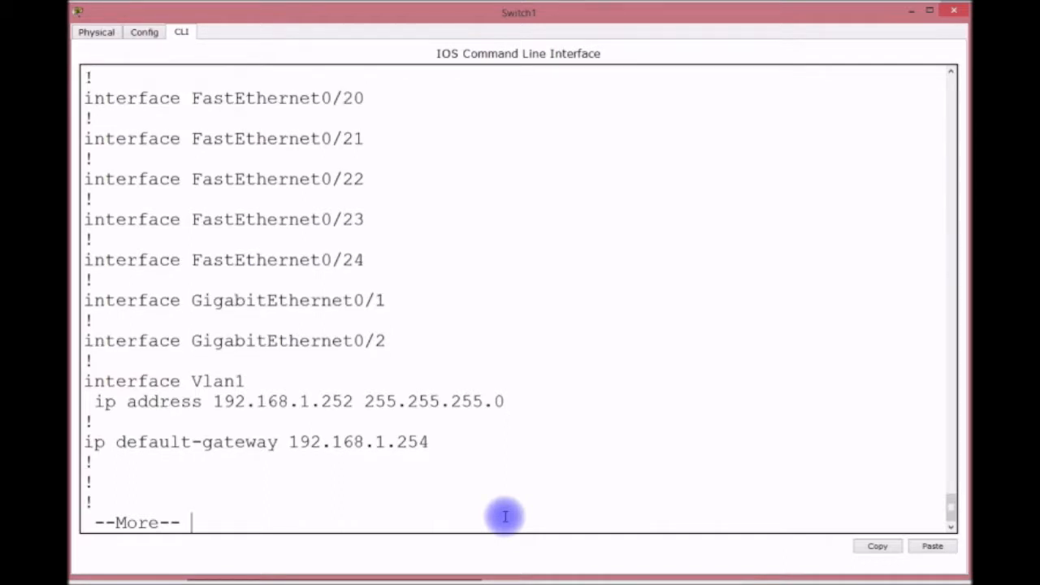
{"action": "key", "text": "Return"}
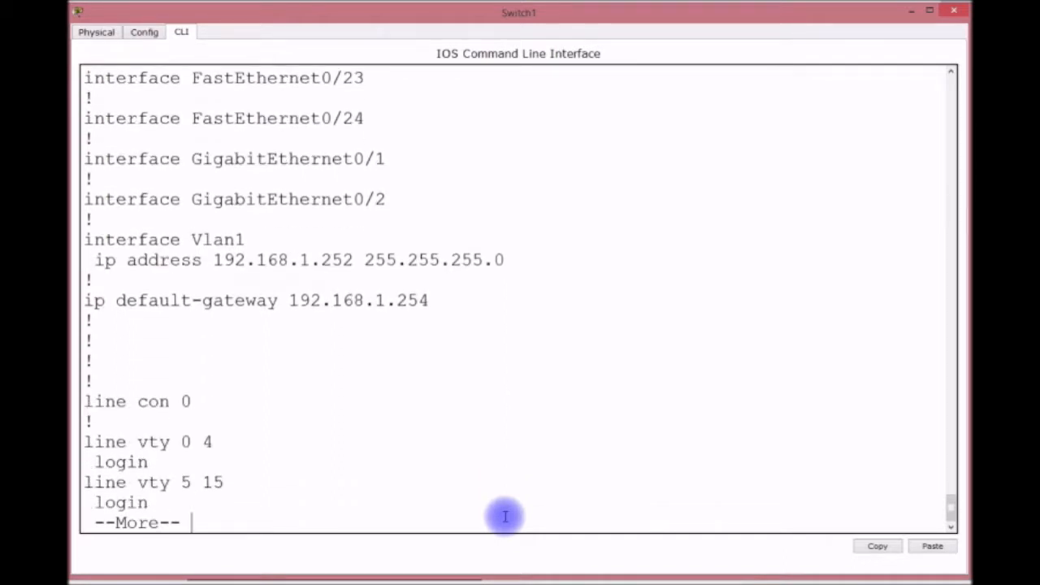
{"action": "key", "text": "Return"}
{"action": "key", "text": "Return"}
{"action": "key", "text": "Return"}
{"action": "key", "text": "Return"}
{"action": "key", "text": "Return"}
{"action": "key", "text": "Return"}
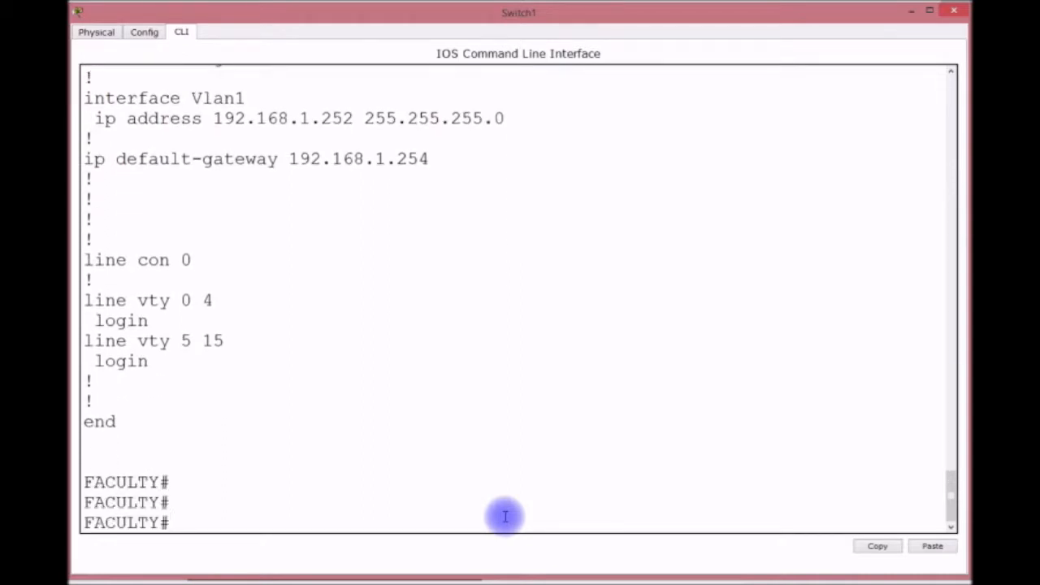
Show VTP status: client mode in domain CISCO, revision 4, with 7 VLANs.
{"action": "type", "text": "SH VTRP"}
{"action": "key", "text": "BackSpace"}
{"action": "key", "text": "BackSpace"}
{"action": "key", "text": "BackSpace"}
{"action": "type", "text": "P STAT"}
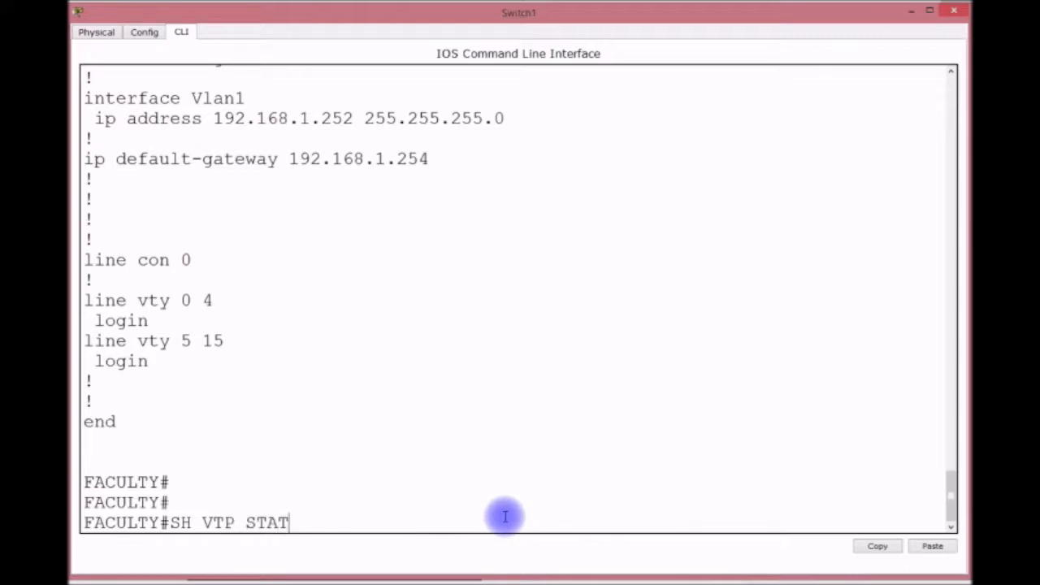
{"action": "key", "text": "Return"}
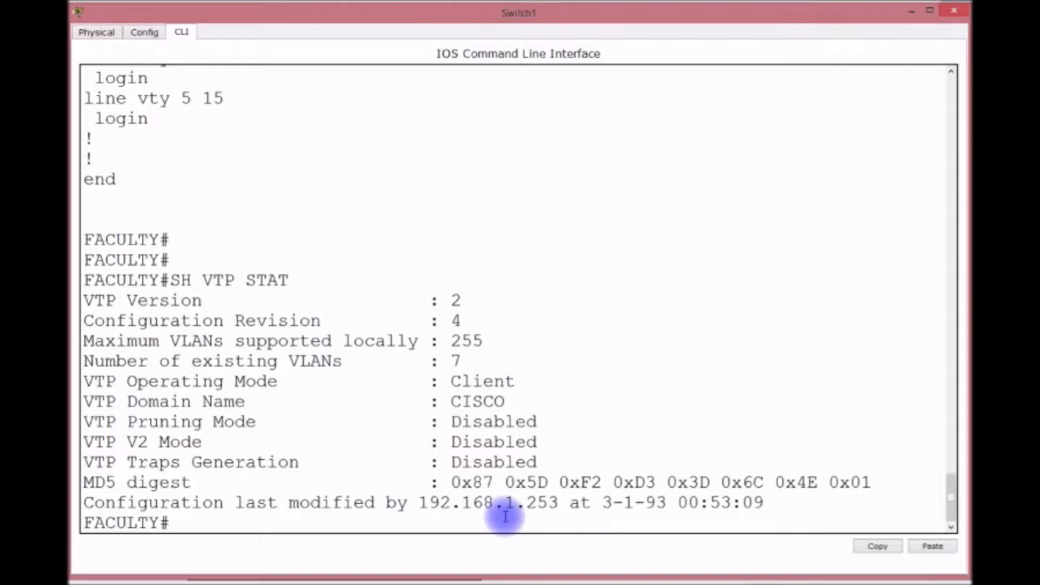
{"action": "type", "text": "SH CDP NEI"}
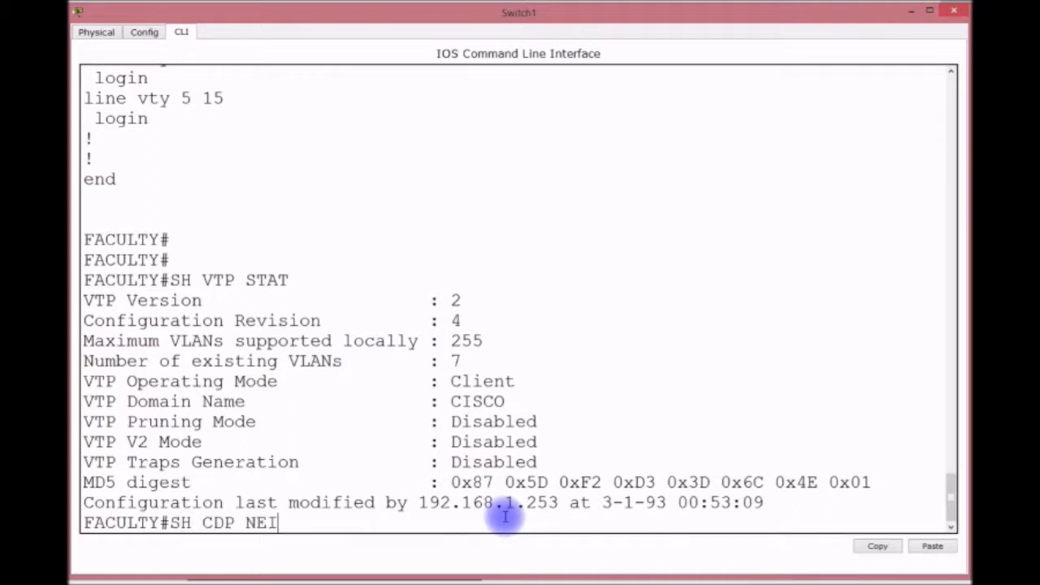
{"action": "type", "text": " DE"}
Run show cdp neighbors detail and highlight CORE1's device ID and 192.168.1.253 address.
{"action": "key", "text": "BackSpace"}
{"action": "key", "text": "BackSpace"}
{"action": "key", "text": "BackSpace"}
{"action": "type", "text": "G"}
{"action": "key", "text": "Tab"}
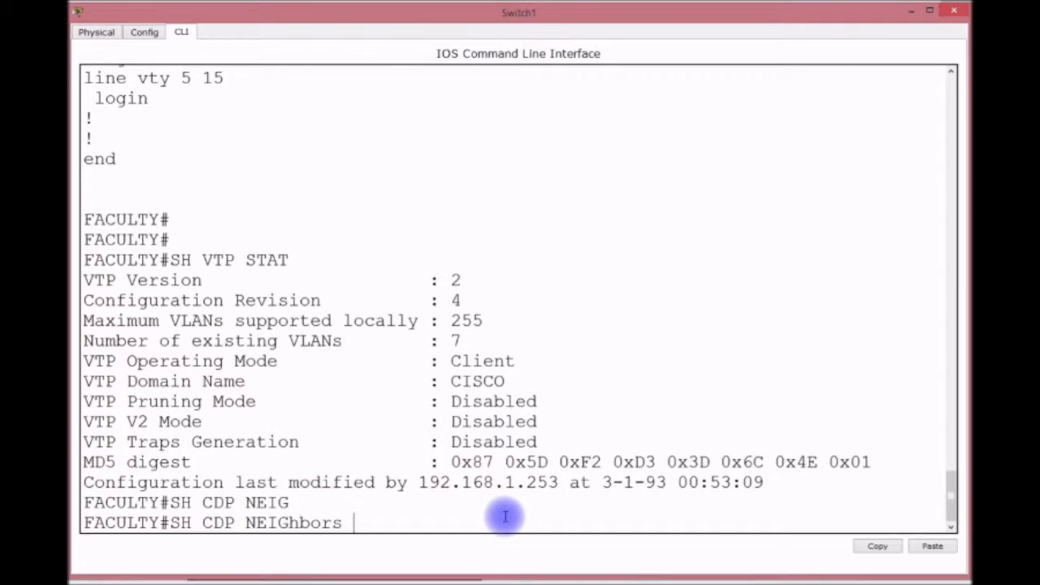
{"action": "type", "text": "DE"}
{"action": "key", "text": "Tab"}
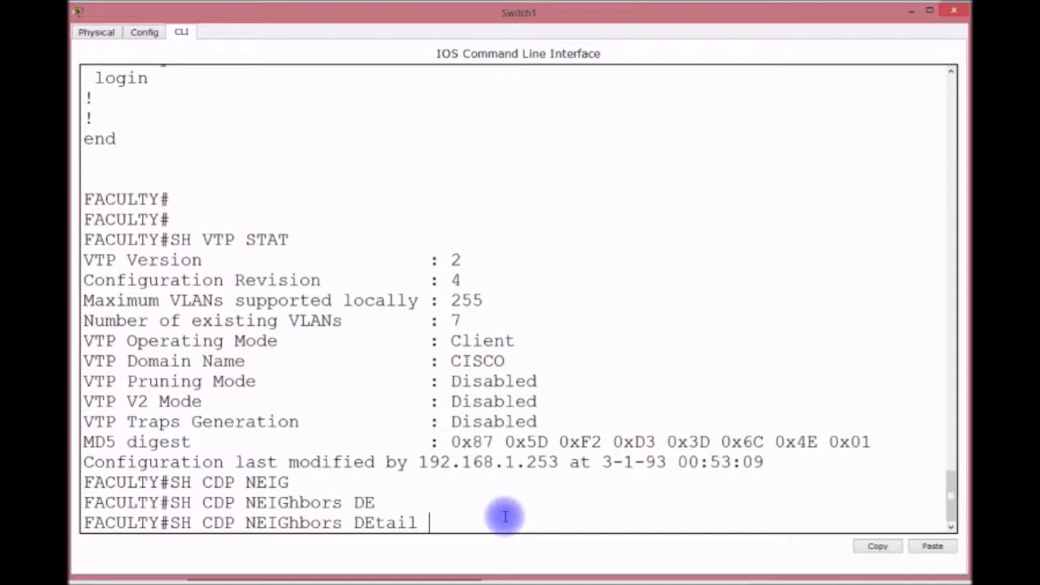
{"action": "key", "text": "Return"}
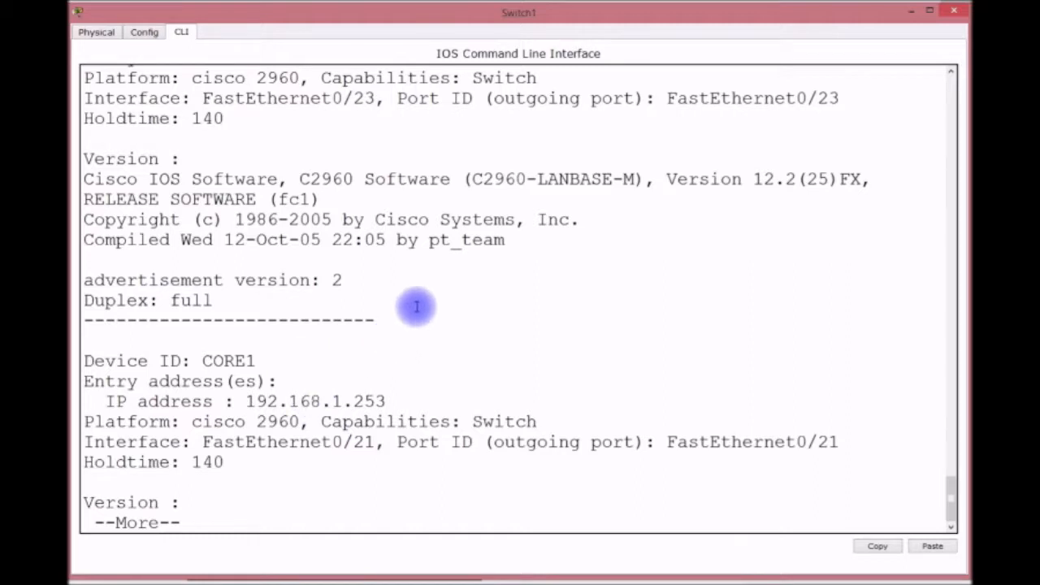
{"action": "scroll", "coordinate": [426, 301], "scroll_direction": "up", "scroll_amount": 3}
{"action": "left_click_drag", "start_coordinate": [419, 98], "coordinate": [561, 99]}
{"action": "scroll", "coordinate": [520, 175], "scroll_direction": "down", "scroll_amount": 3}
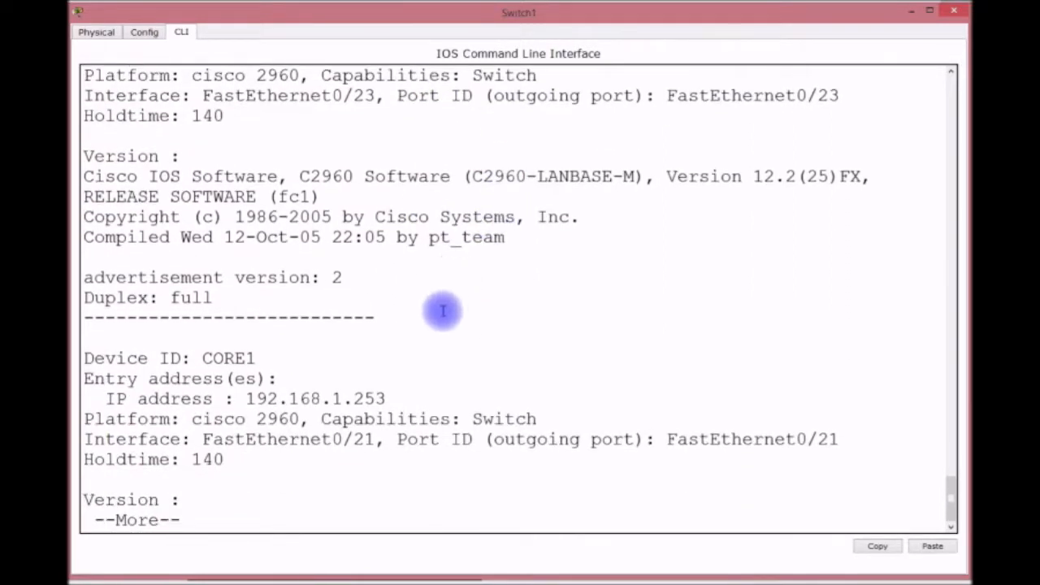
{"action": "left_click_drag", "start_coordinate": [387, 398], "coordinate": [241, 399]}
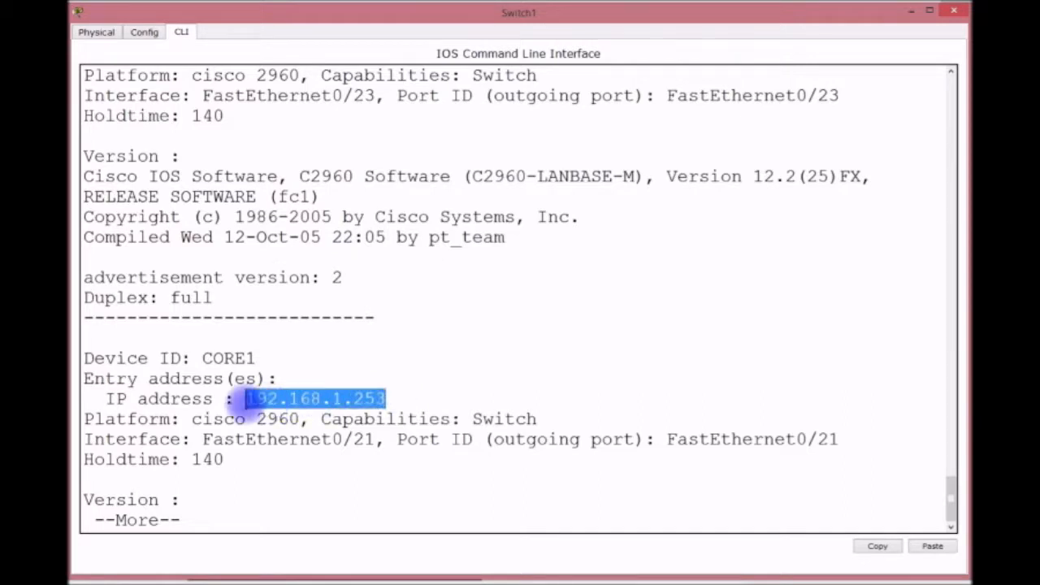
{"action": "left_click_drag", "start_coordinate": [257, 357], "coordinate": [201, 357]}
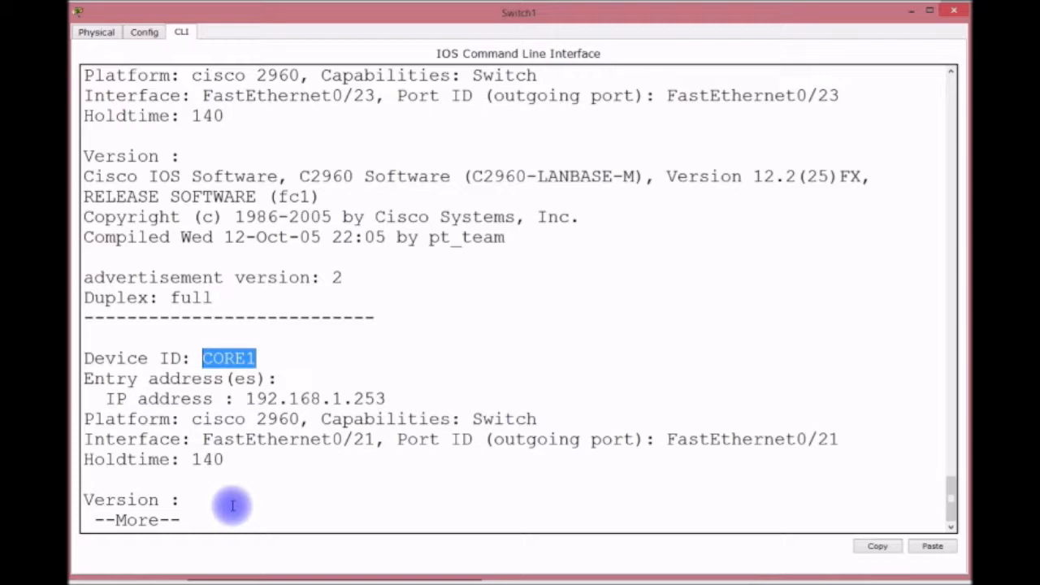
Quit the pager, run the SH CDP NEI summary, and highlight CORE1 on Fa0/21.
{"action": "type", "text": "q"}
{"action": "type", "text": "SH CDP NEI"}
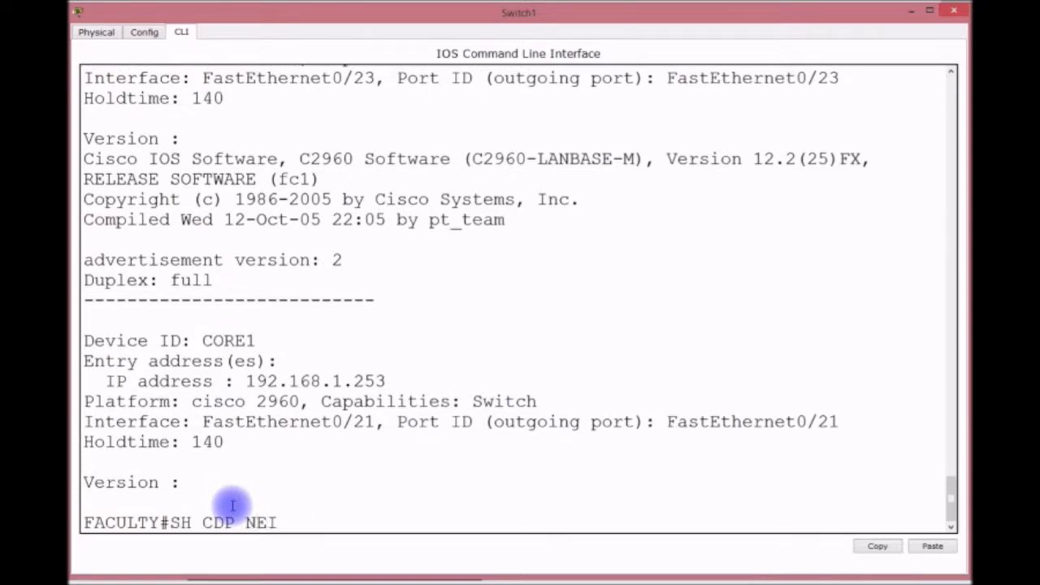
{"action": "key", "text": "Return"}
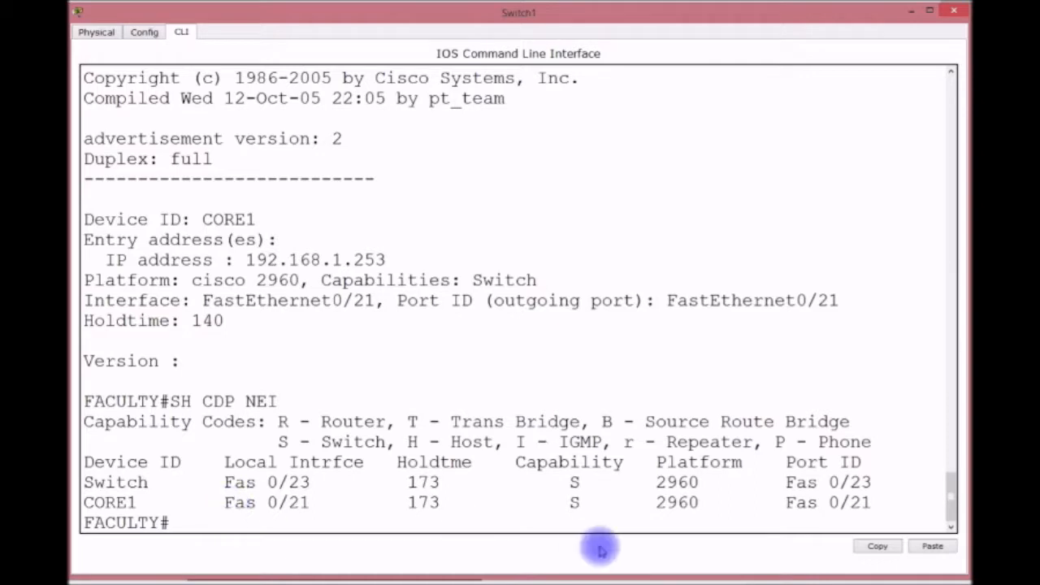
{"action": "key", "text": "Return"}
{"action": "key", "text": "Return"}
{"action": "key", "text": "Return"}
{"action": "key", "text": "Return"}
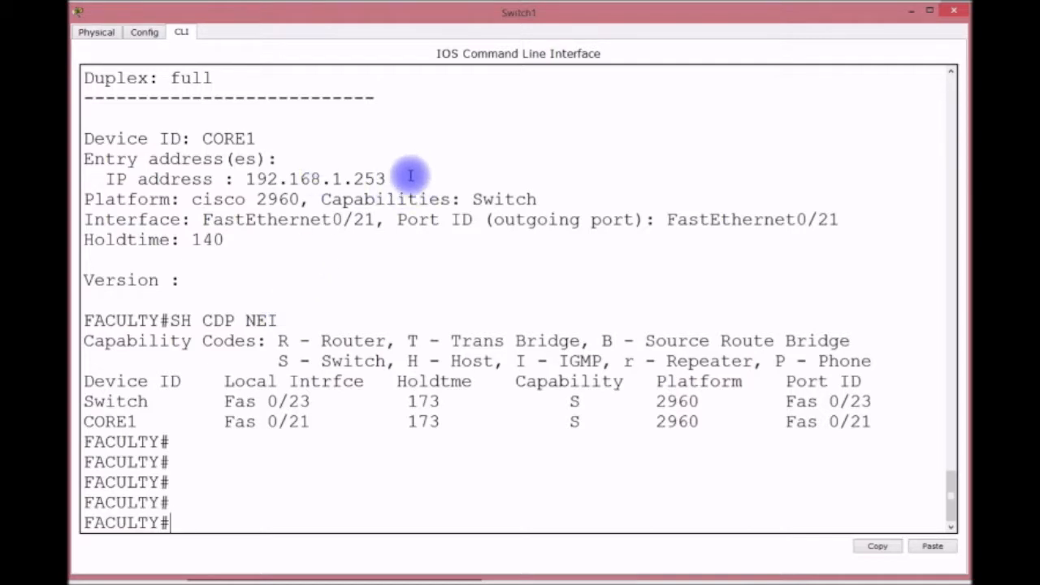
{"action": "scroll", "coordinate": [410, 176], "scroll_direction": "up", "scroll_amount": 5}
{"action": "scroll", "coordinate": [414, 230], "scroll_direction": "up", "scroll_amount": 3}
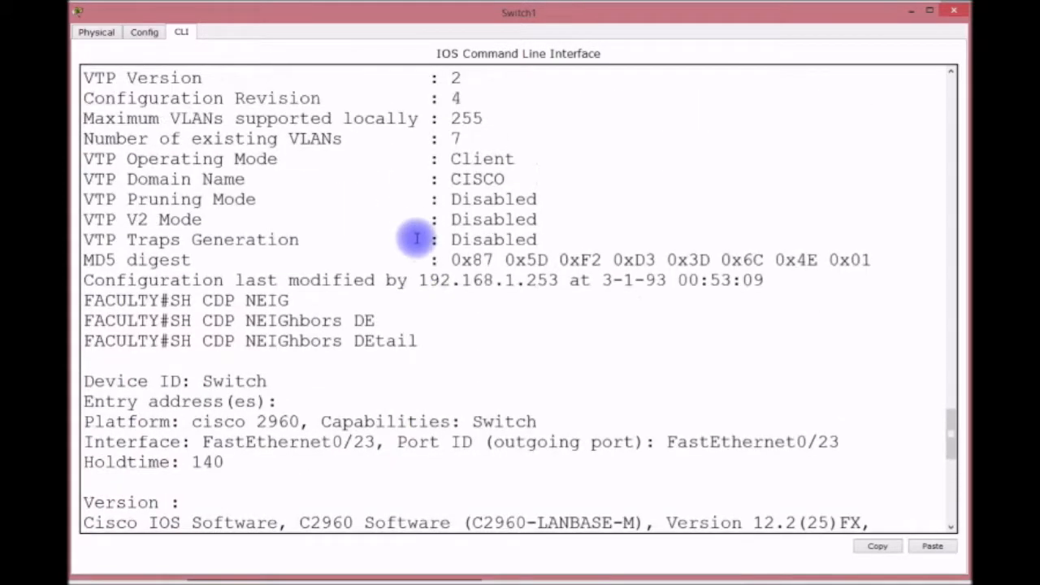
{"action": "left_click_drag", "start_coordinate": [419, 280], "coordinate": [560, 280]}
{"action": "scroll", "coordinate": [532, 303], "scroll_direction": "down", "scroll_amount": 3}
{"action": "scroll", "coordinate": [530, 302], "scroll_direction": "down", "scroll_amount": 2}
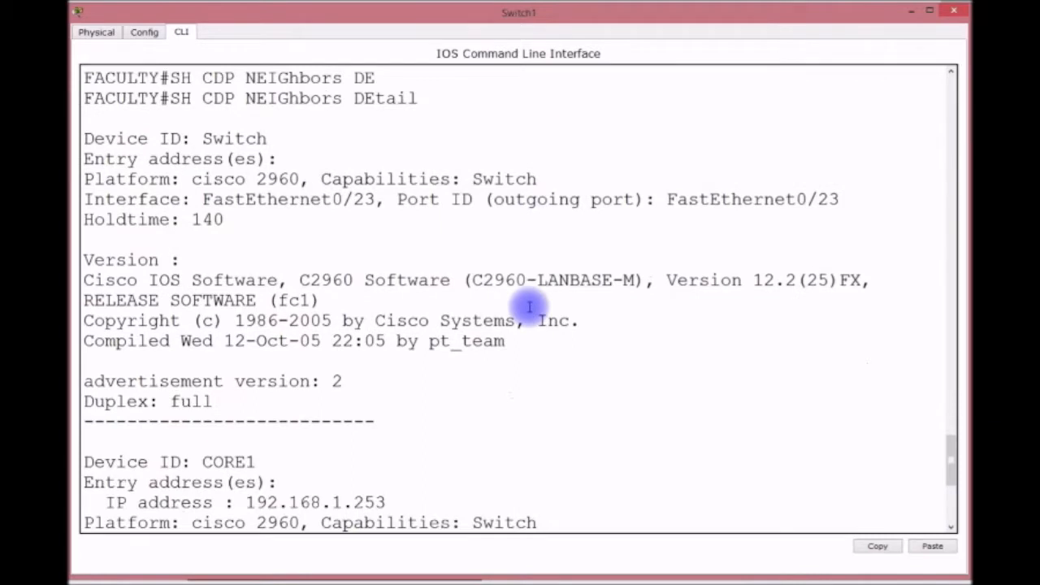
{"action": "scroll", "coordinate": [512, 333], "scroll_direction": "down", "scroll_amount": 2}
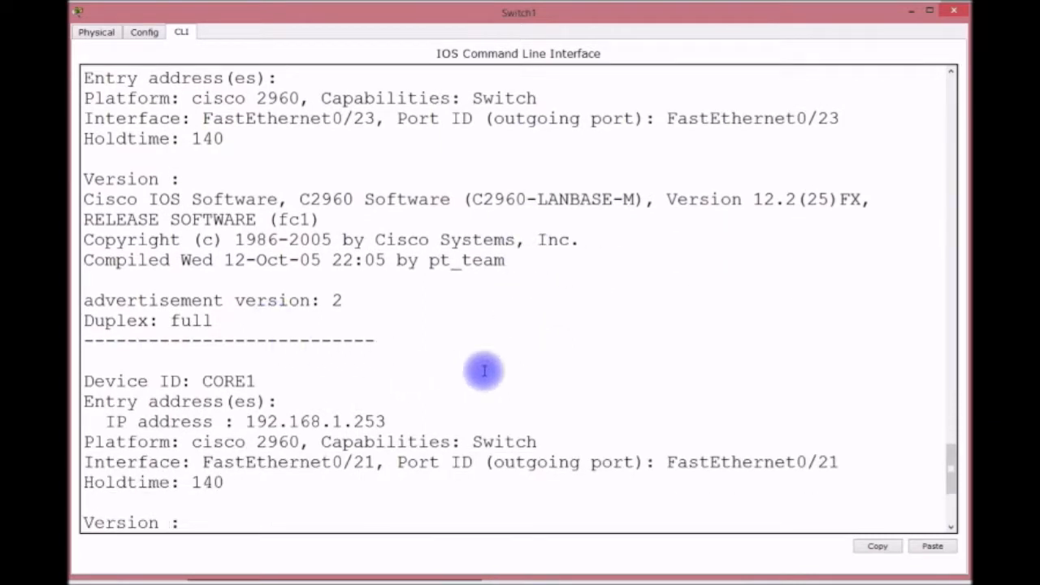
{"action": "left_click_drag", "start_coordinate": [255, 380], "coordinate": [203, 380]}
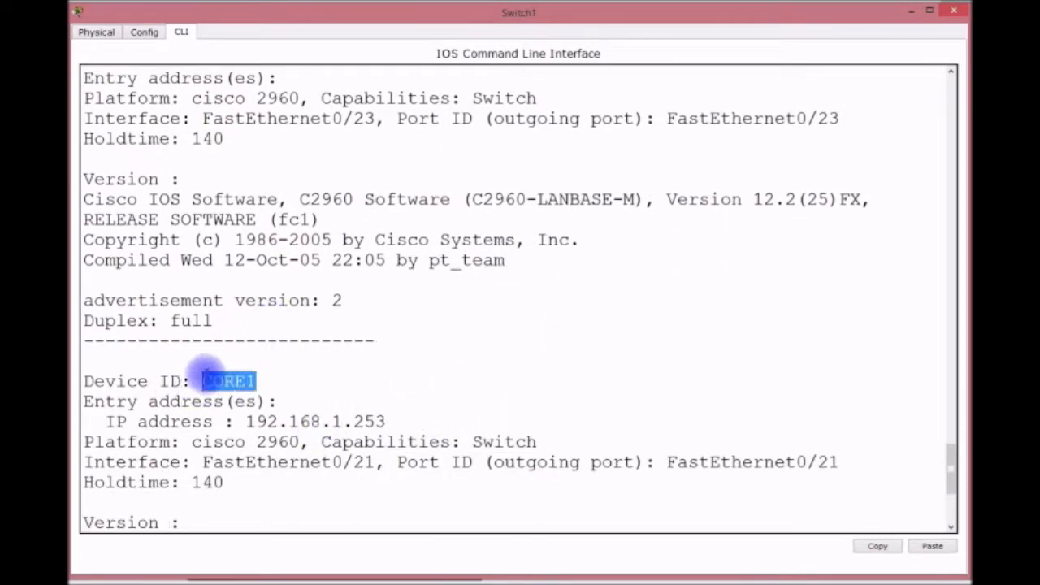
{"action": "scroll", "coordinate": [317, 399], "scroll_direction": "down", "scroll_amount": 4}
{"action": "key", "text": "Return"}
{"action": "key", "text": "Return"}
{"action": "key", "text": "Return"}
{"action": "key", "text": "Return"}
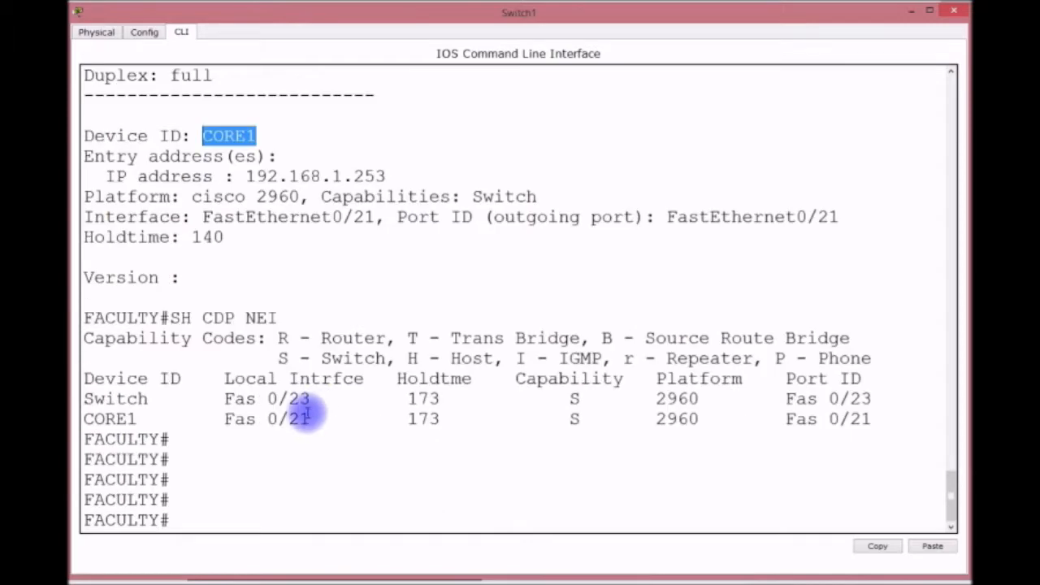
List the VLANs and highlight the FACULTY and STUDENTS port assignments.
{"action": "type", "text": "SH VLAN"}
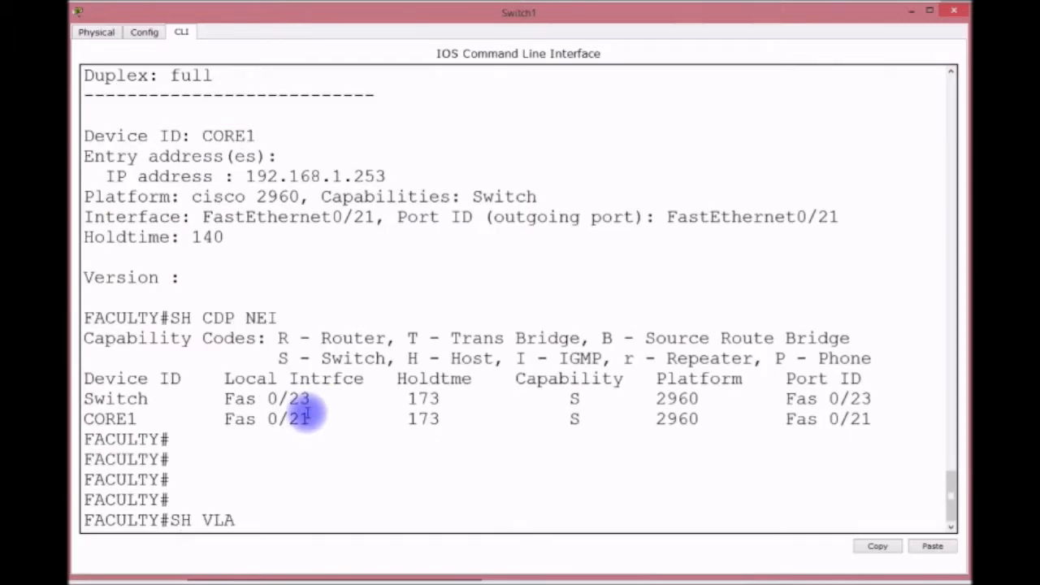
{"action": "key", "text": "Return"}
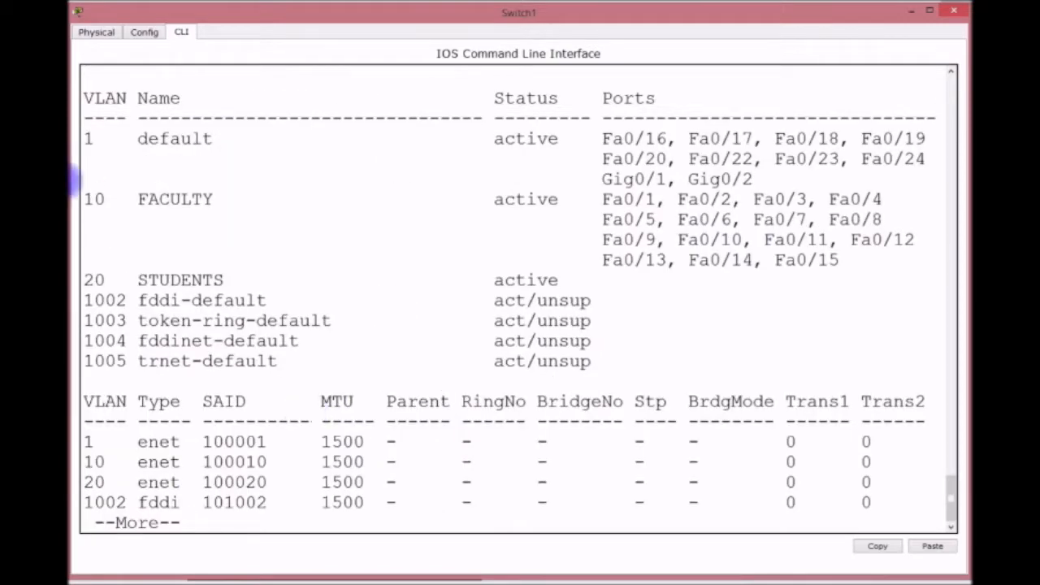
{"action": "left_click_drag", "start_coordinate": [94, 199], "coordinate": [866, 282]}
{"action": "left_click", "coordinate": [470, 431]}
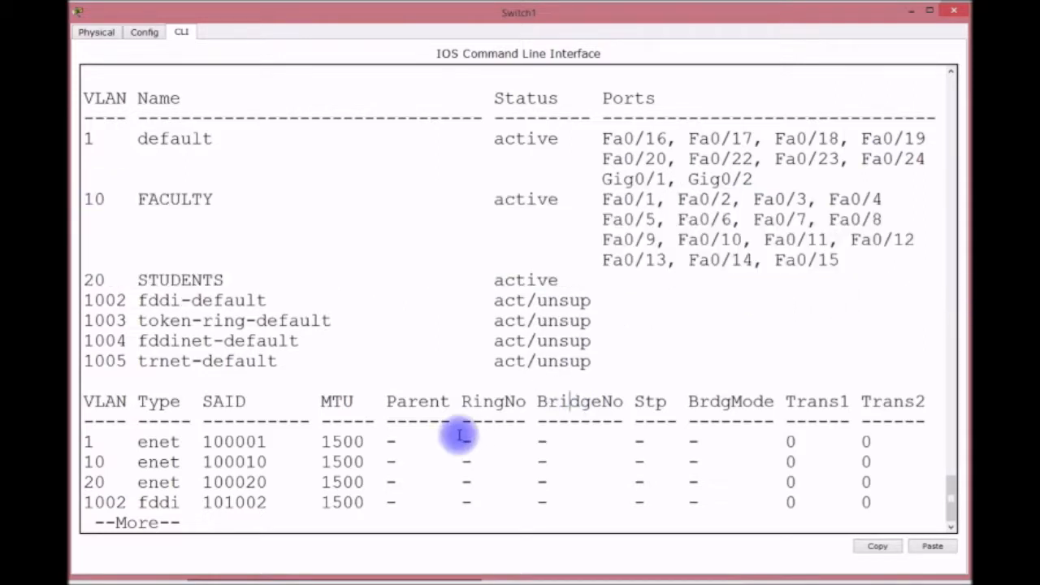
Show the trunk interfaces, highlighting Fa0/21's 802.1q encapsulation, then close Switch1's window.
{"action": "type", "text": "qSHINT"}
{"action": "key", "text": "BackSpace"}
{"action": "key", "text": "BackSpace"}
{"action": "key", "text": "BackSpace"}
{"action": "type", "text": "INT TRUN"}
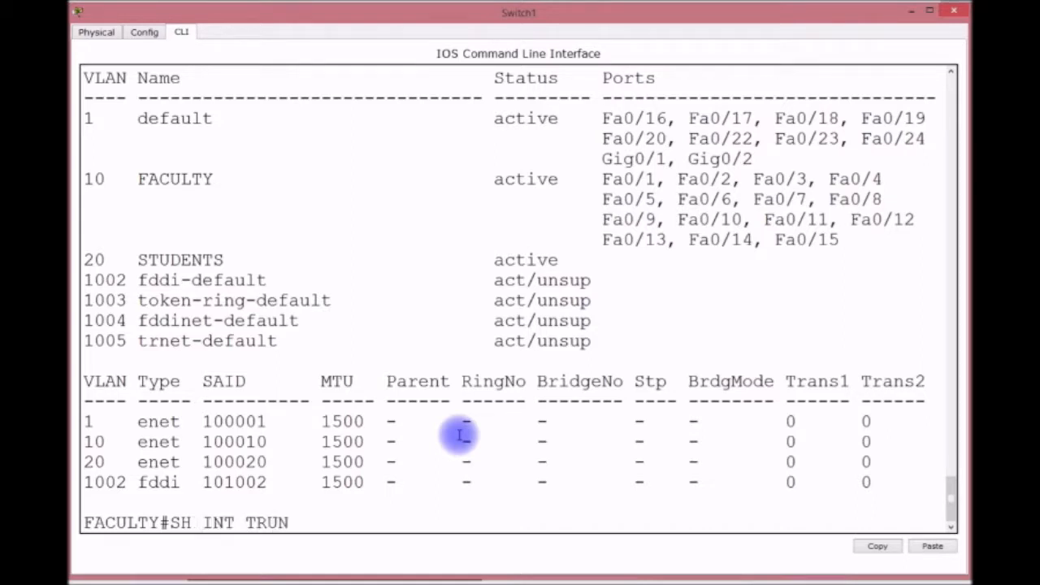
{"action": "type", "text": "K"}
{"action": "key", "text": "Return"}
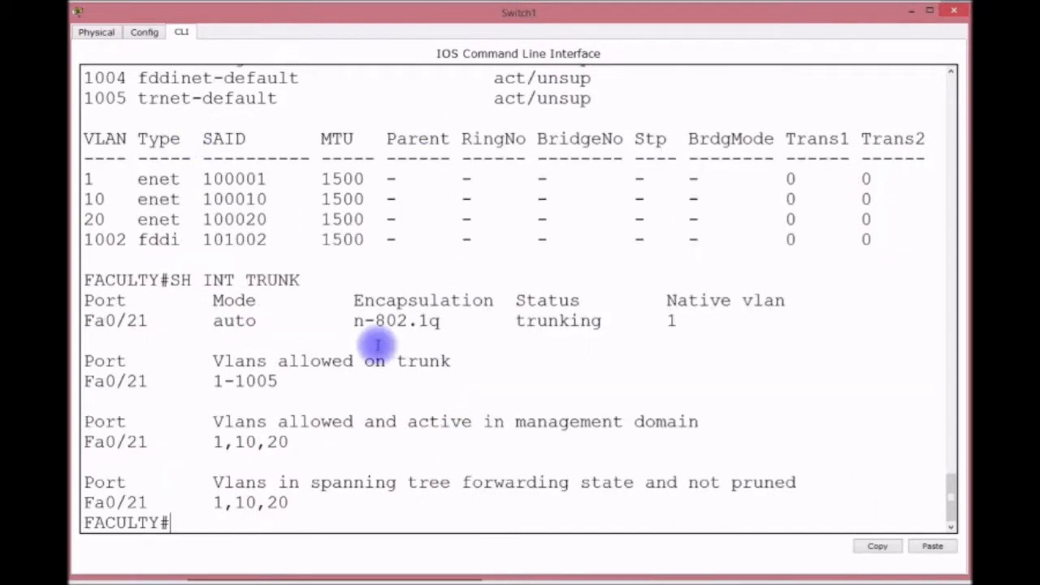
{"action": "left_click_drag", "start_coordinate": [344, 322], "coordinate": [439, 323]}
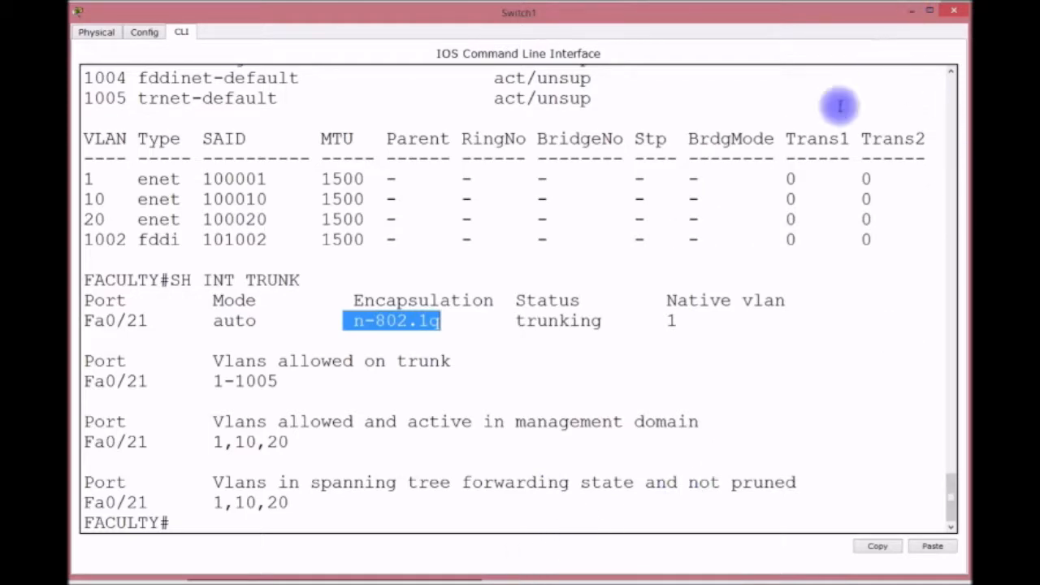
{"action": "left_click", "coordinate": [913, 9]}
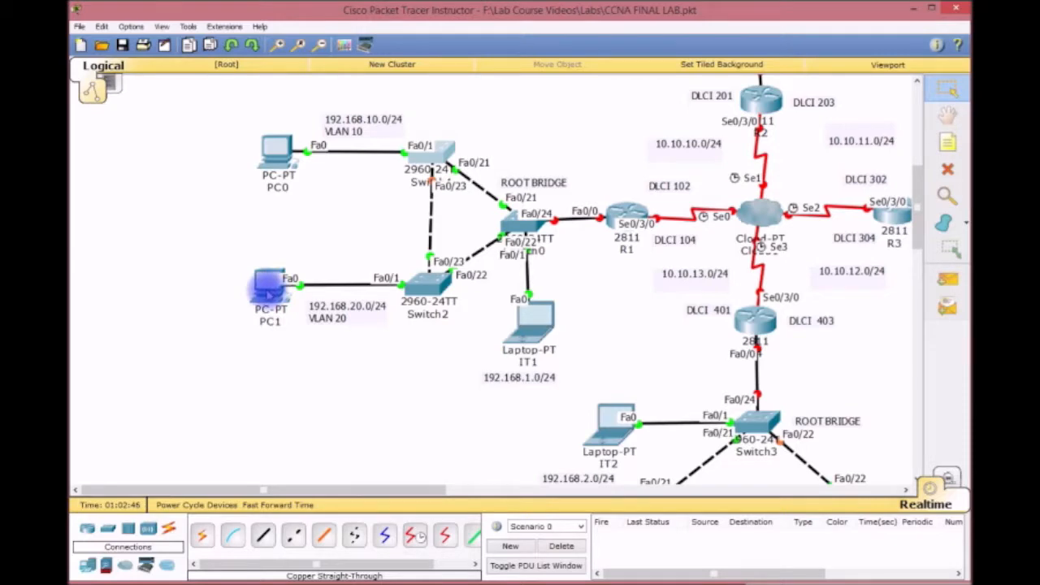
Open PC1's window, reposition and resize it, then close it.
{"action": "left_click", "coordinate": [268, 285]}
{"action": "left_click_drag", "start_coordinate": [414, 163], "coordinate": [114, 13]}
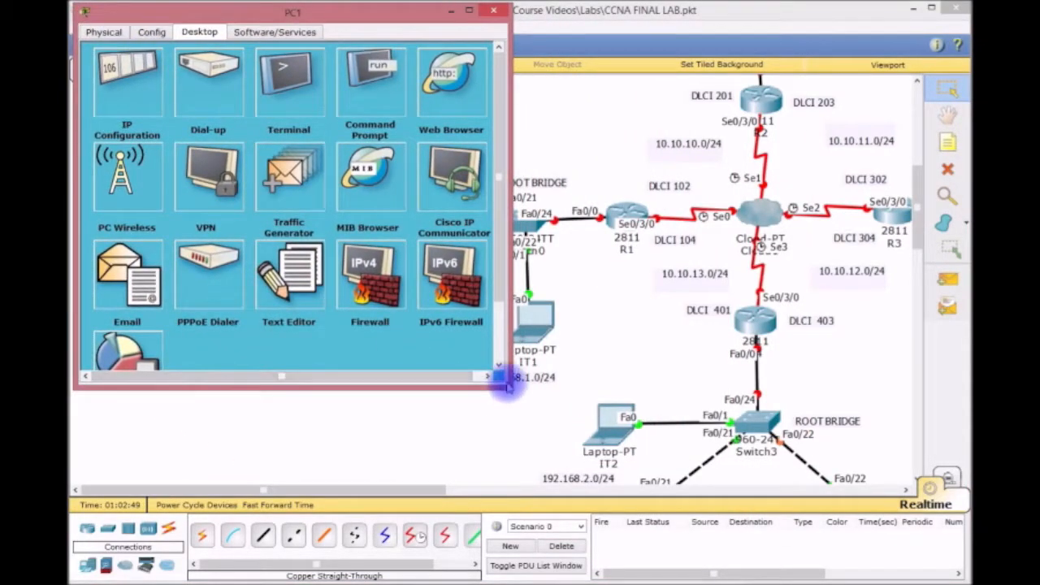
{"action": "left_click_drag", "start_coordinate": [505, 386], "coordinate": [419, 317]}
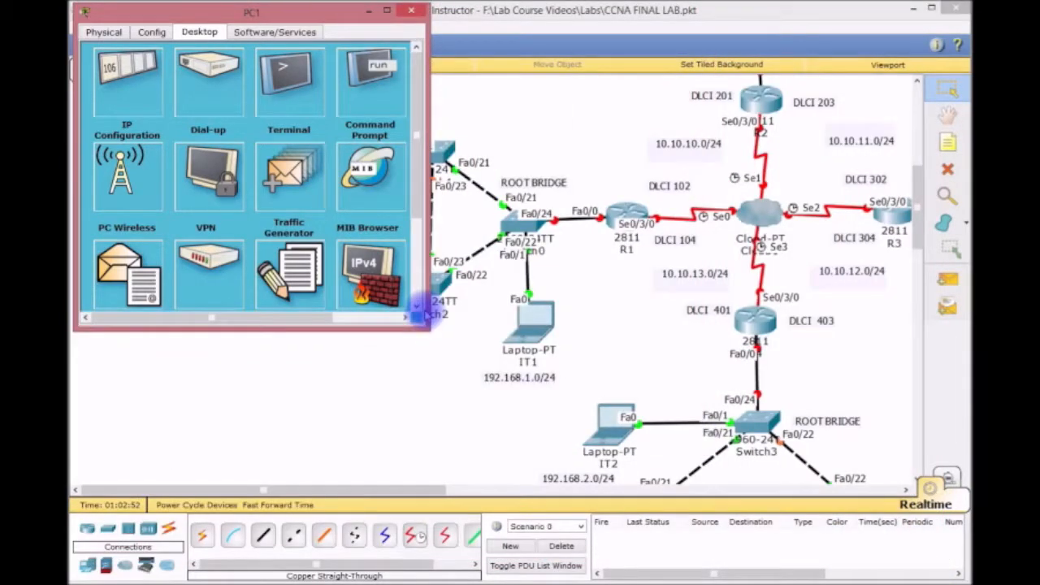
{"action": "left_click", "coordinate": [411, 10]}
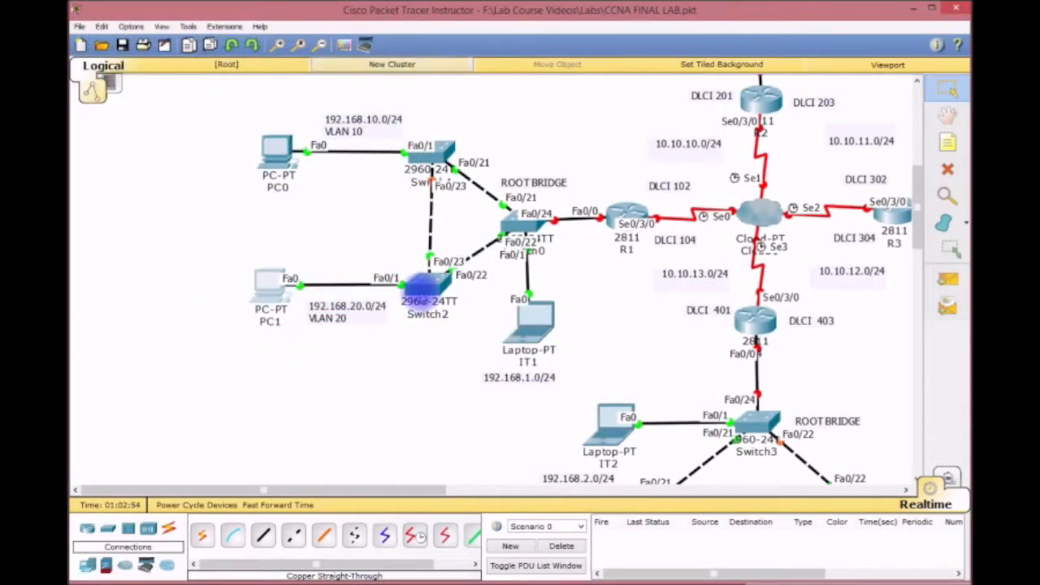
Open Switch2's console window and enlarge it to fill the screen.
{"action": "left_click", "coordinate": [419, 286]}
{"action": "left_click_drag", "start_coordinate": [539, 163], "coordinate": [242, 10]}
{"action": "left_click_drag", "start_coordinate": [505, 385], "coordinate": [956, 574]}
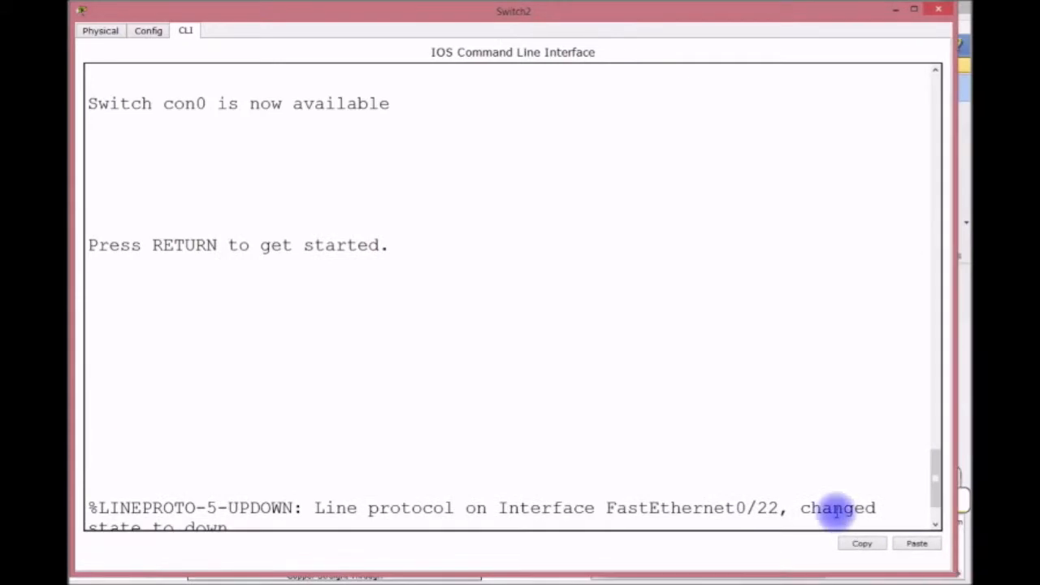
On Switch2, set hostname STUDENT and VTP mode client from global configuration.
{"action": "key", "text": "Return"}
{"action": "key", "text": "Return"}
{"action": "key", "text": "Return"}
{"action": "key", "text": "Return"}
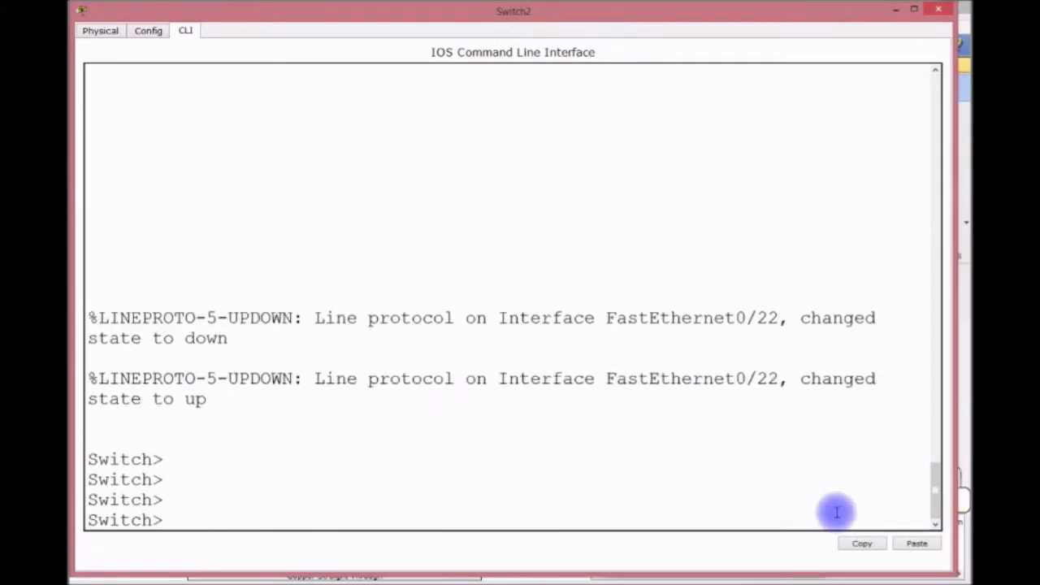
{"action": "type", "text": "EN"}
{"action": "key", "text": "Return"}
{"action": "type", "text": "CONFIG T"}
{"action": "key", "text": "Return"}
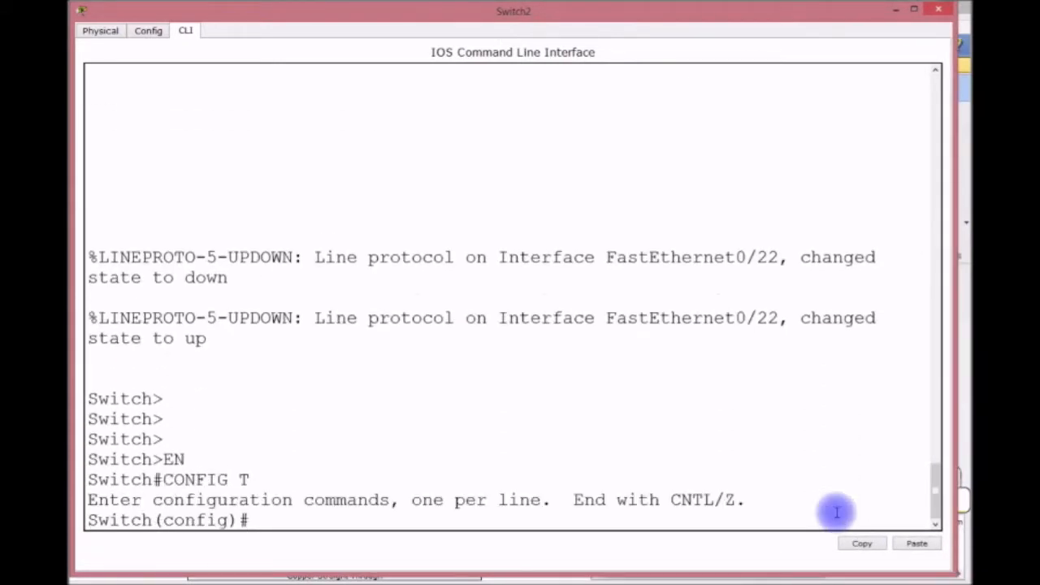
{"action": "type", "text": "HOSTNAME STUDENT"}
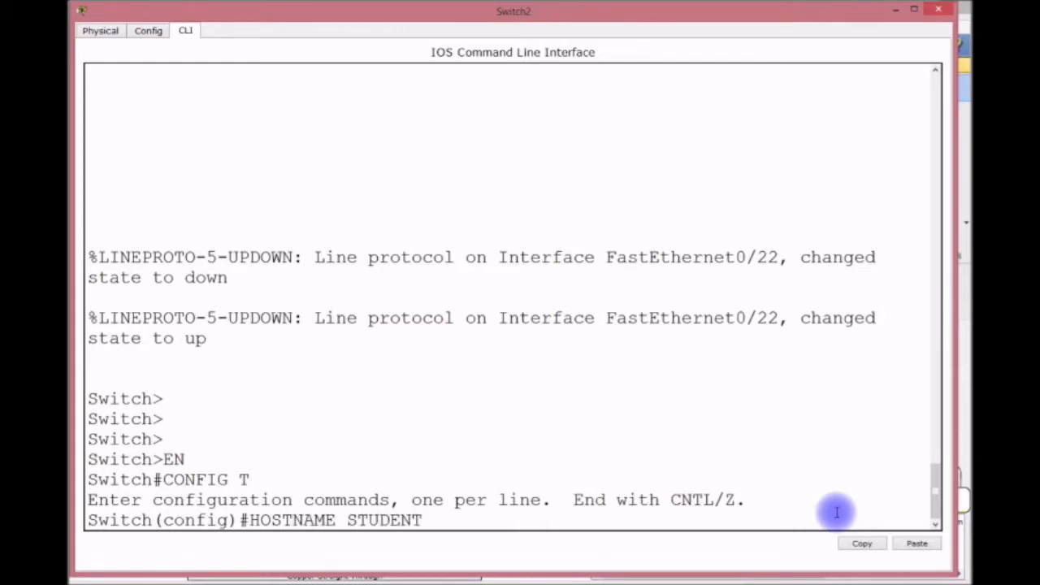
{"action": "key", "text": "Return"}
{"action": "type", "text": "V"}
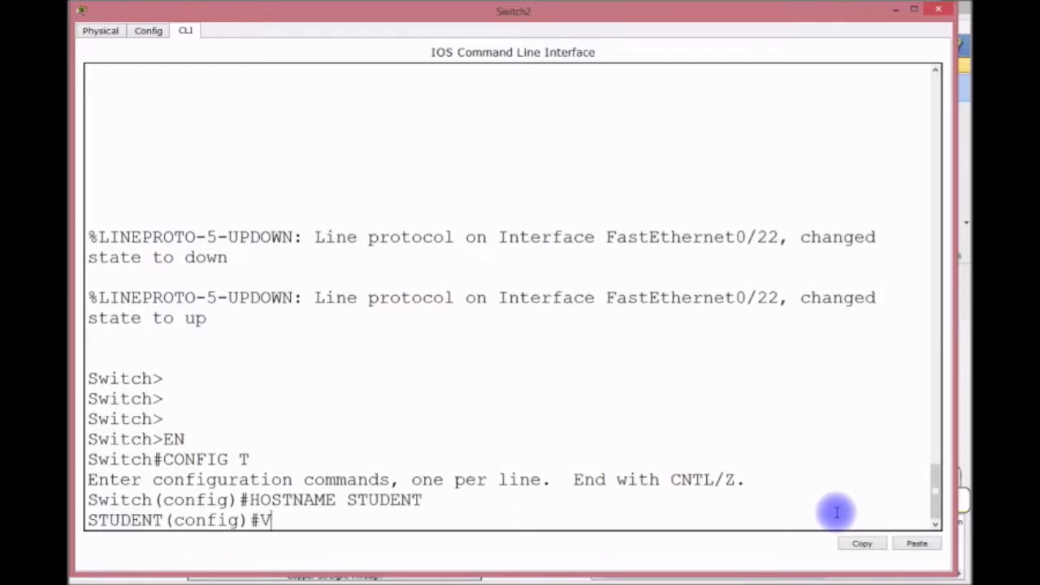
{"action": "type", "text": "TP MODE CLIENT"}
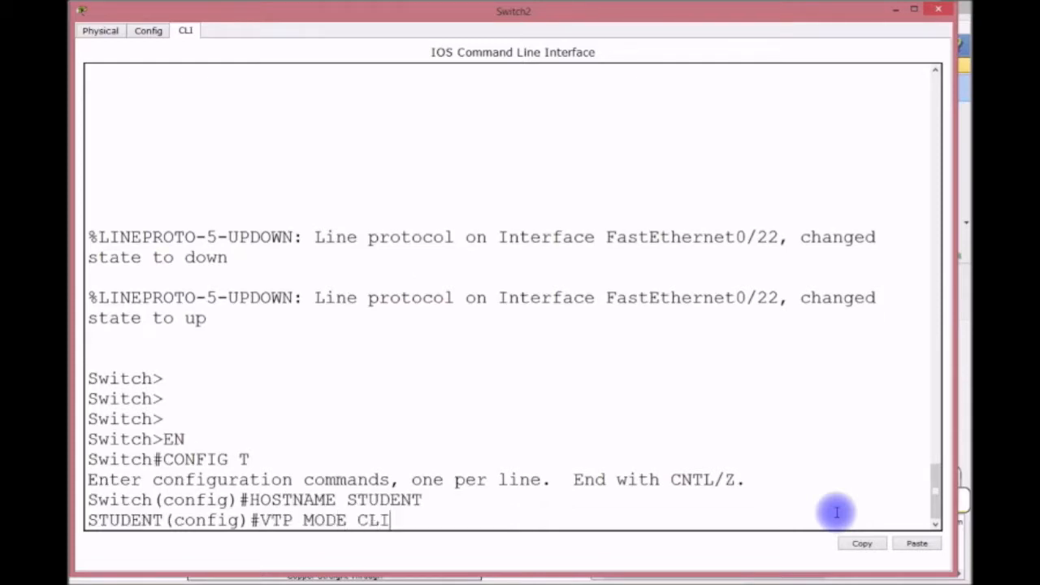
{"action": "key", "text": "Return"}
List the VLANs with DO SH VLAN, showing 10 FACULTY and 20 STUDENTS.
{"action": "type", "text": "DO SHV L"}
{"action": "key", "text": "BackSpace"}
{"action": "key", "text": "BackSpace"}
{"action": "key", "text": "BackSpace"}
{"action": "type", "text": "VLAN"}
{"action": "key", "text": "Return"}
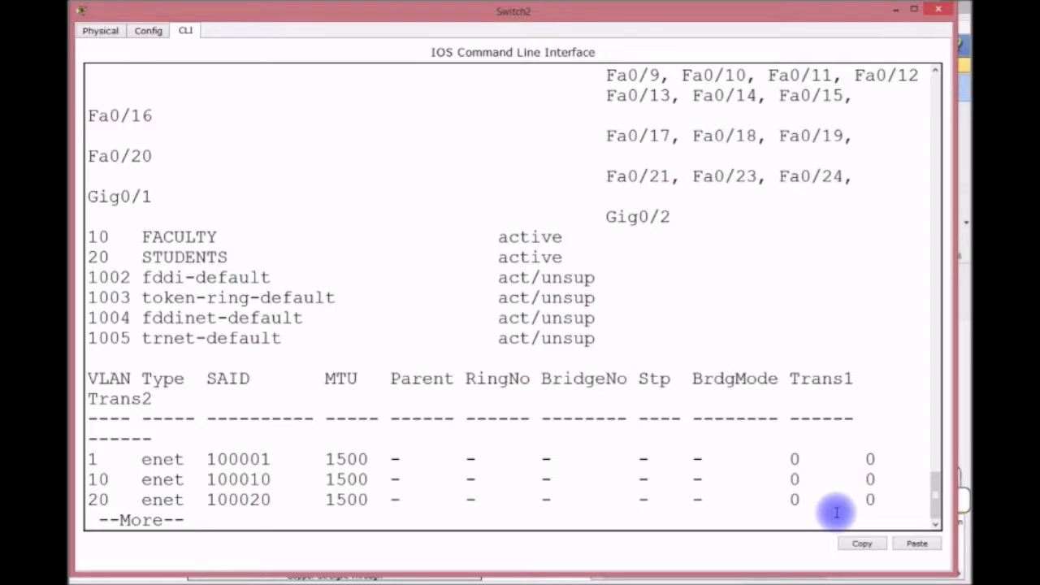
{"action": "key", "text": "Return"}
Make ports F0/1-15 access ports assigned to VLAN 20.
{"action": "type", "text": "INT R"}
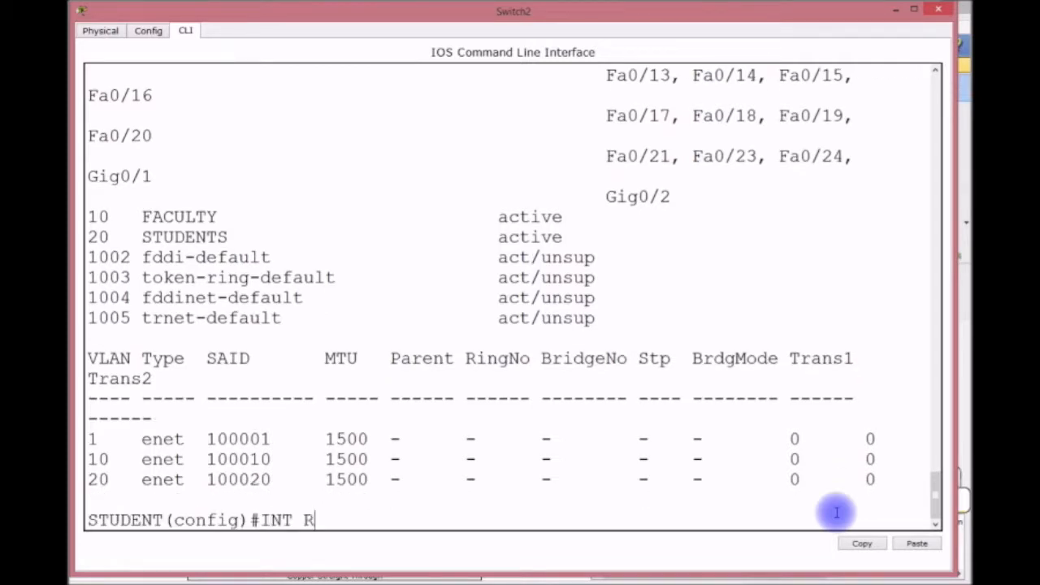
{"action": "type", "text": "ANGE F"}
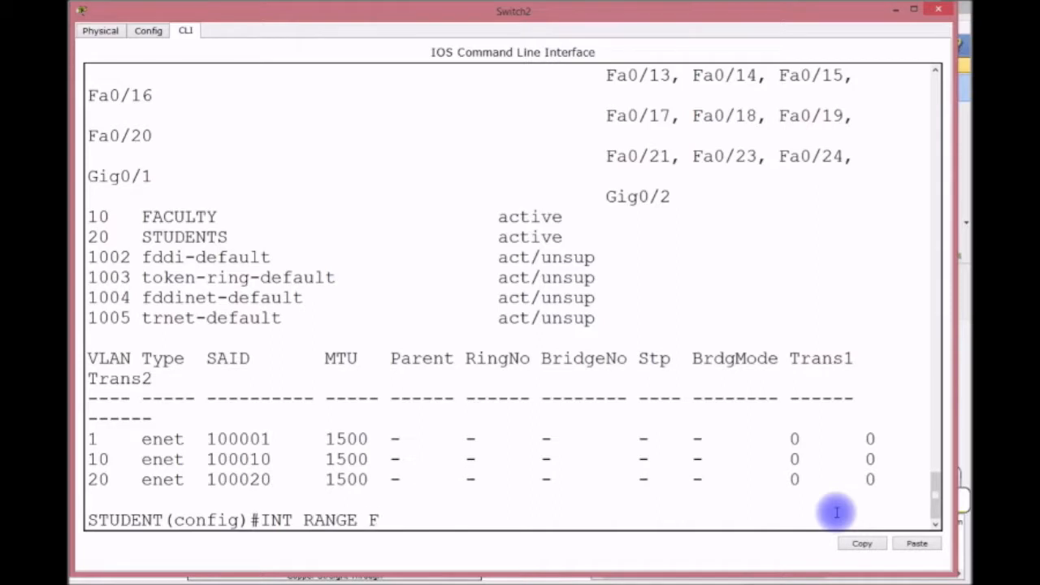
{"action": "type", "text": "0/1-15"}
{"action": "key", "text": "Return"}
{"action": "type", "text": "SWIT"}
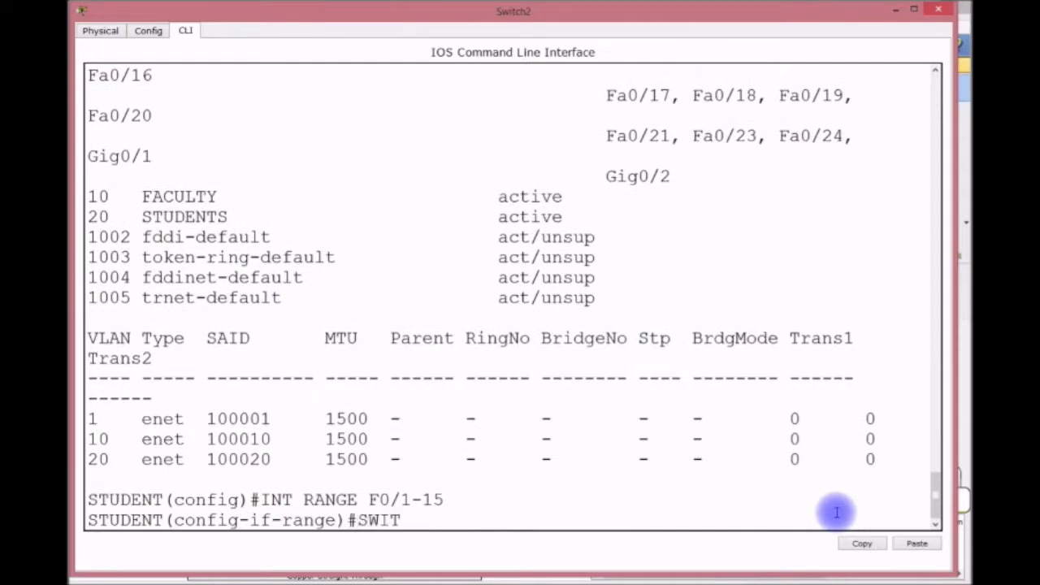
{"action": "type", "text": "CHPORT MO"}
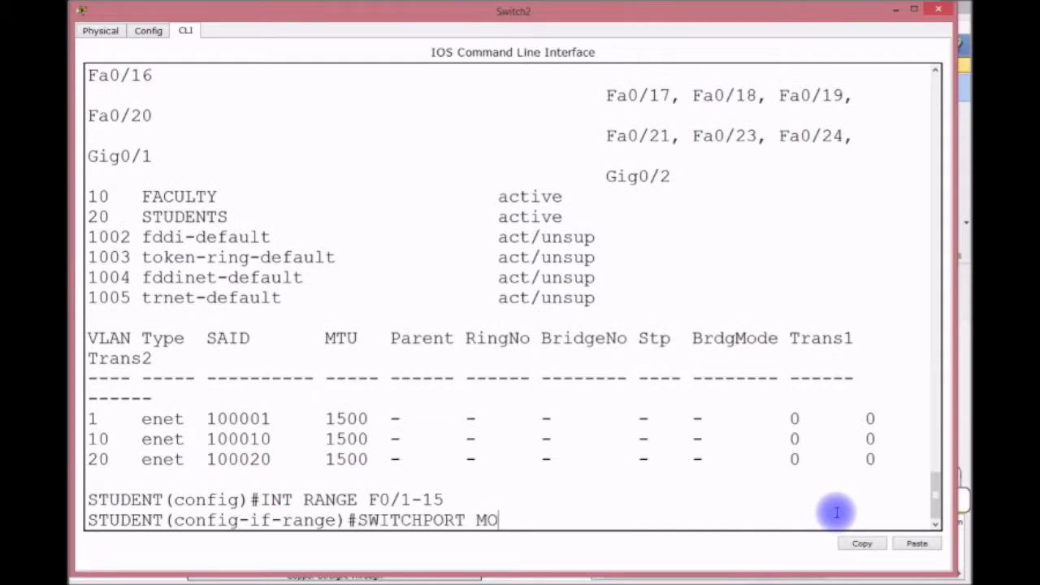
{"action": "type", "text": "DE ACCESS"}
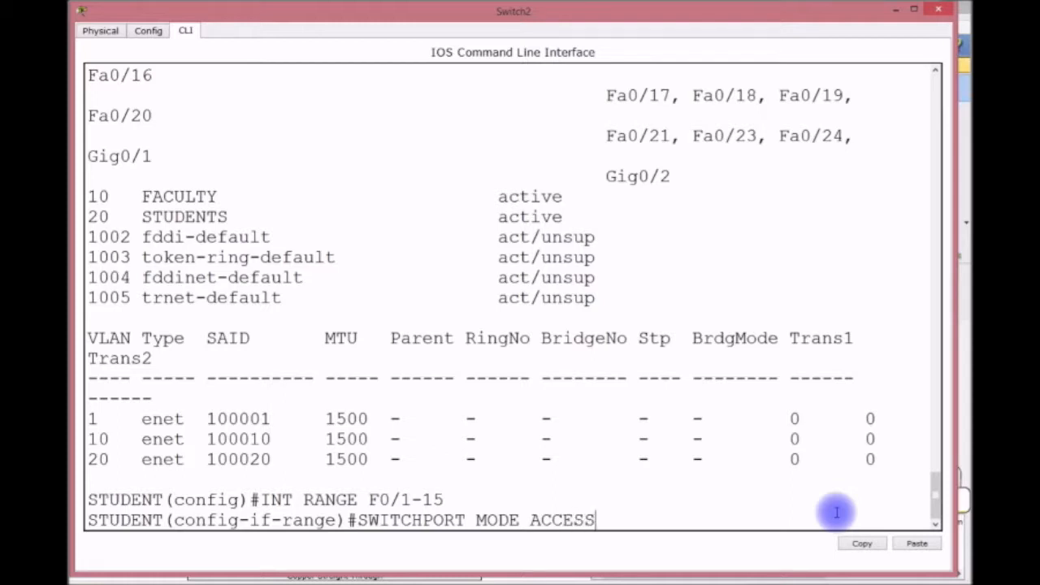
{"action": "key", "text": "Return"}
{"action": "type", "text": "SWITCHPORT"}
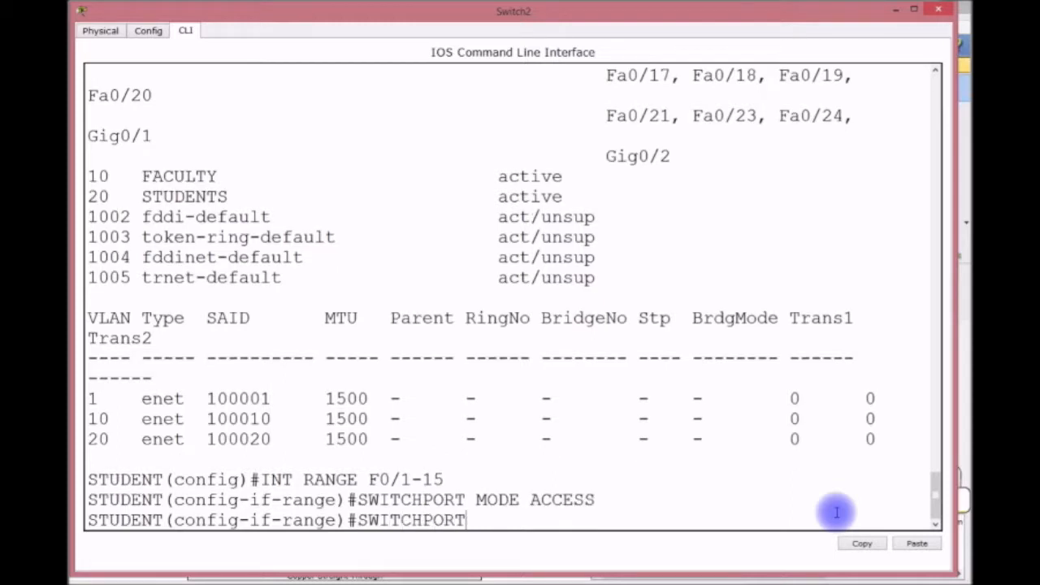
{"action": "type", "text": " ACCESS VLA"}
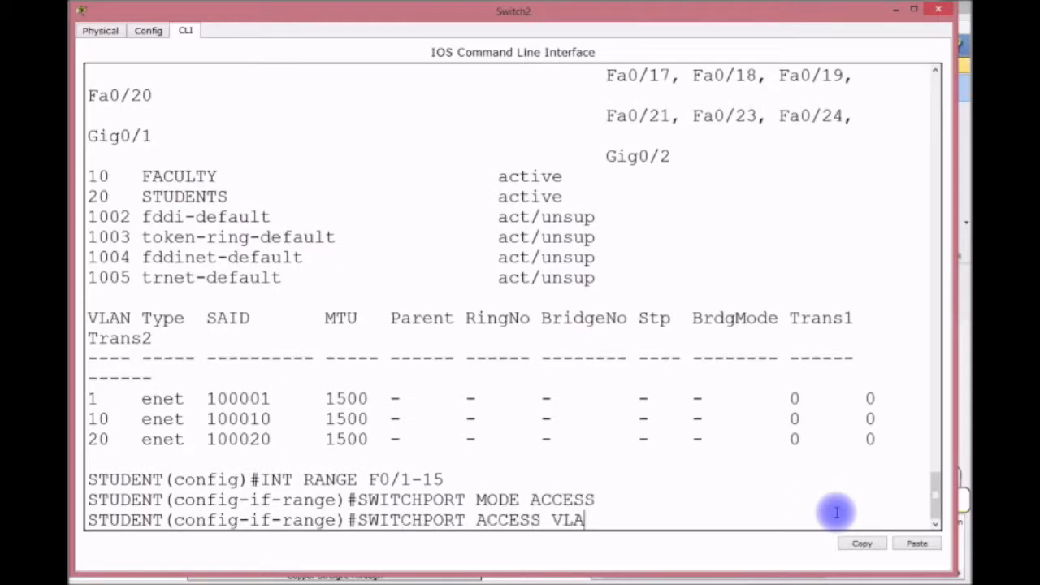
{"action": "type", "text": "N 20"}
{"action": "key", "text": "Return"}
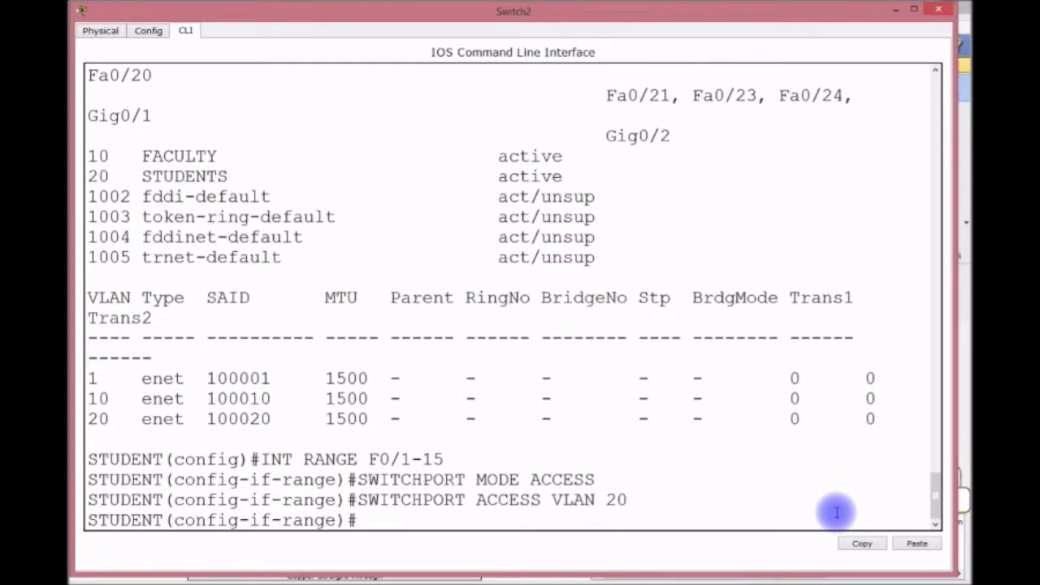
Enable port security with sticky MAC learning on ports F0/1-15.
{"action": "type", "text": "SWITCHPOR"}
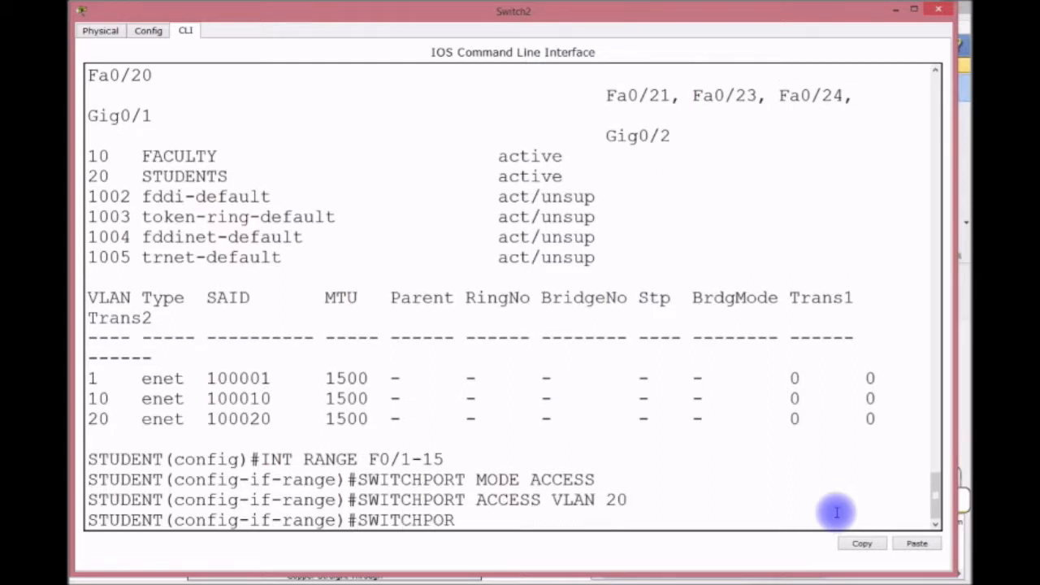
{"action": "type", "text": "T PORT-SECURITY"}
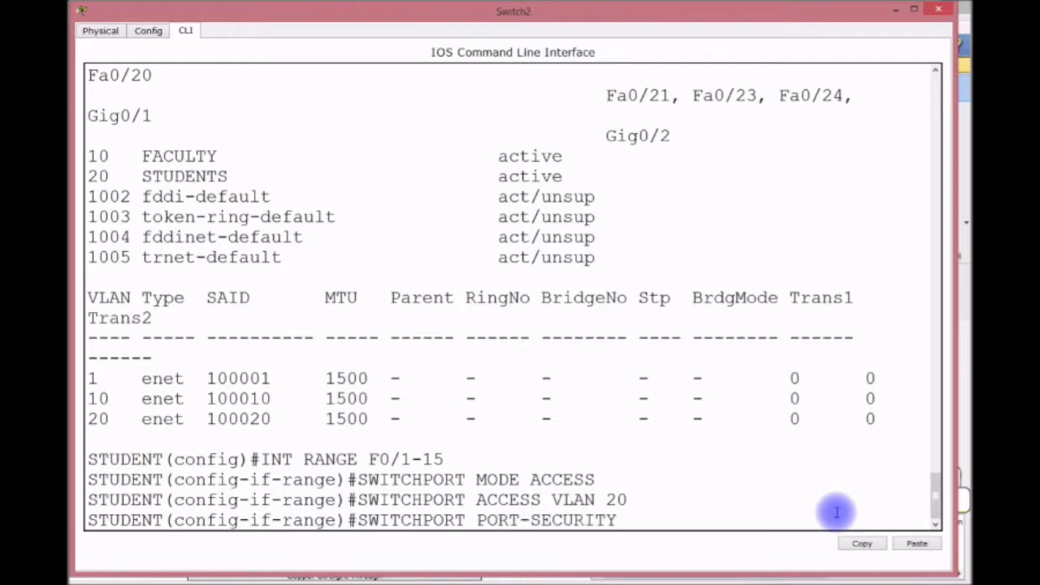
{"action": "key", "text": "Return"}
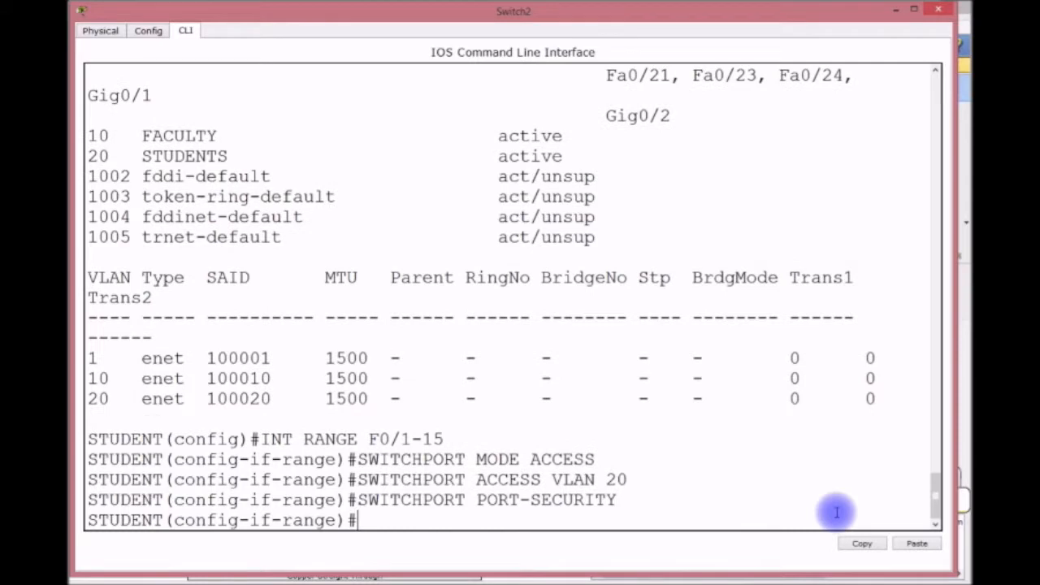
{"action": "key", "text": "Up"}
{"action": "type", "text": "MACK"}
{"action": "key", "text": "BackSpace"}
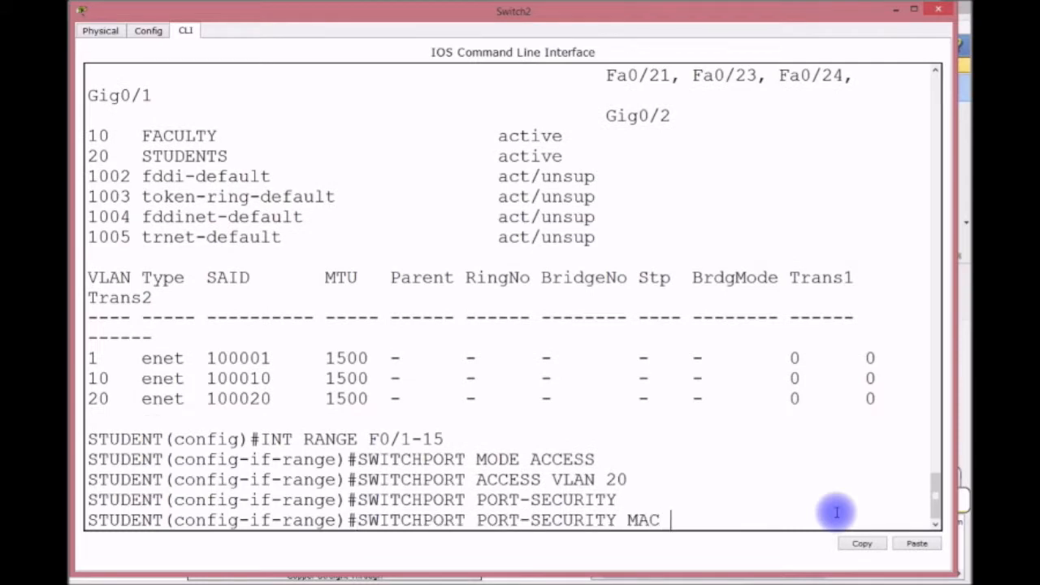
{"action": "type", "text": "STIKCY"}
{"action": "key", "text": "BackSpace"}
{"action": "key", "text": "BackSpace"}
{"action": "key", "text": "BackSpace"}
{"action": "type", "text": "CKY"}
{"action": "key", "text": "Return"}
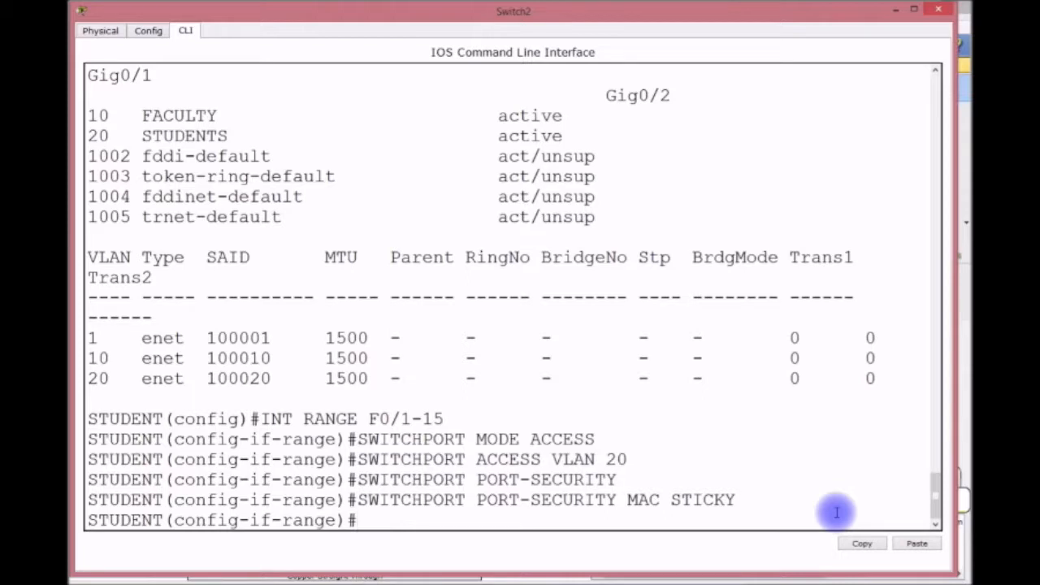
{"action": "key", "text": "Up"}
{"action": "key", "text": "BackSpace"}
{"action": "key", "text": "BackSpace"}
{"action": "key", "text": "BackSpace"}
{"action": "key", "text": "BackSpace"}
{"action": "key", "text": "BackSpace"}
{"action": "key", "text": "BackSpace"}
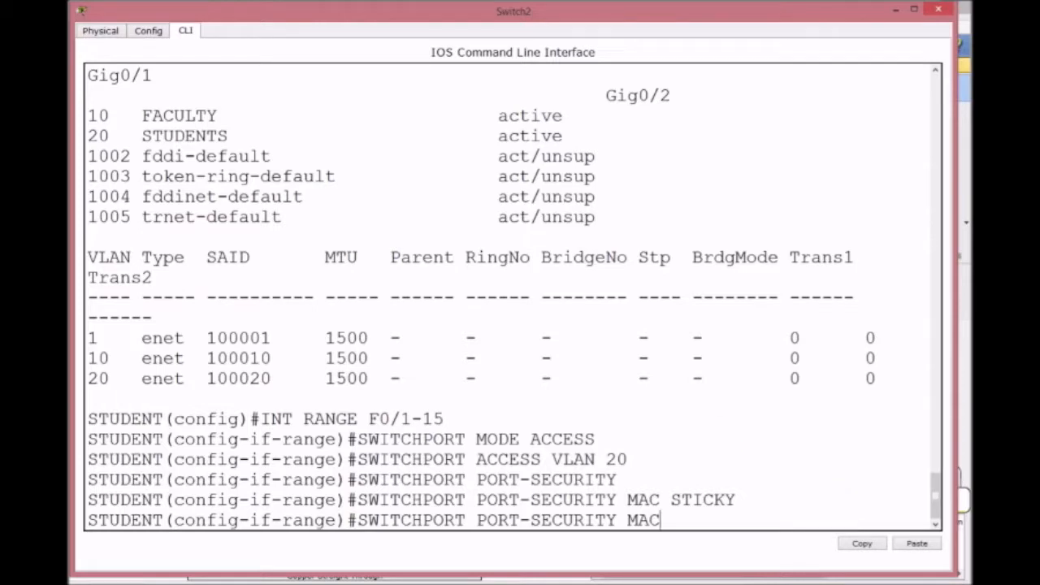
Limit STUDENT's ports to maximum 1 secure MAC with violation mode shutdown.
{"action": "left_click_drag", "start_coordinate": [616, 479], "coordinate": [357, 479]}
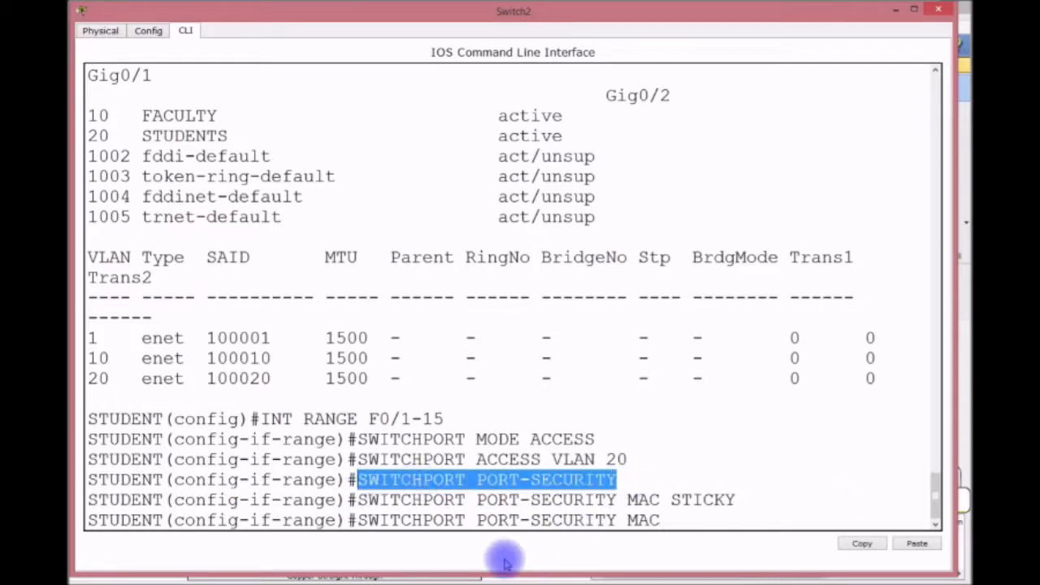
{"action": "left_click", "coordinate": [662, 520]}
{"action": "key", "text": "BackSpace"}
{"action": "type", "text": "X"}
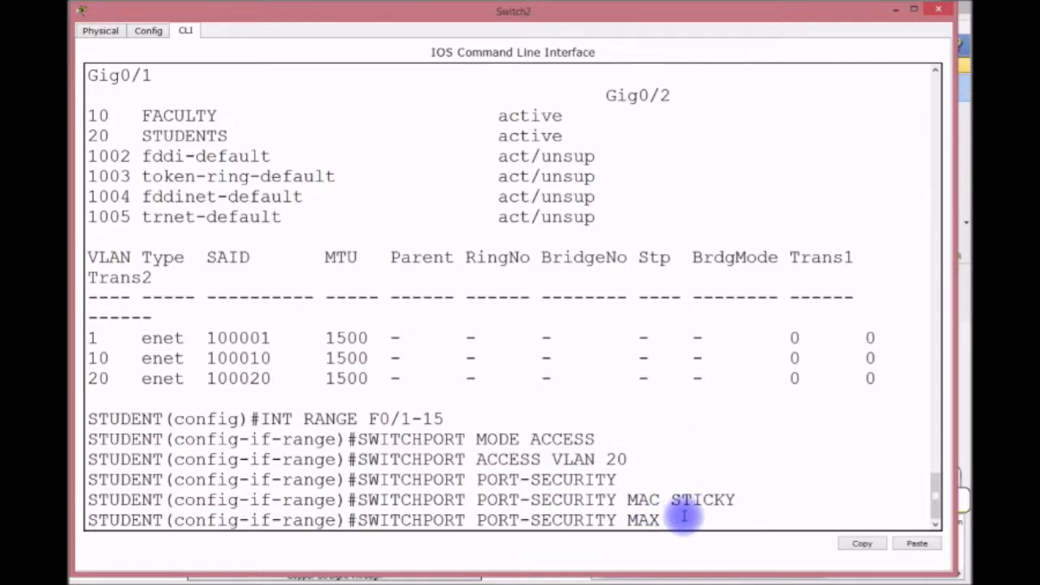
{"action": "key", "text": "Return"}
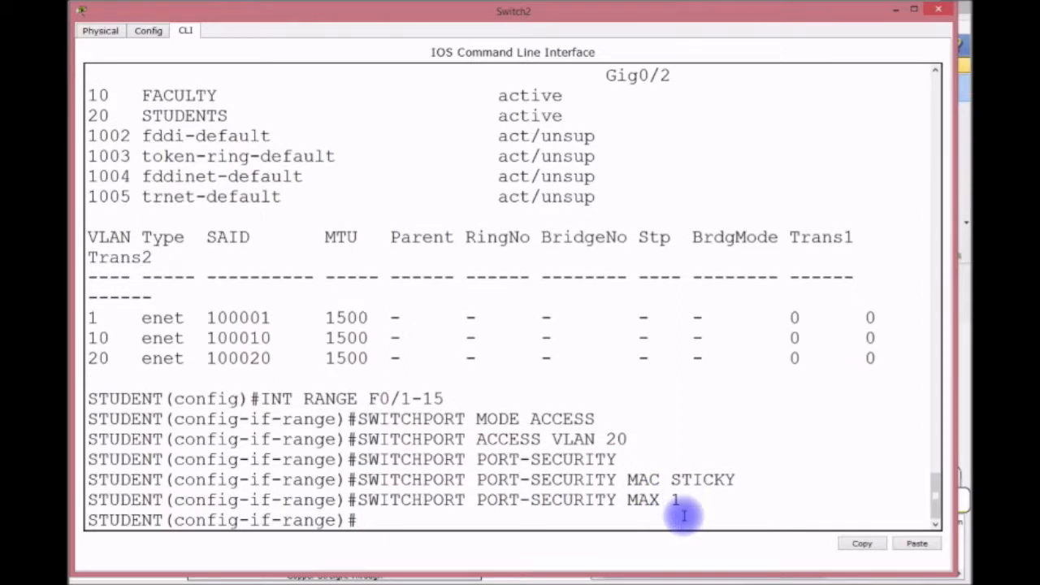
{"action": "key", "text": "Up"}
{"action": "key", "text": "BackSpace"}
{"action": "key", "text": "BackSpace"}
{"action": "key", "text": "BackSpace"}
{"action": "key", "text": "BackSpace"}
{"action": "type", "text": "VIO SHUT"}
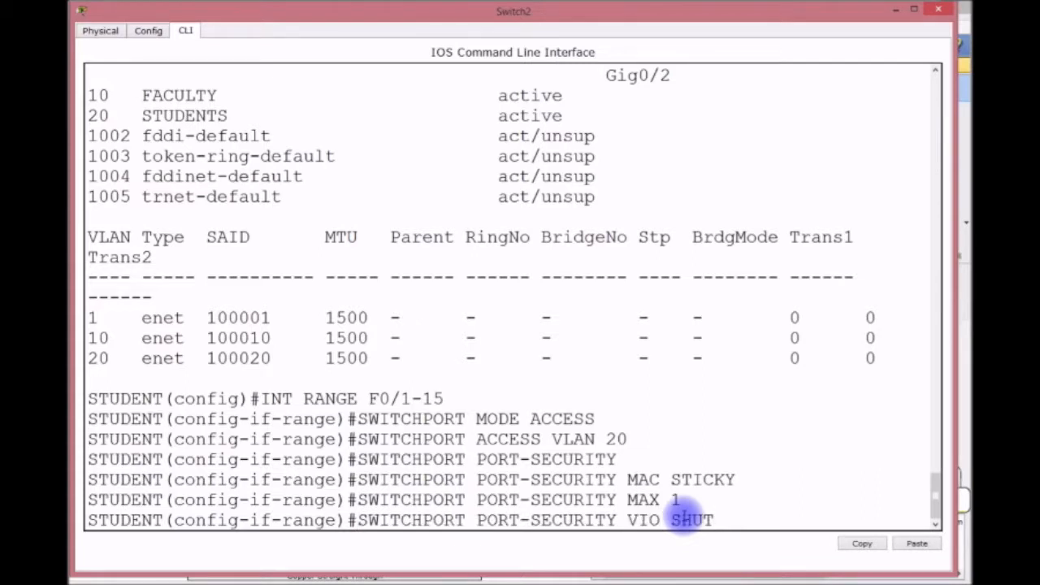
{"action": "key", "text": "Return"}
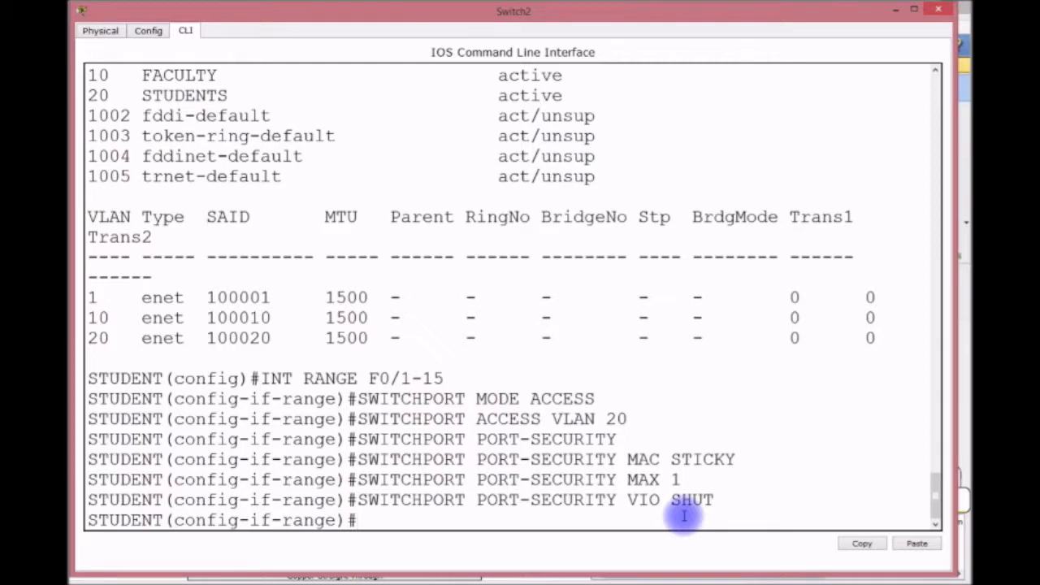
Enable spanning-tree PortFast on the Fa0/1–15 interface range.
{"action": "type", "text": "SPA"}
{"action": "key", "text": "Tab"}
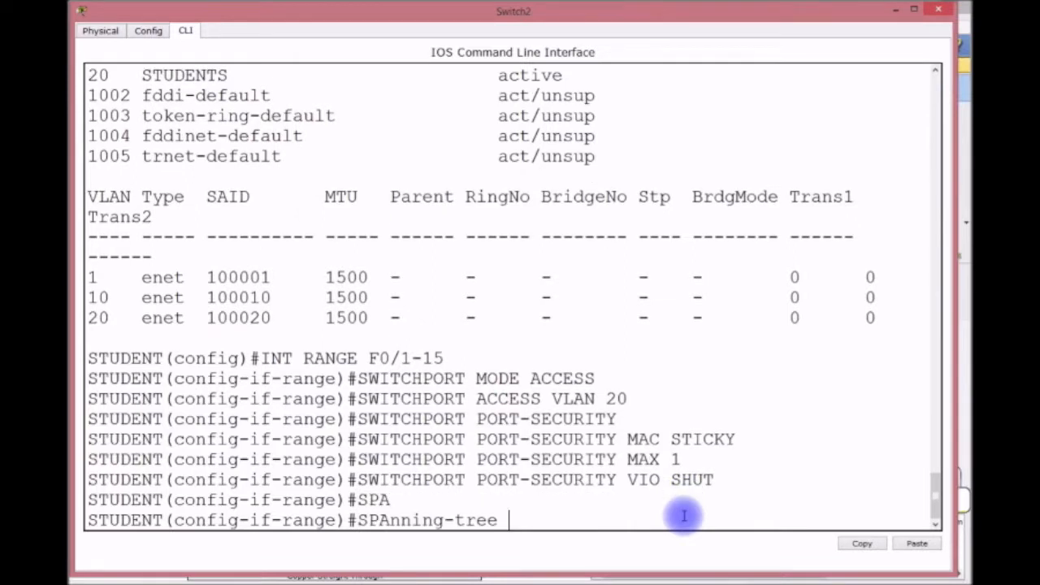
{"action": "type", "text": "P"}
{"action": "key", "text": "Tab"}
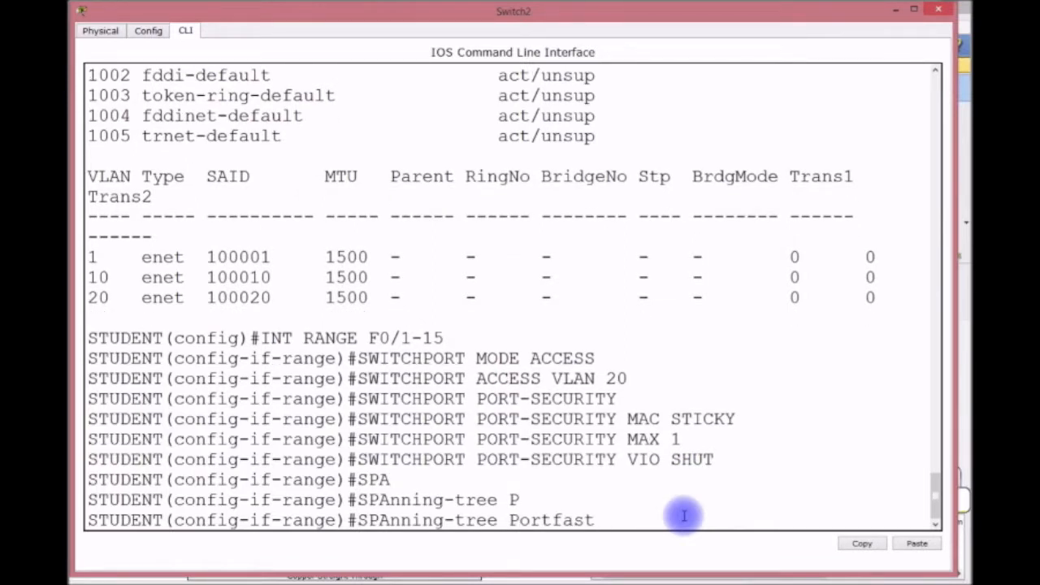
{"action": "key", "text": "Return"}
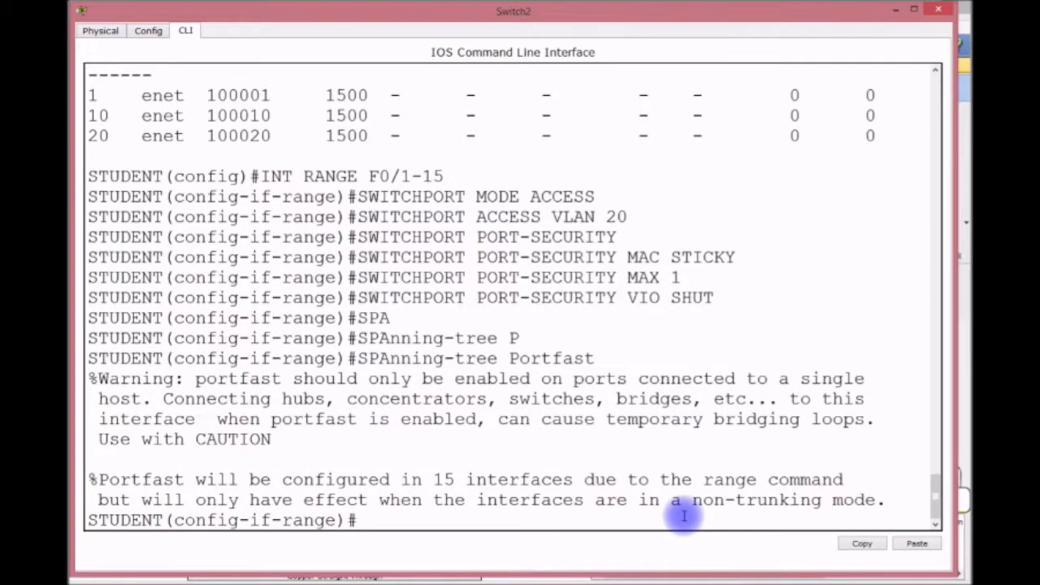
Enable spanning-tree BPDU guard on the same port range.
{"action": "type", "text": "SPA"}
{"action": "key", "text": "Tab"}
{"action": "type", "text": "B"}
{"action": "key", "text": "Tab"}
{"action": "type", "text": "E"}
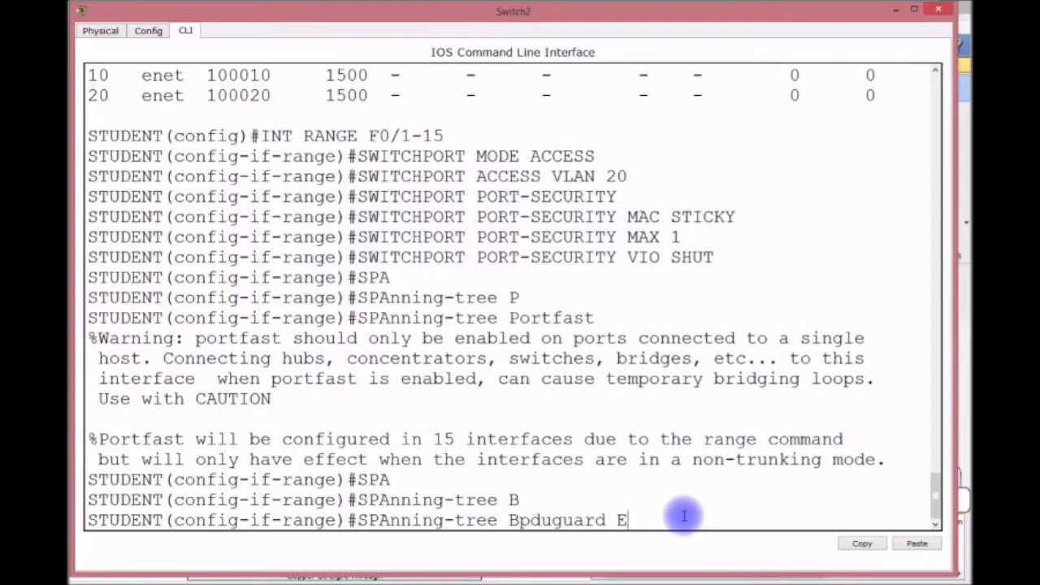
{"action": "key", "text": "Tab"}
{"action": "key", "text": "Return"}
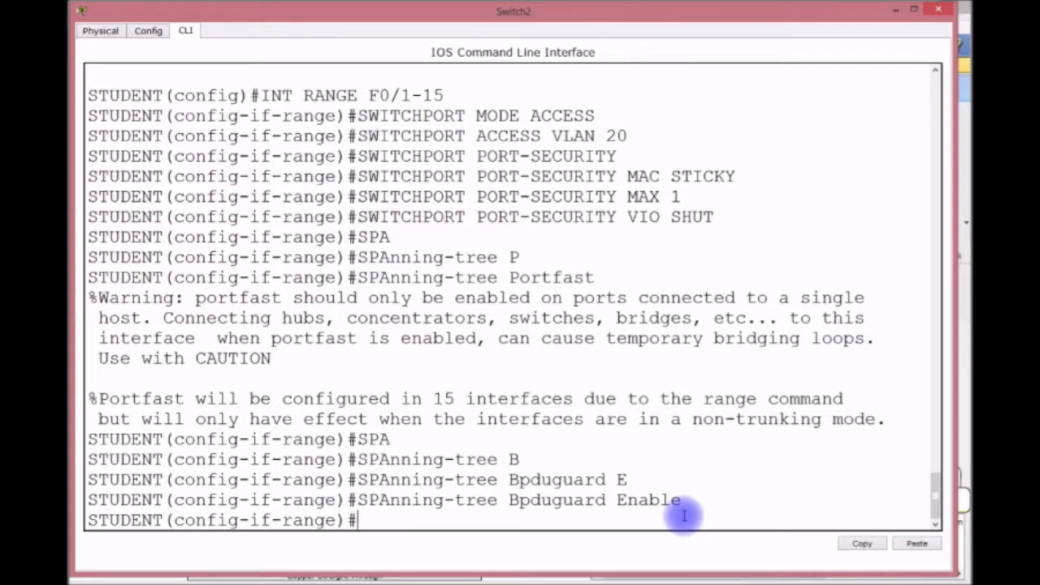
Save the running configuration with DO WR and leave configuration mode.
{"action": "type", "text": "DO WR"}
{"action": "key", "text": "Return"}
{"action": "key", "text": "ctrl+z"}
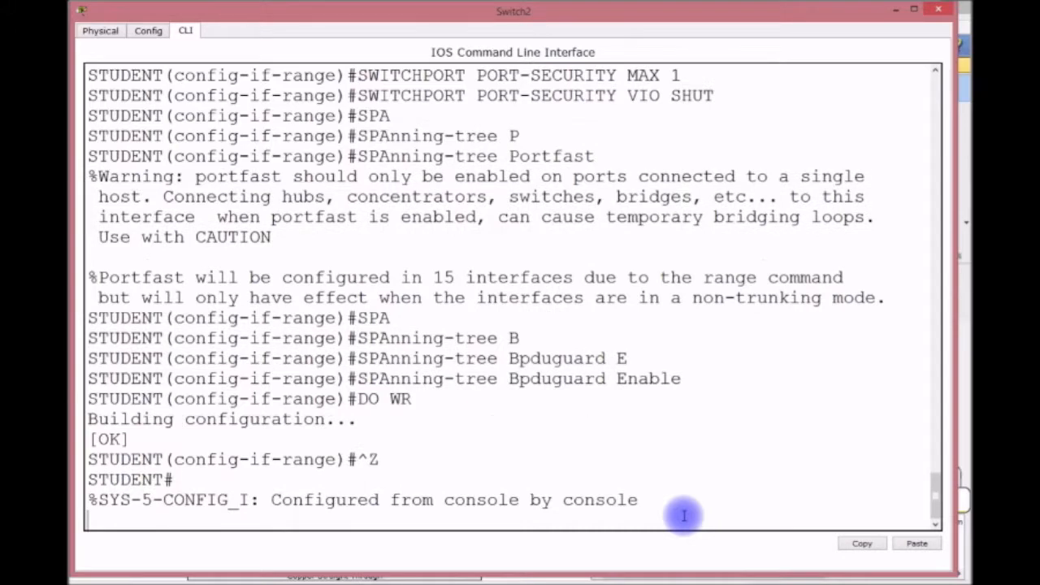
{"action": "key", "text": "Return"}
{"action": "key", "text": "Return"}
{"action": "key", "text": "Return"}
Set the switch's default gateway to 192.168.1.254 from global configuration mode.
{"action": "type", "text": "CONFIG"}
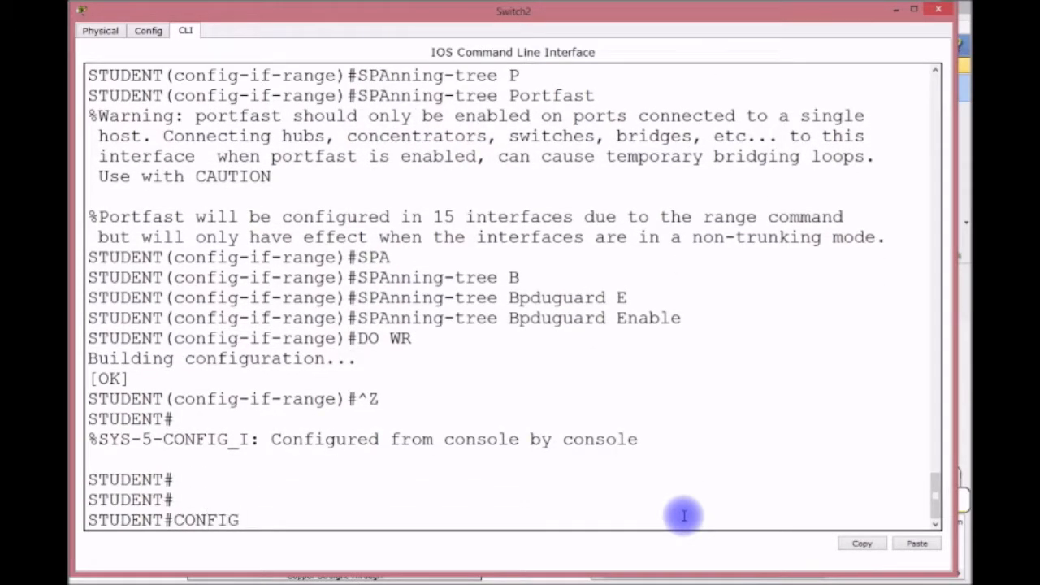
{"action": "type", "text": " T"}
{"action": "key", "text": "Return"}
{"action": "type", "text": "INT"}
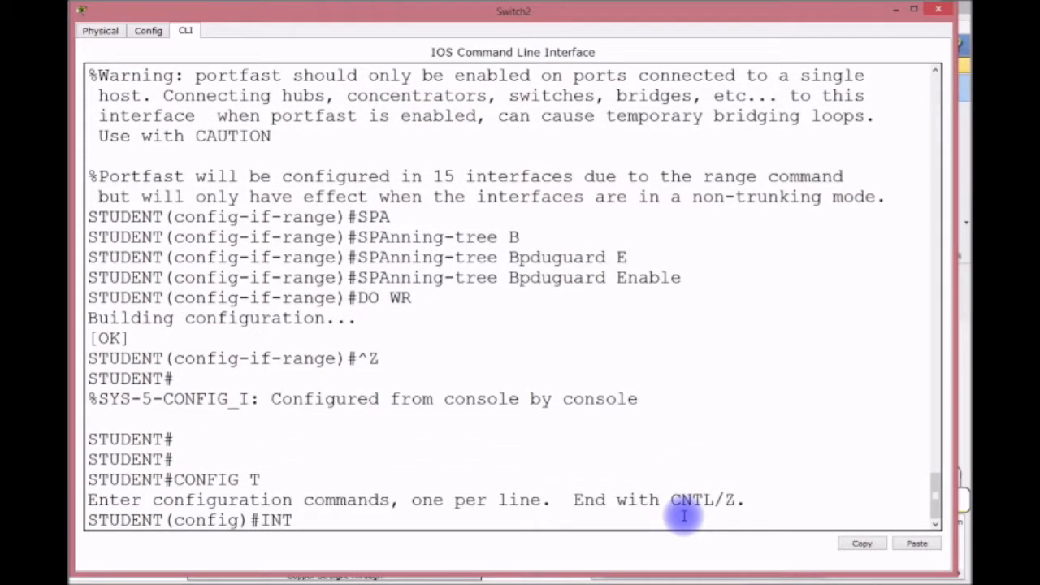
{"action": "key", "text": "BackSpace"}
{"action": "key", "text": "BackSpace"}
{"action": "key", "text": "BackSpace"}
{"action": "type", "text": "P A"}
{"action": "key", "text": "BackSpace"}
{"action": "type", "text": "D"}
{"action": "key", "text": "Tab"}
{"action": "type", "text": "E"}
{"action": "key", "text": "Tab"}
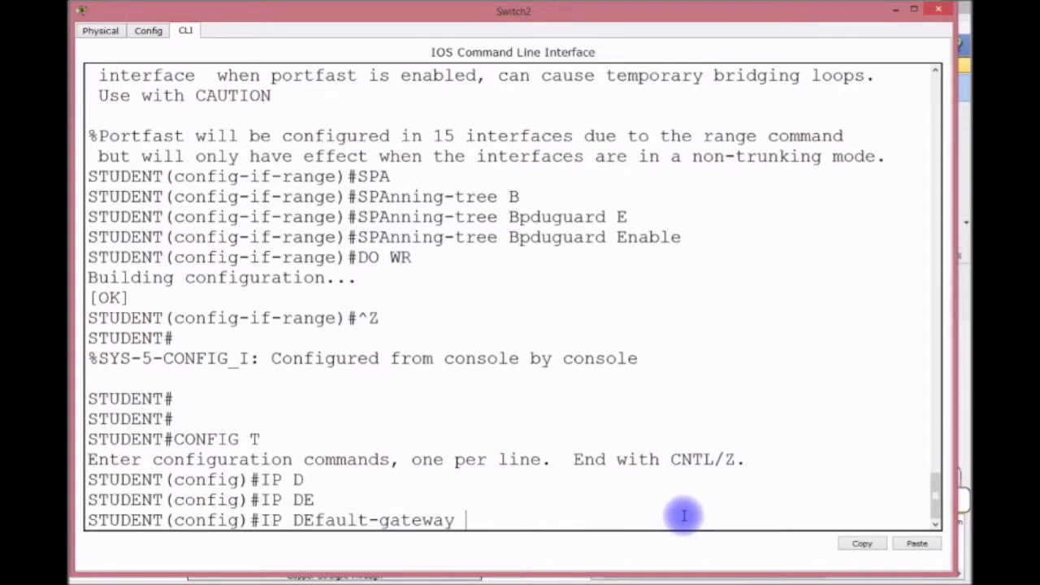
{"action": "type", "text": "192.168.1.25"}
{"action": "type", "text": "4"}
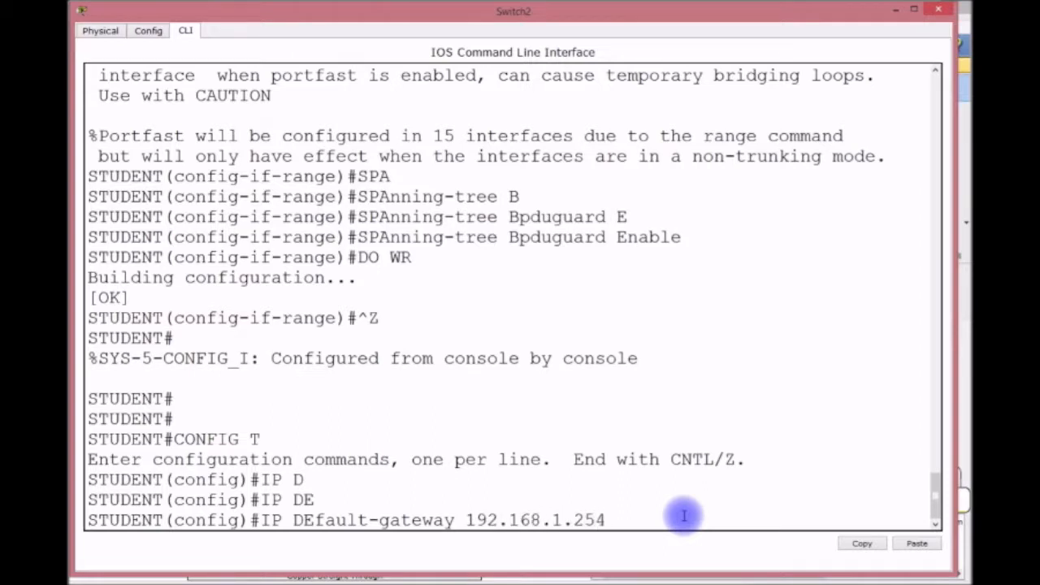
{"action": "key", "text": "Return"}
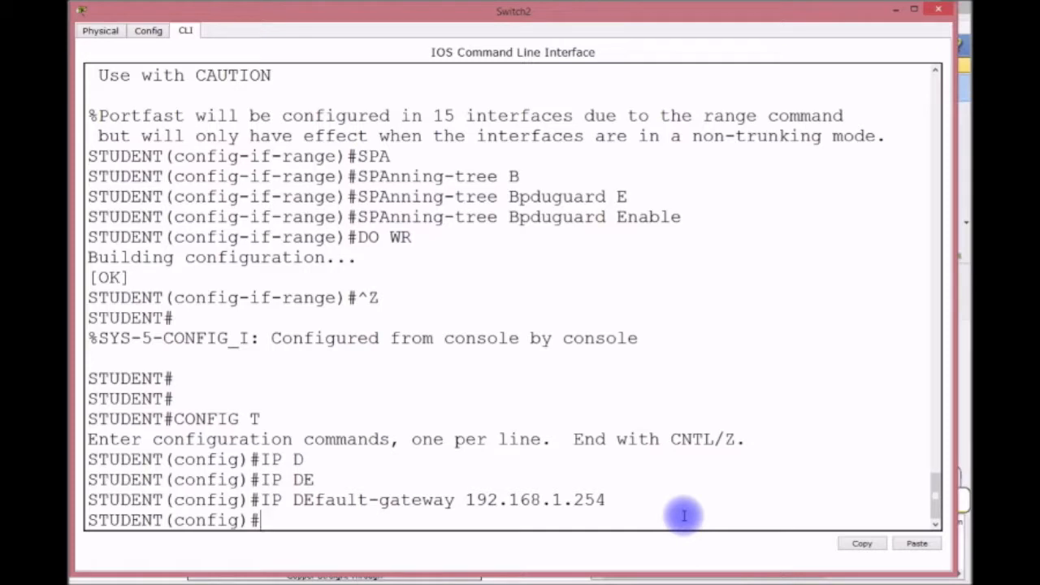
Give interface VLAN 1 the address 192.168.1.251 255.255.255.0 and bring it up.
{"action": "type", "text": "IP"}
{"action": "key", "text": "BackSpace"}
{"action": "key", "text": "BackSpace"}
{"action": "type", "text": "INT VOAN"}
{"action": "key", "text": "BackSpace"}
{"action": "key", "text": "BackSpace"}
{"action": "key", "text": "BackSpace"}
{"action": "type", "text": "LAN 1"}
{"action": "key", "text": "Return"}
{"action": "type", "text": "IP A"}
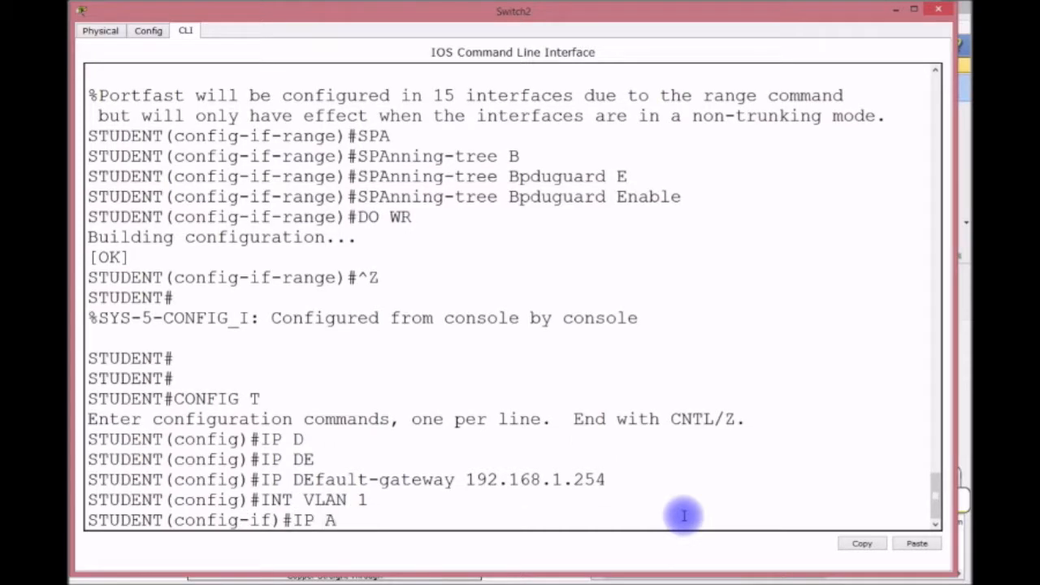
{"action": "type", "text": "DDRESS 192.168.1"}
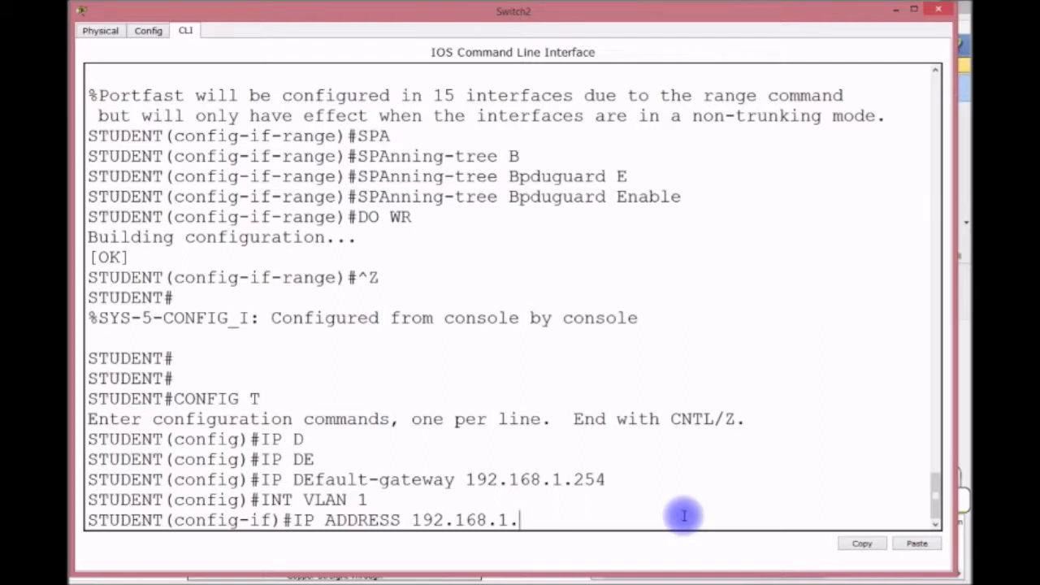
{"action": "type", "text": ".251 255.255.255.0"}
{"action": "key", "text": "Return"}
{"action": "type", "text": "NO SHUYT"}
{"action": "key", "text": "BackSpace"}
{"action": "key", "text": "BackSpace"}
{"action": "type", "text": "T"}
{"action": "key", "text": "Return"}
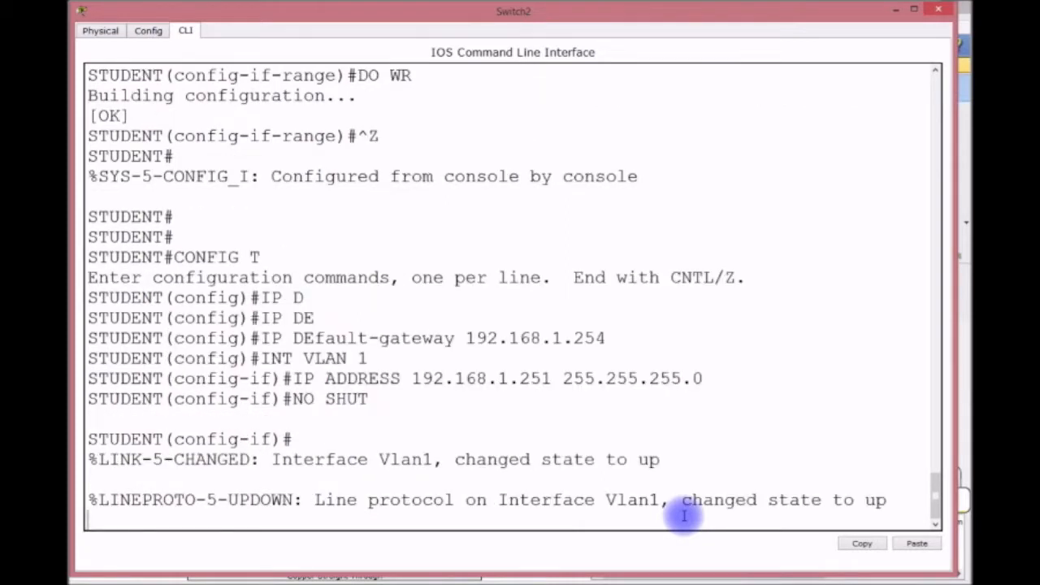
{"action": "key", "text": "Return"}
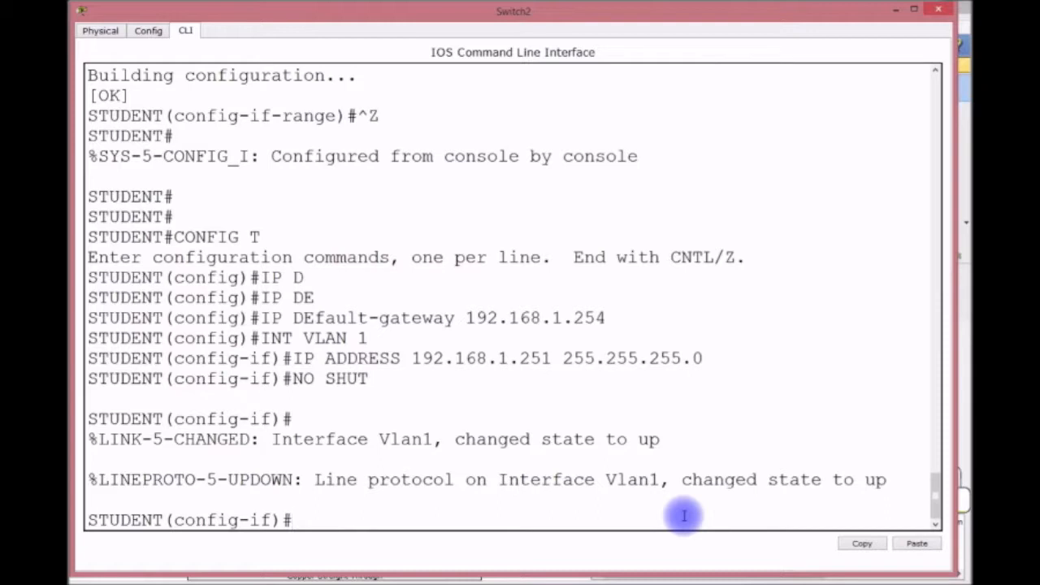
Exit configuration mode and save the configuration to startup with WR.
{"action": "key", "text": "ctrl+z"}
{"action": "type", "text": "WR"}
{"action": "key", "text": "Return"}
{"action": "key", "text": "Return"}
{"action": "key", "text": "Return"}
{"action": "key", "text": "Return"}
Page through the startup configuration with SH START, then close the Switch2 console.
{"action": "type", "text": "SH START"}
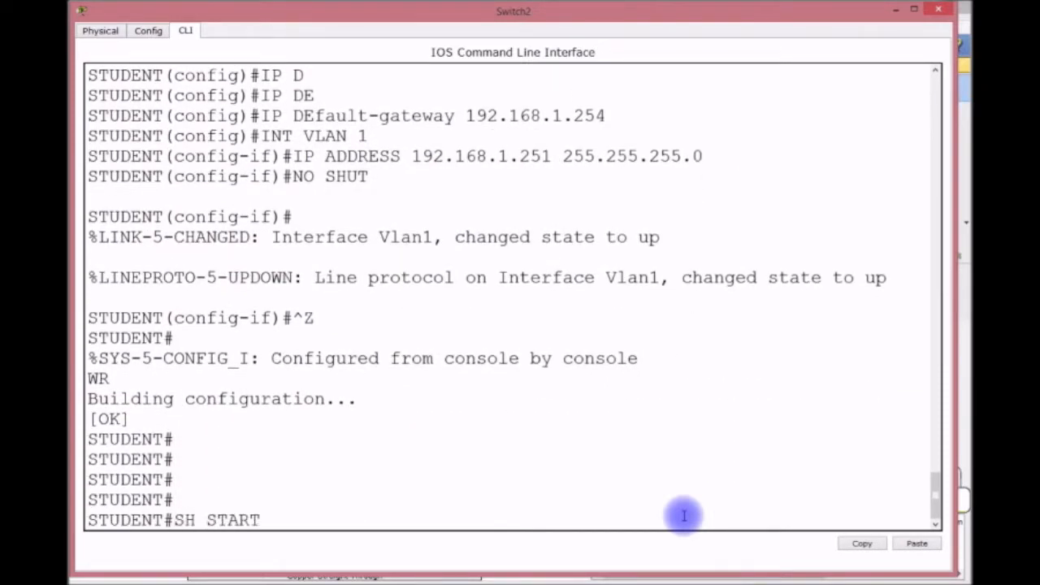
{"action": "key", "text": "Return"}
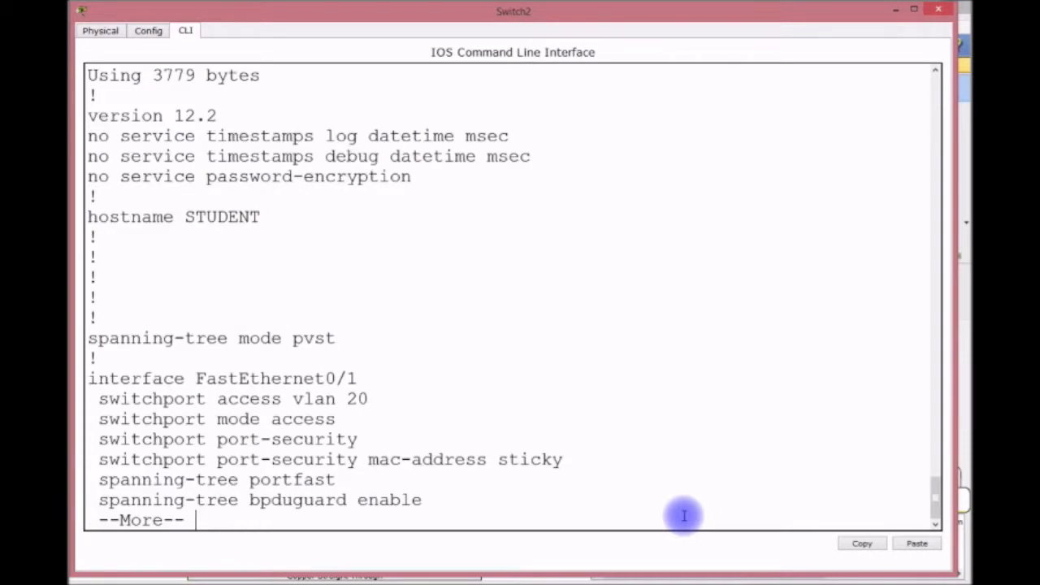
{"action": "key", "text": "Return"}
{"action": "key", "text": "Return"}
{"action": "key", "text": "Return"}
{"action": "key", "text": "Return"}
{"action": "key", "text": "Return"}
{"action": "key", "text": "Return"}
{"action": "key", "text": "Return"}
{"action": "key", "text": "Return"}
{"action": "key", "text": "Return"}
{"action": "key", "text": "Return"}
{"action": "key", "text": "Return"}
{"action": "key", "text": "Return"}
{"action": "key", "text": "Return"}
{"action": "key", "text": "Return"}
{"action": "key", "text": "Return"}
{"action": "key", "text": "Return"}
{"action": "key", "text": "Return"}
{"action": "key", "text": "Return"}
{"action": "key", "text": "Return"}
{"action": "key", "text": "Return"}
{"action": "key", "text": "Return"}
{"action": "key", "text": "Return"}
{"action": "key", "text": "Return"}
{"action": "key", "text": "Return"}
{"action": "key", "text": "Return"}
{"action": "key", "text": "Return"}
{"action": "key", "text": "Return"}
{"action": "key", "text": "Return"}
{"action": "key", "text": "Return"}
{"action": "key", "text": "Return"}
{"action": "key", "text": "Return"}
{"action": "key", "text": "Return"}
{"action": "key", "text": "Return"}
{"action": "key", "text": "Return"}
{"action": "key", "text": "Return"}
{"action": "key", "text": "Return"}
{"action": "key", "text": "Return"}
{"action": "key", "text": "Return"}
{"action": "key", "text": "Return"}
{"action": "key", "text": "Return"}
{"action": "key", "text": "Return"}
{"action": "key", "text": "Return"}
{"action": "key", "text": "Return"}
{"action": "key", "text": "Return"}
{"action": "key", "text": "Return"}
{"action": "key", "text": "Return"}
{"action": "key", "text": "Return"}
{"action": "key", "text": "Return"}
{"action": "key", "text": "Return"}
{"action": "key", "text": "Return"}
{"action": "key", "text": "Return"}
{"action": "key", "text": "Return"}
{"action": "key", "text": "Return"}
{"action": "key", "text": "Return"}
{"action": "key", "text": "Return"}
{"action": "key", "text": "Return"}
{"action": "key", "text": "Return"}
{"action": "key", "text": "Return"}
{"action": "key", "text": "Return"}
{"action": "key", "text": "Return"}
{"action": "key", "text": "Return"}
{"action": "key", "text": "Return"}
{"action": "key", "text": "Return"}
{"action": "key", "text": "Return"}
{"action": "key", "text": "Return"}
{"action": "key", "text": "Return"}
{"action": "key", "text": "Return"}
{"action": "key", "text": "Return"}
{"action": "key", "text": "Return"}
{"action": "key", "text": "Return"}
{"action": "key", "text": "Return"}
{"action": "key", "text": "Return"}
{"action": "key", "text": "Return"}
{"action": "key", "text": "Return"}
{"action": "key", "text": "Return"}
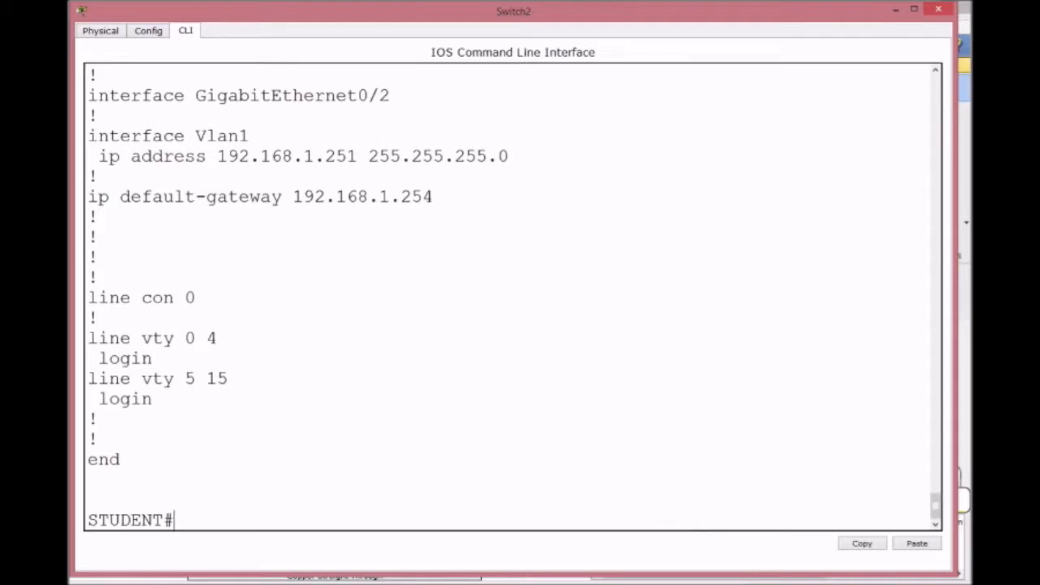
{"action": "left_click", "coordinate": [894, 10]}
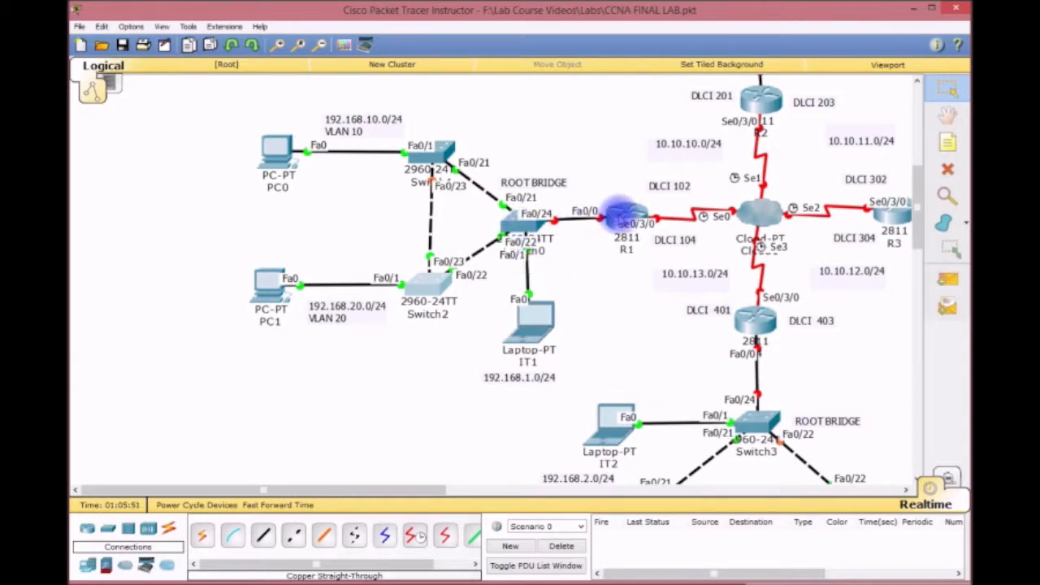
Open router R1's CLI window, enlarge it, and wake the console.
{"action": "left_click", "coordinate": [623, 216]}
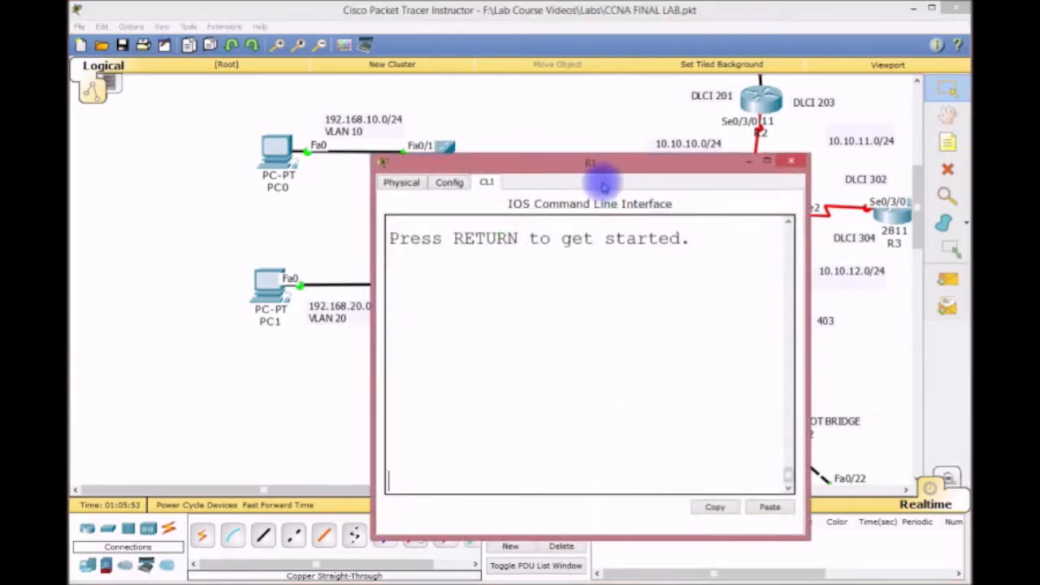
{"action": "left_click_drag", "start_coordinate": [480, 161], "coordinate": [436, 93]}
{"action": "left_click_drag", "start_coordinate": [331, 89], "coordinate": [79, 5]}
{"action": "left_click_drag", "start_coordinate": [768, 457], "coordinate": [965, 575]}
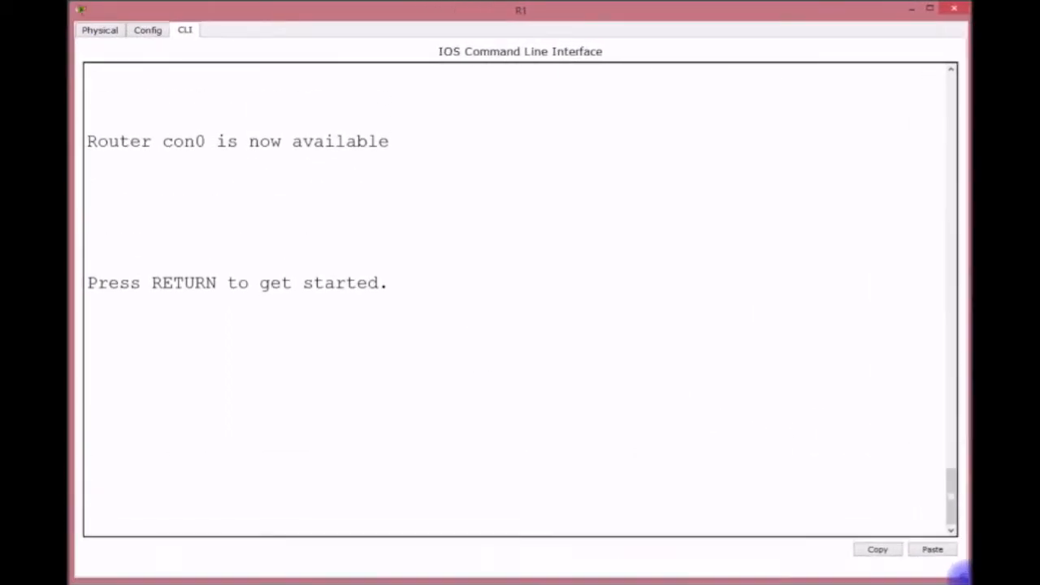
{"action": "key", "text": "Return"}
{"action": "key", "text": "Return"}
{"action": "key", "text": "Return"}
{"action": "key", "text": "Return"}
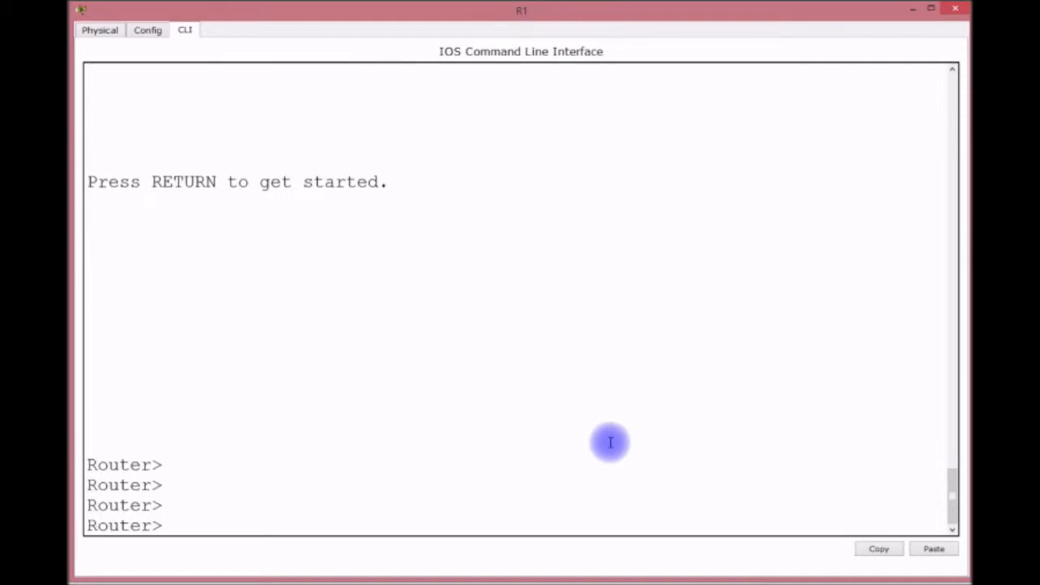
Enter privileged and global configuration mode and set the hostname to R1.
{"action": "type", "text": "ENABLE"}
{"action": "key", "text": "Return"}
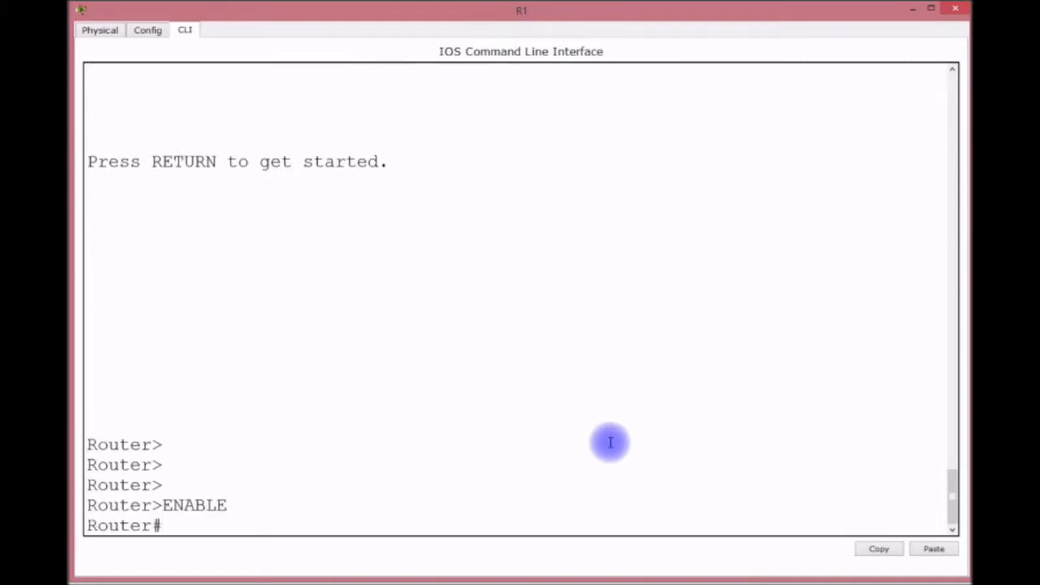
{"action": "type", "text": "CONFIG T"}
{"action": "key", "text": "Return"}
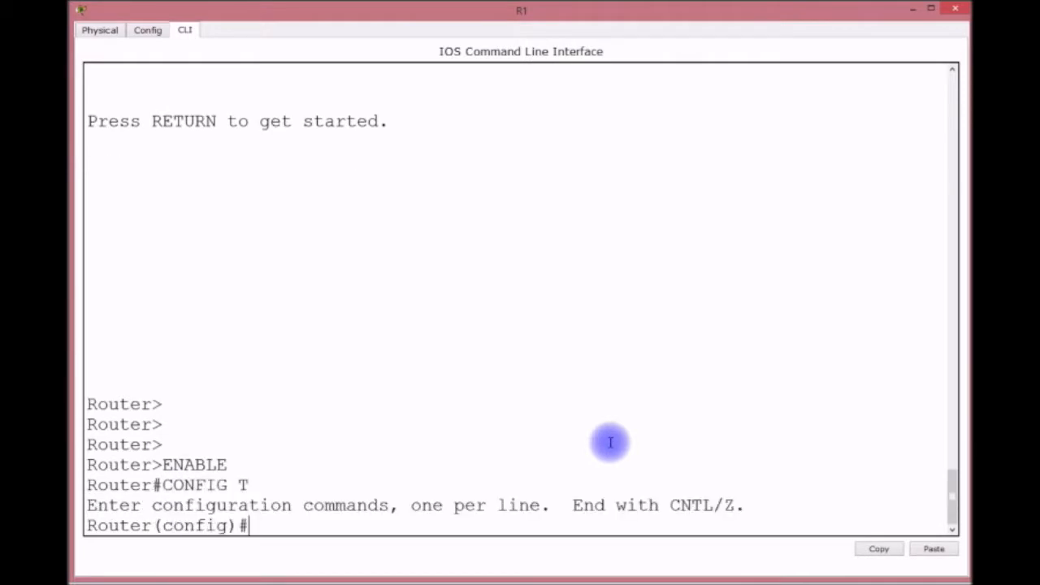
{"action": "type", "text": "HOSTNAME R1"}
{"action": "key", "text": "Return"}
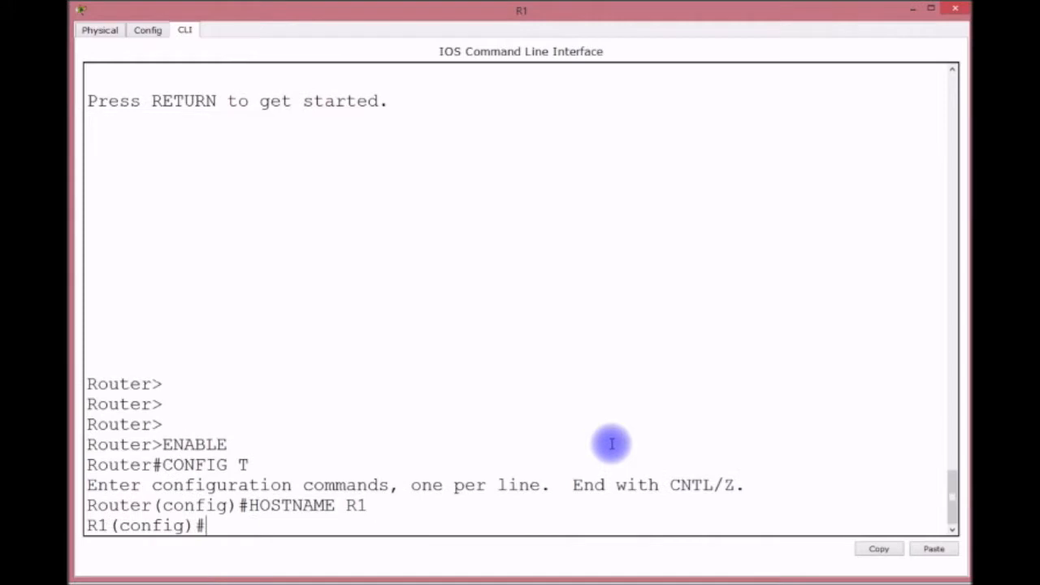
Set the enable password and enable secret, and turn on service password-encryption.
{"action": "type", "text": "ENABLE PA"}
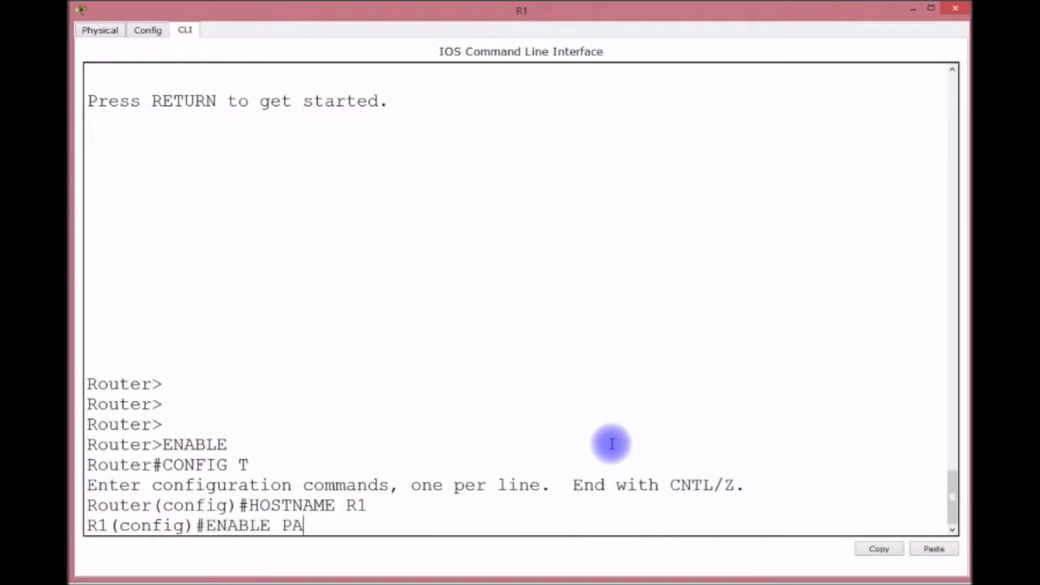
{"action": "type", "text": "SSWORD CISCO"}
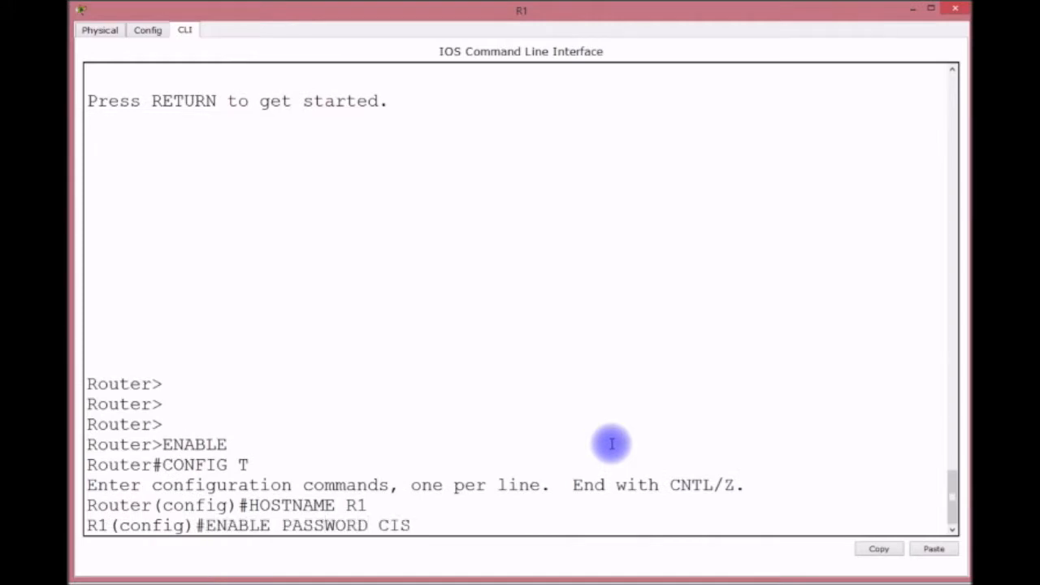
{"action": "key", "text": "Return"}
{"action": "type", "text": "ENABLE S"}
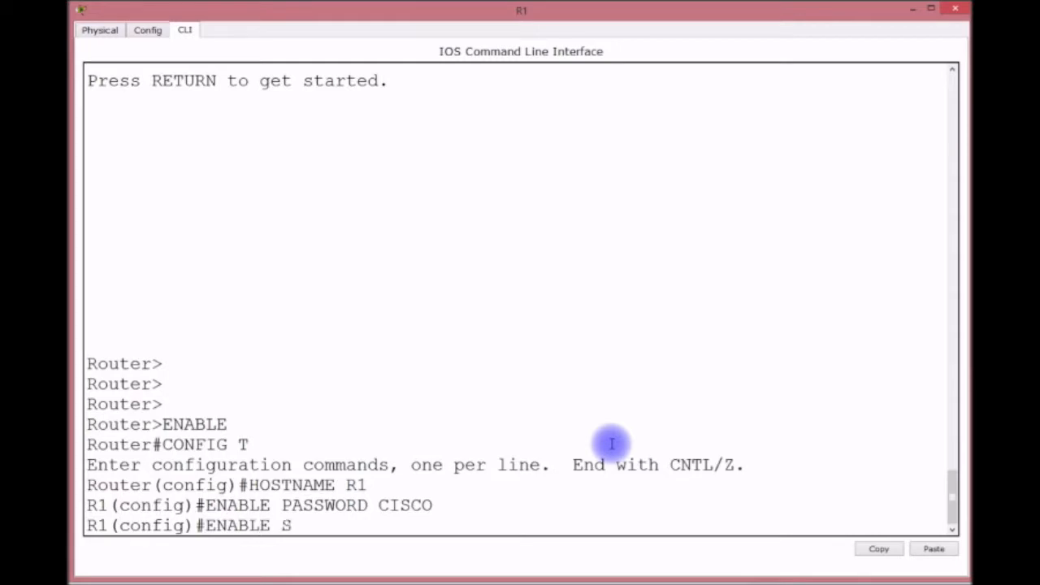
{"action": "type", "text": "ECRET S"}
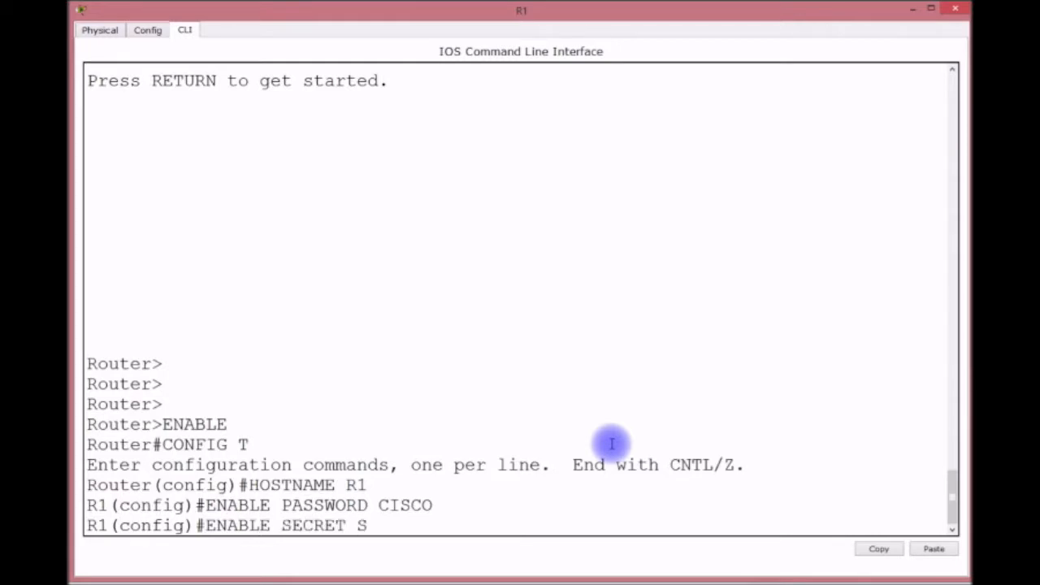
{"action": "type", "text": "TUDENT"}
{"action": "key", "text": "Return"}
{"action": "type", "text": "S"}
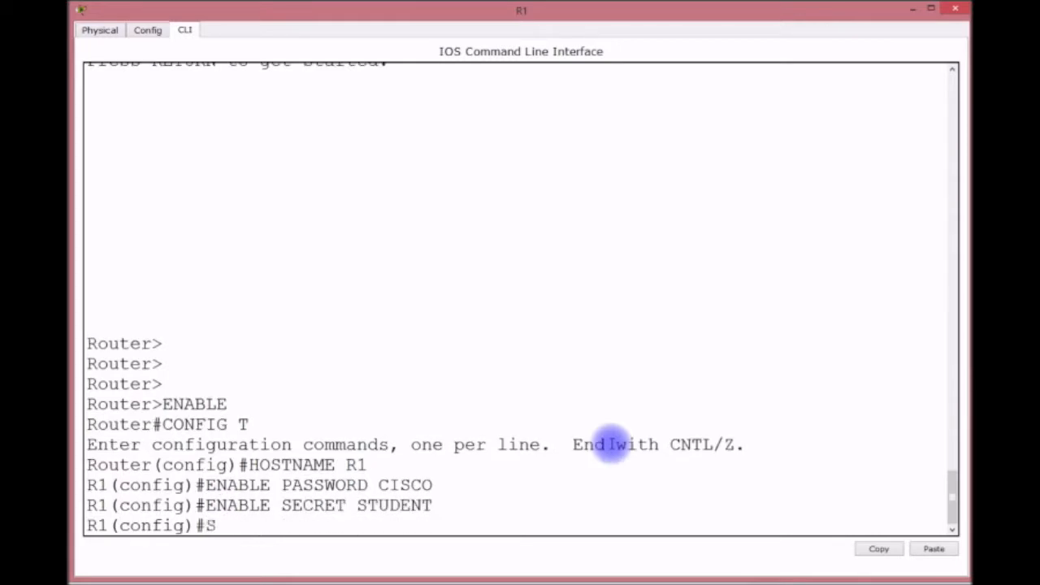
{"action": "type", "text": "ERVICE PASSWOR"}
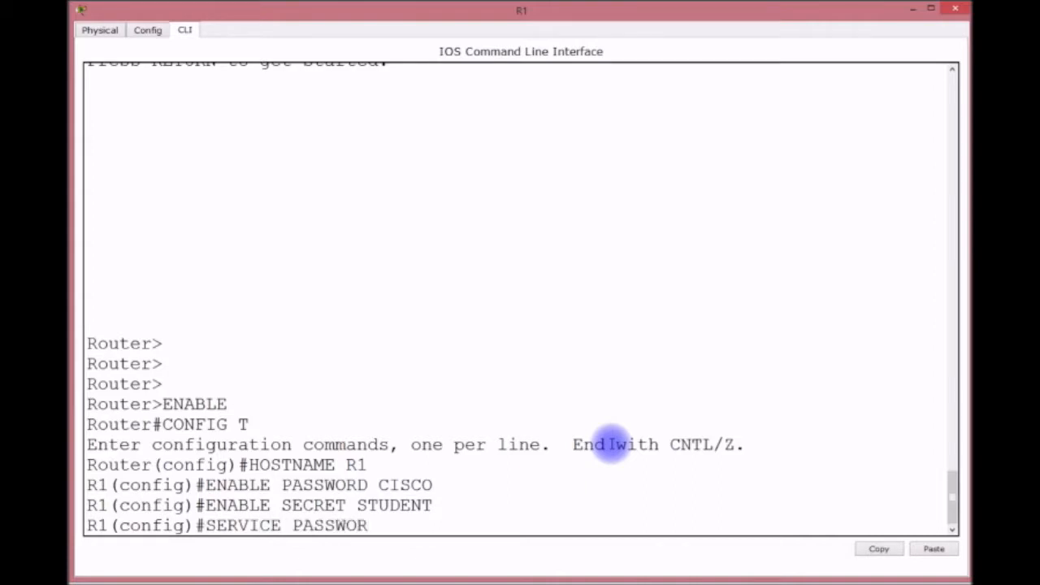
{"action": "type", "text": "D-ENCRYPTION"}
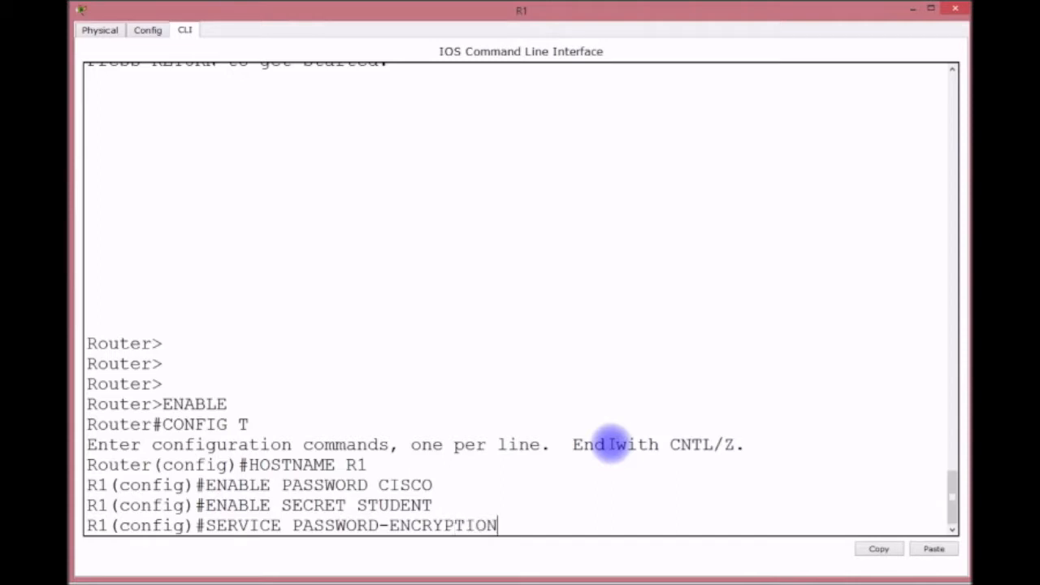
{"action": "key", "text": "Return"}
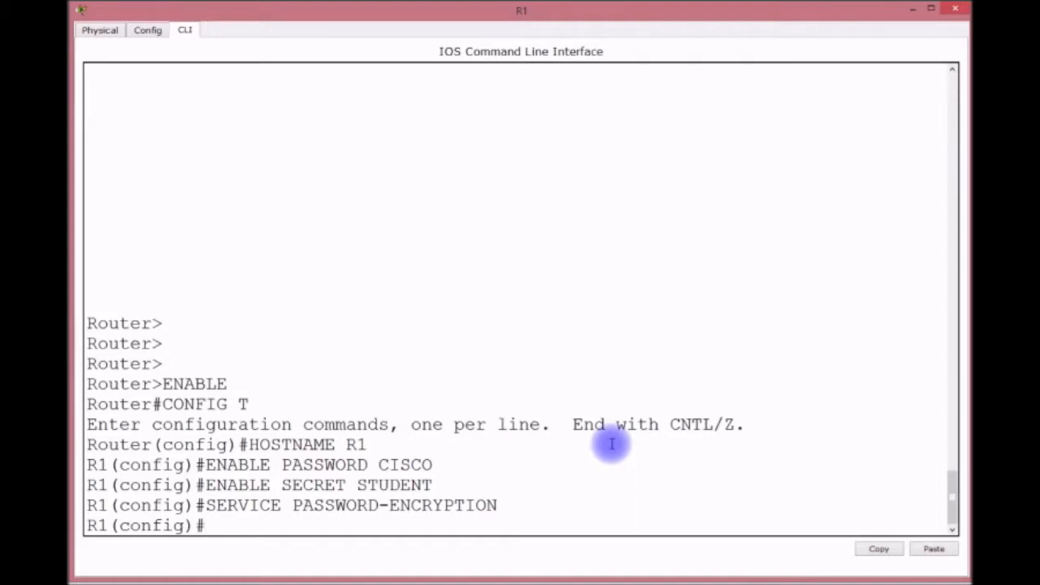
Set the MOTD banner 'WELCOME TO R1' and create a privilege-15 local user.
{"action": "type", "text": "BANNER"}
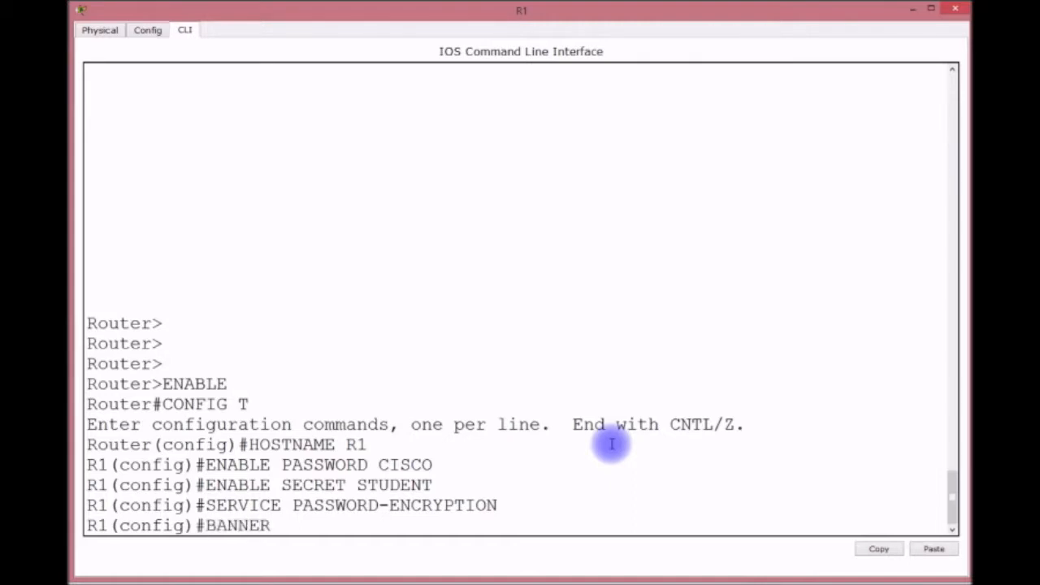
{"action": "type", "text": " MOTD # "}
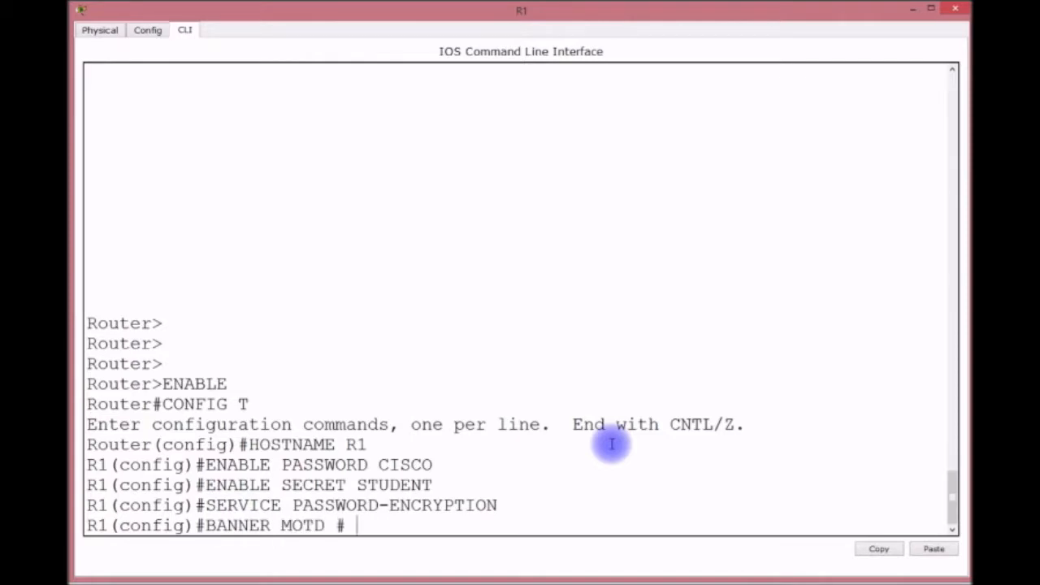
{"action": "type", "text": "WELCOME T"}
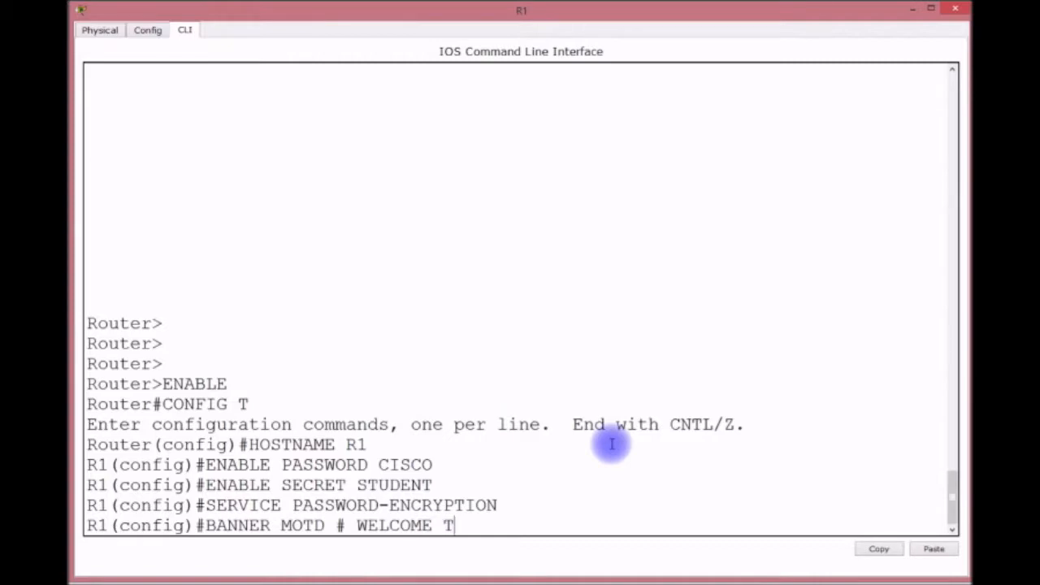
{"action": "type", "text": "O R1 #"}
{"action": "key", "text": "Return"}
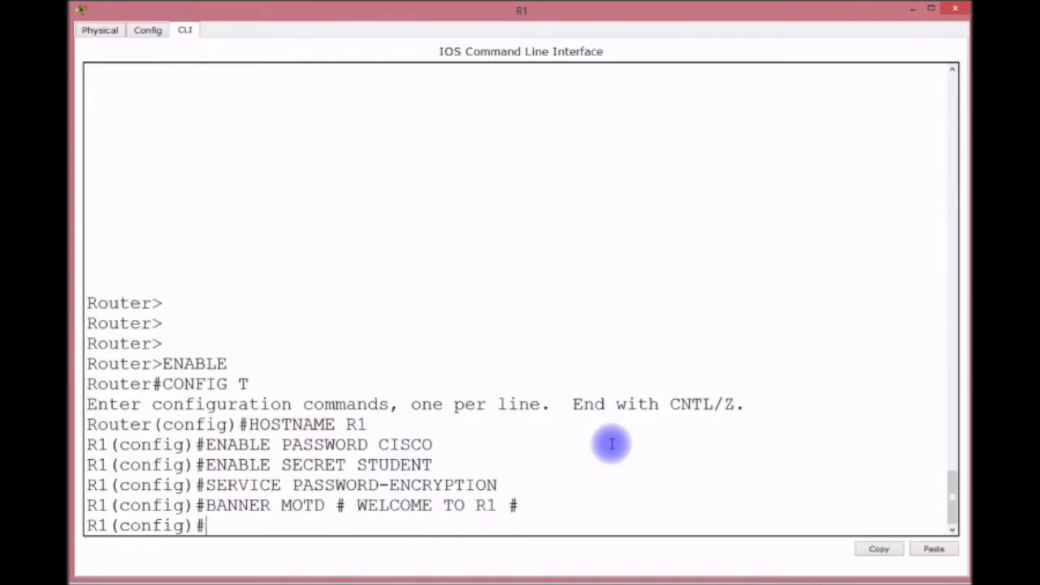
{"action": "type", "text": "USERNAME"}
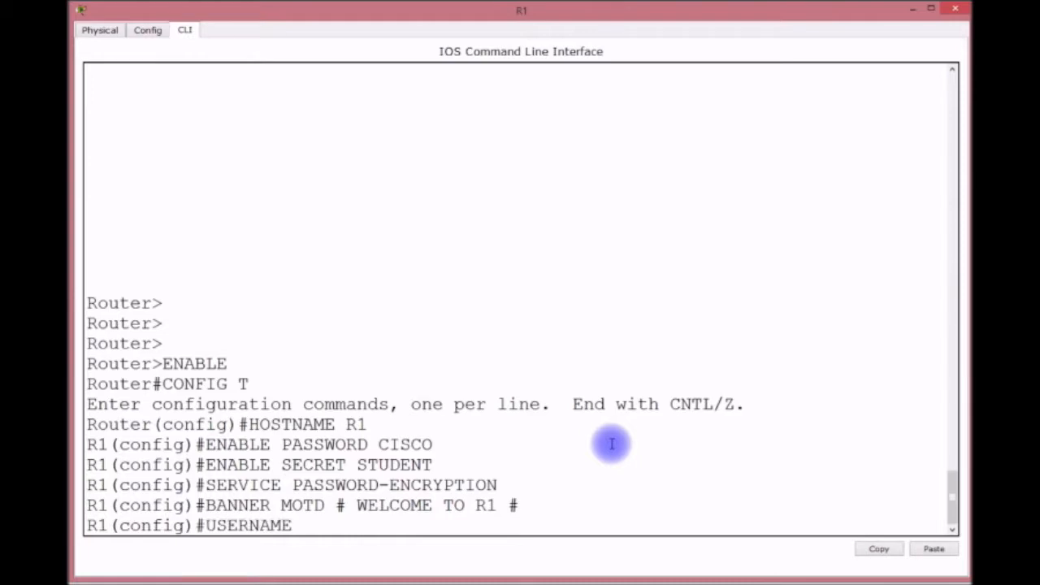
{"action": "type", "text": " LDIAZ PRIVILEGE "}
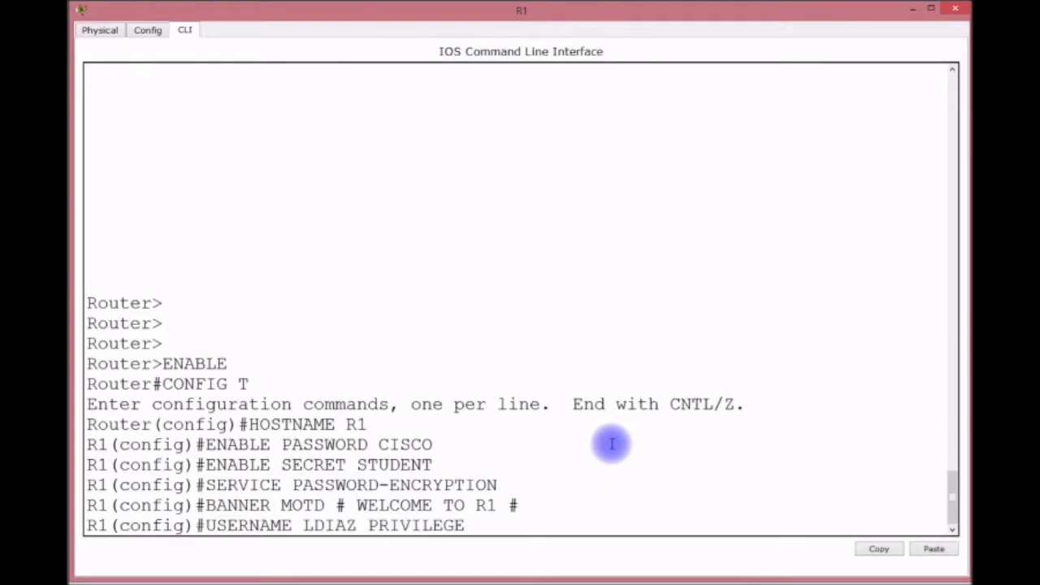
{"action": "type", "text": "15 PASSWORD "}
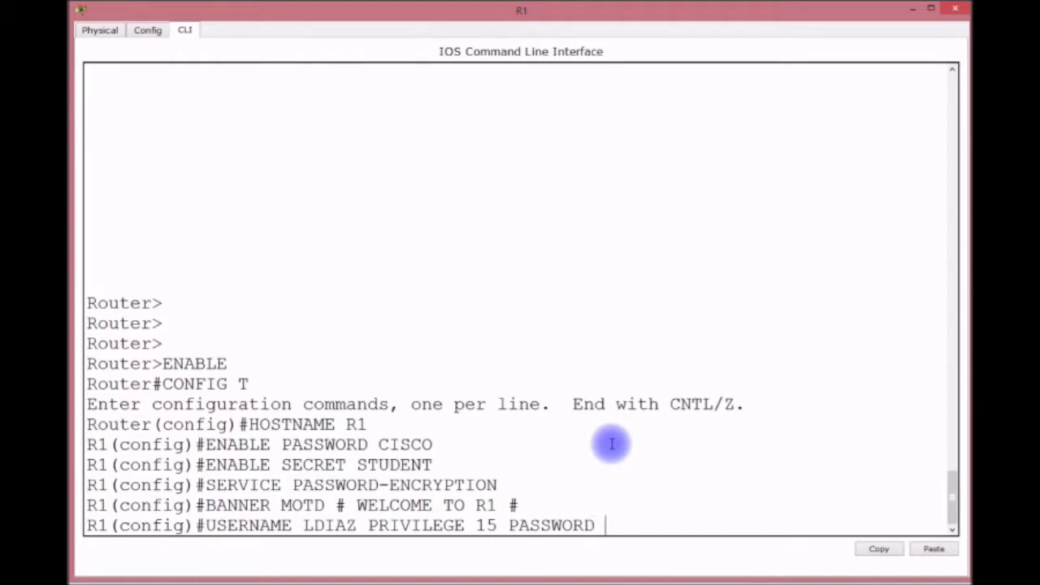
{"action": "type", "text": "0 CISCO"}
{"action": "key", "text": "Return"}
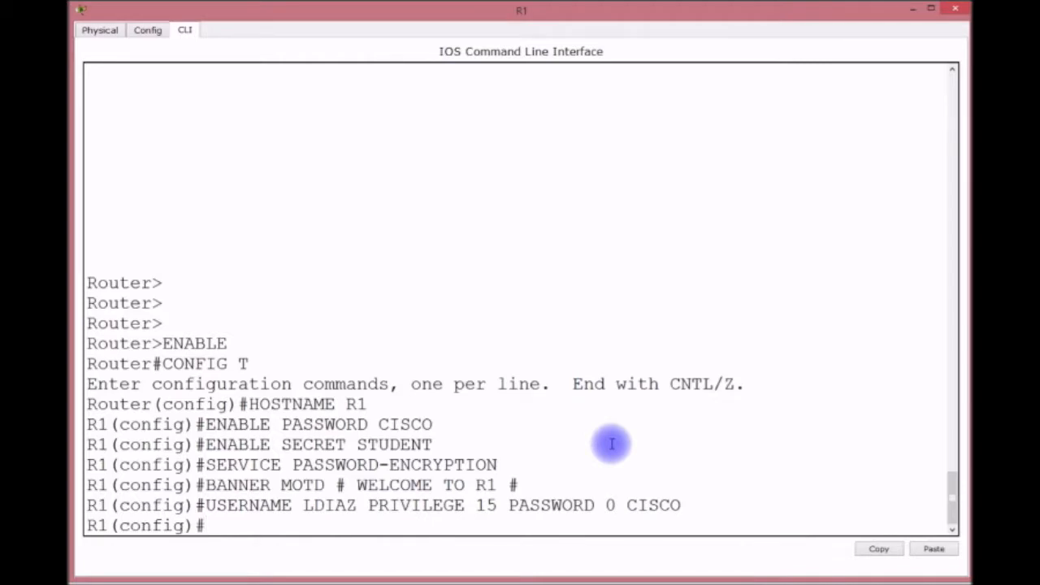
Enable domain lookup with domain name LAZ.COM and name server 192.168.100.1.
{"action": "type", "text": "IP DOMAIN"}
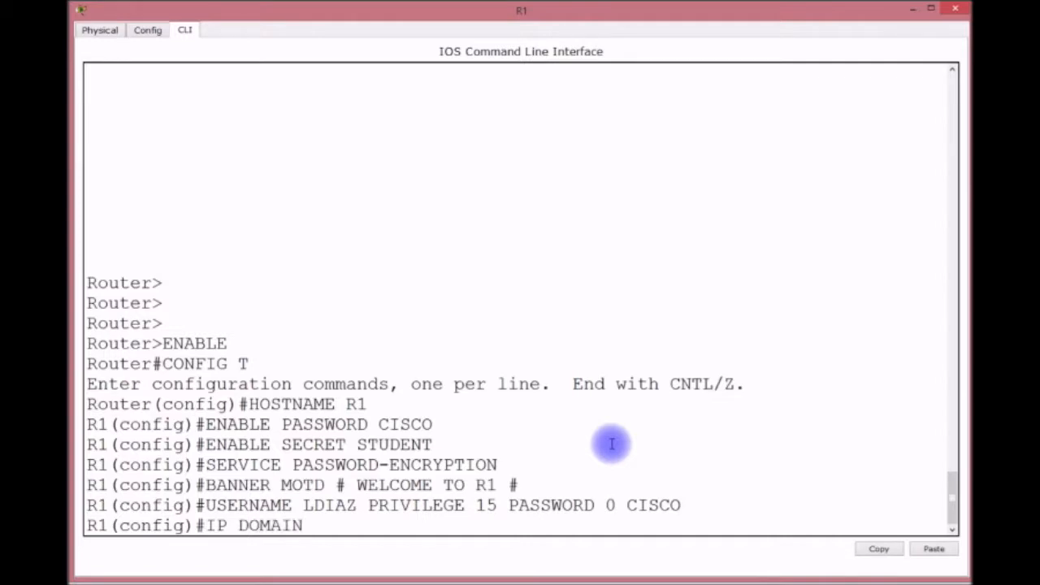
{"action": "type", "text": "-LOOKUP"}
{"action": "key", "text": "Return"}
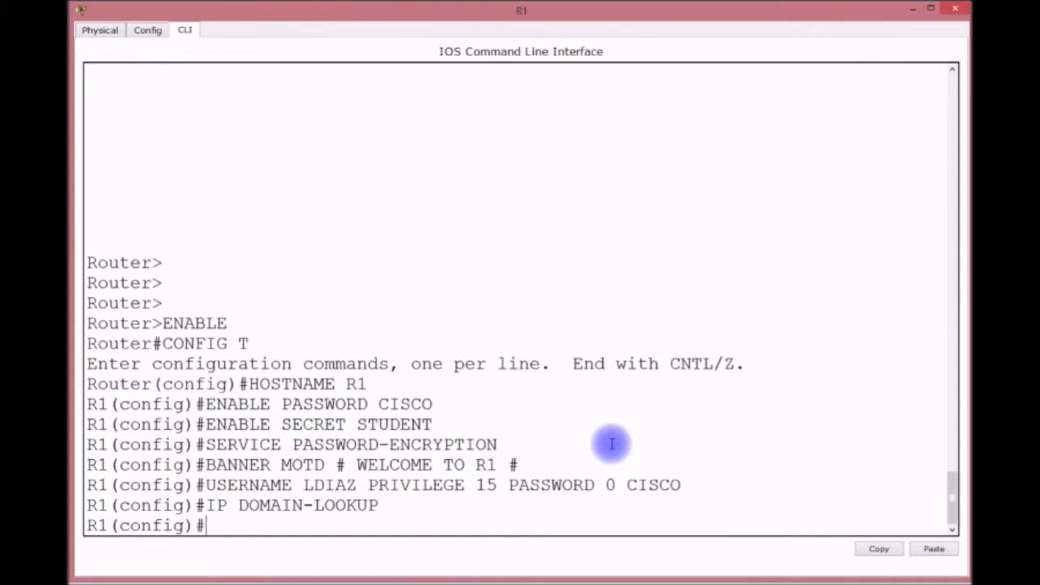
{"action": "type", "text": "IP DOMAIN"}
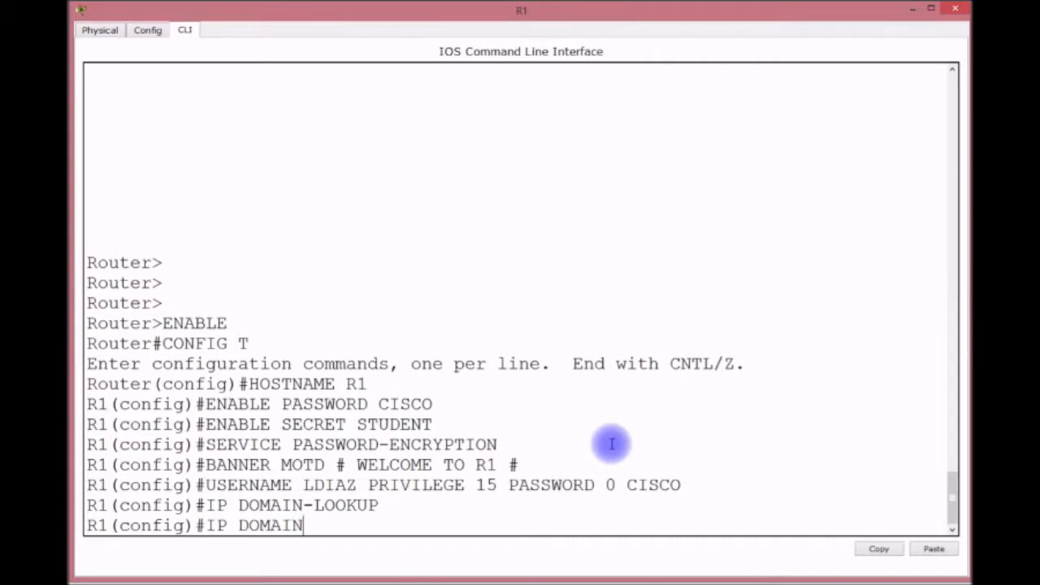
{"action": "type", "text": "-NAME LAZ.CO"}
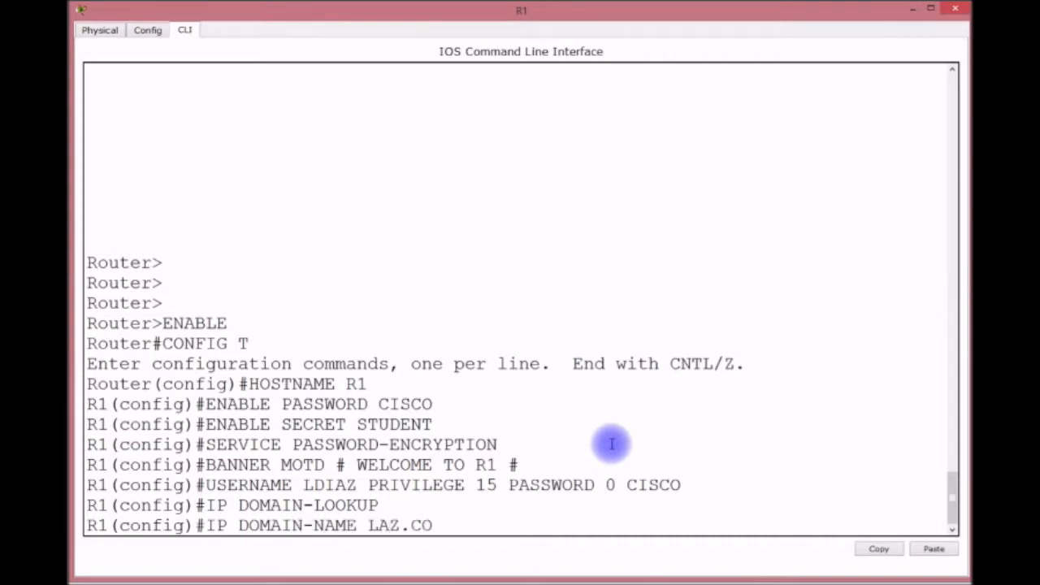
{"action": "type", "text": "M"}
{"action": "key", "text": "Return"}
{"action": "type", "text": "IP "}
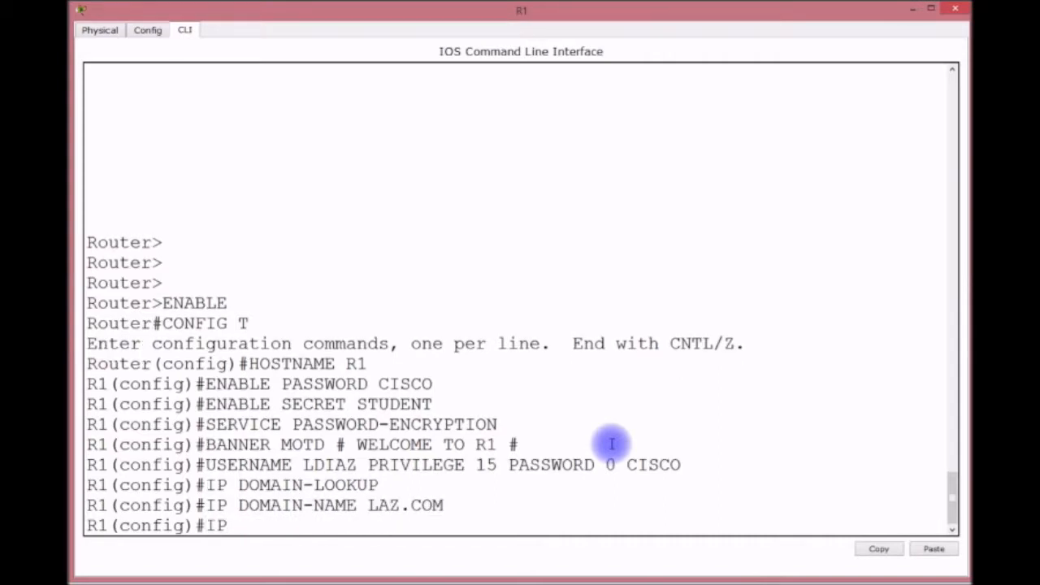
{"action": "type", "text": "NAME"}
{"action": "type", "text": "-EH"}
{"action": "key", "text": "BackSpace"}
{"action": "key", "text": "BackSpace"}
{"action": "type", "text": "SERVER 19"}
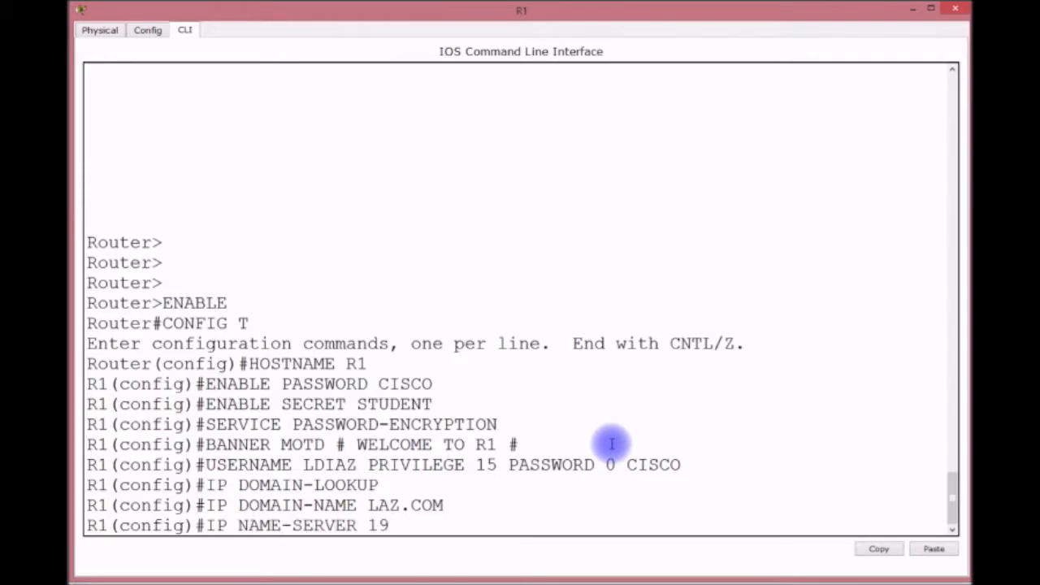
{"action": "type", "text": "2.168.100.1"}
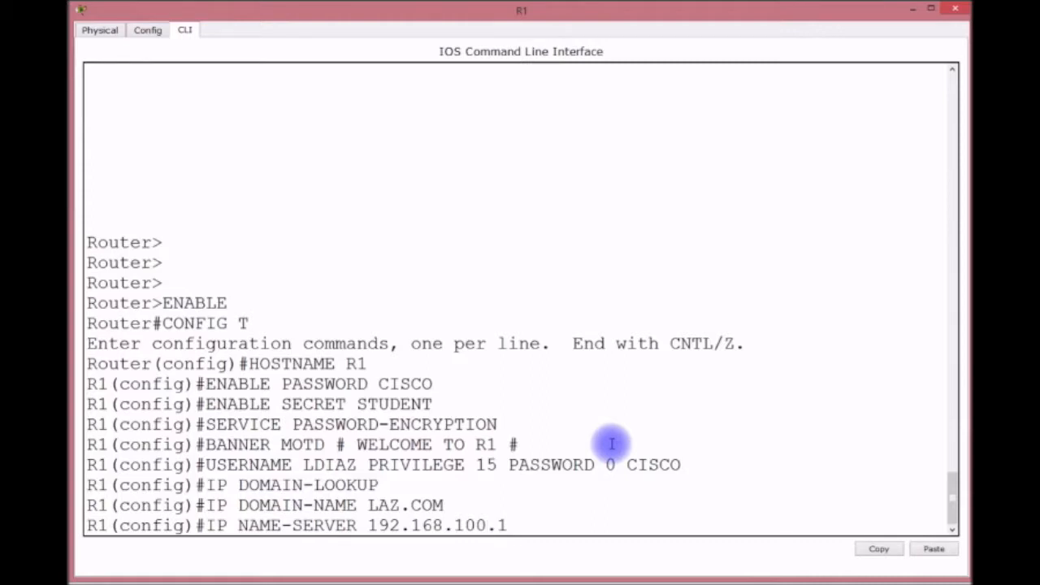
{"action": "key", "text": "Return"}
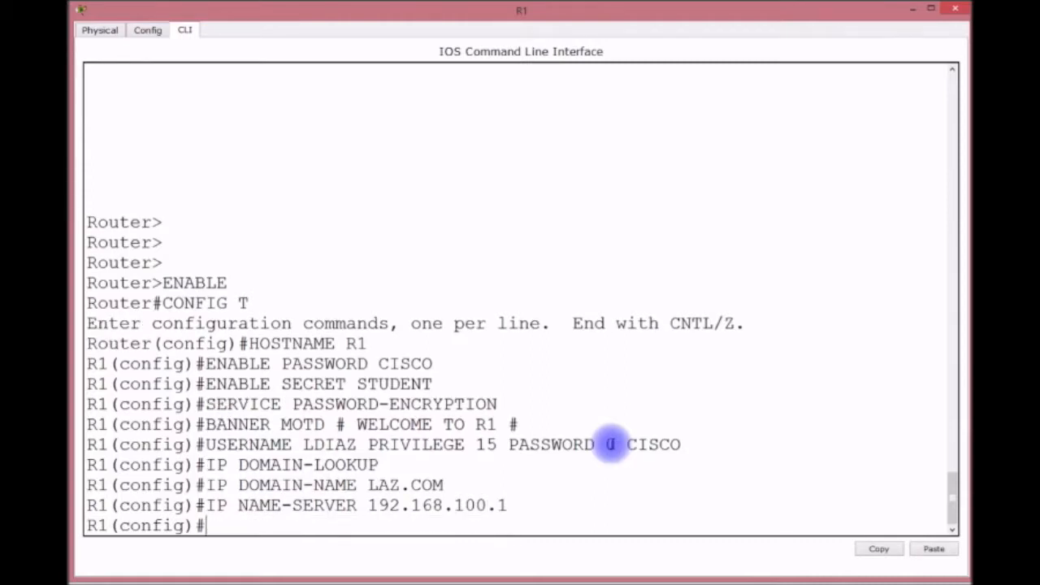
Generate RSA crypto keys, accepting the default 512-bit key size.
{"action": "type", "text": "CRYPTO KEY GENERATE RSA"}
{"action": "key", "text": "Return"}
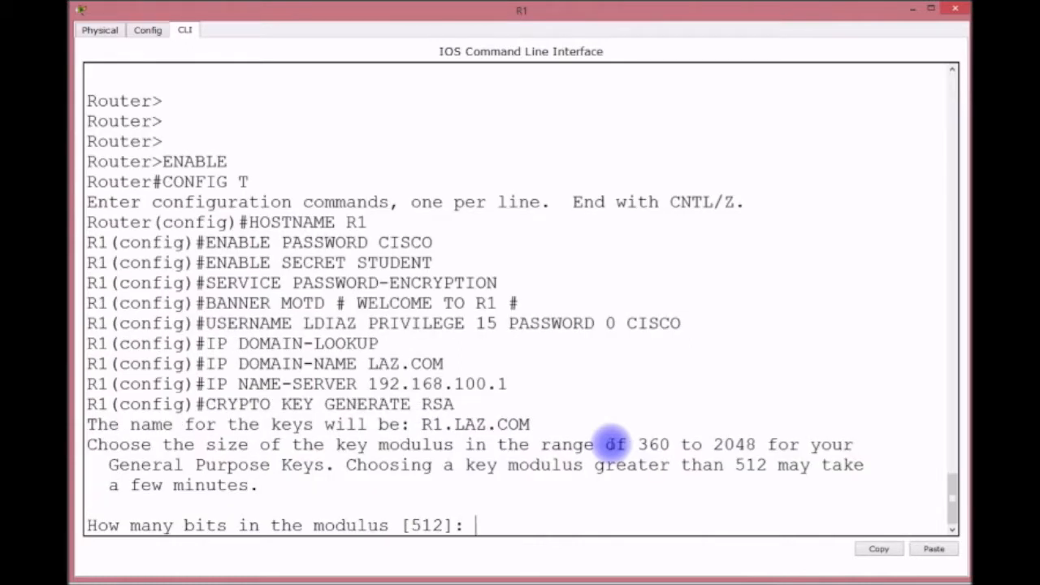
{"action": "key", "text": "Return"}
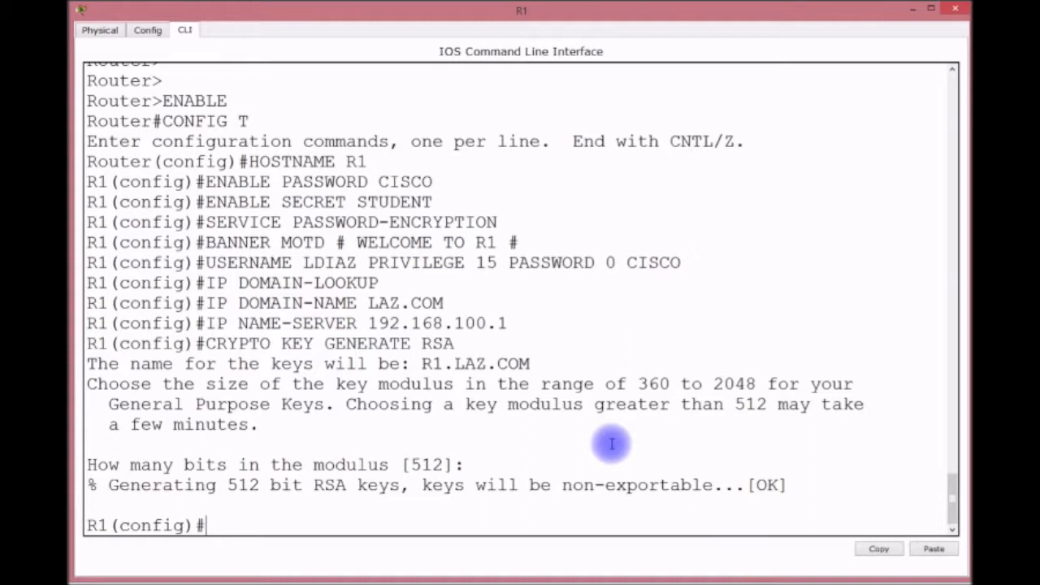
Set SSH authentication retries to 3 and start the SSH time-out command.
{"action": "type", "text": "IP SSH A"}
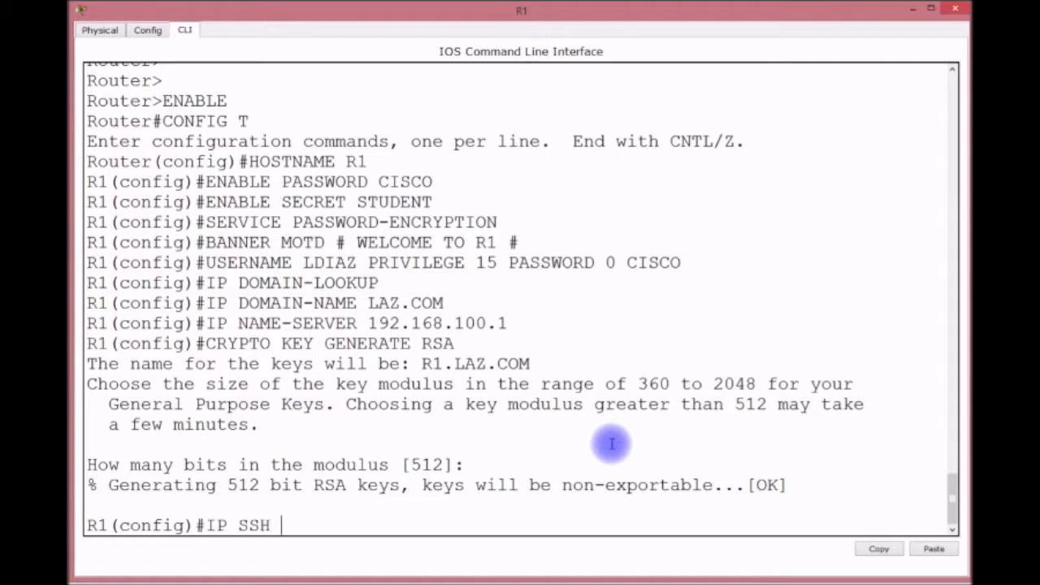
{"action": "key", "text": "Tab"}
{"action": "type", "text": "3"}
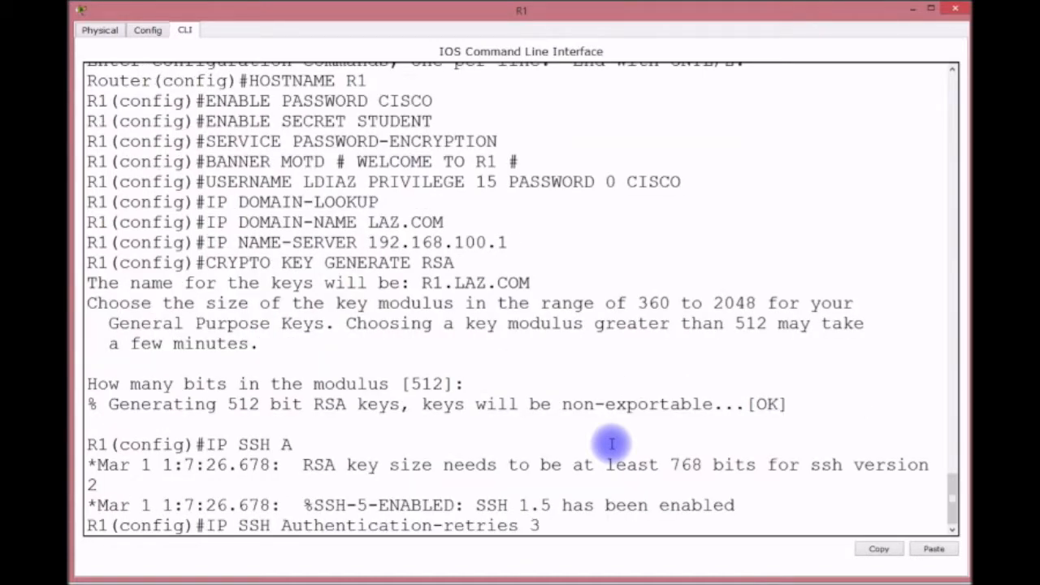
{"action": "key", "text": "Return"}
{"action": "type", "text": "IP SSHH"}
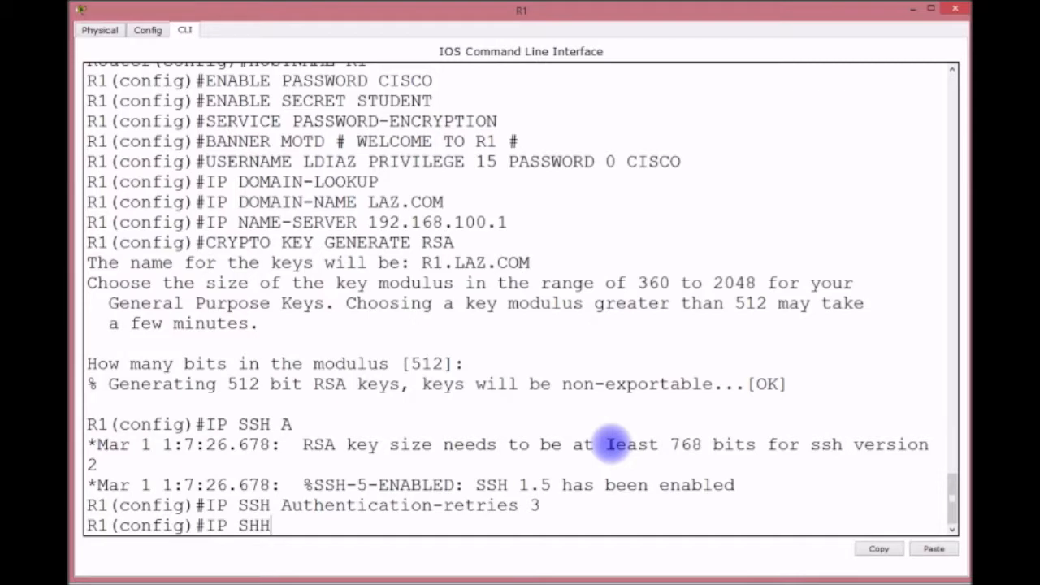
{"action": "key", "text": "BackSpace"}
{"action": "type", "text": "H T"}
{"action": "key", "text": "Tab"}
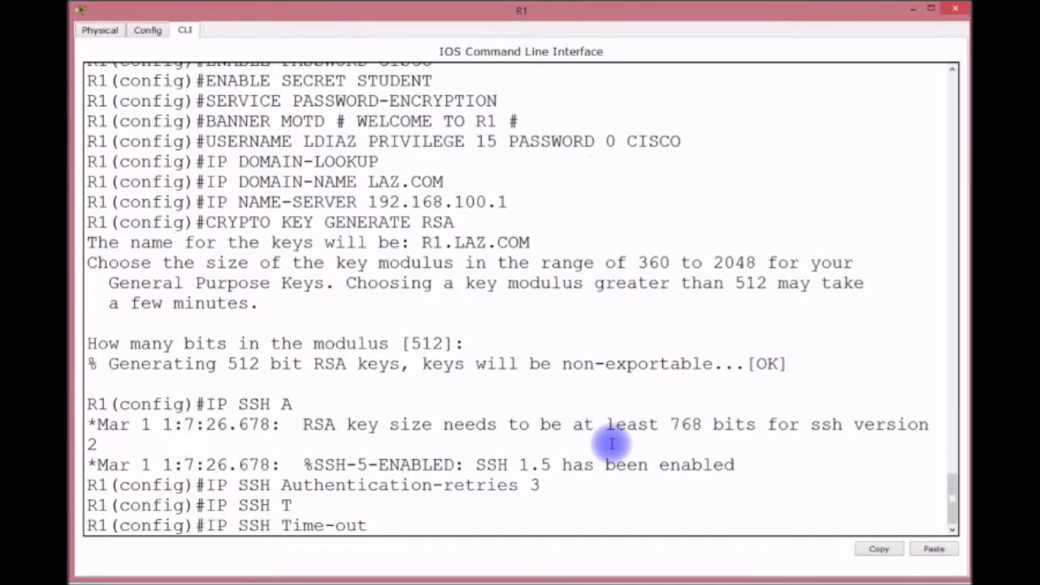
Apply the 120-second SSH time-out and enter console line 0 configuration.
{"action": "type", "text": "120"}
{"action": "key", "text": "Return"}
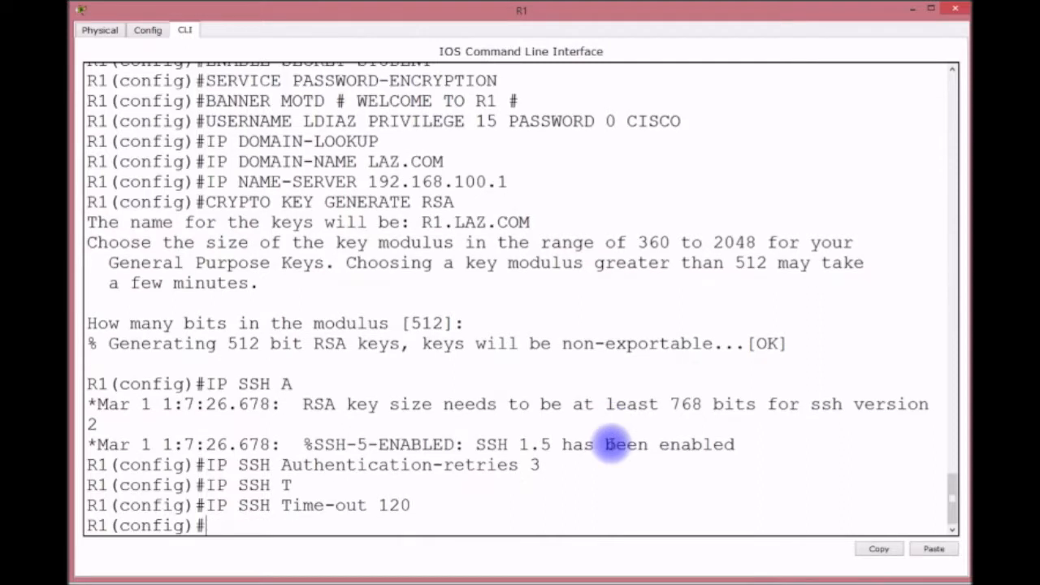
{"action": "type", "text": "LINE CON 0"}
{"action": "key", "text": "Return"}
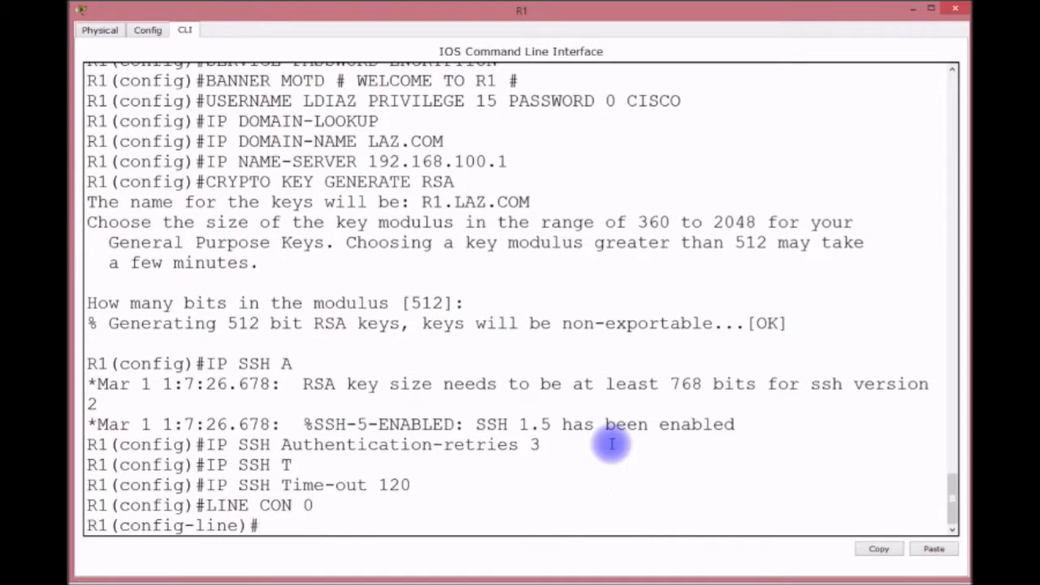
Give console line 0 a password, local login, exec-timeout 0 0 and logging synchronous.
{"action": "type", "text": "PASSWORD"}
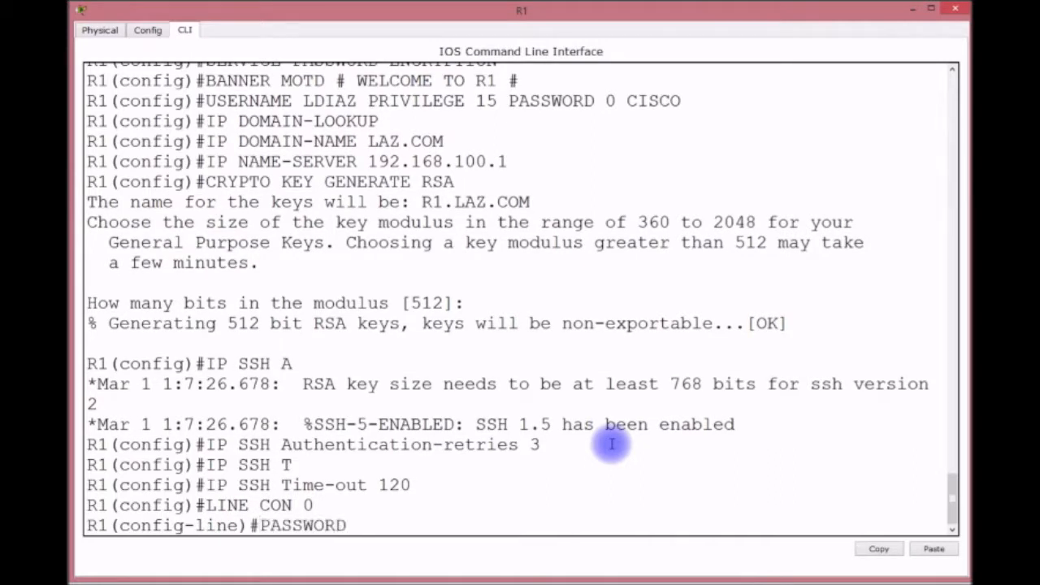
{"action": "type", "text": " CISCO"}
{"action": "key", "text": "Return"}
{"action": "type", "text": "LOGIN LOCAL"}
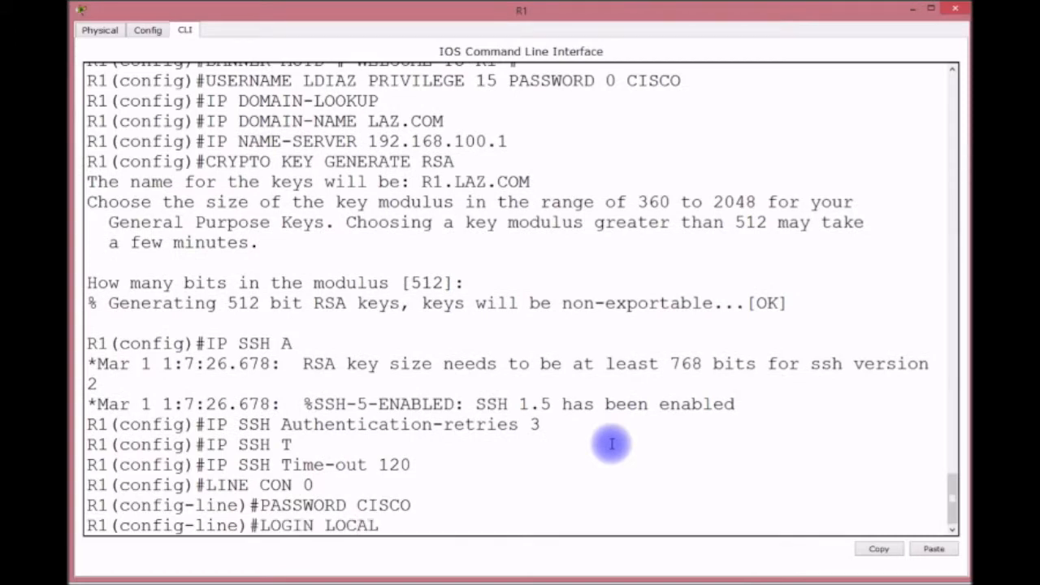
{"action": "key", "text": "Return"}
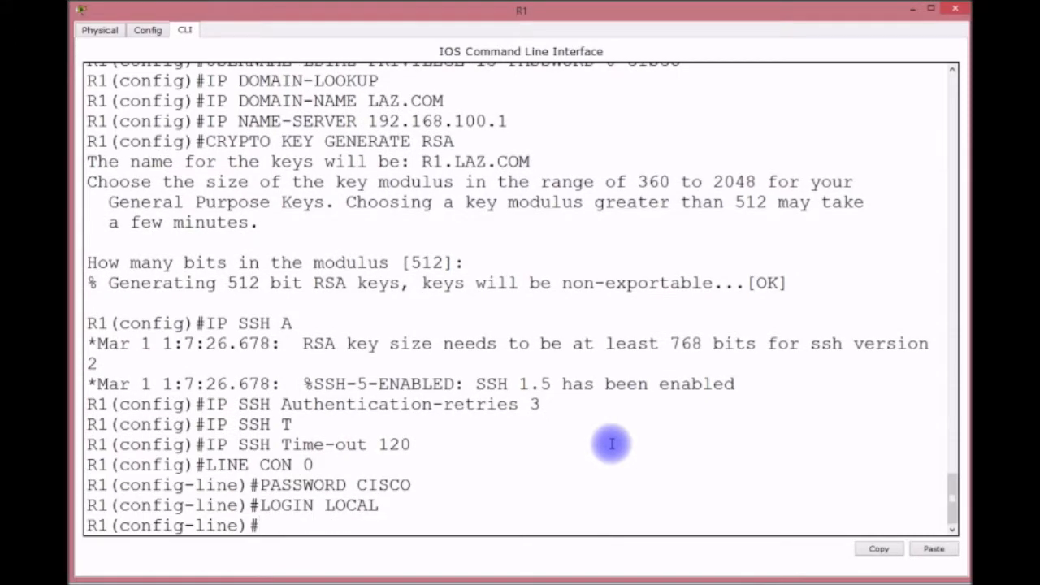
{"action": "type", "text": "EXEC-TIMEOUT"}
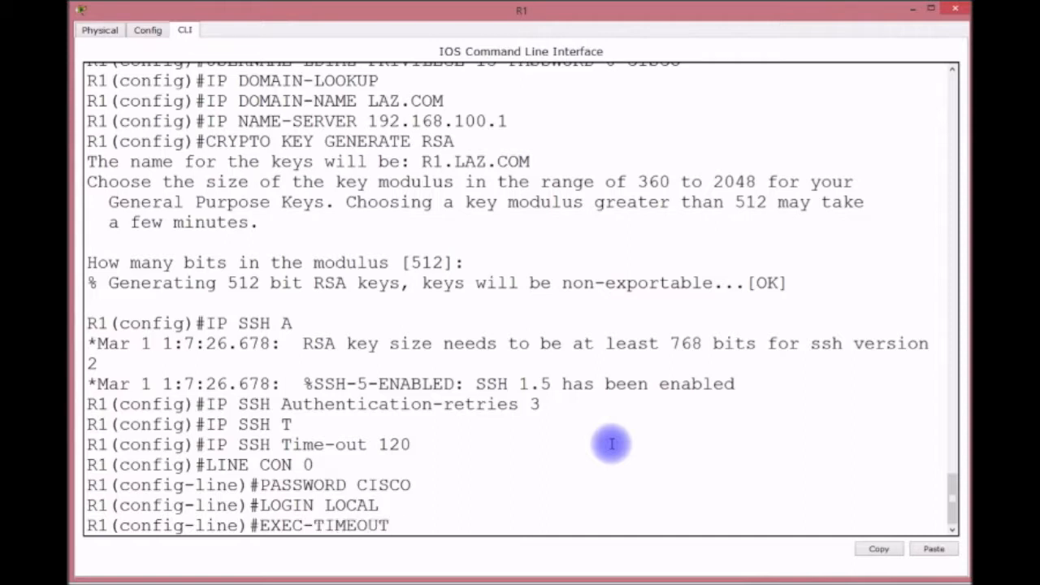
{"action": "type", "text": " 0 0"}
{"action": "key", "text": "Return"}
{"action": "type", "text": "LOGG"}
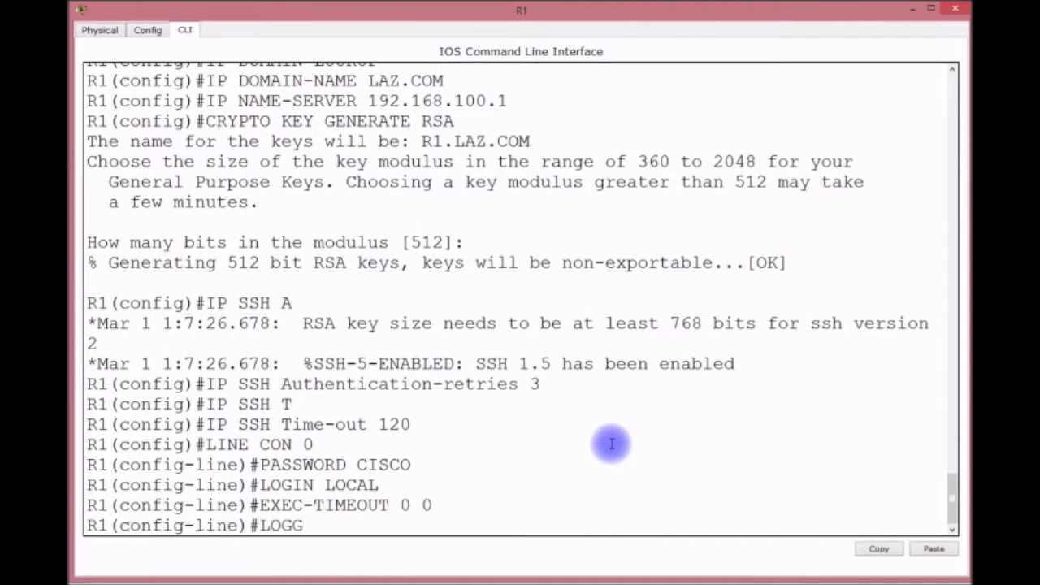
{"action": "type", "text": "ING SYNCR"}
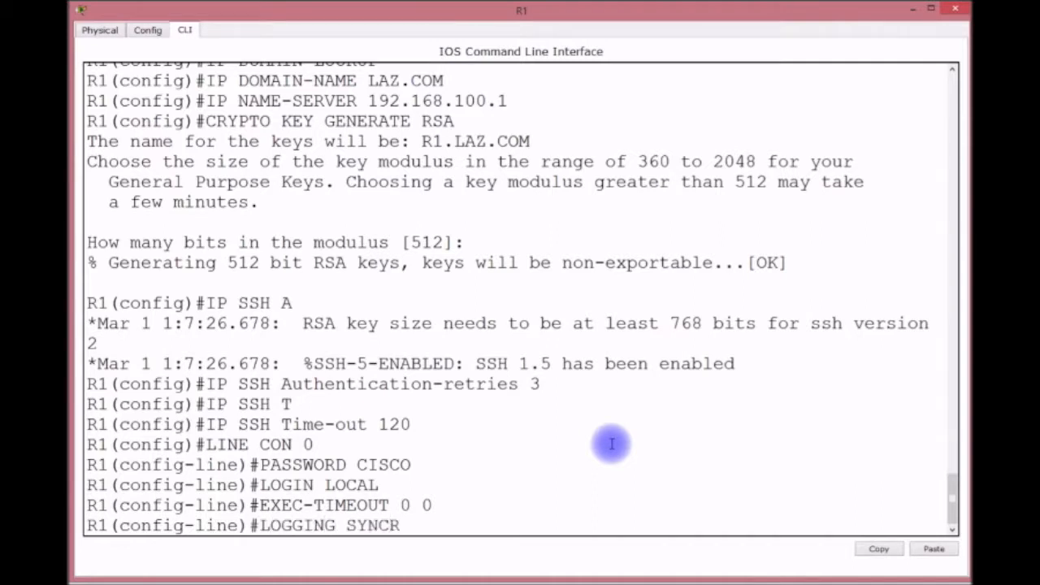
{"action": "key", "text": "Tab"}
{"action": "key", "text": "BackSpace"}
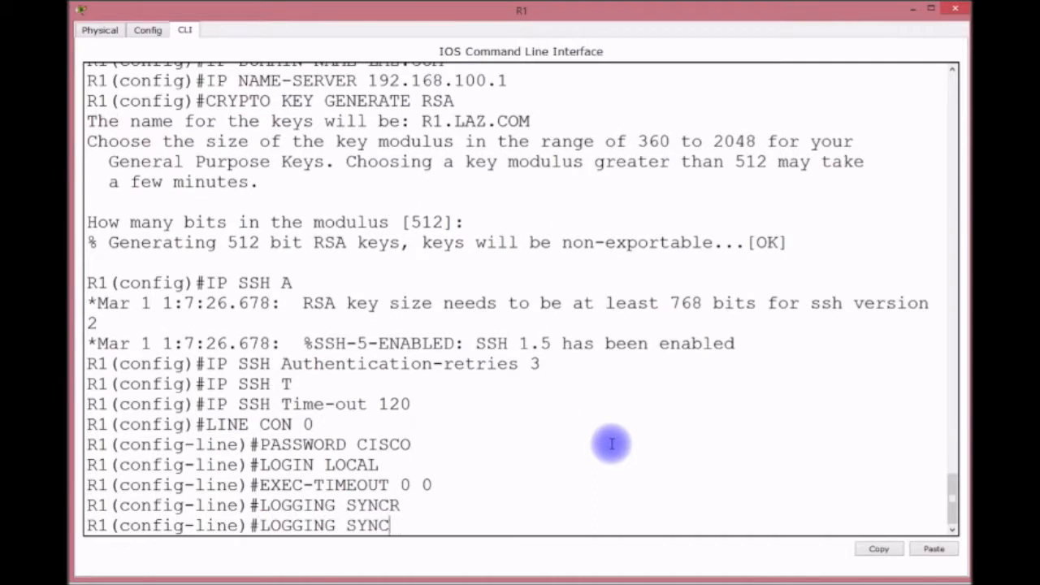
{"action": "key", "text": "Tab"}
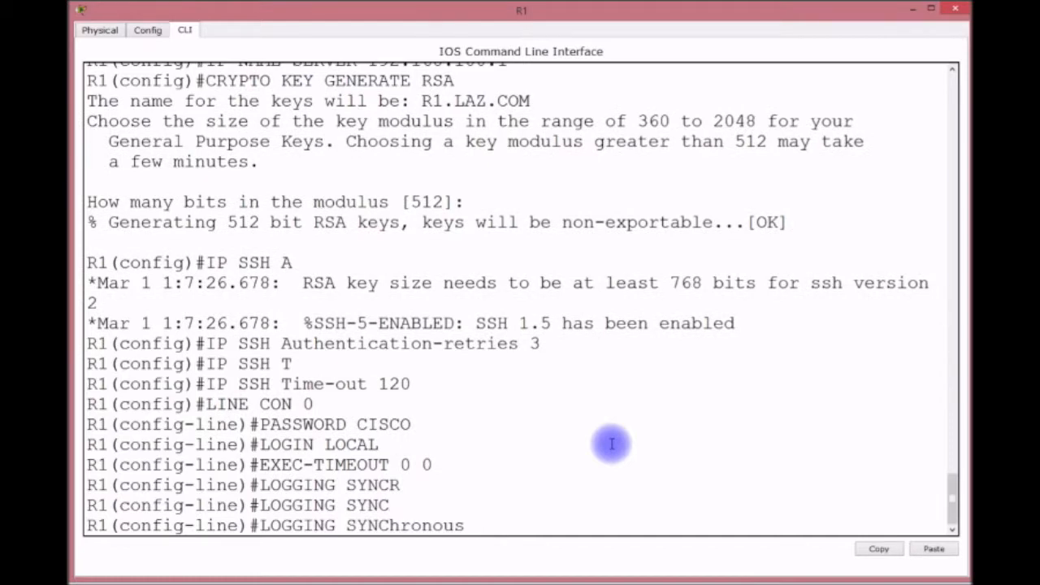
{"action": "key", "text": "Return"}
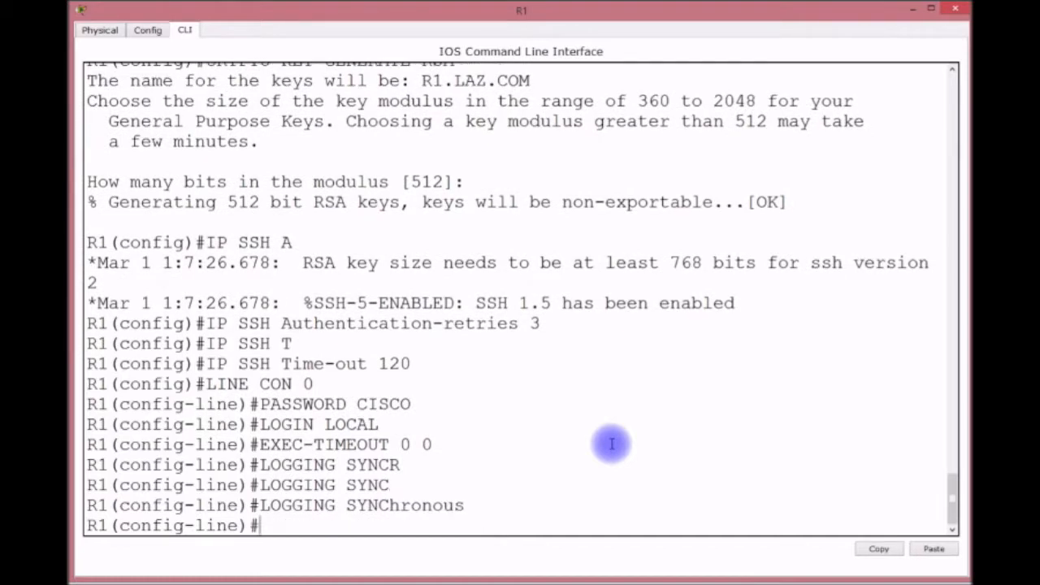
{"action": "type", "text": "LINE VY"}
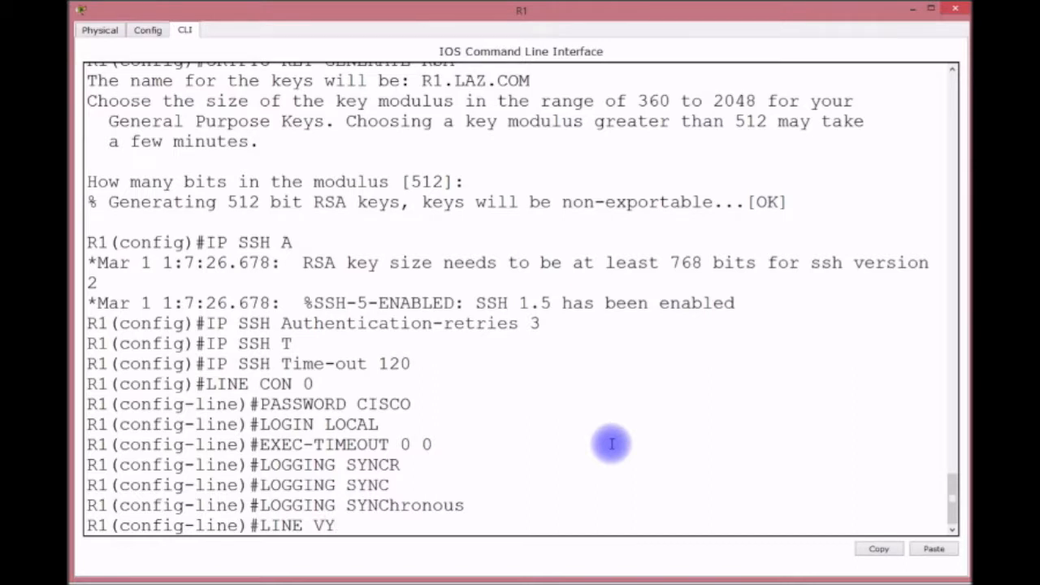
On R1's VTY lines 0–15, set a line password and require local login.
{"action": "key", "text": "BackSpace"}
{"action": "type", "text": "TY 0 15"}
{"action": "key", "text": "Return"}
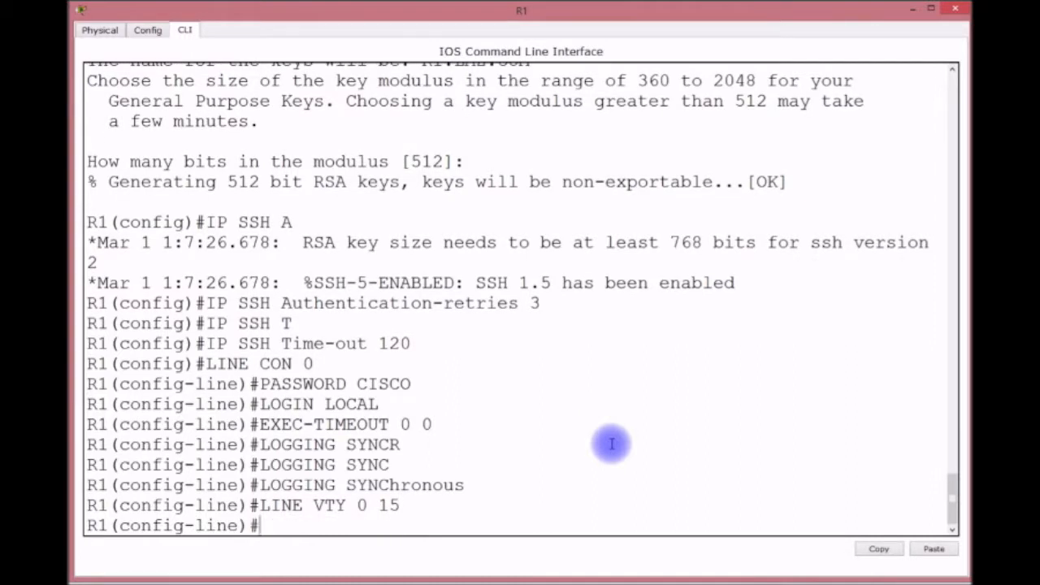
{"action": "type", "text": "PASSWORD"}
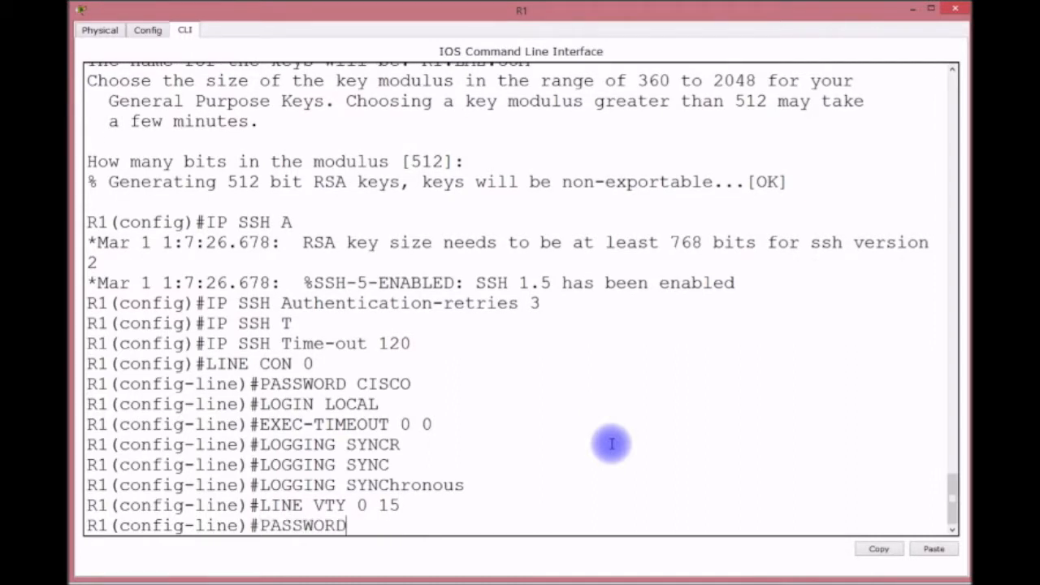
{"action": "type", "text": " CISCO"}
{"action": "key", "text": "Return"}
{"action": "type", "text": "LOG"}
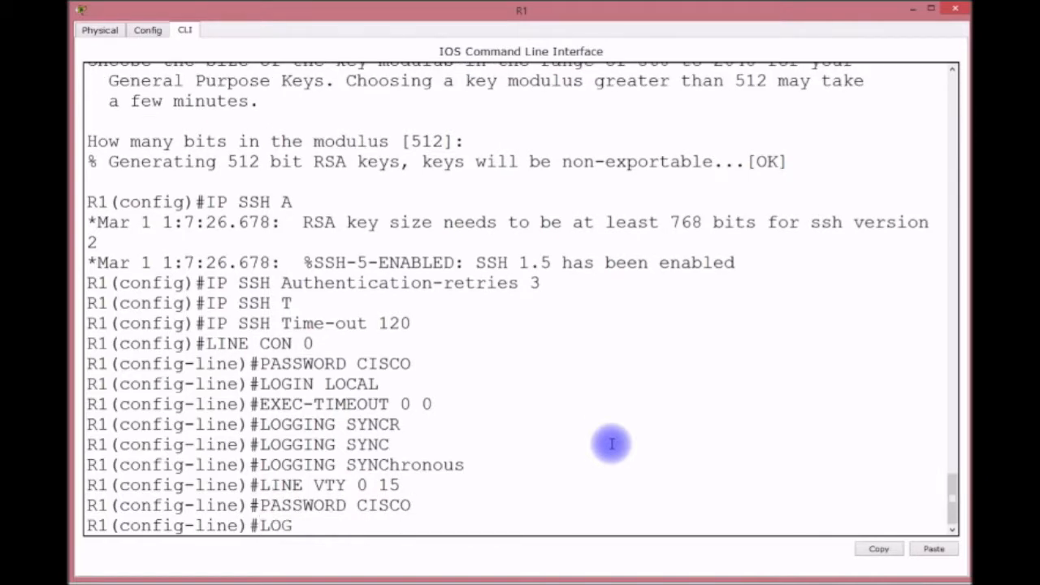
{"action": "type", "text": "IN LOCAL"}
{"action": "key", "text": "Return"}
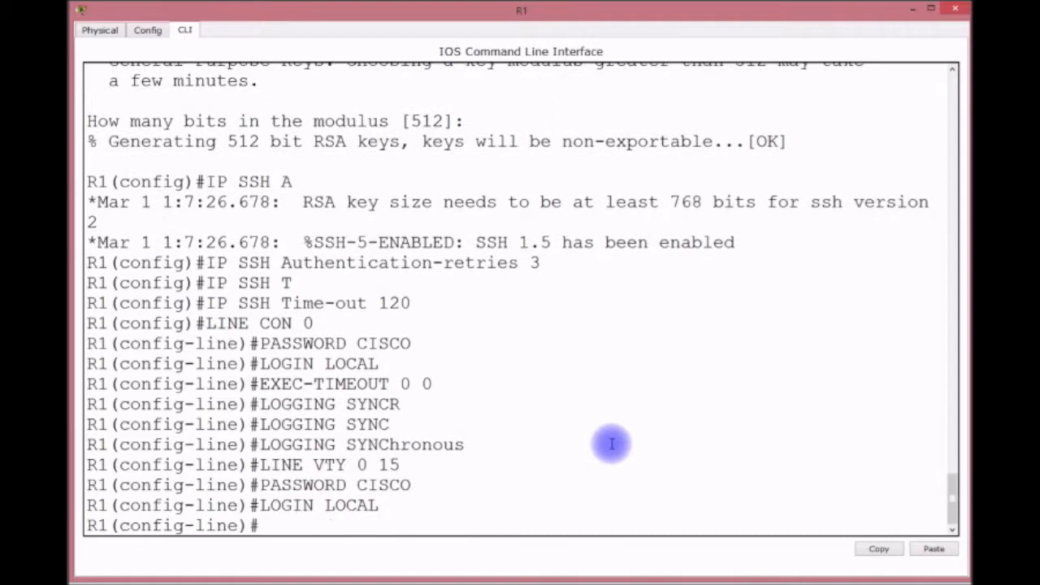
Set VTY exec-timeout 0 0, enable logging synchronous, and allow only SSH transport input.
{"action": "type", "text": "EXEC-TI"}
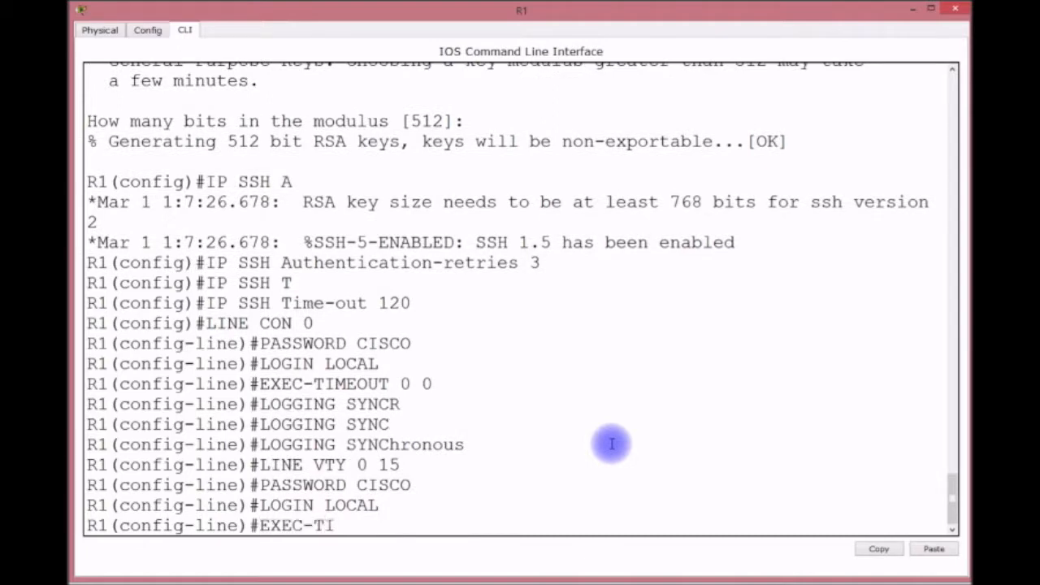
{"action": "type", "text": "MEOUT 0 0"}
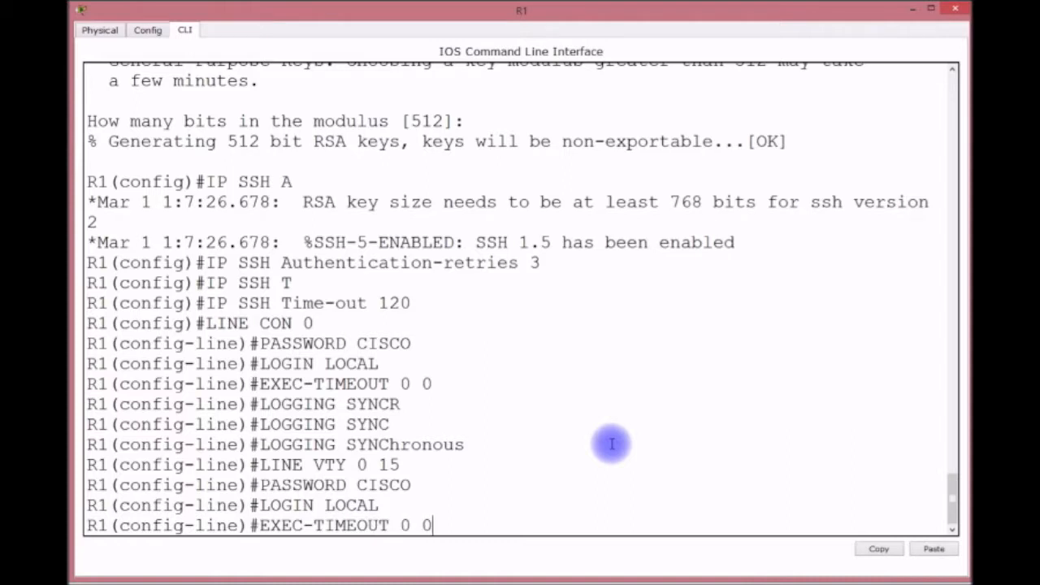
{"action": "key", "text": "Return"}
{"action": "type", "text": "LOGI"}
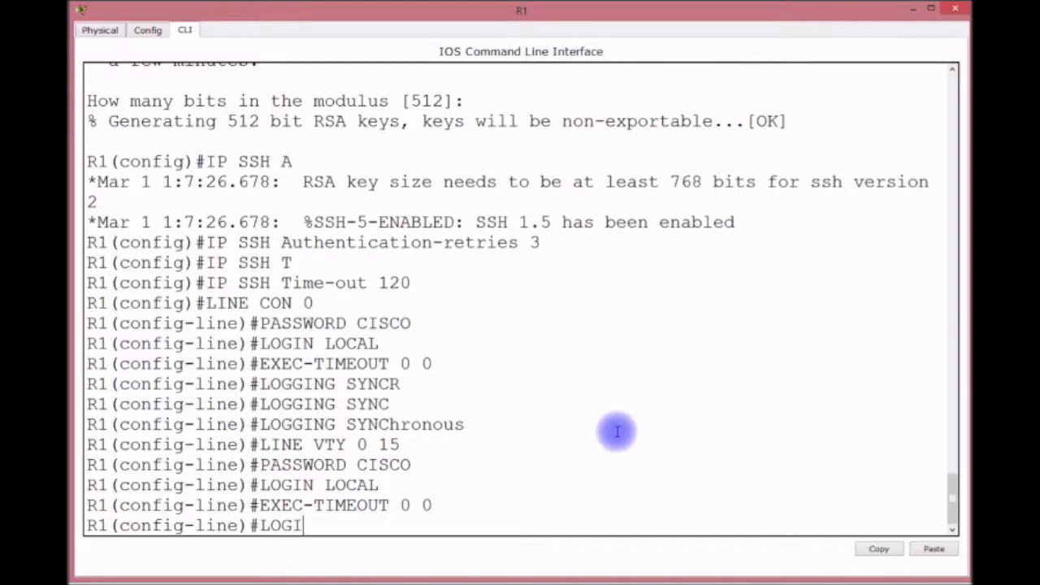
{"action": "key", "text": "BackSpace"}
{"action": "type", "text": "GING SY"}
{"action": "key", "text": "Tab"}
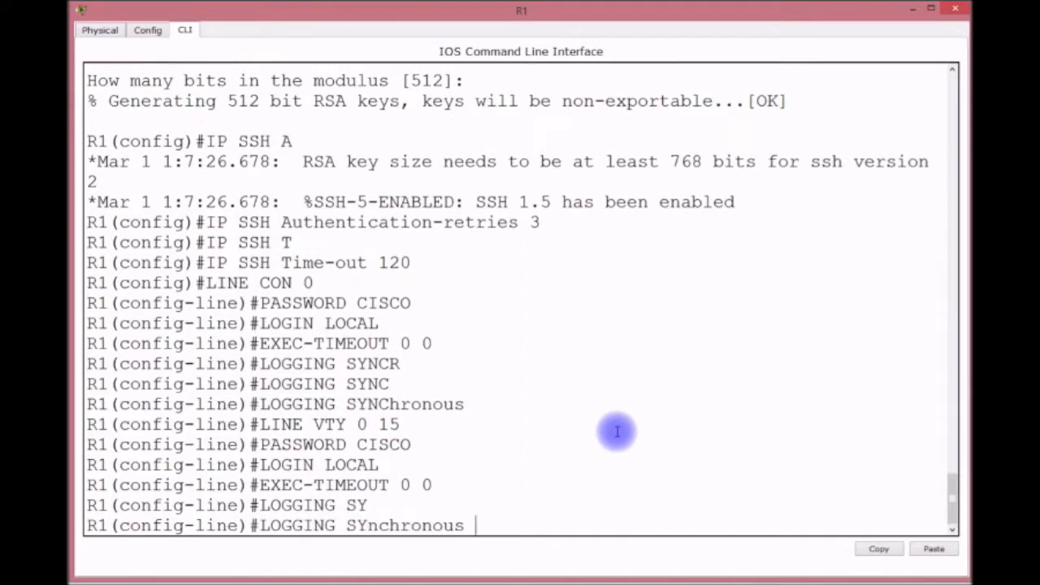
{"action": "key", "text": "Return"}
{"action": "type", "text": "TRN"}
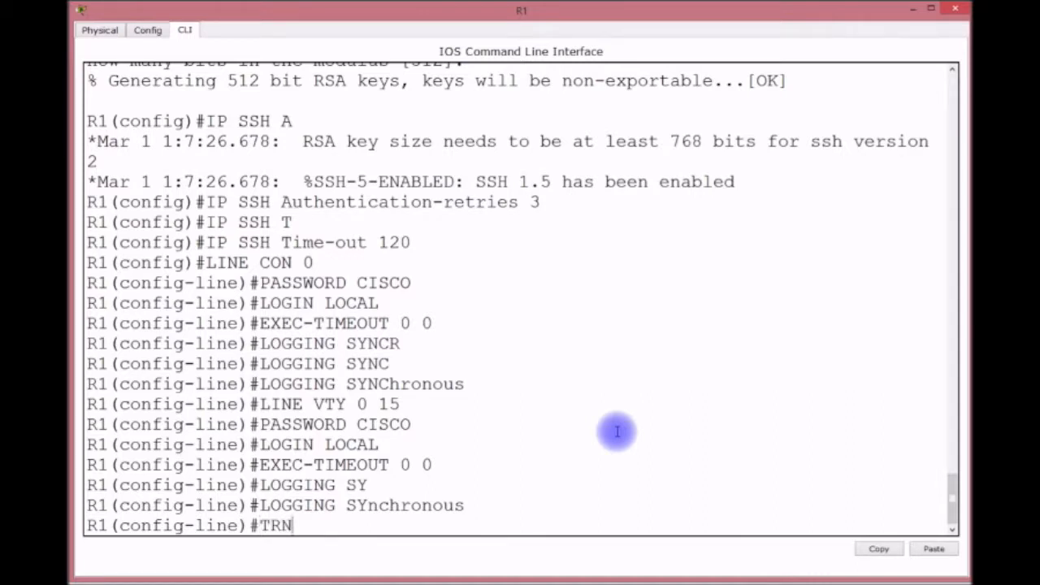
{"action": "key", "text": "BackSpace"}
{"action": "type", "text": "ANSPORT INPUT SSH"}
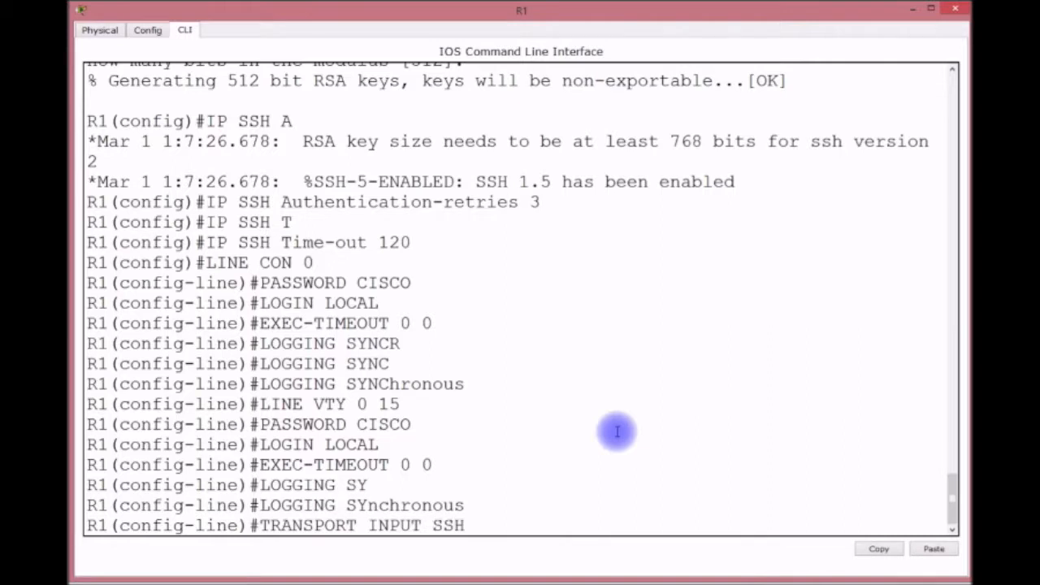
{"action": "key", "text": "Return"}
Save the running configuration with do wr and exit line configuration mode.
{"action": "double_click", "coordinate": [617, 431]}
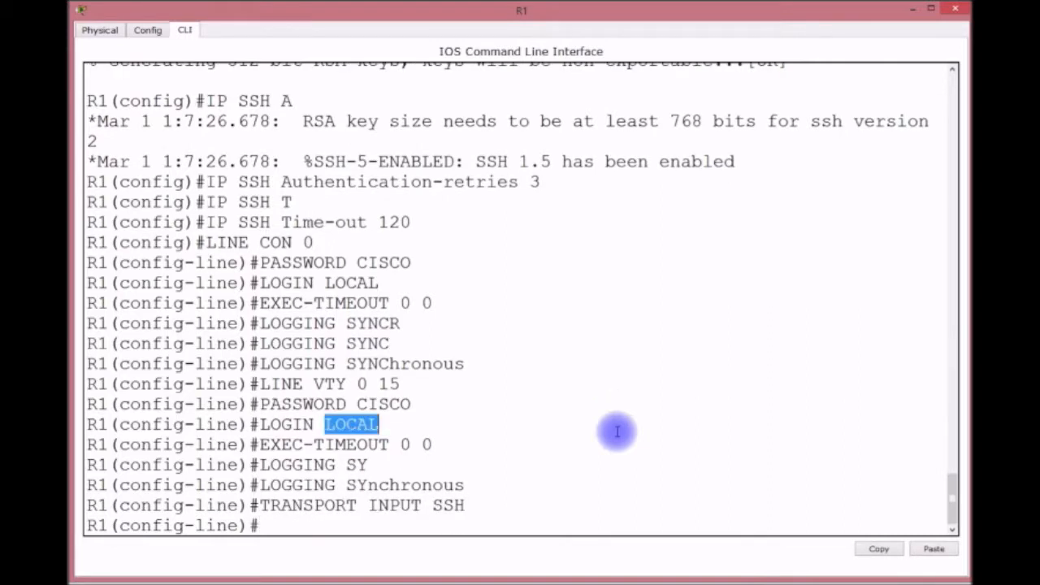
{"action": "type", "text": "DO WR"}
{"action": "key", "text": "Return"}
{"action": "type", "text": "EXIT"}
{"action": "key", "text": "Return"}
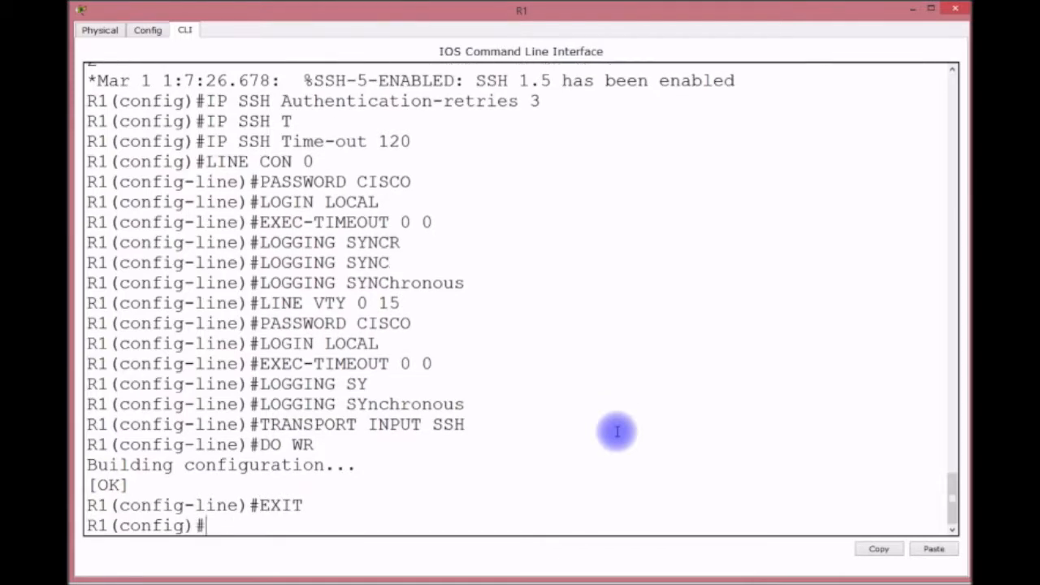
Enable R1's FastEthernet0/0 with no shut, then begin the int f0/0.1 command.
{"action": "mouse_move", "coordinate": [390, 18]}
{"action": "left_mouse_down"}
{"action": "mouse_move", "coordinate": [387, 285]}
{"action": "mouse_move", "coordinate": [413, 271]}
{"action": "mouse_move", "coordinate": [354, 95]}
{"action": "mouse_move", "coordinate": [391, 23]}
{"action": "left_mouse_up"}
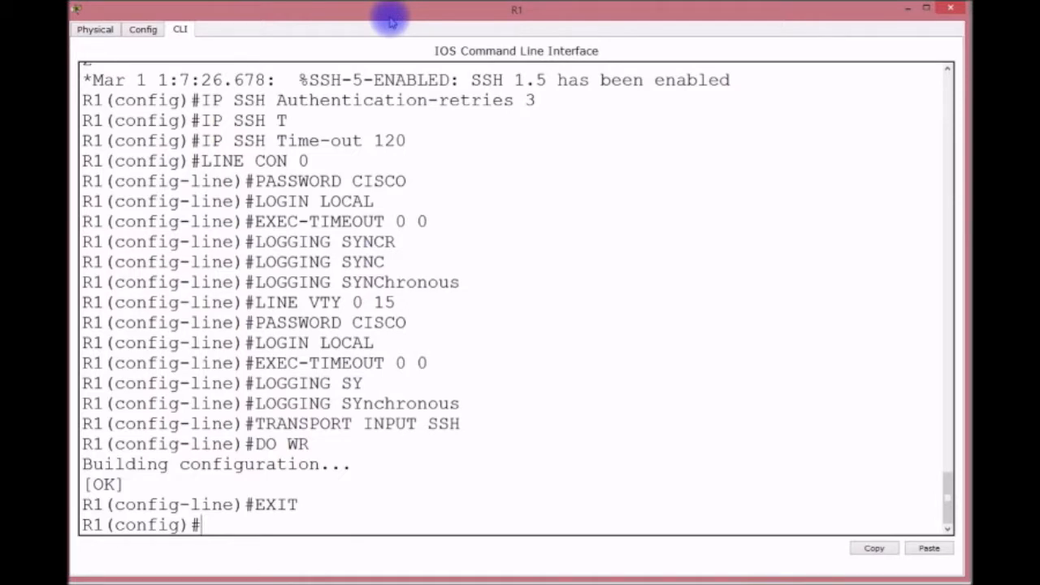
{"action": "type", "text": "INT F0/0"}
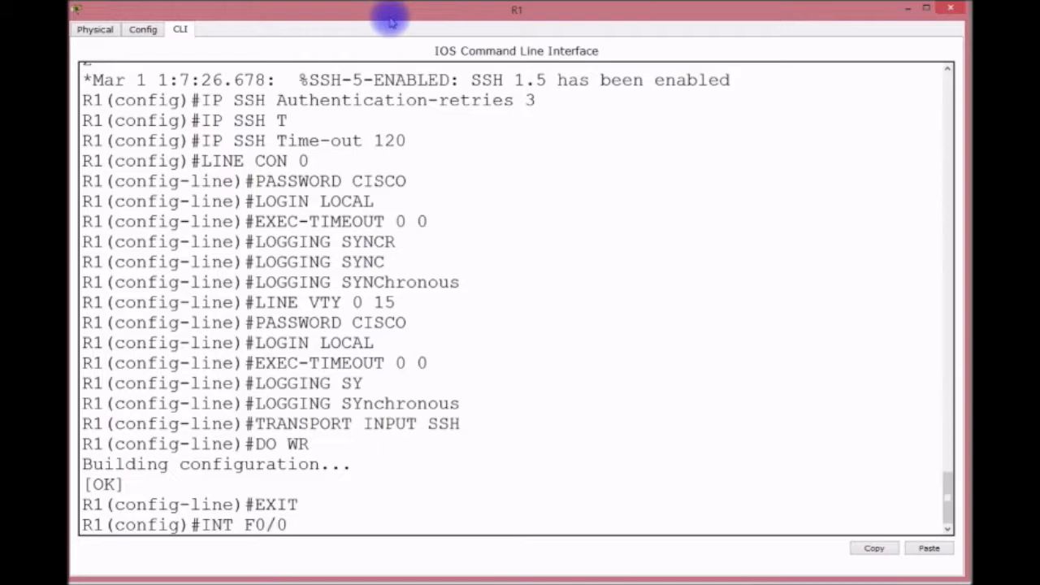
{"action": "key", "text": "Return"}
{"action": "type", "text": "NO SHUT"}
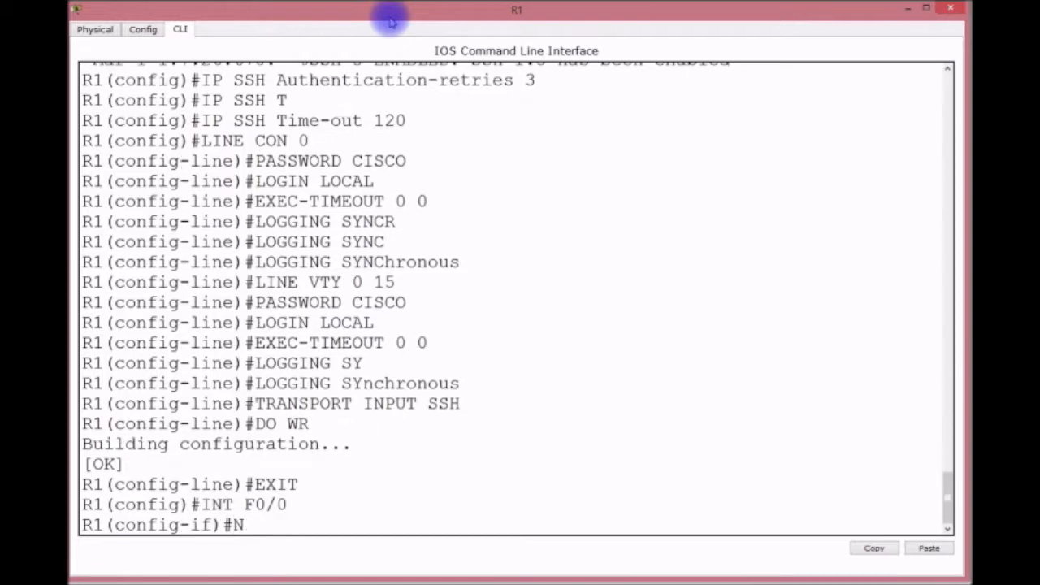
{"action": "key", "text": "Return"}
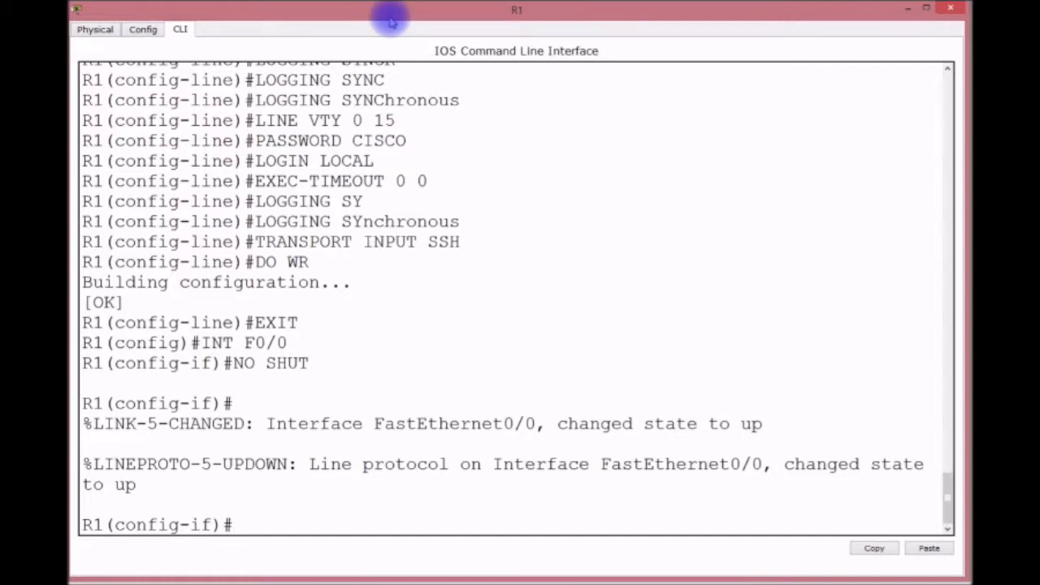
{"action": "type", "text": "INT F0/0.1"}
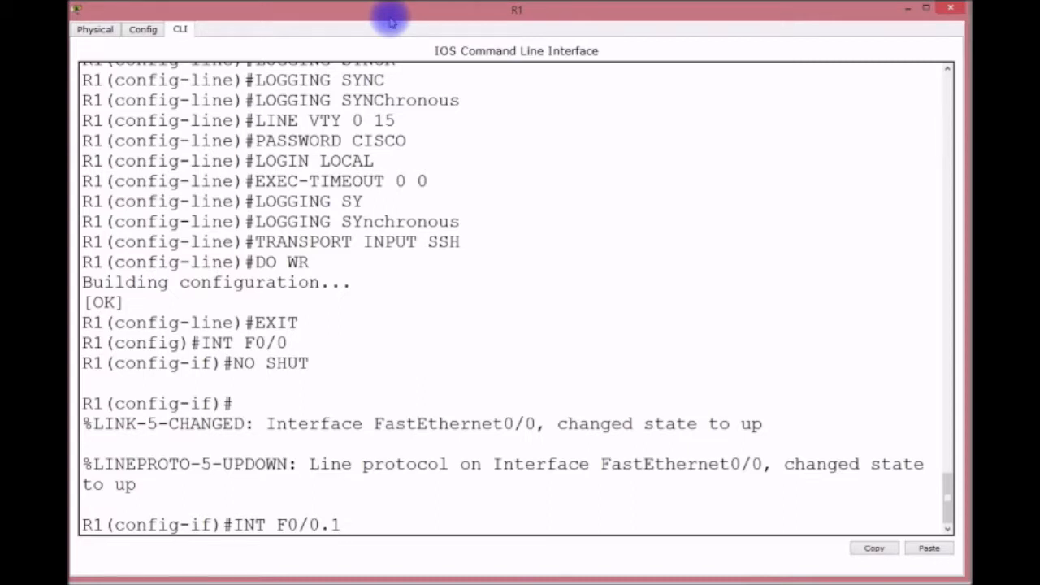
Create subinterface F0/0.1 with dot1Q VLAN 1 and IP 192.168.1.254 255.255.255.0.
{"action": "key", "text": "Return"}
{"action": "type", "text": "ENACAP DOT1Q 1"}
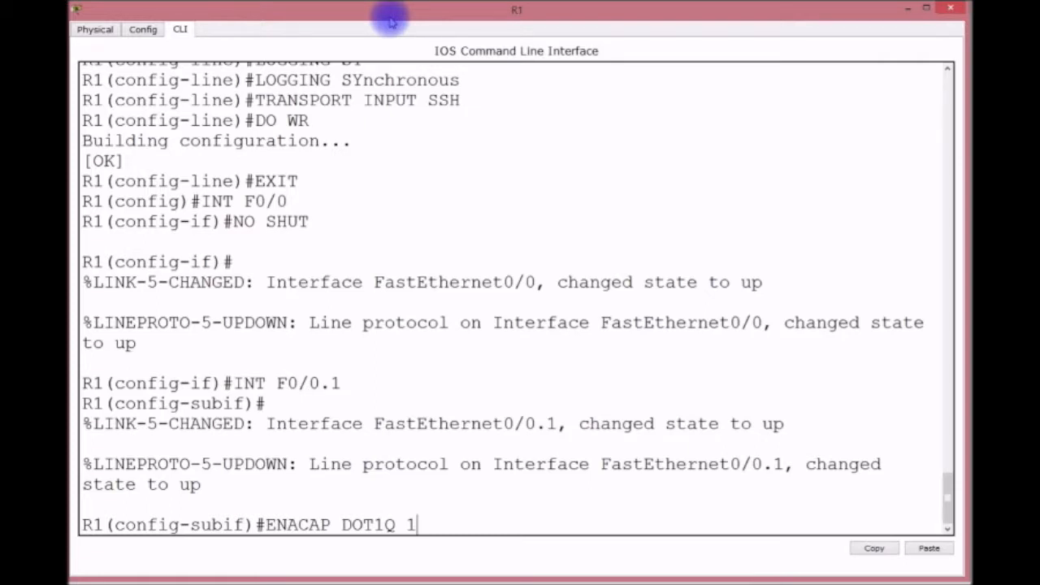
{"action": "key", "text": "Return"}
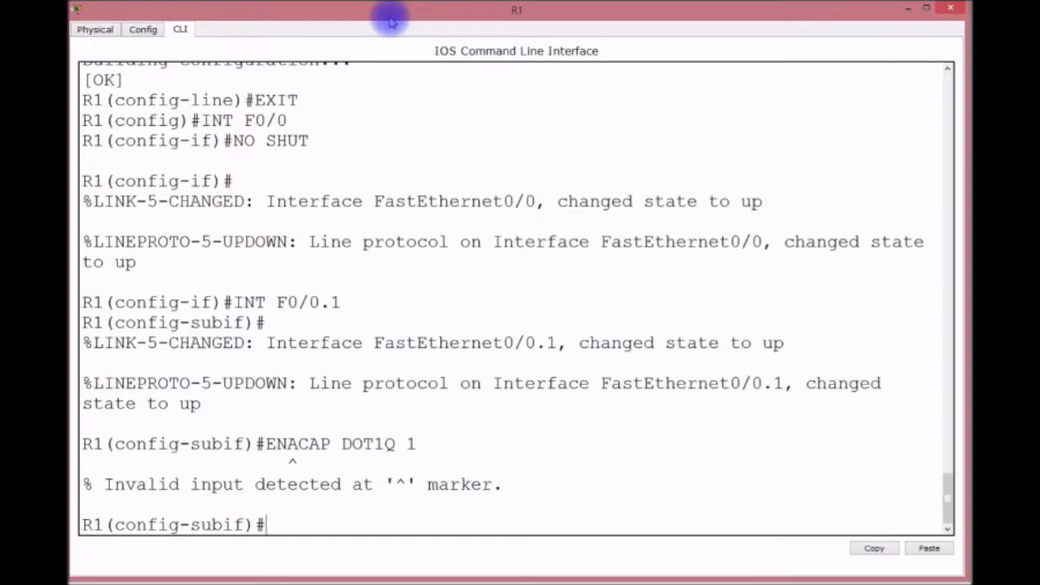
{"action": "type", "text": "ENCAP"}
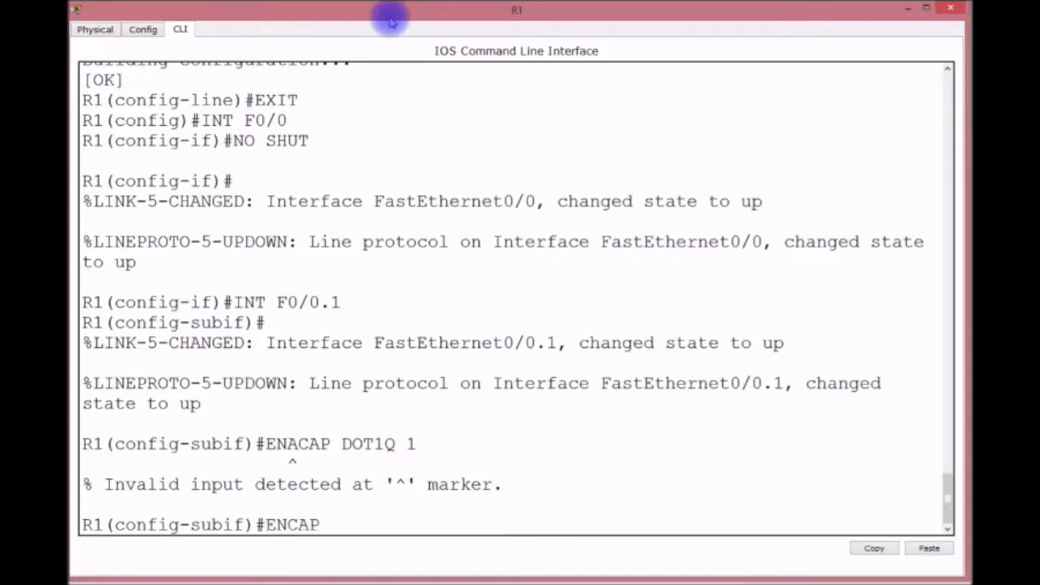
{"action": "type", "text": " DOT1Q 1"}
{"action": "key", "text": "Return"}
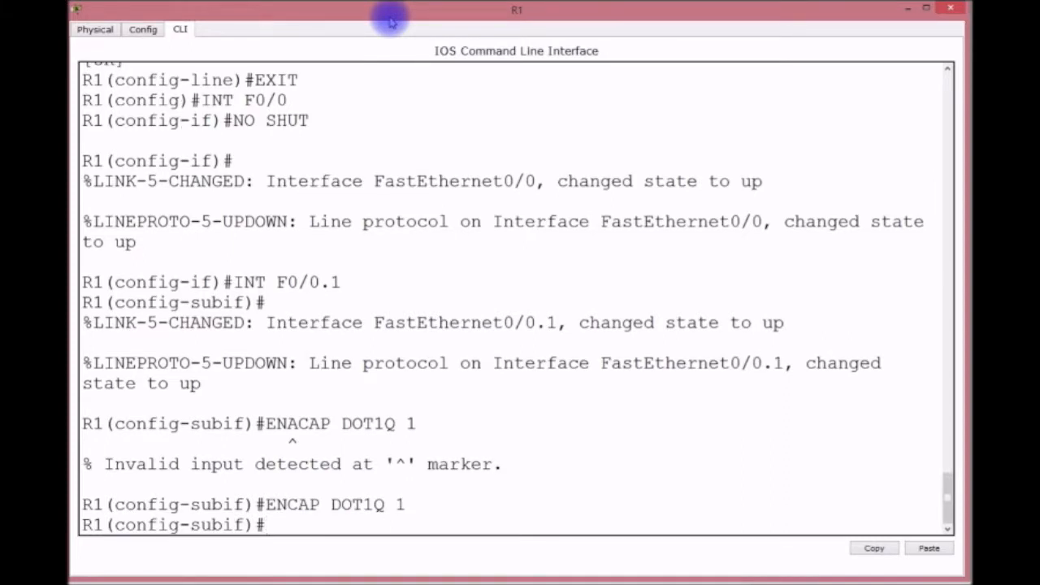
{"action": "type", "text": "IP ADDRESS"}
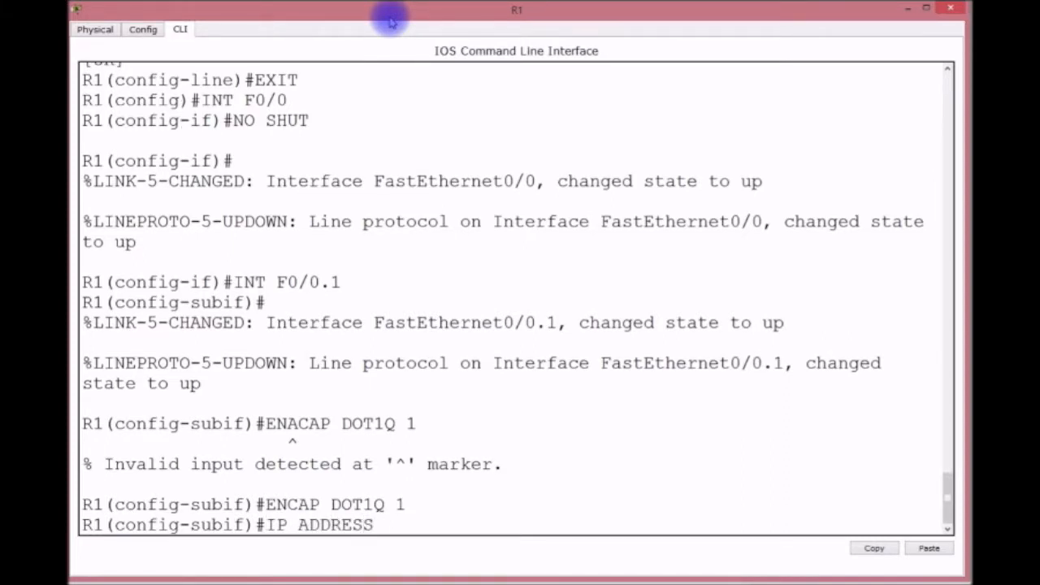
{"action": "type", "text": " 192.1698"}
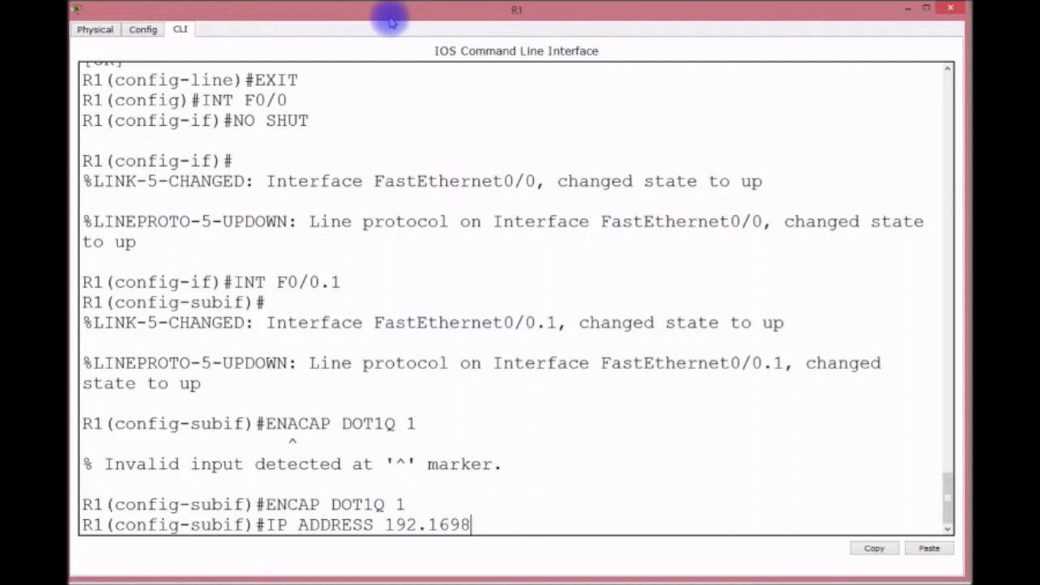
{"action": "key", "text": "BackSpace"}
{"action": "key", "text": "BackSpace"}
{"action": "type", "text": "8.1.254 255.255.255.0"}
{"action": "key", "text": "Return"}
{"action": "key", "text": "Return"}
{"action": "key", "text": "Return"}
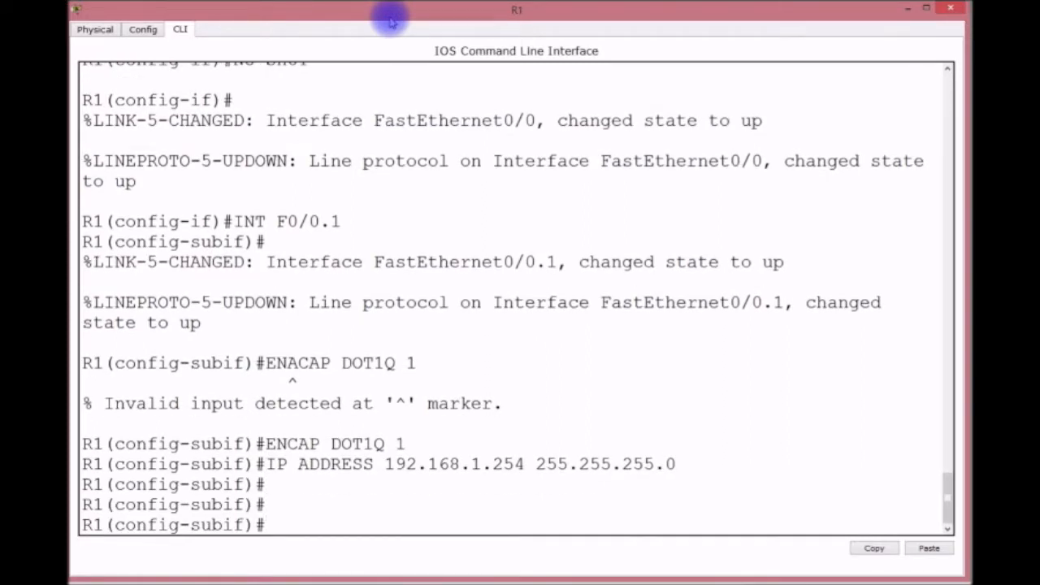
Create subinterface F0/0.10 with dot1Q VLAN 10 and IP 192.168.10.254/24.
{"action": "key", "text": "Up"}
{"action": "key", "text": "Up"}
{"action": "key", "text": "Up"}
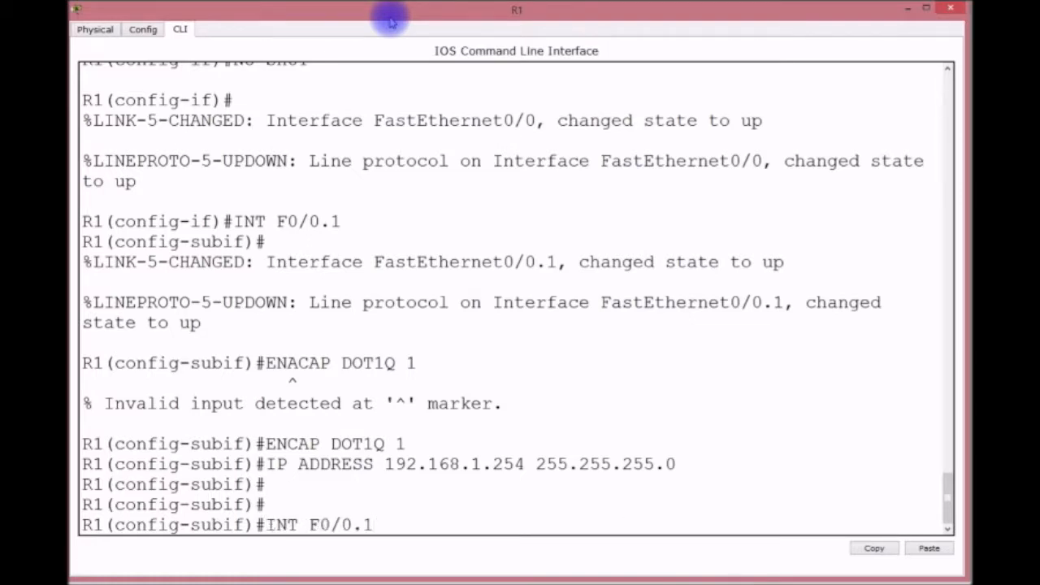
{"action": "type", "text": "0"}
{"action": "key", "text": "Return"}
{"action": "key", "text": "Return"}
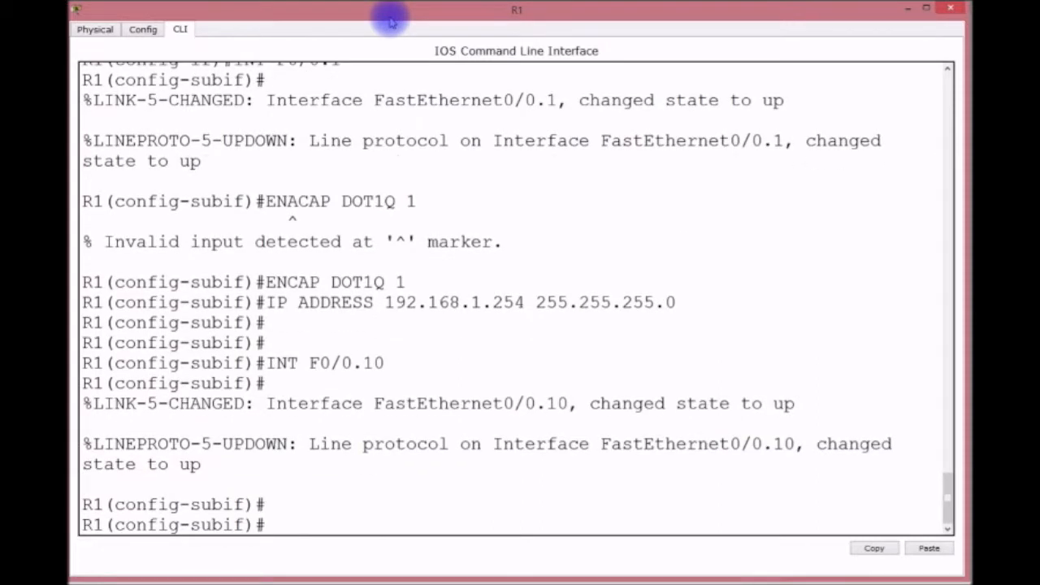
{"action": "key", "text": "Up"}
{"action": "key", "text": "Up"}
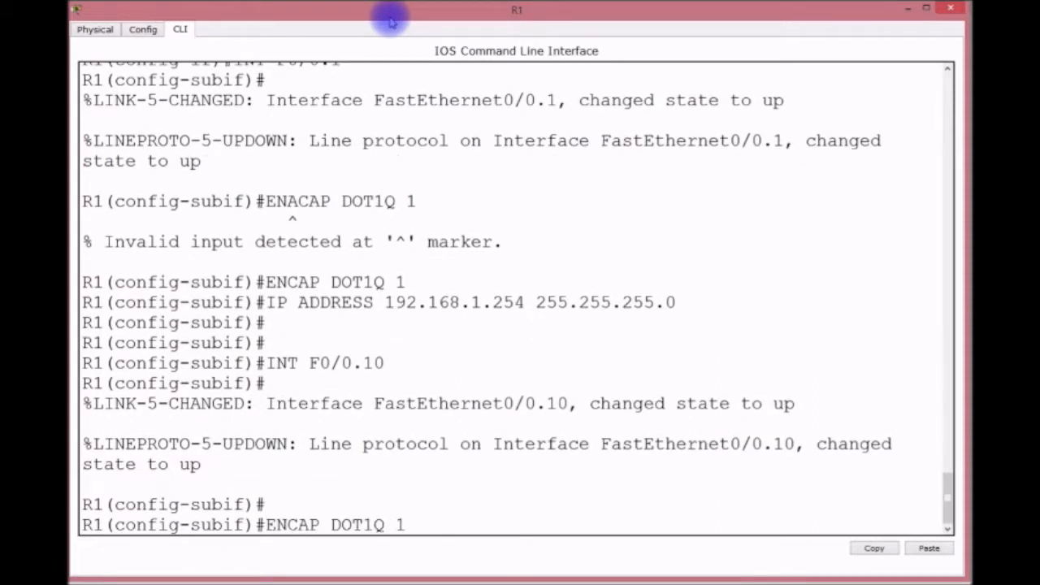
{"action": "type", "text": "0"}
{"action": "key", "text": "Return"}
{"action": "key", "text": "Up"}
{"action": "key", "text": "Up"}
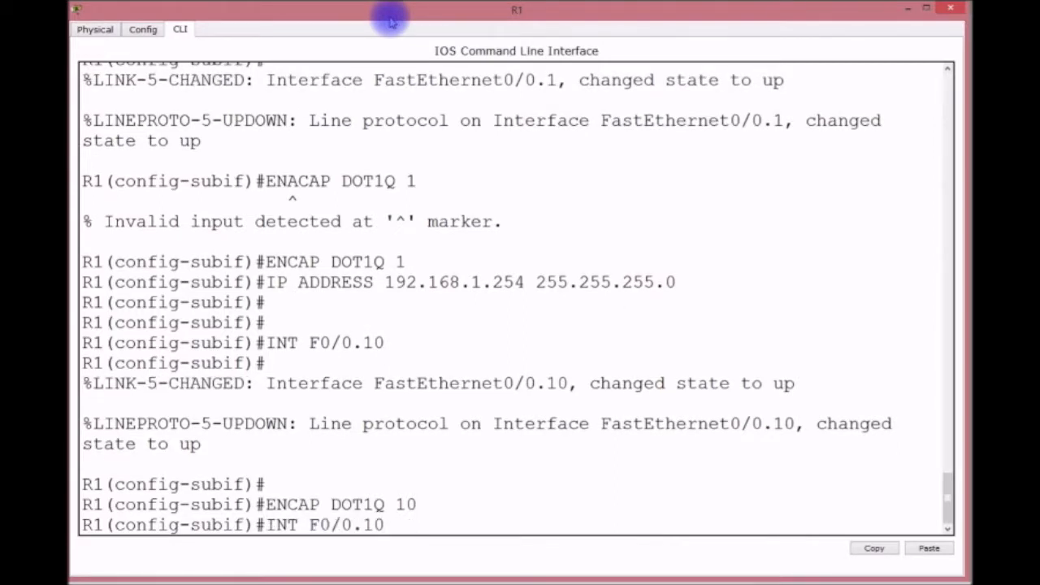
{"action": "key", "text": "Up"}
{"action": "key", "text": "Left"}
{"action": "key", "text": "Left"}
{"action": "key", "text": "Left"}
{"action": "key", "text": "Left"}
{"action": "key", "text": "Left"}
{"action": "key", "text": "Left"}
{"action": "key", "text": "Left"}
{"action": "key", "text": "Left"}
{"action": "key", "text": "Left"}
{"action": "key", "text": "Left"}
{"action": "key", "text": "Left"}
{"action": "key", "text": "Left"}
{"action": "key", "text": "Left"}
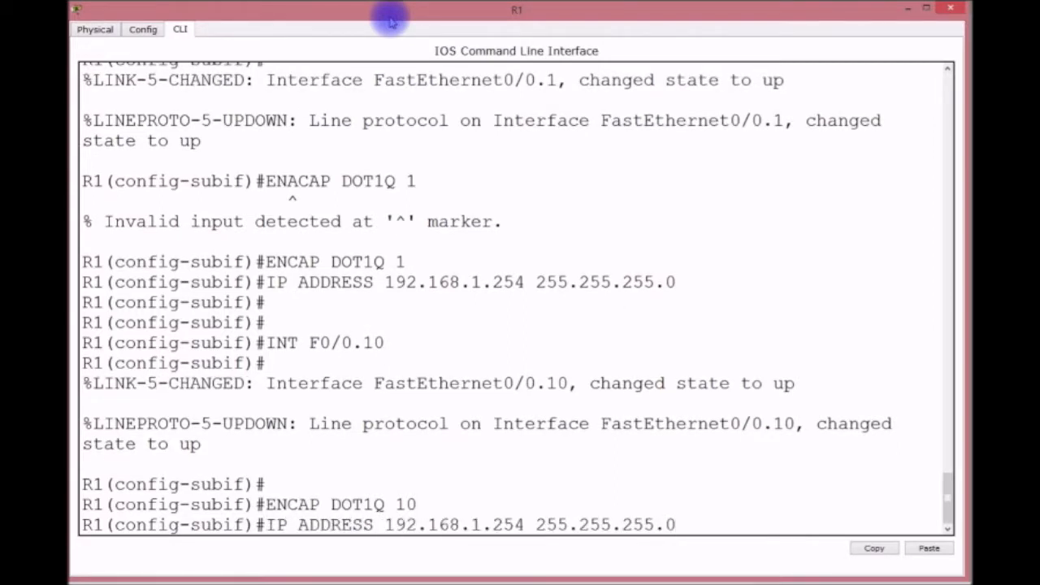
{"action": "key", "text": "Left"}
{"action": "key", "text": "Left"}
{"action": "key", "text": "Left"}
{"action": "key", "text": "Left"}
{"action": "key", "text": "Left"}
{"action": "type", "text": "0"}
{"action": "key", "text": "Return"}
{"action": "key", "text": "Return"}
{"action": "key", "text": "Return"}
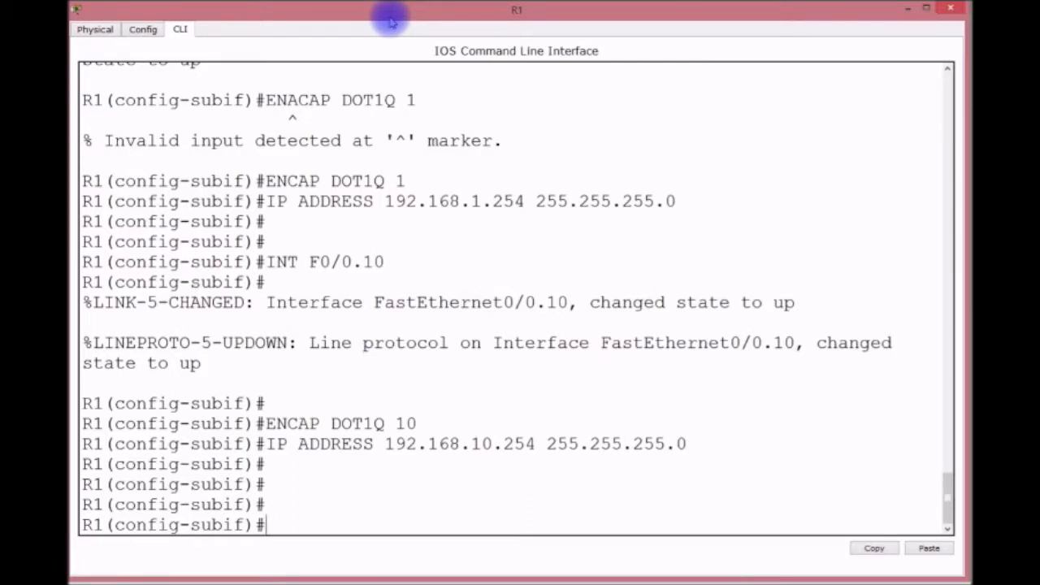
Create subinterface F0/0.20 with dot1Q VLAN 20 and IP 192.168.20.254/24.
{"action": "key", "text": "Up"}
{"action": "key", "text": "Up"}
{"action": "key", "text": "Up"}
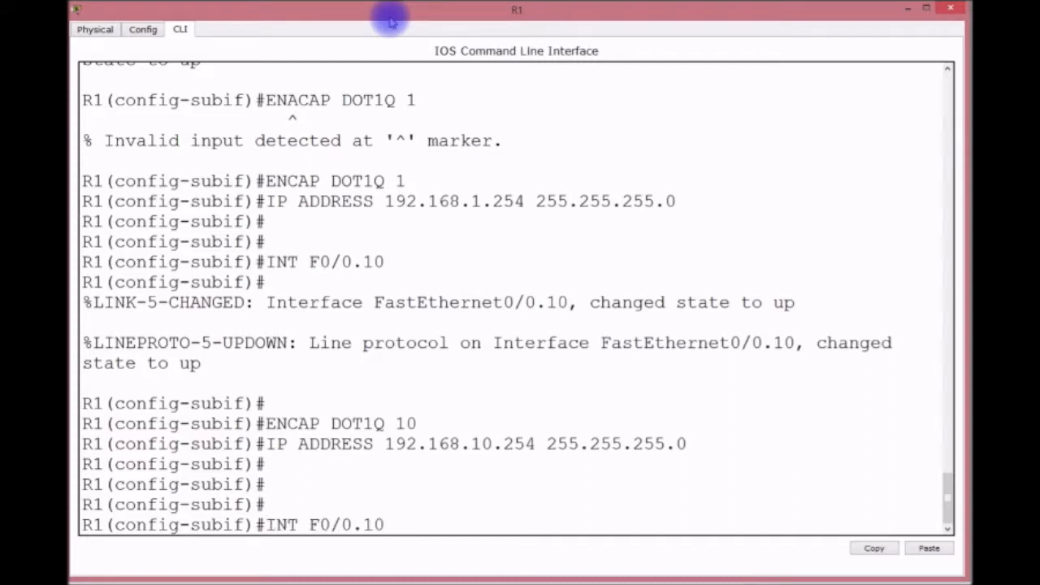
{"action": "key", "text": "BackSpace"}
{"action": "key", "text": "BackSpace"}
{"action": "type", "text": "20"}
{"action": "key", "text": "Return"}
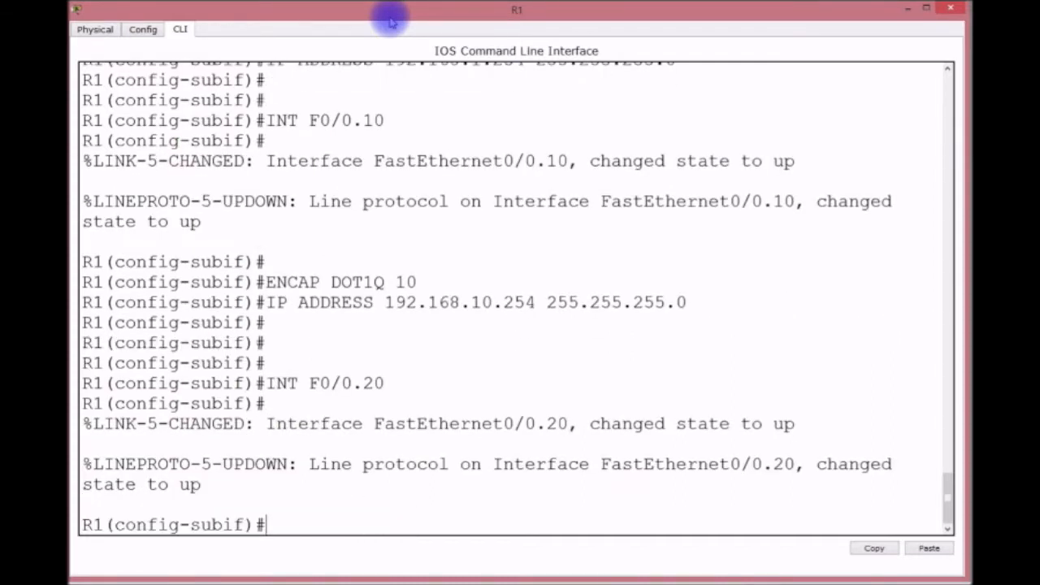
{"action": "key", "text": "Up"}
{"action": "key", "text": "Up"}
{"action": "key", "text": "Up"}
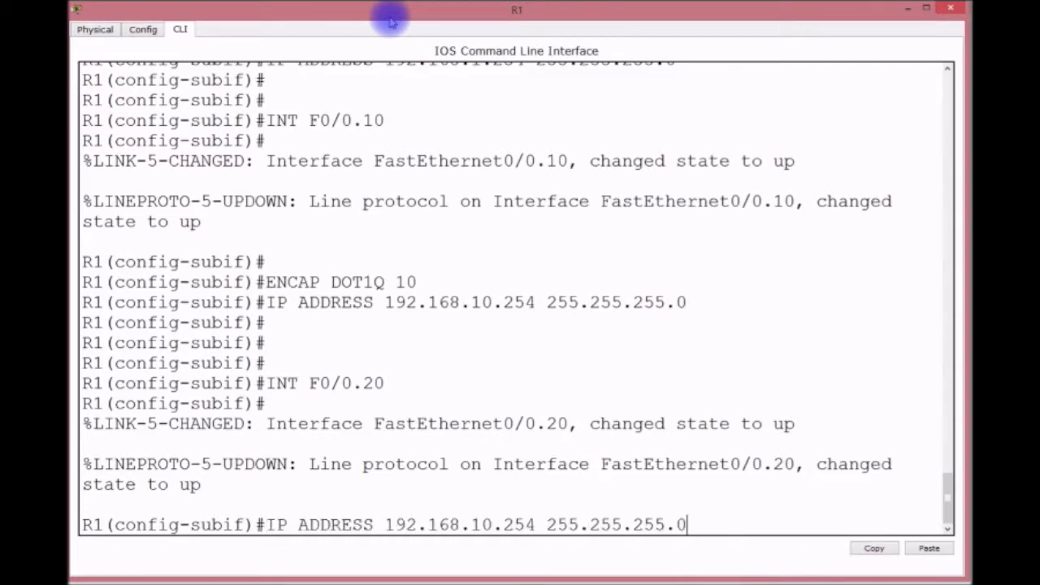
{"action": "key", "text": "BackSpace"}
{"action": "key", "text": "BackSpace"}
{"action": "type", "text": "20"}
{"action": "key", "text": "Return"}
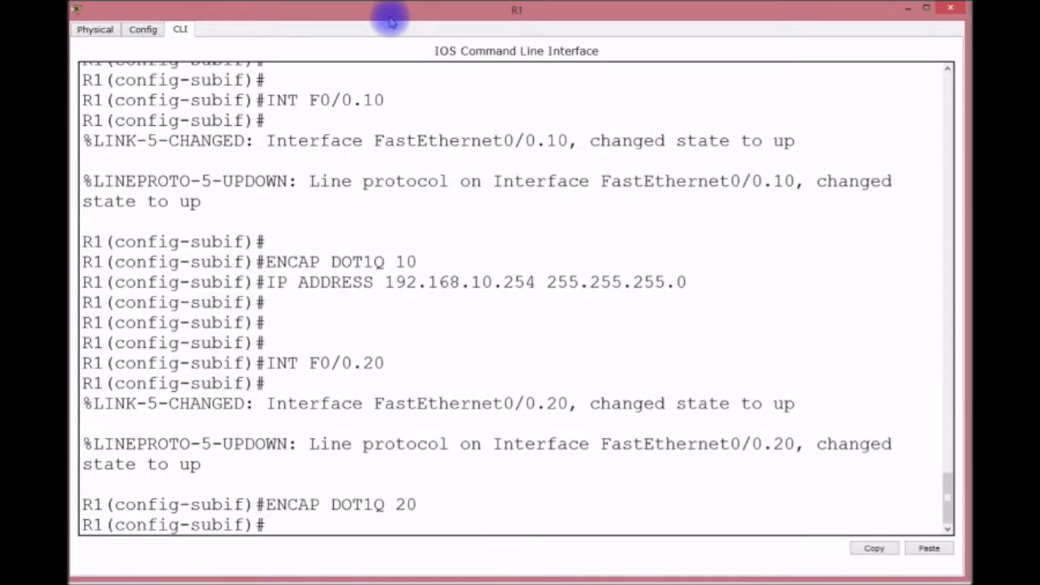
{"action": "key", "text": "Up"}
{"action": "key", "text": "Up"}
{"action": "key", "text": "Up"}
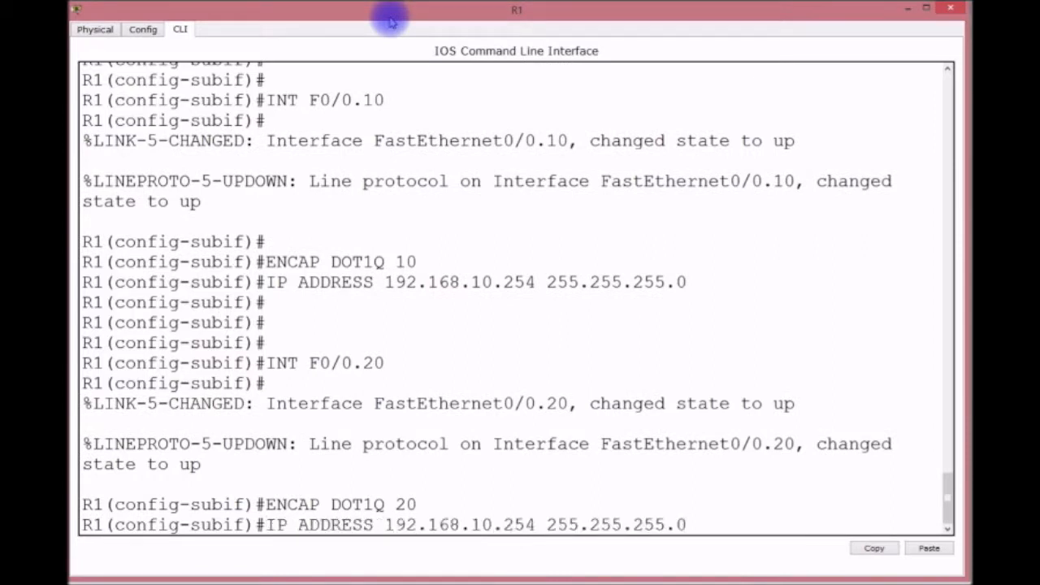
{"action": "key", "text": "Left"}
{"action": "key", "text": "Left"}
{"action": "key", "text": "Left"}
{"action": "key", "text": "Left"}
{"action": "key", "text": "Left"}
{"action": "key", "text": "Left"}
{"action": "key", "text": "Left"}
{"action": "key", "text": "Left"}
{"action": "key", "text": "Left"}
{"action": "key", "text": "Left"}
{"action": "key", "text": "Left"}
{"action": "key", "text": "Left"}
{"action": "key", "text": "Left"}
{"action": "key", "text": "Left"}
{"action": "key", "text": "BackSpace"}
{"action": "key", "text": "BackSpace"}
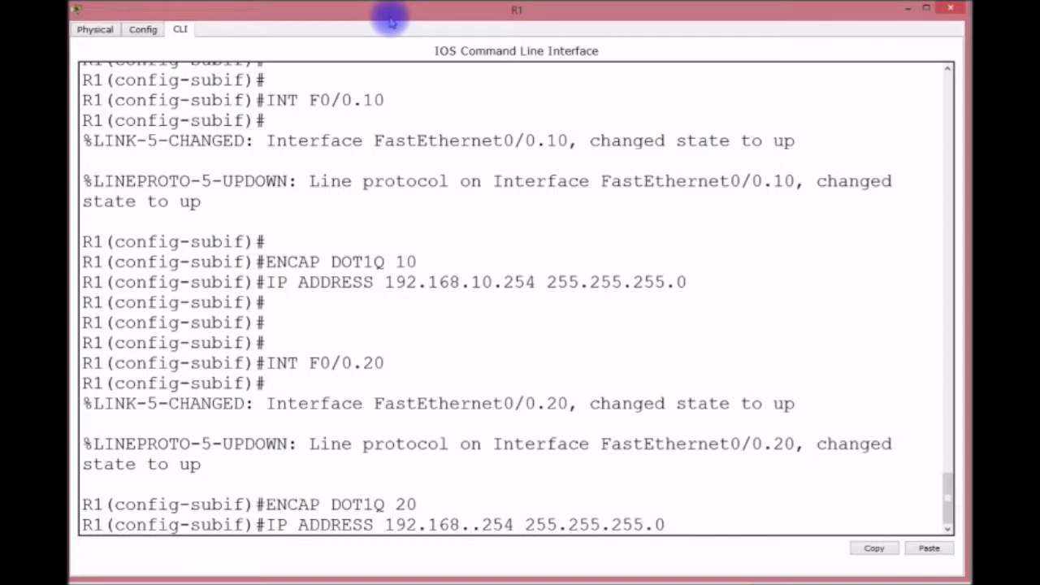
{"action": "type", "text": "20"}
{"action": "key", "text": "Return"}
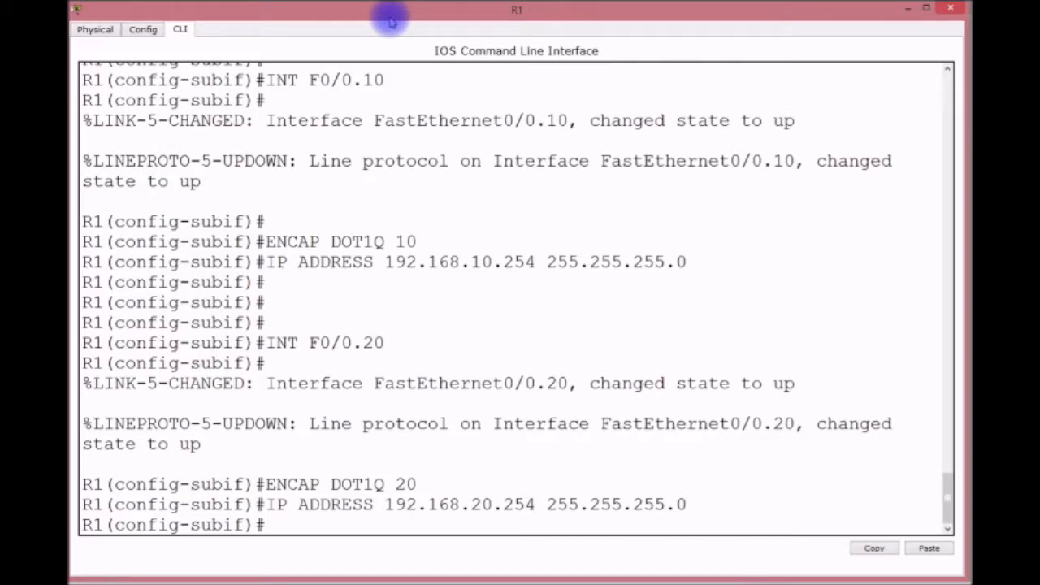
Save the configuration with do wr and leave configuration mode.
{"action": "type", "text": "DO WR"}
{"action": "key", "text": "Return"}
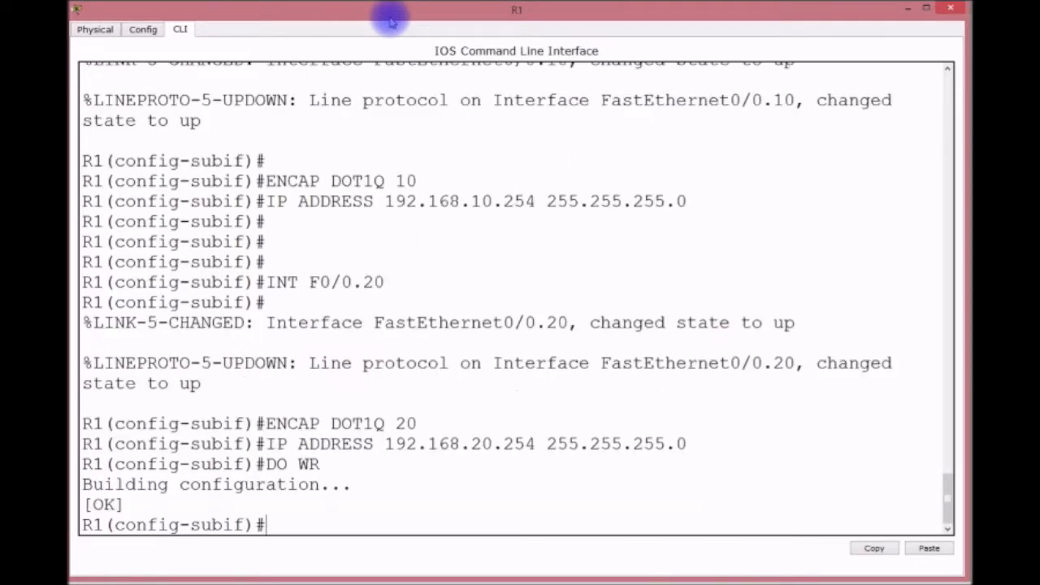
{"action": "key", "text": "ctrl+z"}
Display R1's interface summary (show ip int brief) and routing table (show ip route).
{"action": "key", "text": "Return"}
{"action": "type", "text": "SH"}
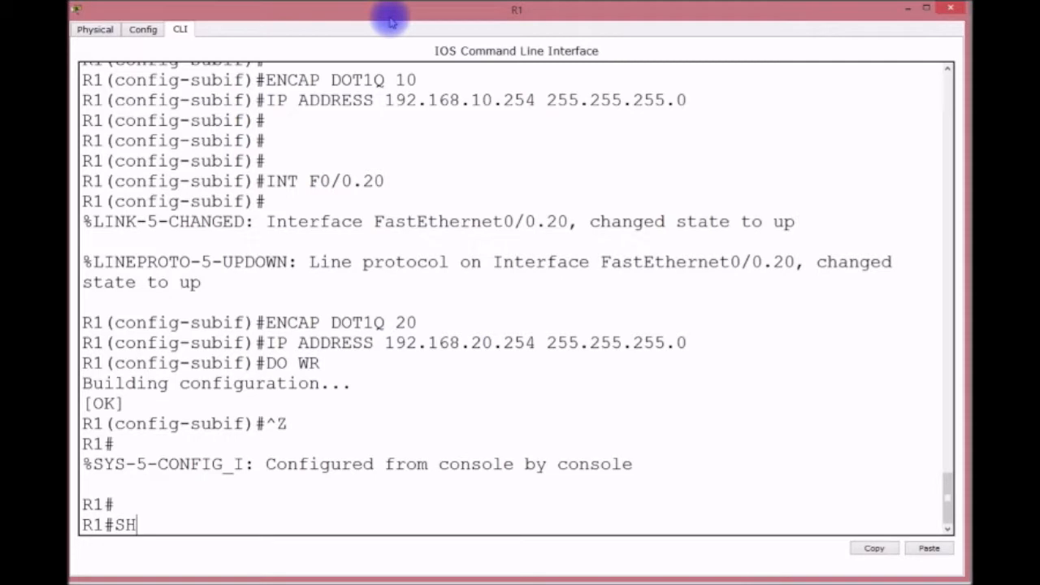
{"action": "type", "text": " IP INT BRIEF"}
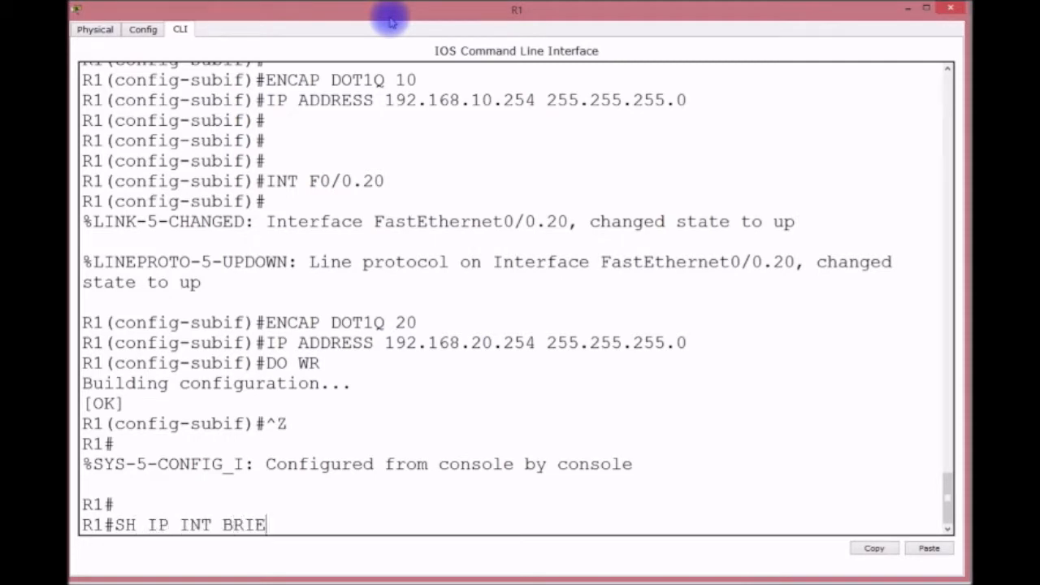
{"action": "key", "text": "Return"}
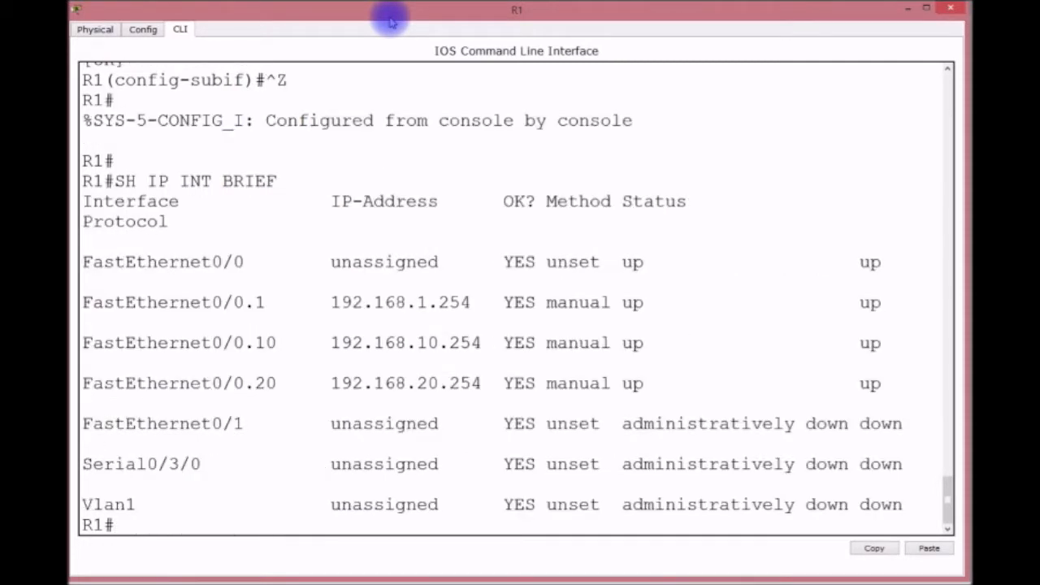
{"action": "type", "text": "SH IP ORUTE"}
{"action": "key", "text": "BackSpace"}
{"action": "key", "text": "BackSpace"}
{"action": "key", "text": "BackSpace"}
{"action": "key", "text": "BackSpace"}
{"action": "key", "text": "BackSpace"}
{"action": "type", "text": "ROUTE"}
{"action": "key", "text": "Return"}
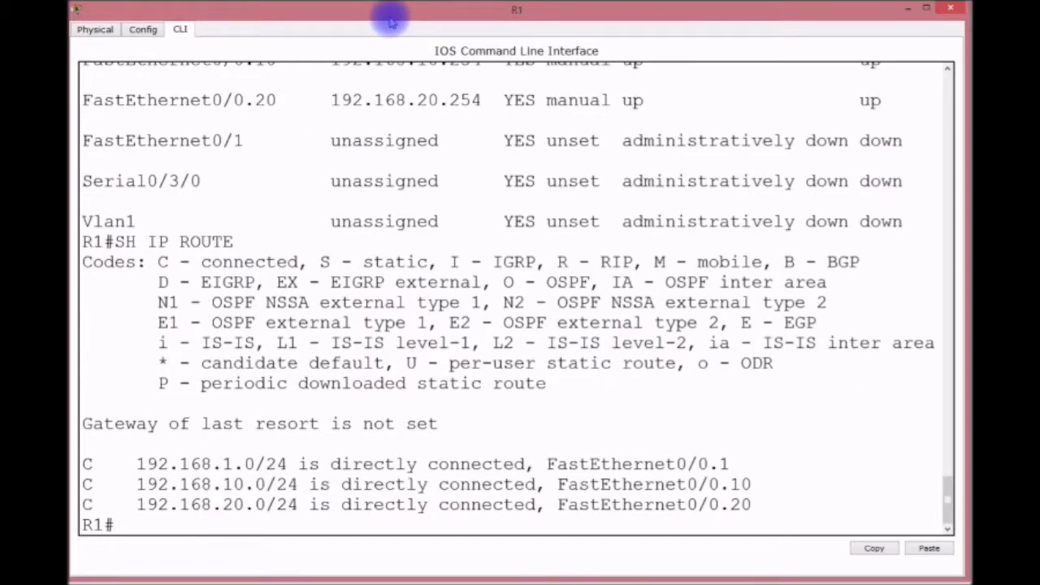
Show R1's startup configuration and page down to the interface section.
{"action": "type", "text": "SH START"}
{"action": "key", "text": "Return"}
{"action": "key", "text": "Return"}
{"action": "key", "text": "Return"}
{"action": "key", "text": "Return"}
{"action": "key", "text": "Return"}
{"action": "key", "text": "Return"}
{"action": "key", "text": "Return"}
{"action": "key", "text": "Return"}
{"action": "key", "text": "Return"}
{"action": "key", "text": "Return"}
{"action": "key", "text": "Return"}
{"action": "key", "text": "Return"}
{"action": "key", "text": "Return"}
{"action": "key", "text": "Return"}
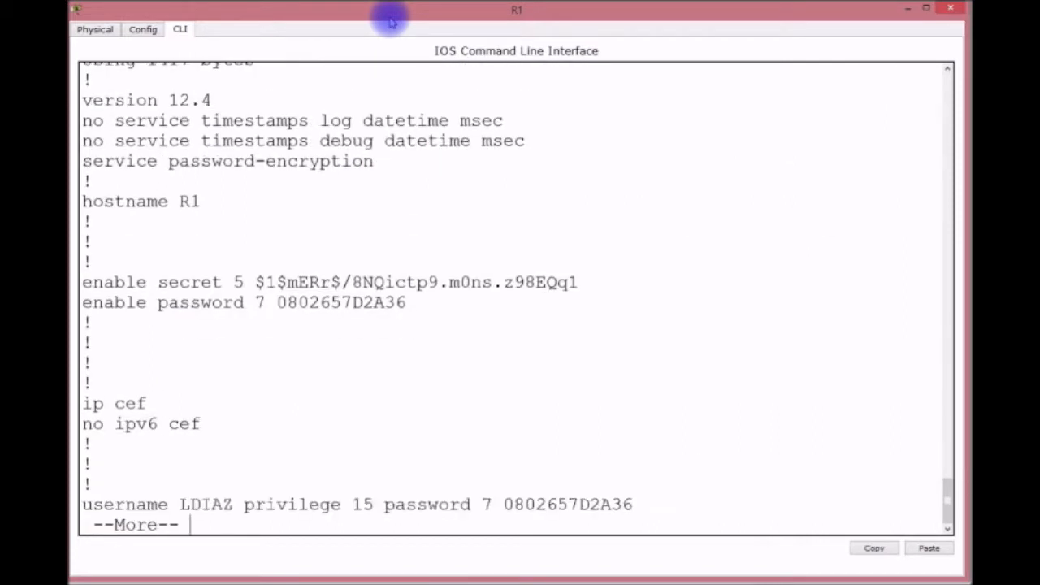
{"action": "key", "text": "Return"}
{"action": "key", "text": "Return"}
{"action": "key", "text": "Return"}
{"action": "key", "text": "Return"}
{"action": "key", "text": "Return"}
{"action": "key", "text": "Return"}
{"action": "key", "text": "Return"}
{"action": "key", "text": "Return"}
{"action": "key", "text": "Return"}
{"action": "key", "text": "Return"}
{"action": "key", "text": "Return"}
{"action": "key", "text": "Return"}
{"action": "key", "text": "Return"}
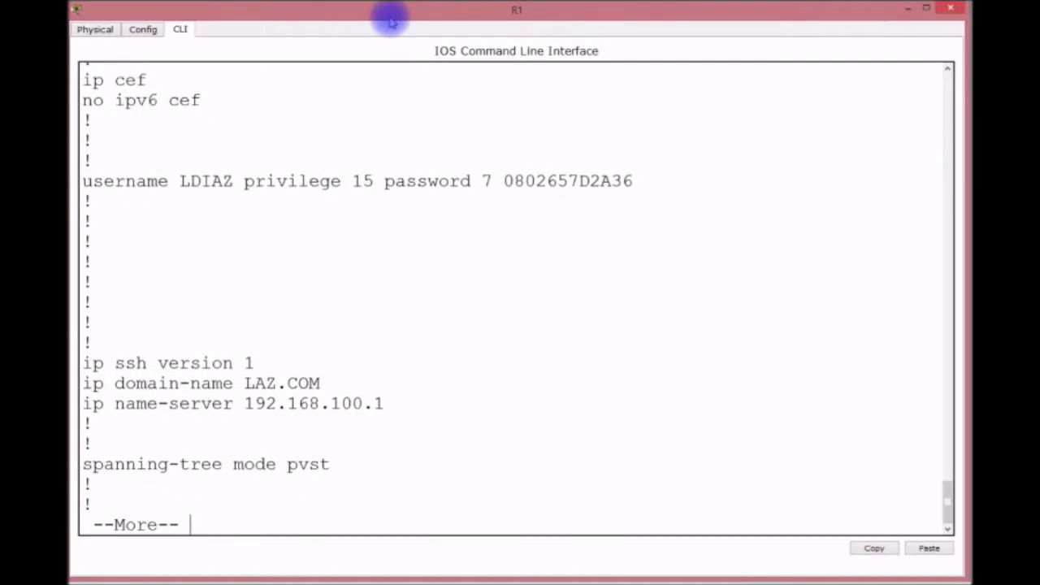
{"action": "key", "text": "Return"}
{"action": "key", "text": "Return"}
{"action": "key", "text": "Return"}
{"action": "key", "text": "Return"}
{"action": "key", "text": "Return"}
{"action": "key", "text": "Return"}
{"action": "key", "text": "Return"}
{"action": "key", "text": "Return"}
{"action": "key", "text": "Return"}
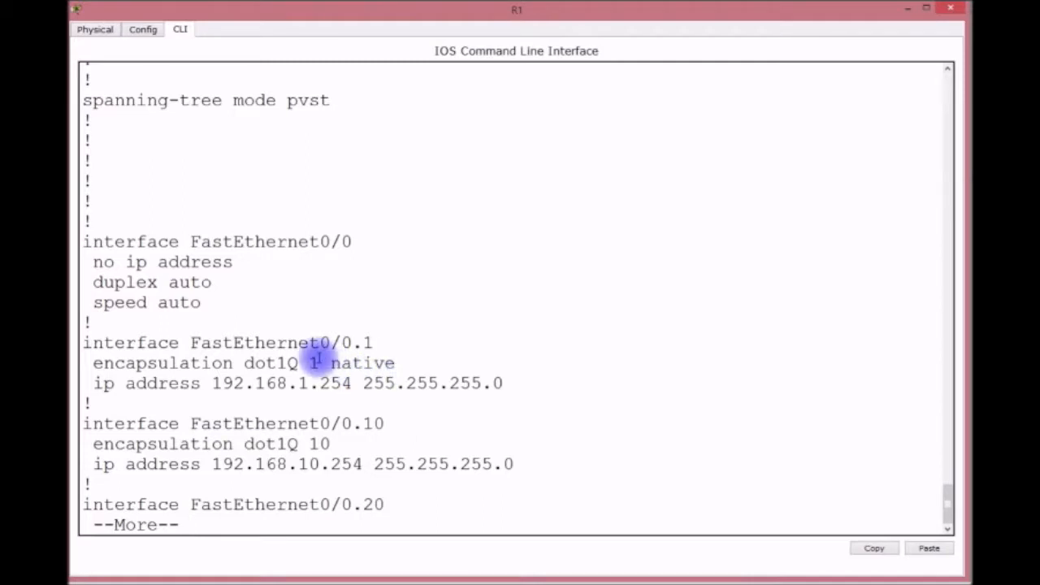
Highlight the 'encapsulation dot1Q 1 native' line and its parts in the configuration listing.
{"action": "double_click", "coordinate": [313, 364]}
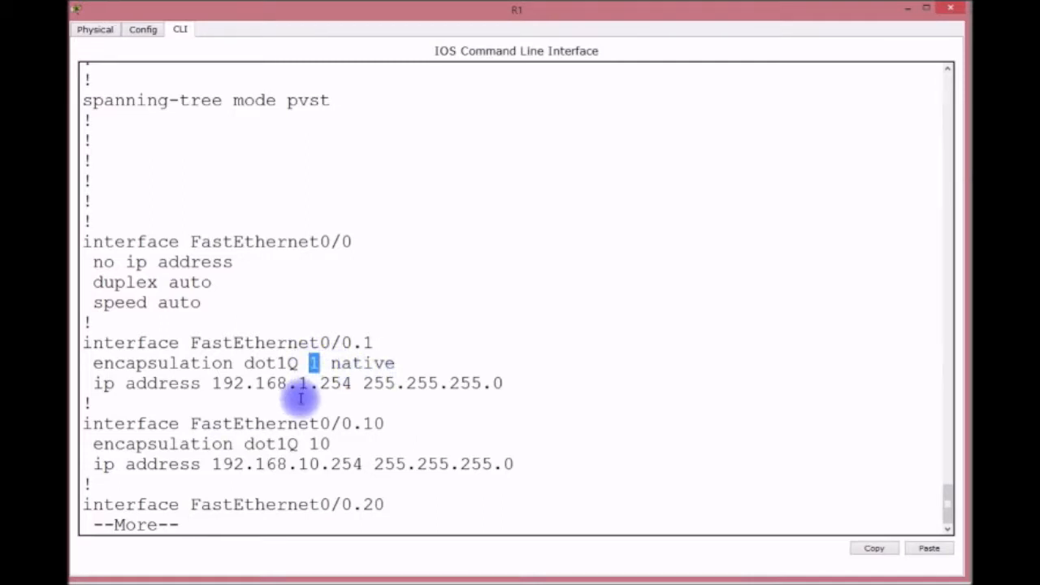
{"action": "left_click", "coordinate": [332, 364]}
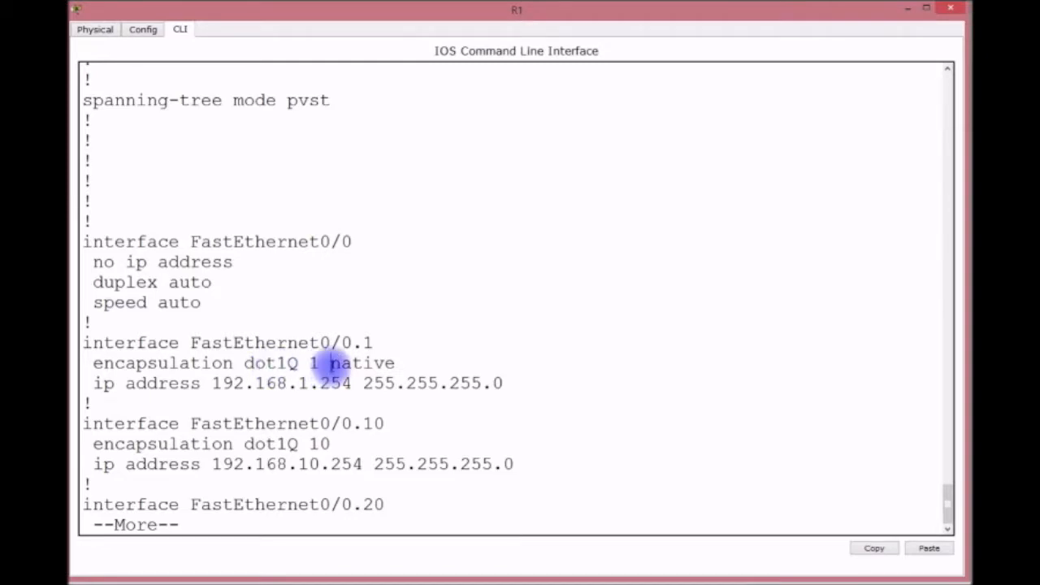
{"action": "left_click_drag", "start_coordinate": [331, 365], "coordinate": [402, 365]}
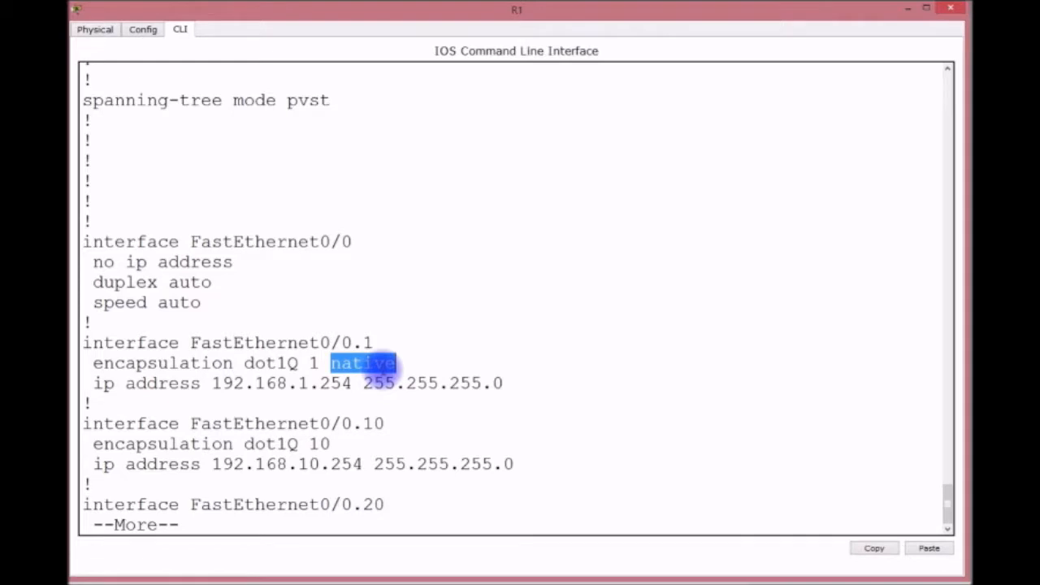
{"action": "left_click", "coordinate": [317, 363]}
{"action": "left_click_drag", "start_coordinate": [317, 363], "coordinate": [308, 364]}
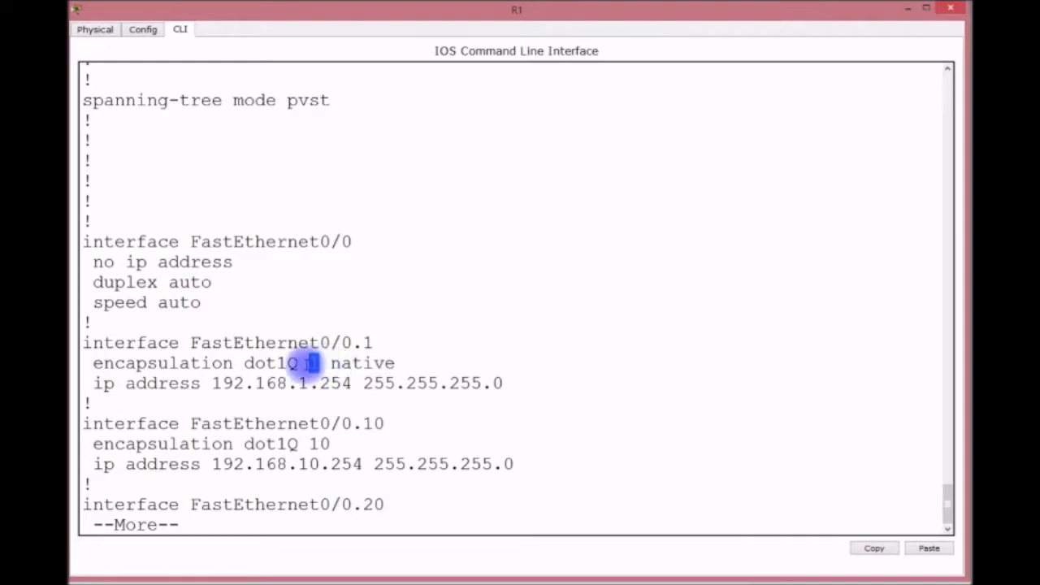
{"action": "left_click", "coordinate": [93, 363]}
{"action": "left_click_drag", "start_coordinate": [93, 363], "coordinate": [398, 363]}
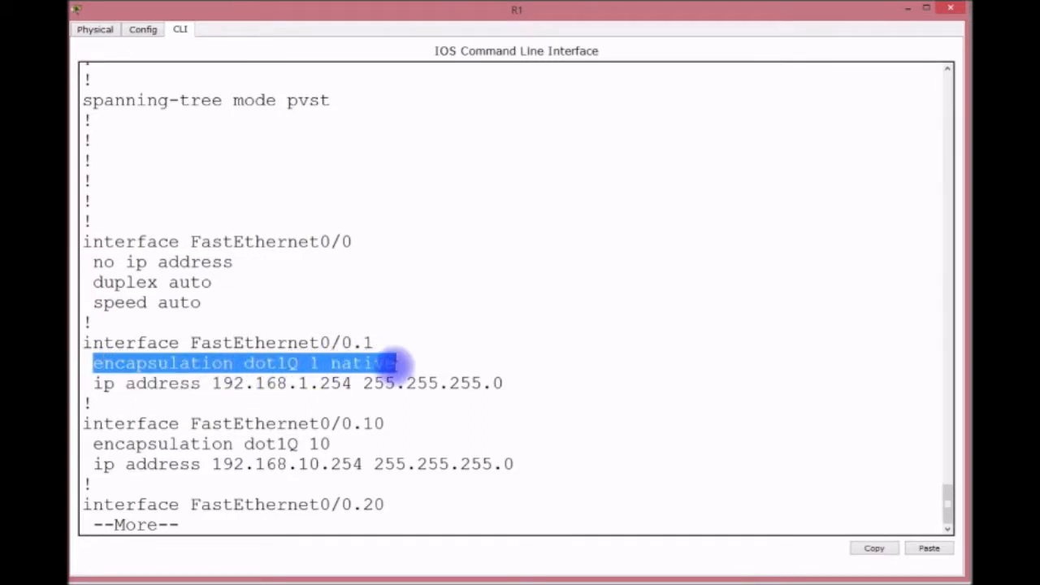
{"action": "left_click", "coordinate": [374, 366]}
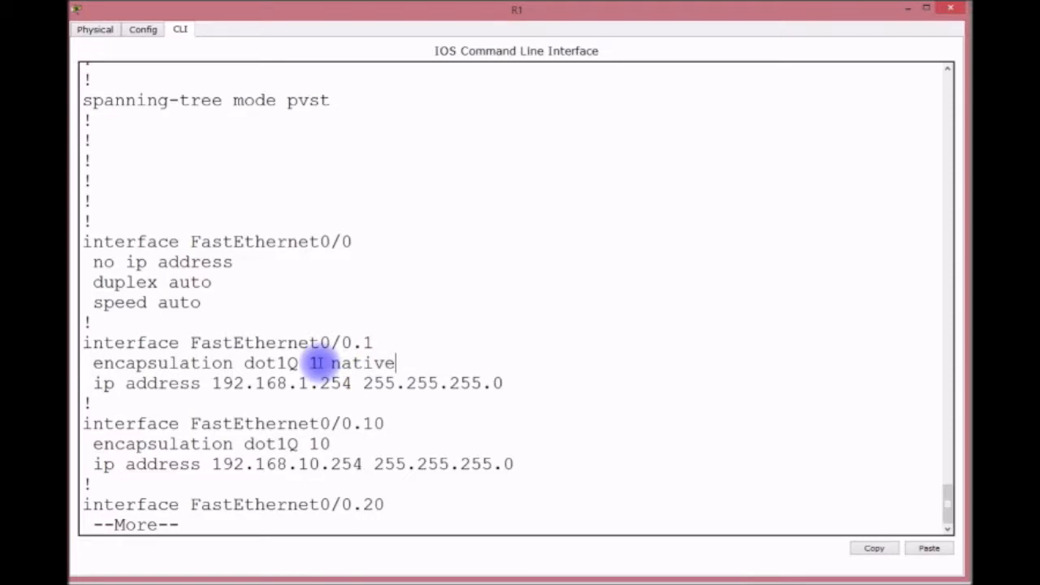
{"action": "double_click", "coordinate": [312, 363]}
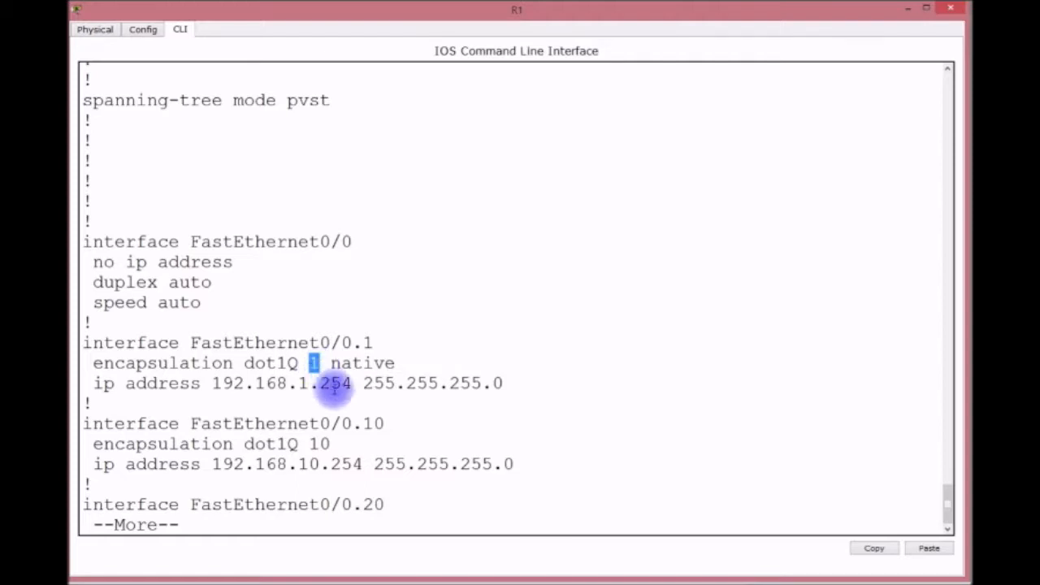
{"action": "left_click_drag", "start_coordinate": [304, 363], "coordinate": [243, 365]}
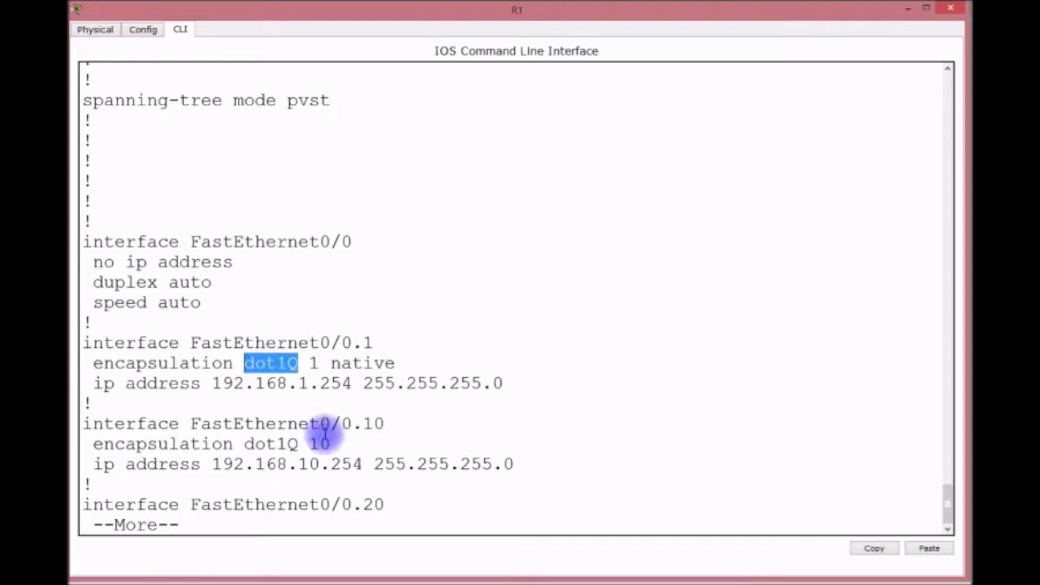
{"action": "left_click", "coordinate": [407, 498]}
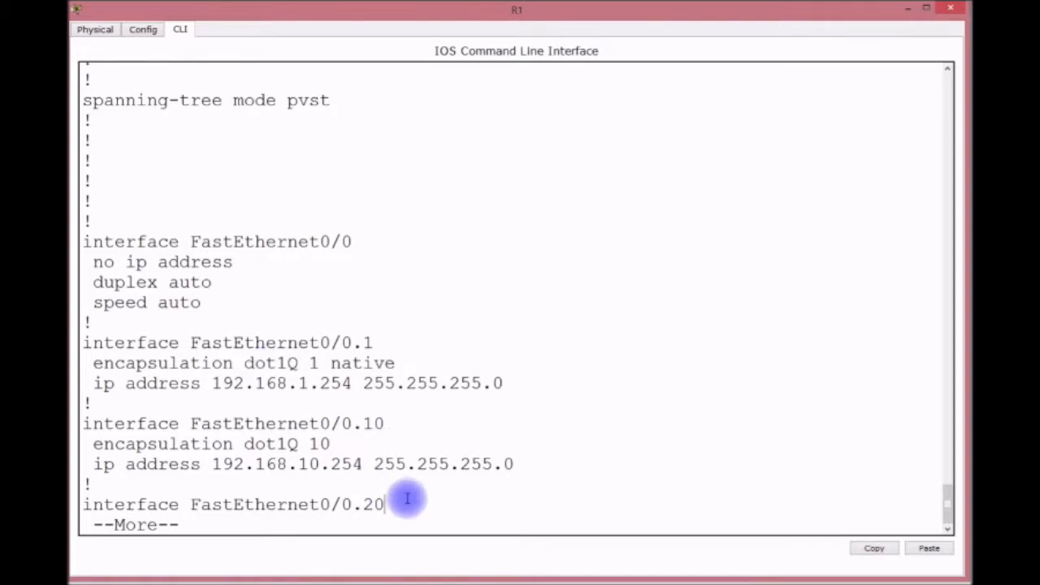
Page further through the configuration and highlight the 'no cdp run' line.
{"action": "key", "text": "Return"}
{"action": "key", "text": "Return"}
{"action": "key", "text": "Return"}
{"action": "key", "text": "Return"}
{"action": "key", "text": "Return"}
{"action": "key", "text": "Return"}
{"action": "key", "text": "Return"}
{"action": "key", "text": "Return"}
{"action": "key", "text": "Return"}
{"action": "key", "text": "Return"}
{"action": "key", "text": "Return"}
{"action": "key", "text": "Return"}
{"action": "key", "text": "Return"}
{"action": "key", "text": "Return"}
{"action": "key", "text": "Return"}
{"action": "key", "text": "Return"}
{"action": "key", "text": "Return"}
{"action": "key", "text": "Return"}
{"action": "key", "text": "Return"}
{"action": "key", "text": "Return"}
{"action": "key", "text": "Return"}
{"action": "key", "text": "Return"}
{"action": "key", "text": "Return"}
{"action": "key", "text": "Return"}
{"action": "key", "text": "Return"}
{"action": "key", "text": "Return"}
{"action": "key", "text": "Return"}
{"action": "key", "text": "Return"}
{"action": "key", "text": "Return"}
{"action": "key", "text": "Return"}
{"action": "key", "text": "Return"}
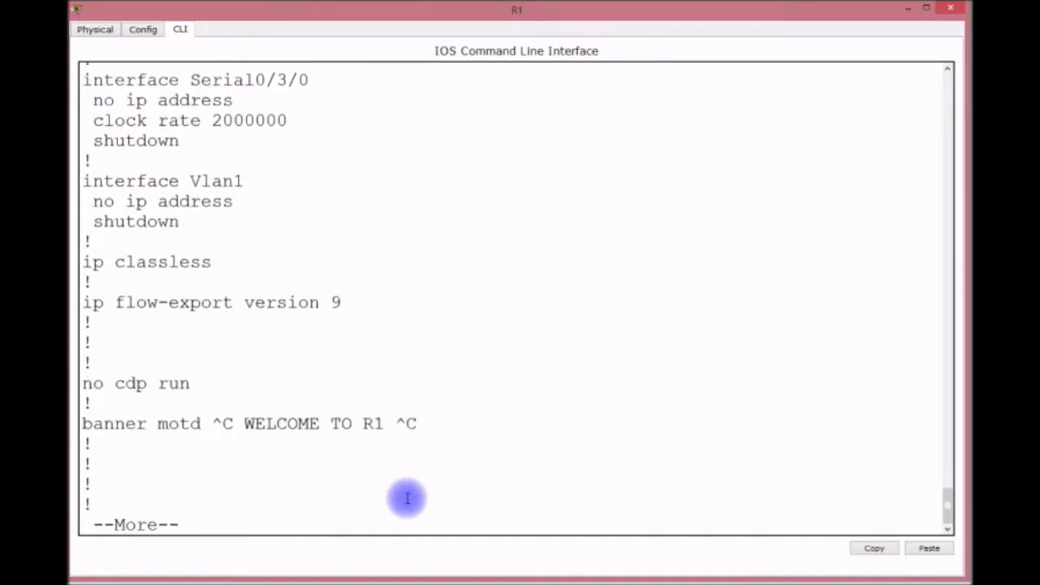
{"action": "key", "text": "Return"}
{"action": "key", "text": "Return"}
{"action": "key", "text": "Return"}
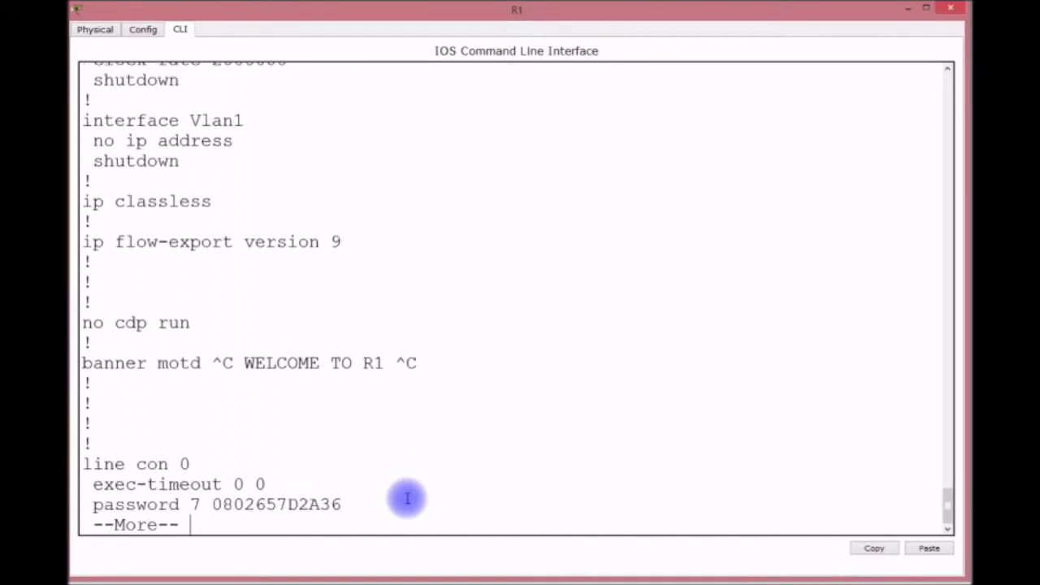
{"action": "left_click_drag", "start_coordinate": [190, 322], "coordinate": [84, 323]}
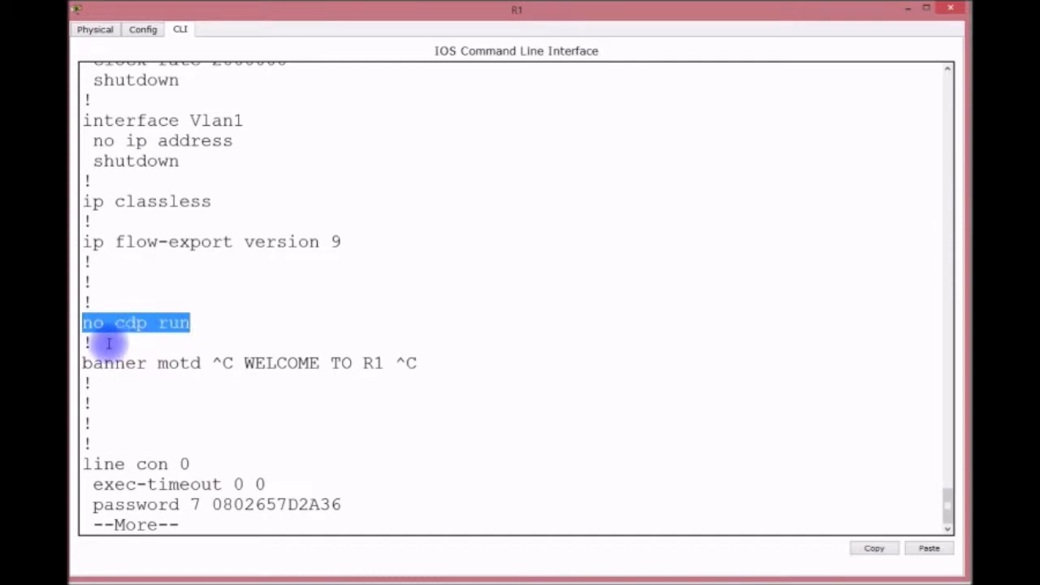
{"action": "left_click", "coordinate": [365, 472]}
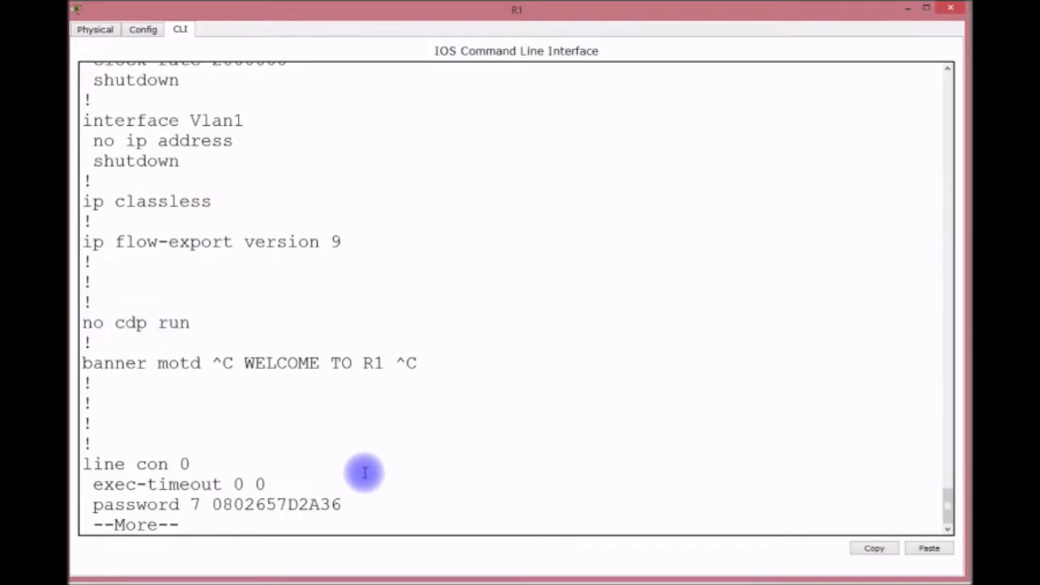
Re-enable CDP on R1 with cdp run in global configuration mode.
{"action": "type", "text": "cCO"}
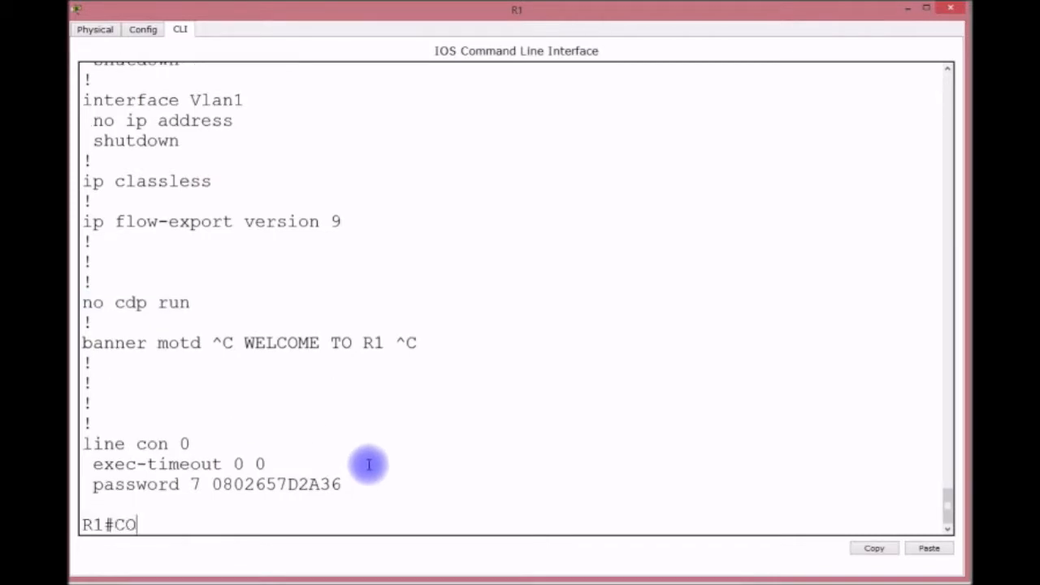
{"action": "type", "text": "NFIG T"}
{"action": "key", "text": "Return"}
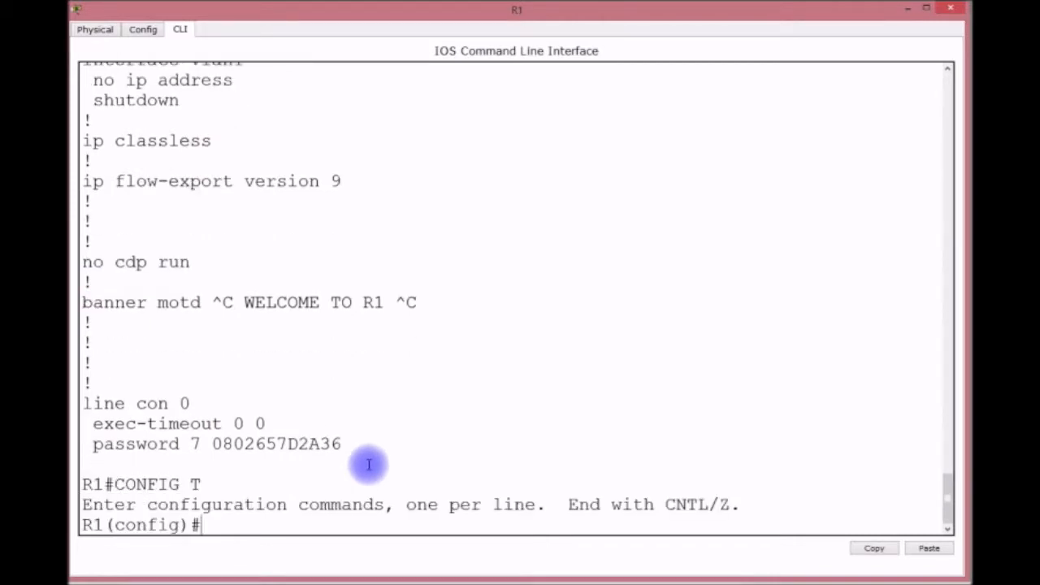
{"action": "type", "text": "CDP RUN"}
{"action": "key", "text": "Return"}
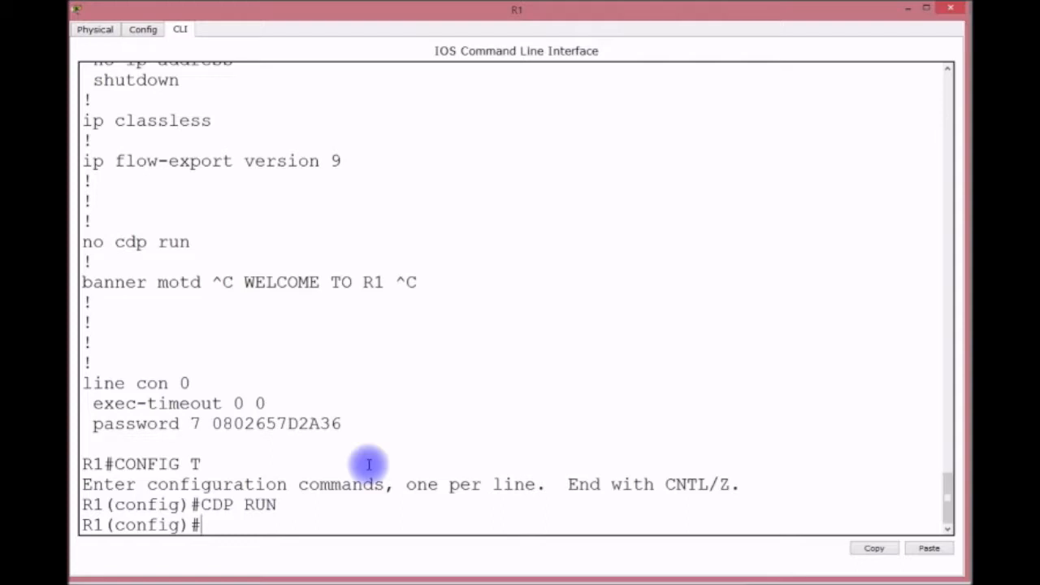
{"action": "key", "text": "ctrl+z"}
{"action": "key", "text": "Return"}
{"action": "key", "text": "Return"}
{"action": "key", "text": "Return"}
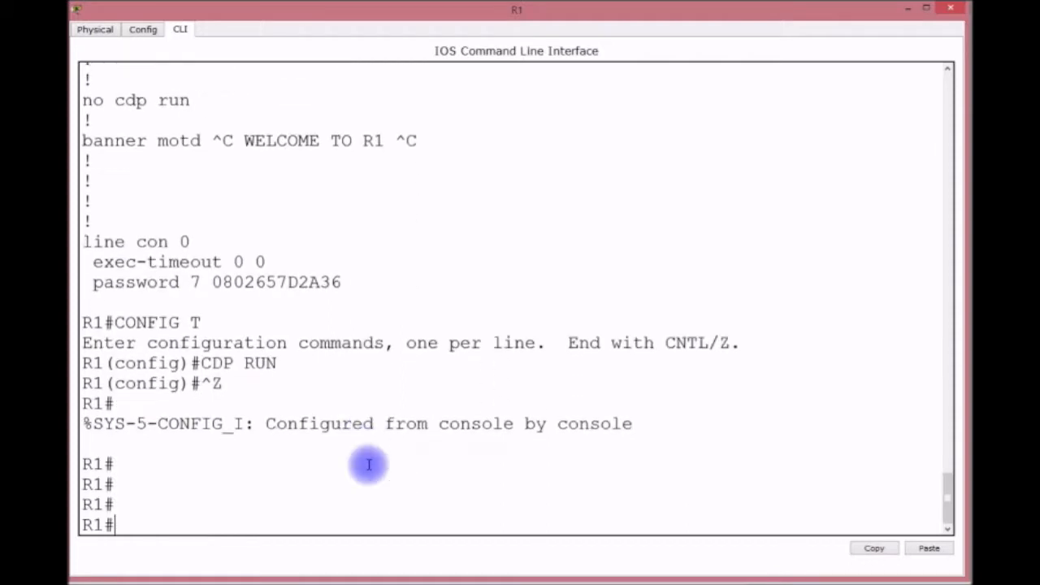
List R1's CDP neighbours and their details, finding CORE1, then minimize R1's window.
{"action": "type", "text": "SH CDP NEI"}
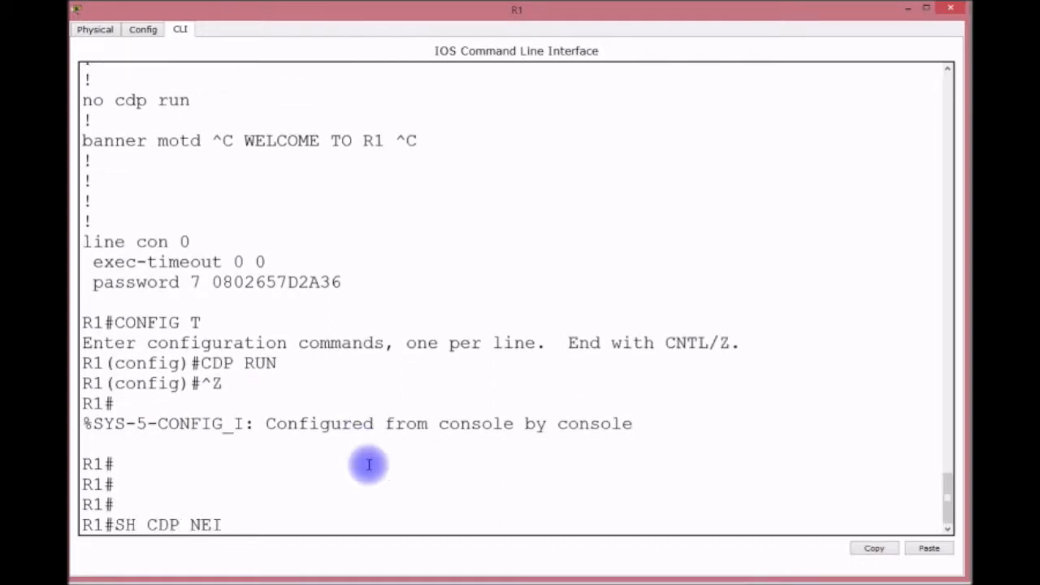
{"action": "key", "text": "Return"}
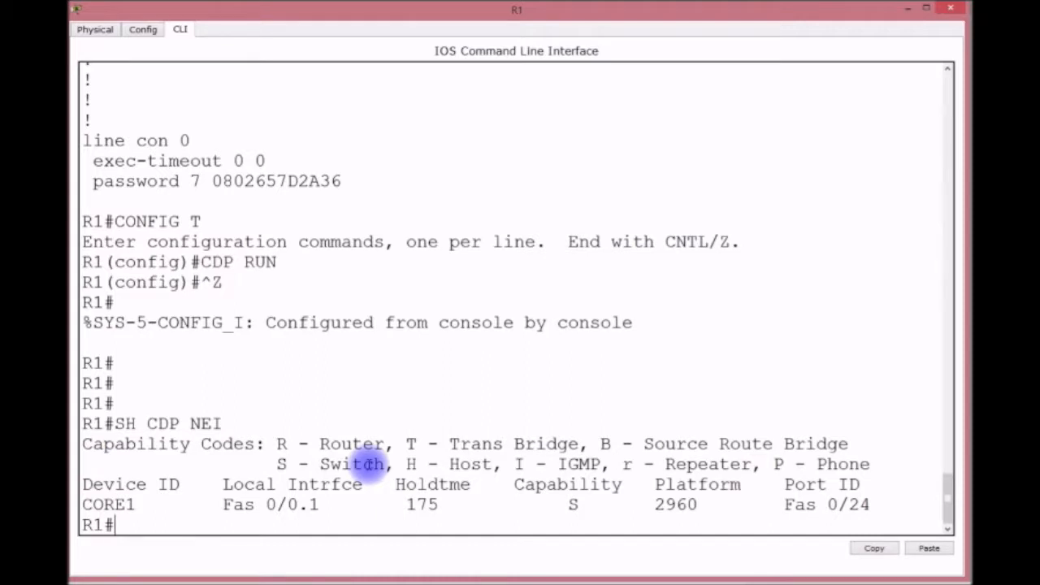
{"action": "key", "text": "Up"}
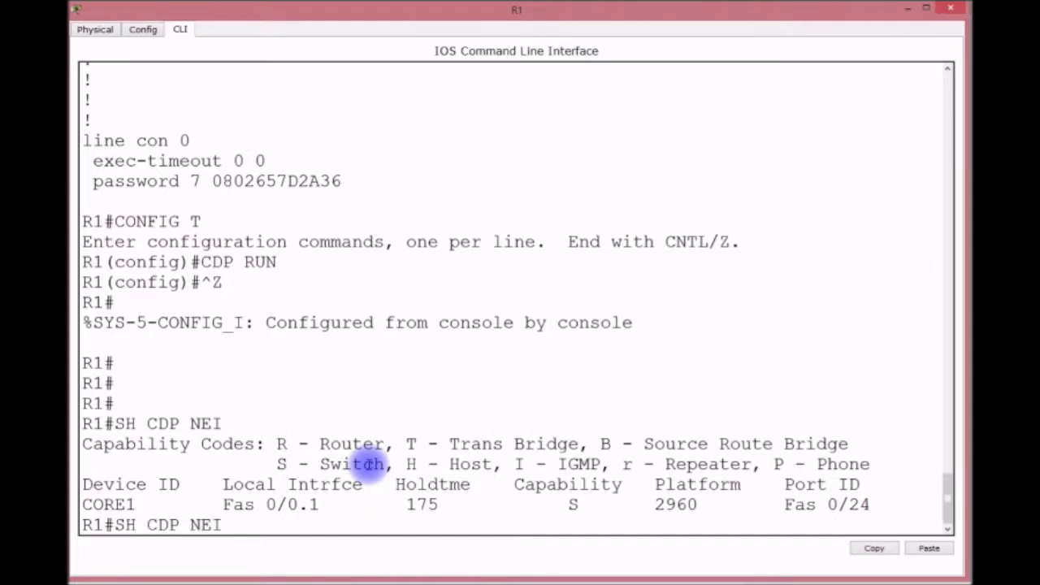
{"action": "type", "text": "DE"}
{"action": "key", "text": "Return"}
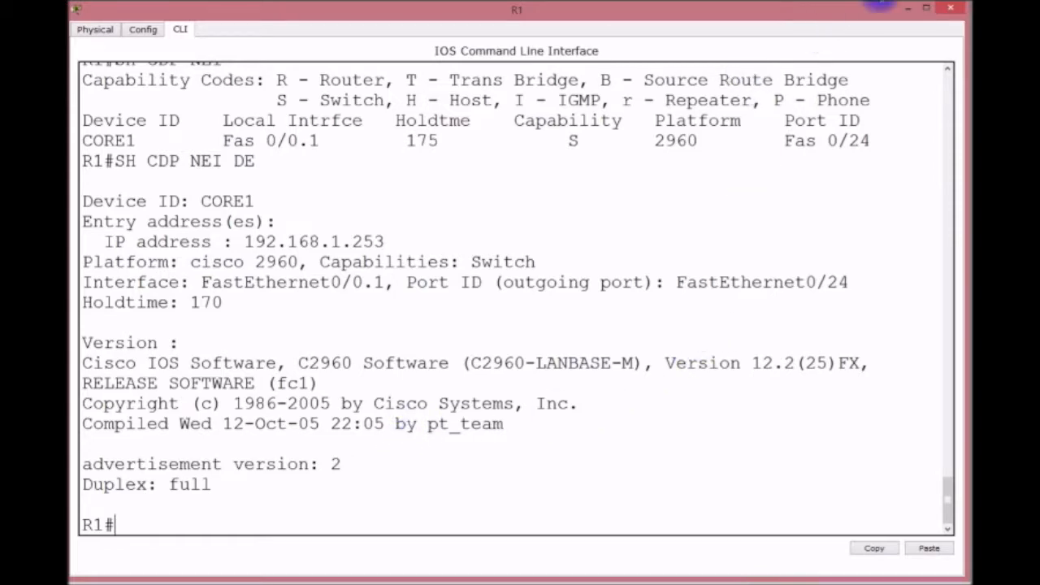
{"action": "left_click", "coordinate": [906, 9]}
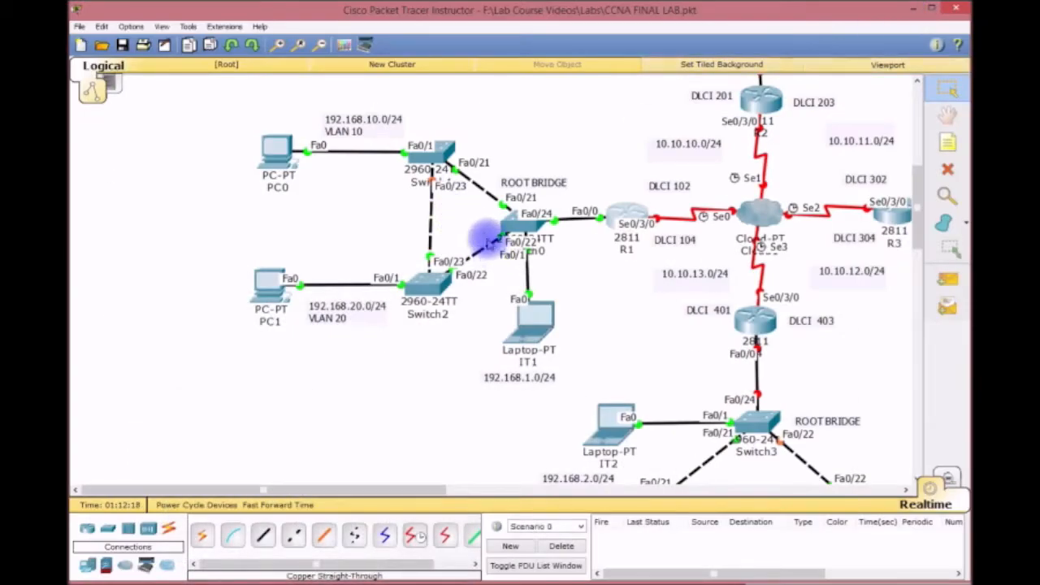
From laptop IT1's command prompt, ping 192.168.10.1, then stop it with Ctrl+C.
{"action": "left_click", "coordinate": [534, 319]}
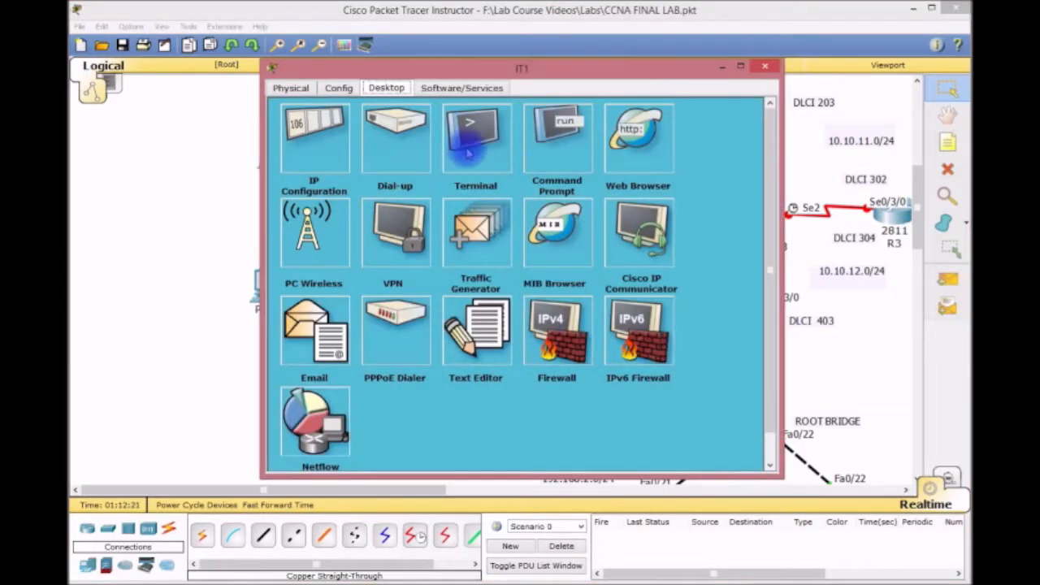
{"action": "left_click", "coordinate": [549, 132]}
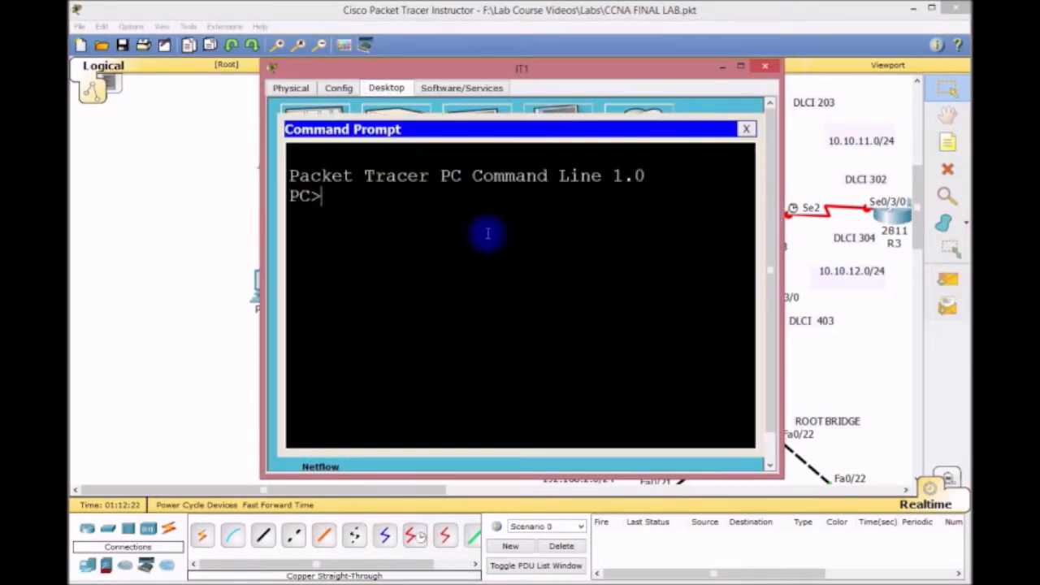
{"action": "type", "text": "PING 192.168.10.1"}
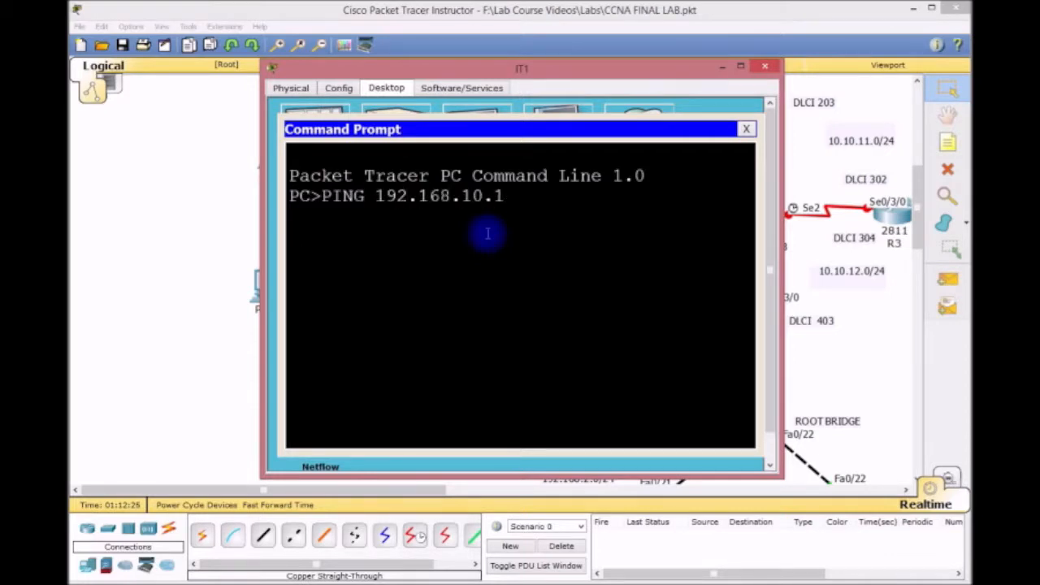
{"action": "key", "text": "Return"}
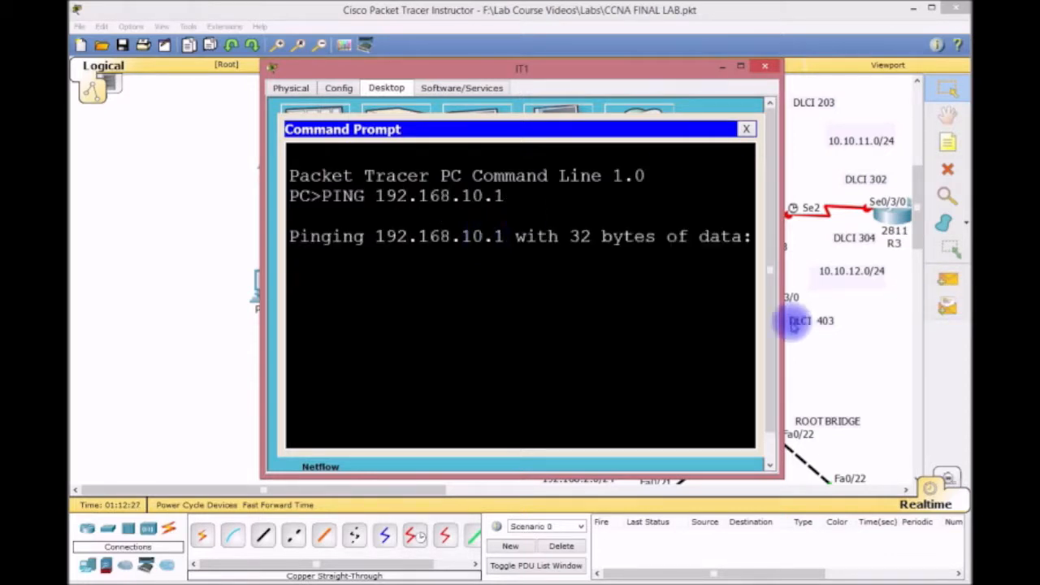
{"action": "left_click_drag", "start_coordinate": [784, 276], "coordinate": [966, 268]}
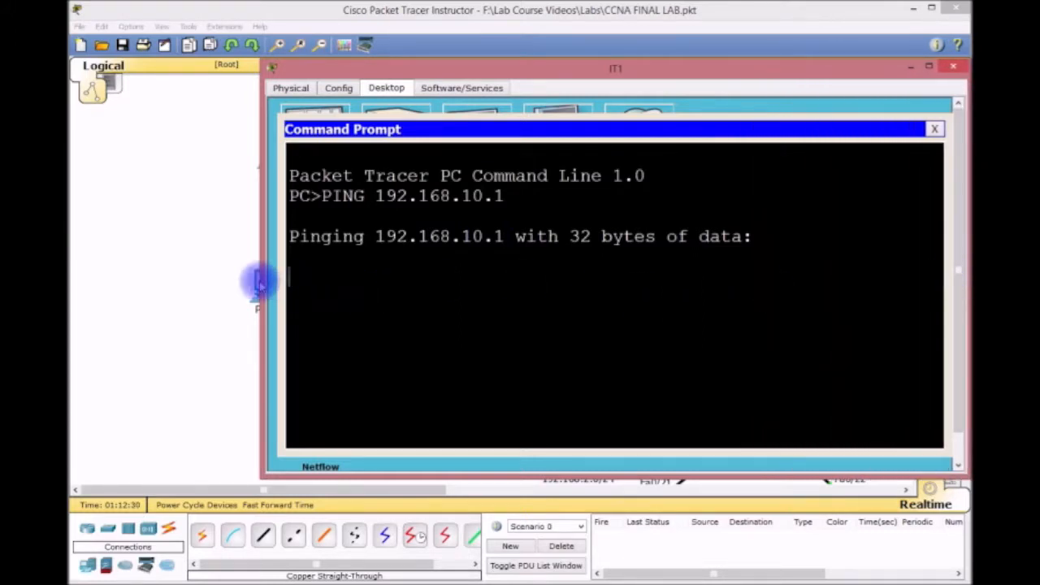
{"action": "left_click_drag", "start_coordinate": [261, 285], "coordinate": [179, 284]}
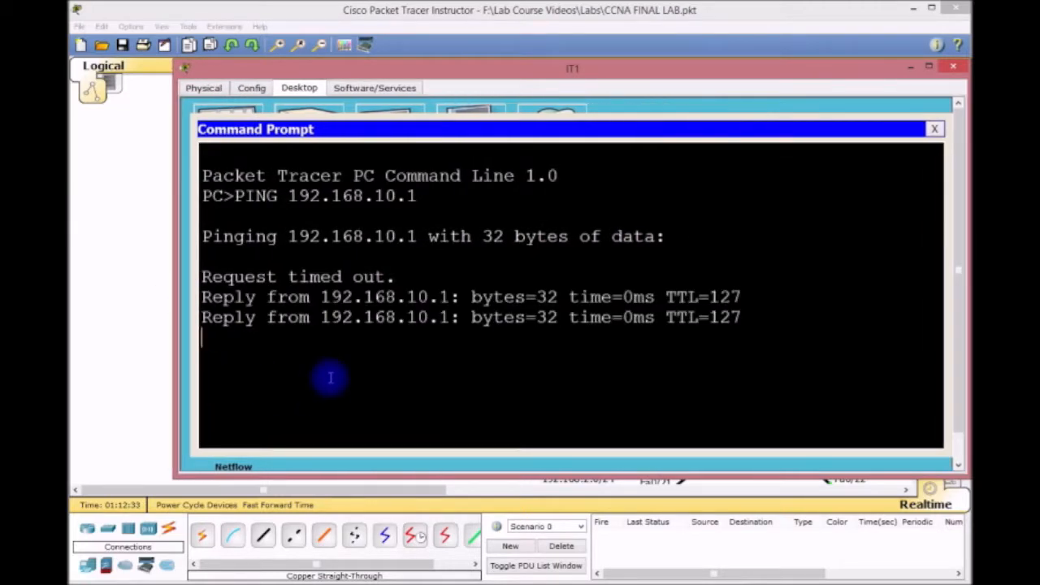
{"action": "key", "text": "ctrl+c"}
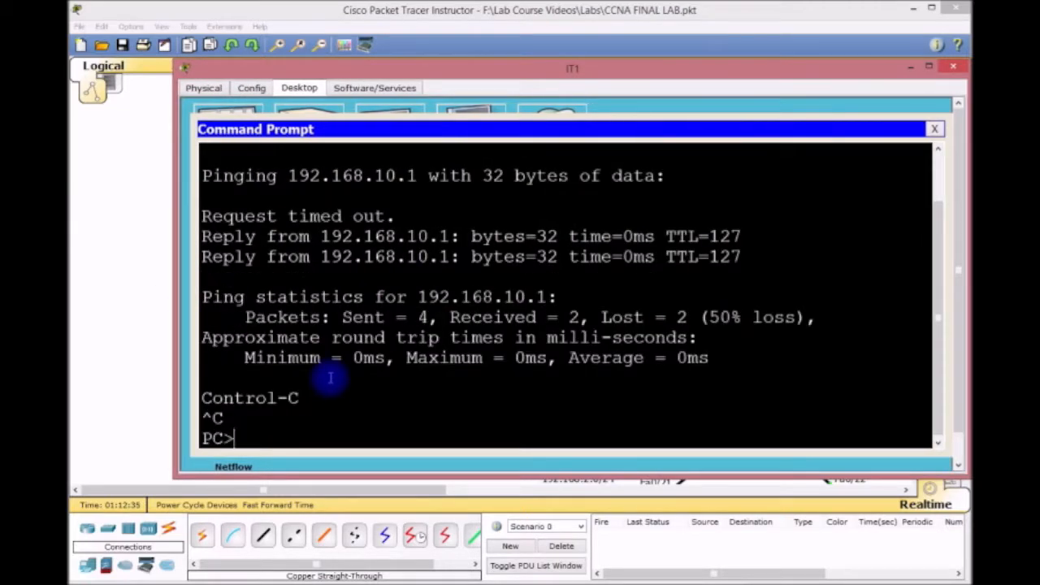
Ping 192.168.20.1 from IT1.
{"action": "key", "text": "Up"}
{"action": "key", "text": "BackSpace"}
{"action": "key", "text": "BackSpace"}
{"action": "key", "text": "BackSpace"}
{"action": "type", "text": "20.1"}
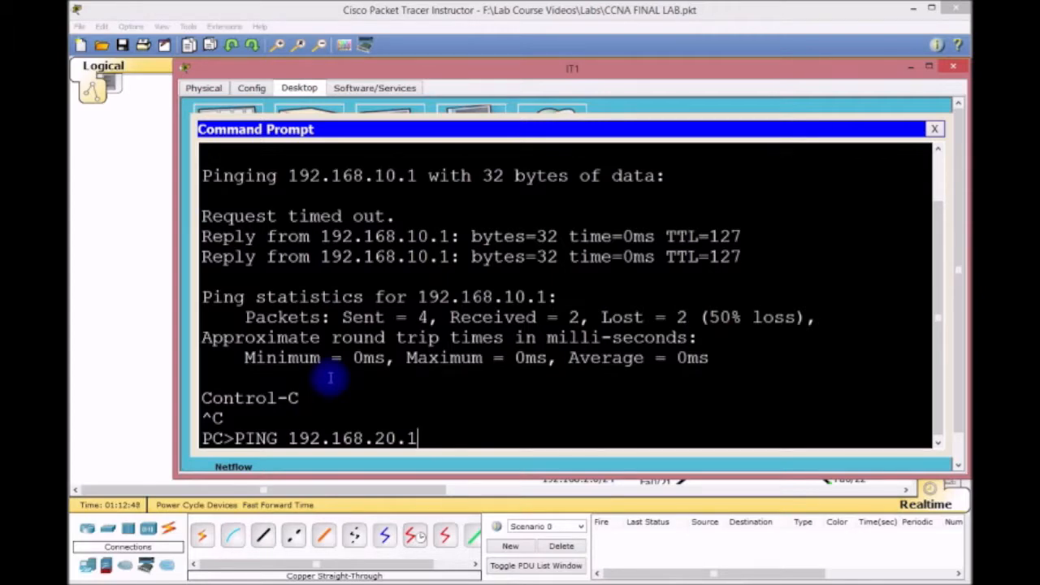
{"action": "key", "text": "Return"}
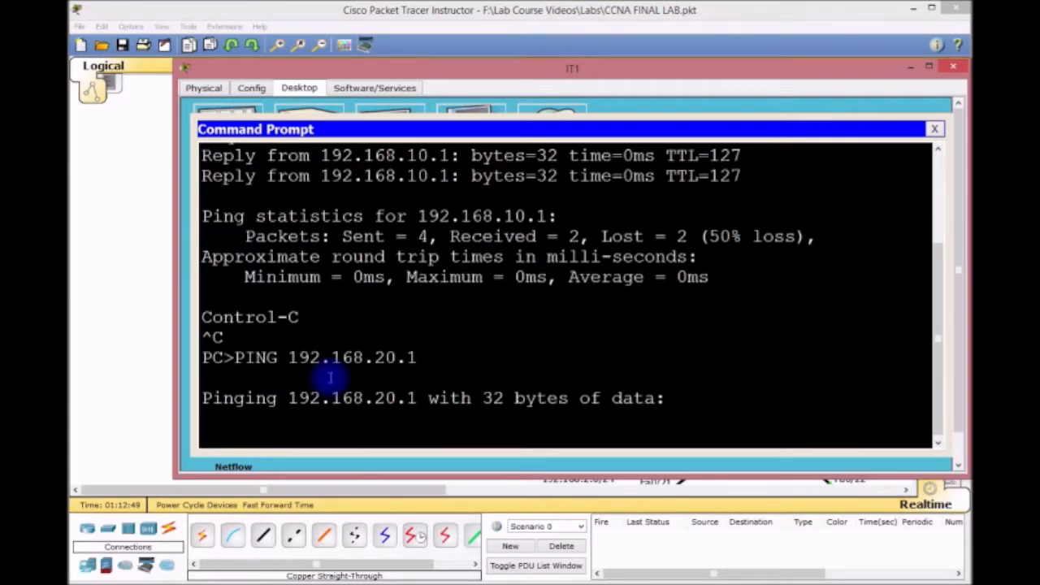
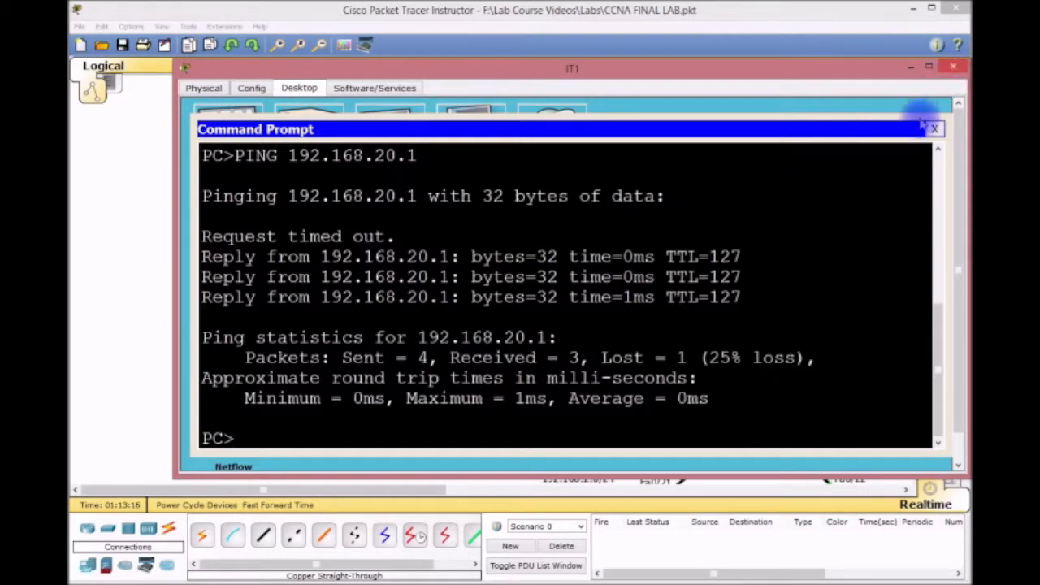
From IT1's command prompt, SSH to CORE1 at 192.168.1.253 and log in with the lab credentials.
{"action": "left_click", "coordinate": [934, 128]}
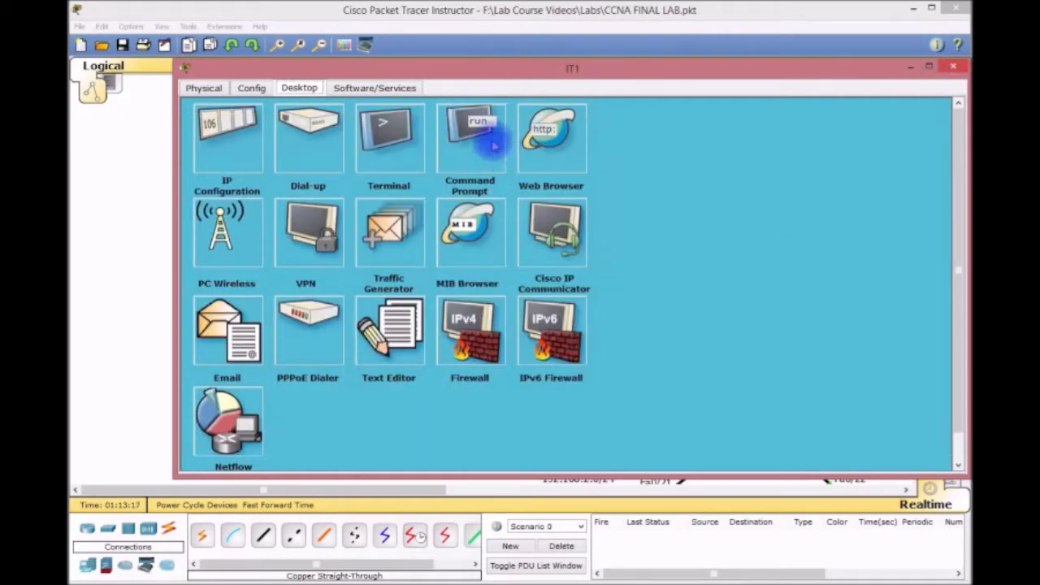
{"action": "left_click", "coordinate": [489, 138]}
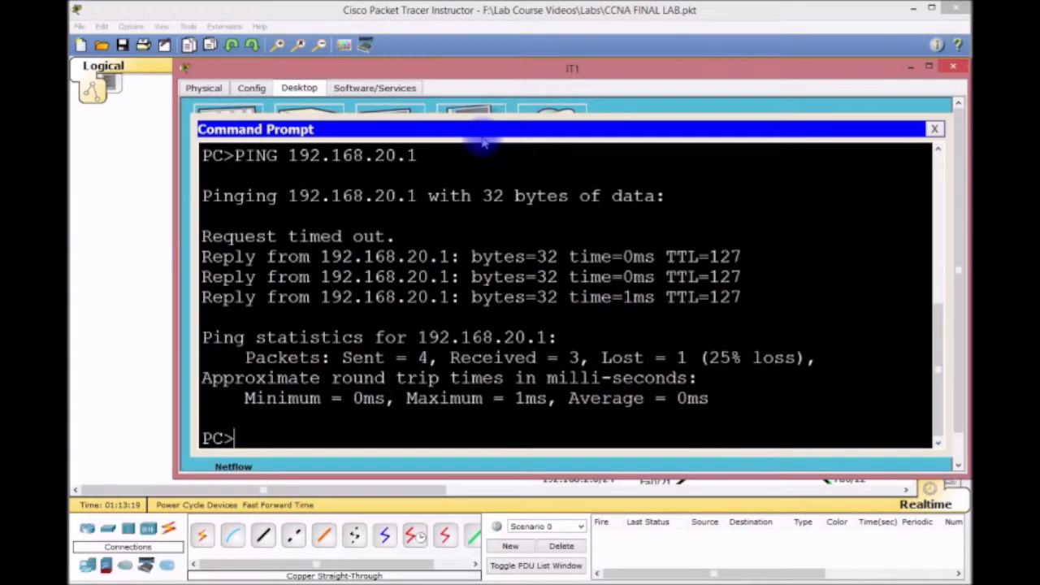
{"action": "type", "text": "SSH -L LDIAZ "}
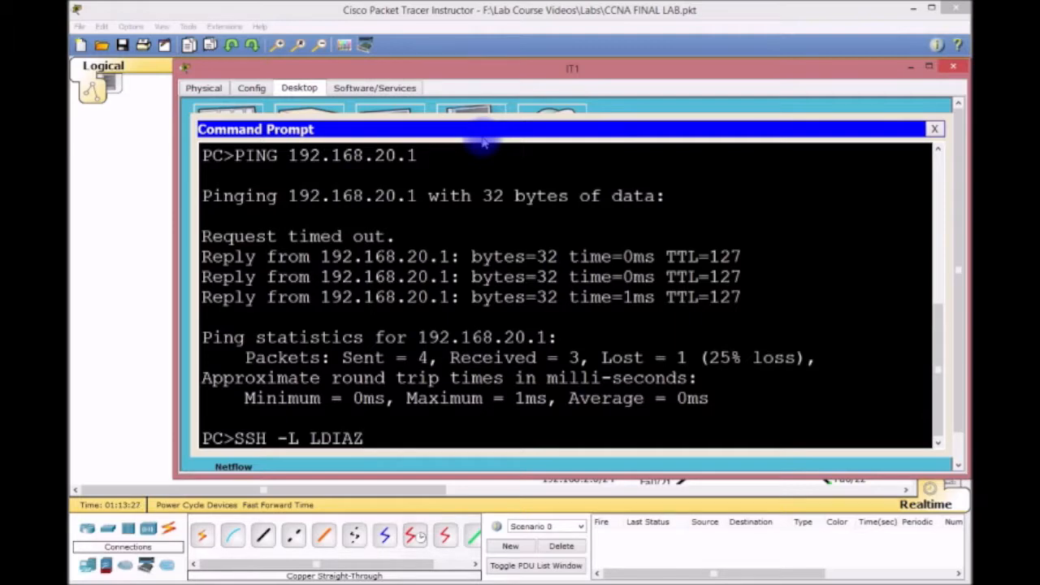
{"action": "type", "text": "192.168."}
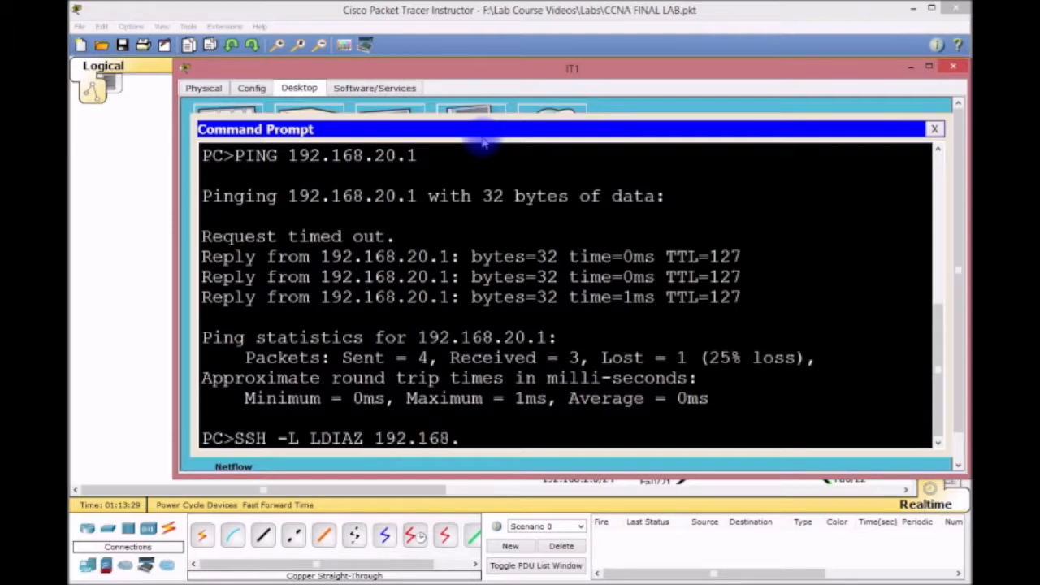
{"action": "type", "text": "1.253"}
{"action": "key", "text": "Return"}
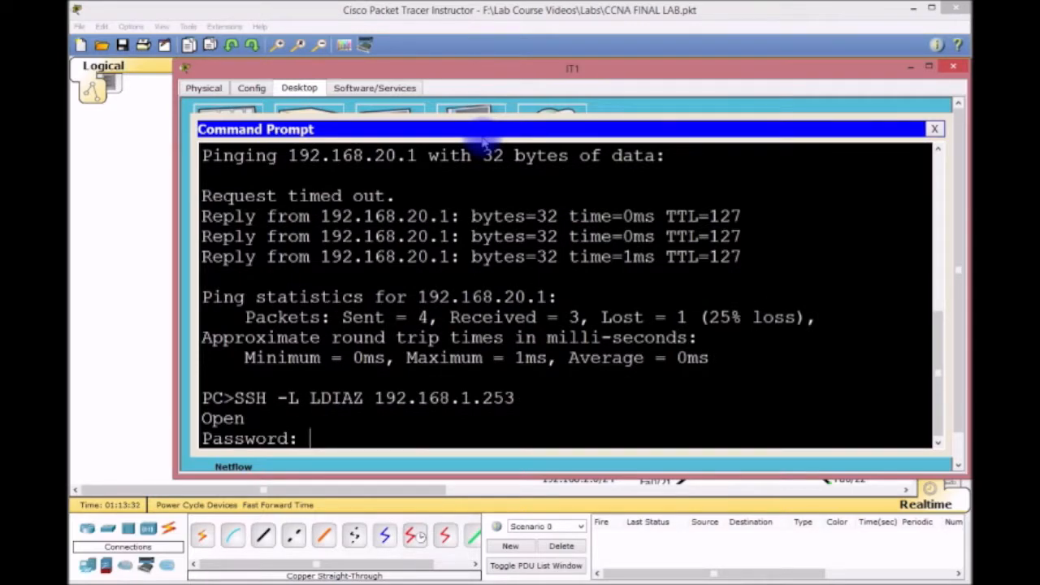
{"action": "key", "text": "Return"}
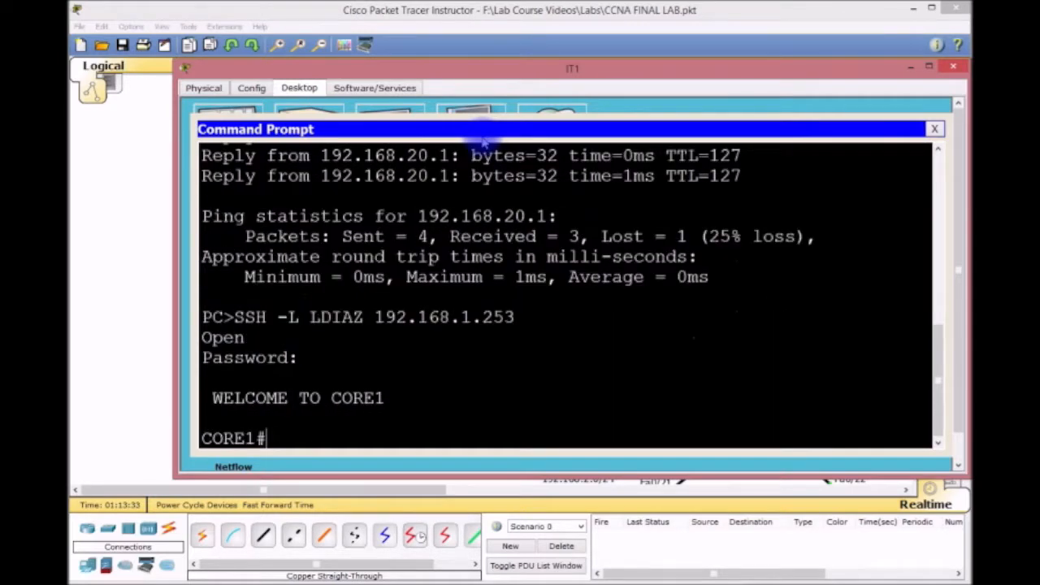
Display CORE1's running configuration with sh run and page to the end.
{"action": "type", "text": "SH RUN"}
{"action": "key", "text": "Return"}
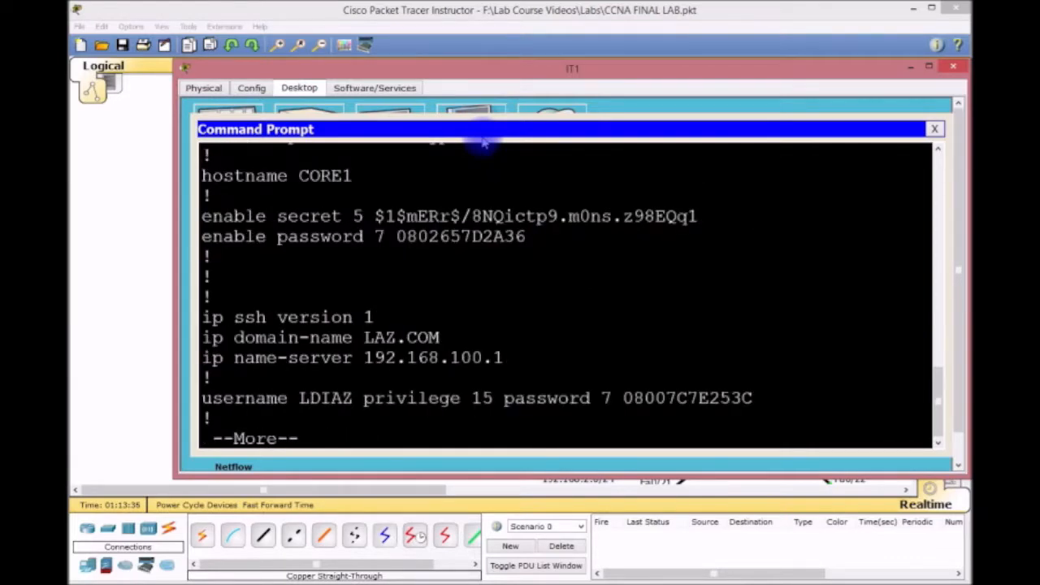
{"action": "key", "text": "space"}
{"action": "key", "text": "space"}
{"action": "key", "text": "space"}
{"action": "key", "text": "space"}
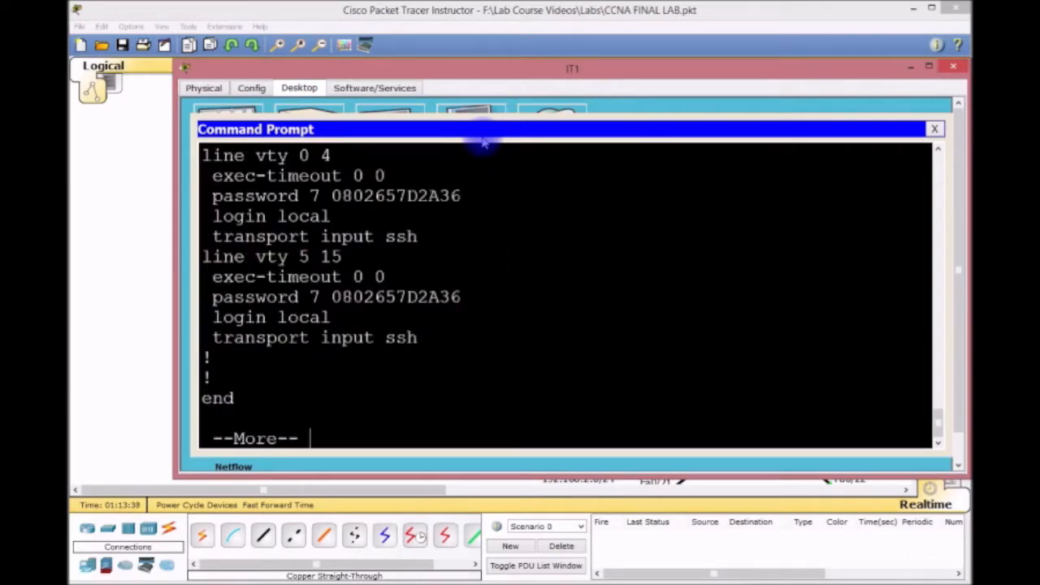
{"action": "key", "text": "space"}
Exit the CORE1 SSH session and close IT1's command prompt.
{"action": "type", "text": "EXIT"}
{"action": "key", "text": "Return"}
{"action": "key", "text": "Return"}
{"action": "key", "text": "Return"}
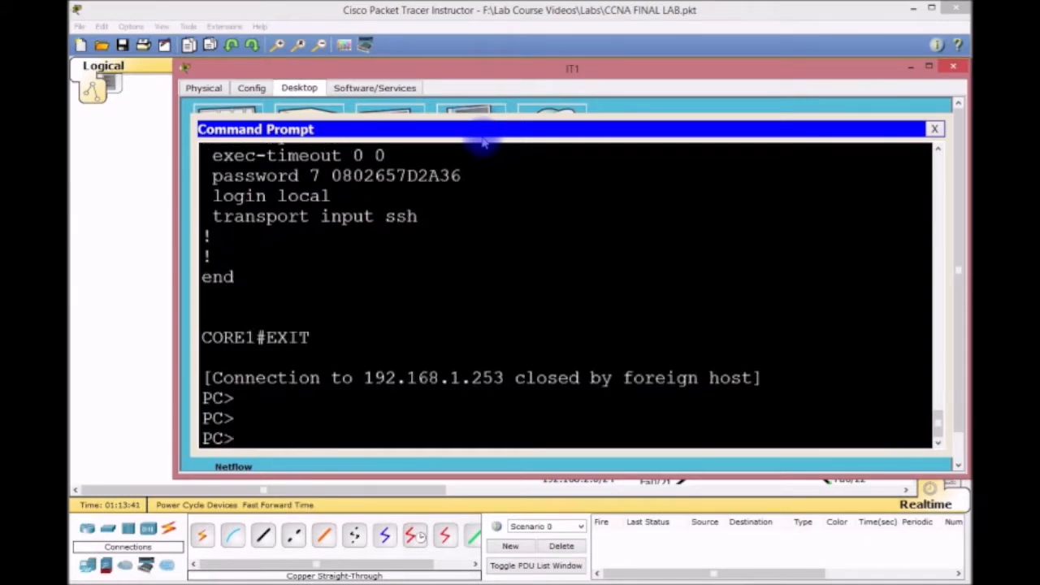
{"action": "left_click", "coordinate": [934, 129]}
Close IT1 and mark PC0, PC1 and their VLAN 10 and VLAN 20 labels on the topology.
{"action": "left_click", "coordinate": [952, 66]}
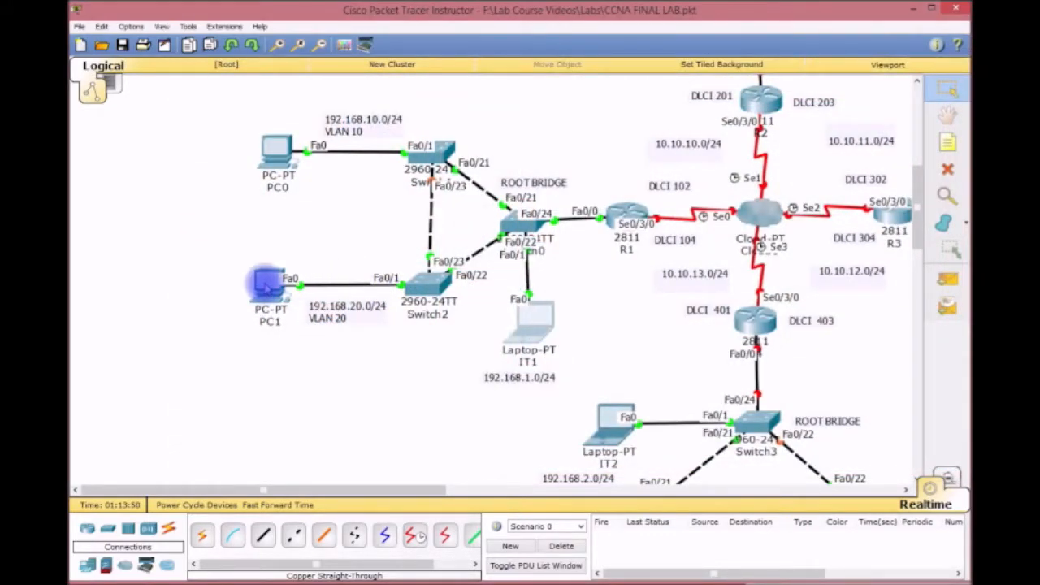
{"action": "left_click_drag", "start_coordinate": [238, 237], "coordinate": [350, 372]}
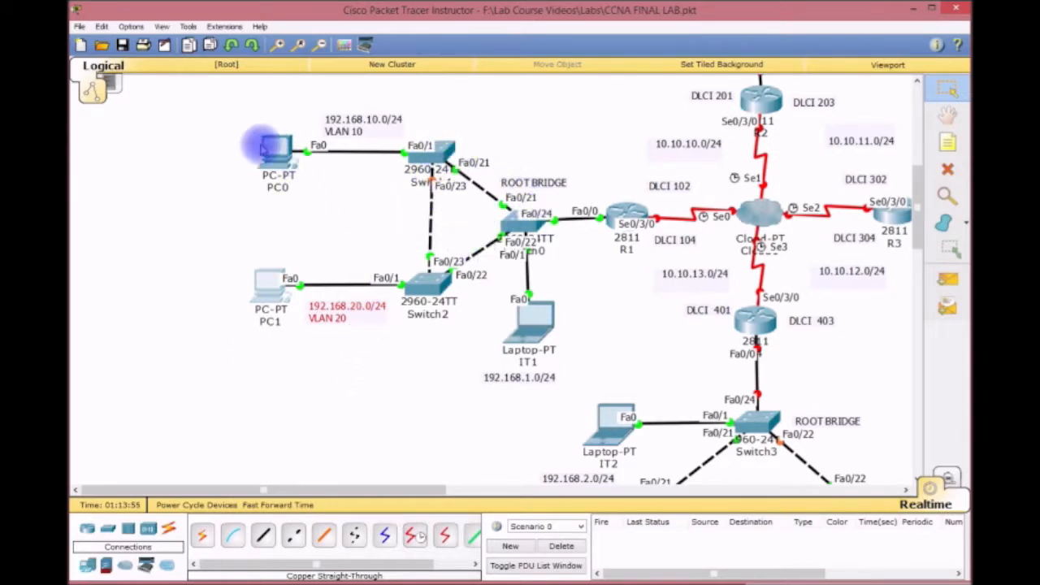
{"action": "left_click_drag", "start_coordinate": [221, 112], "coordinate": [370, 367]}
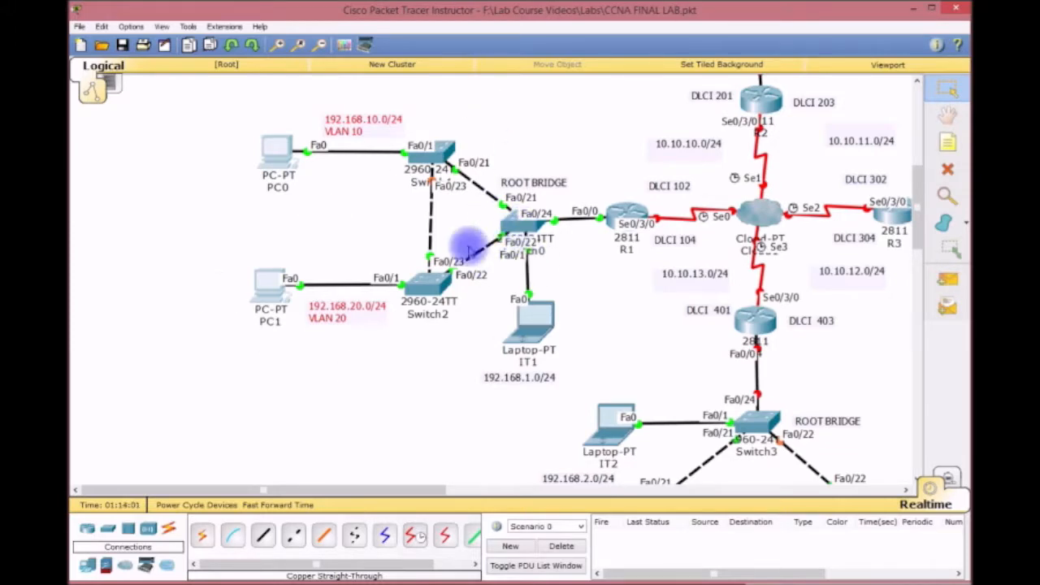
Open Switch2's CLI and show its trunk interfaces with sh int trunk.
{"action": "left_click", "coordinate": [428, 282]}
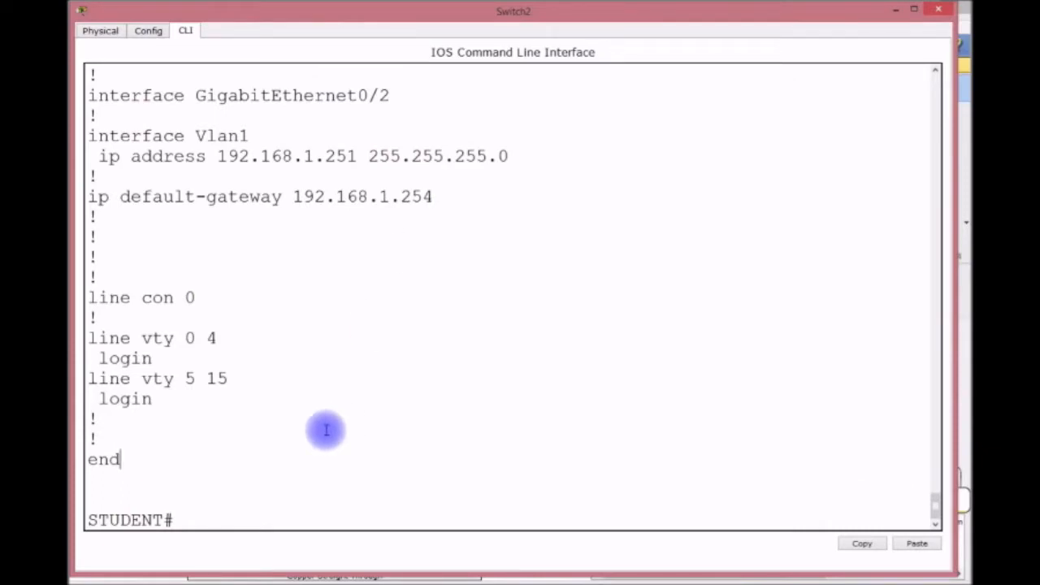
{"action": "type", "text": "SH INT TRUNK"}
{"action": "key", "text": "Return"}
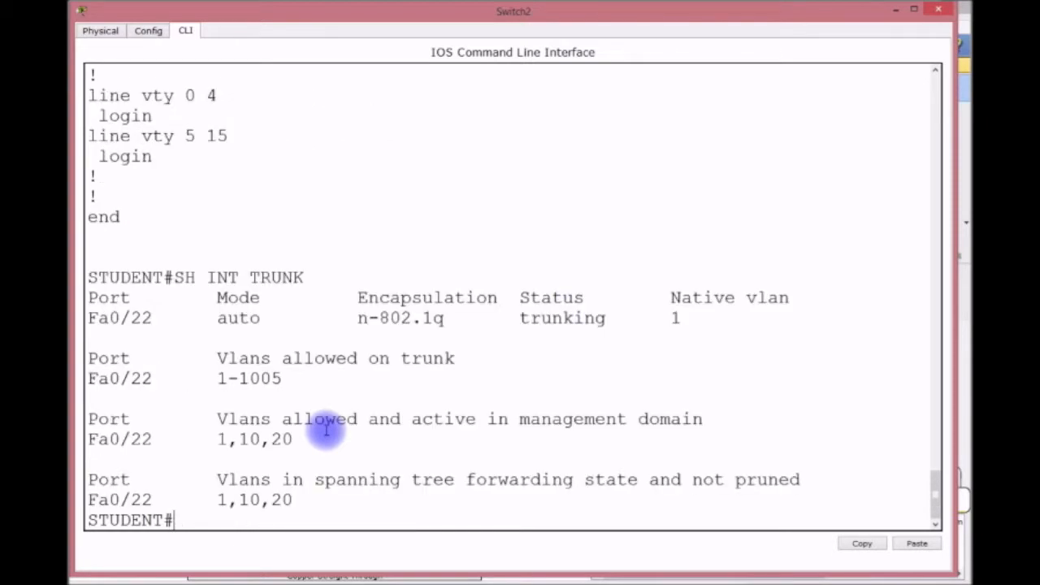
Show interface switchport details and highlight Fa0/1's static access mode.
{"action": "type", "text": "SH INT ?SW"}
{"action": "key", "text": "Tab"}
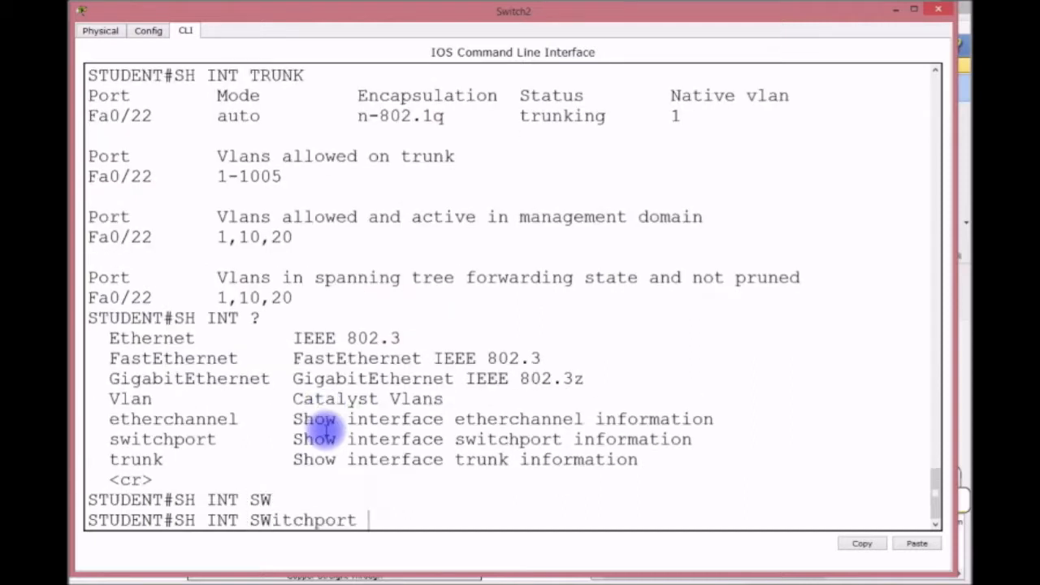
{"action": "type", "text": "?"}
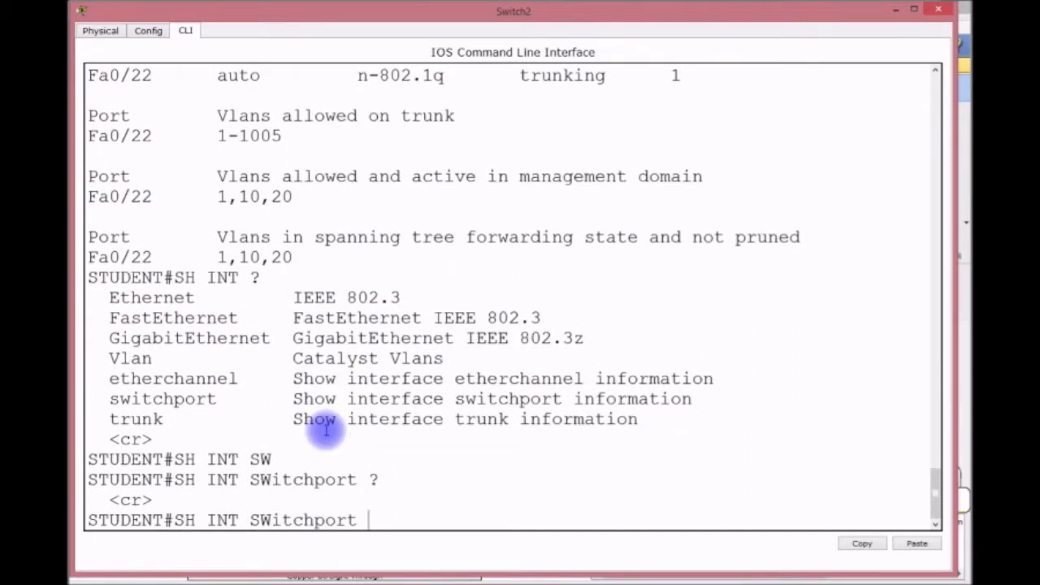
{"action": "key", "text": "Return"}
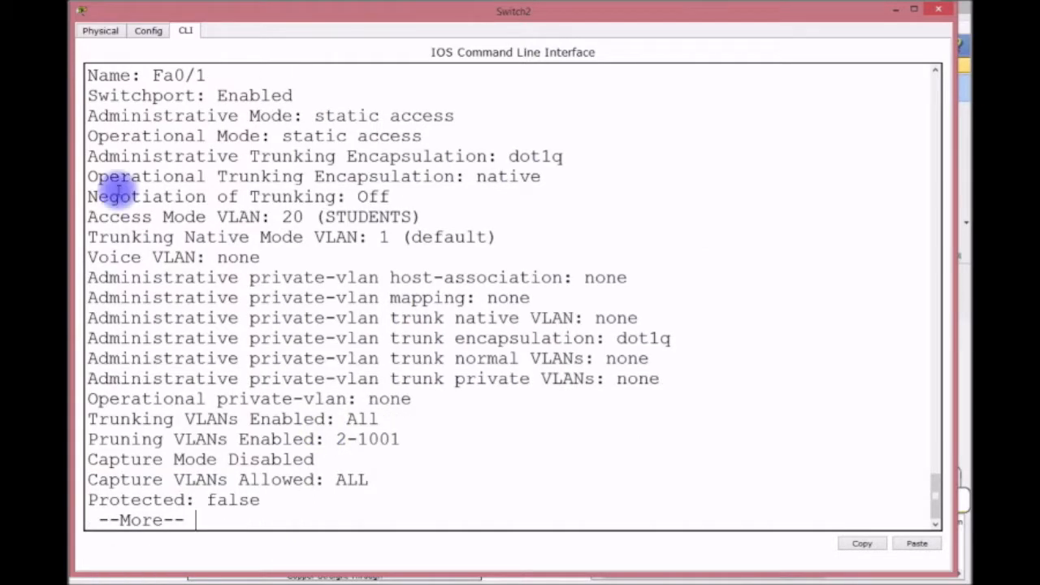
{"action": "left_click_drag", "start_coordinate": [314, 115], "coordinate": [468, 115]}
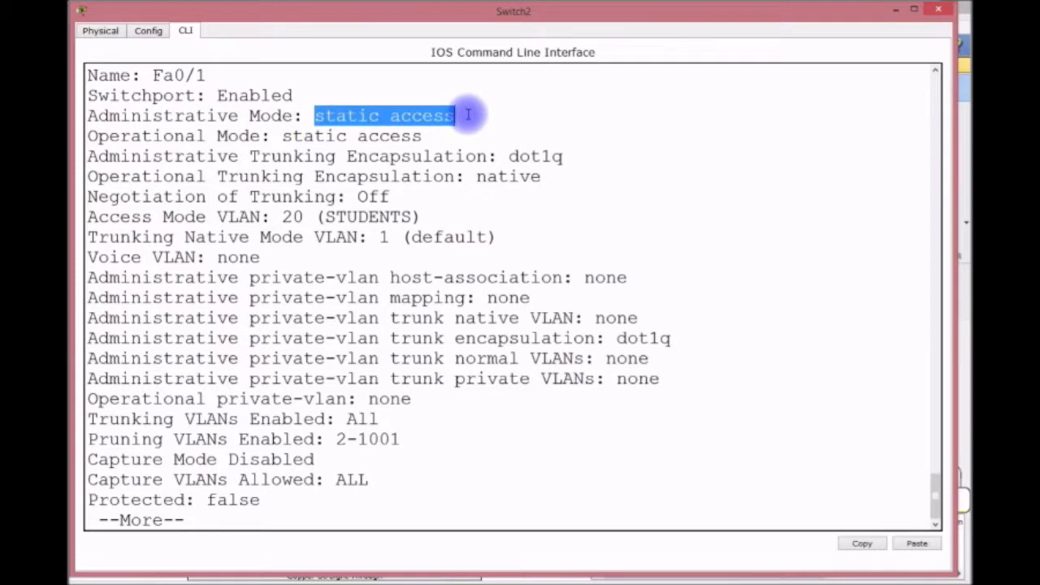
{"action": "key", "text": "Return"}
{"action": "key", "text": "Return"}
{"action": "key", "text": "Return"}
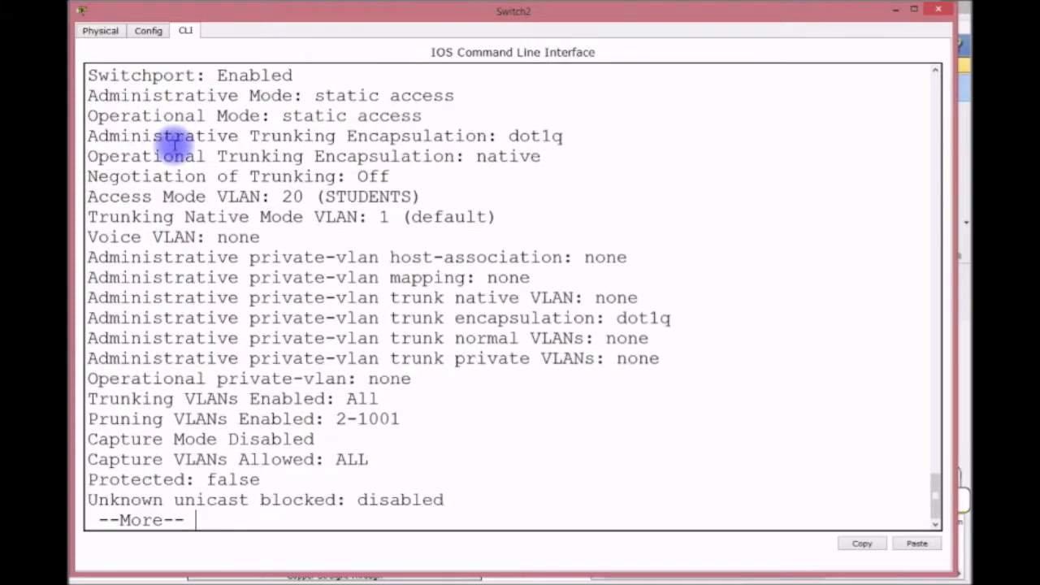
{"action": "key", "text": "Return"}
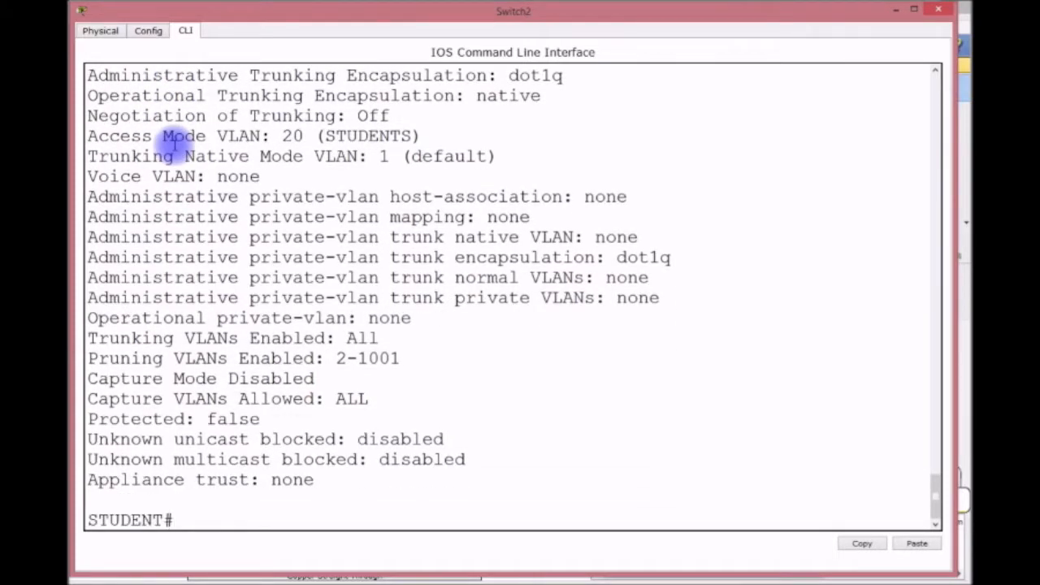
Try showing switchport settings for interface F0/23.
{"action": "key", "text": "Up"}
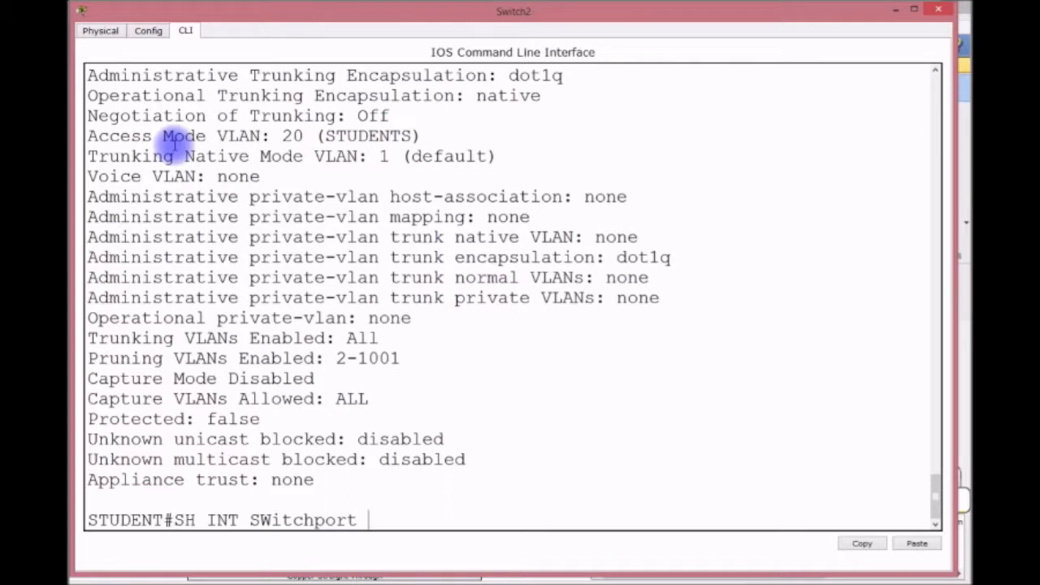
{"action": "type", "text": "F0/23"}
{"action": "key", "text": "Return"}
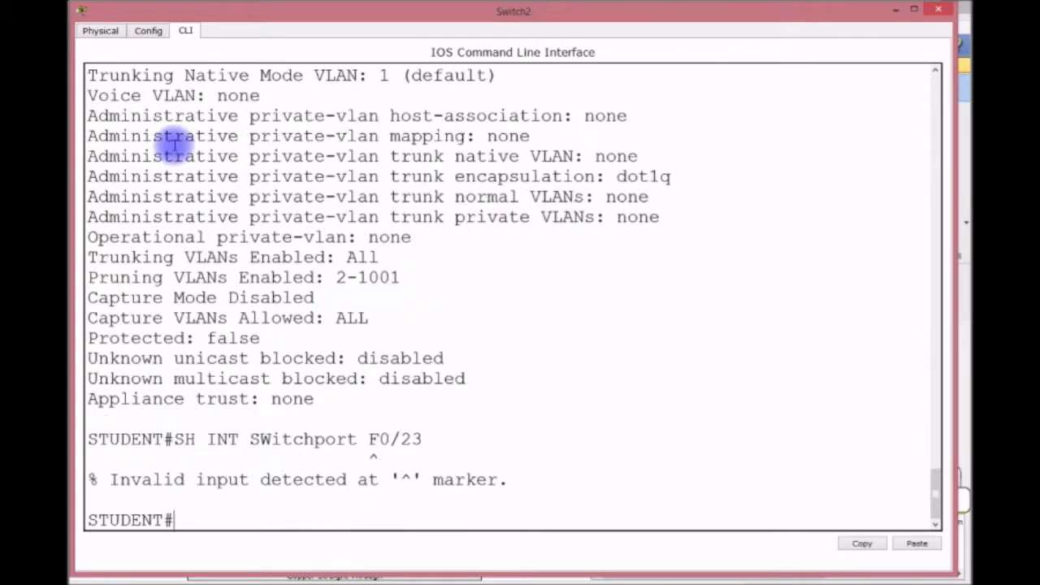
{"action": "scroll", "coordinate": [174, 144], "scroll_direction": "up", "scroll_amount": 3}
{"action": "scroll", "coordinate": [173, 143], "scroll_direction": "down", "scroll_amount": 3}
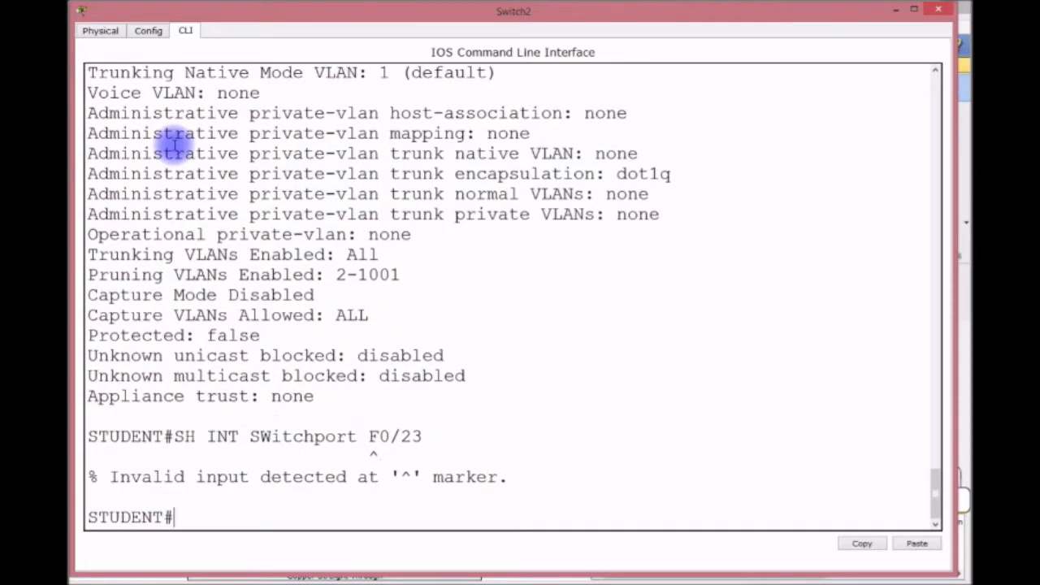
Rerun sh int switchport and highlight Fa0/1's Administrative Mode: static access.
{"action": "key", "text": "Up"}
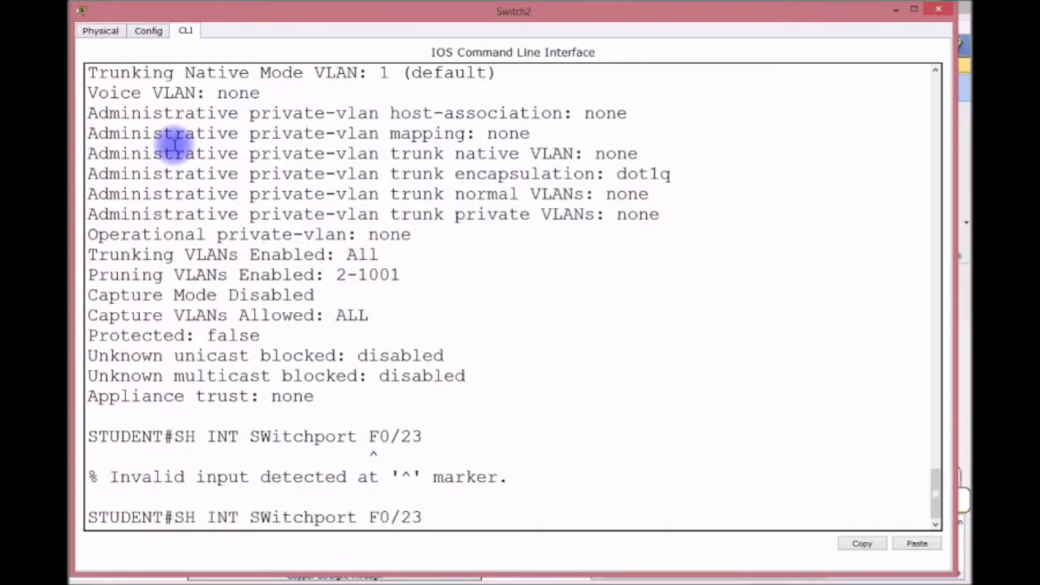
{"action": "key", "text": "BackSpace"}
{"action": "key", "text": "BackSpace"}
{"action": "key", "text": "BackSpace"}
{"action": "key", "text": "BackSpace"}
{"action": "key", "text": "BackSpace"}
{"action": "type", "text": "INT"}
{"action": "key", "text": "BackSpace"}
{"action": "key", "text": "BackSpace"}
{"action": "key", "text": "BackSpace"}
{"action": "key", "text": "BackSpace"}
{"action": "type", "text": "?"}
{"action": "key", "text": "Return"}
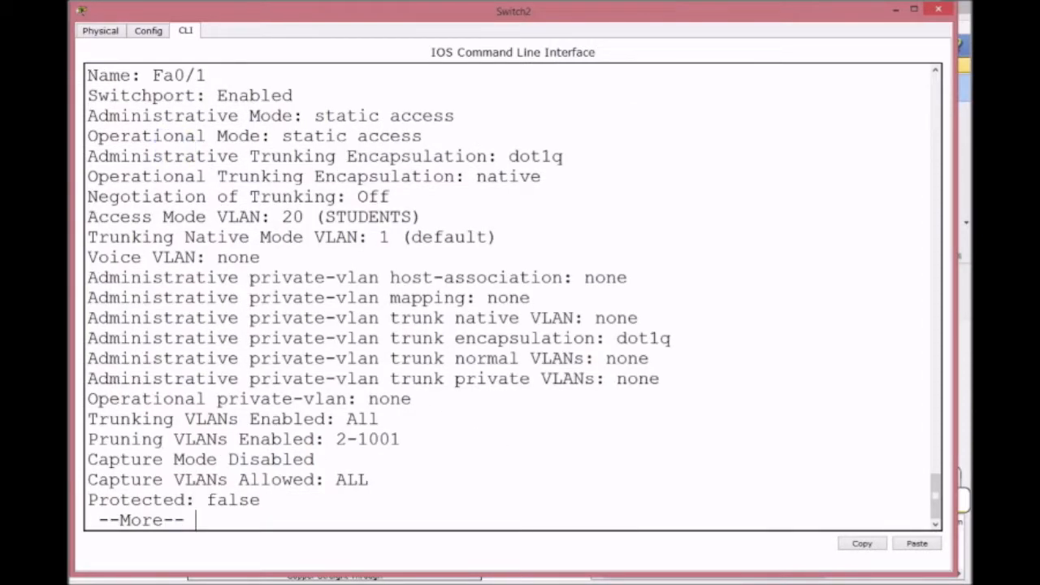
{"action": "left_click_drag", "start_coordinate": [90, 115], "coordinate": [314, 114]}
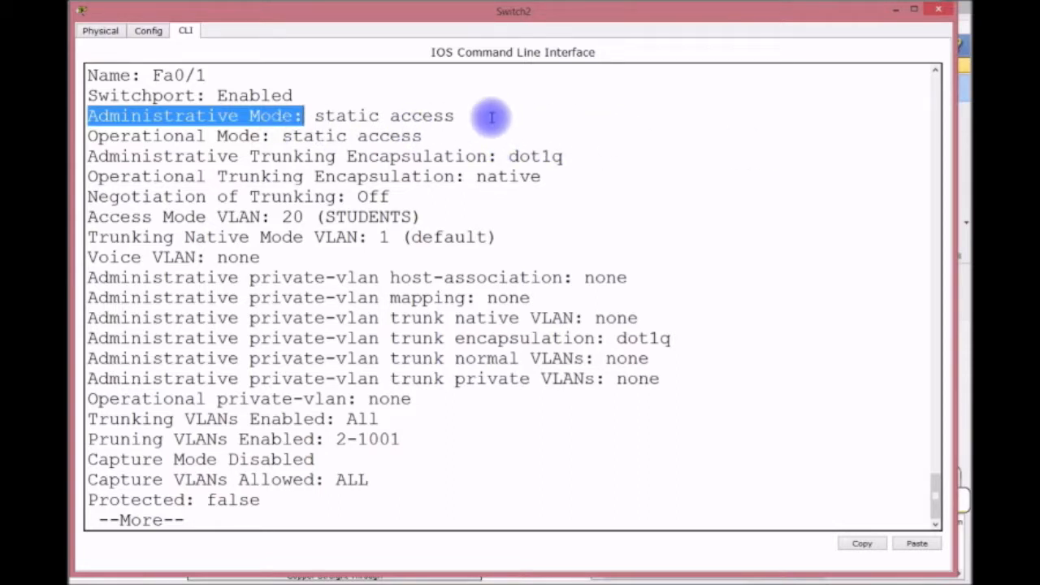
{"action": "left_click_drag", "start_coordinate": [452, 117], "coordinate": [303, 114]}
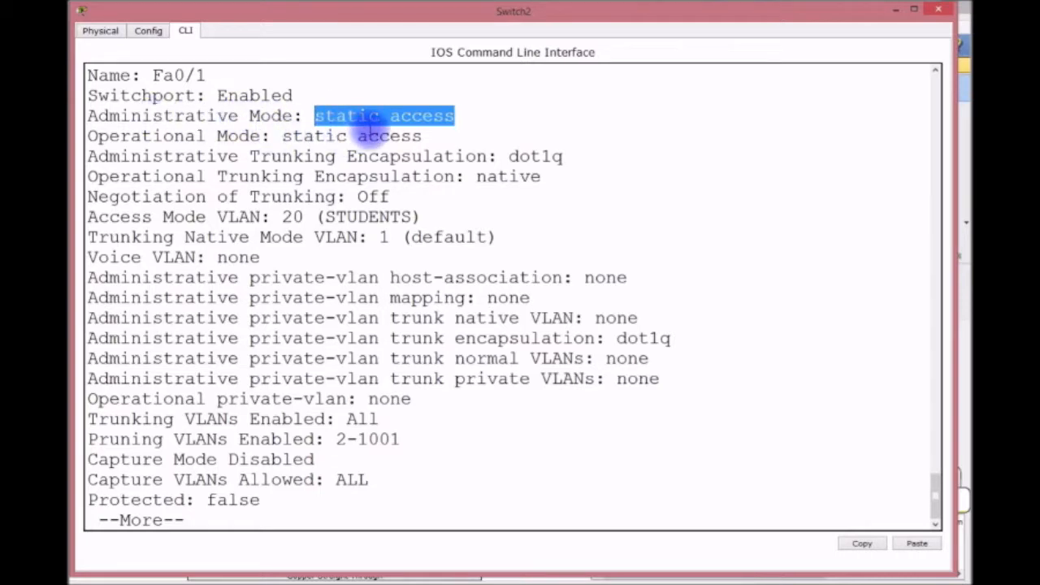
Display Switch2's VTP status with sh vtp status.
{"action": "left_click", "coordinate": [424, 452]}
{"action": "type", "text": "q"}
{"action": "type", "text": "SH CDP NEI"}
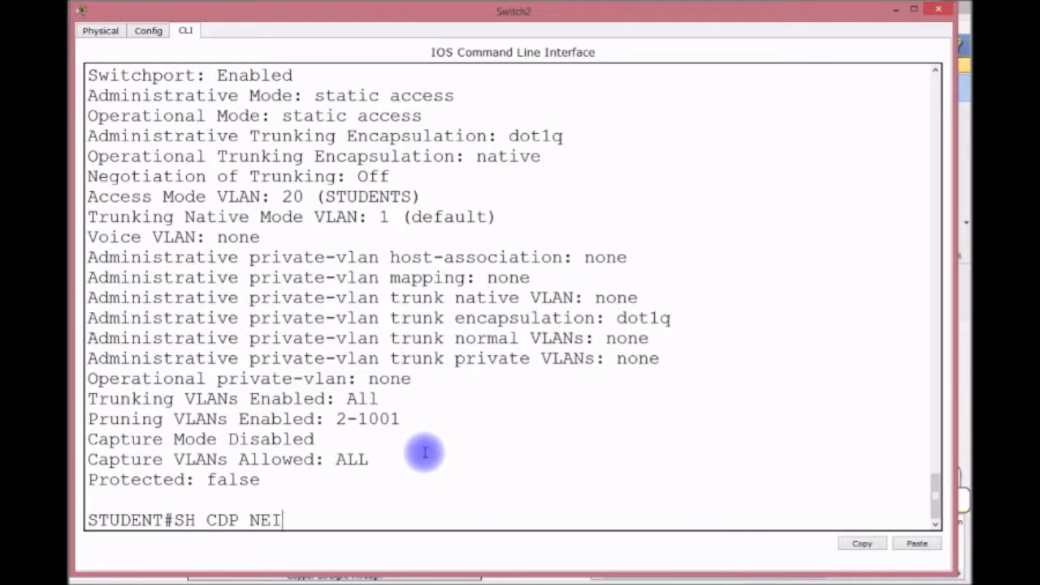
{"action": "type", "text": " DE"}
{"action": "key", "text": "BackSpace"}
{"action": "type", "text": "E"}
{"action": "key", "text": "BackSpace"}
{"action": "key", "text": "BackSpace"}
{"action": "key", "text": "BackSpace"}
{"action": "key", "text": "BackSpace"}
{"action": "key", "text": "BackSpace"}
{"action": "key", "text": "BackSpace"}
{"action": "key", "text": "BackSpace"}
{"action": "key", "text": "BackSpace"}
{"action": "key", "text": "BackSpace"}
{"action": "key", "text": "BackSpace"}
{"action": "type", "text": "VTP STAT"}
{"action": "key", "text": "Return"}
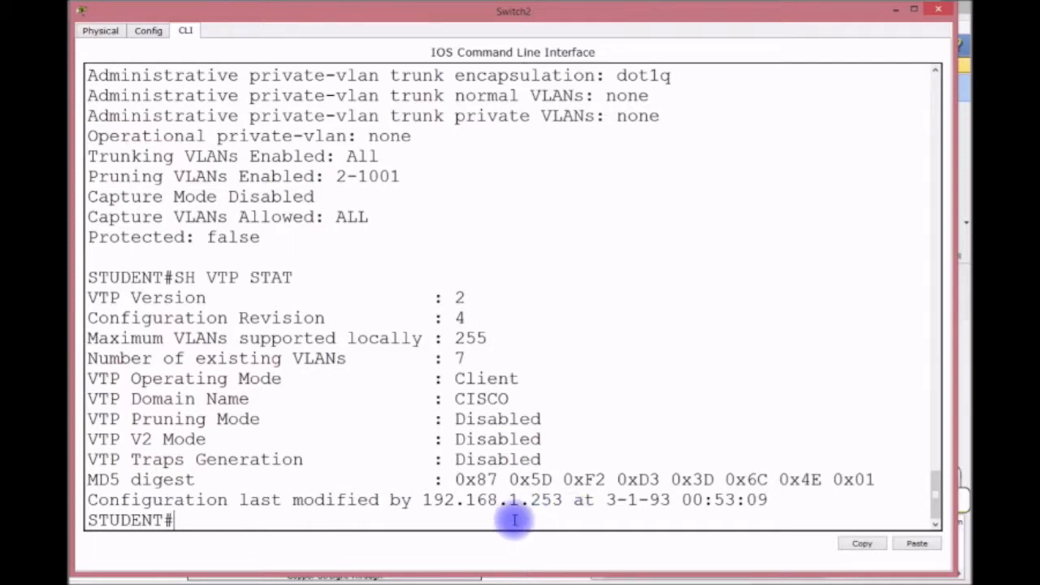
Show Switch2's CDP neighbour details and page through the output.
{"action": "type", "text": "SH CDP"}
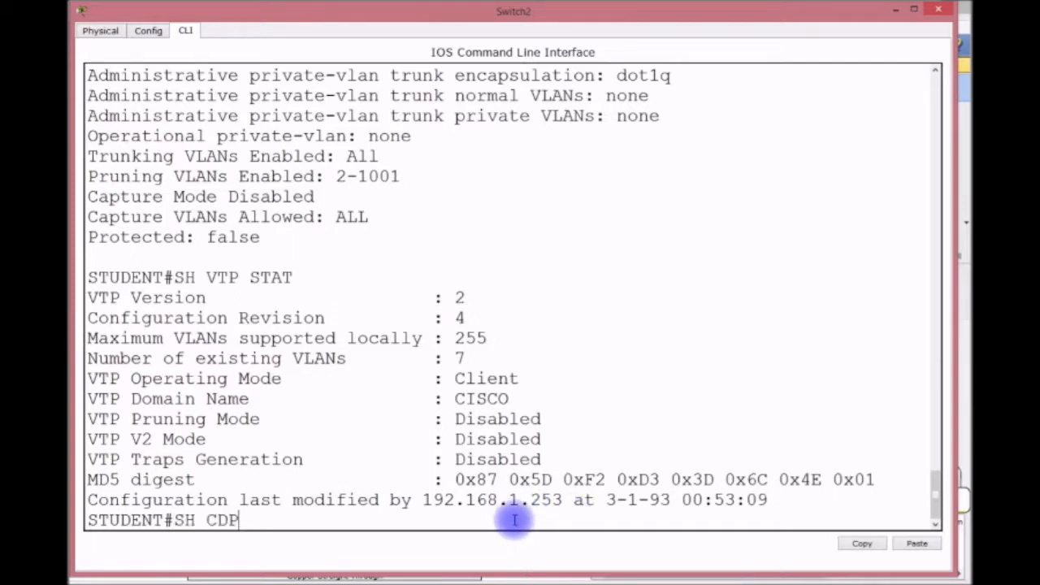
{"action": "type", "text": " NEID"}
{"action": "key", "text": "BackSpace"}
{"action": "type", "text": "DE"}
{"action": "key", "text": "Return"}
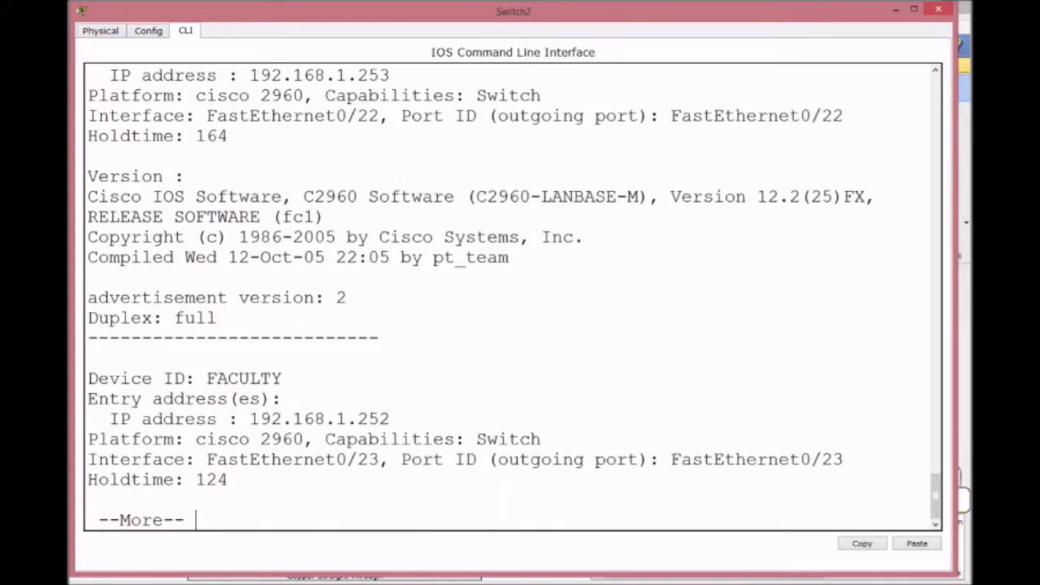
{"action": "scroll", "coordinate": [357, 191], "scroll_direction": "up", "scroll_amount": 2}
{"action": "scroll", "coordinate": [365, 174], "scroll_direction": "up", "scroll_amount": 1}
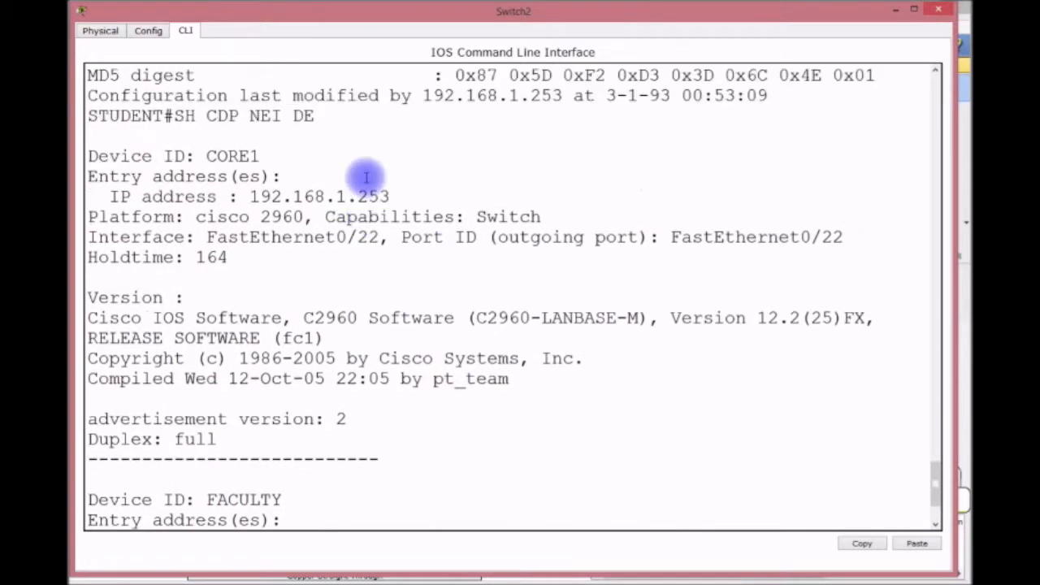
{"action": "scroll", "coordinate": [433, 231], "scroll_direction": "down", "scroll_amount": 1}
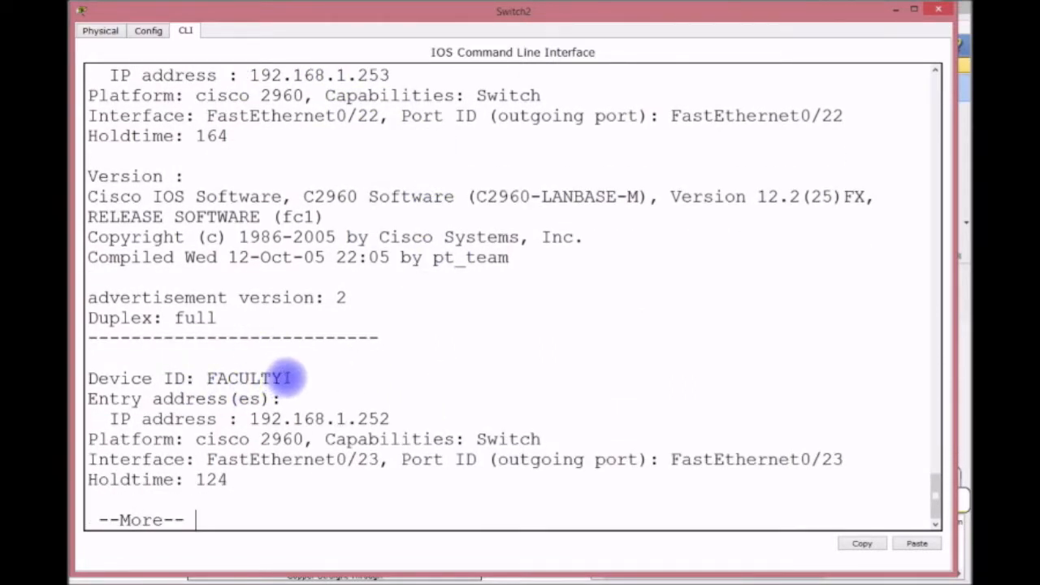
{"action": "key", "text": "Return"}
{"action": "key", "text": "Return"}
{"action": "key", "text": "Return"}
{"action": "key", "text": "Return"}
{"action": "key", "text": "Return"}
{"action": "key", "text": "Return"}
{"action": "key", "text": "Return"}
{"action": "key", "text": "Return"}
{"action": "key", "text": "Return"}
{"action": "key", "text": "Return"}
{"action": "key", "text": "Return"}
{"action": "key", "text": "Return"}
{"action": "key", "text": "Return"}
{"action": "key", "text": "Return"}
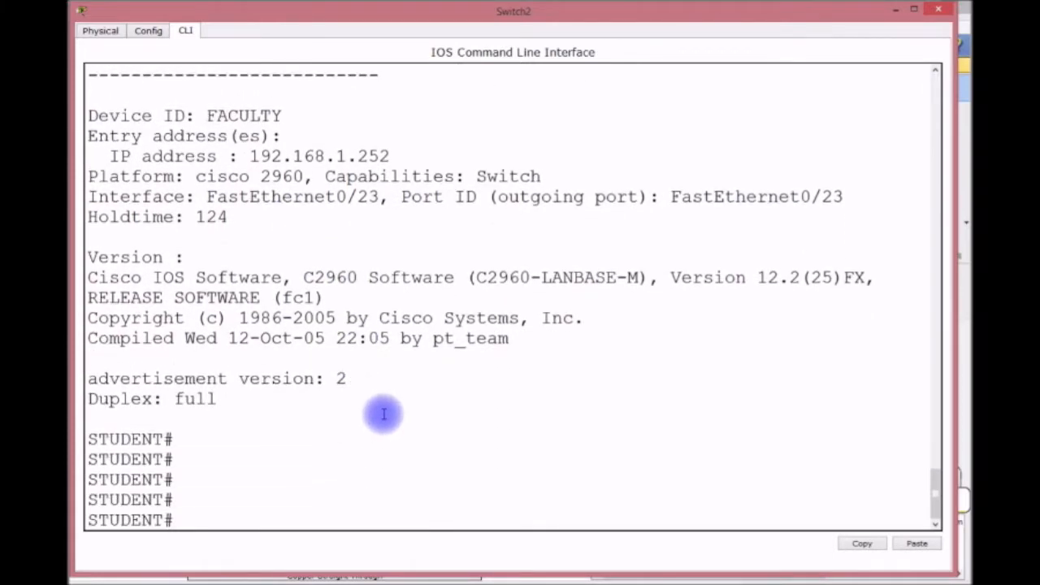
{"action": "scroll", "coordinate": [339, 359], "scroll_direction": "up", "scroll_amount": 6}
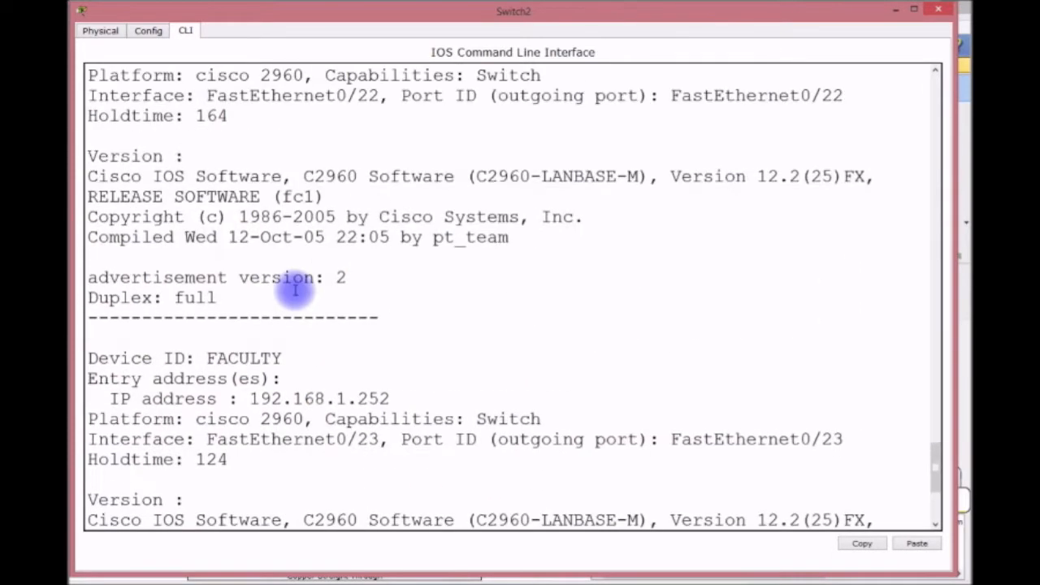
{"action": "scroll", "coordinate": [296, 292], "scroll_direction": "up", "scroll_amount": 3}
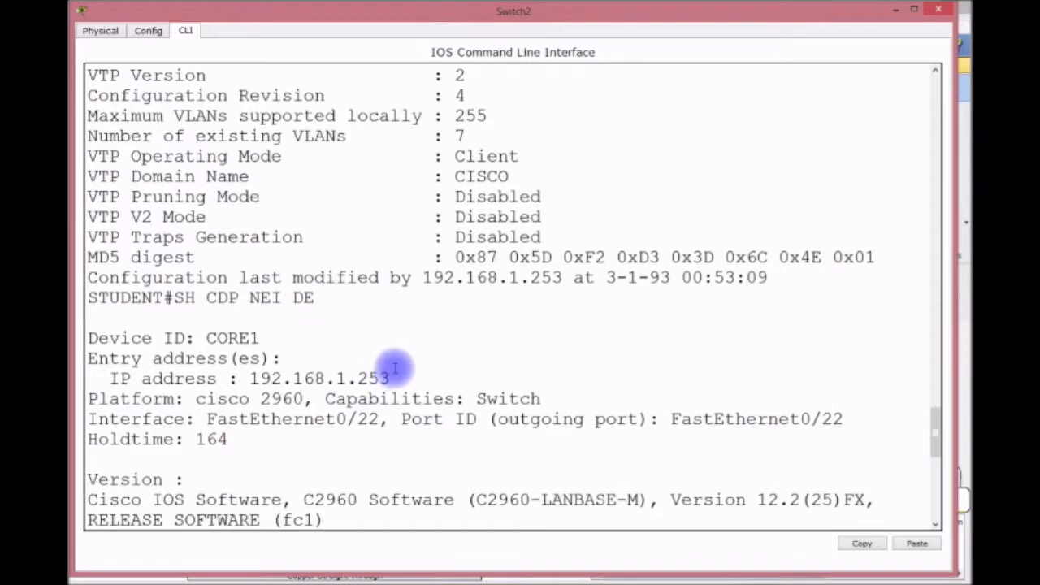
{"action": "scroll", "coordinate": [425, 279], "scroll_direction": "up", "scroll_amount": 3}
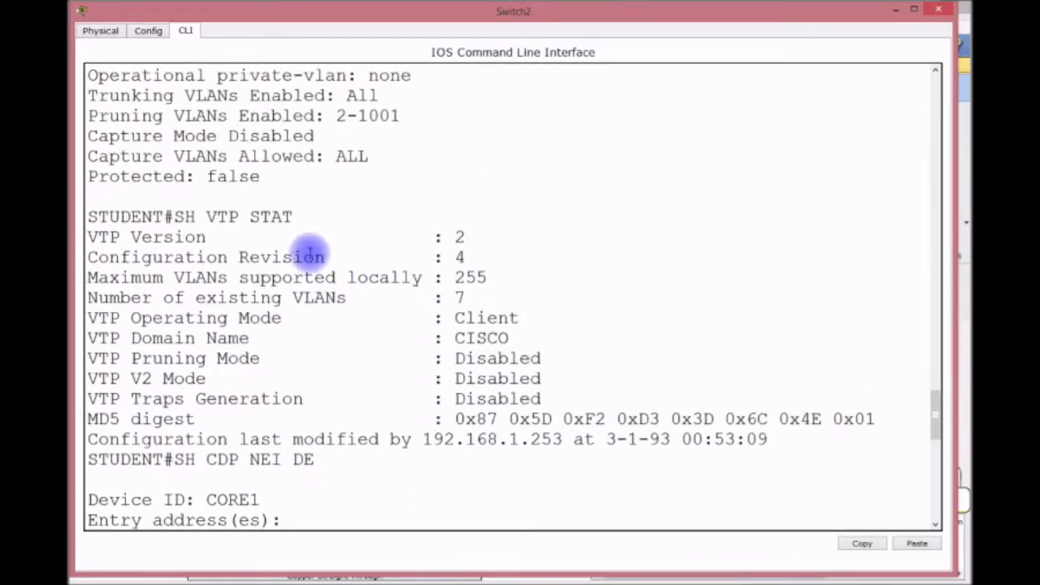
Highlight the VTP status command, last-modifier address, neighbour CORE1 and its IP 192.168.1.253.
{"action": "left_click_drag", "start_coordinate": [292, 217], "coordinate": [174, 216]}
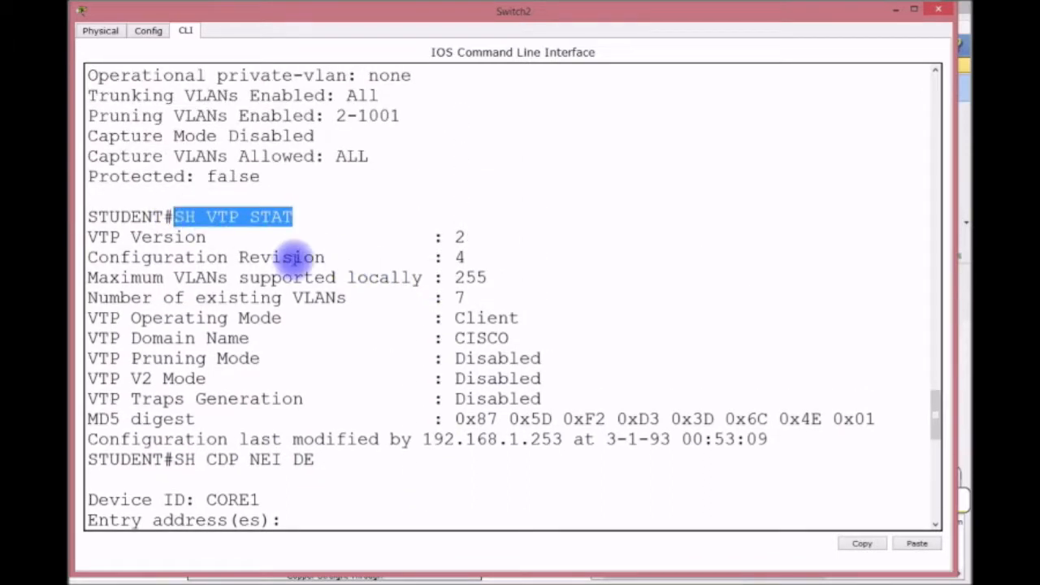
{"action": "scroll", "coordinate": [313, 241], "scroll_direction": "down", "scroll_amount": 3}
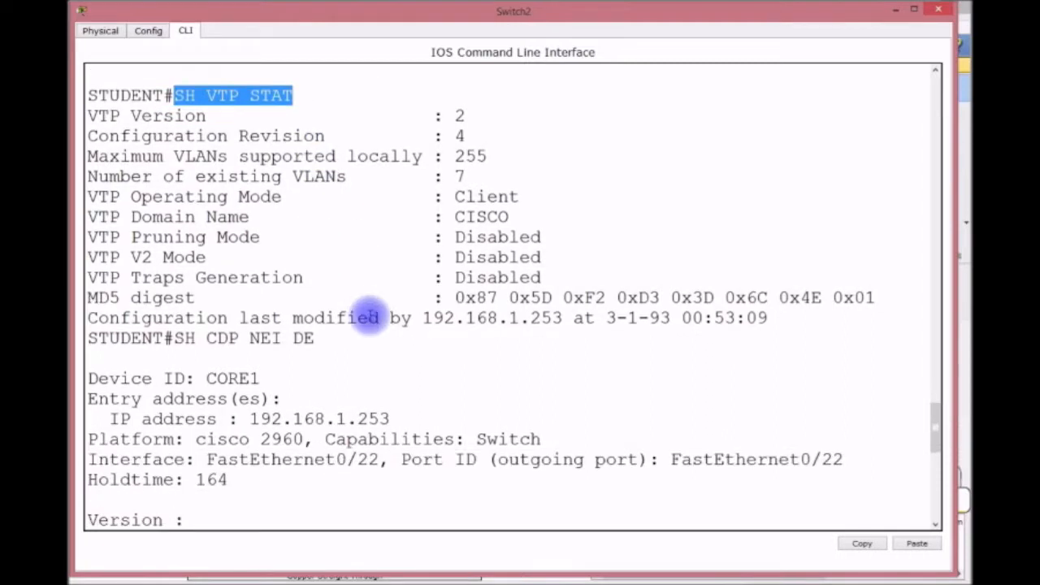
{"action": "left_click_drag", "start_coordinate": [433, 318], "coordinate": [564, 318]}
{"action": "scroll", "coordinate": [487, 325], "scroll_direction": "down", "scroll_amount": 3}
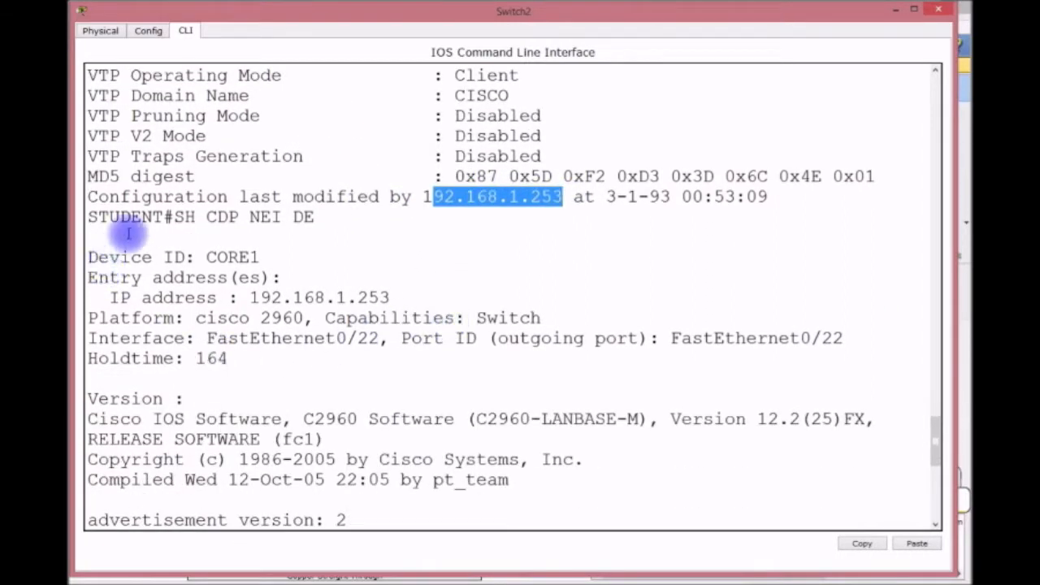
{"action": "left_click_drag", "start_coordinate": [260, 256], "coordinate": [181, 256]}
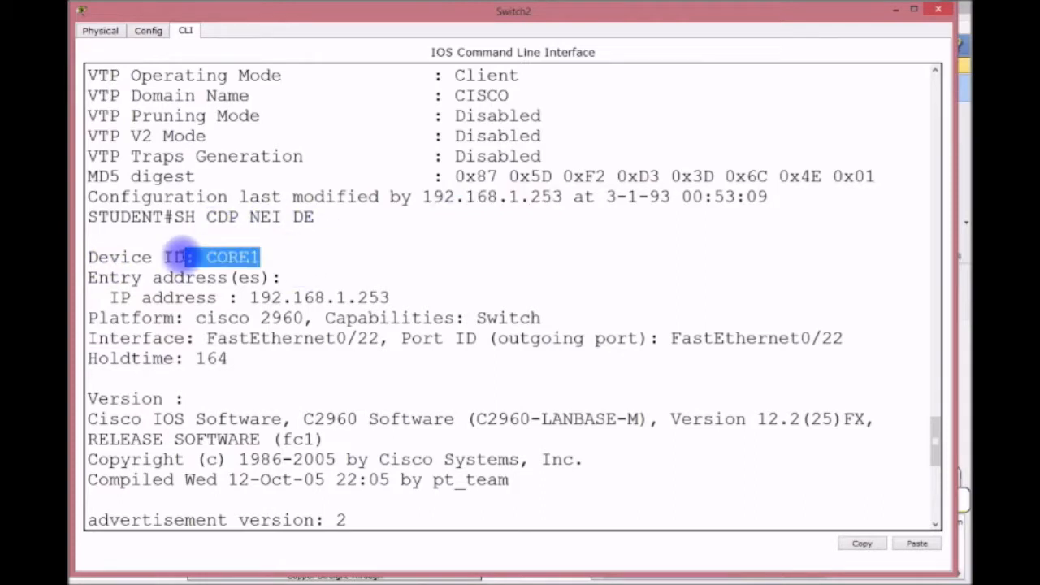
{"action": "left_click_drag", "start_coordinate": [406, 297], "coordinate": [219, 297]}
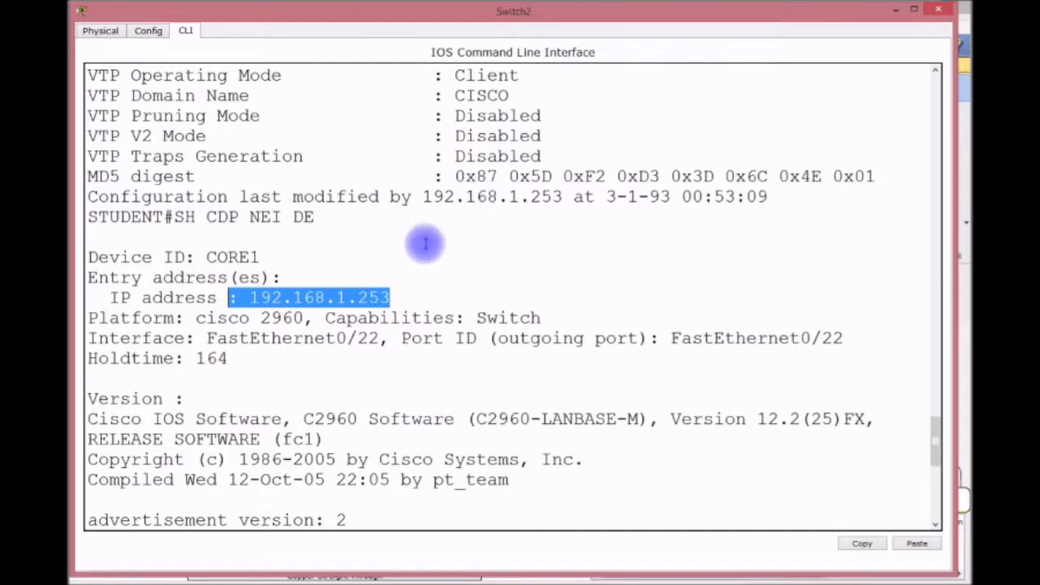
Highlight VTP Client mode, the domain and configuration revision 4, then close Switch2's window.
{"action": "scroll", "coordinate": [528, 218], "scroll_direction": "up", "scroll_amount": 2}
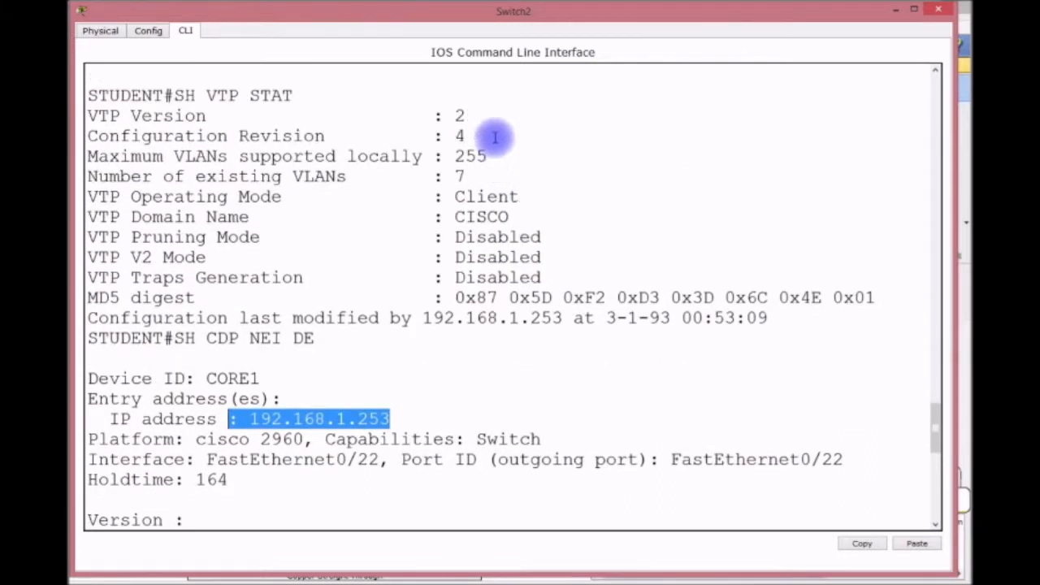
{"action": "left_click_drag", "start_coordinate": [467, 135], "coordinate": [412, 136]}
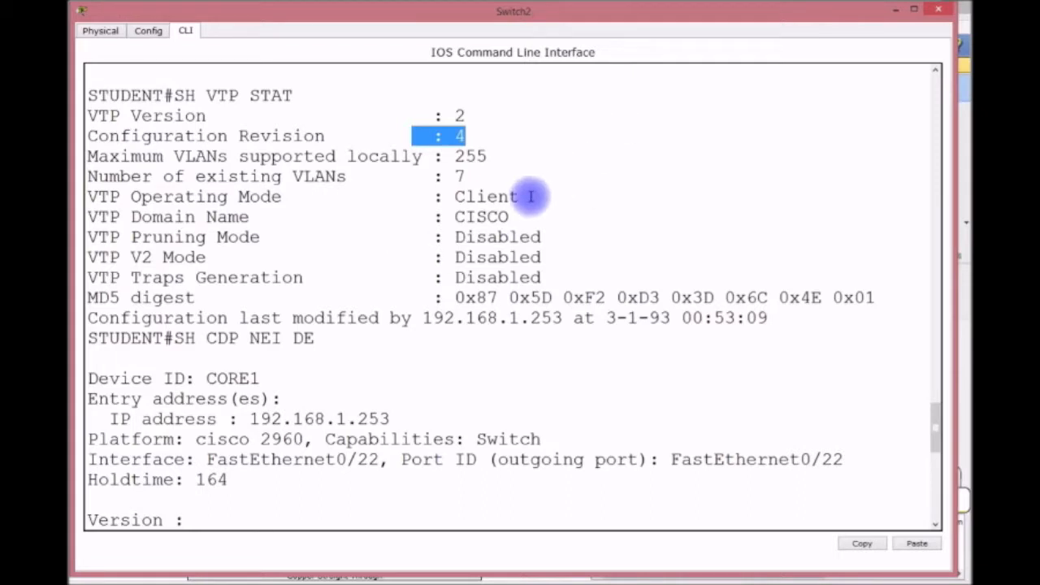
{"action": "left_click_drag", "start_coordinate": [524, 198], "coordinate": [437, 218]}
{"action": "left_click", "coordinate": [505, 216]}
{"action": "left_click_drag", "start_coordinate": [518, 197], "coordinate": [441, 204]}
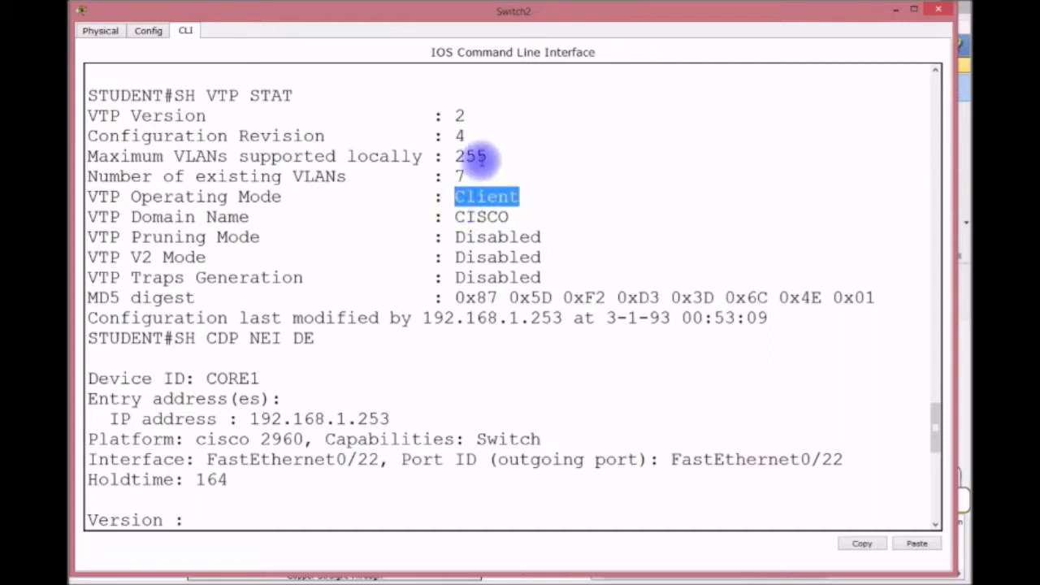
{"action": "left_click", "coordinate": [475, 132]}
{"action": "left_click_drag", "start_coordinate": [475, 131], "coordinate": [443, 133]}
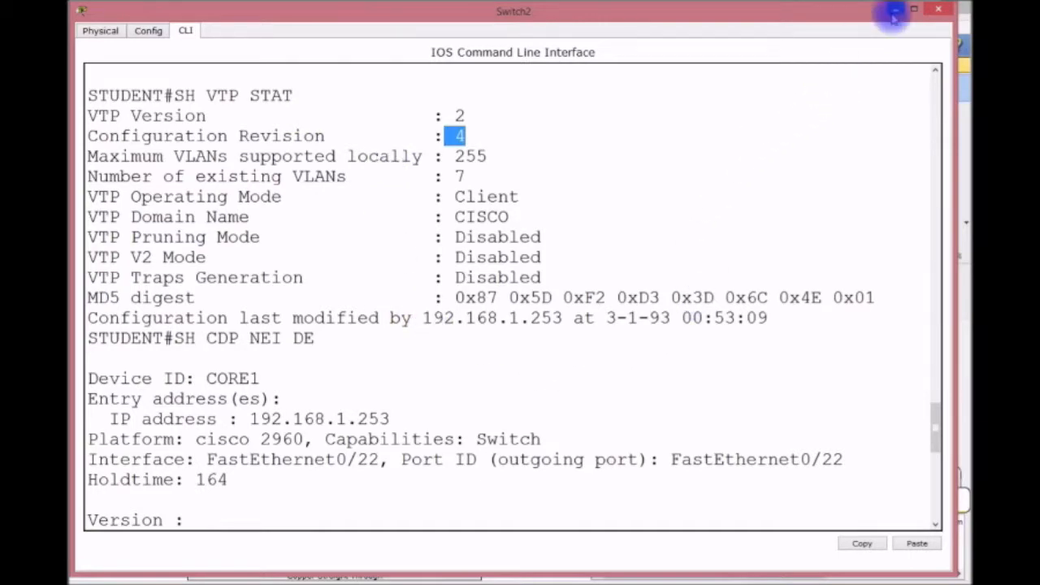
{"action": "left_click", "coordinate": [938, 9]}
{"action": "left_click_drag", "start_coordinate": [366, 489], "coordinate": [512, 459]}
Open laptop IT2's IP Configuration from its Desktop tab.
{"action": "scroll", "coordinate": [529, 342], "scroll_direction": "down", "scroll_amount": 3}
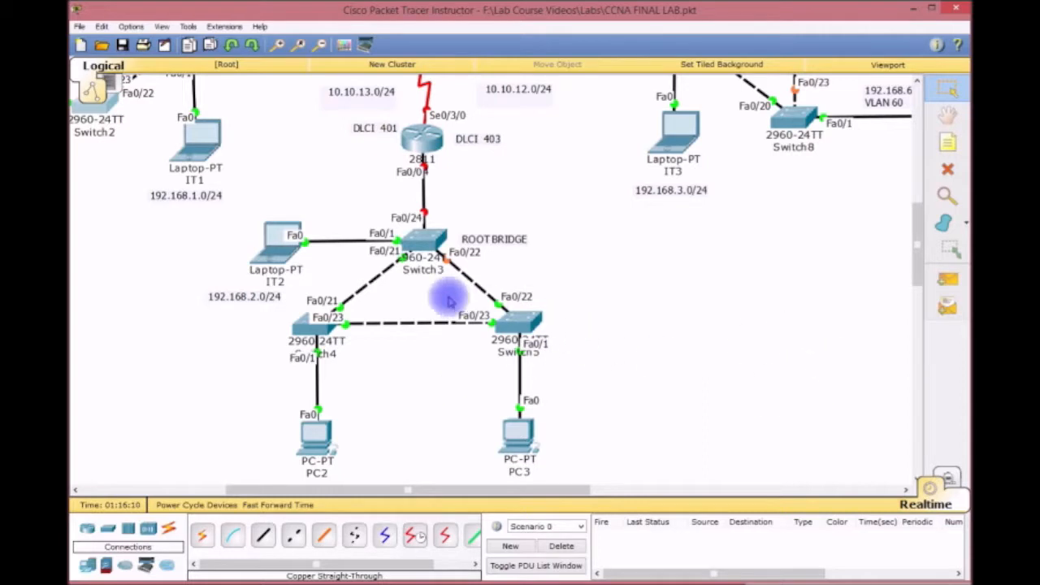
{"action": "left_click_drag", "start_coordinate": [431, 493], "coordinate": [406, 489]}
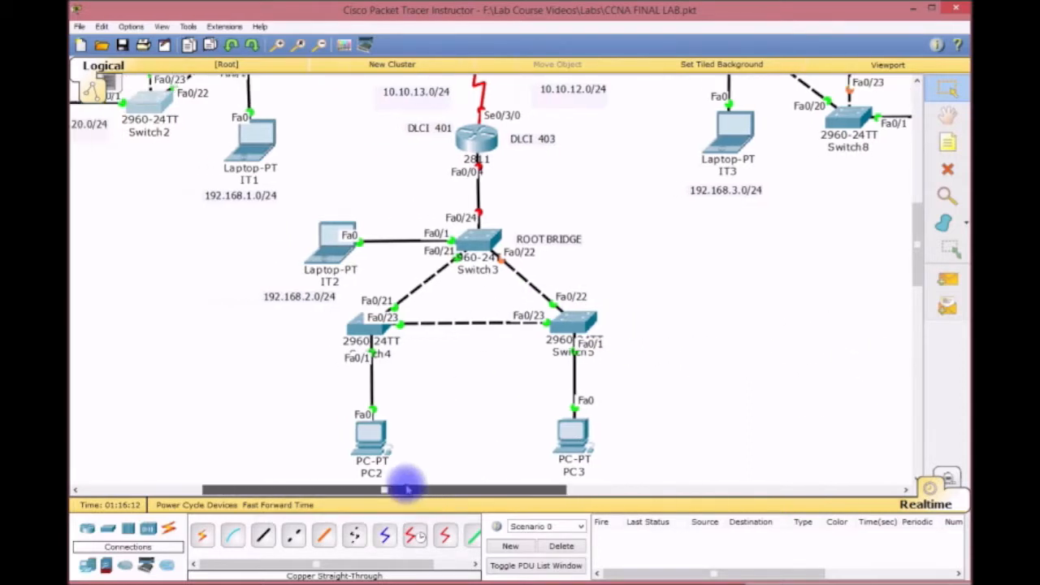
{"action": "scroll", "coordinate": [772, 350], "scroll_direction": "down", "scroll_amount": 2}
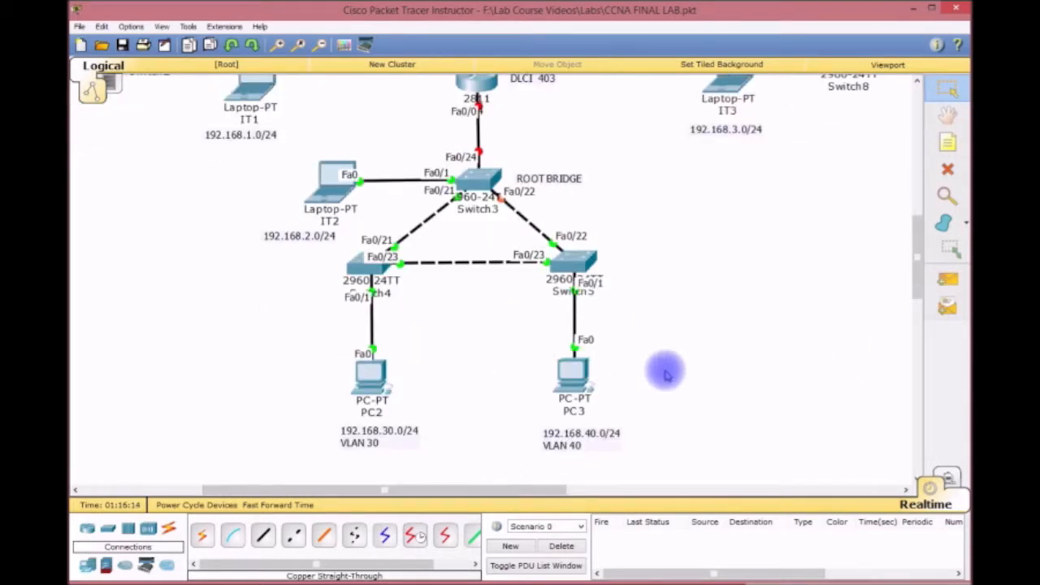
{"action": "left_click", "coordinate": [314, 186]}
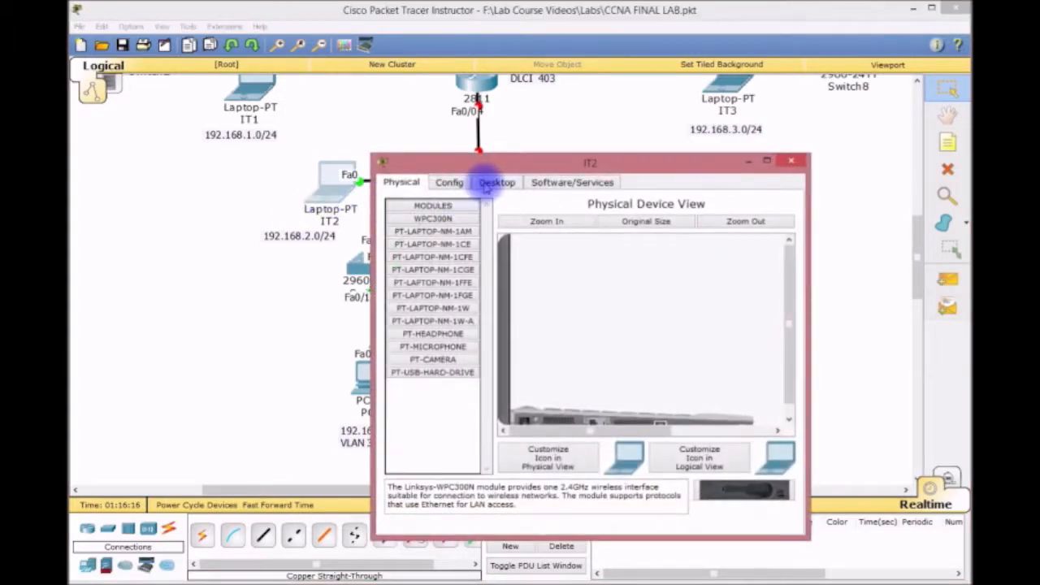
{"action": "left_click_drag", "start_coordinate": [495, 165], "coordinate": [489, 80]}
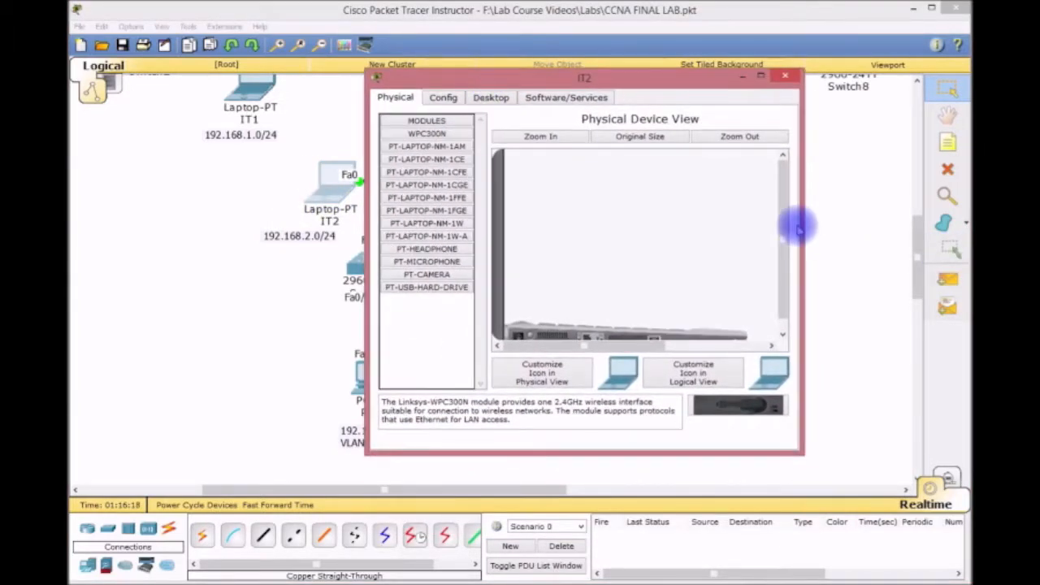
{"action": "left_click_drag", "start_coordinate": [806, 222], "coordinate": [903, 221]}
{"action": "left_click", "coordinate": [501, 98]}
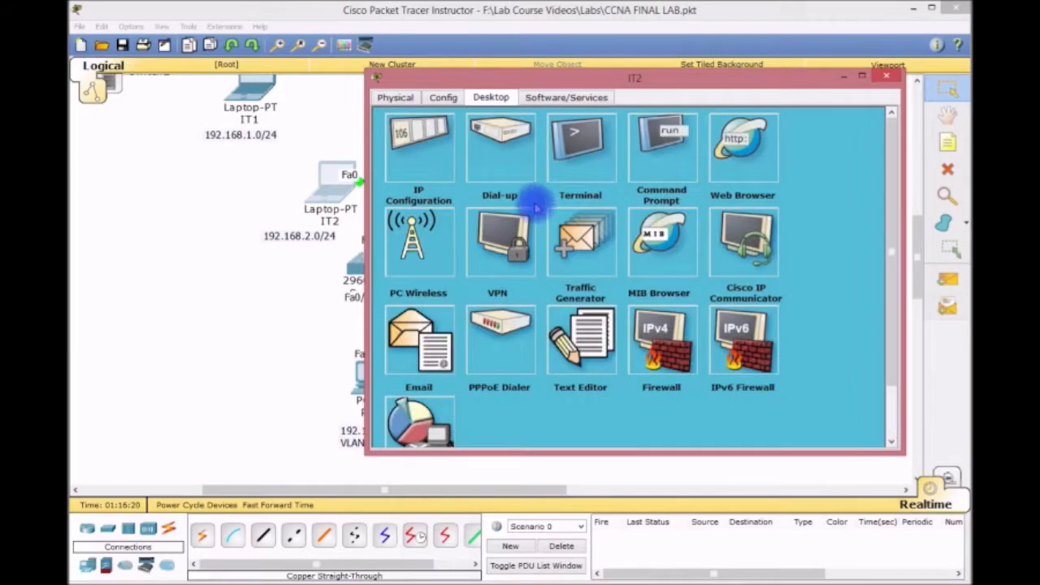
{"action": "left_click", "coordinate": [443, 158]}
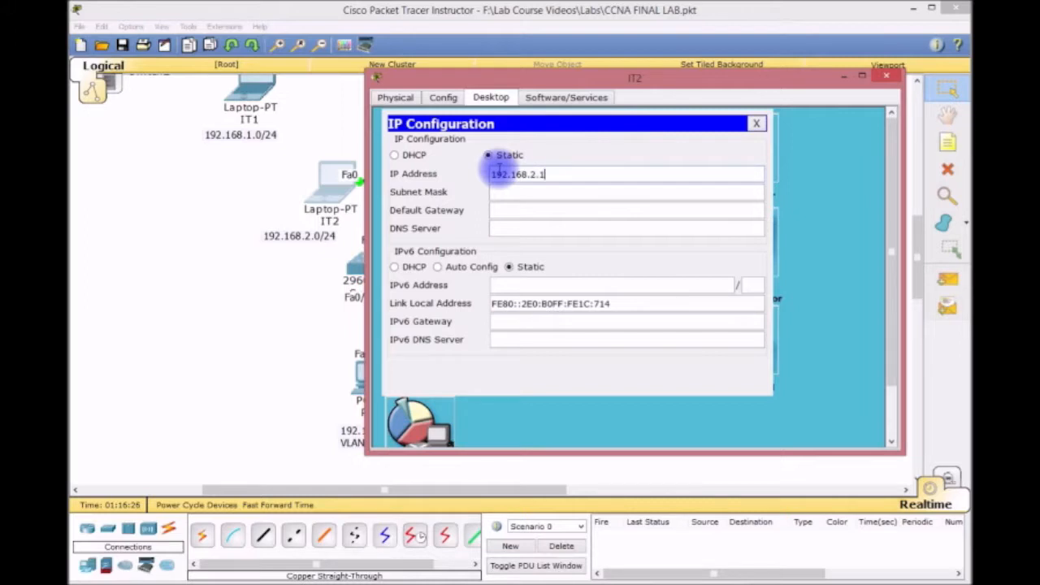
Enter 192.168.2.1, mask 255.255.255.0, gateway 192.168.2.254 on IT2, then close its window.
{"action": "key", "text": "Tab"}
{"action": "key", "text": "Tab"}
{"action": "type", "text": "192.168"}
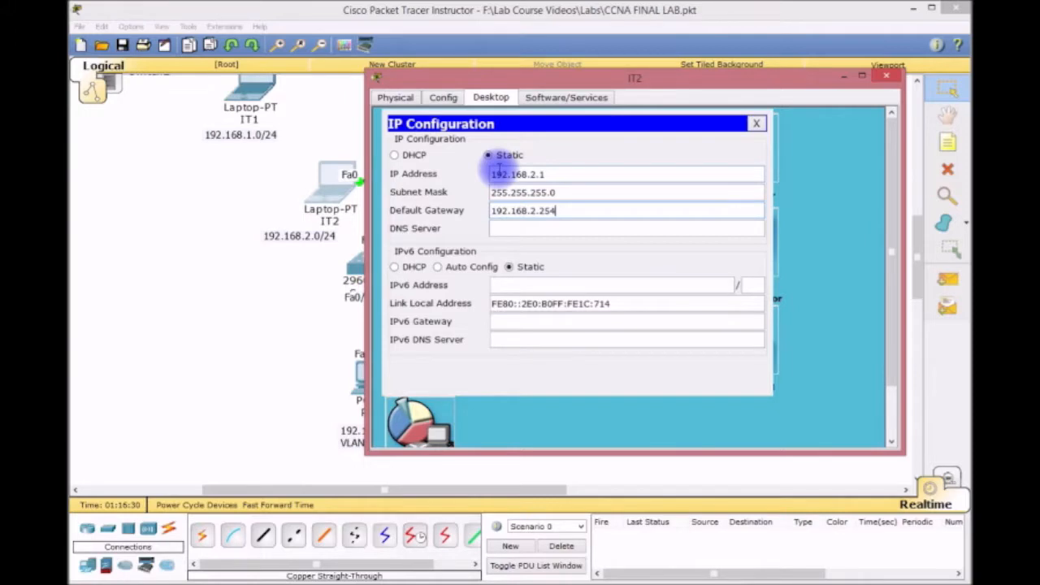
{"action": "left_click", "coordinate": [756, 123]}
{"action": "left_click", "coordinate": [885, 76]}
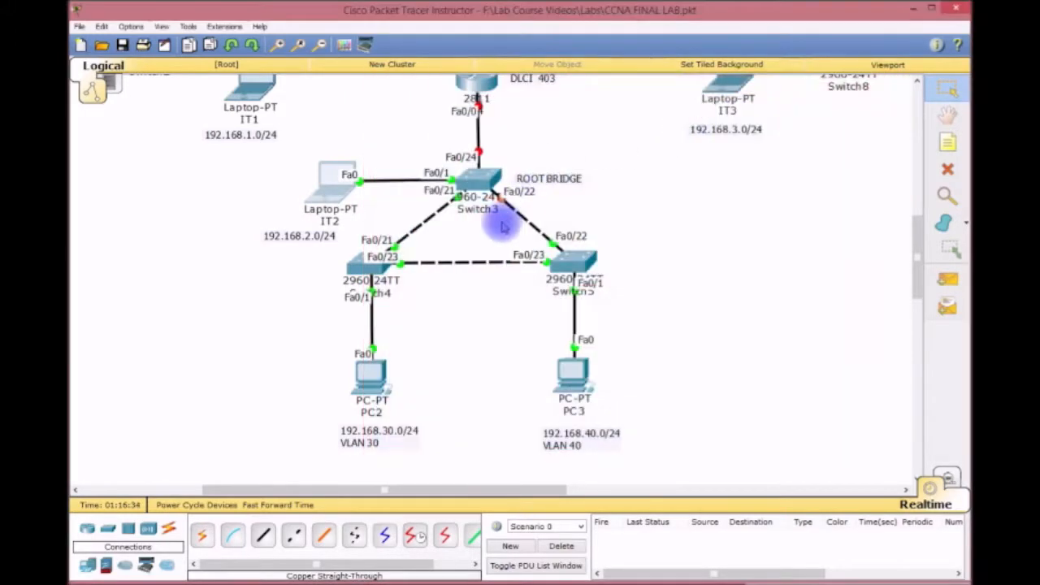
Give PC2 a static 192.168 address, auto-filled mask and gateway 192.168.30.254, then close it.
{"action": "left_click", "coordinate": [371, 371]}
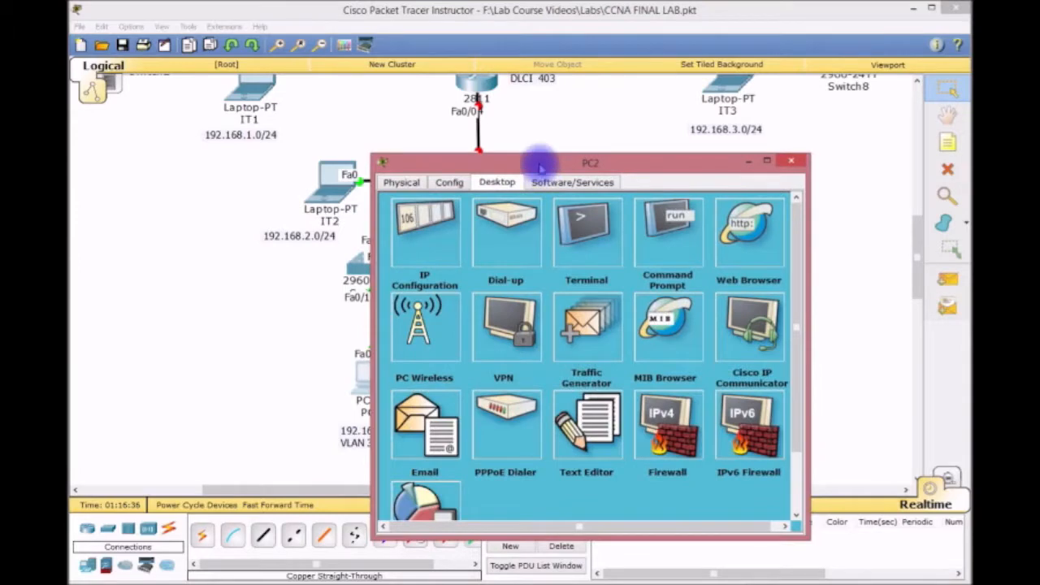
{"action": "left_click_drag", "start_coordinate": [539, 162], "coordinate": [571, 105]}
{"action": "left_click", "coordinate": [463, 172]}
{"action": "left_click", "coordinate": [546, 199]}
{"action": "type", "text": "192.168.30"}
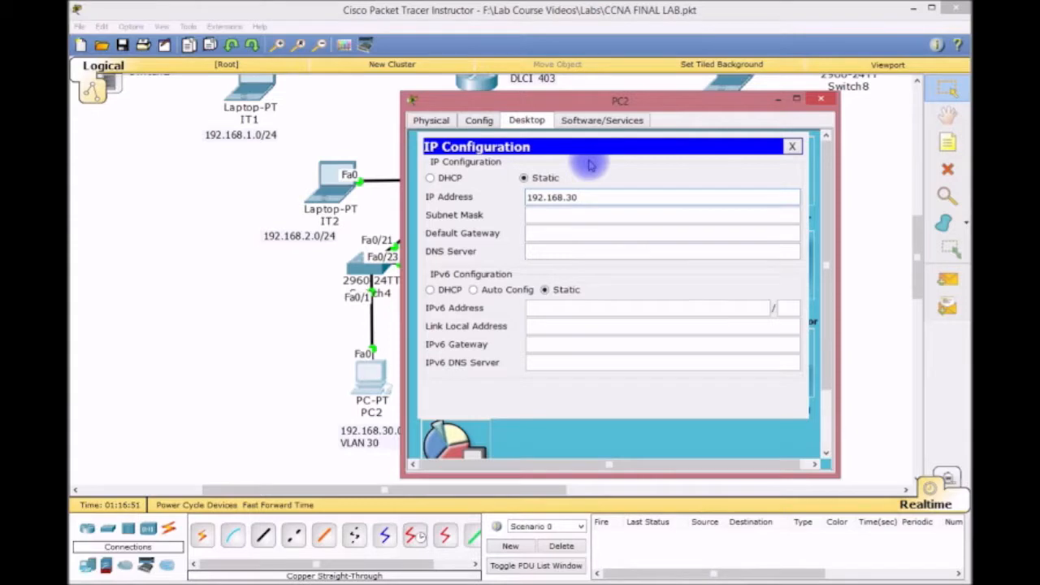
{"action": "key", "text": "Tab"}
{"action": "key", "text": "Tab"}
{"action": "type", "text": "192.168.30.21"}
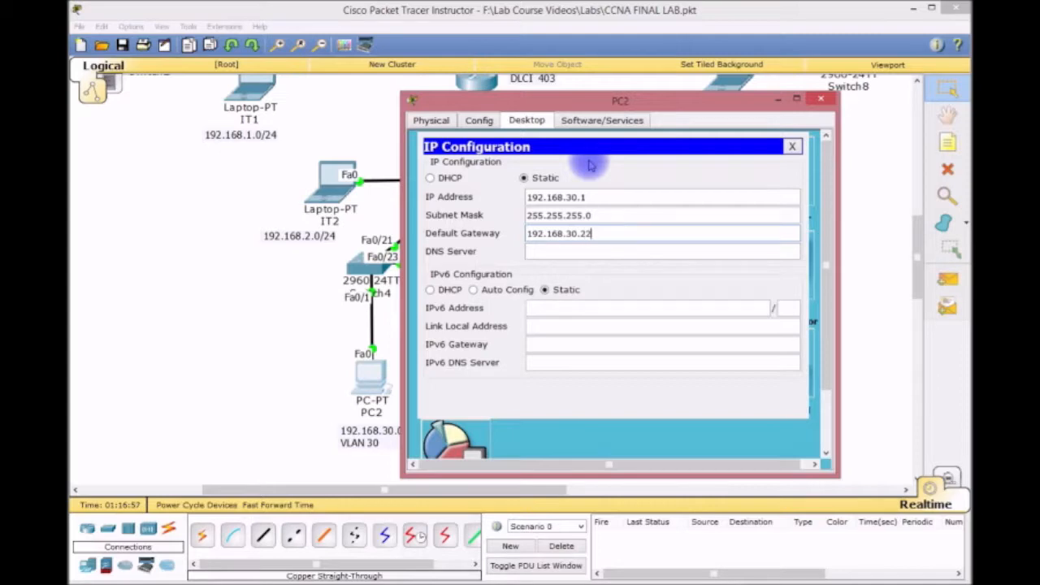
{"action": "key", "text": "BackSpace"}
{"action": "key", "text": "BackSpace"}
{"action": "key", "text": "BackSpace"}
{"action": "type", "text": "54"}
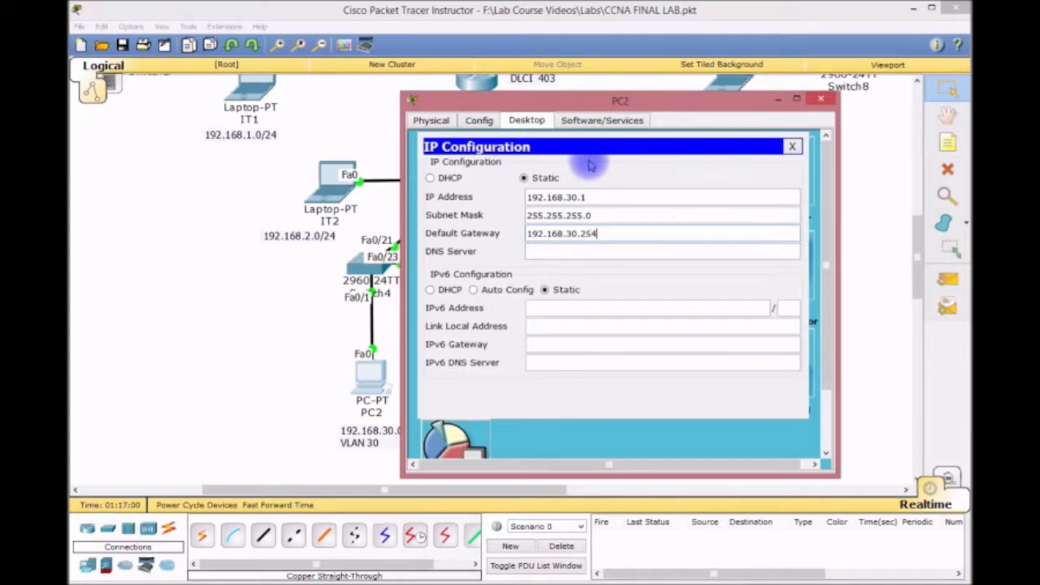
{"action": "left_click", "coordinate": [789, 148]}
{"action": "left_click", "coordinate": [820, 98]}
Configure PC3 with IP 192.168.40.1, mask 255.255.255.0, gateway 192.168.40.254 and close it.
{"action": "left_click", "coordinate": [574, 372]}
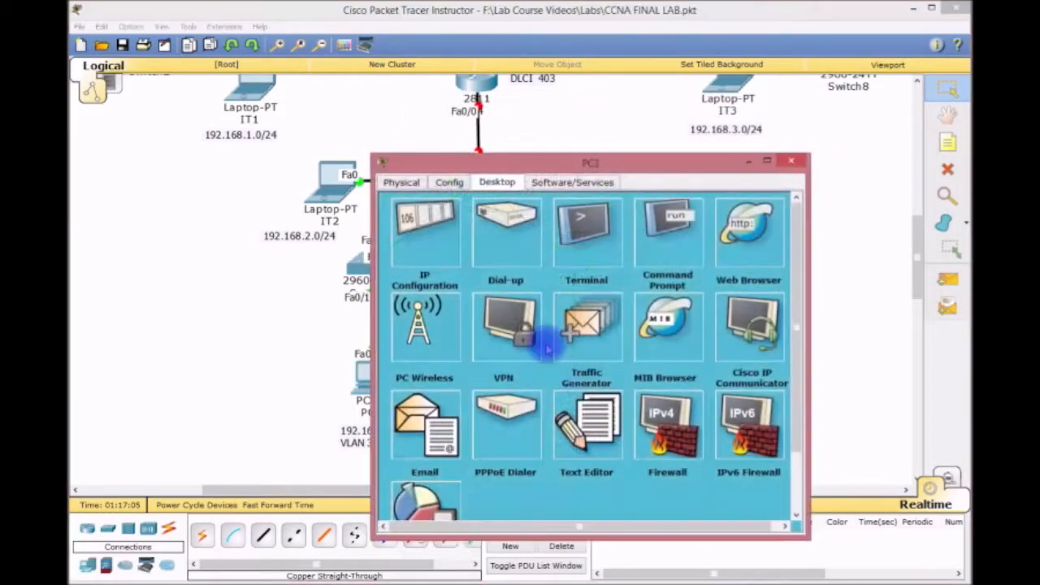
{"action": "left_click_drag", "start_coordinate": [538, 158], "coordinate": [535, 116]}
{"action": "left_click", "coordinate": [433, 193]}
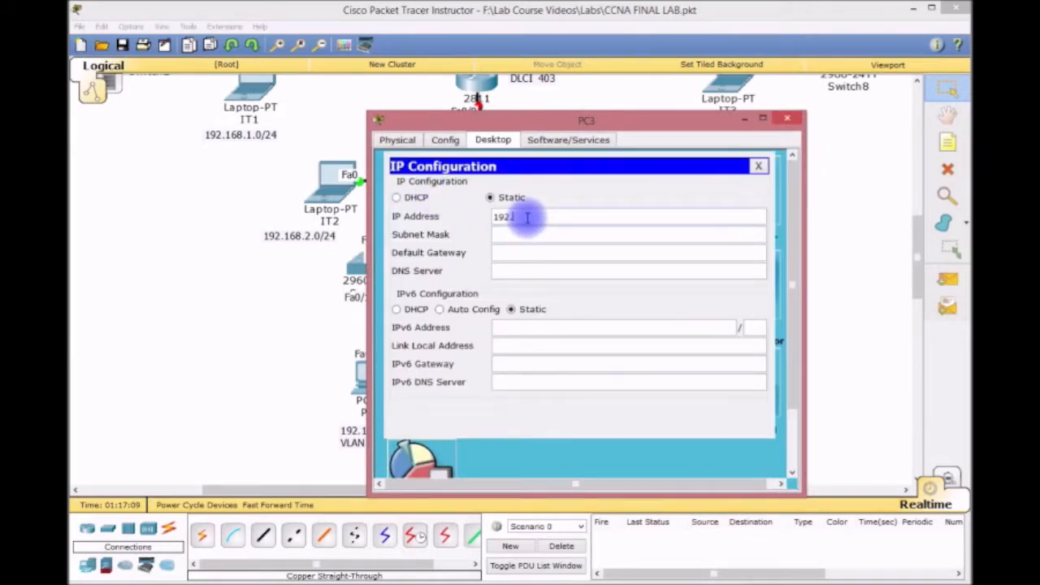
{"action": "key", "text": "Tab"}
{"action": "key", "text": "Tab"}
{"action": "type", "text": "192.168.40.254"}
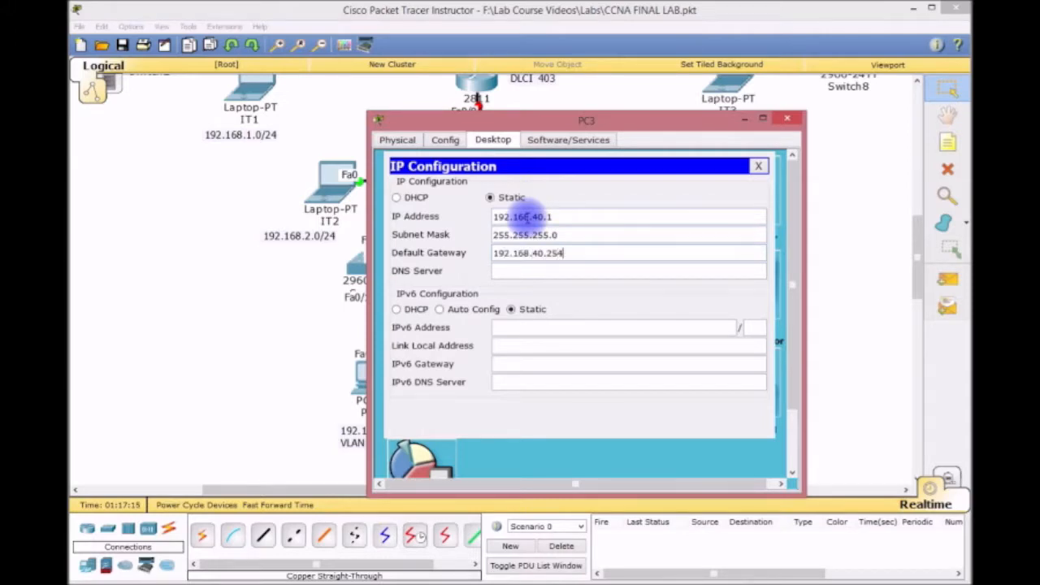
{"action": "left_click", "coordinate": [757, 165]}
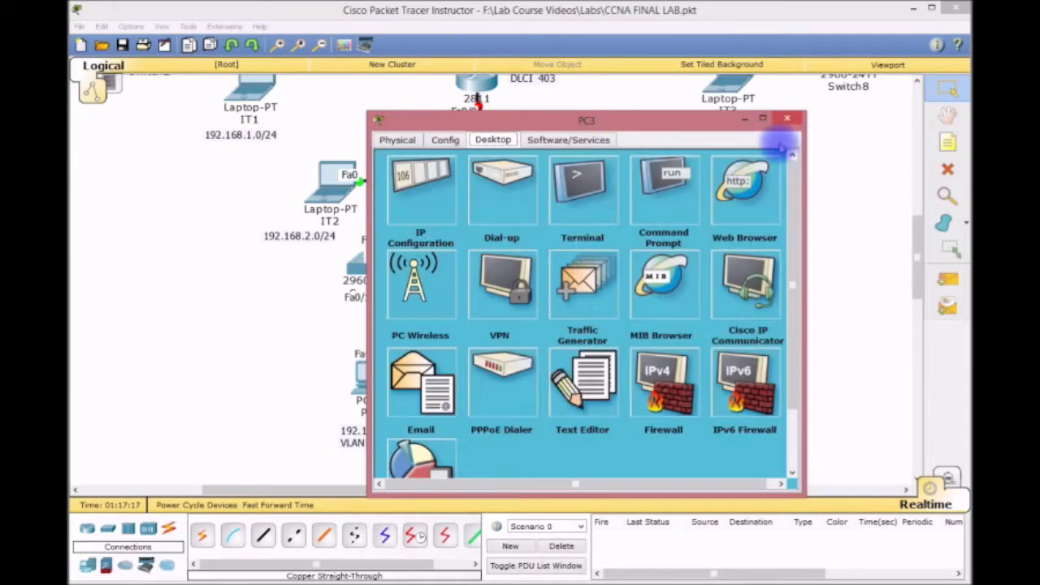
{"action": "left_click", "coordinate": [784, 119]}
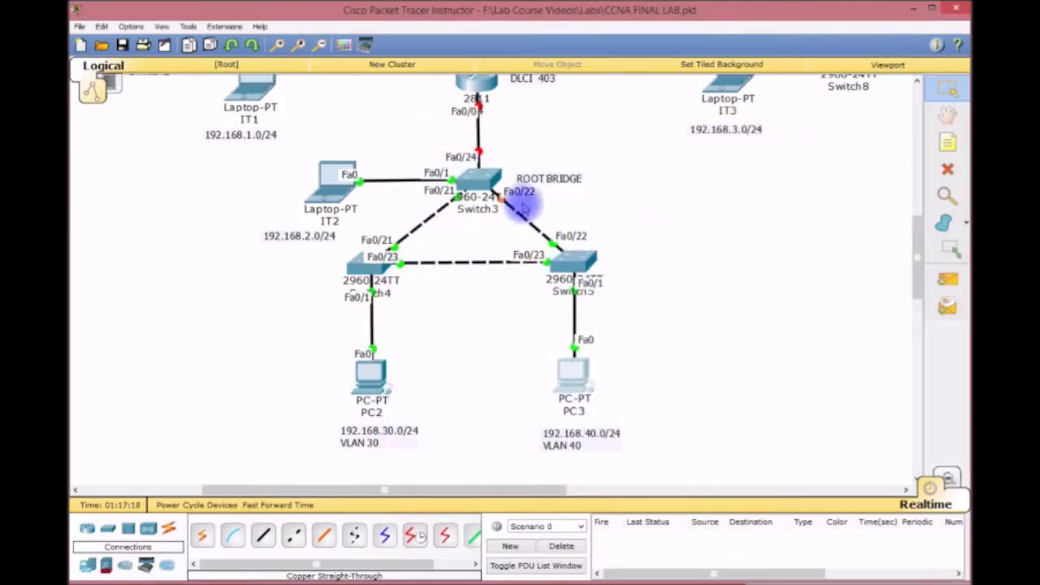
{"action": "left_click", "coordinate": [472, 177]}
Enlarge Switch3's CLI window and set its hostname to CORE2 in global configuration mode.
{"action": "left_click_drag", "start_coordinate": [476, 159], "coordinate": [170, 20]}
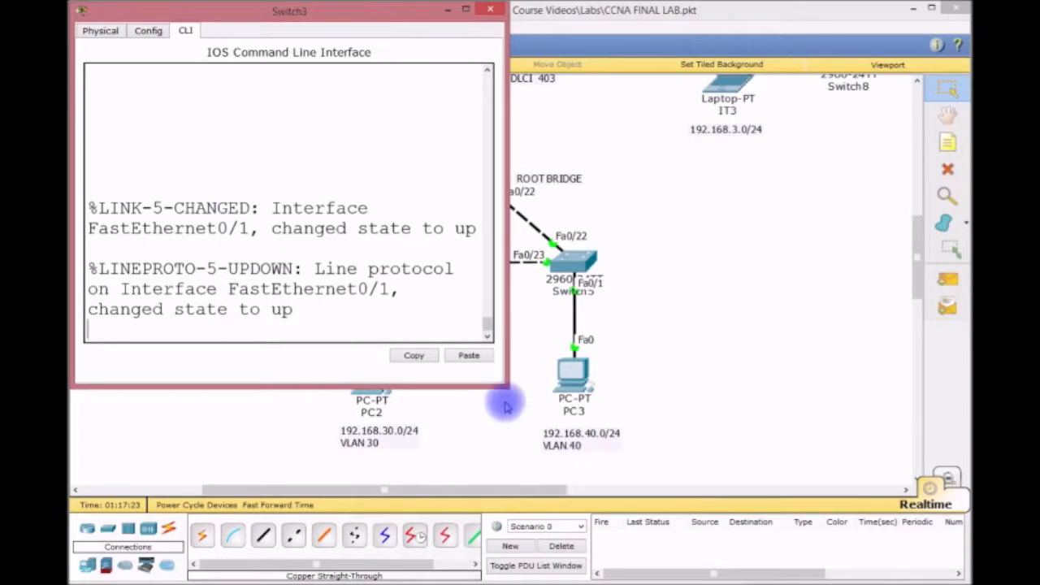
{"action": "left_click_drag", "start_coordinate": [503, 385], "coordinate": [962, 579]}
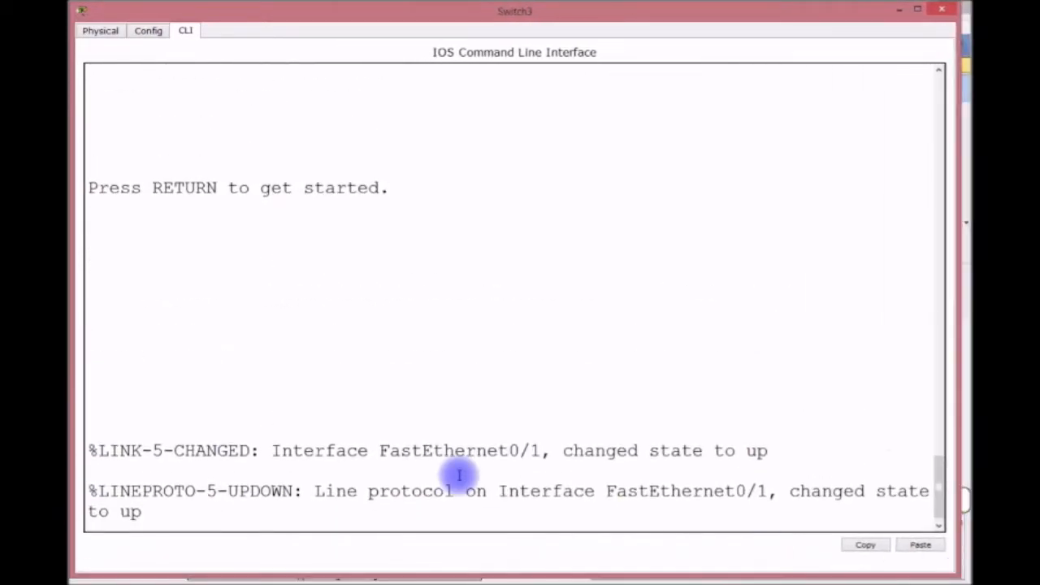
{"action": "key", "text": "Return"}
{"action": "key", "text": "Return"}
{"action": "key", "text": "Return"}
{"action": "key", "text": "Return"}
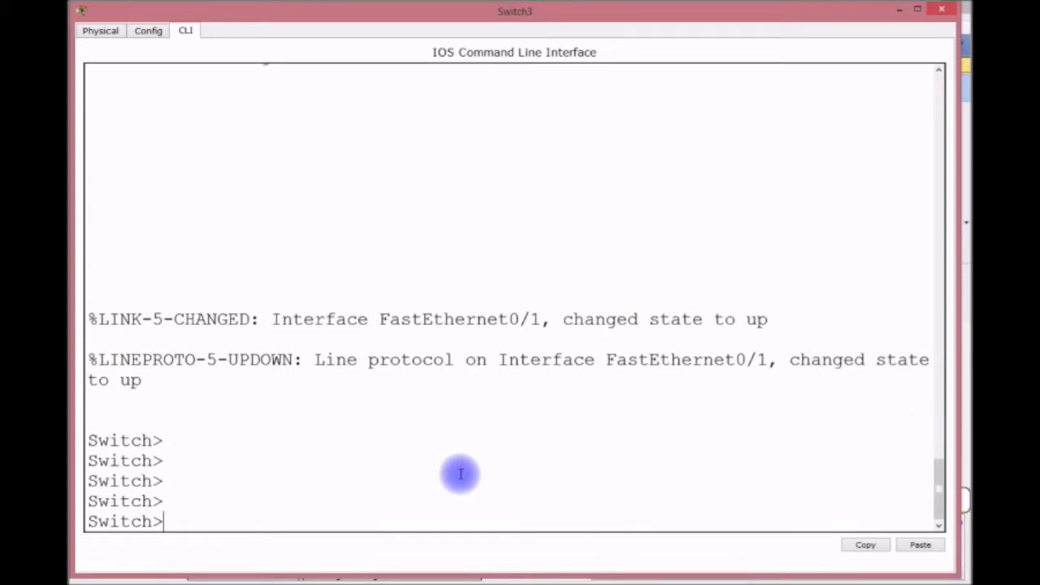
{"action": "type", "text": "EN"}
{"action": "key", "text": "Return"}
{"action": "type", "text": "CONFIG T"}
{"action": "key", "text": "Return"}
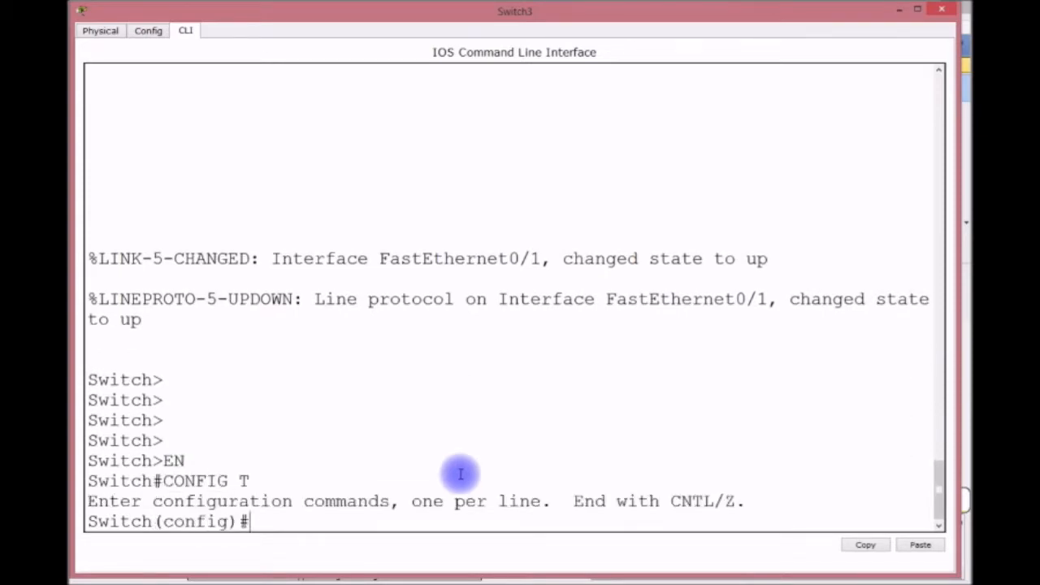
{"action": "type", "text": "HOSTNAME"}
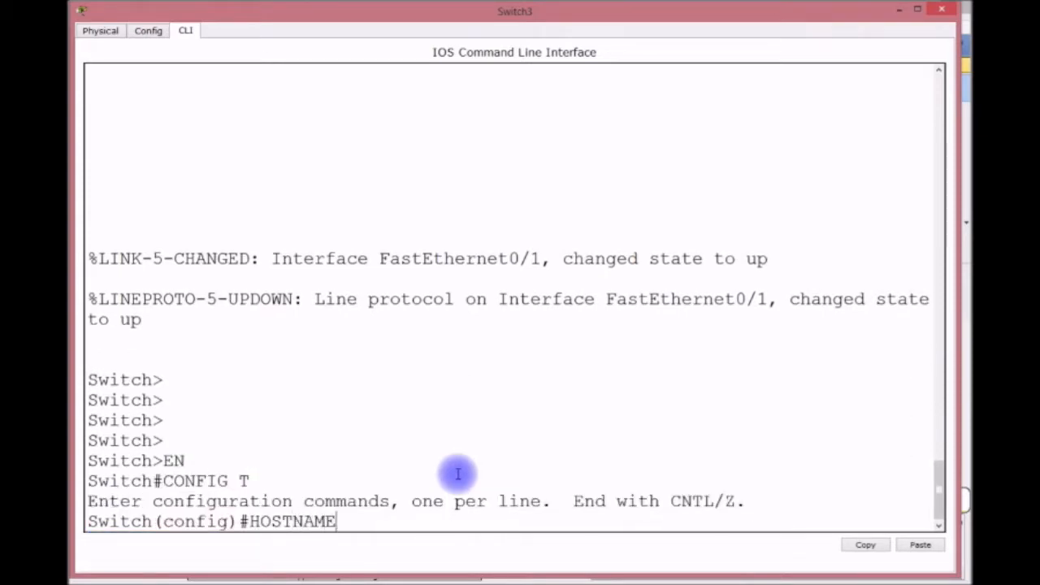
{"action": "type", "text": " CORE2"}
{"action": "key", "text": "Return"}
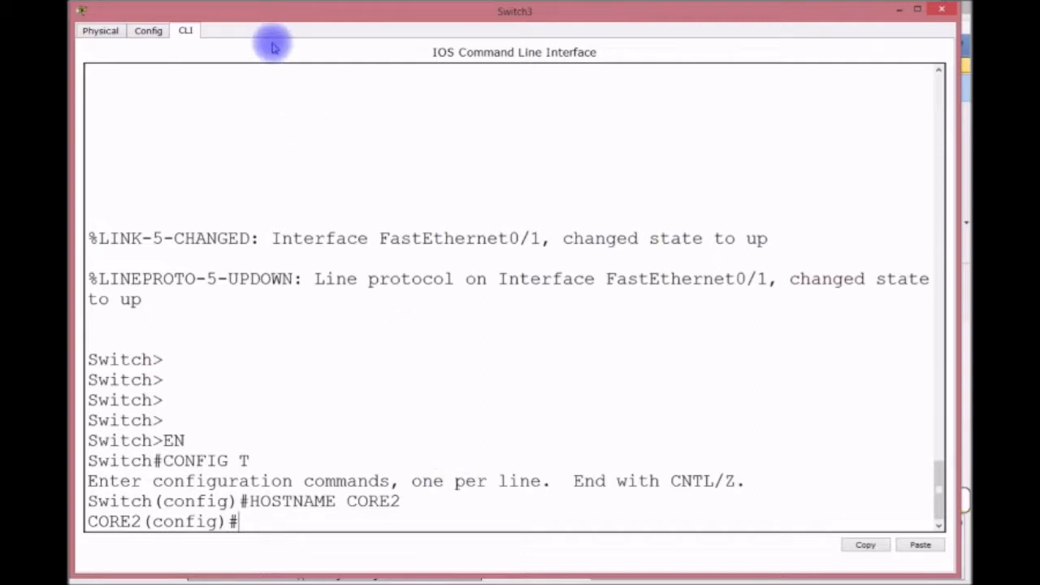
Create VLAN 30 named REGISTRAR.
{"action": "type", "text": "VLAN "}
{"action": "type", "text": "1"}
{"action": "key", "text": "BackSpace"}
{"action": "key", "text": "BackSpace"}
{"action": "type", "text": "30"}
{"action": "key", "text": "Return"}
{"action": "type", "text": "NAME"}
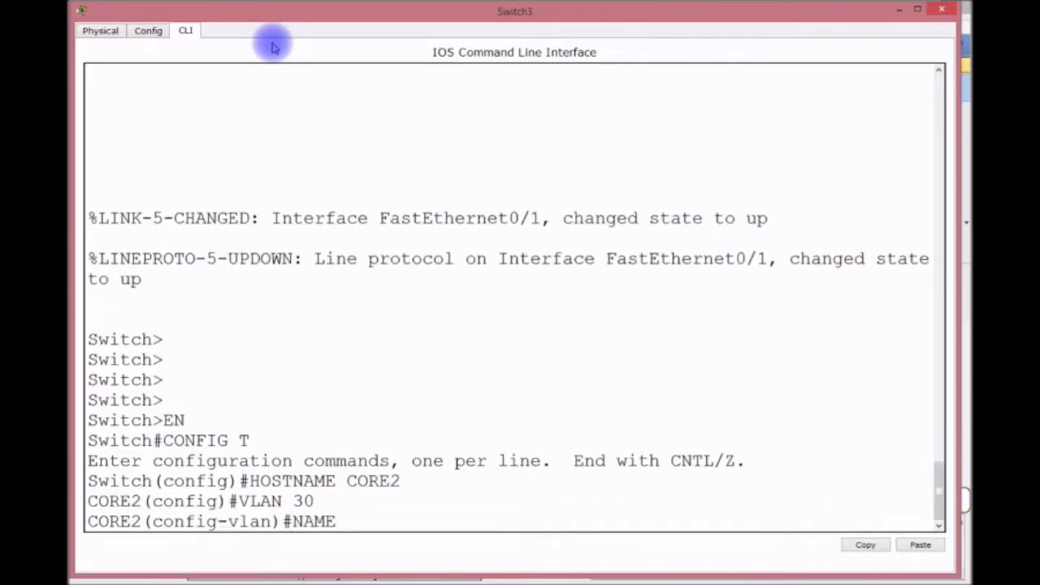
{"action": "type", "text": " REGISTRAR"}
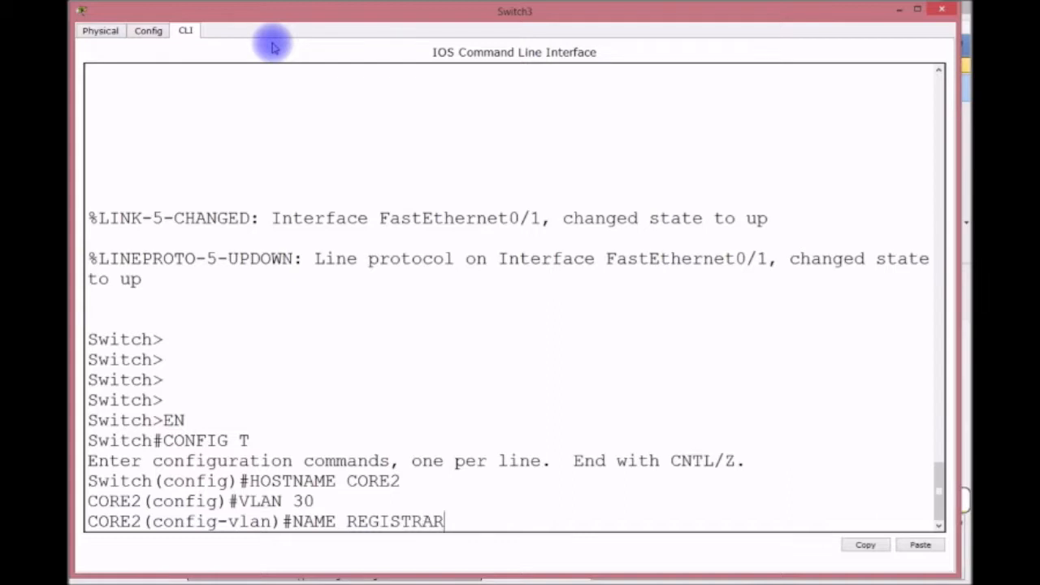
{"action": "key", "text": "Return"}
Create VLAN 40 named ADDMISSIONS and verify both VLANs with do sh vlan.
{"action": "type", "text": "VLAN 40"}
{"action": "key", "text": "Return"}
{"action": "type", "text": "A"}
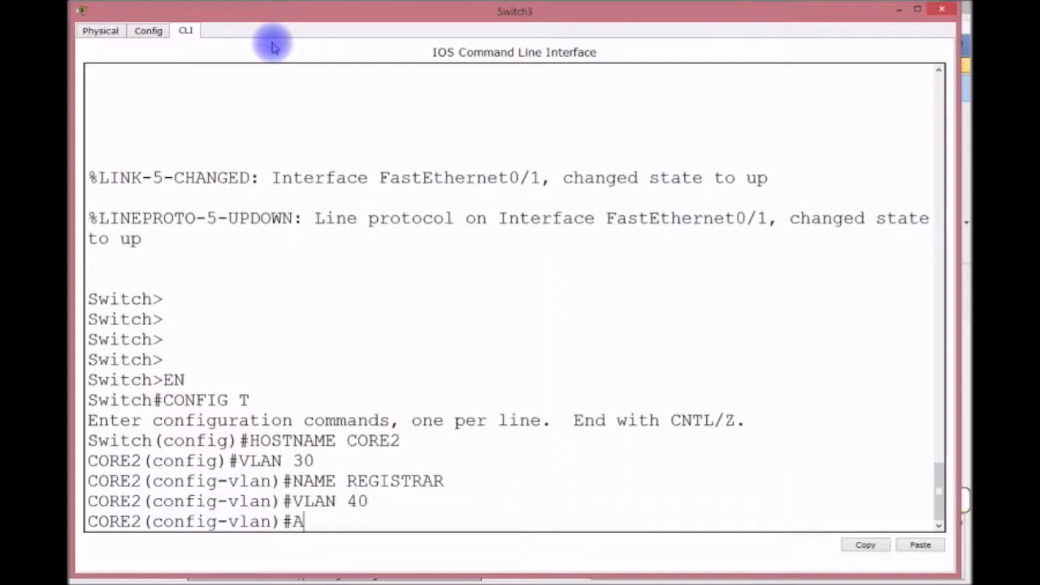
{"action": "type", "text": "DMISSIONS"}
{"action": "key", "text": "Return"}
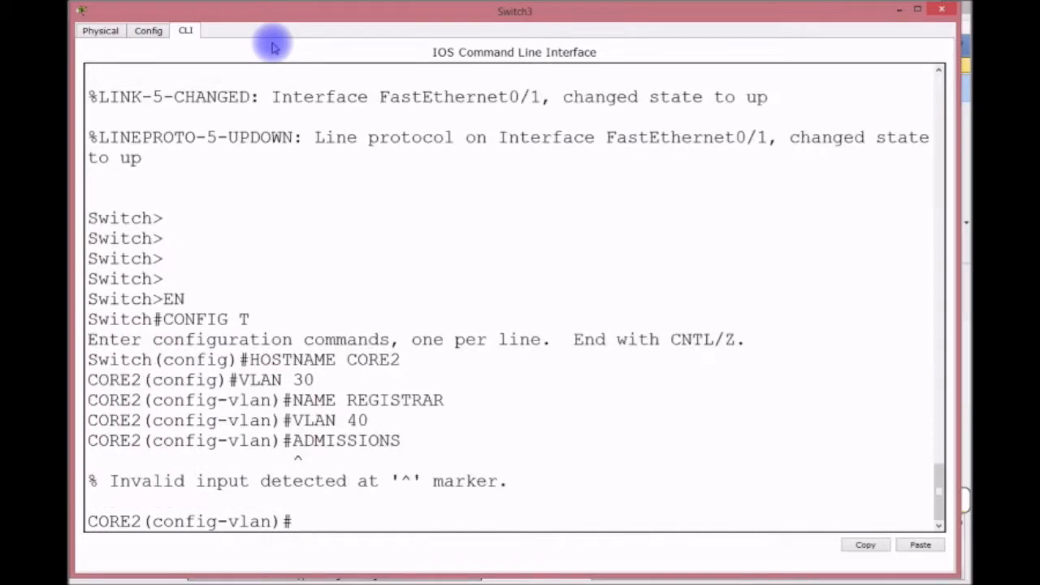
{"action": "type", "text": "NAME ADDMISSIONS"}
{"action": "key", "text": "Return"}
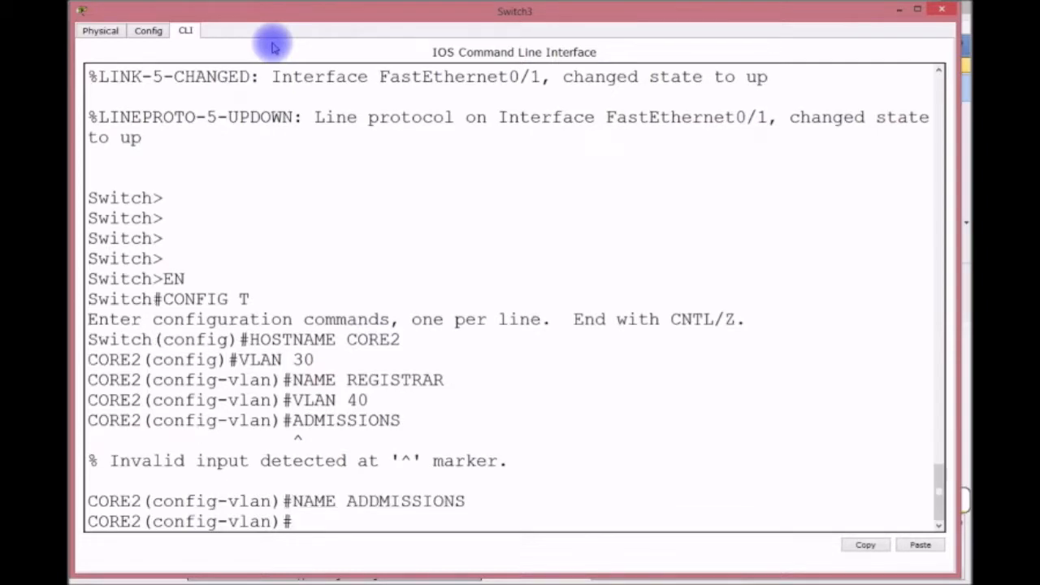
{"action": "type", "text": "DO SH VLAN"}
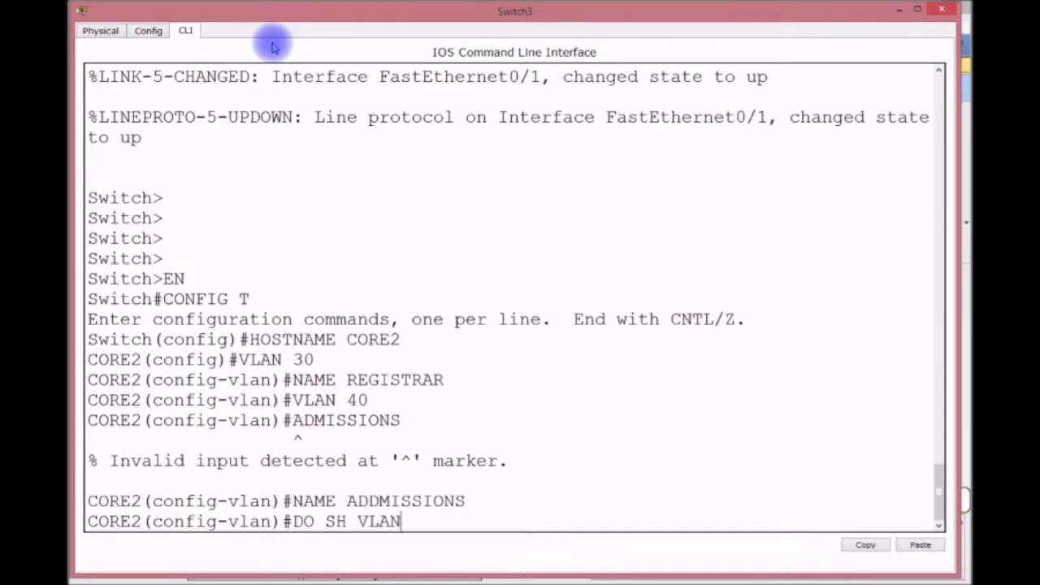
{"action": "key", "text": "Return"}
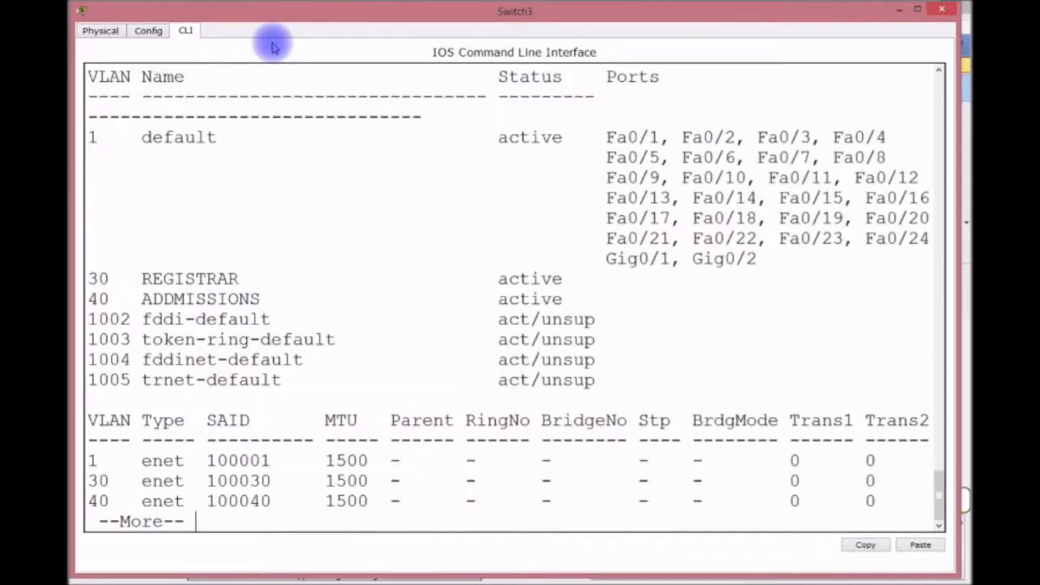
Leave VLAN configuration mode and set CORE2's VTP domain to CISCO.
{"action": "key", "text": "space"}
{"action": "type", "text": "VEXIT"}
{"action": "key", "text": "Return"}
{"action": "type", "text": "VTP"}
{"action": "type", "text": "NAME CISCO"}
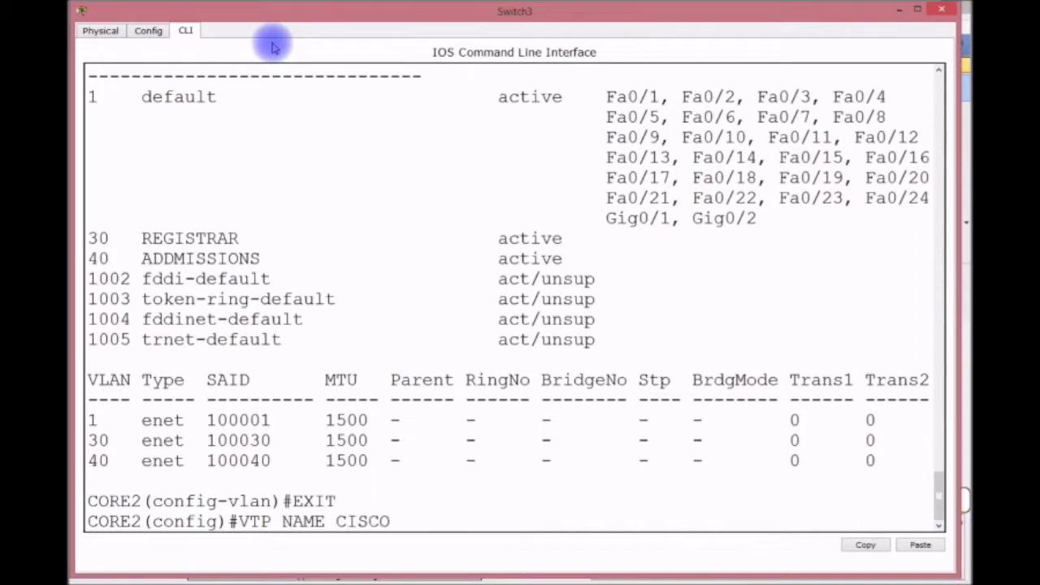
{"action": "key", "text": "Return"}
{"action": "type", "text": "VTP DOMAIN CISCO"}
{"action": "key", "text": "Return"}
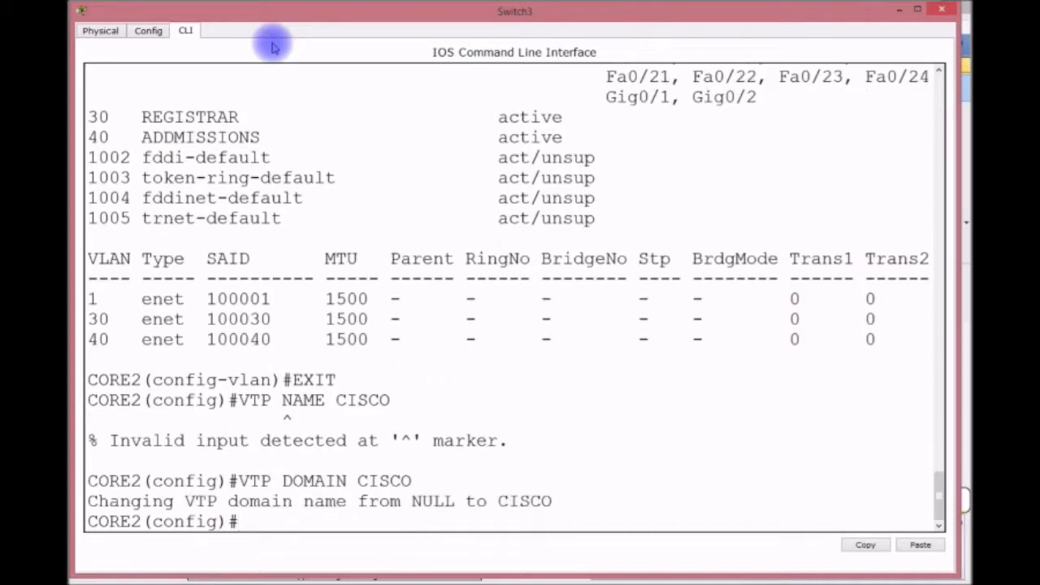
Give CORE2 spanning-tree priority 0 for VLANs 1, 30 and 40.
{"action": "type", "text": "SPA"}
{"action": "key", "text": "Tab"}
{"action": "type", "text": "VLAN "}
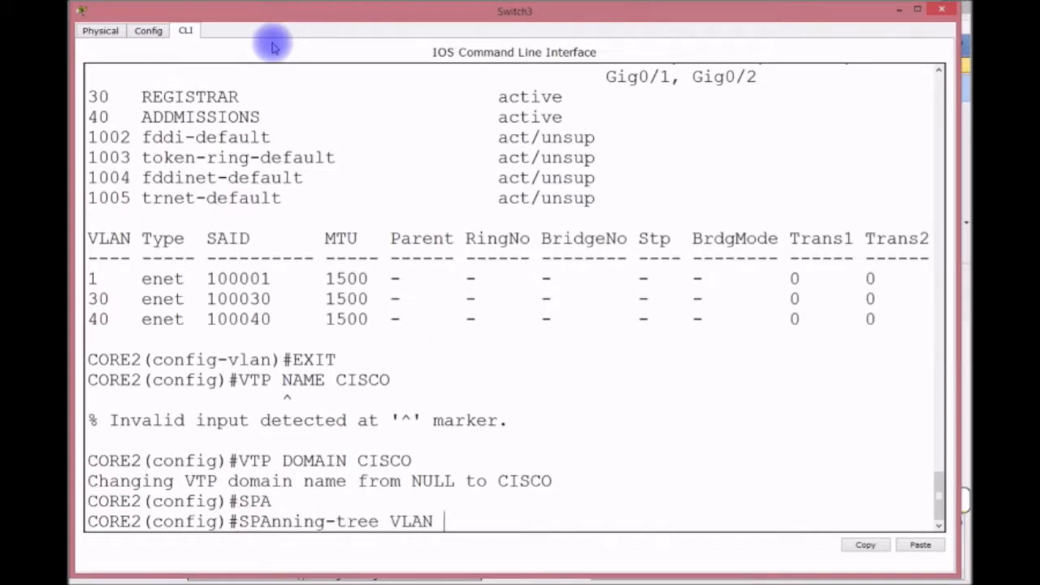
{"action": "type", "text": "1,30,40 PRIOR"}
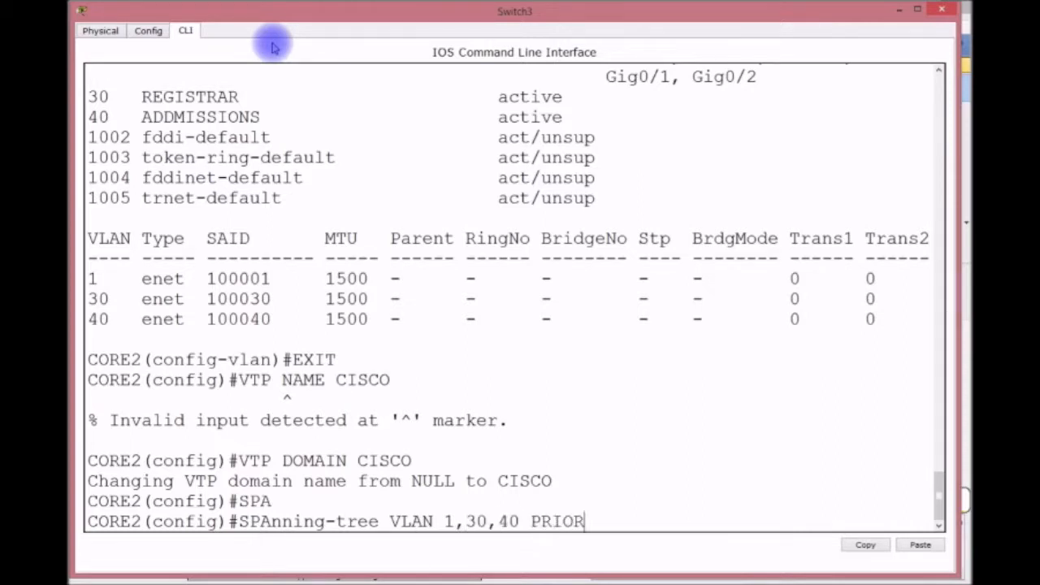
{"action": "type", "text": "ITY 0"}
{"action": "key", "text": "Return"}
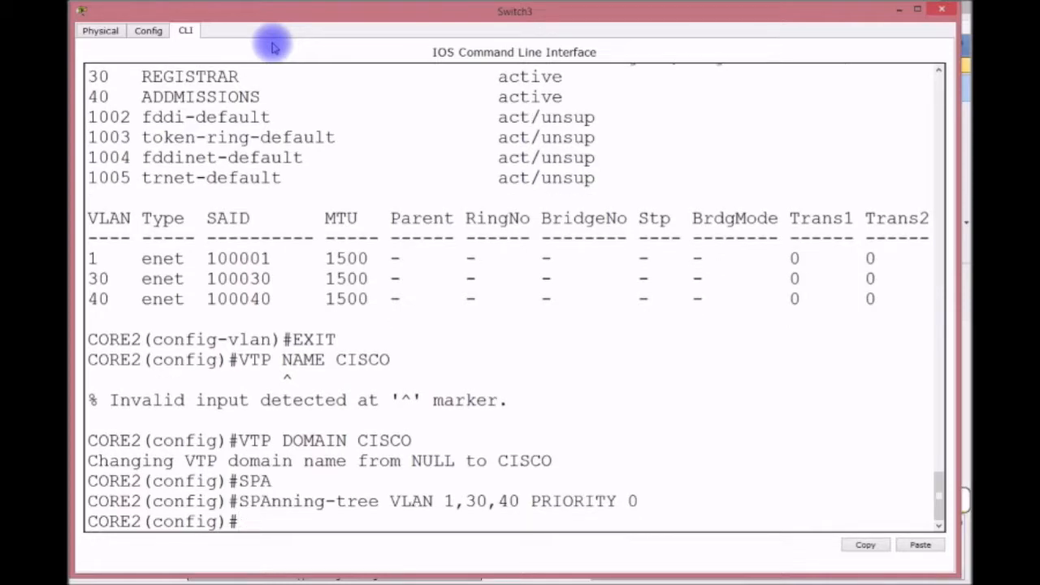
{"action": "left_click_drag", "start_coordinate": [320, 12], "coordinate": [316, 393]}
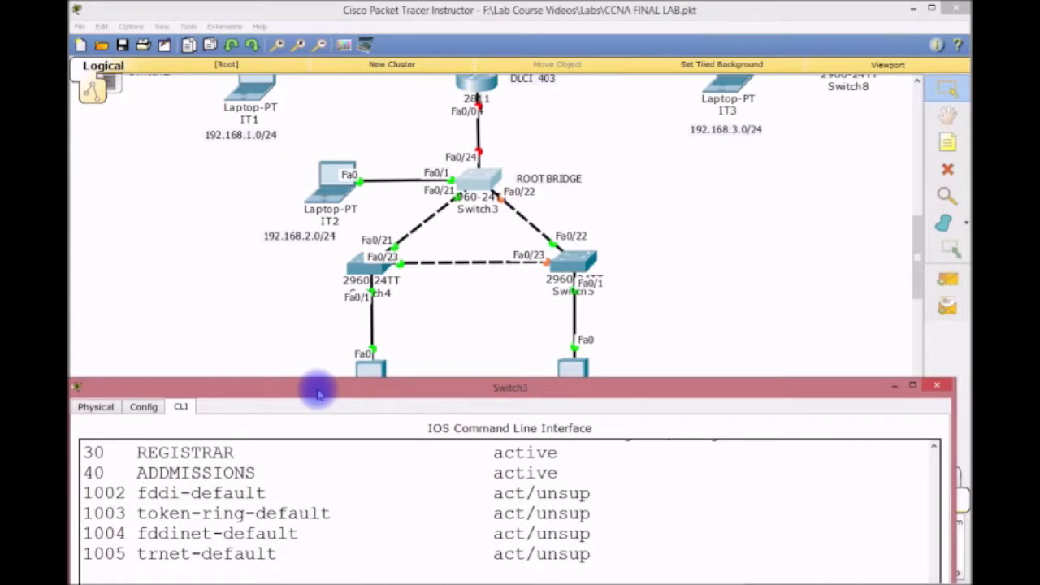
{"action": "left_click_drag", "start_coordinate": [317, 393], "coordinate": [332, 11]}
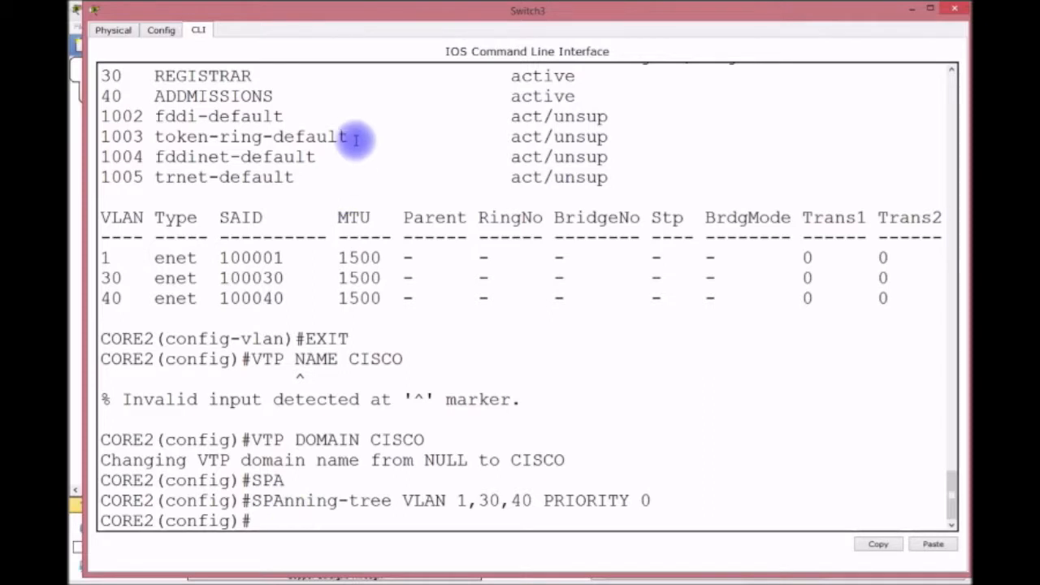
{"action": "mouse_move", "coordinate": [372, 11]}
{"action": "left_mouse_down"}
{"action": "mouse_move", "coordinate": [355, 19]}
{"action": "mouse_move", "coordinate": [362, 13]}
{"action": "left_mouse_up"}
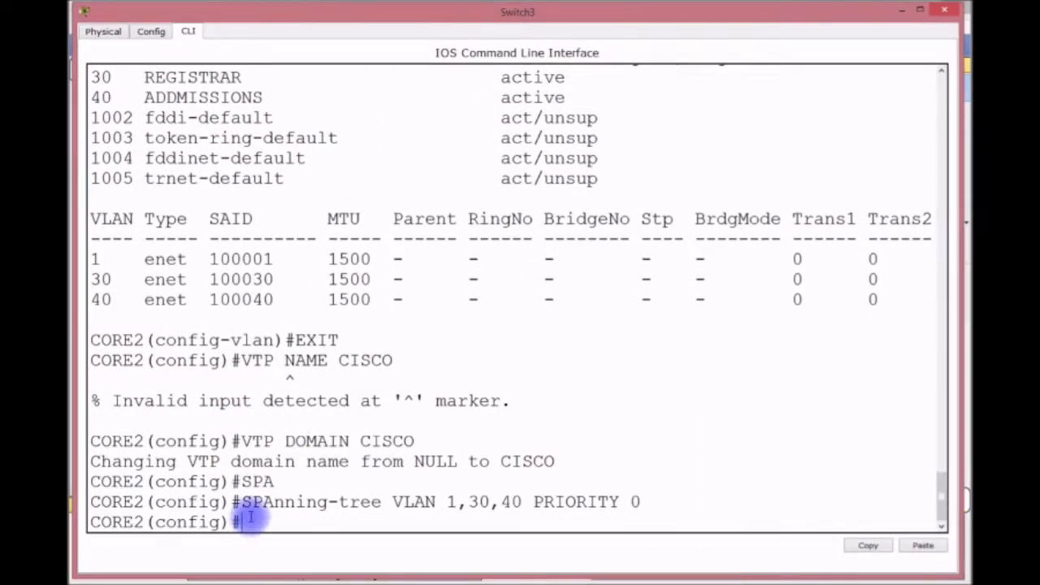
Make FastEthernet0/21 a trunk port with switchport mode trunk.
{"action": "type", "text": "INT F0"}
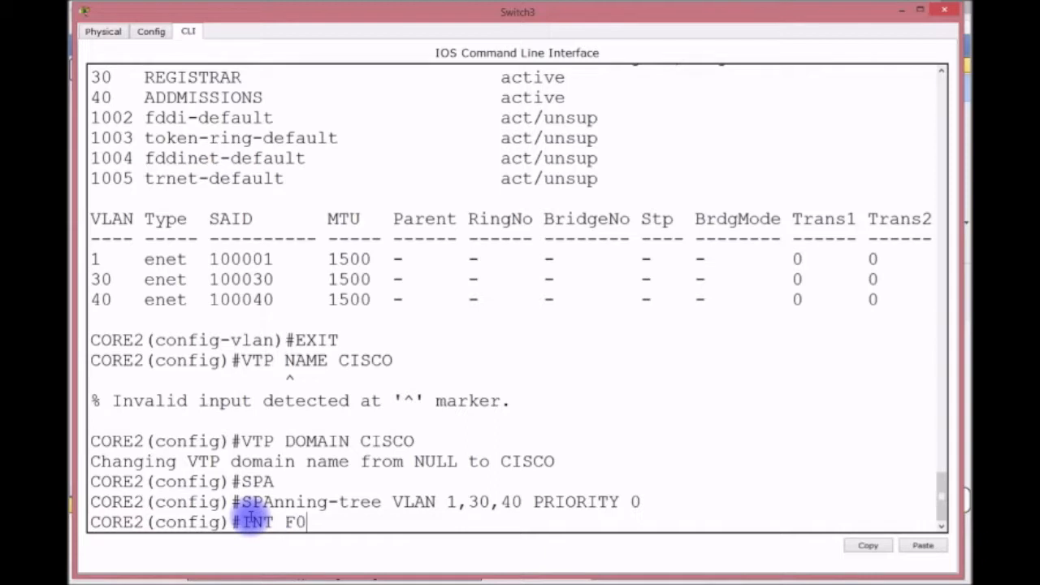
{"action": "type", "text": "/21"}
{"action": "key", "text": "Return"}
{"action": "type", "text": "SWI"}
{"action": "key", "text": "Tab"}
{"action": "type", "text": "MODE TRUNK"}
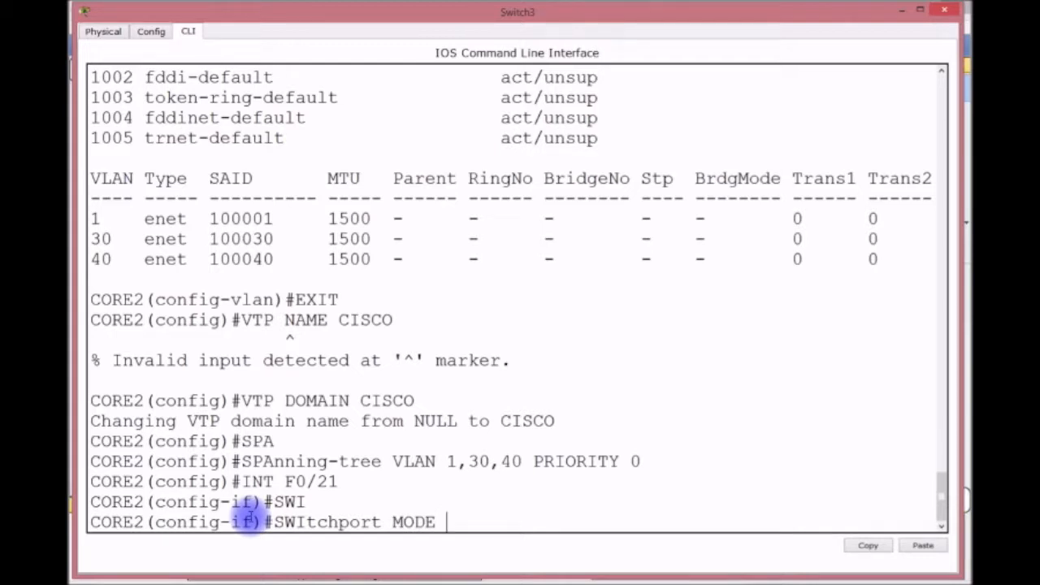
{"action": "key", "text": "Return"}
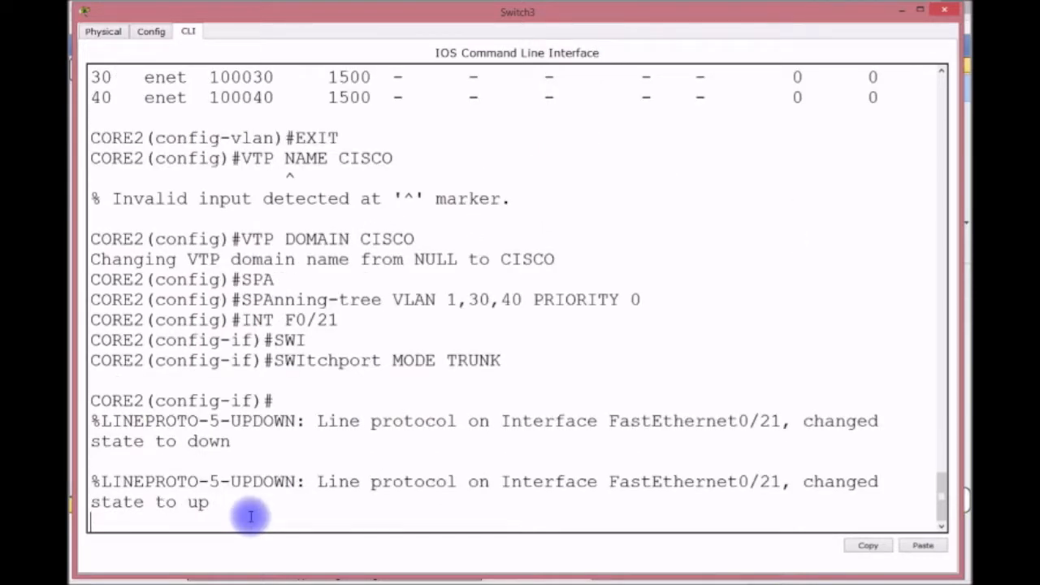
{"action": "key", "text": "Return"}
Make FastEthernet0/22 and 0/24 trunk ports, then exit configuration mode with Ctrl+Z.
{"action": "key", "text": "Up"}
{"action": "key", "text": "Up"}
{"action": "key", "text": "BackSpace"}
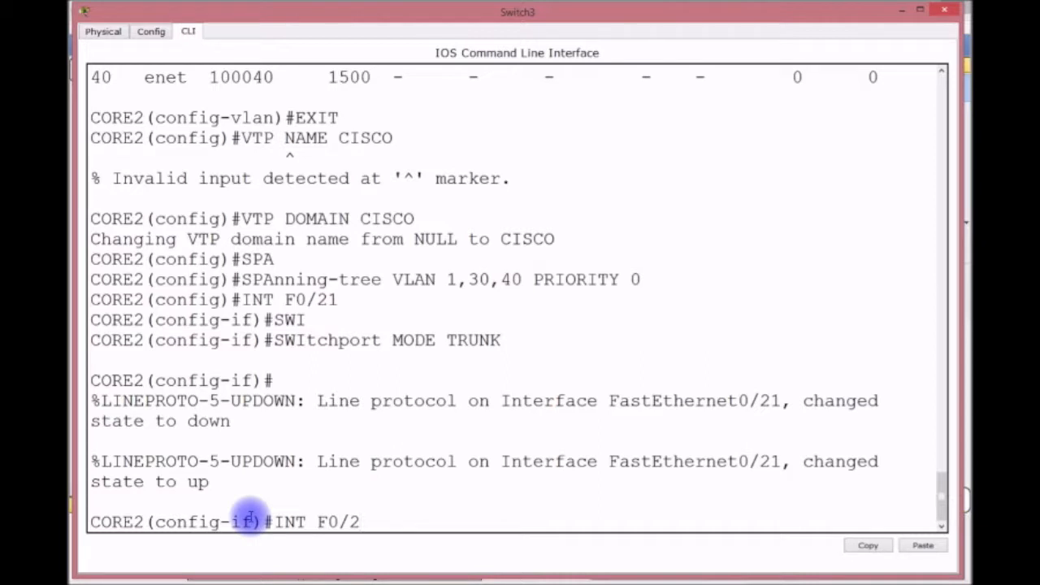
{"action": "type", "text": "2"}
{"action": "key", "text": "Return"}
{"action": "key", "text": "Up"}
{"action": "key", "text": "Up"}
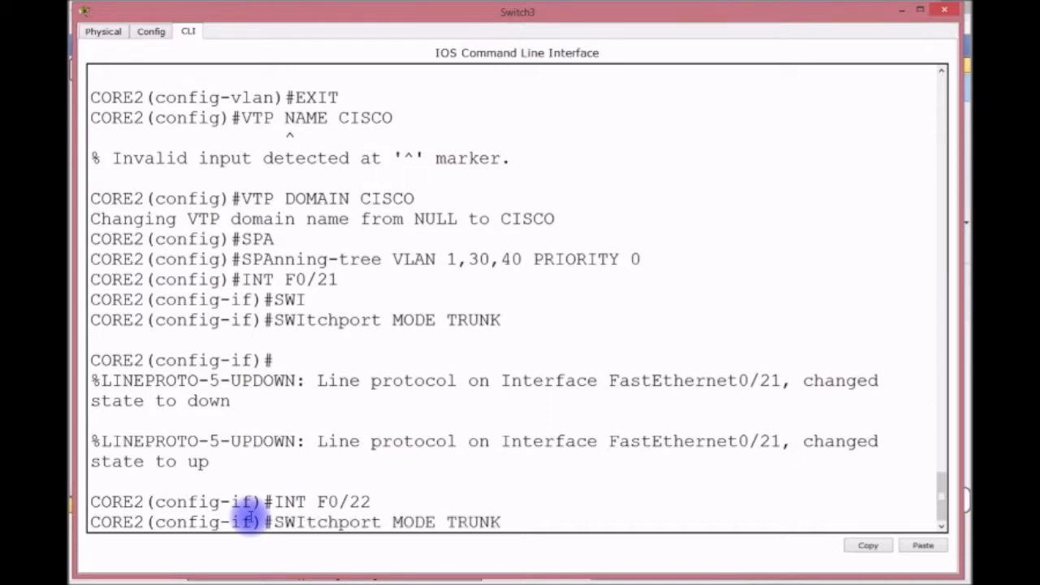
{"action": "key", "text": "Return"}
{"action": "key", "text": "Return"}
{"action": "key", "text": "Up"}
{"action": "key", "text": "Up"}
{"action": "key", "text": "BackSpace"}
{"action": "type", "text": "4"}
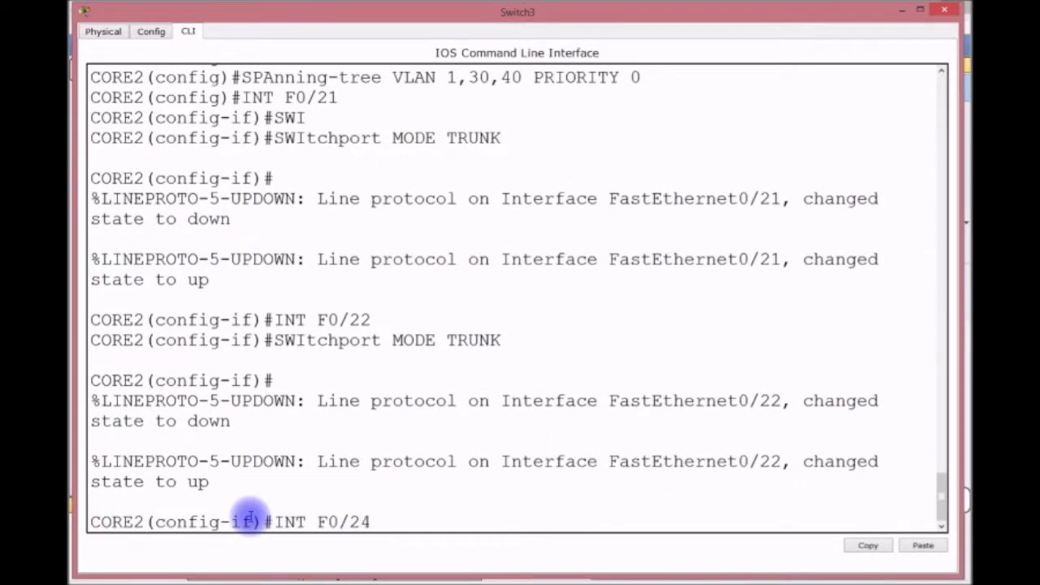
{"action": "key", "text": "Return"}
{"action": "key", "text": "Up"}
{"action": "key", "text": "Up"}
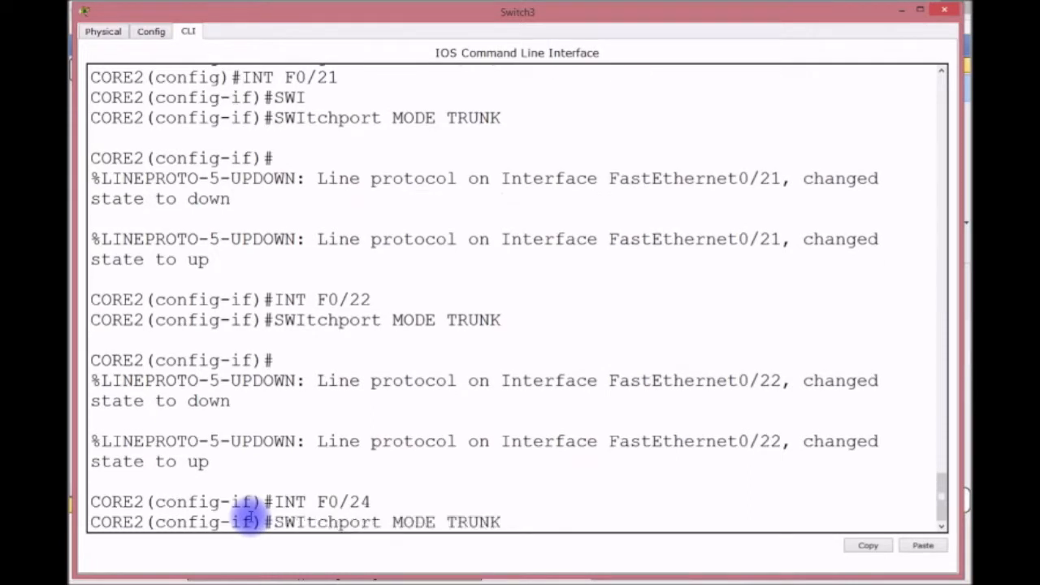
{"action": "key", "text": "Return"}
{"action": "key", "text": "Return"}
{"action": "key", "text": "Return"}
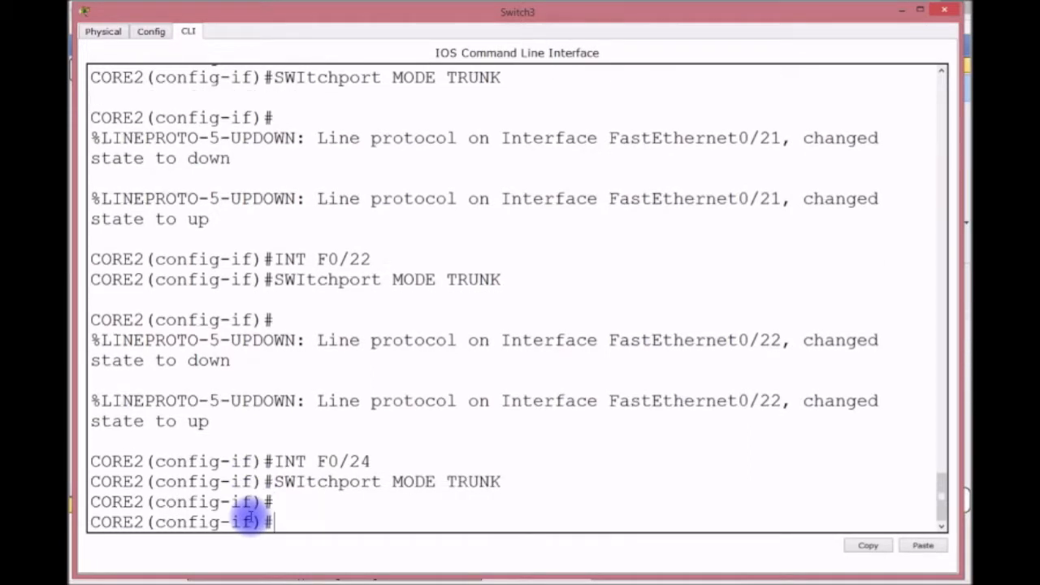
{"action": "key", "text": "ctrl+z"}
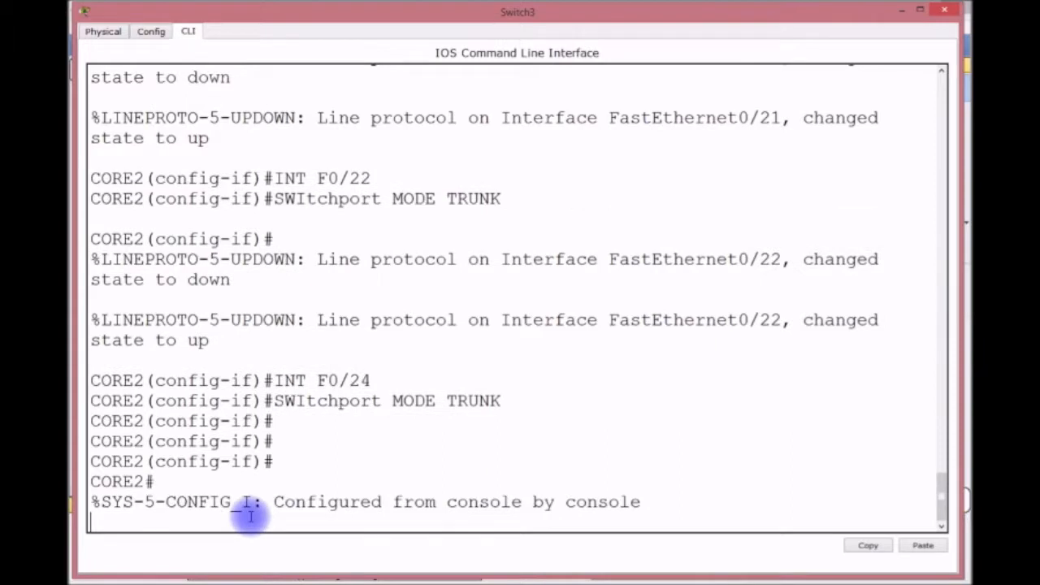
{"action": "key", "text": "Return"}
{"action": "key", "text": "Return"}
Check for an existing startup-config, then save the running configuration with wr.
{"action": "type", "text": "SH START"}
{"action": "key", "text": "Return"}
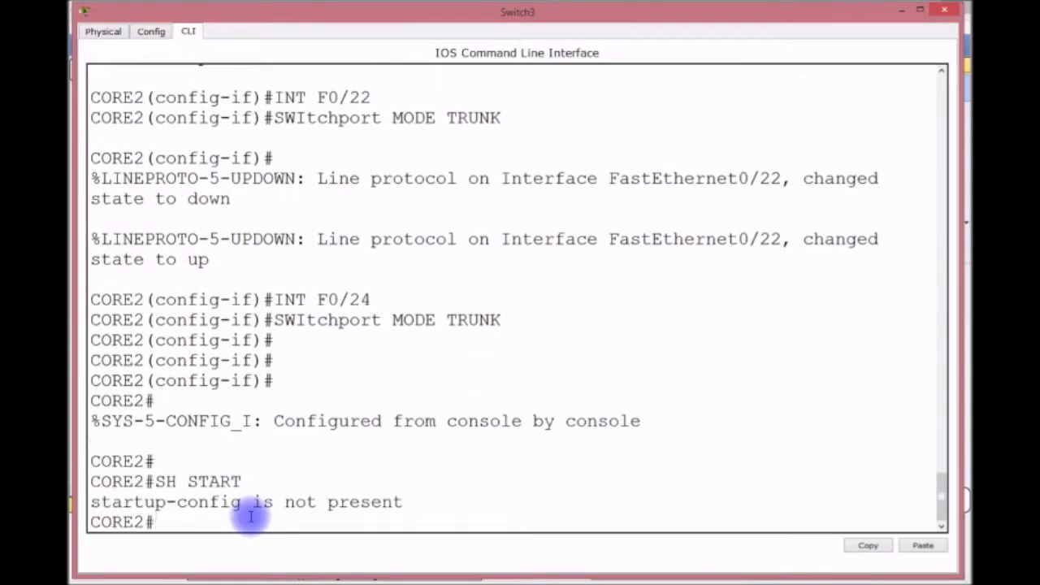
{"action": "type", "text": "W"}
{"action": "key", "text": "BackSpace"}
{"action": "type", "text": "WR"}
{"action": "key", "text": "Return"}
Review the saved 1149-byte startup-config, then re-enter global configuration mode.
{"action": "type", "text": "SH START"}
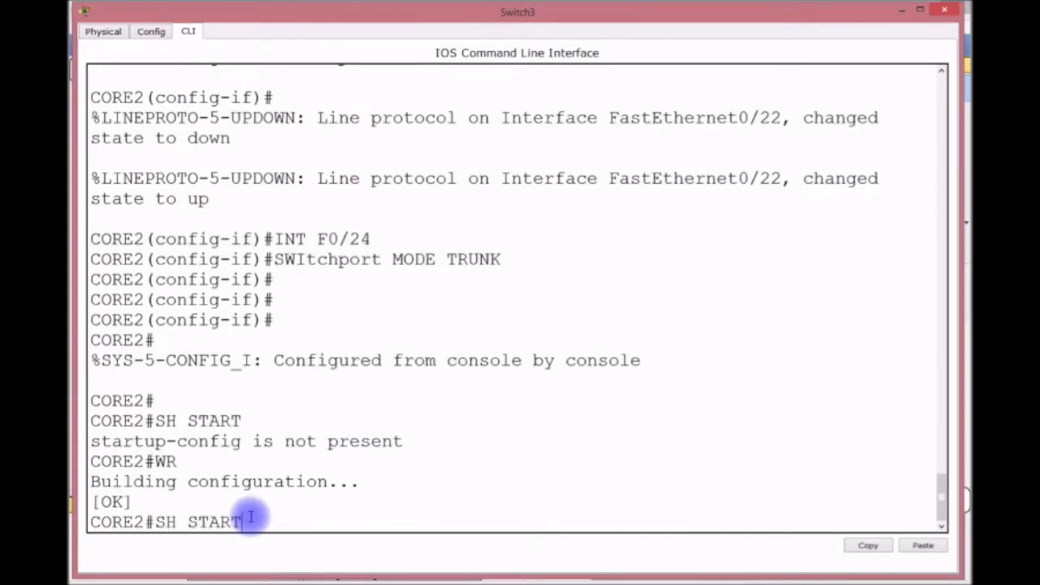
{"action": "key", "text": "Return"}
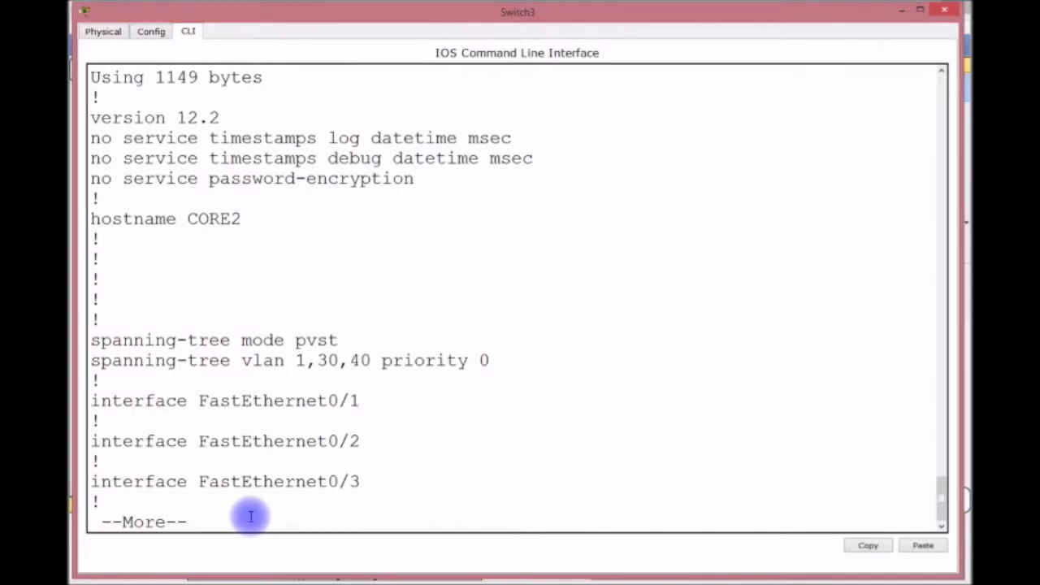
{"action": "key", "text": "Return"}
{"action": "key", "text": "Return"}
{"action": "key", "text": "Return"}
{"action": "key", "text": "Return"}
{"action": "key", "text": "Return"}
{"action": "key", "text": "Return"}
{"action": "key", "text": "Return"}
{"action": "key", "text": "Return"}
{"action": "key", "text": "Return"}
{"action": "key", "text": "Return"}
{"action": "key", "text": "Return"}
{"action": "key", "text": "Return"}
{"action": "key", "text": "Return"}
{"action": "key", "text": "Return"}
{"action": "key", "text": "Return"}
{"action": "key", "text": "Return"}
{"action": "key", "text": "Return"}
{"action": "key", "text": "Return"}
{"action": "key", "text": "Return"}
{"action": "key", "text": "Return"}
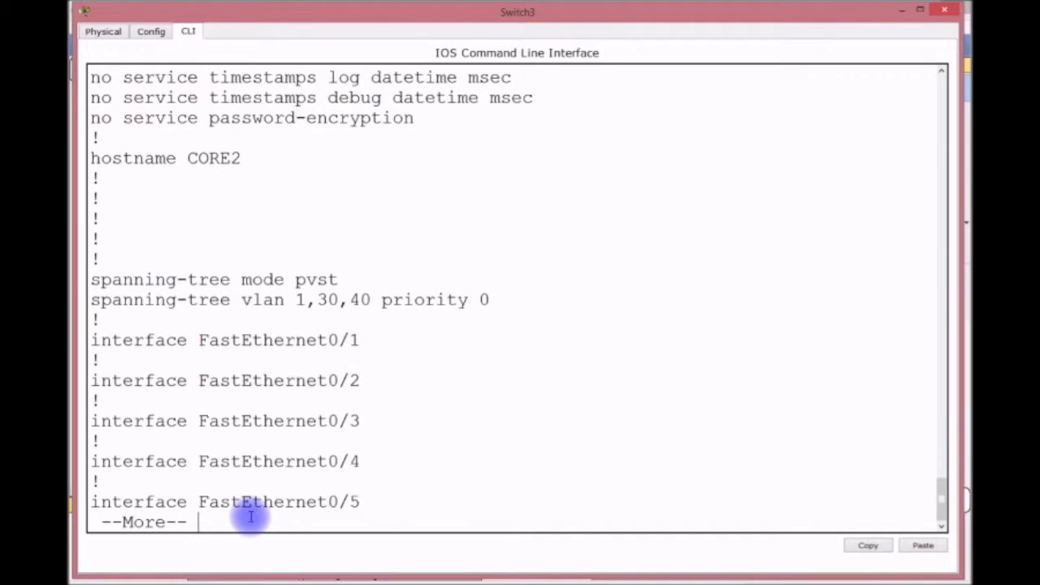
{"action": "key", "text": "Return"}
{"action": "key", "text": "Return"}
{"action": "key", "text": "Return"}
{"action": "key", "text": "Return"}
{"action": "key", "text": "Return"}
{"action": "key", "text": "Return"}
{"action": "key", "text": "Return"}
{"action": "key", "text": "Return"}
{"action": "key", "text": "Return"}
{"action": "key", "text": "Return"}
{"action": "key", "text": "Return"}
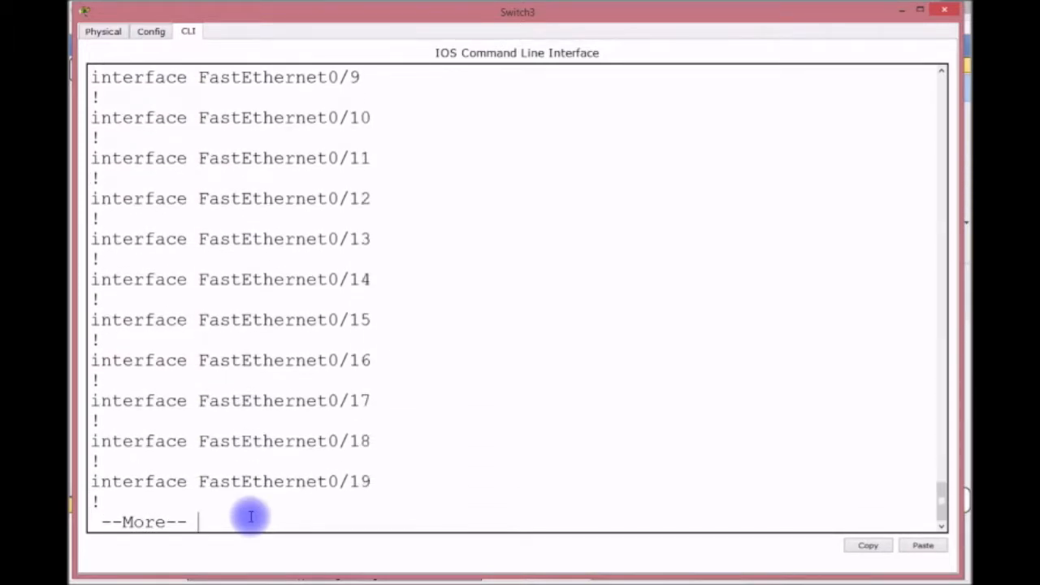
{"action": "key", "text": "Return"}
{"action": "key", "text": "Return"}
{"action": "key", "text": "Return"}
{"action": "key", "text": "Return"}
{"action": "key", "text": "Return"}
{"action": "key", "text": "Return"}
{"action": "key", "text": "Return"}
{"action": "key", "text": "Return"}
{"action": "key", "text": "Return"}
{"action": "key", "text": "Return"}
{"action": "key", "text": "Return"}
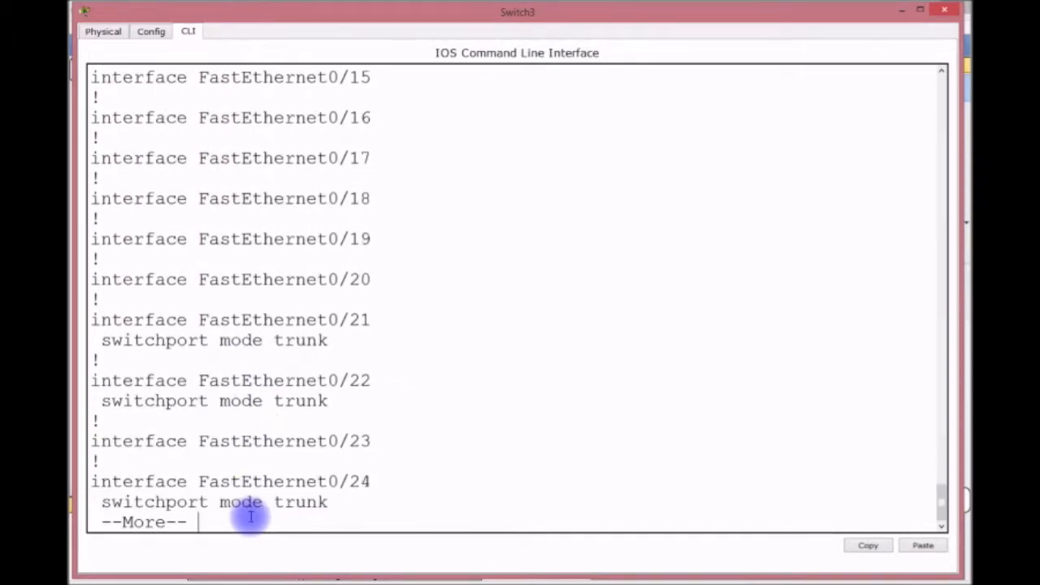
{"action": "key", "text": "Return"}
{"action": "key", "text": "Return"}
{"action": "key", "text": "Return"}
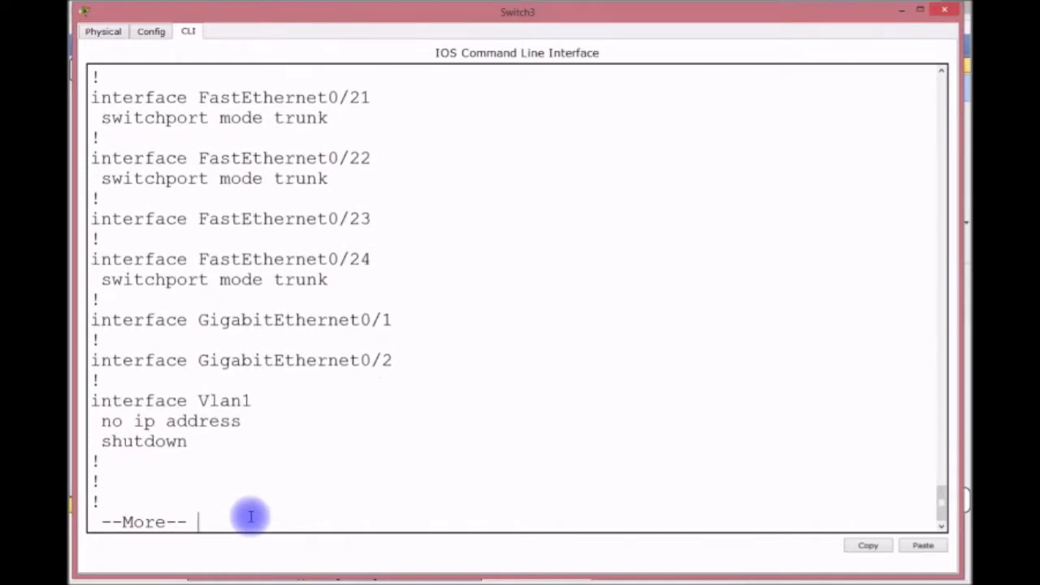
{"action": "key", "text": "ctrl+c"}
{"action": "type", "text": "CONFIG T"}
{"action": "key", "text": "Return"}
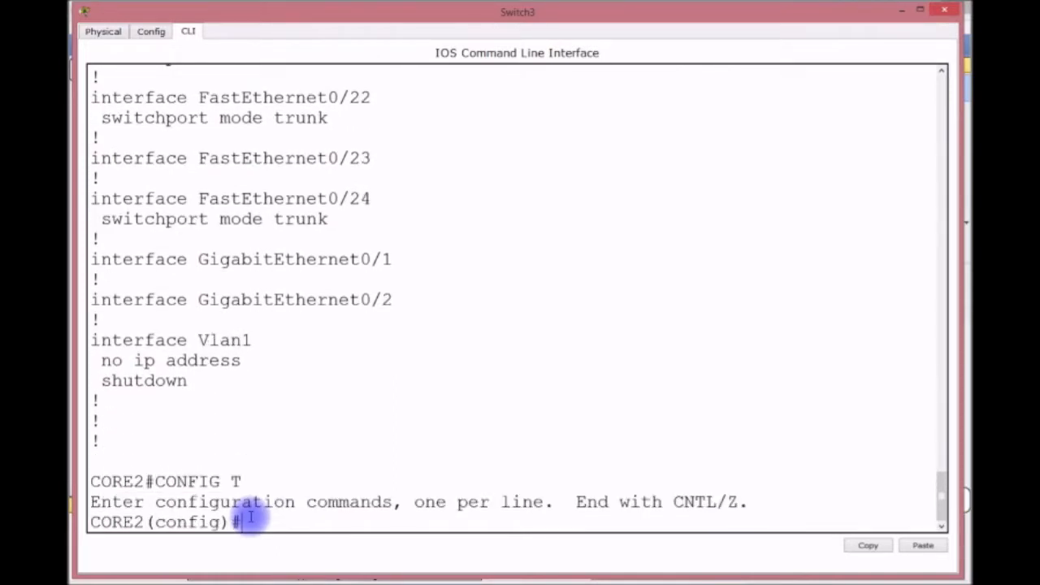
Give CORE2's Vlan1 interface 192.168.2.1 255.255.255.0 and bring it up with no shut.
{"action": "type", "text": "INT VLAN 1"}
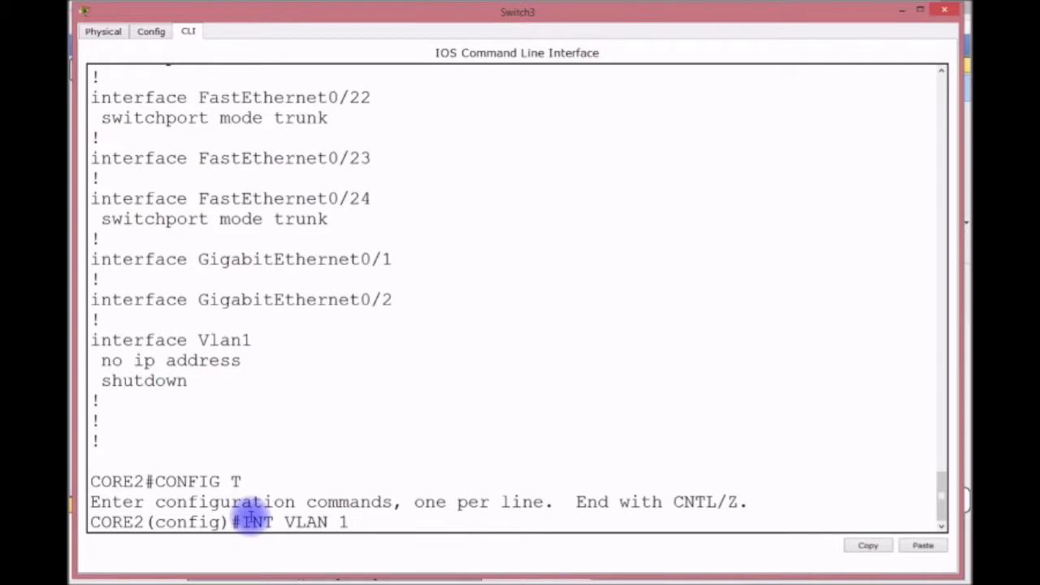
{"action": "key", "text": "Return"}
{"action": "mouse_move", "coordinate": [320, 9]}
{"action": "left_mouse_down"}
{"action": "mouse_move", "coordinate": [317, 366]}
{"action": "mouse_move", "coordinate": [332, 229]}
{"action": "mouse_move", "coordinate": [316, 10]}
{"action": "left_mouse_up"}
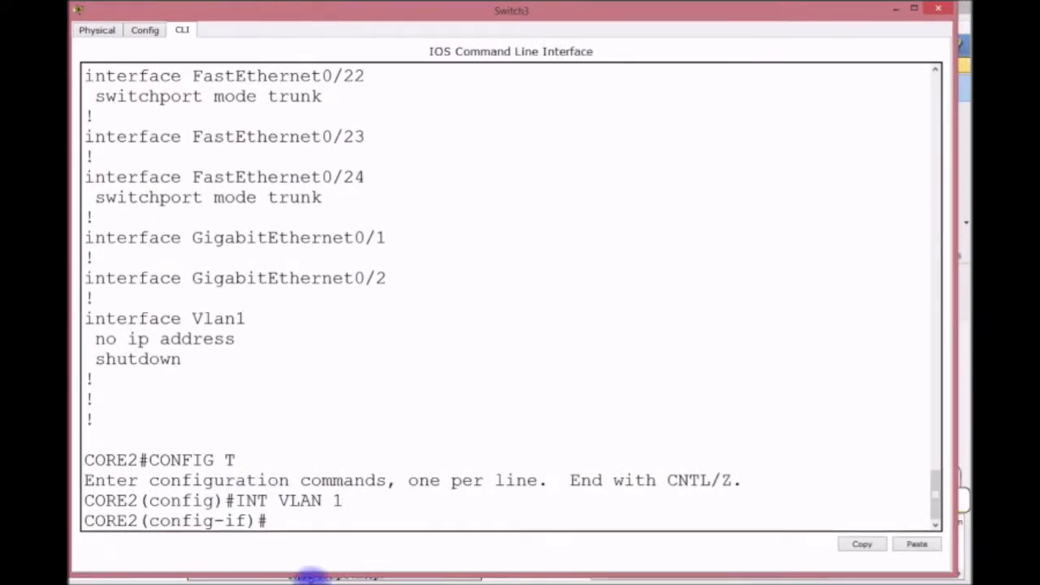
{"action": "type", "text": "IP ADDRESS "}
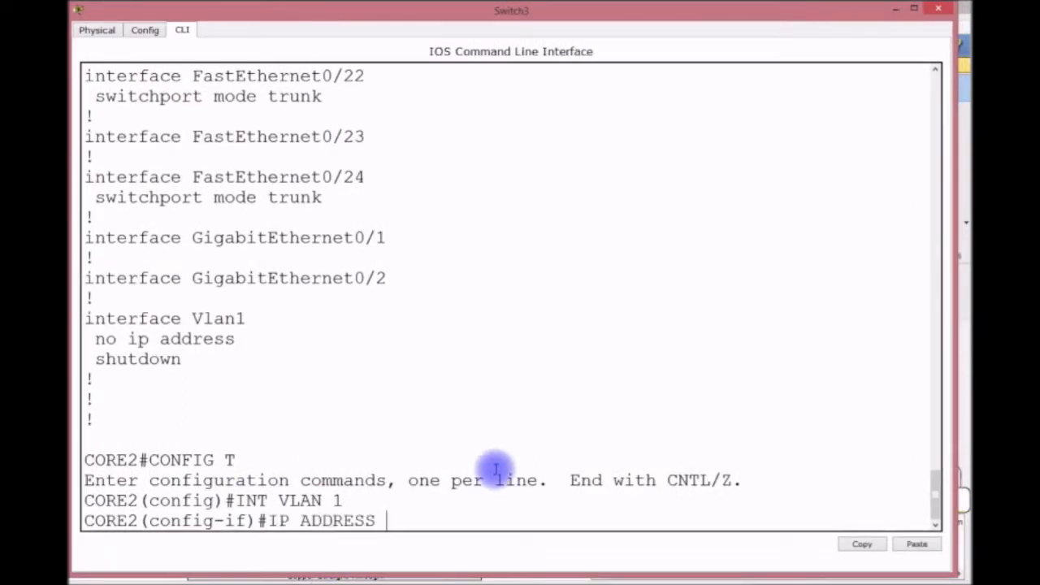
{"action": "type", "text": "192.168.2."}
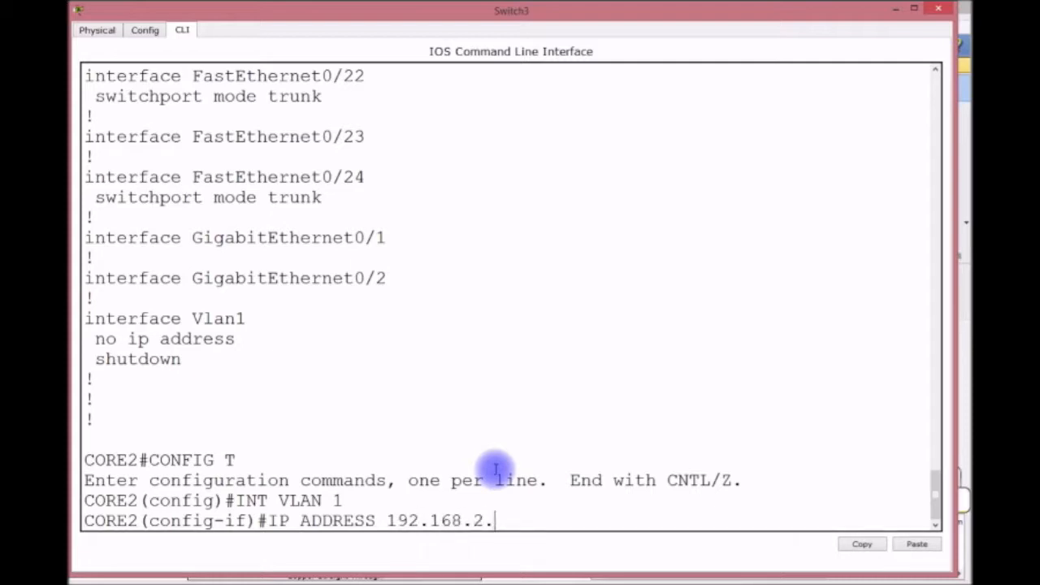
{"action": "type", "text": "1 255.255"}
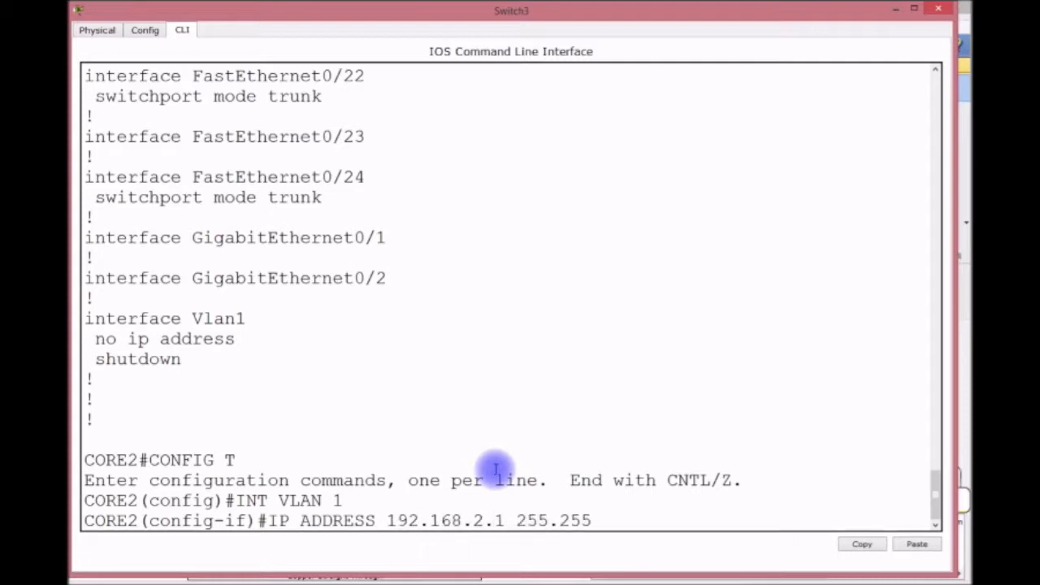
{"action": "type", "text": ".255.0"}
{"action": "key", "text": "Return"}
{"action": "type", "text": "NO"}
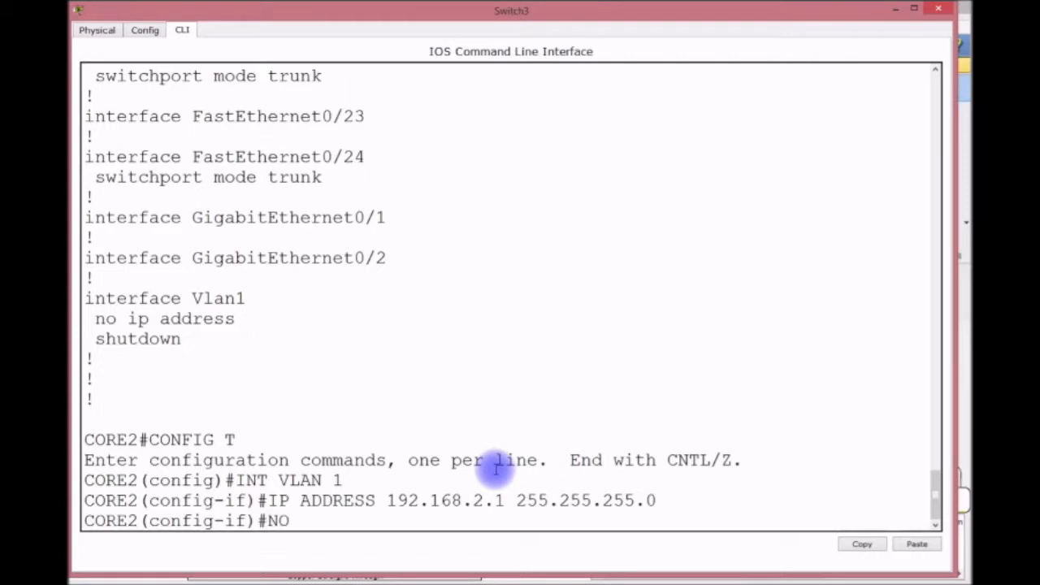
{"action": "type", "text": " SHUT"}
{"action": "key", "text": "Return"}
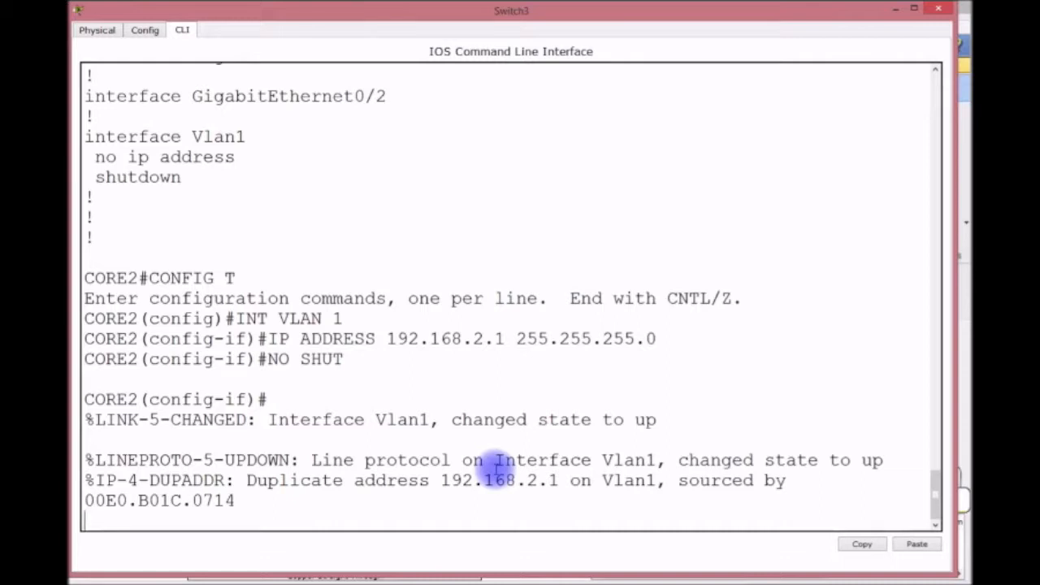
Change the Vlan1 address to 192.168.2.253 255.255.255.0.
{"action": "left_click", "coordinate": [894, 8]}
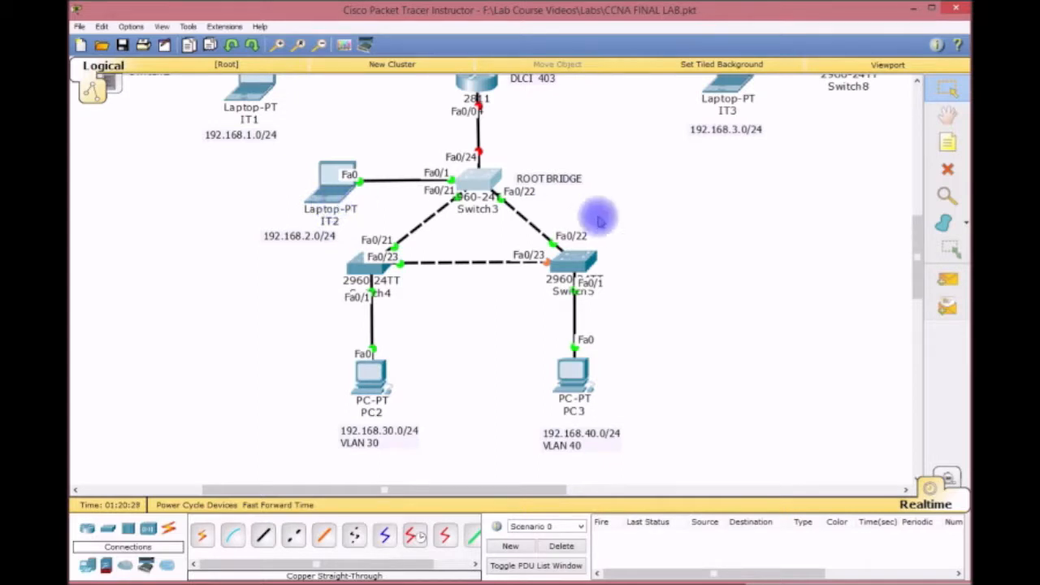
{"action": "left_click", "coordinate": [474, 177]}
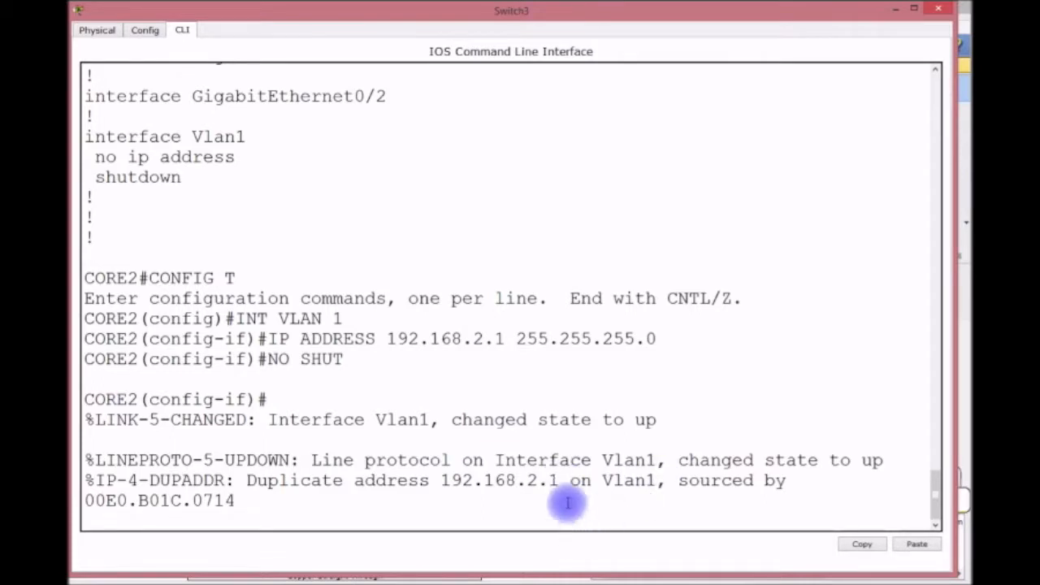
{"action": "key", "text": "Return"}
{"action": "key", "text": "Return"}
{"action": "key", "text": "Up"}
{"action": "key", "text": "Up"}
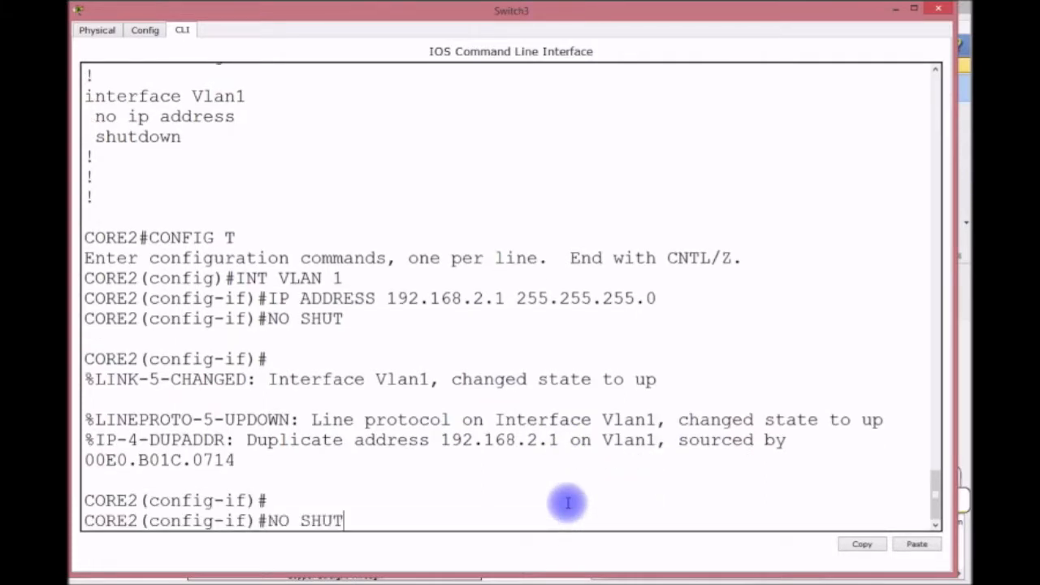
{"action": "key", "text": "Left"}
{"action": "key", "text": "Left"}
{"action": "key", "text": "Left"}
{"action": "key", "text": "Left"}
{"action": "key", "text": "Left"}
{"action": "key", "text": "Left"}
{"action": "key", "text": "Left"}
{"action": "key", "text": "Left"}
{"action": "key", "text": "Left"}
{"action": "key", "text": "Left"}
{"action": "key", "text": "Left"}
{"action": "key", "text": "Left"}
{"action": "key", "text": "Left"}
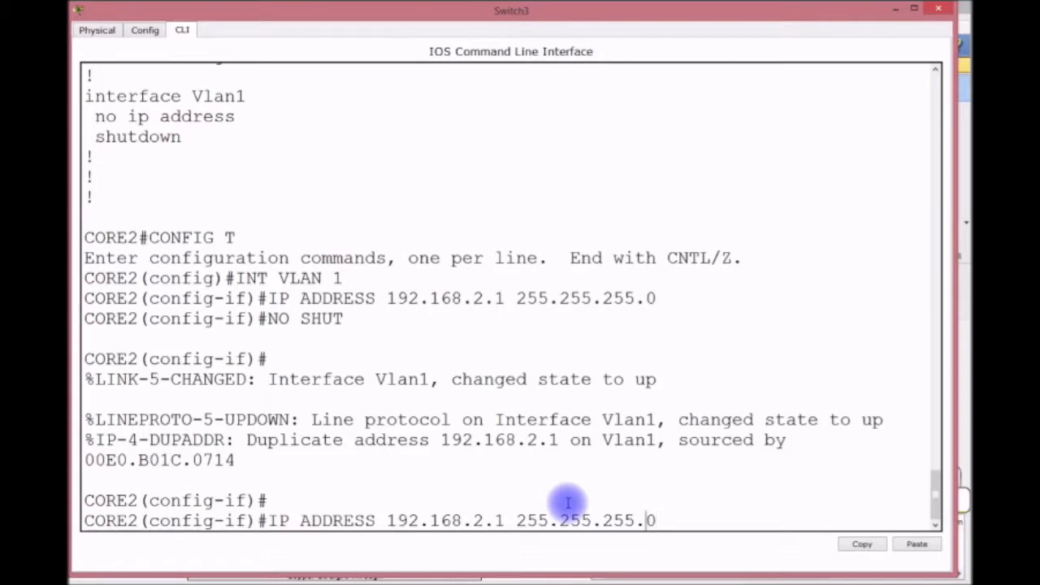
{"action": "key", "text": "Left"}
{"action": "key", "text": "BackSpace"}
{"action": "type", "text": "253"}
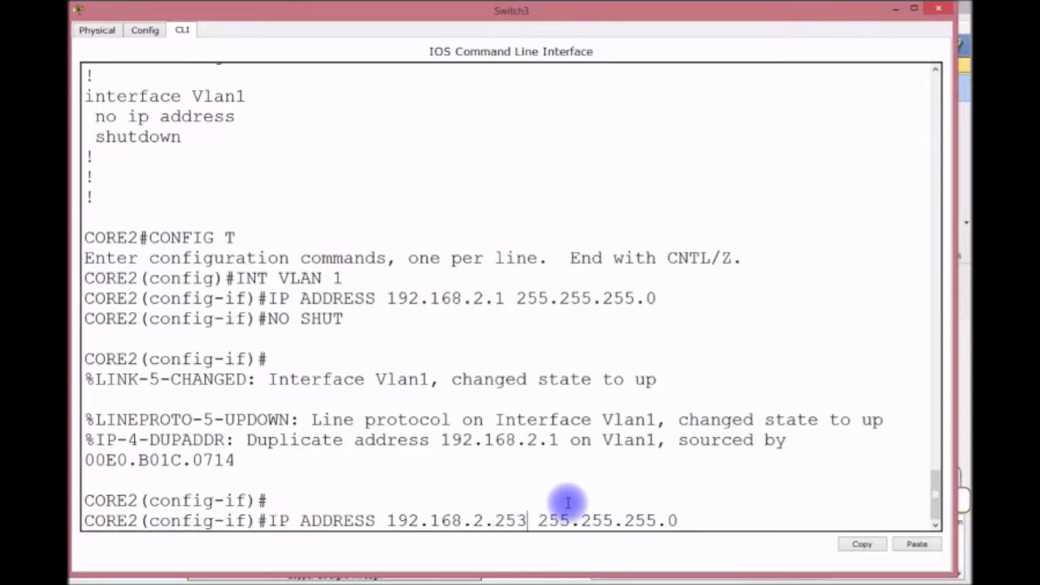
{"action": "key", "text": "Return"}
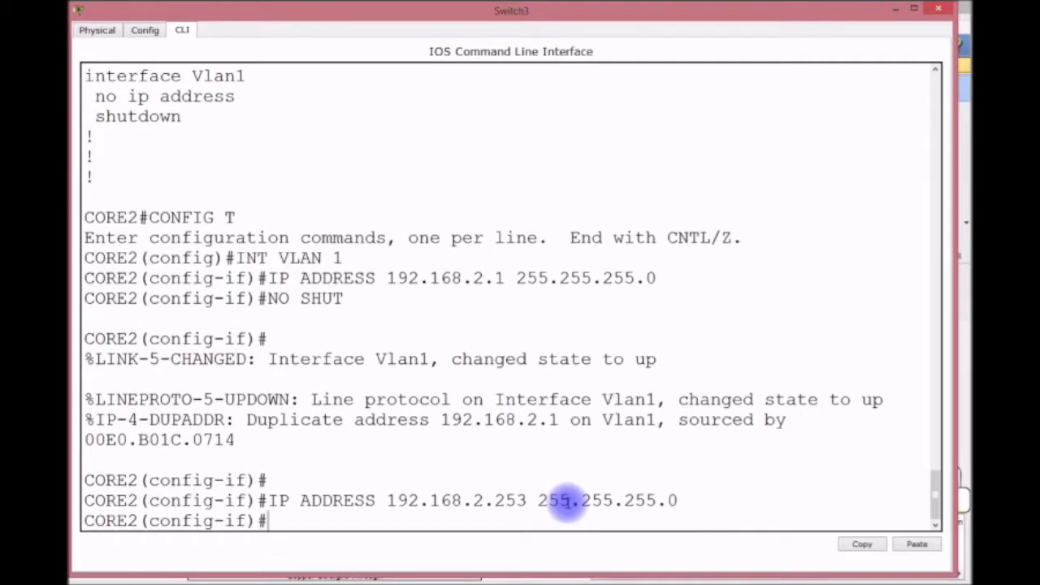
Set CORE2's default gateway to 192.168.2.254 and return to privileged mode.
{"action": "type", "text": "EXIT"}
{"action": "key", "text": "Return"}
{"action": "type", "text": "IP DEF"}
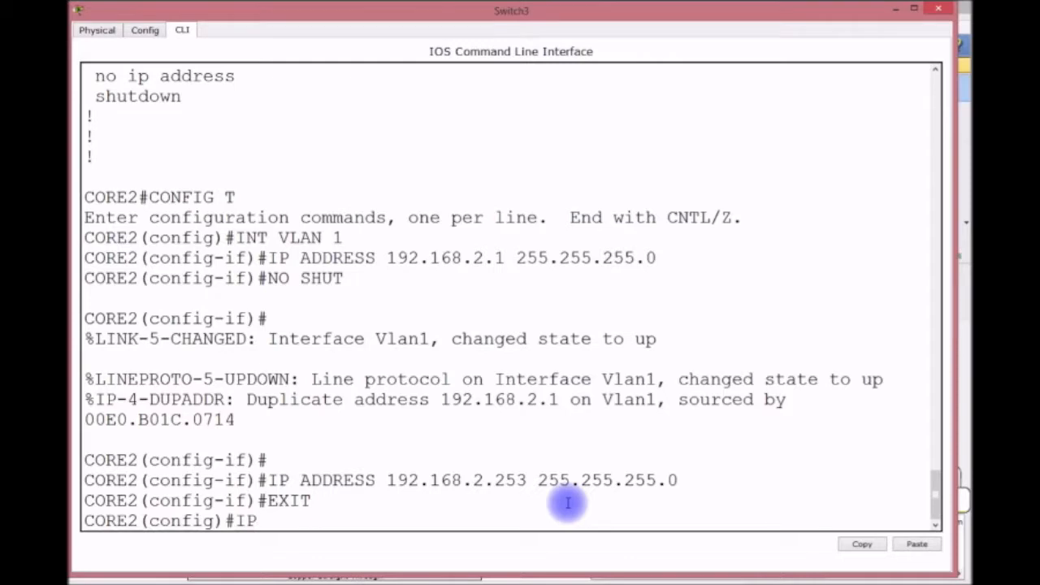
{"action": "key", "text": "Tab"}
{"action": "type", "text": "192.168."}
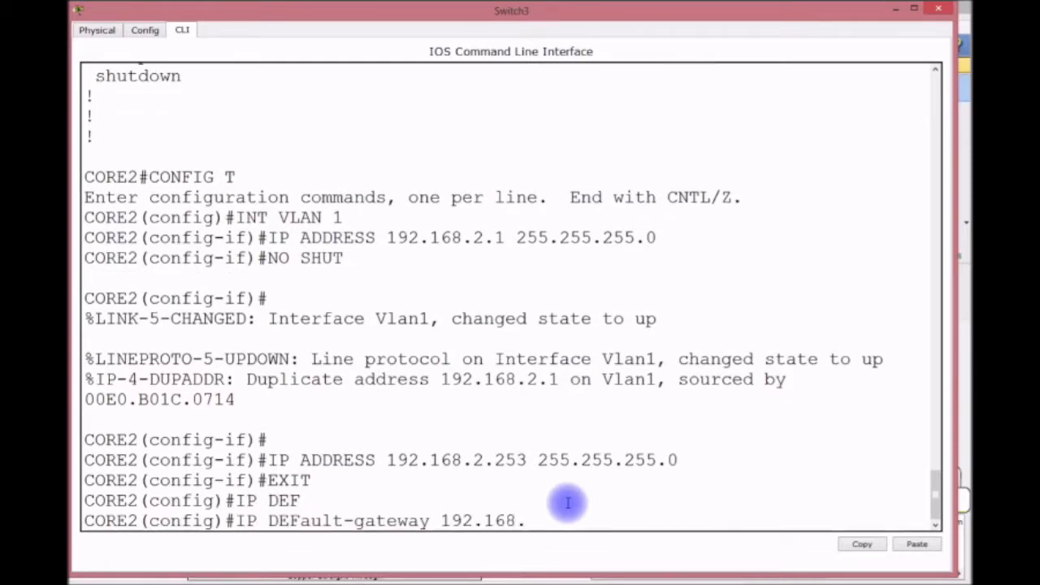
{"action": "type", "text": "2.254"}
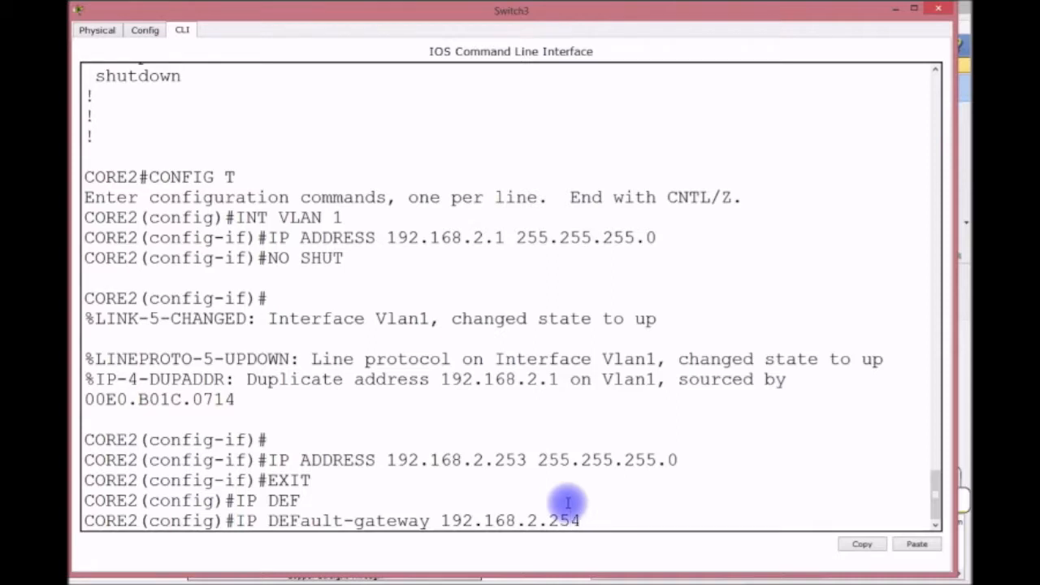
{"action": "key", "text": "Return"}
{"action": "key", "text": "ctrl+z"}
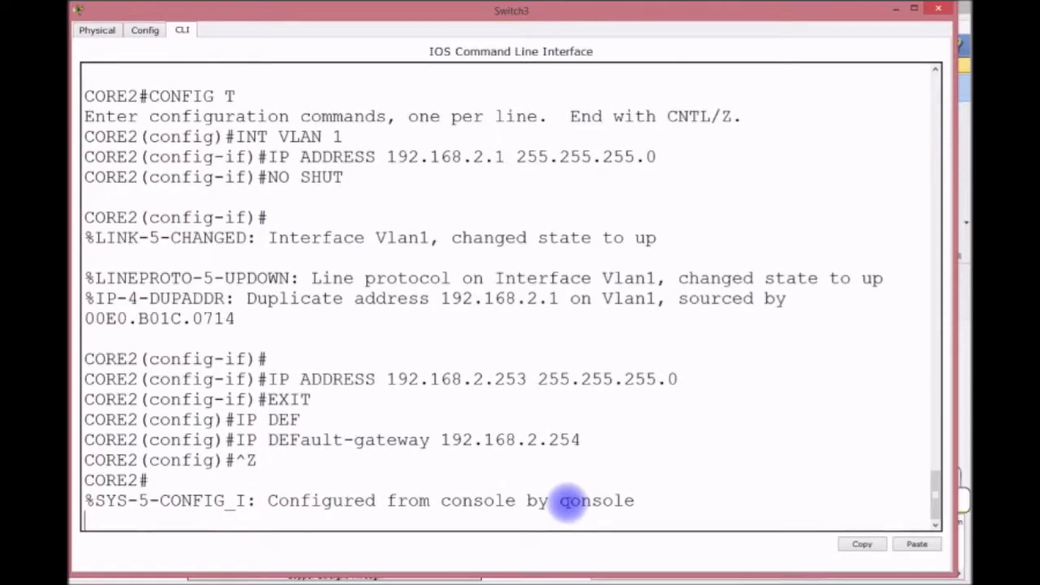
Save the configuration with wr and review the show spanning-tree output.
{"action": "type", "text": "WR"}
{"action": "key", "text": "Return"}
{"action": "key", "text": "Return"}
{"action": "key", "text": "Return"}
{"action": "key", "text": "Return"}
{"action": "key", "text": "Return"}
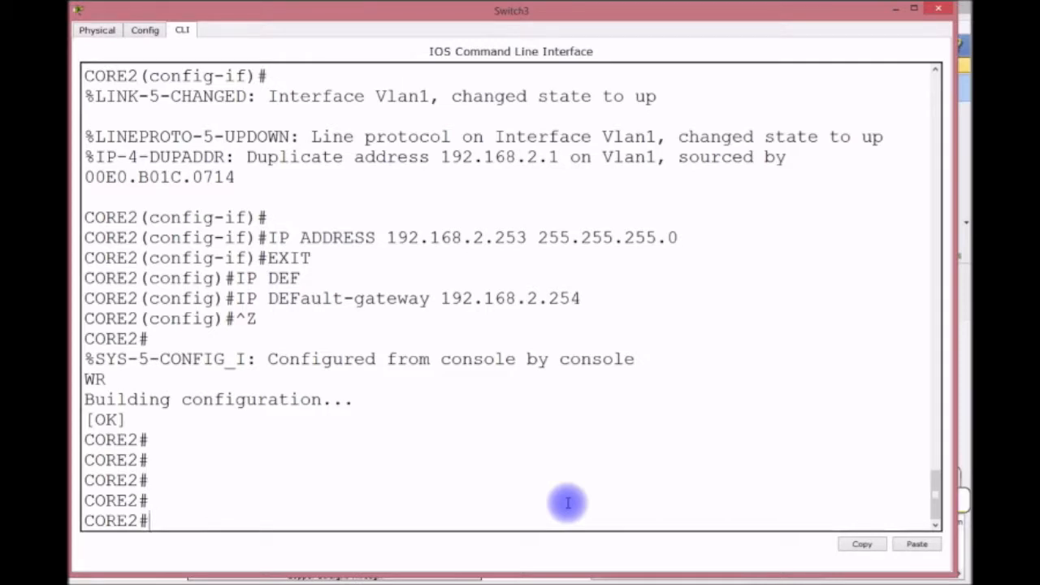
{"action": "type", "text": "SH SPA"}
{"action": "key", "text": "Tab"}
{"action": "key", "text": "Return"}
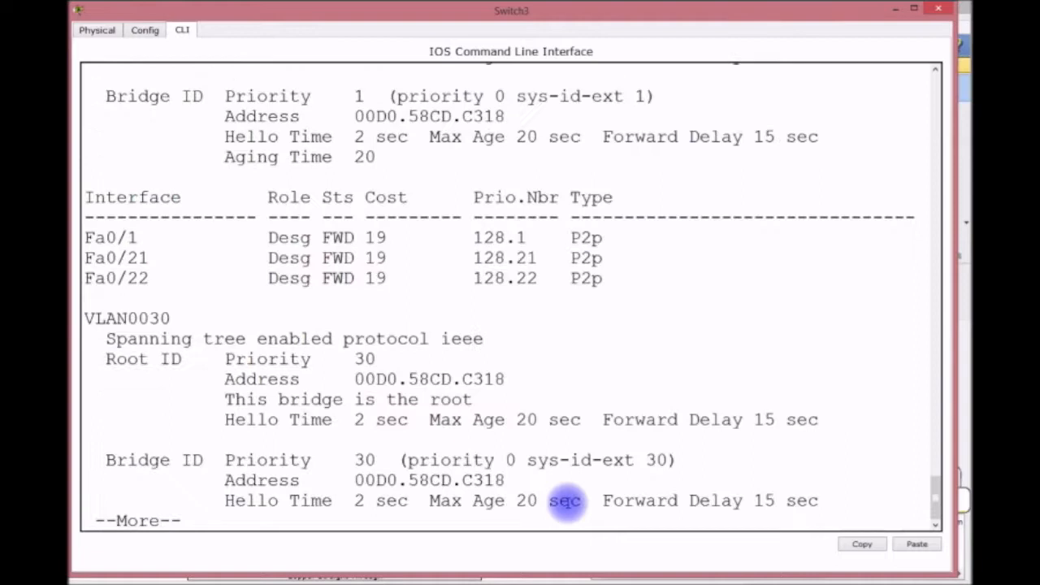
{"action": "scroll", "coordinate": [565, 501], "scroll_direction": "up", "scroll_amount": 3}
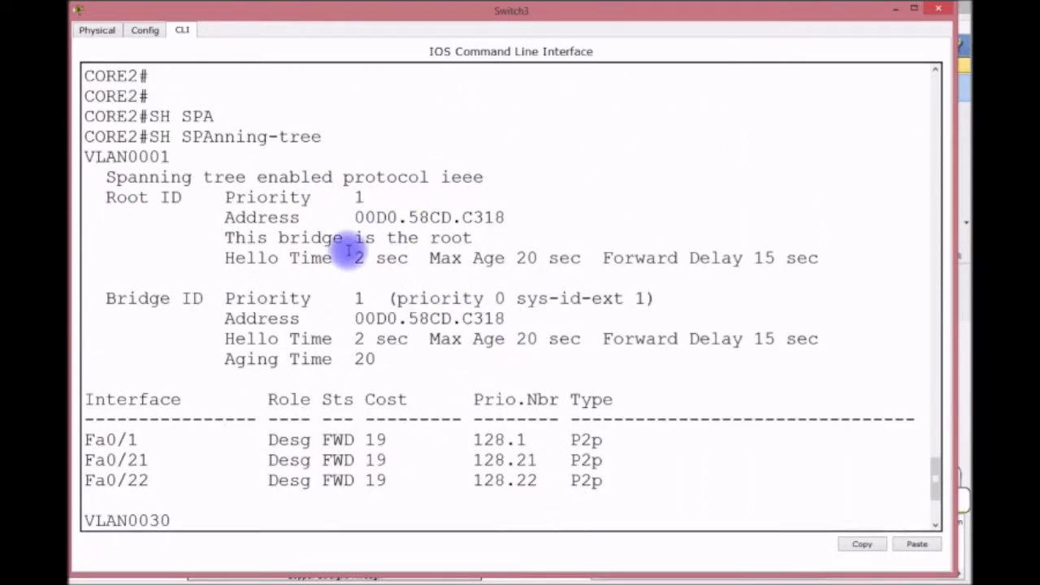
{"action": "scroll", "coordinate": [349, 423], "scroll_direction": "down", "scroll_amount": 3}
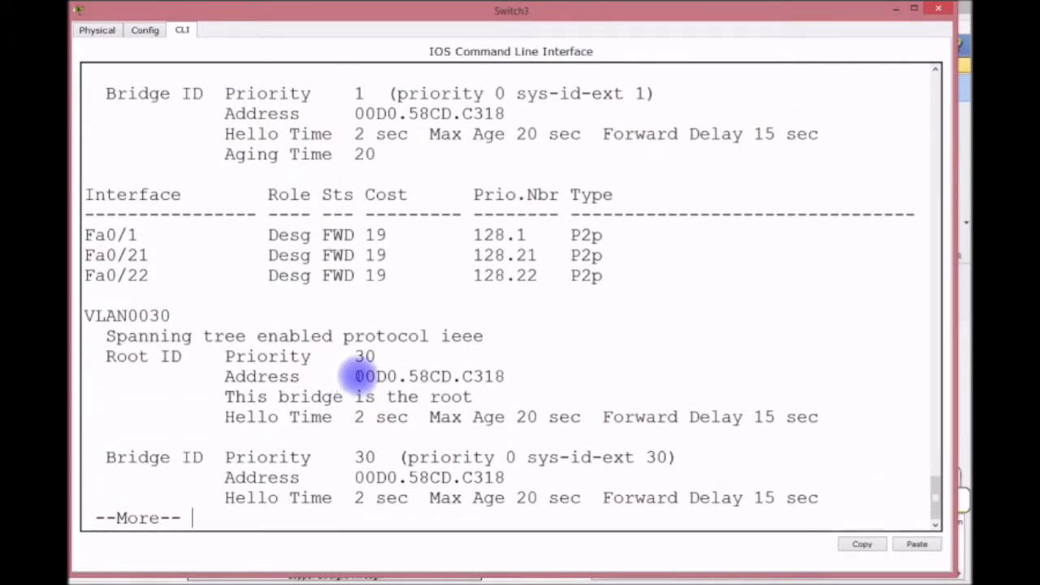
{"action": "key", "text": "Return"}
{"action": "key", "text": "Return"}
{"action": "key", "text": "Return"}
{"action": "key", "text": "Return"}
{"action": "key", "text": "Return"}
{"action": "key", "text": "Return"}
{"action": "key", "text": "Return"}
{"action": "key", "text": "Return"}
{"action": "key", "text": "Return"}
{"action": "key", "text": "Return"}
{"action": "key", "text": "Return"}
{"action": "key", "text": "Return"}
{"action": "key", "text": "Return"}
{"action": "key", "text": "Return"}
{"action": "key", "text": "Return"}
Check VTP status and confirm Fa0/21–Fa0/22 trunk VLANs 1,30,40 with show interfaces trunk.
{"action": "key", "text": "Return"}
{"action": "key", "text": "Return"}
{"action": "key", "text": "Return"}
{"action": "key", "text": "Return"}
{"action": "key", "text": "Return"}
{"action": "key", "text": "Return"}
{"action": "key", "text": "Return"}
{"action": "key", "text": "Return"}
{"action": "key", "text": "Return"}
{"action": "key", "text": "Return"}
{"action": "key", "text": "Return"}
{"action": "type", "text": "SH VTP STAT"}
{"action": "key", "text": "Return"}
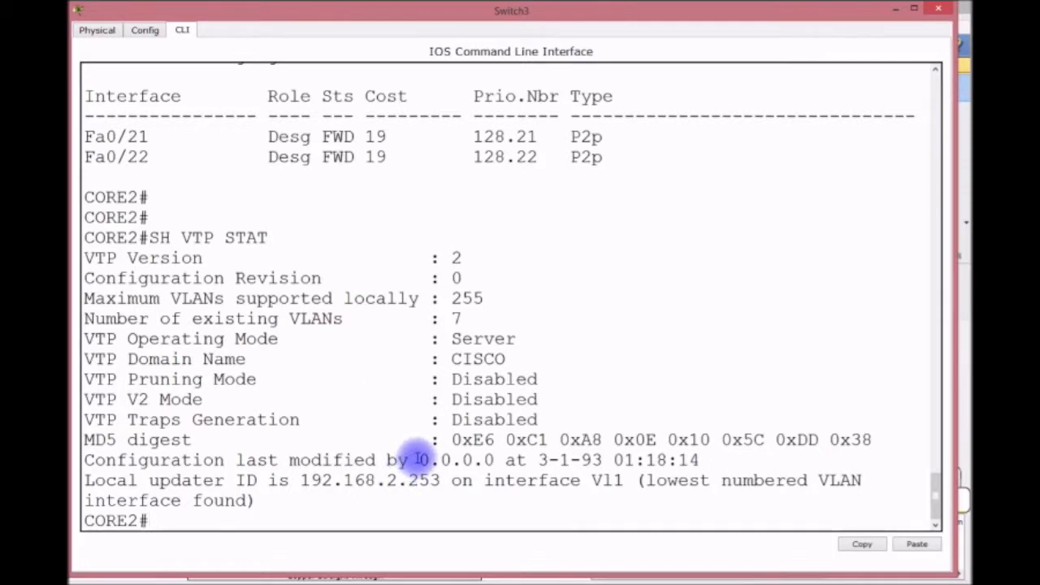
{"action": "left_click_drag", "start_coordinate": [418, 460], "coordinate": [494, 461]}
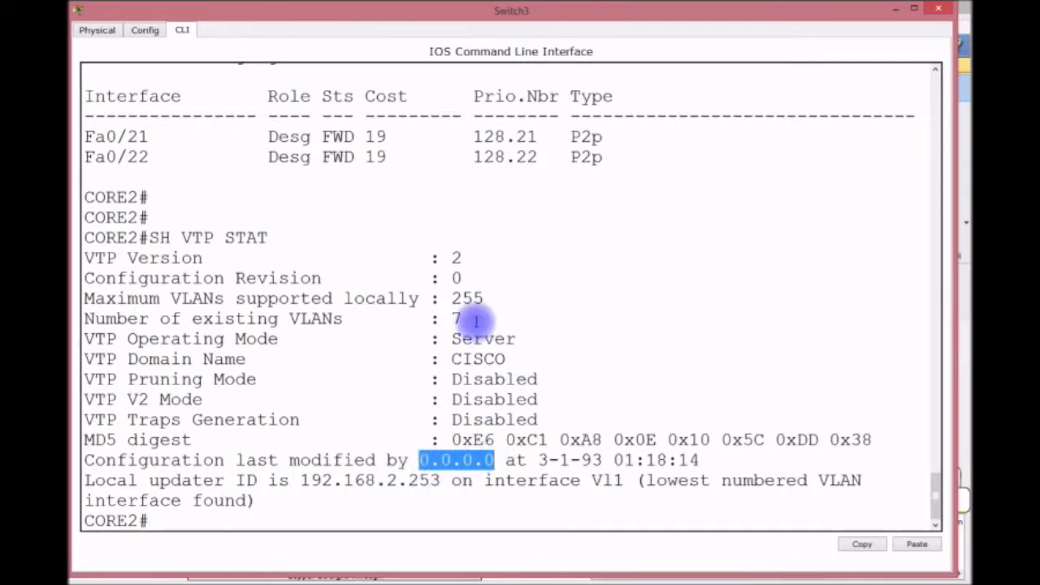
{"action": "left_click", "coordinate": [244, 501]}
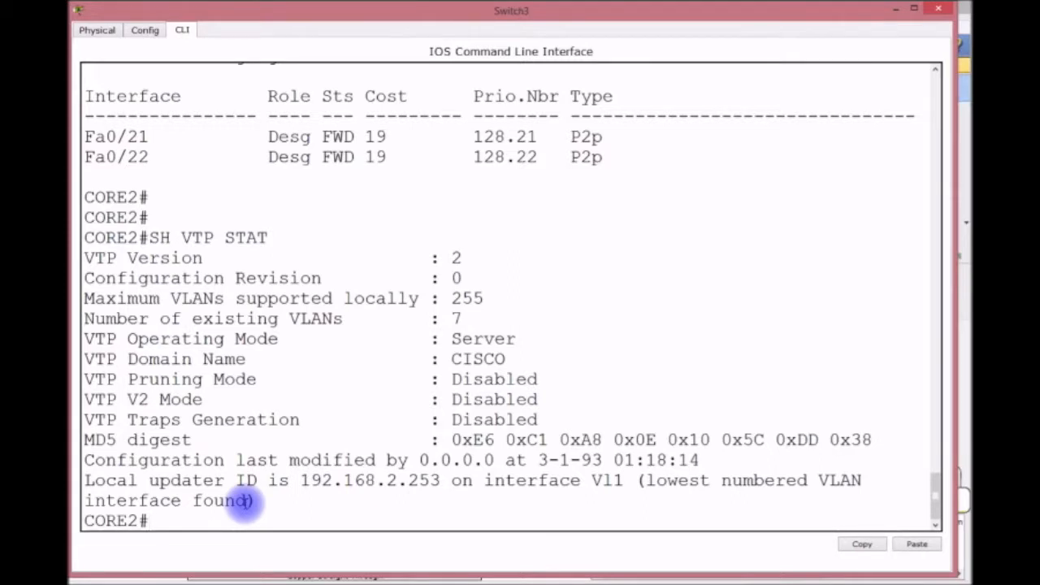
{"action": "type", "text": "SH INT T"}
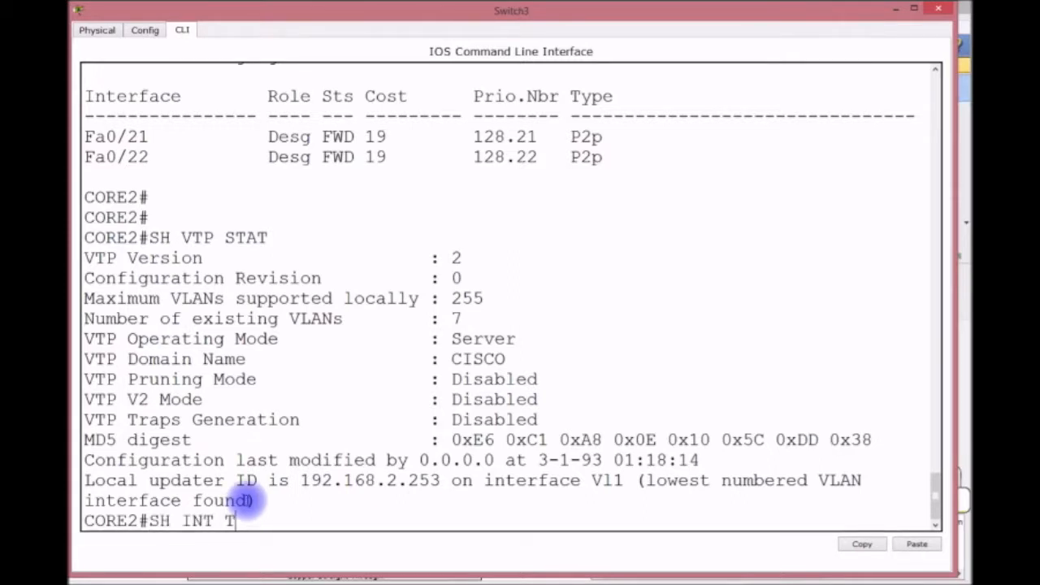
{"action": "type", "text": "RUNK"}
{"action": "key", "text": "Return"}
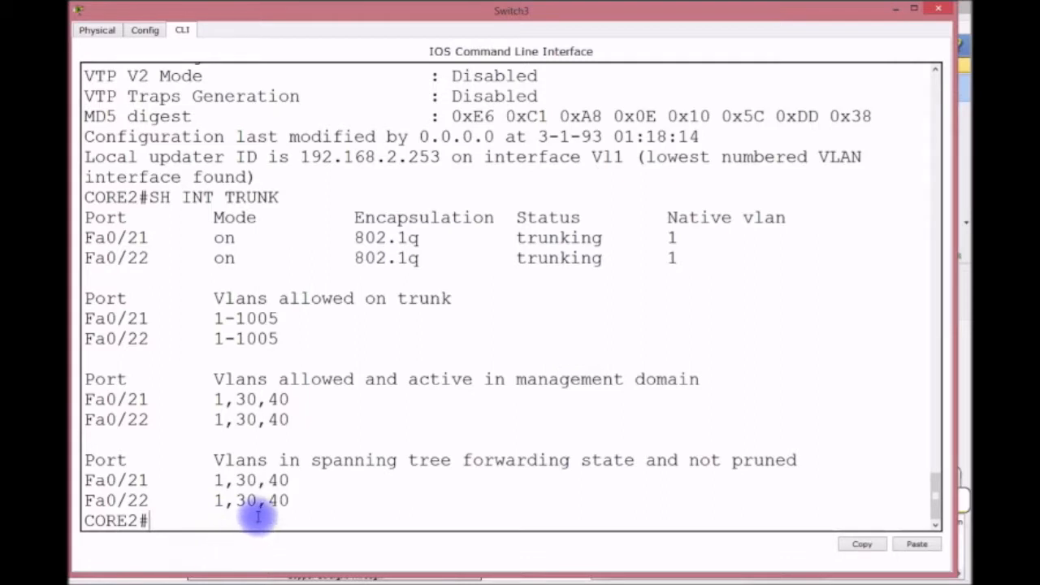
{"action": "type", "text": "CONFI "}
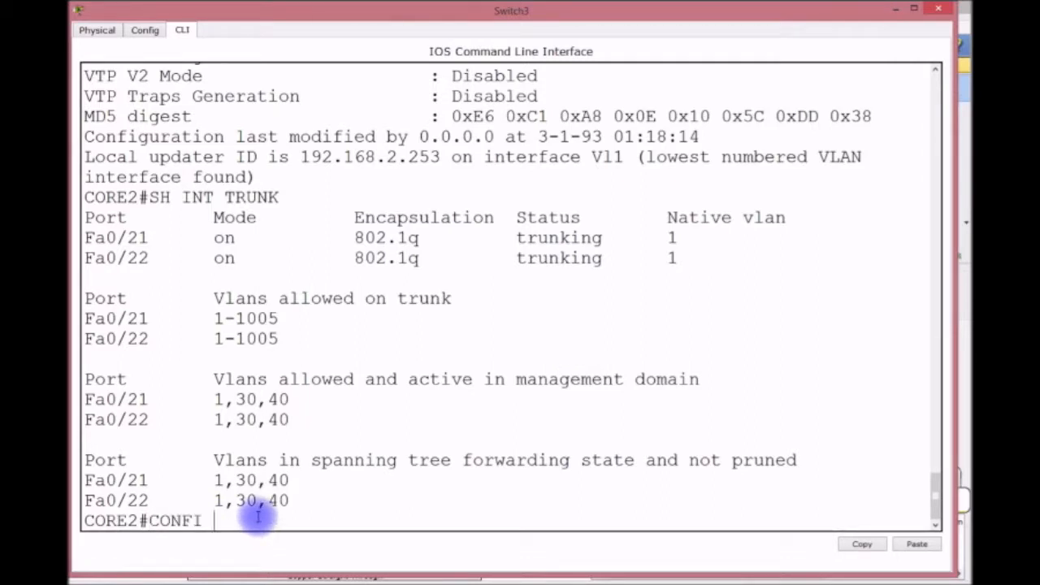
{"action": "type", "text": "T"}
Set a privileged-mode enable password on CORE2.
{"action": "key", "text": "Return"}
{"action": "type", "text": "LINE VTY"}
{"action": "key", "text": "BackSpace"}
{"action": "key", "text": "BackSpace"}
{"action": "key", "text": "BackSpace"}
{"action": "key", "text": "BackSpace"}
{"action": "key", "text": "BackSpace"}
{"action": "key", "text": "BackSpace"}
{"action": "key", "text": "BackSpace"}
{"action": "key", "text": "BackSpace"}
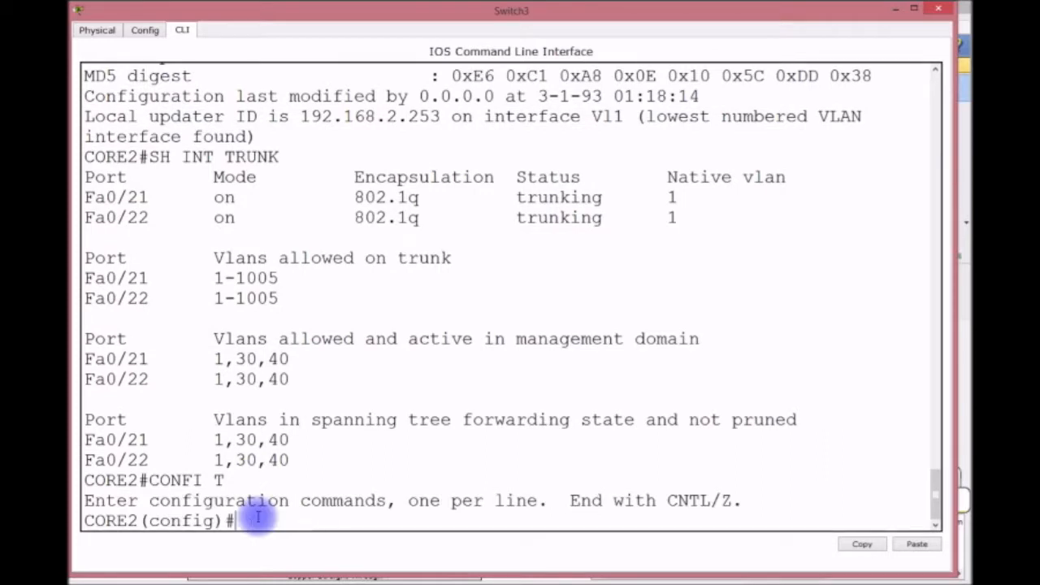
{"action": "type", "text": "ENABLE PA"}
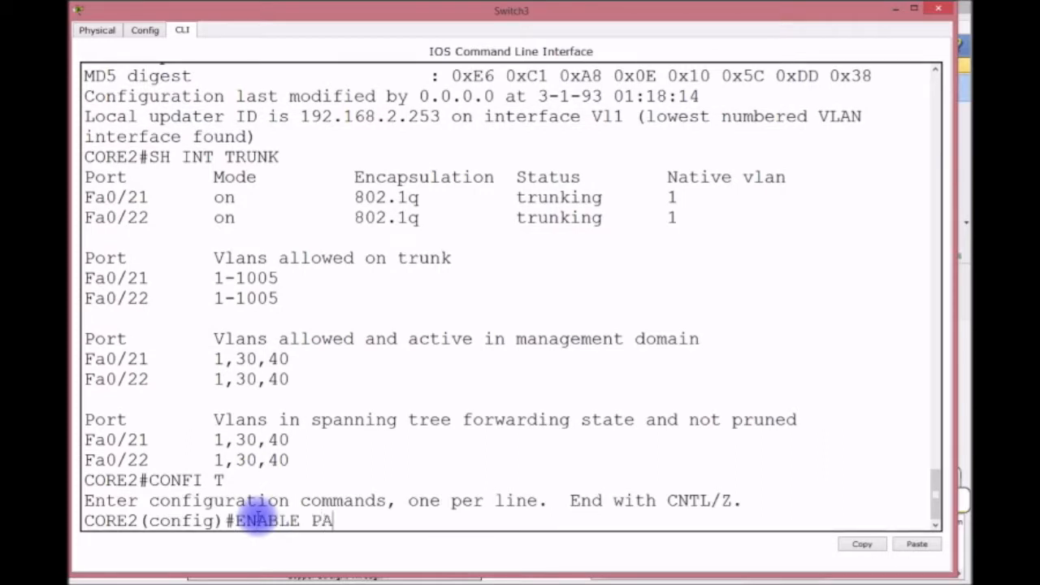
{"action": "type", "text": "SSWORD CISCO"}
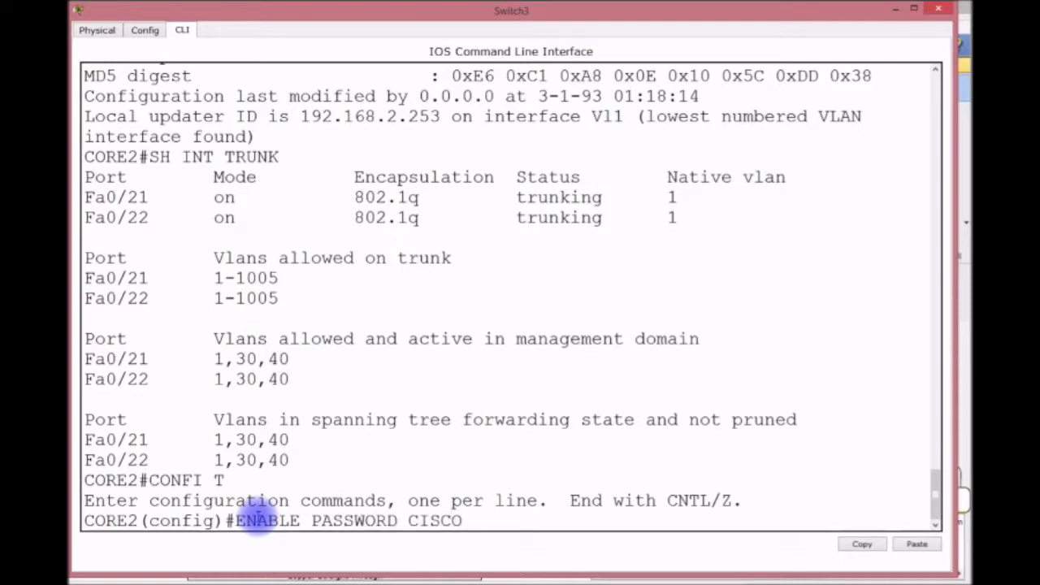
{"action": "key", "text": "Return"}
Protect console line 0 with a password and require login.
{"action": "type", "text": "L"}
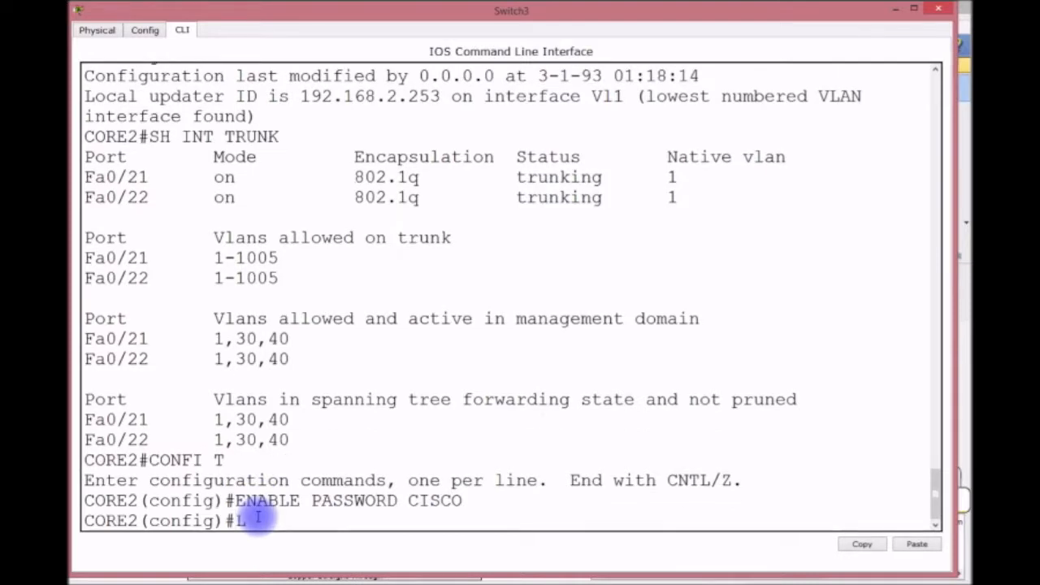
{"action": "type", "text": "INE CON 0"}
{"action": "key", "text": "Return"}
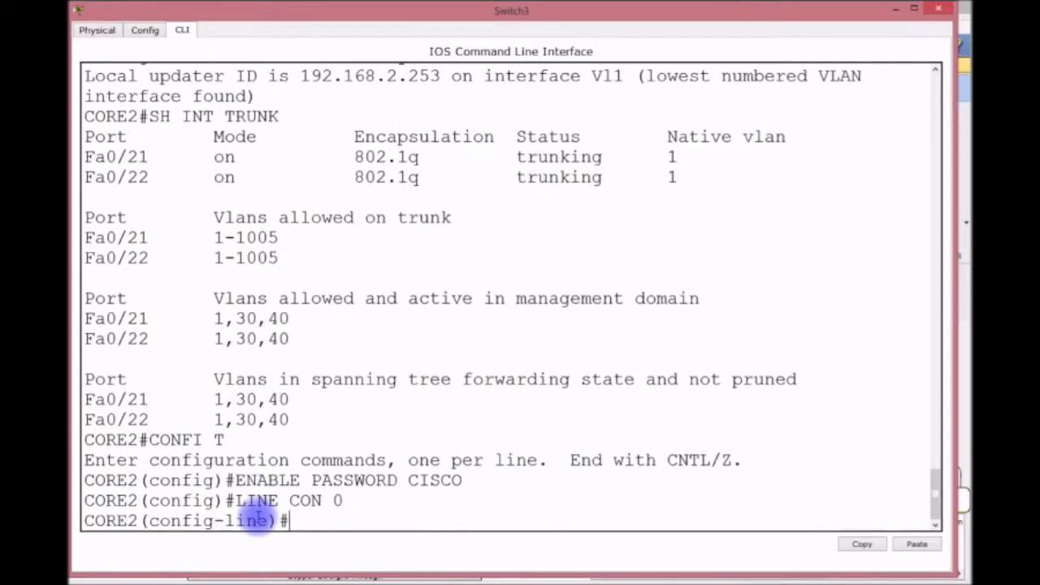
{"action": "type", "text": "PASSWORD CISCO"}
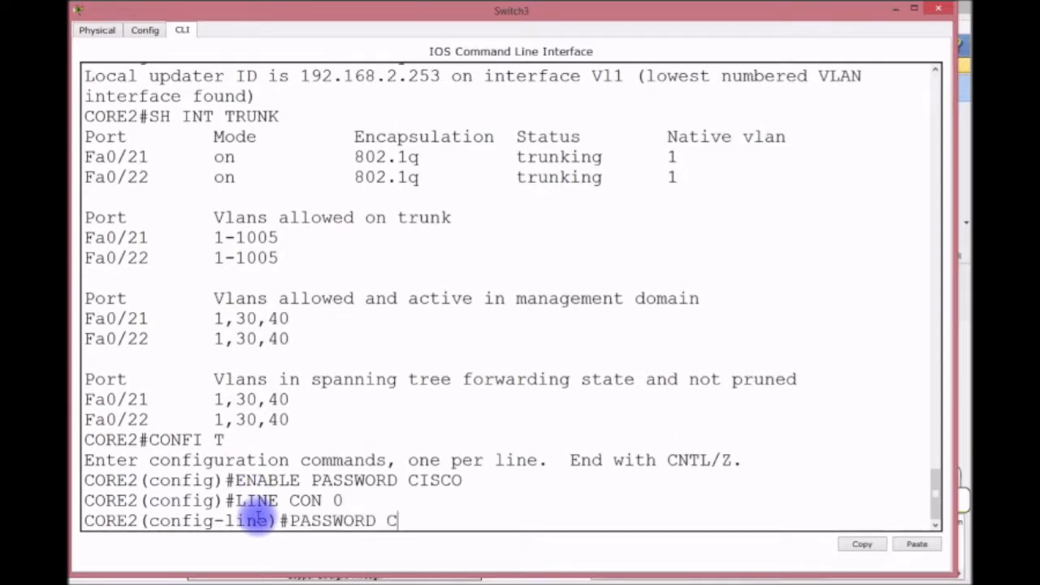
{"action": "key", "text": "Return"}
{"action": "type", "text": "LGOI"}
{"action": "key", "text": "BackSpace"}
{"action": "key", "text": "BackSpace"}
{"action": "type", "text": "OGIN"}
{"action": "key", "text": "Return"}
Password-protect VTY lines 0 15 with login, then save with do wr.
{"action": "type", "text": "LINE"}
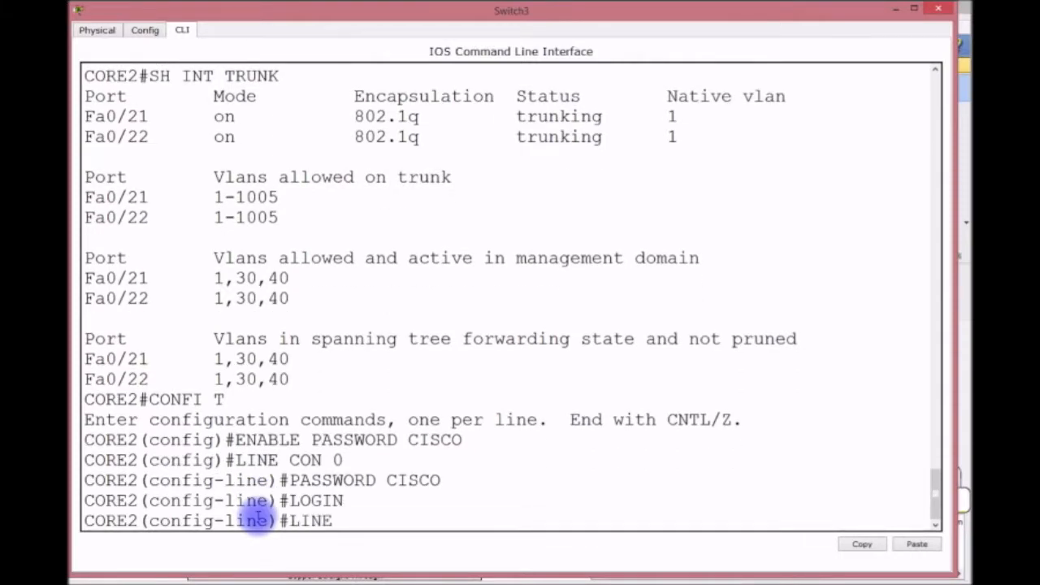
{"action": "type", "text": "V VTY 0 15"}
{"action": "key", "text": "Return"}
{"action": "type", "text": "PASSWORD CISCO"}
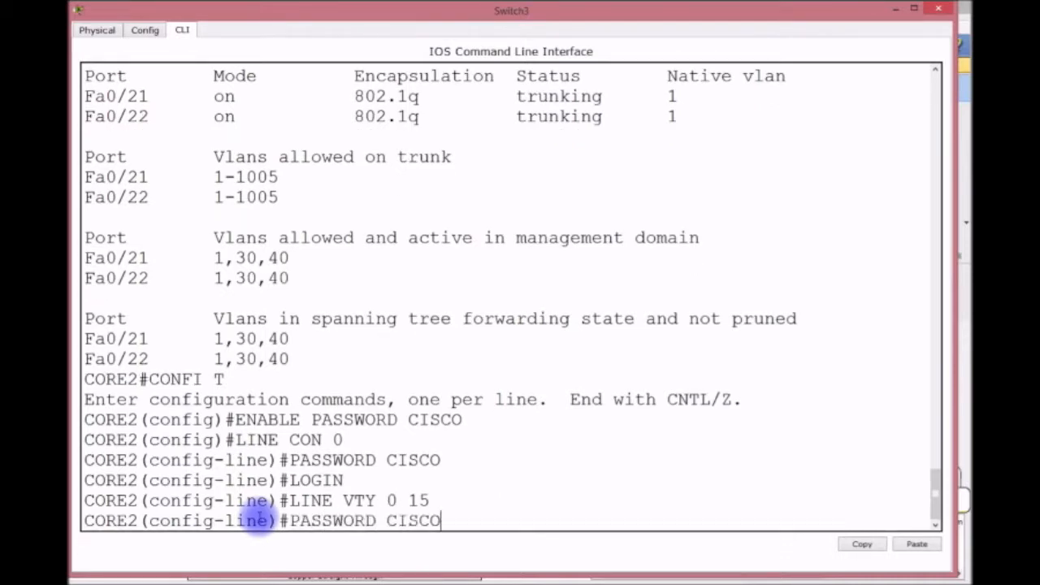
{"action": "key", "text": "Return"}
{"action": "type", "text": "LOGIN"}
{"action": "key", "text": "Return"}
{"action": "type", "text": "DO WR"}
{"action": "key", "text": "Return"}
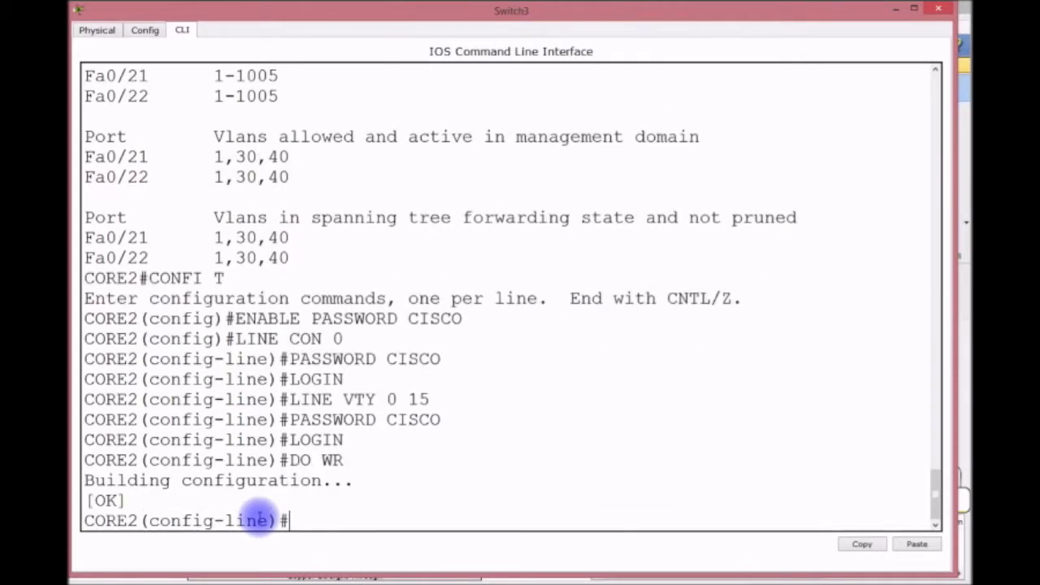
{"action": "key", "text": "ctrl+z"}
{"action": "key", "text": "Return"}
{"action": "key", "text": "Return"}
{"action": "key", "text": "Return"}
{"action": "key", "text": "Return"}
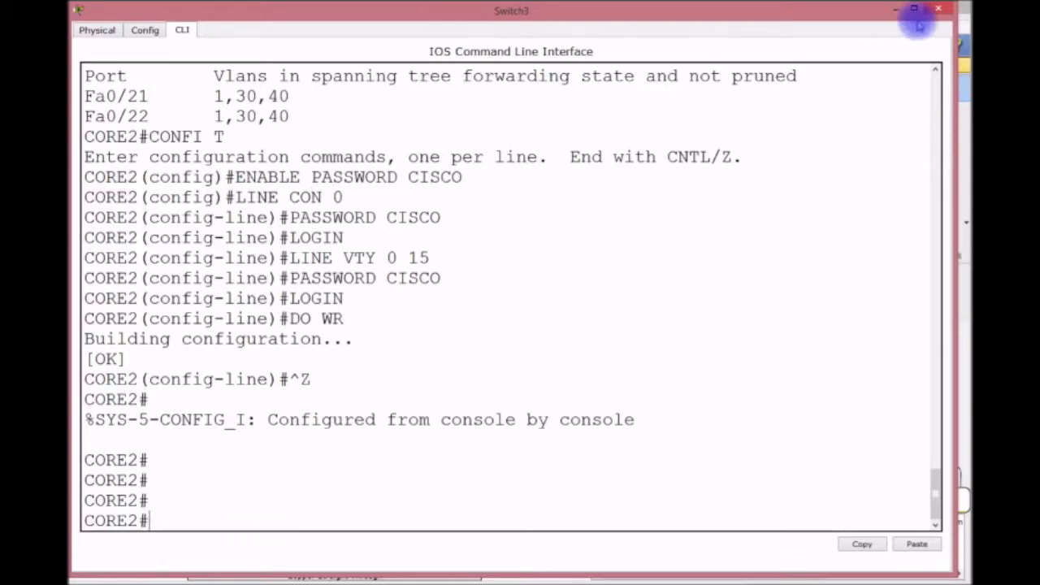
Minimize Switch3's console, then open Switch4's window and resize it to fill the screen.
{"action": "left_click", "coordinate": [896, 7]}
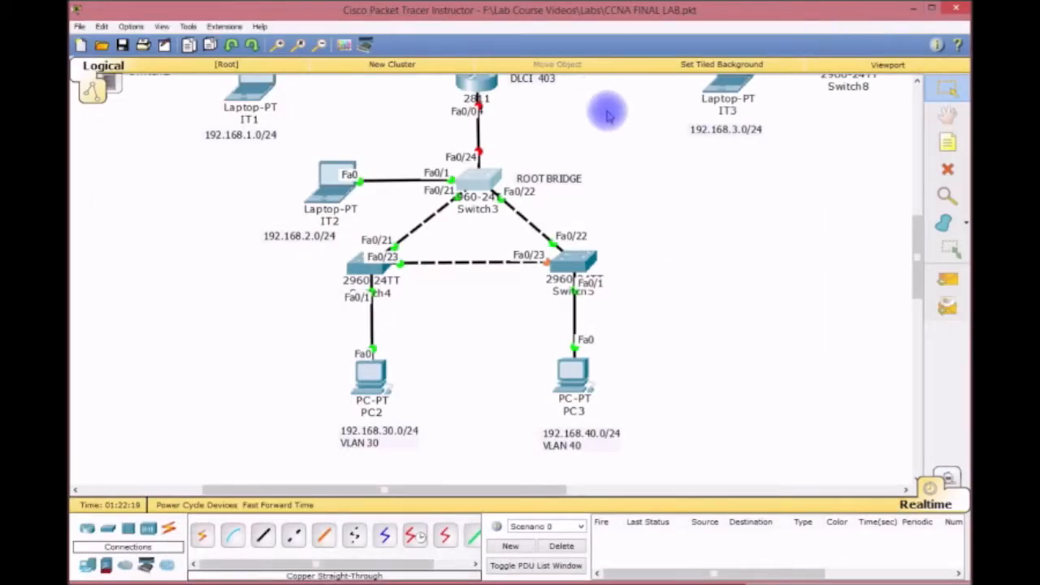
{"action": "left_click", "coordinate": [477, 183]}
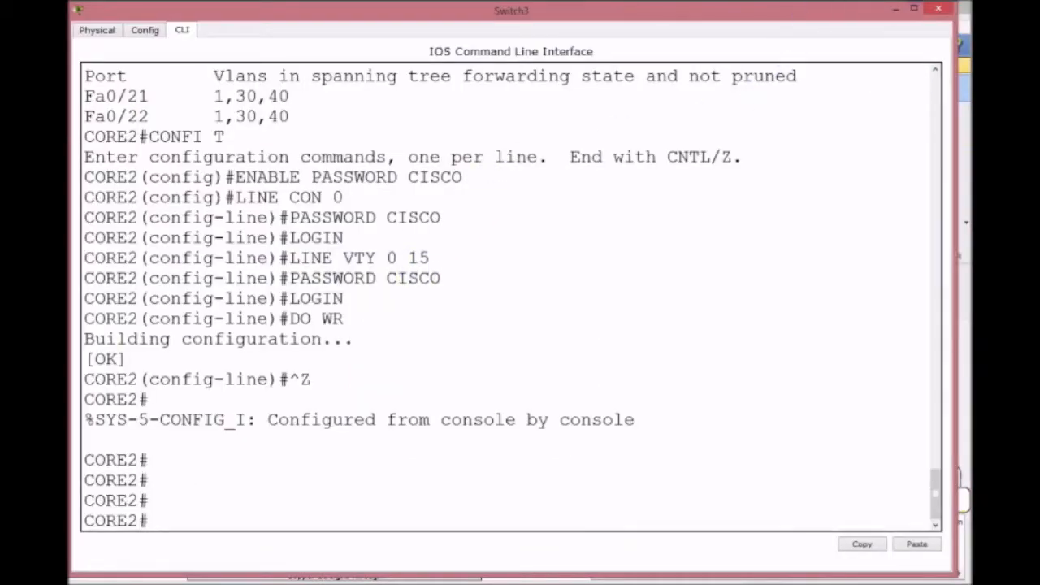
{"action": "left_click", "coordinate": [897, 7]}
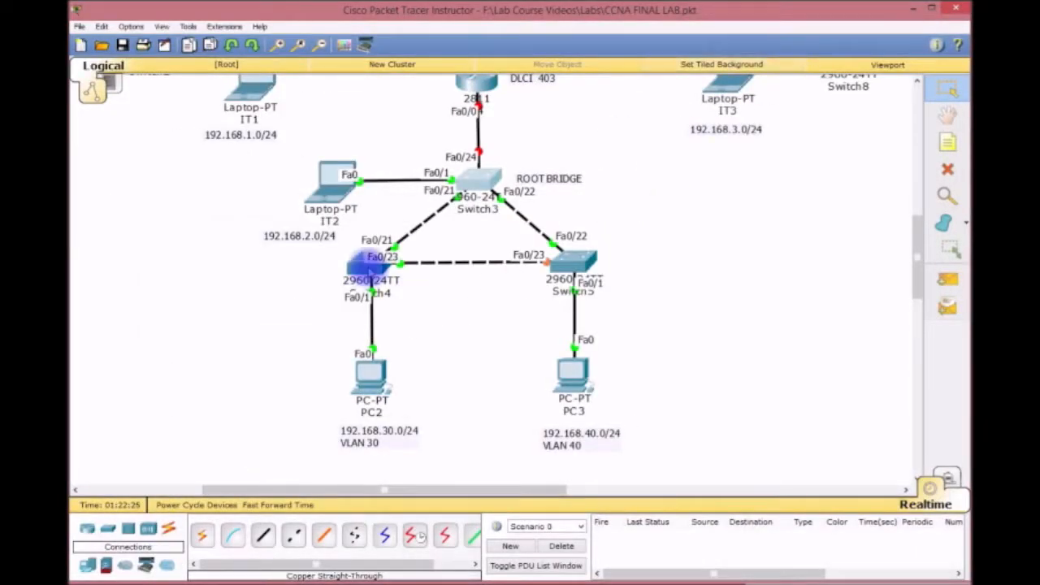
{"action": "left_click", "coordinate": [365, 262]}
{"action": "left_click_drag", "start_coordinate": [420, 170], "coordinate": [119, 22]}
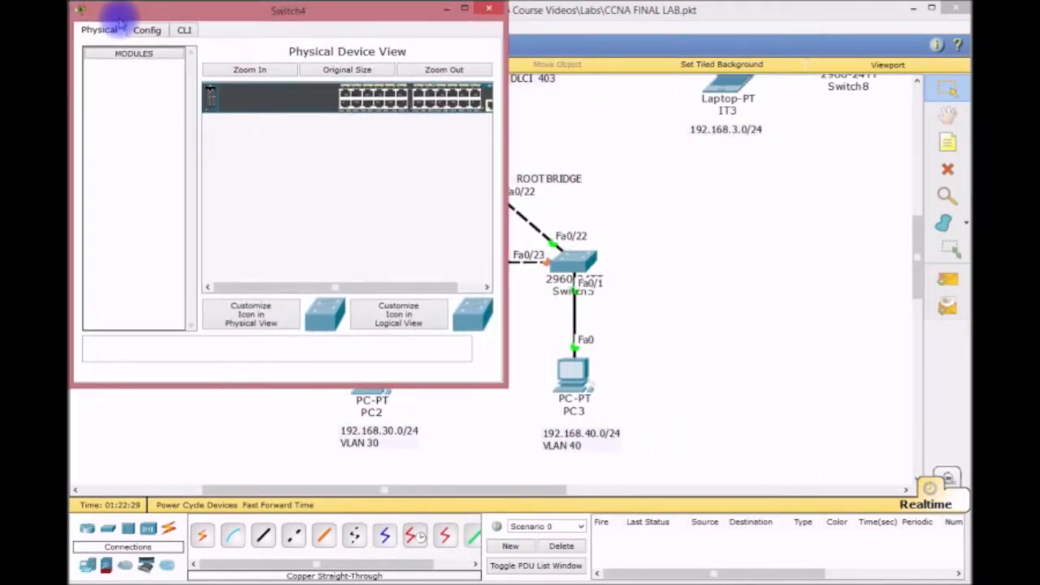
{"action": "left_click_drag", "start_coordinate": [501, 384], "coordinate": [954, 569]}
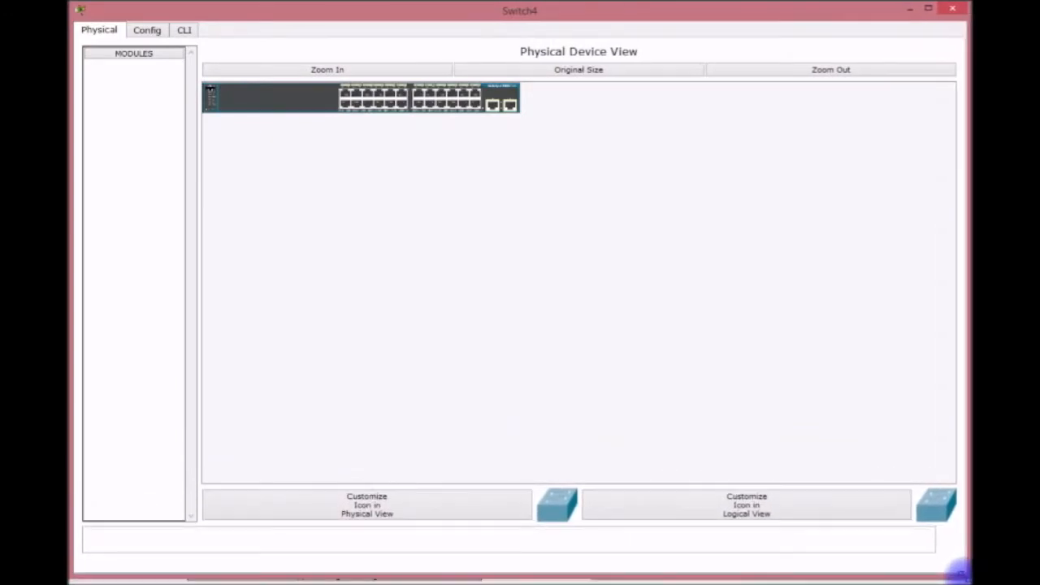
Enter privileged and global configuration mode on Switch4's CLI.
{"action": "left_click", "coordinate": [190, 31]}
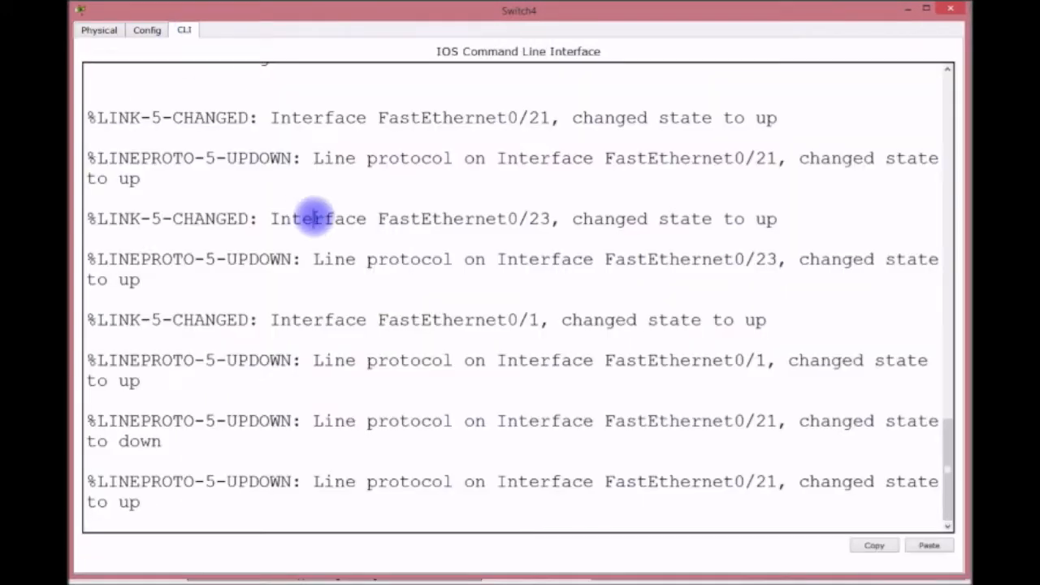
{"action": "key", "text": "Return"}
{"action": "key", "text": "Return"}
{"action": "key", "text": "Return"}
{"action": "key", "text": "Return"}
{"action": "type", "text": "EN"}
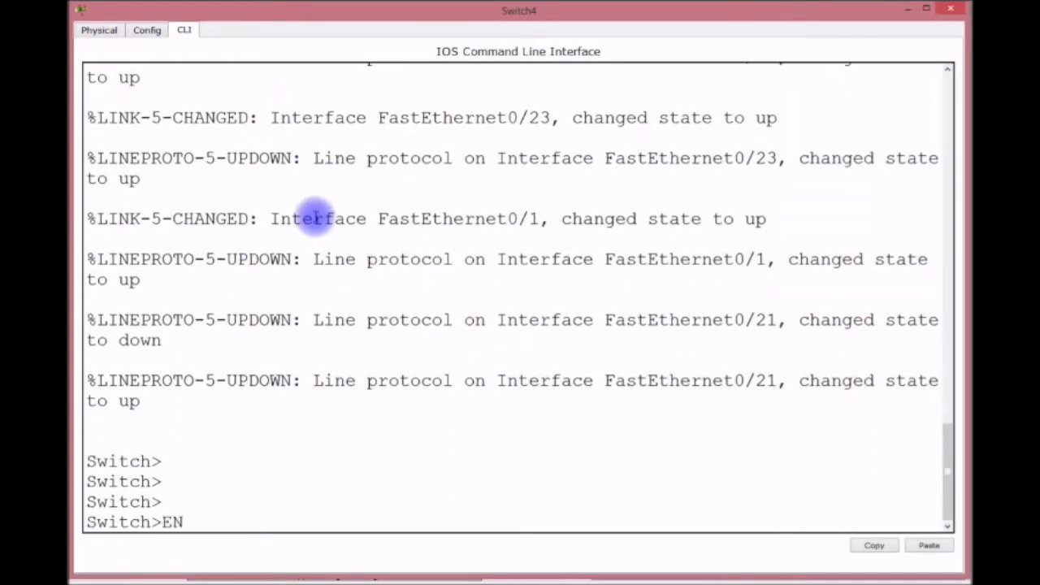
{"action": "key", "text": "Return"}
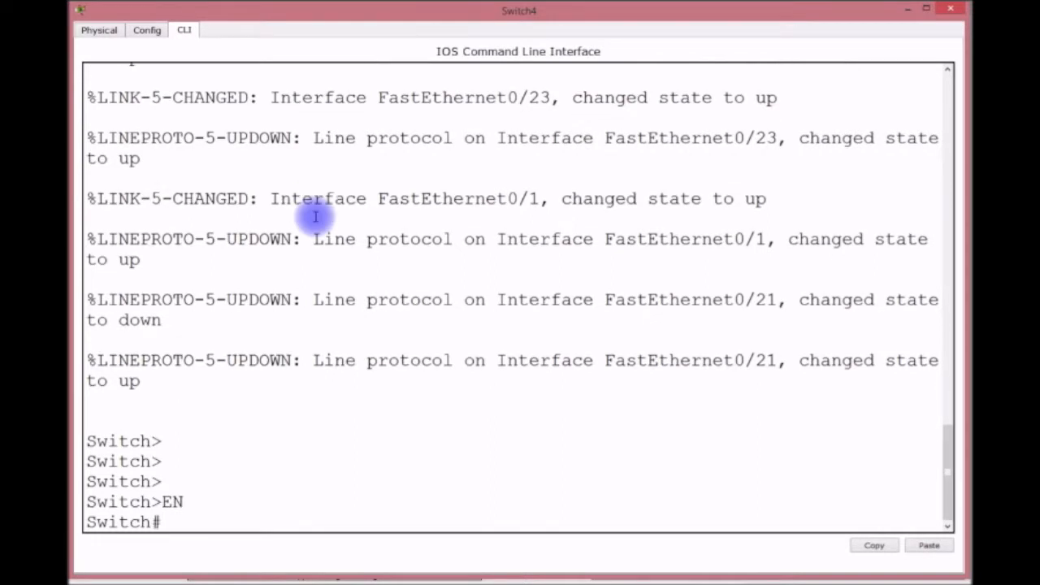
{"action": "type", "text": "CONFIG T"}
{"action": "key", "text": "Return"}
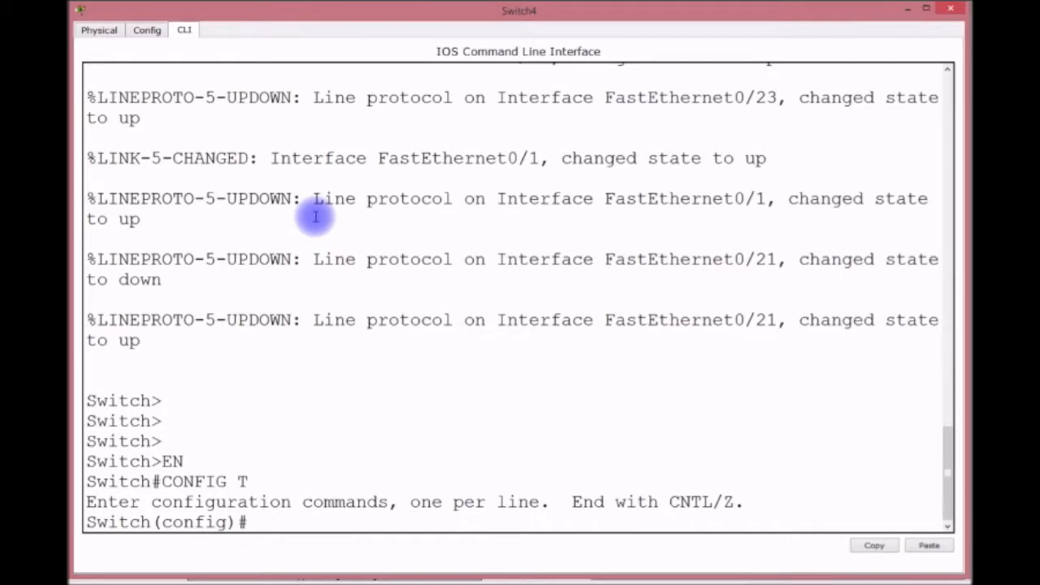
Make Switch4 a VTP client and confirm VLANs REGISTRAR 30 and ADDMISSIONS 40 appear.
{"action": "type", "text": "VTP MODE "}
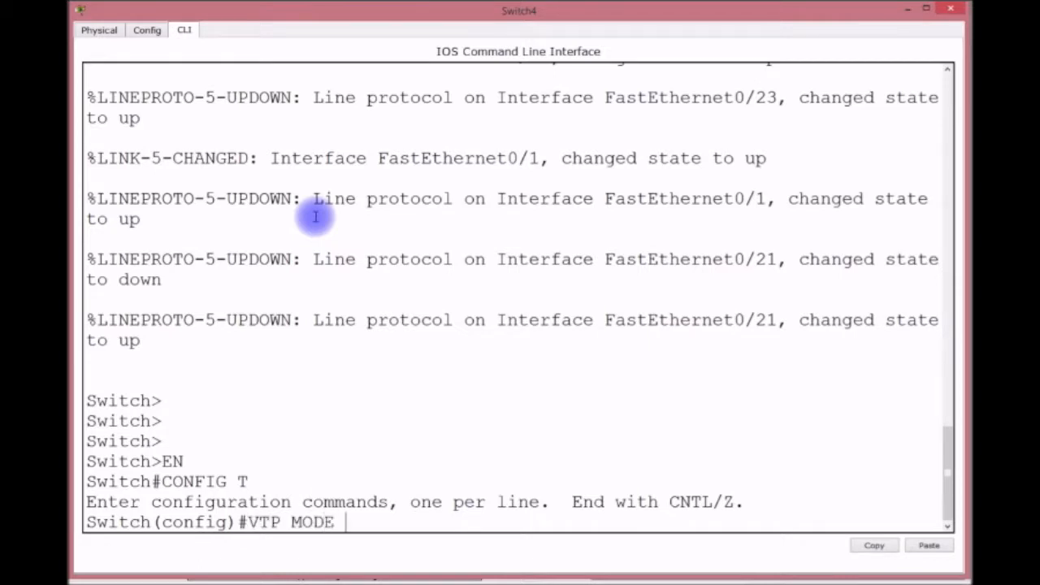
{"action": "type", "text": "CILIENT"}
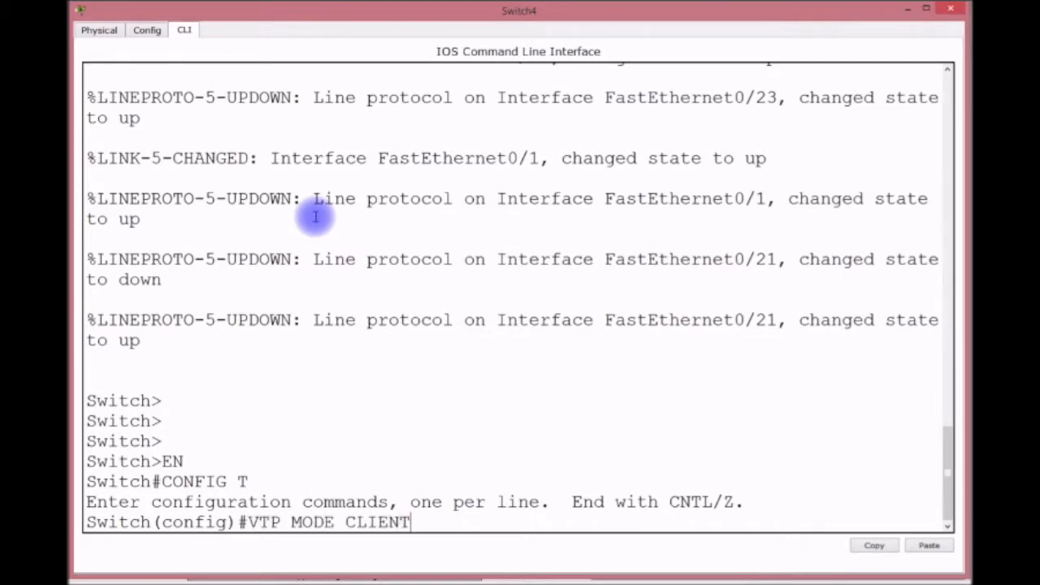
{"action": "key", "text": "Return"}
{"action": "type", "text": "DO SH VLAN"}
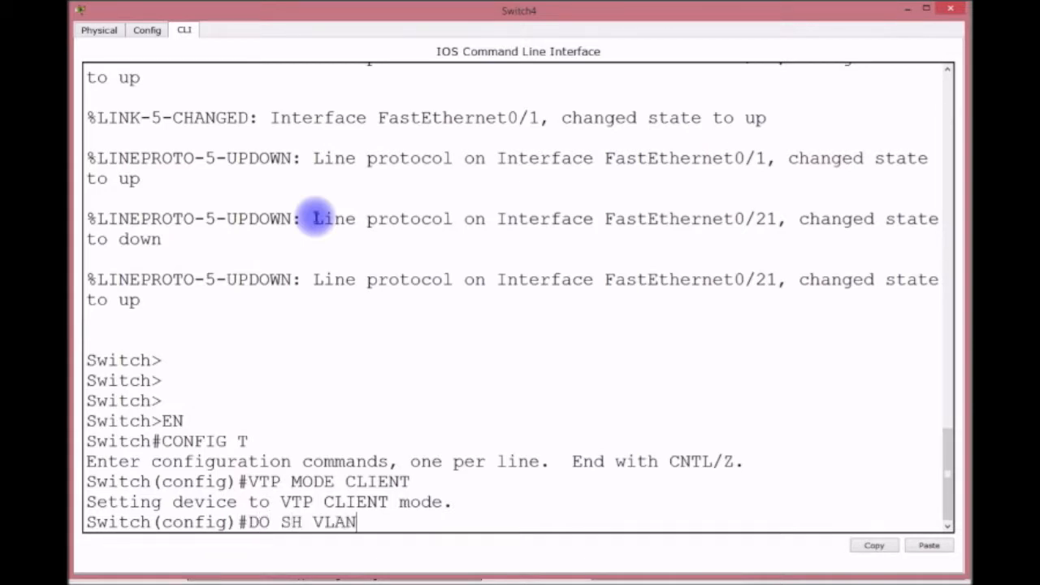
{"action": "key", "text": "Return"}
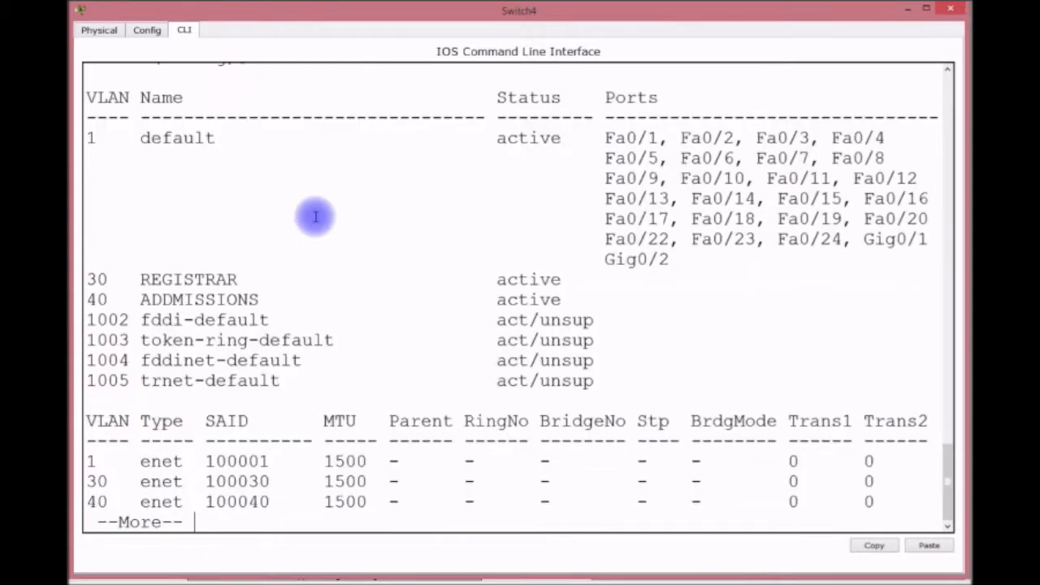
{"action": "key", "text": "q"}
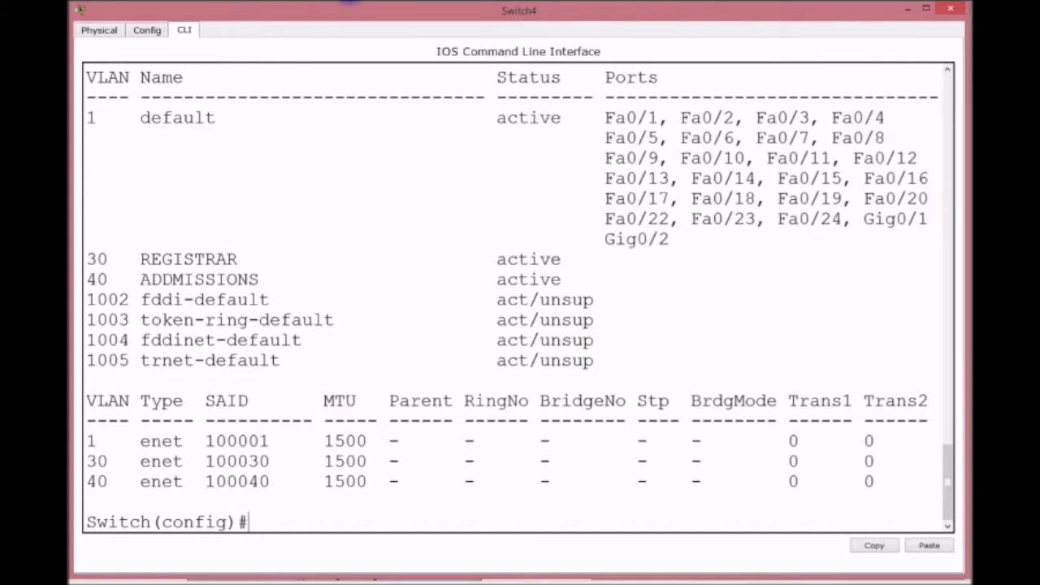
{"action": "mouse_move", "coordinate": [343, 11]}
{"action": "left_mouse_down"}
{"action": "mouse_move", "coordinate": [357, 581]}
{"action": "mouse_move", "coordinate": [361, 35]}
{"action": "mouse_move", "coordinate": [347, 15]}
{"action": "left_mouse_up"}
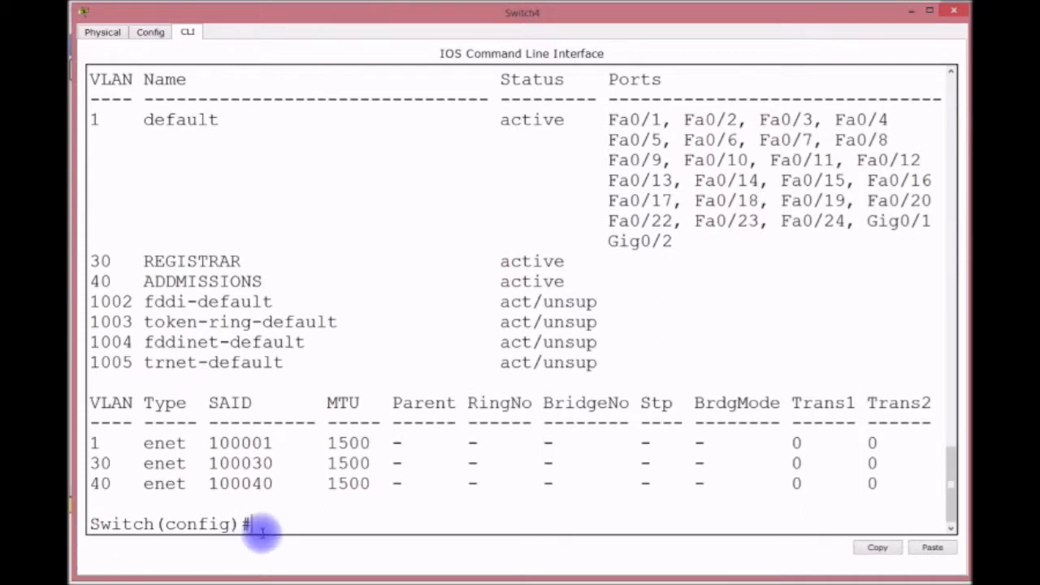
Set the switch hostname to REGISTRAR.
{"action": "type", "text": "HSOT"}
{"action": "key", "text": "BackSpace"}
{"action": "key", "text": "BackSpace"}
{"action": "type", "text": "STNA"}
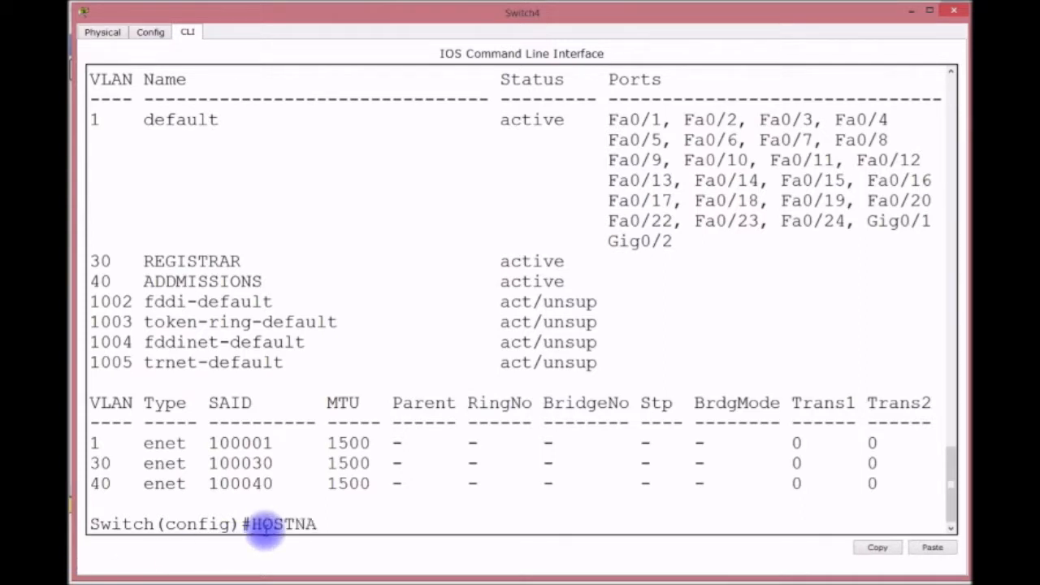
{"action": "type", "text": "ME REGISTRAR"}
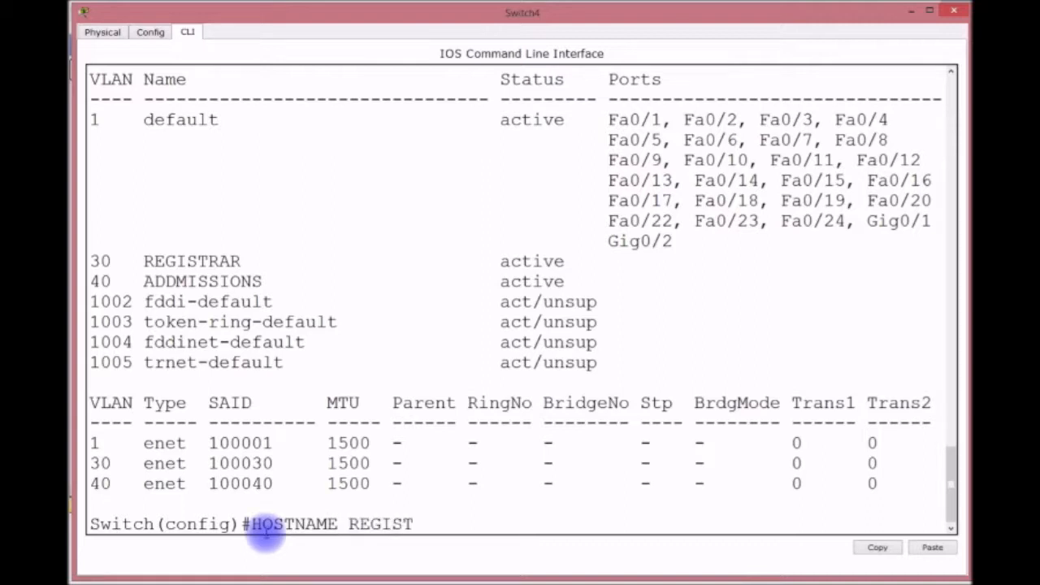
{"action": "key", "text": "Return"}
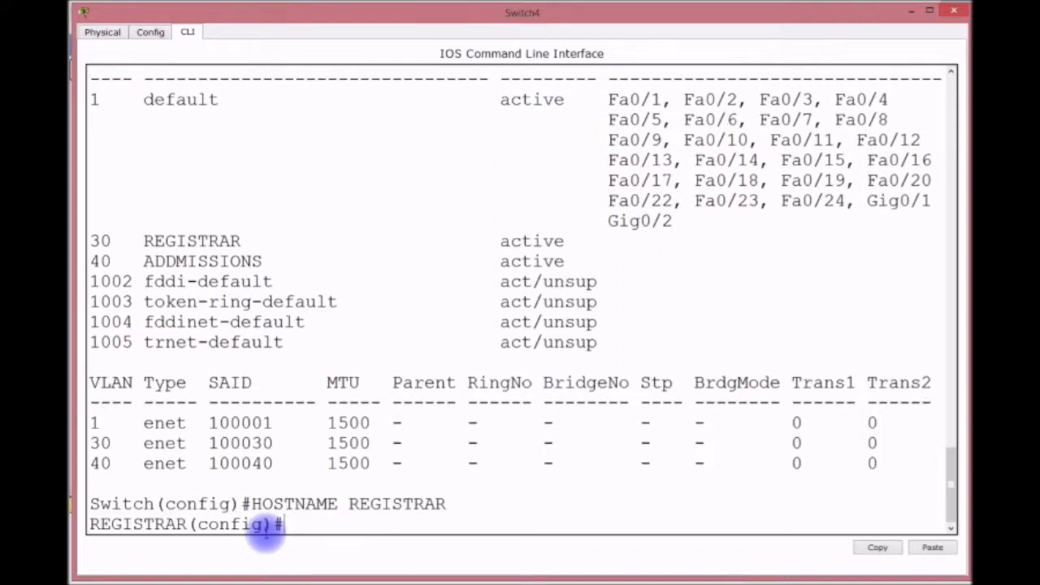
{"action": "type", "text": "INT RANGE F0/1-15"}
Make ports Fa0/1-15 access ports assigned to VLAN 30.
{"action": "key", "text": "Return"}
{"action": "type", "text": "SWITCH"}
{"action": "key", "text": "BackSpace"}
{"action": "key", "text": "BackSpace"}
{"action": "type", "text": "CHPORT MODE ACCCESS"}
{"action": "key", "text": "Return"}
{"action": "type", "text": "SWITCHPORT ACC"}
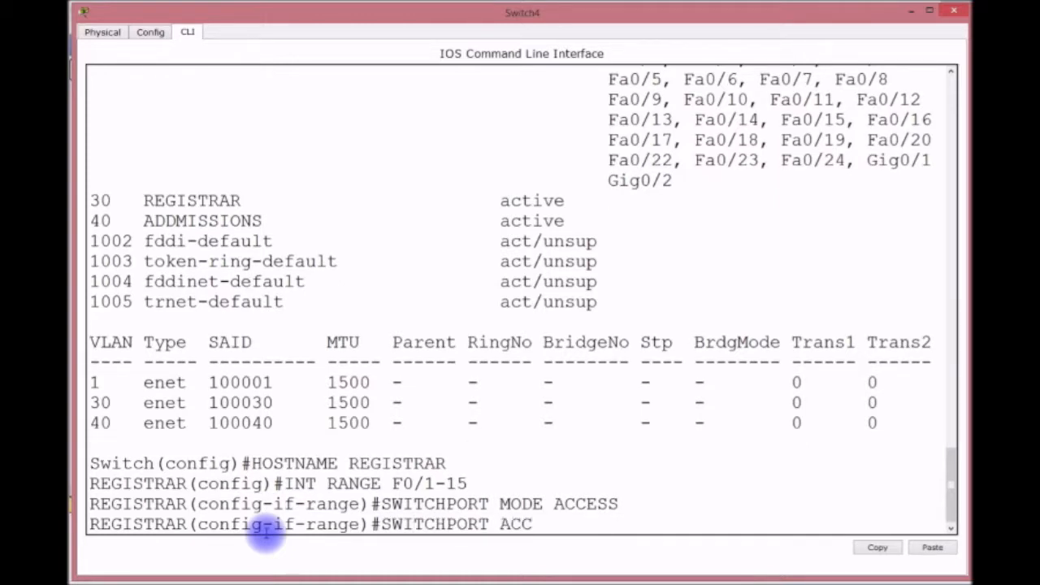
{"action": "type", "text": "ESS VLAN 3"}
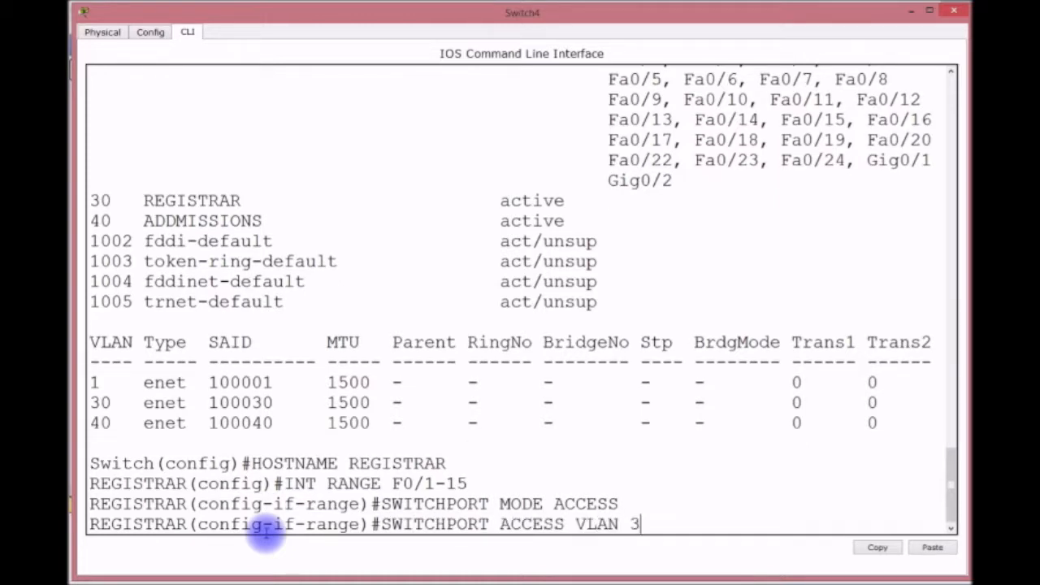
{"action": "type", "text": "0"}
{"action": "key", "text": "Return"}
Enable port security on the ports with sticky MAC address learning.
{"action": "type", "text": "SWITCHPO"}
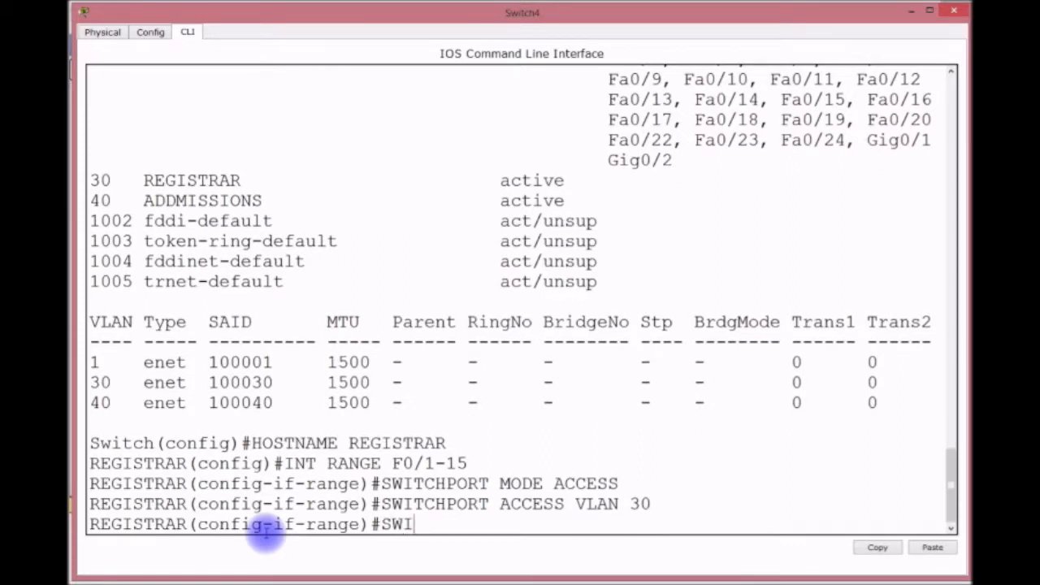
{"action": "key", "text": "BackSpace"}
{"action": "key", "text": "BackSpace"}
{"action": "key", "text": "BackSpace"}
{"action": "type", "text": "HPORT PRO"}
{"action": "key", "text": "BackSpace"}
{"action": "key", "text": "BackSpace"}
{"action": "type", "text": "ORT-SECURI"}
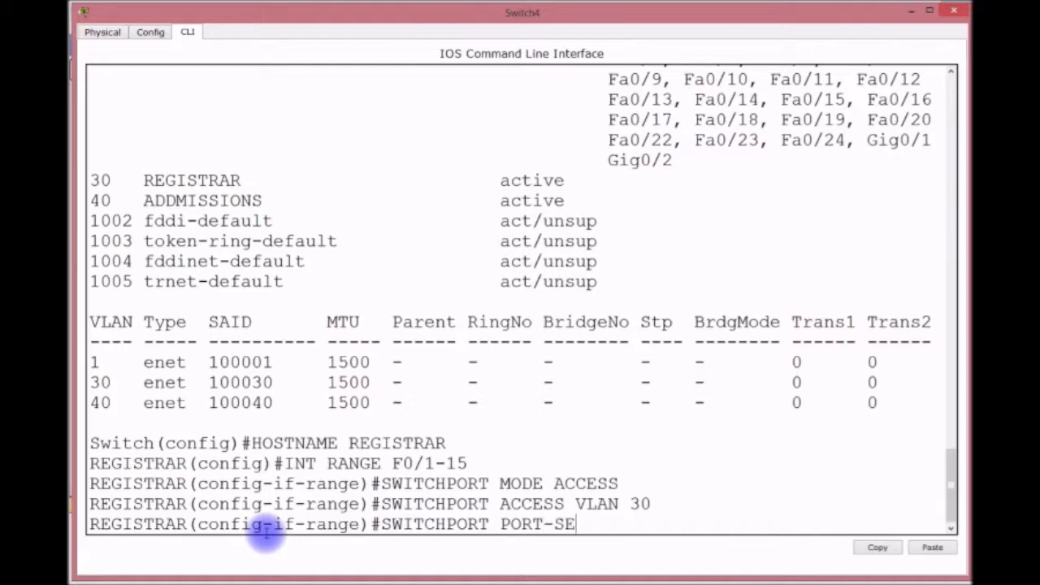
{"action": "key", "text": "BackSpace"}
{"action": "type", "text": "ITY"}
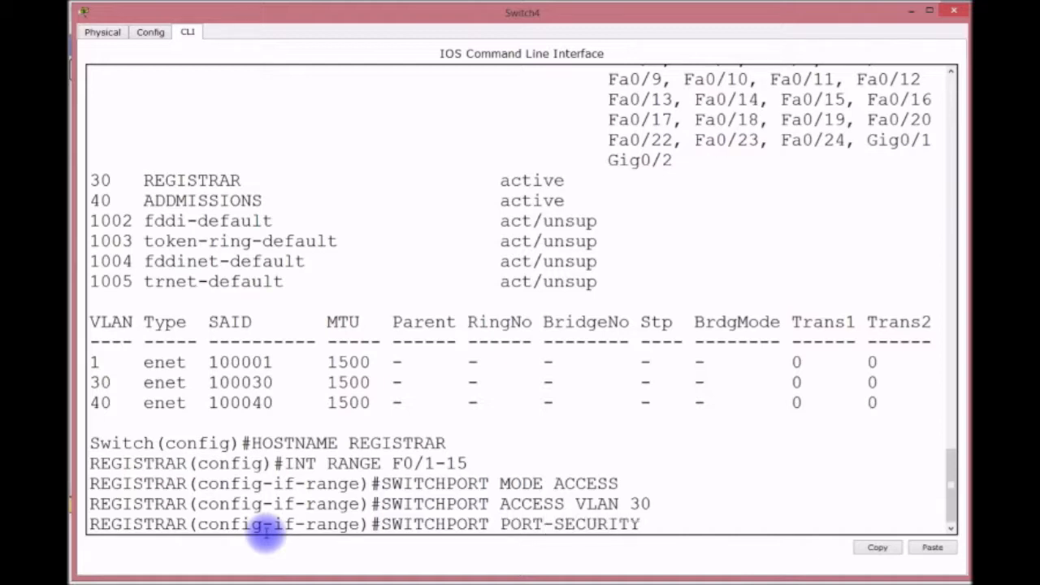
{"action": "key", "text": "Return"}
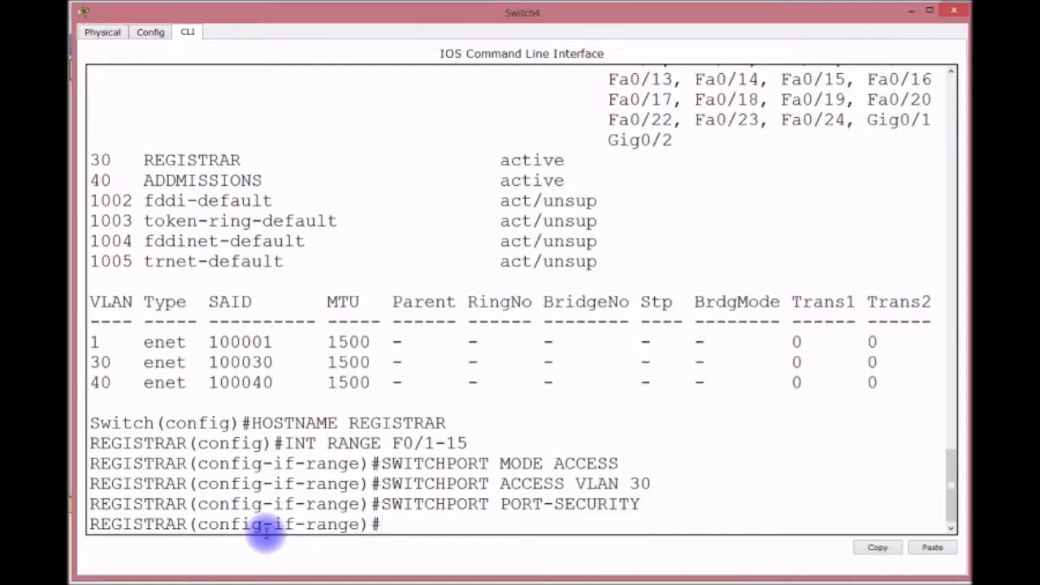
{"action": "key", "text": "Up"}
{"action": "type", "text": "MAC"}
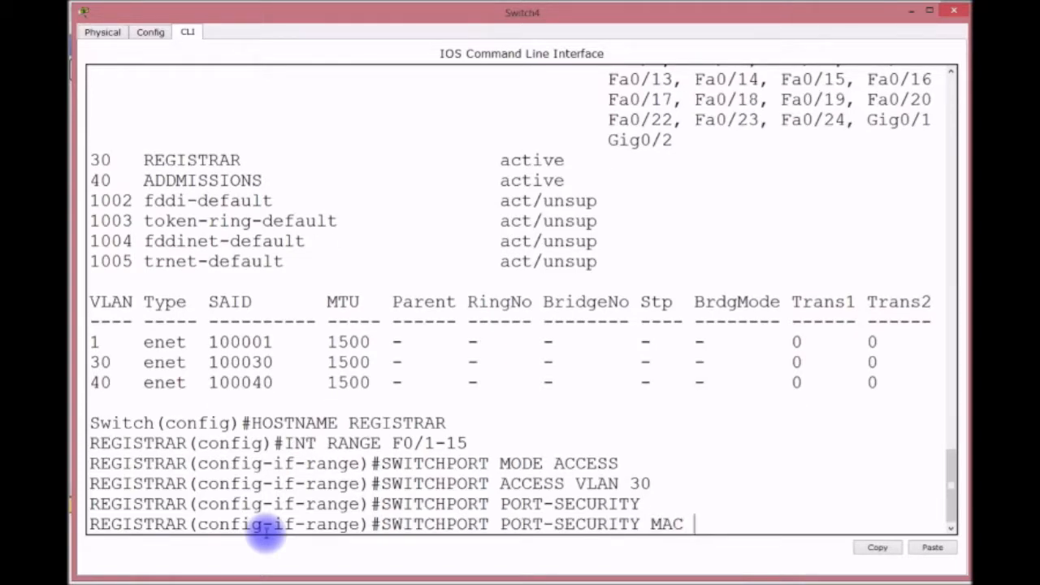
{"action": "type", "text": "K STIKCY"}
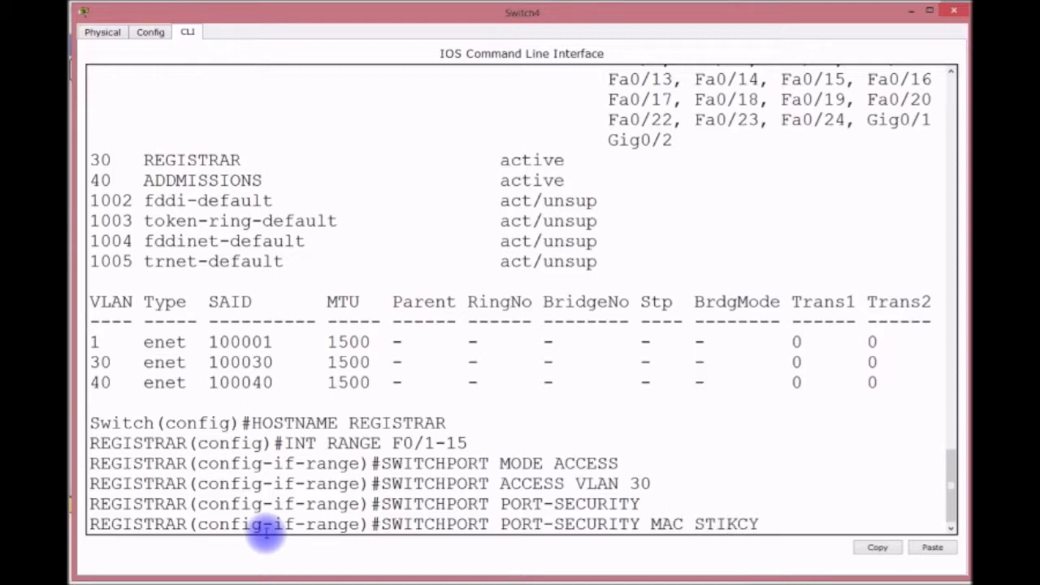
{"action": "key", "text": "BackSpace"}
{"action": "key", "text": "BackSpace"}
{"action": "key", "text": "BackSpace"}
{"action": "key", "text": "BackSpace"}
{"action": "type", "text": "I"}
{"action": "key", "text": "Return"}
Limit port security to maximum 1 MAC address with shutdown on violation.
{"action": "key", "text": "Up"}
{"action": "key", "text": "BackSpace"}
{"action": "key", "text": "BackSpace"}
{"action": "key", "text": "BackSpace"}
{"action": "key", "text": "BackSpace"}
{"action": "key", "text": "BackSpace"}
{"action": "key", "text": "BackSpace"}
{"action": "type", "text": "AX"}
{"action": "key", "text": "Return"}
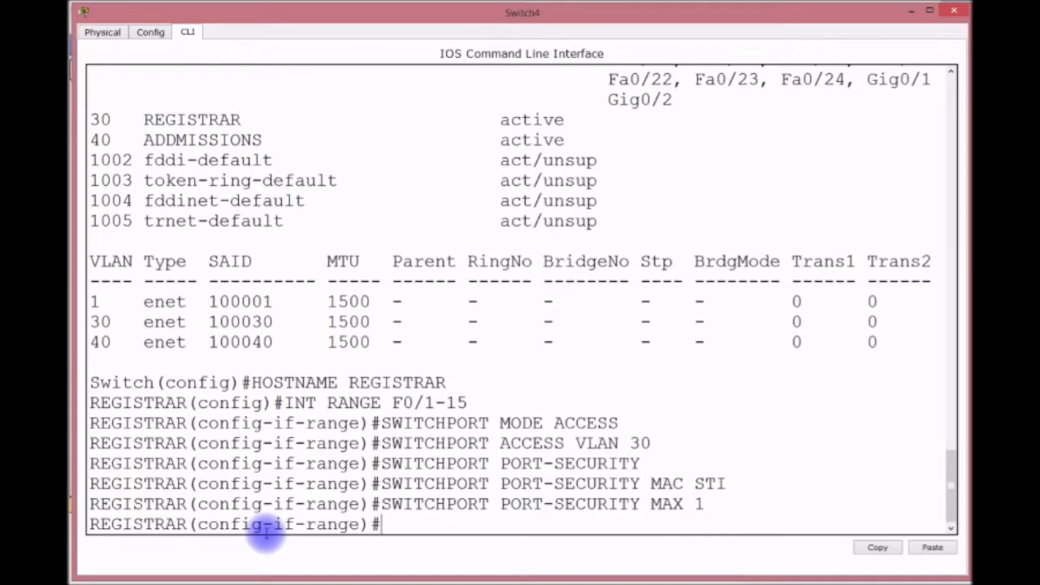
{"action": "key", "text": "Up"}
{"action": "key", "text": "BackSpace"}
{"action": "key", "text": "BackSpace"}
{"action": "key", "text": "BackSpace"}
{"action": "key", "text": "BackSpace"}
{"action": "key", "text": "BackSpace"}
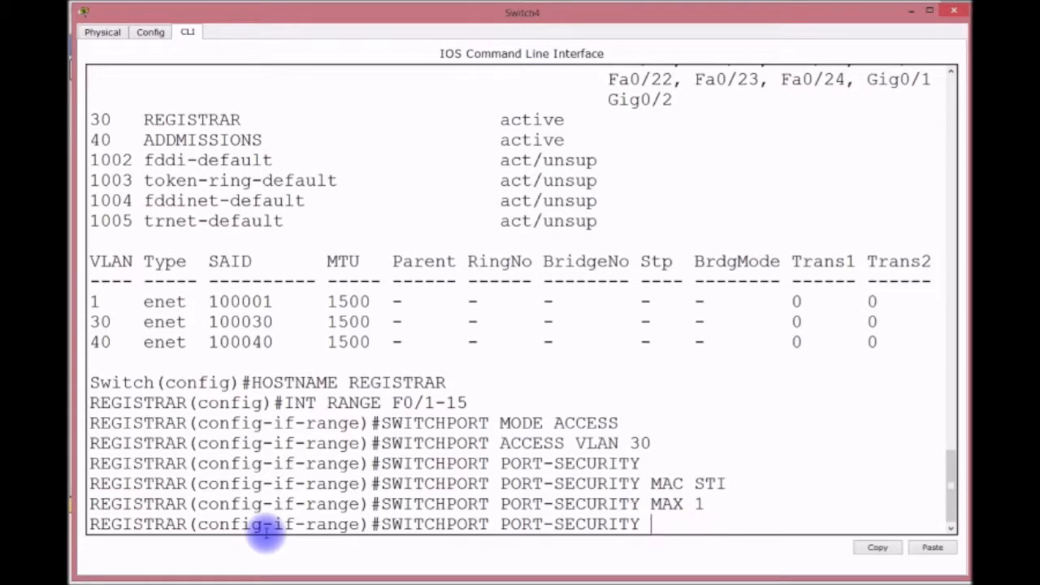
{"action": "type", "text": "VIO SHUT"}
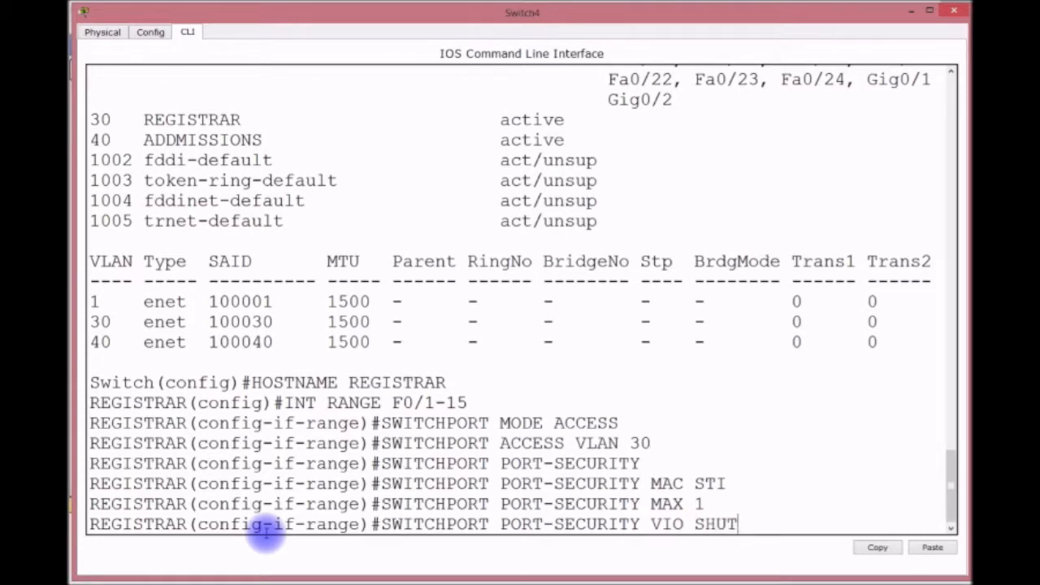
{"action": "key", "text": "Return"}
Enable spanning-tree PortFast and BPDU guard on the ports.
{"action": "type", "text": "SPAnning-tree P"}
{"action": "key", "text": "Tab"}
{"action": "type", "text": "P"}
{"action": "key", "text": "Tab"}
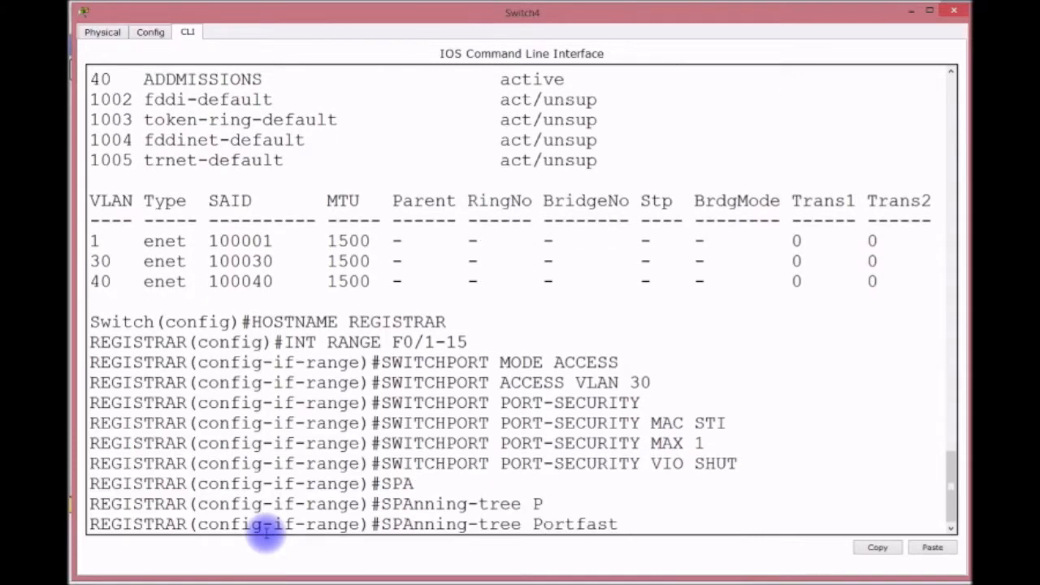
{"action": "key", "text": "Return"}
{"action": "type", "text": "SPA"}
{"action": "key", "text": "Tab"}
{"action": "type", "text": "B"}
{"action": "key", "text": "Tab"}
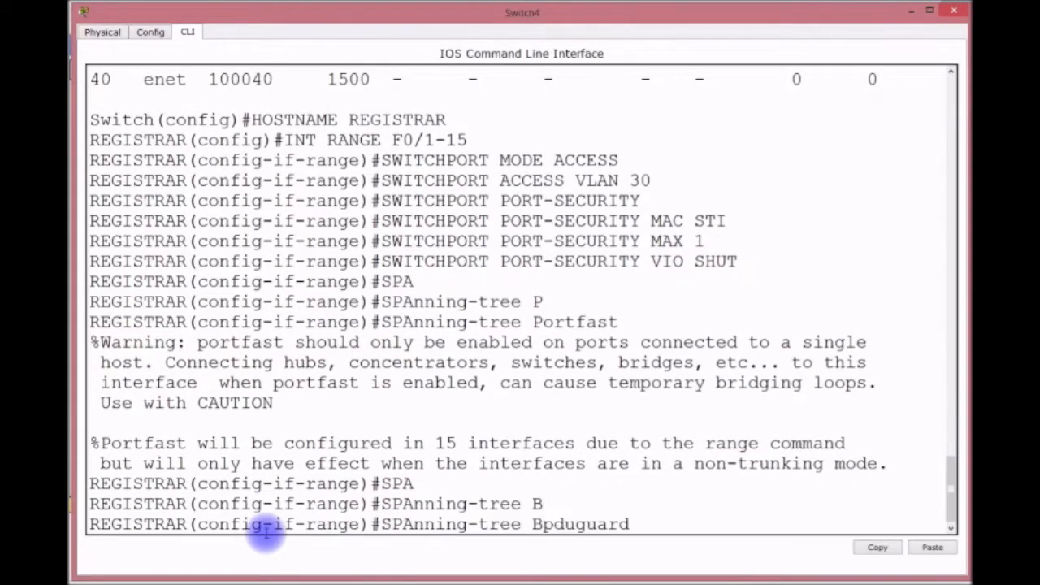
{"action": "type", "text": "E"}
{"action": "key", "text": "Tab"}
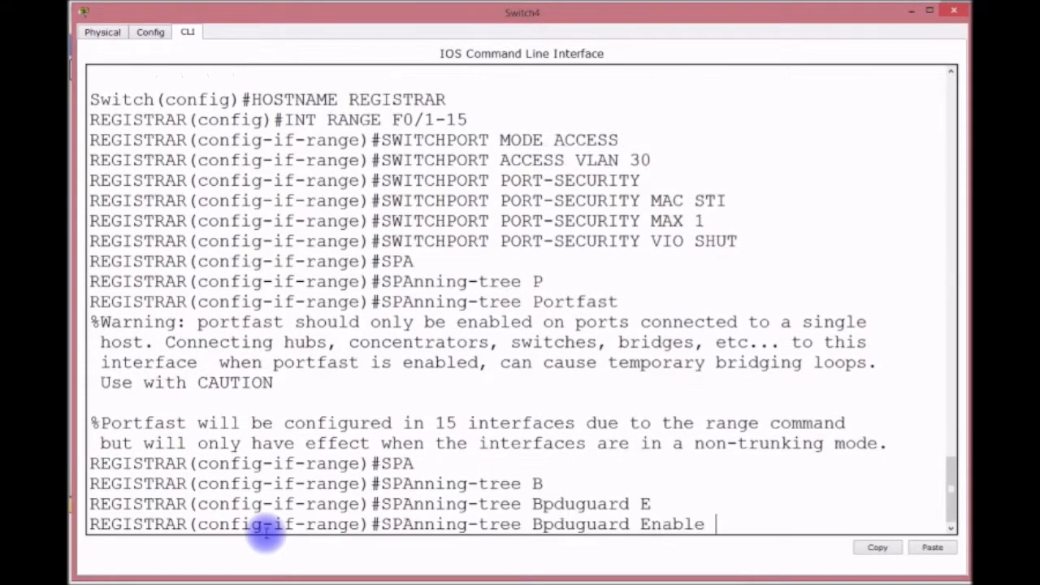
{"action": "key", "text": "Return"}
Save the configuration with DO WR and leave configuration mode.
{"action": "type", "text": "DO WR"}
{"action": "key", "text": "Return"}
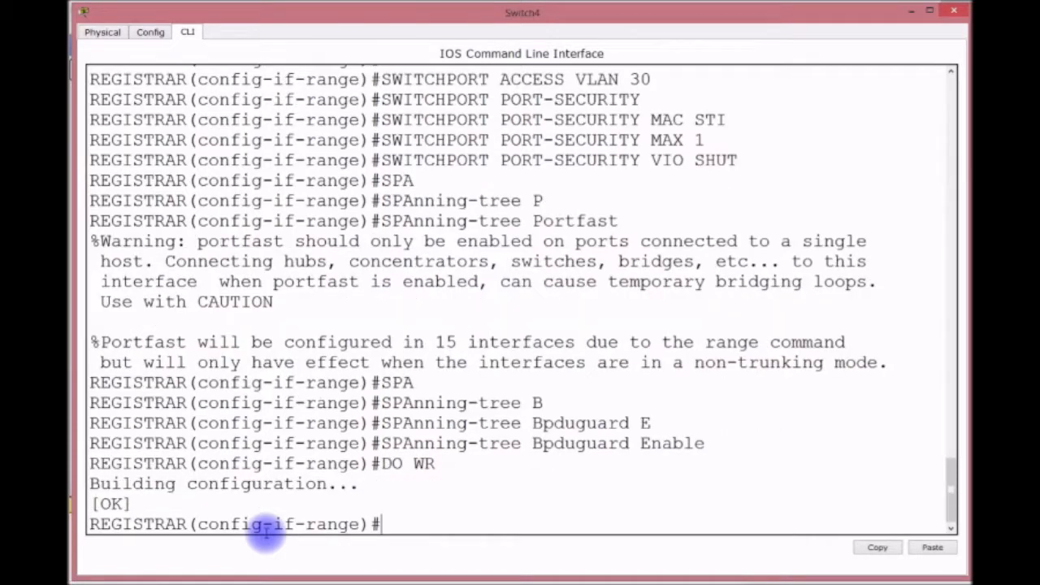
{"action": "key", "text": "ctrl+z"}
{"action": "key", "text": "Return"}
{"action": "key", "text": "Return"}
{"action": "key", "text": "Return"}
{"action": "key", "text": "Return"}
{"action": "key", "text": "Return"}
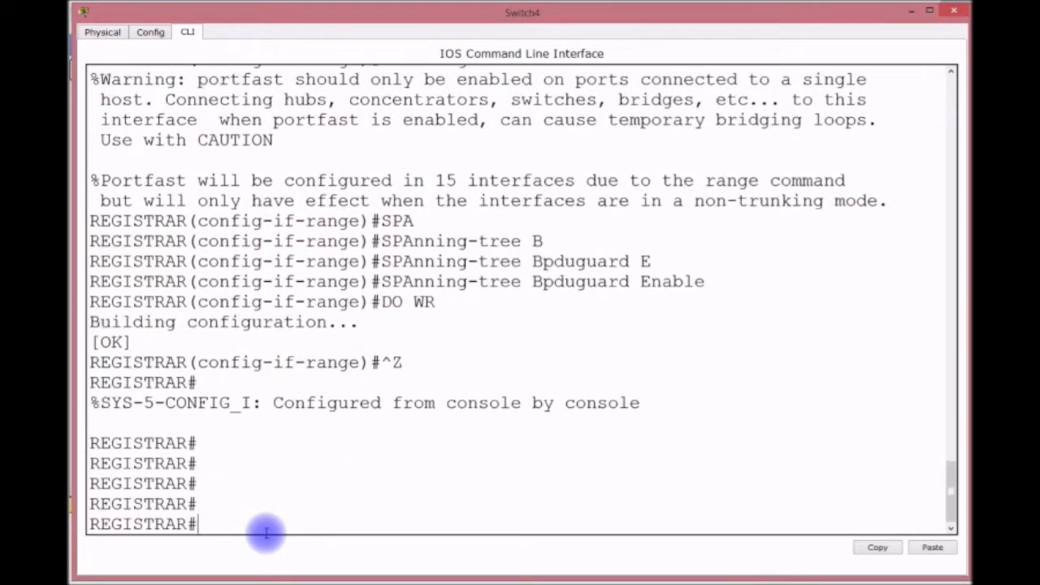
Check CDP neighbour details (CORE2 at 192.168.2.253) and VTP status (client, domain CISCO).
{"action": "type", "text": "SH CDP NE"}
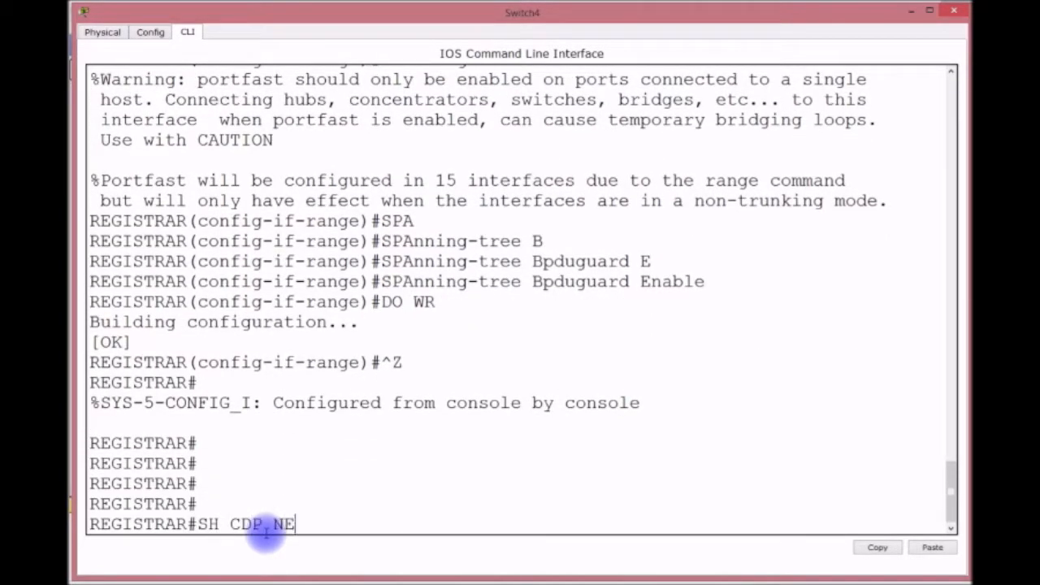
{"action": "type", "text": "I DE"}
{"action": "key", "text": "Return"}
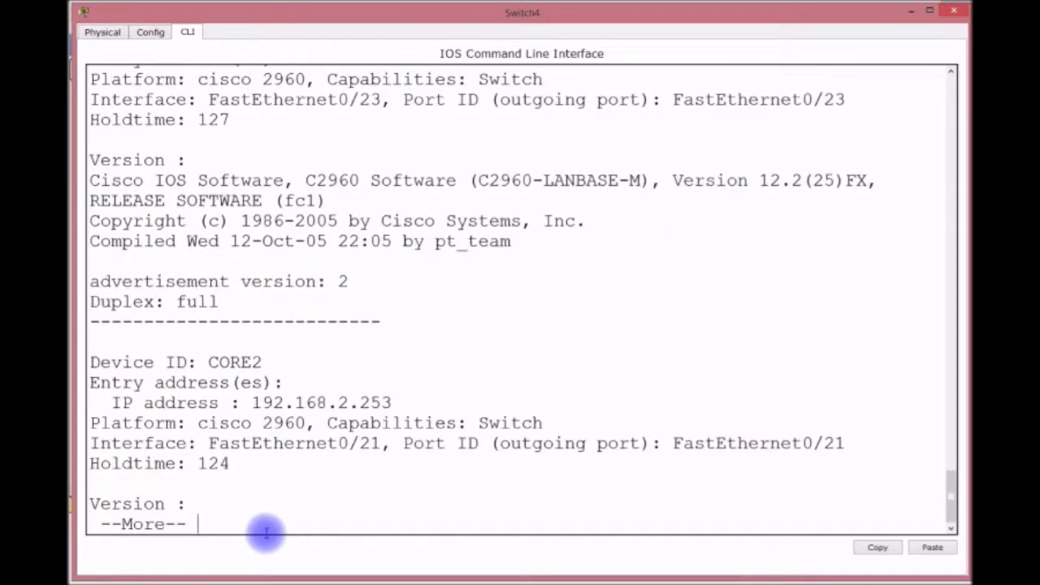
{"action": "scroll", "coordinate": [266, 532], "scroll_direction": "up", "scroll_amount": 3}
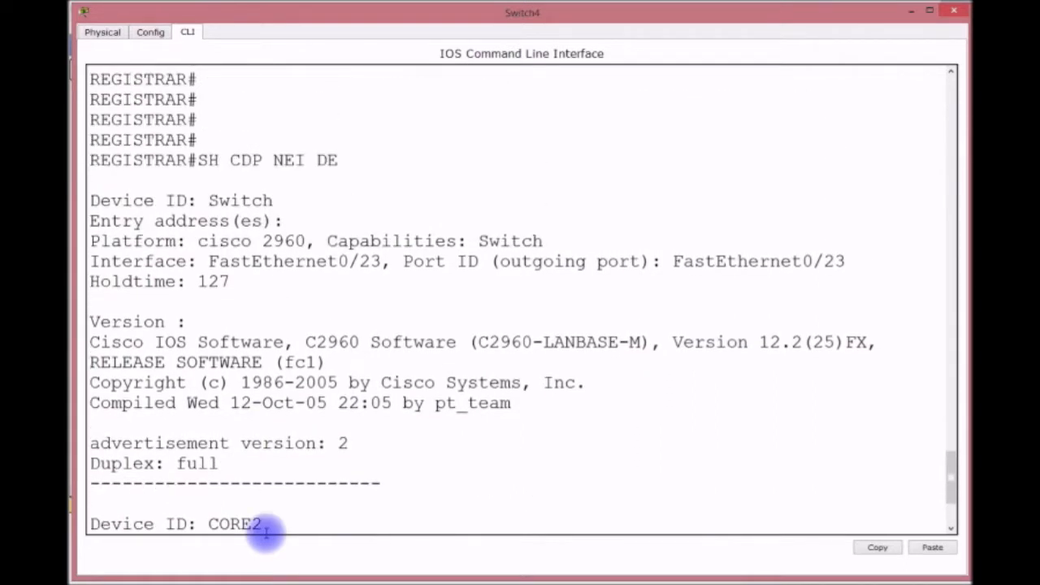
{"action": "scroll", "coordinate": [271, 318], "scroll_direction": "down", "scroll_amount": 3}
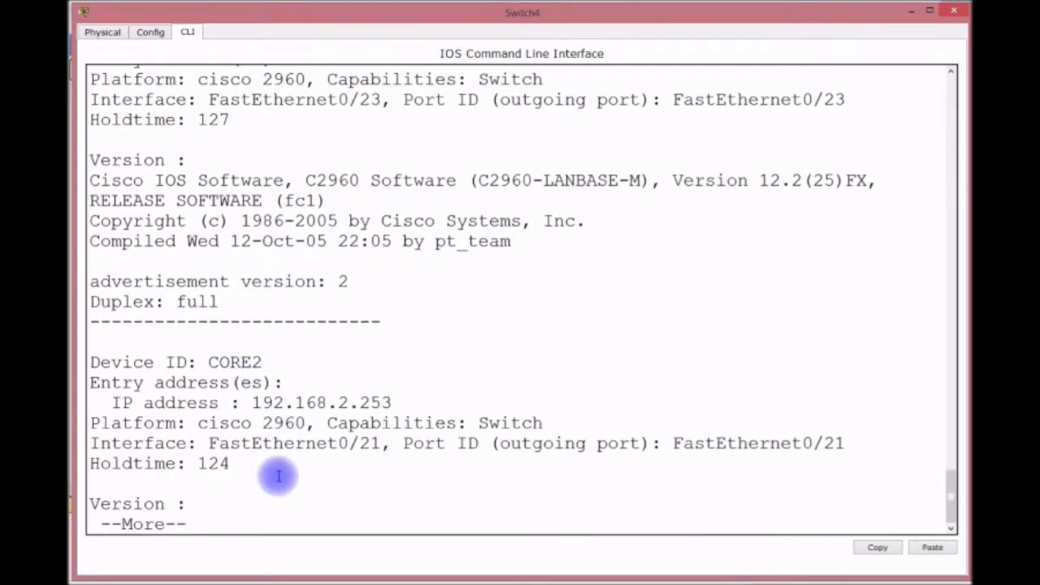
{"action": "type", "text": "qSH VTP STA"}
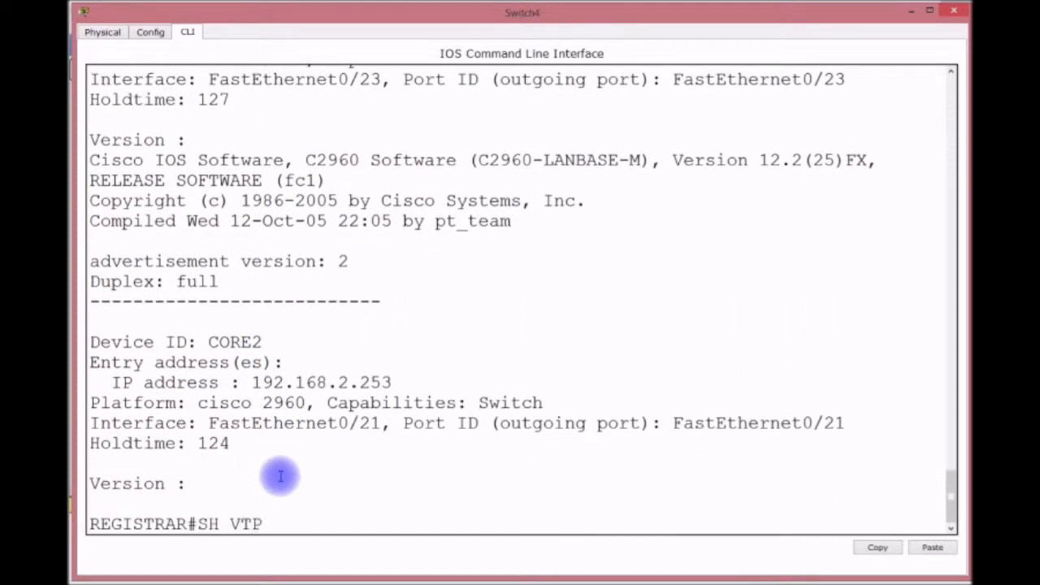
{"action": "type", "text": "TA"}
{"action": "key", "text": "Return"}
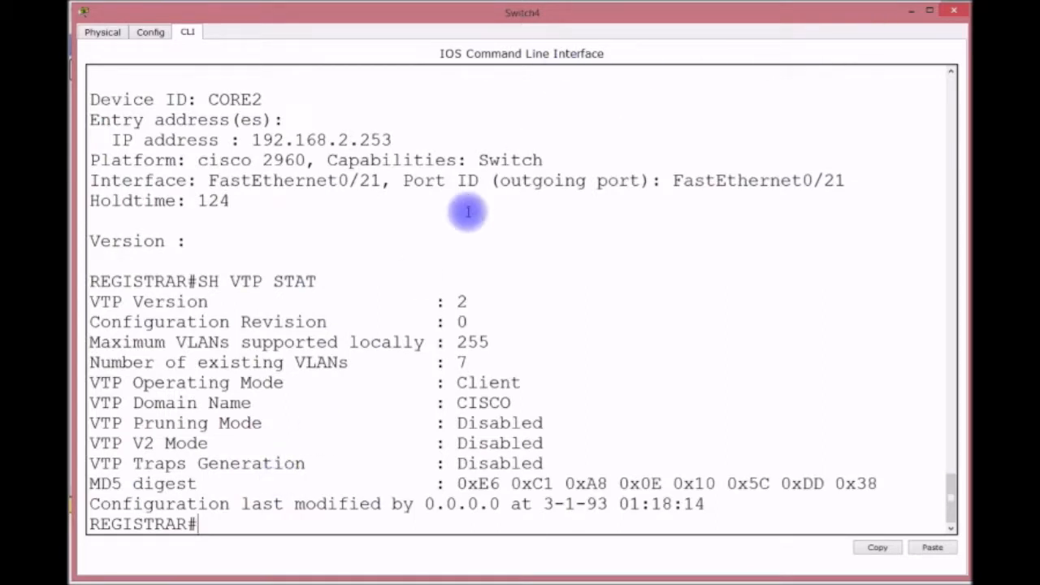
Set the switch's default gateway to 192.168.2.254.
{"action": "type", "text": "CONFIG"}
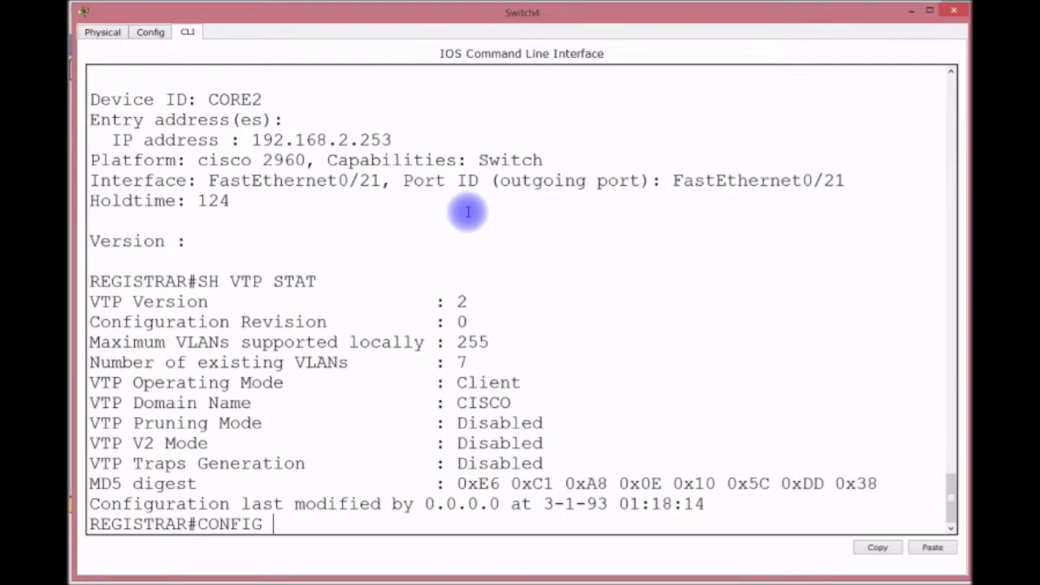
{"action": "key", "text": "Return"}
{"action": "key", "text": "Return"}
{"action": "type", "text": "INT"}
{"action": "key", "text": "BackSpace"}
{"action": "key", "text": "BackSpace"}
{"action": "key", "text": "BackSpace"}
{"action": "type", "text": "IP DEF"}
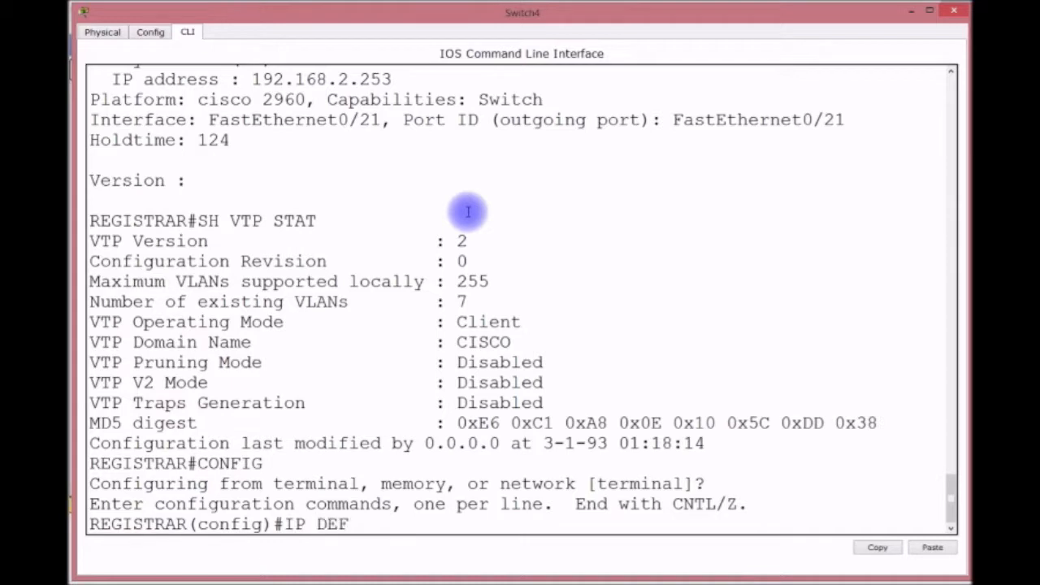
{"action": "type", "text": "AU"}
{"action": "key", "text": "Tab"}
{"action": "type", "text": "192"}
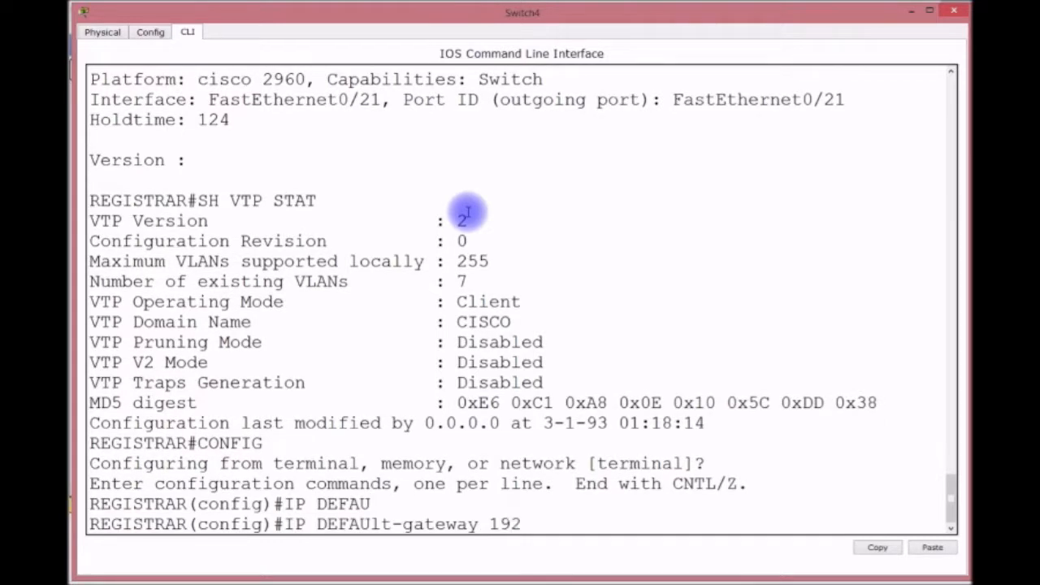
{"action": "type", "text": ".168.2.254"}
{"action": "key", "text": "Return"}
Give VLAN 1 address 192.168.2.252 255.255.255.0, bring it up, and save.
{"action": "type", "text": "INT VLAN 1"}
{"action": "key", "text": "Return"}
{"action": "type", "text": "IP"}
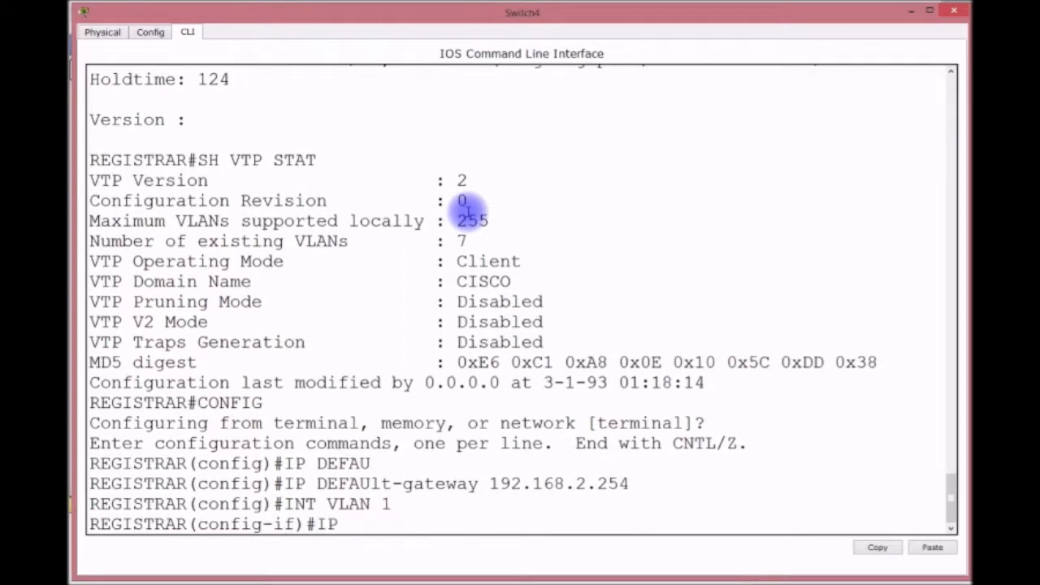
{"action": "type", "text": " ADRRES"}
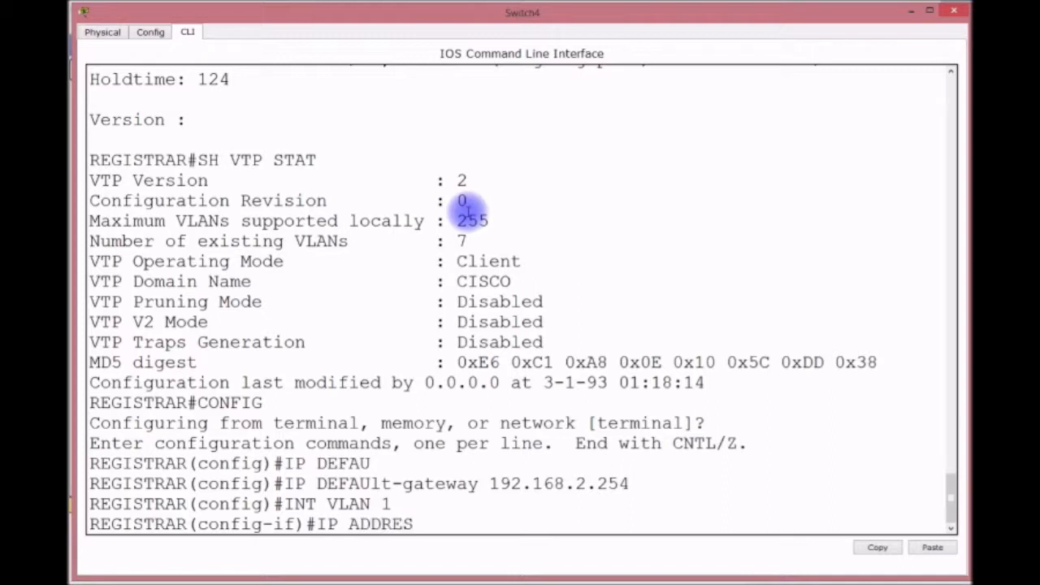
{"action": "type", "text": "192.168.2."}
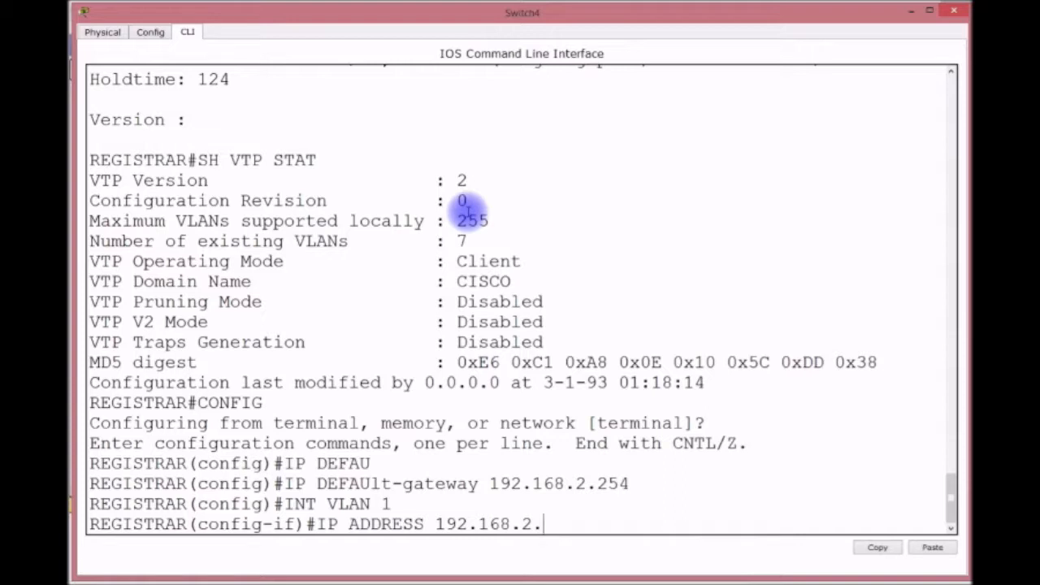
{"action": "type", "text": "252 255.255."}
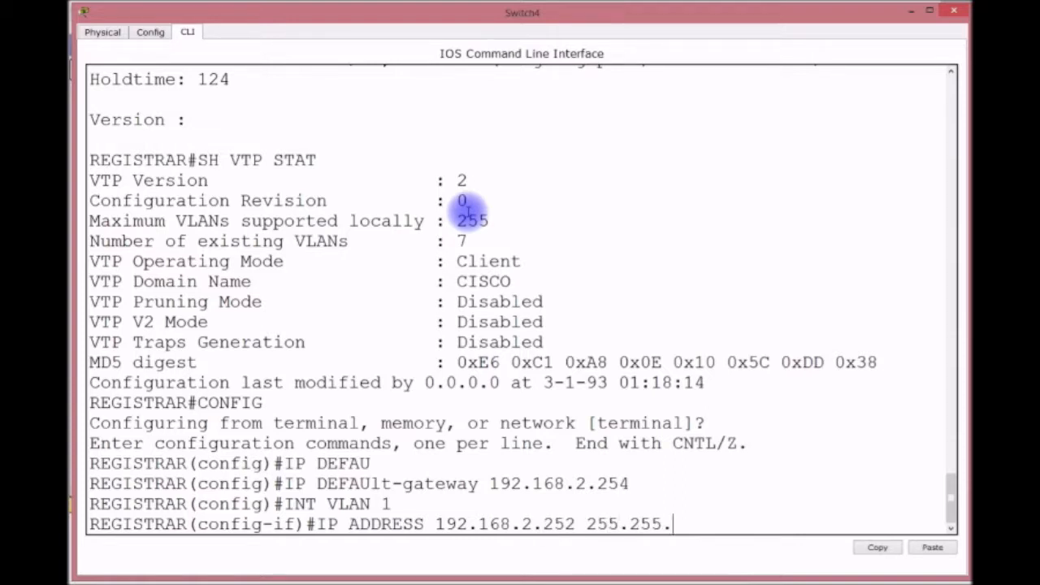
{"action": "type", "text": "255.0"}
{"action": "key", "text": "Return"}
{"action": "type", "text": "NO SHUT"}
{"action": "key", "text": "Return"}
{"action": "key", "text": "Return"}
{"action": "key", "text": "Return"}
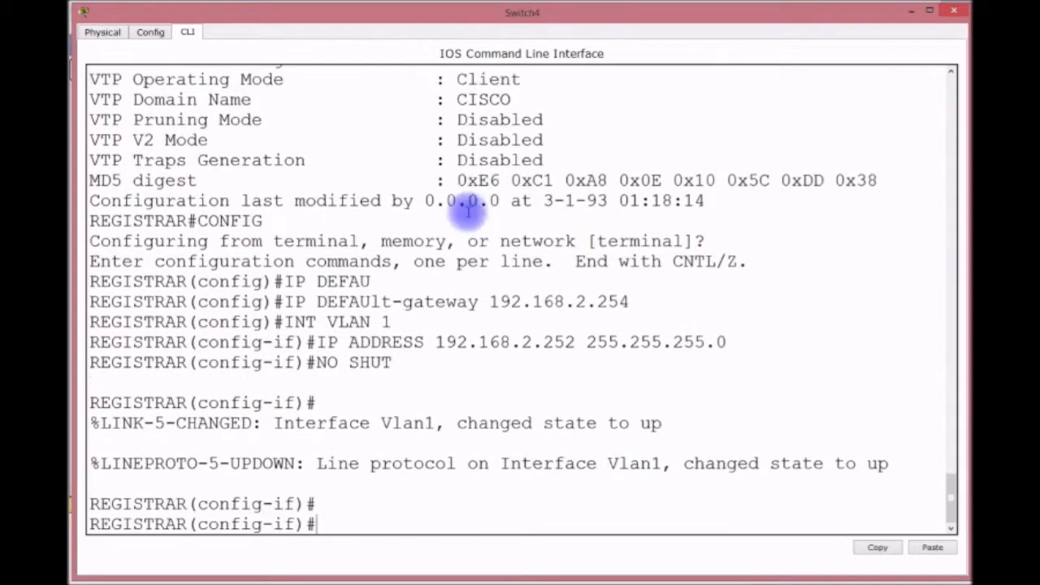
{"action": "key", "text": "ctrl+z"}
{"action": "key", "text": "Return"}
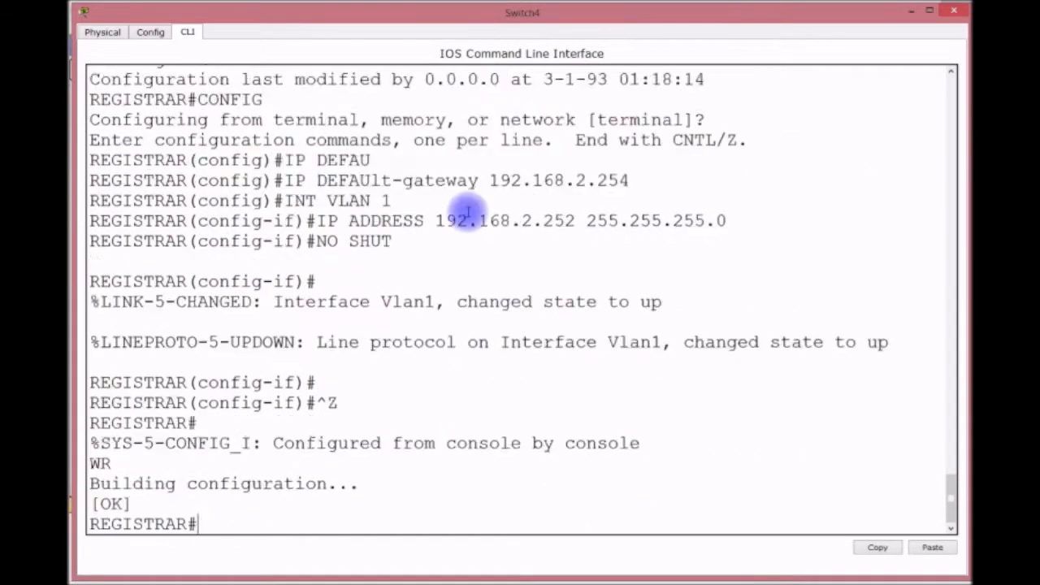
{"action": "key", "text": "Return"}
{"action": "key", "text": "Return"}
{"action": "key", "text": "Return"}
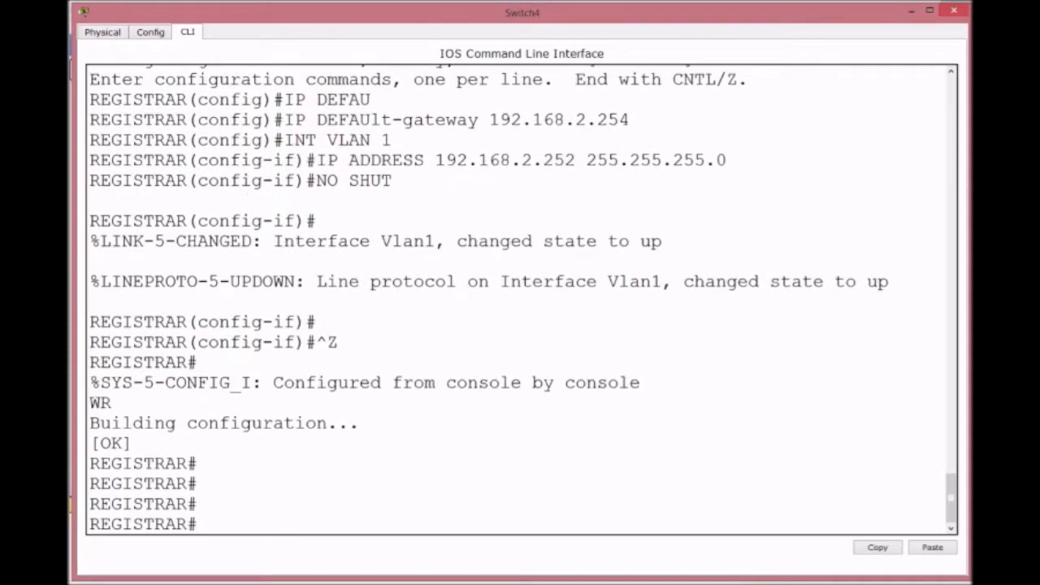
Reopen the Switch4 CLI and page 'sh start' through to the VLAN 1 address and gateway.
{"action": "left_click", "coordinate": [911, 11]}
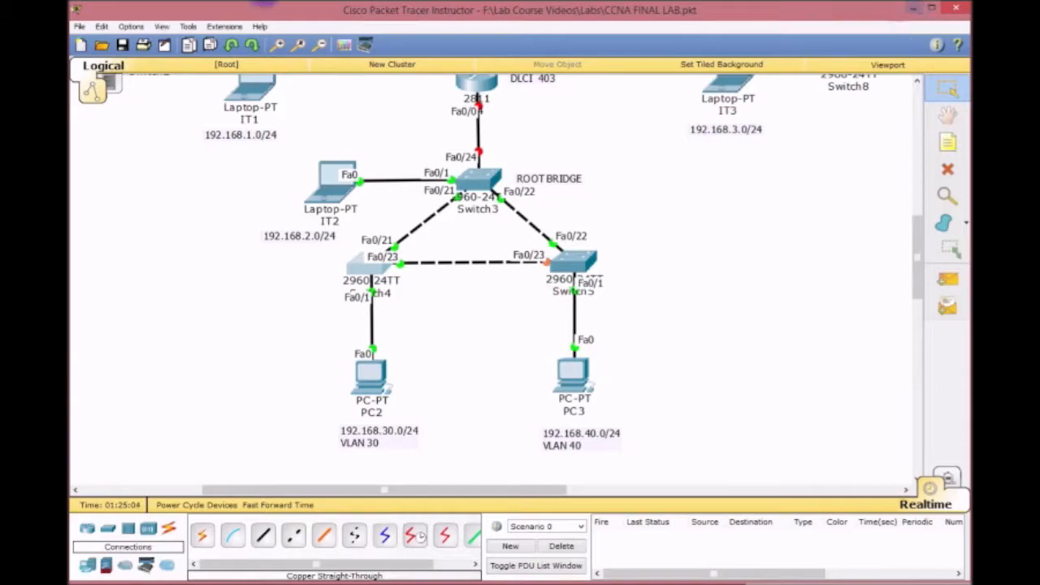
{"action": "left_click", "coordinate": [349, 261]}
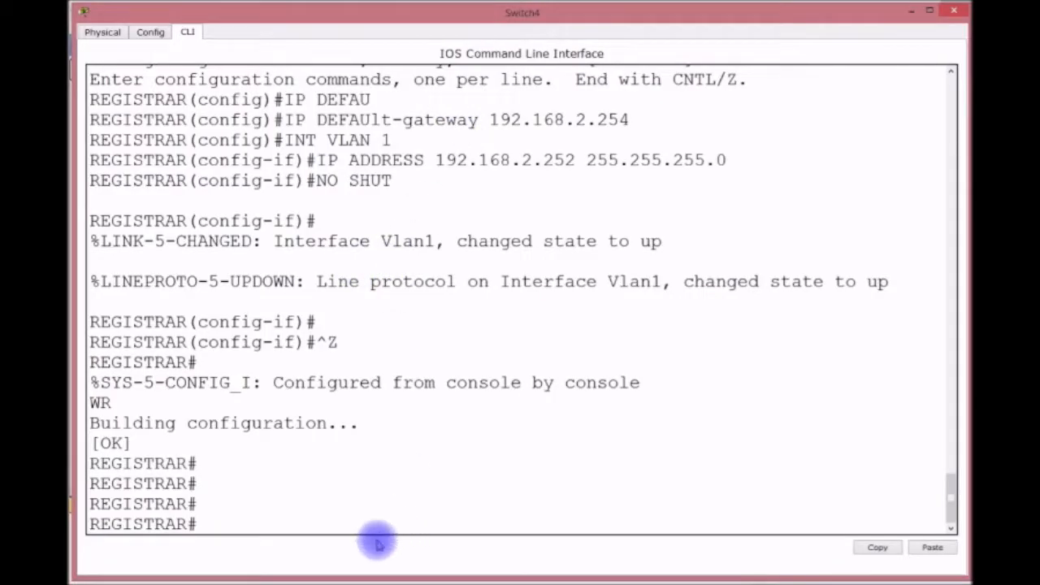
{"action": "left_click", "coordinate": [365, 504]}
{"action": "type", "text": "SH START"}
{"action": "key", "text": "Return"}
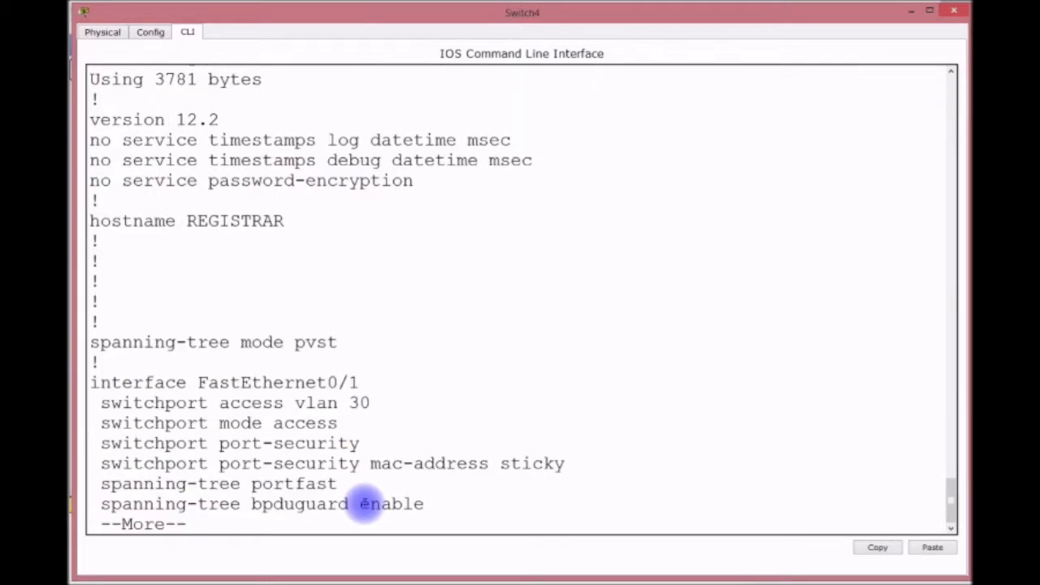
{"action": "key", "text": "Return"}
{"action": "key", "text": "Return"}
{"action": "key", "text": "Return"}
{"action": "key", "text": "Return"}
{"action": "key", "text": "Return"}
{"action": "key", "text": "Return"}
{"action": "key", "text": "Return"}
{"action": "key", "text": "Return"}
{"action": "key", "text": "Return"}
{"action": "key", "text": "Return"}
{"action": "key", "text": "Return"}
{"action": "key", "text": "Return"}
{"action": "key", "text": "Return"}
{"action": "key", "text": "Return"}
{"action": "key", "text": "Return"}
{"action": "key", "text": "Return"}
{"action": "key", "text": "Return"}
{"action": "key", "text": "Return"}
{"action": "key", "text": "Return"}
{"action": "key", "text": "Return"}
{"action": "key", "text": "Return"}
{"action": "key", "text": "Return"}
{"action": "key", "text": "Return"}
{"action": "key", "text": "Return"}
{"action": "key", "text": "Return"}
{"action": "key", "text": "Return"}
{"action": "key", "text": "Return"}
{"action": "key", "text": "Return"}
{"action": "key", "text": "Return"}
{"action": "key", "text": "Return"}
{"action": "key", "text": "Return"}
{"action": "key", "text": "Return"}
{"action": "key", "text": "Return"}
{"action": "key", "text": "Return"}
{"action": "key", "text": "Return"}
{"action": "key", "text": "Return"}
{"action": "key", "text": "Return"}
{"action": "key", "text": "Return"}
{"action": "key", "text": "Return"}
{"action": "key", "text": "Return"}
{"action": "key", "text": "Return"}
{"action": "key", "text": "Return"}
{"action": "key", "text": "Return"}
{"action": "key", "text": "Return"}
{"action": "key", "text": "Return"}
{"action": "key", "text": "Return"}
{"action": "key", "text": "Return"}
{"action": "key", "text": "Return"}
{"action": "key", "text": "Return"}
{"action": "key", "text": "Return"}
{"action": "key", "text": "Return"}
{"action": "key", "text": "Return"}
{"action": "key", "text": "Return"}
{"action": "key", "text": "Return"}
{"action": "key", "text": "Return"}
{"action": "key", "text": "Return"}
{"action": "key", "text": "Return"}
{"action": "key", "text": "Return"}
{"action": "key", "text": "Return"}
{"action": "key", "text": "Return"}
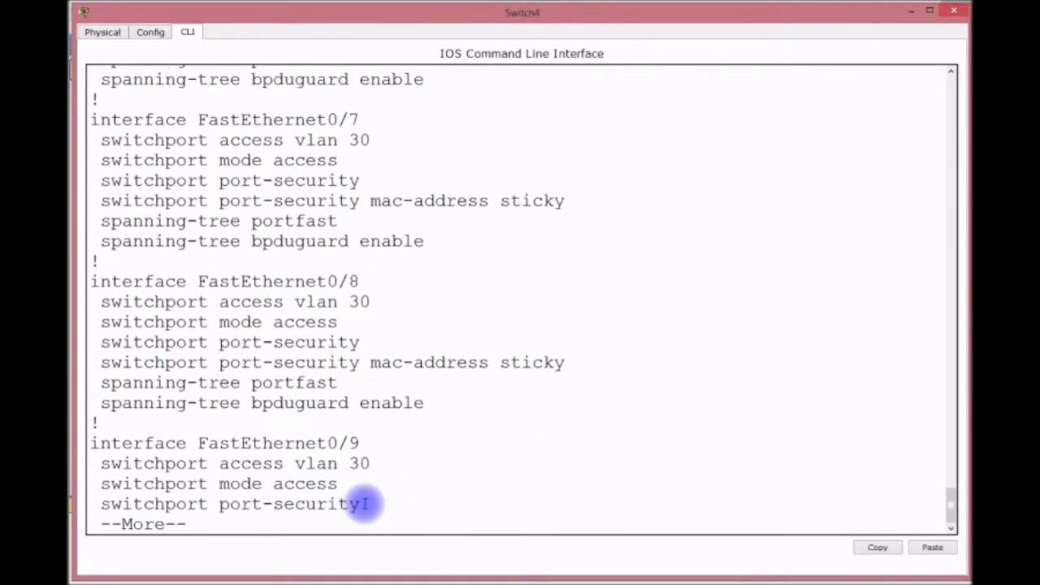
{"action": "key", "text": "Return"}
{"action": "key", "text": "Return"}
{"action": "key", "text": "Return"}
{"action": "key", "text": "Return"}
{"action": "key", "text": "Return"}
{"action": "key", "text": "Return"}
{"action": "key", "text": "Return"}
{"action": "key", "text": "Return"}
{"action": "key", "text": "Return"}
{"action": "key", "text": "Return"}
{"action": "key", "text": "Return"}
{"action": "key", "text": "Return"}
{"action": "key", "text": "Return"}
{"action": "key", "text": "Return"}
{"action": "key", "text": "Return"}
{"action": "key", "text": "Return"}
{"action": "key", "text": "Return"}
{"action": "key", "text": "Return"}
{"action": "key", "text": "Return"}
{"action": "key", "text": "Return"}
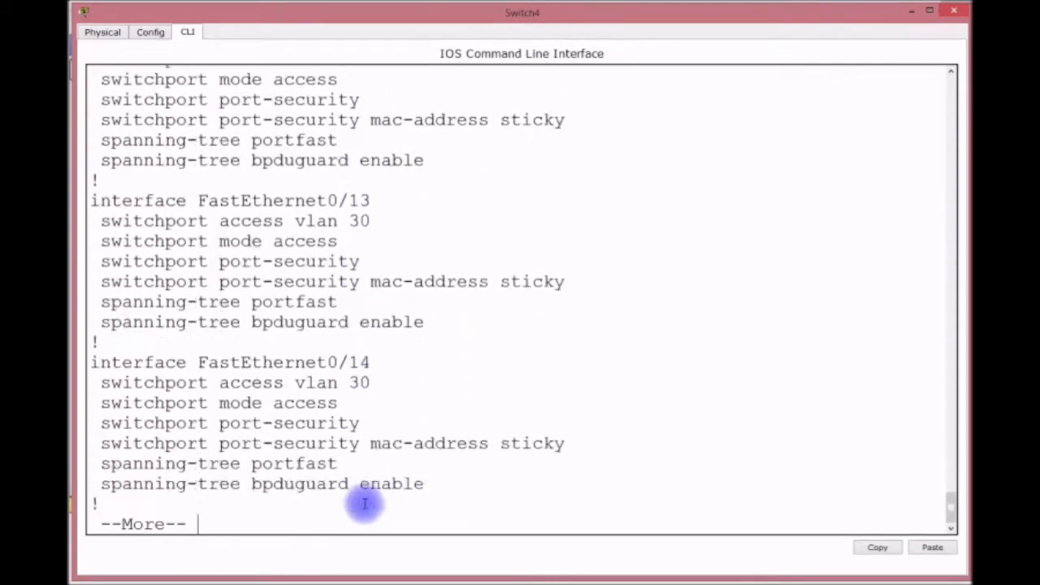
{"action": "key", "text": "Return"}
{"action": "key", "text": "Return"}
{"action": "key", "text": "Return"}
{"action": "key", "text": "Return"}
{"action": "key", "text": "Return"}
{"action": "key", "text": "Return"}
{"action": "key", "text": "Return"}
{"action": "key", "text": "Return"}
{"action": "key", "text": "Return"}
{"action": "key", "text": "Return"}
{"action": "key", "text": "Return"}
{"action": "key", "text": "Return"}
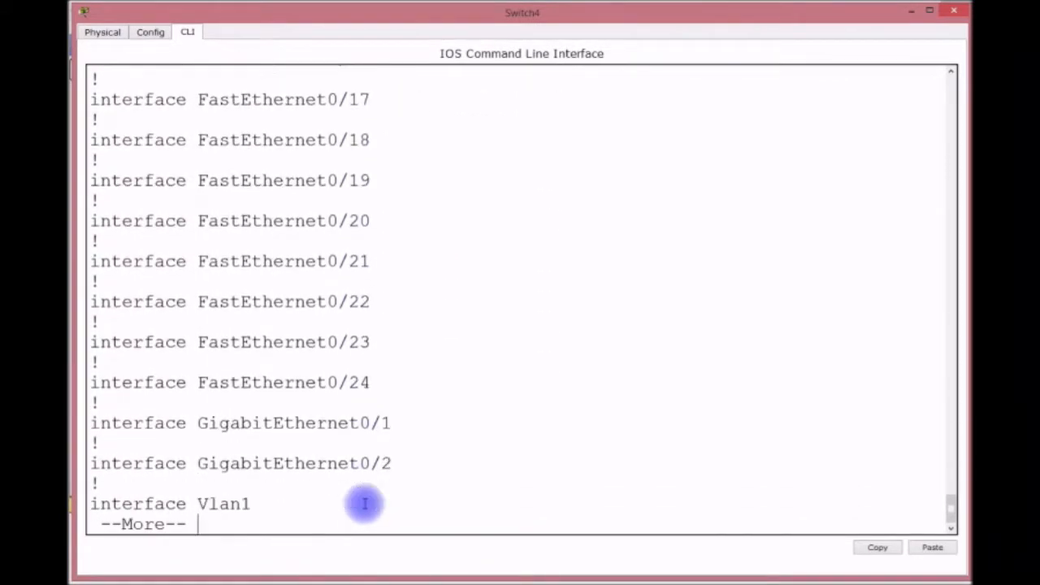
{"action": "key", "text": "Return"}
{"action": "key", "text": "Return"}
{"action": "key", "text": "Return"}
{"action": "key", "text": "Return"}
{"action": "key", "text": "Return"}
{"action": "key", "text": "Return"}
{"action": "key", "text": "Return"}
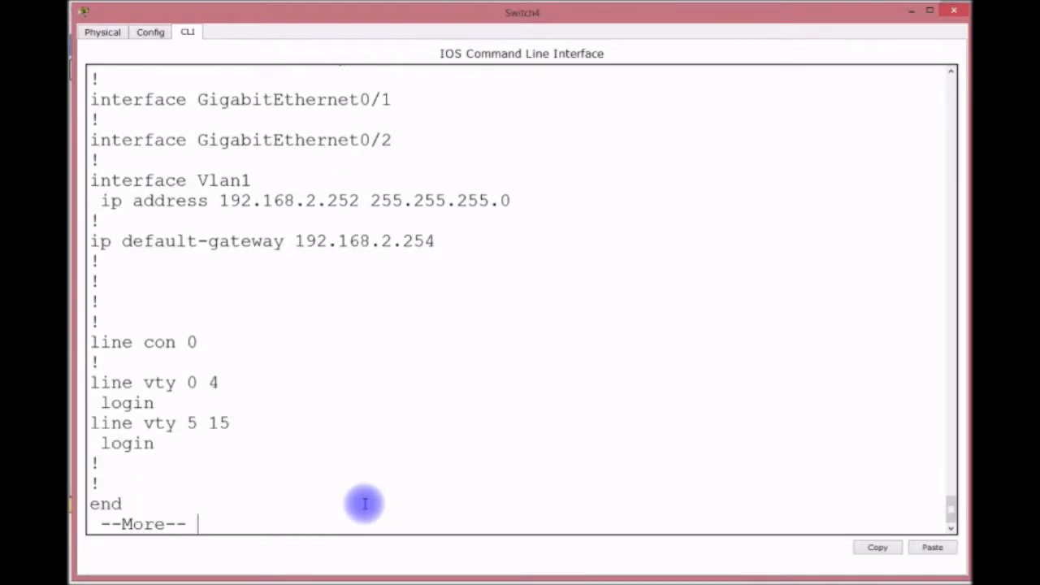
{"action": "key", "text": "Return"}
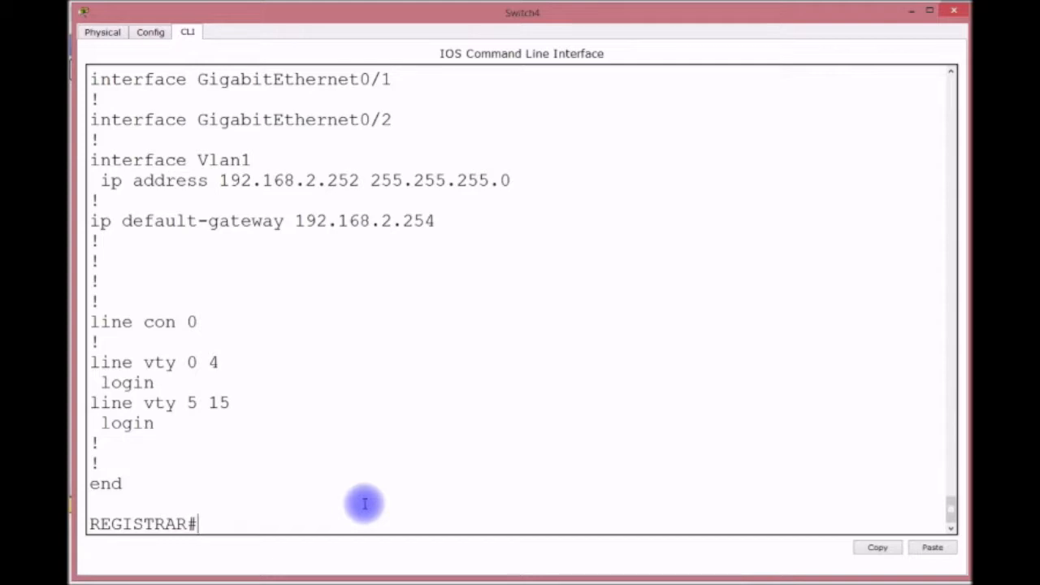
Enter console line 0 configuration, then exit back to privileged mode.
{"action": "type", "text": "LI"}
{"action": "key", "text": "BackSpace"}
{"action": "key", "text": "BackSpace"}
{"action": "type", "text": "CONFIG T"}
{"action": "key", "text": "Return"}
{"action": "type", "text": "LINE CON"}
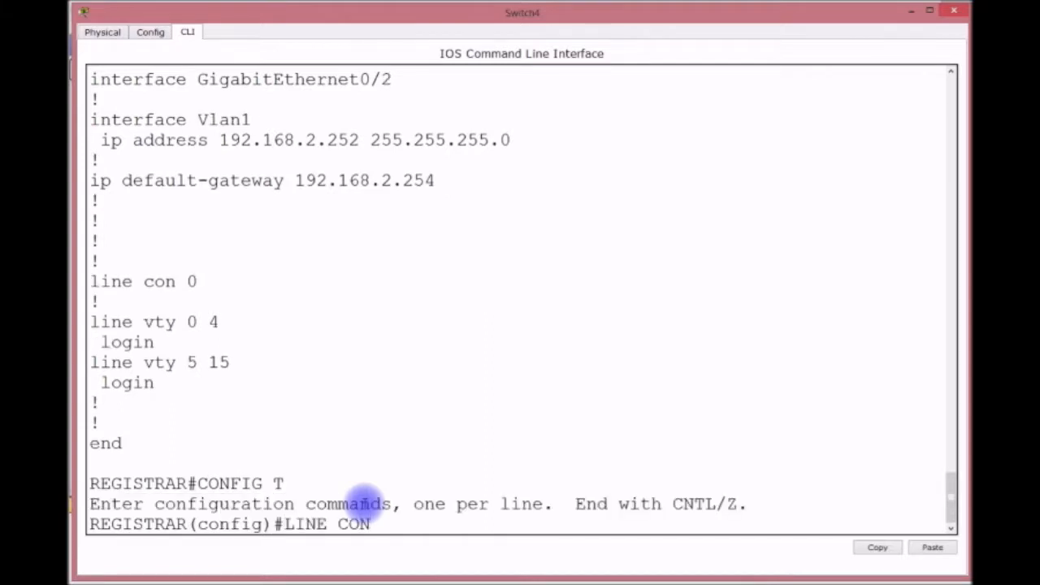
{"action": "type", "text": " 0"}
{"action": "key", "text": "Return"}
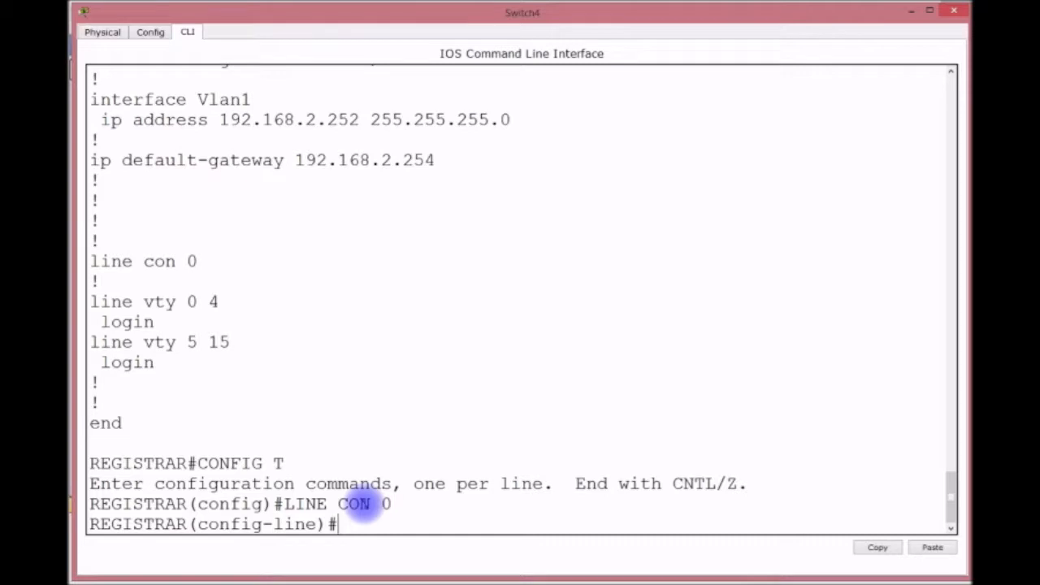
{"action": "key", "text": "ctrl+z"}
{"action": "key", "text": "Return"}
{"action": "key", "text": "Return"}
{"action": "key", "text": "Return"}
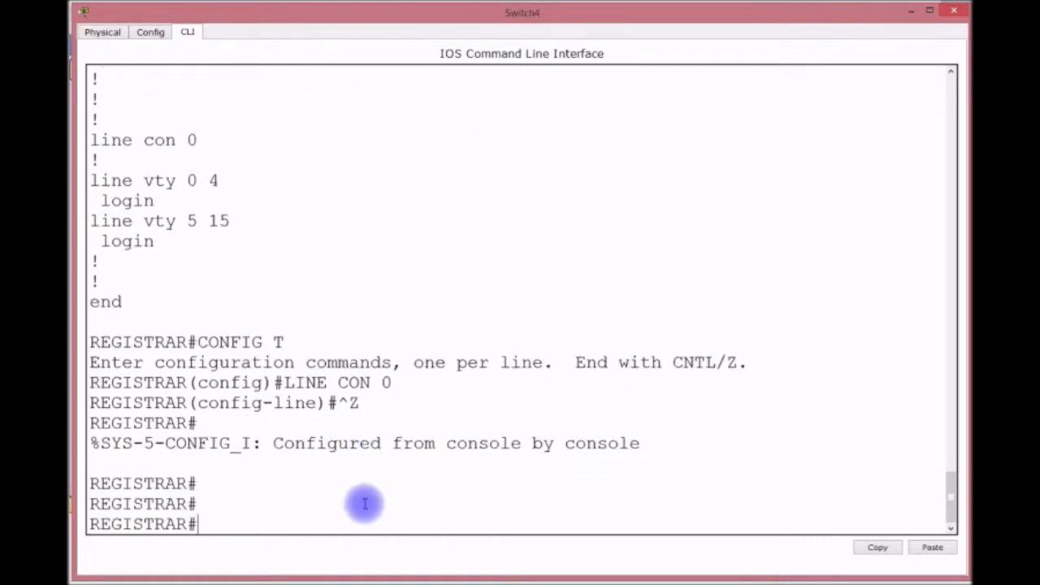
Scroll back through the output and close the Switch4 terminal.
{"action": "scroll", "coordinate": [365, 503], "scroll_direction": "up", "scroll_amount": 20}
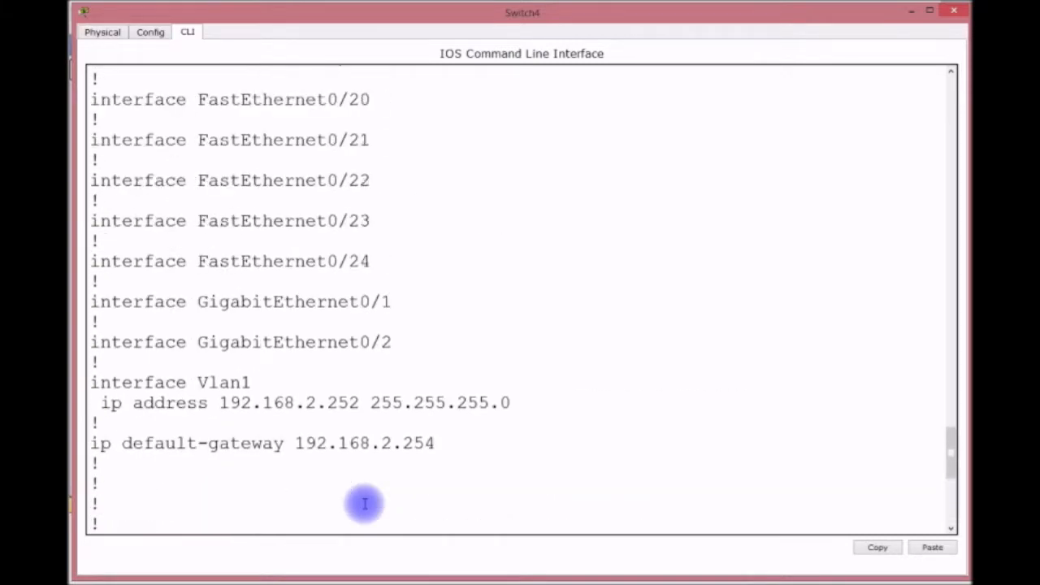
{"action": "scroll", "coordinate": [365, 504], "scroll_direction": "up", "scroll_amount": 20}
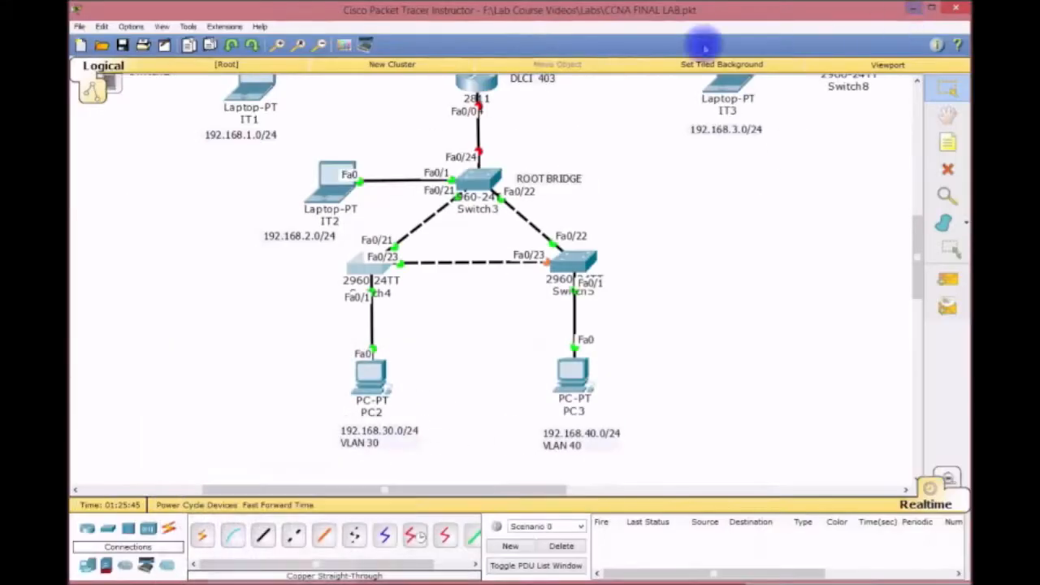
{"action": "left_click", "coordinate": [911, 10]}
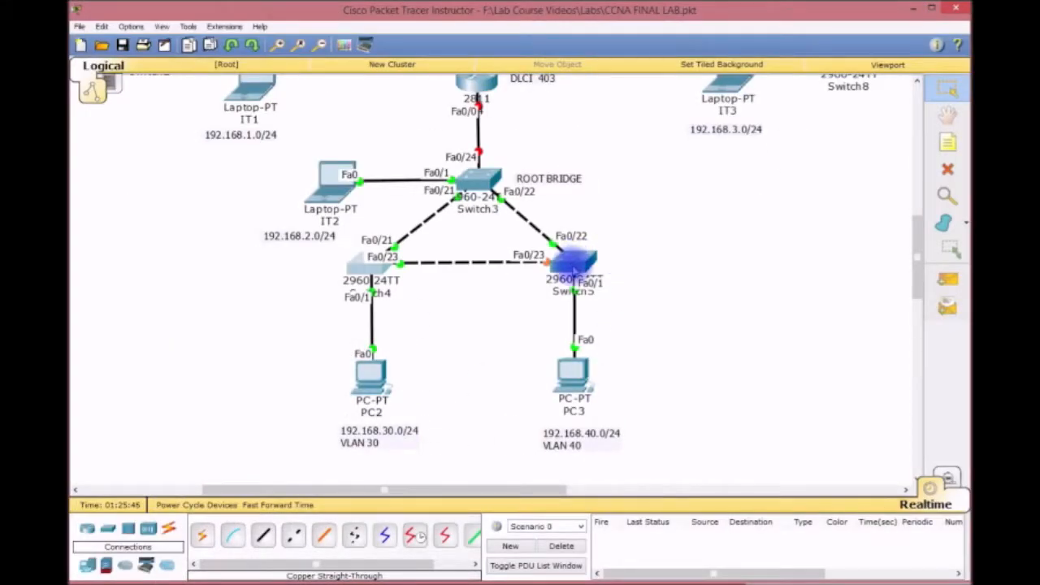
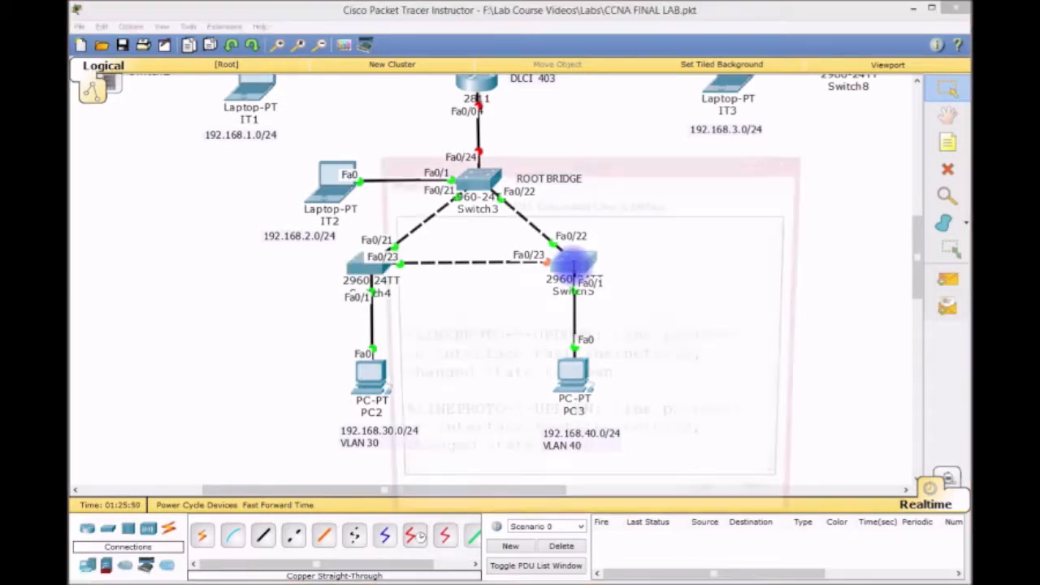
Open Switch5's console enlarged and enter global configuration mode.
{"action": "left_click", "coordinate": [574, 266]}
{"action": "left_click_drag", "start_coordinate": [453, 164], "coordinate": [151, 12]}
{"action": "left_click_drag", "start_coordinate": [506, 382], "coordinate": [963, 573]}
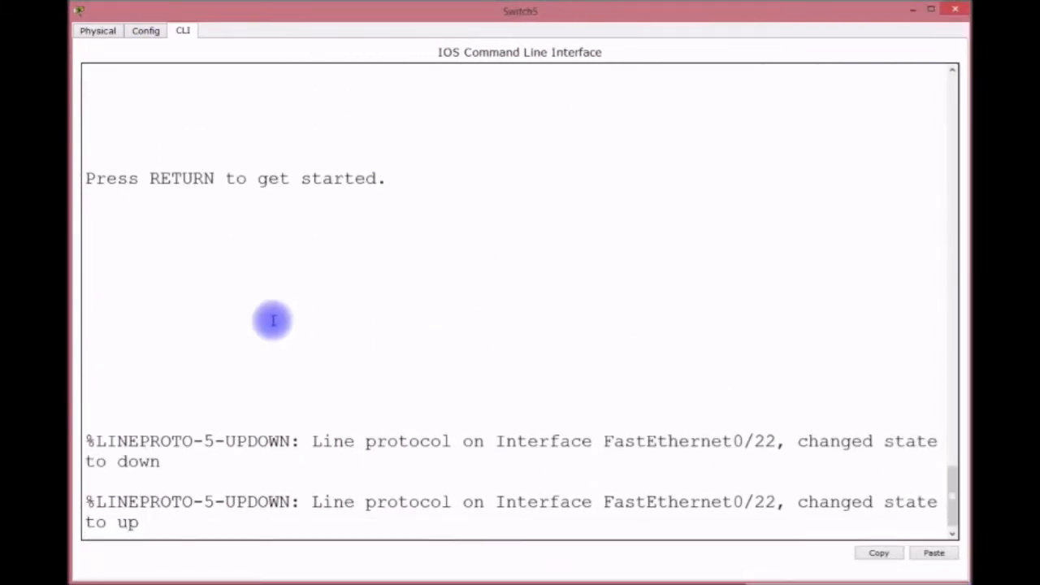
{"action": "key", "text": "Return"}
{"action": "key", "text": "Return"}
{"action": "key", "text": "Return"}
{"action": "key", "text": "Return"}
{"action": "type", "text": "EN"}
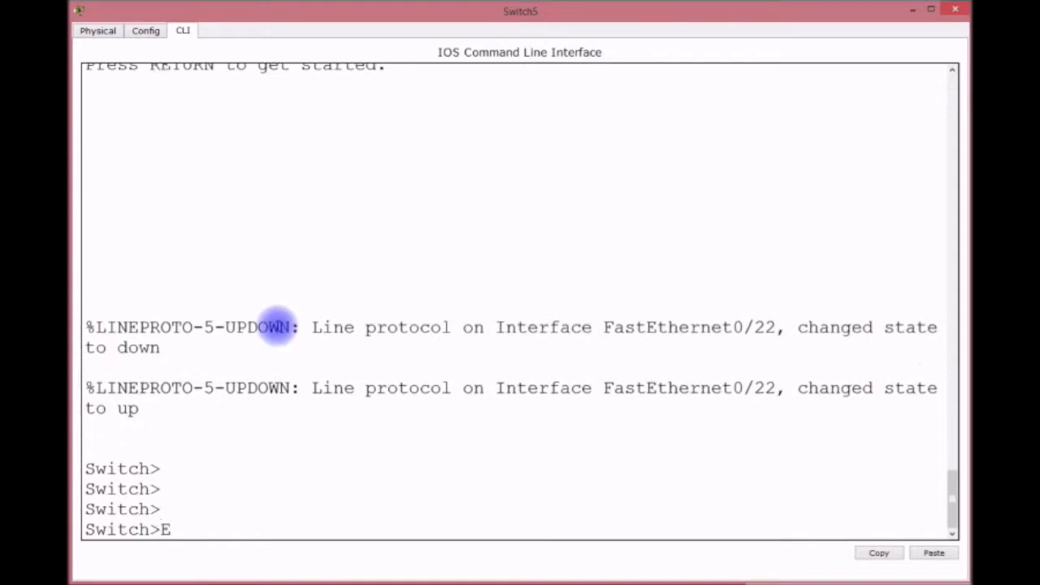
{"action": "key", "text": "Return"}
{"action": "type", "text": "CONFIG T"}
{"action": "key", "text": "Return"}
Rename the switch ADMISSIONS and set VTP mode to client.
{"action": "type", "text": "HOS"}
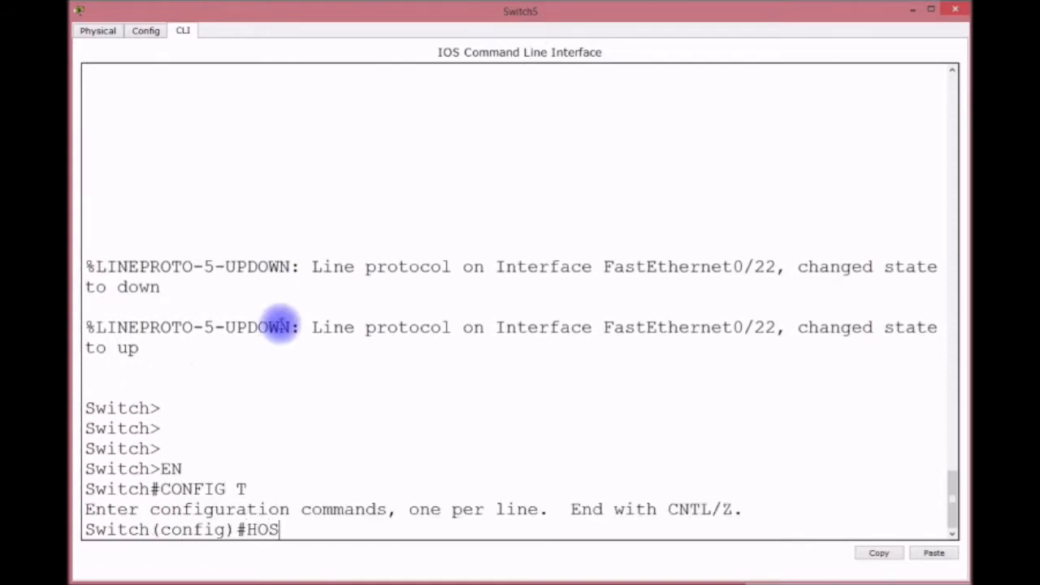
{"action": "type", "text": "TNAME AD"}
{"action": "type", "text": "MISSINOS"}
{"action": "key", "text": "BackSpace"}
{"action": "key", "text": "BackSpace"}
{"action": "key", "text": "BackSpace"}
{"action": "type", "text": "ONS"}
{"action": "key", "text": "Return"}
{"action": "type", "text": "VTP MODE CLIENT"}
{"action": "key", "text": "Return"}
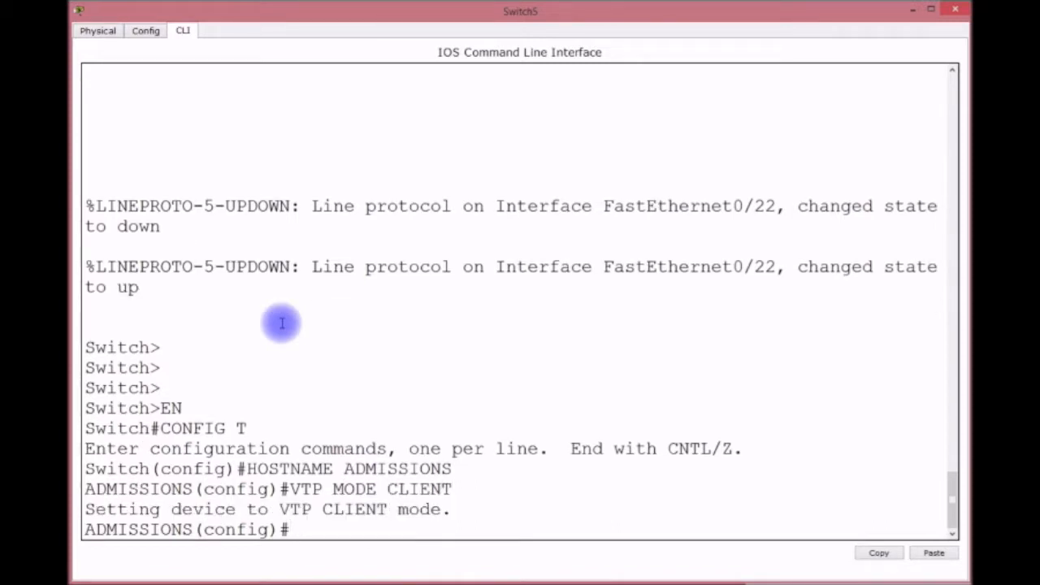
List the VLANs to confirm VLANs 30 and 40 were learned.
{"action": "type", "text": "DO SHV"}
{"action": "key", "text": "BackSpace"}
{"action": "type", "text": "VLAN"}
{"action": "key", "text": "Return"}
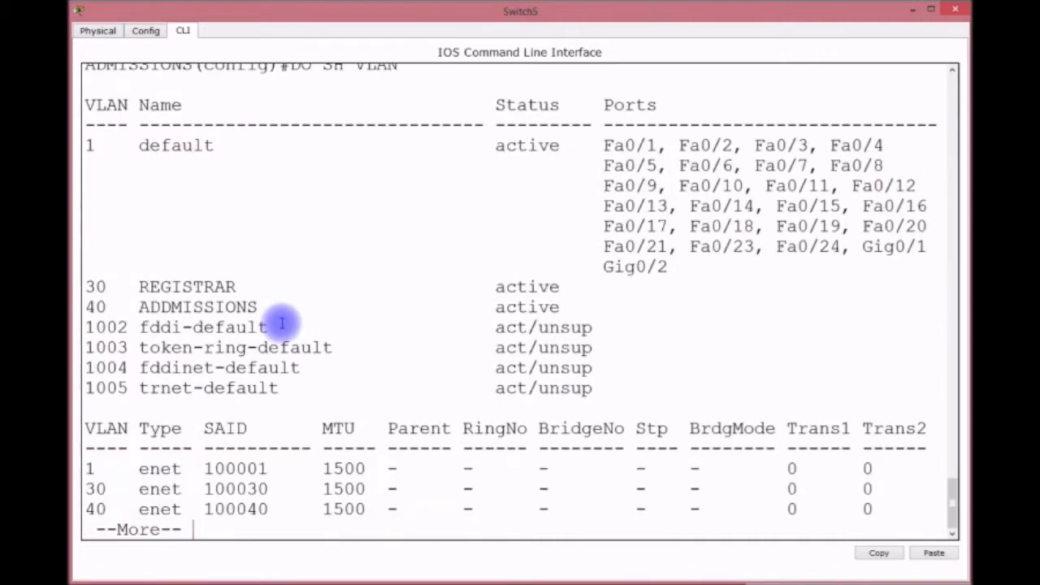
{"action": "key", "text": "q"}
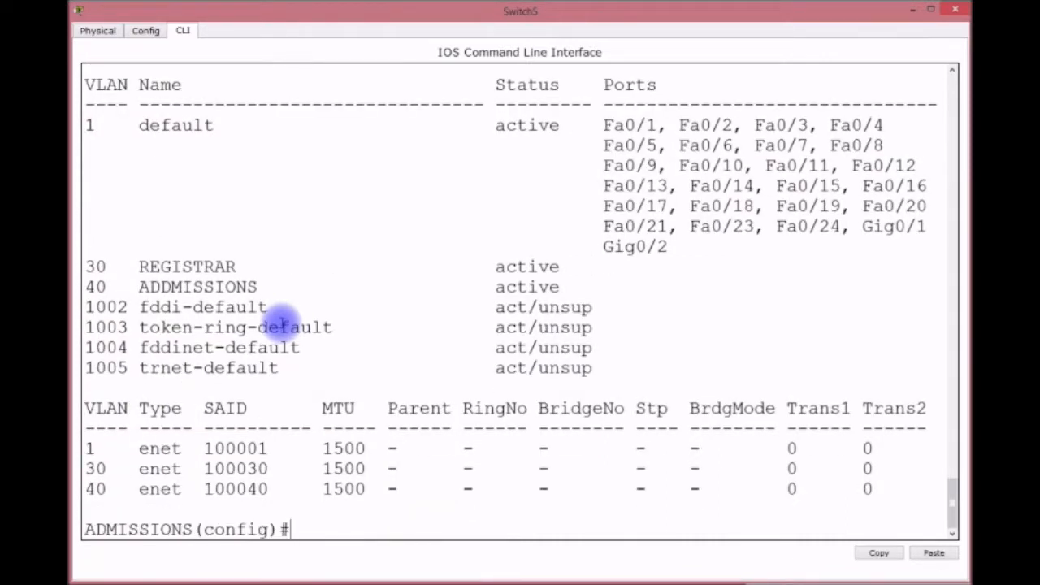
{"action": "type", "text": "INT RANGE "}
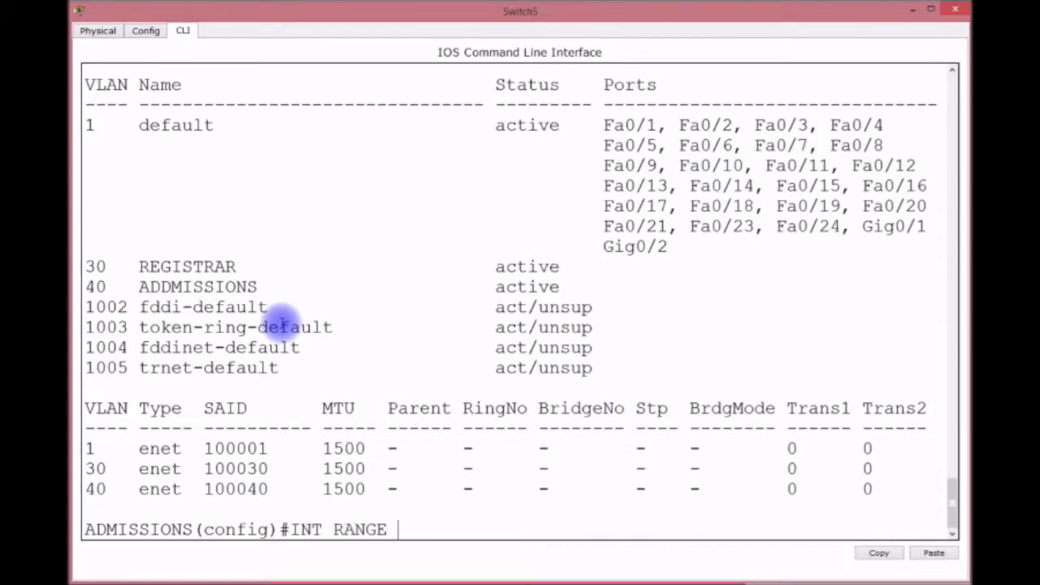
{"action": "type", "text": "F0/1-15"}
Make ports Fa0/1-15 access ports in VLAN 40.
{"action": "key", "text": "Return"}
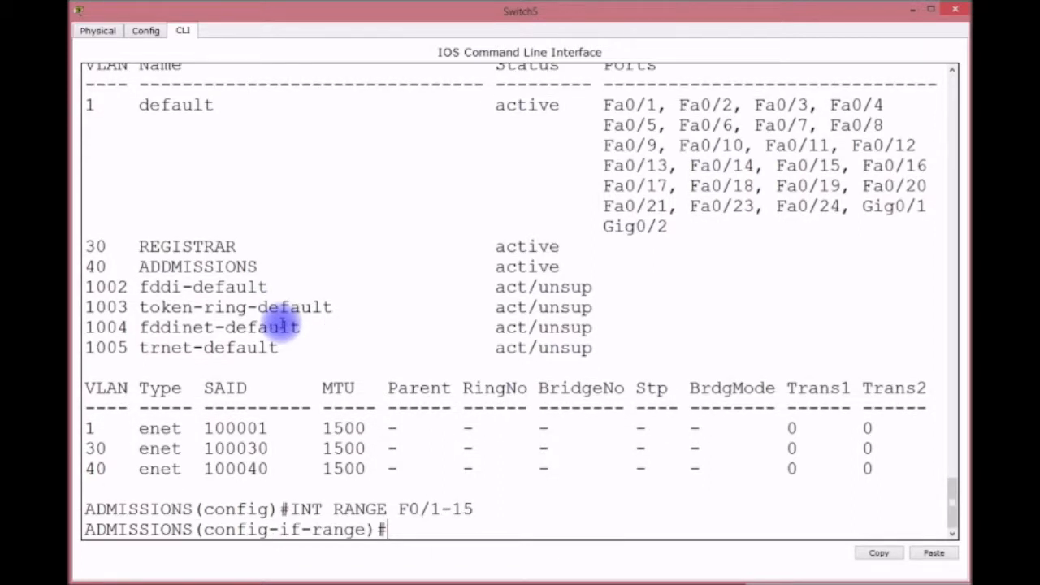
{"action": "type", "text": "SWITRCH"}
{"action": "key", "text": "BackSpace"}
{"action": "key", "text": "BackSpace"}
{"action": "key", "text": "BackSpace"}
{"action": "type", "text": "CHPORT MODE "}
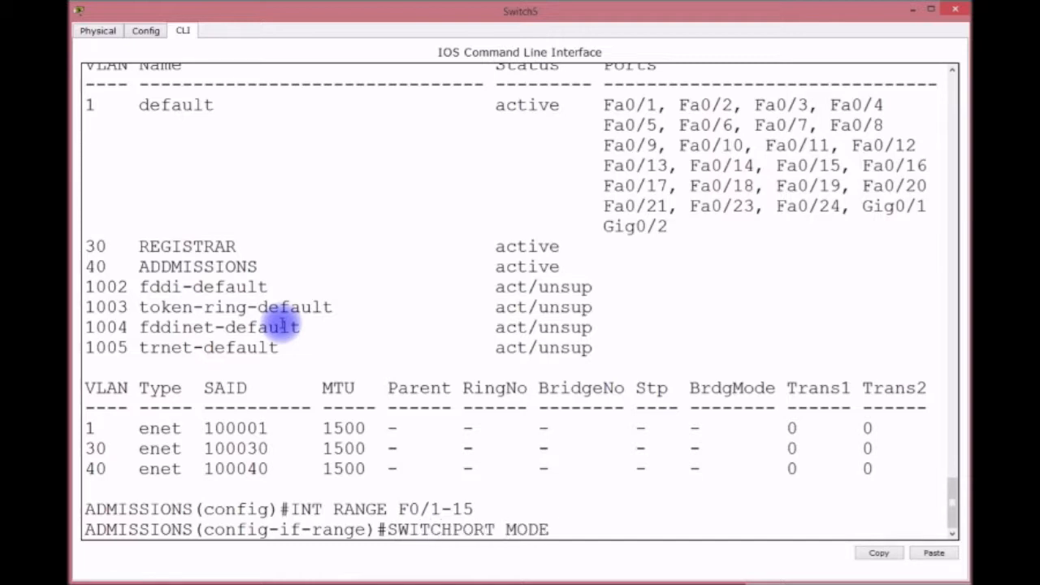
{"action": "type", "text": "ACCESS"}
{"action": "key", "text": "Return"}
{"action": "type", "text": "SIW"}
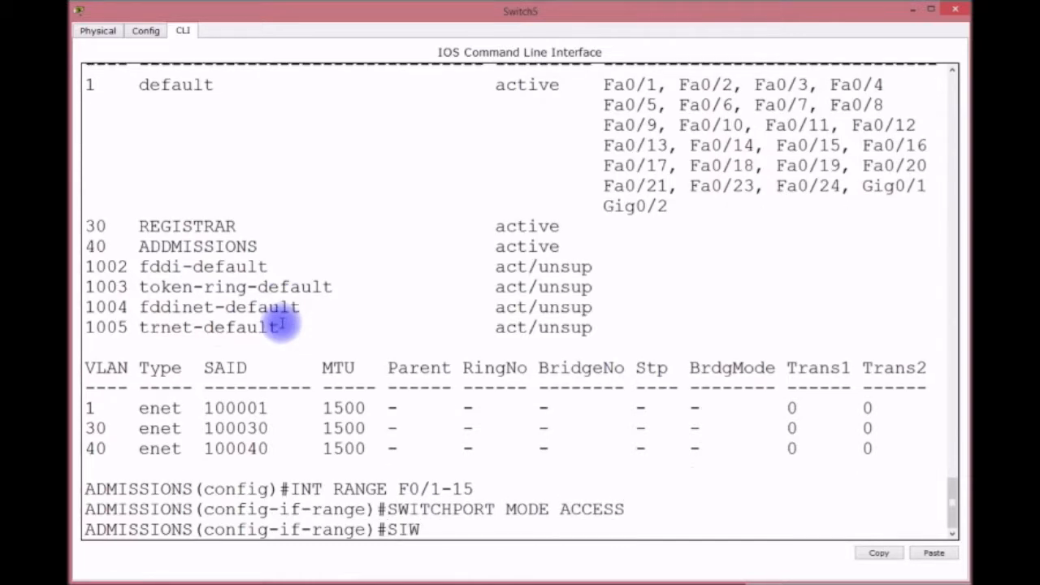
{"action": "key", "text": "BackSpace"}
{"action": "key", "text": "BackSpace"}
{"action": "type", "text": "WITCHP"}
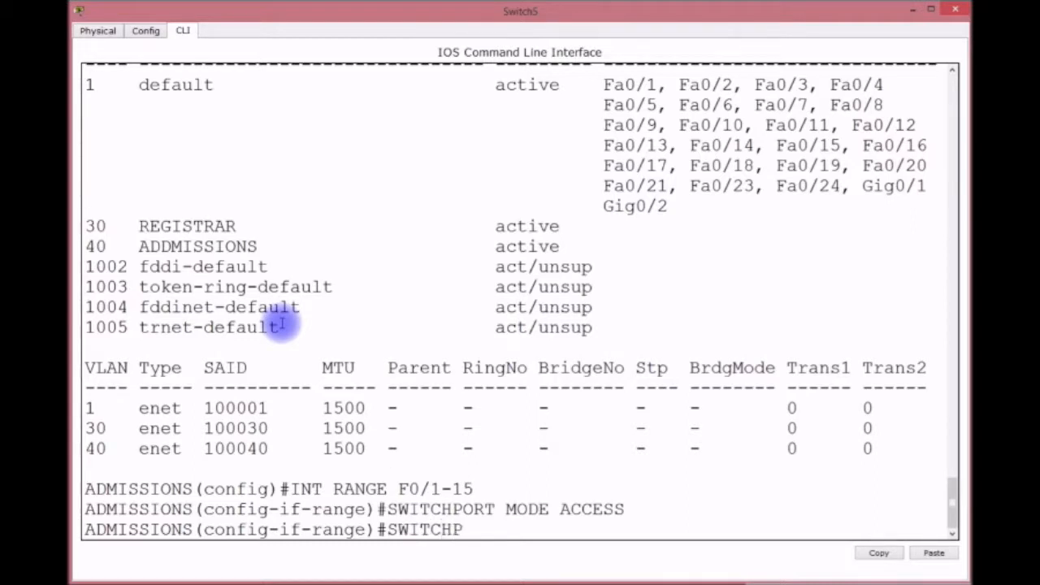
{"action": "type", "text": "ORT ACCESS"}
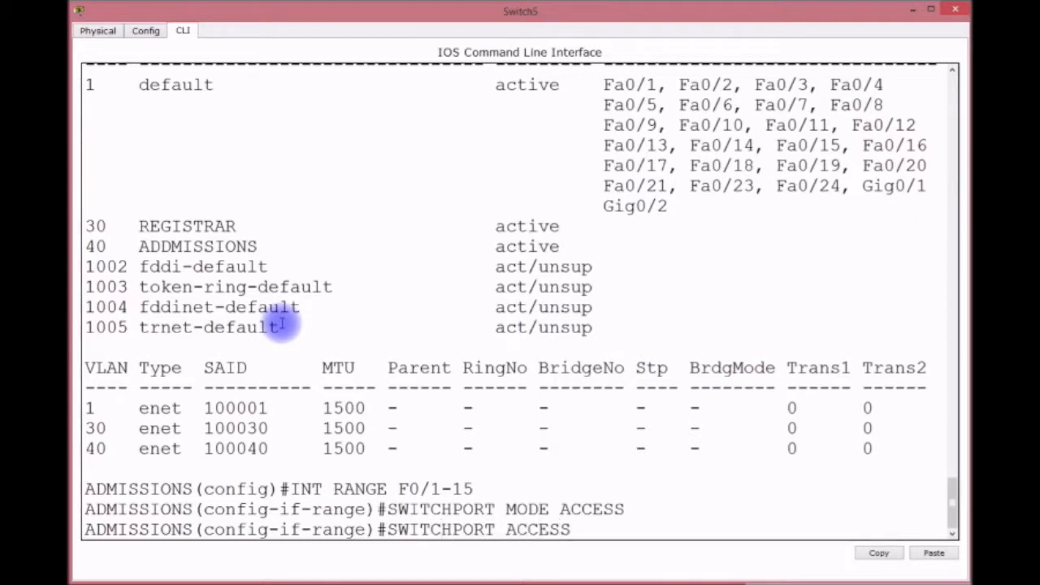
{"action": "type", "text": " VLAN 40"}
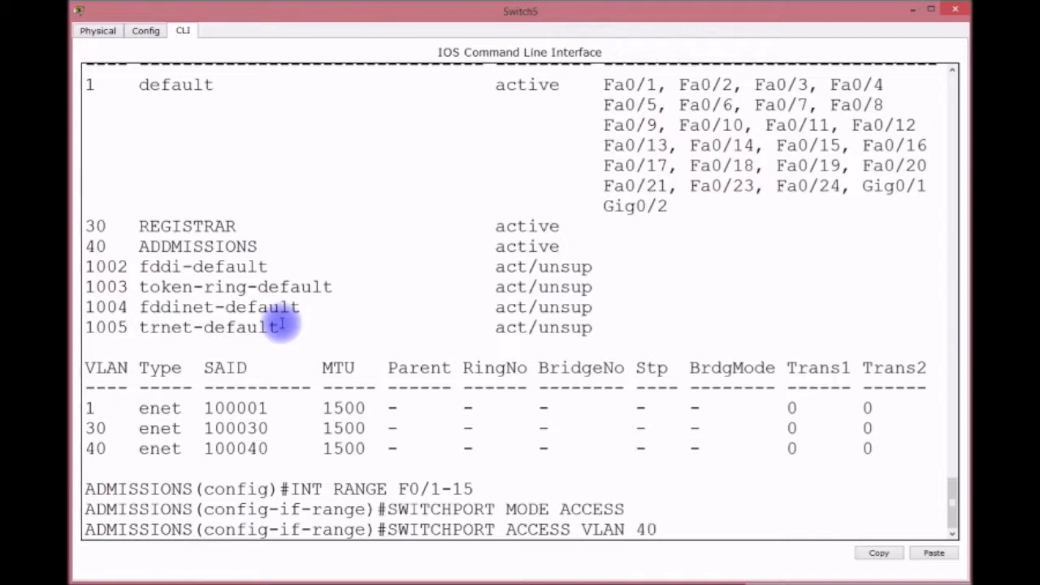
{"action": "key", "text": "Return"}
Enable port security with sticky MAC learning on the ports.
{"action": "type", "text": "SWIT"}
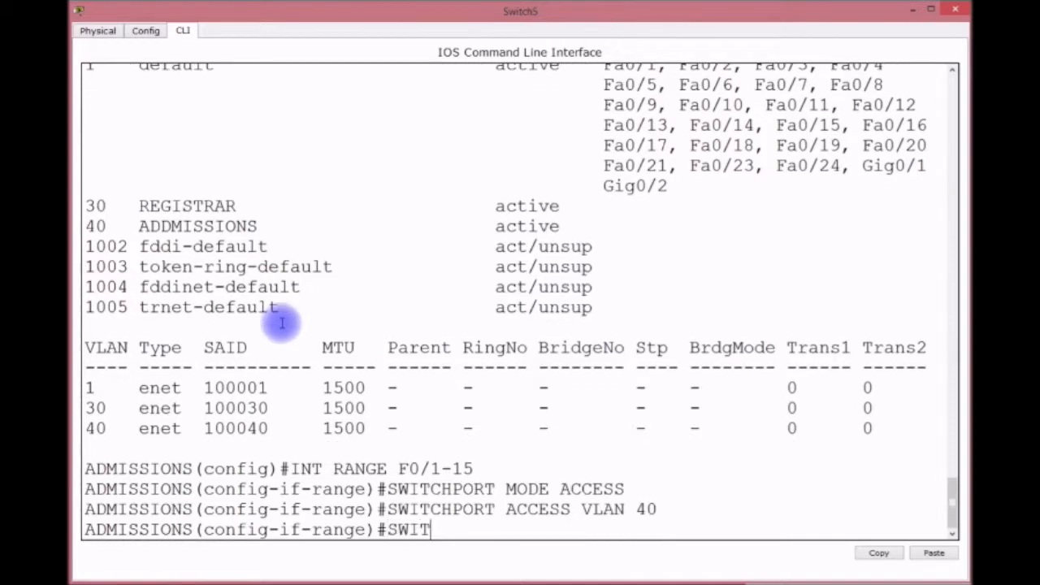
{"action": "type", "text": "CHPORT "}
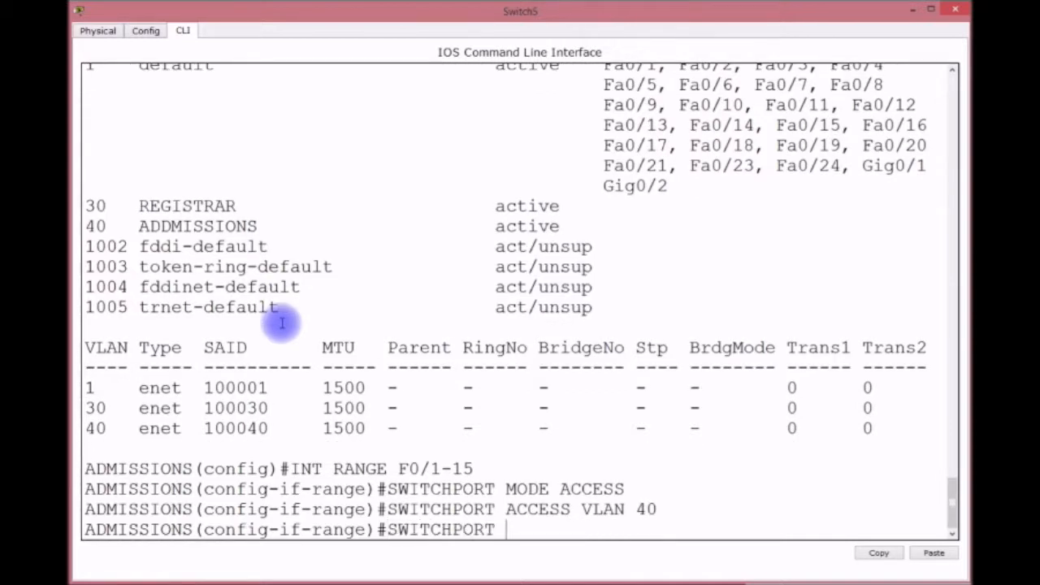
{"action": "type", "text": "PORT-SECURITY"}
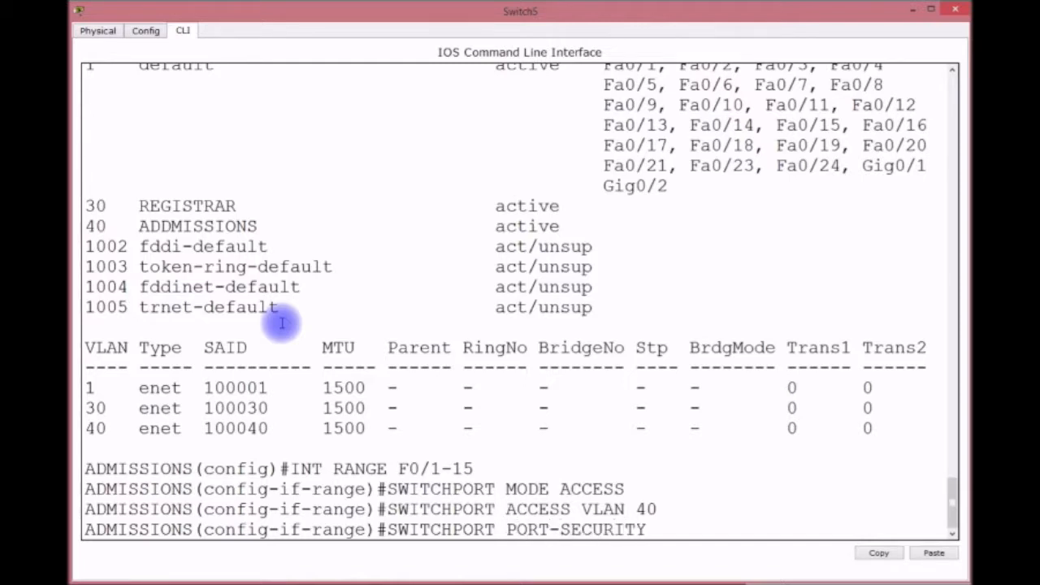
{"action": "key", "text": "Return"}
{"action": "key", "text": "Up"}
{"action": "type", "text": "MAC"}
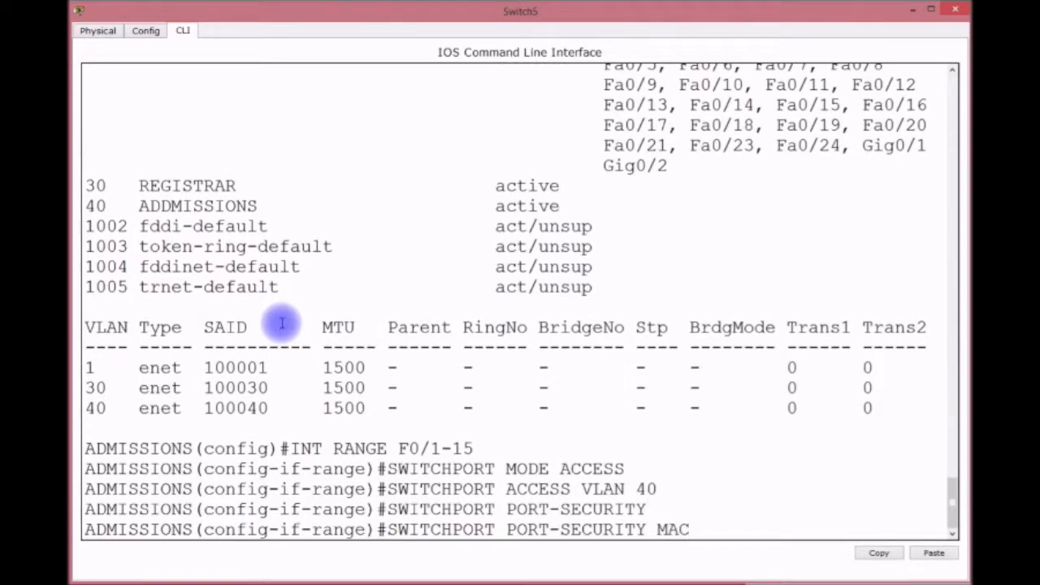
{"action": "type", "text": " STI"}
{"action": "key", "text": "Return"}
Limit each port to one MAC address and shut it down on violation.
{"action": "key", "text": "Up"}
{"action": "key", "text": "BackSpace"}
{"action": "key", "text": "BackSpace"}
{"action": "key", "text": "BackSpace"}
{"action": "key", "text": "BackSpace"}
{"action": "key", "text": "BackSpace"}
{"action": "type", "text": "X 1"}
{"action": "key", "text": "Return"}
{"action": "key", "text": "Up"}
{"action": "key", "text": "BackSpace"}
{"action": "key", "text": "BackSpace"}
{"action": "key", "text": "BackSpace"}
{"action": "key", "text": "BackSpace"}
{"action": "key", "text": "BackSpace"}
{"action": "type", "text": "VIO"}
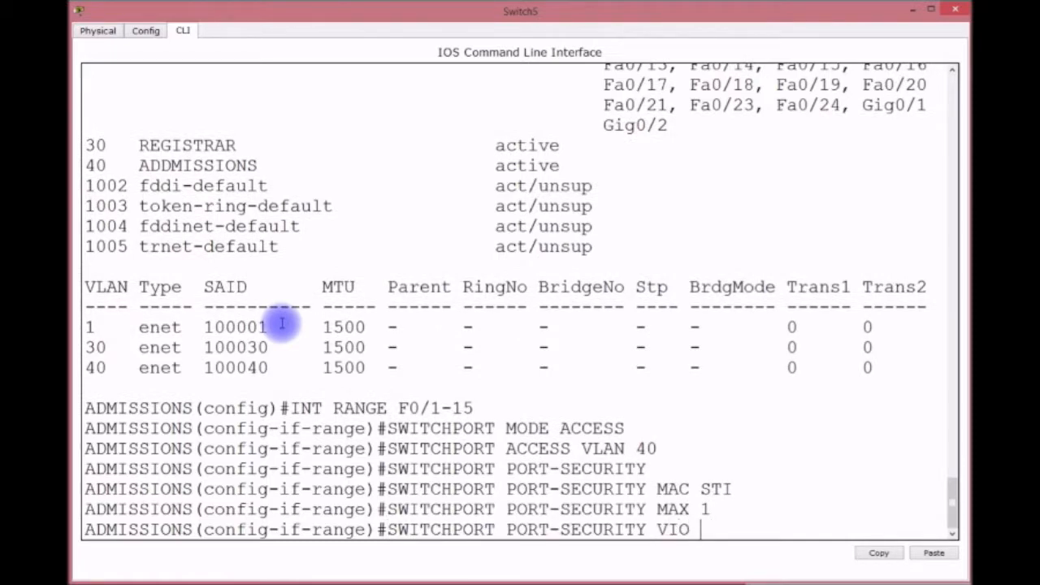
{"action": "type", "text": " SHUT"}
{"action": "key", "text": "Return"}
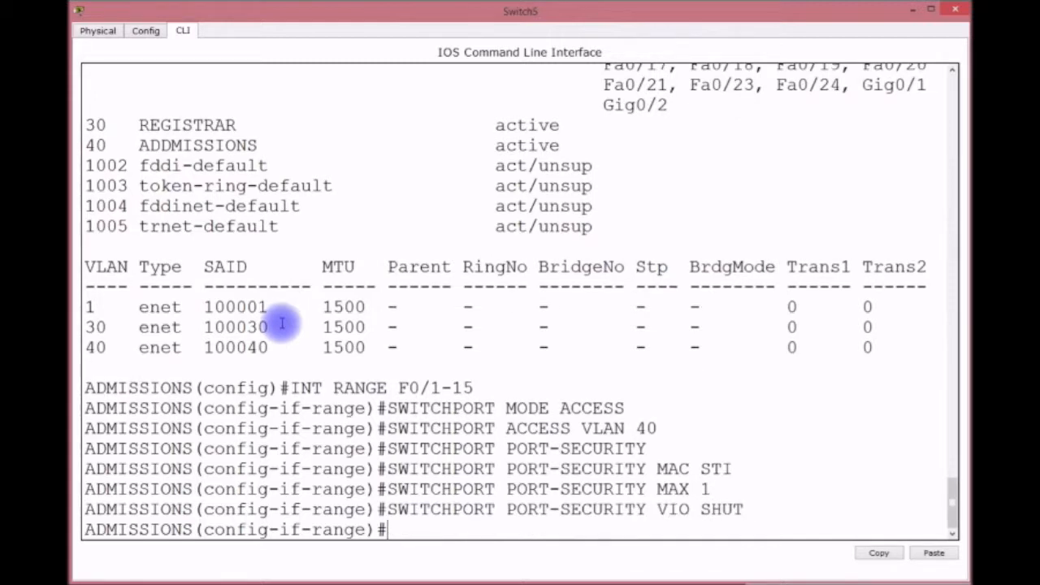
Enable PortFast and BPDU guard on the ports.
{"action": "type", "text": "SPA"}
{"action": "key", "text": "Tab"}
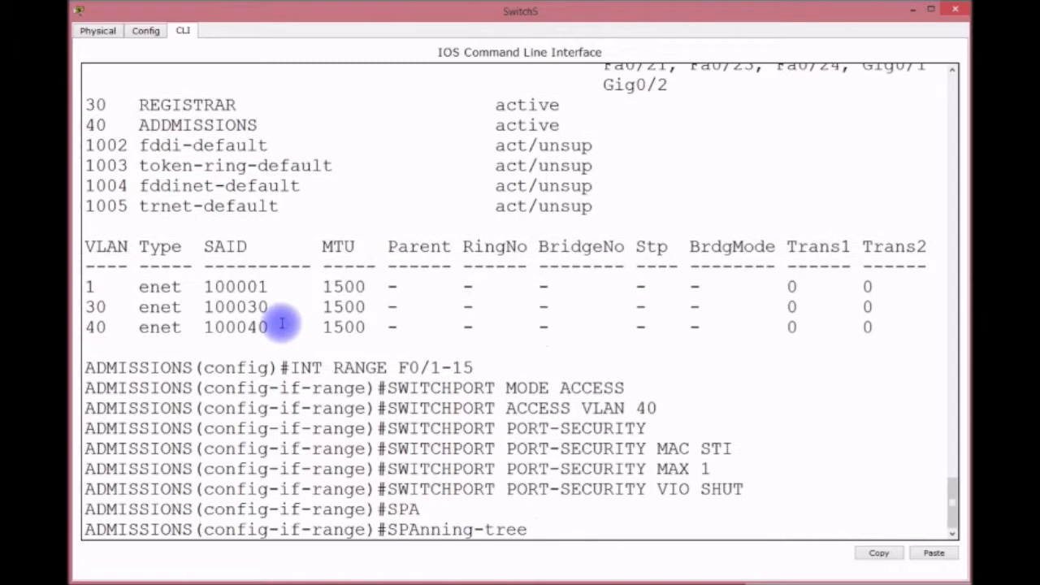
{"action": "type", "text": "P"}
{"action": "key", "text": "Tab"}
{"action": "key", "text": "Return"}
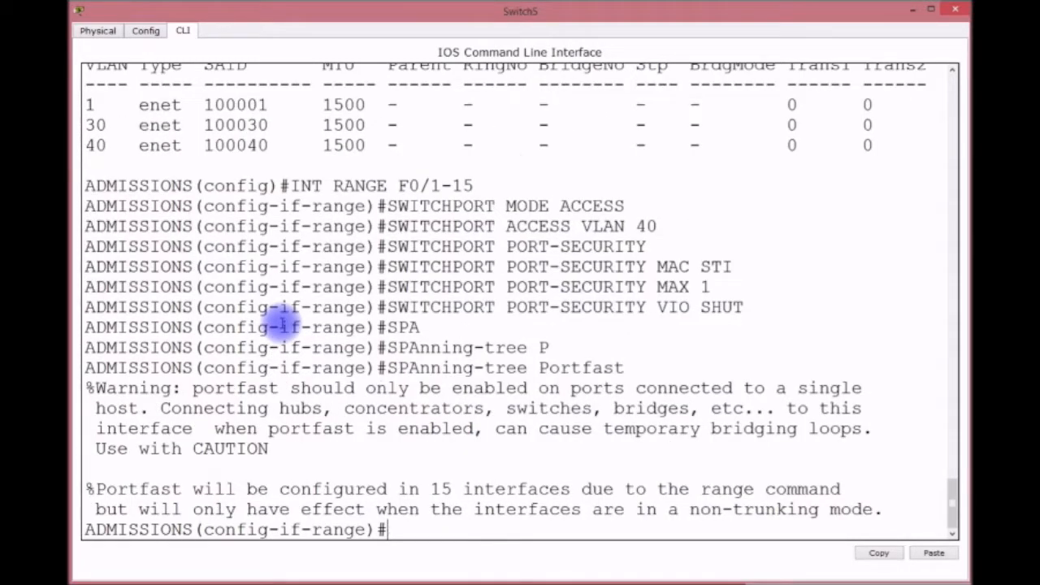
{"action": "type", "text": "SPA"}
{"action": "key", "text": "Tab"}
{"action": "type", "text": "B"}
{"action": "key", "text": "Tab"}
{"action": "type", "text": "E"}
{"action": "key", "text": "Tab"}
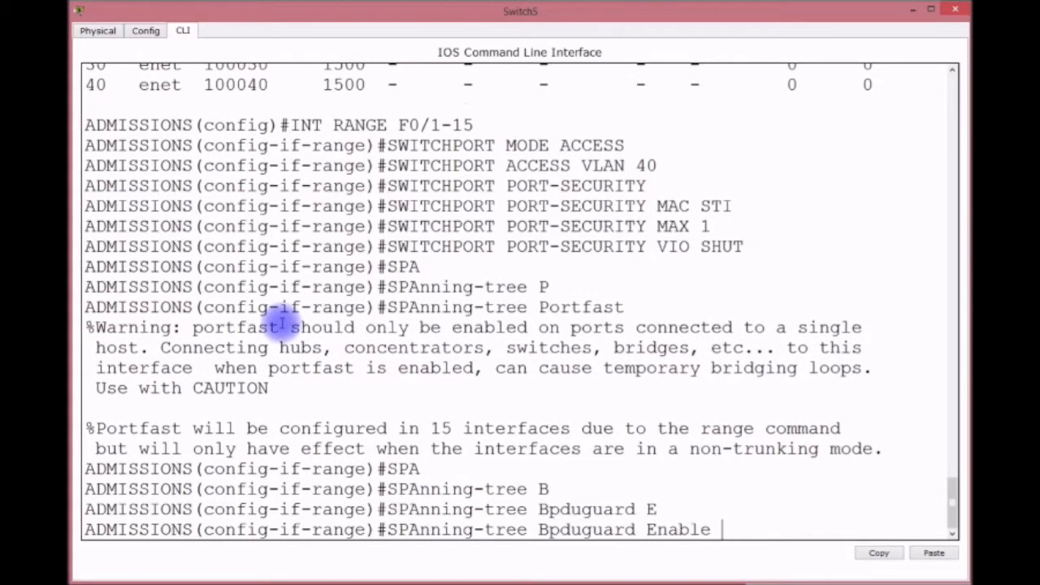
{"action": "key", "text": "Return"}
Save the configuration with do wr and leave configuration mode.
{"action": "type", "text": "DO WR"}
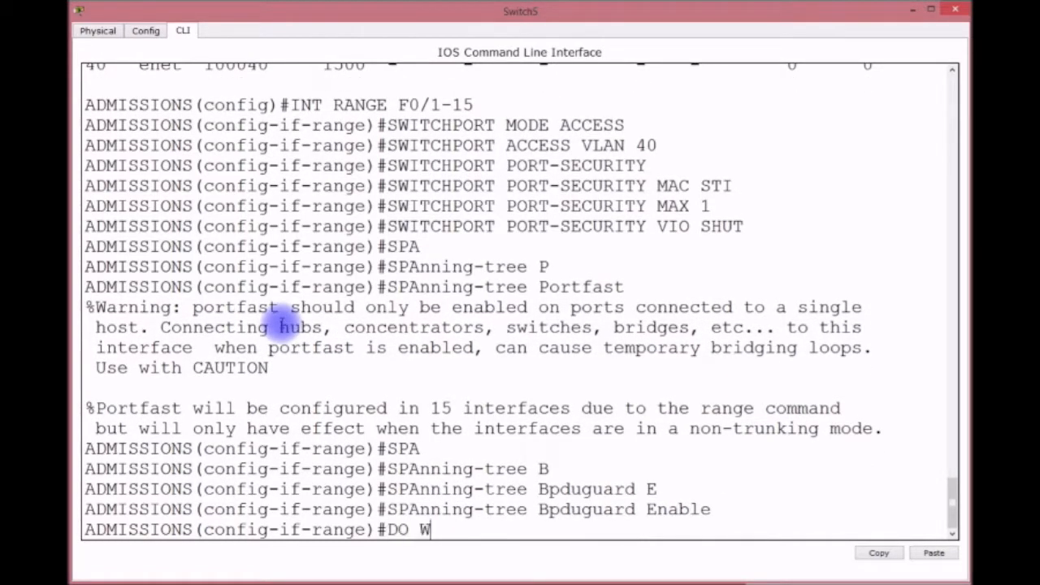
{"action": "key", "text": "Return"}
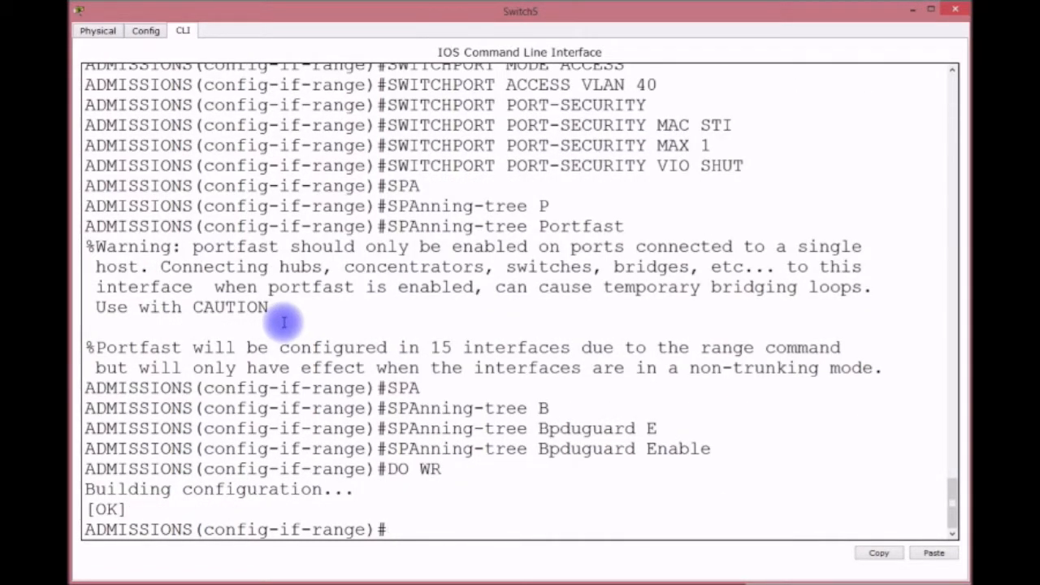
{"action": "key", "text": "ctrl+z"}
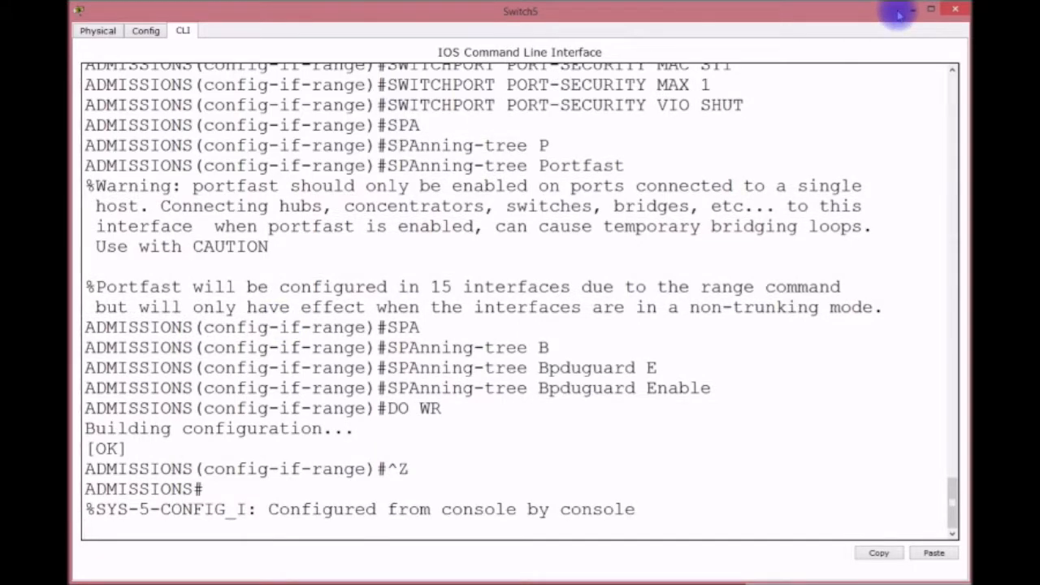
Set the default gateway to 192.168.2.254.
{"action": "key", "text": "Return"}
{"action": "key", "text": "Return"}
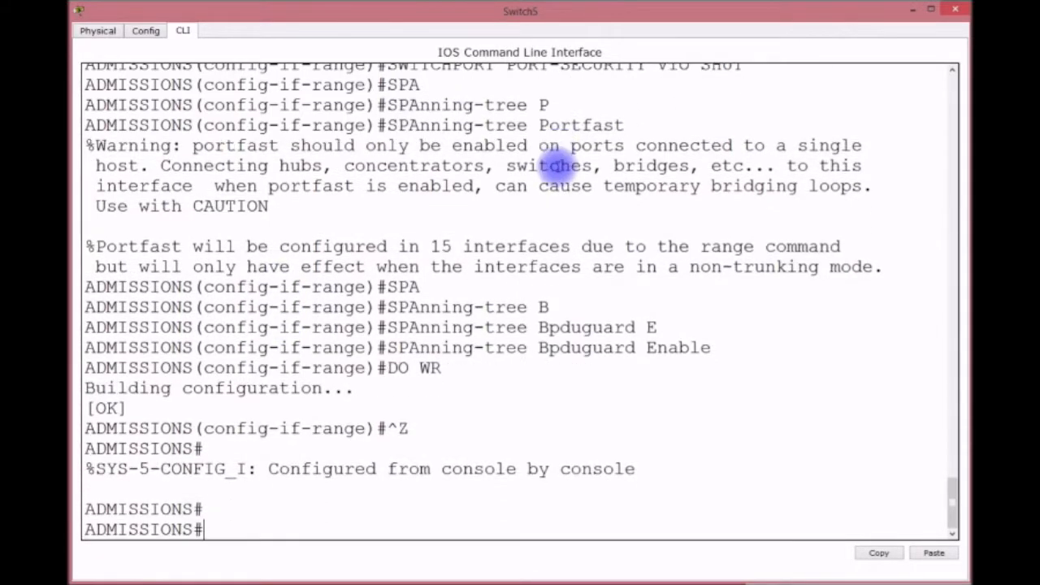
{"action": "type", "text": "CONFIG T"}
{"action": "key", "text": "Return"}
{"action": "type", "text": "INT"}
{"action": "key", "text": "BackSpace"}
{"action": "key", "text": "BackSpace"}
{"action": "type", "text": "P DE"}
{"action": "key", "text": "Tab"}
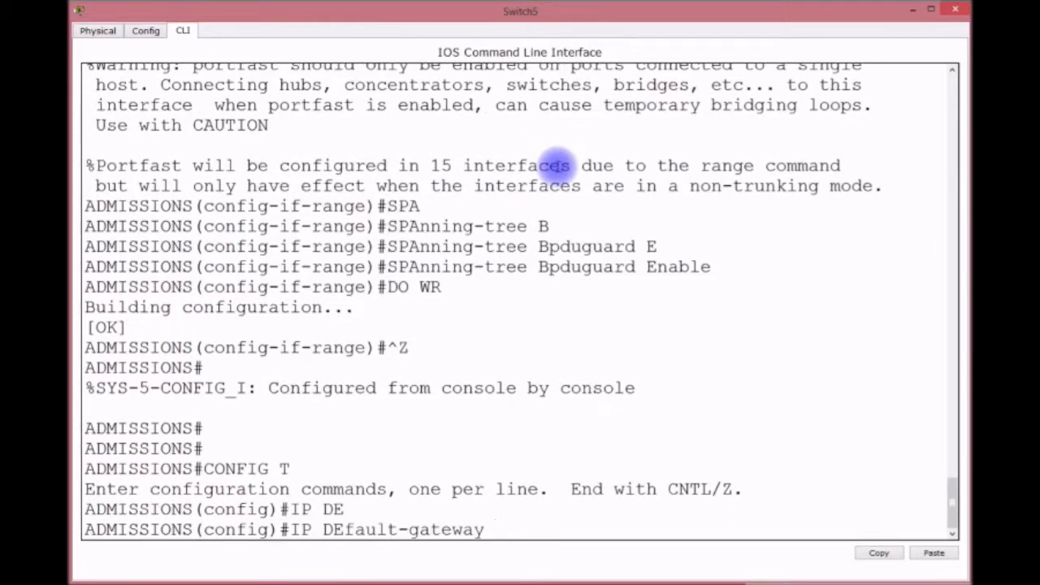
{"action": "type", "text": "192.168."}
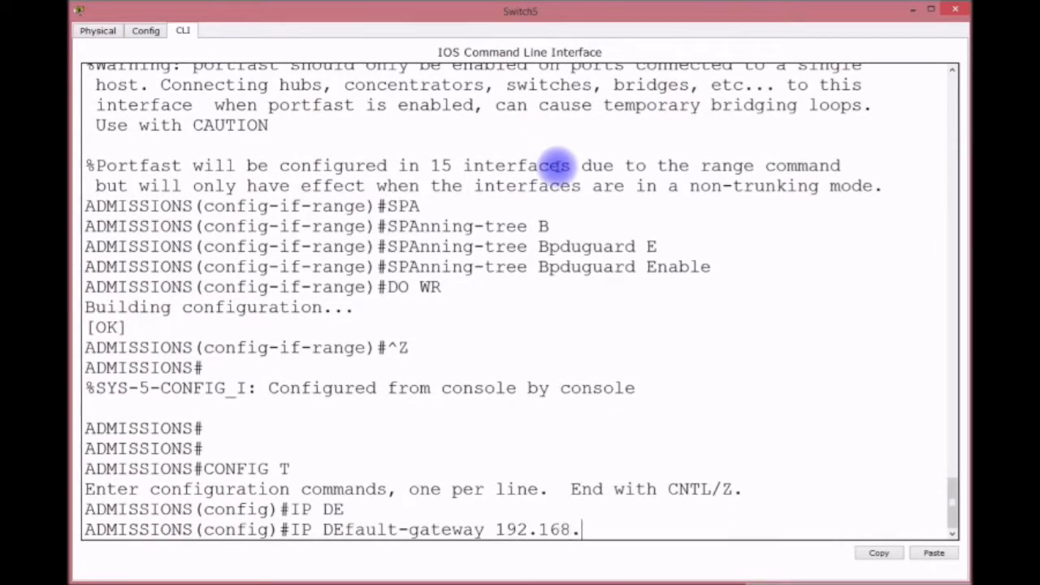
{"action": "type", "text": "2.254"}
{"action": "key", "text": "Return"}
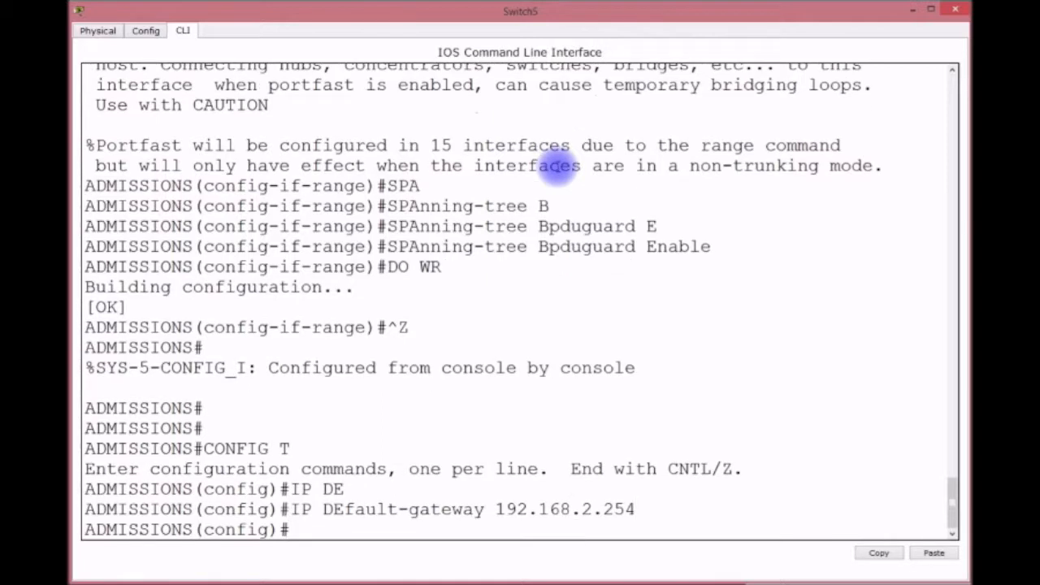
Give VLAN 1 the address 192.168.2.251 255.255.255.0 and bring it up.
{"action": "type", "text": "INT VLAN 1"}
{"action": "key", "text": "Return"}
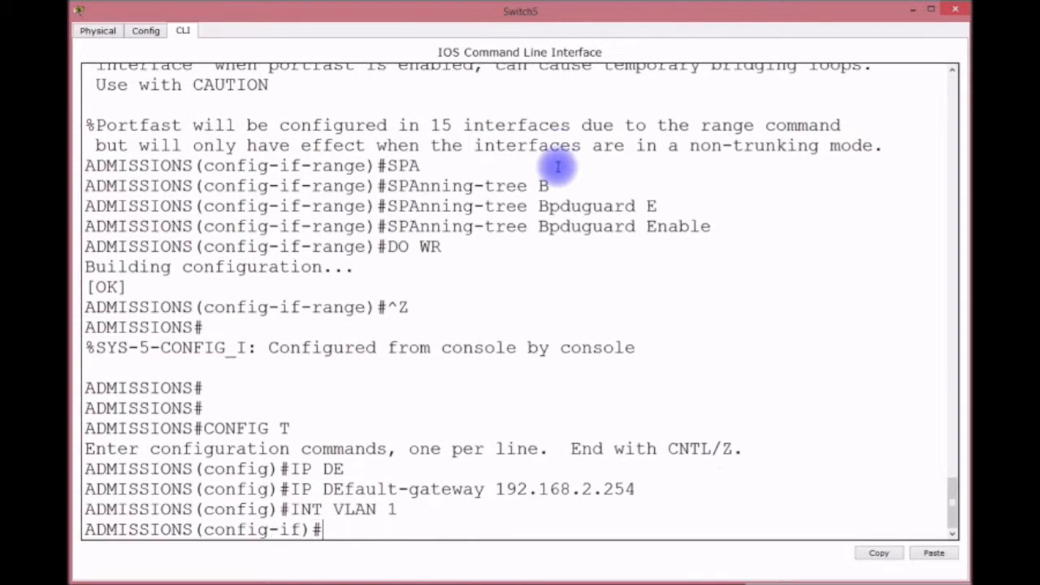
{"action": "type", "text": "IP ADDRESS 192.168.2.251 255.255.255.0"}
{"action": "key", "text": "Return"}
{"action": "type", "text": "NO SHUT"}
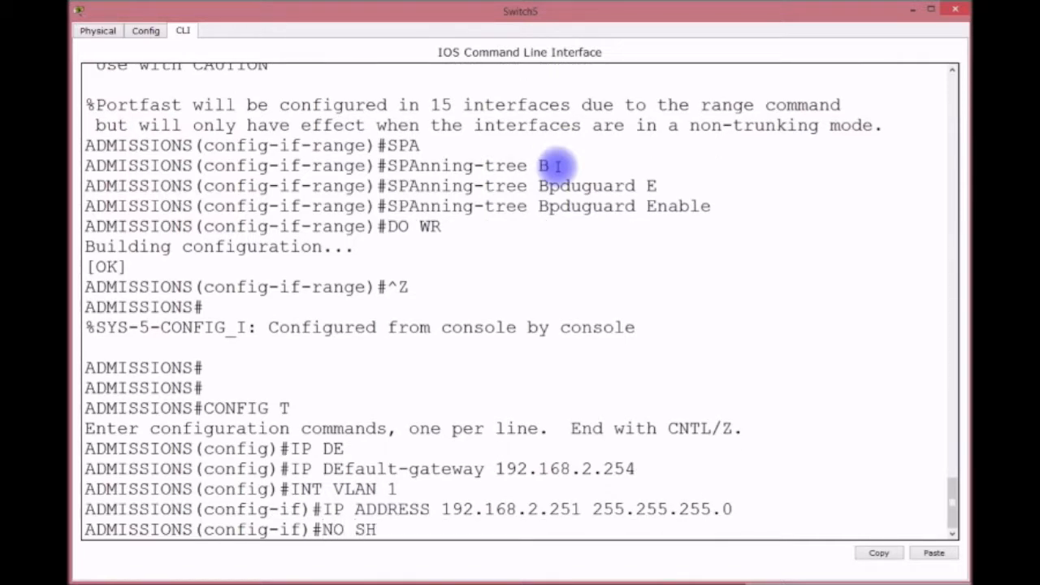
{"action": "key", "text": "Return"}
{"action": "key", "text": "ctrl+z"}
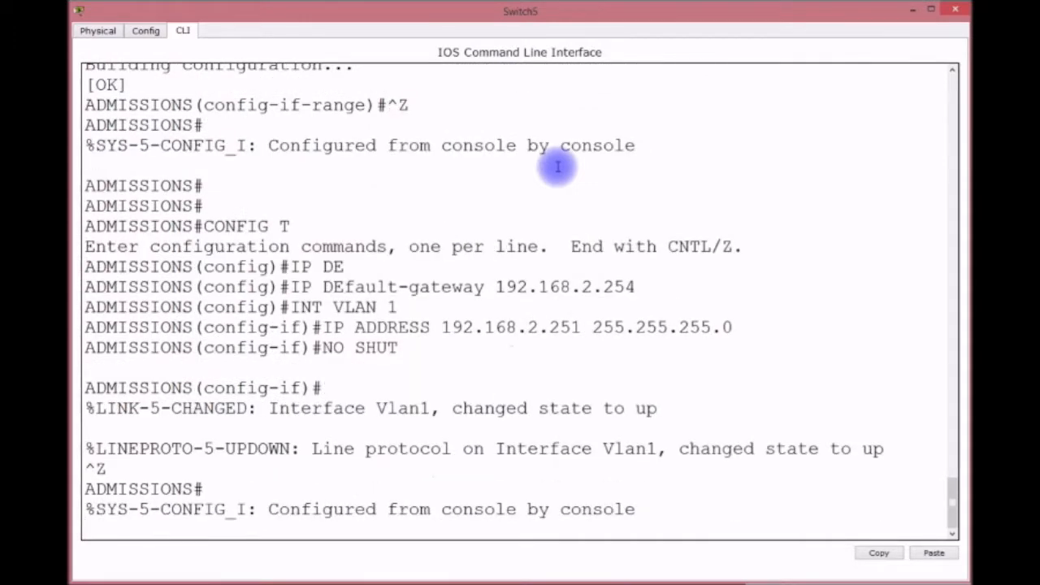
Save the running configuration with wr.
{"action": "key", "text": "Return"}
{"action": "key", "text": "Return"}
{"action": "type", "text": "DO WR"}
{"action": "key", "text": "Return"}
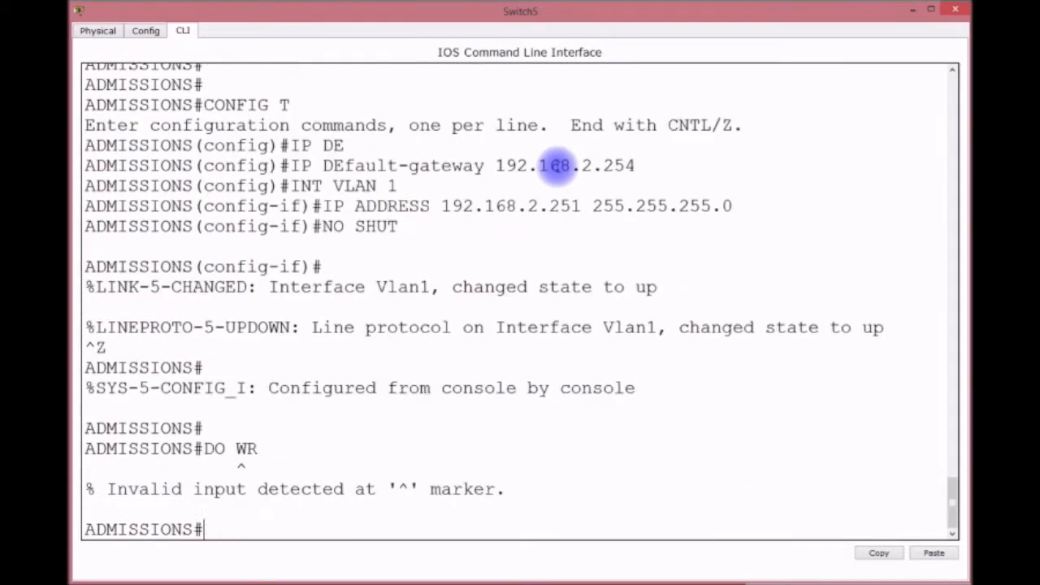
{"action": "type", "text": "WR"}
{"action": "key", "text": "Return"}
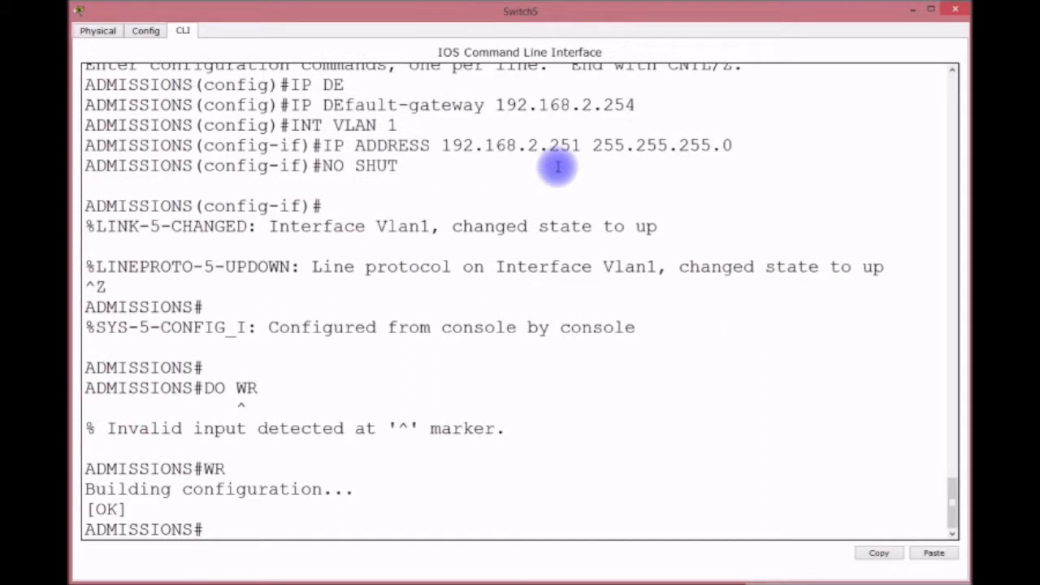
{"action": "type", "text": "SH CDP NEI"}
Check the CDP neighbors, both the summary and the detailed view.
{"action": "key", "text": "Return"}
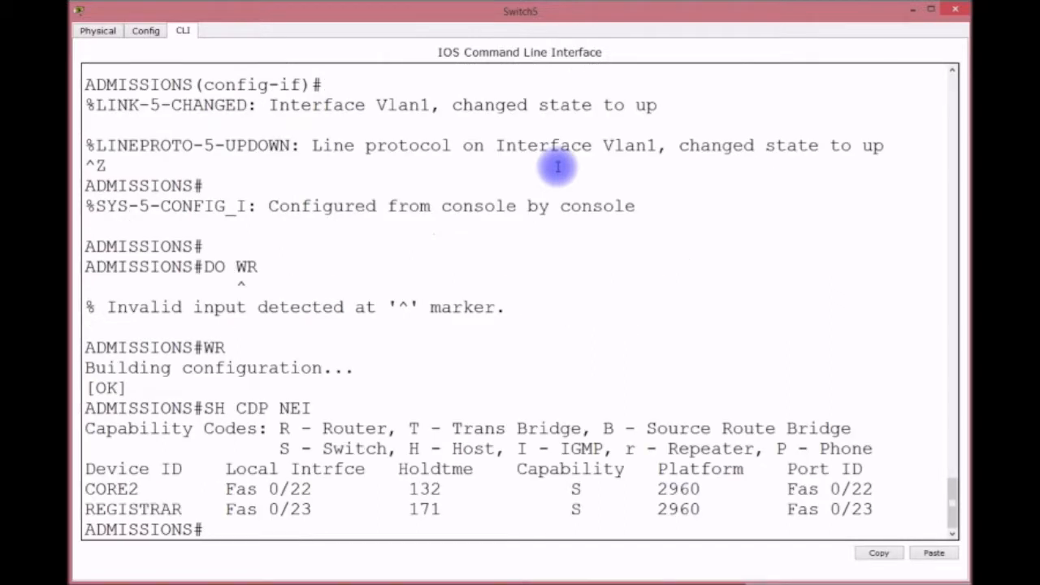
{"action": "type", "text": "SH CDEP"}
{"action": "key", "text": "BackSpace"}
{"action": "key", "text": "BackSpace"}
{"action": "type", "text": "P NEI D"}
{"action": "key", "text": "Return"}
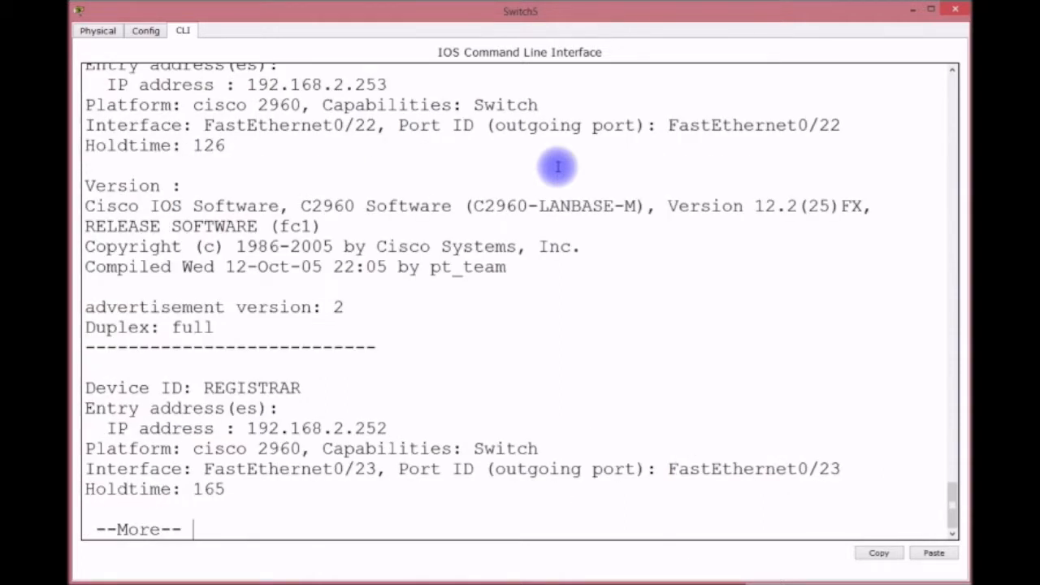
{"action": "scroll", "coordinate": [558, 166], "scroll_direction": "up", "scroll_amount": 5}
{"action": "scroll", "coordinate": [558, 167], "scroll_direction": "down", "scroll_amount": 5}
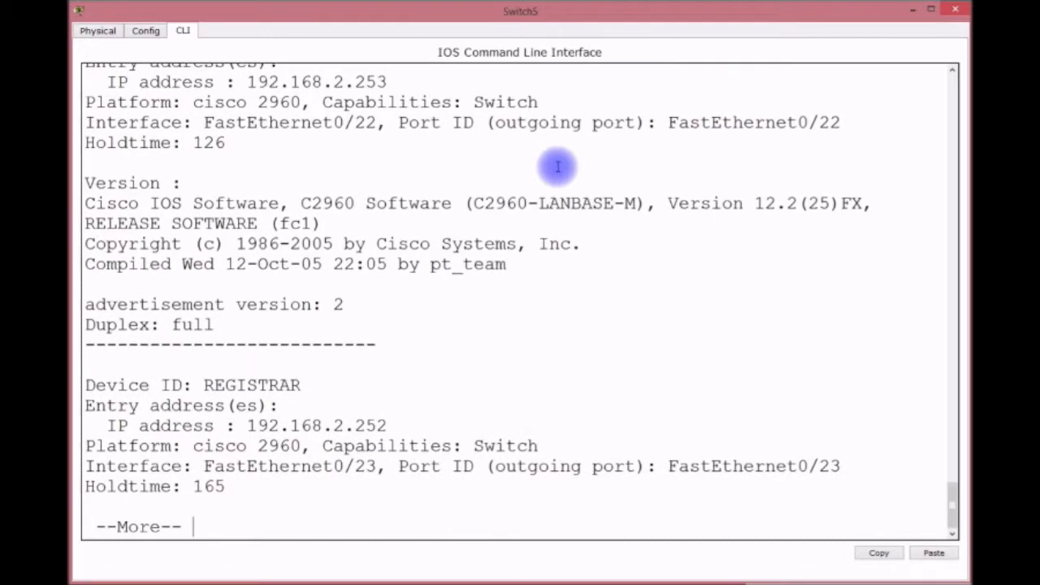
{"action": "key", "text": "space"}
Confirm VTP client status in domain CISCO and close the Switch5 console.
{"action": "type", "text": "SH VTP STAT"}
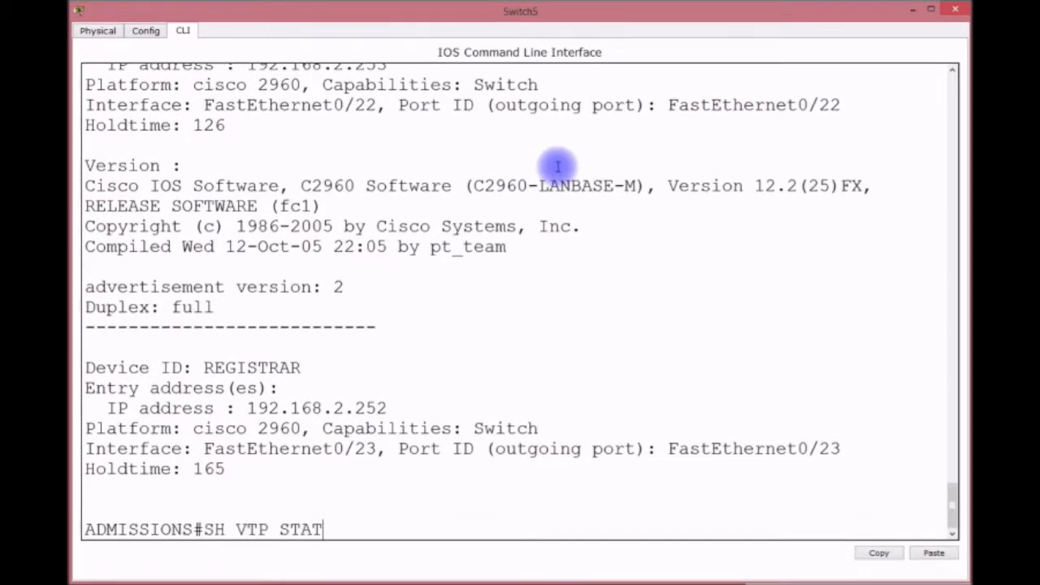
{"action": "key", "text": "Return"}
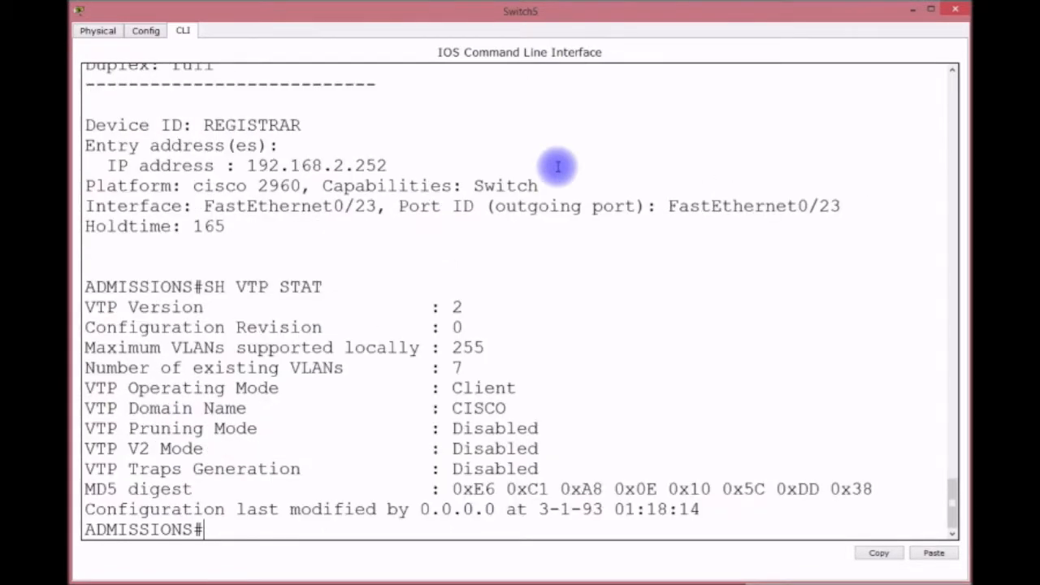
{"action": "left_click", "coordinate": [911, 9]}
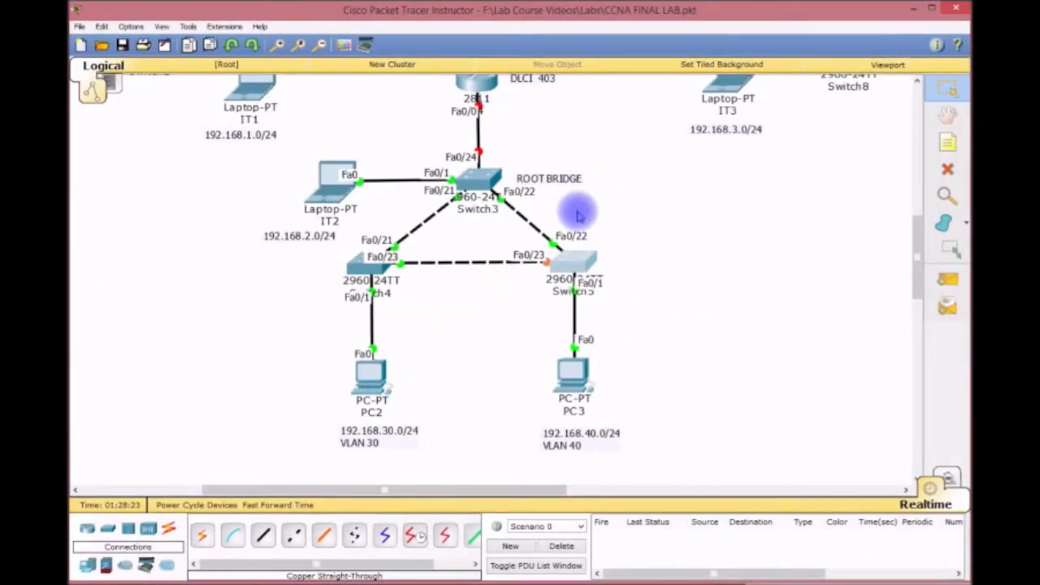
{"action": "scroll", "coordinate": [573, 207], "scroll_direction": "up", "scroll_amount": 1}
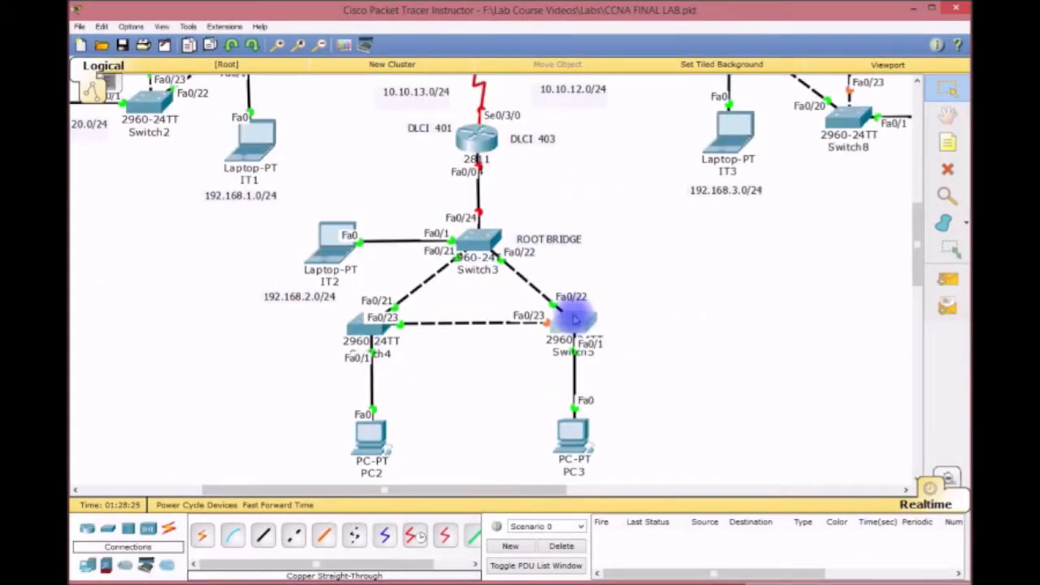
Open Switch3's console and page through its startup configuration.
{"action": "double_click", "coordinate": [481, 242]}
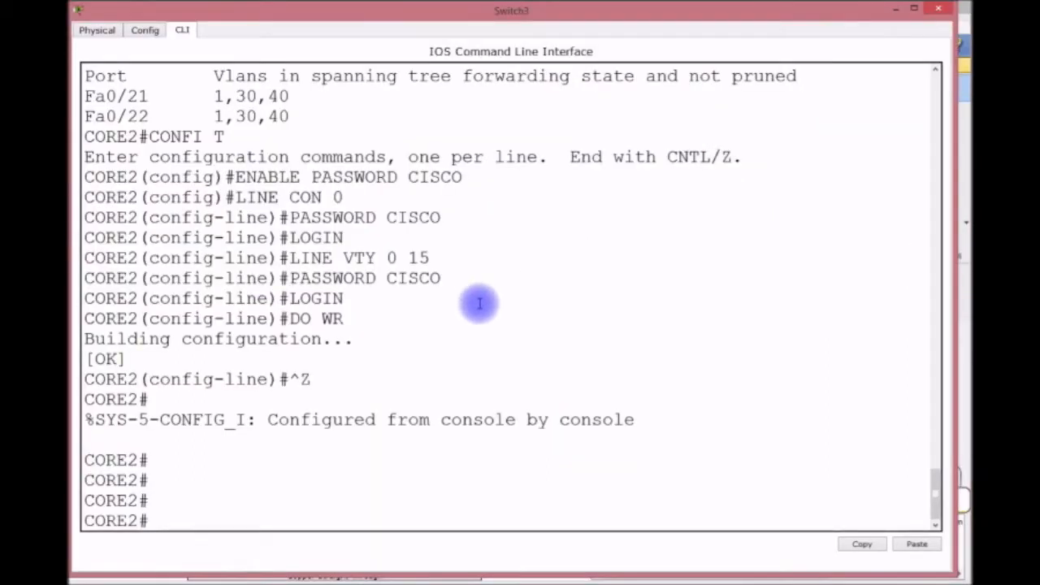
{"action": "type", "text": "SH "}
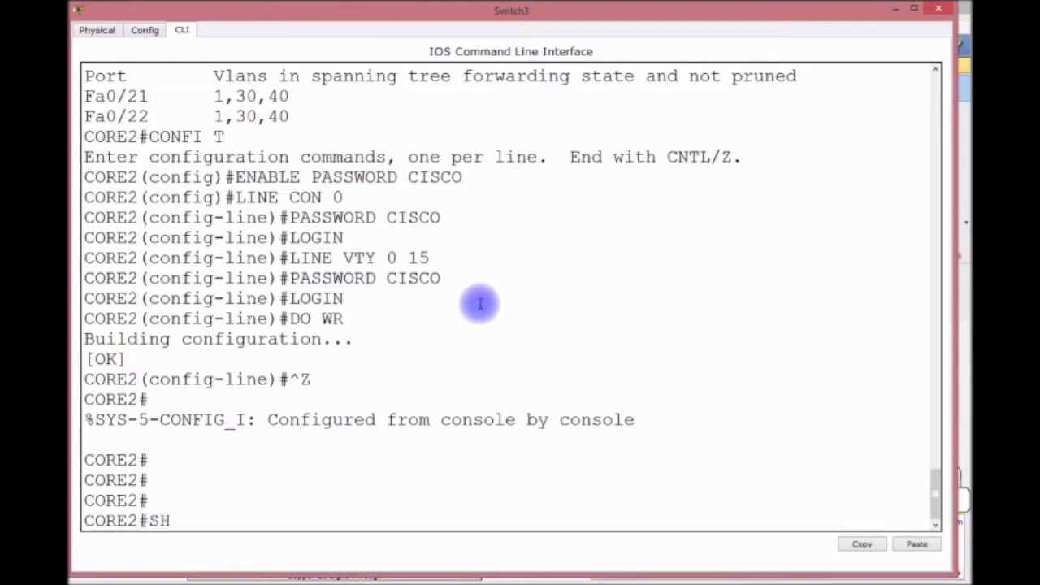
{"action": "type", "text": "STAR"}
{"action": "key", "text": "Return"}
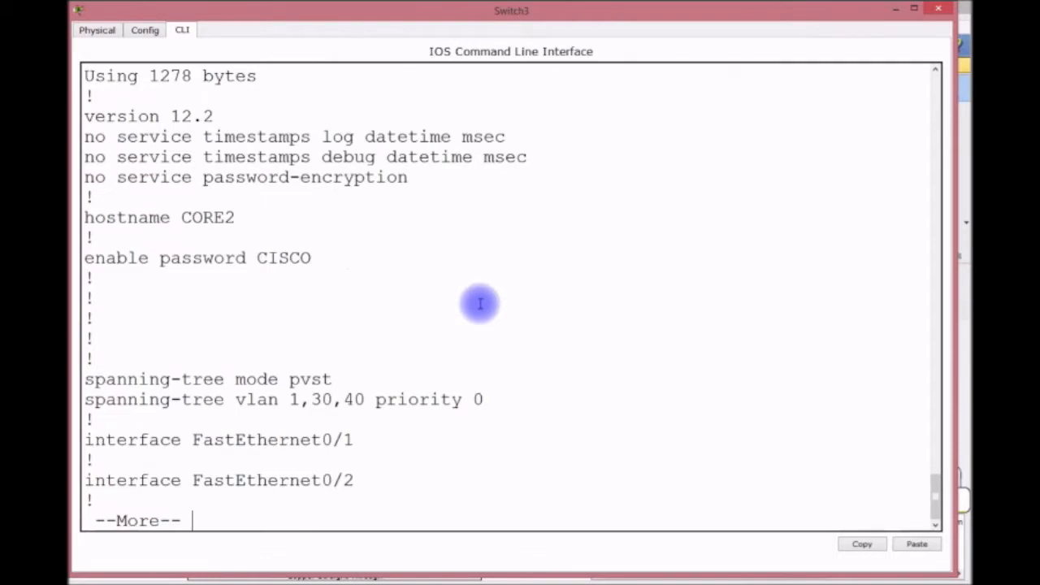
{"action": "key", "text": "space"}
{"action": "key", "text": "space"}
{"action": "key", "text": "space"}
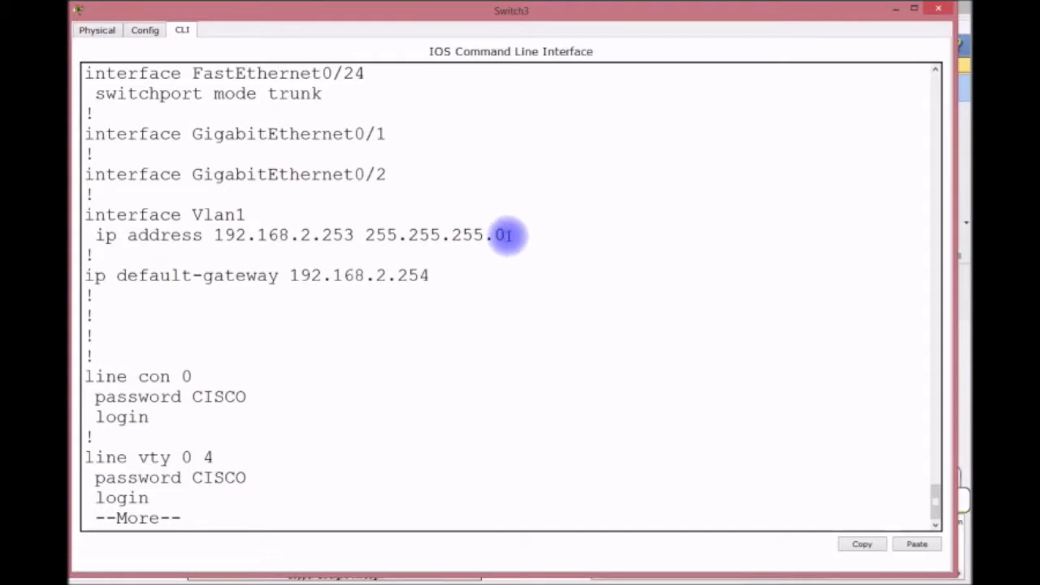
Enable the VLAN 1 interface (192.168.2.253) and save with do wr.
{"action": "type", "text": "qCO"}
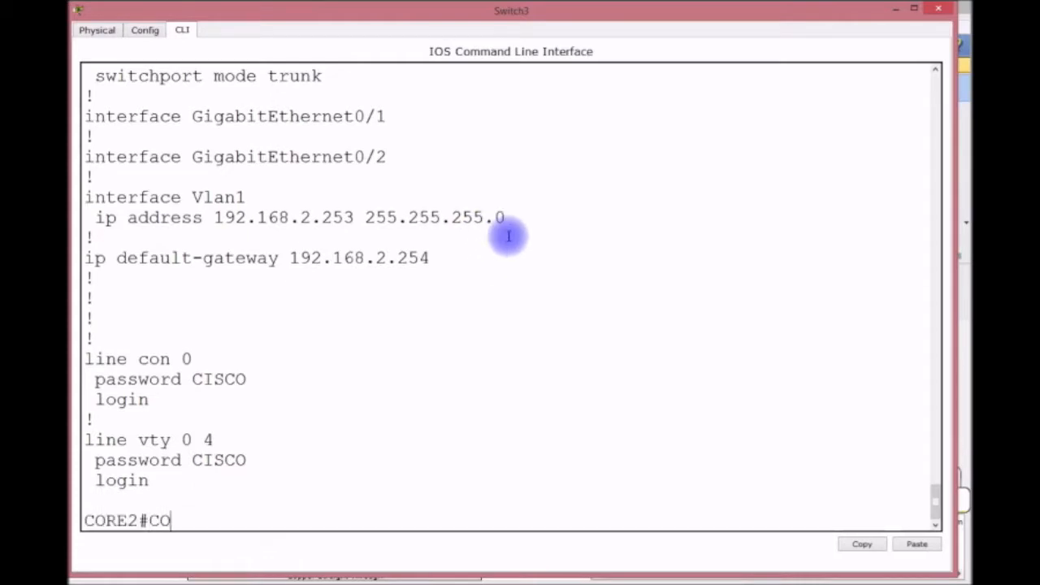
{"action": "type", "text": "NFIG T"}
{"action": "key", "text": "Return"}
{"action": "type", "text": "INT VLAN 1"}
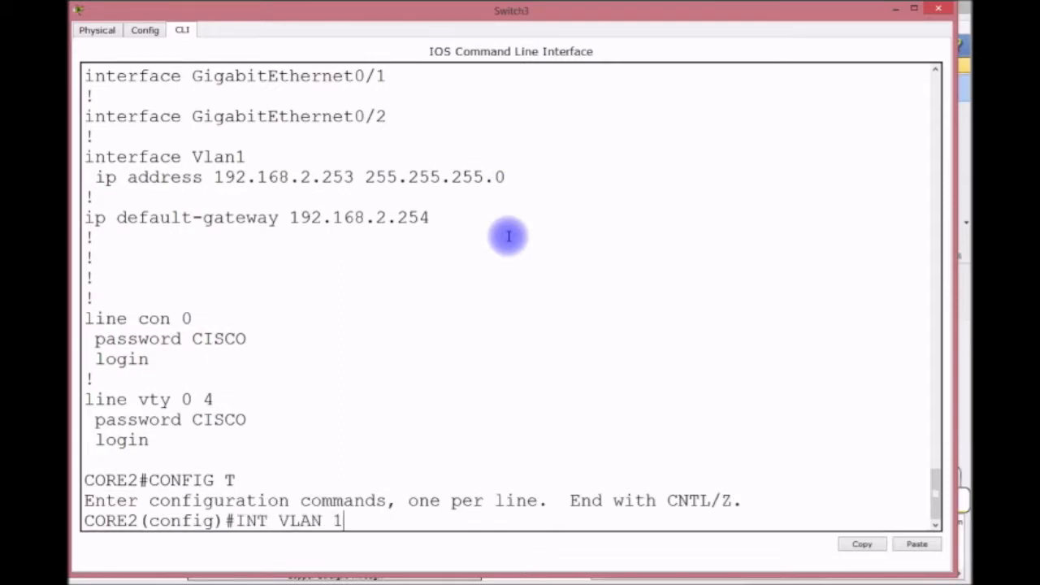
{"action": "key", "text": "Return"}
{"action": "type", "text": "N OSH"}
{"action": "key", "text": "BackSpace"}
{"action": "key", "text": "BackSpace"}
{"action": "key", "text": "BackSpace"}
{"action": "key", "text": "BackSpace"}
{"action": "type", "text": "O SHUT"}
{"action": "key", "text": "Return"}
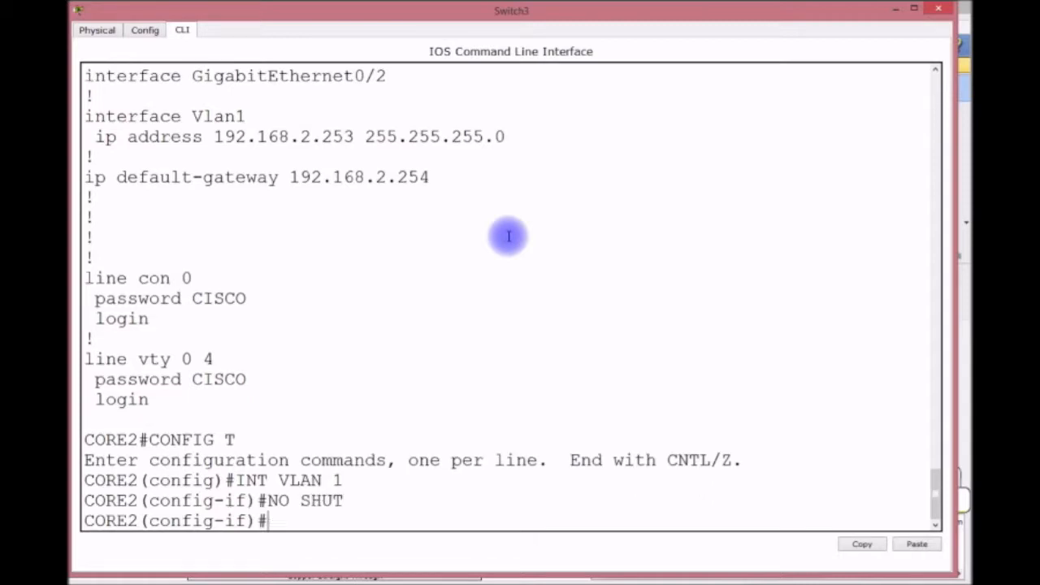
{"action": "type", "text": "DO WR"}
{"action": "key", "text": "Return"}
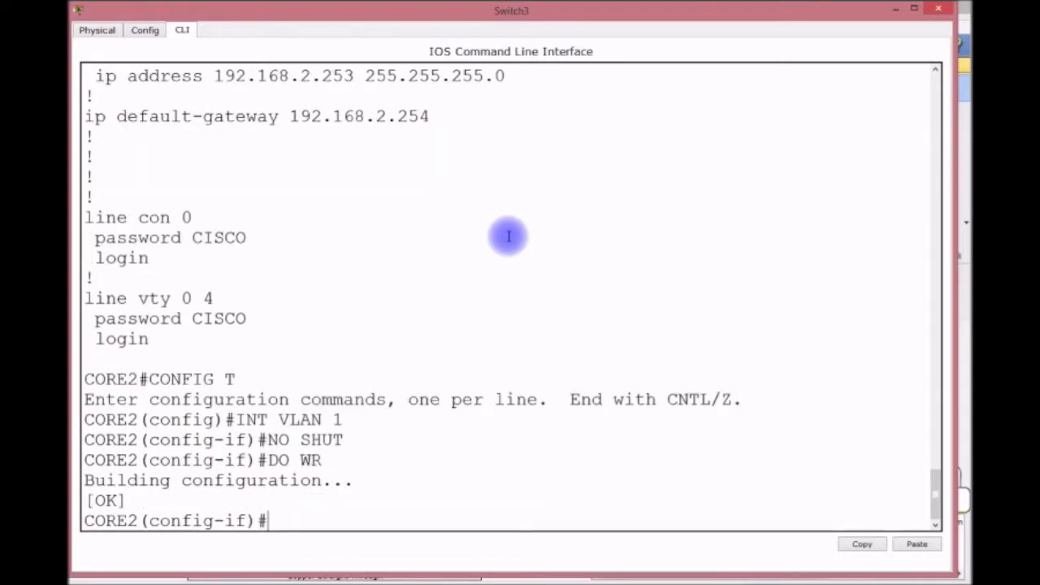
Return to privileged mode and minimize the CORE2 console.
{"action": "key", "text": "ctrl+z"}
{"action": "key", "text": "Return"}
{"action": "key", "text": "Return"}
{"action": "key", "text": "Return"}
{"action": "key", "text": "Return"}
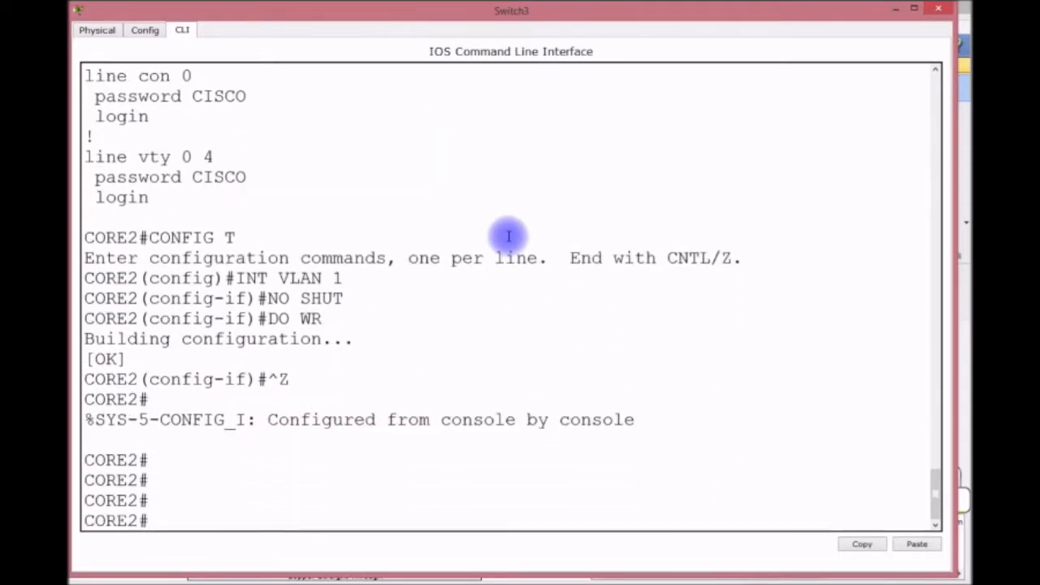
{"action": "scroll", "coordinate": [509, 236], "scroll_direction": "up", "scroll_amount": 4}
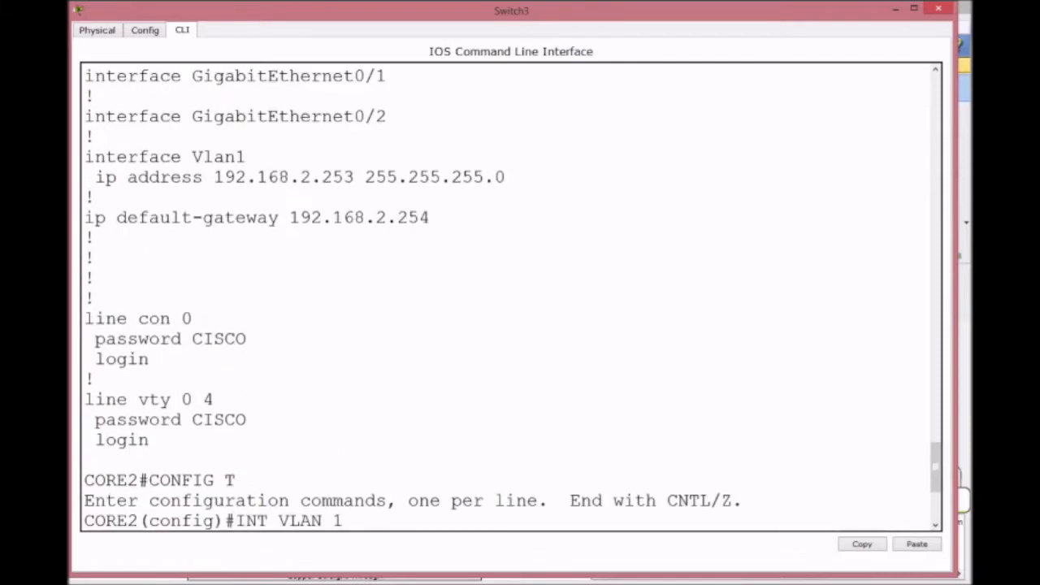
{"action": "left_click", "coordinate": [897, 10]}
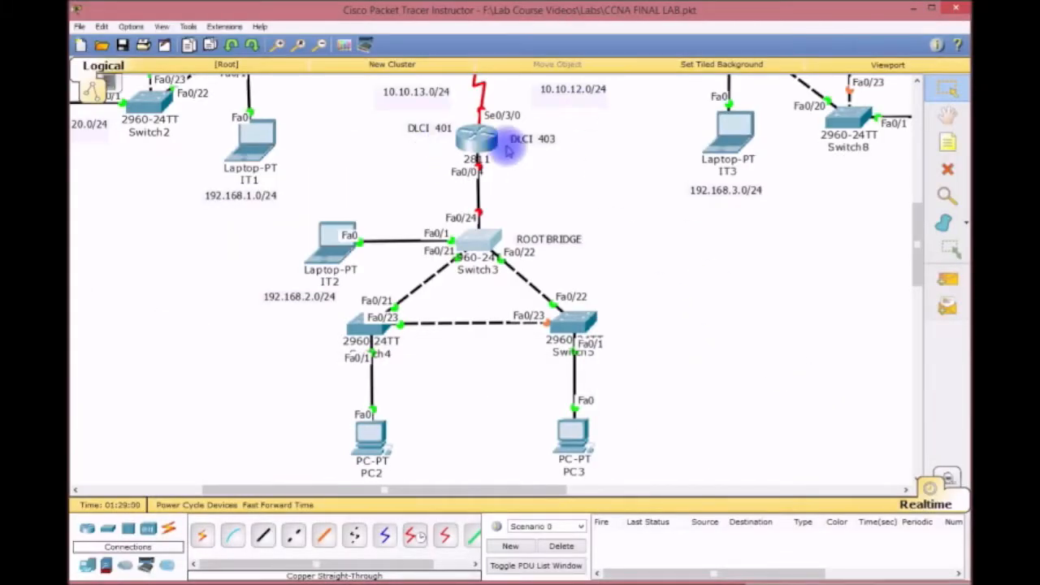
Open R4's console enlarged and enter global configuration mode.
{"action": "left_click", "coordinate": [471, 150]}
{"action": "left_click_drag", "start_coordinate": [491, 164], "coordinate": [196, 38]}
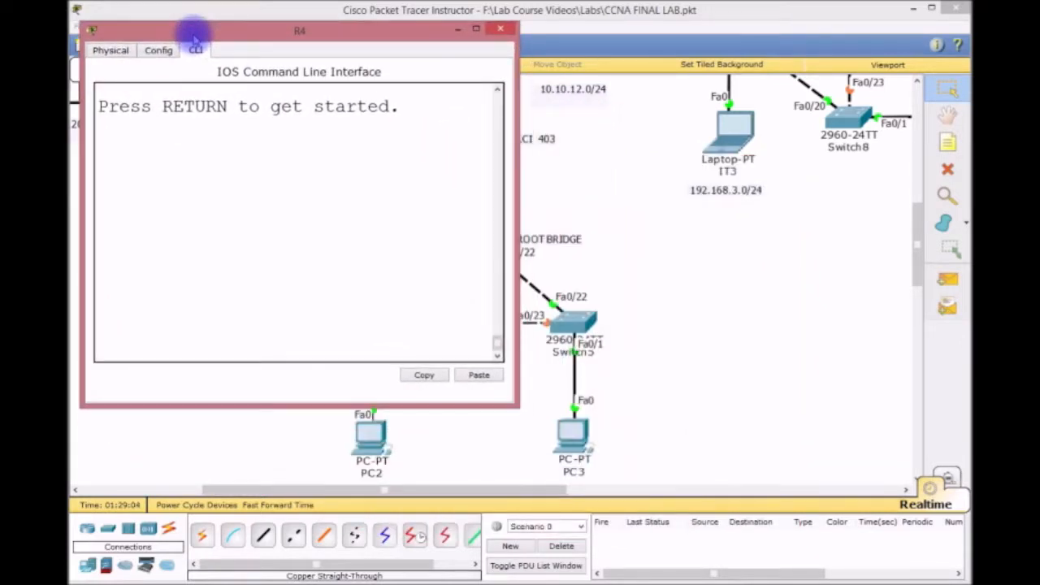
{"action": "left_click_drag", "start_coordinate": [195, 39], "coordinate": [183, 14]}
{"action": "left_click_drag", "start_coordinate": [501, 382], "coordinate": [953, 576]}
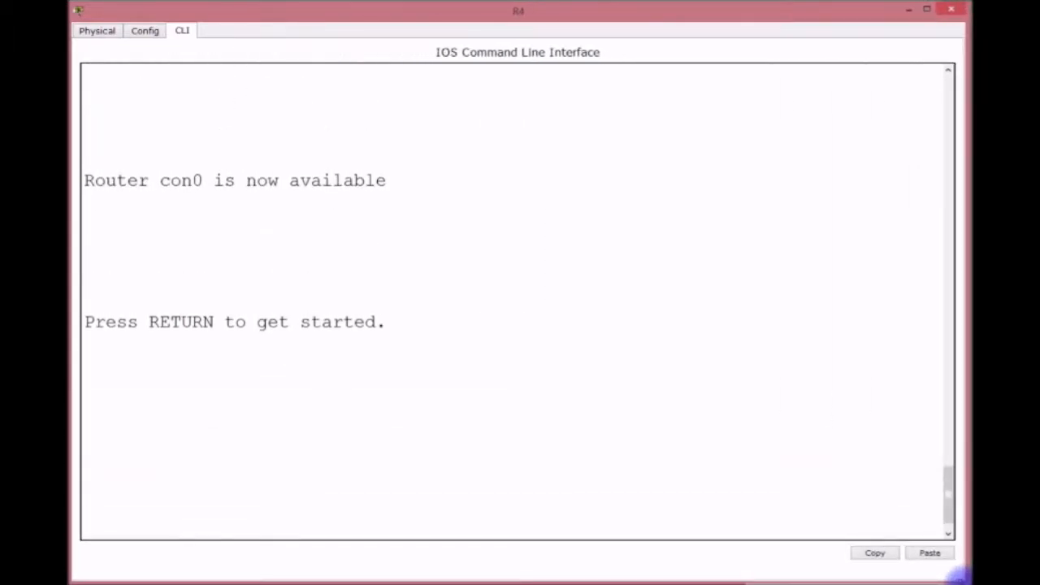
{"action": "key", "text": "Return"}
{"action": "key", "text": "Return"}
{"action": "key", "text": "Return"}
{"action": "key", "text": "Return"}
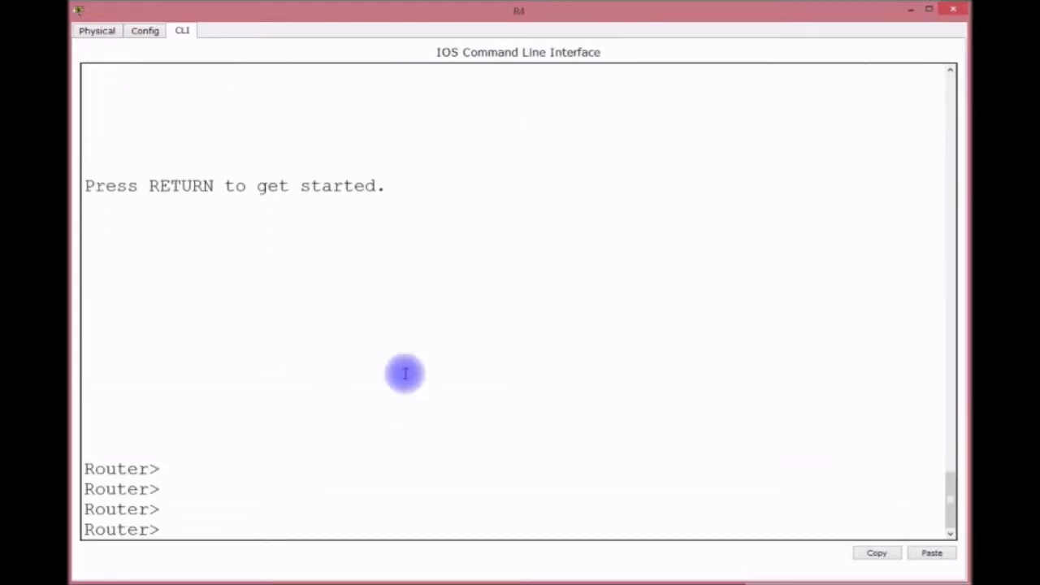
{"action": "type", "text": "EN"}
{"action": "key", "text": "Return"}
{"action": "type", "text": "CONFIG T"}
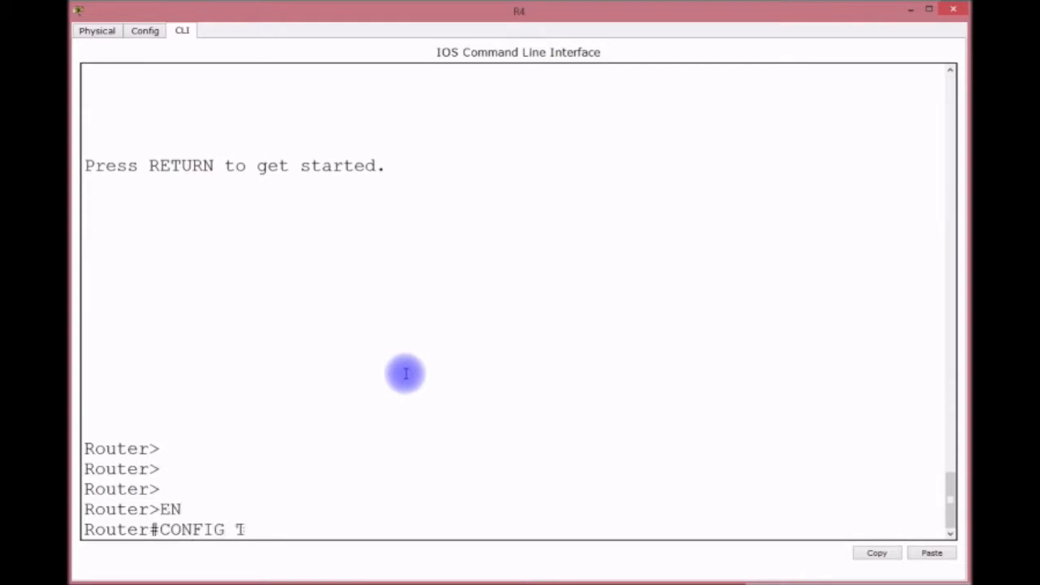
{"action": "key", "text": "Return"}
Rename the router R2 and bring up FastEthernet0/0.
{"action": "type", "text": "HOSTNAME"}
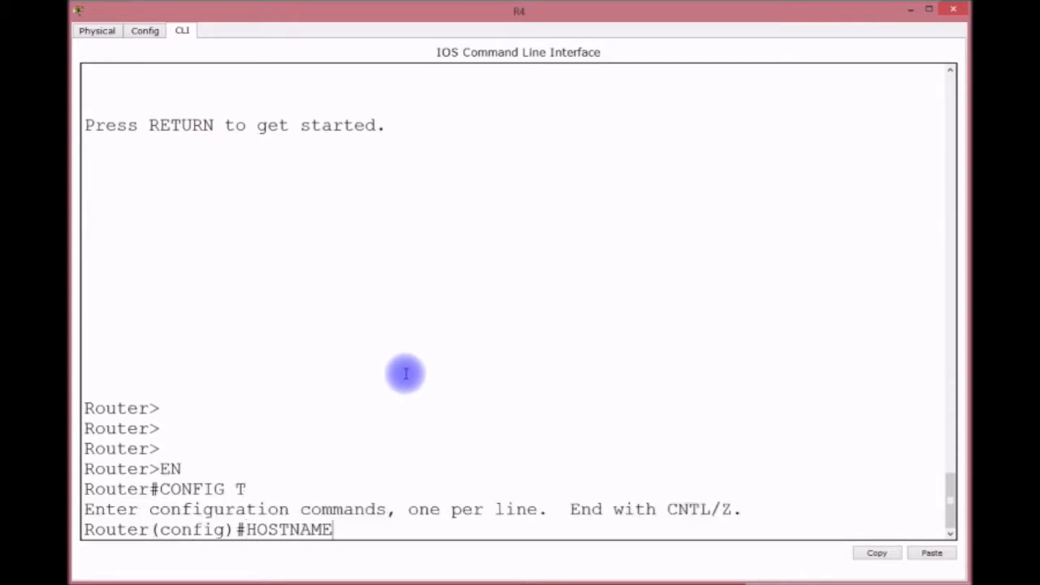
{"action": "type", "text": " R2"}
{"action": "key", "text": "Return"}
{"action": "key", "text": "Return"}
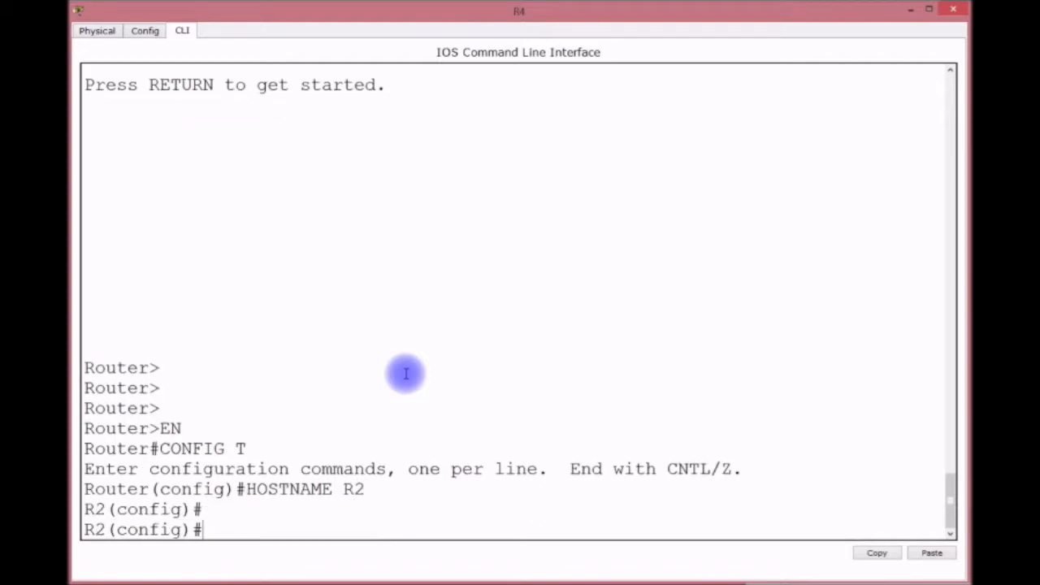
{"action": "type", "text": "INT F0/0"}
{"action": "key", "text": "Return"}
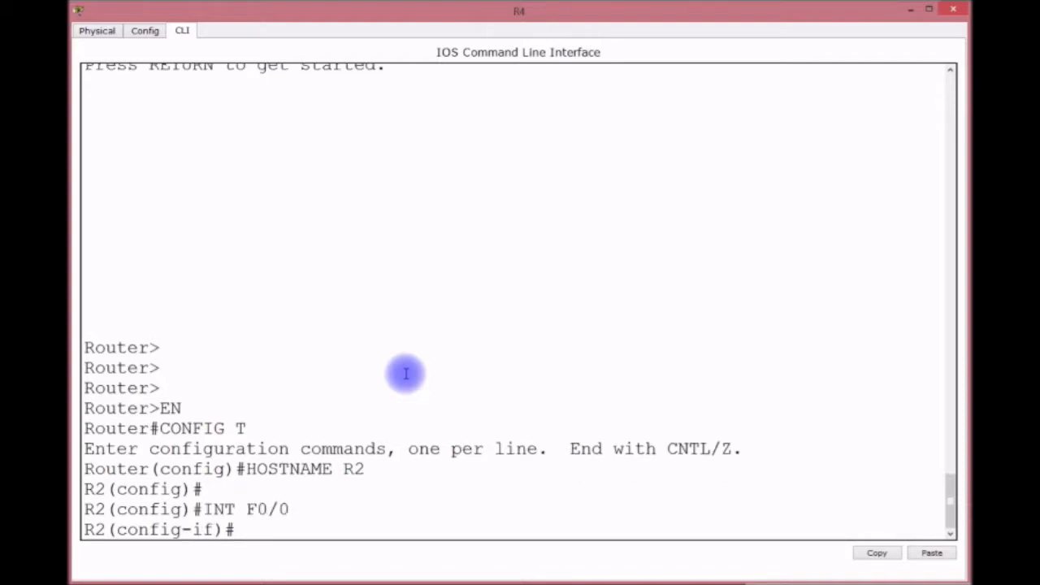
{"action": "type", "text": "NO SHUT"}
{"action": "key", "text": "Return"}
Create subinterface F0/0.1 with dot1Q VLAN 1 and address 192.168.2.254/24.
{"action": "key", "text": "Up"}
{"action": "key", "text": "Up"}
{"action": "type", "text": ".1"}
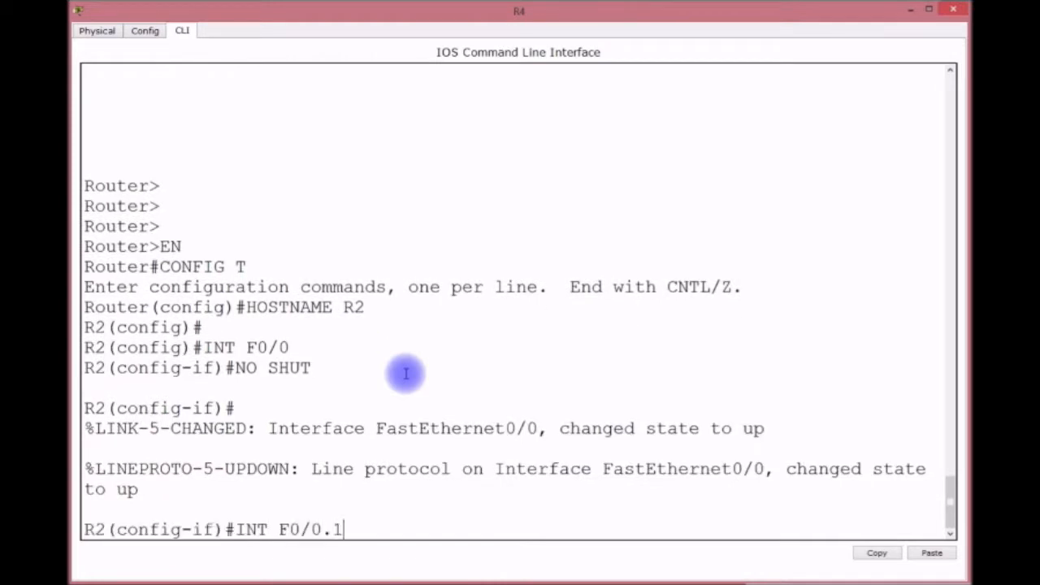
{"action": "key", "text": "Return"}
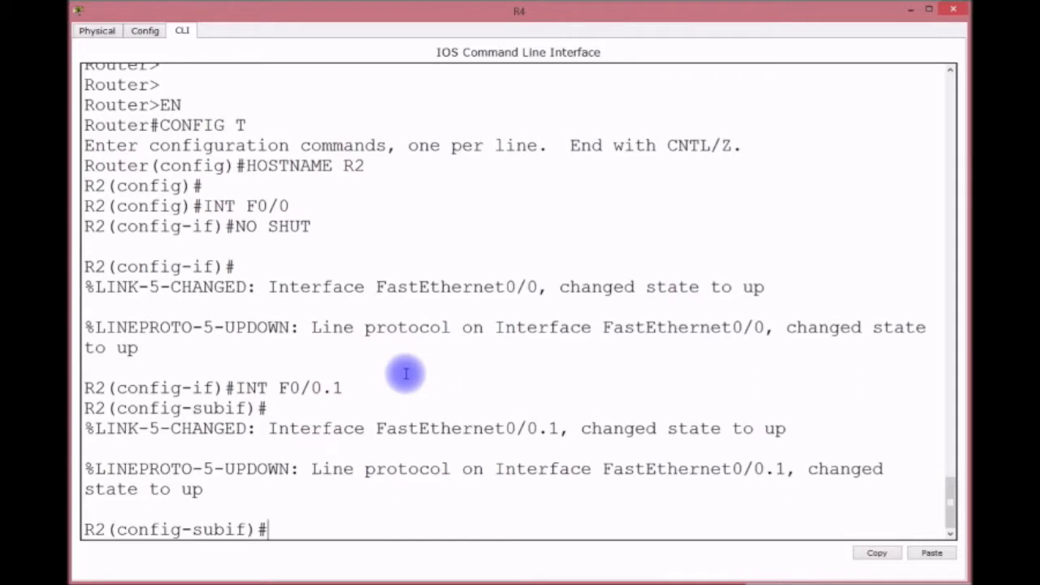
{"action": "type", "text": "ENCAP"}
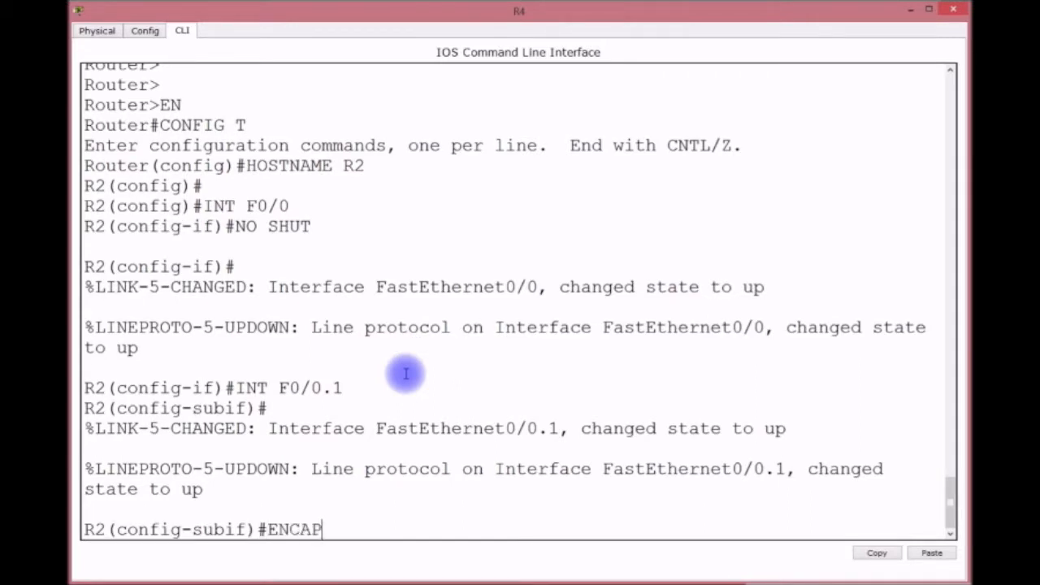
{"action": "type", "text": " DOT1Q 1"}
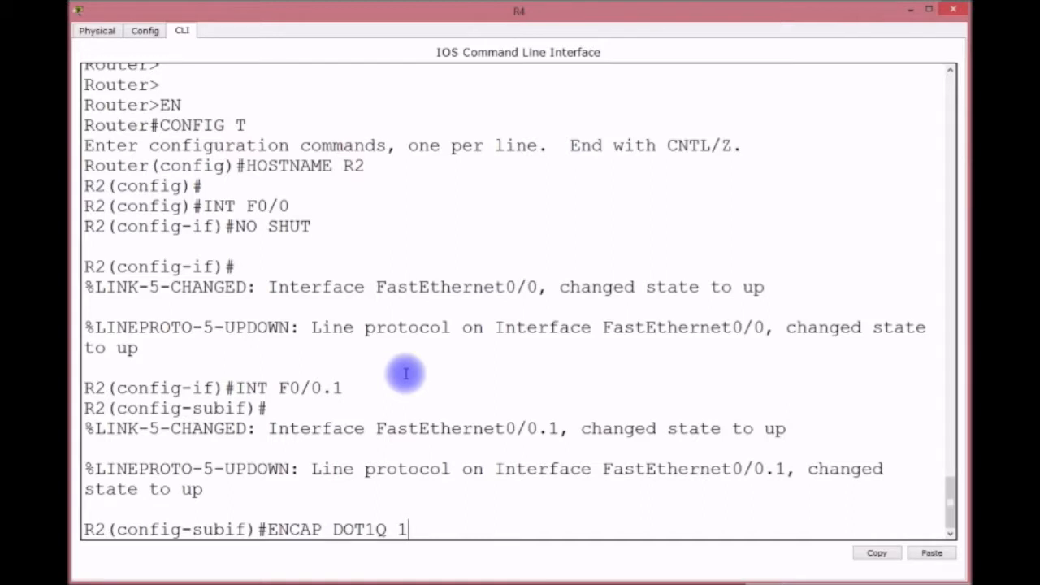
{"action": "key", "text": "Return"}
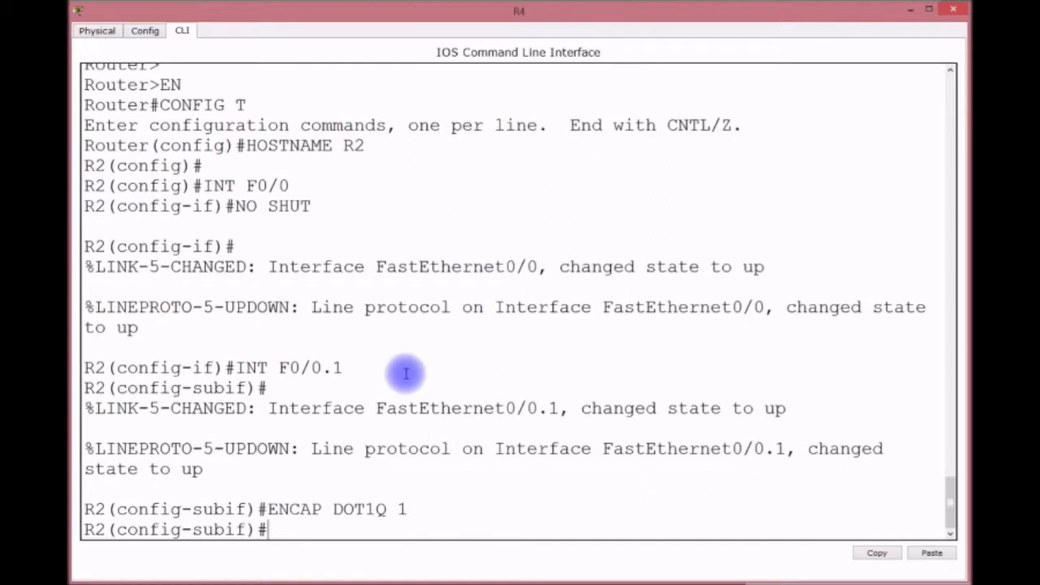
{"action": "key", "text": "Up"}
{"action": "key", "text": "Up"}
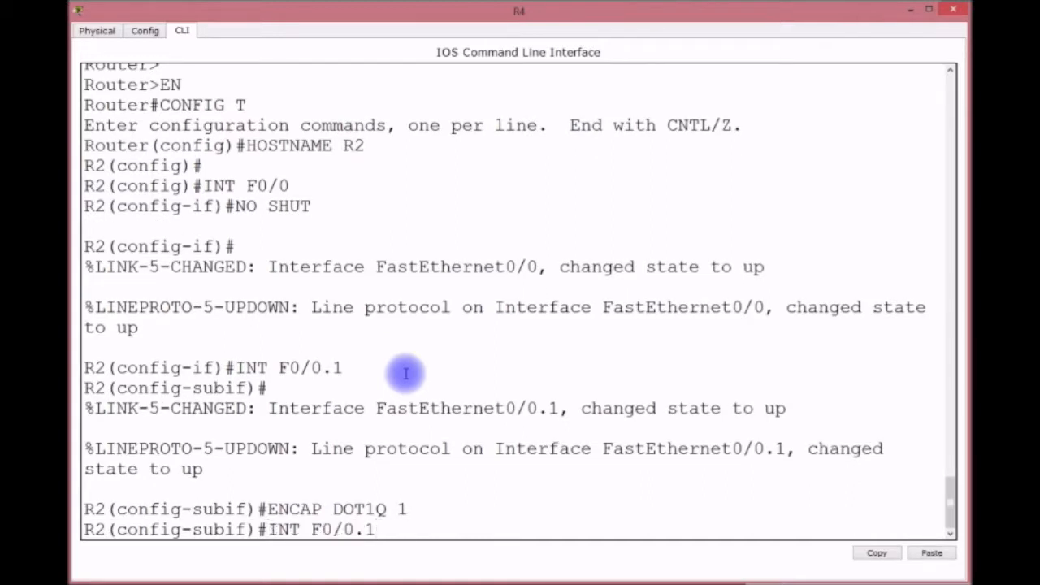
{"action": "key", "text": "BackSpace"}
{"action": "key", "text": "BackSpace"}
{"action": "key", "text": "BackSpace"}
{"action": "key", "text": "BackSpace"}
{"action": "key", "text": "BackSpace"}
{"action": "key", "text": "BackSpace"}
{"action": "key", "text": "BackSpace"}
{"action": "key", "text": "BackSpace"}
{"action": "key", "text": "BackSpace"}
{"action": "key", "text": "BackSpace"}
{"action": "type", "text": "IP ADDRESS"}
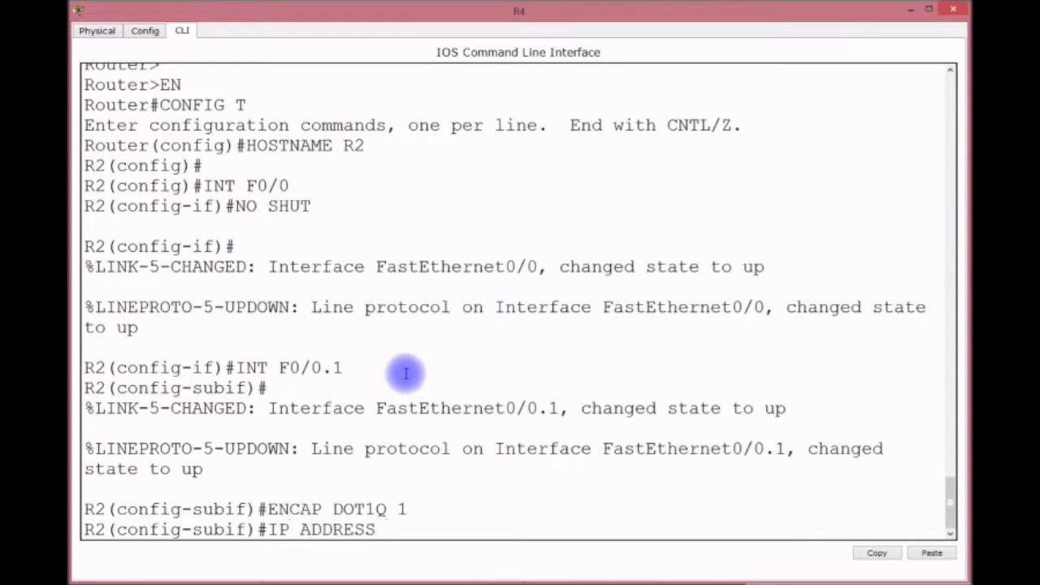
{"action": "type", "text": " 192.168.2.254 255.255.255.0"}
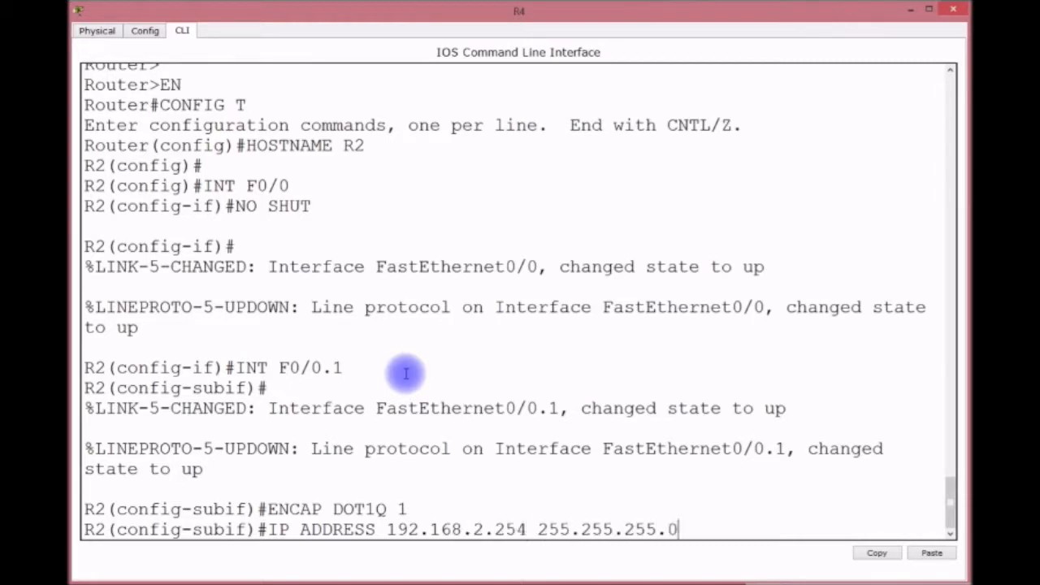
{"action": "key", "text": "Return"}
{"action": "key", "text": "Return"}
{"action": "key", "text": "Return"}
{"action": "key", "text": "Return"}
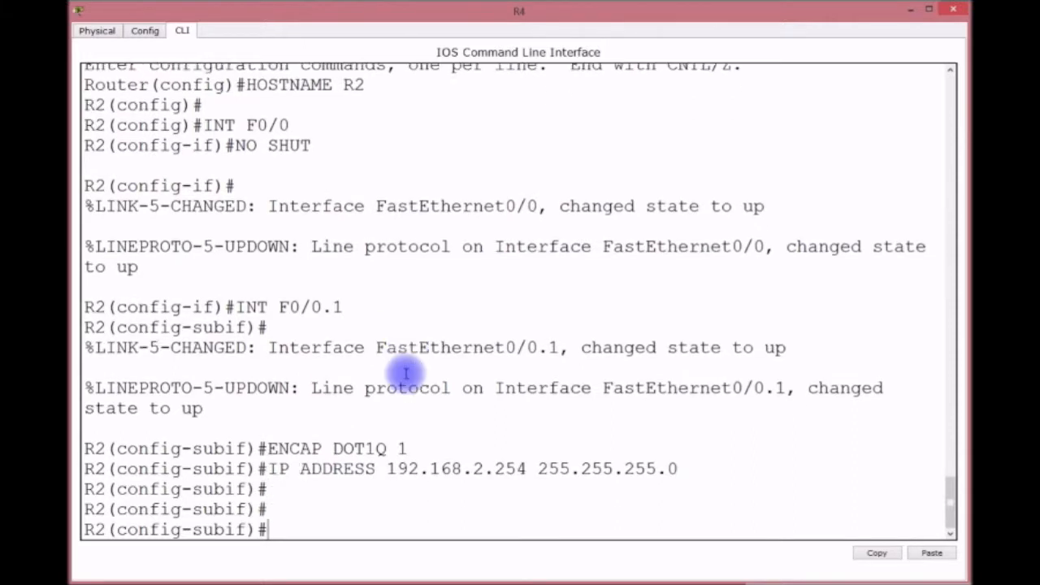
Create subinterface F0/0.30 with dot1Q VLAN 30 and address 192.168.30.254 /24, editing recalled commands.
{"action": "key", "text": "Up"}
{"action": "key", "text": "Up"}
{"action": "key", "text": "Up"}
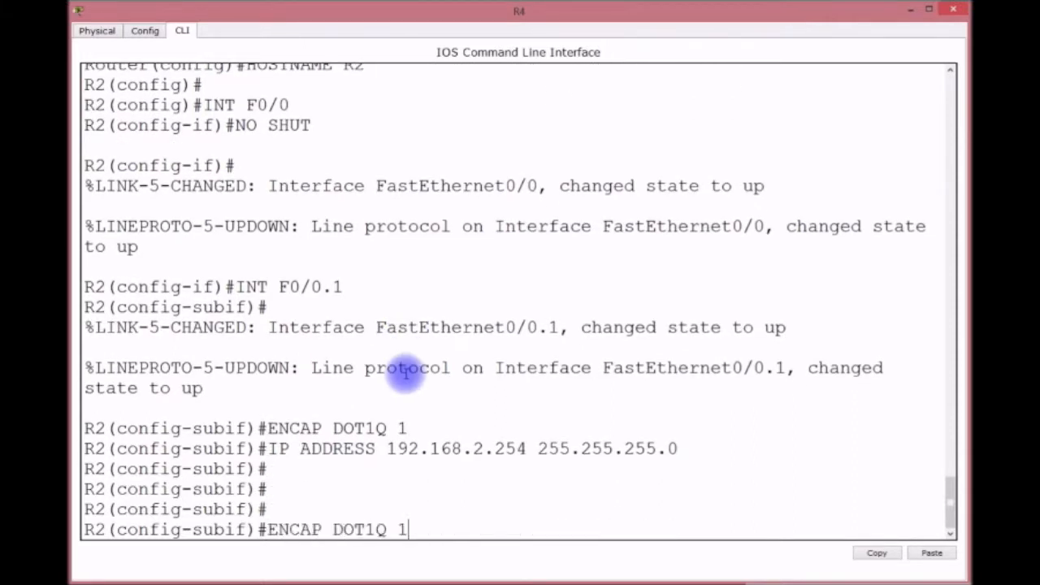
{"action": "key", "text": "BackSpace"}
{"action": "type", "text": "30"}
{"action": "key", "text": "Return"}
{"action": "key", "text": "Up"}
{"action": "key", "text": "Up"}
{"action": "key", "text": "Up"}
{"action": "key", "text": "BackSpace"}
{"action": "type", "text": "30"}
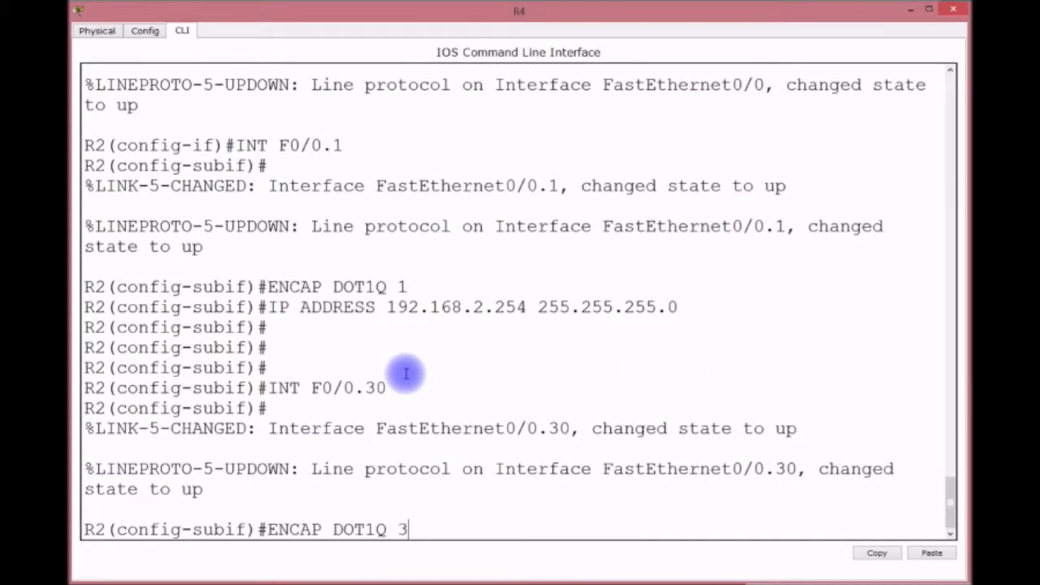
{"action": "key", "text": "Return"}
{"action": "key", "text": "Up"}
{"action": "key", "text": "Up"}
{"action": "key", "text": "Up"}
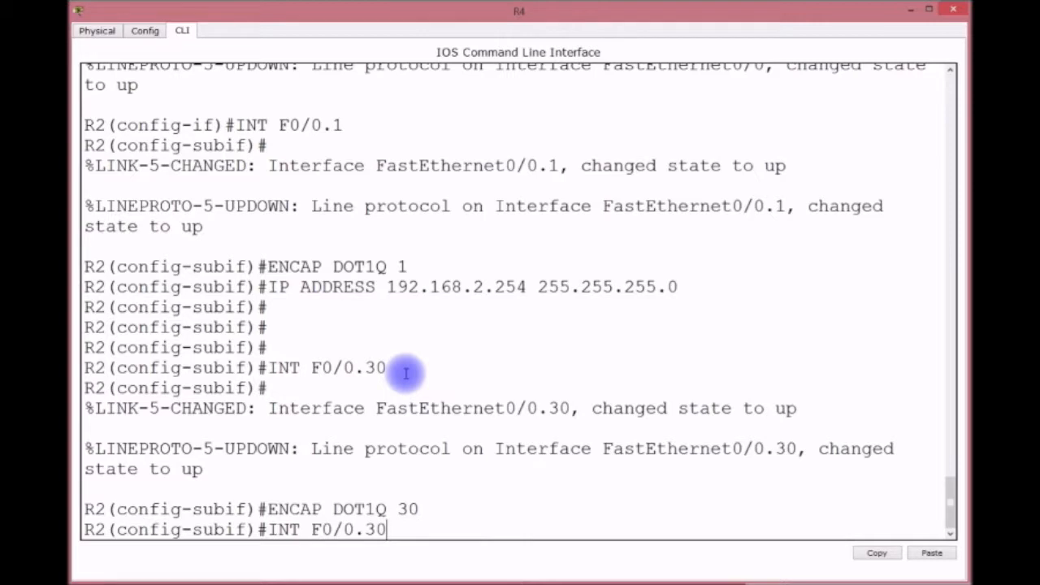
{"action": "key", "text": "Left"}
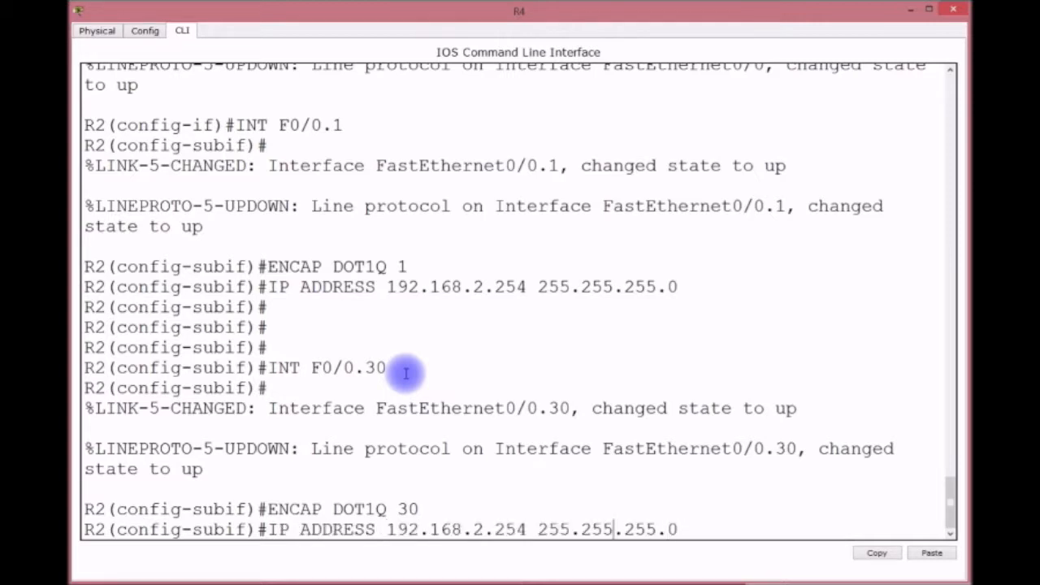
{"action": "key", "text": "Left"}
{"action": "key", "text": "Left"}
{"action": "key", "text": "Left"}
{"action": "key", "text": "Left"}
{"action": "key", "text": "Left"}
{"action": "key", "text": "BackSpace"}
{"action": "type", "text": "30"}
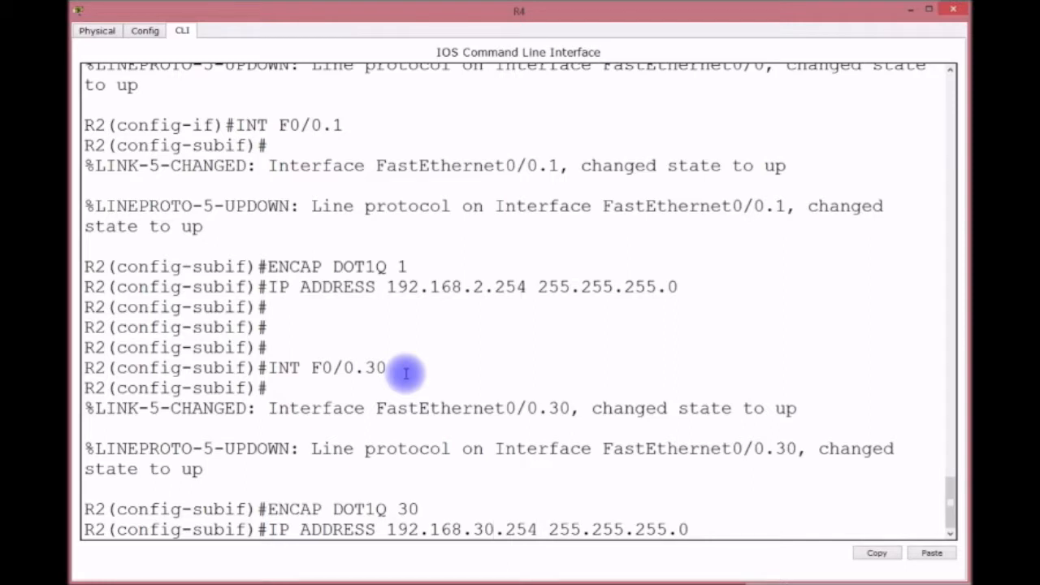
{"action": "key", "text": "Return"}
{"action": "key", "text": "Return"}
{"action": "key", "text": "Return"}
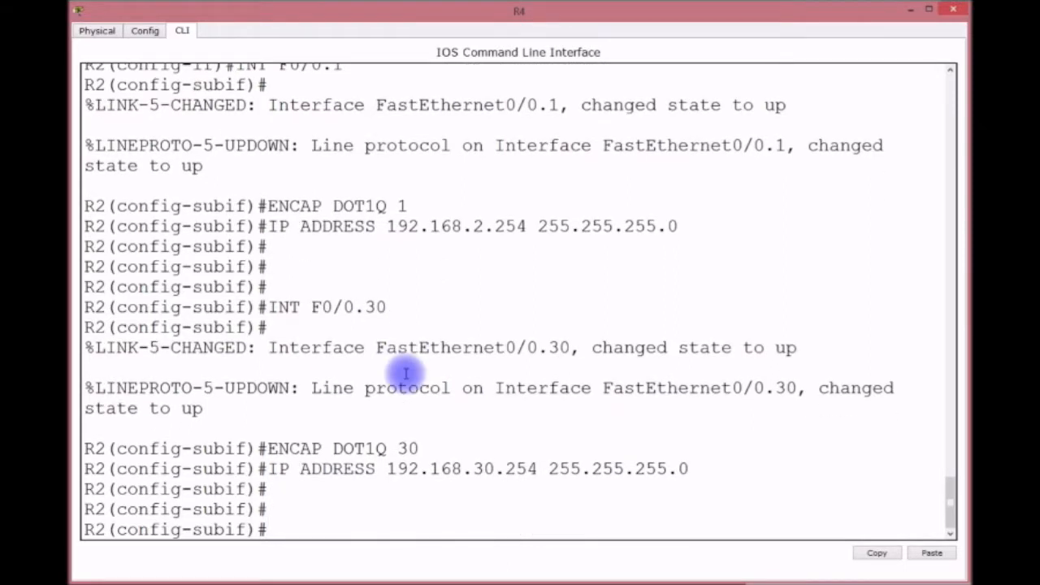
Create subinterface F0/0.40 with dot1Q VLAN 40 and address 192.168.40.254 /24.
{"action": "key", "text": "Up"}
{"action": "key", "text": "Up"}
{"action": "key", "text": "Up"}
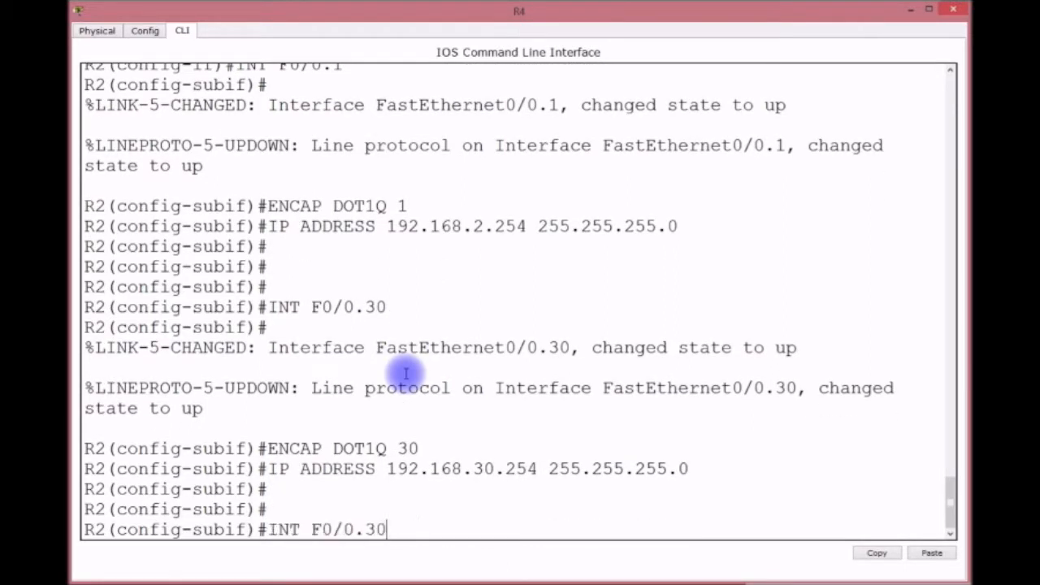
{"action": "key", "text": "BackSpace"}
{"action": "key", "text": "BackSpace"}
{"action": "type", "text": "40"}
{"action": "key", "text": "Return"}
{"action": "key", "text": "Return"}
{"action": "key", "text": "Up"}
{"action": "key", "text": "Up"}
{"action": "key", "text": "Up"}
{"action": "key", "text": "BackSpace"}
{"action": "key", "text": "BackSpace"}
{"action": "type", "text": "40"}
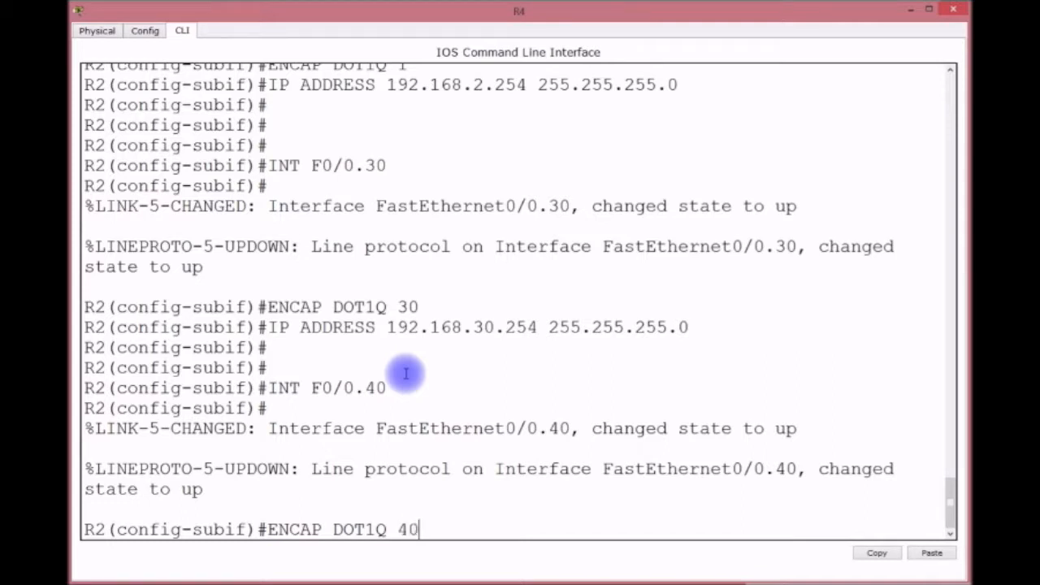
{"action": "key", "text": "Return"}
{"action": "key", "text": "Up"}
{"action": "key", "text": "Up"}
{"action": "key", "text": "Up"}
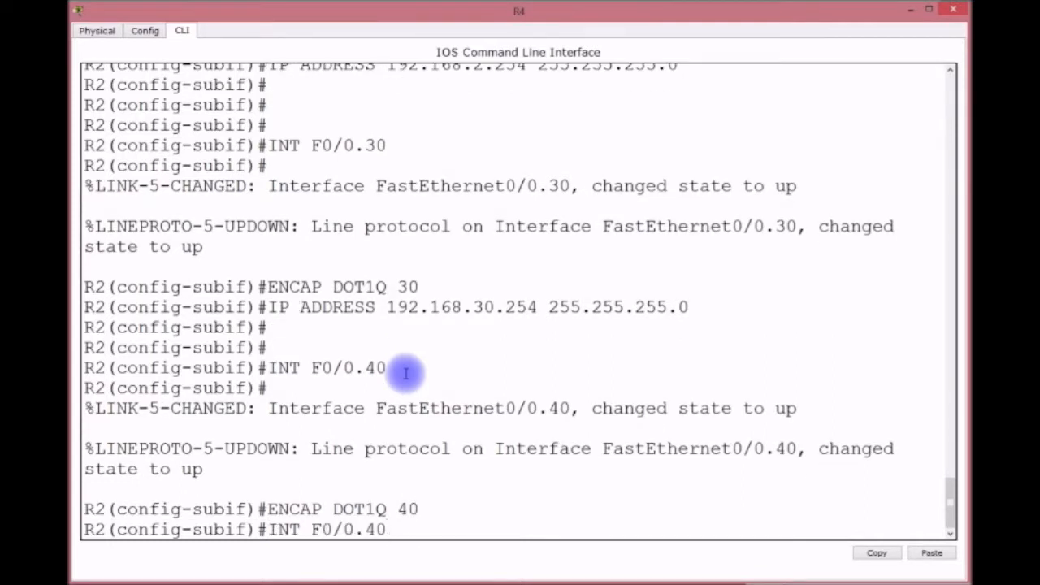
{"action": "key", "text": "Left"}
{"action": "key", "text": "Left"}
{"action": "key", "text": "Left"}
{"action": "key", "text": "Left"}
{"action": "key", "text": "Left"}
{"action": "key", "text": "Left"}
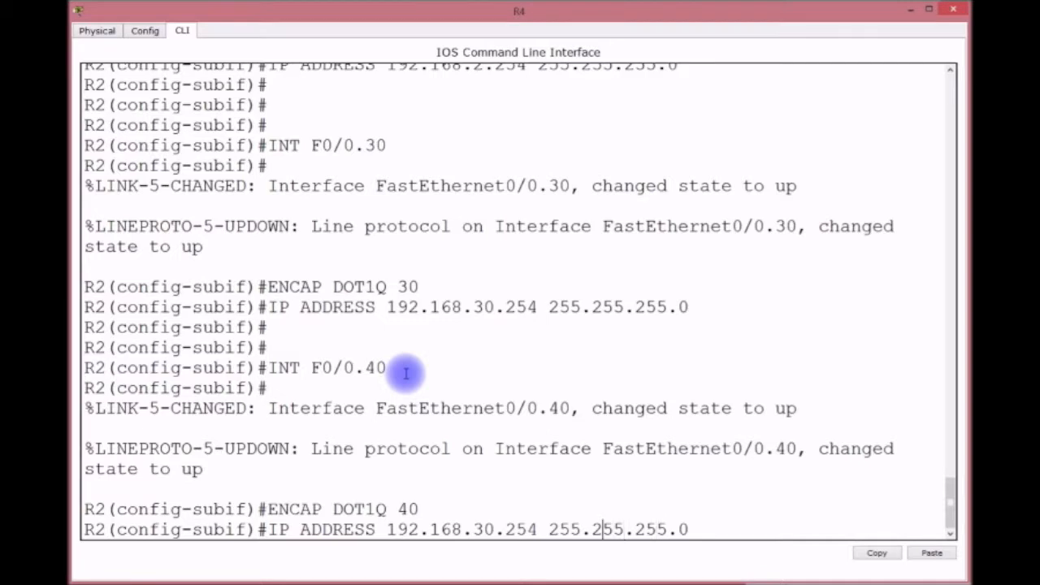
{"action": "key", "text": "Left"}
{"action": "key", "text": "Left"}
{"action": "key", "text": "Left"}
{"action": "key", "text": "Left"}
{"action": "key", "text": "Left"}
{"action": "key", "text": "Left"}
{"action": "key", "text": "Left"}
{"action": "key", "text": "Left"}
{"action": "key", "text": "Left"}
{"action": "key", "text": "Left"}
{"action": "key", "text": "Left"}
{"action": "key", "text": "Left"}
{"action": "key", "text": "BackSpace"}
{"action": "key", "text": "BackSpace"}
{"action": "type", "text": "40"}
{"action": "key", "text": "Return"}
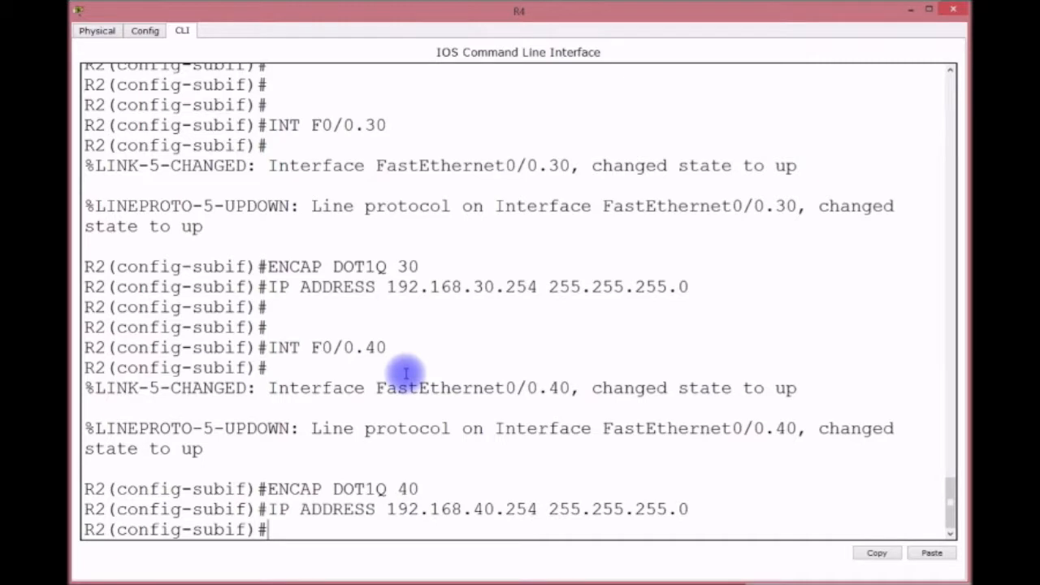
Save R2's running configuration with DO WR and return to privileged mode.
{"action": "type", "text": "DO WR"}
{"action": "key", "text": "Return"}
{"action": "key", "text": "ctrl+z"}
{"action": "key", "text": "Return"}
{"action": "key", "text": "Return"}
{"action": "key", "text": "Return"}
{"action": "key", "text": "Return"}
Check R2's interface status with SH IP INT BRIEF and its routing table with SH IP ROUTE.
{"action": "type", "text": "SH IPINT"}
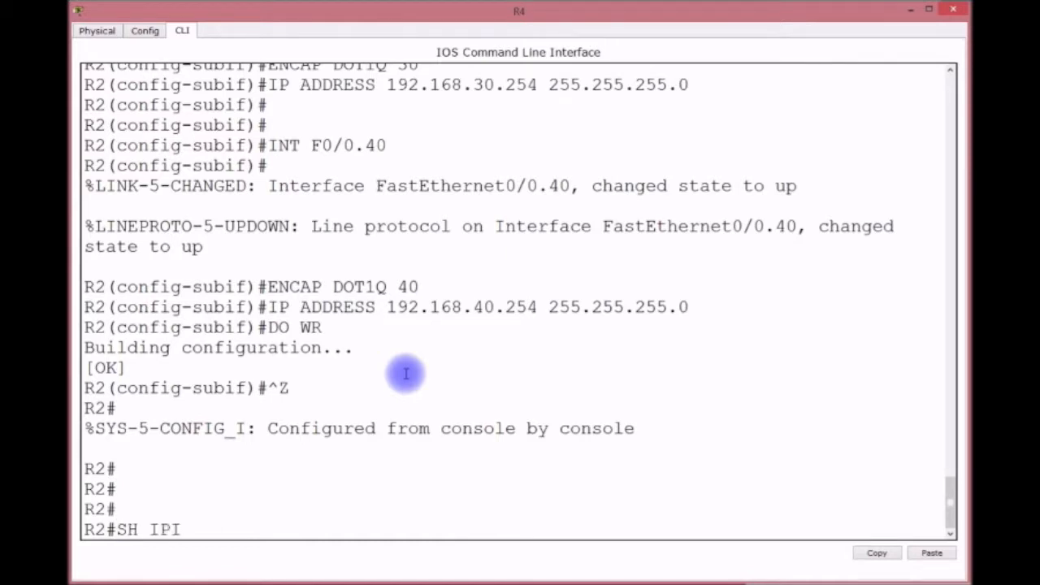
{"action": "key", "text": "BackSpace"}
{"action": "key", "text": "BackSpace"}
{"action": "key", "text": "BackSpace"}
{"action": "type", "text": "INT BRIEF"}
{"action": "key", "text": "Return"}
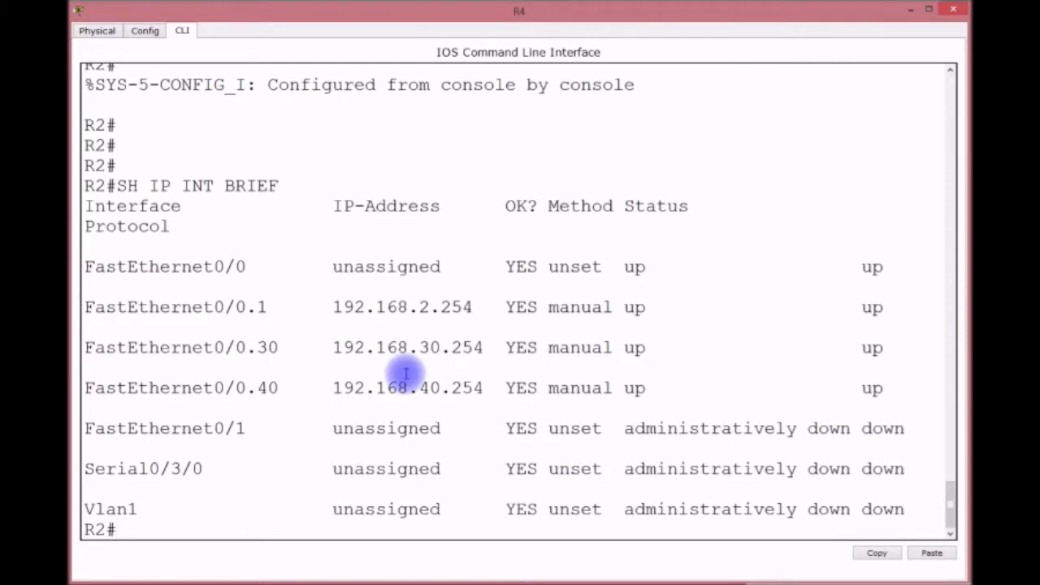
{"action": "type", "text": "SH IP ORUT"}
{"action": "key", "text": "BackSpace"}
{"action": "key", "text": "BackSpace"}
{"action": "key", "text": "BackSpace"}
{"action": "key", "text": "BackSpace"}
{"action": "type", "text": "ROUTE"}
{"action": "key", "text": "Return"}
Page through R2's startup configuration to confirm the VLAN 30 and 40 subinterfaces.
{"action": "type", "text": "SH START"}
{"action": "key", "text": "Return"}
{"action": "key", "text": "space"}
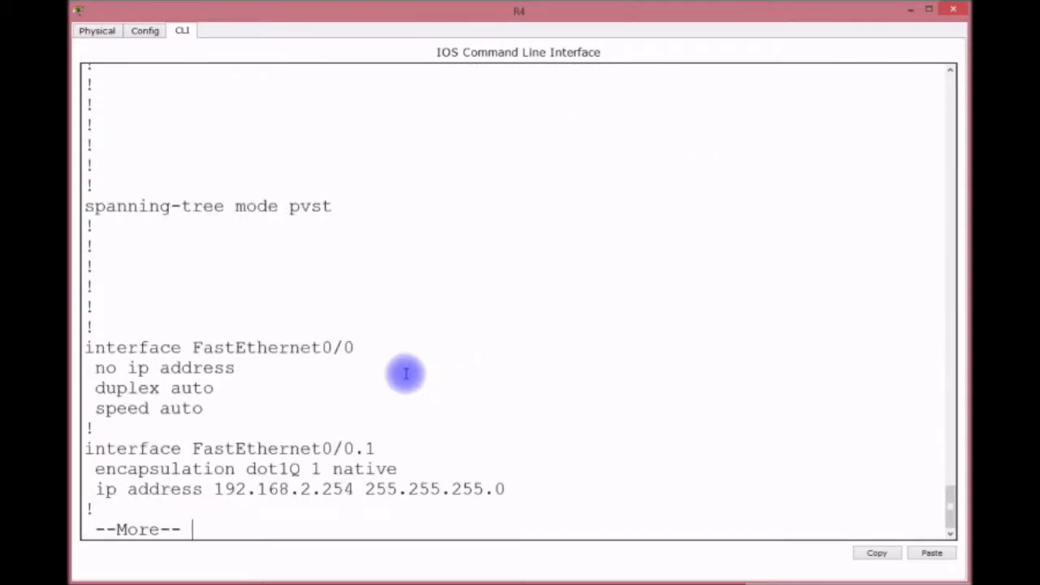
{"action": "key", "text": "Return"}
{"action": "key", "text": "Return"}
{"action": "key", "text": "Return"}
{"action": "key", "text": "Return"}
{"action": "key", "text": "Return"}
{"action": "key", "text": "Return"}
{"action": "key", "text": "Return"}
{"action": "key", "text": "Return"}
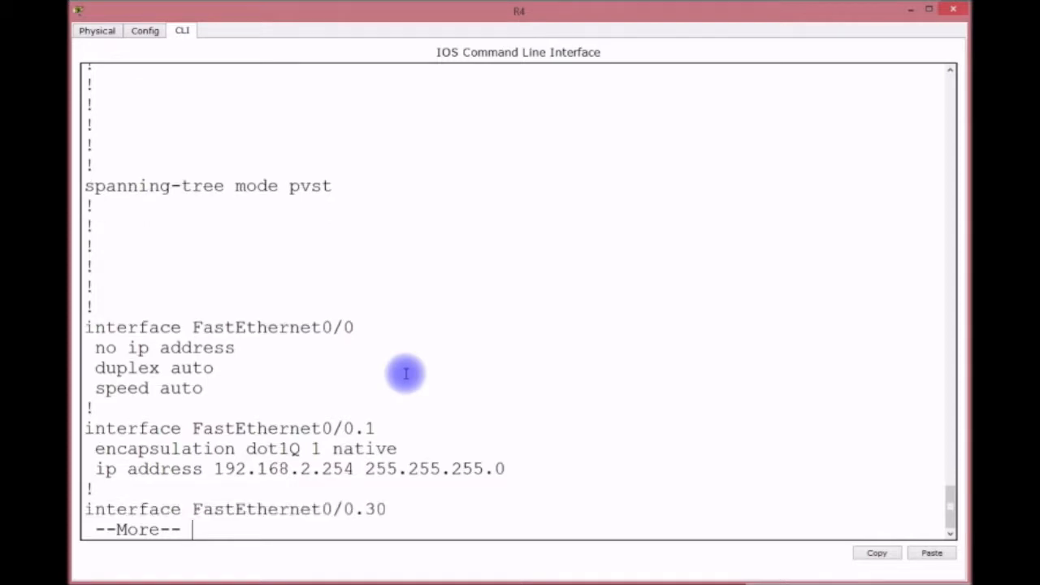
{"action": "key", "text": "Return"}
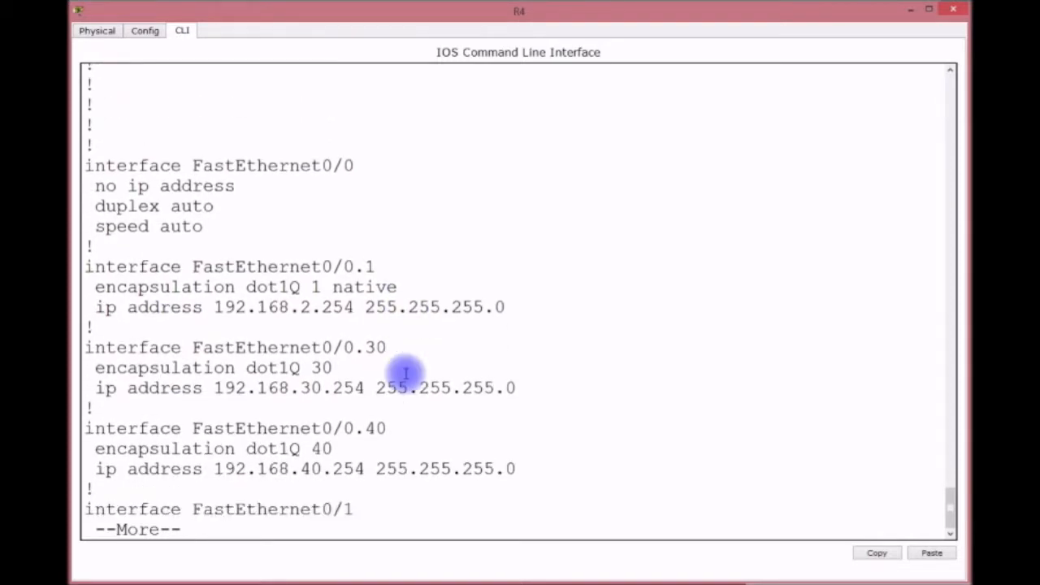
{"action": "key", "text": "q"}
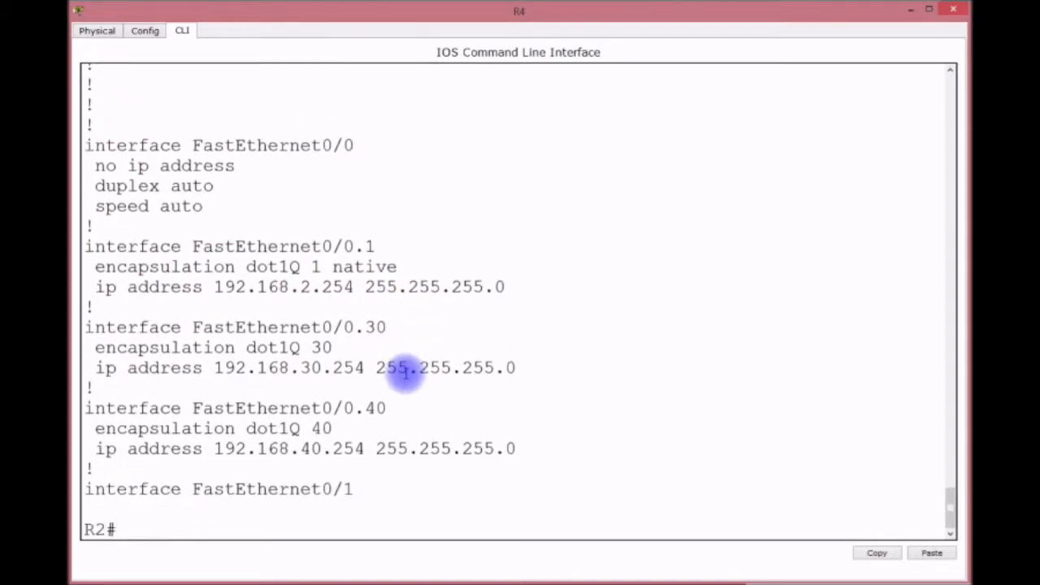
From IT2's command prompt, ping 192.168.30.1 and stop it after replies.
{"action": "left_click", "coordinate": [906, 12]}
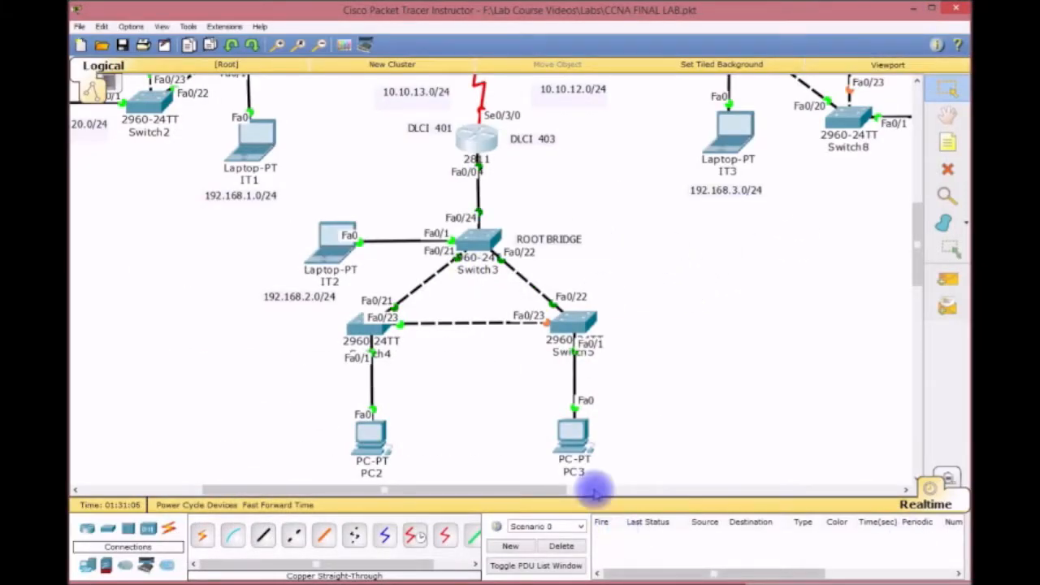
{"action": "left_click", "coordinate": [327, 245]}
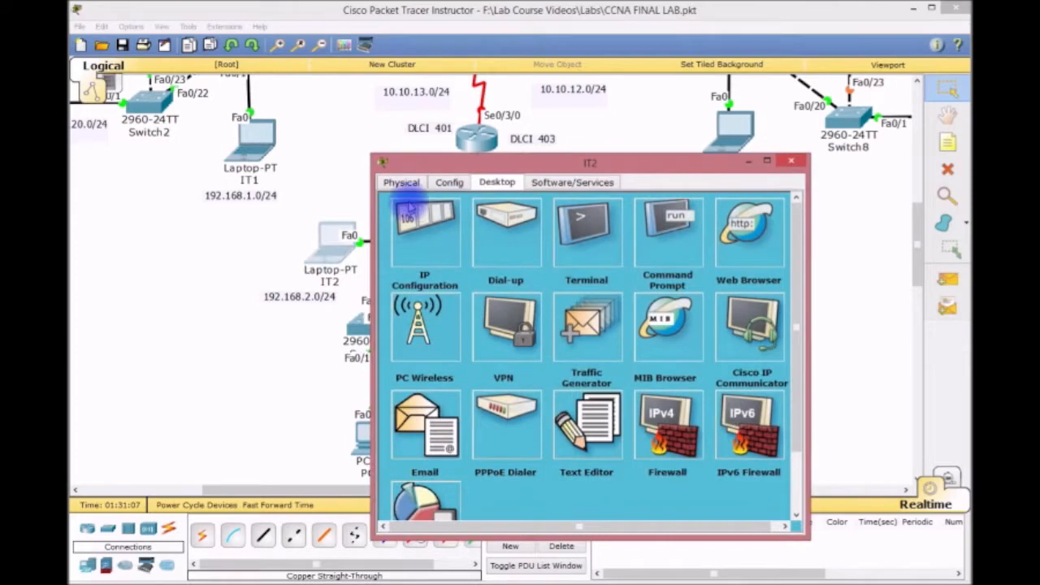
{"action": "left_click", "coordinate": [668, 231]}
{"action": "left_click_drag", "start_coordinate": [660, 163], "coordinate": [454, 92]}
{"action": "left_click_drag", "start_coordinate": [658, 208], "coordinate": [857, 216]}
{"action": "type", "text": "PI"}
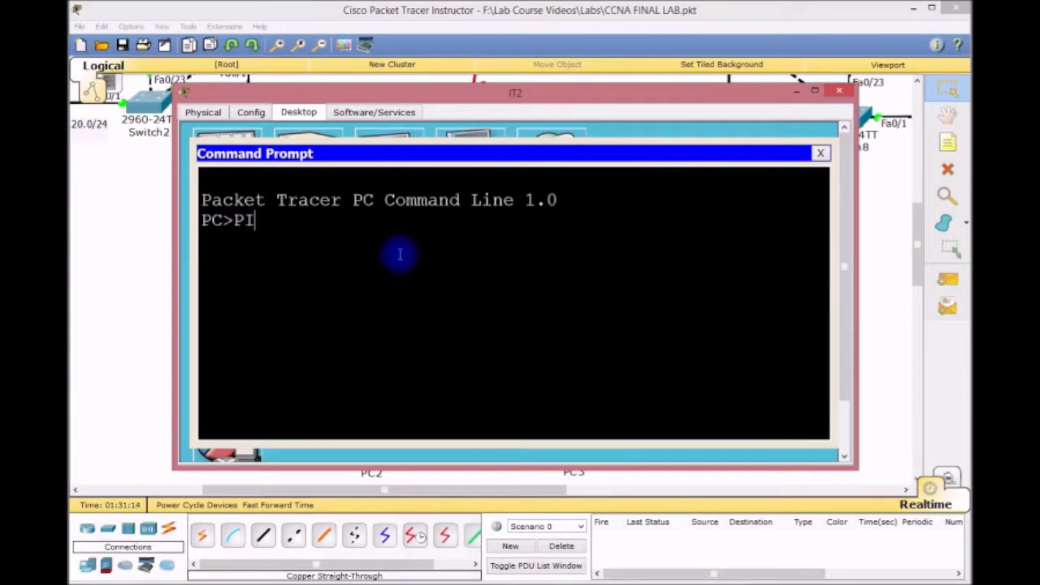
{"action": "type", "text": "NG 192.168.30.1"}
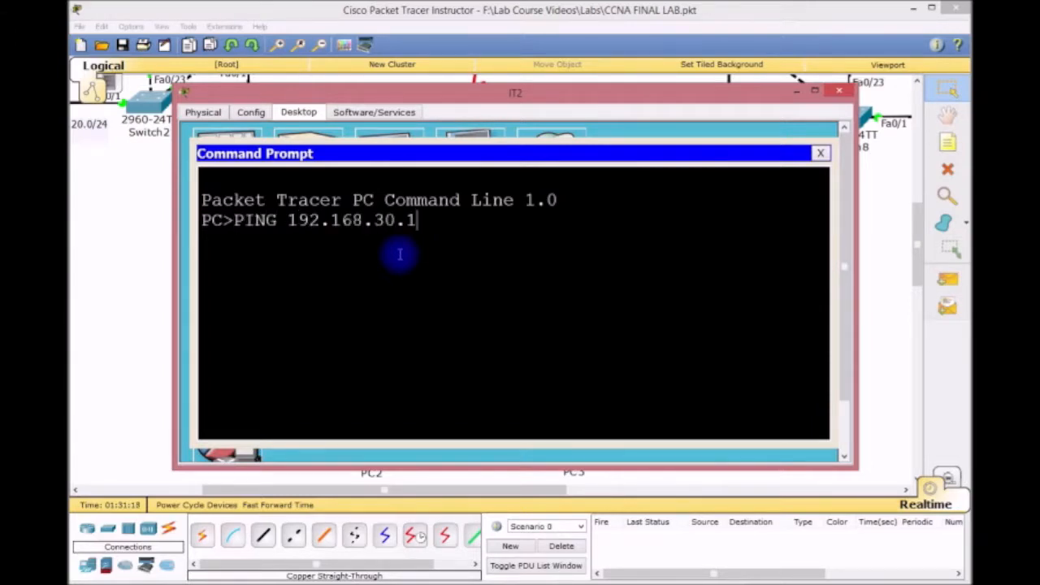
{"action": "key", "text": "Return"}
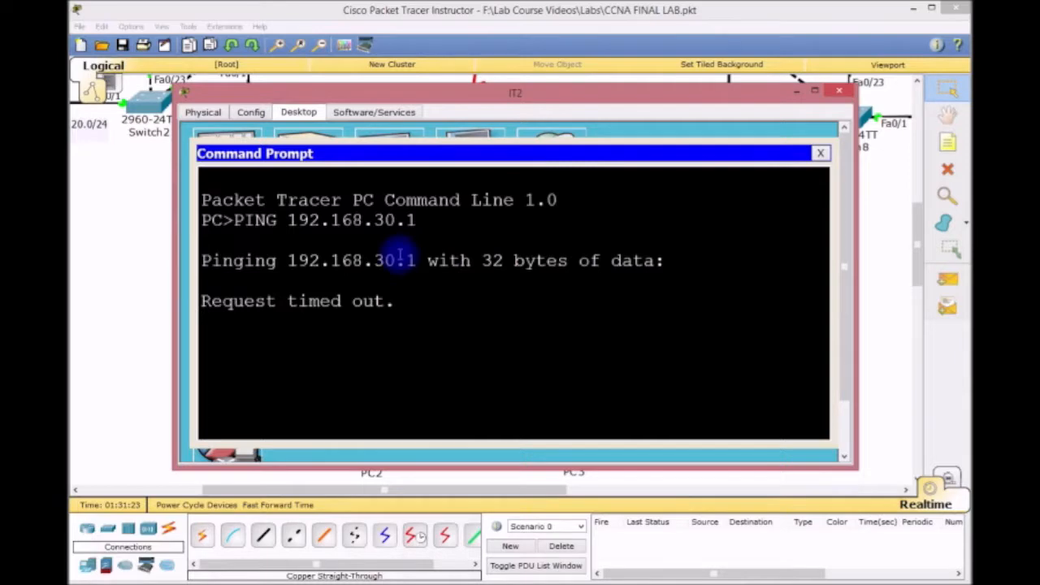
{"action": "key", "text": "ctrl+c"}
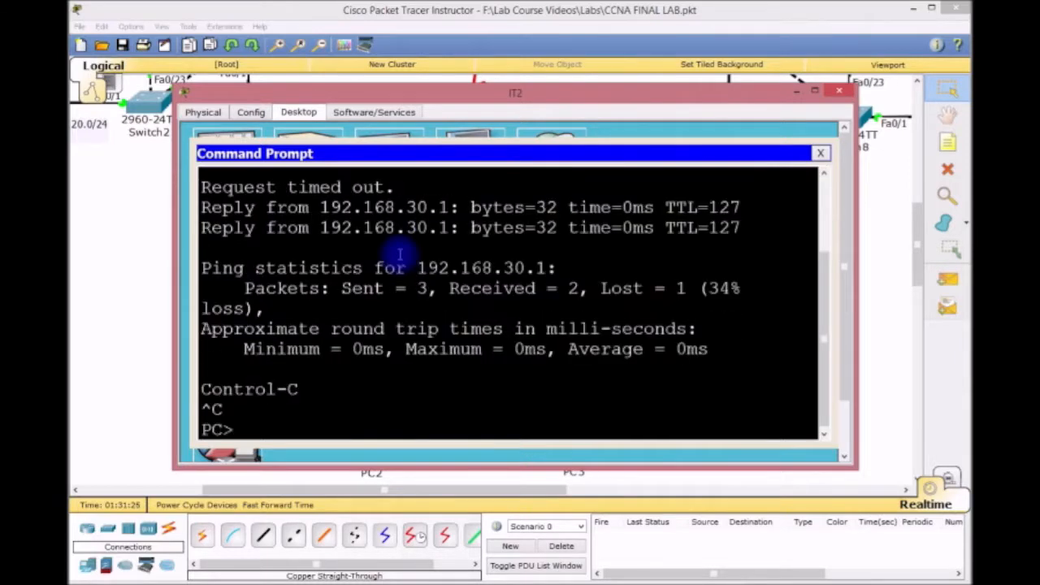
Ping 192.168.40.1 from IT2 and stop it after replies.
{"action": "key", "text": "Up"}
{"action": "key", "text": "BackSpace"}
{"action": "key", "text": "BackSpace"}
{"action": "key", "text": "BackSpace"}
{"action": "key", "text": "BackSpace"}
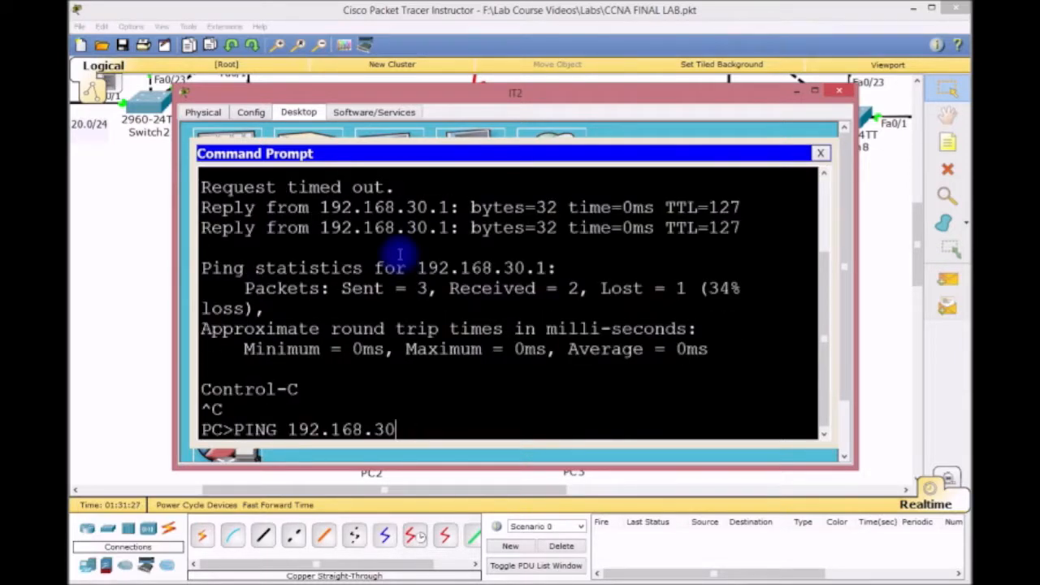
{"action": "type", "text": "40.1"}
{"action": "key", "text": "Return"}
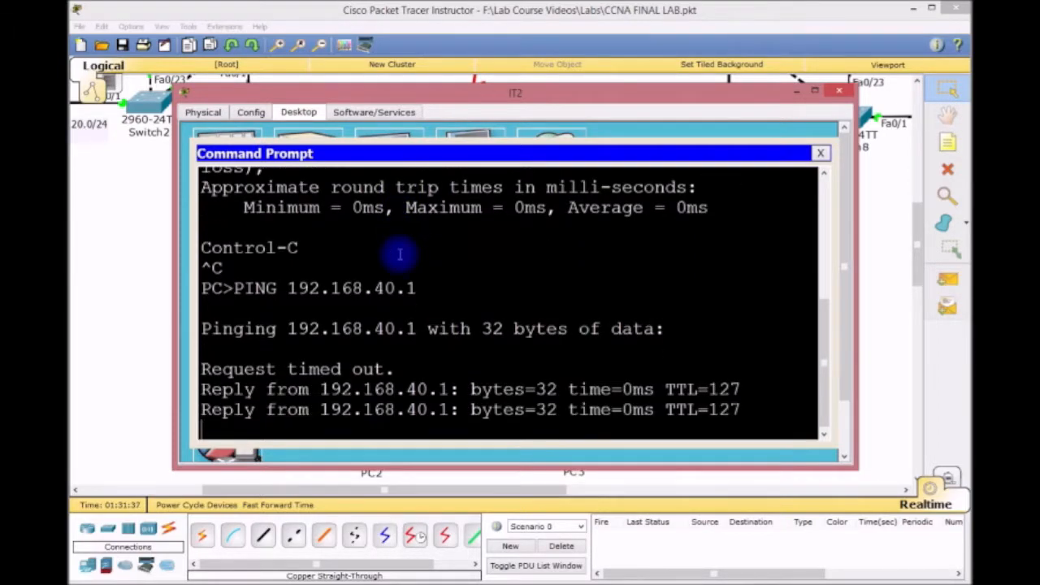
{"action": "key", "text": "ctrl+c"}
Telnet from IT2 to CORE2 at 192.168.2.253, log in and enter privileged mode.
{"action": "type", "text": "TELEN"}
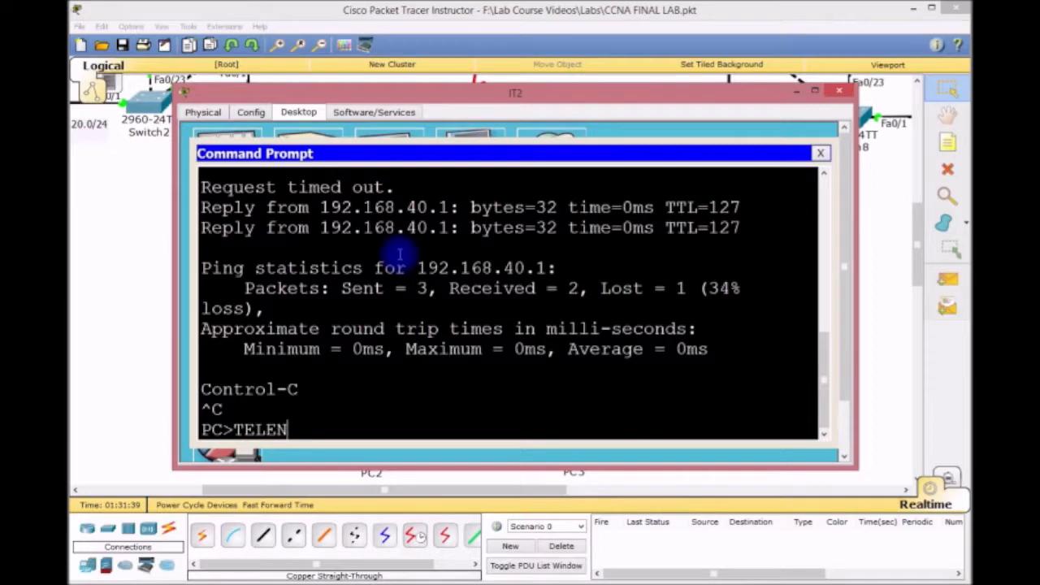
{"action": "key", "text": "BackSpace"}
{"action": "key", "text": "BackSpace"}
{"action": "type", "text": "NET 192.168"}
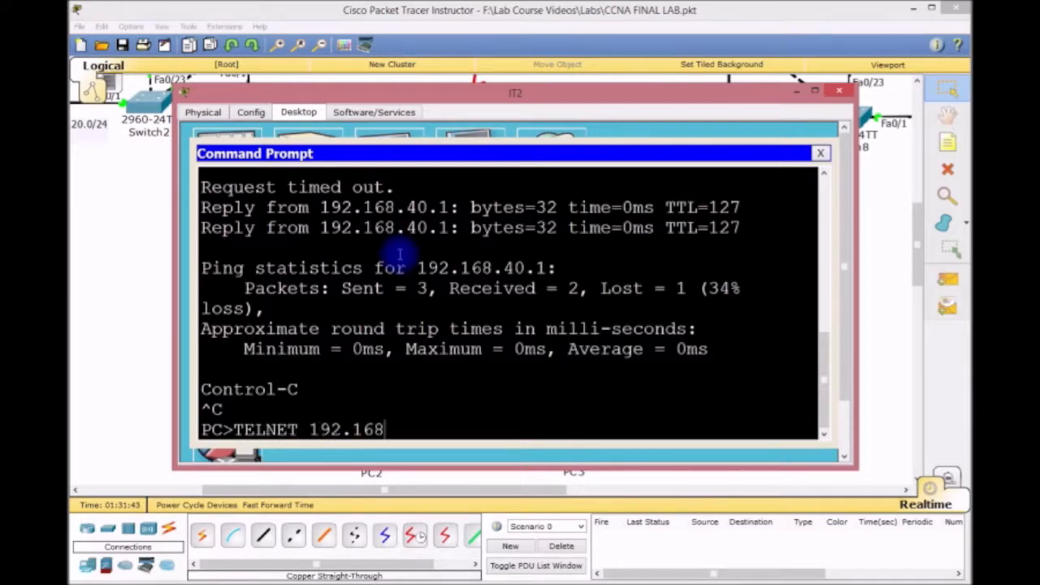
{"action": "type", "text": ".2.253"}
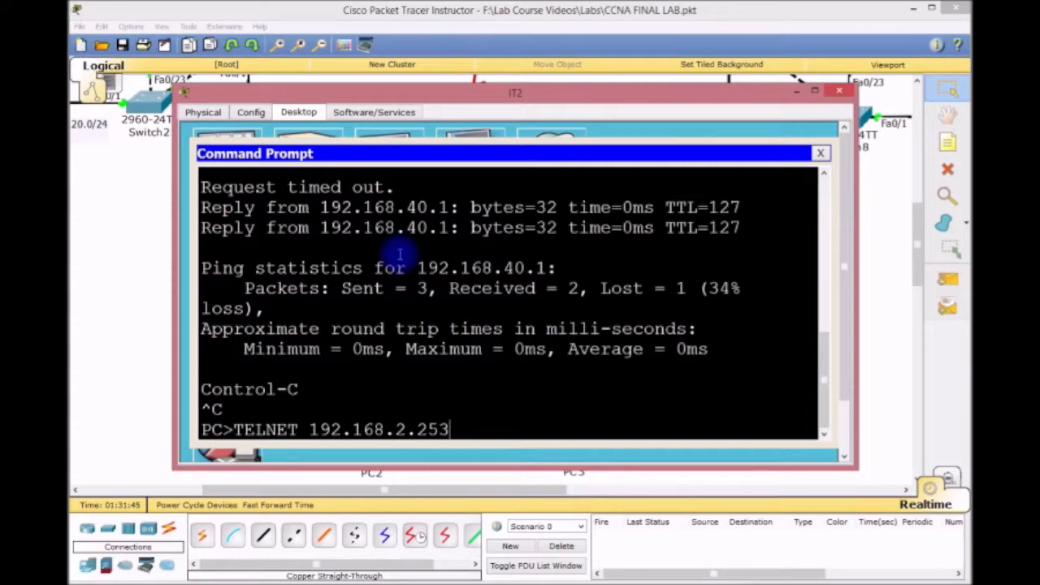
{"action": "key", "text": "Return"}
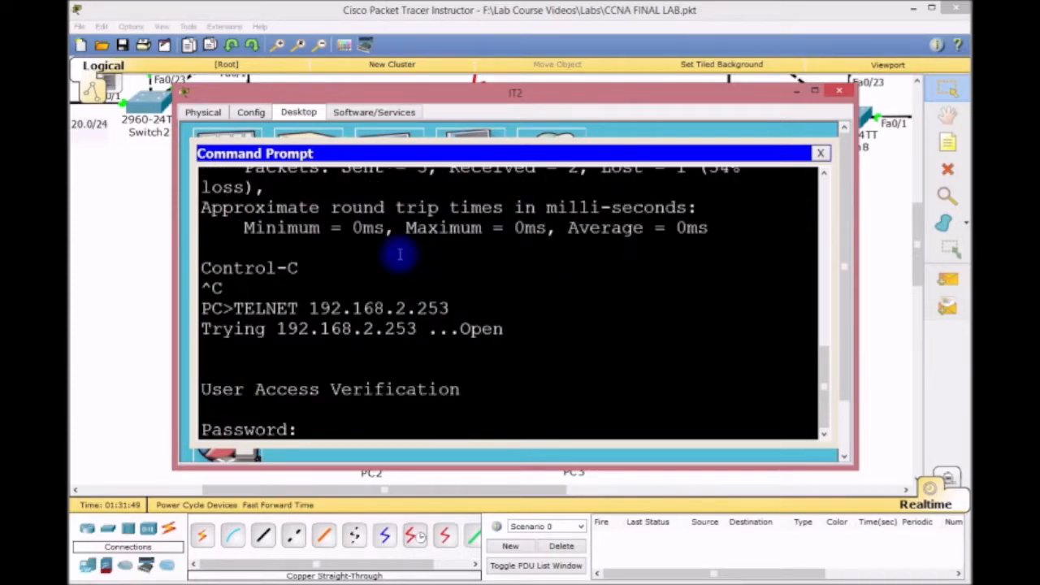
{"action": "key", "text": "Return"}
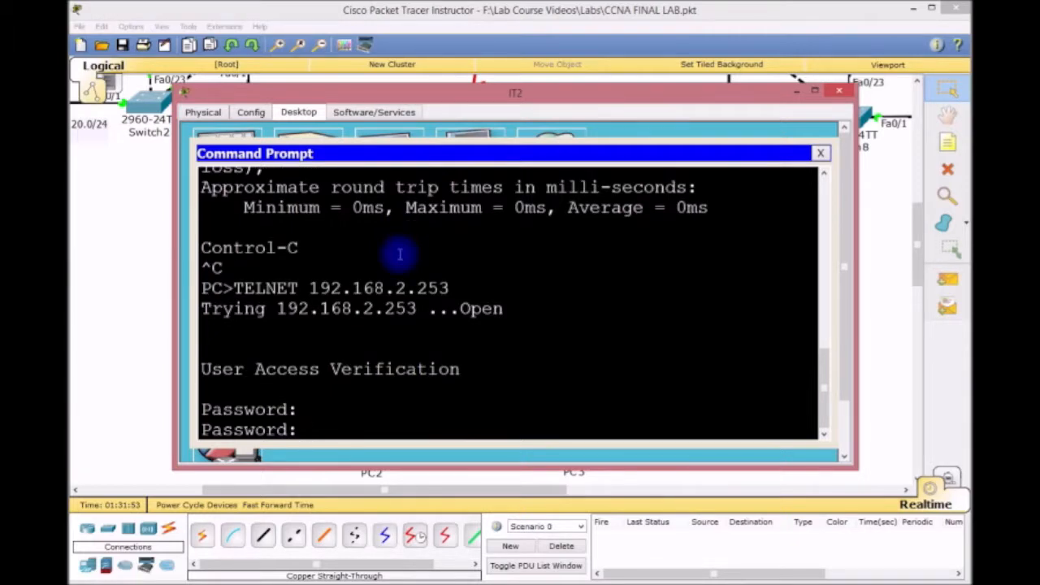
{"action": "key", "text": "Return"}
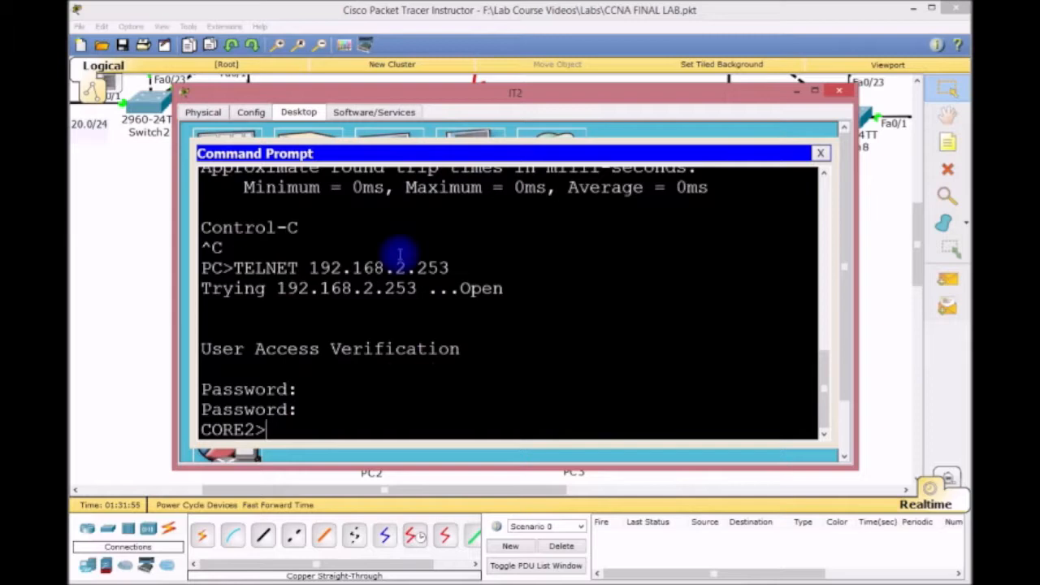
{"action": "type", "text": "EN"}
{"action": "key", "text": "Return"}
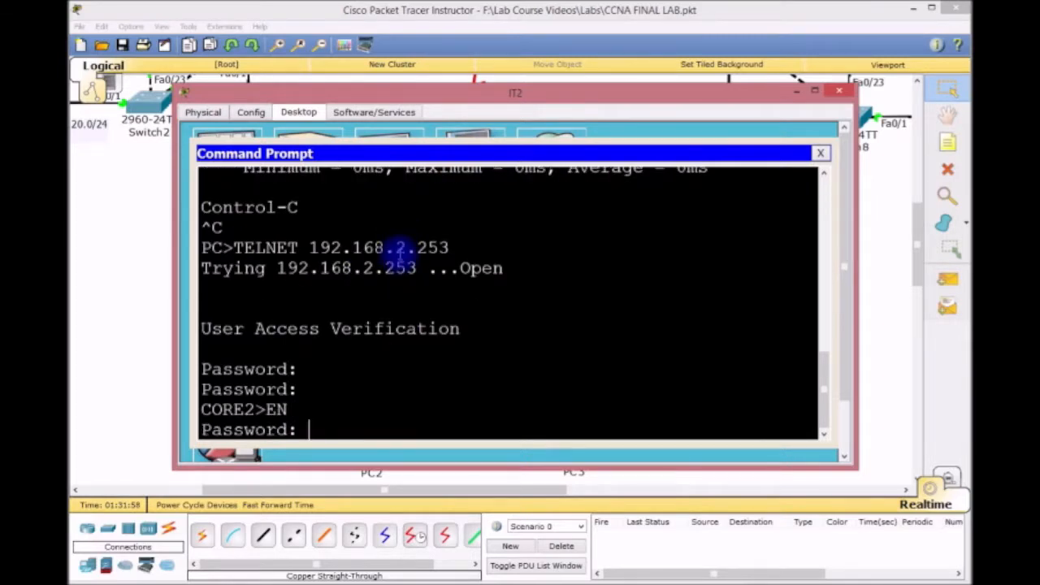
{"action": "key", "text": "Return"}
Display CORE2's running configuration with SH RUN, then exit the session and close the prompt.
{"action": "type", "text": "SH RUN"}
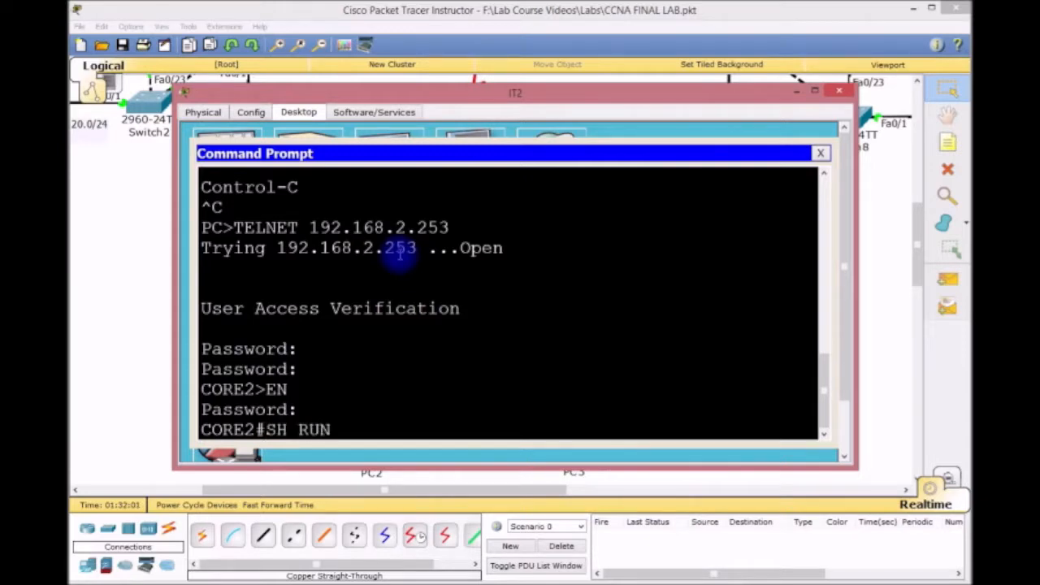
{"action": "key", "text": "Return"}
{"action": "key", "text": "space"}
{"action": "key", "text": "space"}
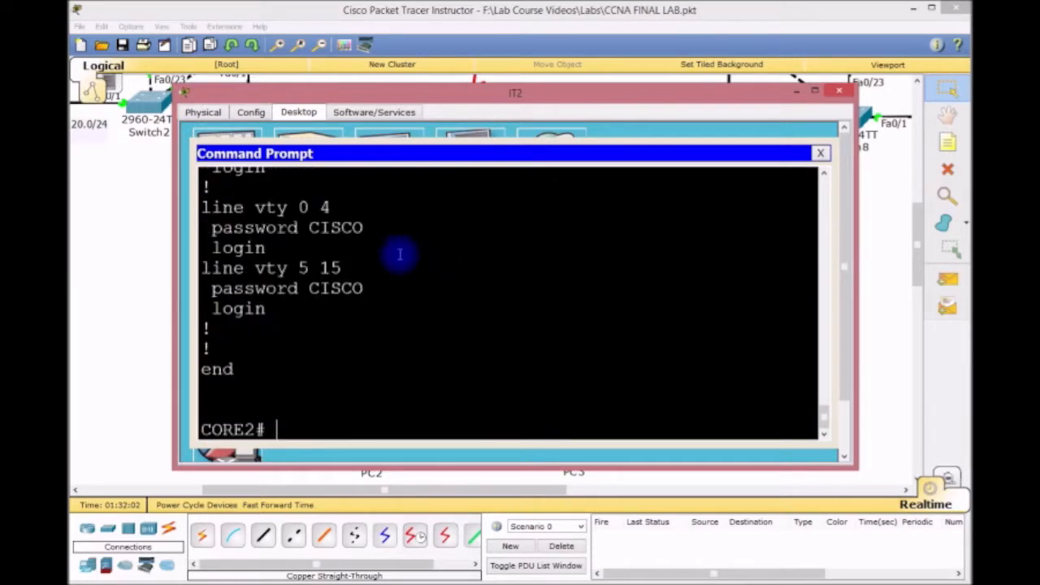
{"action": "type", "text": "EXIT"}
{"action": "key", "text": "Return"}
{"action": "key", "text": "Return"}
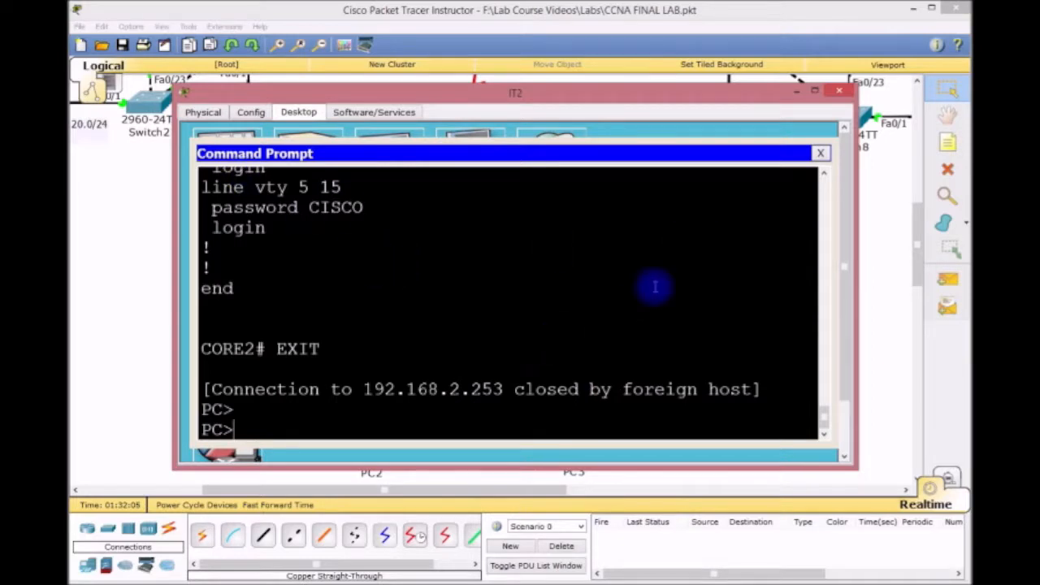
{"action": "left_click", "coordinate": [820, 153]}
Close IT2's window and open laptop IT3's IP Configuration.
{"action": "left_click", "coordinate": [838, 90]}
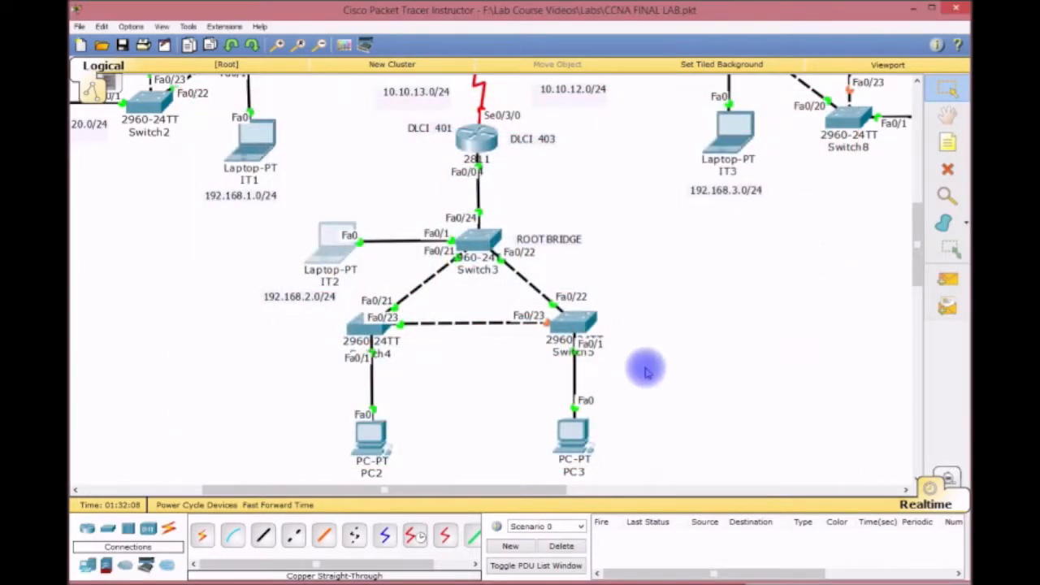
{"action": "left_click_drag", "start_coordinate": [506, 491], "coordinate": [717, 486]}
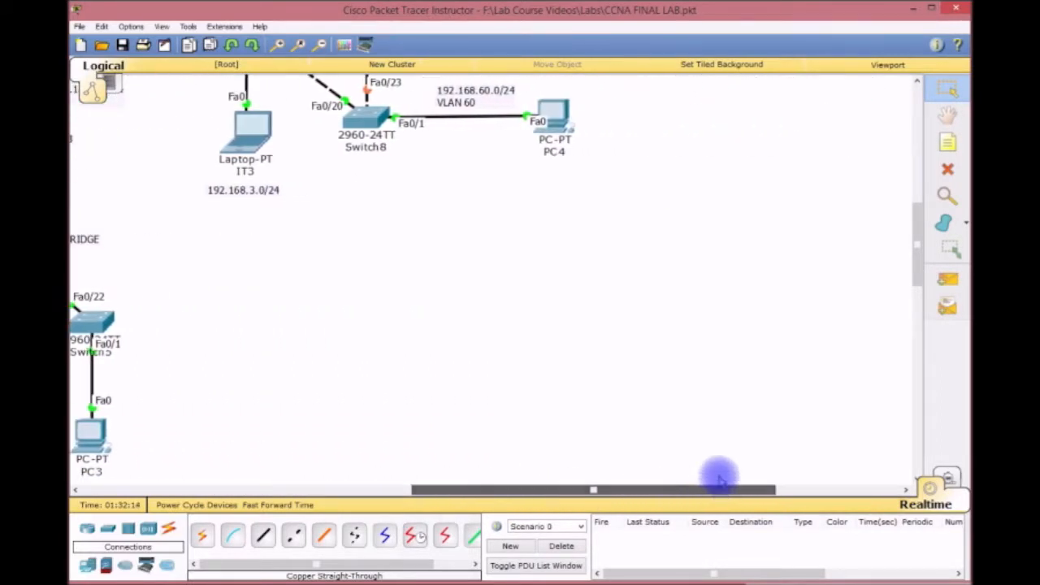
{"action": "scroll", "coordinate": [739, 422], "scroll_direction": "up", "scroll_amount": 3}
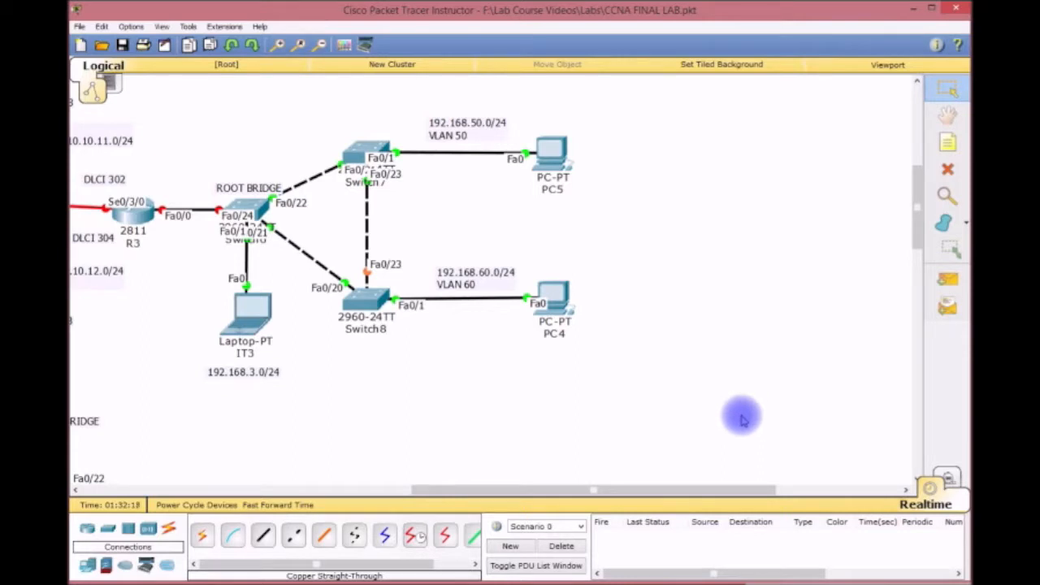
{"action": "left_click", "coordinate": [250, 323]}
{"action": "left_click_drag", "start_coordinate": [447, 156], "coordinate": [394, 68]}
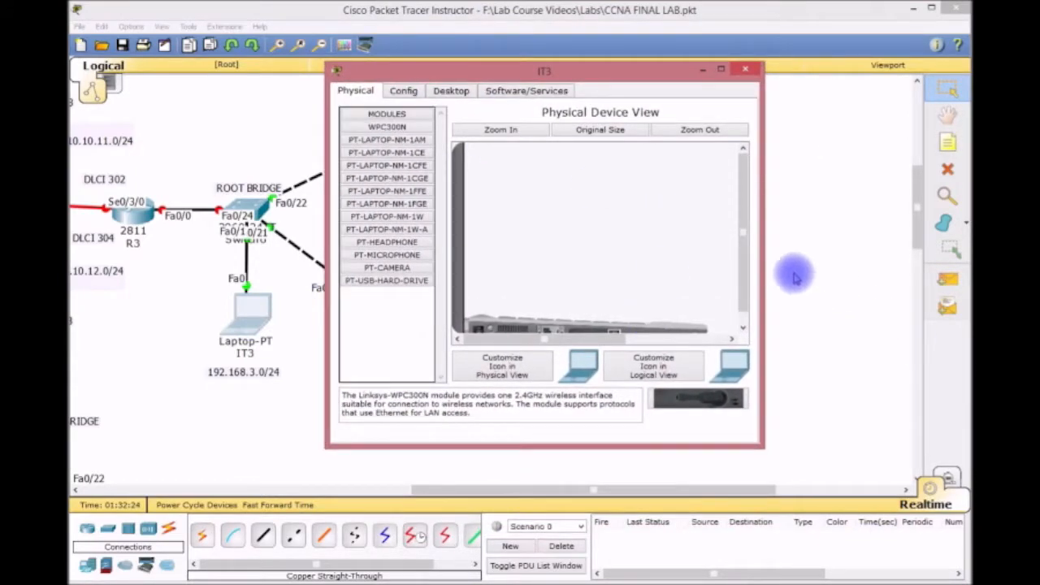
{"action": "left_click_drag", "start_coordinate": [763, 274], "coordinate": [926, 268]}
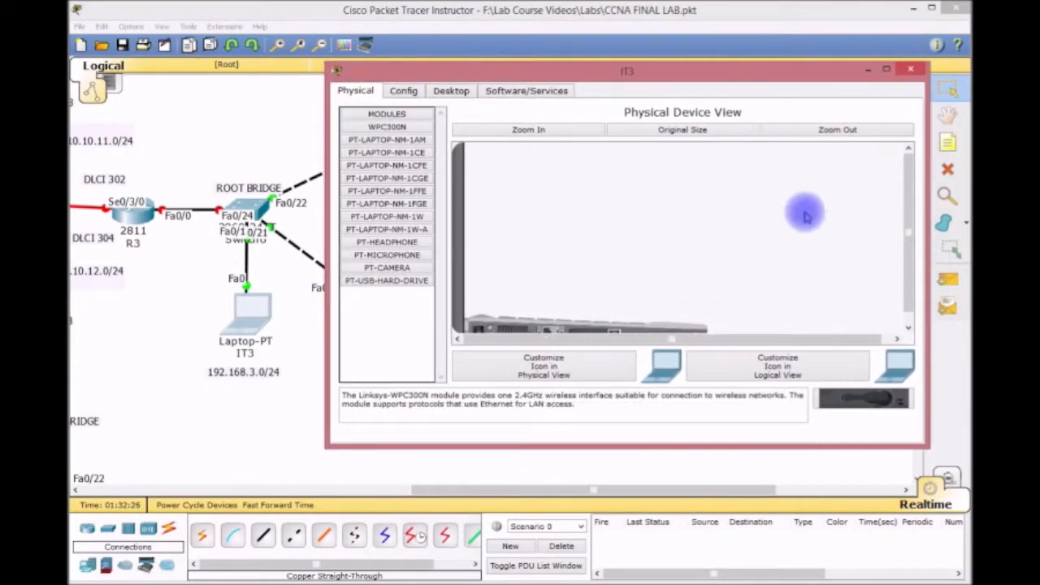
{"action": "left_click", "coordinate": [451, 91]}
{"action": "left_click", "coordinate": [390, 144]}
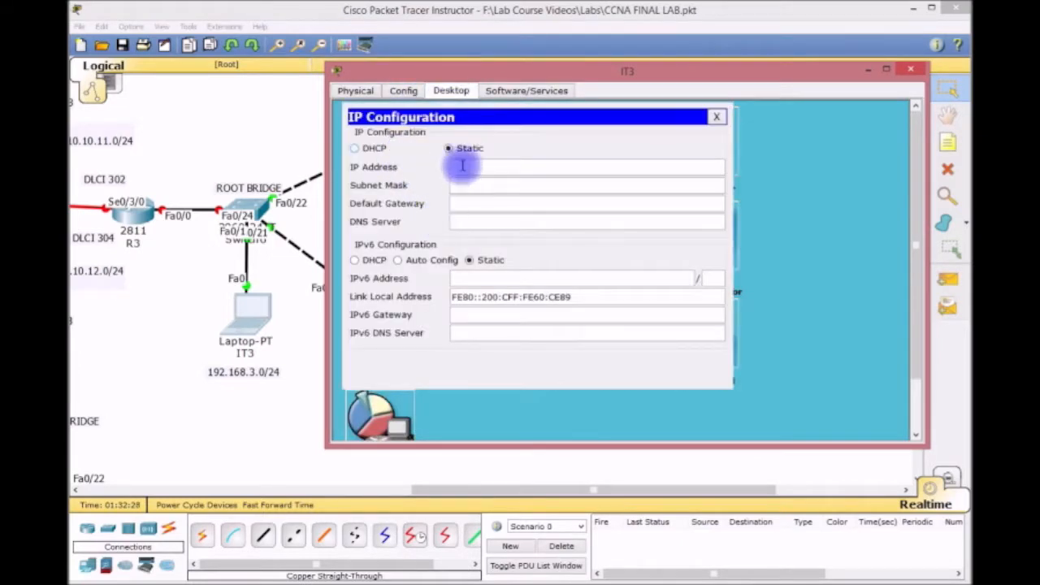
Give IT3 address 192.168.3.1, mask 255.255.255.0 and gateway 192.168.3.254, then close its windows.
{"action": "type", "text": "192.168.3."}
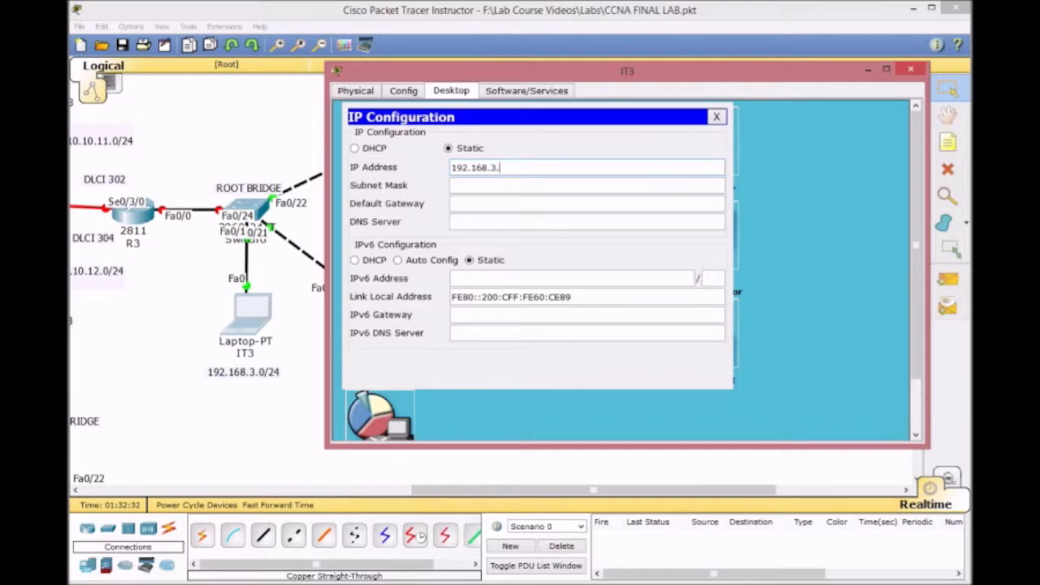
{"action": "key", "text": "Tab"}
{"action": "key", "text": "Tab"}
{"action": "type", "text": "192.168"}
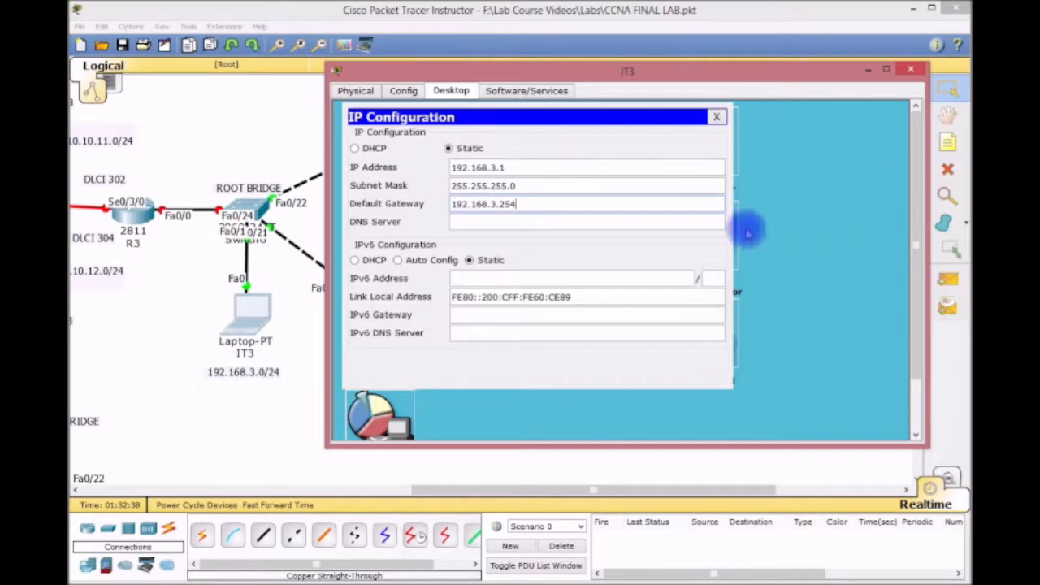
{"action": "left_click", "coordinate": [715, 116]}
{"action": "left_click", "coordinate": [908, 72]}
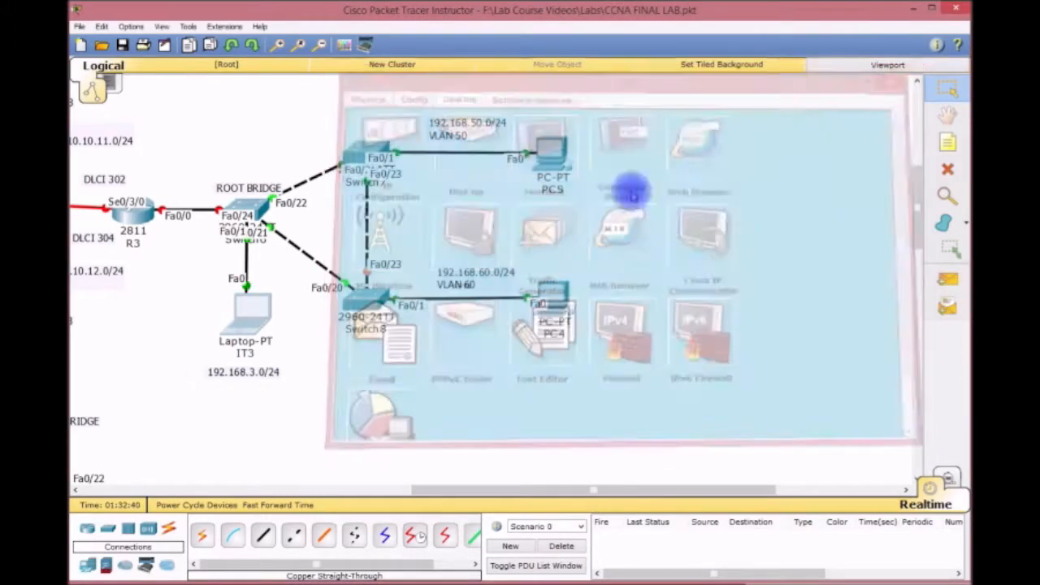
Give PC4 a 192.168 address with default mask and gateway 192.168.60.254, then close it.
{"action": "left_click", "coordinate": [553, 294]}
{"action": "left_click_drag", "start_coordinate": [559, 163], "coordinate": [406, 79]}
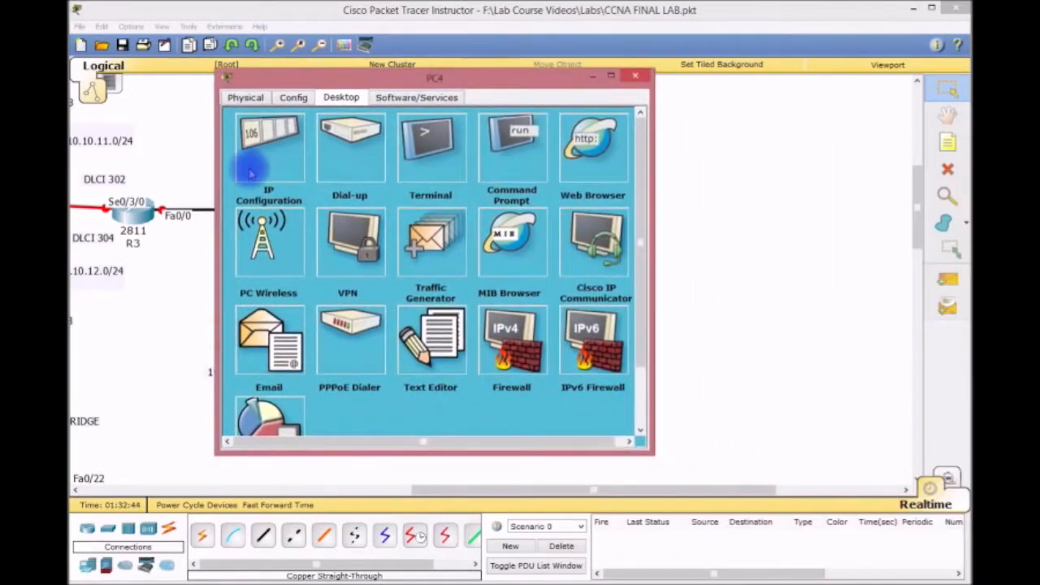
{"action": "left_click", "coordinate": [260, 144]}
{"action": "left_click", "coordinate": [382, 172]}
{"action": "type", "text": "192.168.60.1"}
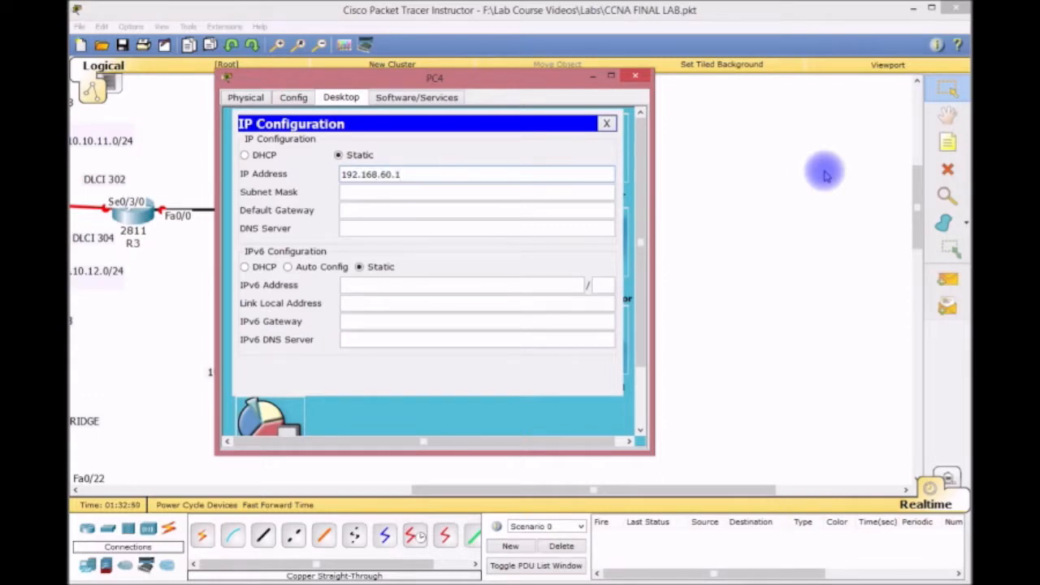
{"action": "key", "text": "Tab"}
{"action": "key", "text": "Tab"}
{"action": "type", "text": "192."}
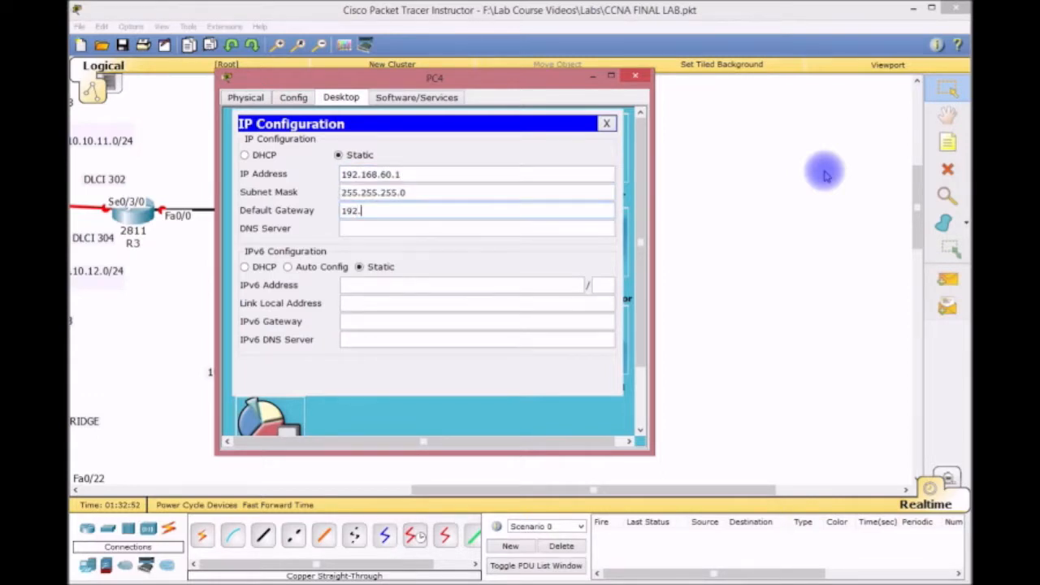
{"action": "type", "text": "168.60.254"}
{"action": "left_click", "coordinate": [606, 123]}
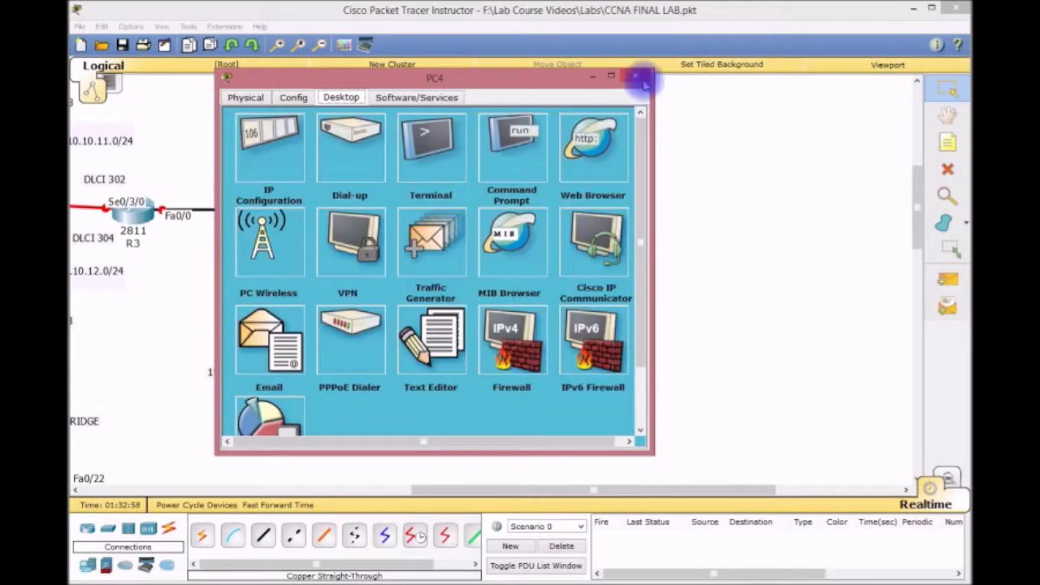
{"action": "left_click", "coordinate": [635, 77]}
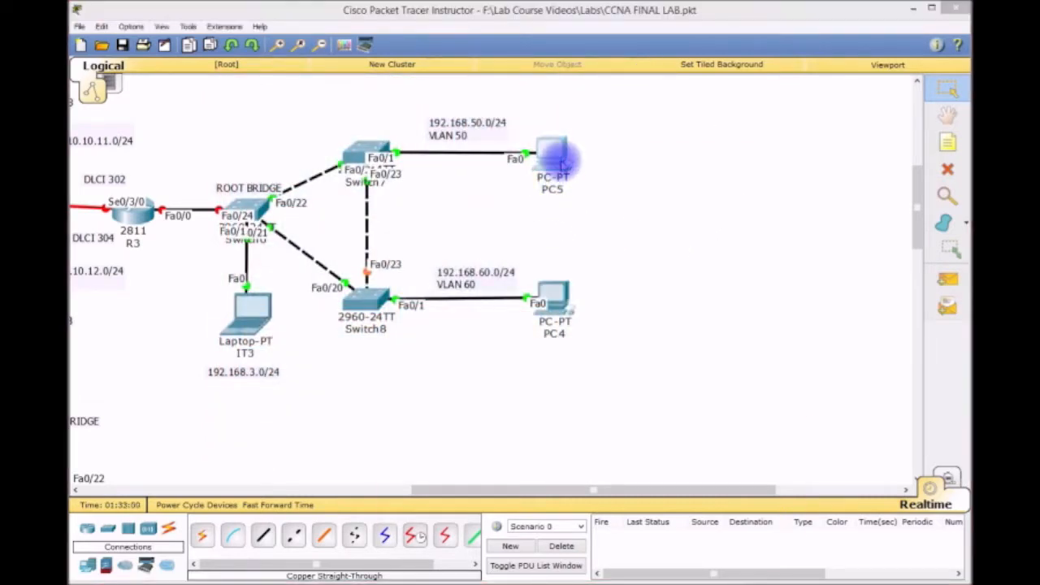
Set PC5 to 192.168.50.1, mask 255.255.255.0, gateway 192.168.50.254, and close its window.
{"action": "left_click", "coordinate": [562, 163]}
{"action": "left_click_drag", "start_coordinate": [562, 160], "coordinate": [533, 61]}
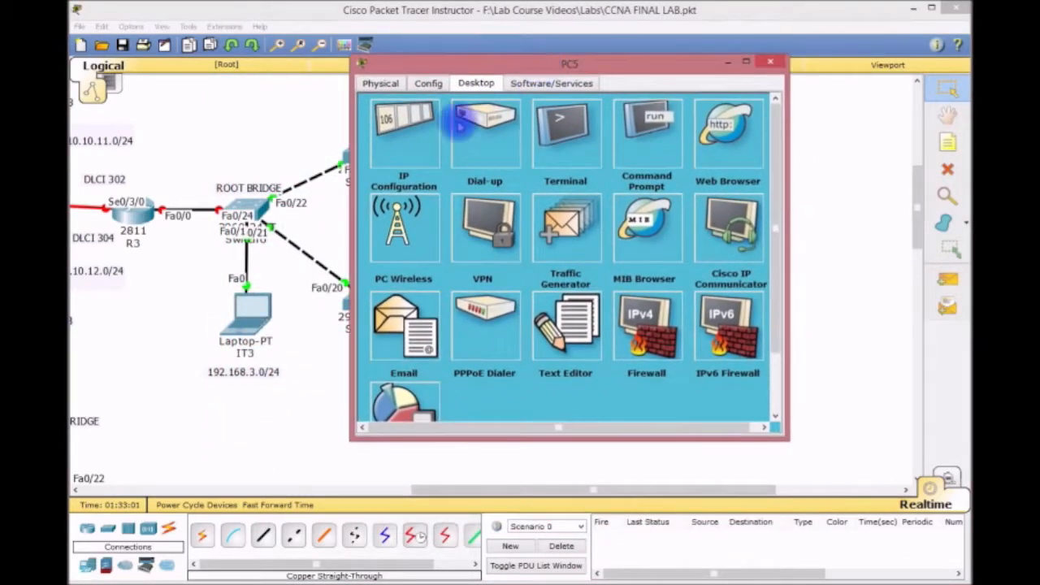
{"action": "left_click", "coordinate": [400, 130]}
{"action": "type", "text": "192.168"}
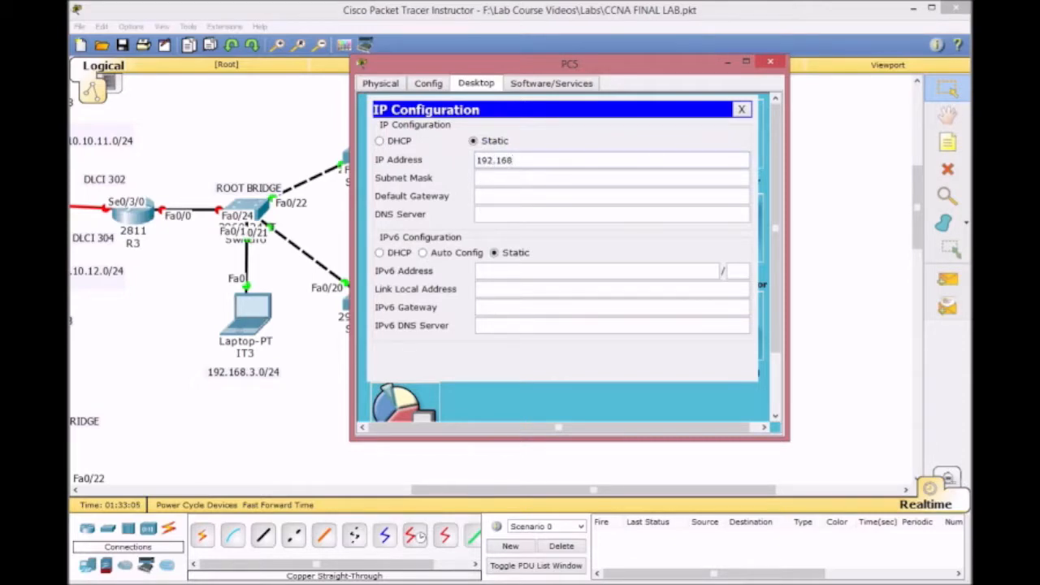
{"action": "type", "text": ".50.1"}
{"action": "key", "text": "Tab"}
{"action": "key", "text": "Tab"}
{"action": "type", "text": "192."}
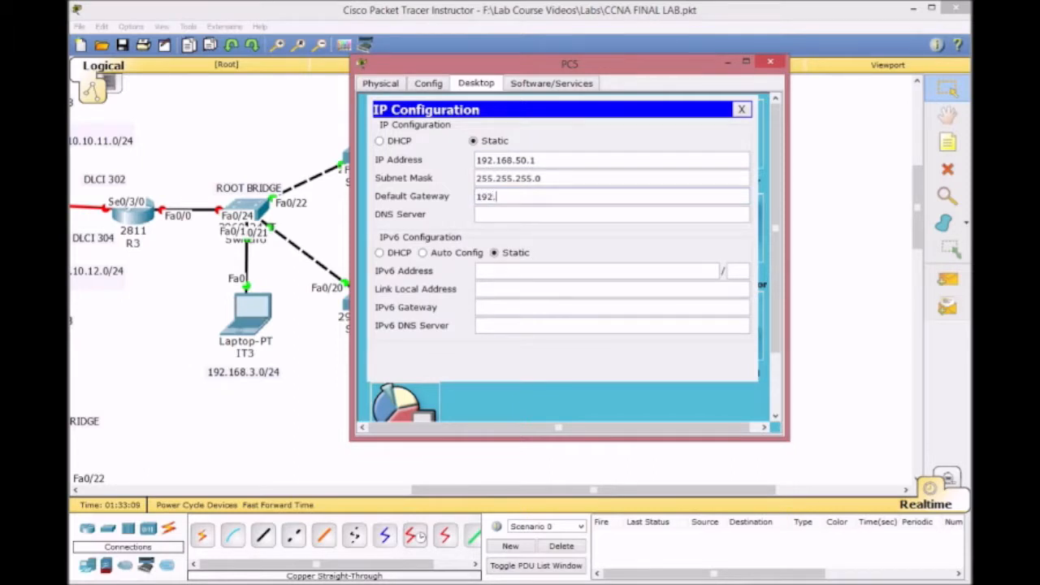
{"action": "type", "text": "168.50.254"}
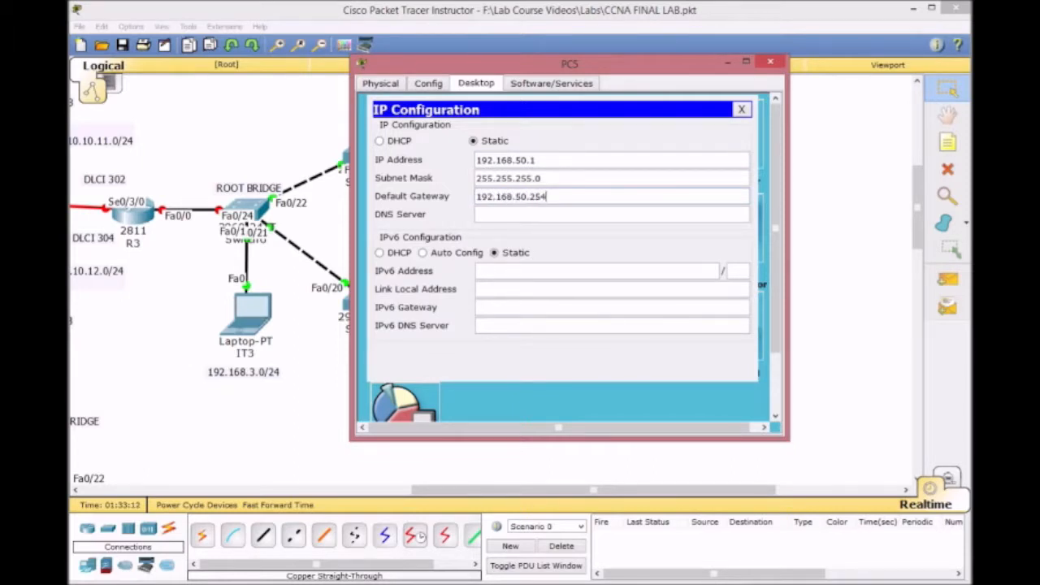
{"action": "left_click", "coordinate": [741, 109]}
{"action": "left_click", "coordinate": [770, 62]}
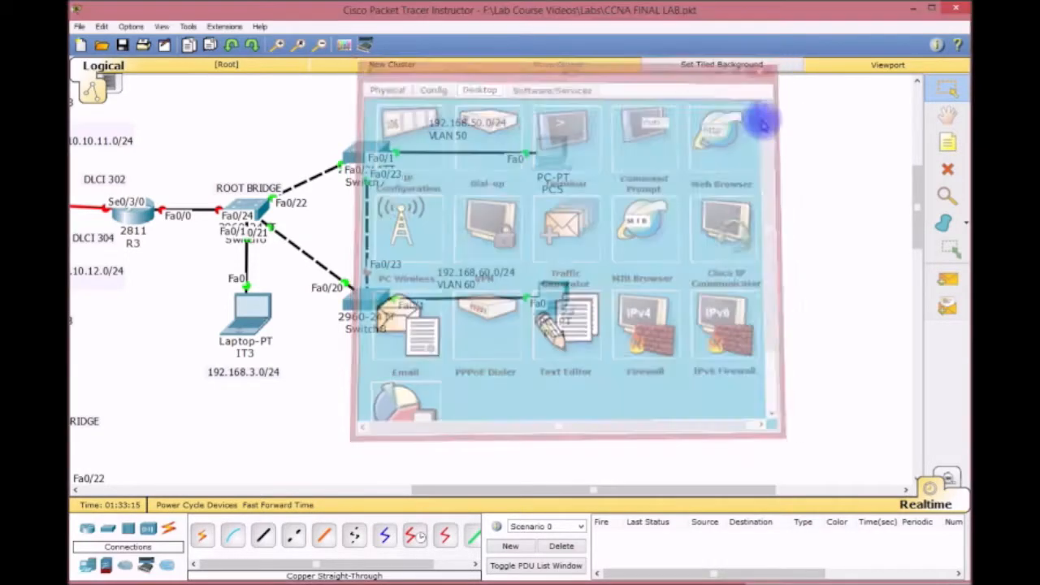
{"action": "mouse_move", "coordinate": [615, 487]}
{"action": "left_mouse_down"}
{"action": "mouse_move", "coordinate": [594, 490]}
{"action": "mouse_move", "coordinate": [631, 489]}
{"action": "left_mouse_up"}
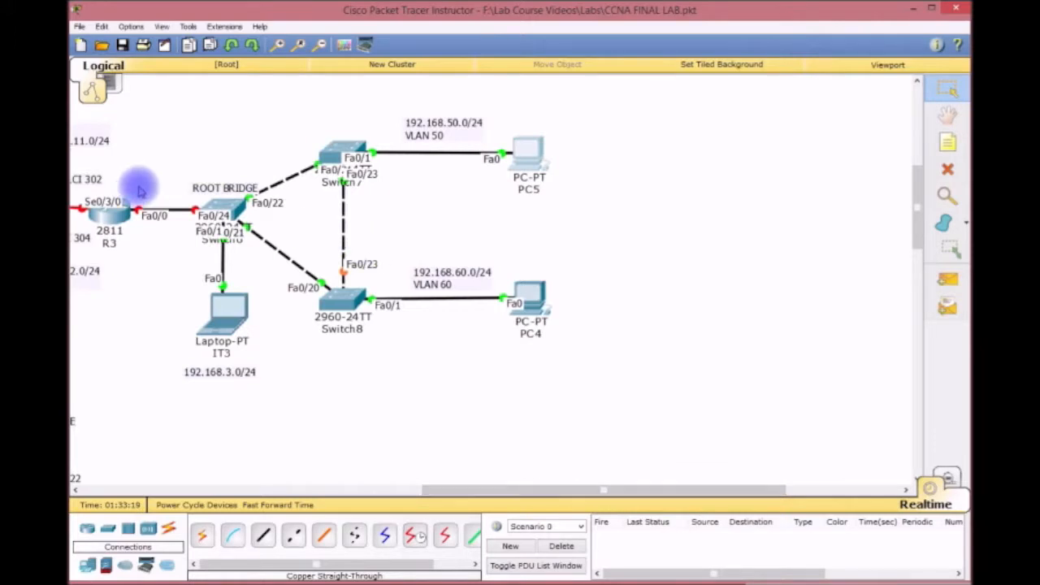
Open the ROOT BRIDGE switch's CLI, enter global configuration, and rename it CORE3.
{"action": "left_click", "coordinate": [221, 204]}
{"action": "left_click_drag", "start_coordinate": [438, 173], "coordinate": [134, 25]}
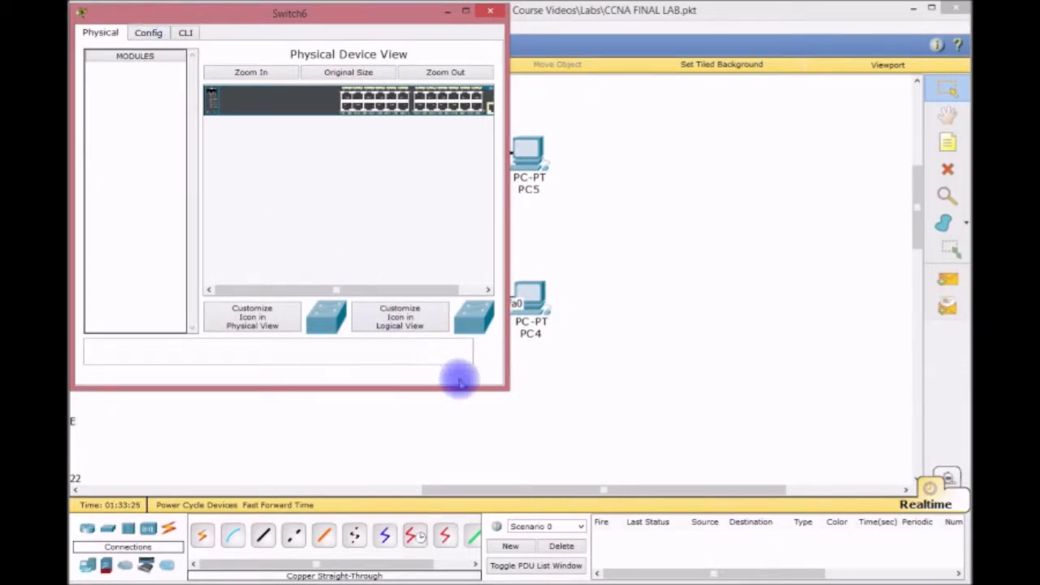
{"action": "left_click_drag", "start_coordinate": [506, 387], "coordinate": [968, 580]}
{"action": "left_click", "coordinate": [186, 34]}
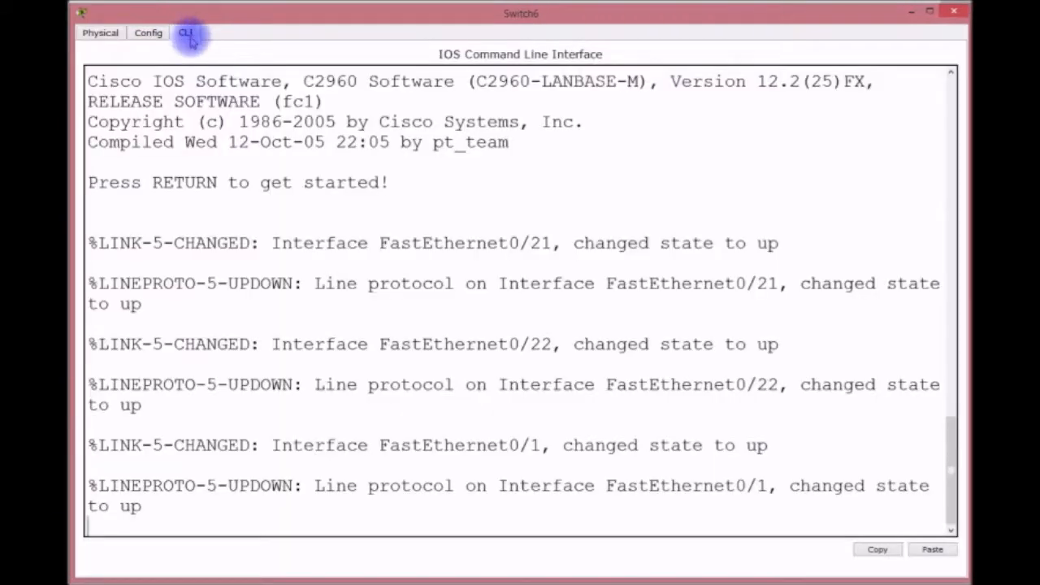
{"action": "key", "text": "Return"}
{"action": "key", "text": "Return"}
{"action": "key", "text": "Return"}
{"action": "key", "text": "Return"}
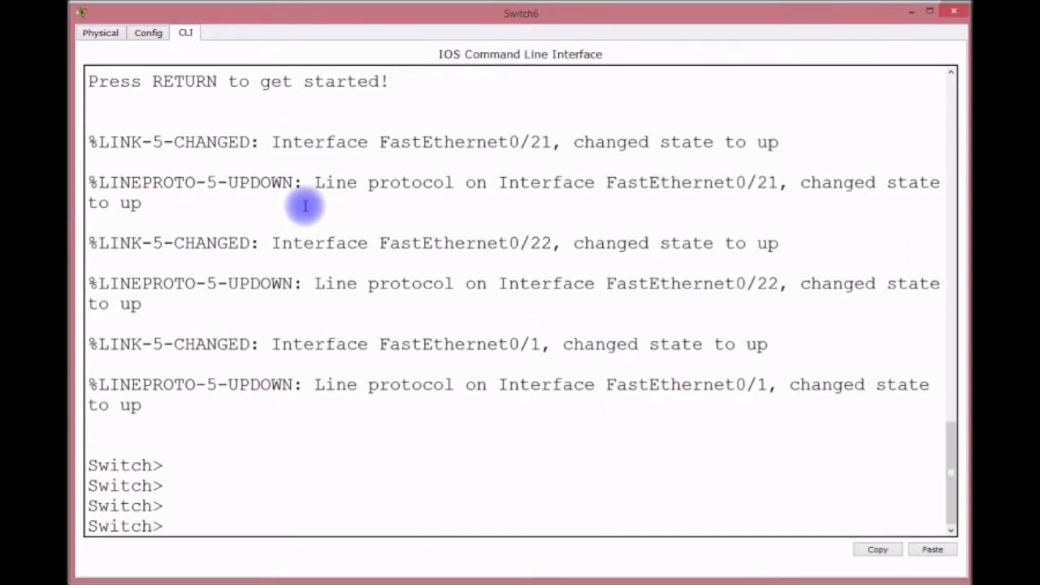
{"action": "type", "text": "EN"}
{"action": "key", "text": "Return"}
{"action": "type", "text": "CONFIG T"}
{"action": "key", "text": "Return"}
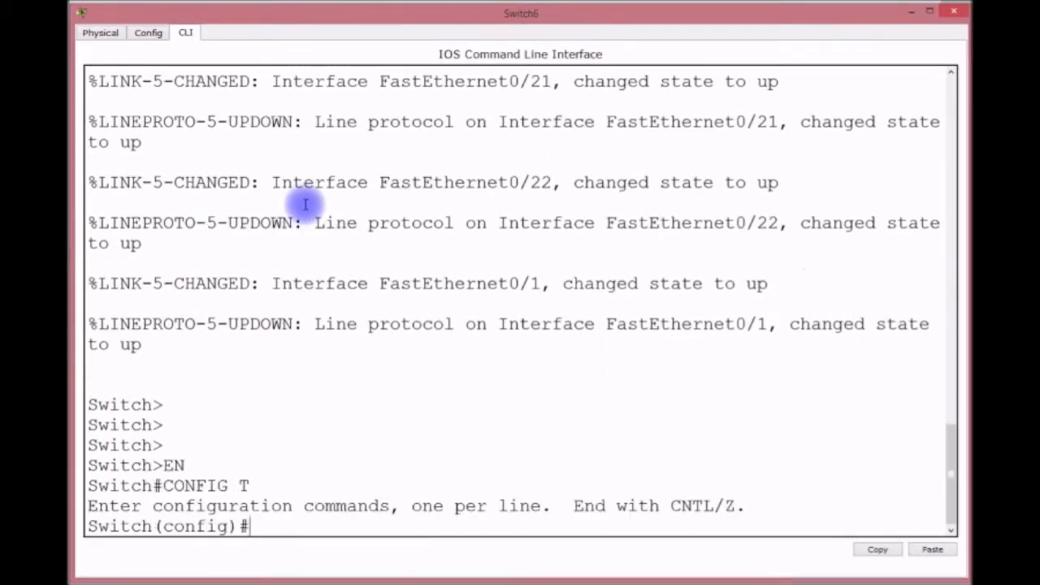
{"action": "type", "text": "HOSTNAME CORE3"}
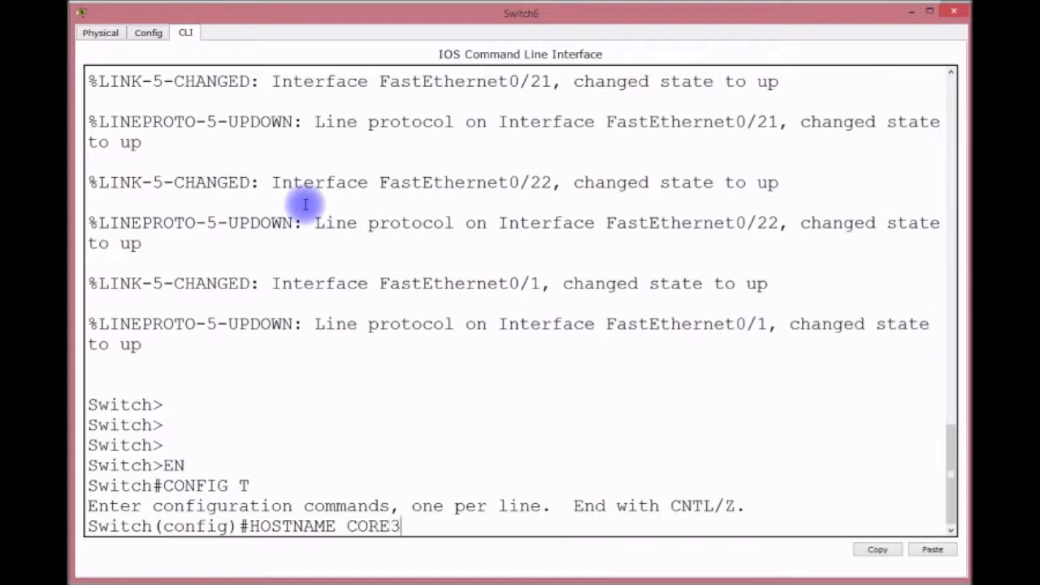
{"action": "key", "text": "Return"}
{"action": "key", "text": "Return"}
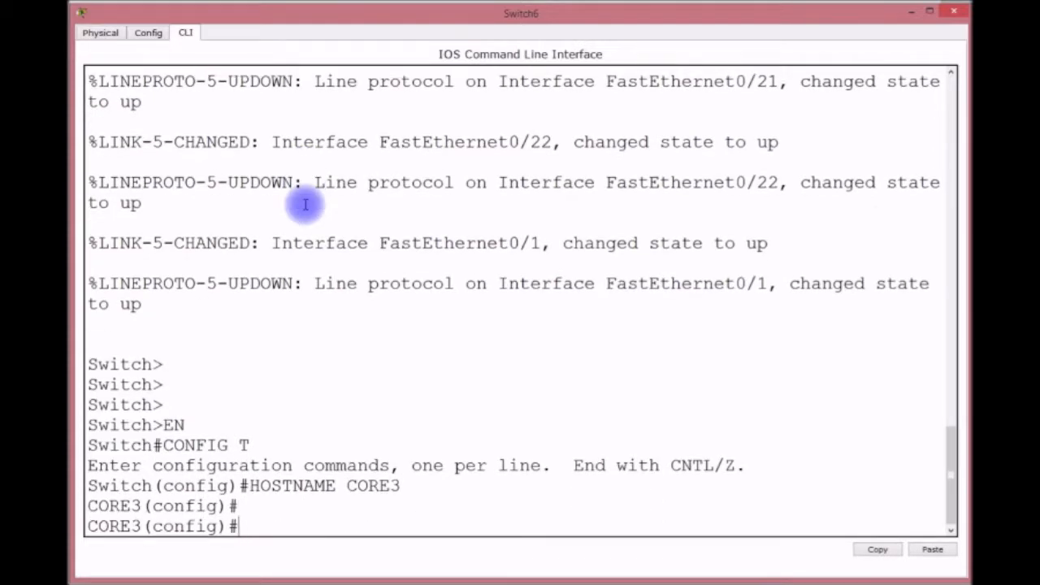
Set the enable password and a console line 0 password with login local.
{"action": "type", "text": "ENABLE PASSWORD CISCO"}
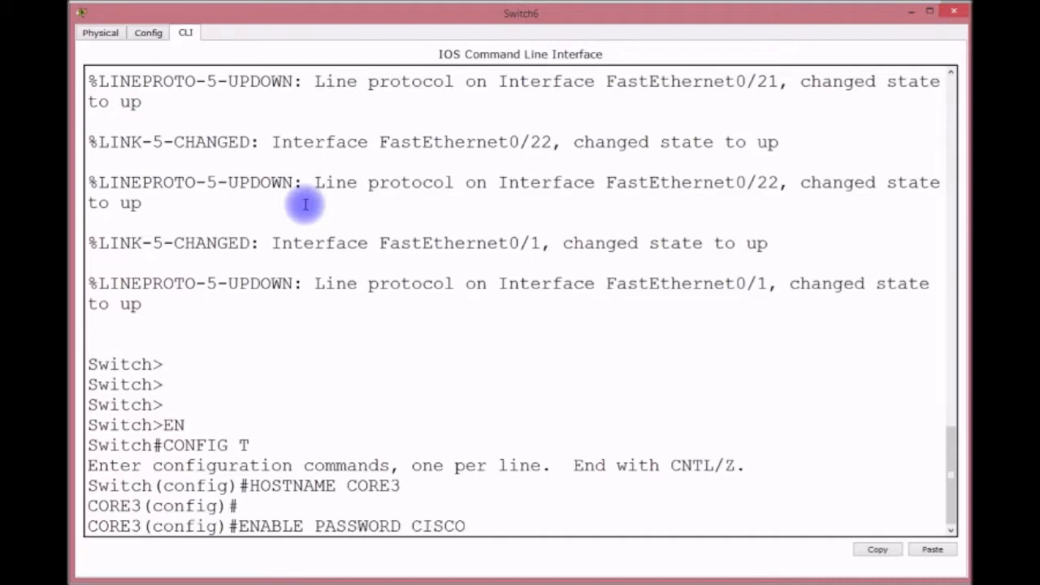
{"action": "key", "text": "Return"}
{"action": "type", "text": "LINE CO"}
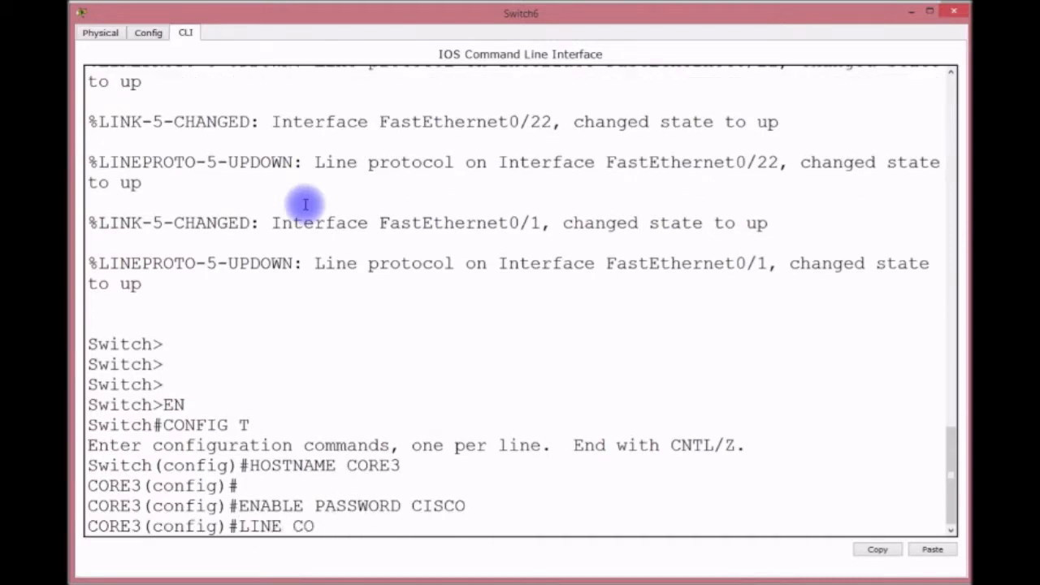
{"action": "type", "text": "N 0"}
{"action": "key", "text": "Return"}
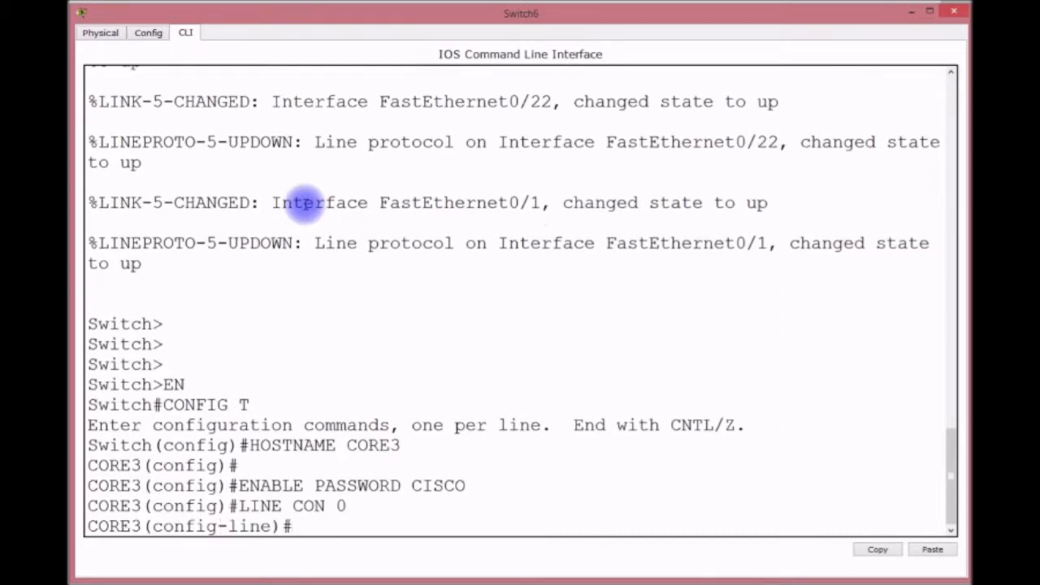
{"action": "type", "text": "PASSWORD CISCO"}
{"action": "key", "text": "Return"}
{"action": "type", "text": "LGOIN"}
{"action": "key", "text": "BackSpace"}
{"action": "key", "text": "BackSpace"}
{"action": "key", "text": "BackSpace"}
{"action": "key", "text": "BackSpace"}
{"action": "type", "text": "OGIN LOCAL"}
{"action": "key", "text": "Return"}
Set a password and enable login on VTY lines 0 to 15.
{"action": "type", "text": "LINE VTY 0 15"}
{"action": "key", "text": "Return"}
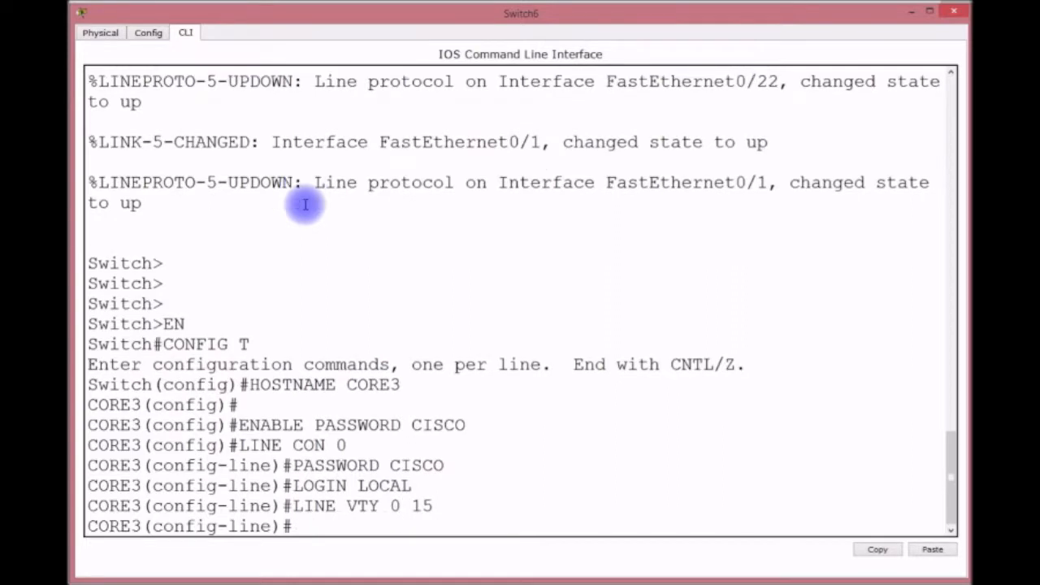
{"action": "type", "text": "PASW"}
{"action": "key", "text": "BackSpace"}
{"action": "type", "text": "SO"}
{"action": "key", "text": "BackSpace"}
{"action": "type", "text": "WORD"}
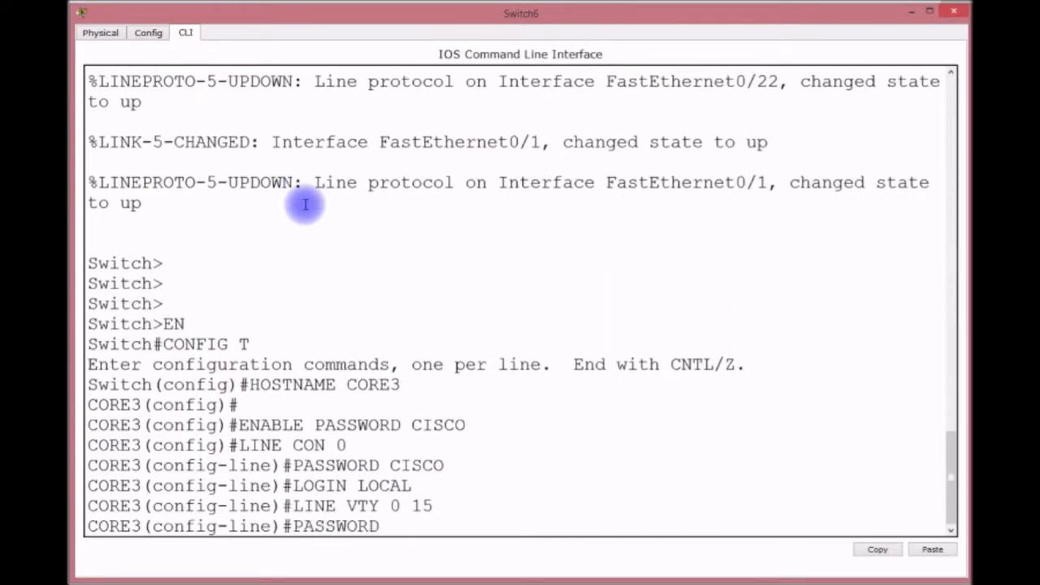
{"action": "type", "text": " CISCO"}
{"action": "key", "text": "Return"}
{"action": "type", "text": "LGOIN"}
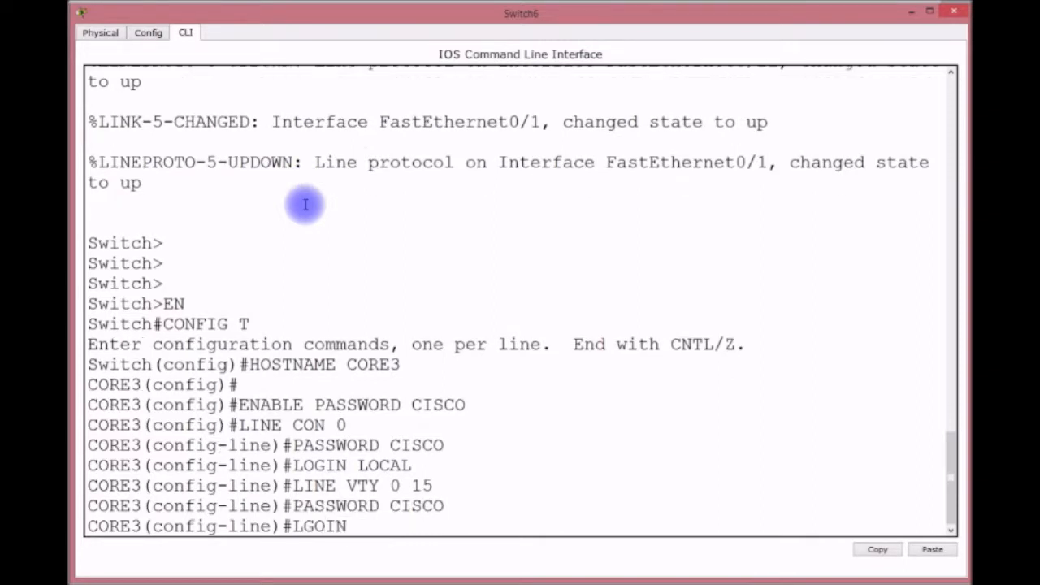
{"action": "key", "text": "Return"}
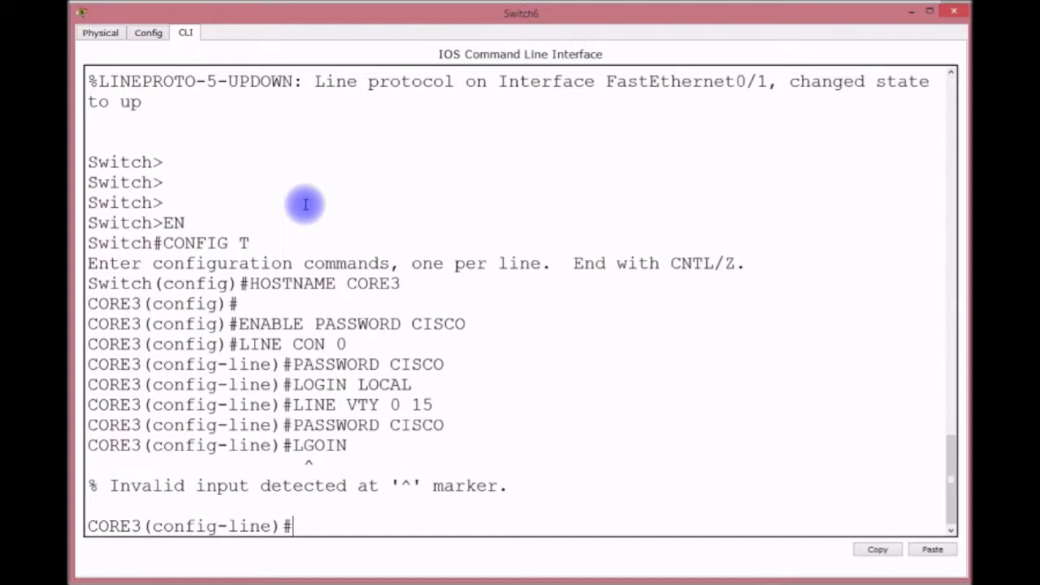
{"action": "type", "text": "LOGIN"}
{"action": "key", "text": "Return"}
Switch the console line from login local to password login, then exit line configuration.
{"action": "type", "text": "LINE CON"}
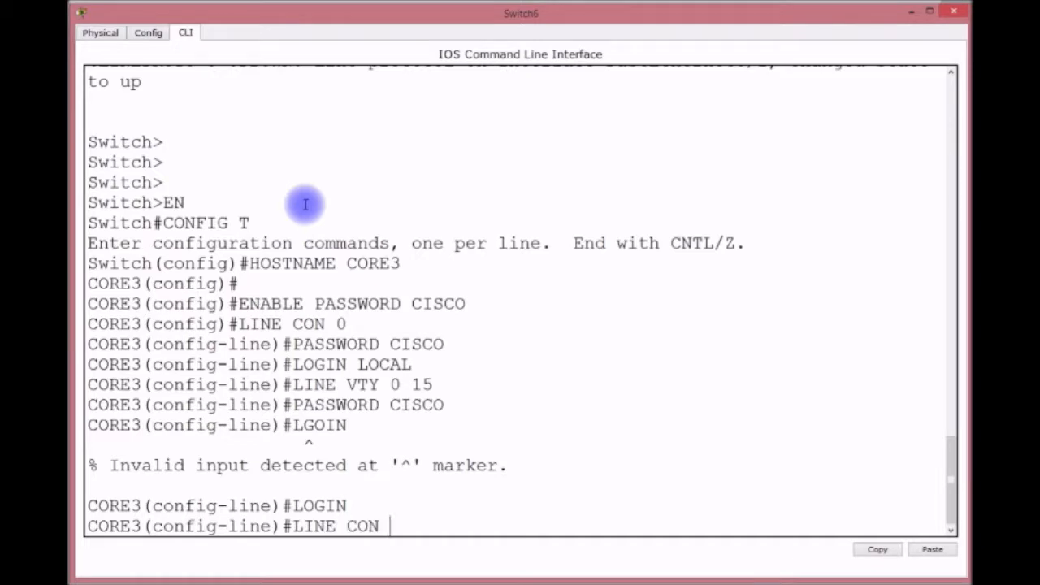
{"action": "type", "text": " 0"}
{"action": "key", "text": "Return"}
{"action": "type", "text": "N"}
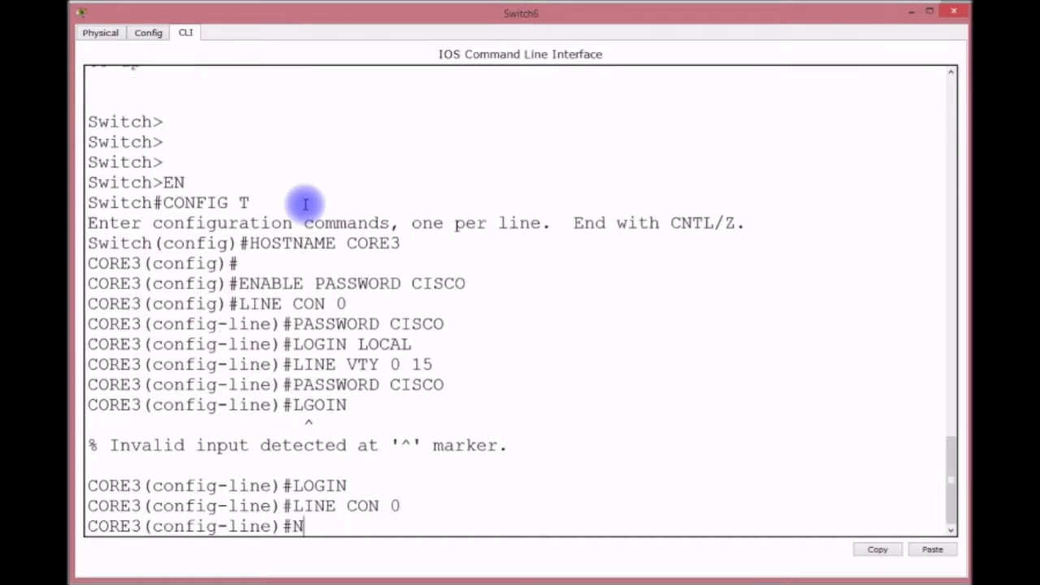
{"action": "type", "text": "O LOCIN"}
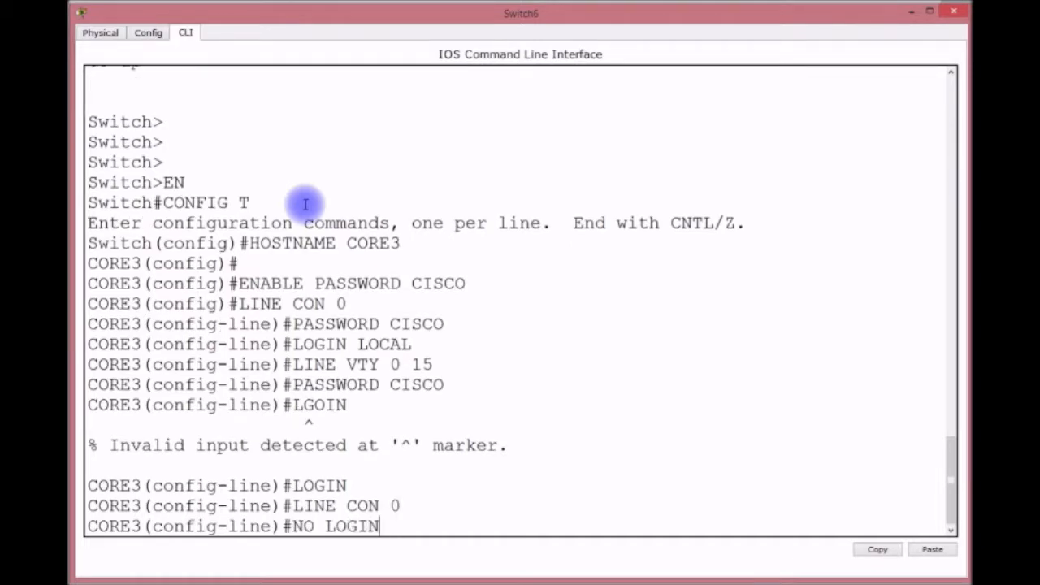
{"action": "type", "text": " LCO"}
{"action": "key", "text": "BackSpace"}
{"action": "key", "text": "BackSpace"}
{"action": "type", "text": "C"}
{"action": "key", "text": "BackSpace"}
{"action": "type", "text": "OCAL"}
{"action": "key", "text": "Return"}
{"action": "type", "text": "LOGIN"}
{"action": "key", "text": "Return"}
{"action": "type", "text": "DOR"}
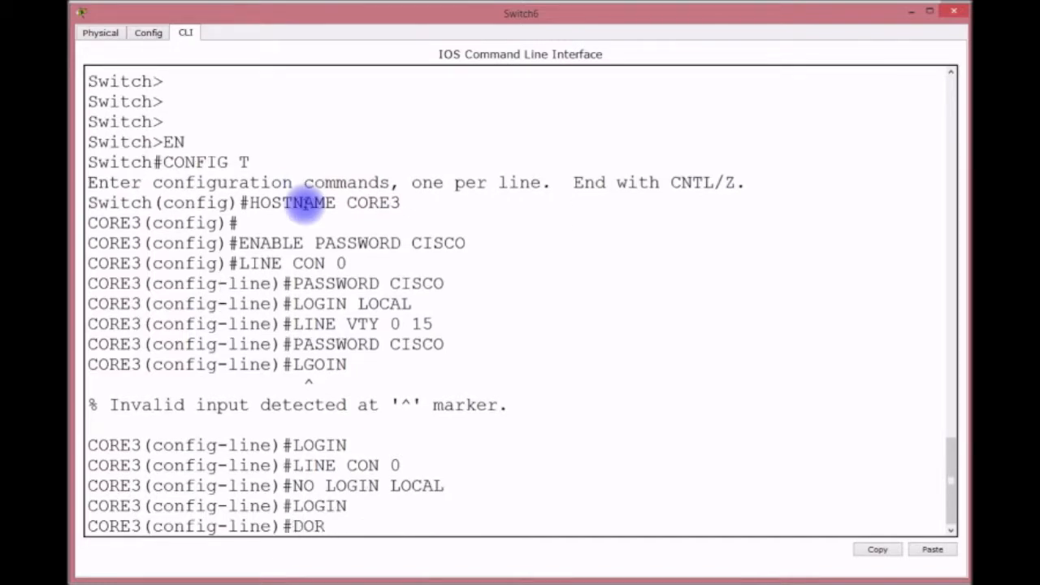
{"action": "key", "text": "BackSpace"}
{"action": "key", "text": "BackSpace"}
{"action": "key", "text": "BackSpace"}
{"action": "key", "text": "BackSpace"}
{"action": "type", "text": "EXIT"}
{"action": "key", "text": "Return"}
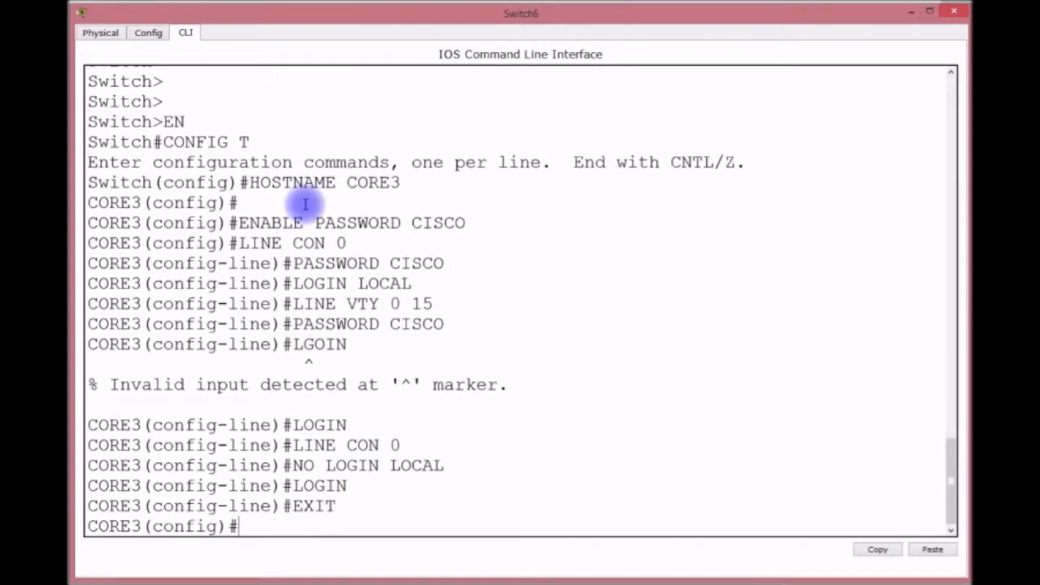
{"action": "type", "text": "VLAN 50"}
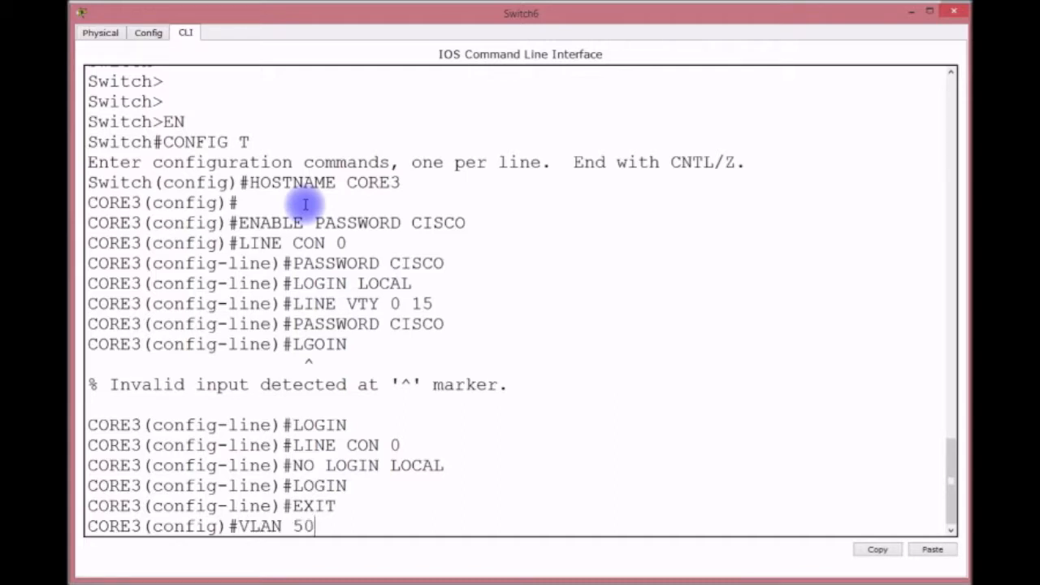
Create VLAN 50 named TUTORS and VLAN 60 named DETENTION_HALL.
{"action": "key", "text": "Return"}
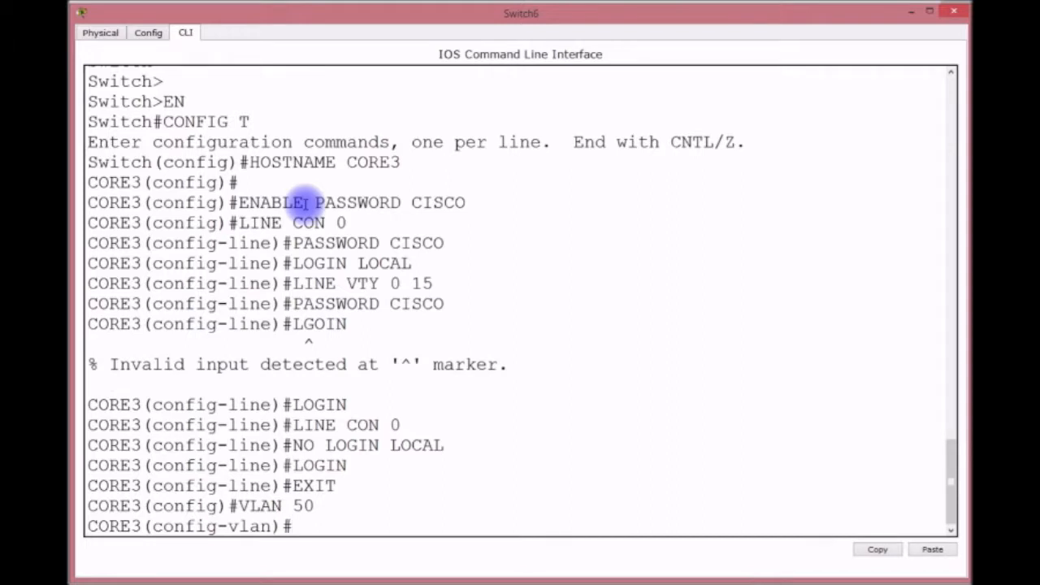
{"action": "type", "text": "NAME"}
{"action": "type", "text": "TUTORS"}
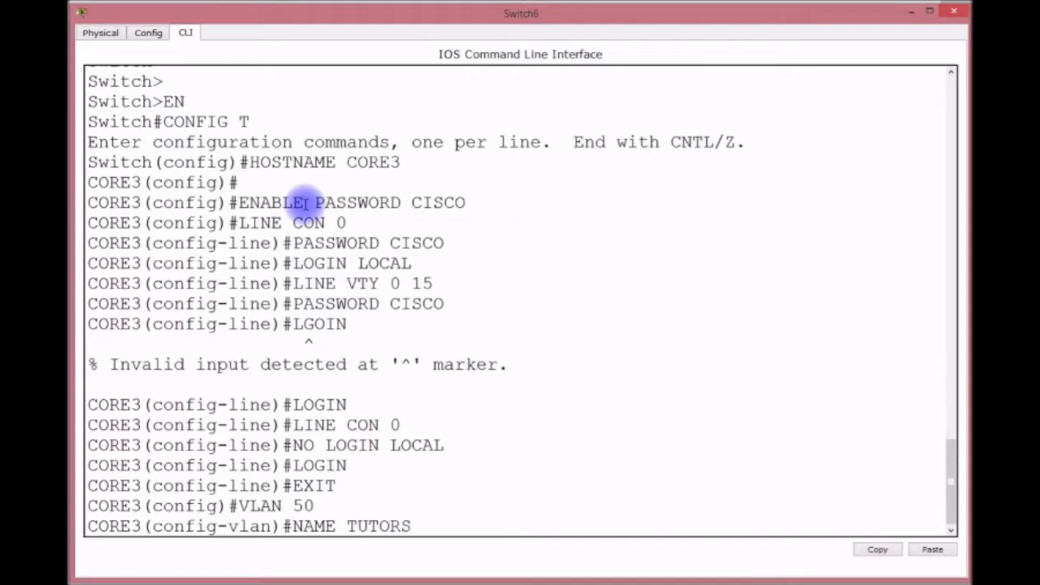
{"action": "key", "text": "Return"}
{"action": "type", "text": "VLAN 60"}
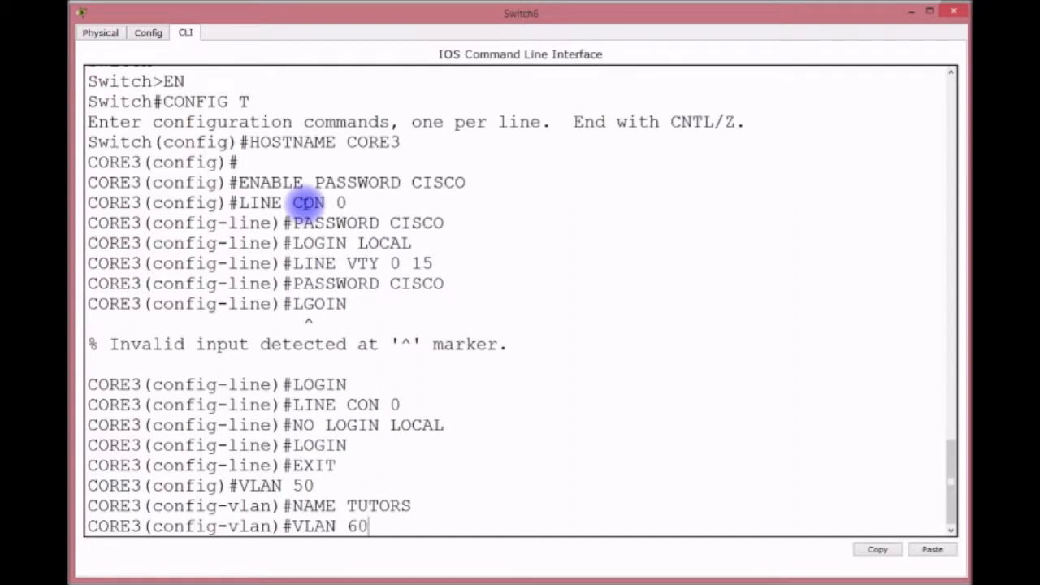
{"action": "key", "text": "Return"}
{"action": "type", "text": "NAME"}
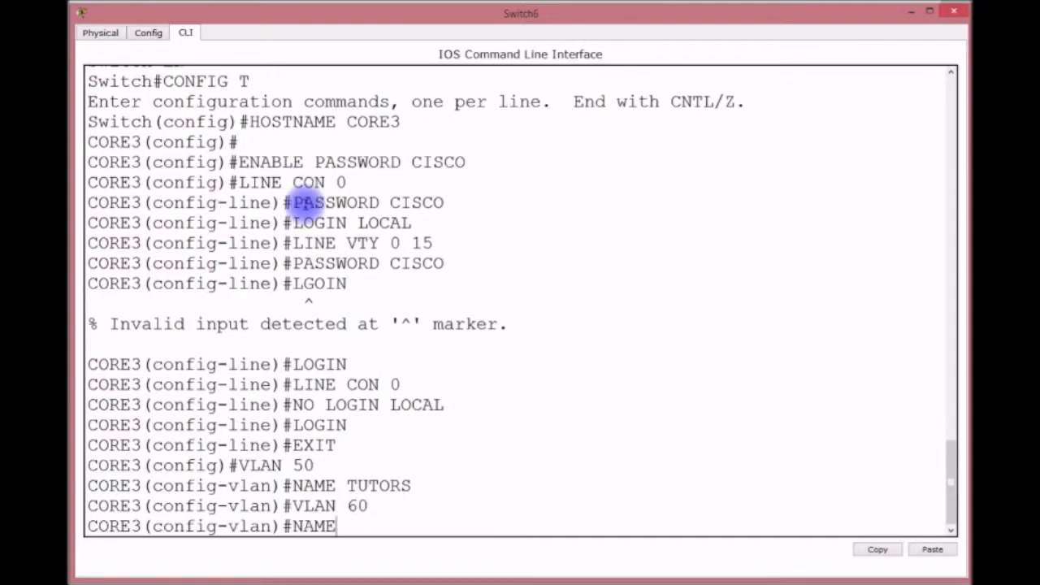
{"action": "type", "text": " DETT"}
{"action": "type", "text": "ENTION"}
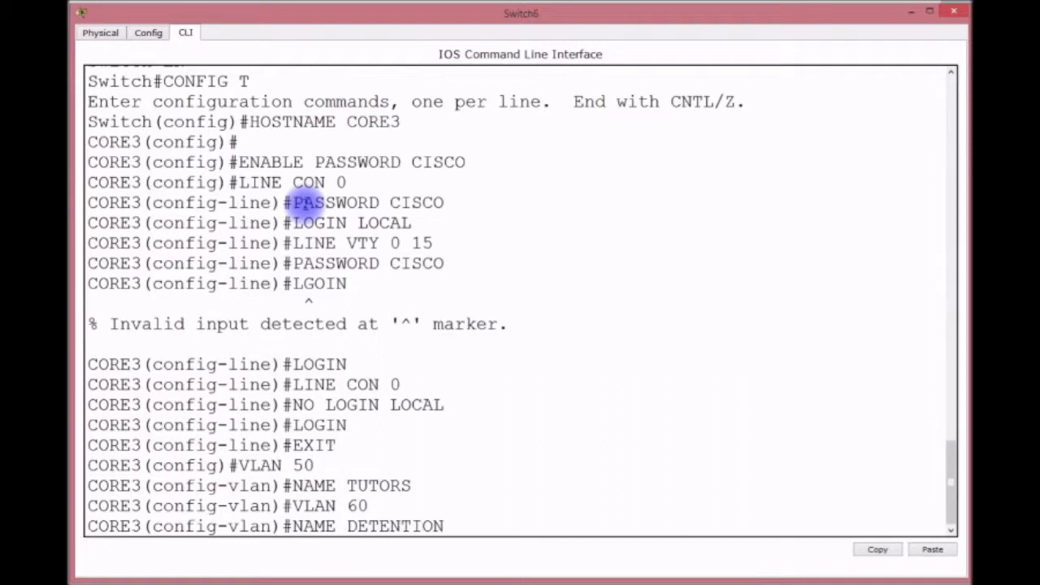
{"action": "type", "text": "_HALL"}
{"action": "key", "text": "Return"}
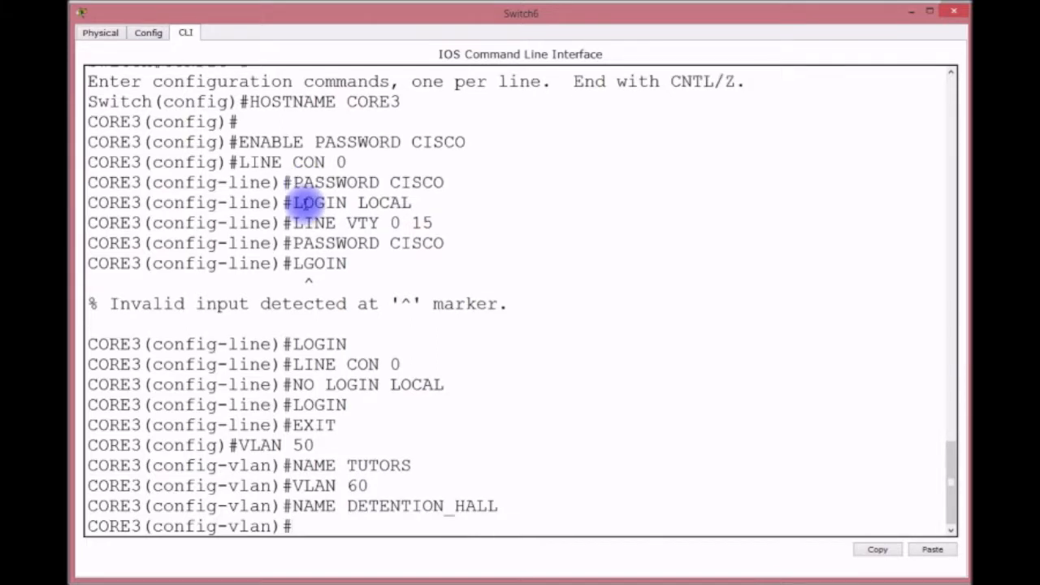
Leave VLAN configuration and set the VTP domain to CISCO.
{"action": "type", "text": "EXTI"}
{"action": "key", "text": "Return"}
{"action": "type", "text": "EXIT"}
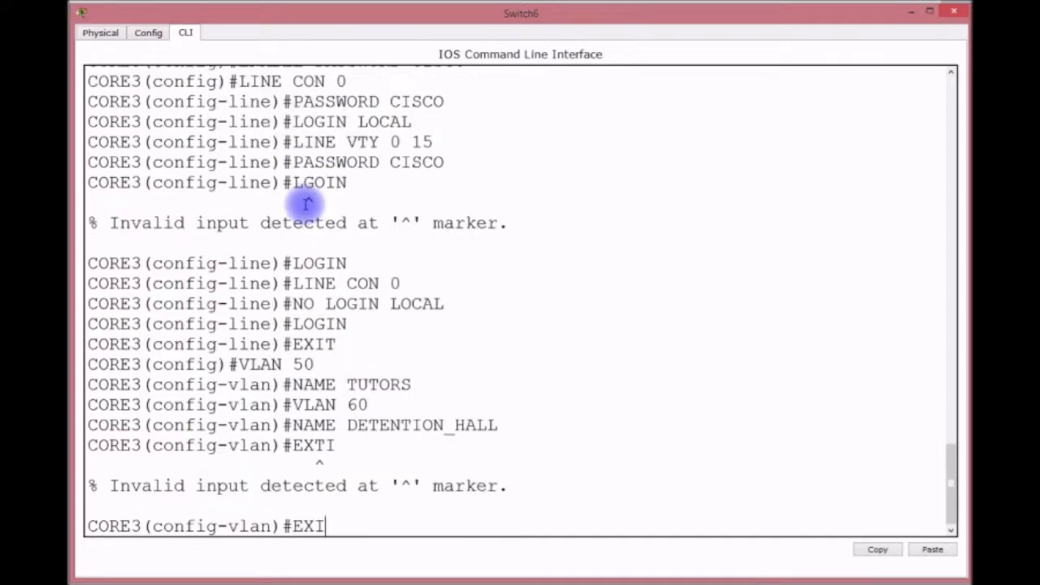
{"action": "key", "text": "Return"}
{"action": "type", "text": "VTP "}
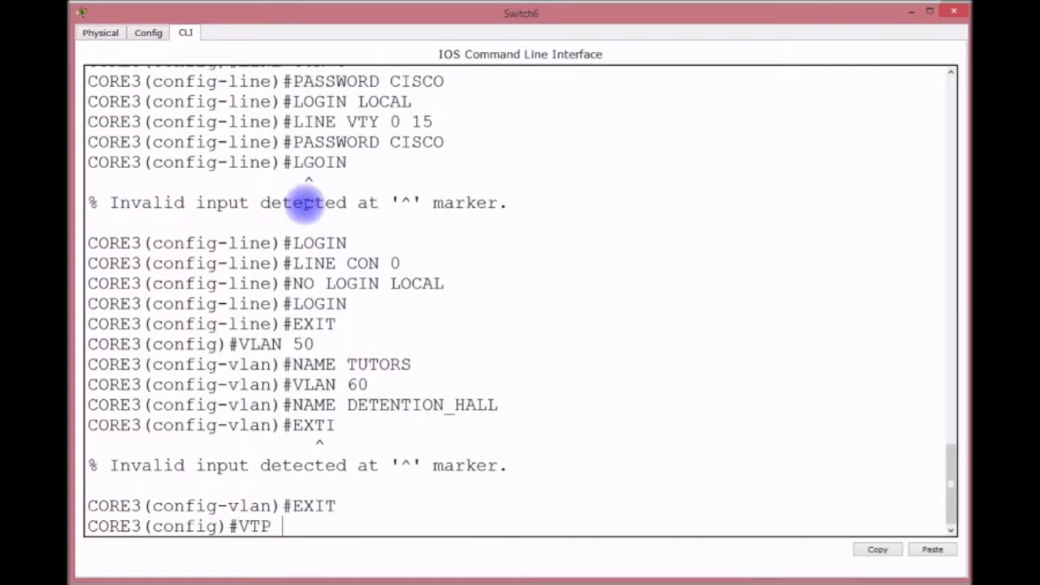
{"action": "type", "text": "DOMAIN"}
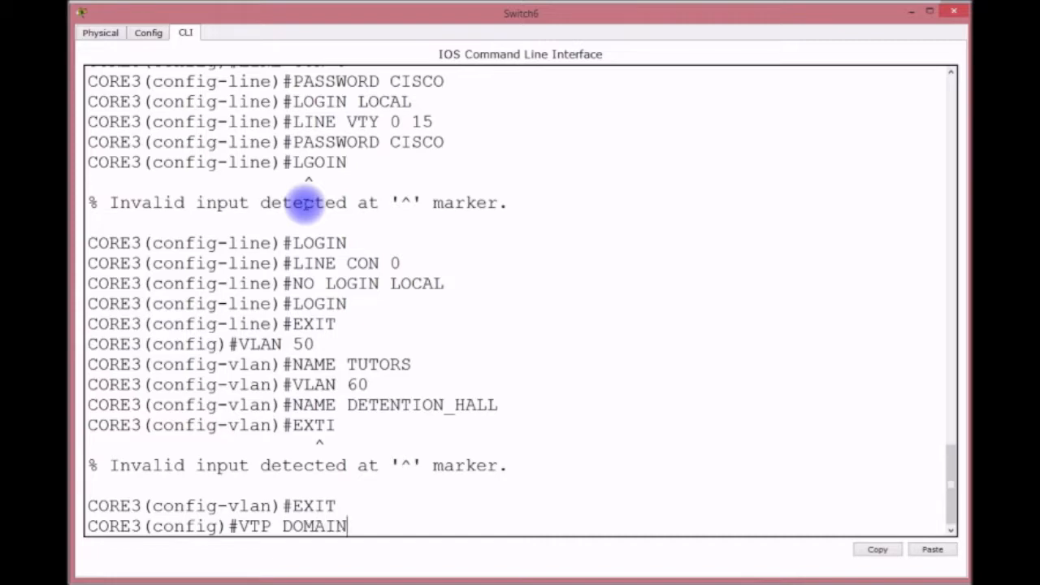
{"action": "type", "text": " CISCO"}
{"action": "key", "text": "Return"}
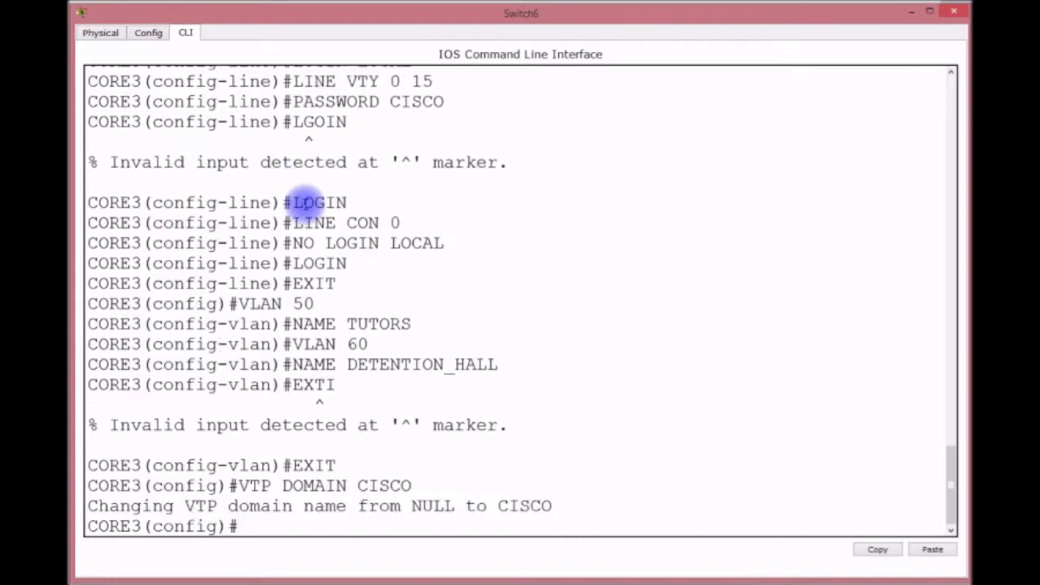
{"action": "mouse_move", "coordinate": [374, 16]}
{"action": "left_mouse_down"}
{"action": "mouse_move", "coordinate": [382, 293]}
{"action": "mouse_move", "coordinate": [363, 8]}
{"action": "mouse_move", "coordinate": [367, 21]}
{"action": "left_mouse_up"}
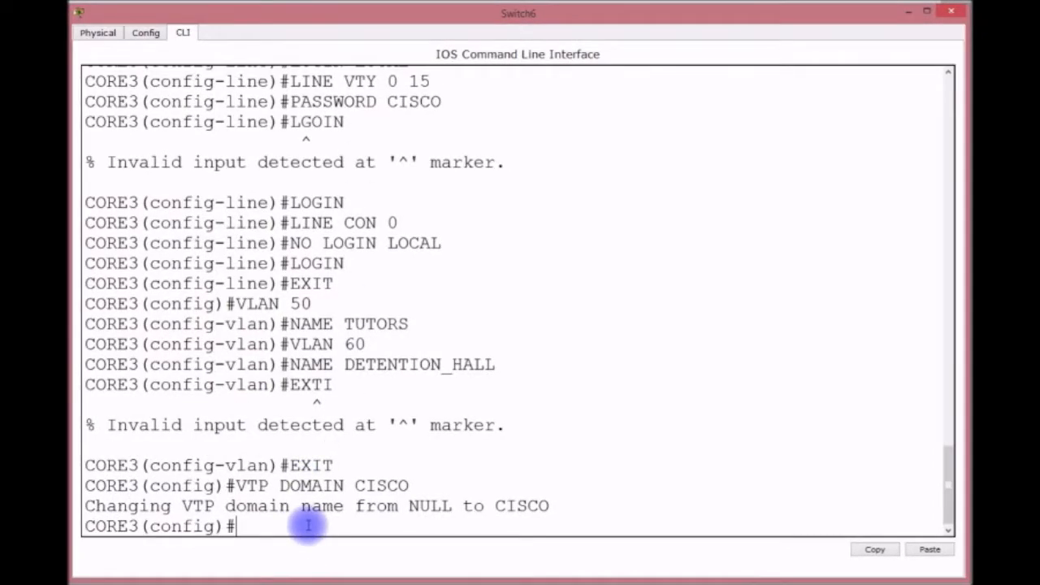
Make ports F0/21, F0/22 and F0/24 trunk ports, reusing command history.
{"action": "type", "text": "INT F0/21"}
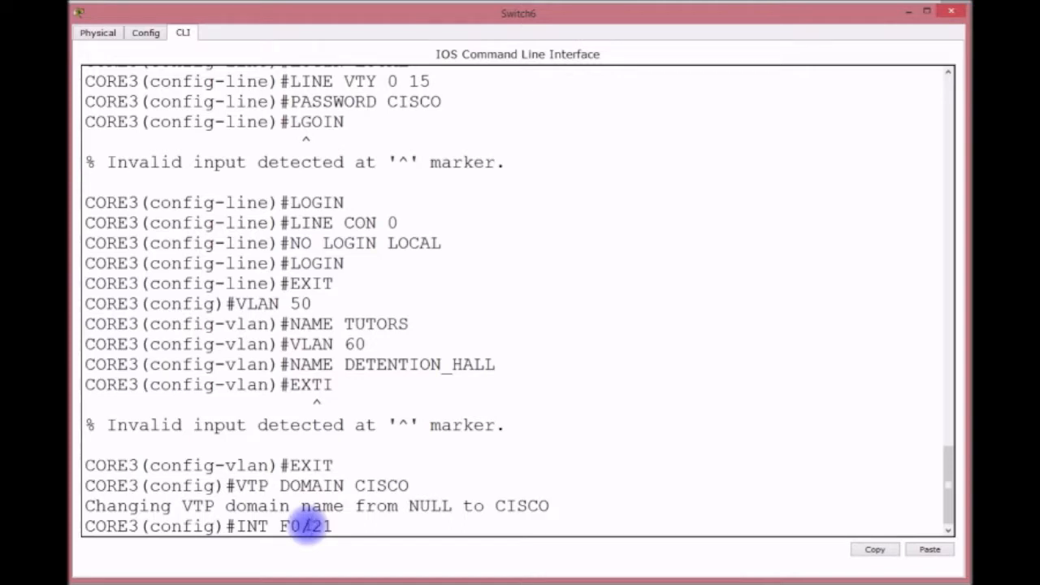
{"action": "key", "text": "Return"}
{"action": "type", "text": "SWITCHPORT MODE TRUNK"}
{"action": "key", "text": "Return"}
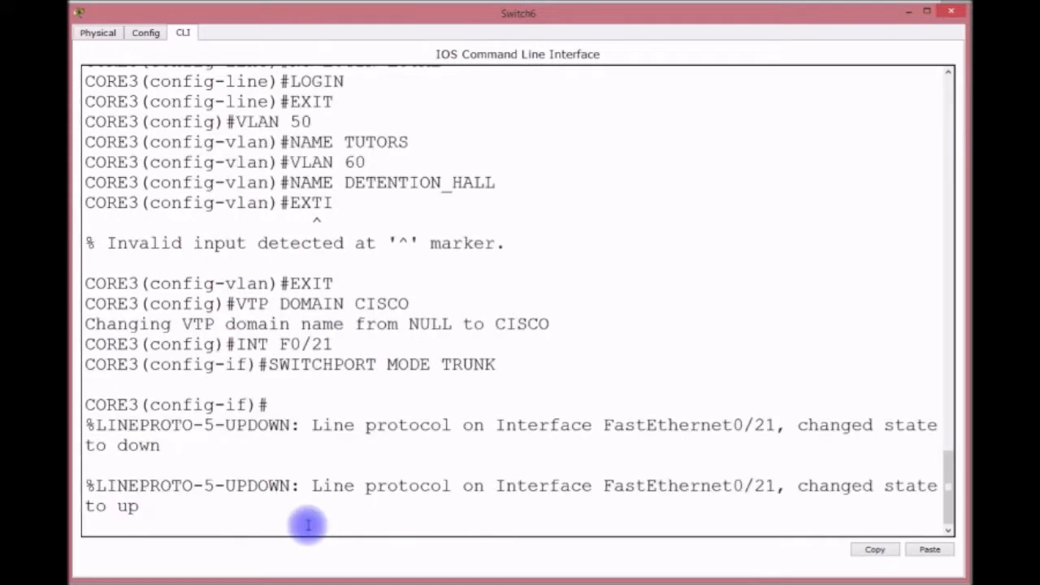
{"action": "key", "text": "Return"}
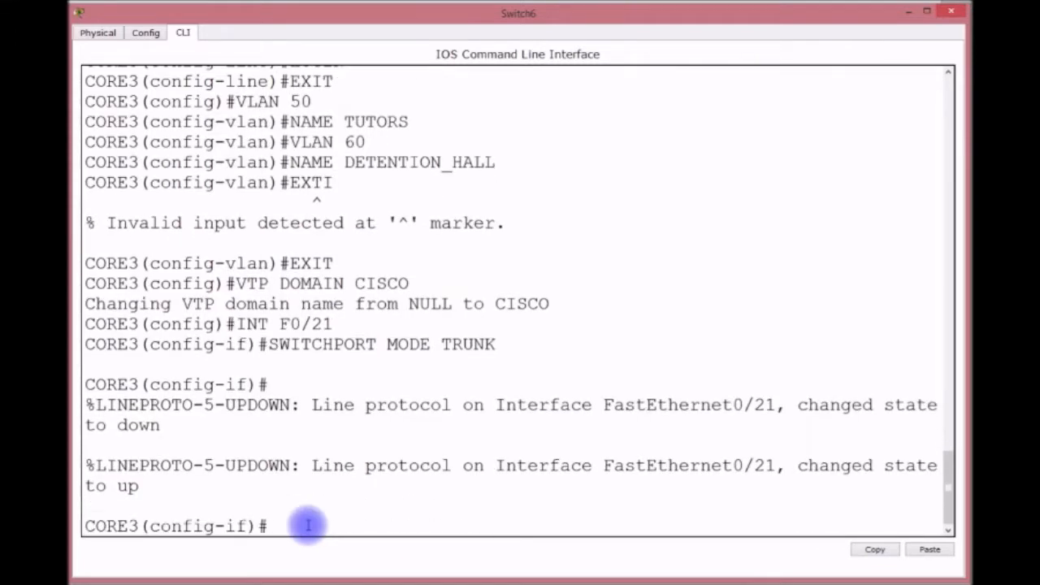
{"action": "key", "text": "Up"}
{"action": "key", "text": "Up"}
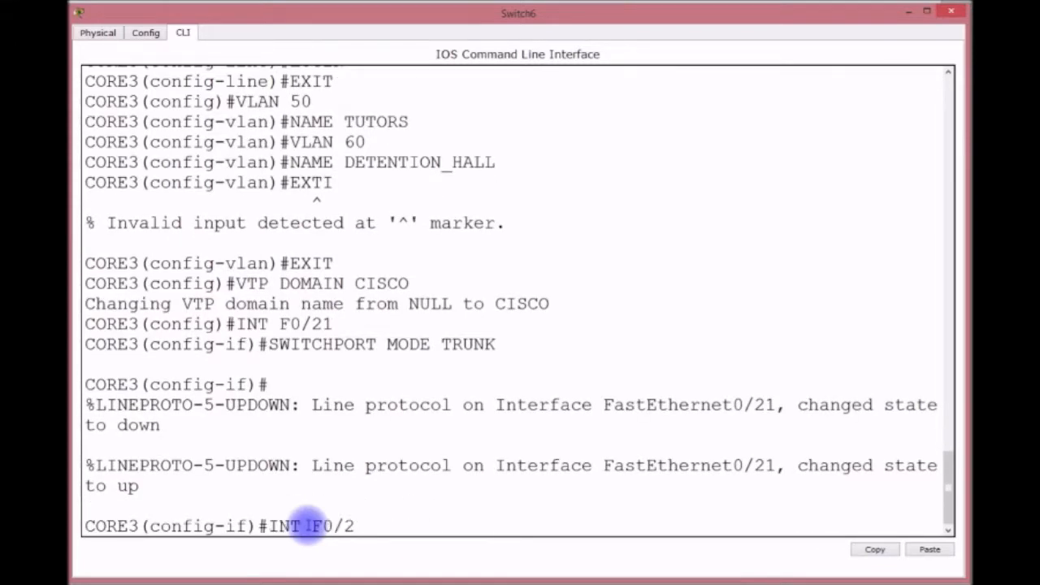
{"action": "type", "text": "2"}
{"action": "key", "text": "Return"}
{"action": "key", "text": "Up"}
{"action": "key", "text": "Up"}
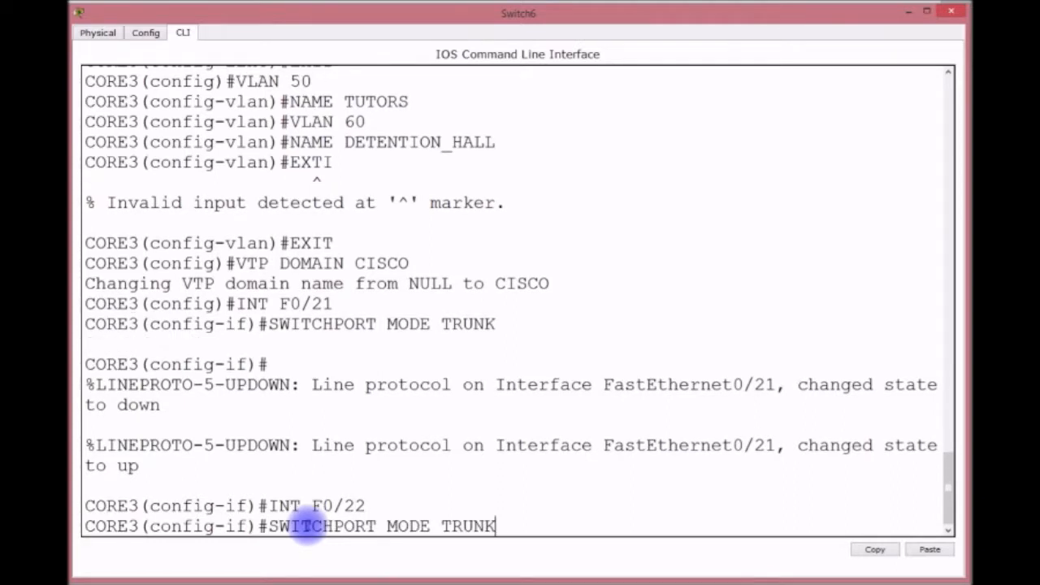
{"action": "key", "text": "Return"}
{"action": "key", "text": "Return"}
{"action": "key", "text": "Up"}
{"action": "key", "text": "Up"}
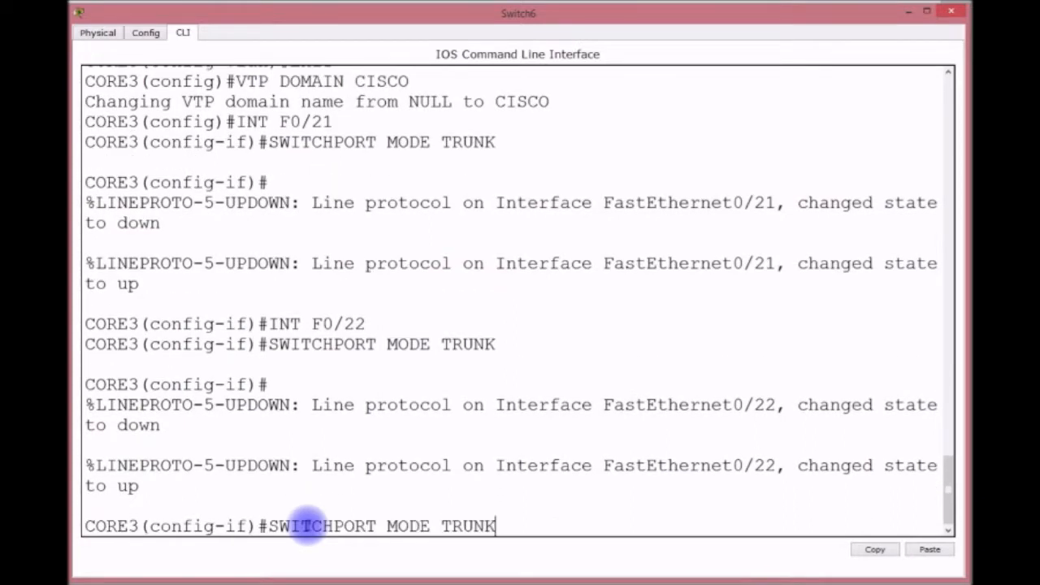
{"action": "key", "text": "BackSpace"}
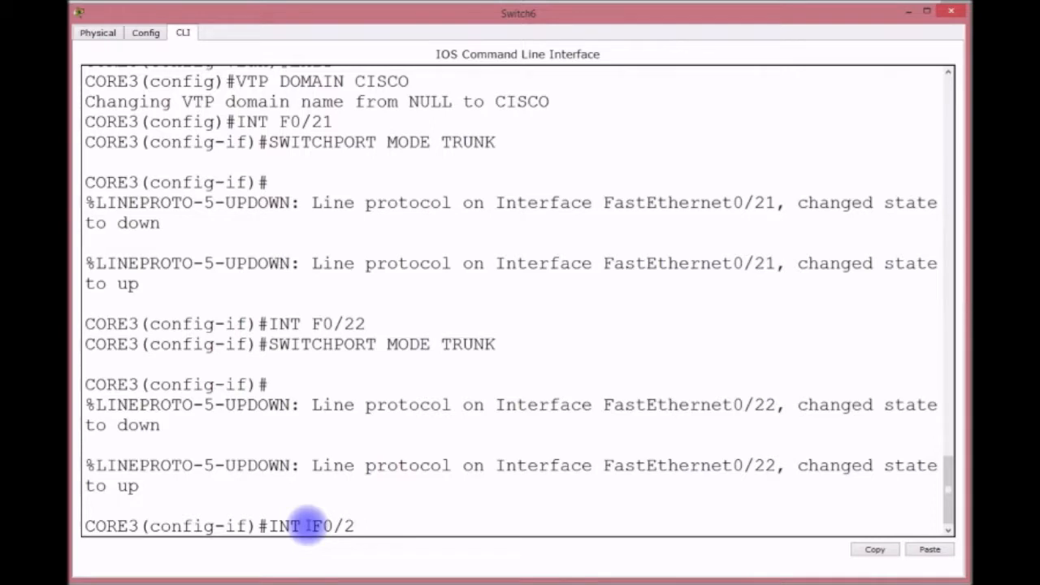
{"action": "type", "text": "4"}
{"action": "key", "text": "Return"}
{"action": "key", "text": "Up"}
{"action": "key", "text": "Up"}
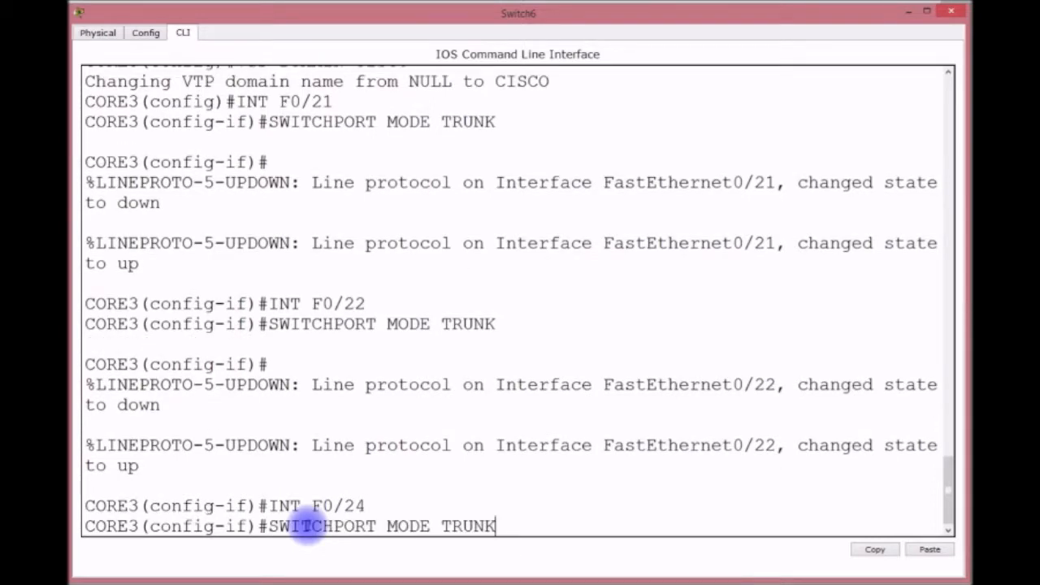
{"action": "key", "text": "Return"}
Save the configuration with do wr and exit interface configuration.
{"action": "type", "text": "DO WR"}
{"action": "key", "text": "Return"}
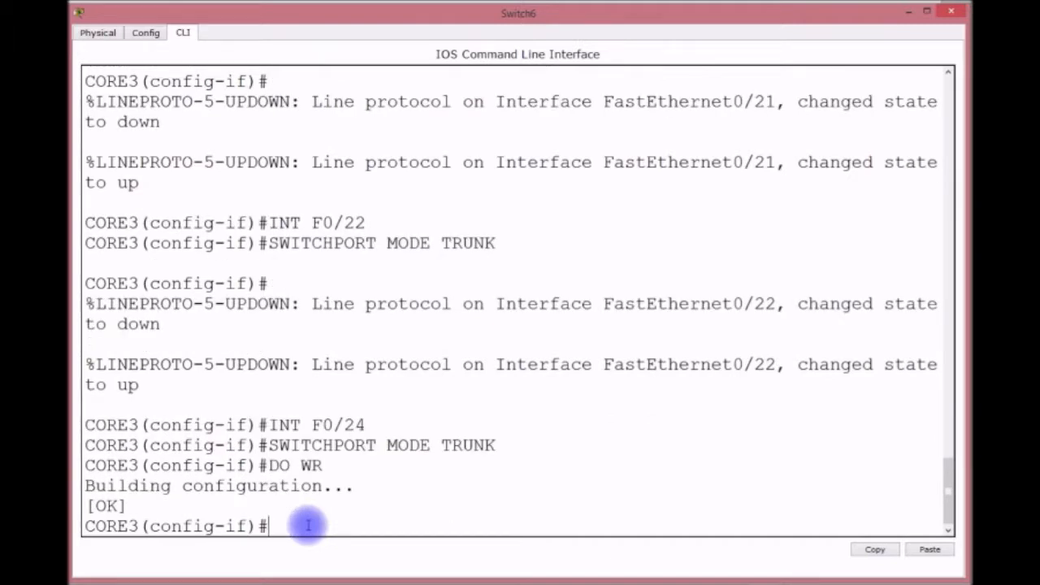
{"action": "type", "text": "EXIT"}
{"action": "key", "text": "Return"}
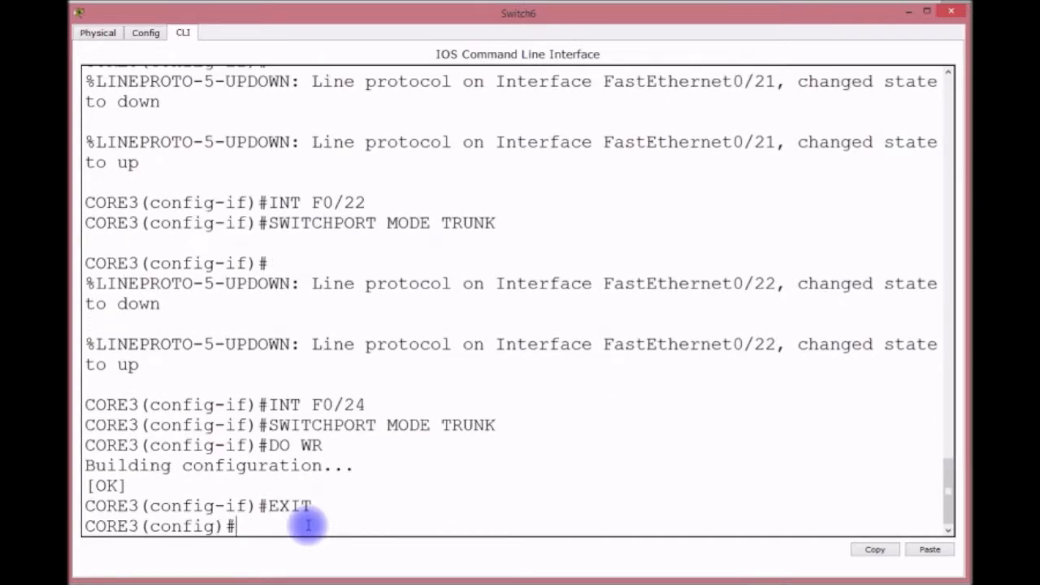
Set CORE3's default gateway to 192.168.3.254.
{"action": "type", "text": "IP DEFAULT"}
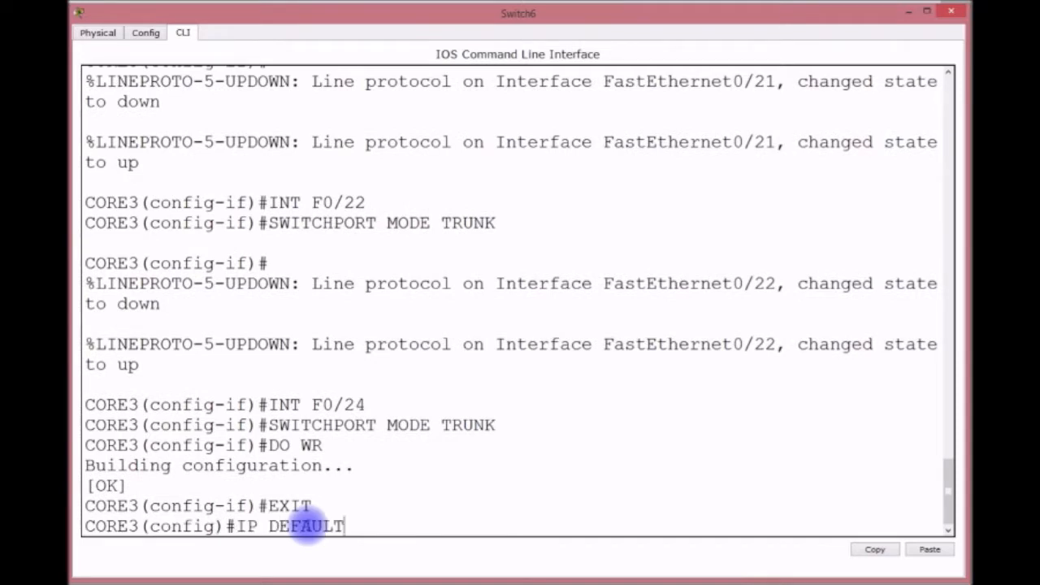
{"action": "key", "text": "Tab"}
{"action": "type", "text": "19"}
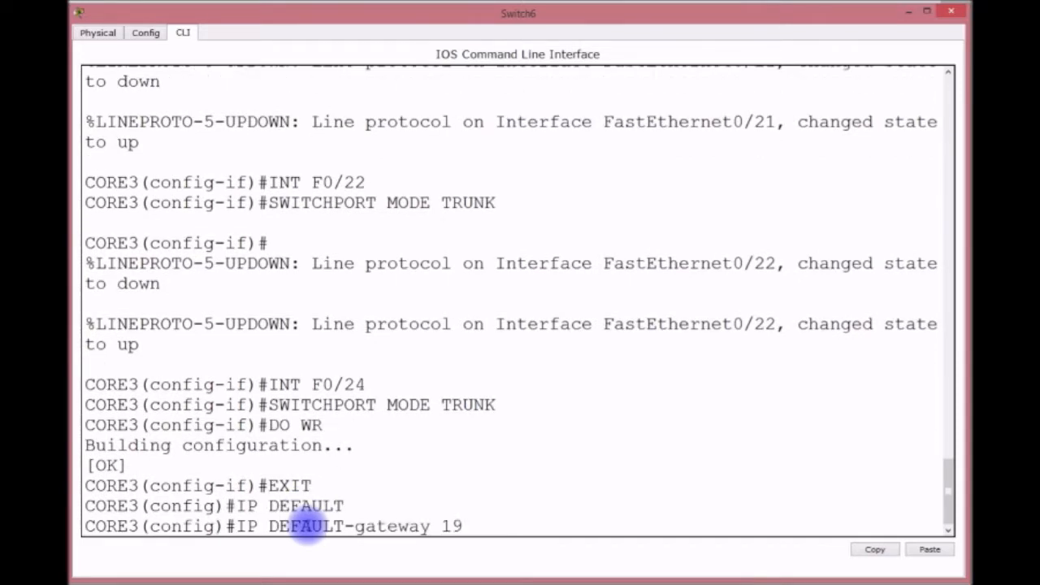
{"action": "type", "text": "2.168.3.254"}
{"action": "key", "text": "Return"}
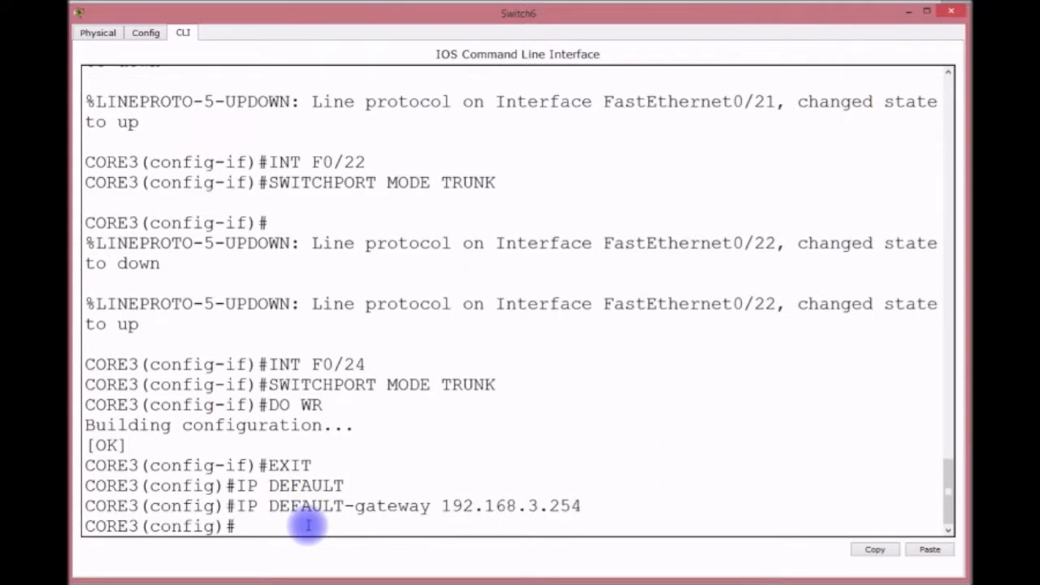
Give VLAN 1 address 192.168.3.253 255.255.255.0, bring it up, save, and leave config mode.
{"action": "type", "text": "INT VLAN "}
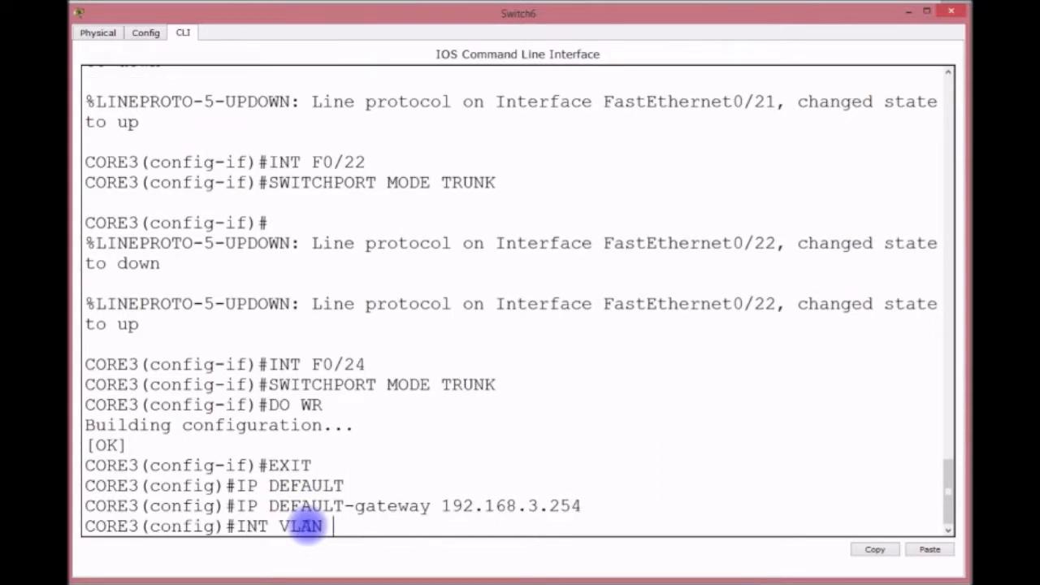
{"action": "type", "text": "1"}
{"action": "key", "text": "Return"}
{"action": "type", "text": "IP "}
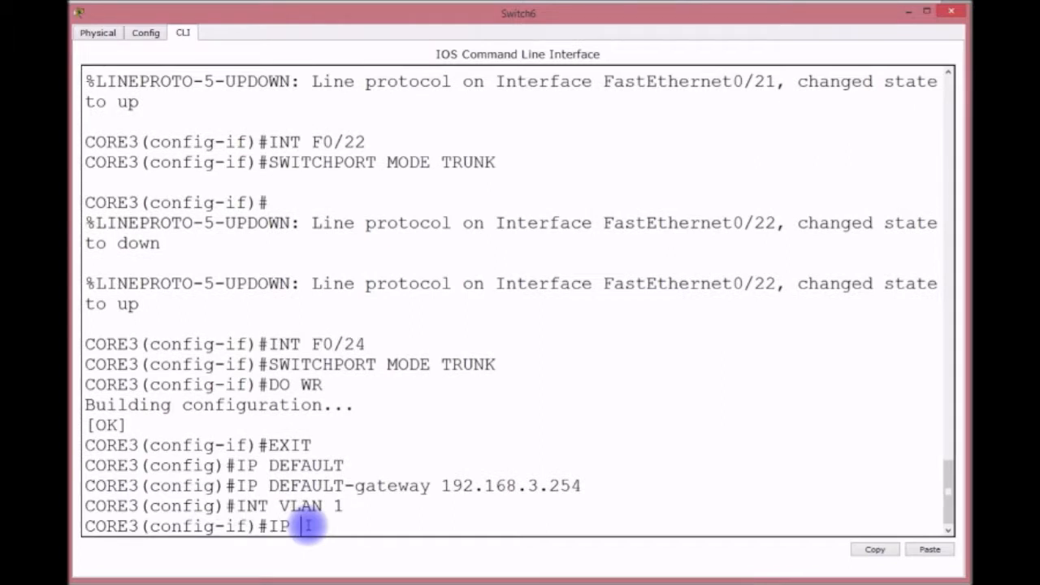
{"action": "type", "text": "ADDRESS 192.168.3.253 255.255.255."}
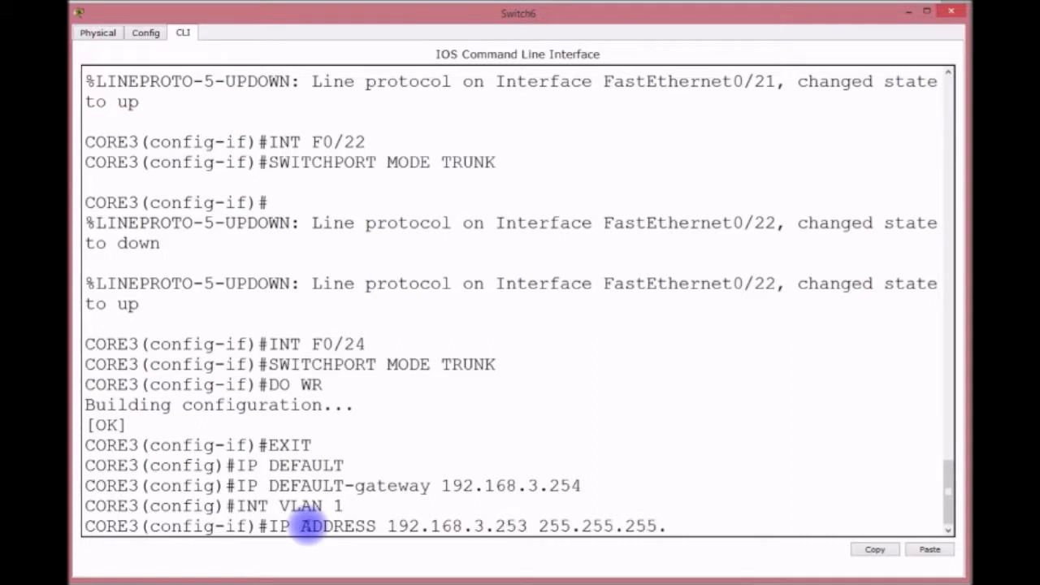
{"action": "type", "text": "0"}
{"action": "key", "text": "Return"}
{"action": "type", "text": "NO SHUT"}
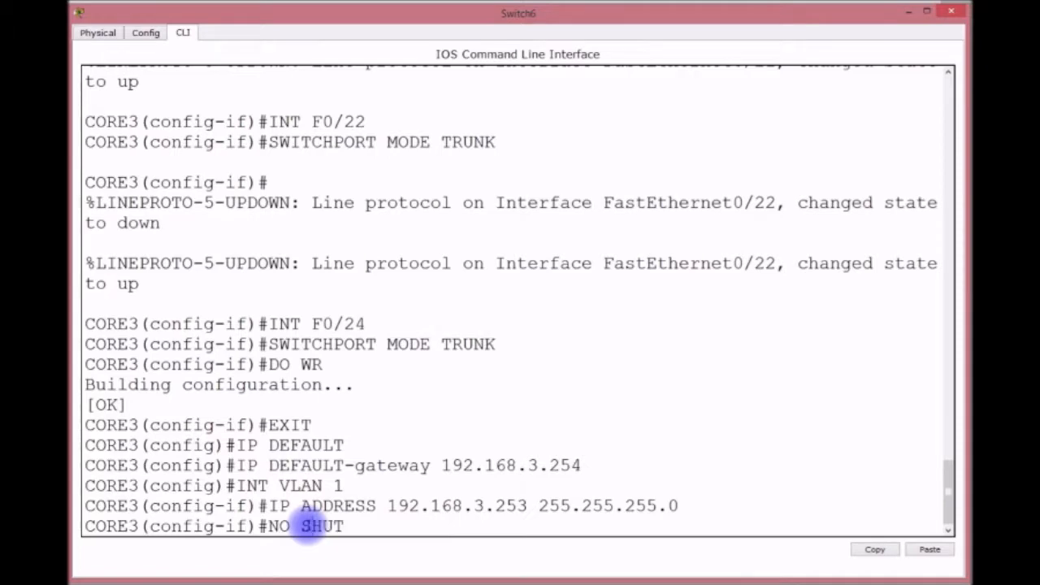
{"action": "key", "text": "Return"}
{"action": "type", "text": "DO WR"}
{"action": "key", "text": "Return"}
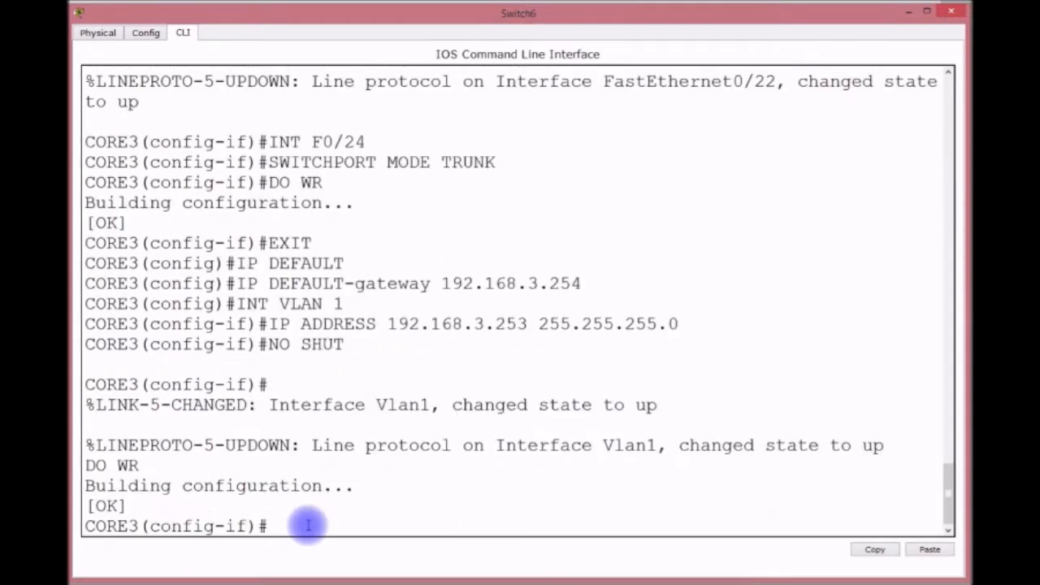
{"action": "key", "text": "ctrl+z"}
{"action": "key", "text": "Return"}
{"action": "key", "text": "Return"}
{"action": "key", "text": "Return"}
{"action": "key", "text": "Return"}
Page through CORE3's startup configuration with show startup-config.
{"action": "type", "text": "SH STAR"}
{"action": "key", "text": "Return"}
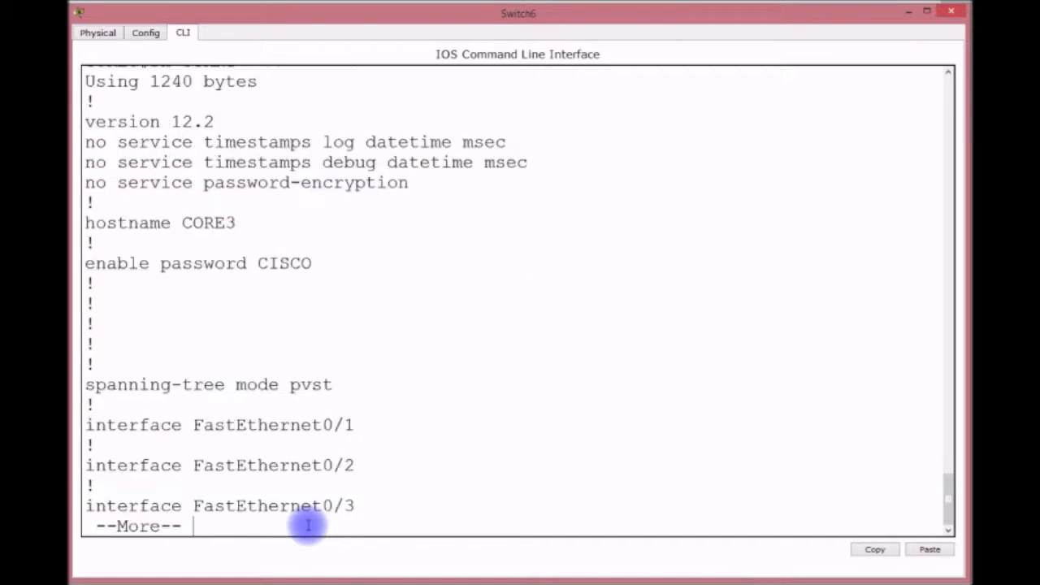
{"action": "key", "text": "Return"}
{"action": "key", "text": "Return"}
{"action": "key", "text": "Return"}
{"action": "key", "text": "Return"}
{"action": "key", "text": "Return"}
{"action": "key", "text": "Return"}
{"action": "key", "text": "Return"}
{"action": "key", "text": "Return"}
{"action": "key", "text": "Return"}
{"action": "key", "text": "Return"}
{"action": "key", "text": "Return"}
{"action": "key", "text": "Return"}
{"action": "key", "text": "Return"}
{"action": "key", "text": "Return"}
{"action": "key", "text": "Return"}
{"action": "key", "text": "Return"}
{"action": "key", "text": "Return"}
{"action": "key", "text": "Return"}
{"action": "key", "text": "Return"}
{"action": "key", "text": "Return"}
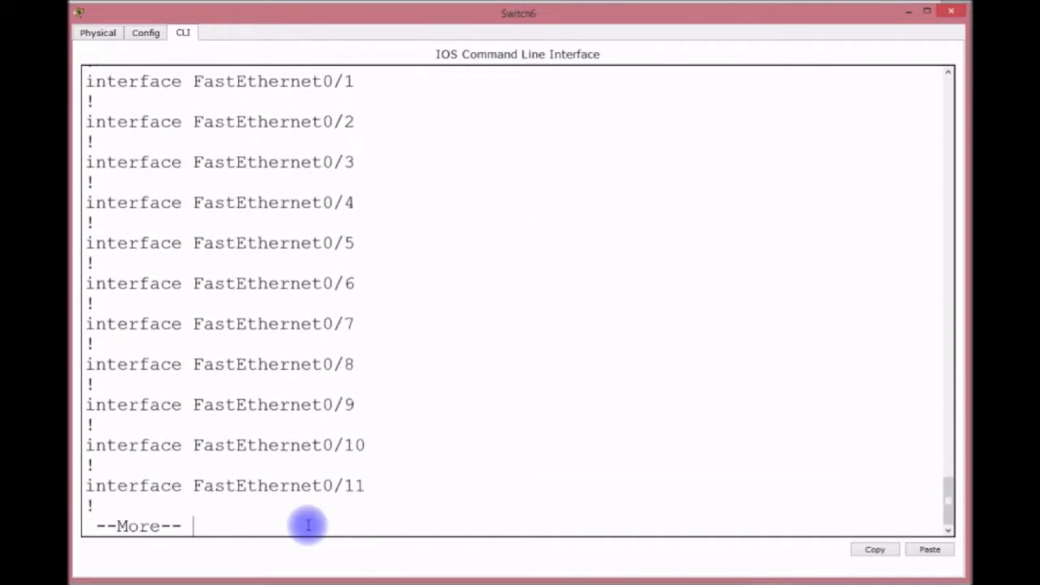
{"action": "key", "text": "Return"}
{"action": "key", "text": "Return"}
{"action": "key", "text": "Return"}
{"action": "key", "text": "Return"}
{"action": "key", "text": "Return"}
{"action": "key", "text": "Return"}
{"action": "key", "text": "Return"}
{"action": "key", "text": "Return"}
{"action": "key", "text": "Return"}
{"action": "key", "text": "Return"}
{"action": "key", "text": "Return"}
{"action": "key", "text": "Return"}
{"action": "key", "text": "Return"}
{"action": "key", "text": "Return"}
{"action": "key", "text": "Return"}
{"action": "key", "text": "Return"}
{"action": "key", "text": "Return"}
{"action": "key", "text": "Return"}
{"action": "key", "text": "Return"}
{"action": "key", "text": "Return"}
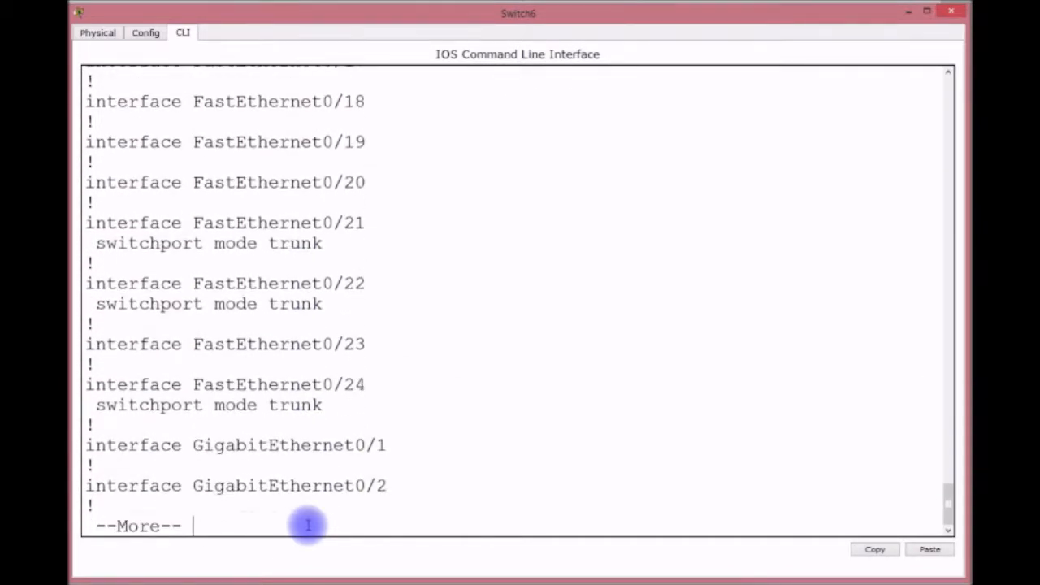
{"action": "key", "text": "Return"}
{"action": "key", "text": "Return"}
{"action": "key", "text": "Return"}
{"action": "key", "text": "Return"}
{"action": "key", "text": "Return"}
{"action": "key", "text": "Return"}
{"action": "key", "text": "Return"}
{"action": "key", "text": "Return"}
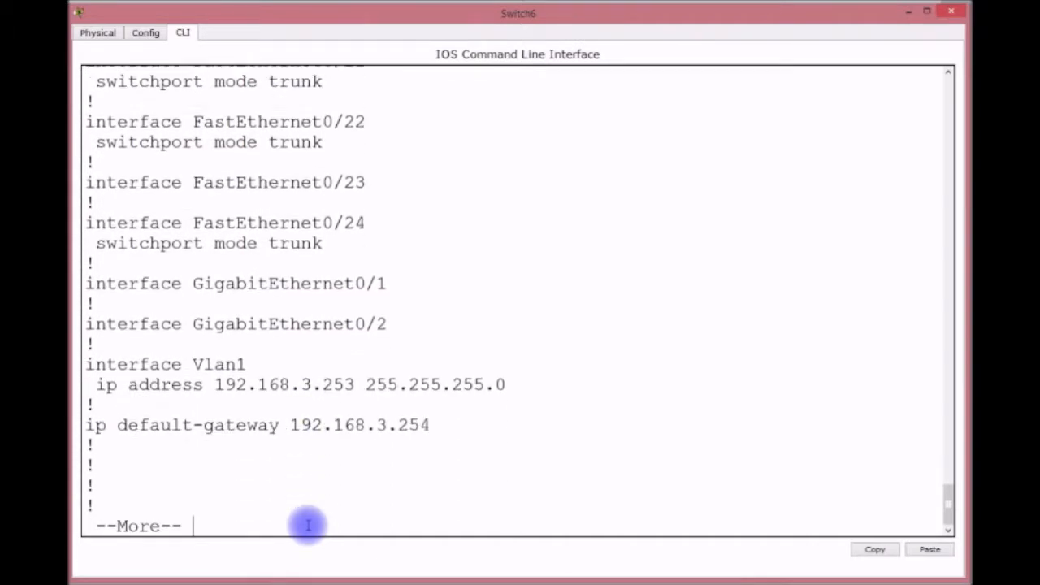
{"action": "key", "text": "Return"}
{"action": "key", "text": "Return"}
{"action": "key", "text": "Return"}
{"action": "key", "text": "Return"}
{"action": "key", "text": "Return"}
{"action": "key", "text": "Return"}
{"action": "key", "text": "Return"}
{"action": "key", "text": "Return"}
{"action": "key", "text": "Return"}
{"action": "key", "text": "Return"}
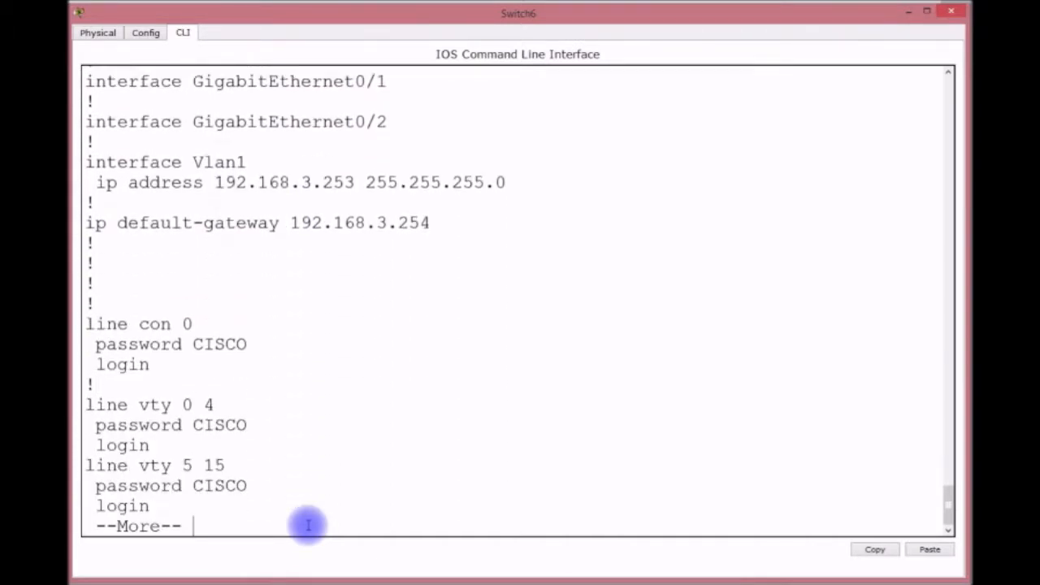
{"action": "key", "text": "Return"}
{"action": "key", "text": "Return"}
{"action": "key", "text": "Return"}
Check CORE3's VTP status and the show interfaces trunk summary.
{"action": "key", "text": "Return"}
{"action": "type", "text": "SH VTP STAT"}
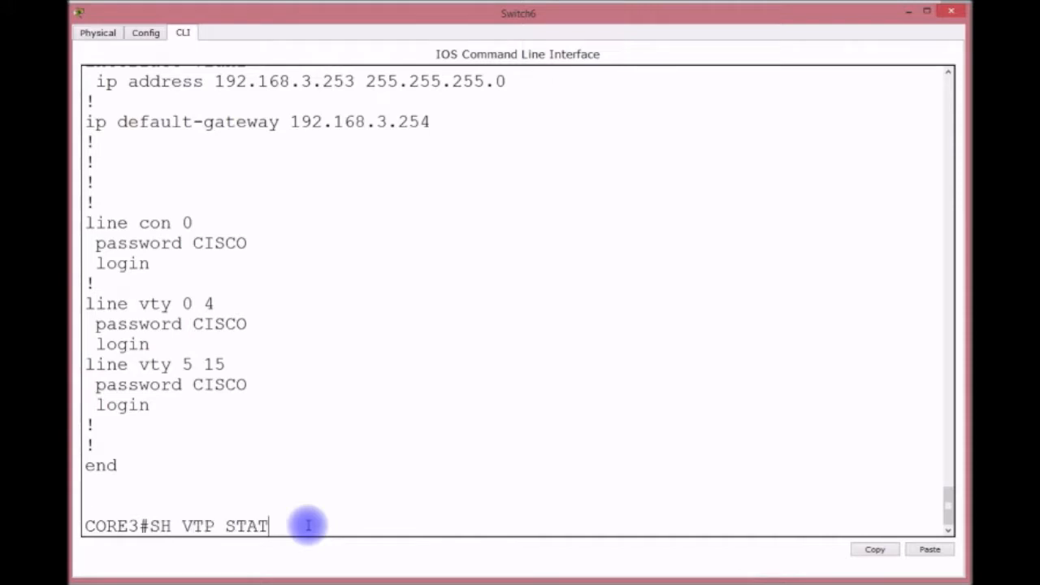
{"action": "key", "text": "Return"}
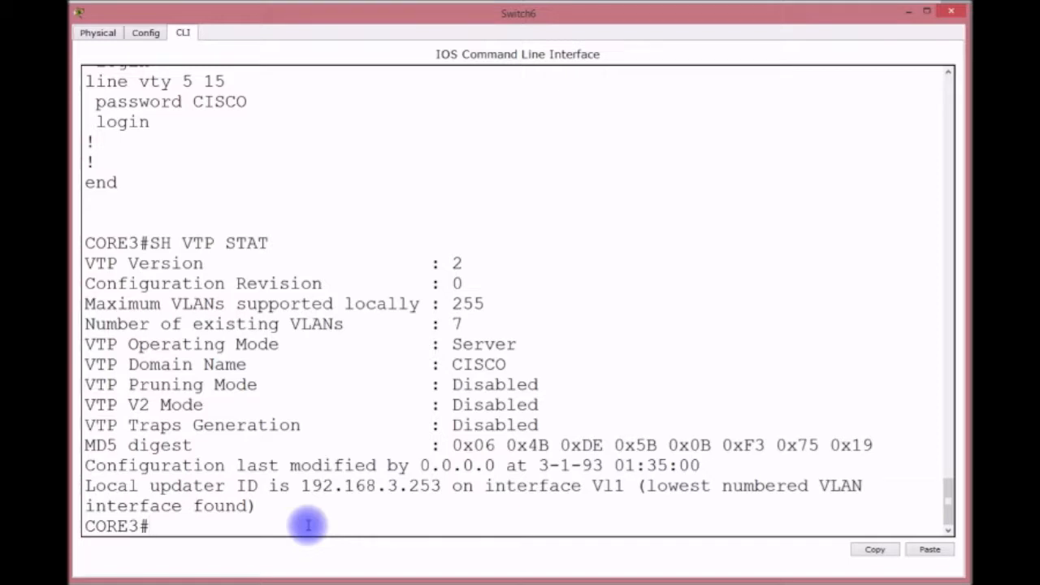
{"action": "type", "text": "SH INBT"}
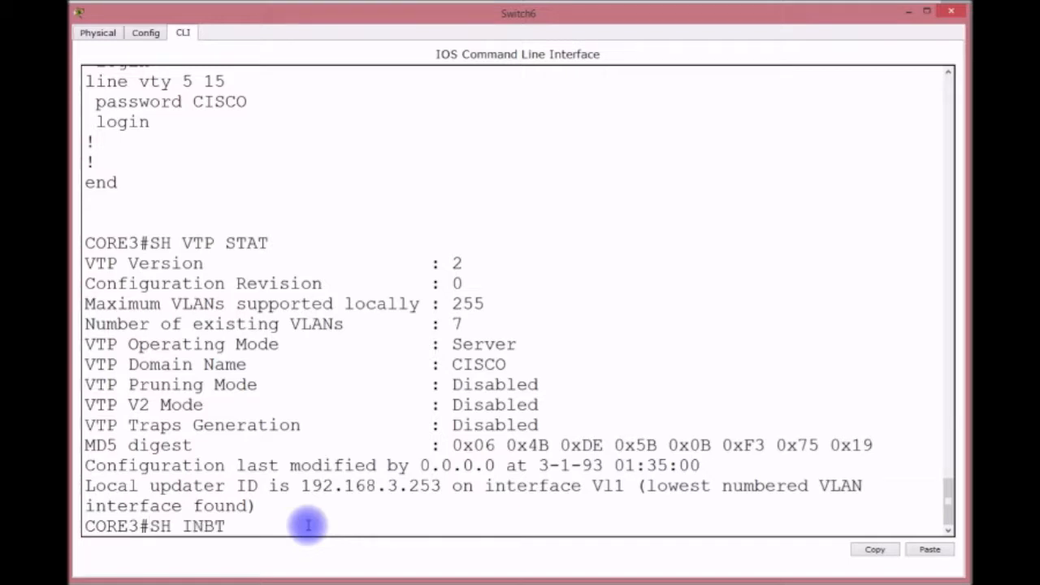
{"action": "key", "text": "BackSpace"}
{"action": "key", "text": "BackSpace"}
{"action": "type", "text": "T R"}
{"action": "key", "text": "BackSpace"}
{"action": "type", "text": "TRUNK"}
{"action": "key", "text": "Return"}
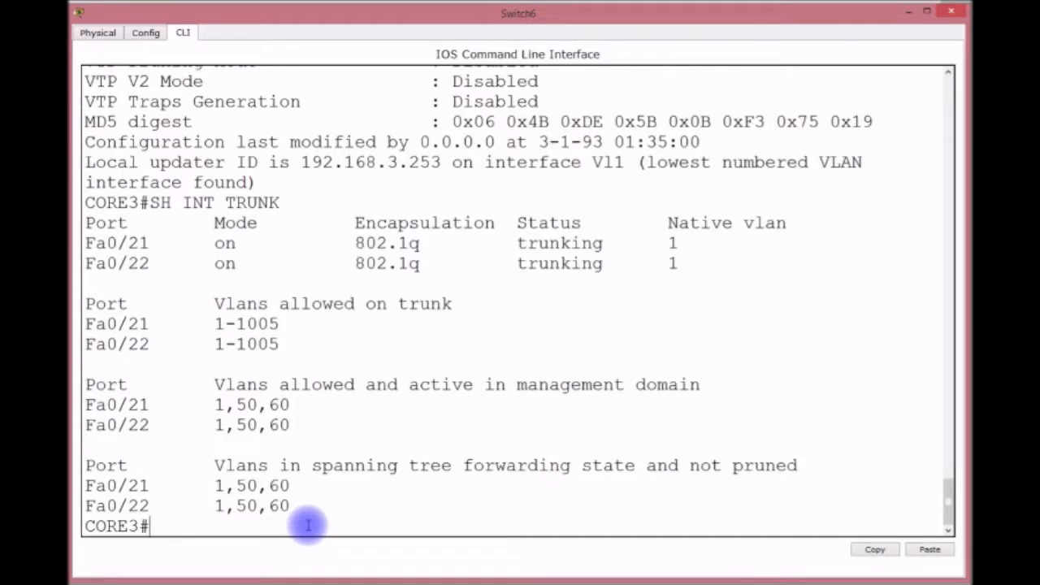
Close CORE3's CLI, briefly open and close PC4, then open Switch8's CLI window.
{"action": "left_click", "coordinate": [911, 11]}
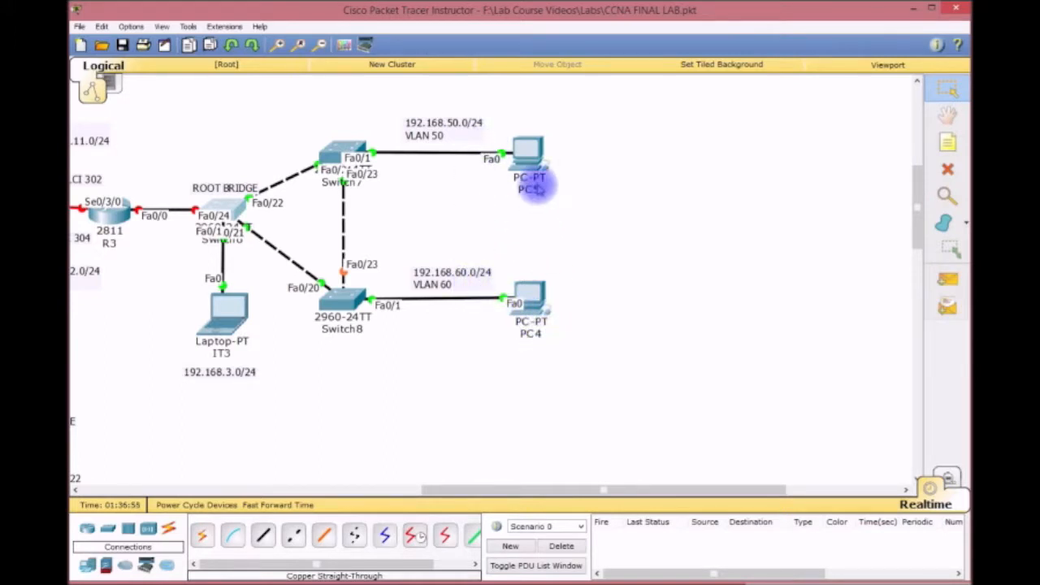
{"action": "left_click", "coordinate": [532, 308]}
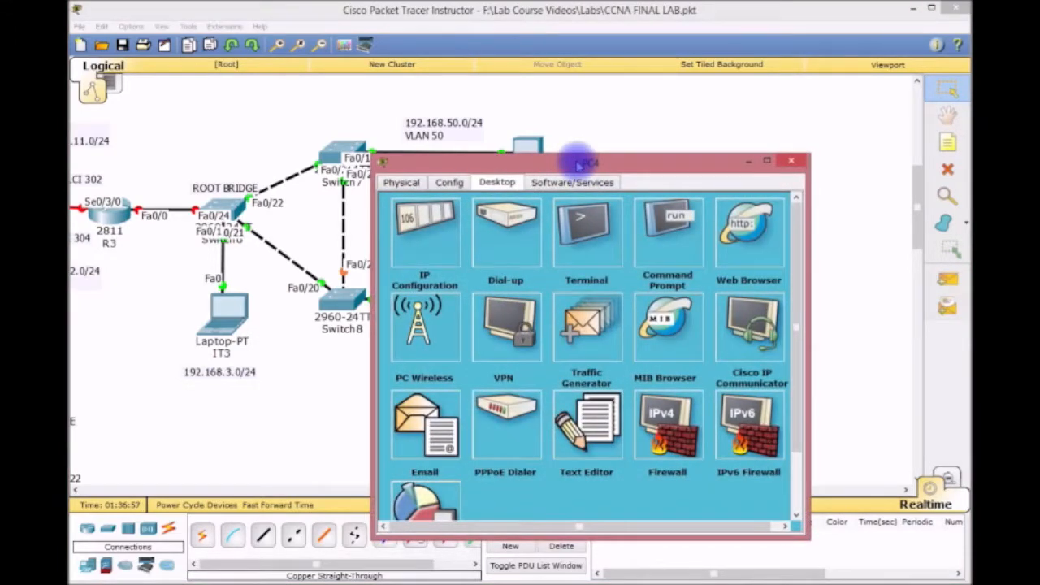
{"action": "left_click", "coordinate": [791, 160]}
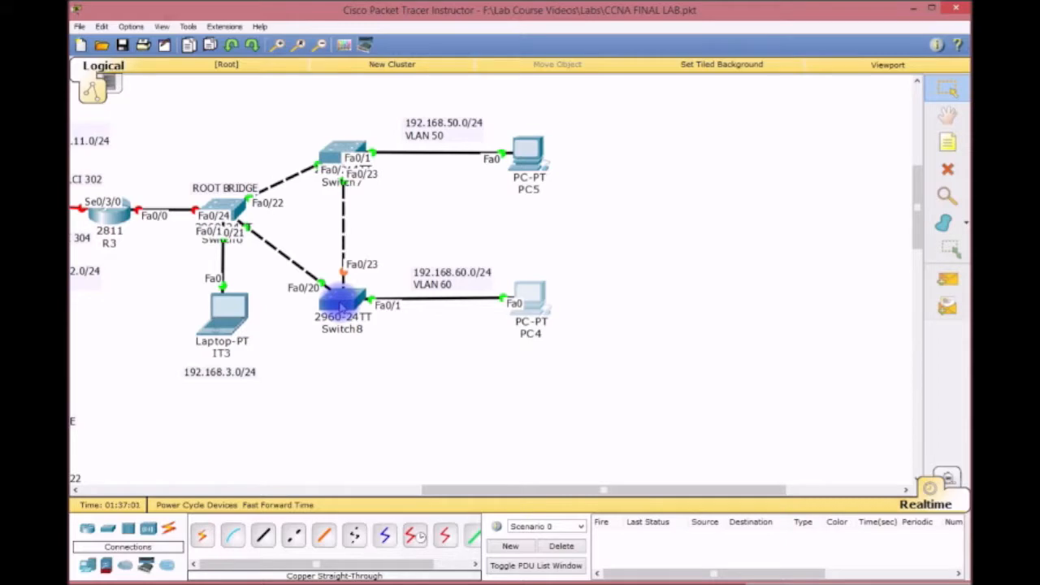
{"action": "left_click", "coordinate": [339, 304]}
{"action": "left_click_drag", "start_coordinate": [539, 157], "coordinate": [235, 19]}
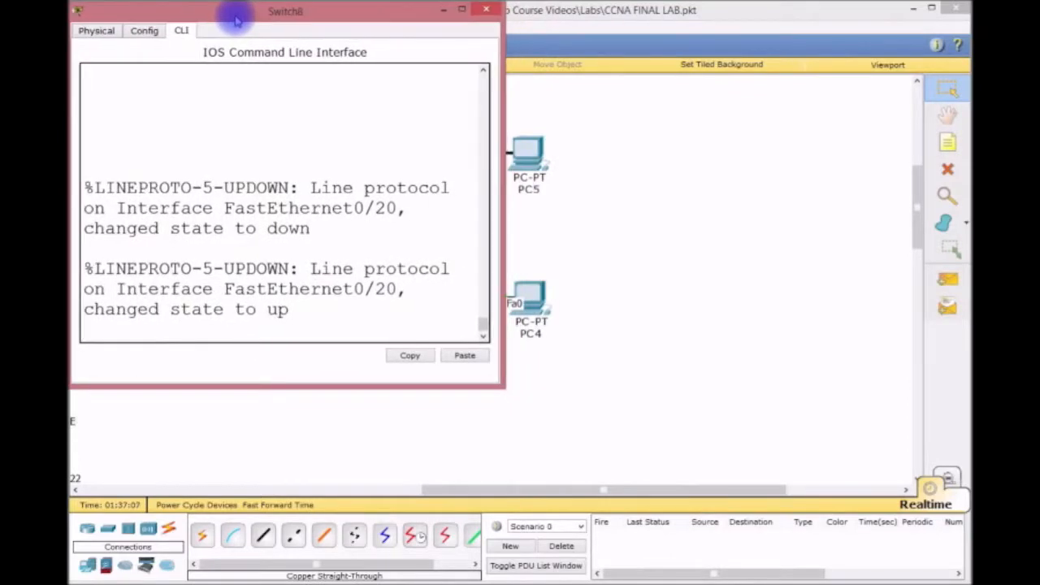
Enter global configuration on Switch8 and set VTP mode to client.
{"action": "left_click_drag", "start_coordinate": [503, 381], "coordinate": [959, 562]}
{"action": "key", "text": "Return"}
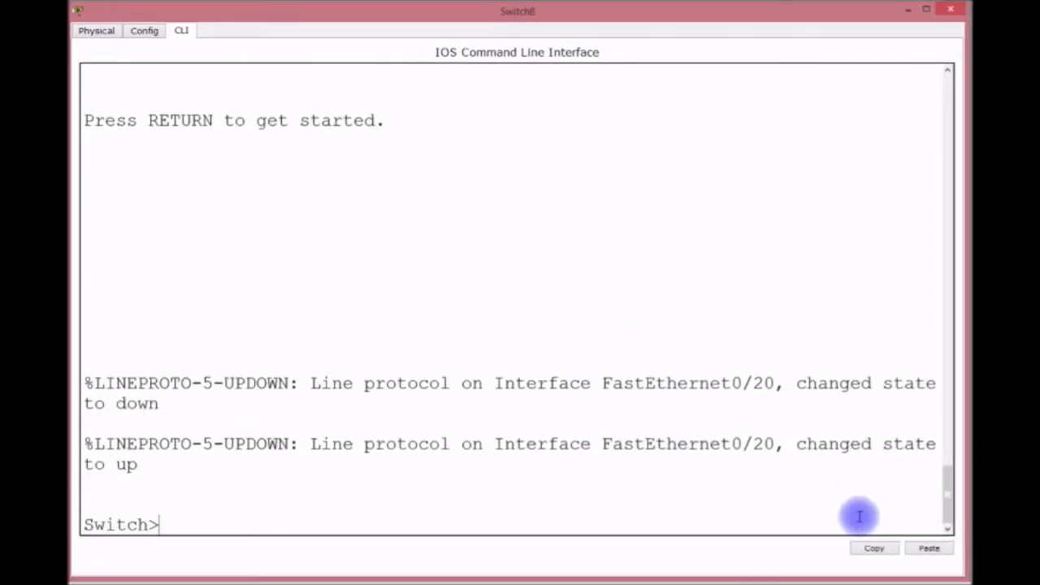
{"action": "key", "text": "Return"}
{"action": "key", "text": "Return"}
{"action": "key", "text": "Return"}
{"action": "type", "text": "EN"}
{"action": "key", "text": "Return"}
{"action": "type", "text": "CONFIG T"}
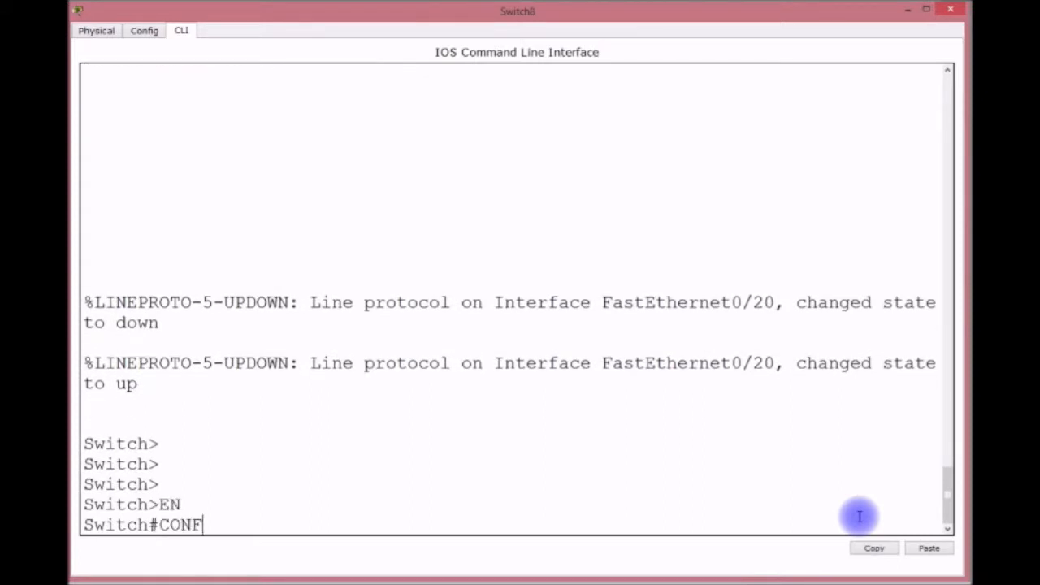
{"action": "key", "text": "Return"}
{"action": "type", "text": "VTP "}
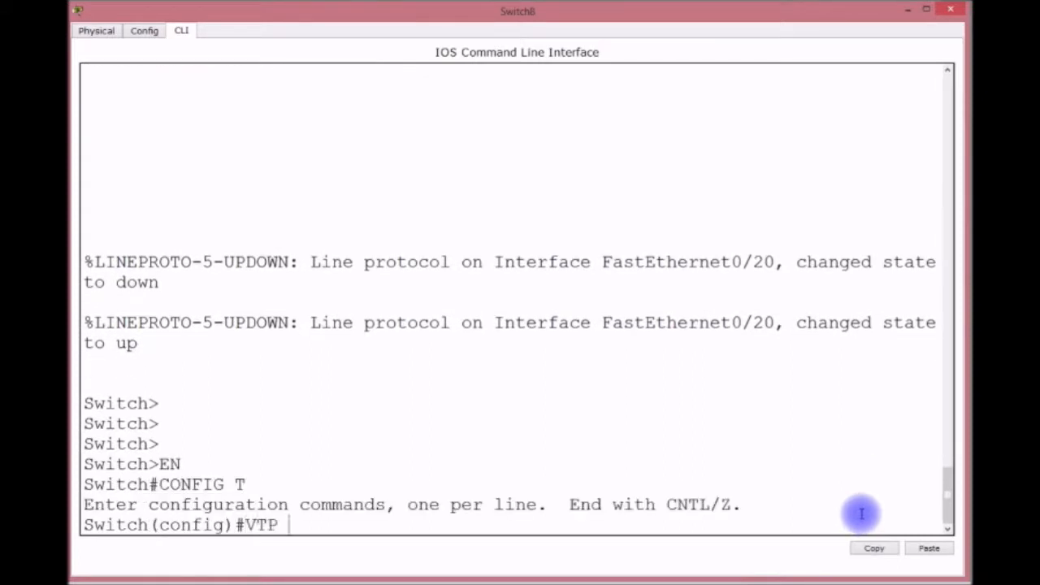
{"action": "type", "text": "MODE CLIENT"}
{"action": "key", "text": "Return"}
List Switch8's VLANs to confirm 50 TUTORS and 60 DETENTION_HALL were learned.
{"action": "type", "text": "DO SH VAL"}
{"action": "type", "text": "N"}
{"action": "key", "text": "Return"}
{"action": "type", "text": "DO SH VLAN"}
{"action": "key", "text": "Return"}
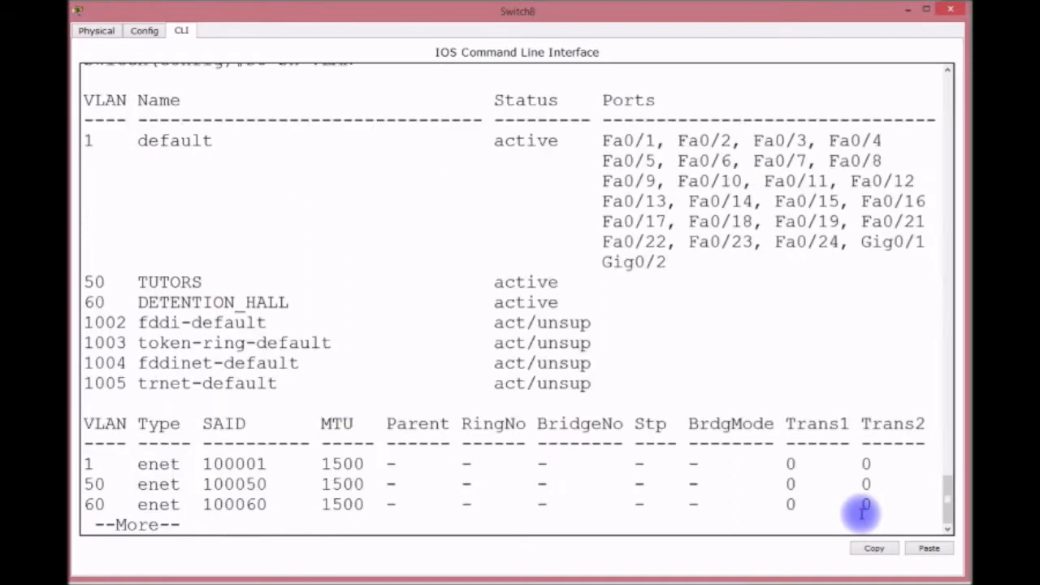
{"action": "key", "text": "Return"}
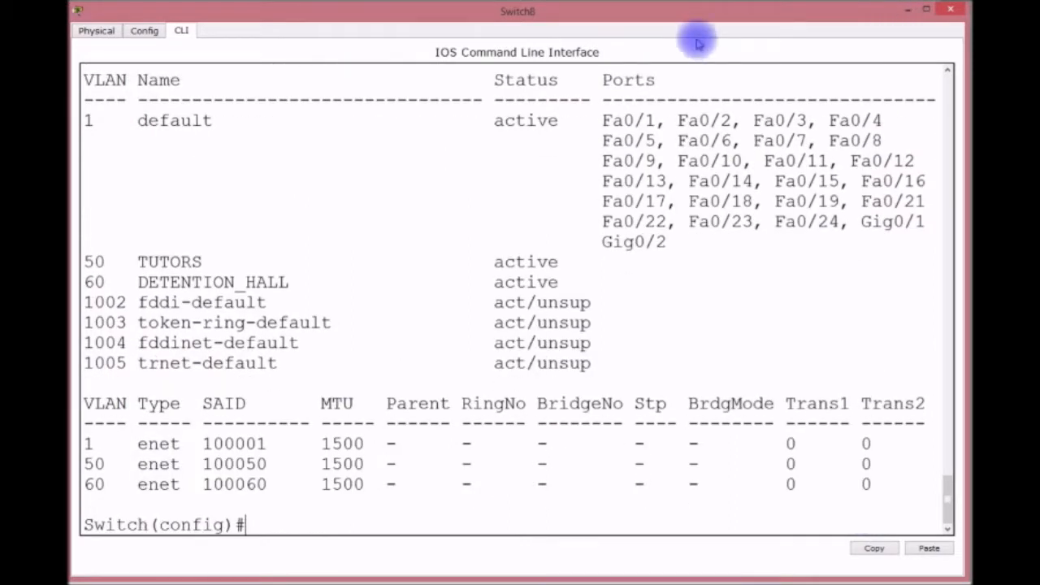
{"action": "mouse_move", "coordinate": [697, 19]}
{"action": "left_mouse_down"}
{"action": "mouse_move", "coordinate": [668, 347]}
{"action": "mouse_move", "coordinate": [703, 33]}
{"action": "mouse_move", "coordinate": [934, 375]}
{"action": "mouse_move", "coordinate": [720, 81]}
{"action": "mouse_move", "coordinate": [696, 19]}
{"action": "mouse_move", "coordinate": [685, 26]}
{"action": "mouse_move", "coordinate": [697, 22]}
{"action": "left_mouse_up"}
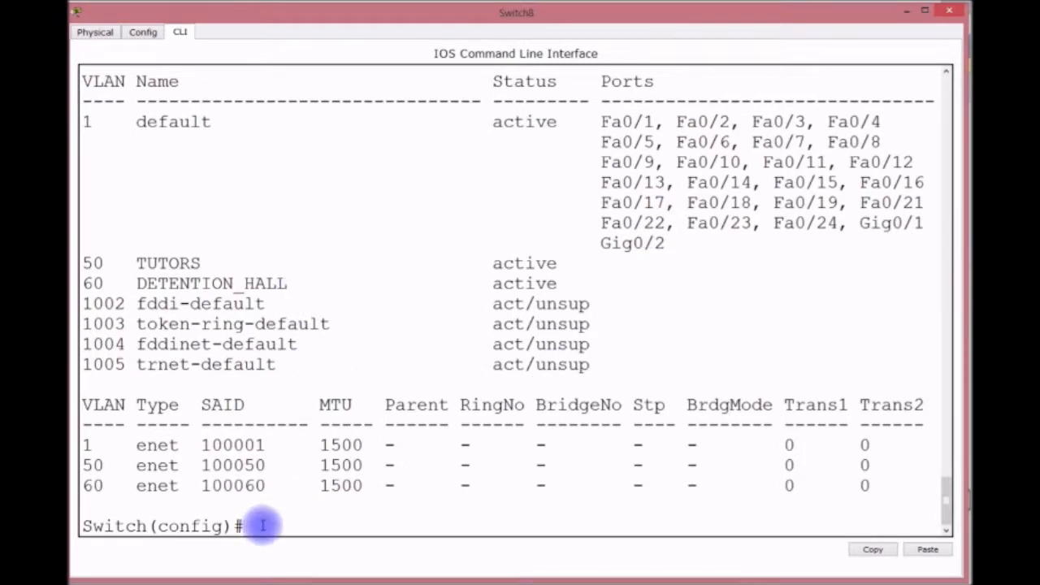
Rename the switch to DETENTION_HALL and select the interface range Fa0/1-15.
{"action": "type", "text": "HOSTNAME"}
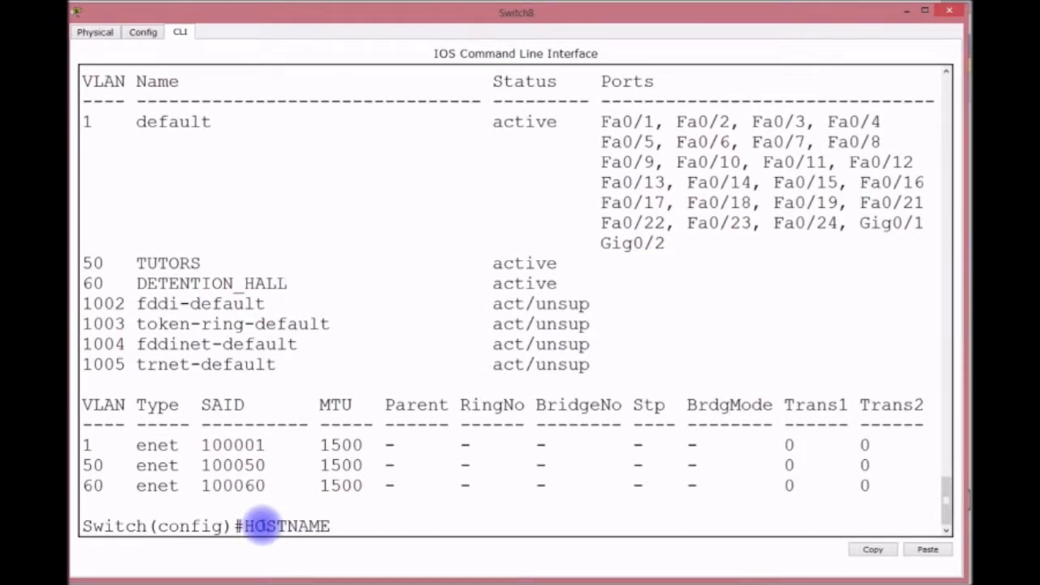
{"action": "type", "text": " DETENT"}
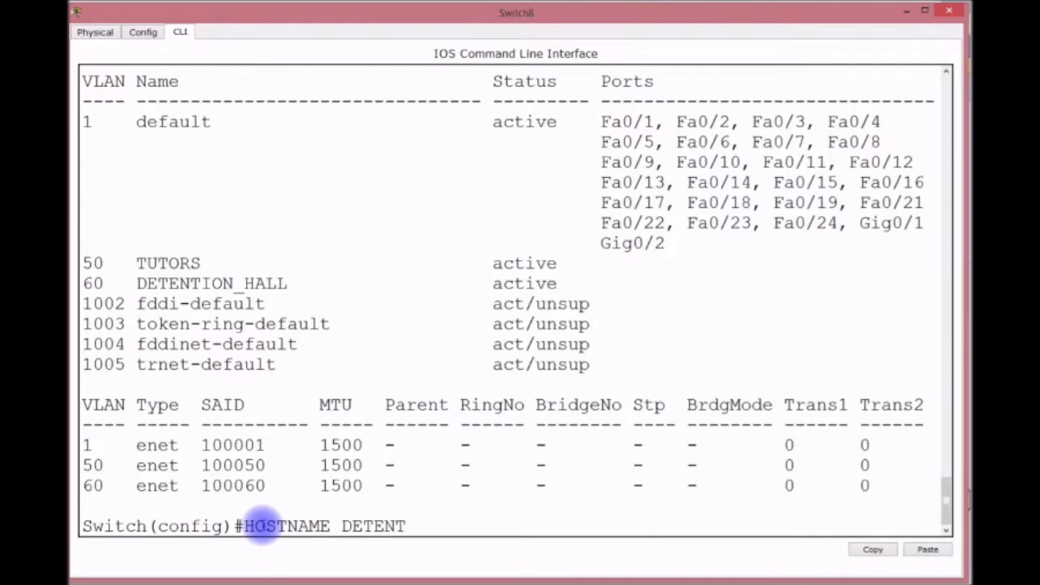
{"action": "type", "text": "ION_HALL"}
{"action": "key", "text": "Return"}
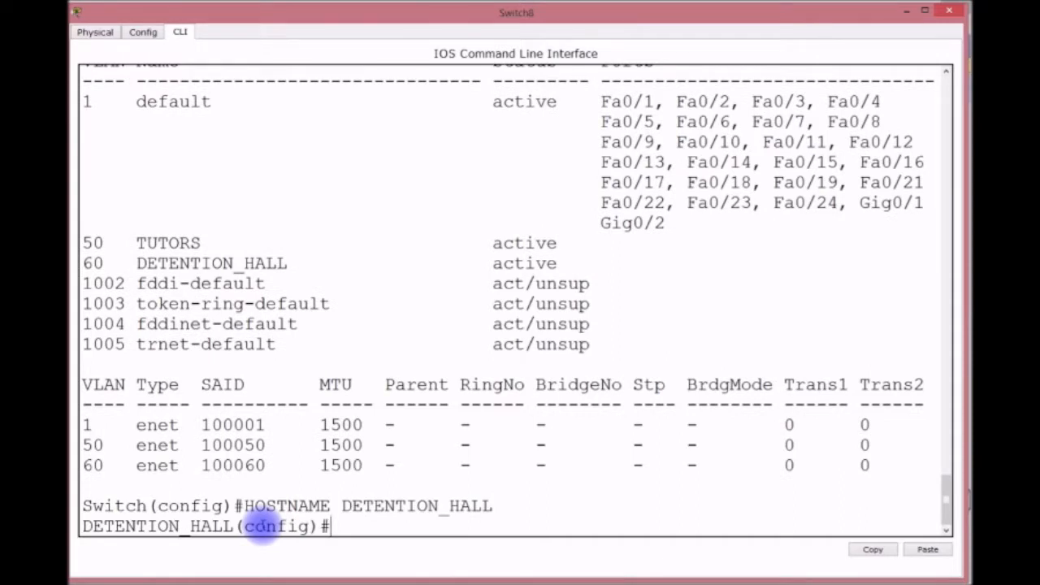
{"action": "type", "text": "INT RANGE F0/1"}
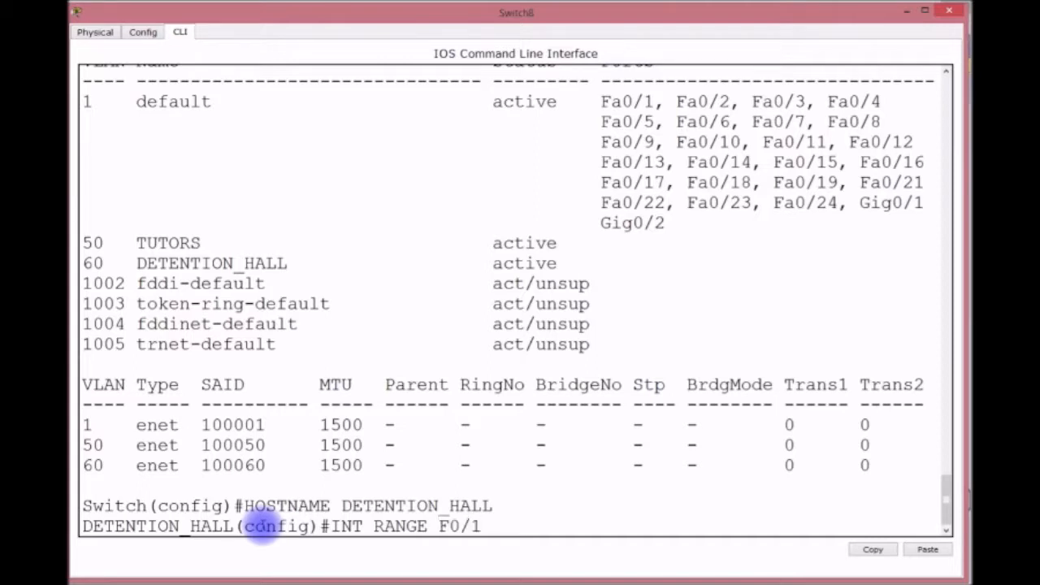
{"action": "type", "text": "-15"}
{"action": "key", "text": "Return"}
Make ports Fa0/1-15 access ports assigned to VLAN 60.
{"action": "type", "text": "SWIRTC"}
{"action": "key", "text": "BackSpace"}
{"action": "key", "text": "BackSpace"}
{"action": "key", "text": "BackSpace"}
{"action": "type", "text": "TCHPORT"}
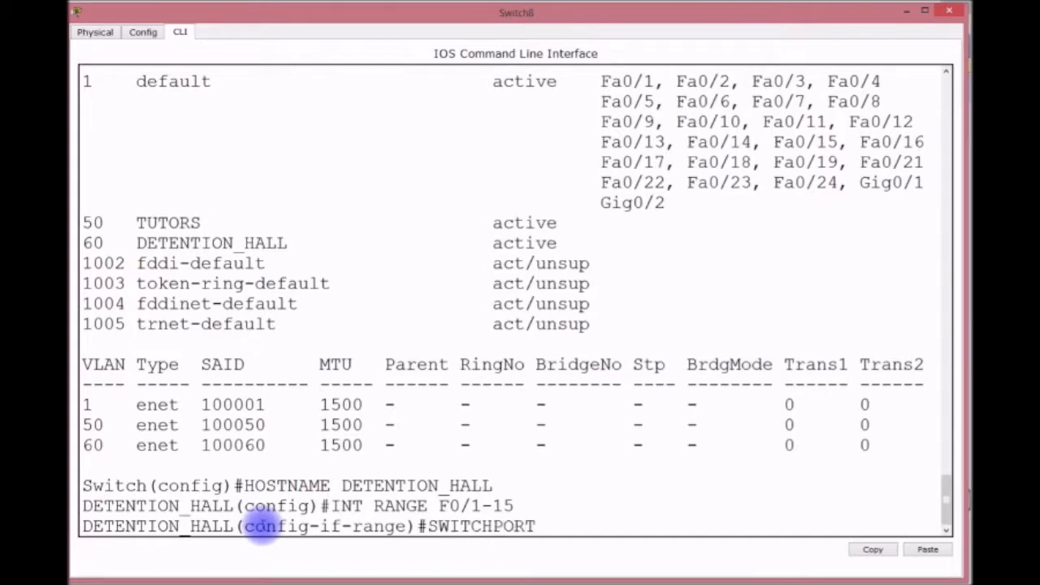
{"action": "type", "text": " MODE ACCESS"}
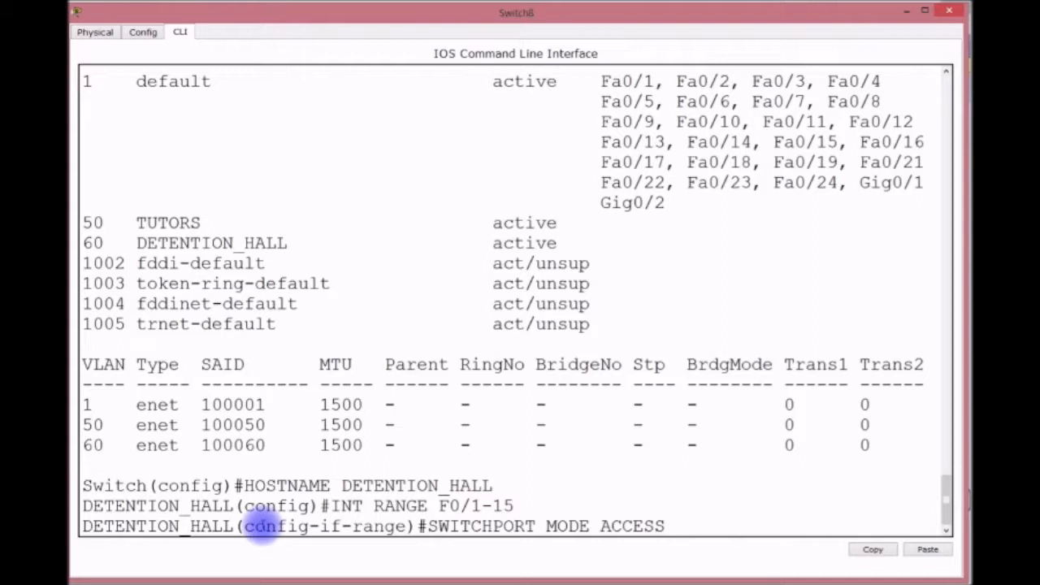
{"action": "key", "text": "Return"}
{"action": "type", "text": "SWITCH"}
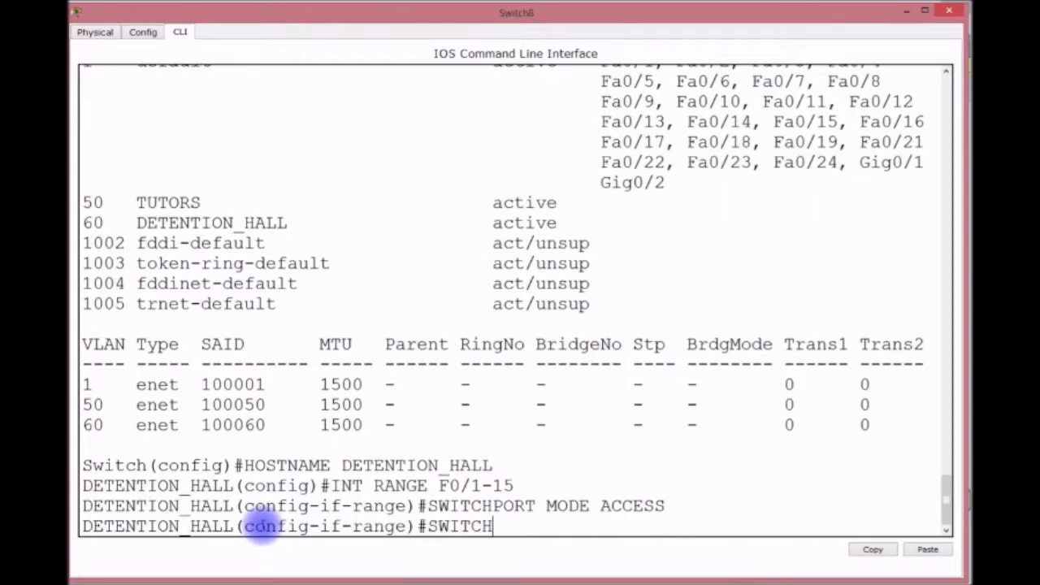
{"action": "type", "text": "PORT ACCESS "}
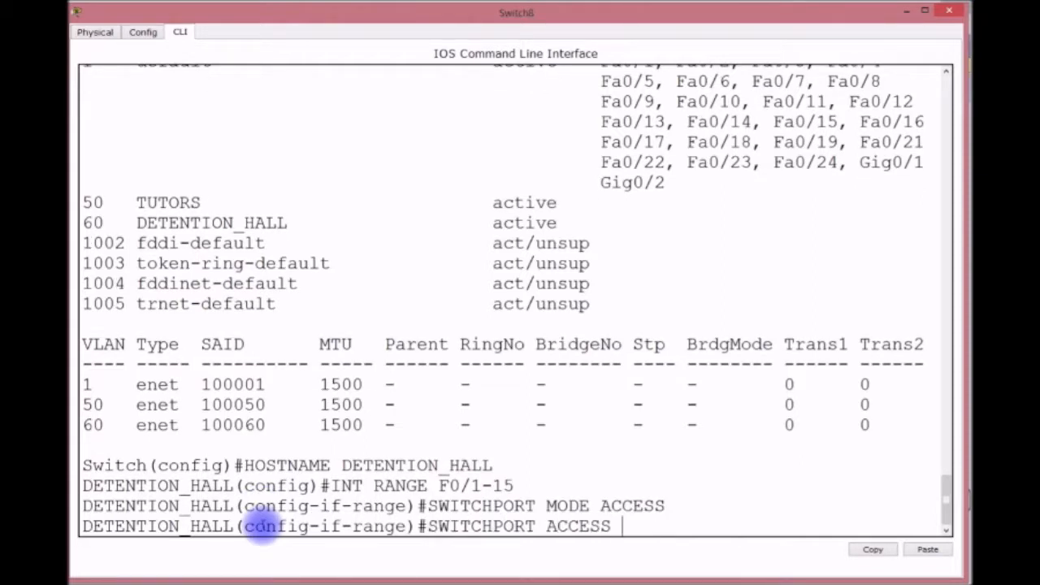
{"action": "type", "text": "VLAN 60"}
{"action": "key", "text": "Return"}
Try enabling switchport port-security on the range, then recall the failed command to fix it.
{"action": "type", "text": "SWI"}
{"action": "type", "text": "H"}
{"action": "key", "text": "BackSpace"}
{"action": "type", "text": "CPORT"}
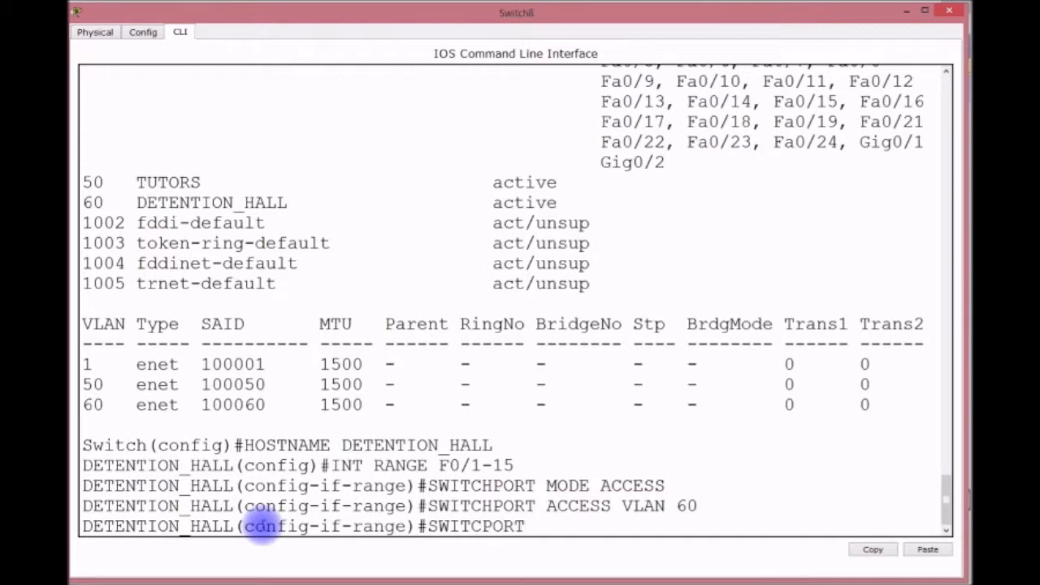
{"action": "type", "text": " PORT-SECS"}
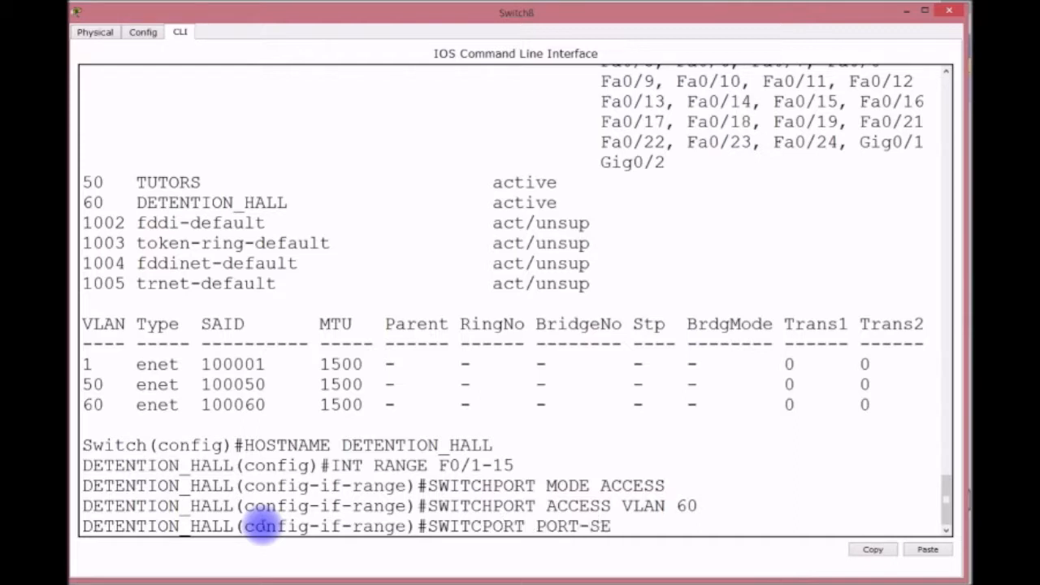
{"action": "key", "text": "BackSpace"}
{"action": "type", "text": "URITY"}
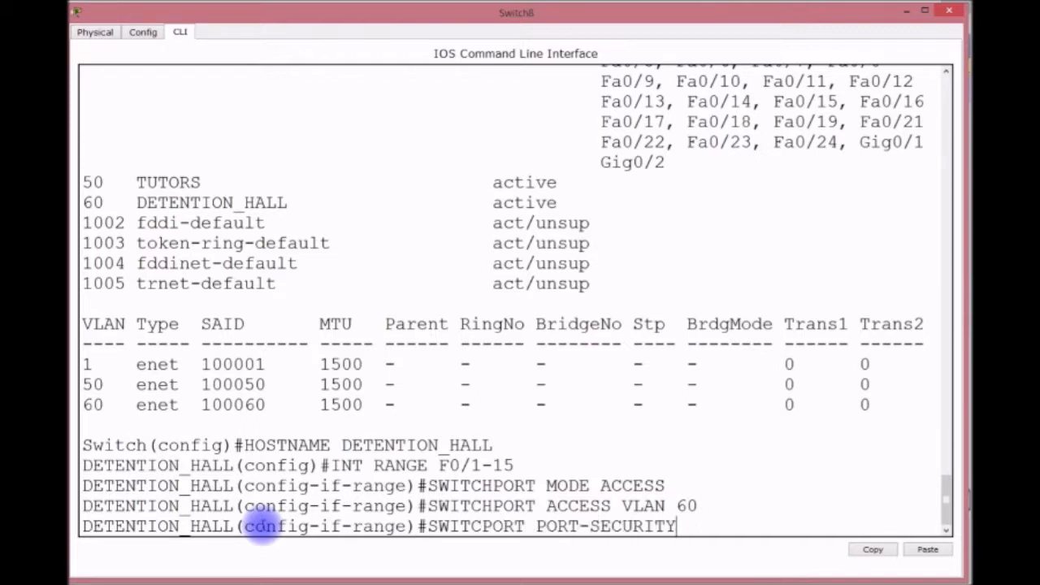
{"action": "key", "text": "Return"}
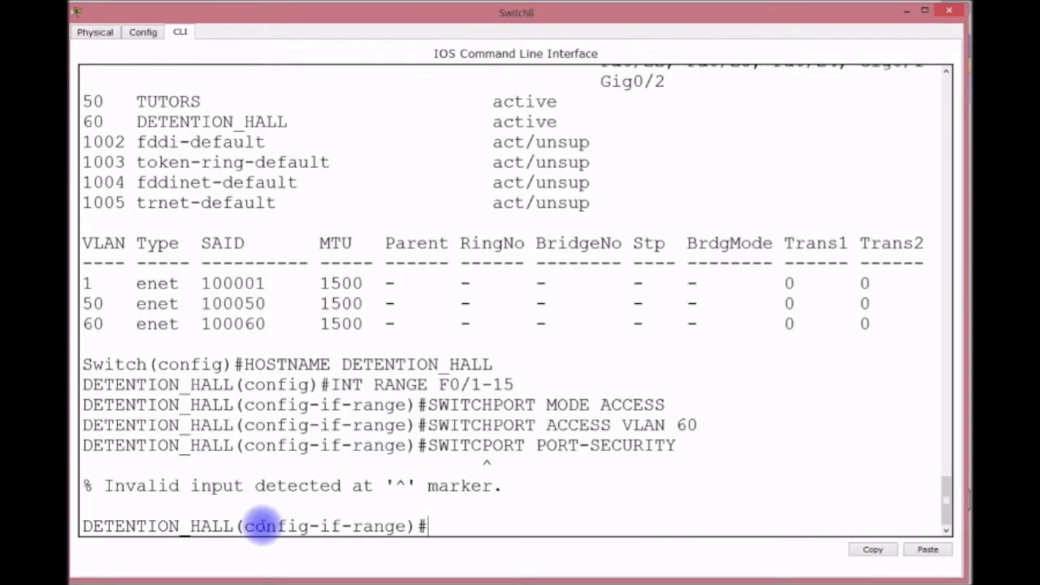
{"action": "key", "text": "Up"}
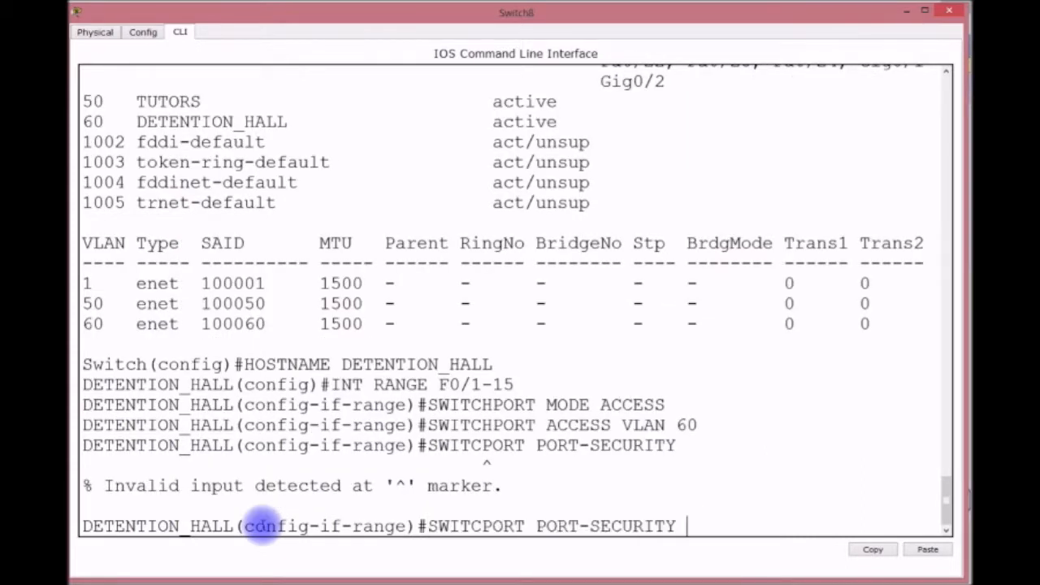
{"action": "key", "text": "Left"}
{"action": "key", "text": "Left"}
{"action": "key", "text": "Left"}
{"action": "key", "text": "Left"}
{"action": "key", "text": "Left"}
{"action": "key", "text": "Left"}
{"action": "key", "text": "Left"}
{"action": "key", "text": "Left"}
{"action": "key", "text": "Left"}
{"action": "key", "text": "Left"}
{"action": "key", "text": "Left"}
{"action": "key", "text": "Left"}
{"action": "key", "text": "Left"}
{"action": "key", "text": "Left"}
{"action": "key", "text": "Left"}
{"action": "key", "text": "Left"}
{"action": "key", "text": "Left"}
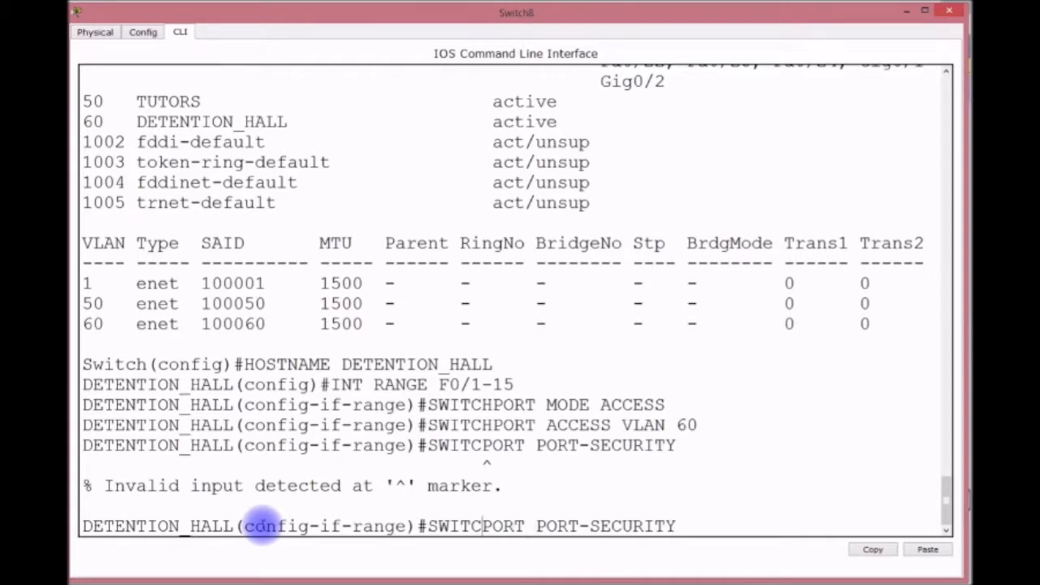
Enable port security with sticky MAC learning on ports Fa0/1-15.
{"action": "type", "text": "H"}
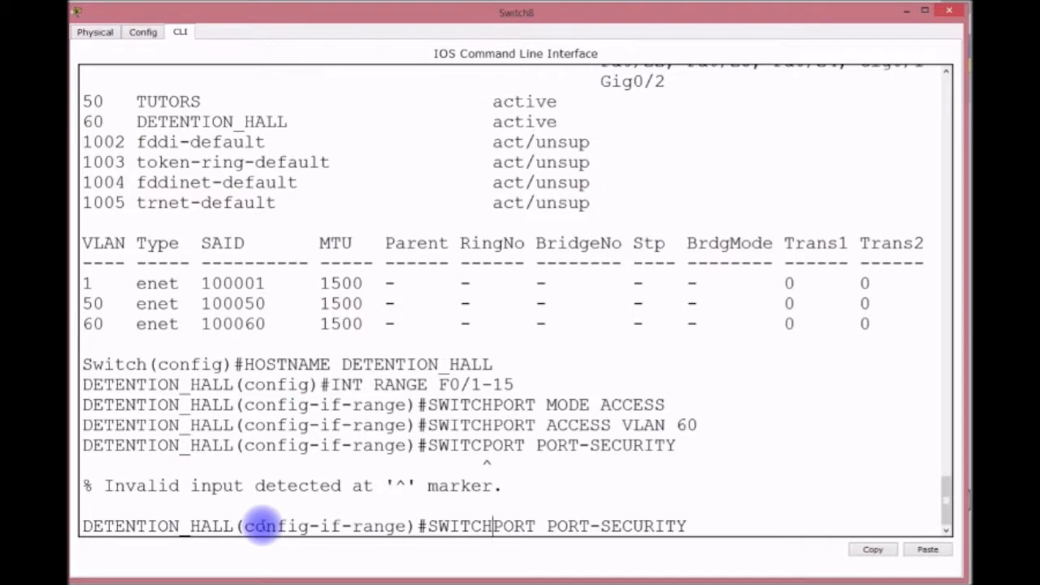
{"action": "key", "text": "Return"}
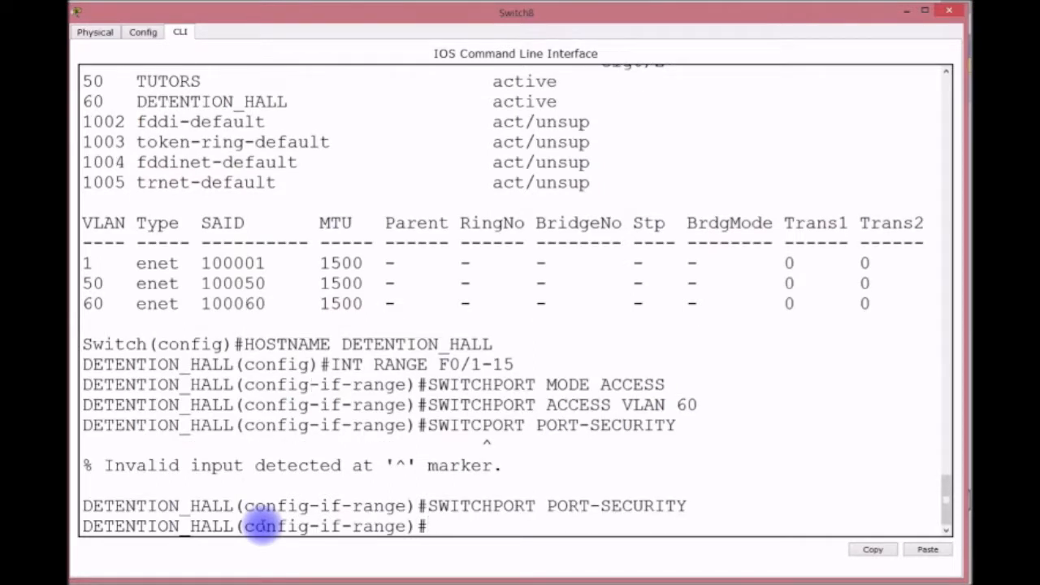
{"action": "key", "text": "Up"}
{"action": "type", "text": "M"}
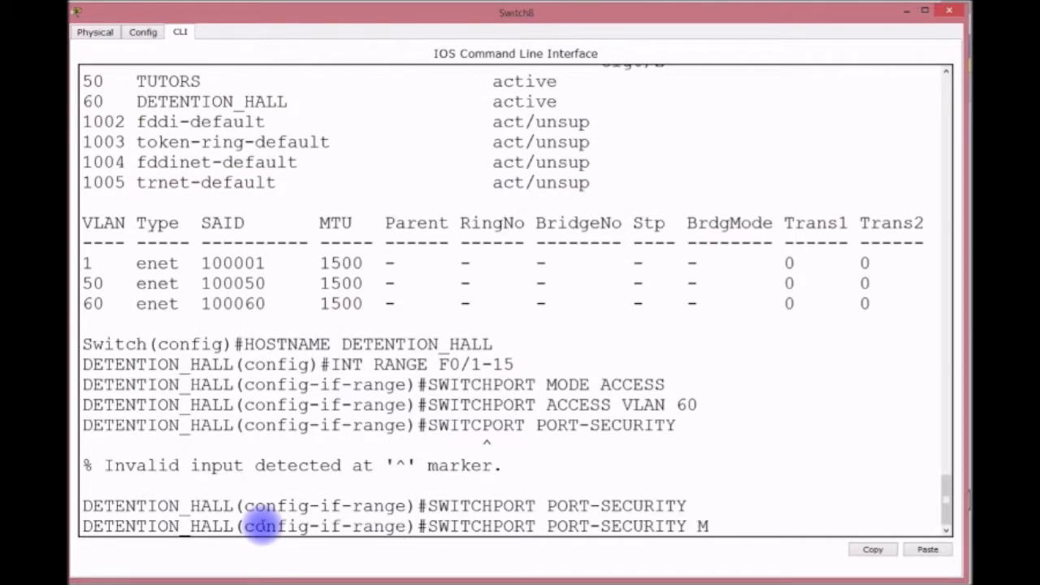
{"action": "type", "text": "AC STI"}
{"action": "key", "text": "Return"}
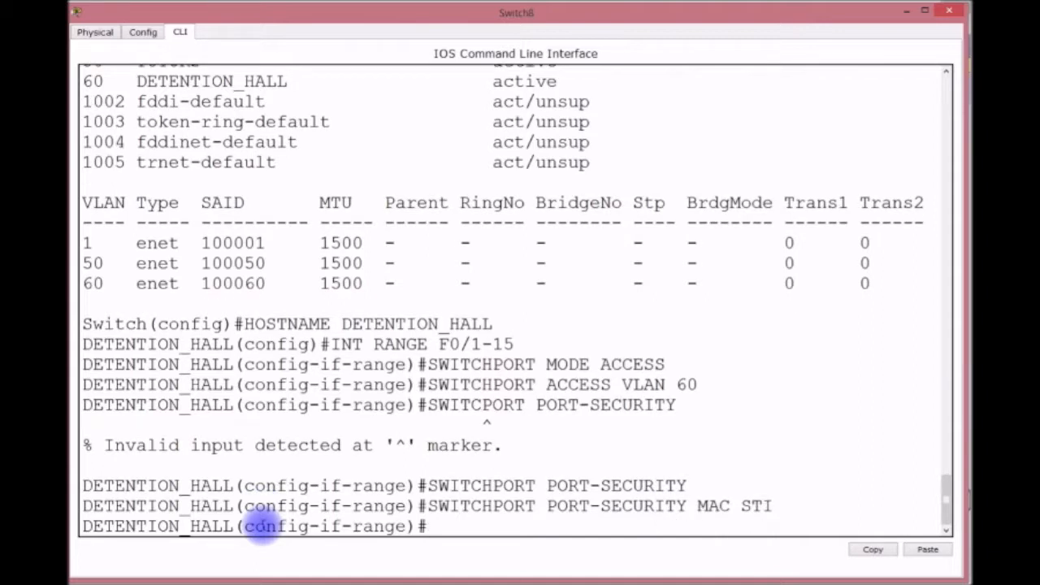
Limit each port to maximum 1 secure MAC, with violation mode shutdown.
{"action": "key", "text": "Up"}
{"action": "key", "text": "BackSpace"}
{"action": "key", "text": "BackSpace"}
{"action": "key", "text": "BackSpace"}
{"action": "key", "text": "BackSpace"}
{"action": "key", "text": "BackSpace"}
{"action": "type", "text": "X 1"}
{"action": "key", "text": "Return"}
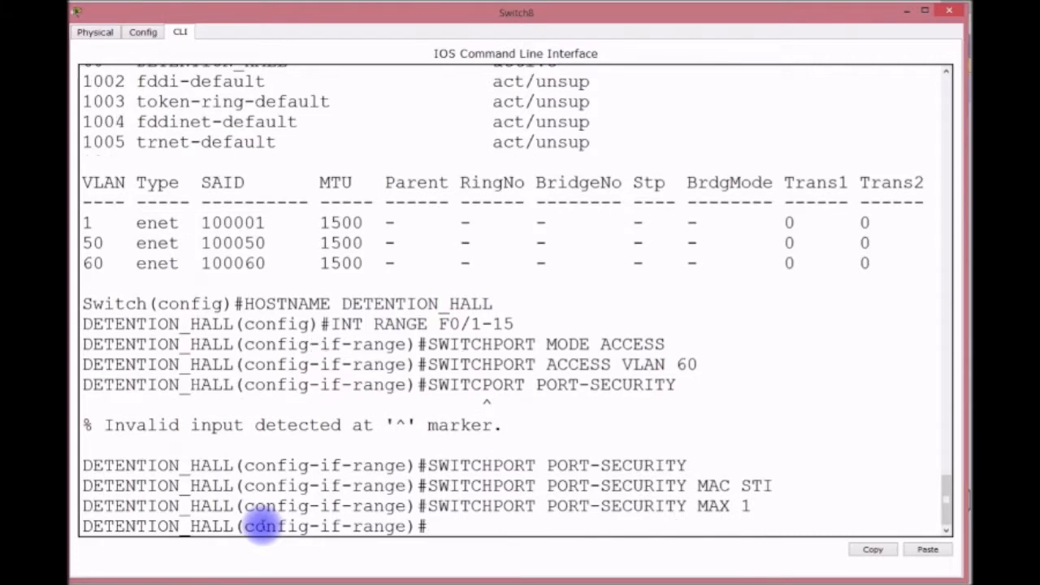
{"action": "key", "text": "Up"}
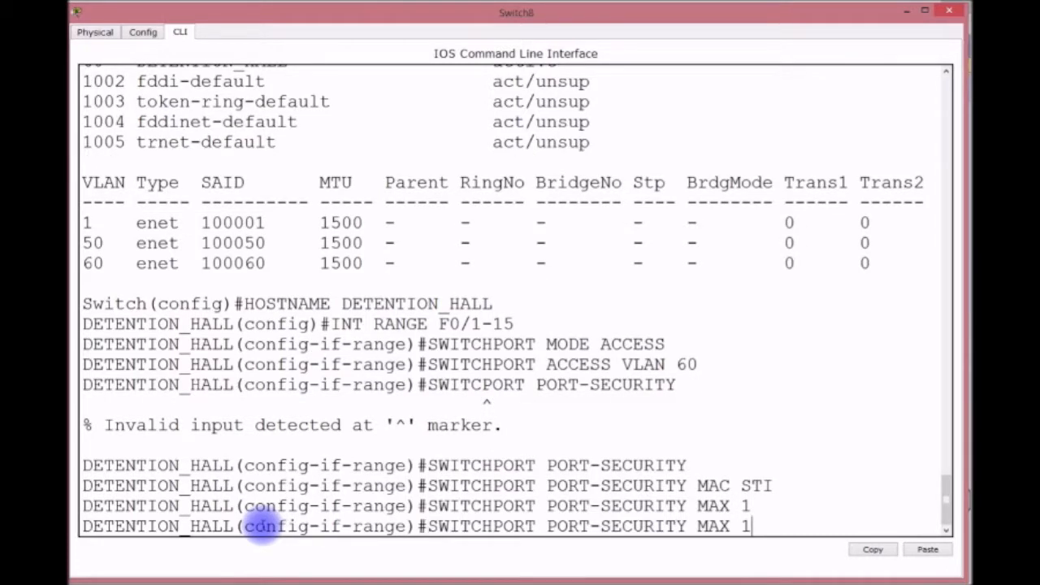
{"action": "key", "text": "BackSpace"}
{"action": "key", "text": "BackSpace"}
{"action": "key", "text": "BackSpace"}
{"action": "type", "text": "VIO SHUT"}
{"action": "key", "text": "Return"}
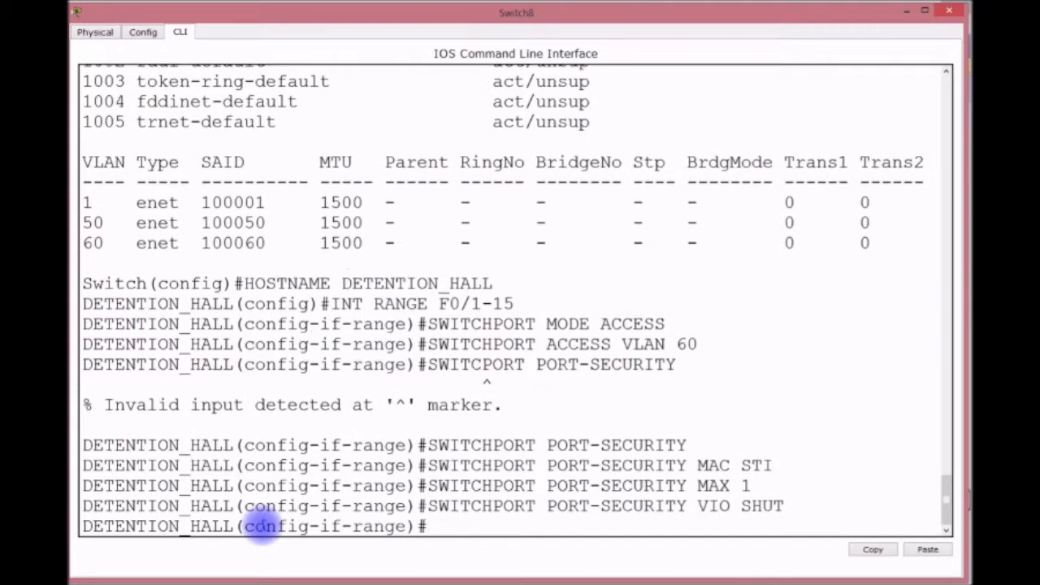
Enable spanning-tree PortFast and BPDU Guard on the port range.
{"action": "type", "text": "SPA"}
{"action": "key", "text": "Tab"}
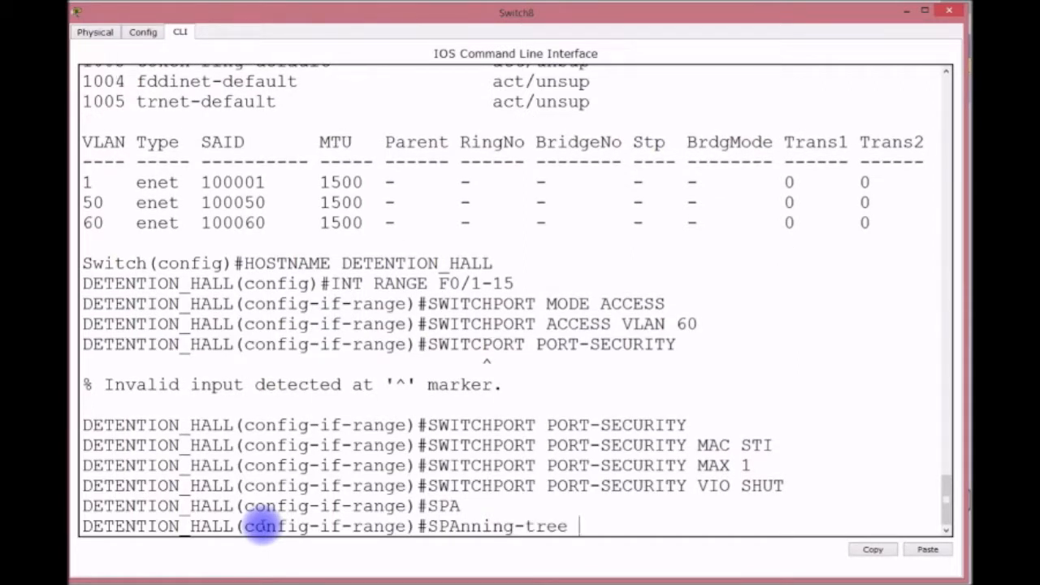
{"action": "type", "text": "P"}
{"action": "key", "text": "Tab"}
{"action": "key", "text": "Return"}
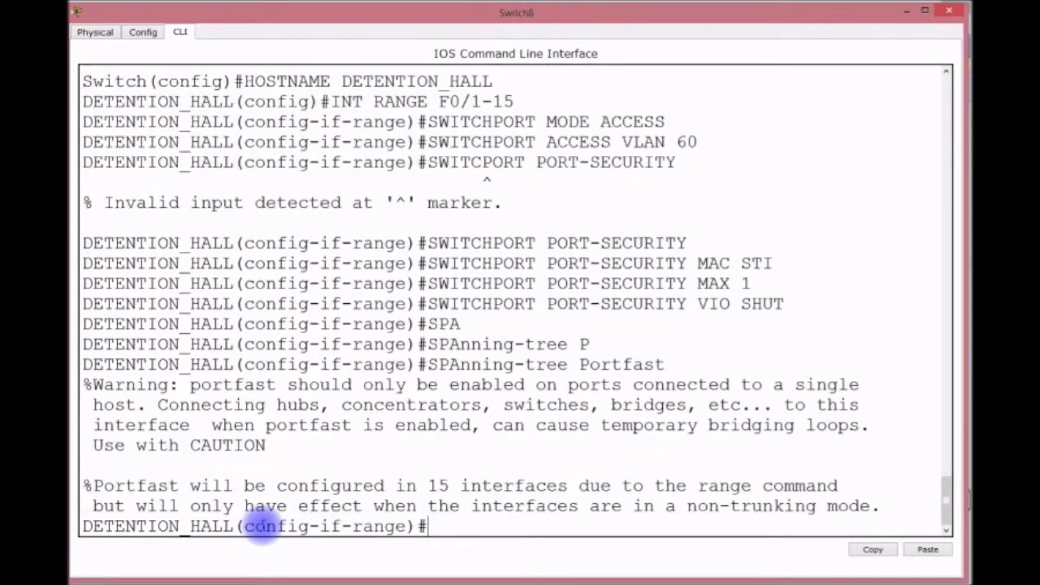
{"action": "type", "text": "SPA"}
{"action": "key", "text": "Tab"}
{"action": "type", "text": "B"}
{"action": "key", "text": "Tab"}
{"action": "type", "text": "EN"}
{"action": "key", "text": "Return"}
Save the configuration with do wr and exit the interface range.
{"action": "type", "text": "DO WR"}
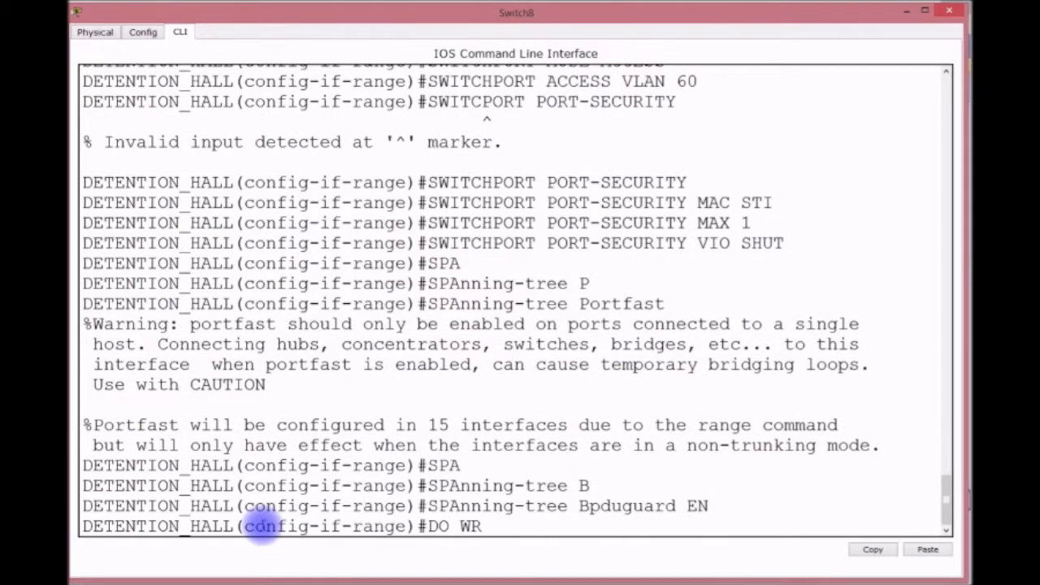
{"action": "key", "text": "Return"}
{"action": "type", "text": "EXIT"}
{"action": "key", "text": "Return"}
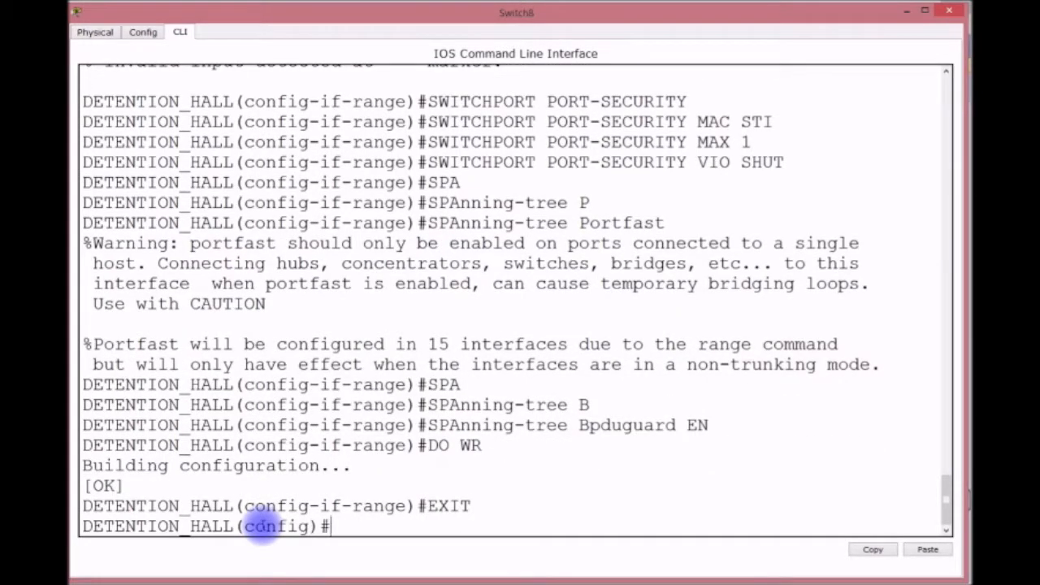
Set the switch's default gateway to 192.168.3.254.
{"action": "type", "text": "IP DEFAU"}
{"action": "key", "text": "Tab"}
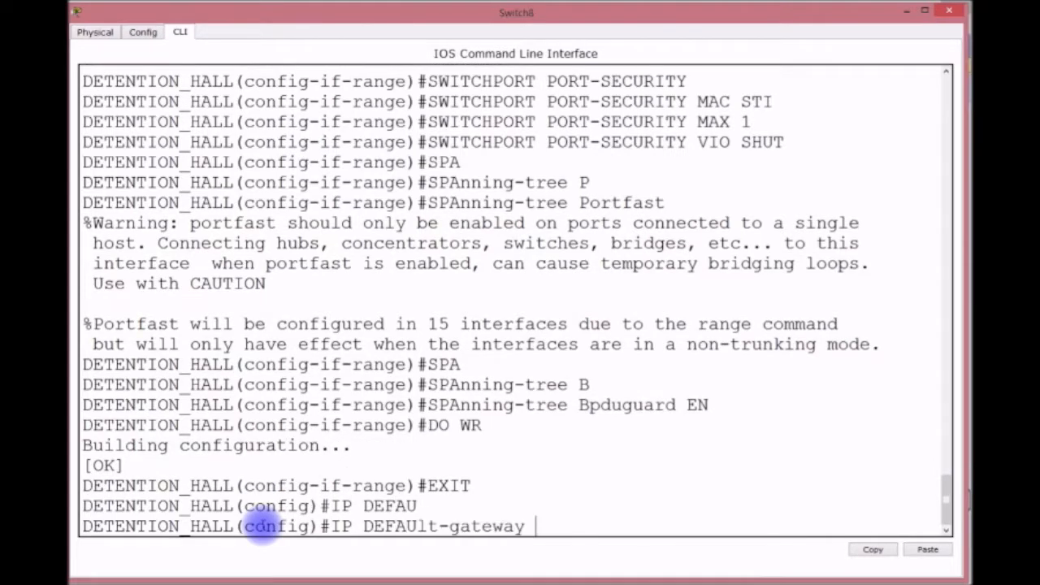
{"action": "type", "text": "192.168.3.254"}
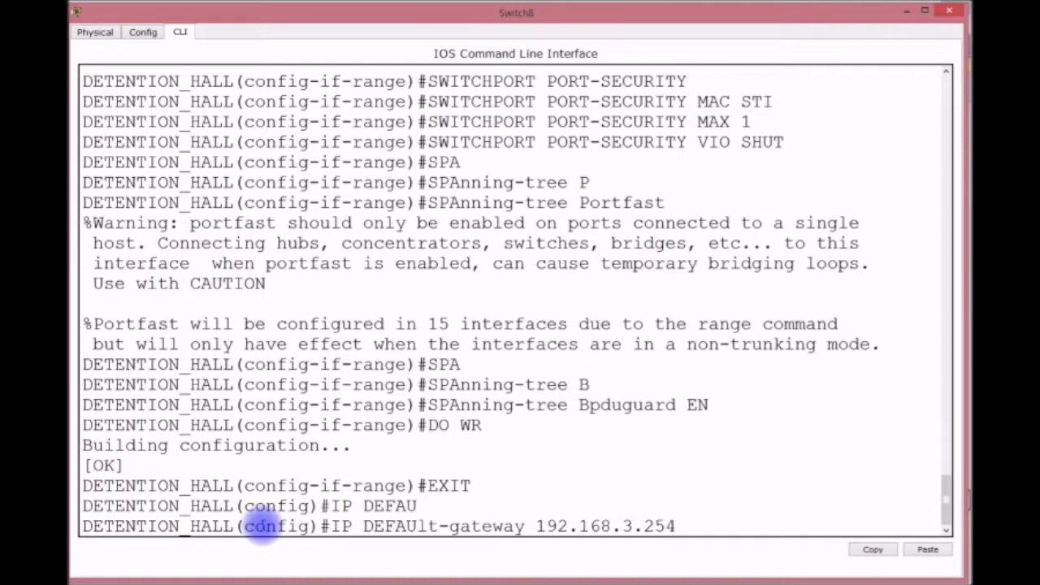
{"action": "key", "text": "Return"}
Give interface VLAN 1 address 192.168.3.252 255.255.255.0 and bring it up.
{"action": "type", "text": "IP"}
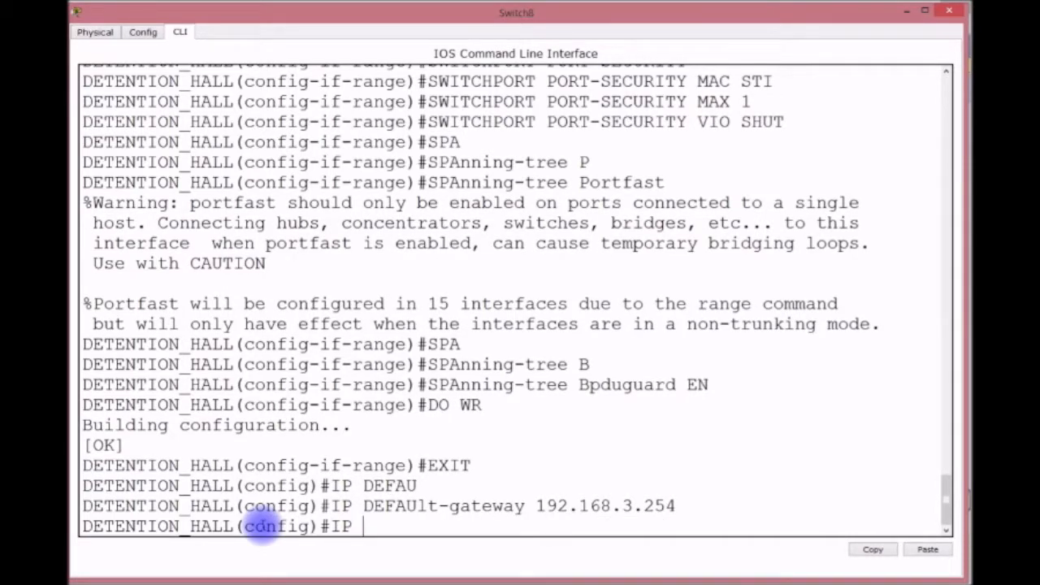
{"action": "type", "text": " ADD"}
{"action": "key", "text": "BackSpace"}
{"action": "key", "text": "BackSpace"}
{"action": "key", "text": "BackSpace"}
{"action": "key", "text": "BackSpace"}
{"action": "key", "text": "BackSpace"}
{"action": "type", "text": "NT VLAN 1"}
{"action": "key", "text": "Return"}
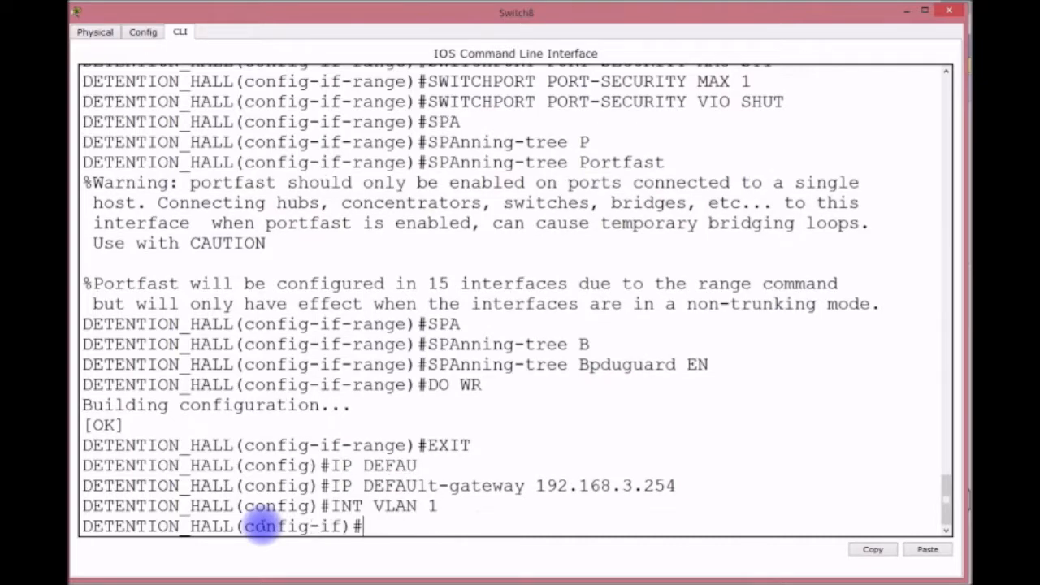
{"action": "type", "text": "IP ADDRESS 192.168.3."}
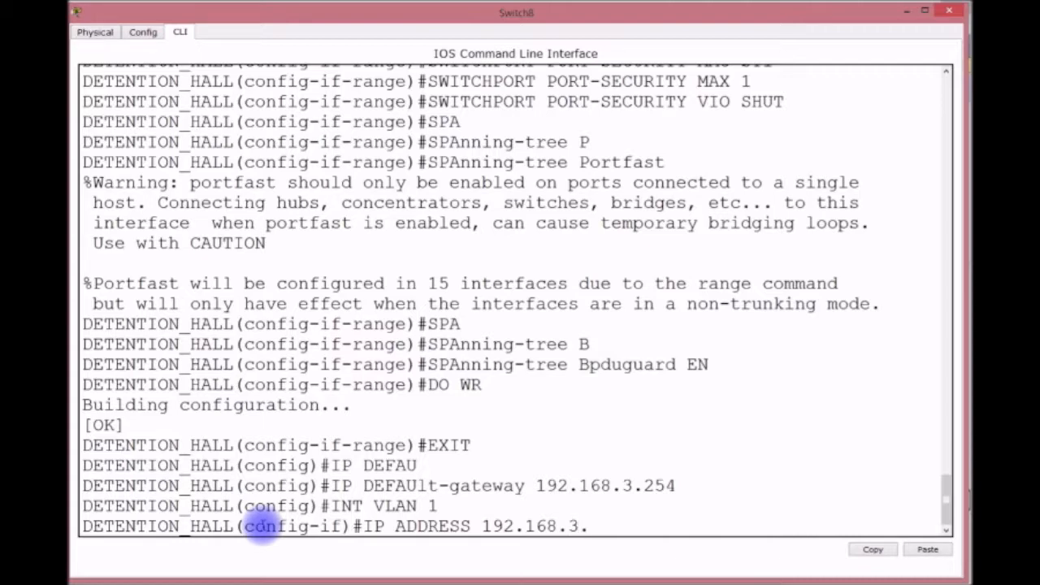
{"action": "type", "text": "252 255"}
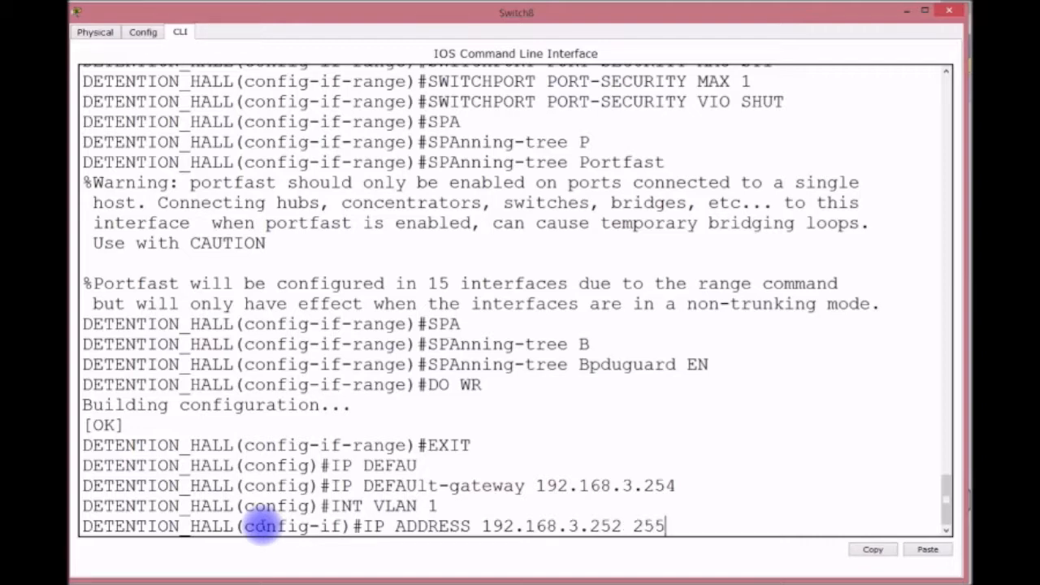
{"action": "type", "text": ".255.255.0"}
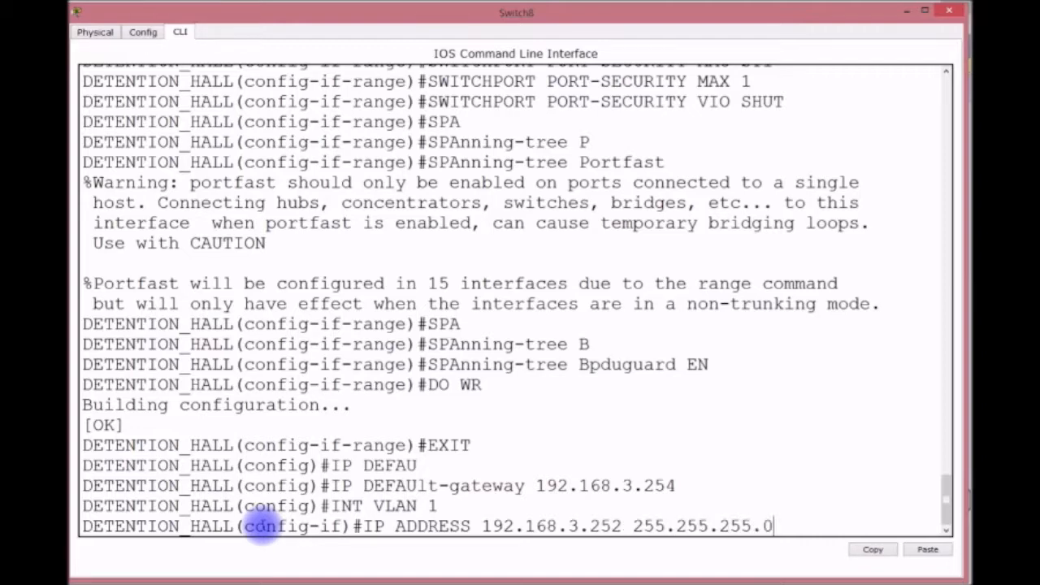
{"action": "key", "text": "Return"}
{"action": "type", "text": "NO SHUT"}
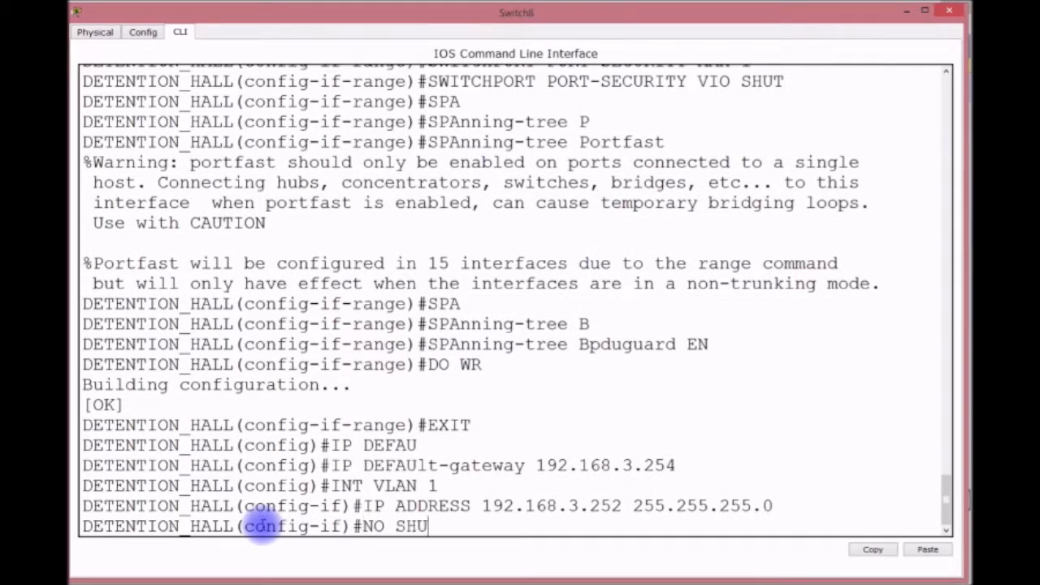
{"action": "key", "text": "Return"}
Save the configuration with do wr and return to privileged mode.
{"action": "type", "text": "DOW"}
{"action": "key", "text": "BackSpace"}
{"action": "key", "text": "BackSpace"}
{"action": "type", "text": "W"}
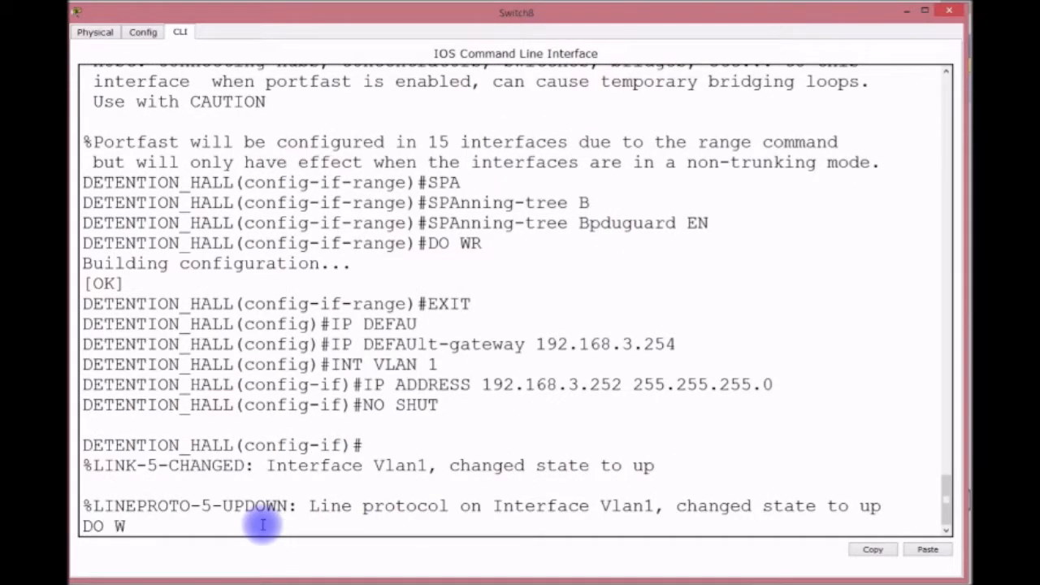
{"action": "type", "text": "R"}
{"action": "key", "text": "Return"}
{"action": "key", "text": "ctrl+z"}
{"action": "key", "text": "Return"}
{"action": "key", "text": "Return"}
{"action": "key", "text": "Return"}
{"action": "key", "text": "Return"}
{"action": "key", "text": "Return"}
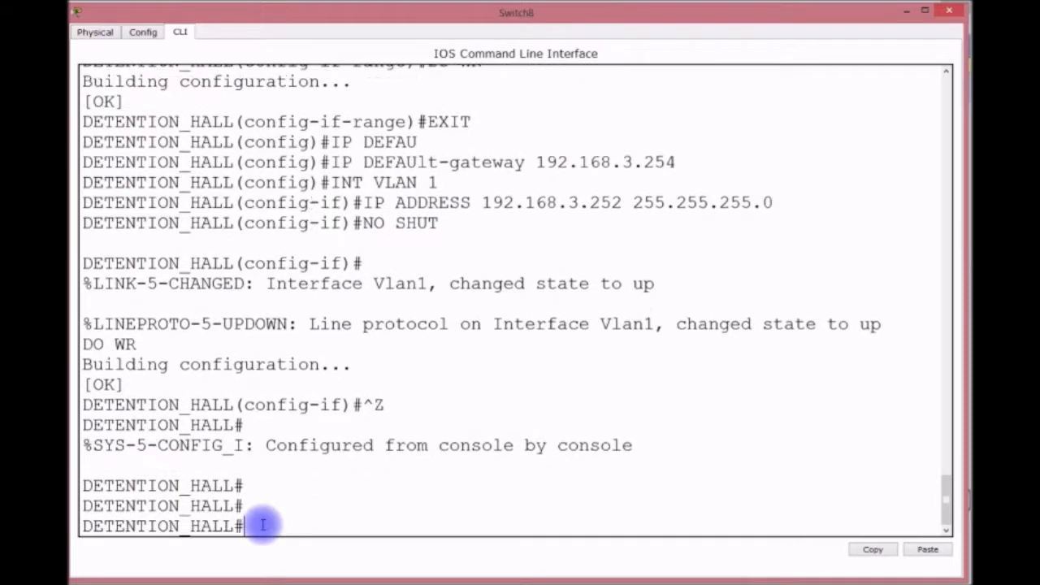
Run show startup-config on DETENTION_HALL and page through to the end of the listing.
{"action": "type", "text": "SH START"}
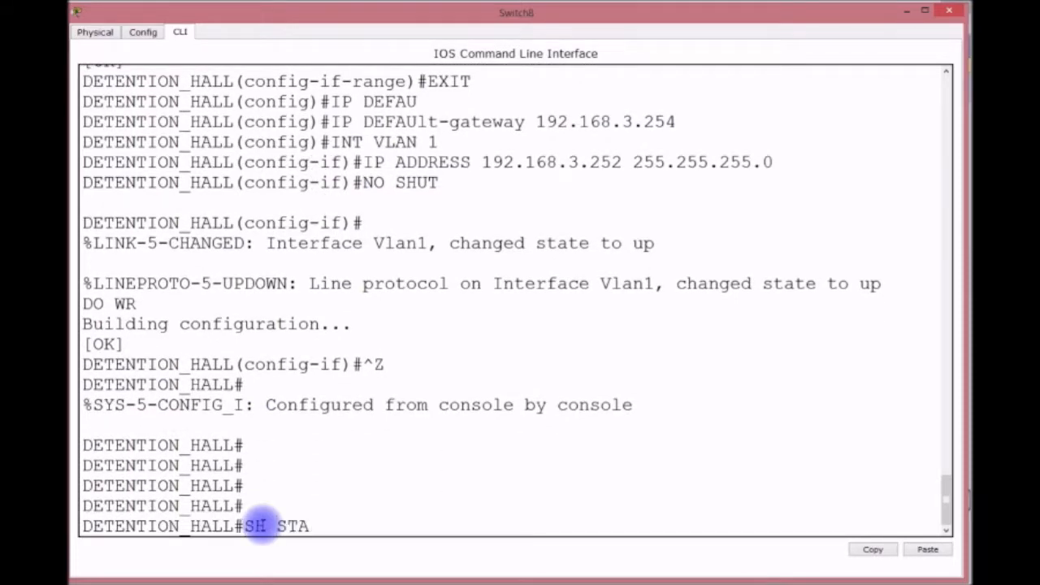
{"action": "key", "text": "Return"}
{"action": "key", "text": "Return"}
{"action": "key", "text": "Return"}
{"action": "key", "text": "Return"}
{"action": "key", "text": "Return"}
{"action": "key", "text": "Return"}
{"action": "key", "text": "Return"}
{"action": "key", "text": "Return"}
{"action": "key", "text": "Return"}
{"action": "key", "text": "Return"}
{"action": "key", "text": "Return"}
{"action": "key", "text": "Return"}
{"action": "key", "text": "Return"}
{"action": "key", "text": "Return"}
{"action": "key", "text": "Return"}
{"action": "key", "text": "Return"}
{"action": "key", "text": "Return"}
{"action": "key", "text": "Return"}
{"action": "key", "text": "Return"}
{"action": "key", "text": "Return"}
{"action": "key", "text": "Return"}
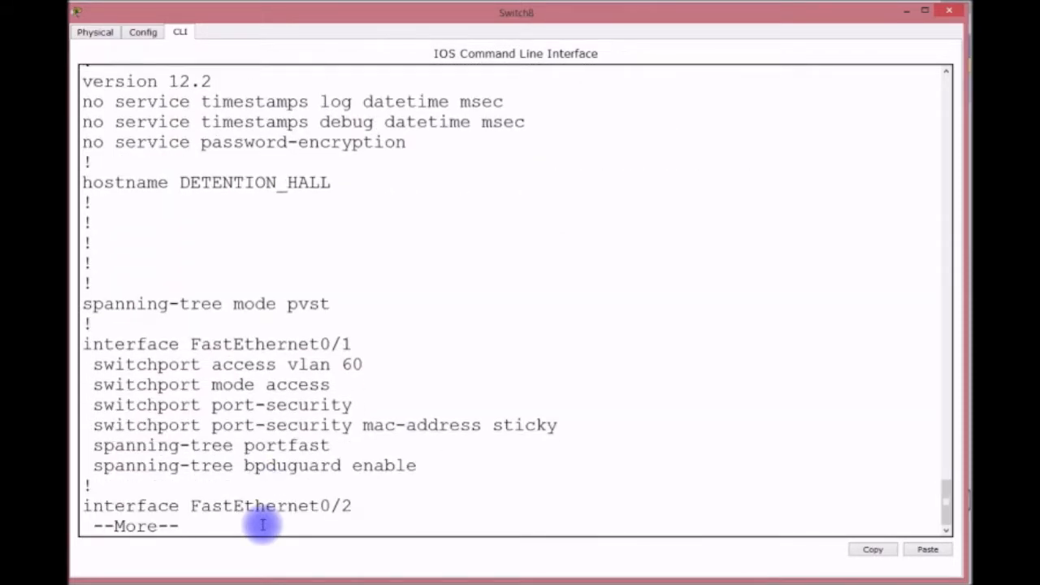
{"action": "key", "text": "Return"}
{"action": "key", "text": "Return"}
{"action": "key", "text": "Return"}
{"action": "key", "text": "Return"}
{"action": "key", "text": "Return"}
{"action": "key", "text": "Return"}
{"action": "key", "text": "Return"}
{"action": "key", "text": "Return"}
{"action": "key", "text": "Return"}
{"action": "key", "text": "Return"}
{"action": "key", "text": "Return"}
{"action": "key", "text": "Return"}
{"action": "key", "text": "Return"}
{"action": "key", "text": "Return"}
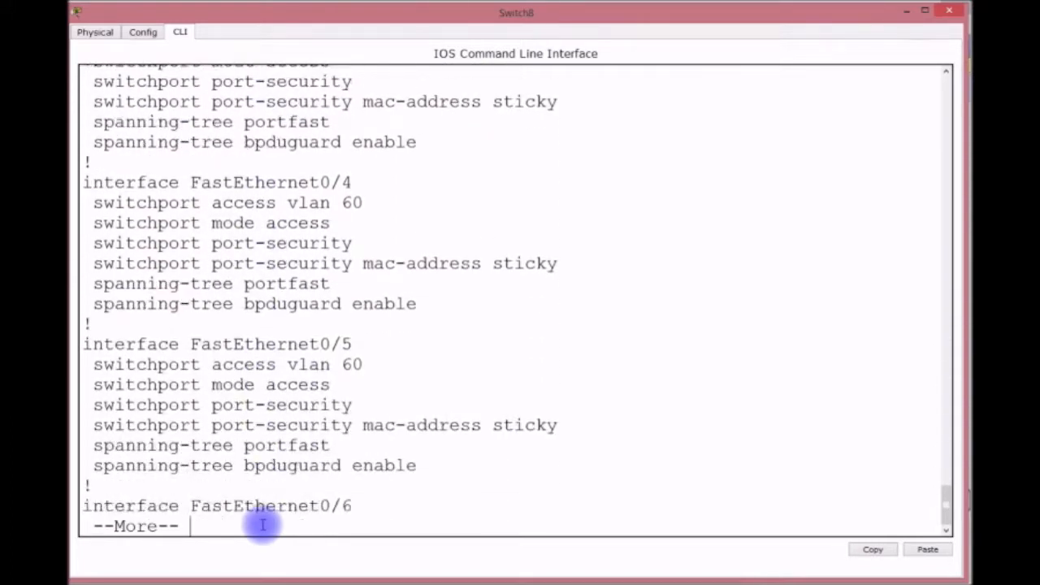
{"action": "key", "text": "Return"}
{"action": "key", "text": "Return"}
{"action": "key", "text": "Return"}
{"action": "key", "text": "Return"}
{"action": "key", "text": "Return"}
{"action": "key", "text": "Return"}
{"action": "key", "text": "Return"}
{"action": "key", "text": "Return"}
{"action": "key", "text": "Return"}
{"action": "key", "text": "Return"}
{"action": "key", "text": "Return"}
{"action": "key", "text": "Return"}
{"action": "key", "text": "Return"}
{"action": "key", "text": "Return"}
{"action": "key", "text": "Return"}
{"action": "key", "text": "Return"}
{"action": "key", "text": "Return"}
{"action": "key", "text": "Return"}
{"action": "key", "text": "Return"}
{"action": "key", "text": "Return"}
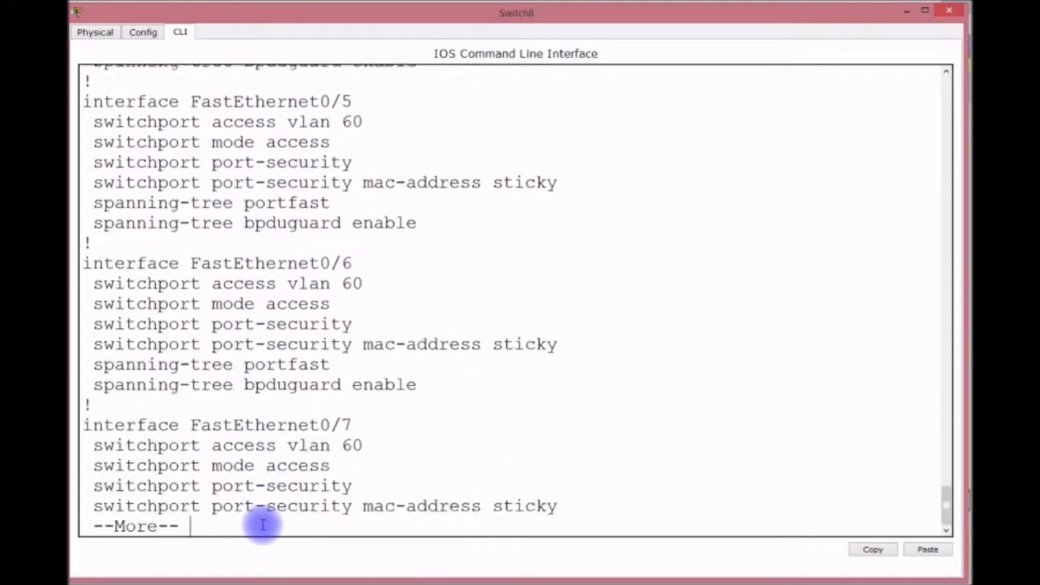
{"action": "key", "text": "Return"}
{"action": "key", "text": "Return"}
{"action": "key", "text": "Return"}
{"action": "key", "text": "Return"}
{"action": "key", "text": "Return"}
{"action": "key", "text": "Return"}
{"action": "key", "text": "Return"}
{"action": "key", "text": "Return"}
{"action": "key", "text": "Return"}
{"action": "key", "text": "Return"}
{"action": "key", "text": "Return"}
{"action": "key", "text": "Return"}
{"action": "key", "text": "Return"}
{"action": "key", "text": "Return"}
{"action": "key", "text": "Return"}
{"action": "key", "text": "Return"}
{"action": "key", "text": "Return"}
{"action": "key", "text": "Return"}
{"action": "key", "text": "Return"}
{"action": "key", "text": "Return"}
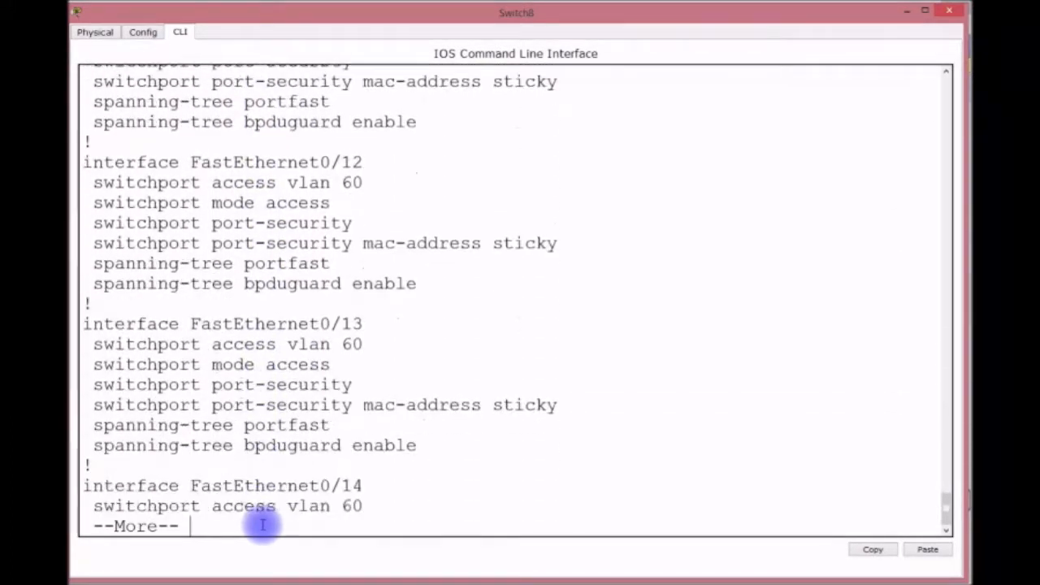
{"action": "key", "text": "Return"}
{"action": "key", "text": "Return"}
{"action": "key", "text": "Return"}
{"action": "key", "text": "Return"}
{"action": "key", "text": "Return"}
{"action": "key", "text": "Return"}
{"action": "key", "text": "Return"}
{"action": "key", "text": "Return"}
{"action": "key", "text": "Return"}
{"action": "key", "text": "Return"}
{"action": "key", "text": "Return"}
{"action": "key", "text": "Return"}
{"action": "key", "text": "Return"}
{"action": "key", "text": "Return"}
{"action": "key", "text": "Return"}
{"action": "key", "text": "Return"}
{"action": "key", "text": "Return"}
{"action": "key", "text": "Return"}
{"action": "key", "text": "Return"}
{"action": "key", "text": "Return"}
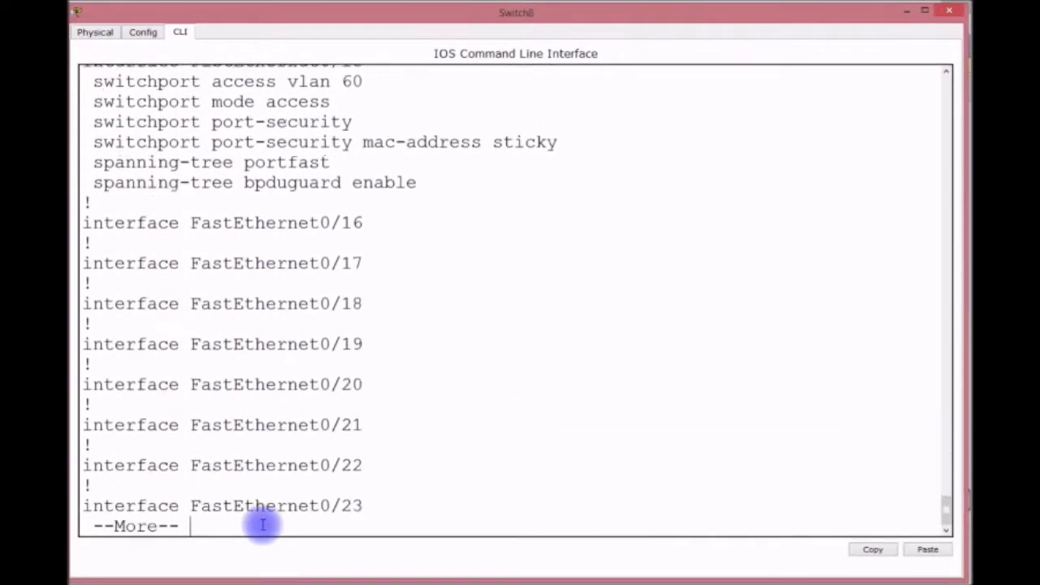
{"action": "key", "text": "Return"}
{"action": "key", "text": "Return"}
{"action": "key", "text": "Return"}
{"action": "key", "text": "Return"}
{"action": "key", "text": "Return"}
{"action": "key", "text": "Return"}
{"action": "key", "text": "Return"}
{"action": "key", "text": "Return"}
{"action": "key", "text": "Return"}
{"action": "key", "text": "Return"}
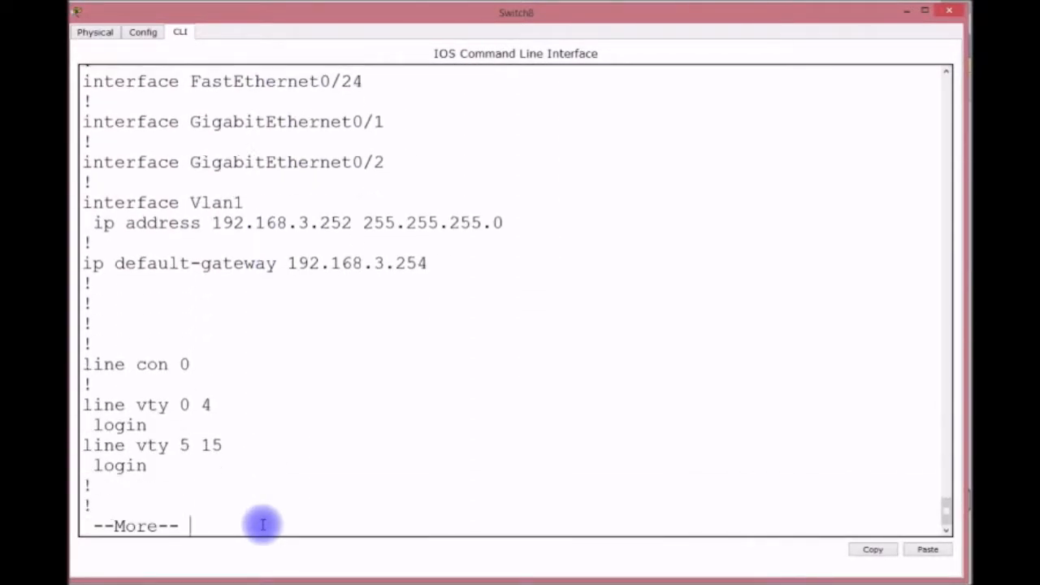
{"action": "key", "text": "Return"}
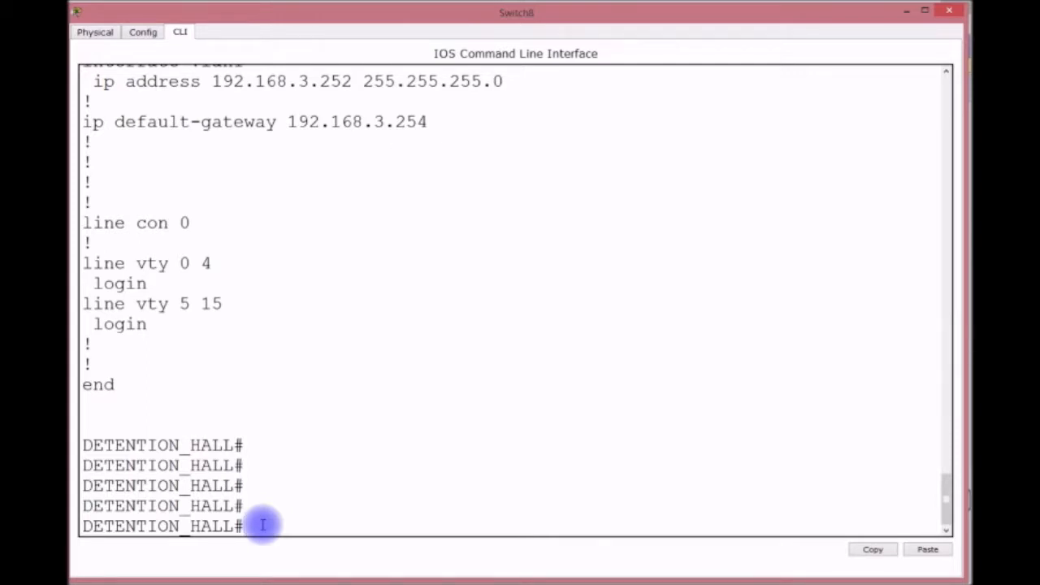
Close Switch8's console and open Switch7's CLI enlarged to fill the screen.
{"action": "left_click", "coordinate": [907, 12]}
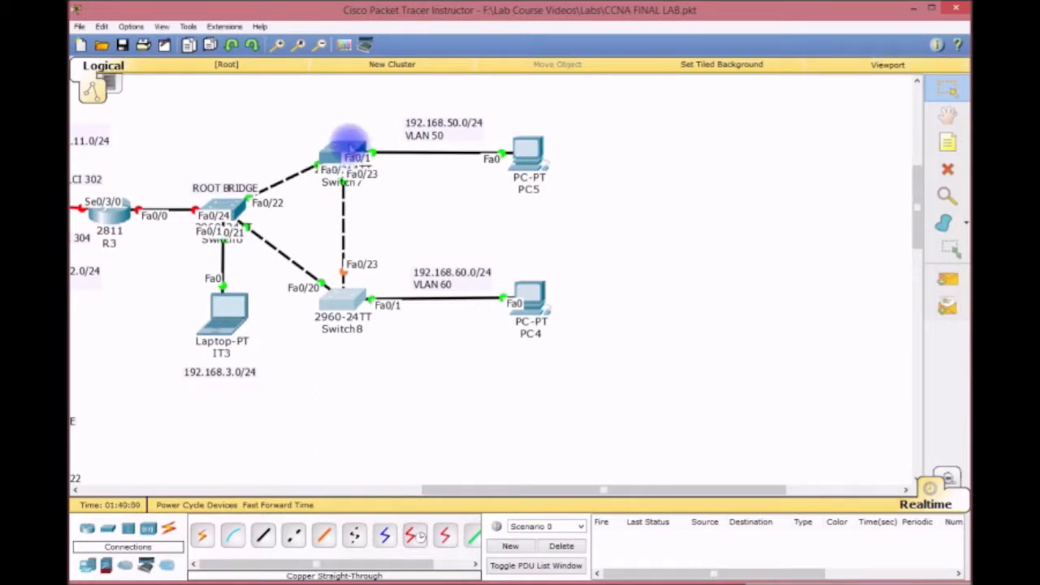
{"action": "left_click", "coordinate": [349, 146]}
{"action": "left_click_drag", "start_coordinate": [407, 167], "coordinate": [107, 17]}
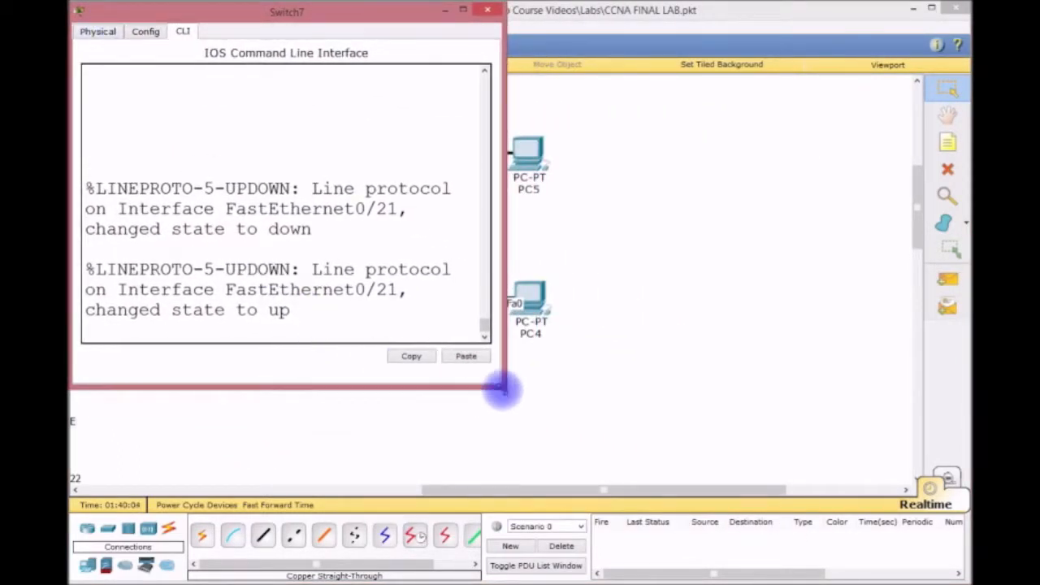
{"action": "left_click_drag", "start_coordinate": [504, 388], "coordinate": [968, 578]}
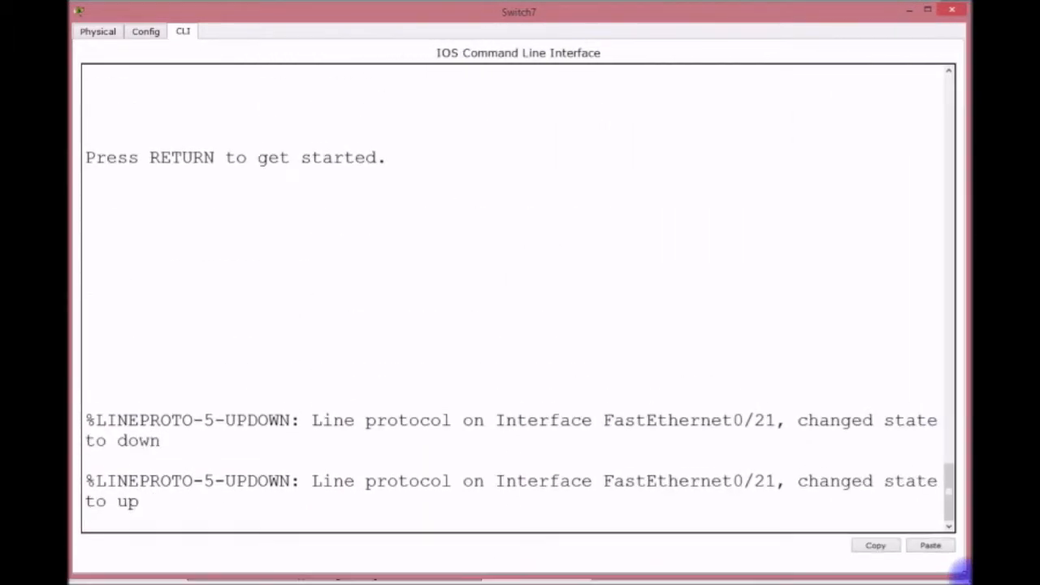
On Switch7, enter global configuration and set vtp mode client.
{"action": "key", "text": "Return"}
{"action": "key", "text": "Return"}
{"action": "key", "text": "Return"}
{"action": "key", "text": "Return"}
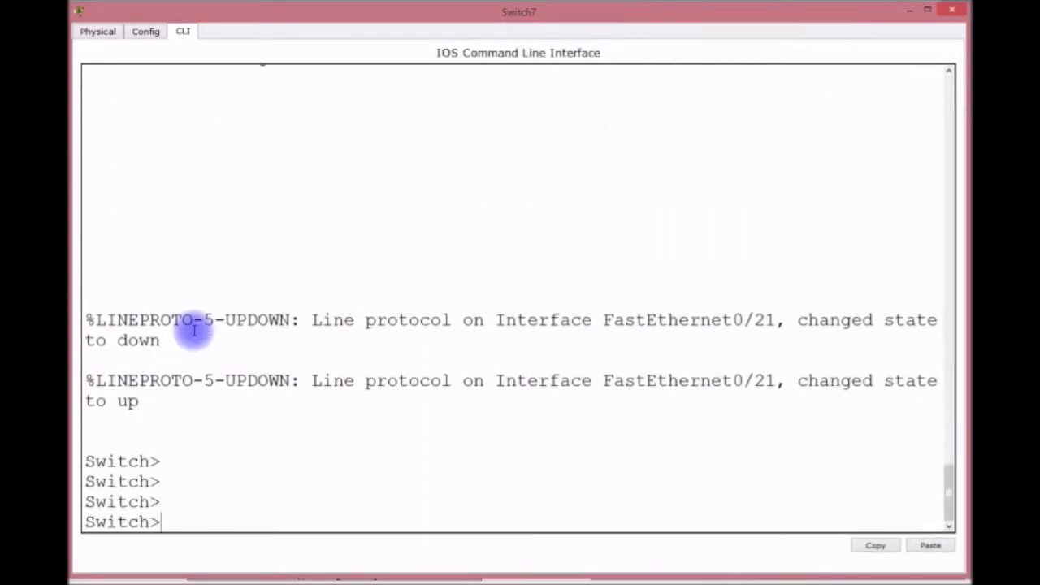
{"action": "type", "text": "EN"}
{"action": "key", "text": "Return"}
{"action": "type", "text": "CONFIG T"}
{"action": "key", "text": "Return"}
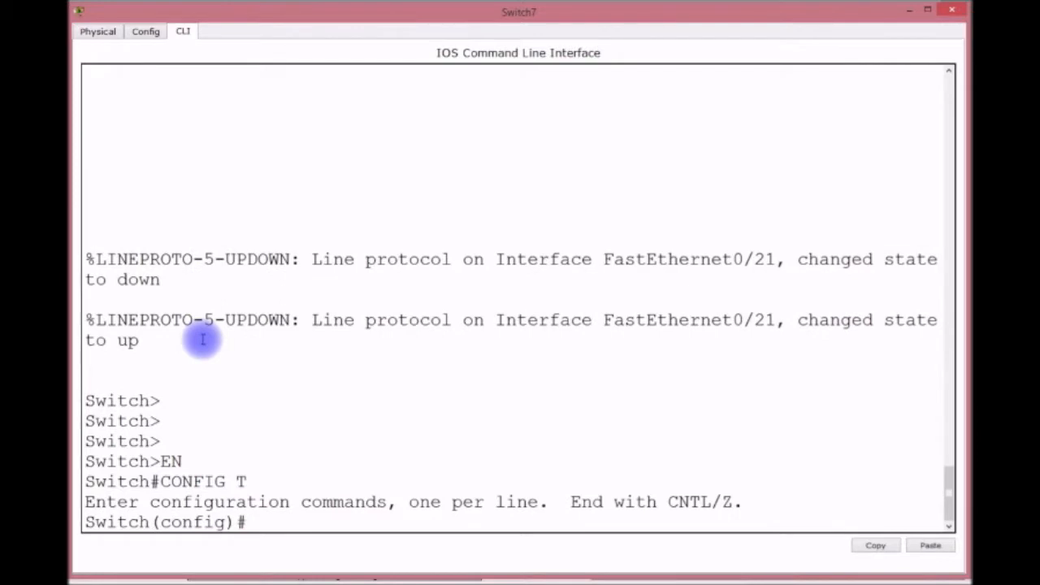
{"action": "type", "text": "VTP CLIENT"}
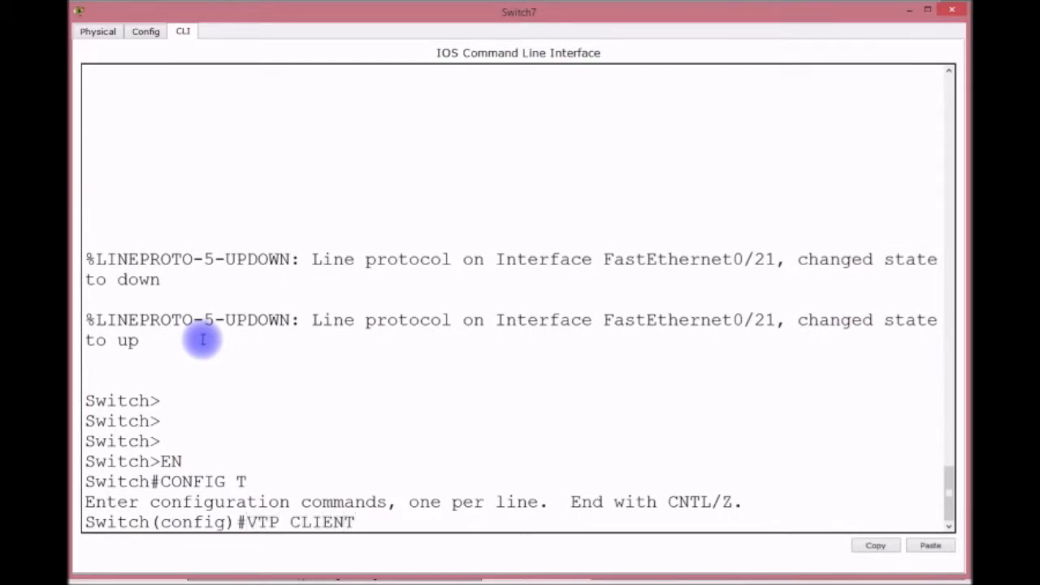
{"action": "key", "text": "BackSpace"}
{"action": "key", "text": "BackSpace"}
{"action": "key", "text": "BackSpace"}
{"action": "key", "text": "BackSpace"}
{"action": "key", "text": "BackSpace"}
{"action": "key", "text": "BackSpace"}
{"action": "type", "text": "MOD"}
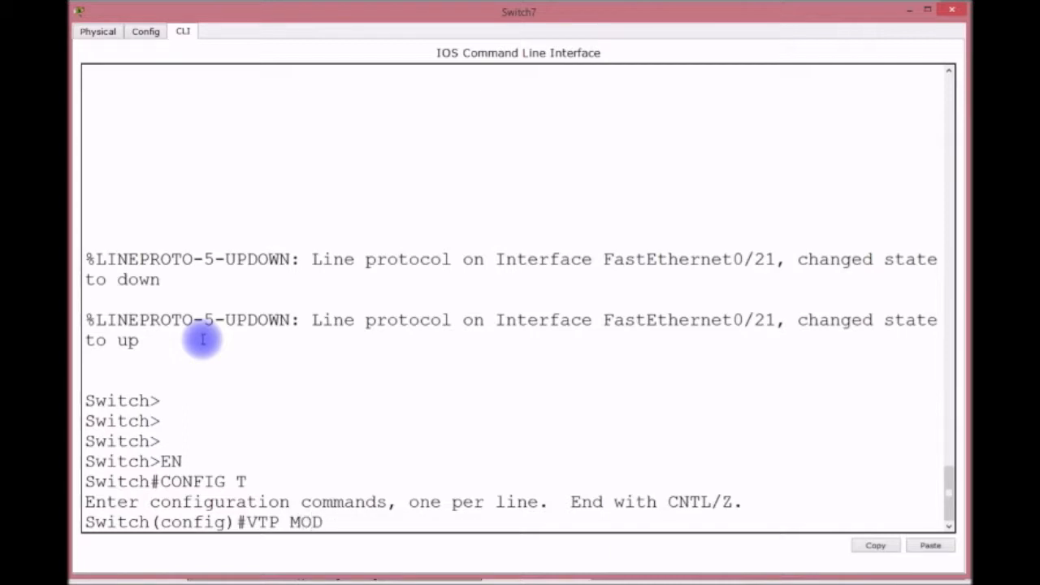
{"action": "type", "text": "E CLIENT"}
{"action": "key", "text": "Return"}
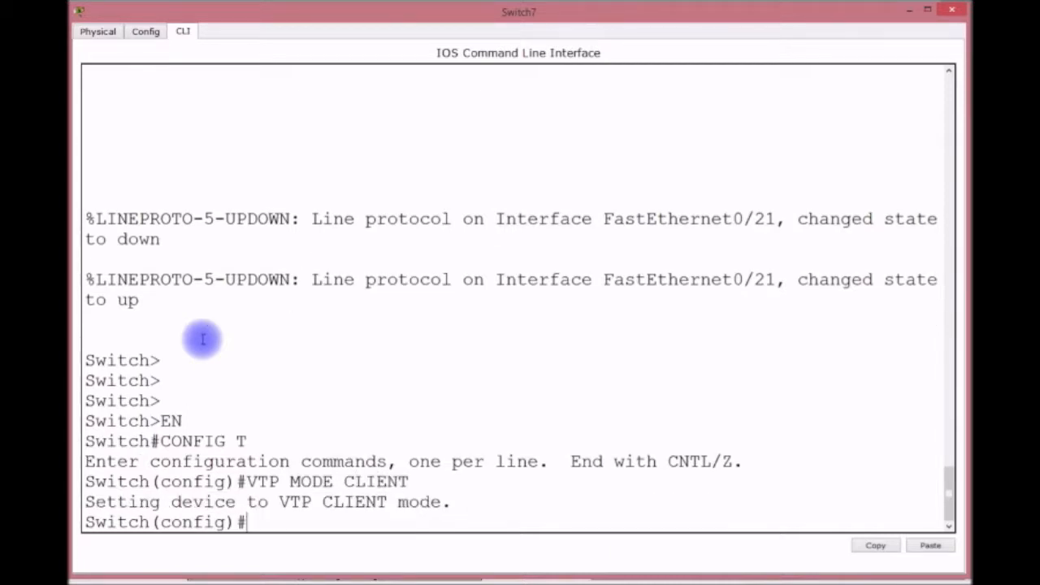
Check the learned VLANs with do sh vlan and rename the switch to TUTORS.
{"action": "type", "text": "DO SHV"}
{"action": "key", "text": "BackSpace"}
{"action": "type", "text": "VLAN"}
{"action": "key", "text": "Return"}
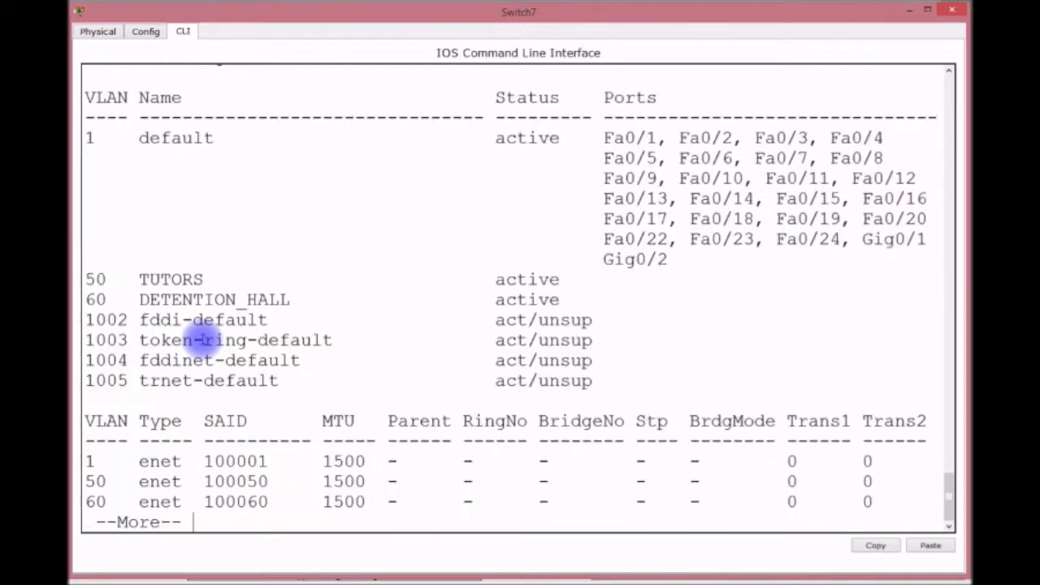
{"action": "key", "text": "space"}
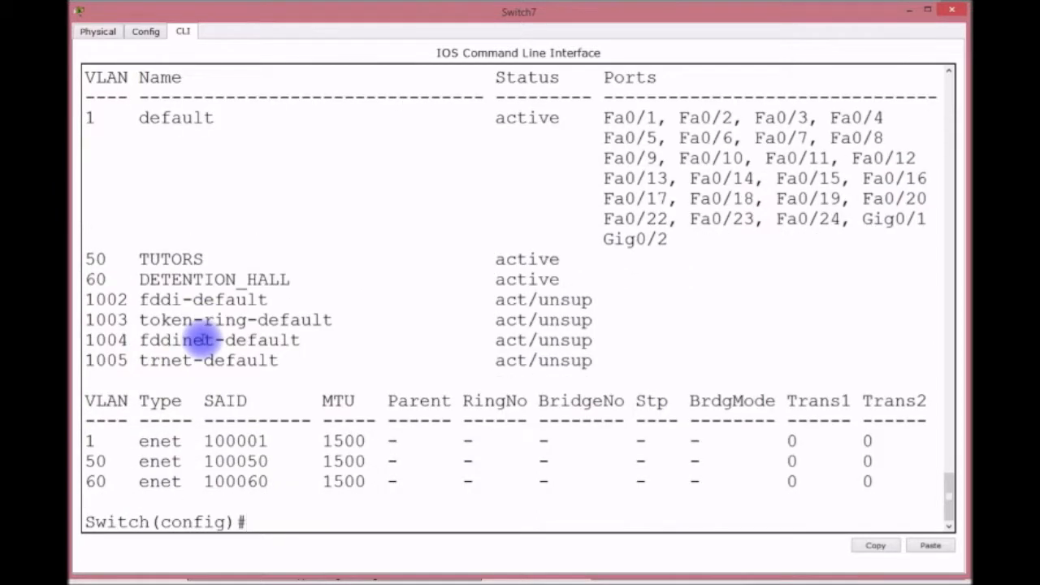
{"action": "type", "text": "HOSTNAME TUTORS"}
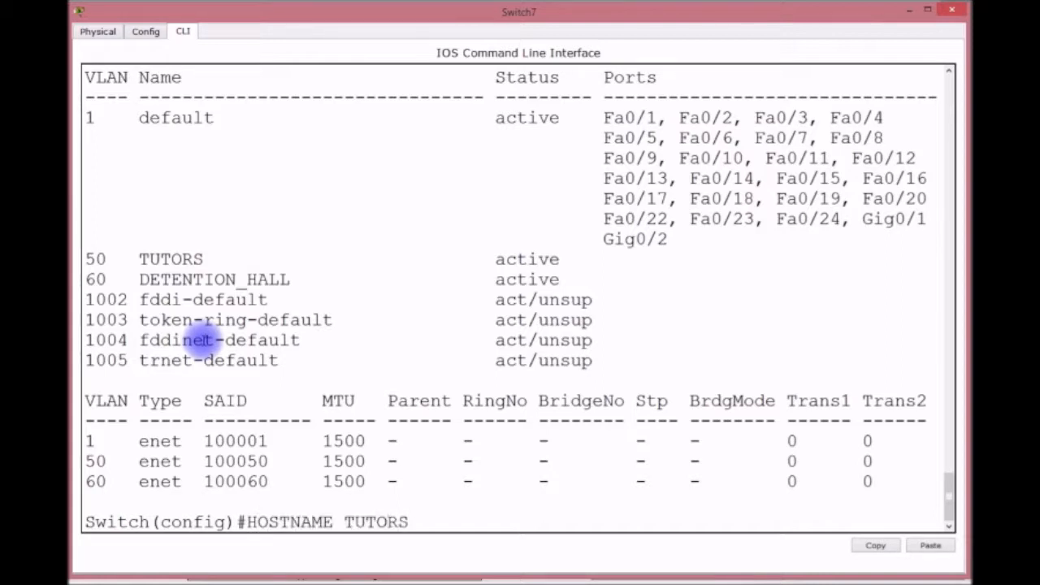
{"action": "key", "text": "Return"}
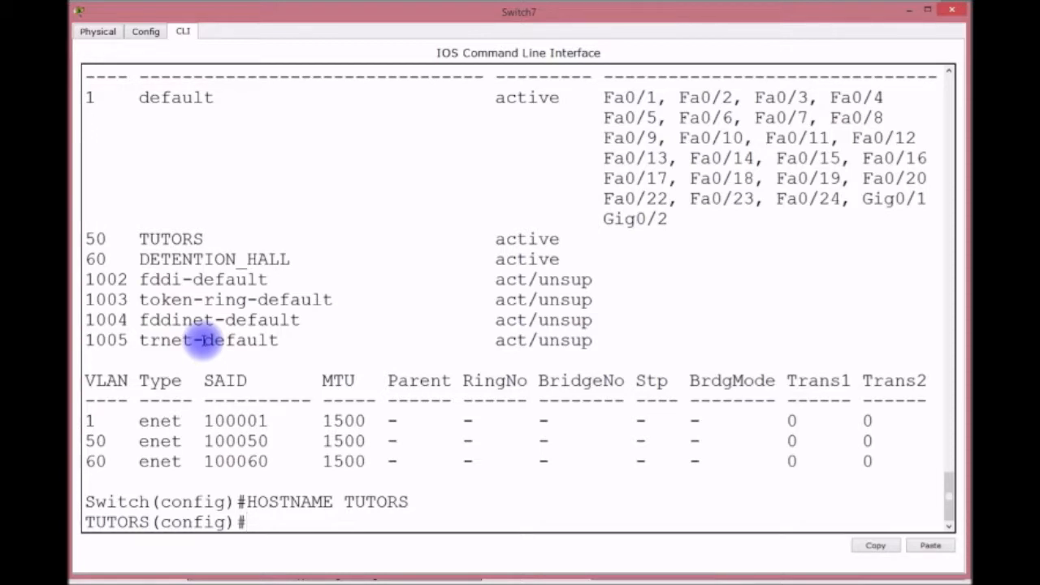
Make ports Fa0/1-15 access ports in VLAN 50.
{"action": "type", "text": "INT RANGE F0/"}
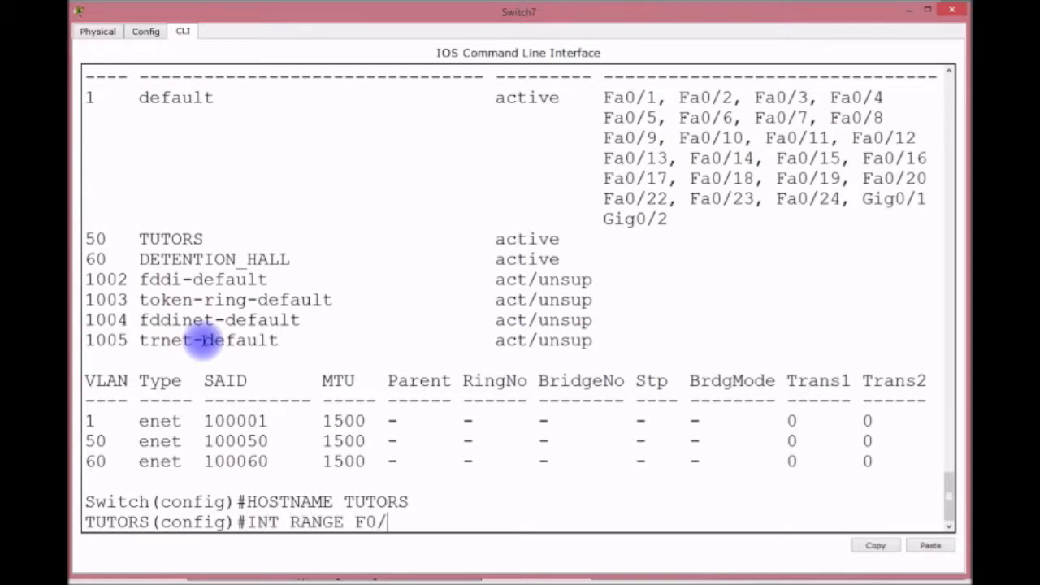
{"action": "type", "text": "1-156"}
{"action": "key", "text": "BackSpace"}
{"action": "key", "text": "Return"}
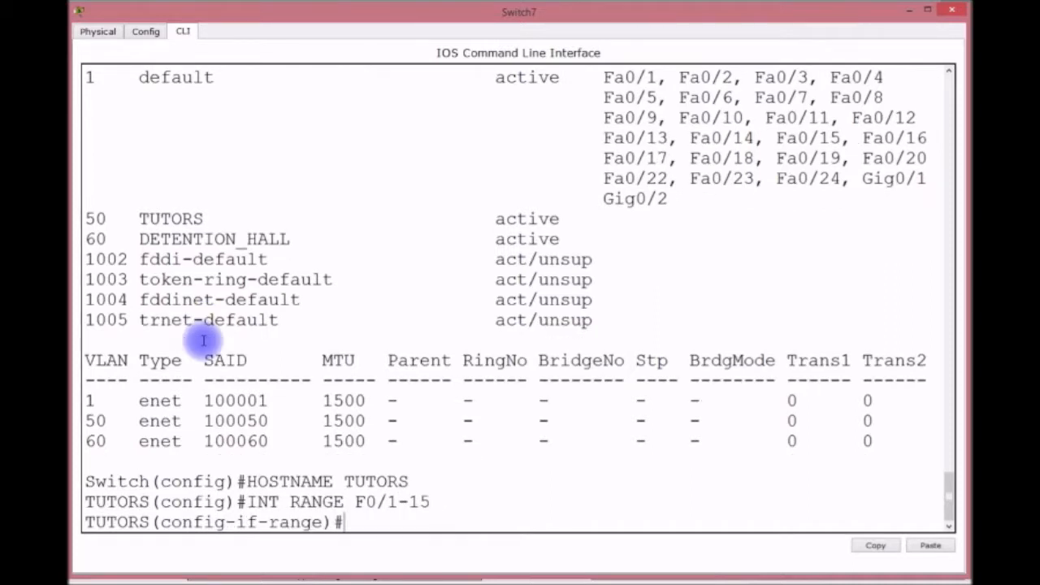
{"action": "type", "text": "SWITC"}
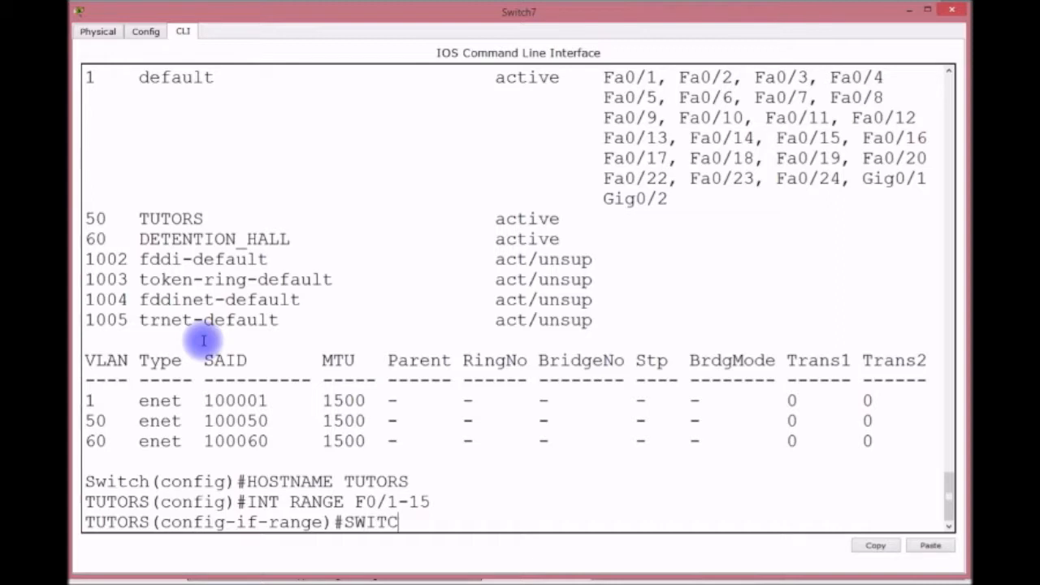
{"action": "type", "text": "HPORT MODE"}
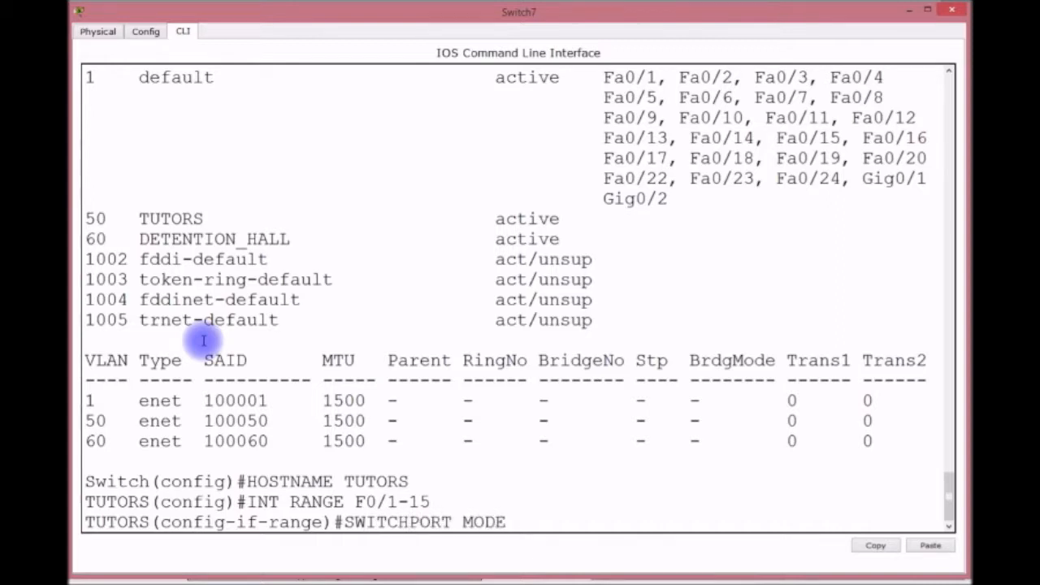
{"action": "type", "text": " ACCESS"}
{"action": "key", "text": "Return"}
{"action": "type", "text": "SWI"}
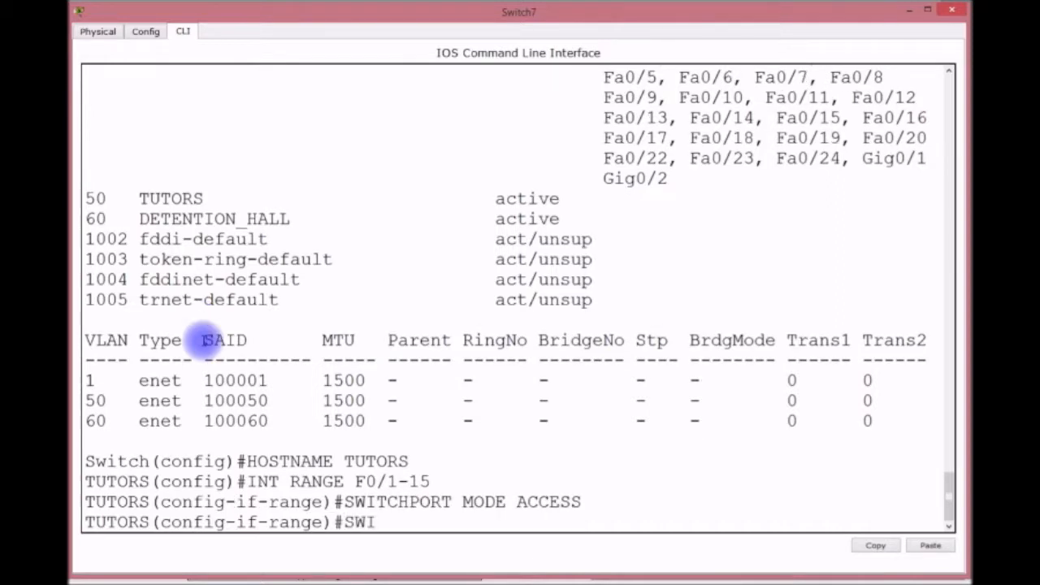
{"action": "type", "text": "TCHPORT ACC"}
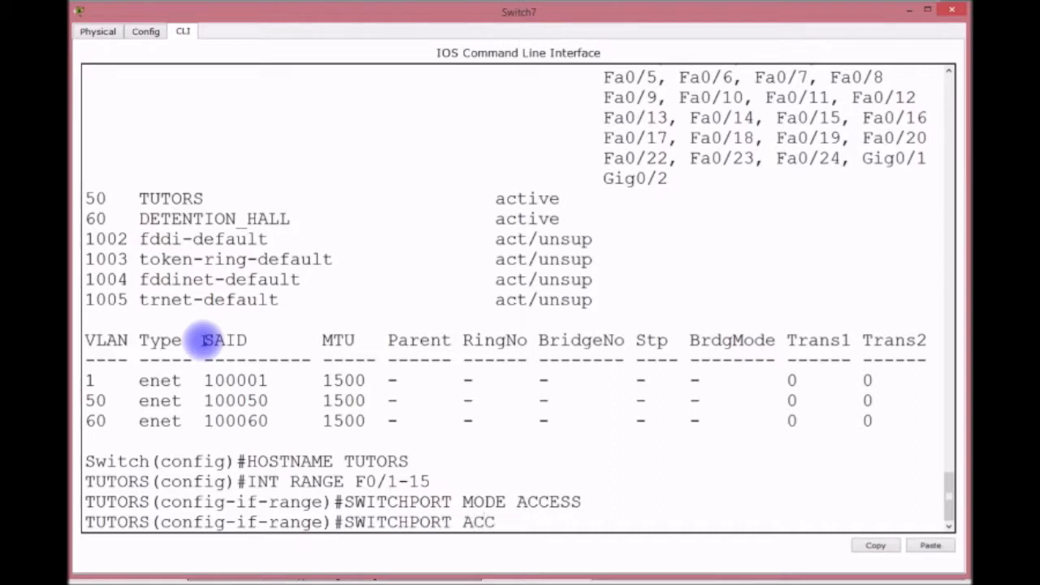
{"action": "type", "text": "ESS VLAN "}
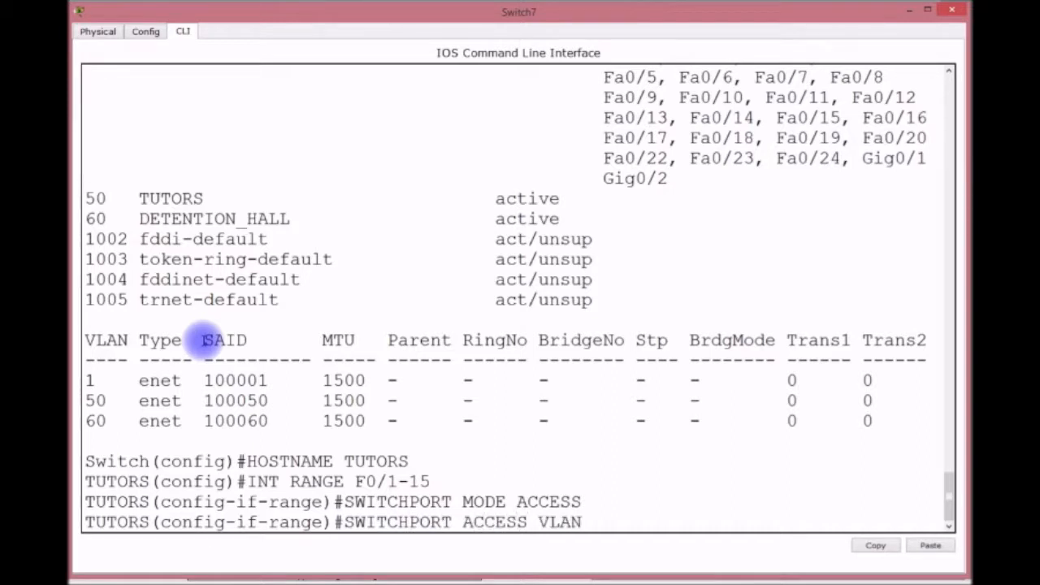
{"action": "type", "text": "50"}
{"action": "key", "text": "Return"}
Enable port security with sticky MAC learning on Fa0/1-15.
{"action": "type", "text": "SWITCHPORT"}
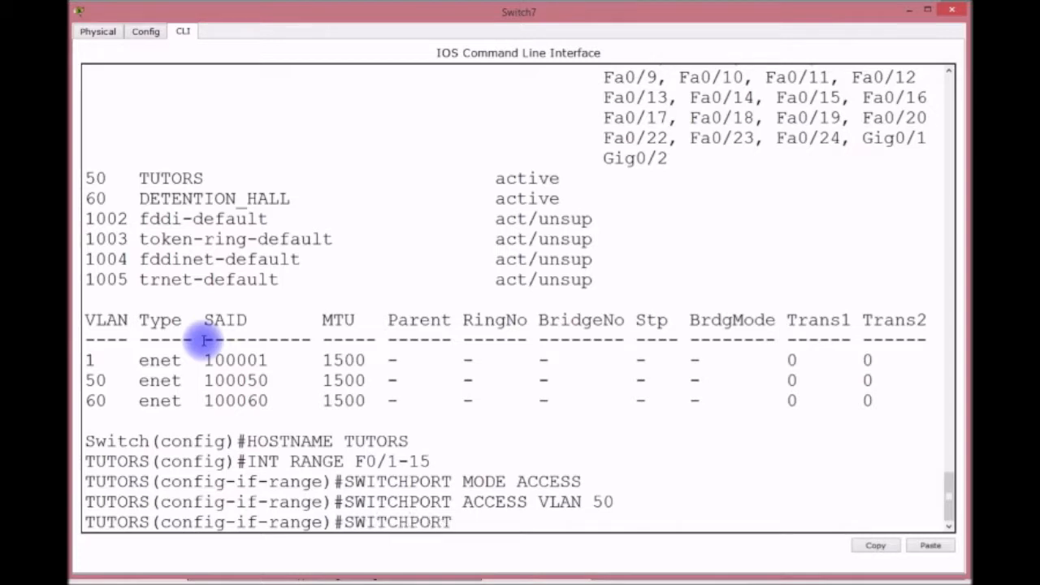
{"action": "type", "text": " PORT-SECURITY"}
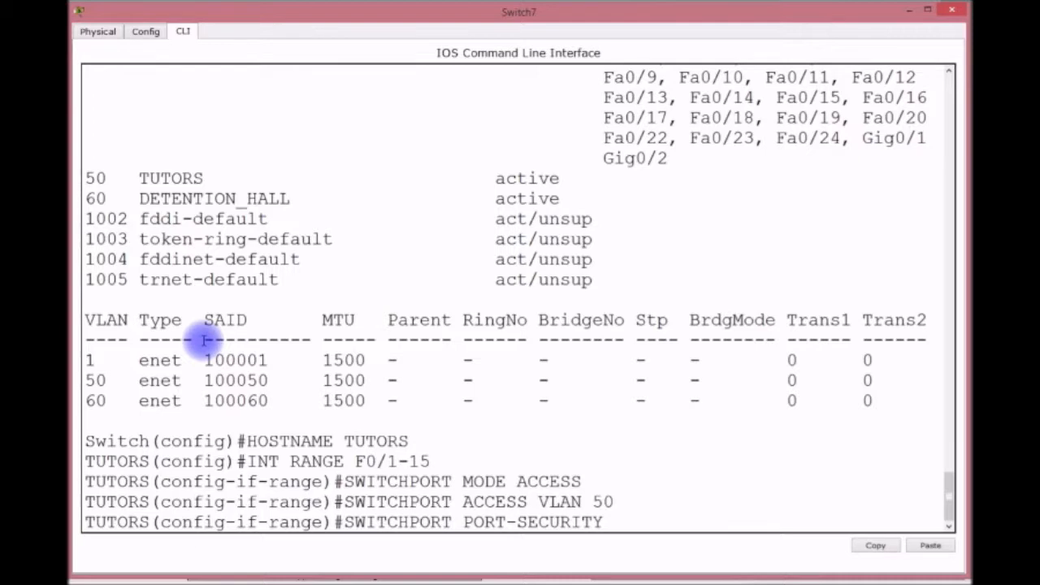
{"action": "key", "text": "Return"}
{"action": "key", "text": "Up"}
{"action": "type", "text": "MACK"}
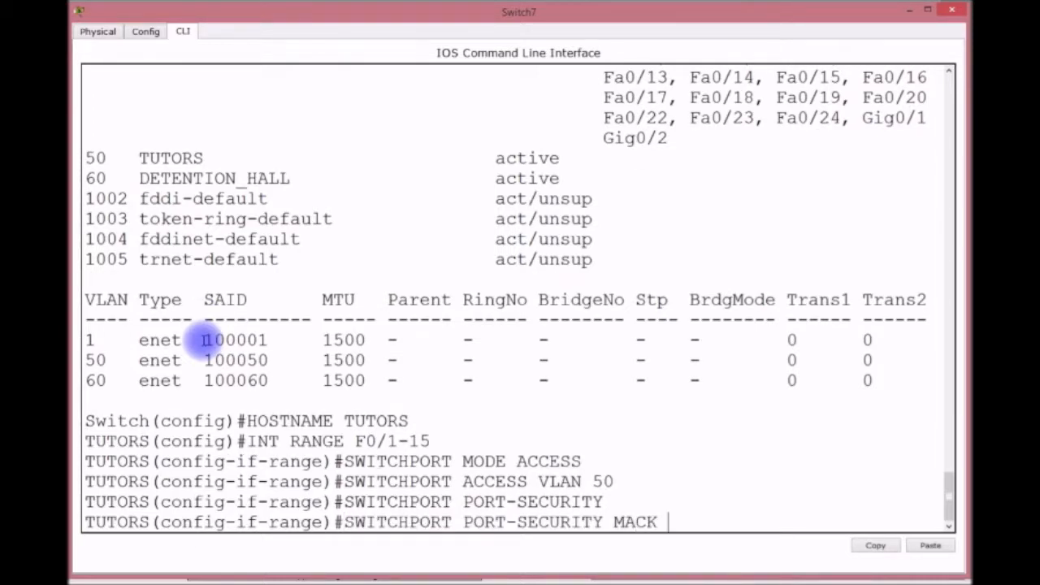
{"action": "key", "text": "BackSpace"}
{"action": "key", "text": "BackSpace"}
{"action": "type", "text": "STIC"}
{"action": "key", "text": "Return"}
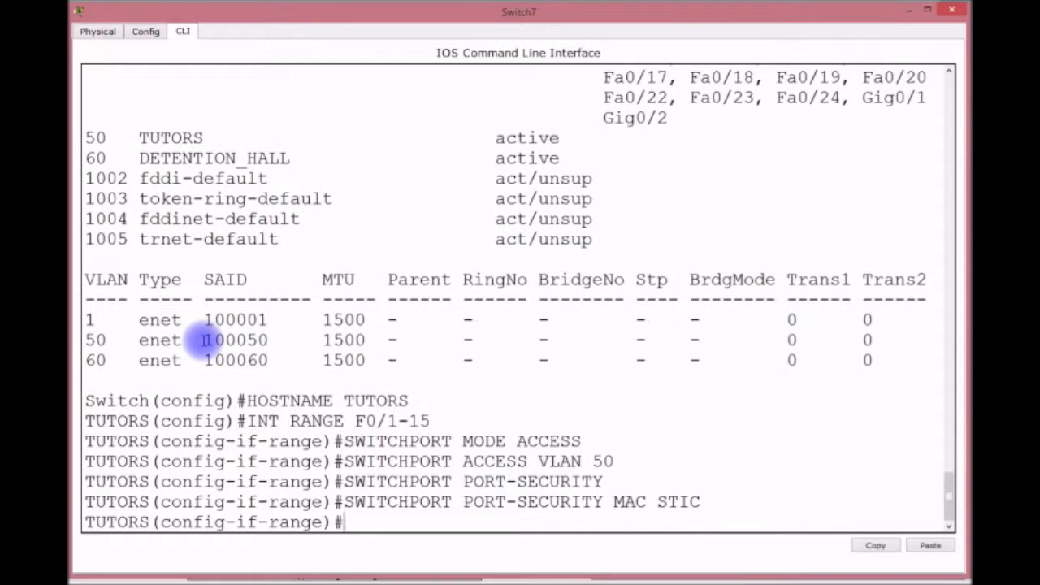
Limit each port to maximum 1 secure MAC, with violation mode shutdown.
{"action": "key", "text": "Up"}
{"action": "key", "text": "BackSpace"}
{"action": "key", "text": "BackSpace"}
{"action": "key", "text": "BackSpace"}
{"action": "key", "text": "BackSpace"}
{"action": "key", "text": "BackSpace"}
{"action": "key", "text": "BackSpace"}
{"action": "type", "text": "X 1"}
{"action": "key", "text": "Return"}
{"action": "key", "text": "Up"}
{"action": "key", "text": "BackSpace"}
{"action": "key", "text": "BackSpace"}
{"action": "key", "text": "BackSpace"}
{"action": "key", "text": "BackSpace"}
{"action": "key", "text": "BackSpace"}
{"action": "type", "text": "VIO SHUT"}
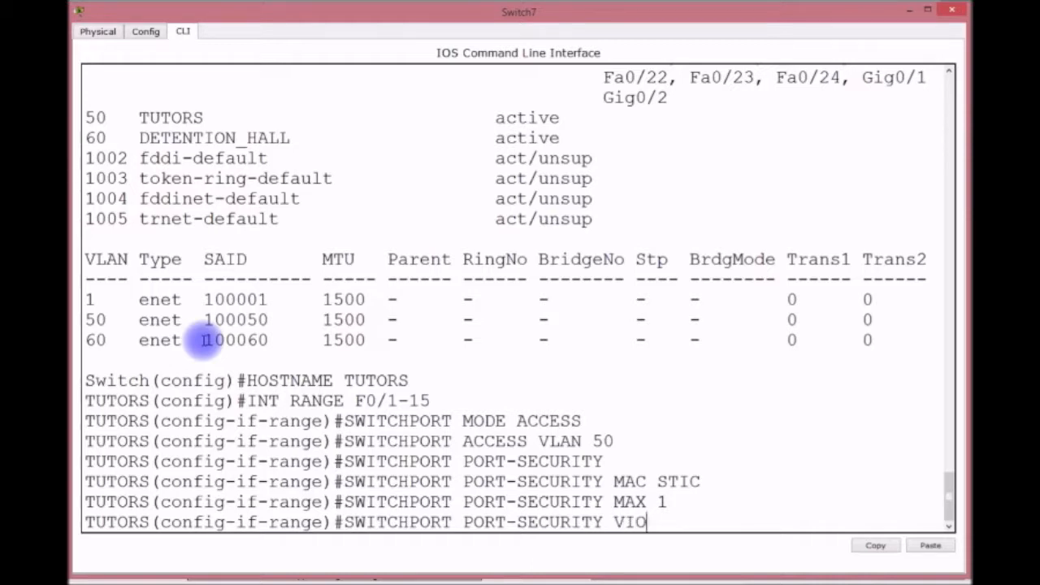
{"action": "key", "text": "Return"}
Enable spanning-tree BPDU Guard on the port range.
{"action": "type", "text": "SP"}
{"action": "key", "text": "Tab"}
{"action": "type", "text": "A"}
{"action": "key", "text": "Tab"}
{"action": "type", "text": "B"}
{"action": "key", "text": "Tab"}
{"action": "type", "text": "E"}
{"action": "key", "text": "Tab"}
{"action": "key", "text": "Return"}
Enable spanning-tree PortFast on the port range.
{"action": "type", "text": "SP"}
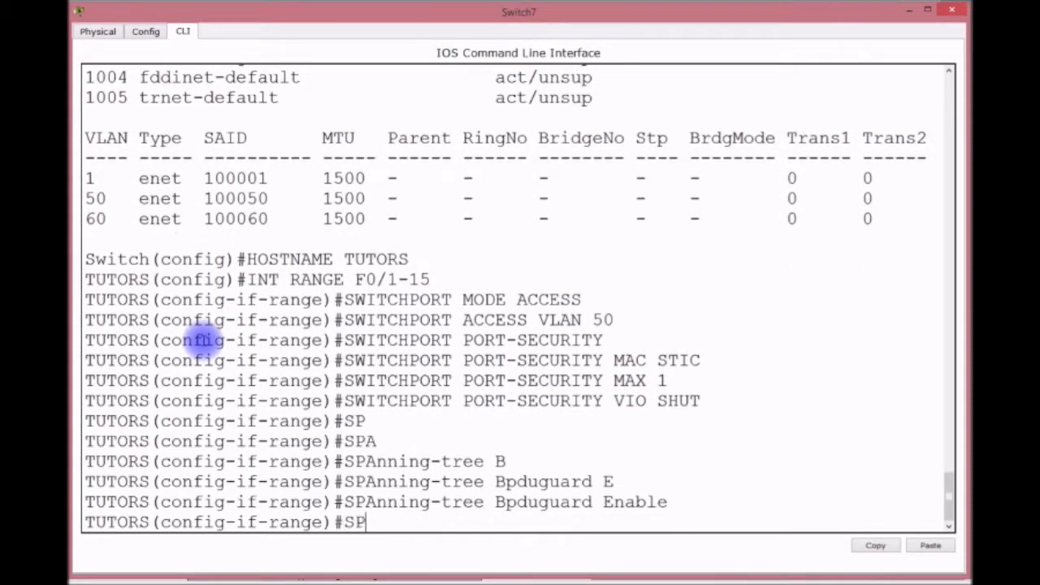
{"action": "type", "text": "A"}
{"action": "key", "text": "Tab"}
{"action": "type", "text": "P"}
{"action": "key", "text": "Tab"}
{"action": "key", "text": "Return"}
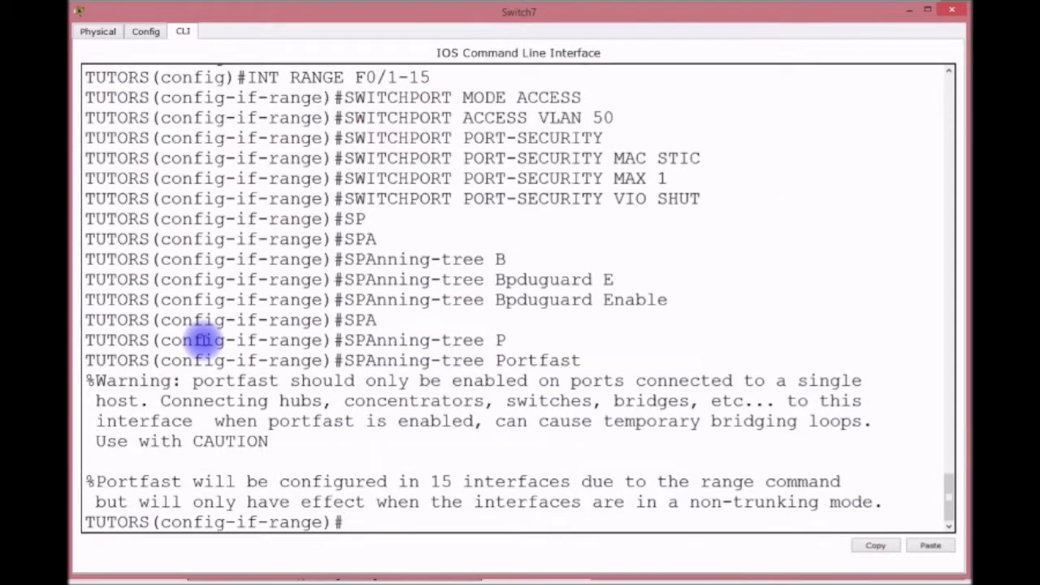
Save TUTORS' configuration with do wr and return to privileged mode.
{"action": "type", "text": "DO WR"}
{"action": "key", "text": "Return"}
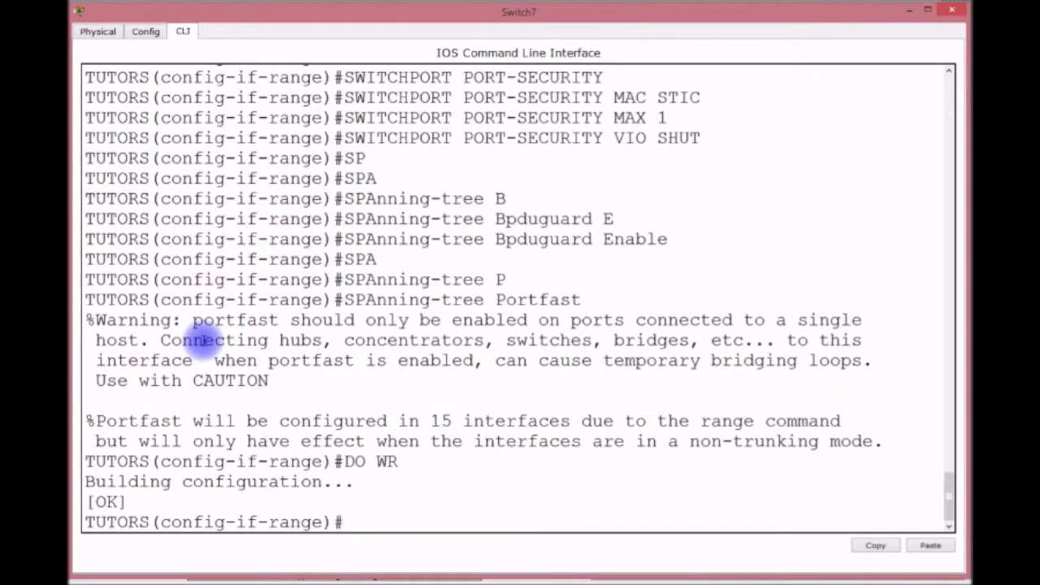
{"action": "key", "text": "ctrl+z"}
{"action": "key", "text": "Return"}
{"action": "key", "text": "Return"}
{"action": "key", "text": "Return"}
Display TUTORS' startup configuration and page through to the TUTORS# prompt.
{"action": "type", "text": "STAR"}
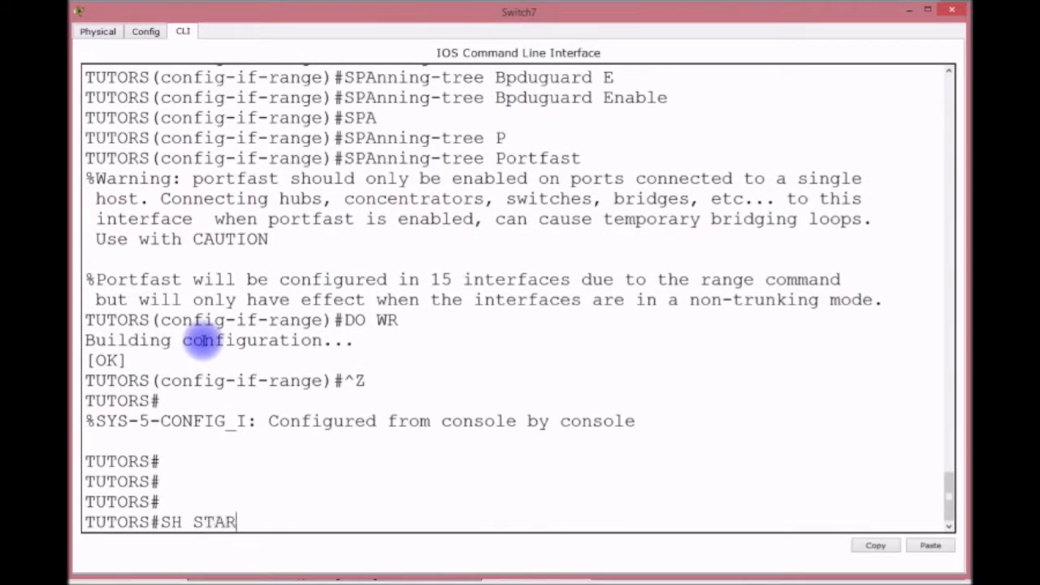
{"action": "key", "text": "Return"}
{"action": "key", "text": "Return"}
{"action": "key", "text": "Return"}
{"action": "key", "text": "Return"}
{"action": "key", "text": "Return"}
{"action": "key", "text": "Return"}
{"action": "key", "text": "Return"}
{"action": "key", "text": "Return"}
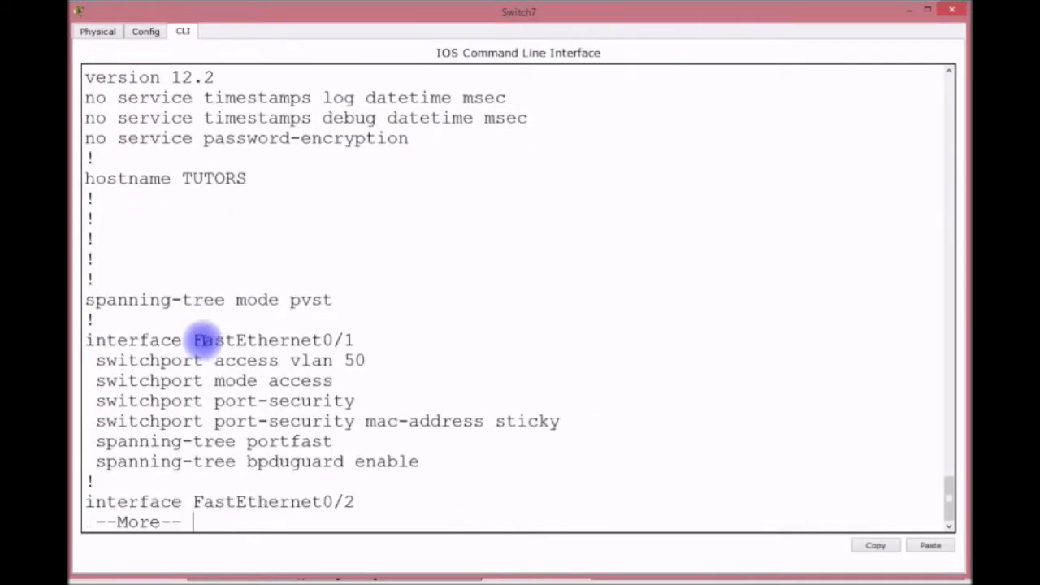
{"action": "key", "text": "Return"}
{"action": "key", "text": "Return"}
{"action": "key", "text": "Return"}
{"action": "key", "text": "Return"}
{"action": "key", "text": "Return"}
{"action": "key", "text": "Return"}
{"action": "key", "text": "Return"}
{"action": "key", "text": "Return"}
{"action": "key", "text": "Return"}
{"action": "key", "text": "Return"}
{"action": "key", "text": "Return"}
{"action": "key", "text": "Return"}
{"action": "key", "text": "Return"}
{"action": "key", "text": "Return"}
{"action": "key", "text": "Return"}
{"action": "key", "text": "Return"}
{"action": "key", "text": "Return"}
{"action": "key", "text": "Return"}
{"action": "key", "text": "Return"}
{"action": "key", "text": "Return"}
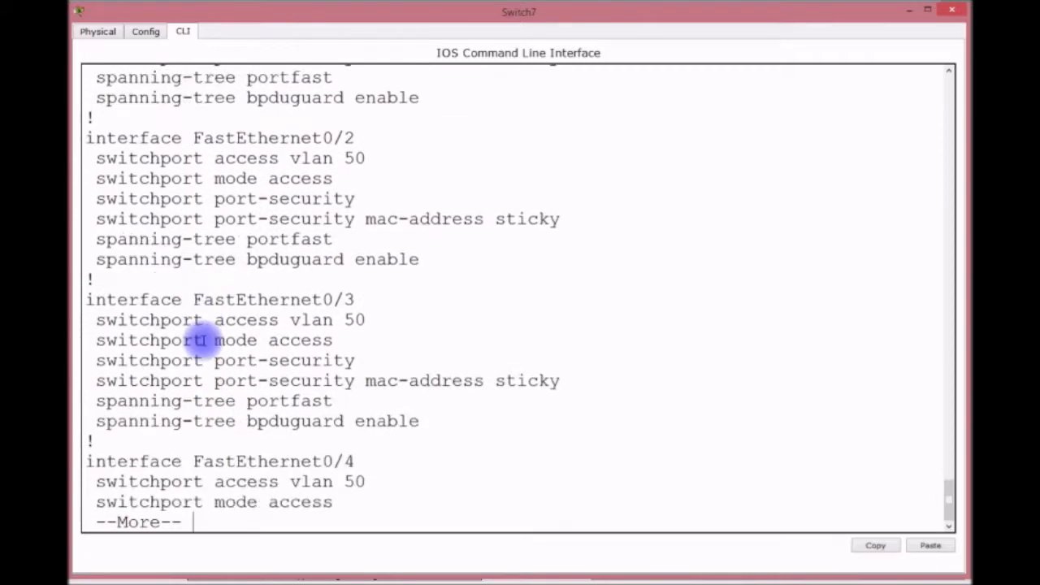
{"action": "key", "text": "Return"}
{"action": "key", "text": "Return"}
{"action": "key", "text": "Return"}
{"action": "key", "text": "Return"}
{"action": "key", "text": "Return"}
{"action": "key", "text": "Return"}
{"action": "key", "text": "Return"}
{"action": "key", "text": "Return"}
{"action": "key", "text": "Return"}
{"action": "key", "text": "Return"}
{"action": "key", "text": "Return"}
{"action": "key", "text": "Return"}
{"action": "key", "text": "Return"}
{"action": "key", "text": "Return"}
{"action": "key", "text": "Return"}
{"action": "key", "text": "Return"}
{"action": "key", "text": "Return"}
{"action": "key", "text": "Return"}
{"action": "key", "text": "Return"}
{"action": "key", "text": "Return"}
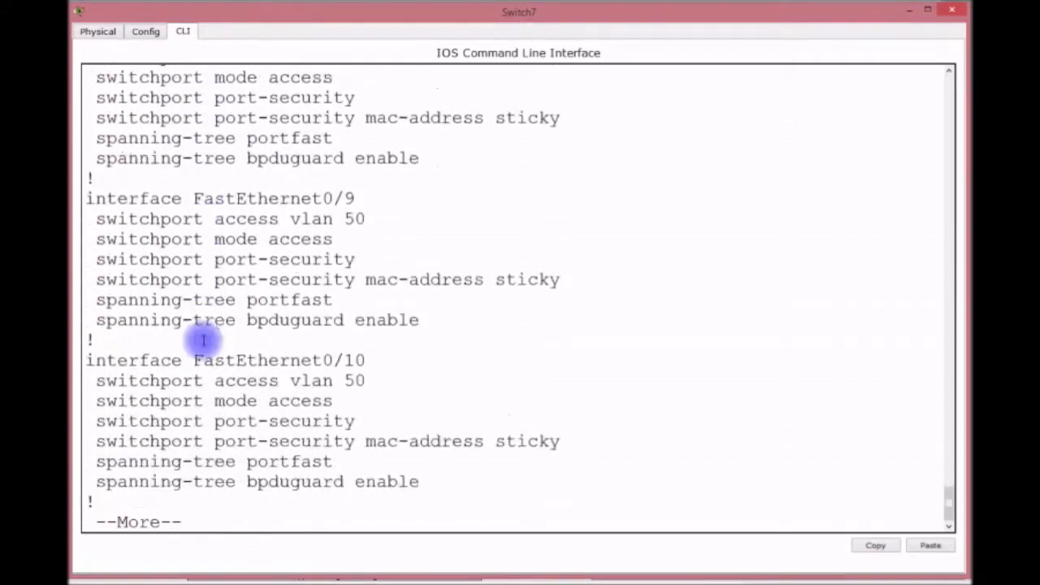
{"action": "key", "text": "Return"}
{"action": "key", "text": "Return"}
{"action": "key", "text": "Return"}
{"action": "key", "text": "Return"}
{"action": "key", "text": "Return"}
{"action": "key", "text": "Return"}
{"action": "key", "text": "Return"}
{"action": "key", "text": "Return"}
{"action": "key", "text": "Return"}
{"action": "key", "text": "Return"}
{"action": "key", "text": "Return"}
{"action": "key", "text": "Return"}
{"action": "key", "text": "Return"}
{"action": "key", "text": "Return"}
{"action": "key", "text": "Return"}
{"action": "key", "text": "Return"}
{"action": "key", "text": "Return"}
{"action": "key", "text": "Return"}
{"action": "key", "text": "Return"}
{"action": "key", "text": "Return"}
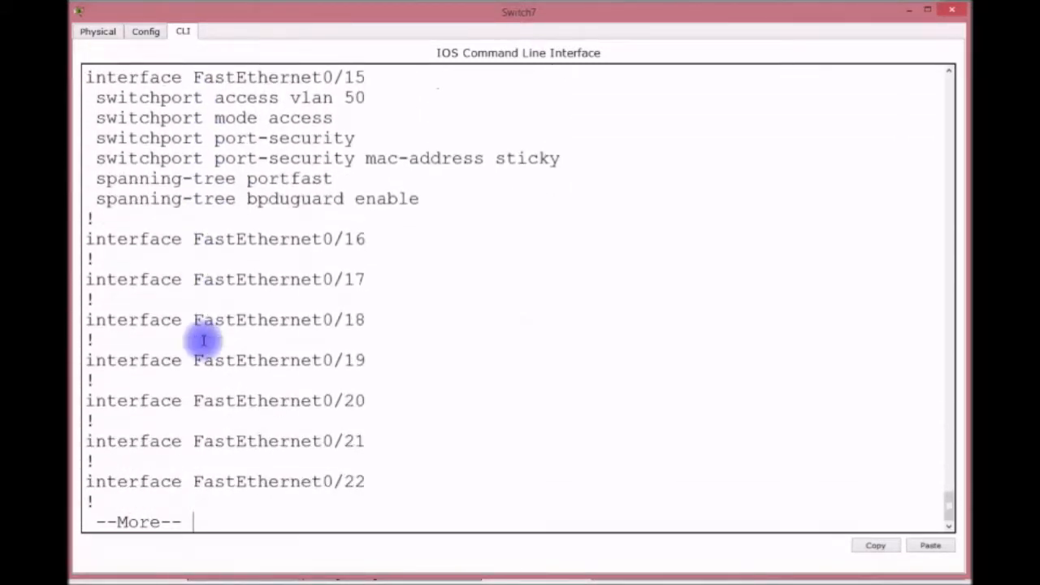
{"action": "key", "text": "Return"}
{"action": "key", "text": "Return"}
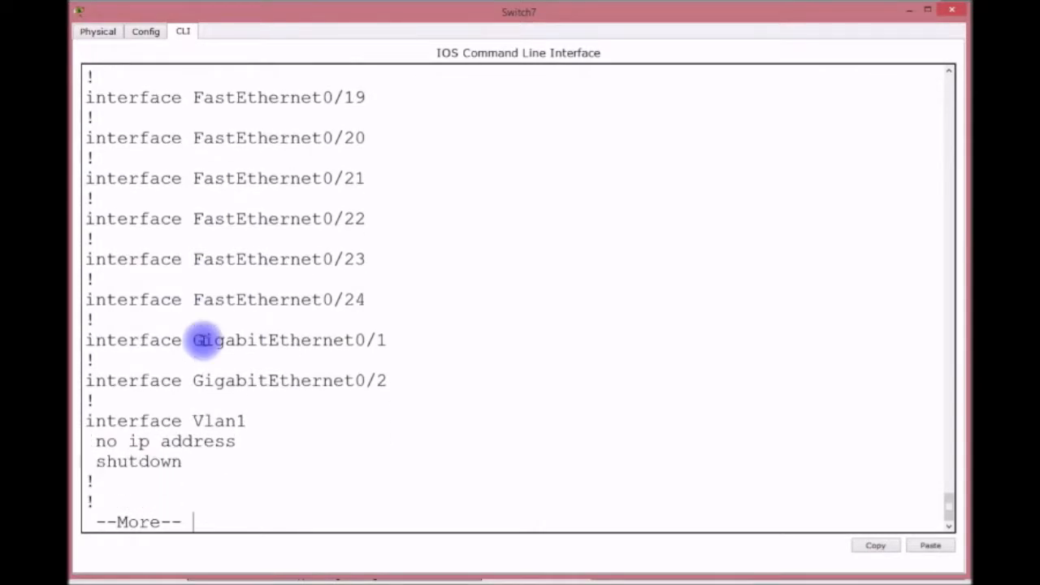
{"action": "key", "text": "Return"}
In global config on TUTORS, set the default gateway to 192.168.3.254.
{"action": "type", "text": "CONFIG T"}
{"action": "key", "text": "Return"}
{"action": "type", "text": "INT"}
{"action": "key", "text": "BackSpace"}
{"action": "key", "text": "BackSpace"}
{"action": "key", "text": "BackSpace"}
{"action": "type", "text": "IP DEFAULT"}
{"action": "key", "text": "Tab"}
{"action": "type", "text": "19"}
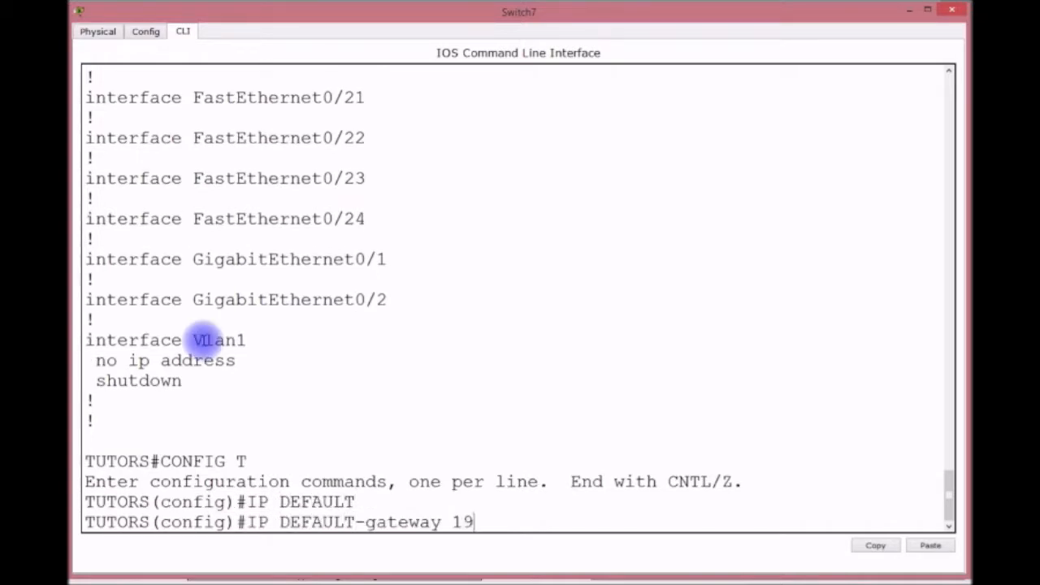
{"action": "type", "text": "2.168.3.254"}
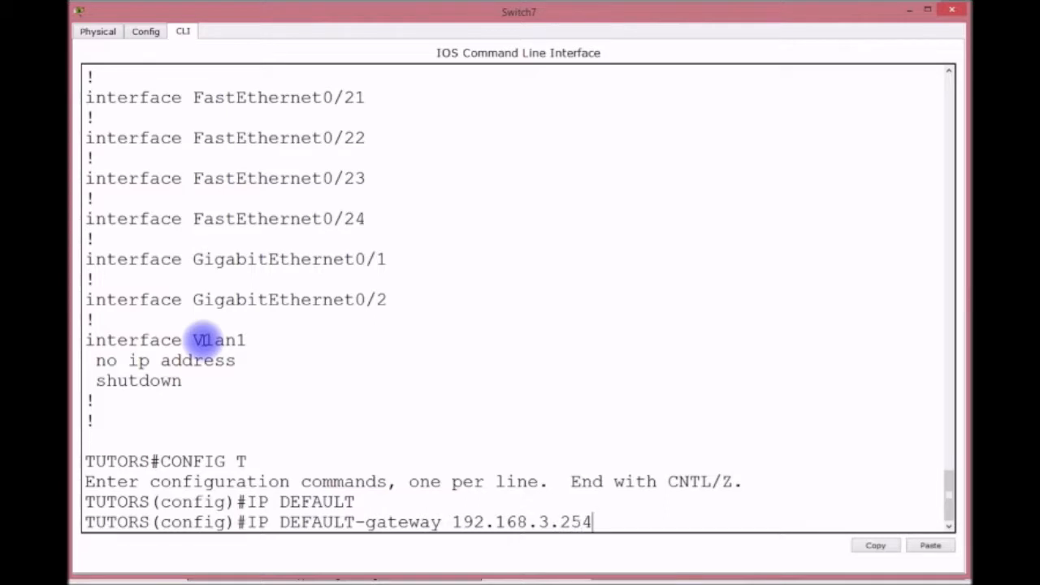
{"action": "key", "text": "Return"}
Give VLAN 1 address 192.168.3.251 255.255.255.0, enable it, and save the configuration.
{"action": "type", "text": "INT VLAN 1"}
{"action": "key", "text": "Return"}
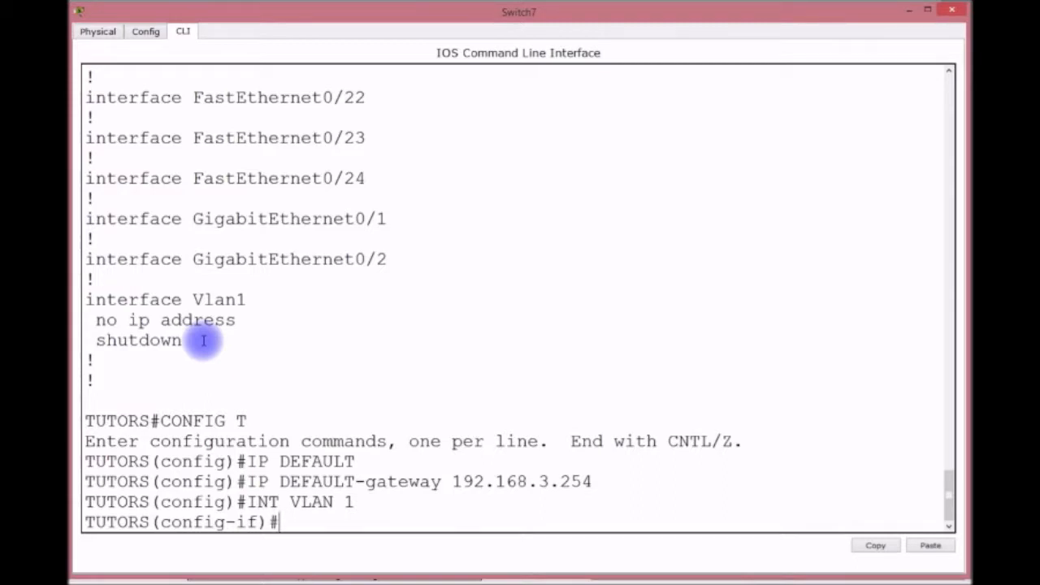
{"action": "type", "text": "IP ADDR"}
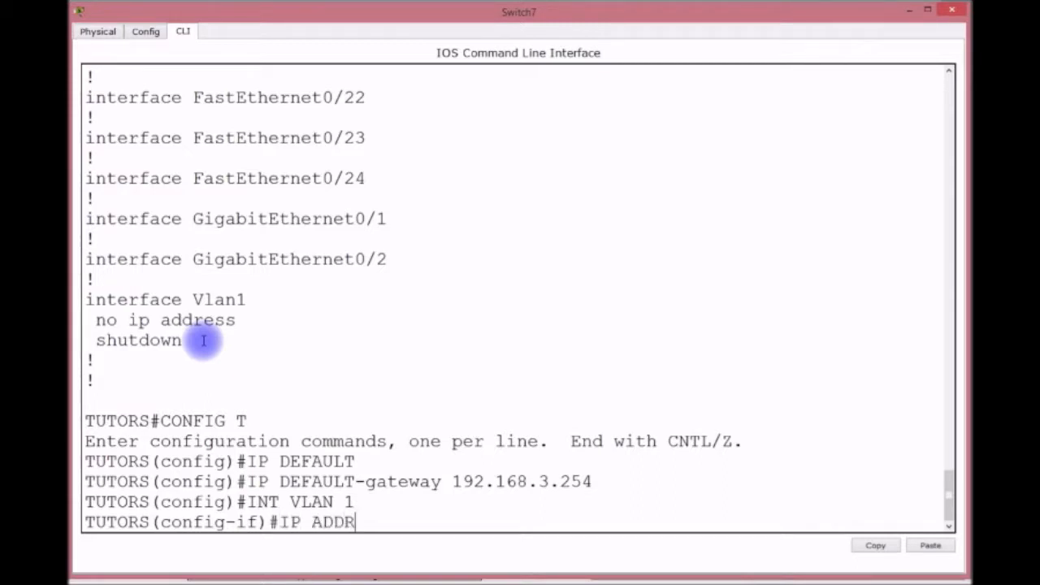
{"action": "type", "text": "ESS 192.168.3.251 255.255.255.0"}
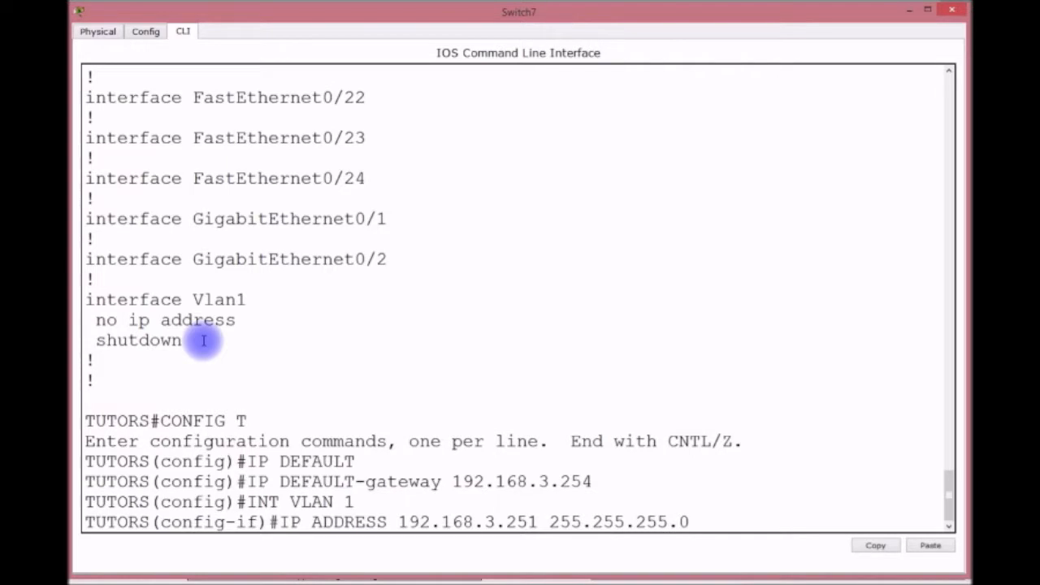
{"action": "key", "text": "Return"}
{"action": "type", "text": "NO SHUT"}
{"action": "key", "text": "Return"}
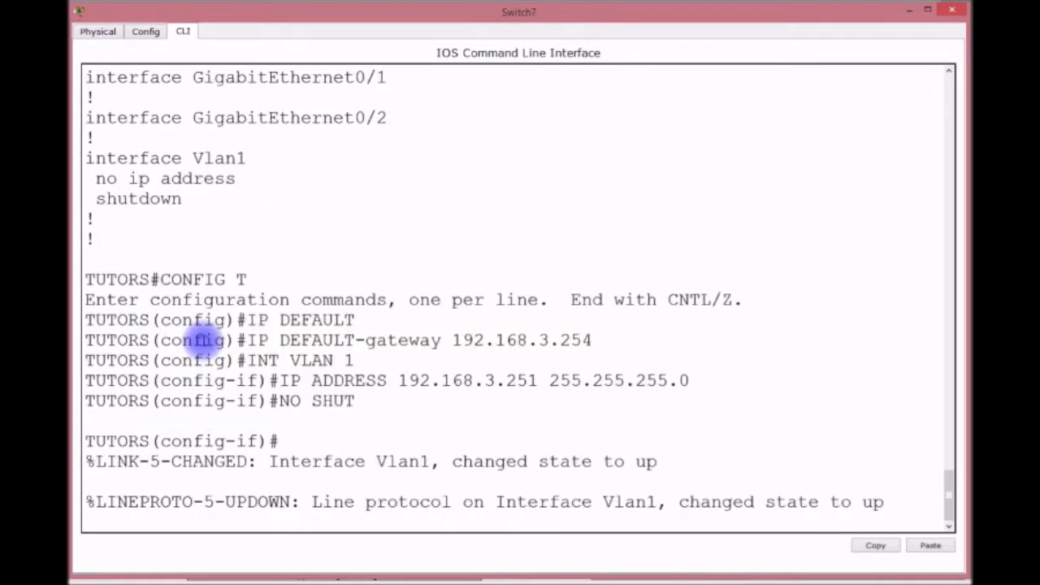
{"action": "key", "text": "Return"}
{"action": "type", "text": "DO WR"}
{"action": "key", "text": "Return"}
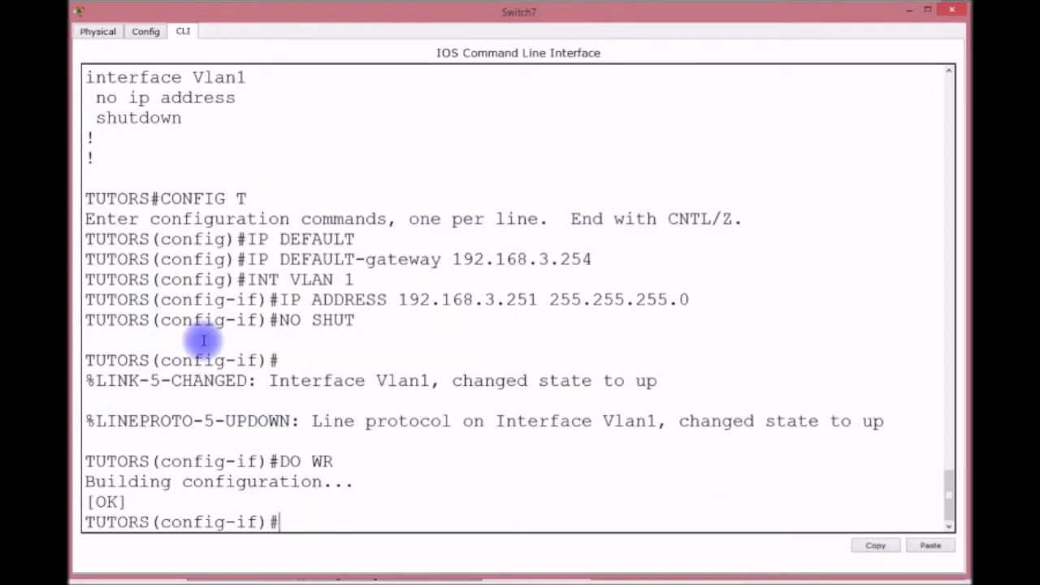
{"action": "key", "text": "ctrl+z"}
{"action": "key", "text": "Return"}
{"action": "key", "text": "Return"}
{"action": "key", "text": "Return"}
{"action": "key", "text": "Return"}
{"action": "key", "text": "Return"}
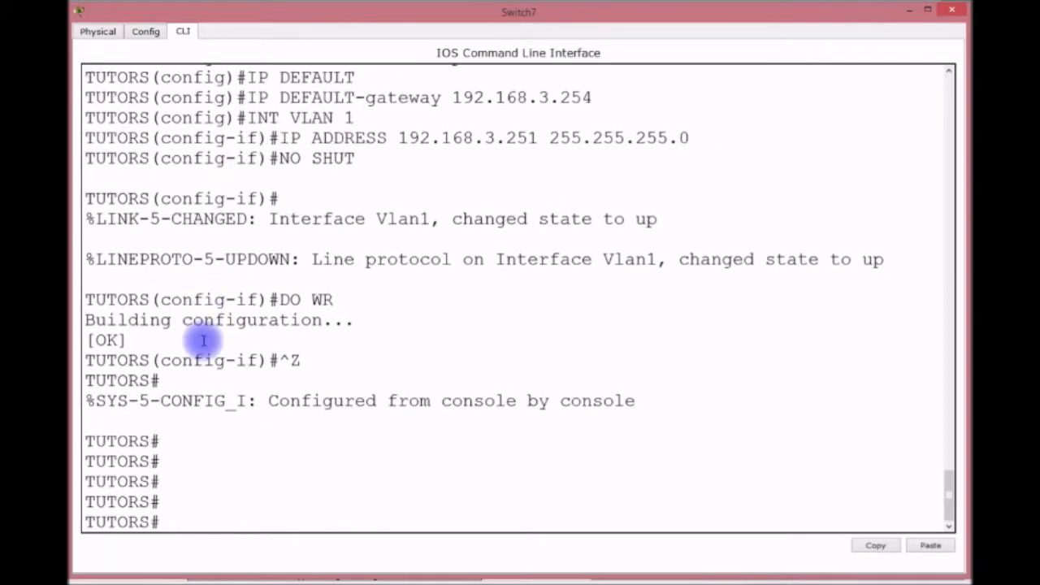
Close the Switch7 console and open router R3's window, enlarged.
{"action": "left_click", "coordinate": [908, 10]}
{"action": "left_click_drag", "start_coordinate": [538, 489], "coordinate": [466, 486]}
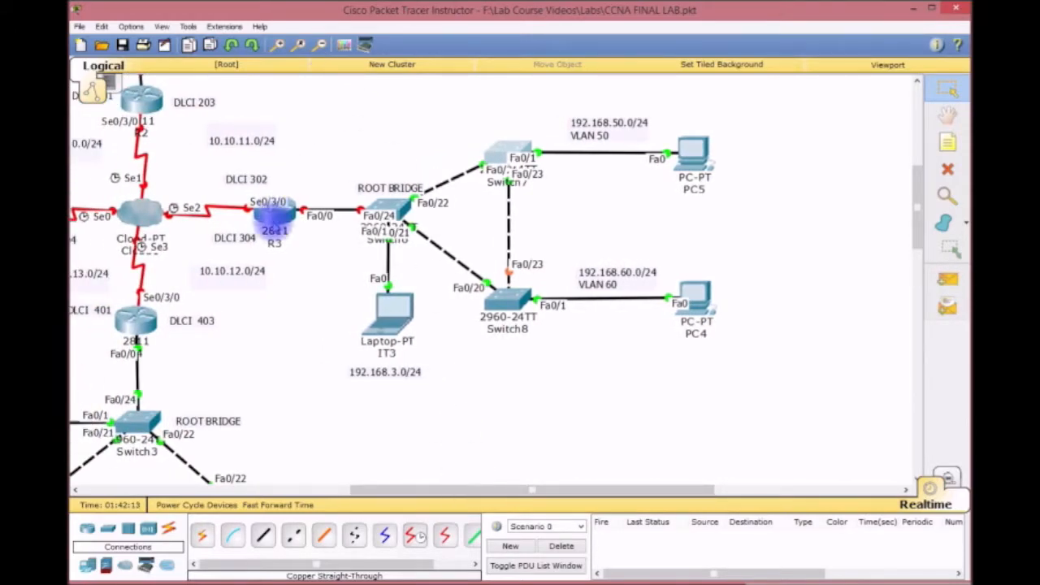
{"action": "left_click", "coordinate": [273, 216]}
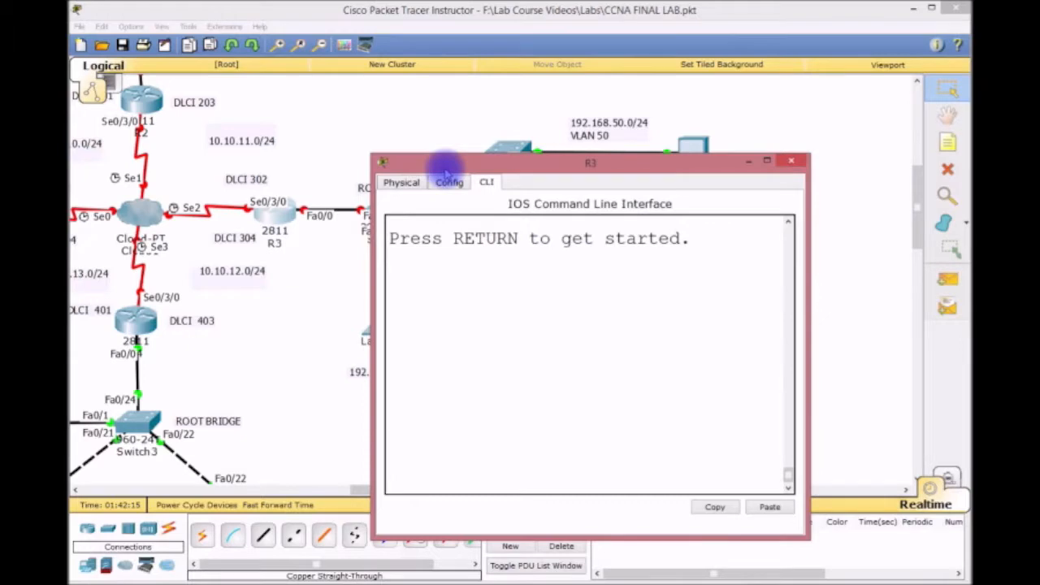
{"action": "double_click", "coordinate": [444, 169]}
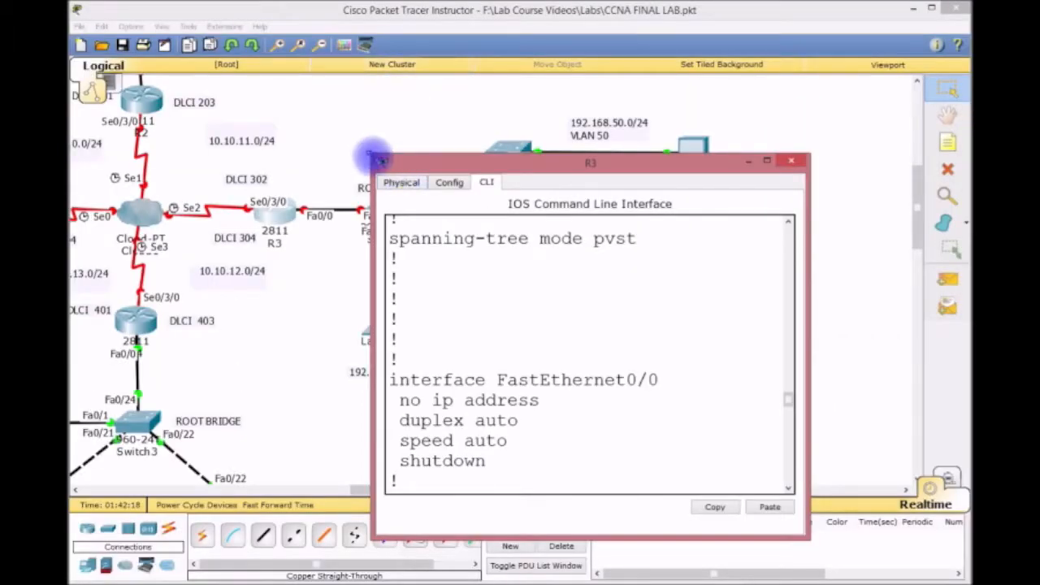
{"action": "left_click_drag", "start_coordinate": [371, 158], "coordinate": [70, 3]}
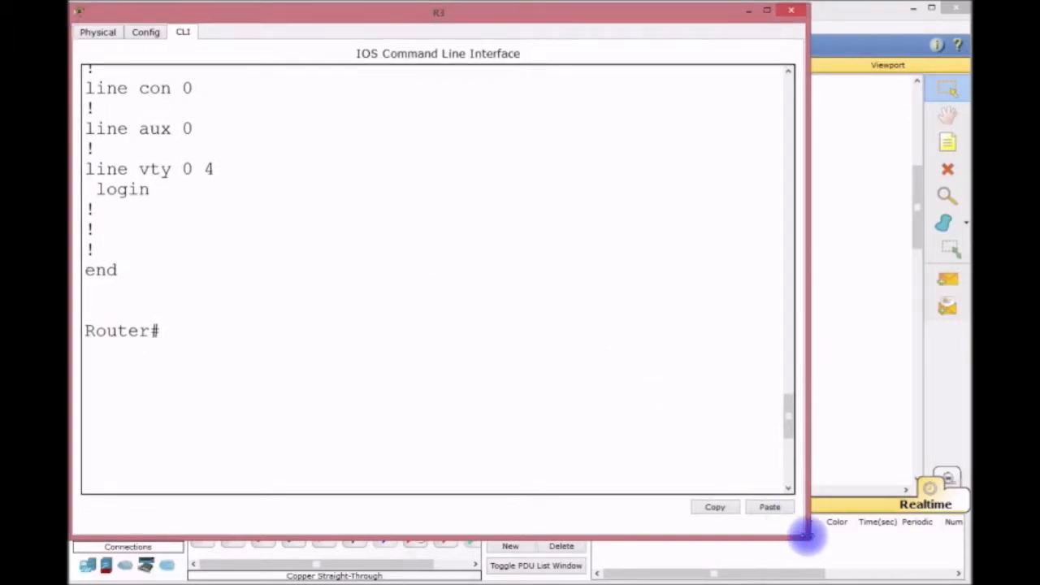
{"action": "left_click_drag", "start_coordinate": [805, 536], "coordinate": [970, 582]}
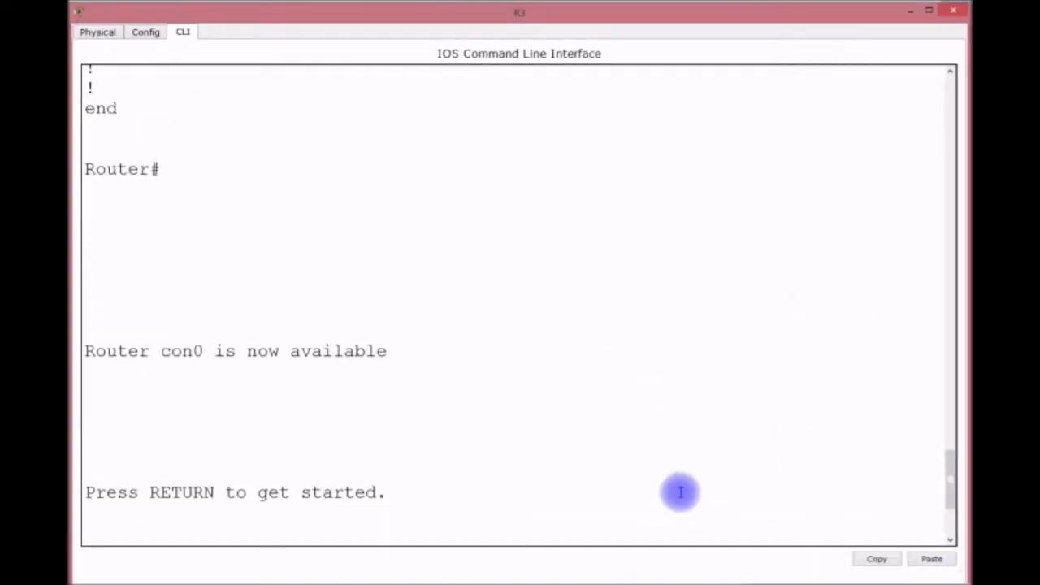
Enter privileged and config mode on the router and set hostname R1.
{"action": "key", "text": "Return"}
{"action": "key", "text": "Return"}
{"action": "key", "text": "Return"}
{"action": "type", "text": "EN"}
{"action": "key", "text": "Return"}
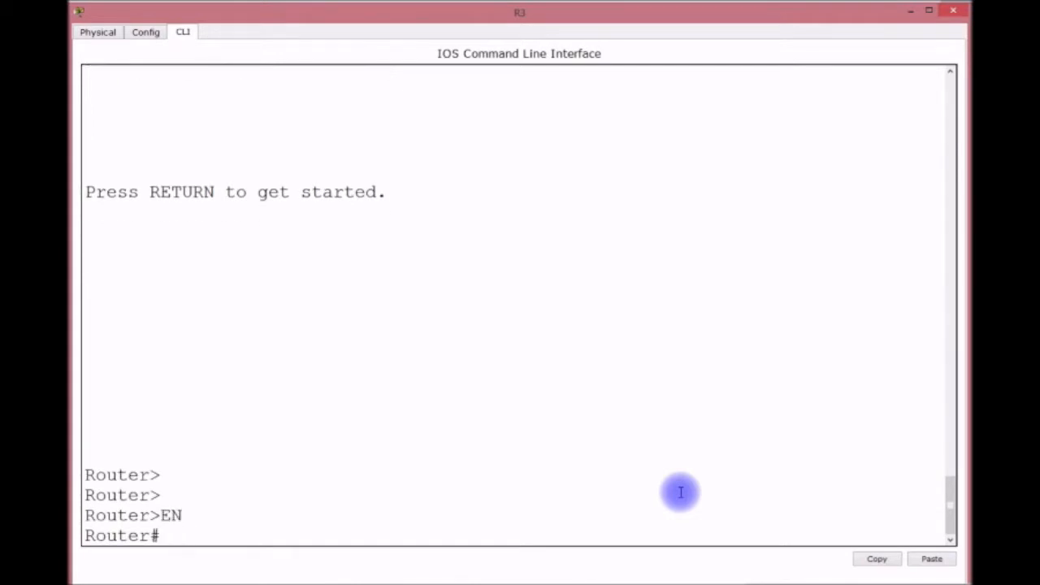
{"action": "type", "text": "CONFGI"}
{"action": "key", "text": "BackSpace"}
{"action": "key", "text": "BackSpace"}
{"action": "type", "text": "T"}
{"action": "key", "text": "Return"}
{"action": "type", "text": "HOSTNAME R"}
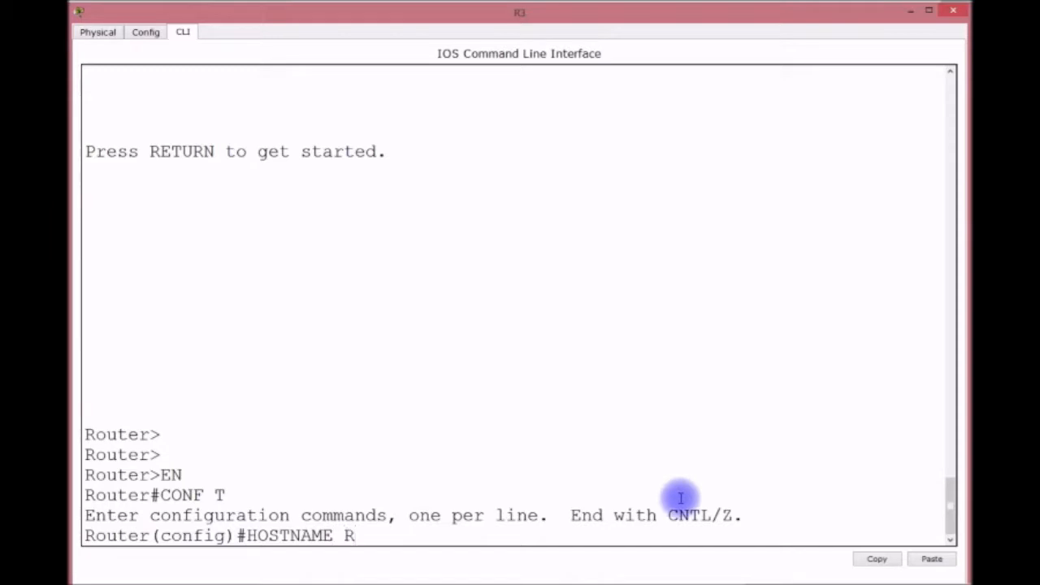
{"action": "key", "text": "Tab"}
{"action": "key", "text": "BackSpace"}
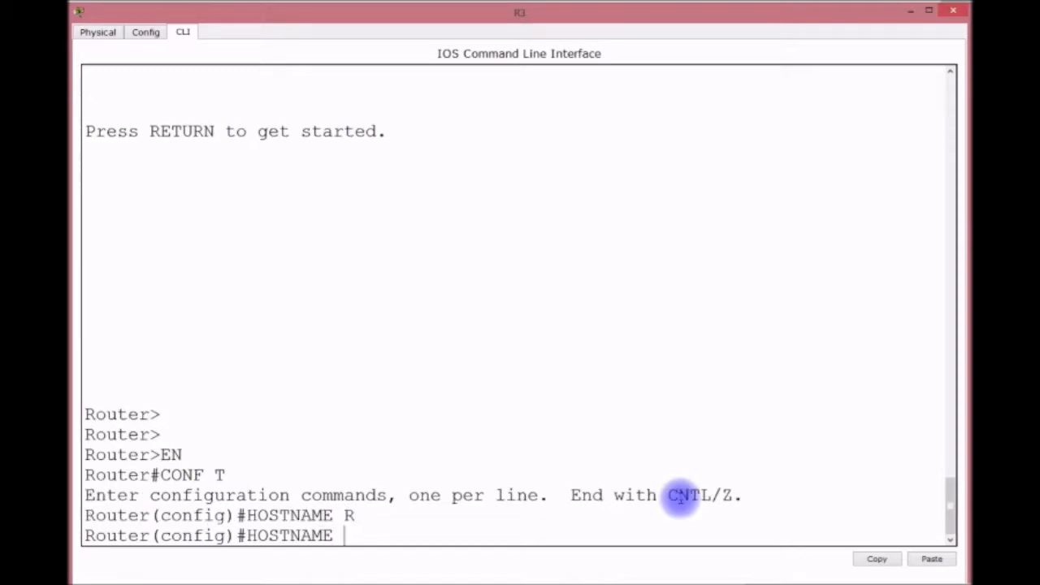
{"action": "type", "text": "R1"}
{"action": "key", "text": "Return"}
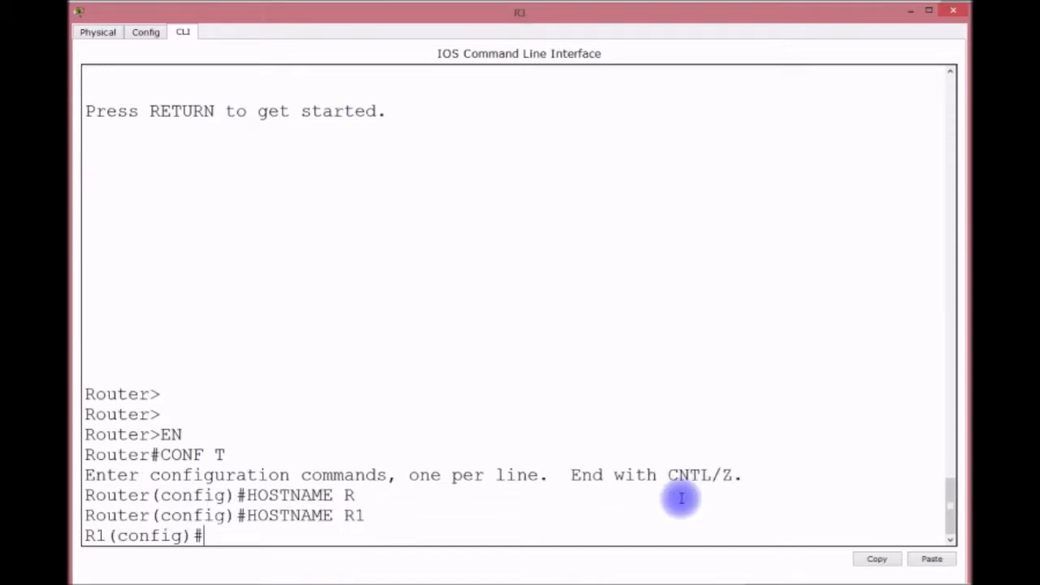
Enable FastEthernet0/0 with no shut and create subinterface F0/0.1.
{"action": "key", "text": "Return"}
{"action": "key", "text": "Return"}
{"action": "type", "text": "IN"}
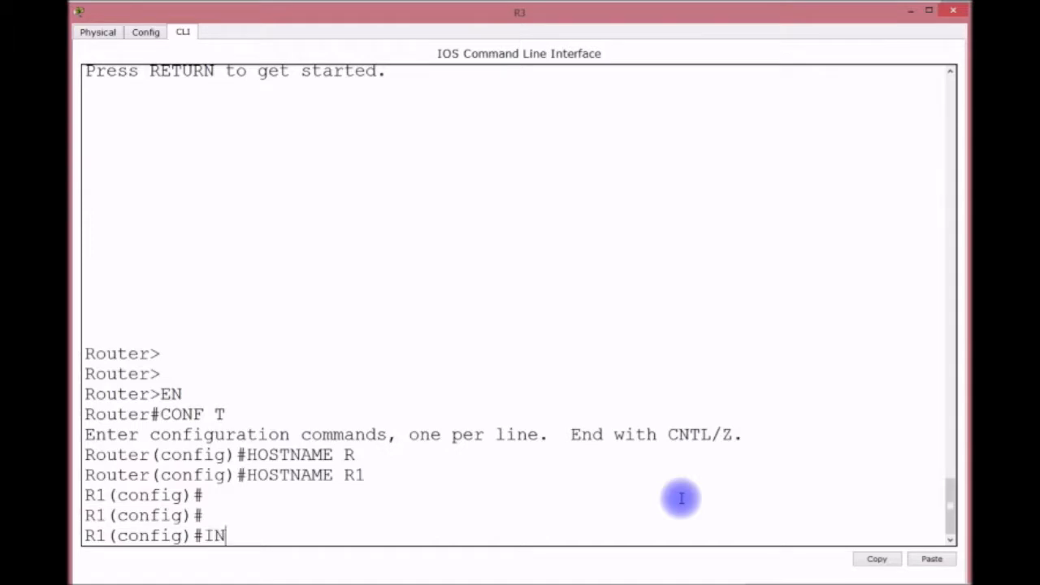
{"action": "type", "text": "T F0/0"}
{"action": "key", "text": "Return"}
{"action": "type", "text": "NO SHUT"}
{"action": "key", "text": "Return"}
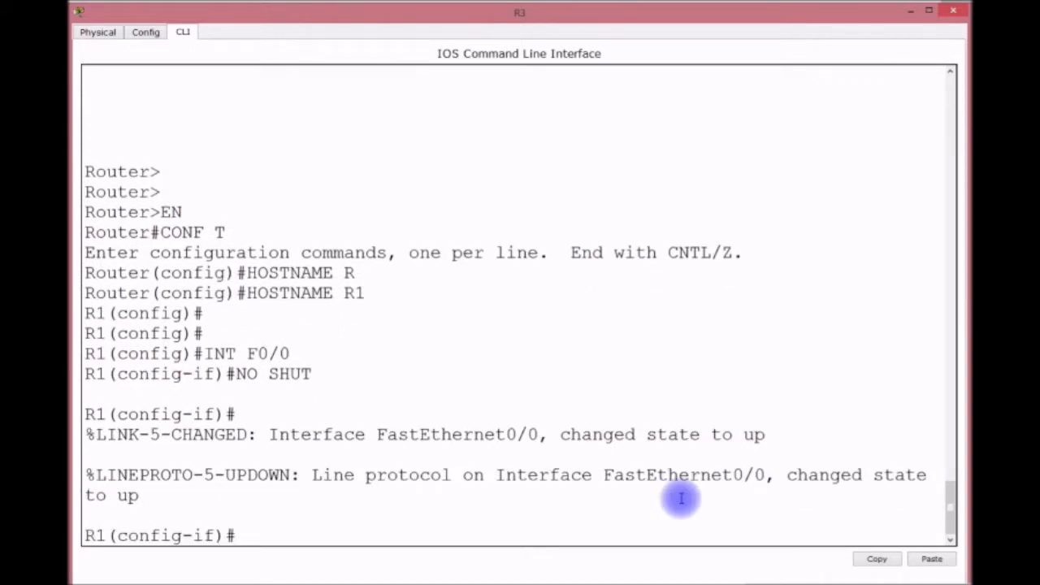
{"action": "type", "text": "INT F0/0.1"}
{"action": "key", "text": "Return"}
{"action": "key", "text": "Return"}
Give F0/0.1 dot1Q encapsulation for VLAN 1 and address 192.168.3.254/24.
{"action": "type", "text": "ENCAP DOT1Q"}
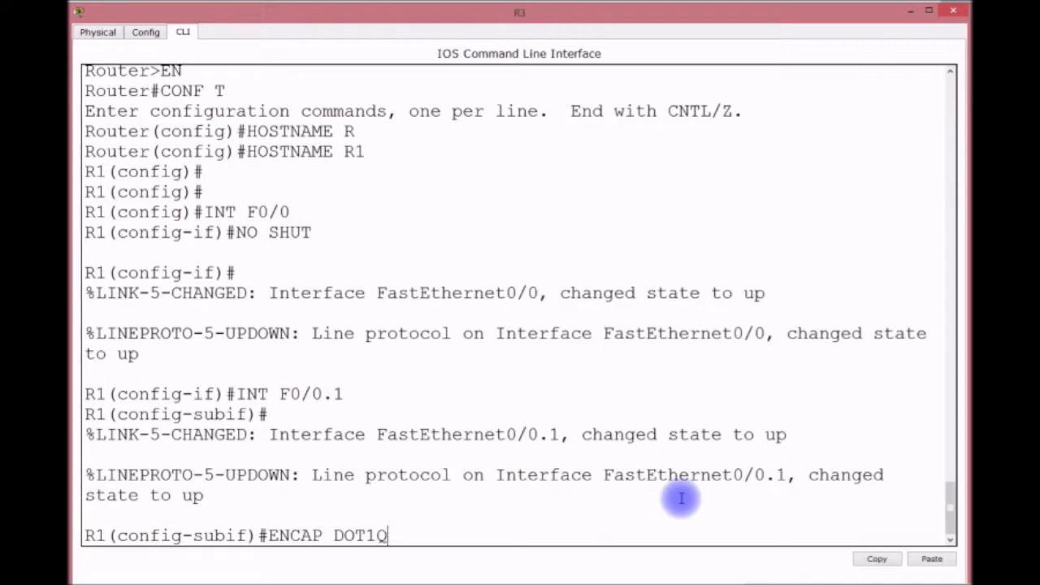
{"action": "type", "text": " 1"}
{"action": "key", "text": "Return"}
{"action": "type", "text": "IP "}
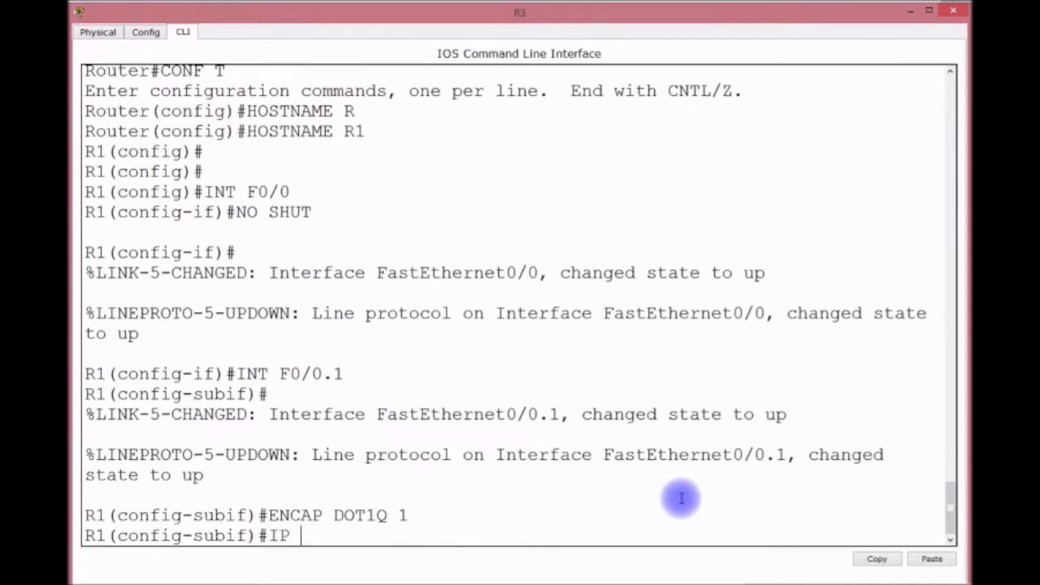
{"action": "type", "text": "ADDRESS 19"}
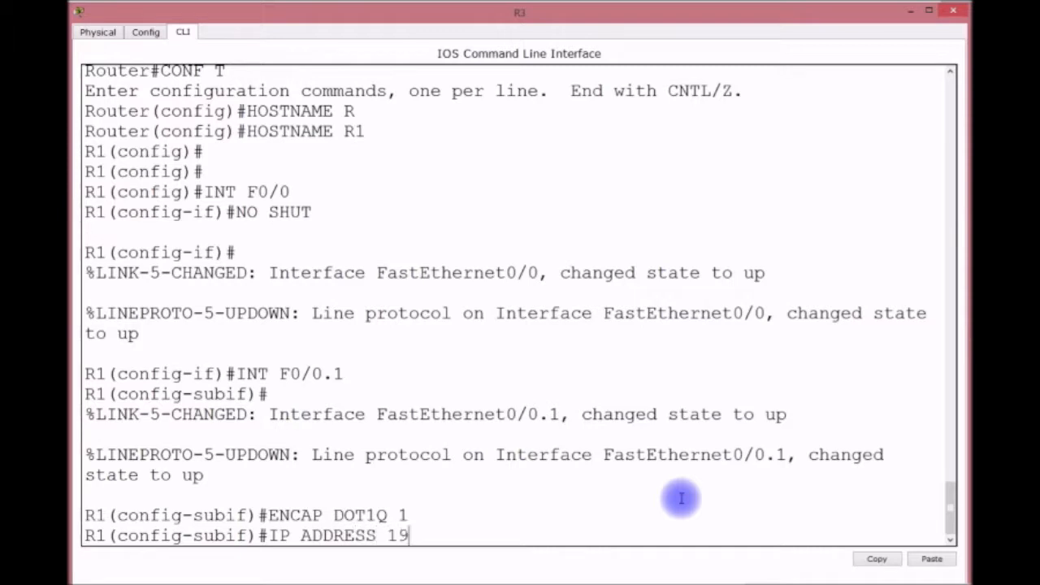
{"action": "type", "text": "2.168.3.2"}
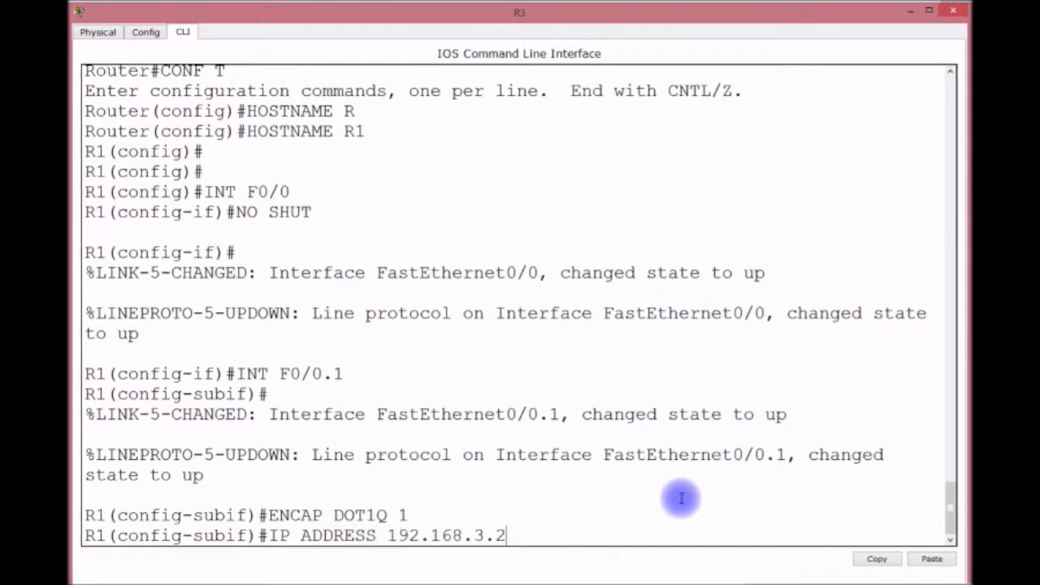
{"action": "type", "text": "54 255.255.255.0"}
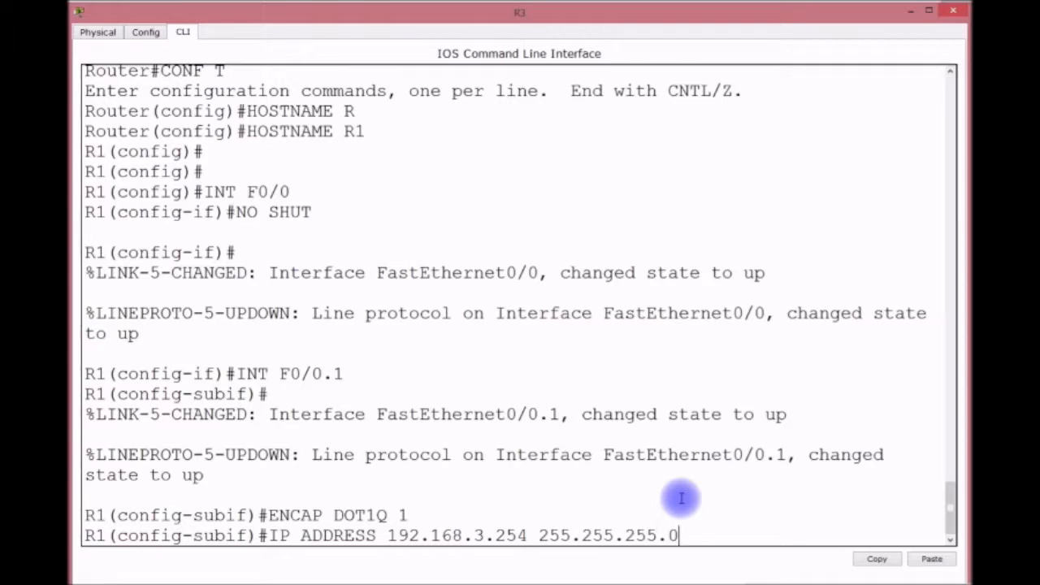
{"action": "key", "text": "Return"}
{"action": "key", "text": "Return"}
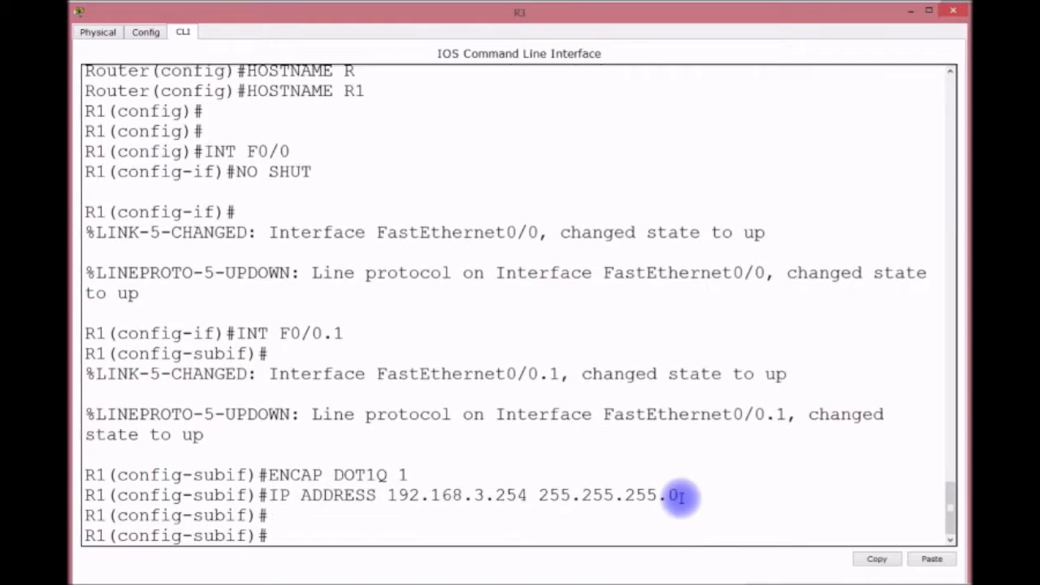
Create F0/0.50 with dot1Q VLAN 50 and address 192.168.50.254/24.
{"action": "key", "text": "Up"}
{"action": "key", "text": "Up"}
{"action": "key", "text": "Up"}
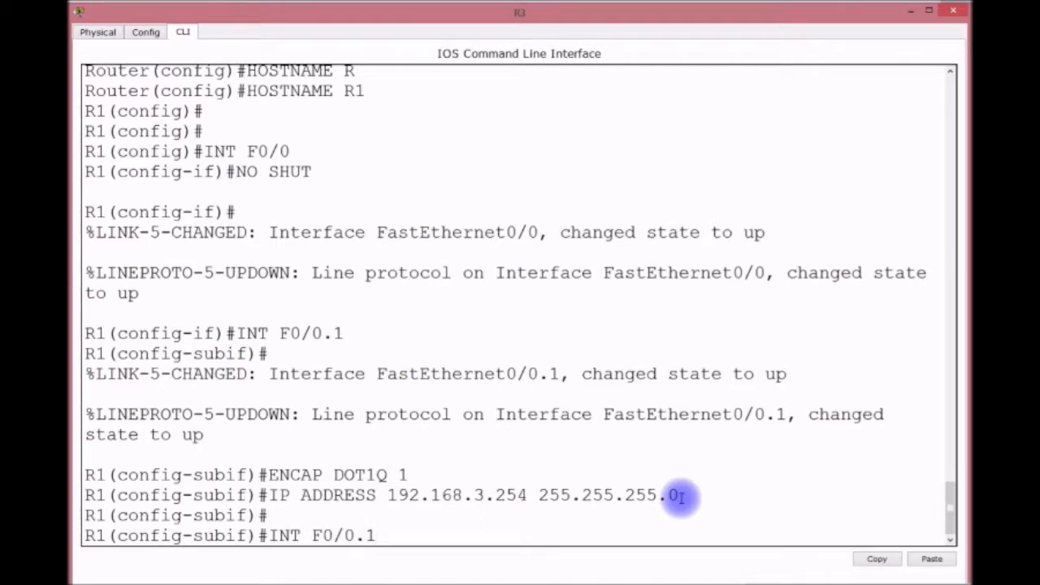
{"action": "key", "text": "BackSpace"}
{"action": "type", "text": "50"}
{"action": "key", "text": "Return"}
{"action": "key", "text": "Return"}
{"action": "key", "text": "Up"}
{"action": "key", "text": "Up"}
{"action": "key", "text": "Up"}
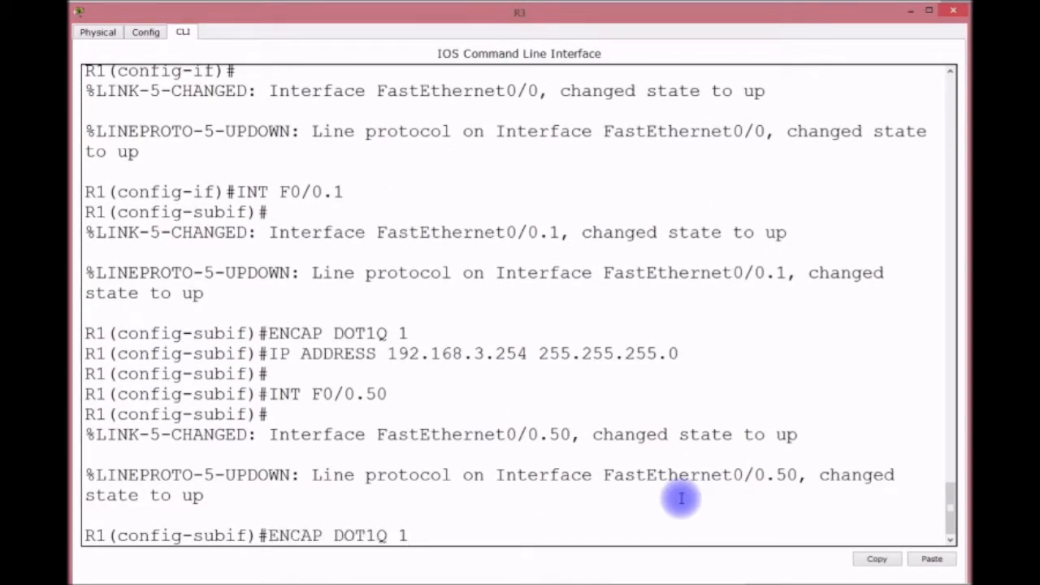
{"action": "key", "text": "BackSpace"}
{"action": "type", "text": "50"}
{"action": "key", "text": "Return"}
{"action": "key", "text": "Up"}
{"action": "key", "text": "Up"}
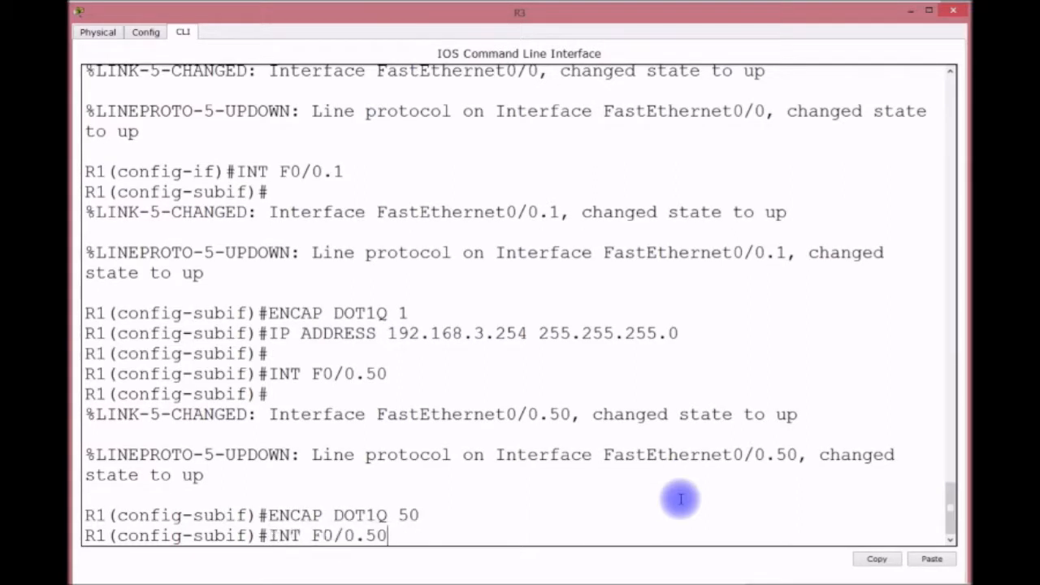
{"action": "key", "text": "Up"}
{"action": "key", "text": "Left"}
{"action": "key", "text": "Left"}
{"action": "key", "text": "Left"}
{"action": "key", "text": "Left"}
{"action": "key", "text": "Left"}
{"action": "key", "text": "Left"}
{"action": "key", "text": "Left"}
{"action": "key", "text": "Left"}
{"action": "key", "text": "Left"}
{"action": "key", "text": "Left"}
{"action": "key", "text": "Left"}
{"action": "key", "text": "Left"}
{"action": "key", "text": "Left"}
{"action": "key", "text": "Left"}
{"action": "key", "text": "Left"}
{"action": "key", "text": "Left"}
{"action": "key", "text": "Left"}
{"action": "key", "text": "Left"}
{"action": "key", "text": "BackSpace"}
{"action": "type", "text": "50"}
{"action": "key", "text": "Return"}
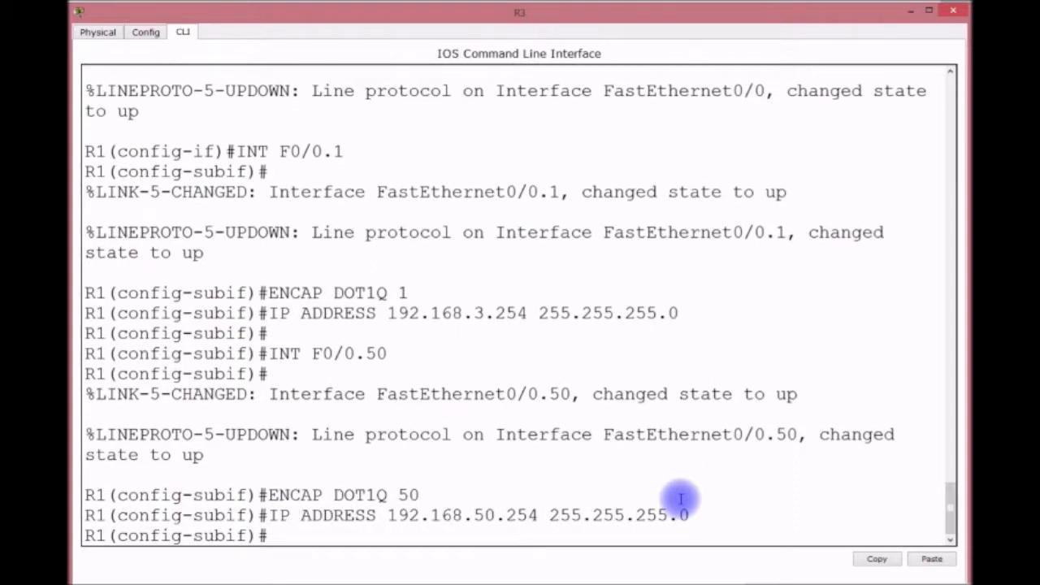
Create F0/0.60 with dot1Q VLAN 60 and address 192.168.60.254/24.
{"action": "key", "text": "Return"}
{"action": "key", "text": "Up"}
{"action": "key", "text": "Up"}
{"action": "key", "text": "Up"}
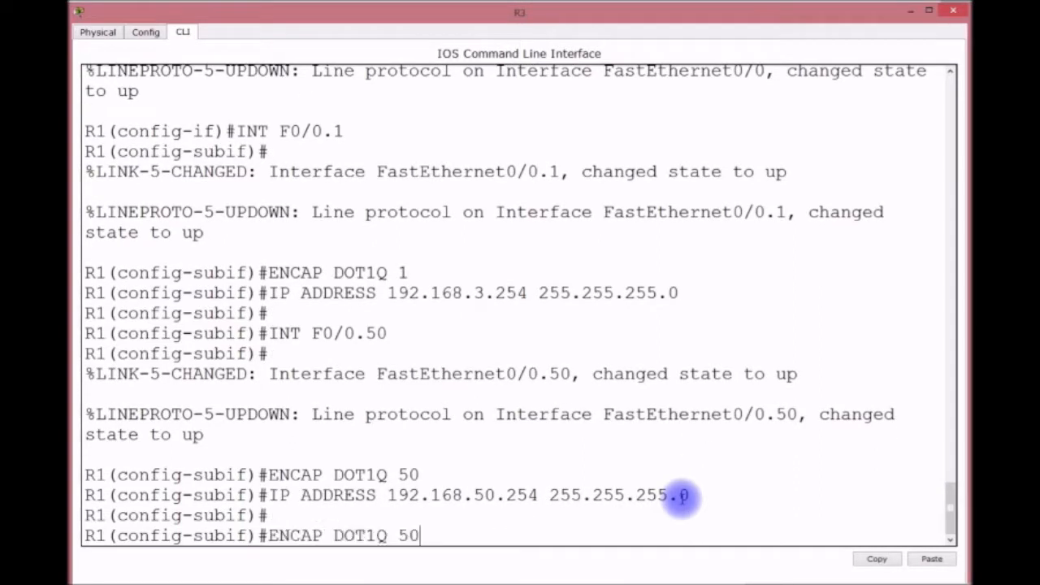
{"action": "key", "text": "BackSpace"}
{"action": "key", "text": "BackSpace"}
{"action": "type", "text": "60"}
{"action": "key", "text": "Return"}
{"action": "key", "text": "Return"}
{"action": "key", "text": "Up"}
{"action": "key", "text": "Up"}
{"action": "key", "text": "Up"}
{"action": "key", "text": "BackSpace"}
{"action": "key", "text": "BackSpace"}
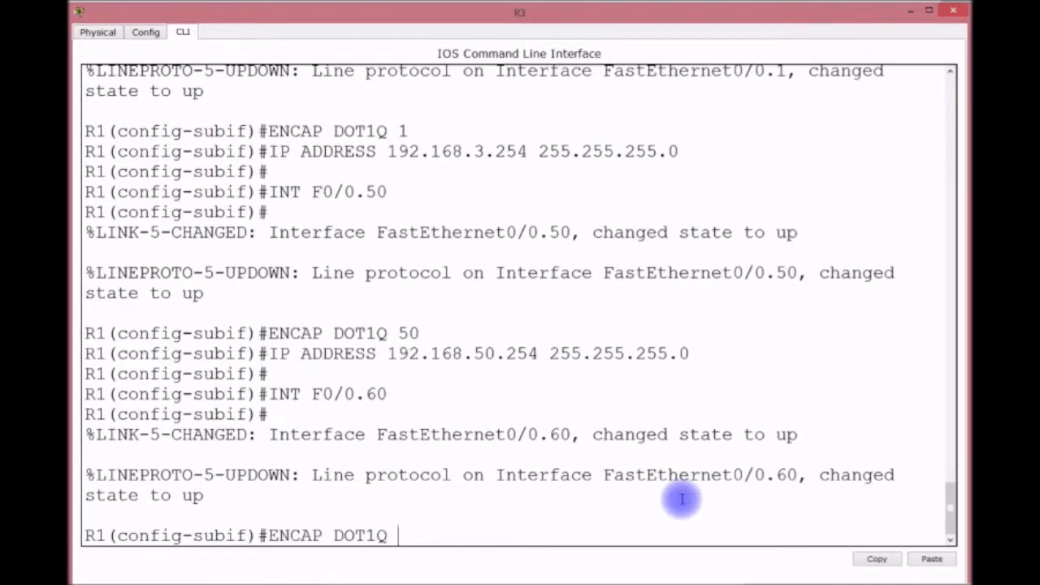
{"action": "type", "text": "60"}
{"action": "key", "text": "Return"}
{"action": "key", "text": "Return"}
{"action": "key", "text": "Up"}
{"action": "key", "text": "Up"}
{"action": "key", "text": "Up"}
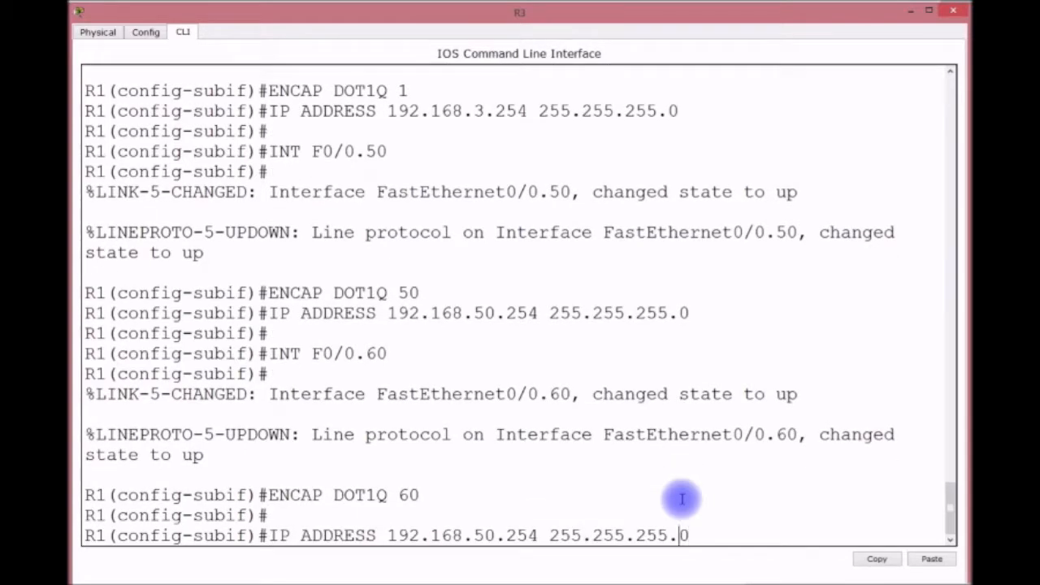
{"action": "key", "text": "Left"}
{"action": "key", "text": "Left"}
{"action": "key", "text": "Left"}
{"action": "key", "text": "Left"}
{"action": "key", "text": "Left"}
{"action": "key", "text": "Left"}
{"action": "key", "text": "Left"}
{"action": "key", "text": "Left"}
{"action": "key", "text": "Left"}
{"action": "key", "text": "Left"}
{"action": "key", "text": "Left"}
{"action": "key", "text": "Left"}
{"action": "key", "text": "Left"}
{"action": "key", "text": "BackSpace"}
{"action": "key", "text": "BackSpace"}
{"action": "type", "text": "60"}
{"action": "key", "text": "Return"}
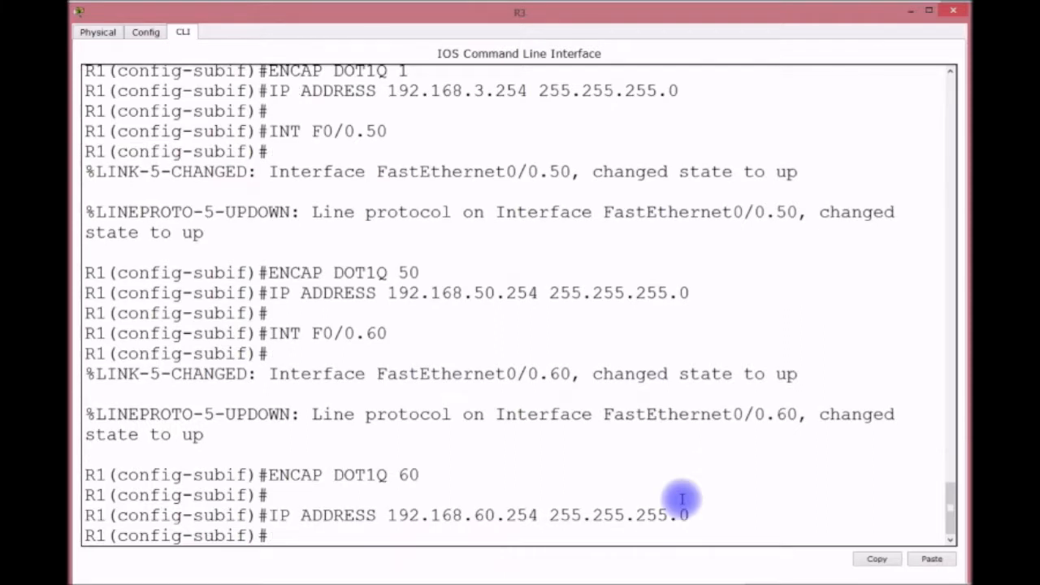
Save the router configuration with do wr and leave configuration mode.
{"action": "type", "text": "DO WR"}
{"action": "key", "text": "Return"}
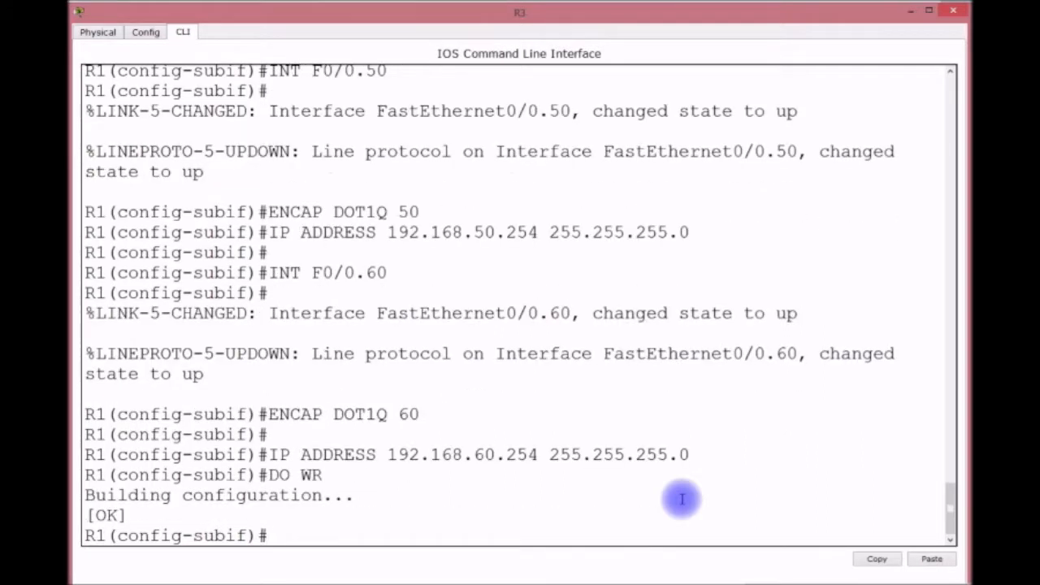
{"action": "key", "text": "ctrl+z"}
{"action": "key", "text": "Return"}
{"action": "key", "text": "Return"}
{"action": "key", "text": "Return"}
{"action": "key", "text": "Return"}
{"action": "key", "text": "Return"}
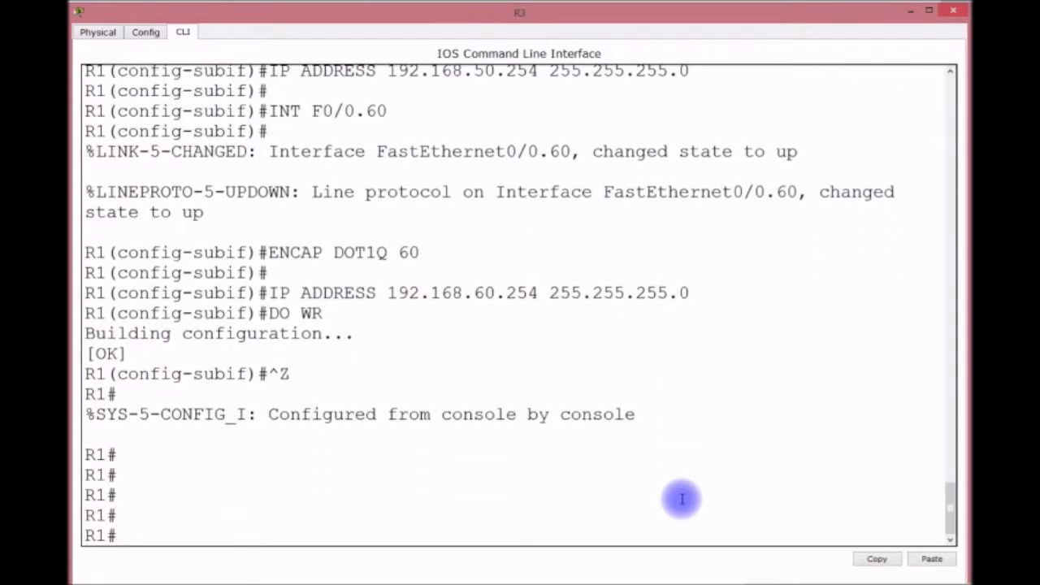
Check interfaces with show ip int brief and the routing table with show ip route.
{"action": "type", "text": "SH IP INT BRIEF"}
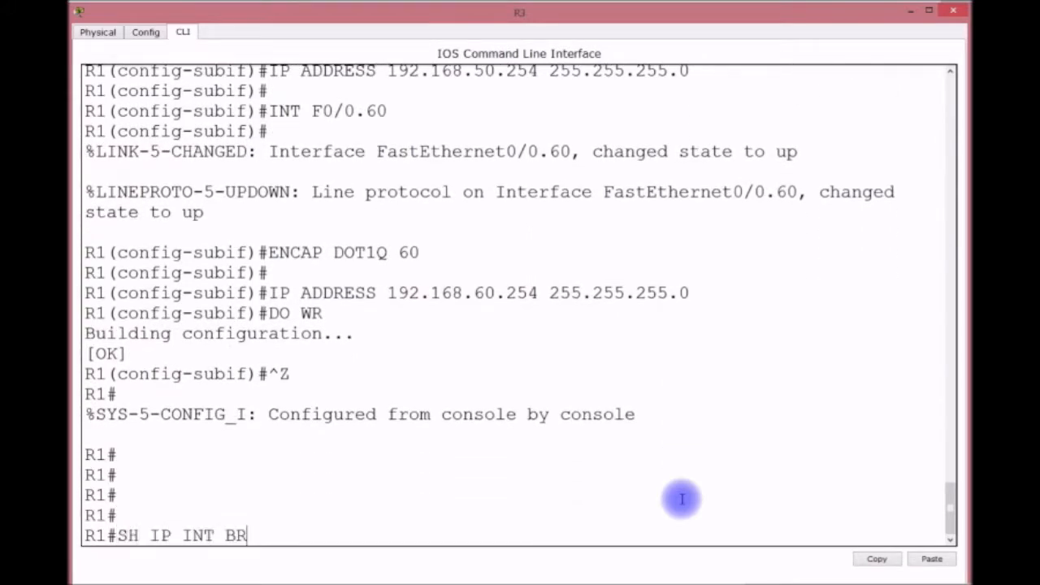
{"action": "key", "text": "Return"}
{"action": "type", "text": "SHIP"}
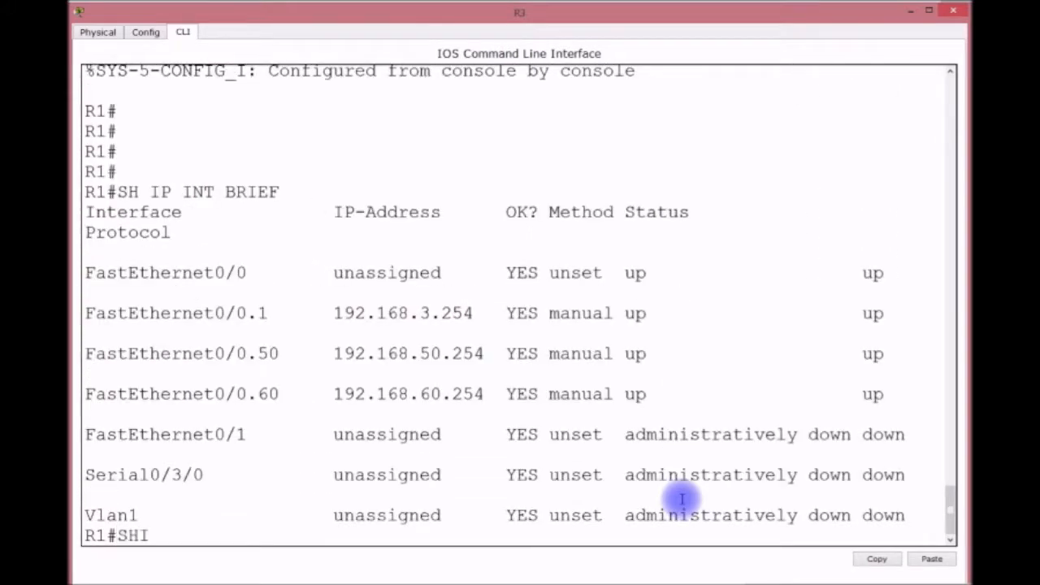
{"action": "key", "text": "BackSpace"}
{"action": "key", "text": "BackSpace"}
{"action": "key", "text": "BackSpace"}
{"action": "type", "text": "IP ROUTE"}
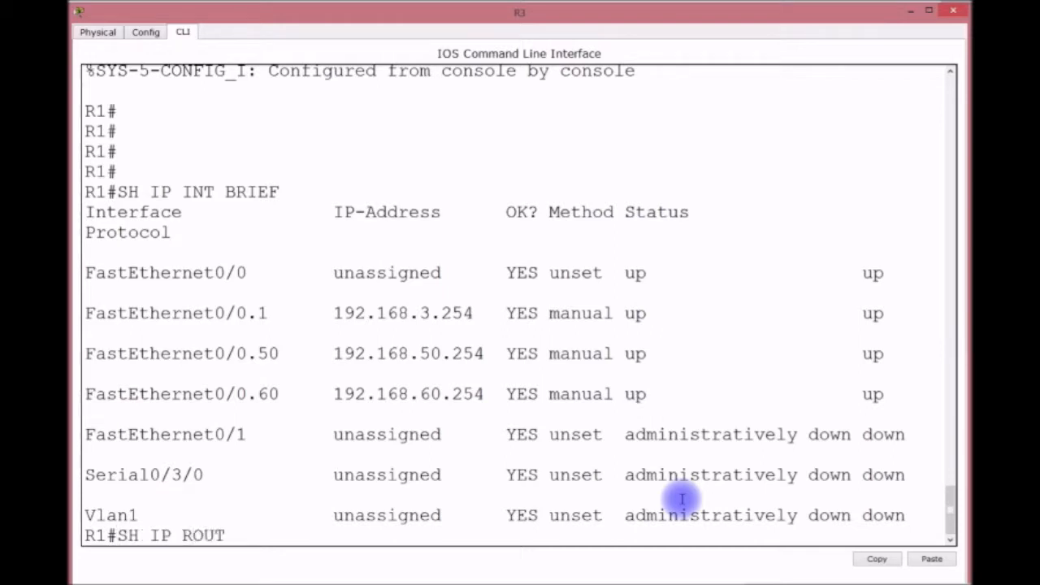
{"action": "key", "text": "Return"}
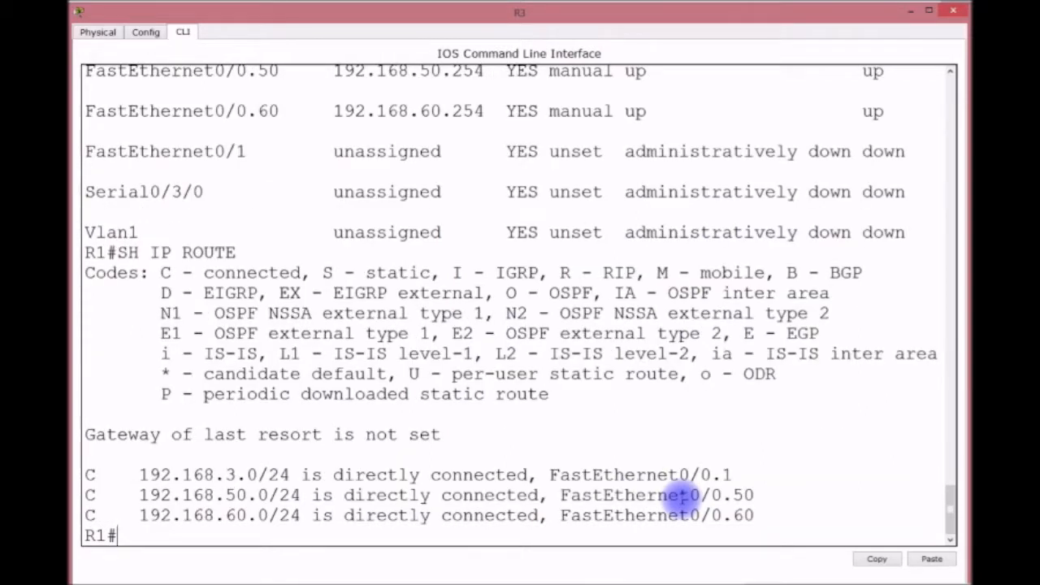
Hide the router console and open laptop IT3's Command Prompt.
{"action": "left_click", "coordinate": [908, 10]}
{"action": "left_click", "coordinate": [390, 313]}
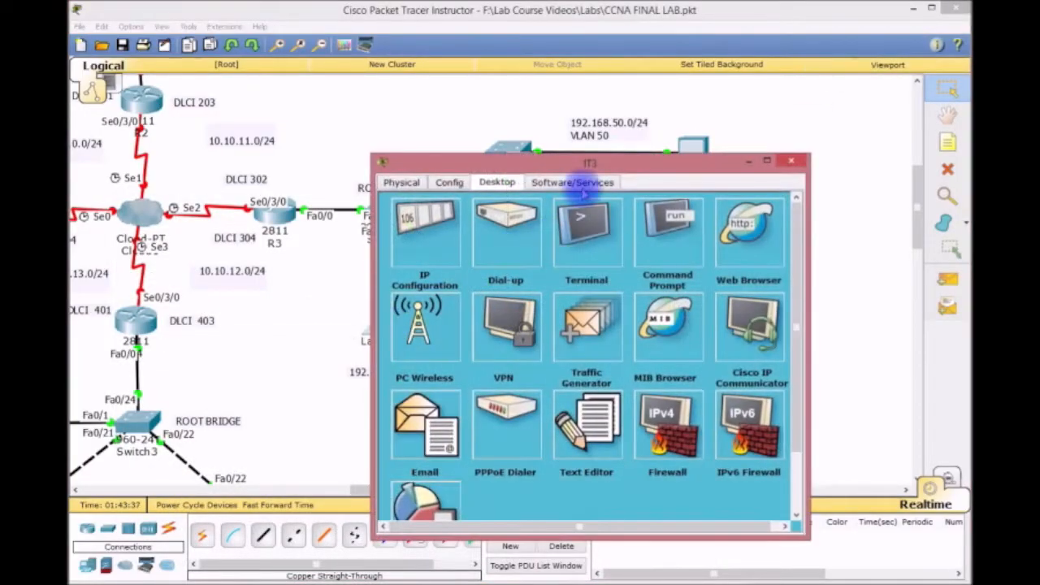
{"action": "left_click_drag", "start_coordinate": [593, 162], "coordinate": [464, 62]}
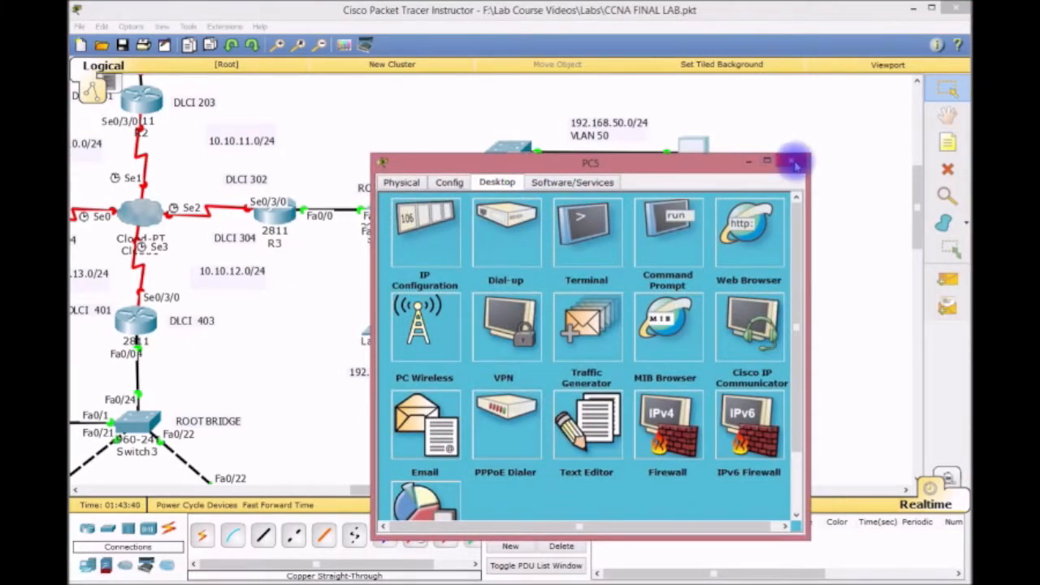
{"action": "left_click", "coordinate": [788, 162]}
{"action": "left_click", "coordinate": [383, 299]}
{"action": "left_click_drag", "start_coordinate": [457, 65], "coordinate": [345, 71]}
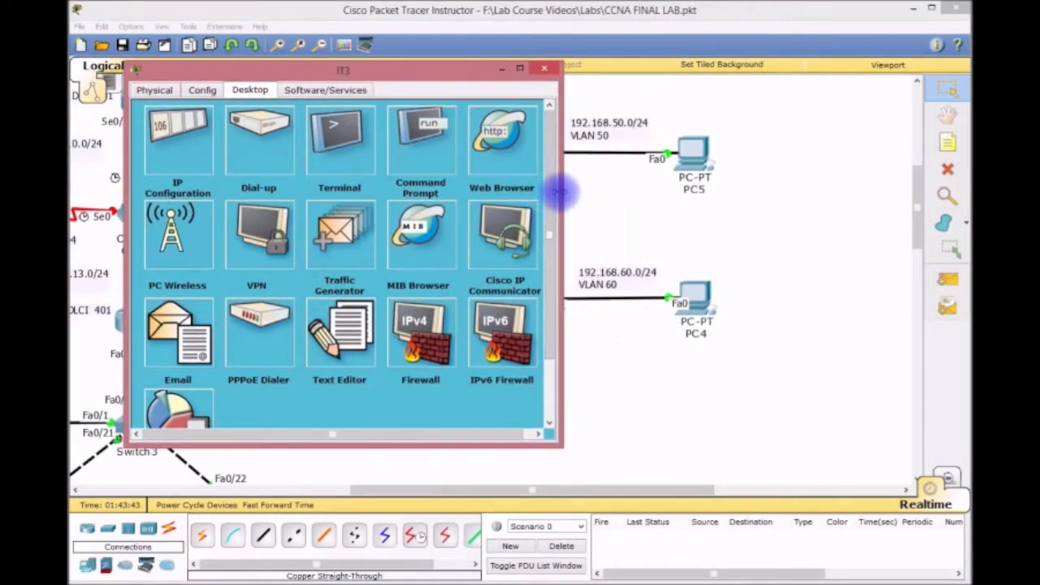
{"action": "left_click_drag", "start_coordinate": [557, 190], "coordinate": [890, 213]}
{"action": "left_click", "coordinate": [417, 136]}
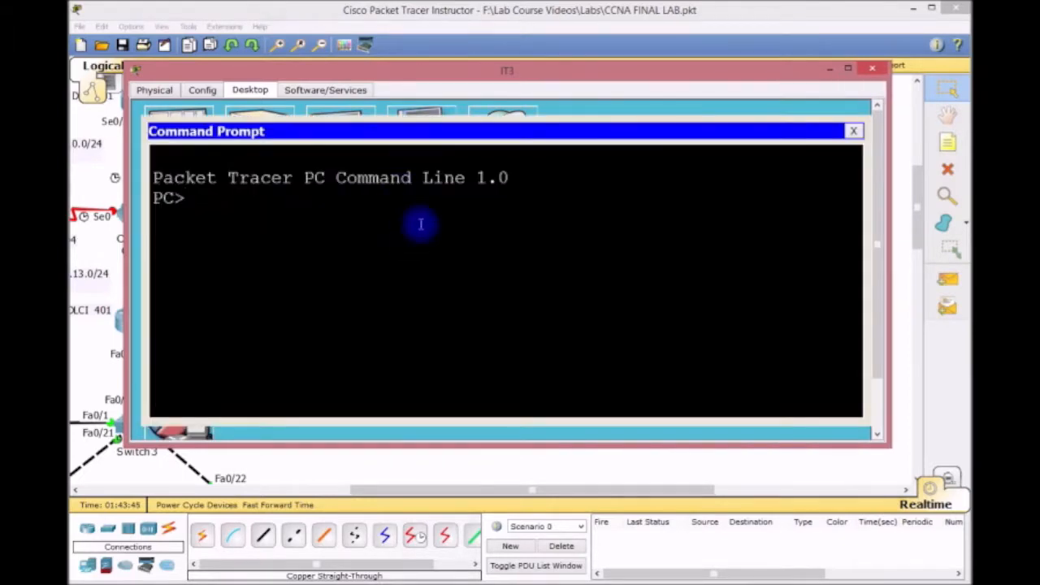
Ping 192.168.50.1 and then 192.168.60.1 from IT3, stopping each with Ctrl+C.
{"action": "type", "text": "PING 1"}
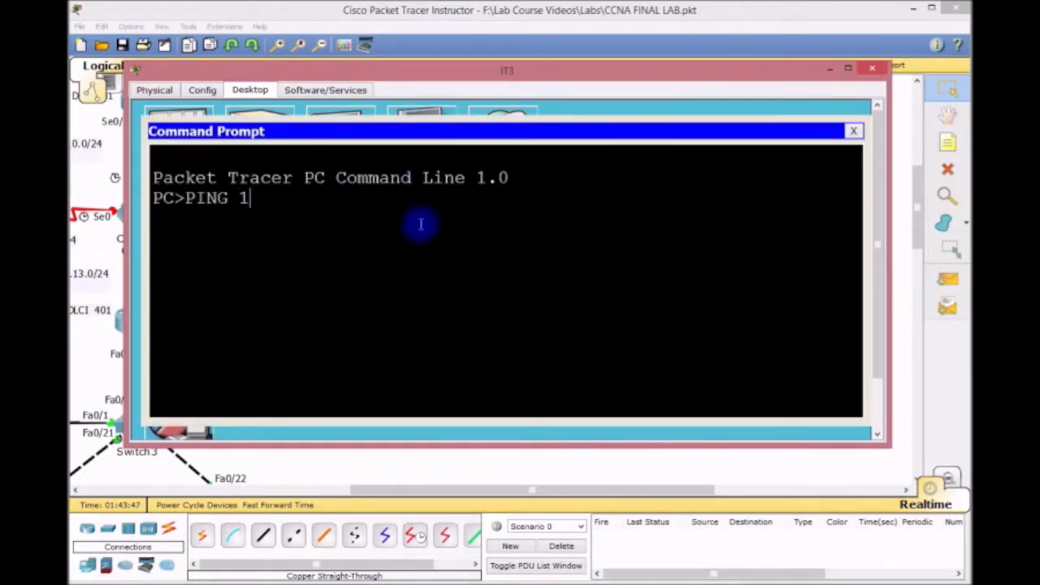
{"action": "type", "text": "92.168.50.1"}
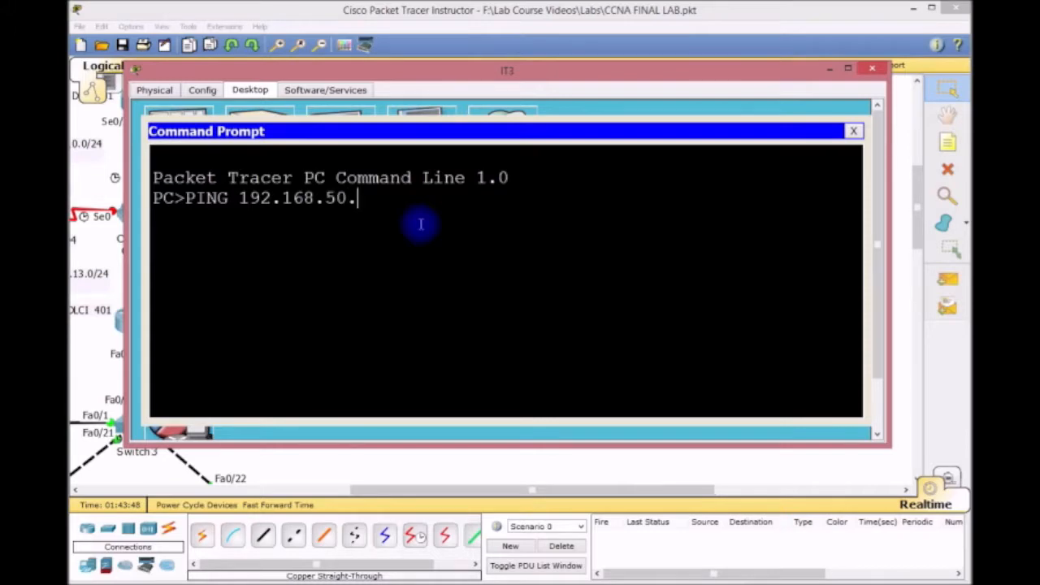
{"action": "key", "text": "Return"}
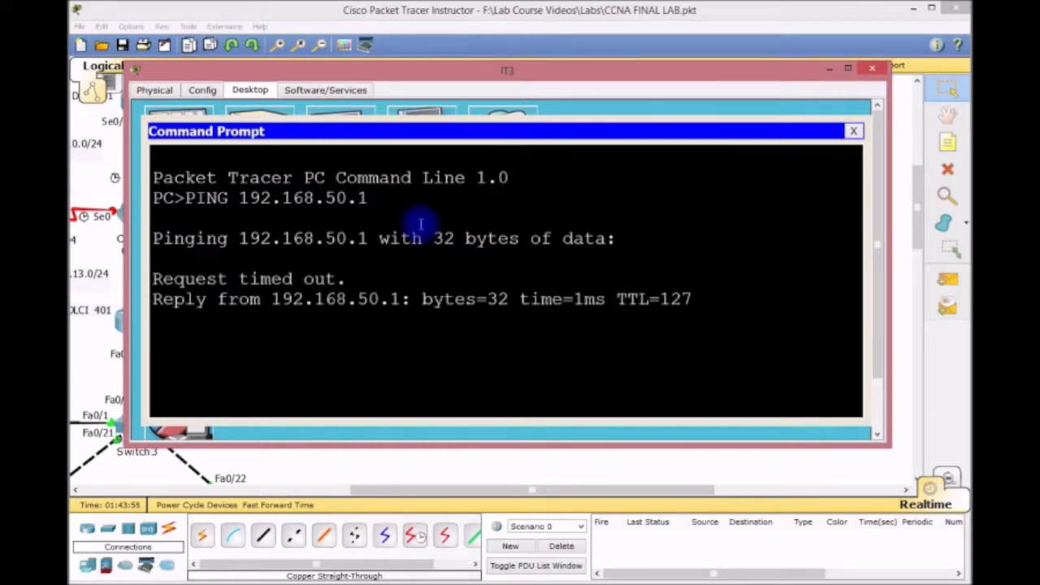
{"action": "key", "text": "ctrl+c"}
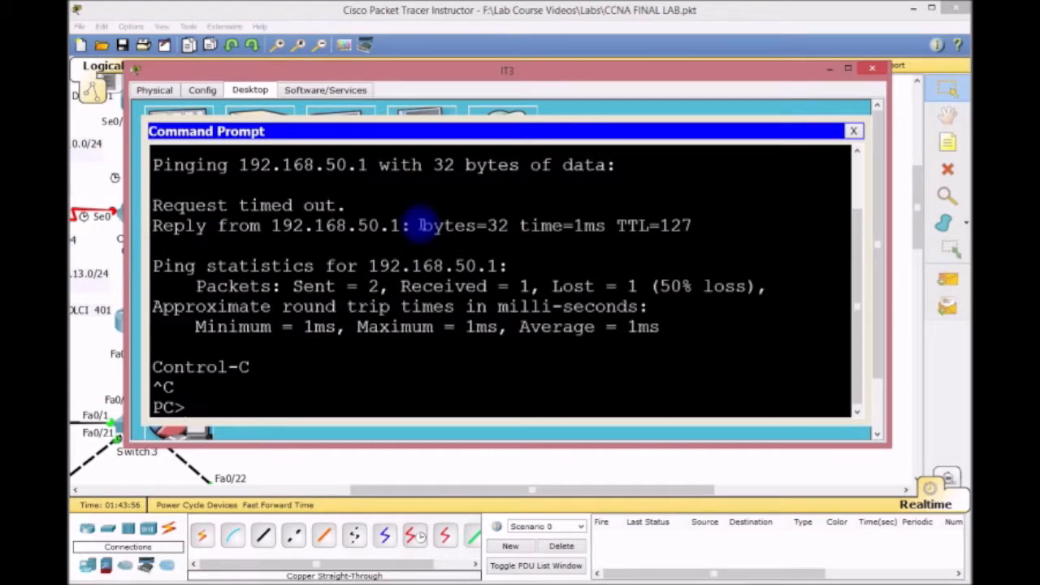
{"action": "key", "text": "Up"}
{"action": "key", "text": "BackSpace"}
{"action": "key", "text": "BackSpace"}
{"action": "key", "text": "BackSpace"}
{"action": "key", "text": "BackSpace"}
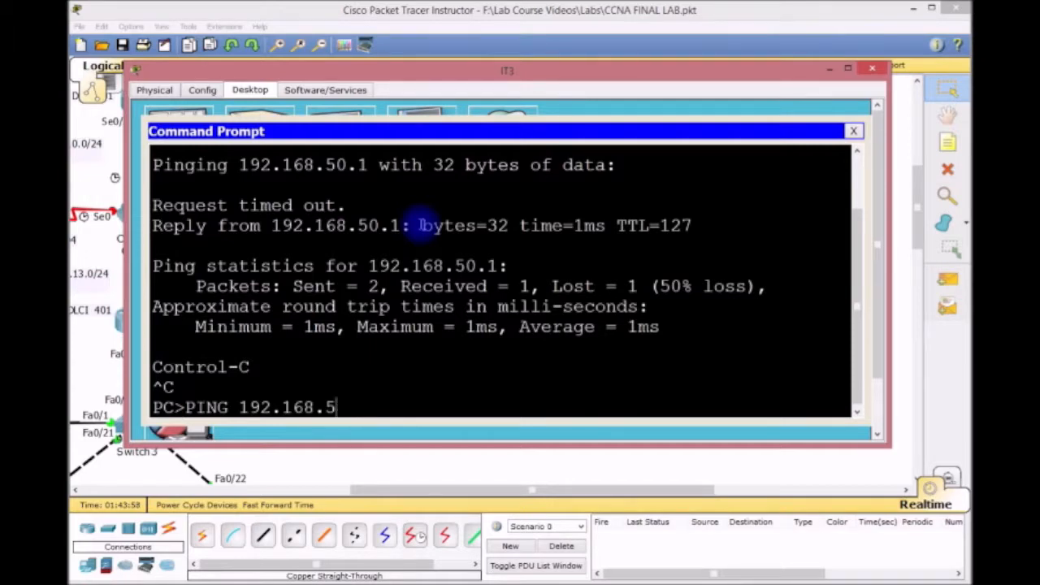
{"action": "type", "text": "60.1"}
{"action": "key", "text": "Return"}
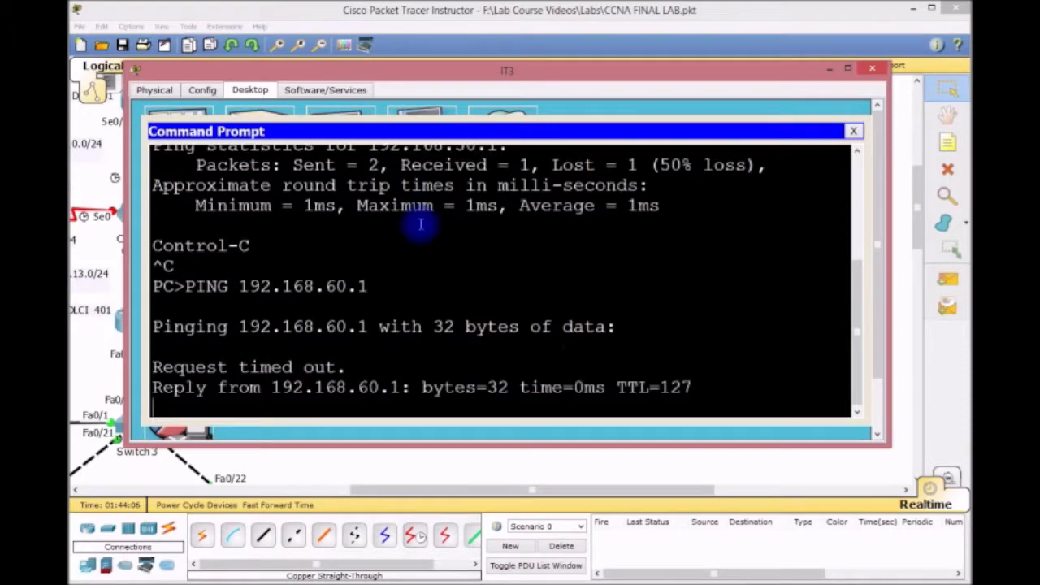
{"action": "key", "text": "ctrl+c"}
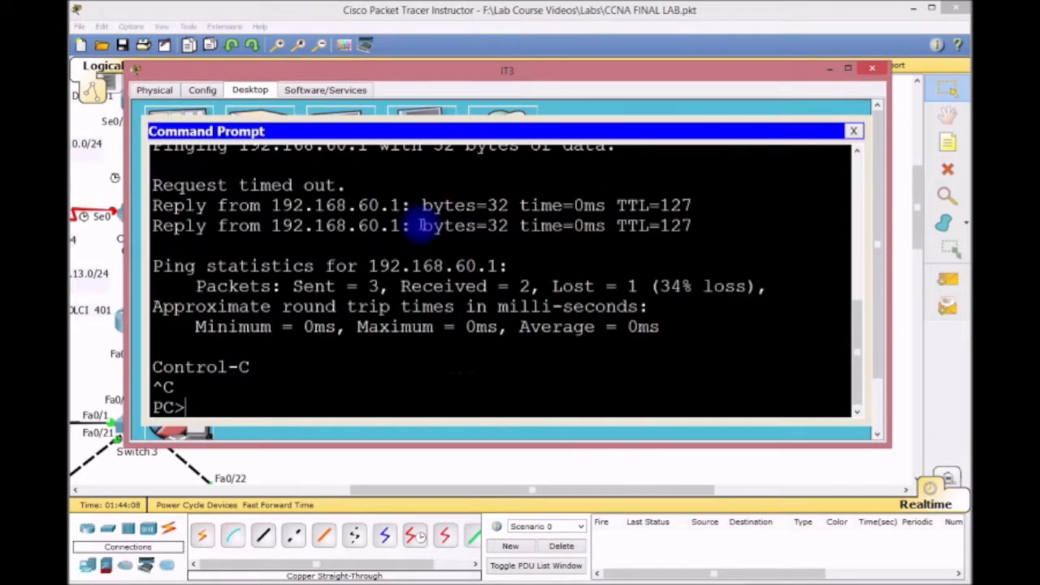
Telnet from IT3 to CORE3 at 192.168.3.253 and enter the login password.
{"action": "type", "text": "TELNET 192.168."}
{"action": "type", "text": "3.253"}
{"action": "key", "text": "Return"}
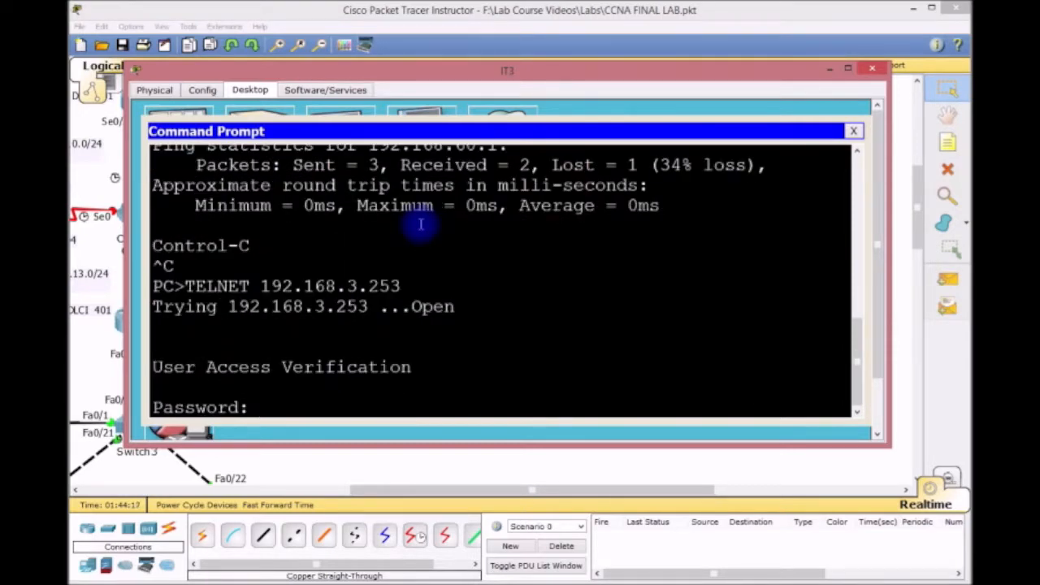
{"action": "key", "text": "Return"}
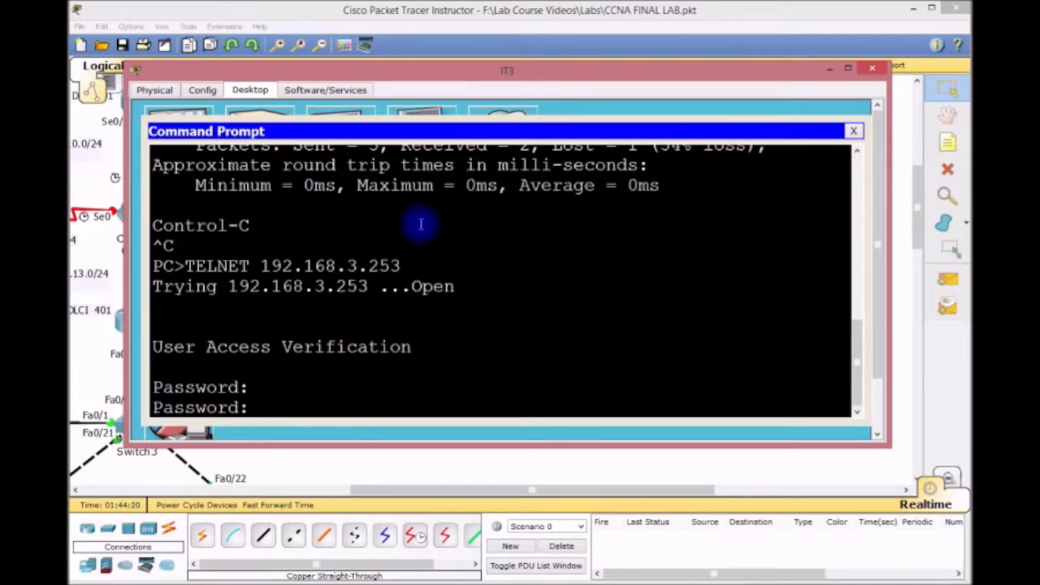
{"action": "key", "text": "Return"}
Reach privileged mode on CORE3, exit the telnet session, and close IT3's windows.
{"action": "type", "text": "EN"}
{"action": "key", "text": "Return"}
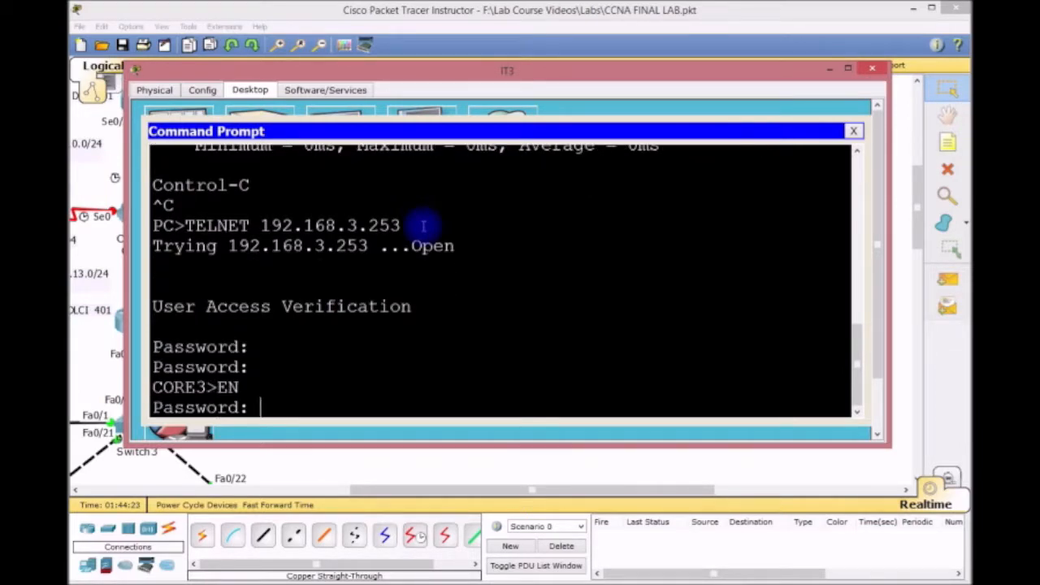
{"action": "key", "text": "Return"}
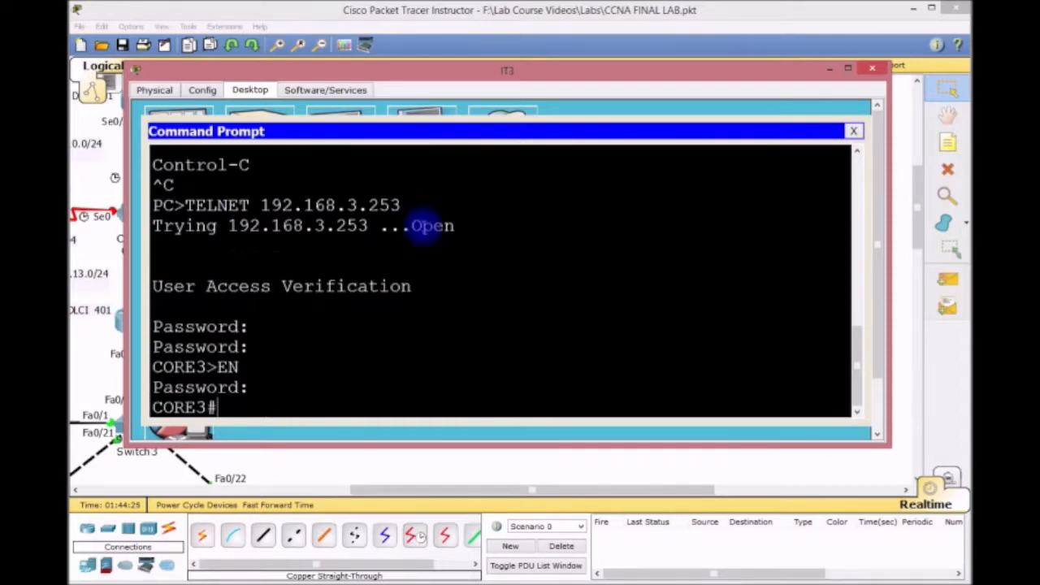
{"action": "type", "text": "EXIT"}
{"action": "key", "text": "Return"}
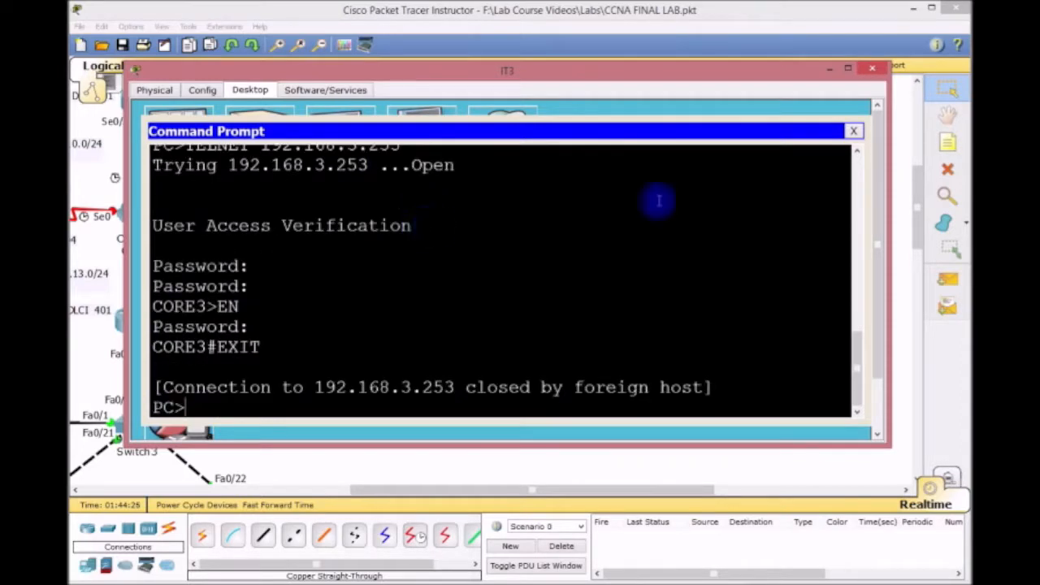
{"action": "left_click", "coordinate": [853, 131]}
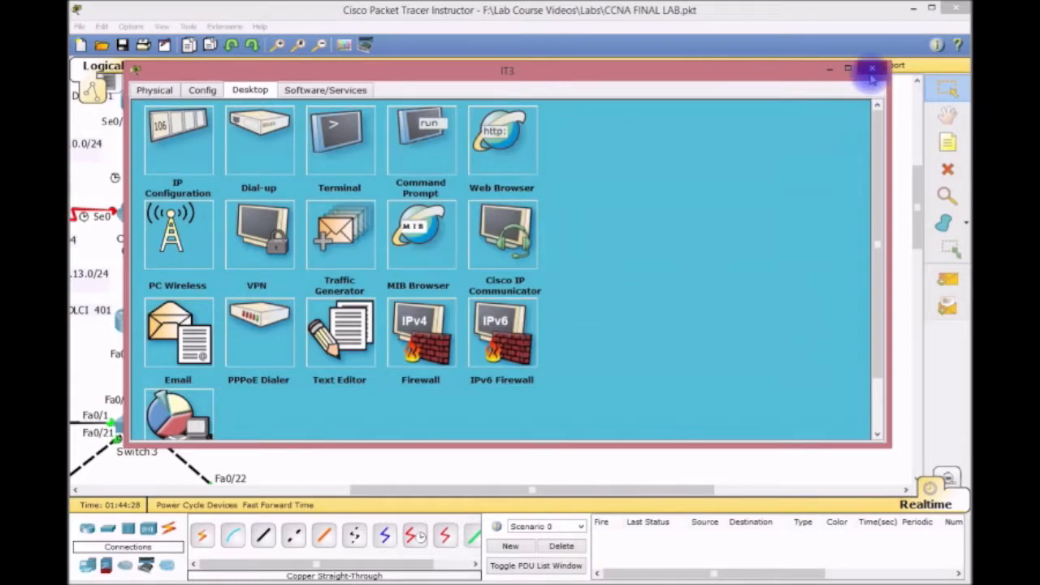
{"action": "left_click", "coordinate": [872, 68]}
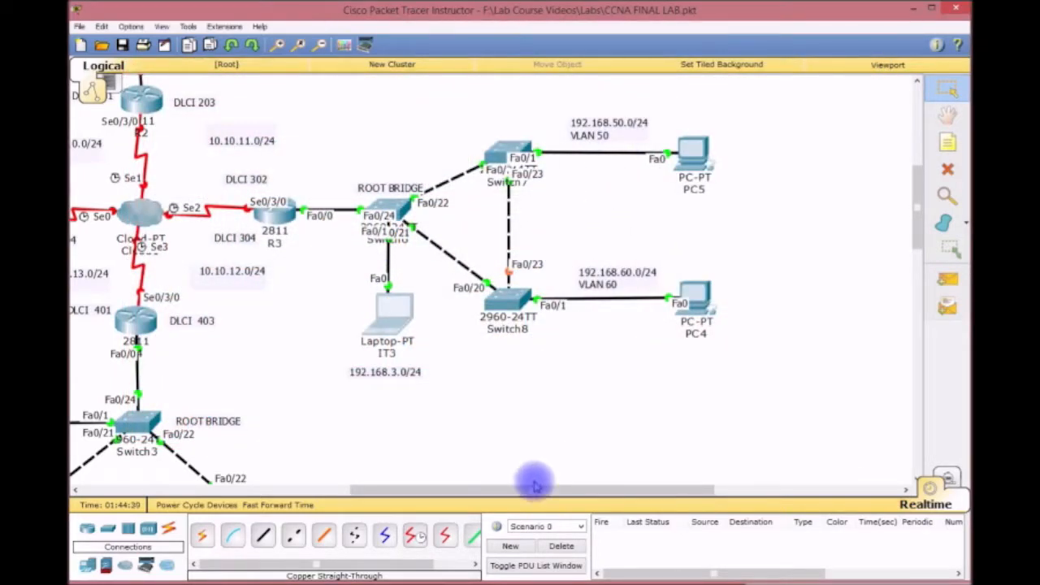
Open laptop IT4's IP Configuration on its Desktop.
{"action": "left_click_drag", "start_coordinate": [536, 490], "coordinate": [398, 490]}
{"action": "left_click_drag", "start_coordinate": [916, 239], "coordinate": [935, 169]}
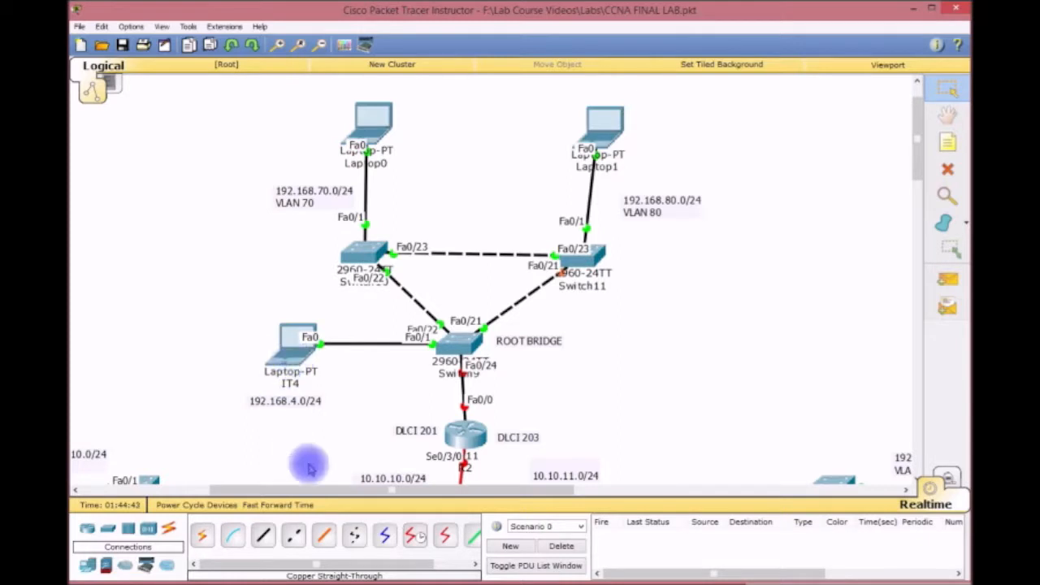
{"action": "left_click_drag", "start_coordinate": [304, 491], "coordinate": [365, 487]}
{"action": "left_click", "coordinate": [153, 364]}
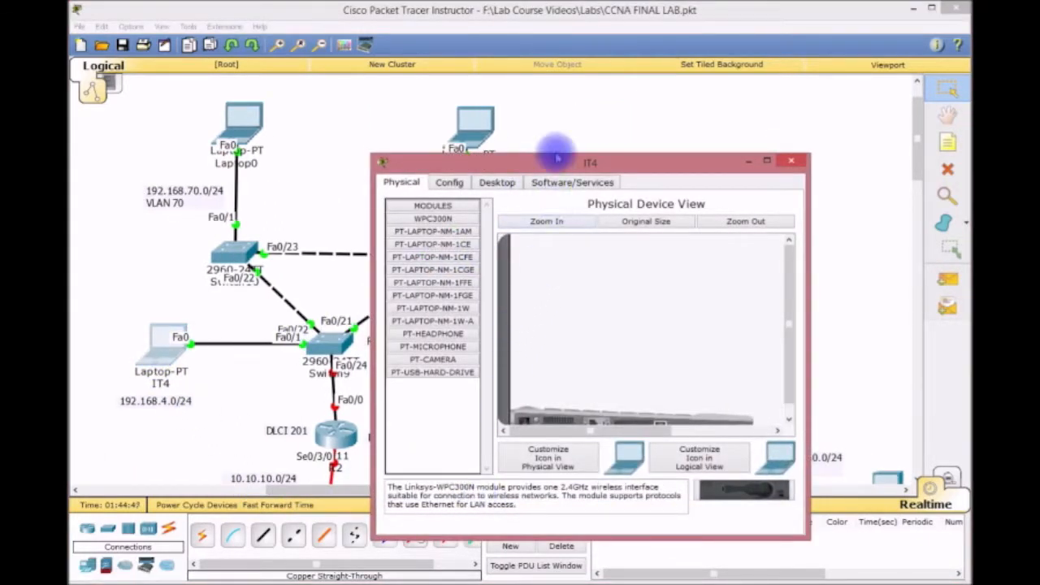
{"action": "left_click_drag", "start_coordinate": [551, 163], "coordinate": [475, 29]}
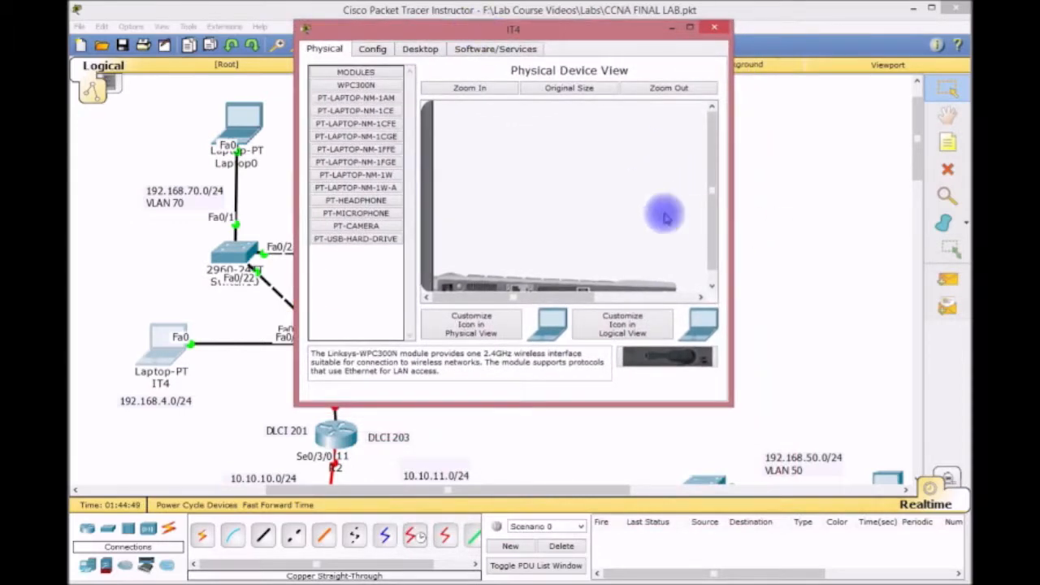
{"action": "left_click_drag", "start_coordinate": [731, 204], "coordinate": [962, 181]}
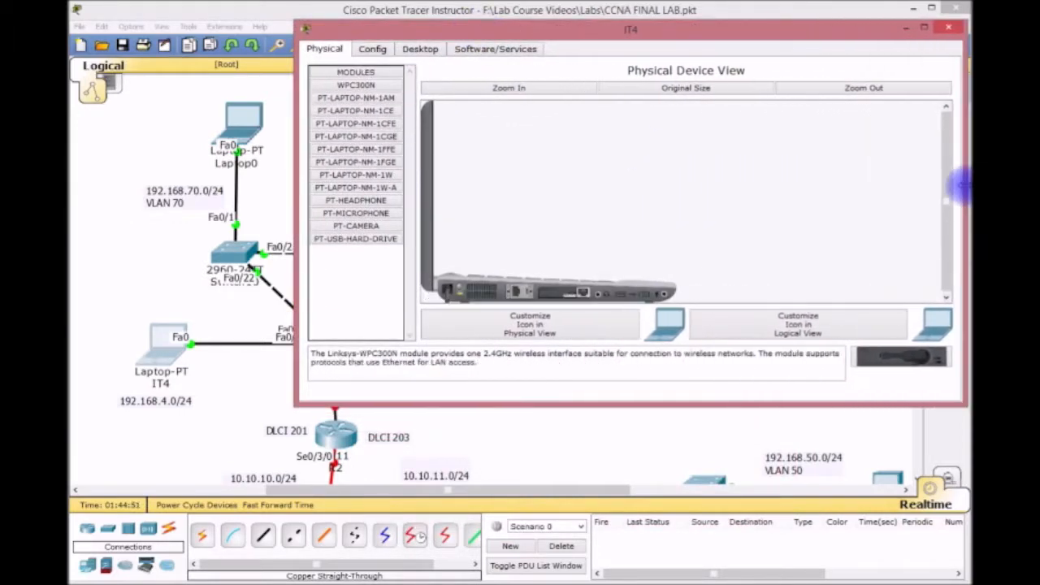
{"action": "left_click", "coordinate": [419, 48]}
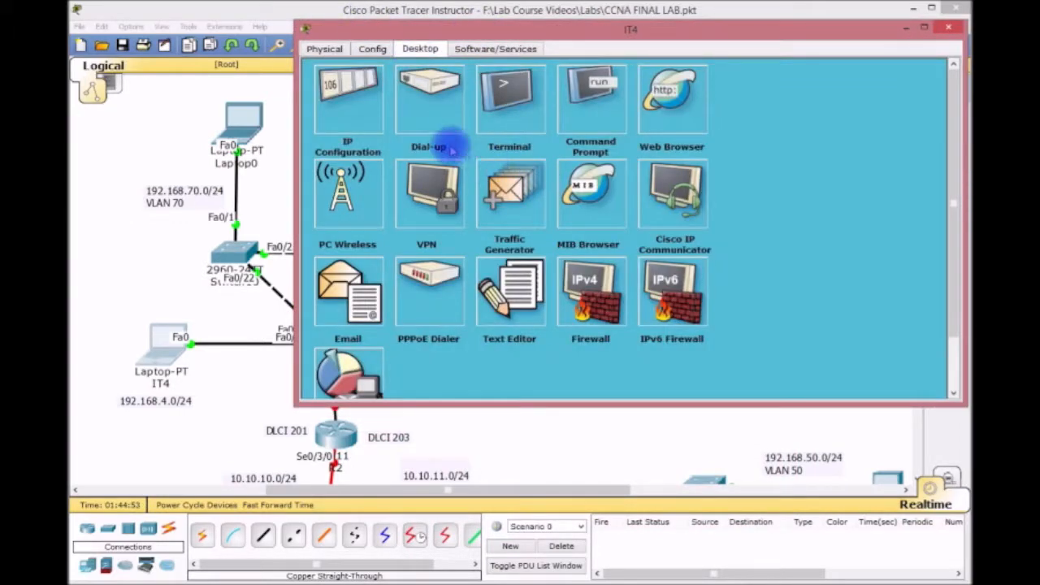
{"action": "left_click", "coordinate": [345, 101]}
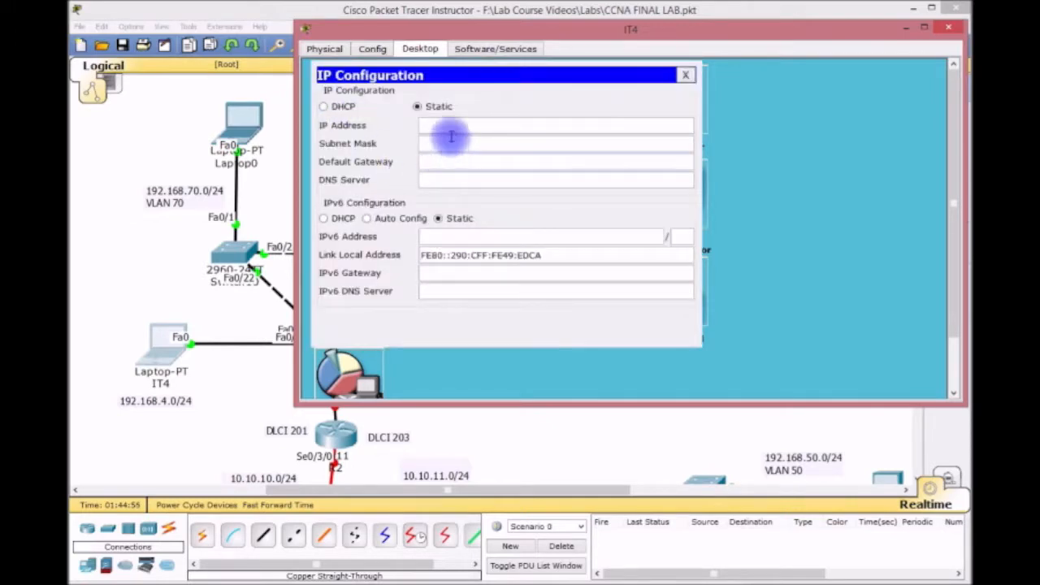
Enter IP 192.168.4.1, mask 255.255.255.0, gateway 192.168.4.254, then close IT4's windows.
{"action": "type", "text": "192.168.4.1"}
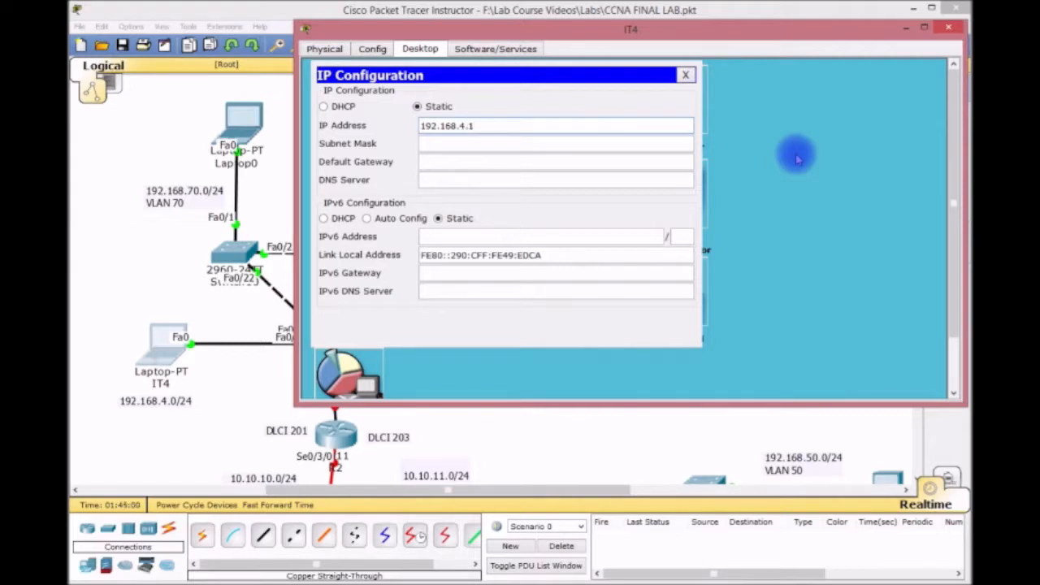
{"action": "key", "text": "Tab"}
{"action": "key", "text": "Tab"}
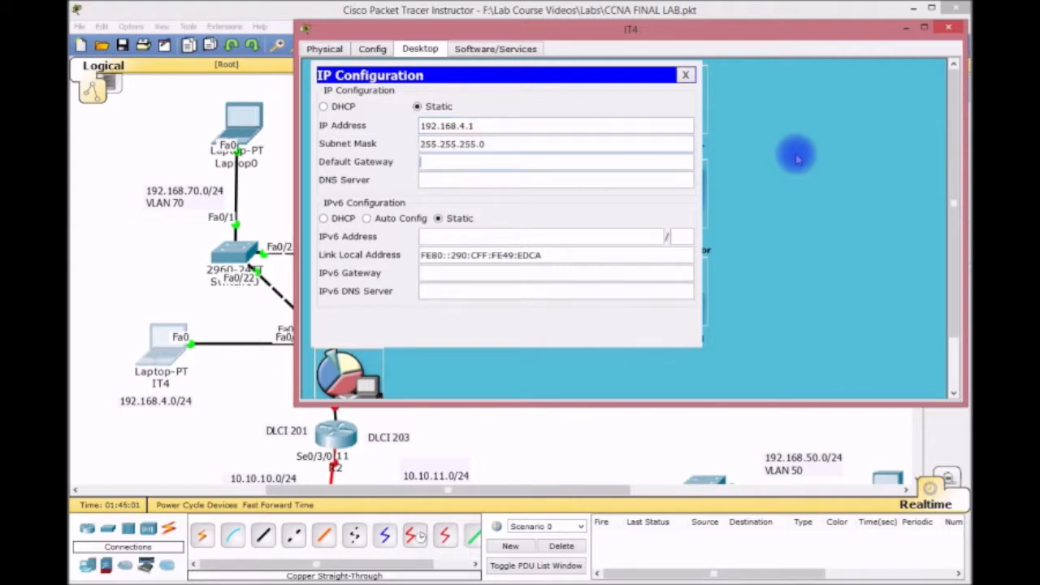
{"action": "type", "text": "192.168.4.254"}
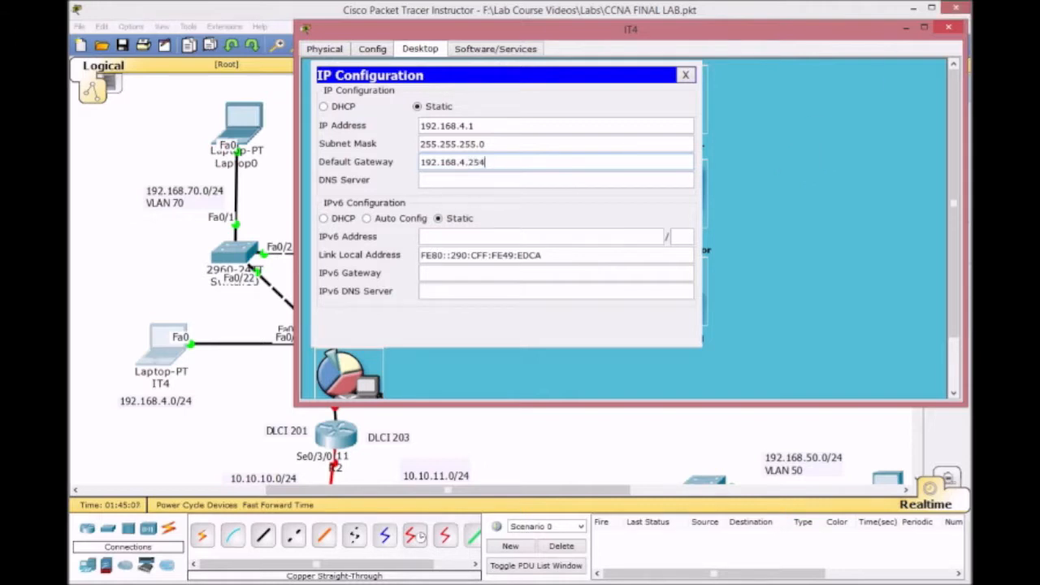
{"action": "left_click", "coordinate": [684, 76]}
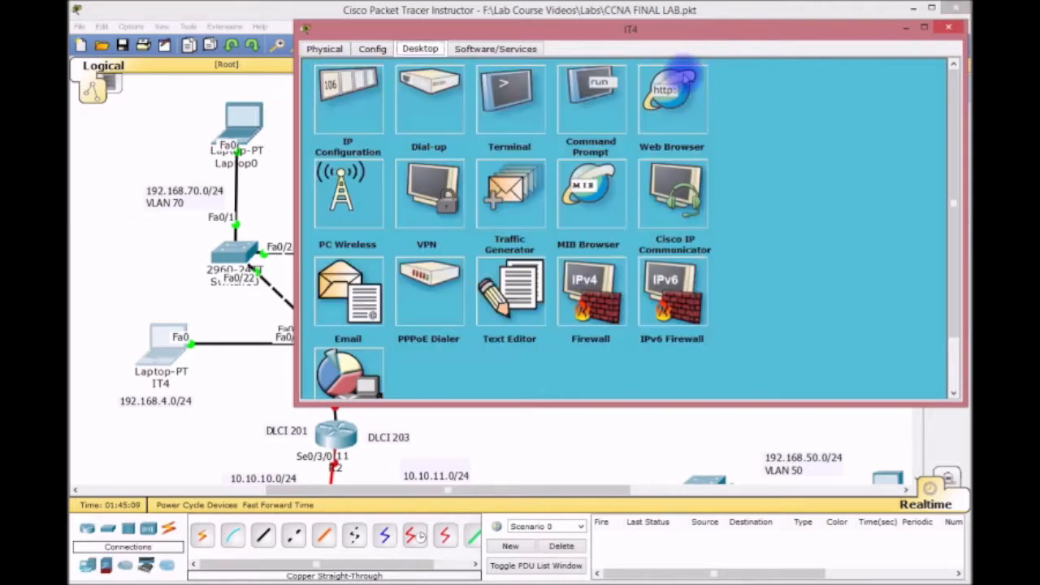
{"action": "left_click", "coordinate": [950, 28]}
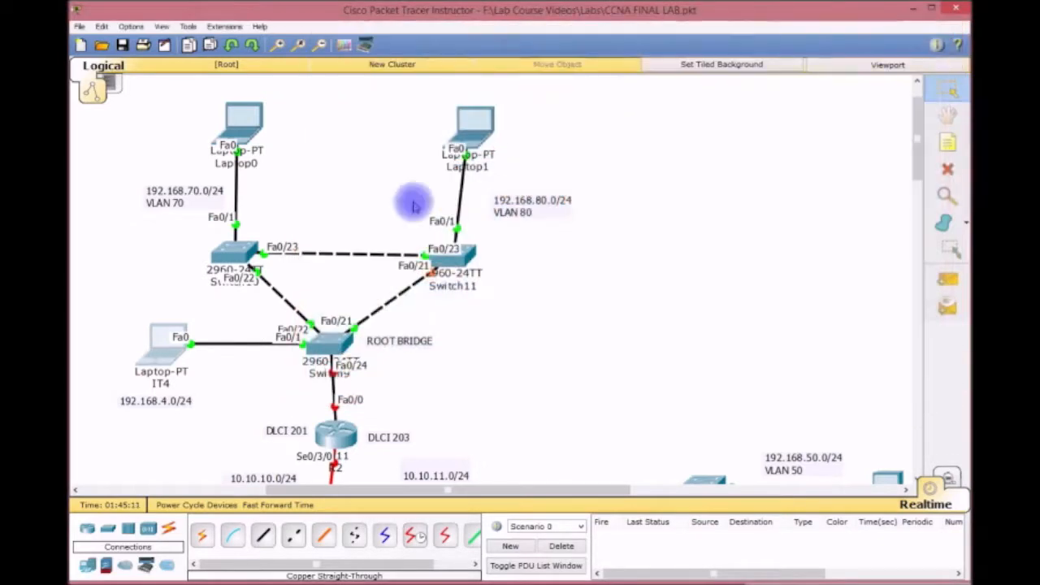
Open Laptop0's IP Configuration settings.
{"action": "left_click", "coordinate": [244, 126]}
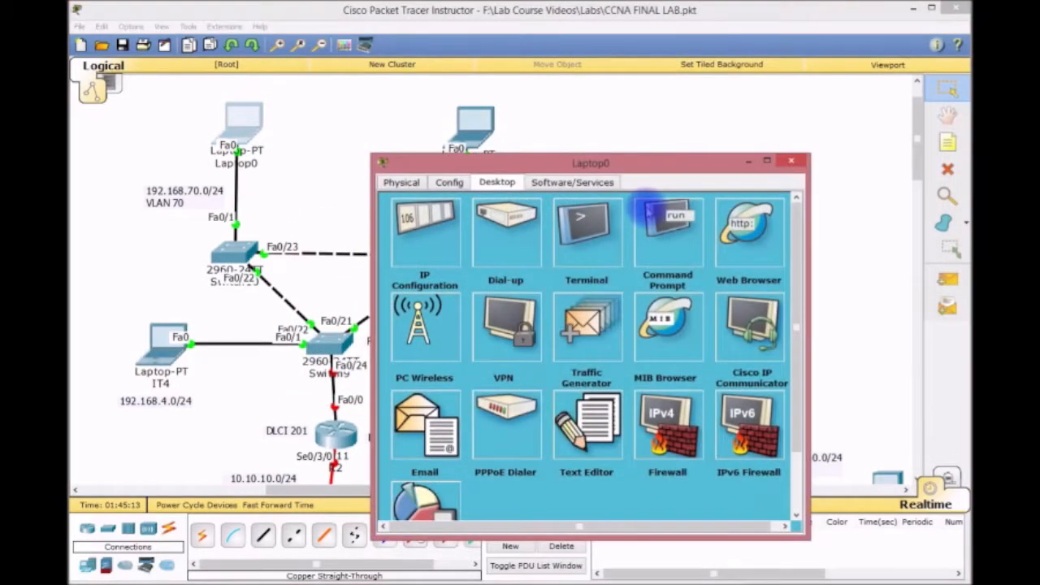
{"action": "left_click_drag", "start_coordinate": [626, 162], "coordinate": [522, 52]}
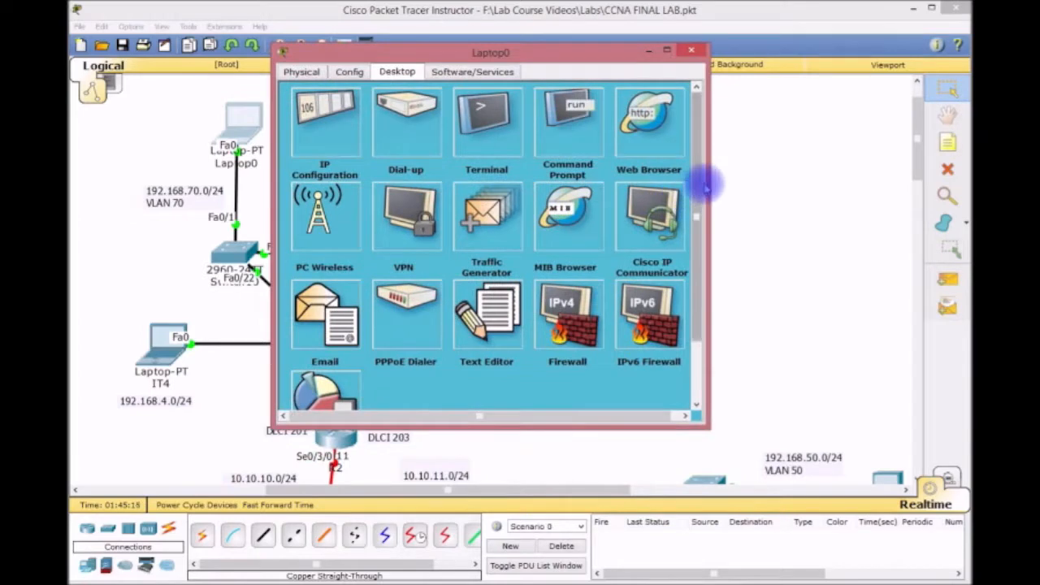
{"action": "left_click_drag", "start_coordinate": [708, 176], "coordinate": [859, 187]}
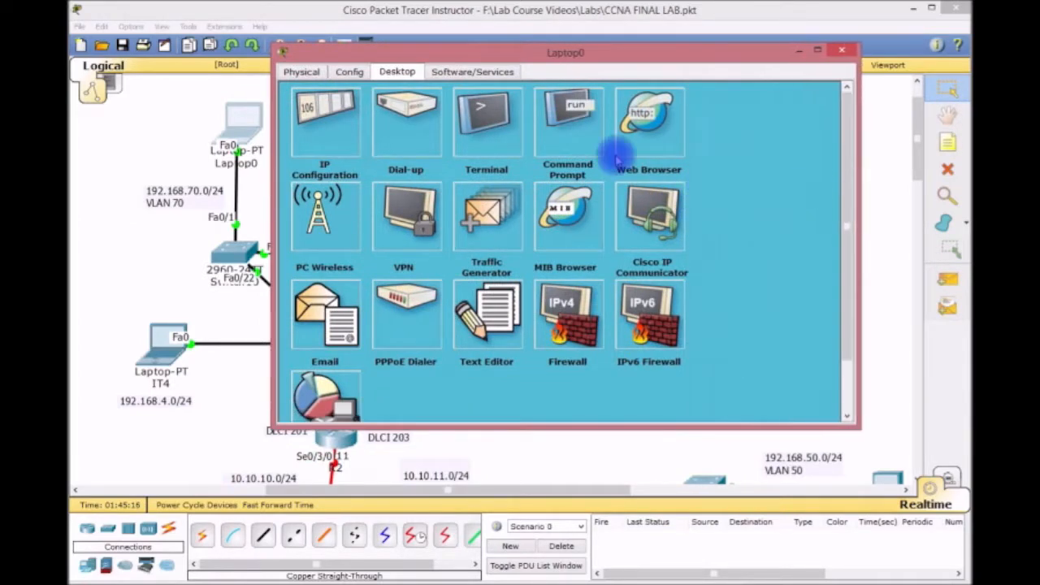
{"action": "left_click", "coordinate": [313, 134]}
Enter IP 192.168.70.1, mask 255.255.255.0, gateway 192.168.70.254, then close Laptop0's windows.
{"action": "type", "text": "1"}
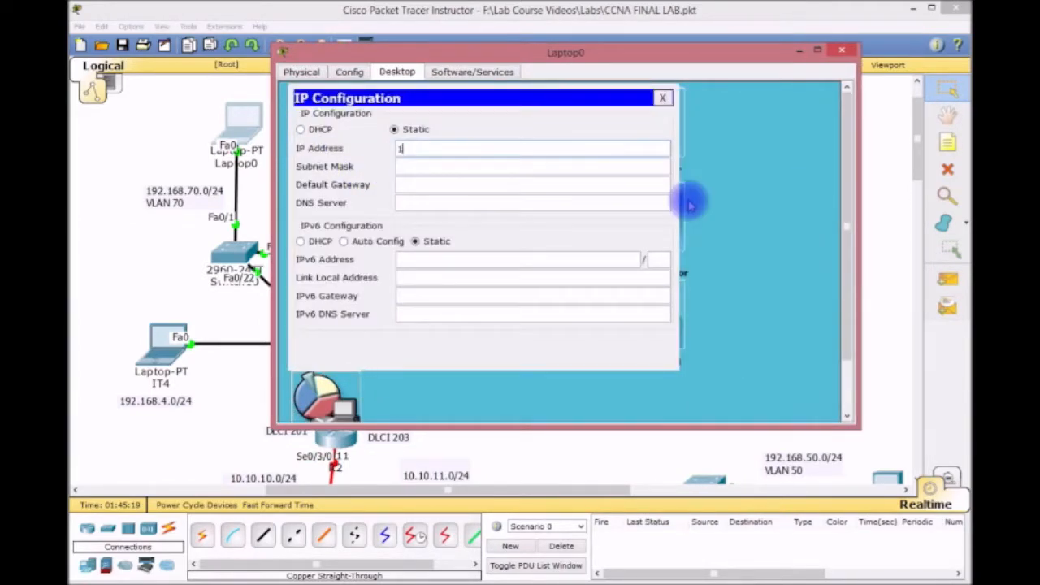
{"action": "type", "text": "92."}
{"action": "key", "text": "Tab"}
{"action": "key", "text": "Tab"}
{"action": "type", "text": "192.16"}
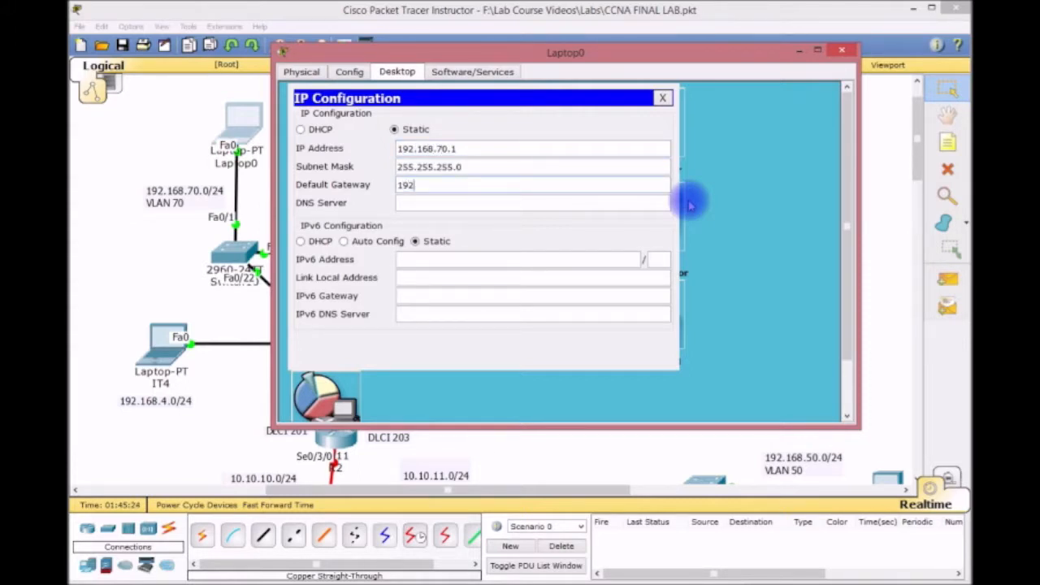
{"action": "type", "text": "8.70.254"}
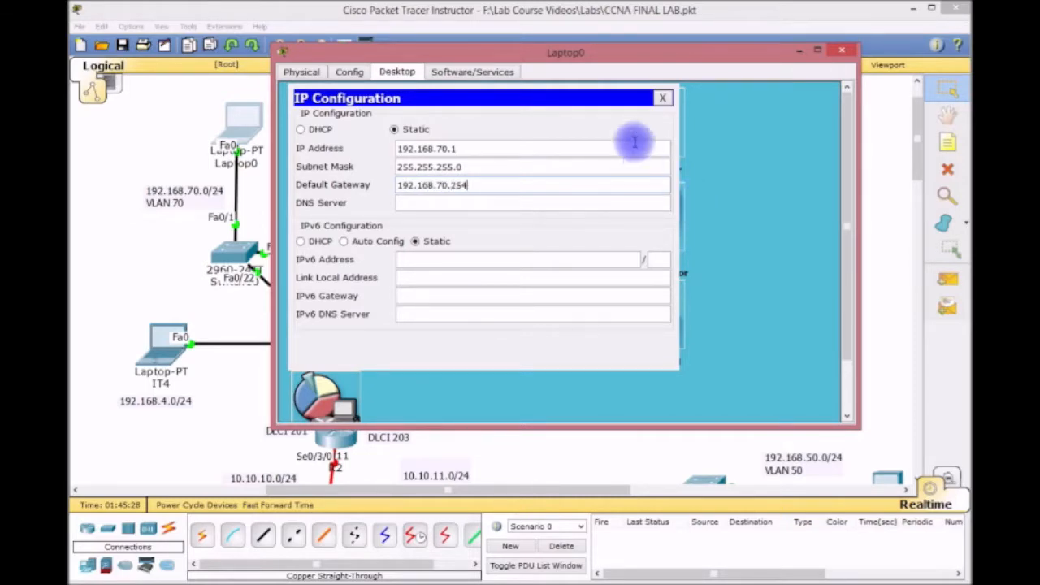
{"action": "left_click", "coordinate": [662, 98]}
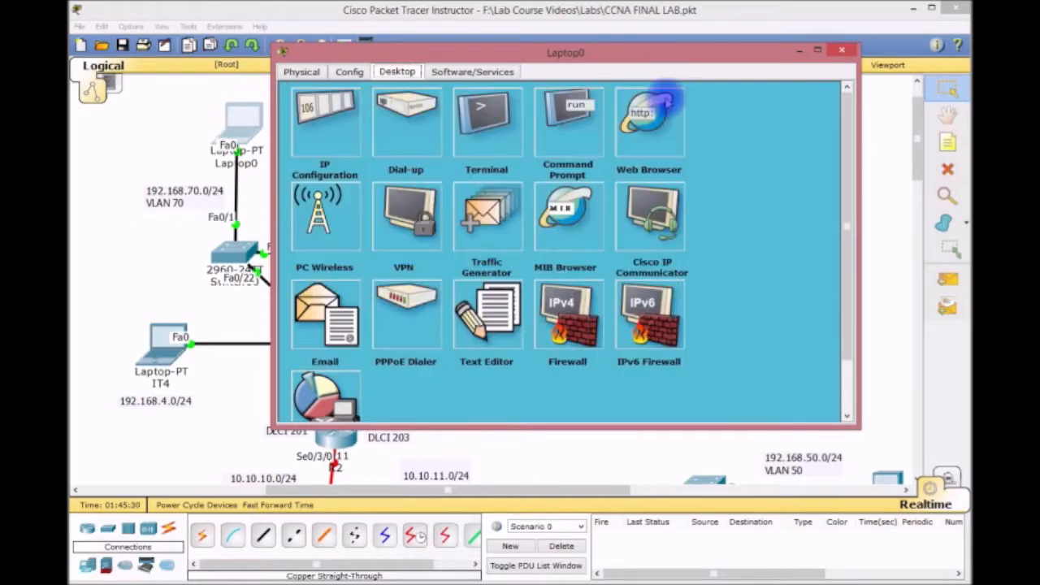
{"action": "left_click", "coordinate": [844, 50]}
Give Laptop1 static IP 192.168.80.1, mask 255.255.255.0 and gateway 192.168.80.254.
{"action": "left_click", "coordinate": [479, 131]}
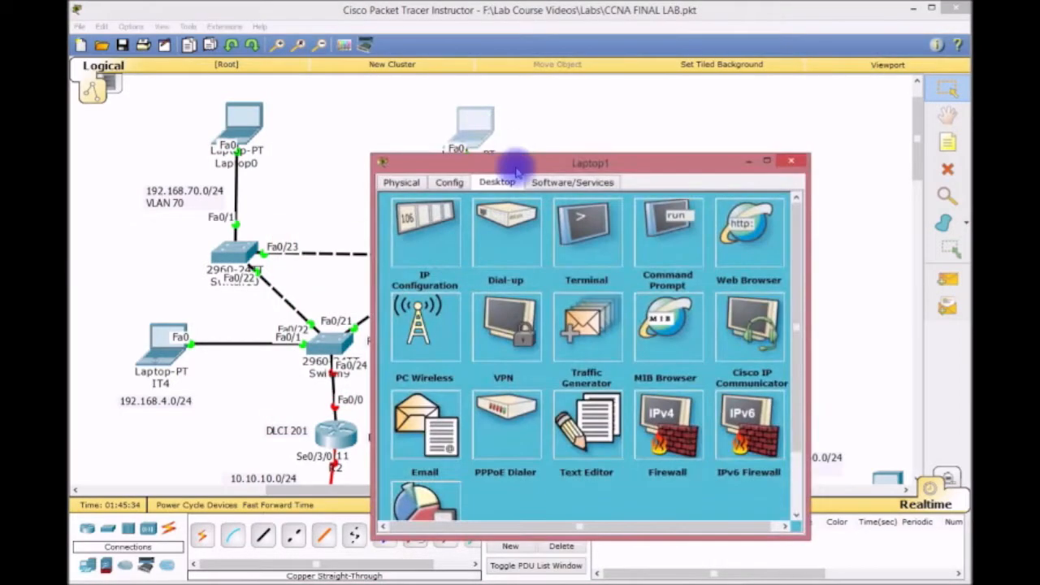
{"action": "left_click_drag", "start_coordinate": [515, 158], "coordinate": [433, 63]}
{"action": "left_click_drag", "start_coordinate": [730, 181], "coordinate": [850, 170]}
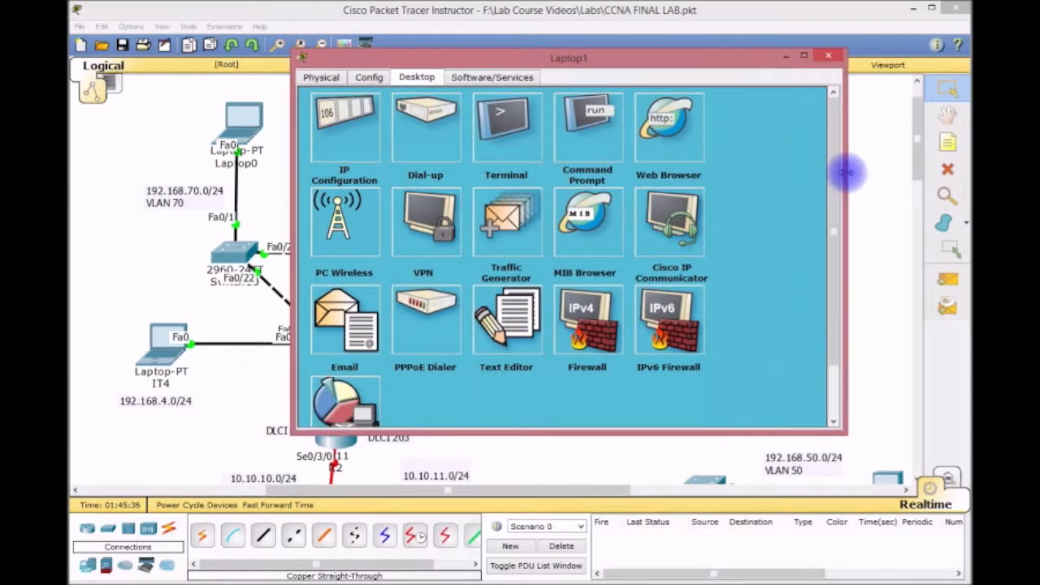
{"action": "left_click", "coordinate": [355, 120]}
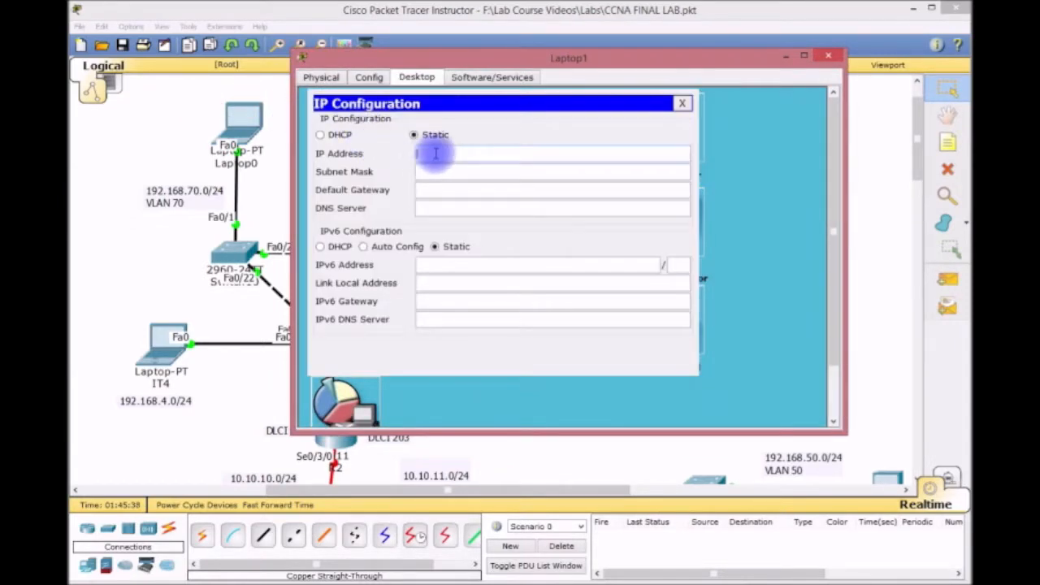
{"action": "type", "text": "192.168.80.1"}
{"action": "key", "text": "Tab"}
{"action": "key", "text": "Tab"}
{"action": "type", "text": "192.1"}
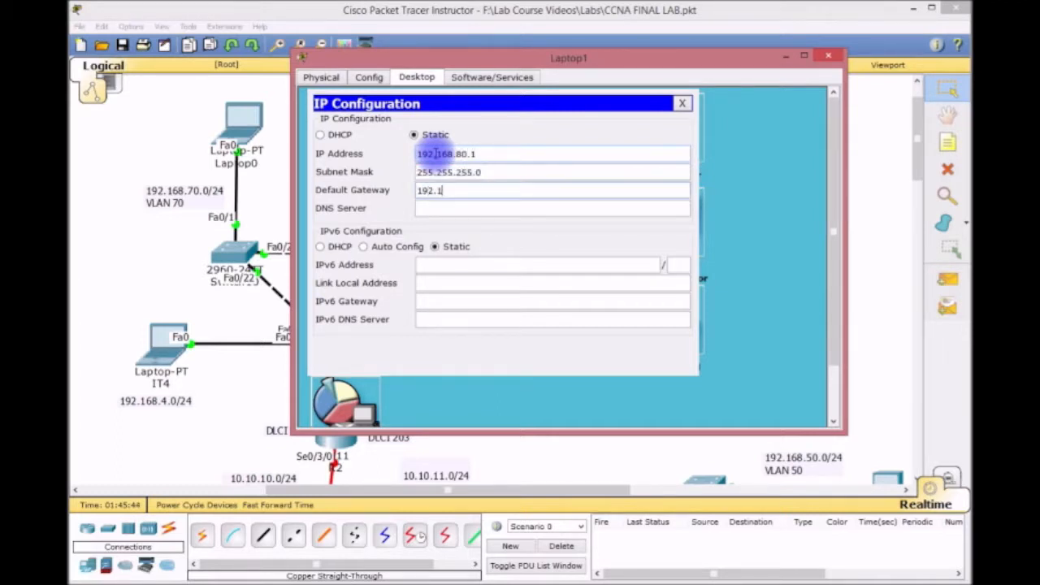
{"action": "type", "text": "68.80.254"}
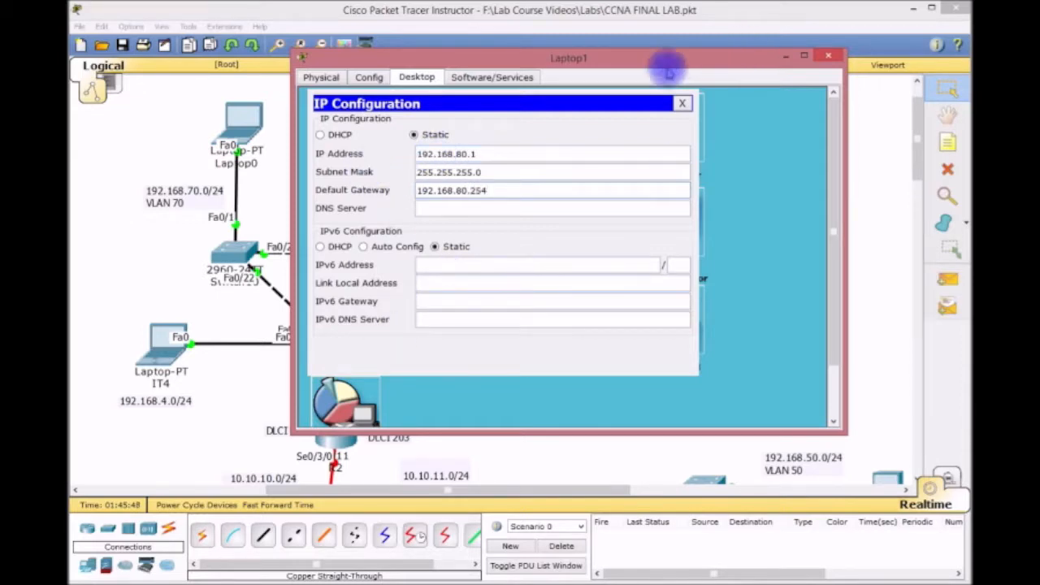
{"action": "left_click", "coordinate": [683, 104]}
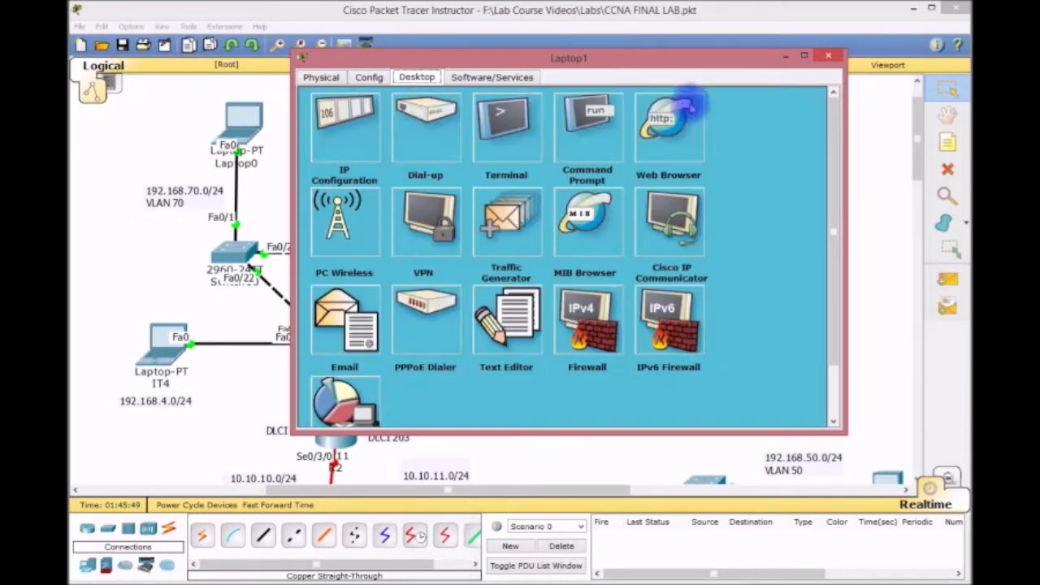
{"action": "left_click", "coordinate": [827, 54]}
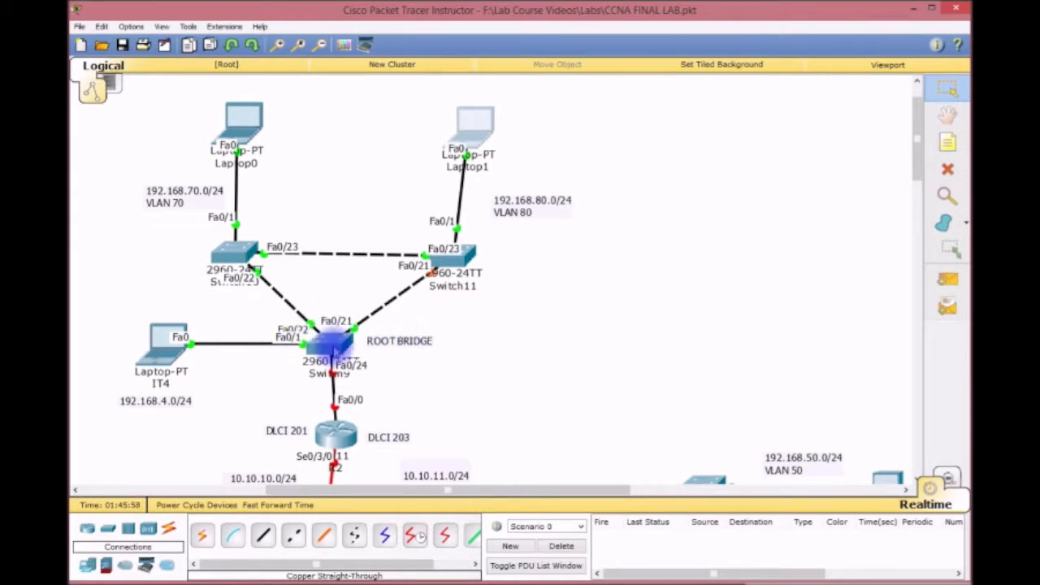
Open Switch9's enlarged CLI and enter global configuration mode with EN and CONFIG T.
{"action": "left_click", "coordinate": [329, 345]}
{"action": "left_click_drag", "start_coordinate": [531, 163], "coordinate": [222, 22]}
{"action": "left_click_drag", "start_coordinate": [505, 387], "coordinate": [952, 572]}
{"action": "key", "text": "Return"}
{"action": "key", "text": "Return"}
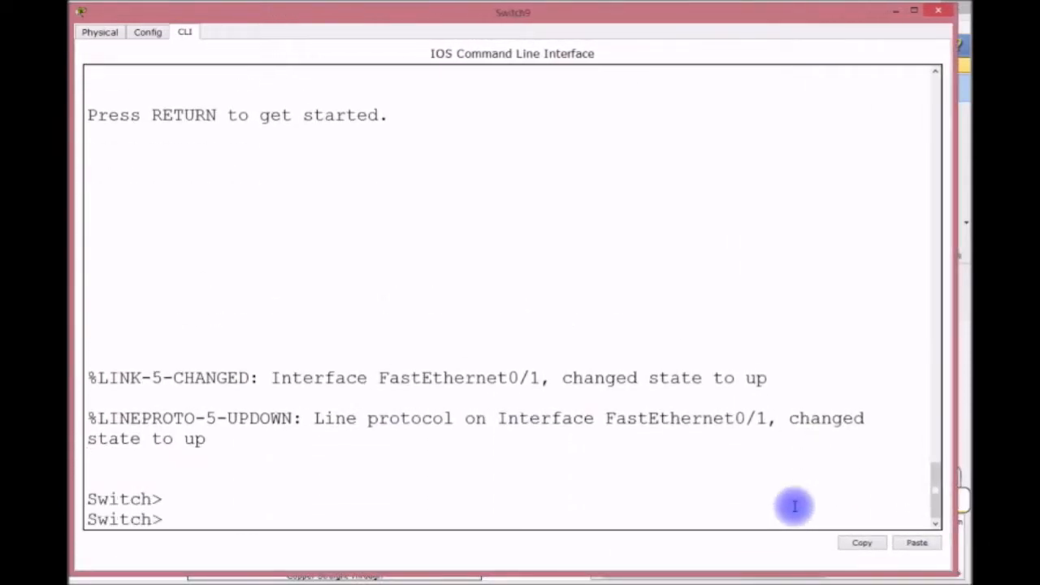
{"action": "key", "text": "Return"}
{"action": "type", "text": "E"}
{"action": "key", "text": "Return"}
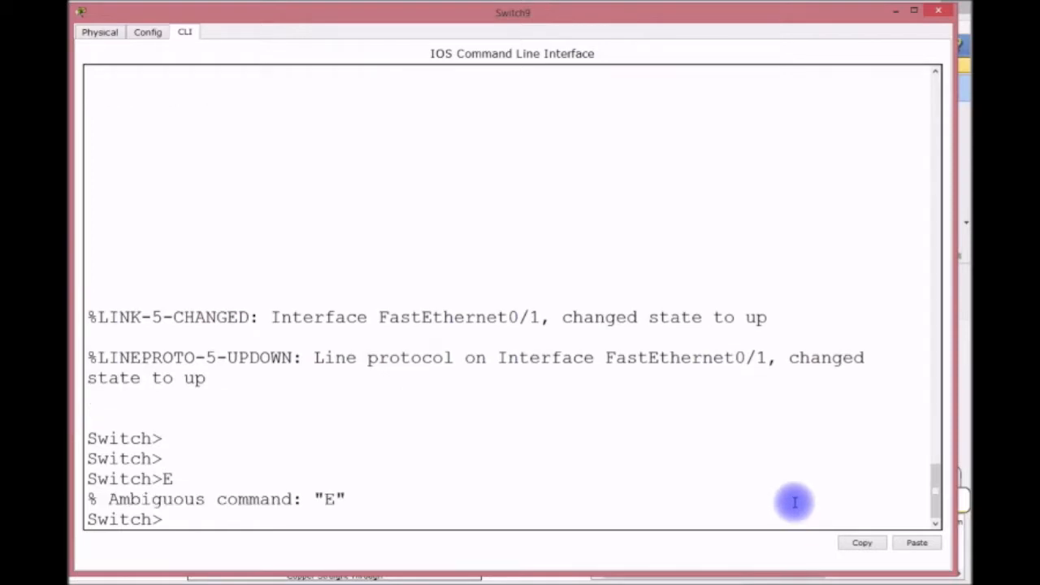
{"action": "type", "text": "EN"}
{"action": "key", "text": "Return"}
{"action": "type", "text": "CONFIG T"}
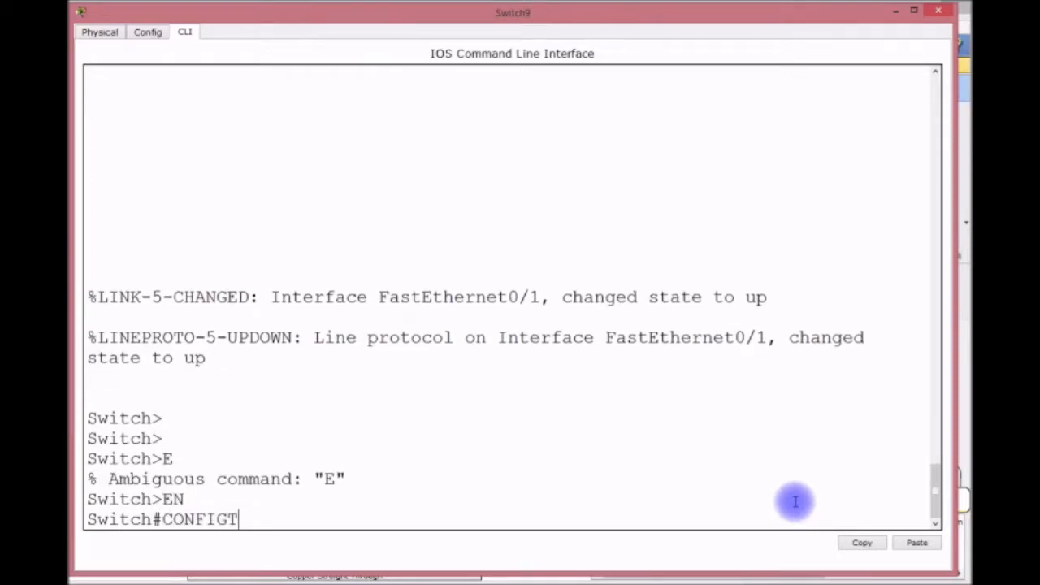
{"action": "key", "text": "Return"}
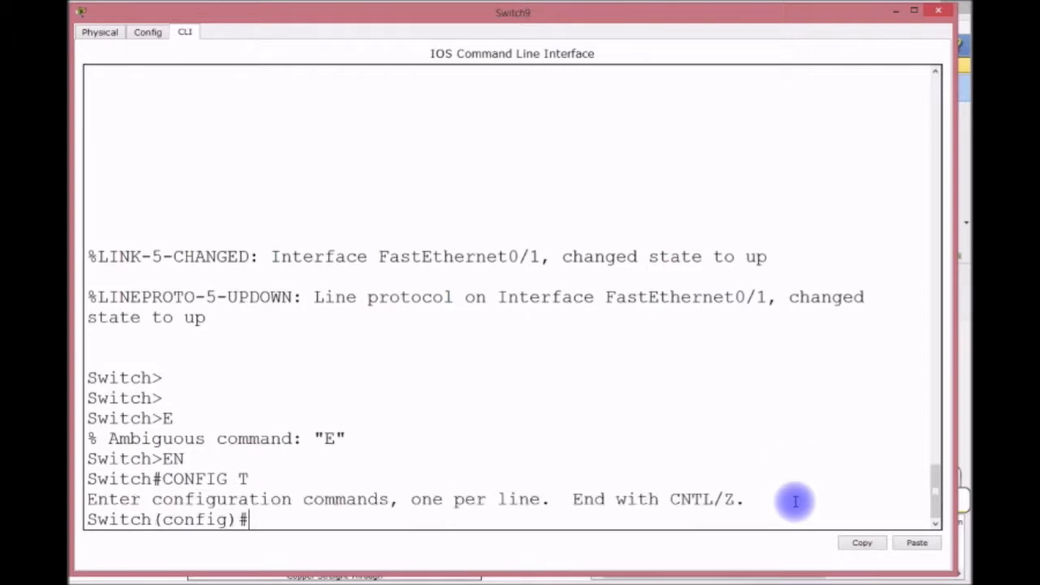
Rename the switch to CORE4.
{"action": "type", "text": "HOSTNAME"}
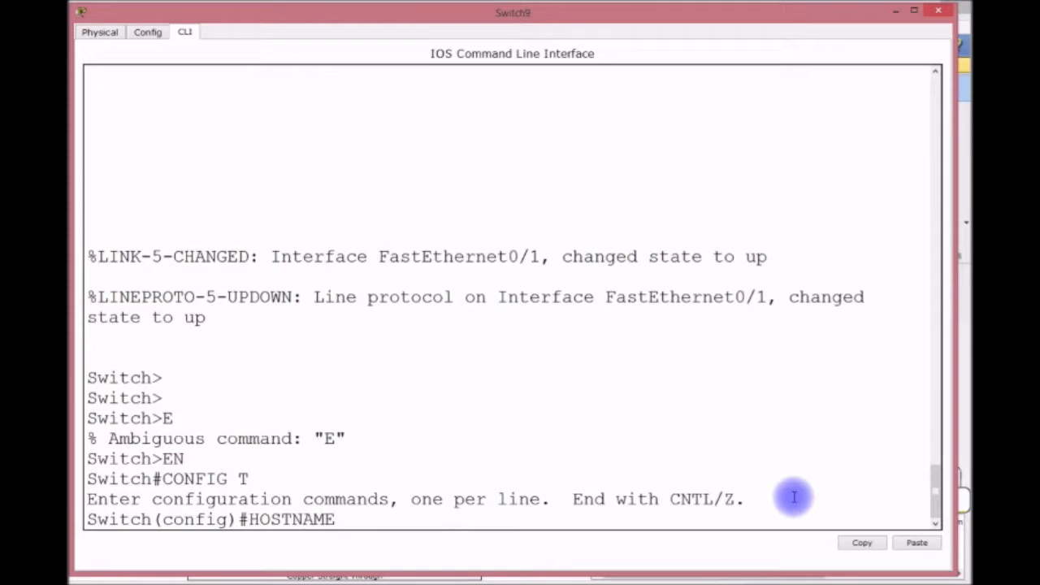
{"action": "type", "text": " S"}
{"action": "key", "text": "BackSpace"}
{"action": "type", "text": "CORE4"}
{"action": "key", "text": "Return"}
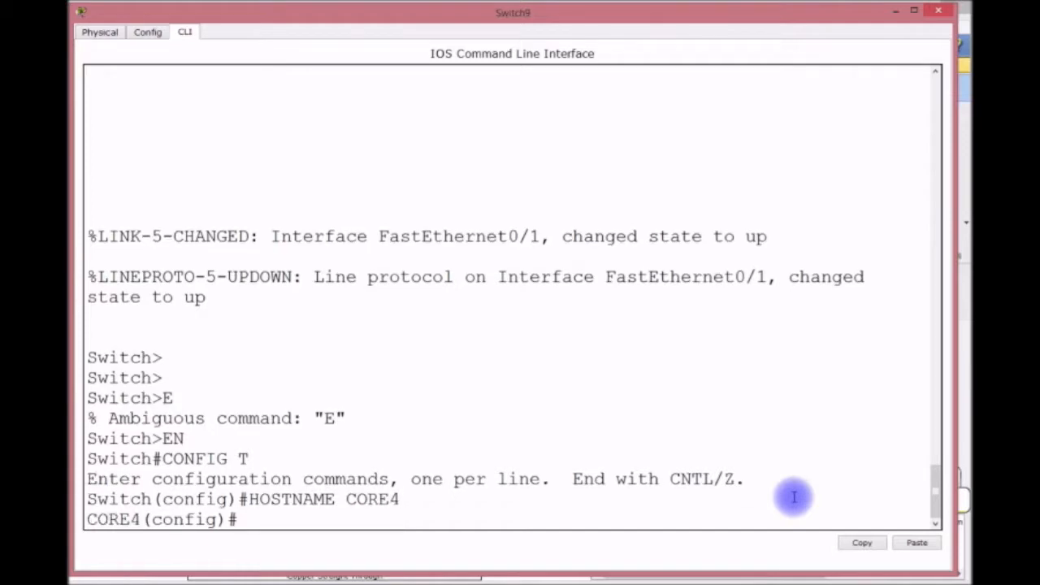
Create VLAN 70 named DISCO and VLAN 80 named ROCK.
{"action": "type", "text": "VLAN 70"}
{"action": "key", "text": "Return"}
{"action": "type", "text": "NAME DISCO"}
{"action": "key", "text": "Return"}
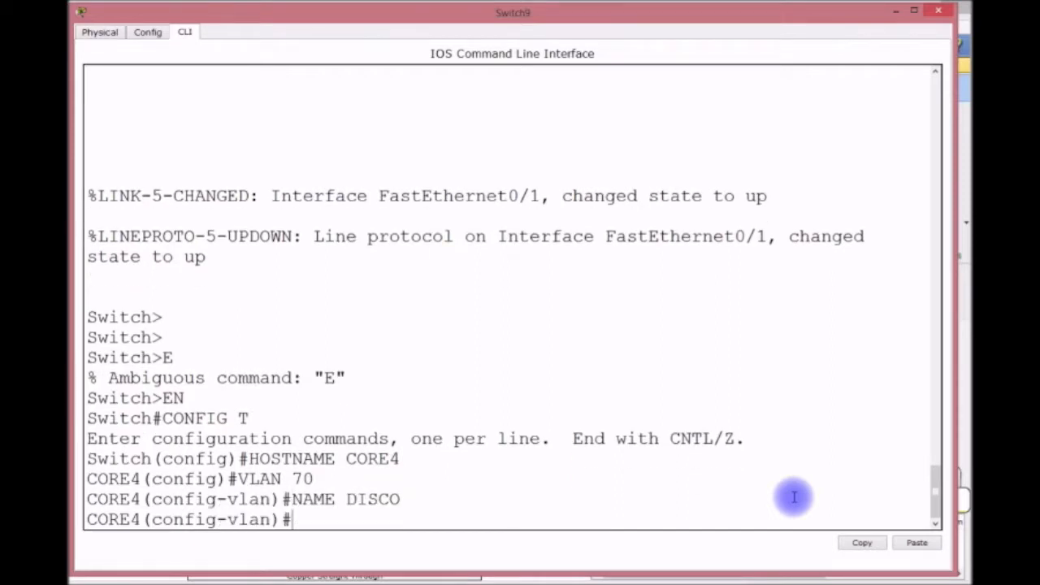
{"action": "type", "text": "VLAN 80"}
{"action": "key", "text": "Return"}
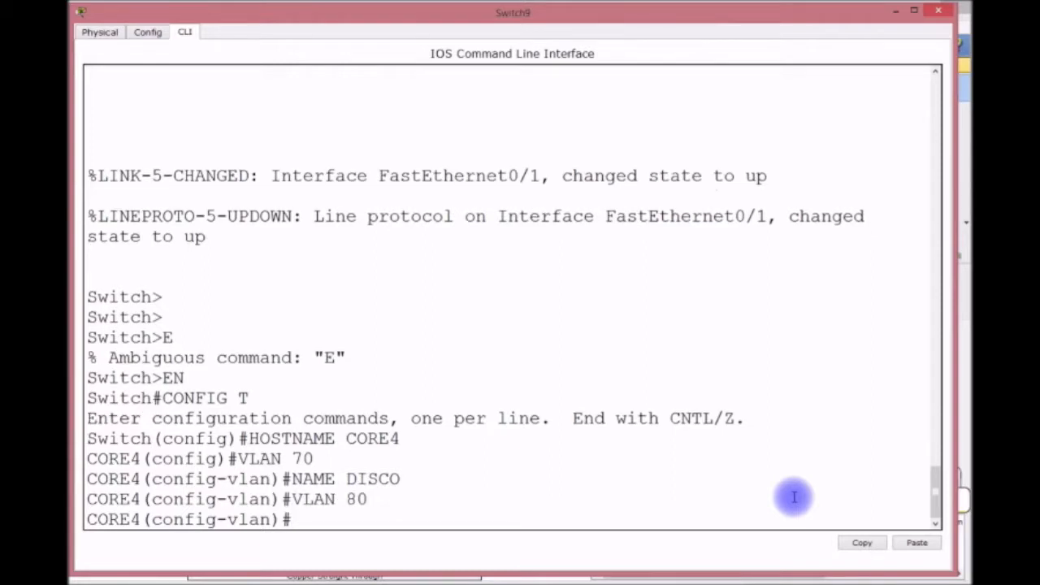
{"action": "type", "text": "NAME ROCK"}
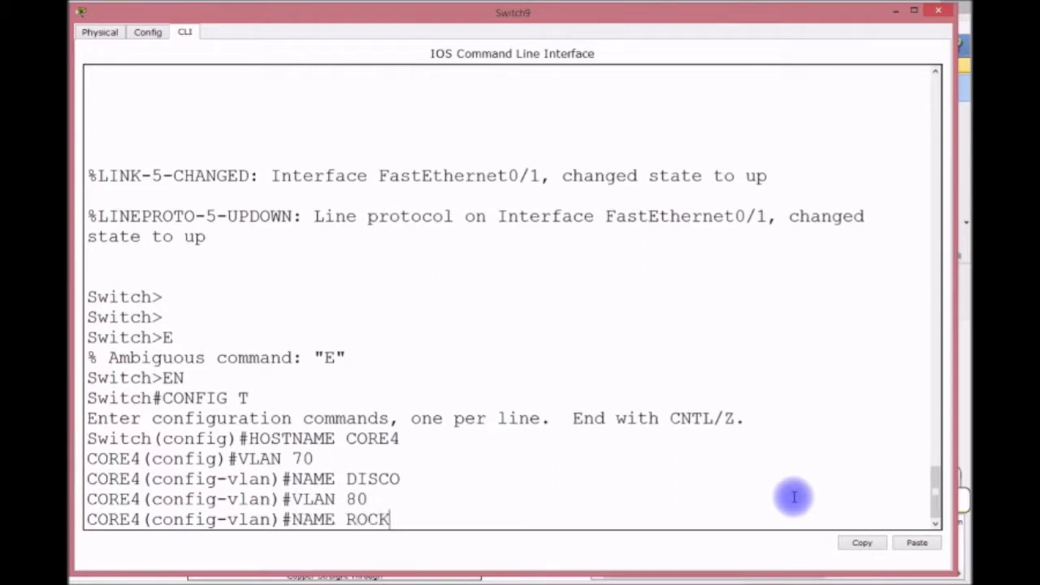
{"action": "key", "text": "Return"}
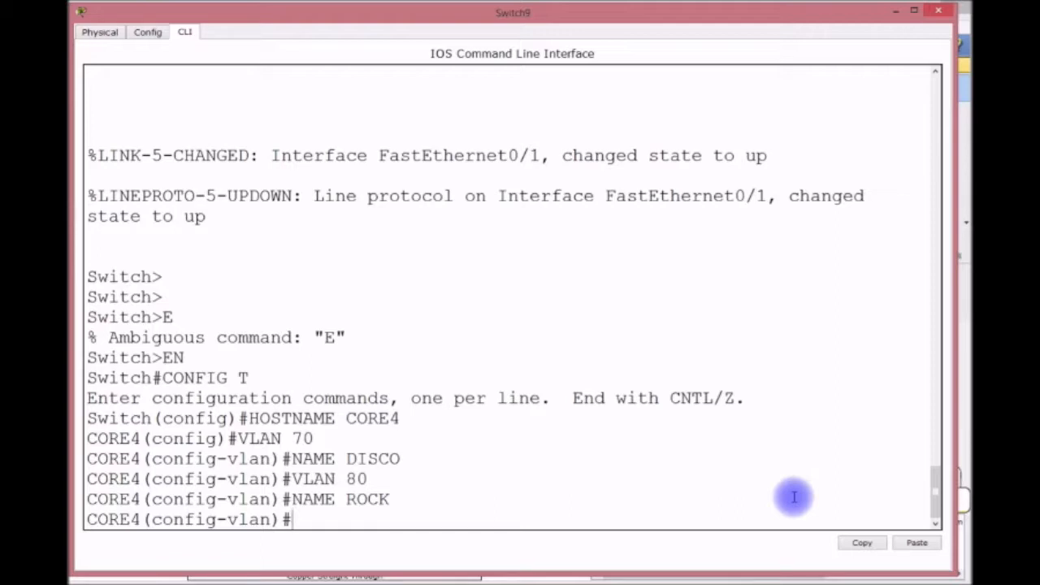
Exit VLAN configuration and enter the VTP DOMAIN CISCO command.
{"action": "type", "text": "EXTI"}
{"action": "key", "text": "Return"}
{"action": "type", "text": "EXITT"}
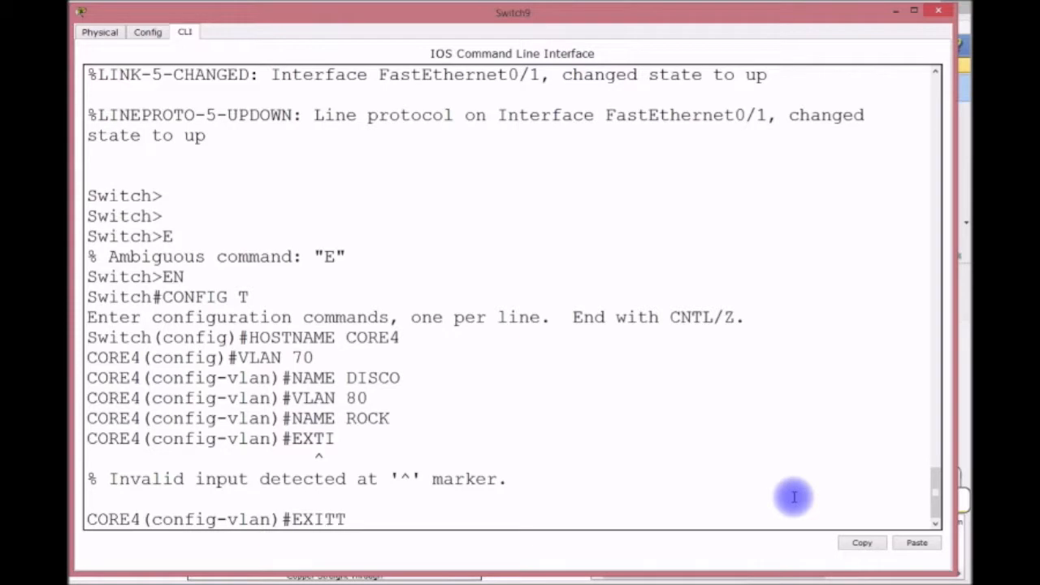
{"action": "key", "text": "Return"}
{"action": "type", "text": "EXIT"}
{"action": "key", "text": "Return"}
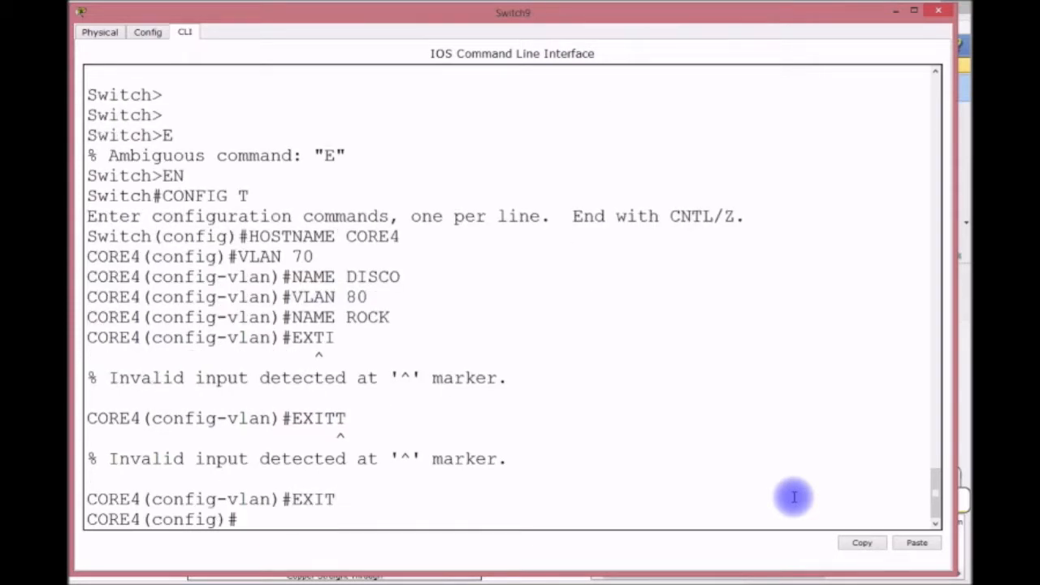
{"action": "type", "text": "VTP DO"}
{"action": "type", "text": "M"}
{"action": "key", "text": "BackSpace"}
{"action": "type", "text": "DOMAIN"}
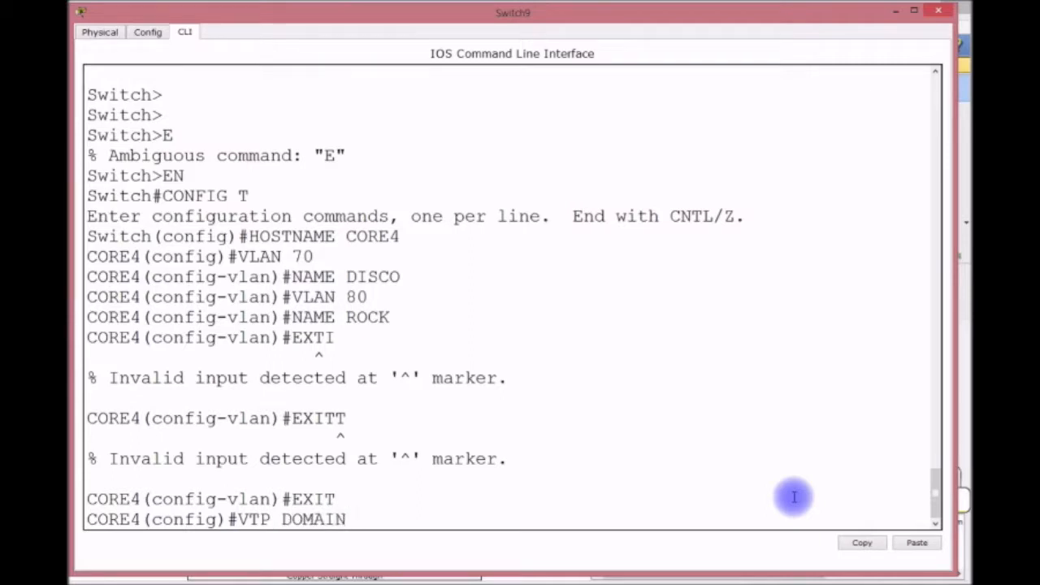
{"action": "type", "text": " CISCO"}
Apply VTP domain CISCO and spanning-tree priority 0 for VLANs 1, 70 and 80.
{"action": "key", "text": "Return"}
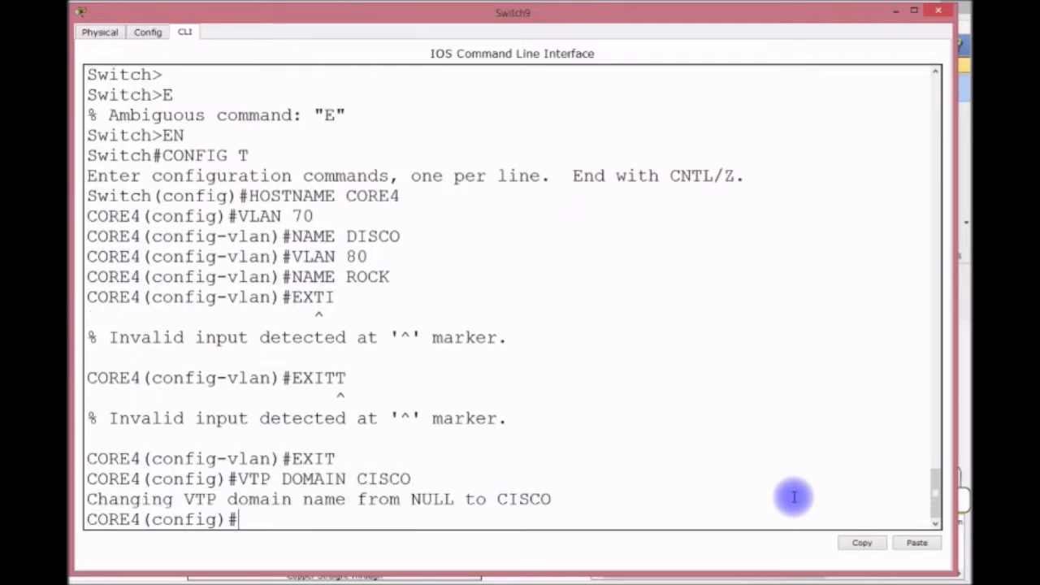
{"action": "type", "text": "SPA"}
{"action": "key", "text": "Tab"}
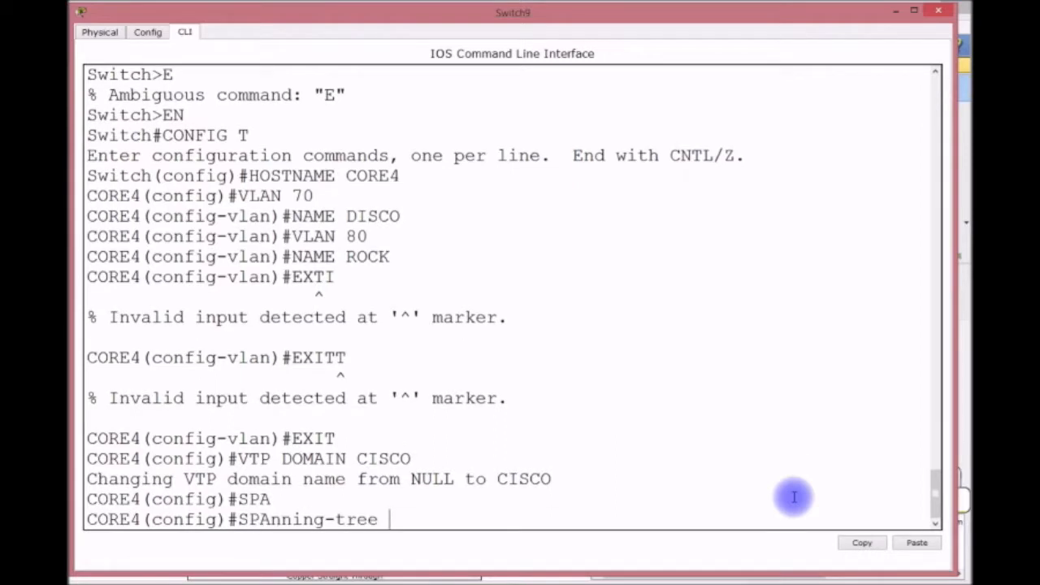
{"action": "type", "text": "VLAN 1"}
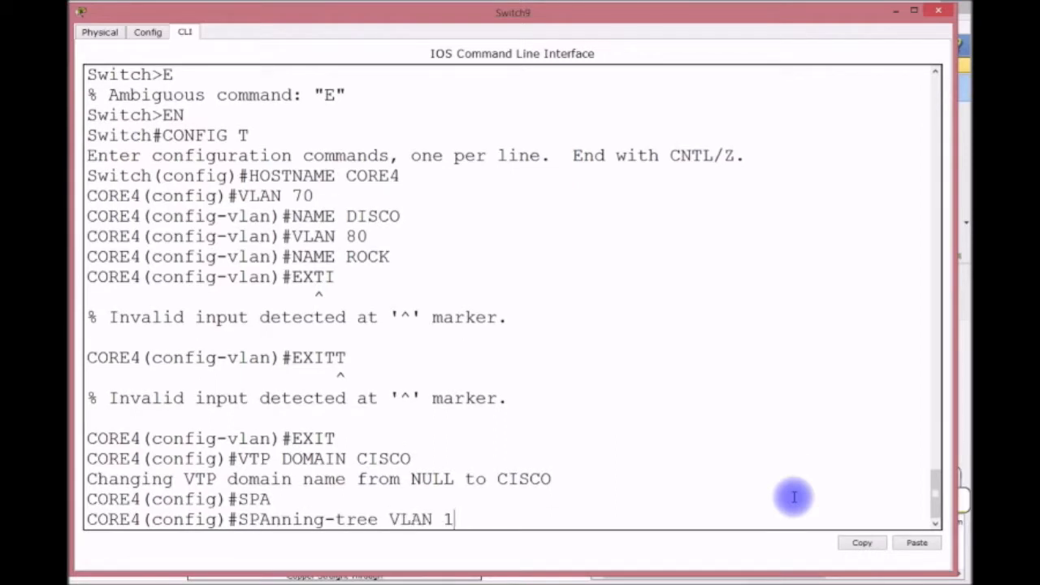
{"action": "type", "text": ",70,80 PRIO"}
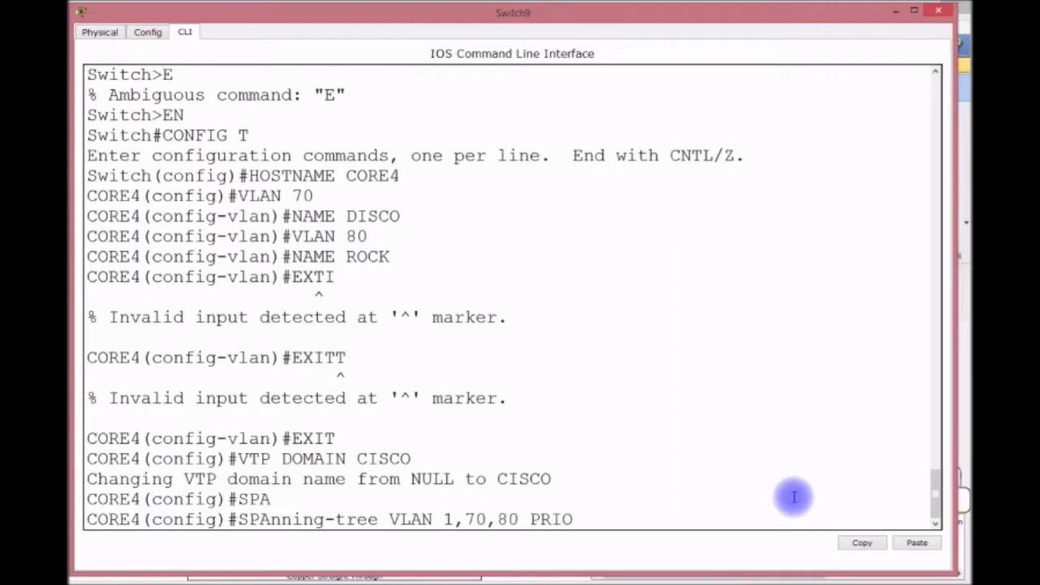
{"action": "type", "text": "RITY 0"}
{"action": "key", "text": "Return"}
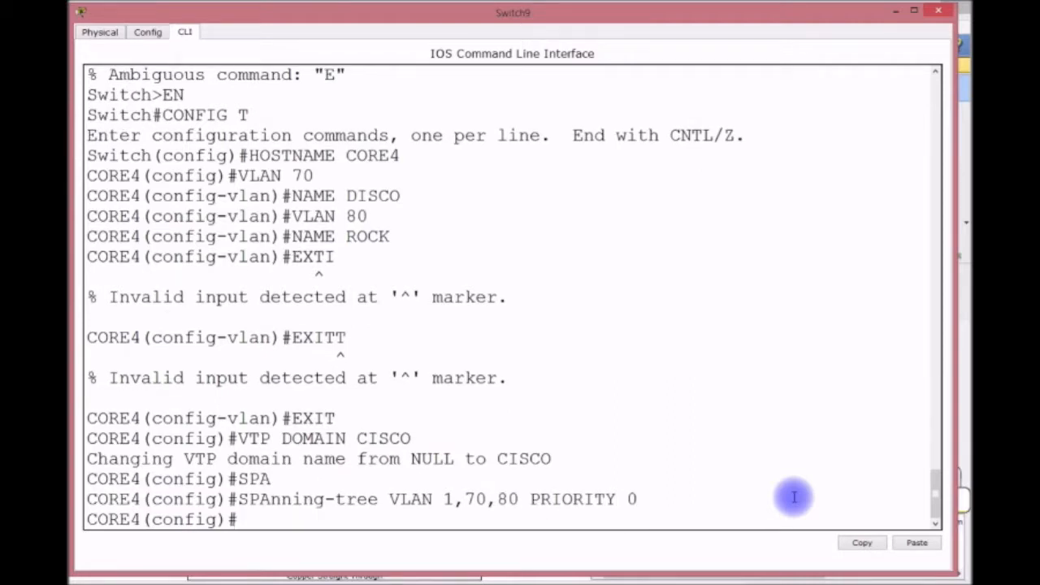
Make interfaces F0/21 and F0/22 trunk ports.
{"action": "type", "text": "INT F0/21"}
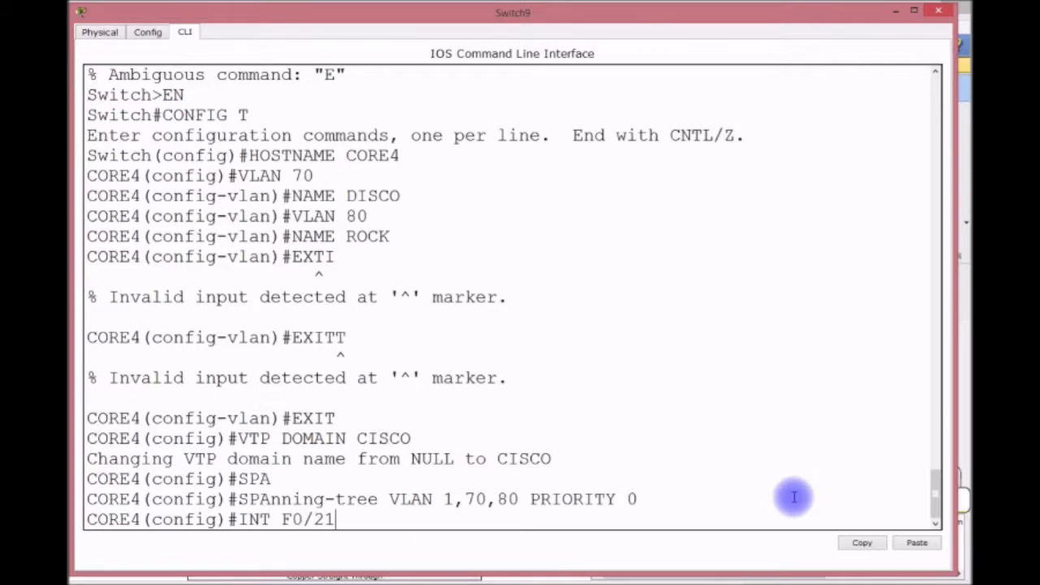
{"action": "key", "text": "Return"}
{"action": "type", "text": "SWITCH"}
{"action": "key", "text": "BackSpace"}
{"action": "key", "text": "BackSpace"}
{"action": "type", "text": "TCHPOR"}
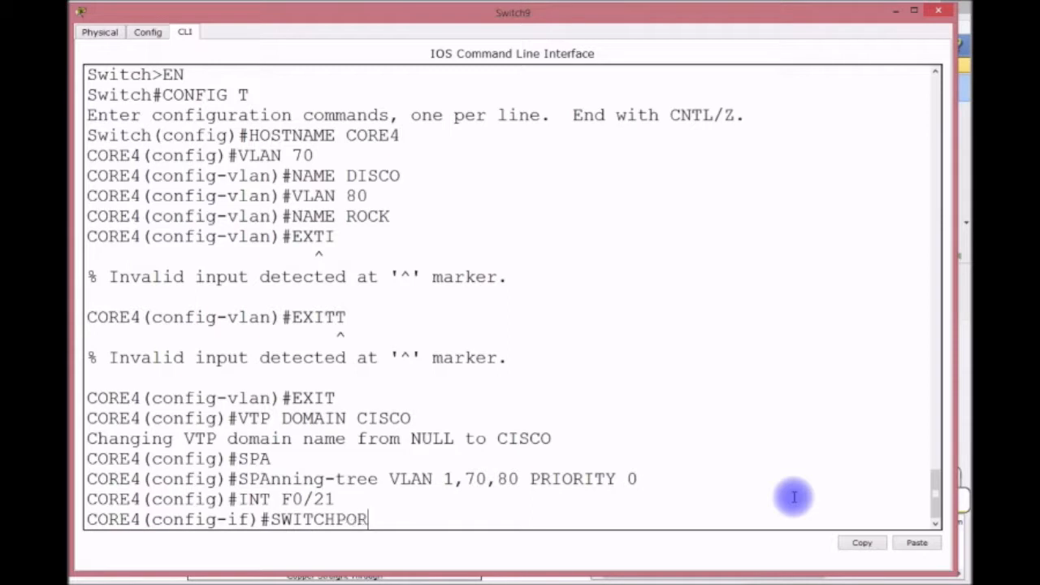
{"action": "type", "text": "T MODE TRUNK"}
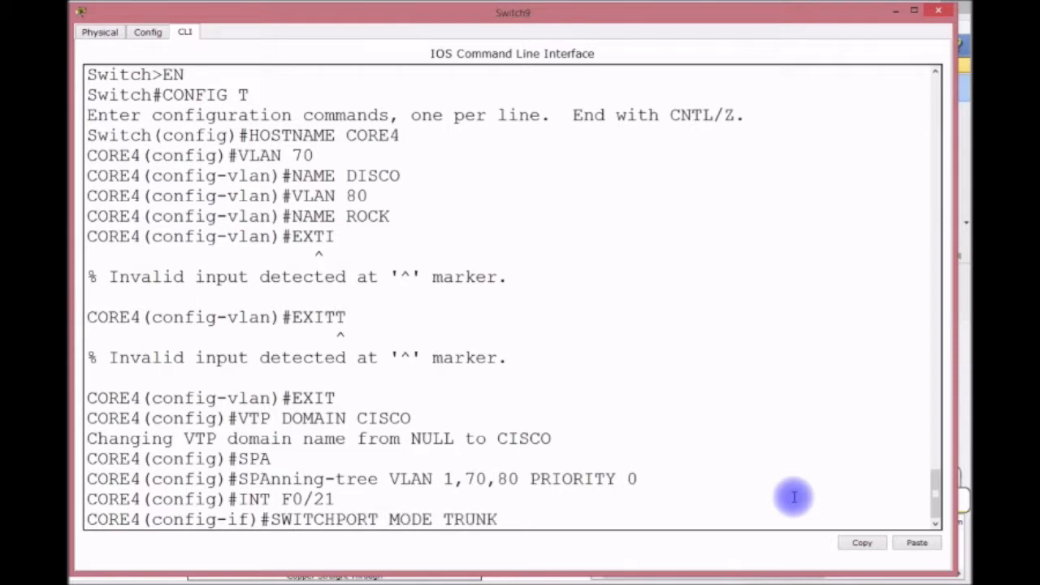
{"action": "key", "text": "Return"}
{"action": "key", "text": "Return"}
{"action": "key", "text": "Up"}
{"action": "key", "text": "Up"}
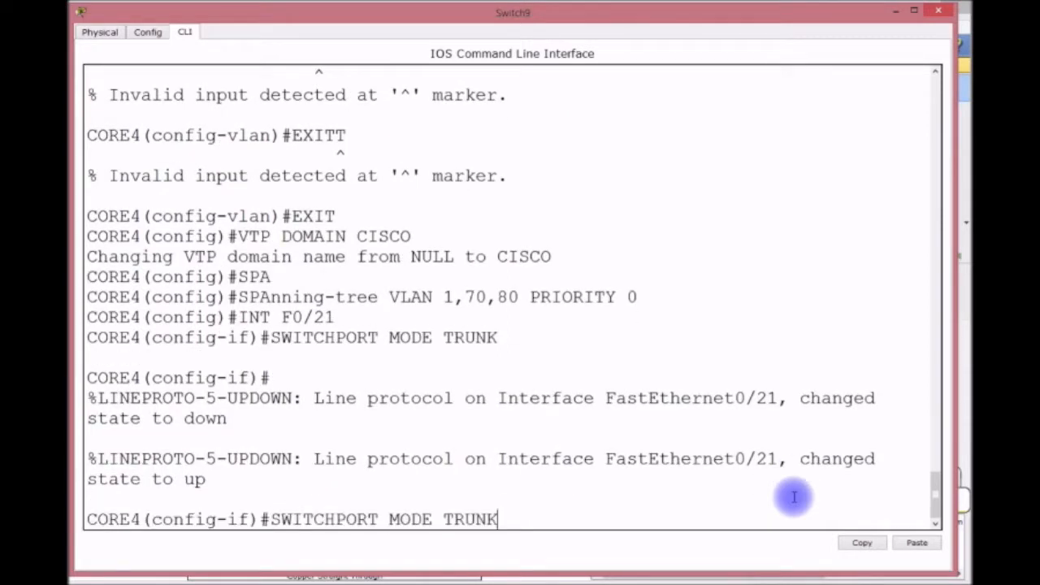
{"action": "key", "text": "BackSpace"}
{"action": "key", "text": "Return"}
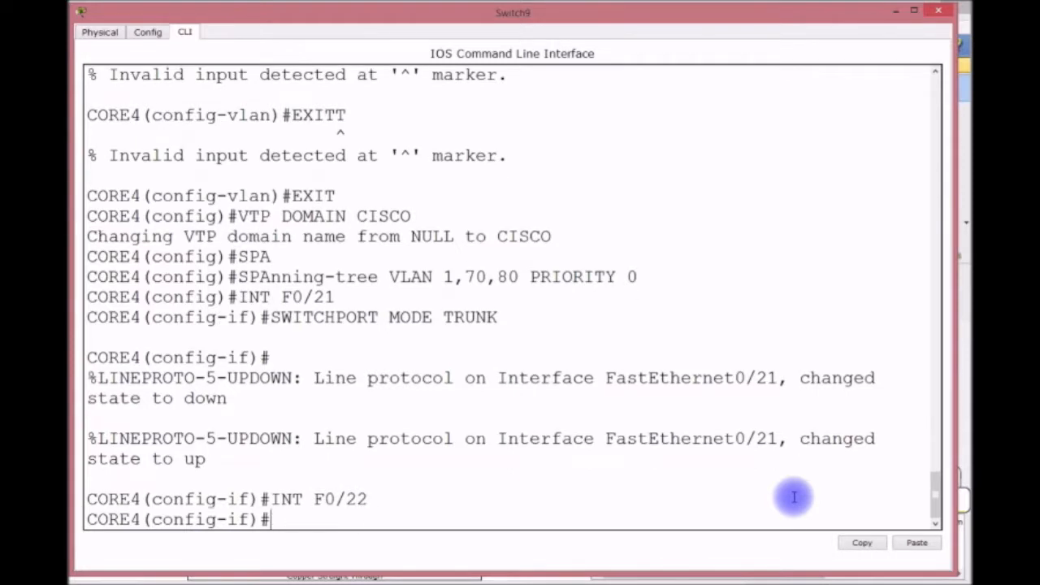
{"action": "key", "text": "Up"}
{"action": "key", "text": "Up"}
{"action": "key", "text": "Return"}
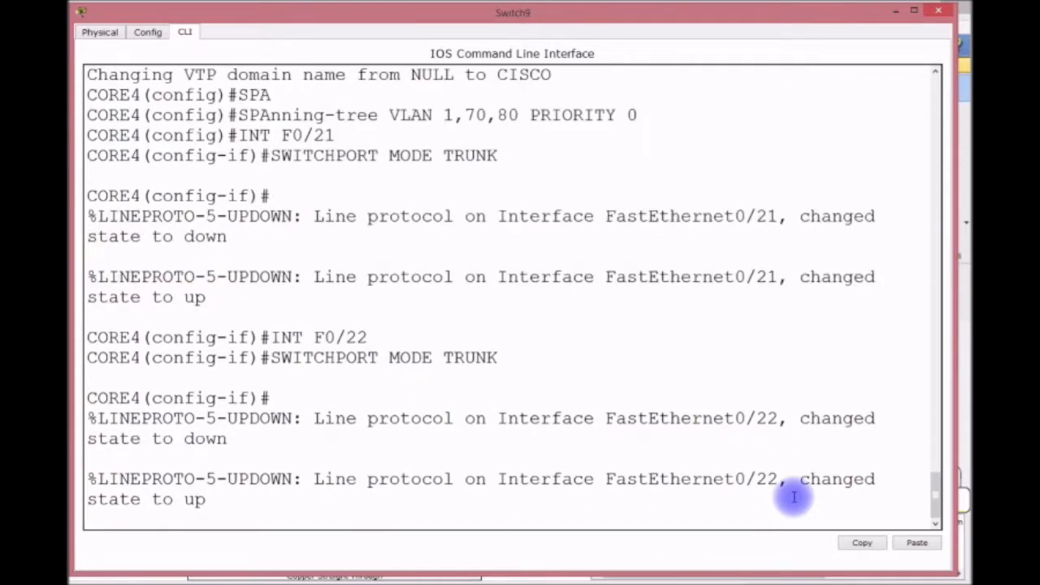
Make F0/24 a trunk port and return to global configuration mode.
{"action": "key", "text": "Return"}
{"action": "key", "text": "Up"}
{"action": "key", "text": "Up"}
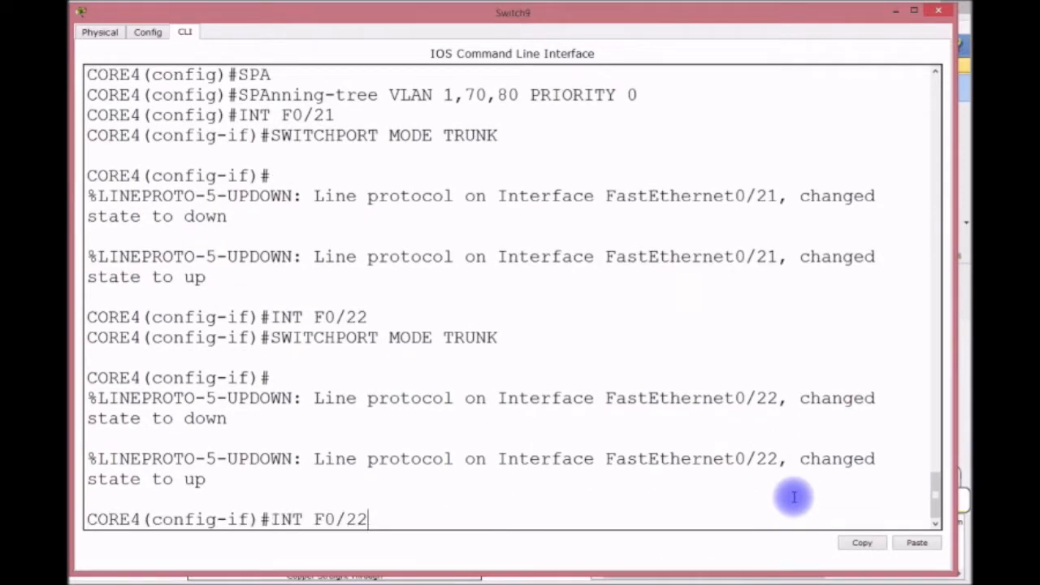
{"action": "key", "text": "BackSpace"}
{"action": "type", "text": "4"}
{"action": "key", "text": "Return"}
{"action": "key", "text": "Up"}
{"action": "key", "text": "Up"}
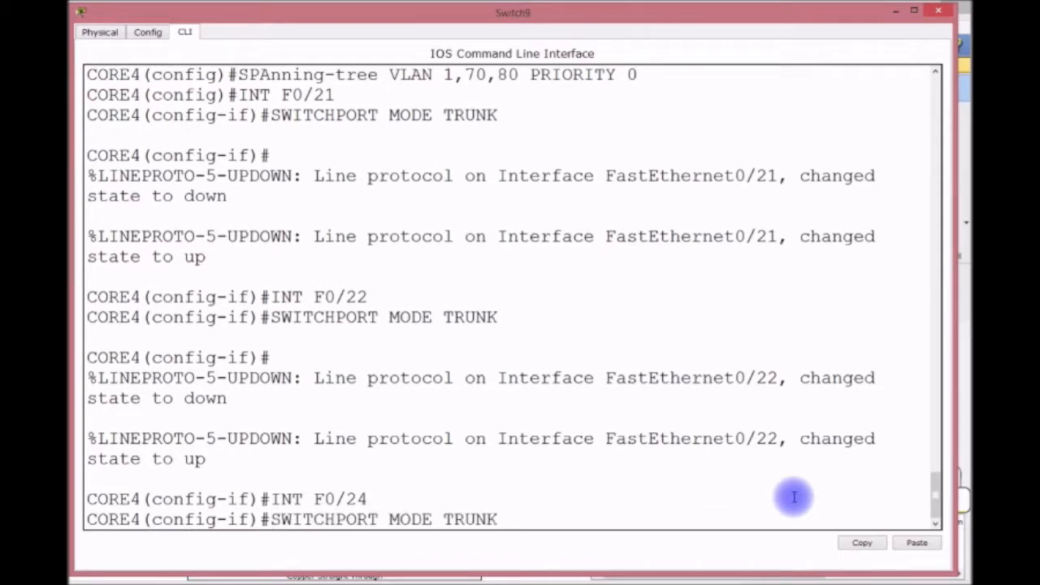
{"action": "key", "text": "Return"}
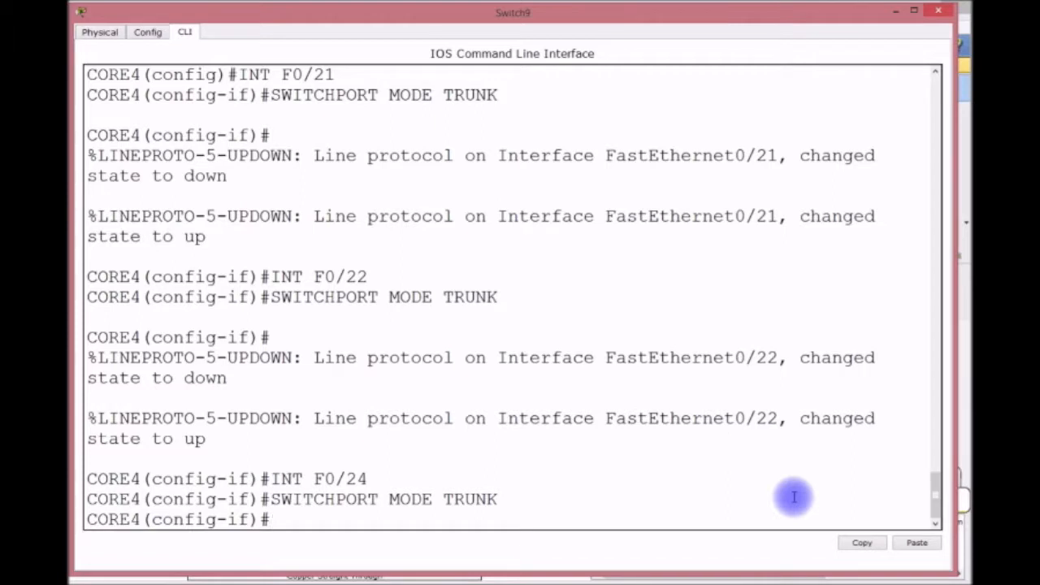
{"action": "type", "text": "EXTT"}
{"action": "key", "text": "Return"}
{"action": "type", "text": "IP DEF"}
{"action": "key", "text": "Tab"}
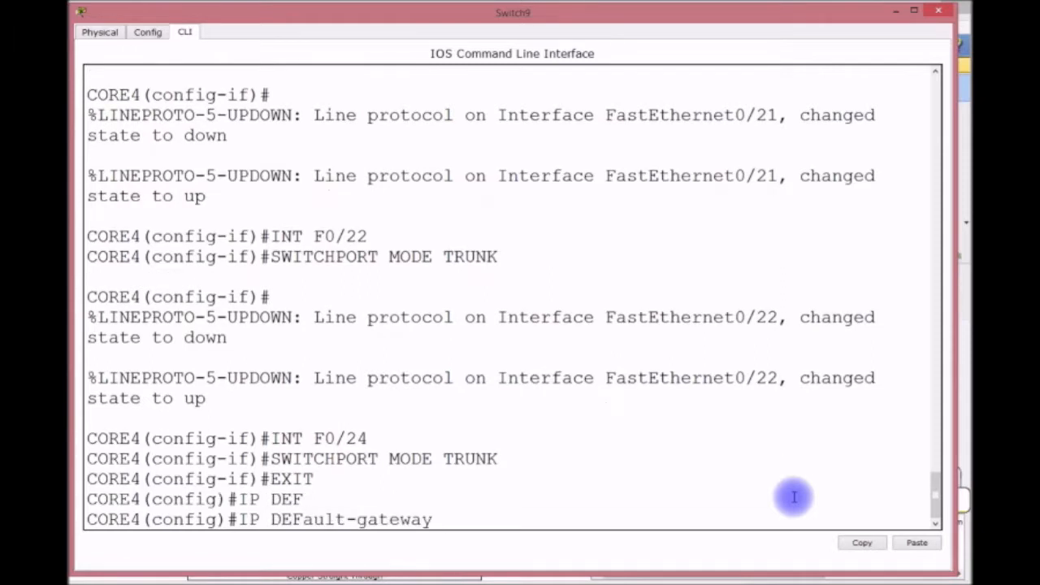
Set default gateway 192.168.4.254 and bring up VLAN 1 at 192.168.4.253/24.
{"action": "type", "text": "192.168.4.254"}
{"action": "key", "text": "Return"}
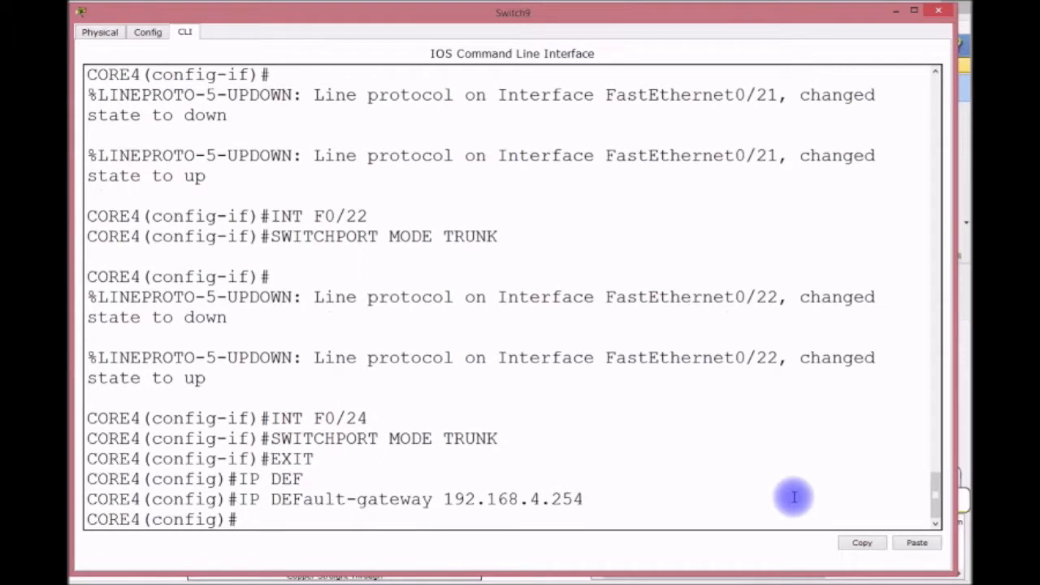
{"action": "type", "text": "INT VALN"}
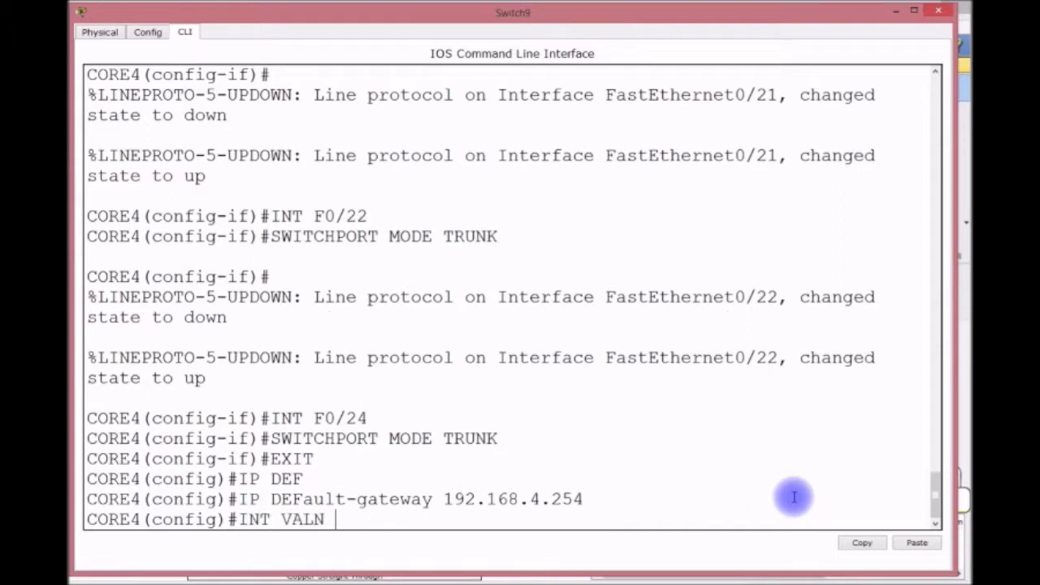
{"action": "key", "text": "BackSpace"}
{"action": "key", "text": "BackSpace"}
{"action": "key", "text": "BackSpace"}
{"action": "key", "text": "BackSpace"}
{"action": "type", "text": "LAN 1"}
{"action": "key", "text": "Return"}
{"action": "type", "text": "IP ADDRES"}
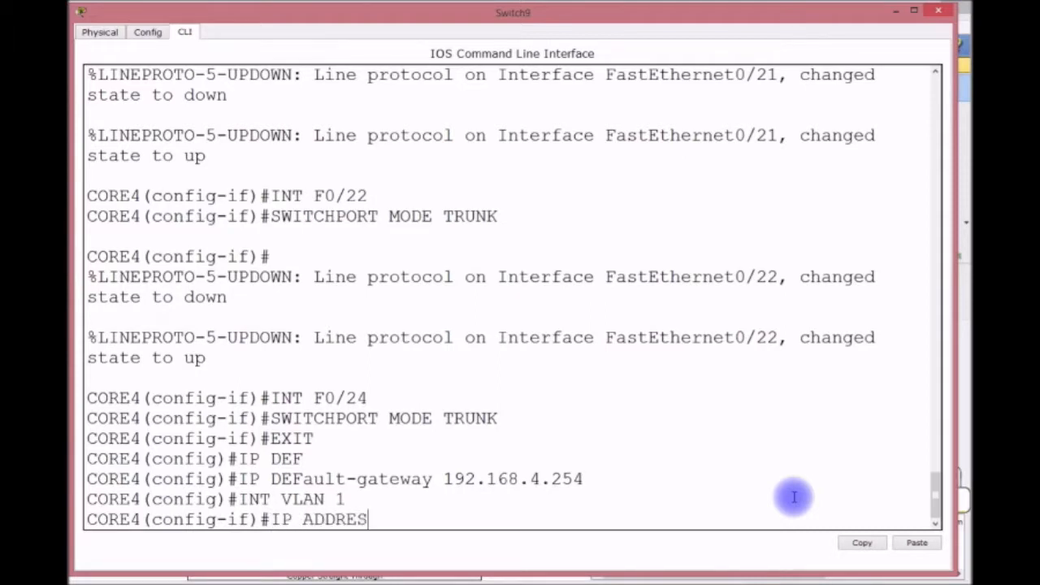
{"action": "type", "text": "S 192.168.4.253 255.255.255.0"}
{"action": "key", "text": "Return"}
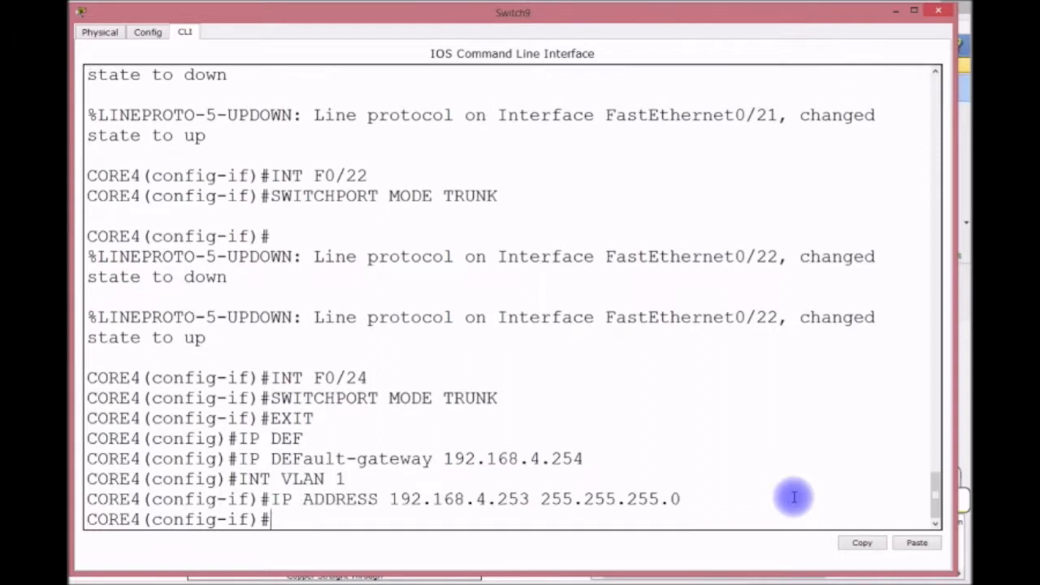
{"action": "type", "text": "NO SHUT"}
{"action": "key", "text": "Return"}
{"action": "key", "text": "Return"}
{"action": "key", "text": "Return"}
{"action": "type", "text": "E4(config-if)#EX"}
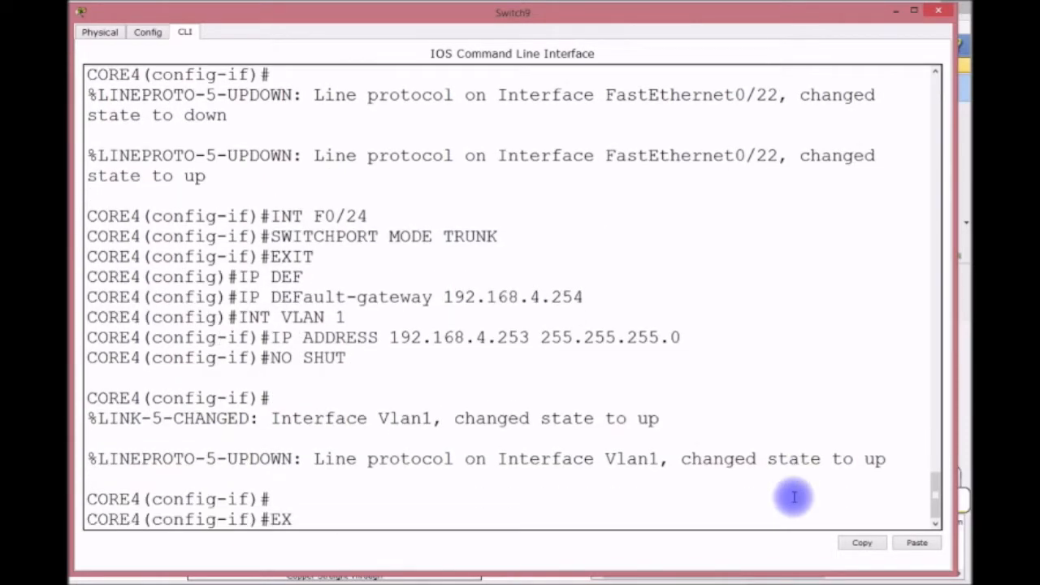
{"action": "type", "text": "IT"}
{"action": "key", "text": "Return"}
{"action": "key", "text": "Return"}
{"action": "key", "text": "Return"}
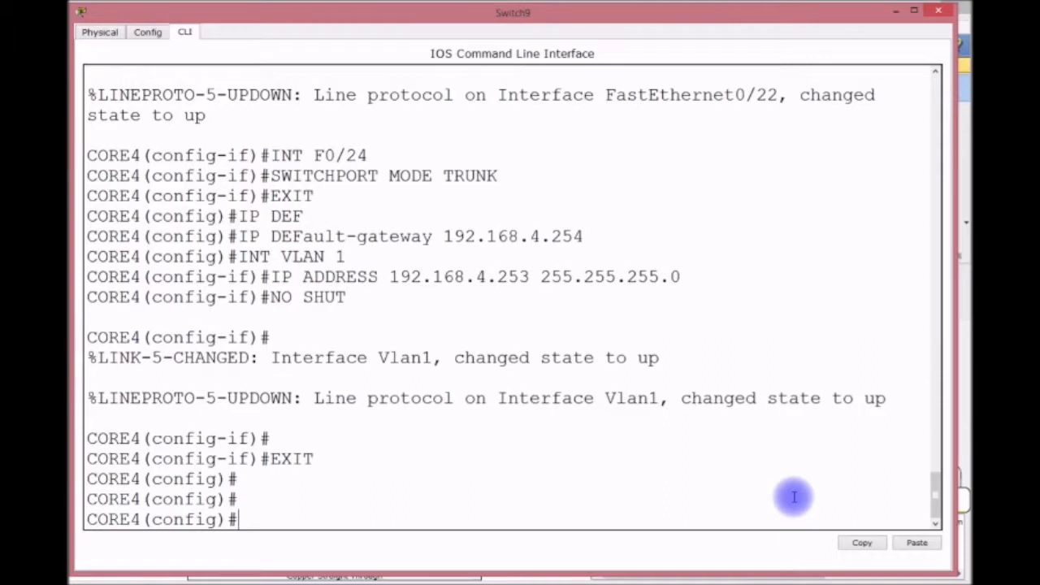
Set CORE4's enable password.
{"action": "type", "text": "ENABLE PASS"}
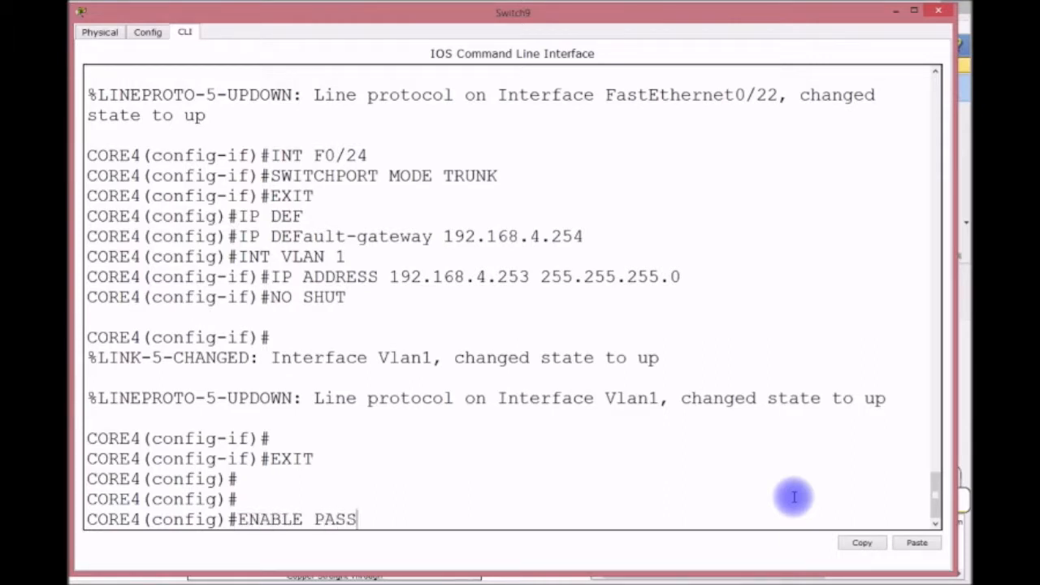
{"action": "type", "text": "WORD CISCO"}
{"action": "key", "text": "Return"}
Set a password and require login on console line 0.
{"action": "type", "text": "LO"}
{"action": "key", "text": "BackSpace"}
{"action": "key", "text": "BackSpace"}
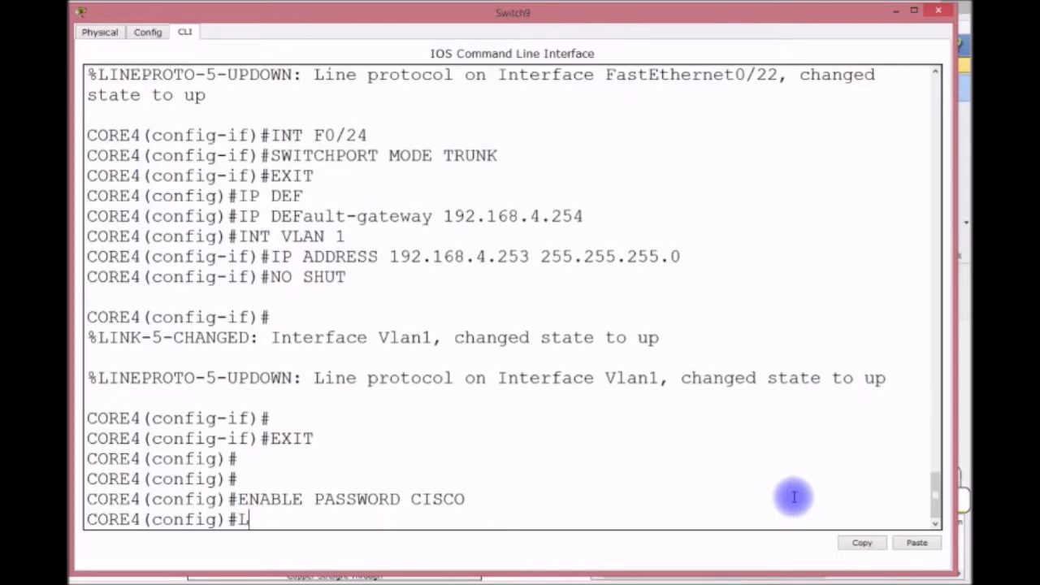
{"action": "type", "text": "I"}
{"action": "key", "text": "BackSpace"}
{"action": "type", "text": "LIEN"}
{"action": "key", "text": "BackSpace"}
{"action": "key", "text": "BackSpace"}
{"action": "type", "text": "NE CON"}
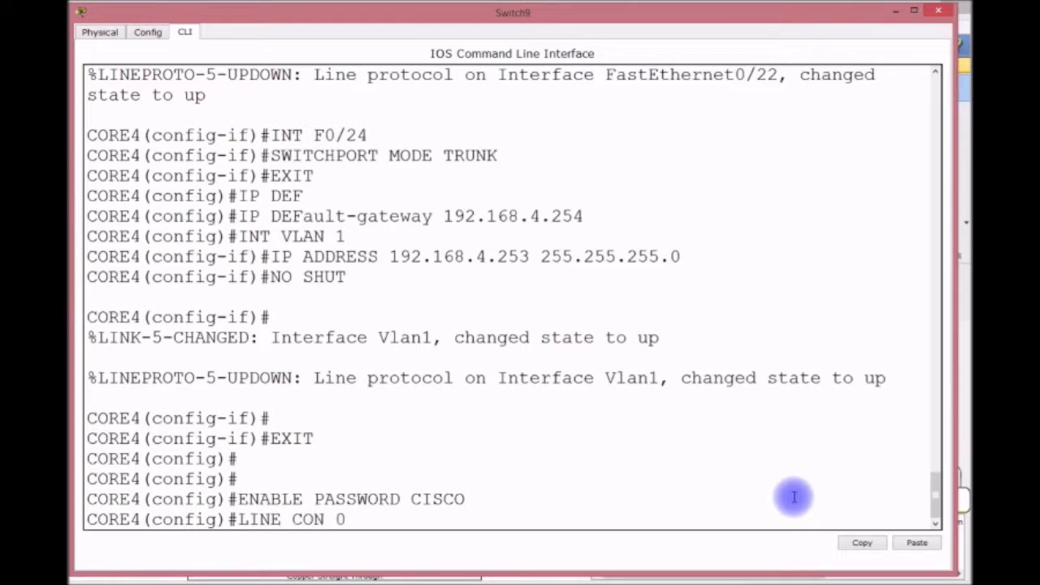
{"action": "type", "text": " 0"}
{"action": "key", "text": "Return"}
{"action": "type", "text": "PASSW"}
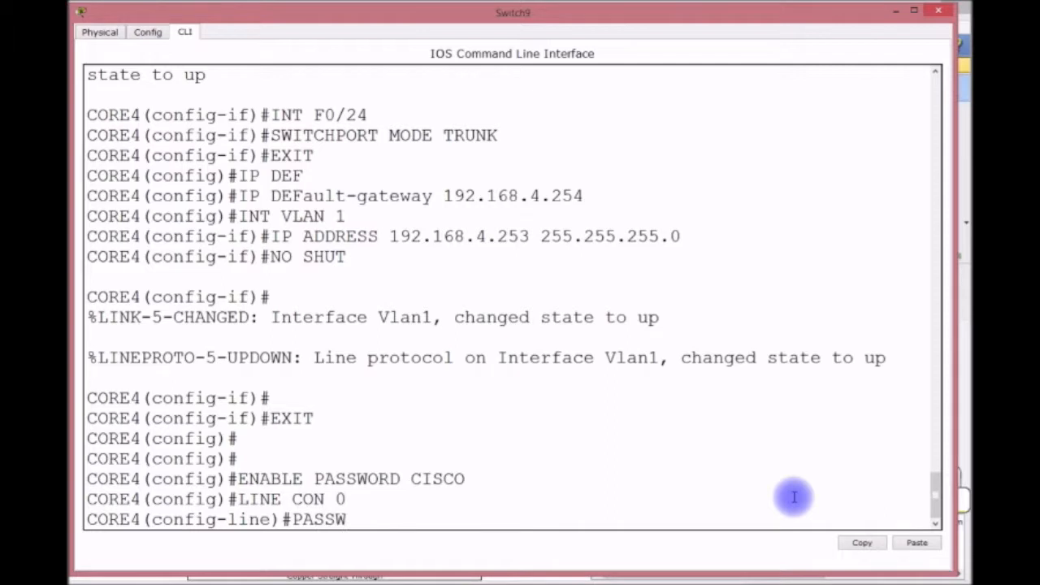
{"action": "type", "text": "ORD CISCO"}
{"action": "key", "text": "Return"}
{"action": "type", "text": "LGOIN"}
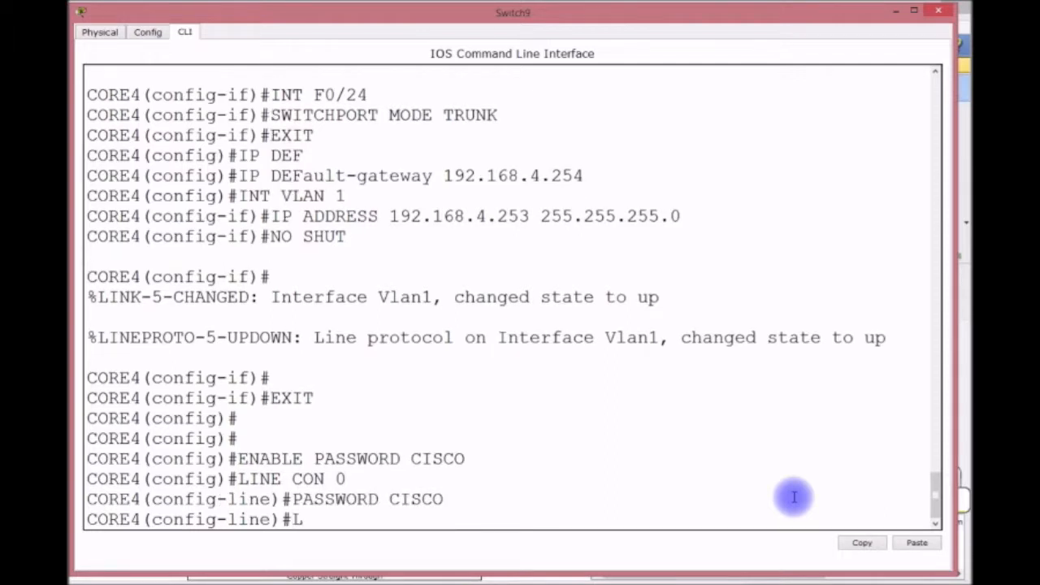
{"action": "key", "text": "BackSpace"}
{"action": "key", "text": "BackSpace"}
{"action": "key", "text": "BackSpace"}
{"action": "key", "text": "BackSpace"}
{"action": "type", "text": "OGIN"}
{"action": "key", "text": "Return"}
Set a password with login on VTY lines 0-15 and save the configuration.
{"action": "type", "text": "LINE VTY"}
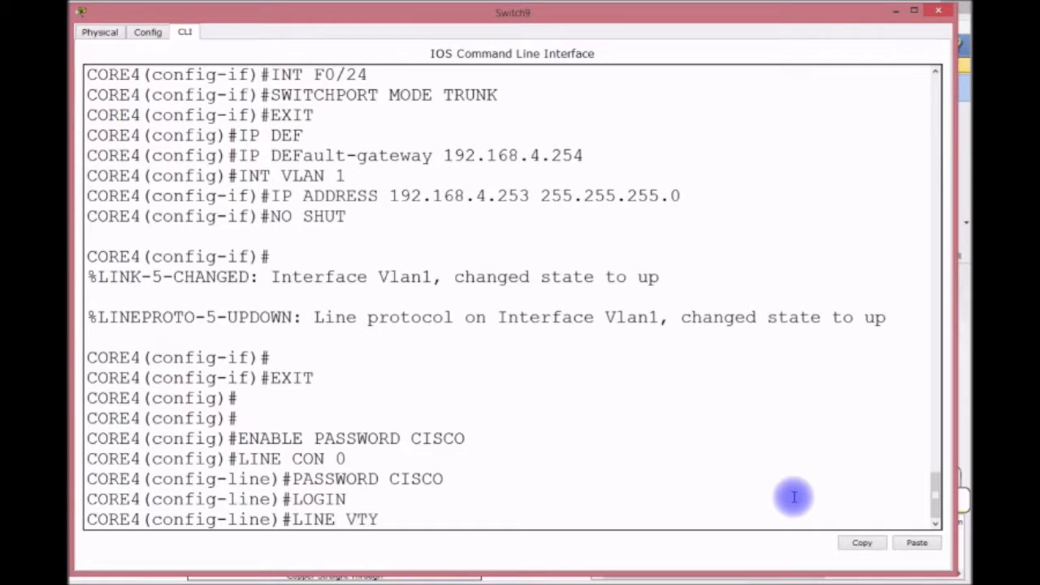
{"action": "type", "text": " 0 15"}
{"action": "key", "text": "Return"}
{"action": "type", "text": "PASSWORD CISCO"}
{"action": "key", "text": "Return"}
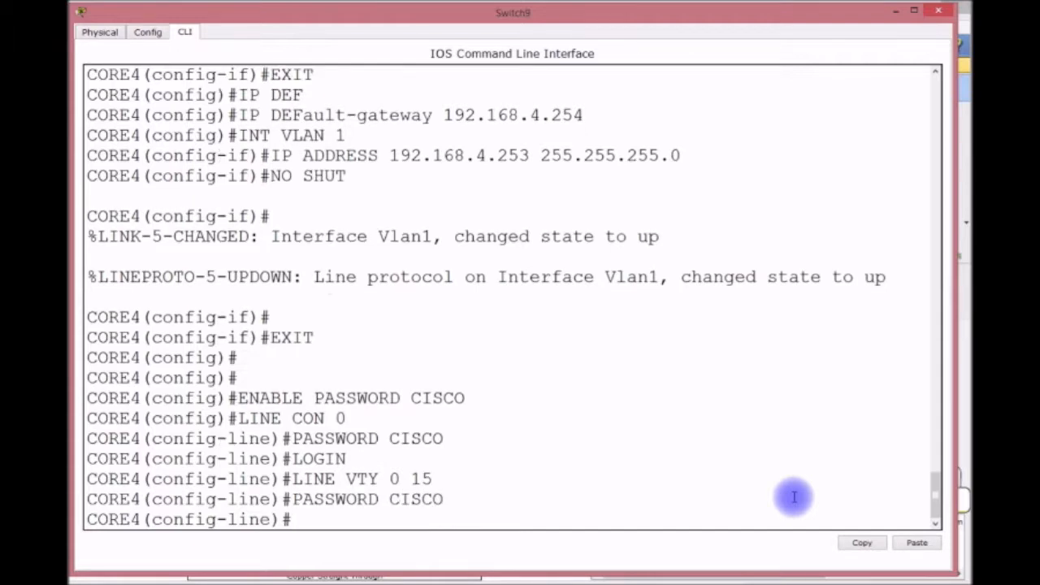
{"action": "type", "text": "LOGIN"}
{"action": "key", "text": "Return"}
{"action": "type", "text": "DO WR"}
{"action": "key", "text": "Return"}
{"action": "key", "text": "ctrl+z"}
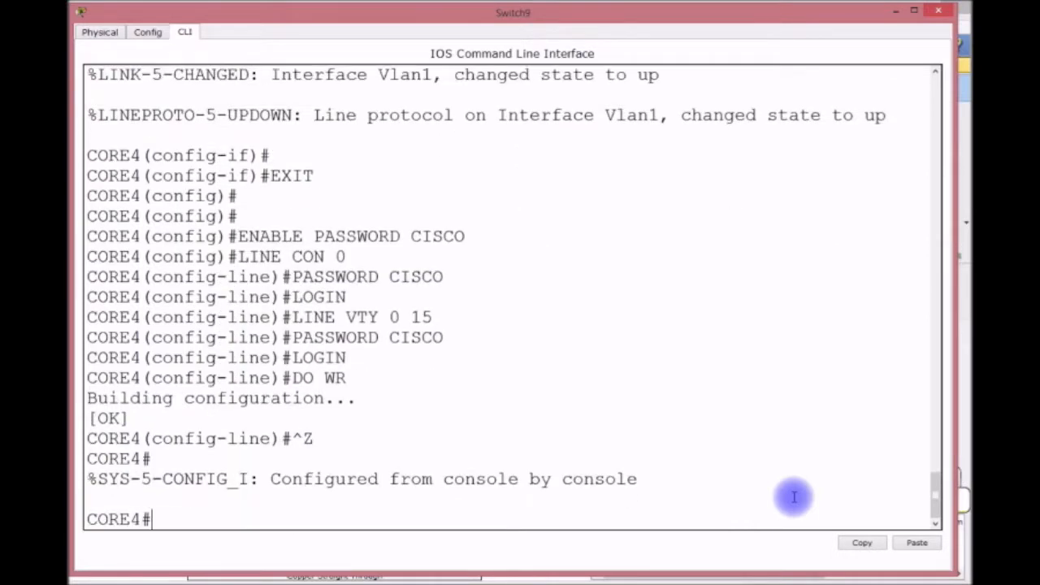
{"action": "key", "text": "Return"}
{"action": "key", "text": "Return"}
Run show vlan, show vtp status and show interfaces trunk on CORE4.
{"action": "type", "text": "SH VLAN"}
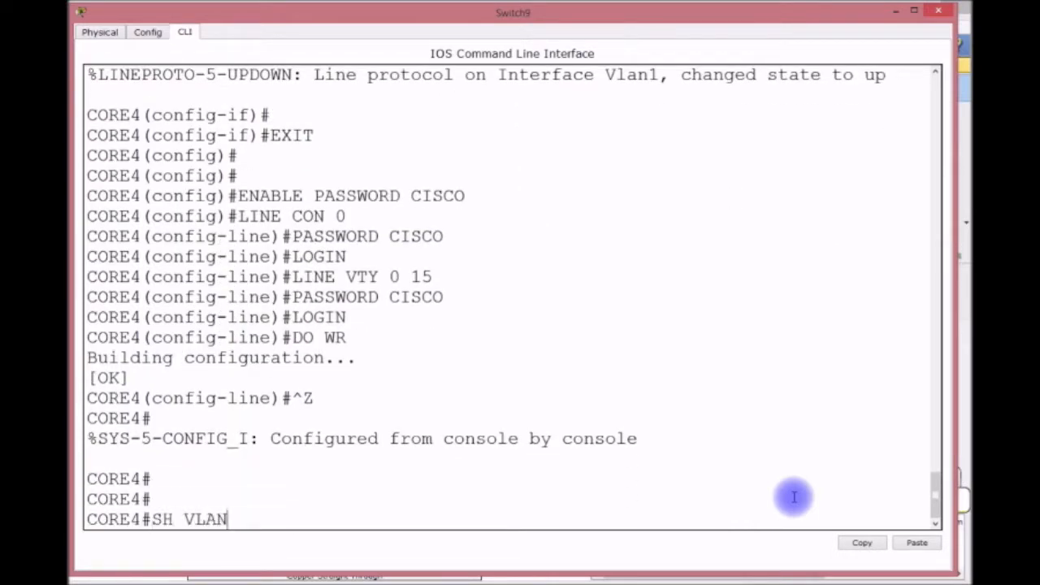
{"action": "key", "text": "Return"}
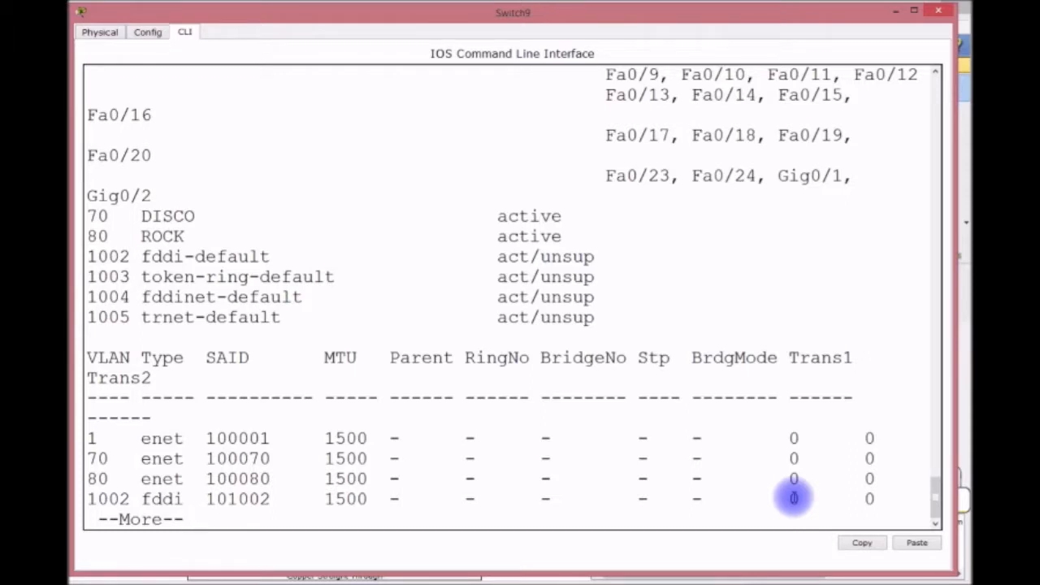
{"action": "type", "text": "qSH VTP"}
{"action": "key", "text": "Return"}
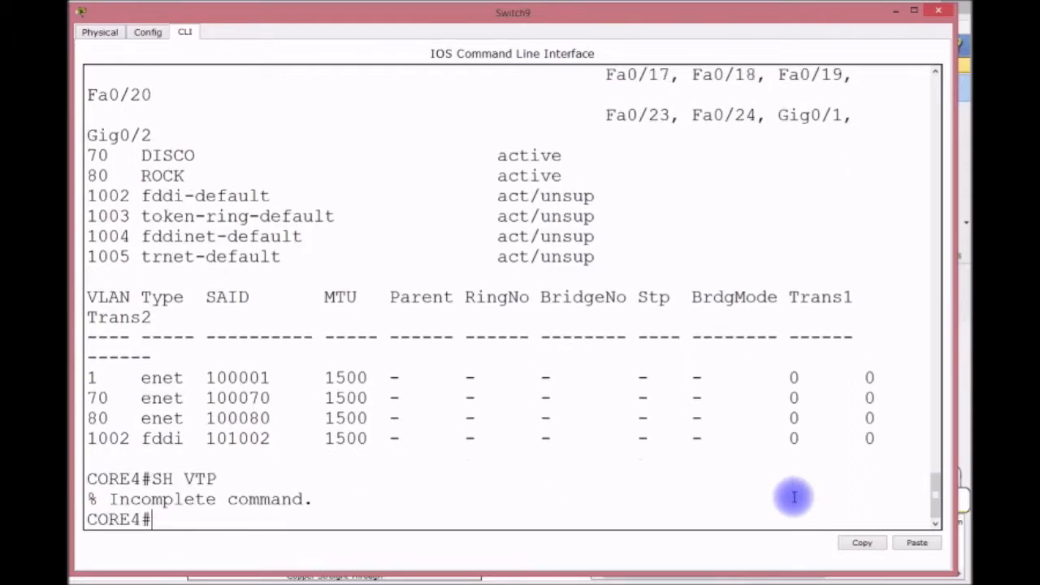
{"action": "type", "text": "SH VTP STAT"}
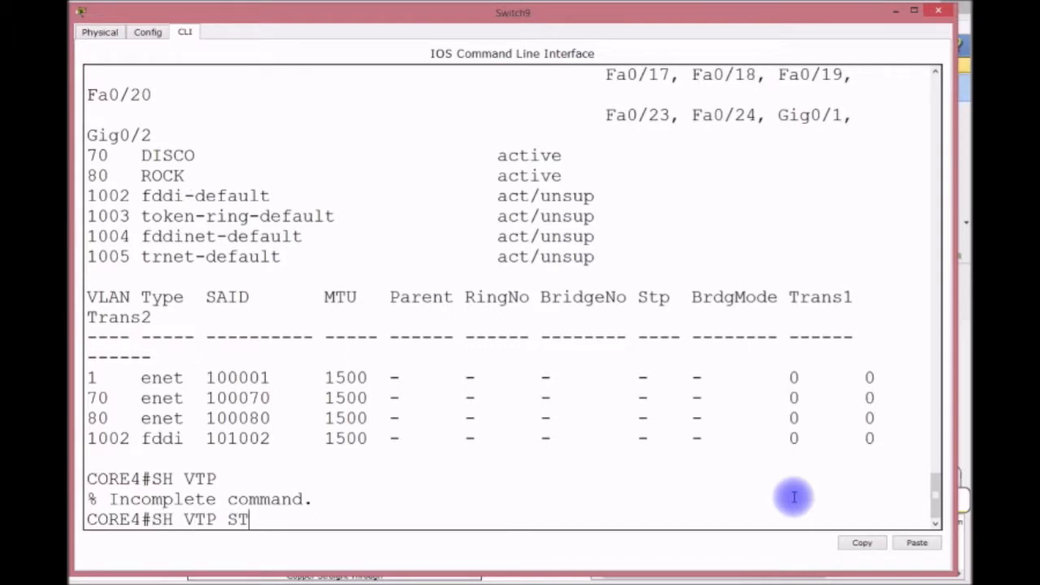
{"action": "key", "text": "Return"}
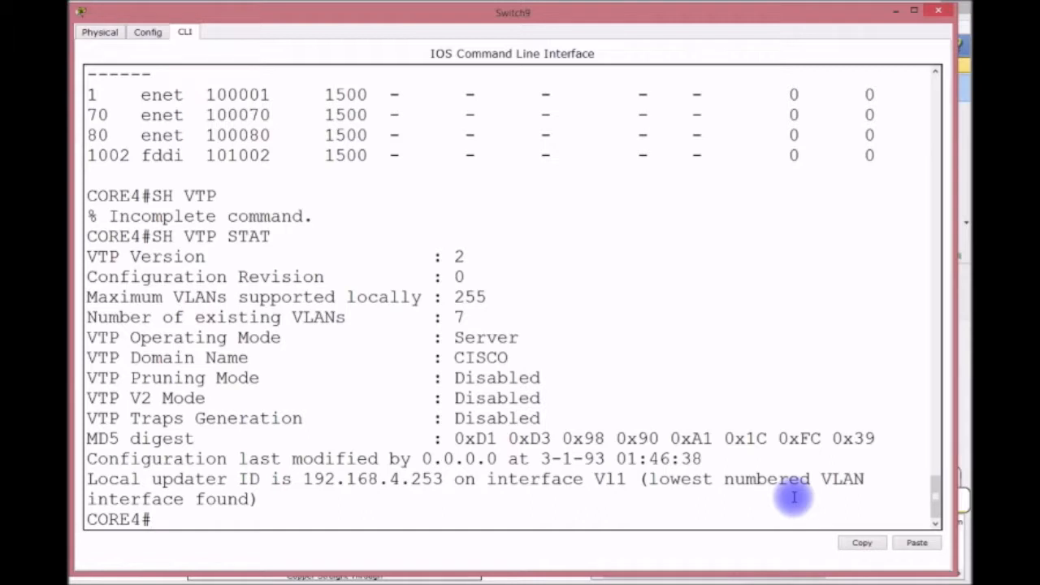
{"action": "type", "text": "SH INT TRUNK"}
{"action": "key", "text": "Return"}
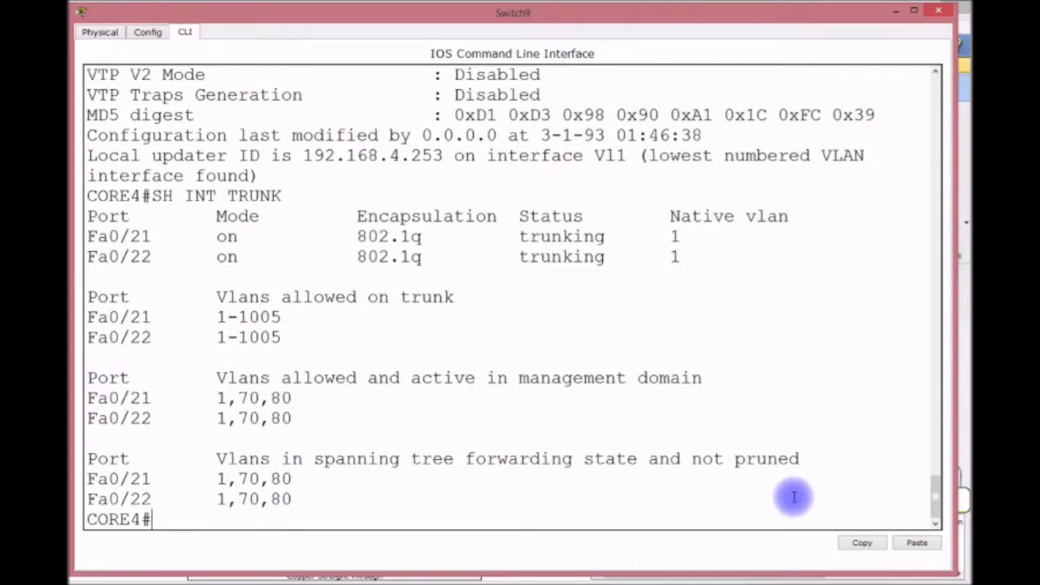
Minimize Switch9's CLI and enter global configuration mode on Switch10's enlarged console.
{"action": "left_click", "coordinate": [893, 11]}
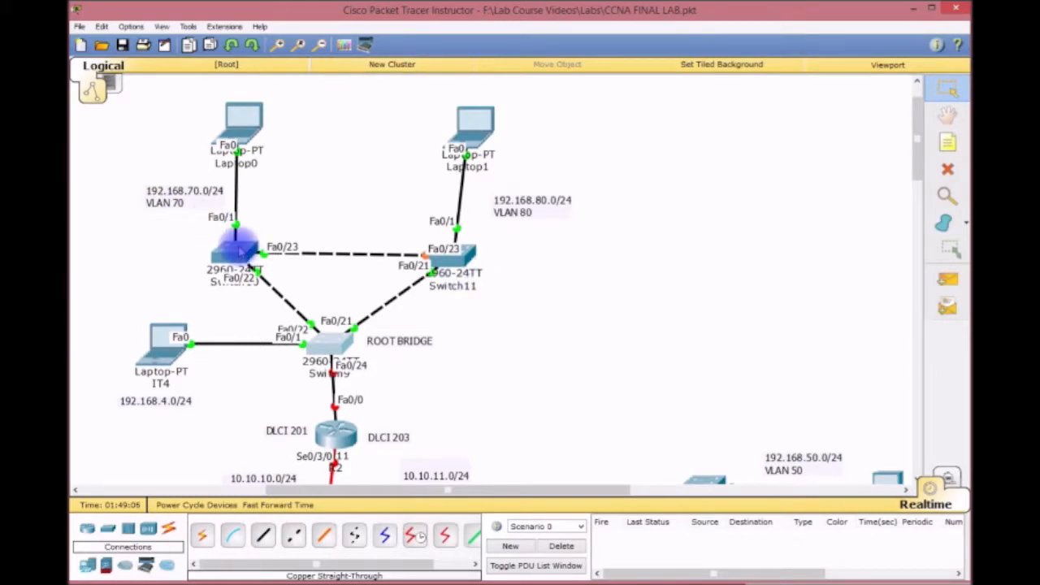
{"action": "left_click", "coordinate": [236, 248]}
{"action": "left_click_drag", "start_coordinate": [494, 160], "coordinate": [200, 21]}
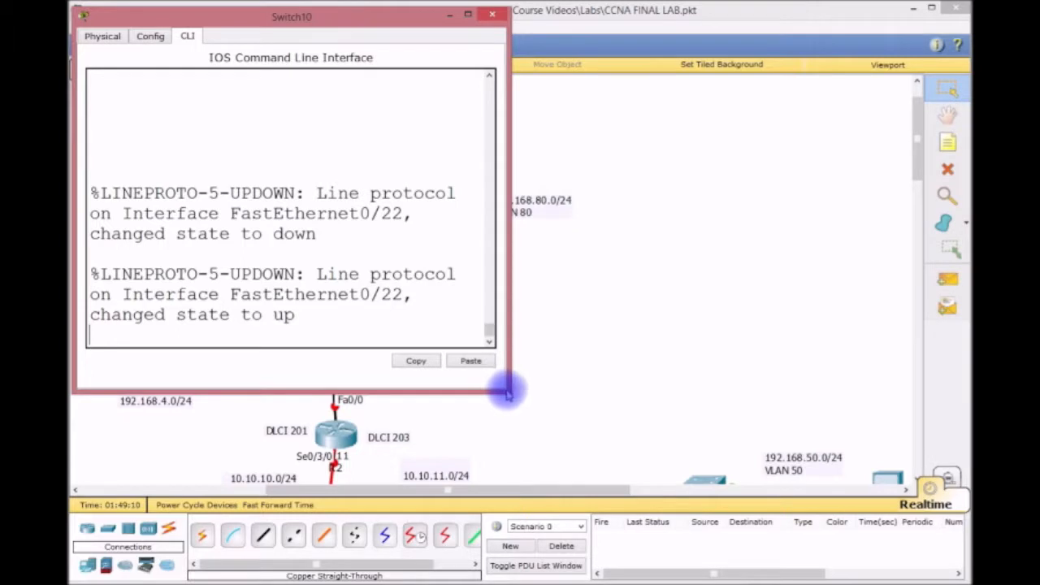
{"action": "left_click_drag", "start_coordinate": [509, 393], "coordinate": [949, 562]}
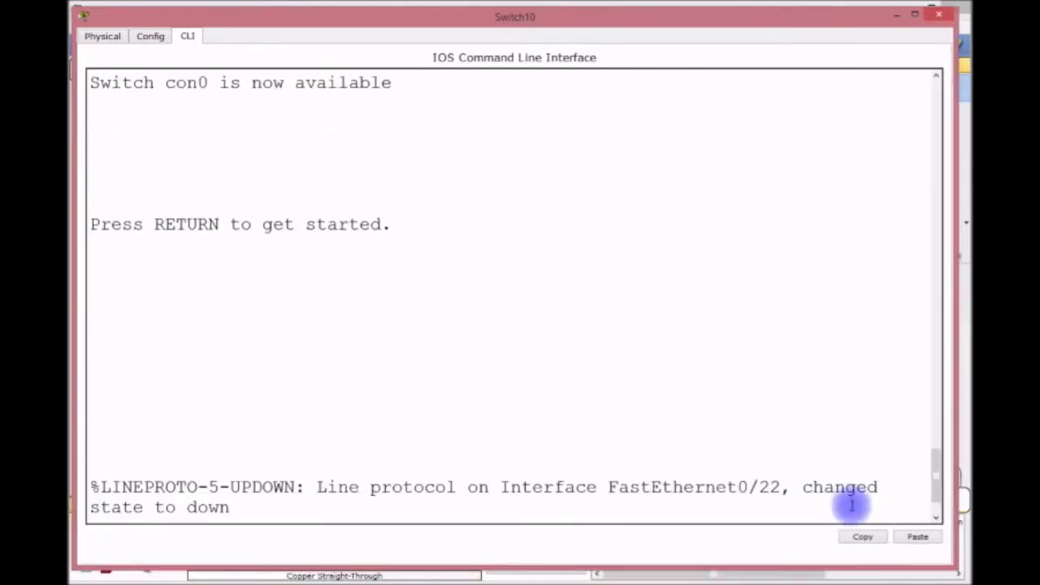
{"action": "key", "text": "Return"}
{"action": "key", "text": "Return"}
{"action": "key", "text": "Return"}
{"action": "type", "text": "EN"}
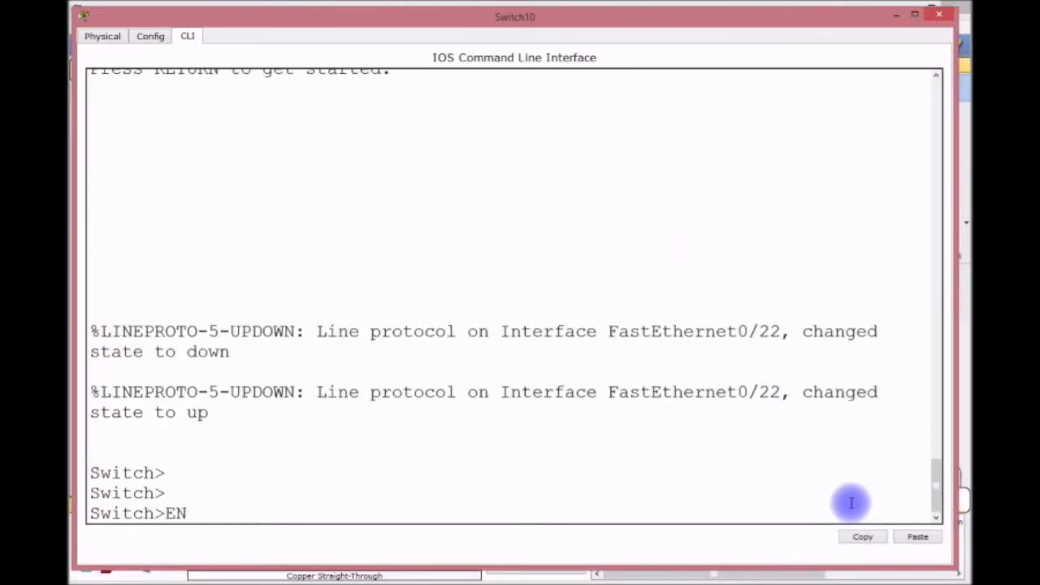
{"action": "key", "text": "Return"}
{"action": "type", "text": "CONFIG T"}
{"action": "key", "text": "Return"}
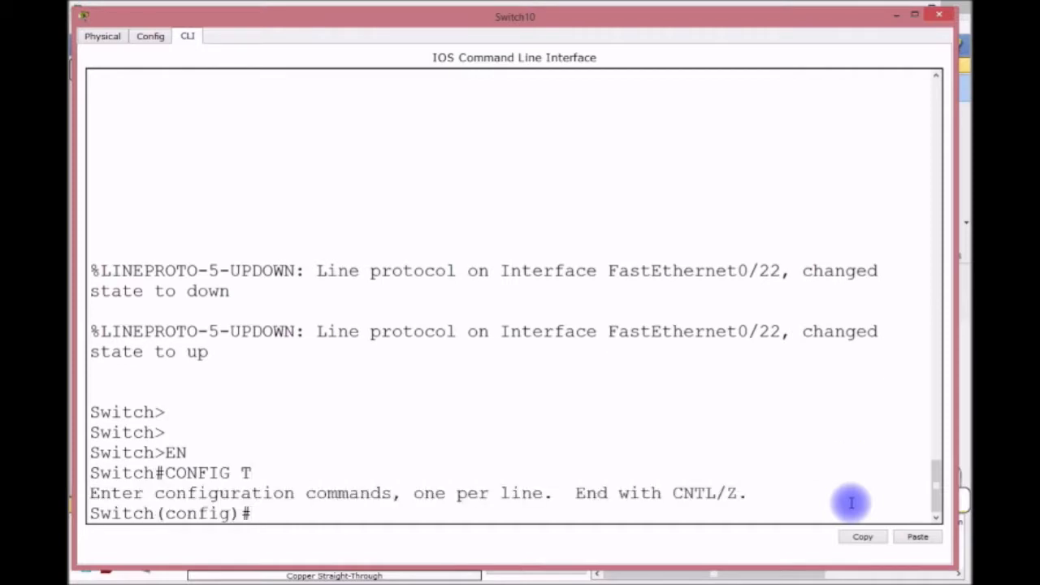
Rename Switch10 to DISCO, make it a VTP client, and list VLANs 70 and 80.
{"action": "type", "text": "HOSTNAME DISCO"}
{"action": "key", "text": "Return"}
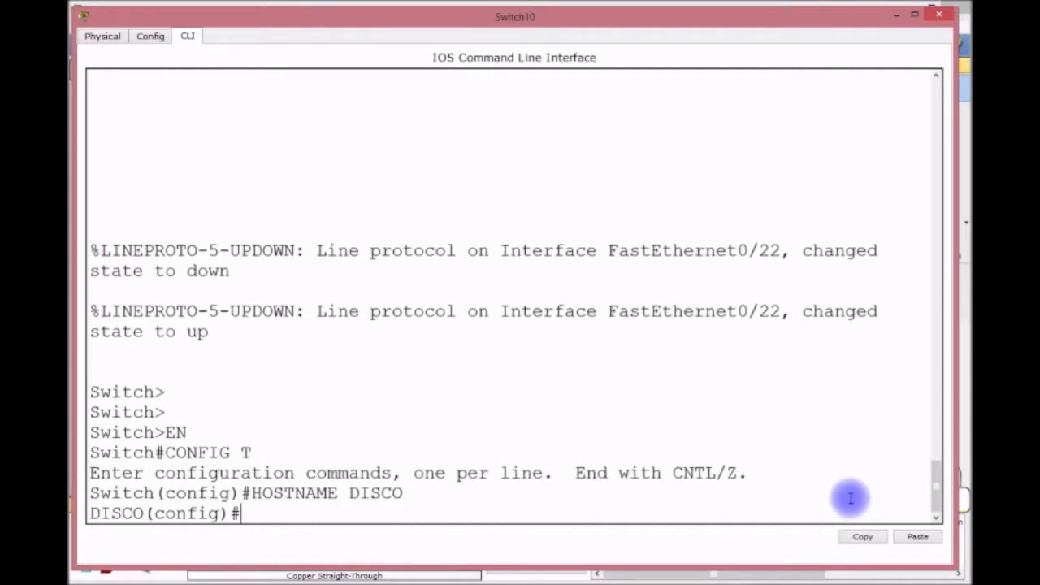
{"action": "type", "text": "VTP MODE CL"}
{"action": "key", "text": "BackSpace"}
{"action": "type", "text": "CLIENT"}
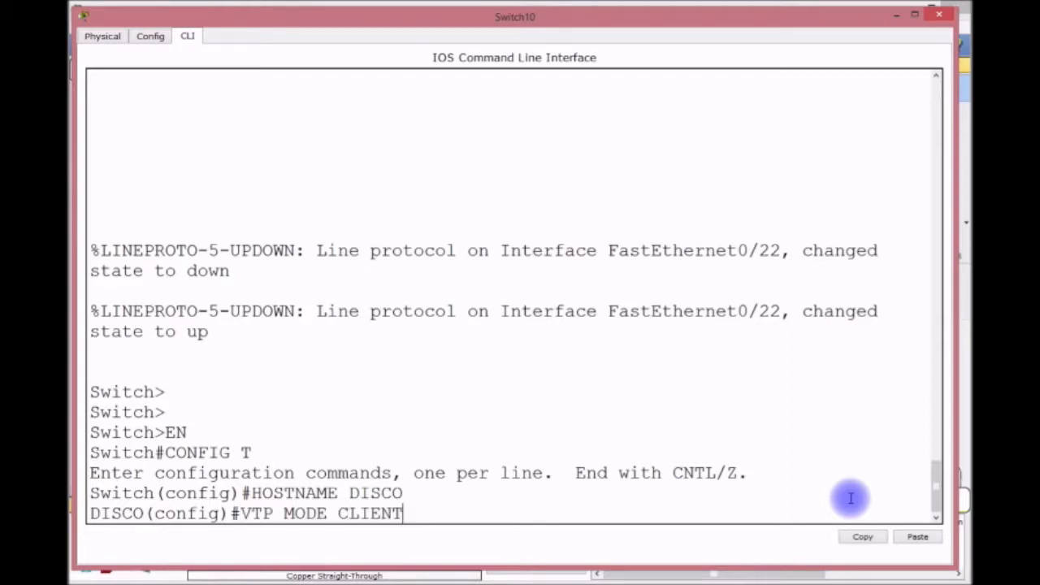
{"action": "key", "text": "Return"}
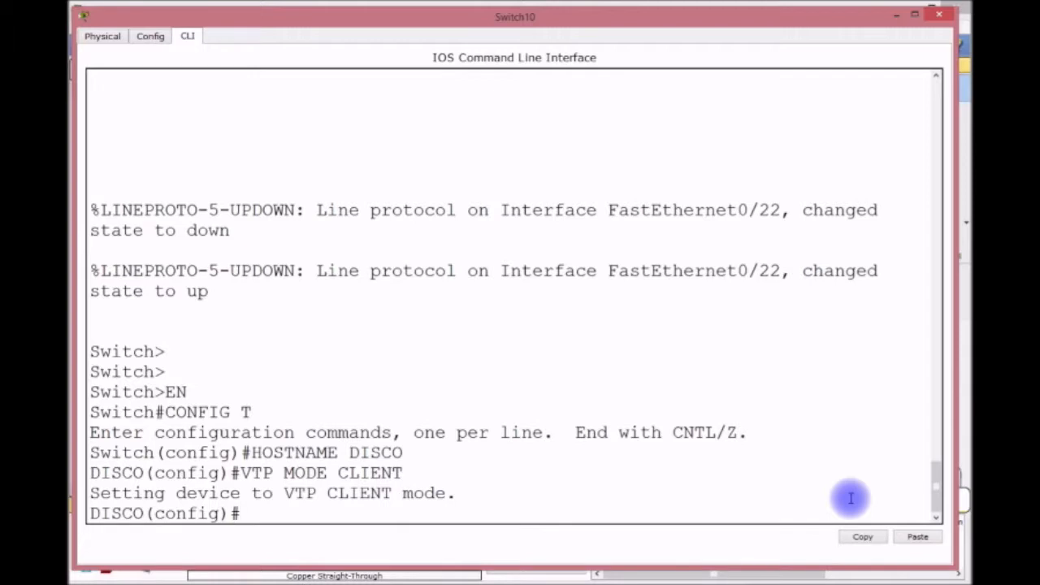
{"action": "type", "text": "DO SHV  VLAN"}
{"action": "key", "text": "Return"}
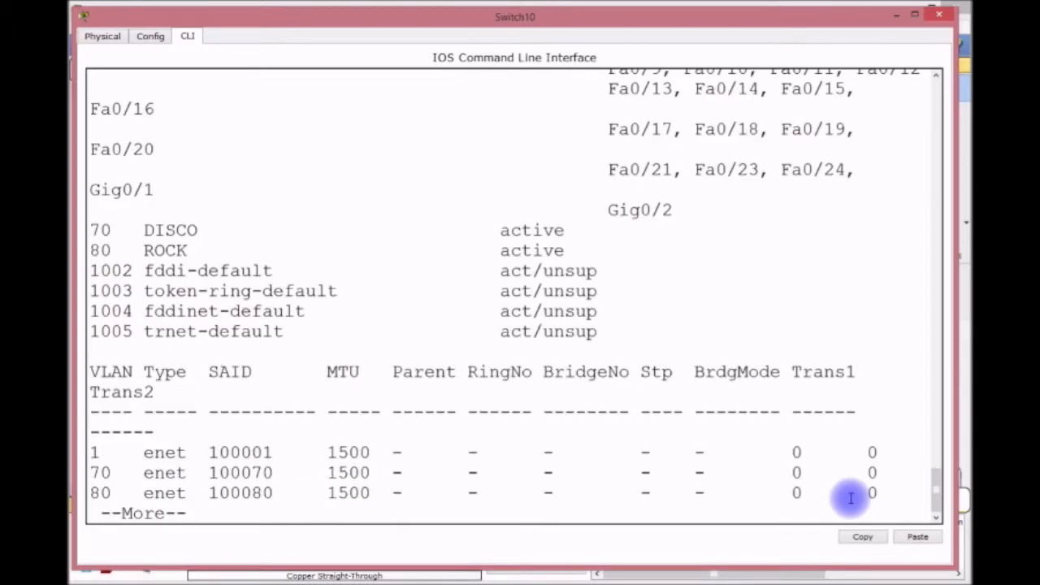
{"action": "key", "text": "space"}
{"action": "type", "text": "INT RANGE F0/1-15"}
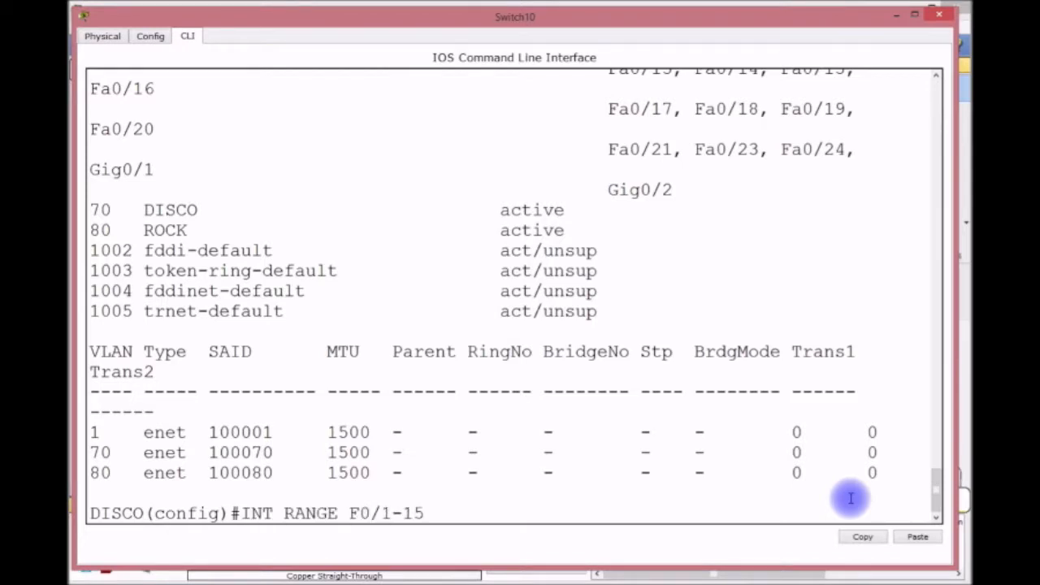
Make the Fa0/1-15 range access-mode ports assigned to VLAN 70.
{"action": "key", "text": "Return"}
{"action": "type", "text": "SWITCHPO"}
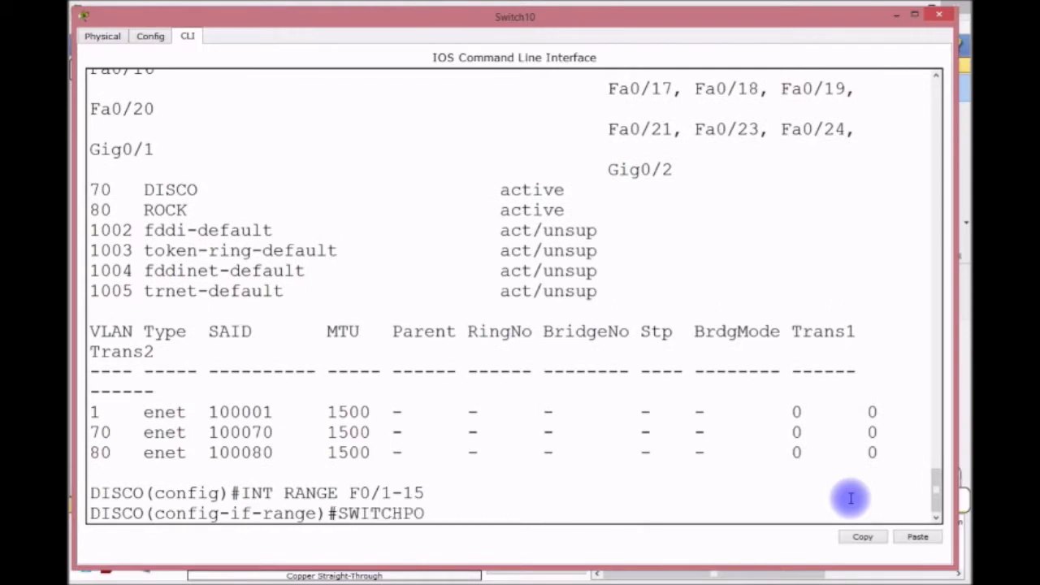
{"action": "type", "text": "RT MODE ACCESS"}
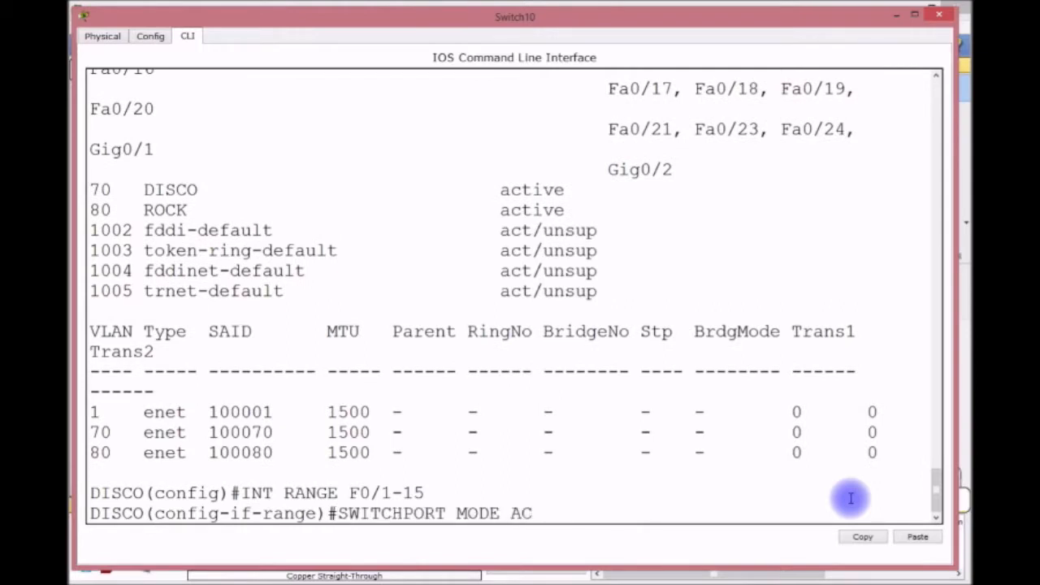
{"action": "key", "text": "Return"}
{"action": "type", "text": "SWITCH"}
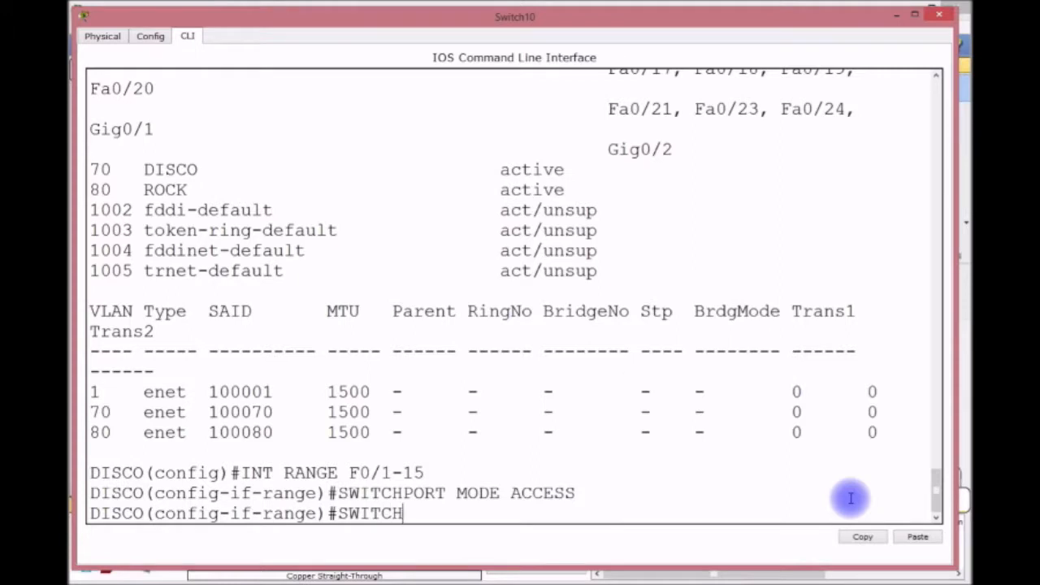
{"action": "type", "text": "PORT AACC"}
{"action": "key", "text": "BackSpace"}
{"action": "key", "text": "BackSpace"}
{"action": "key", "text": "BackSpace"}
{"action": "type", "text": "C"}
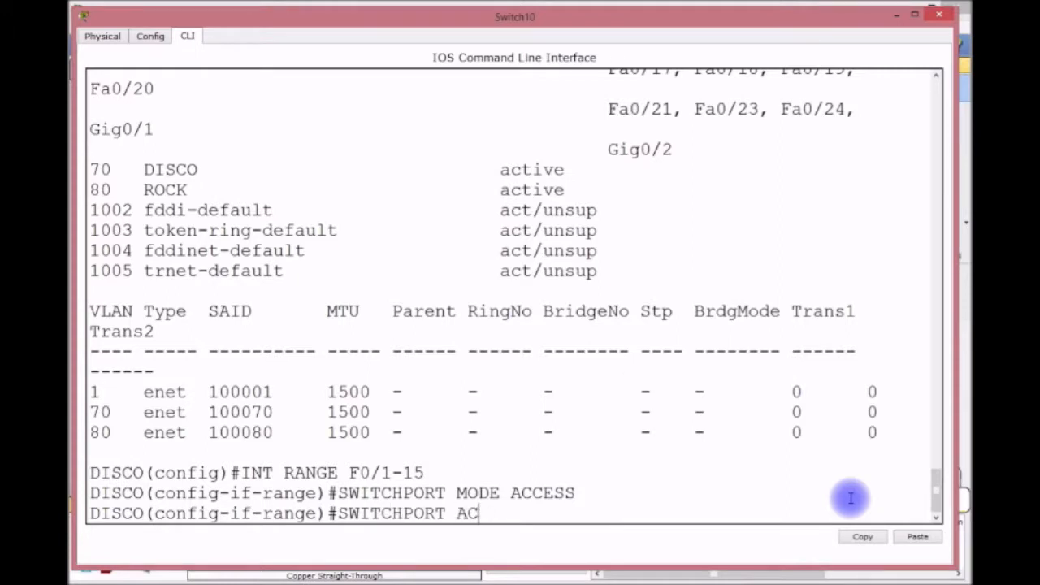
{"action": "type", "text": "CESS VLAN "}
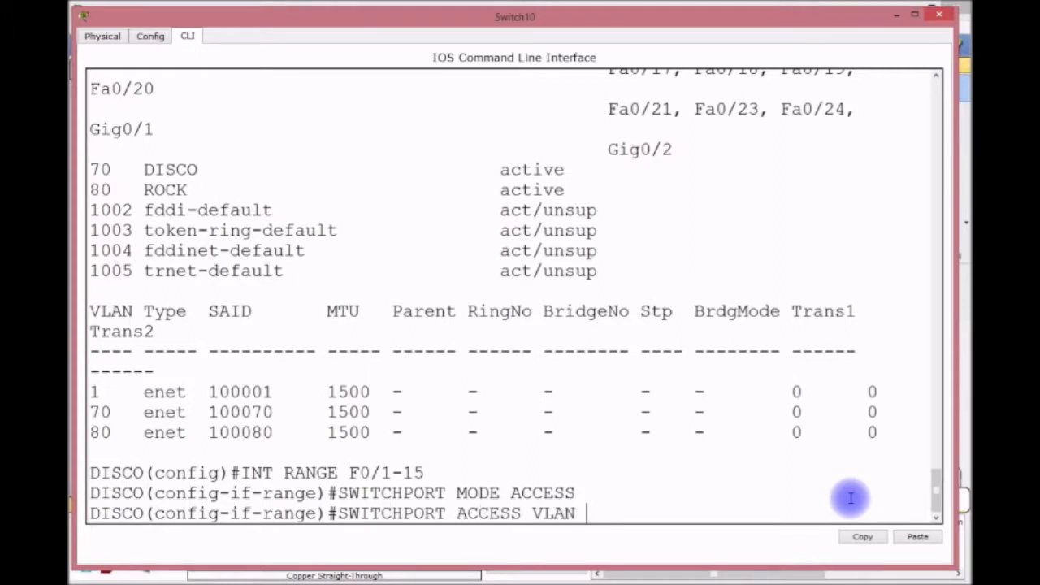
{"action": "type", "text": "70"}
{"action": "key", "text": "Return"}
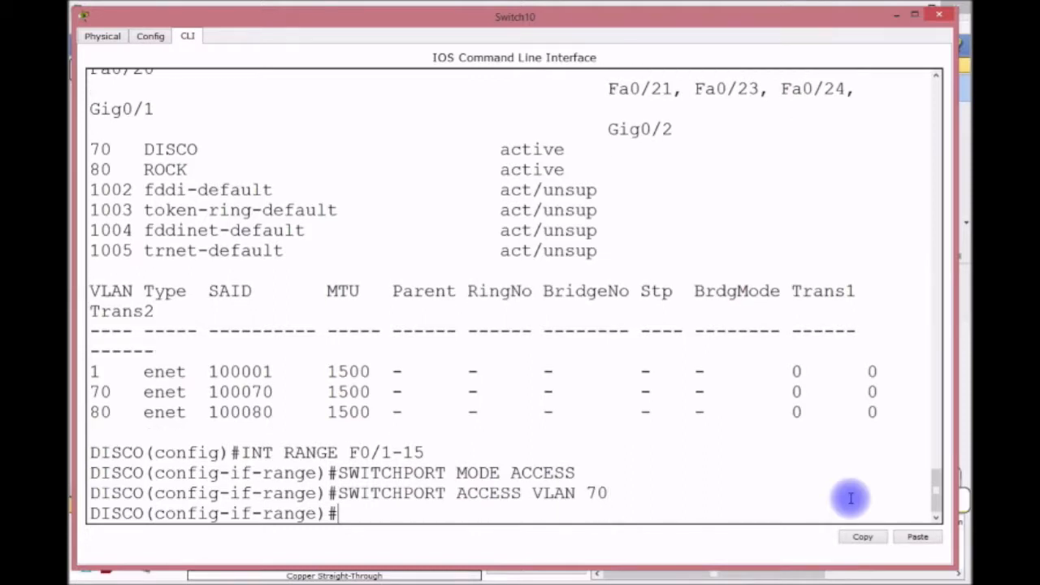
Enable port security with sticky MAC learning on Fa0/1-15.
{"action": "type", "text": "SWITCHPORT PORT-SECURITY"}
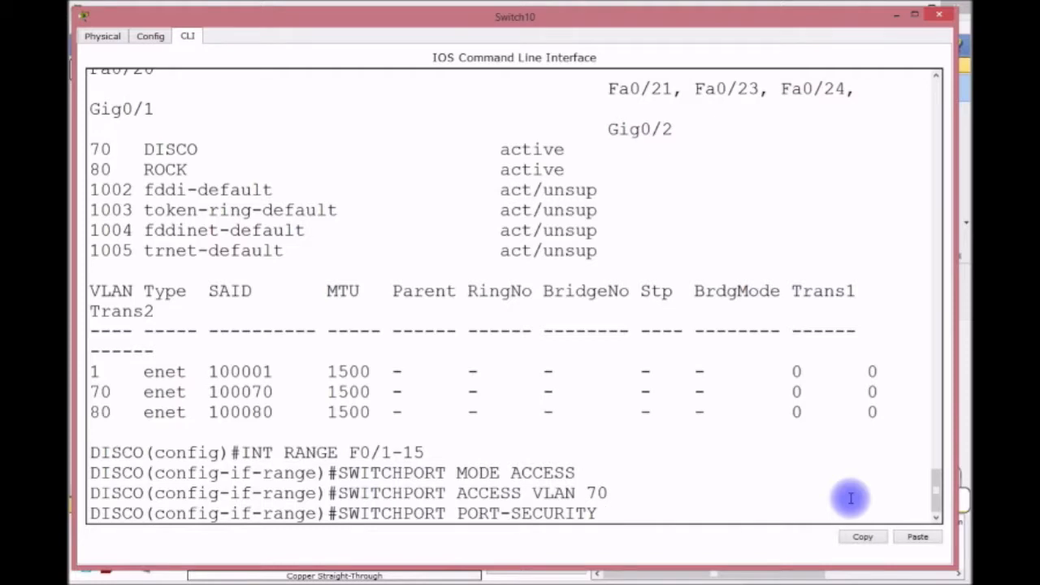
{"action": "key", "text": "Return"}
{"action": "key", "text": "Up"}
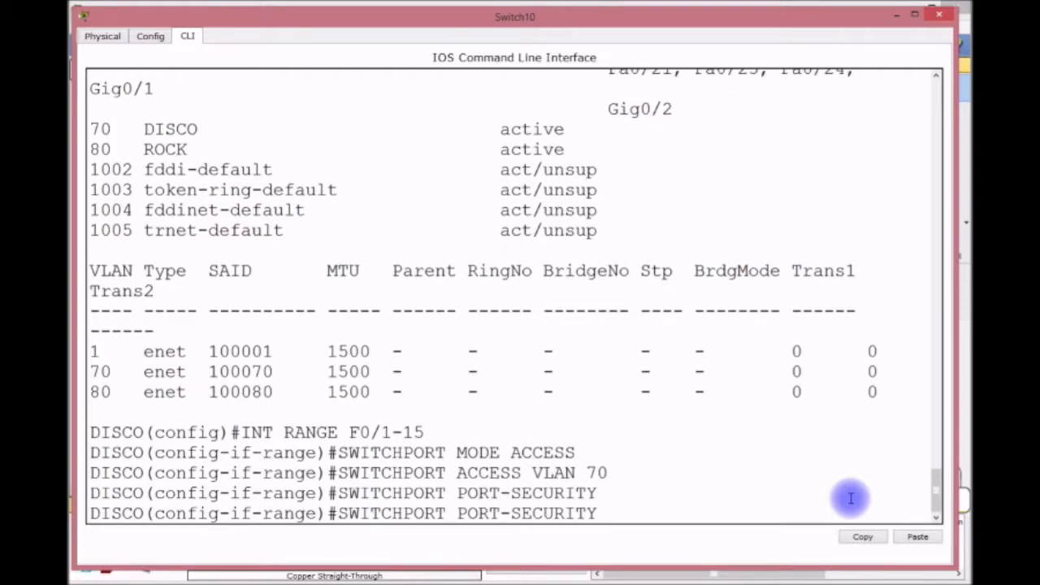
{"action": "type", "text": "MAC STIK"}
{"action": "key", "text": "BackSpace"}
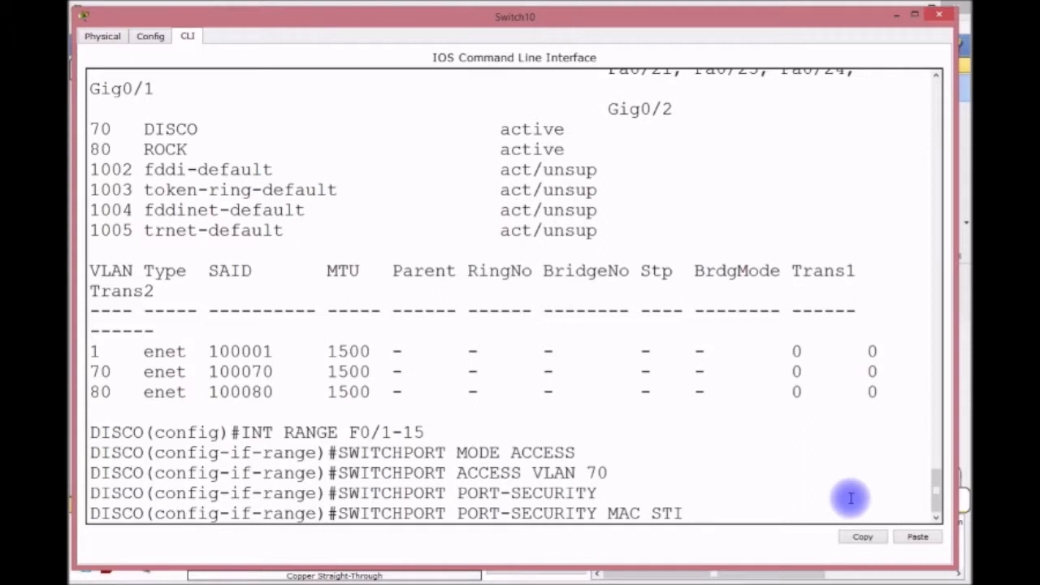
{"action": "key", "text": "Return"}
Limit port security to maximum 1 MAC with violation action shutdown.
{"action": "key", "text": "Up"}
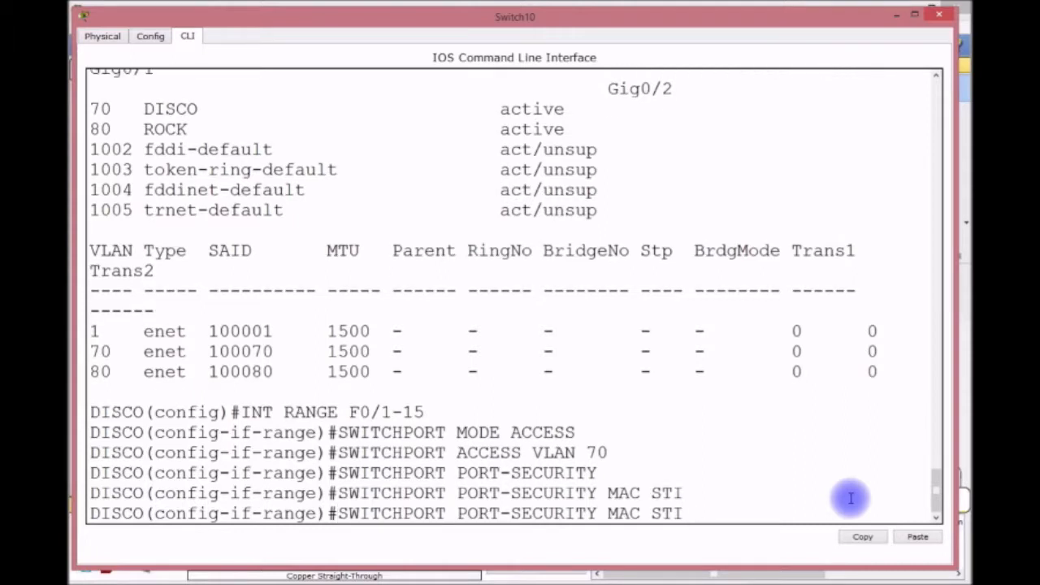
{"action": "key", "text": "BackSpace"}
{"action": "key", "text": "BackSpace"}
{"action": "key", "text": "BackSpace"}
{"action": "key", "text": "BackSpace"}
{"action": "key", "text": "BackSpace"}
{"action": "type", "text": "X"}
{"action": "key", "text": "Return"}
{"action": "key", "text": "Up"}
{"action": "key", "text": "BackSpace"}
{"action": "key", "text": "BackSpace"}
{"action": "key", "text": "BackSpace"}
{"action": "key", "text": "BackSpace"}
{"action": "key", "text": "BackSpace"}
{"action": "type", "text": "J"}
{"action": "key", "text": "BackSpace"}
{"action": "type", "text": "VIO SHUT"}
{"action": "key", "text": "Return"}
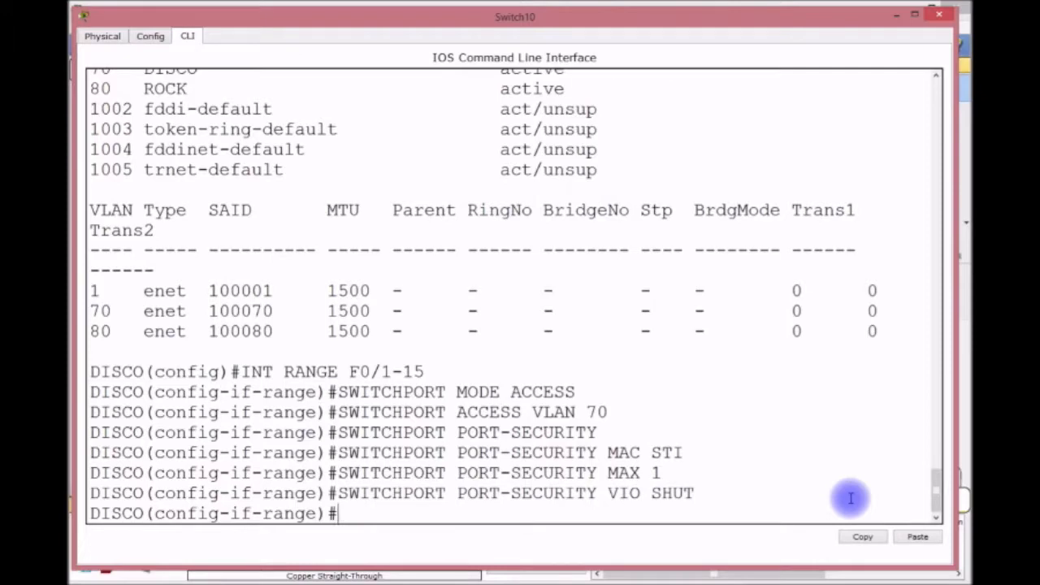
Enable spanning-tree PortFast and BPDU guard on the ports.
{"action": "type", "text": "SPA"}
{"action": "key", "text": "Tab"}
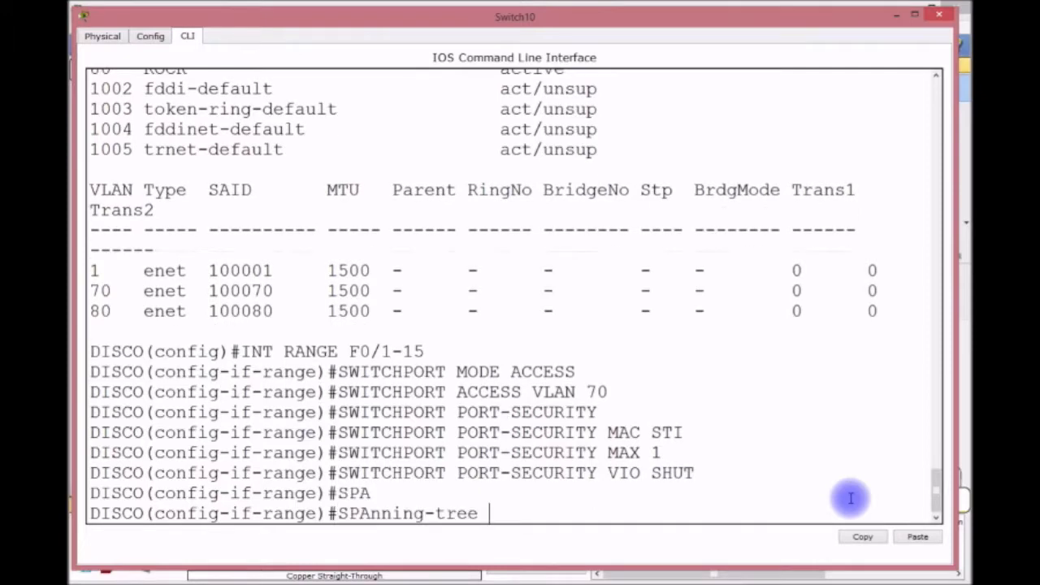
{"action": "type", "text": "P"}
{"action": "key", "text": "Tab"}
{"action": "key", "text": "Return"}
{"action": "type", "text": "SPA"}
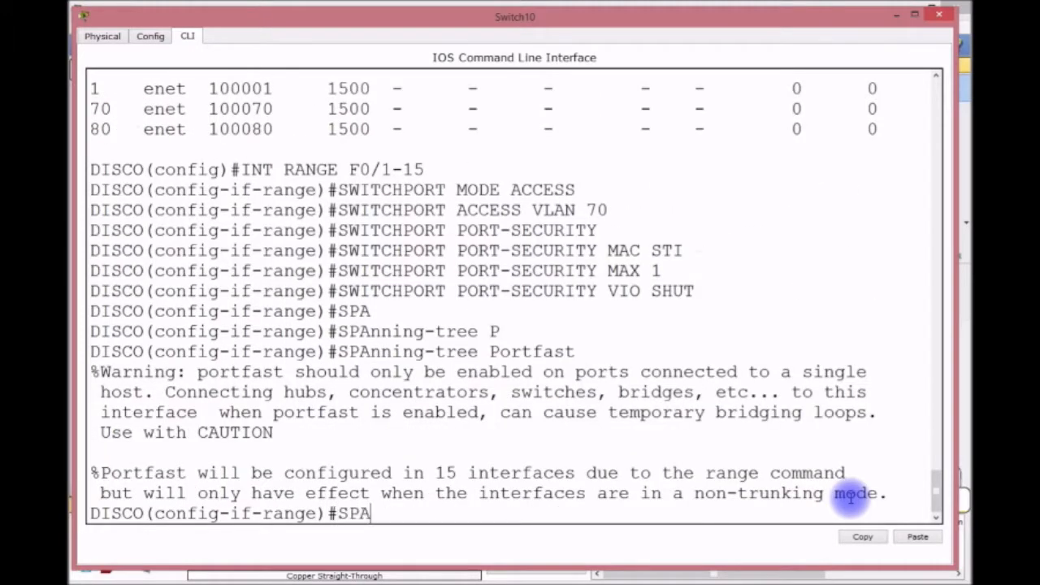
{"action": "key", "text": "Tab"}
{"action": "type", "text": "B"}
{"action": "key", "text": "Tab"}
{"action": "type", "text": "E"}
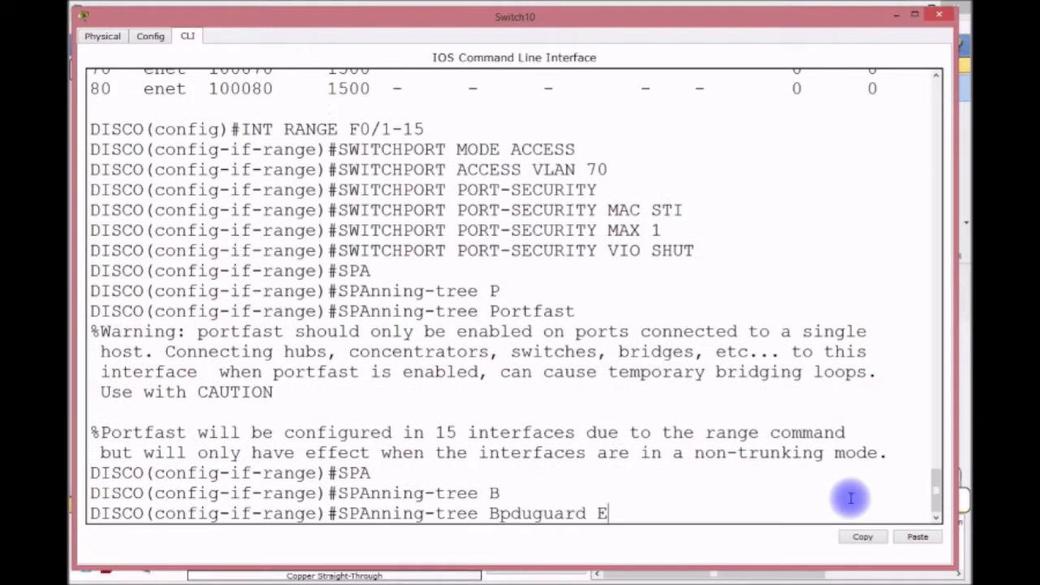
{"action": "key", "text": "Tab"}
{"action": "key", "text": "Return"}
Save the configuration with do wr and return to privileged mode.
{"action": "type", "text": "DO WR"}
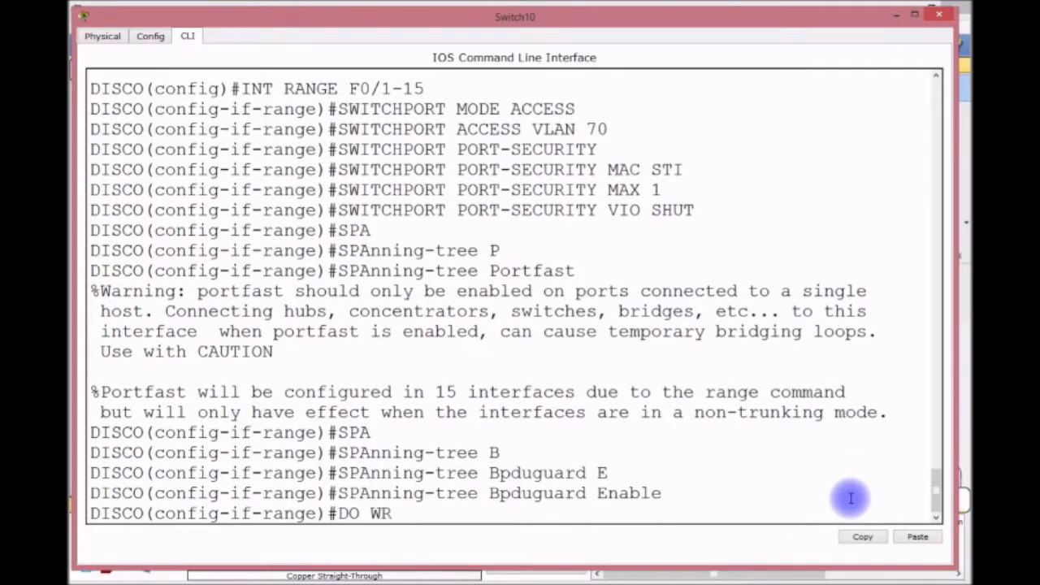
{"action": "key", "text": "Return"}
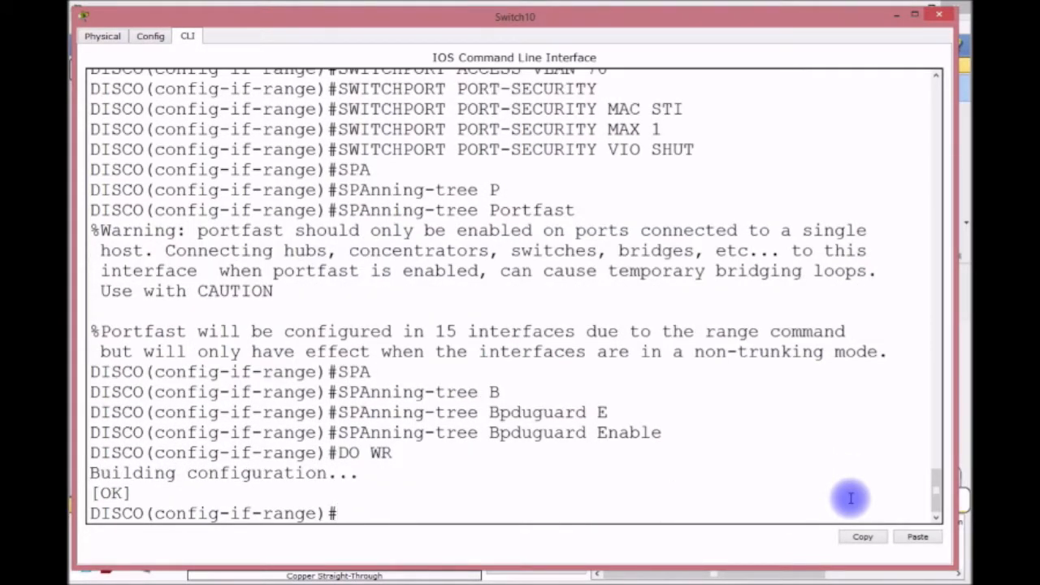
{"action": "key", "text": "ctrl+z"}
{"action": "key", "text": "Return"}
{"action": "key", "text": "Return"}
{"action": "key", "text": "Return"}
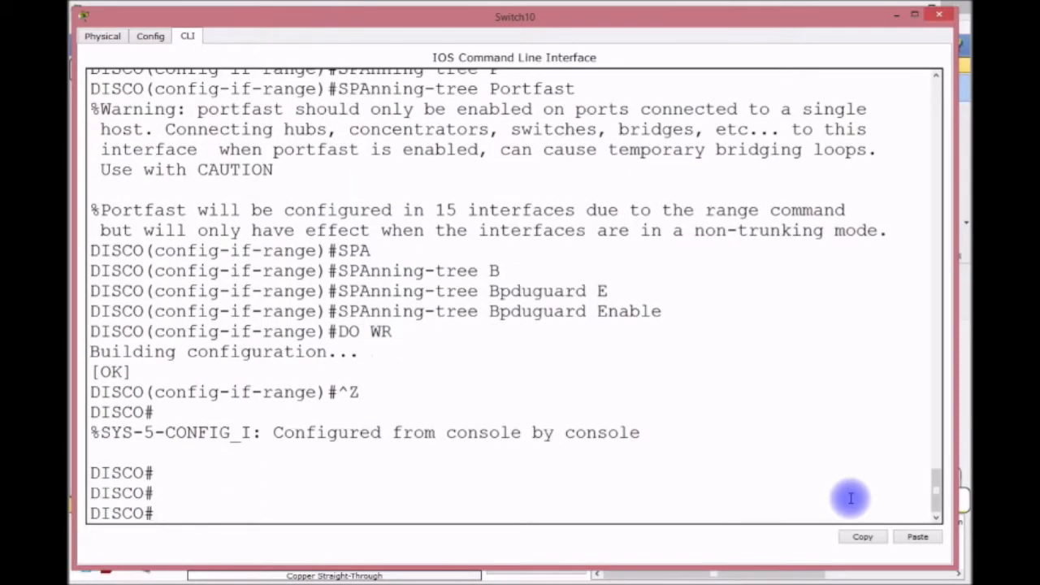
Close Switch10's console and open Switch11's CLI in an enlarged window.
{"action": "left_click", "coordinate": [898, 14]}
{"action": "left_click", "coordinate": [478, 130]}
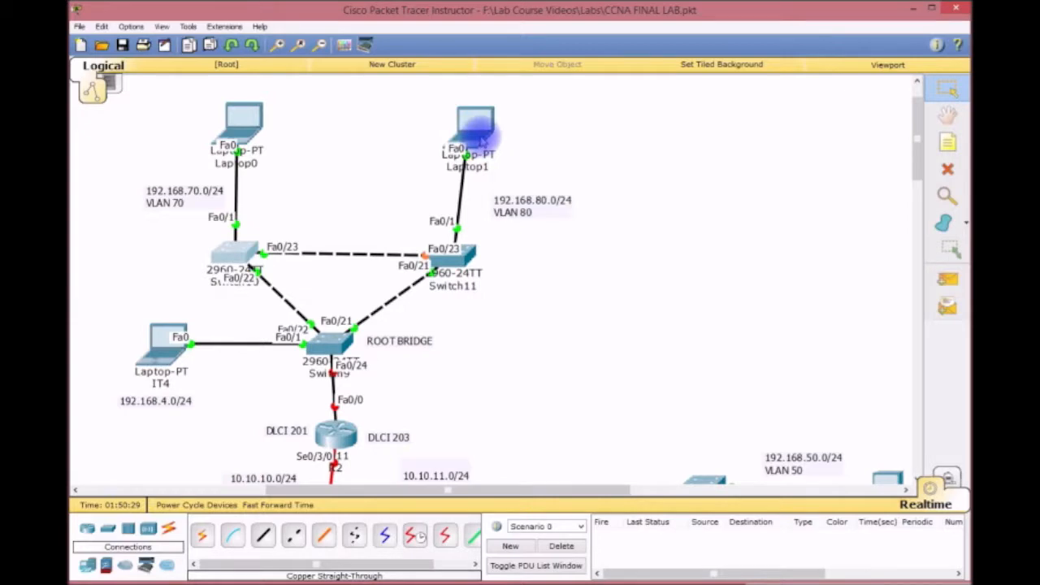
{"action": "left_click_drag", "start_coordinate": [515, 161], "coordinate": [220, 23]}
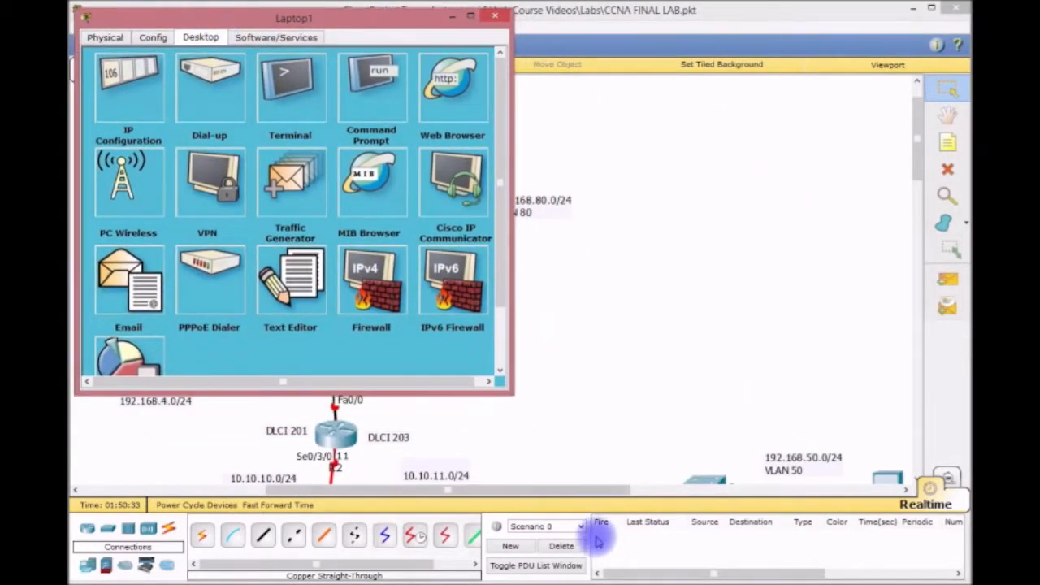
{"action": "left_click", "coordinate": [493, 16]}
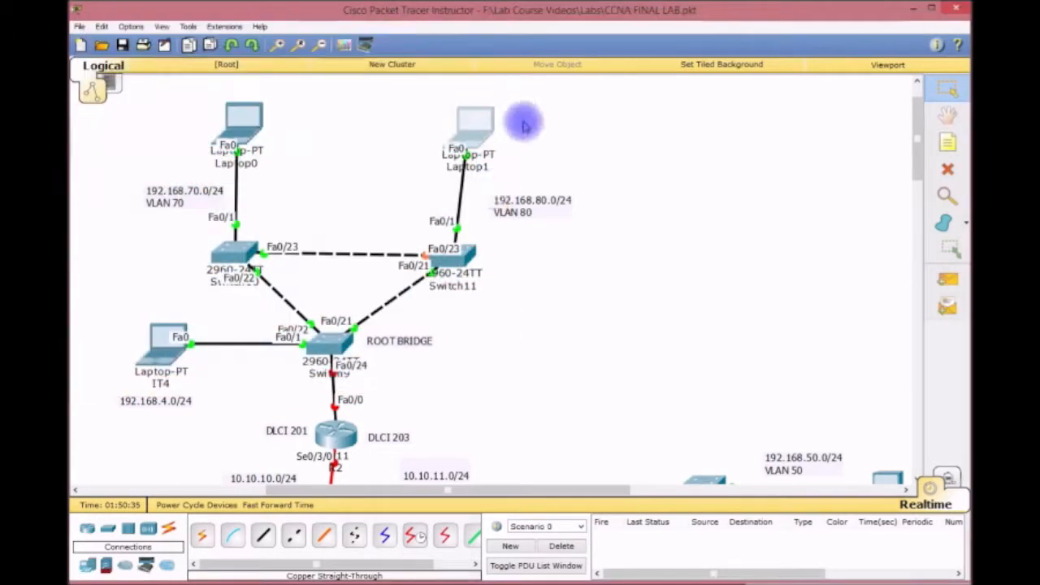
{"action": "left_click", "coordinate": [449, 252]}
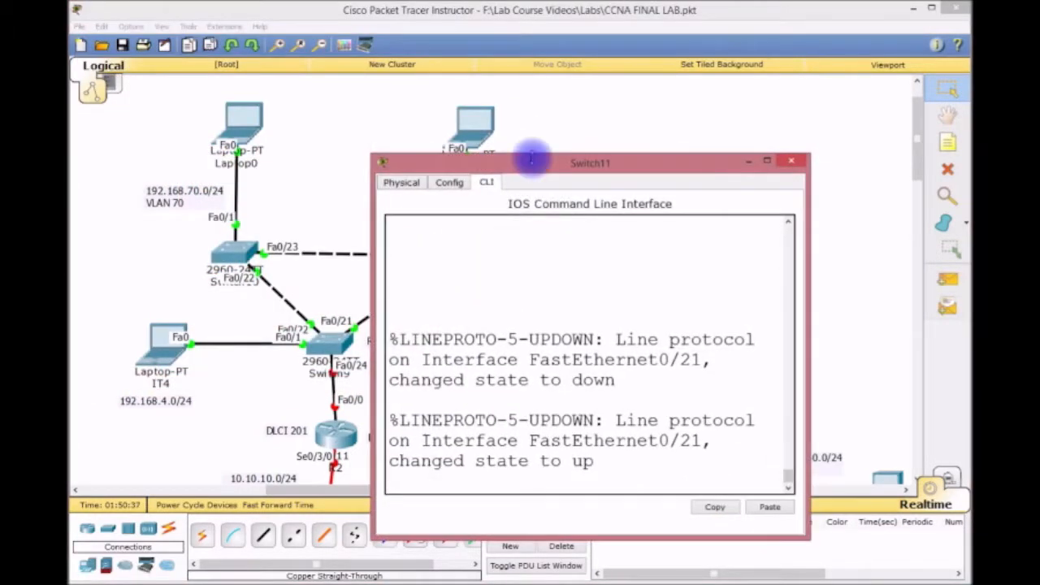
{"action": "left_click_drag", "start_coordinate": [534, 170], "coordinate": [238, 26]}
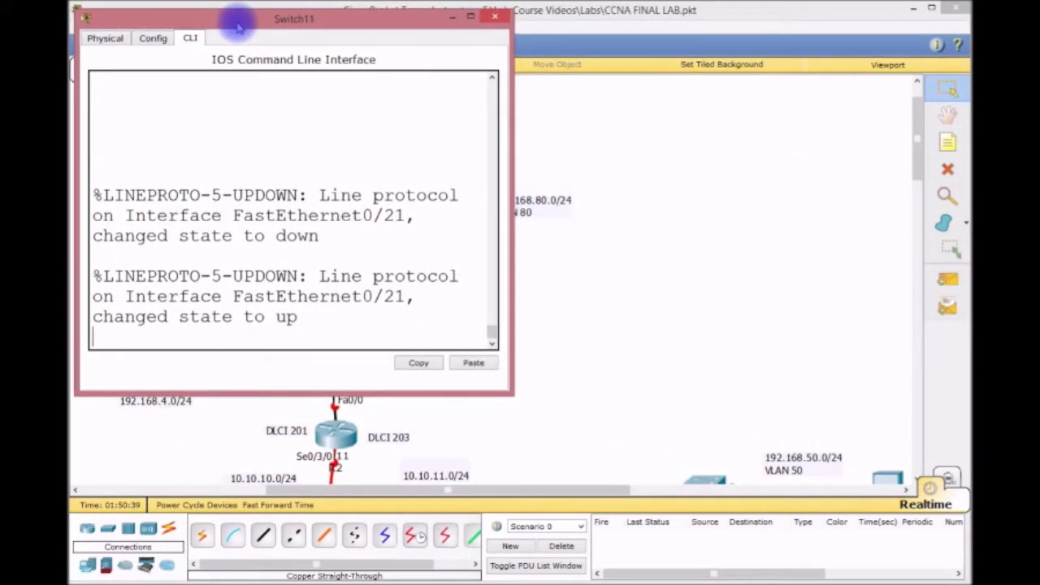
{"action": "left_click_drag", "start_coordinate": [511, 395], "coordinate": [933, 566]}
{"action": "left_click_drag", "start_coordinate": [950, 569], "coordinate": [961, 569]}
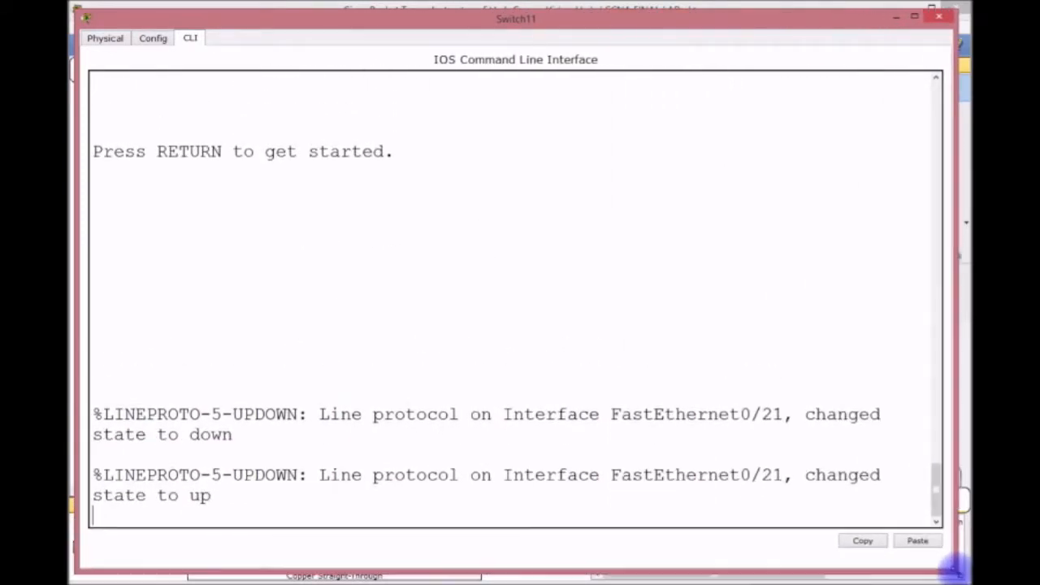
On Switch11, enter enable and config t to reach global configuration.
{"action": "left_click", "coordinate": [831, 511]}
{"action": "key", "text": "Return"}
{"action": "key", "text": "Return"}
{"action": "key", "text": "Return"}
{"action": "key", "text": "Return"}
{"action": "key", "text": "Return"}
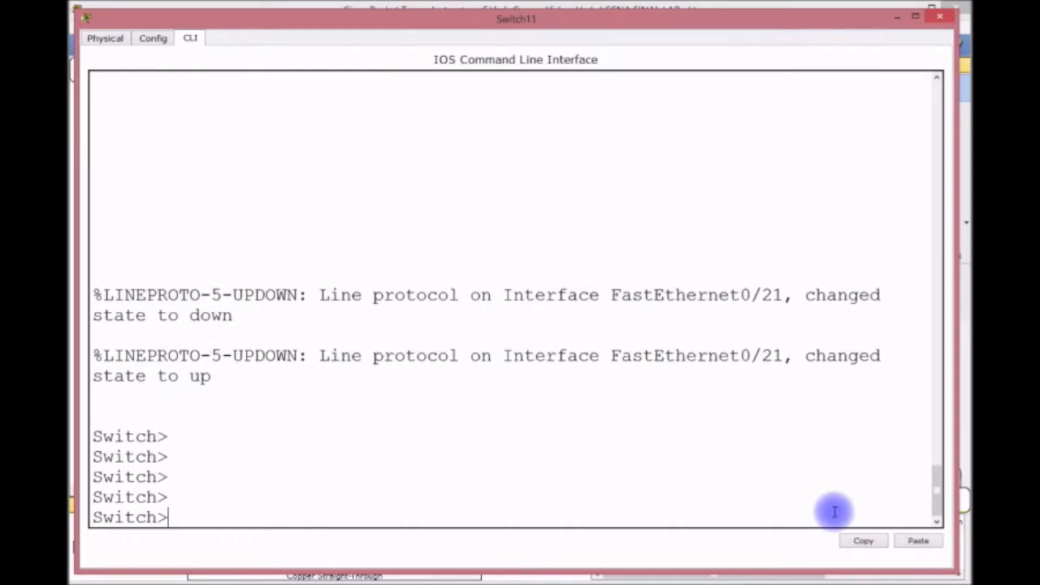
{"action": "type", "text": "EN"}
{"action": "key", "text": "Return"}
{"action": "type", "text": "CONFIG T"}
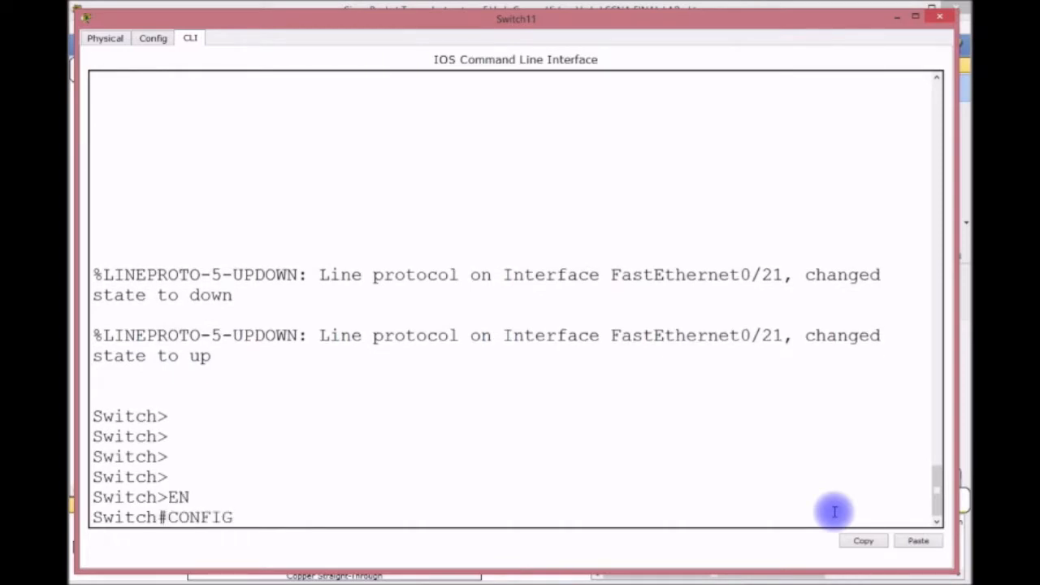
{"action": "key", "text": "Return"}
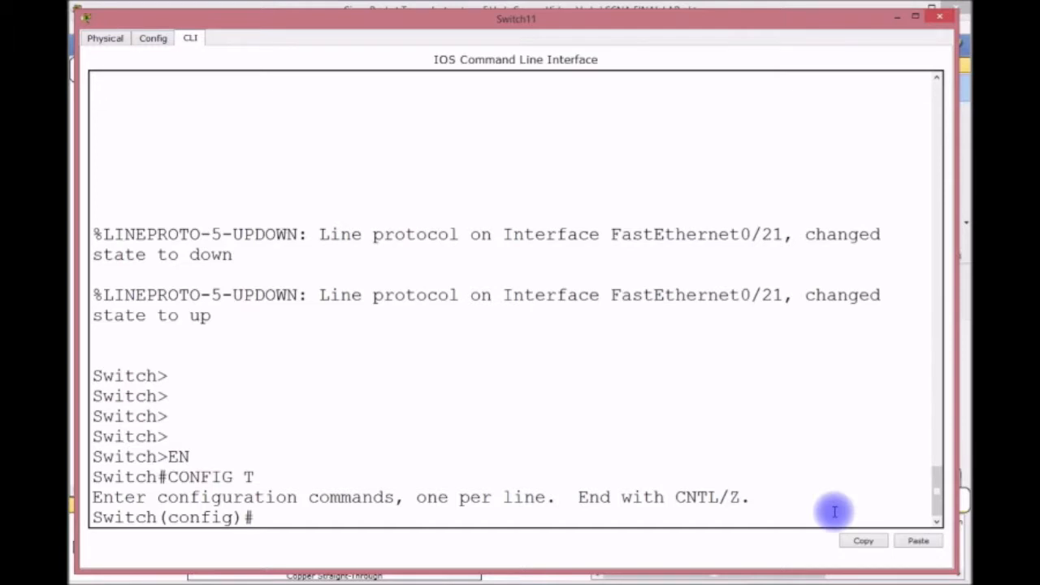
Rename Switch11 to ROCK and put it in VTP client mode.
{"action": "type", "text": "HOSTNAME ROCK"}
{"action": "key", "text": "Return"}
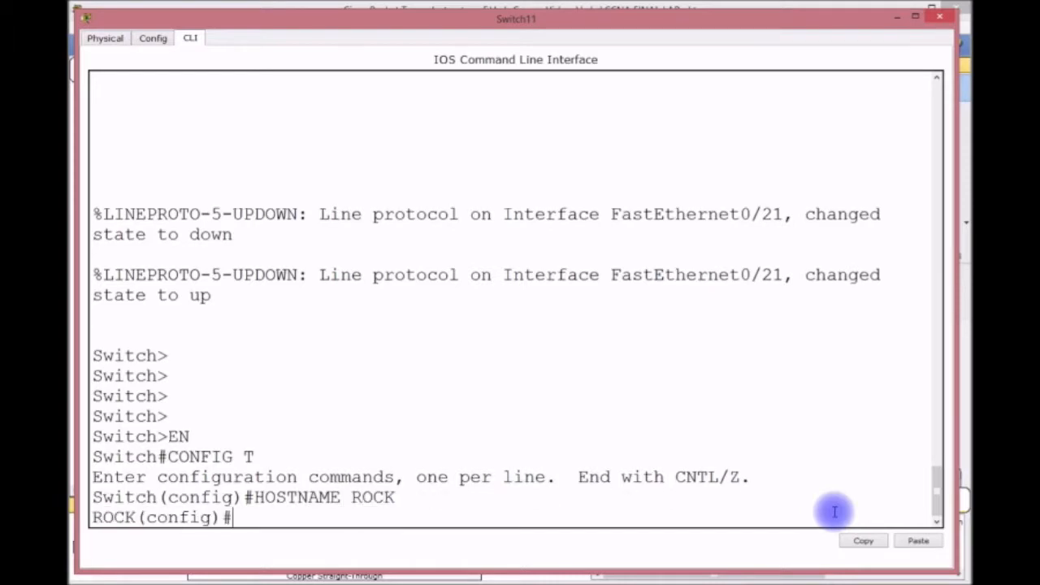
{"action": "type", "text": "TP--V"}
{"action": "key", "text": "BackSpace"}
{"action": "key", "text": "BackSpace"}
{"action": "key", "text": "BackSpace"}
{"action": "key", "text": "BackSpace"}
{"action": "key", "text": "BackSpace"}
{"action": "type", "text": "VTP MODE CLIENT"}
{"action": "key", "text": "Return"}
List the VLANs with do show vlan to confirm 70 DISCO and 80 ROCK.
{"action": "type", "text": "DO SH VLAN"}
{"action": "key", "text": "Return"}
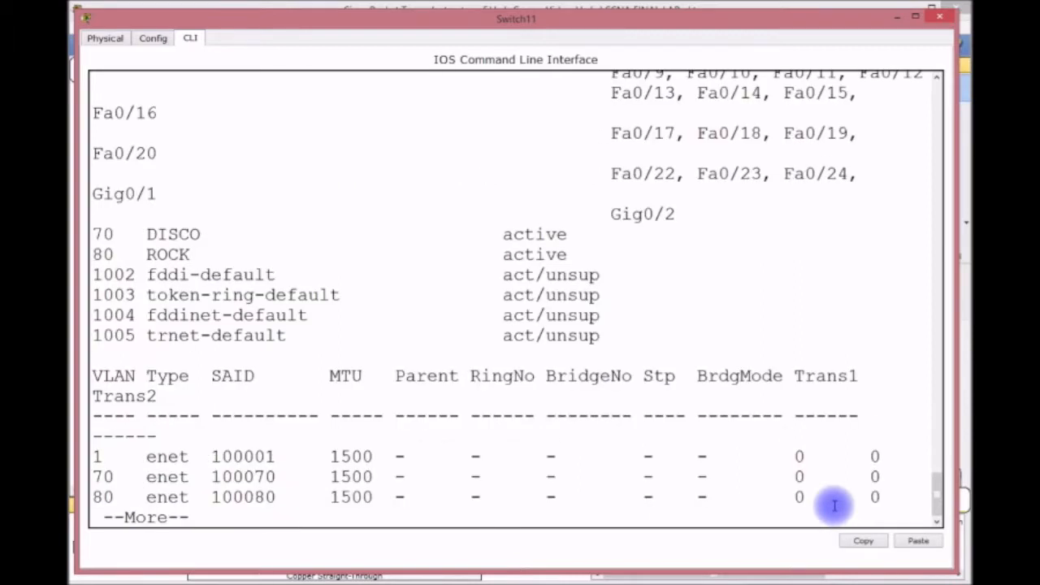
{"action": "key", "text": "Return"}
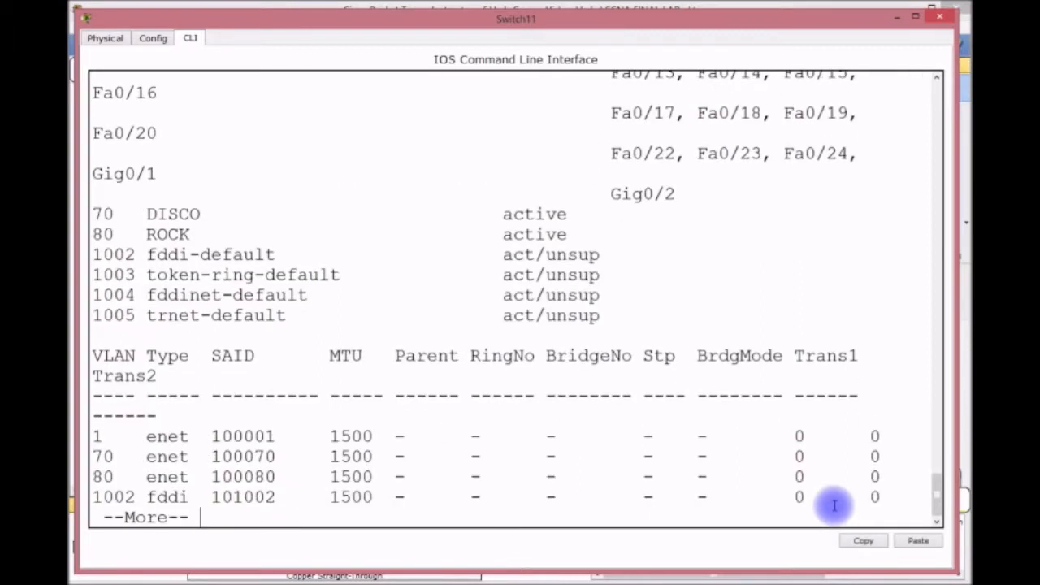
{"action": "key", "text": "q"}
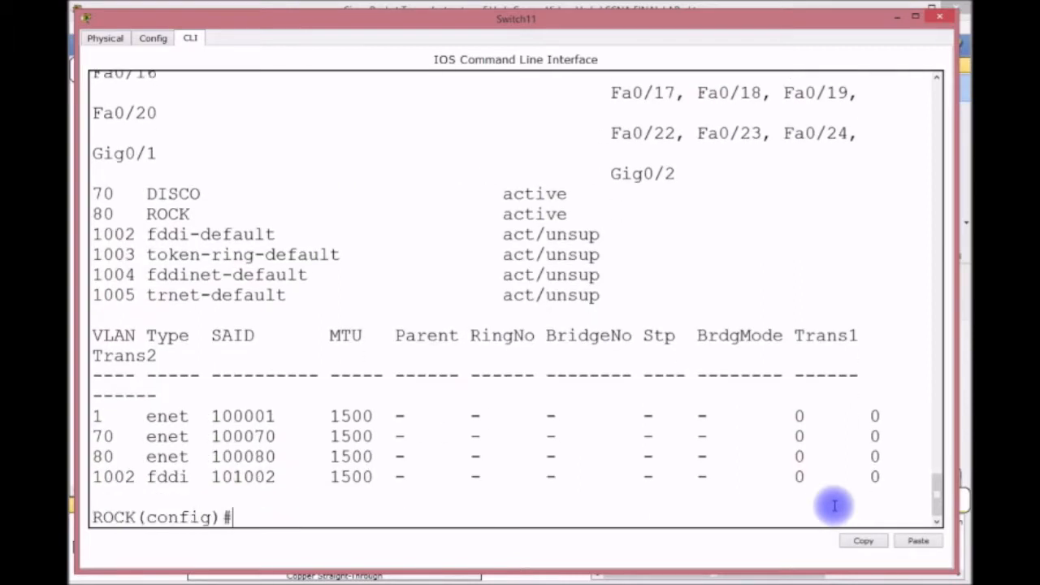
{"action": "type", "text": "INT RANGE F0/1-15"}
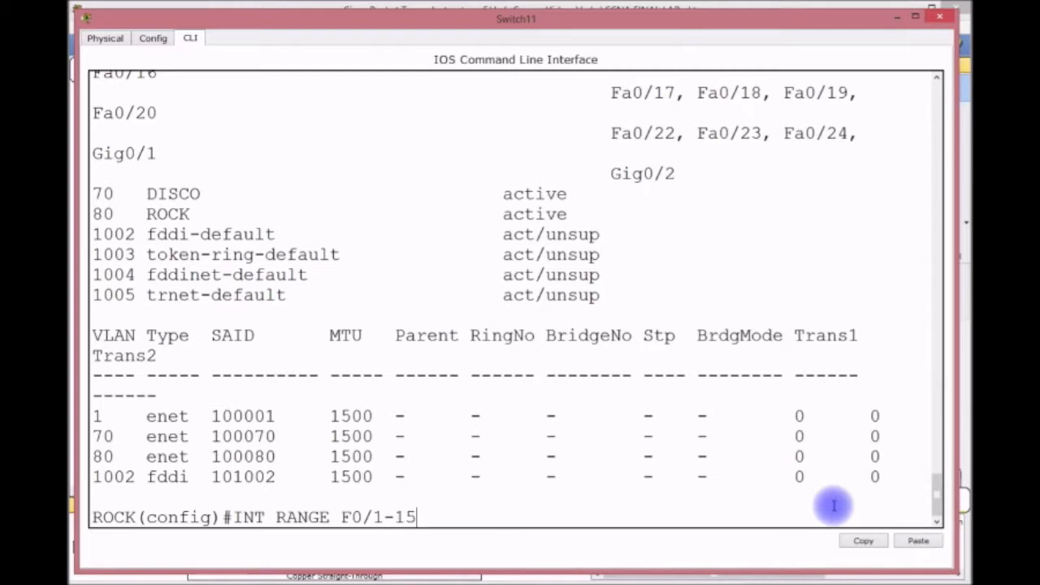
Make ports Fa0/1-15 access ports assigned to VLAN 80.
{"action": "key", "text": "Return"}
{"action": "type", "text": "SWIT"}
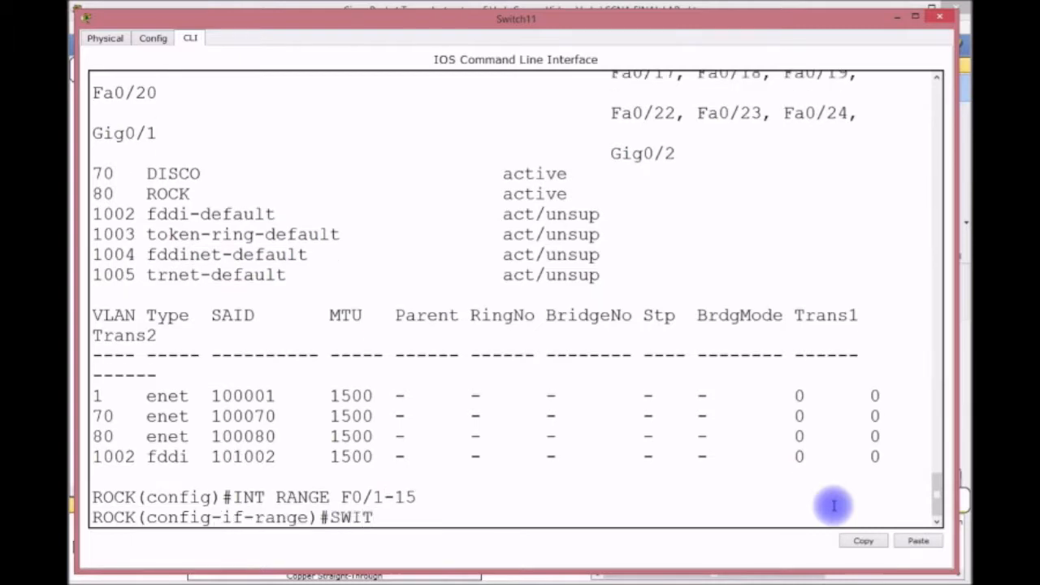
{"action": "type", "text": "CHPORT MODE ACCESS"}
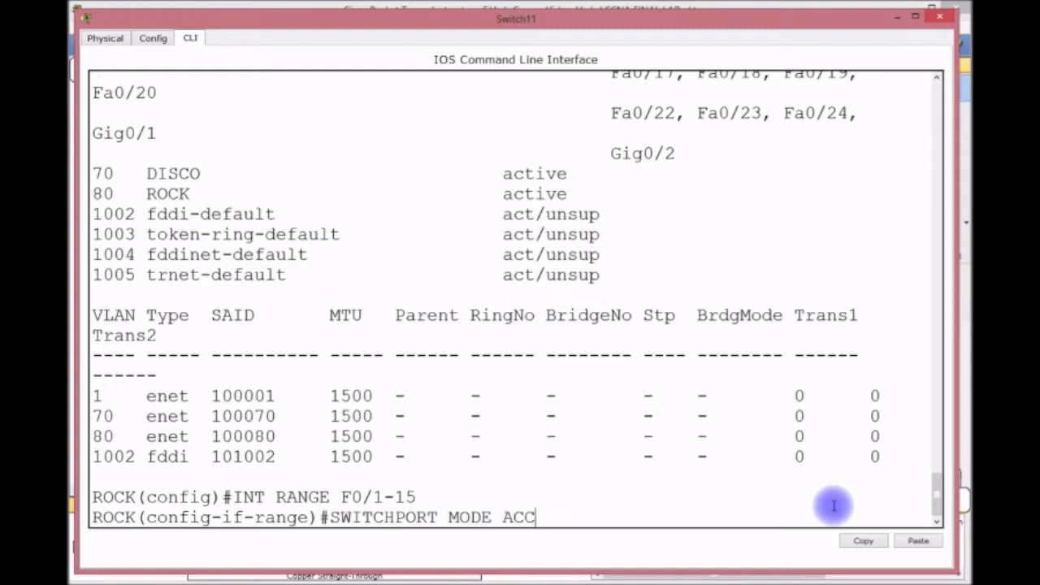
{"action": "key", "text": "Return"}
{"action": "type", "text": "SIWT"}
{"action": "key", "text": "BackSpace"}
{"action": "key", "text": "BackSpace"}
{"action": "key", "text": "BackSpace"}
{"action": "type", "text": "WITCHP"}
{"action": "type", "text": "ROT"}
{"action": "key", "text": "BackSpace"}
{"action": "key", "text": "BackSpace"}
{"action": "key", "text": "BackSpace"}
{"action": "type", "text": "ORT ACCESS VL"}
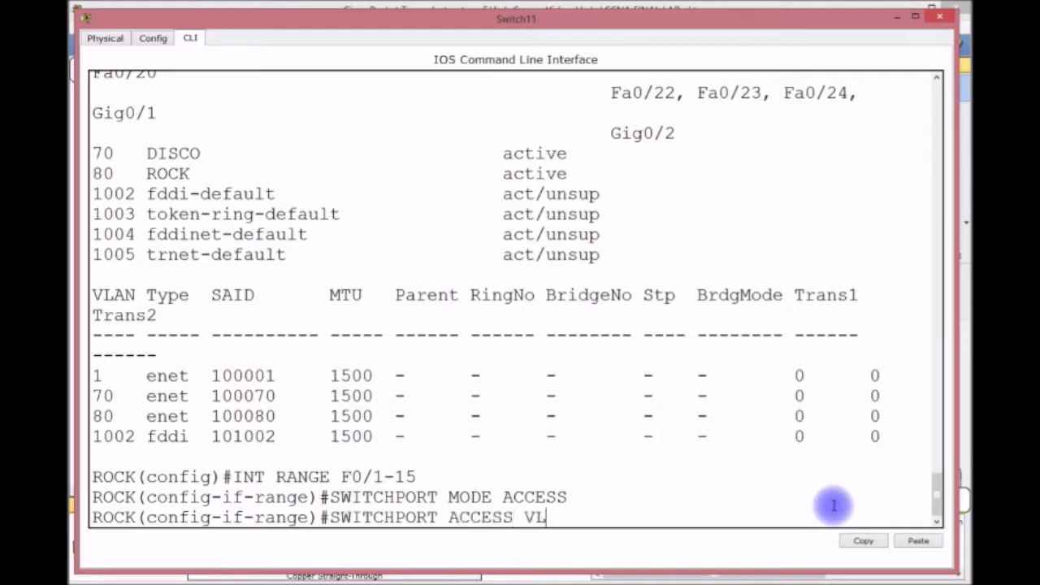
{"action": "type", "text": "AN 80"}
{"action": "key", "text": "Return"}
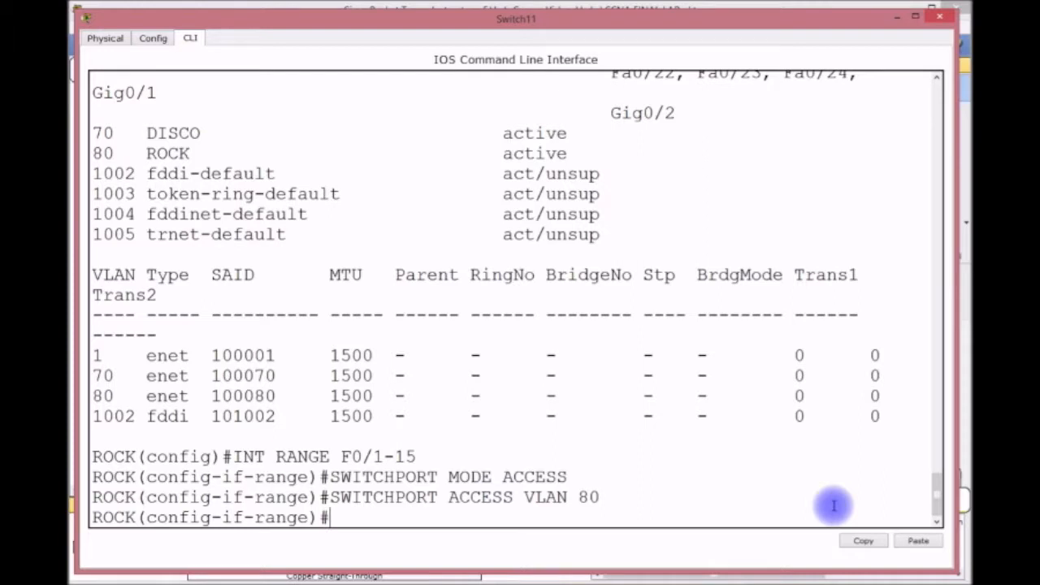
Enable port security on the ports with sticky MAC address learning.
{"action": "type", "text": "SWITCHPORT "}
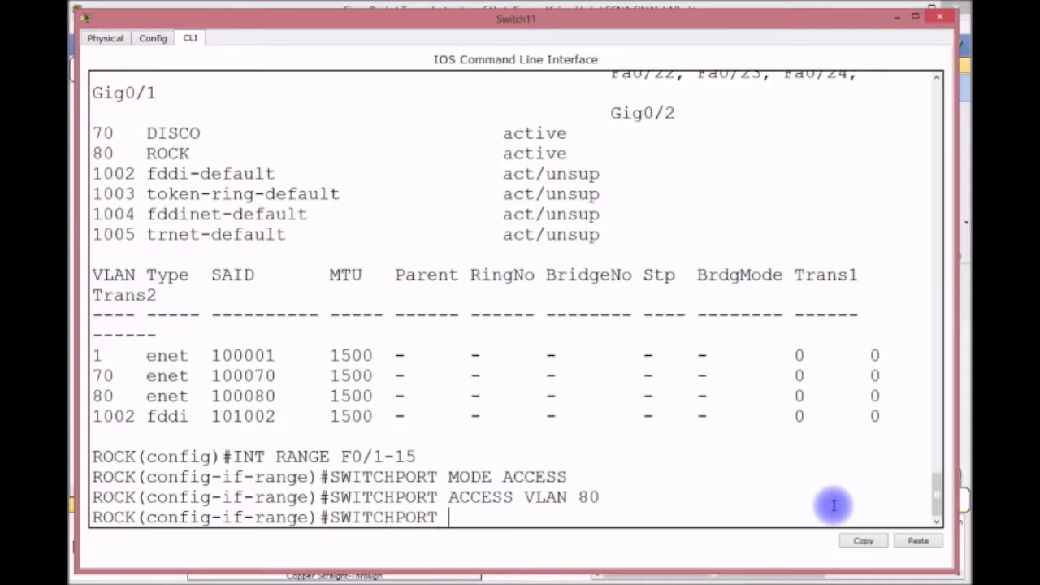
{"action": "type", "text": "PORT-SECURITY"}
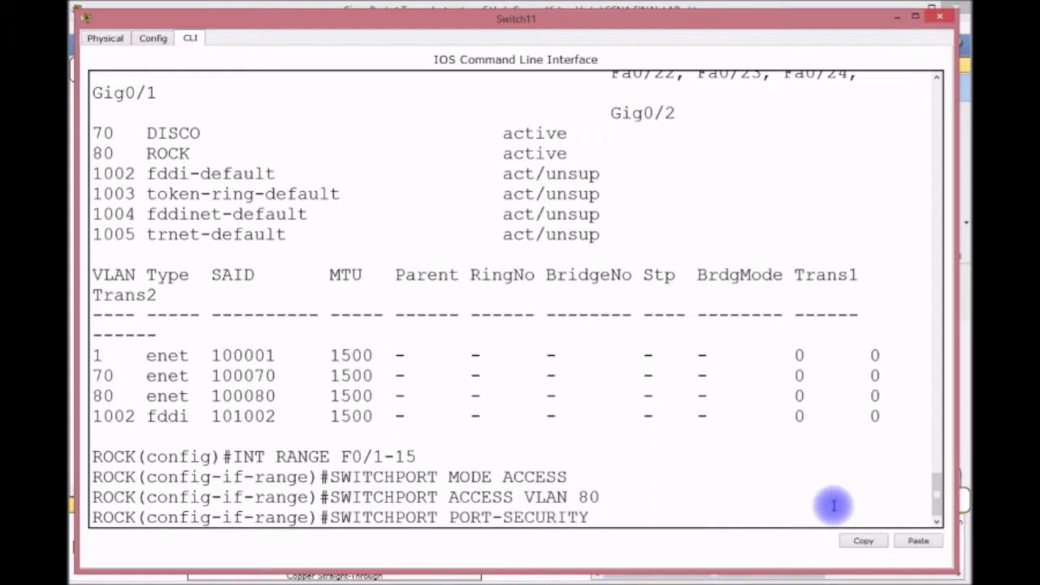
{"action": "key", "text": "Return"}
{"action": "key", "text": "Up"}
{"action": "type", "text": "MACK"}
{"action": "key", "text": "BackSpace"}
{"action": "type", "text": "STI"}
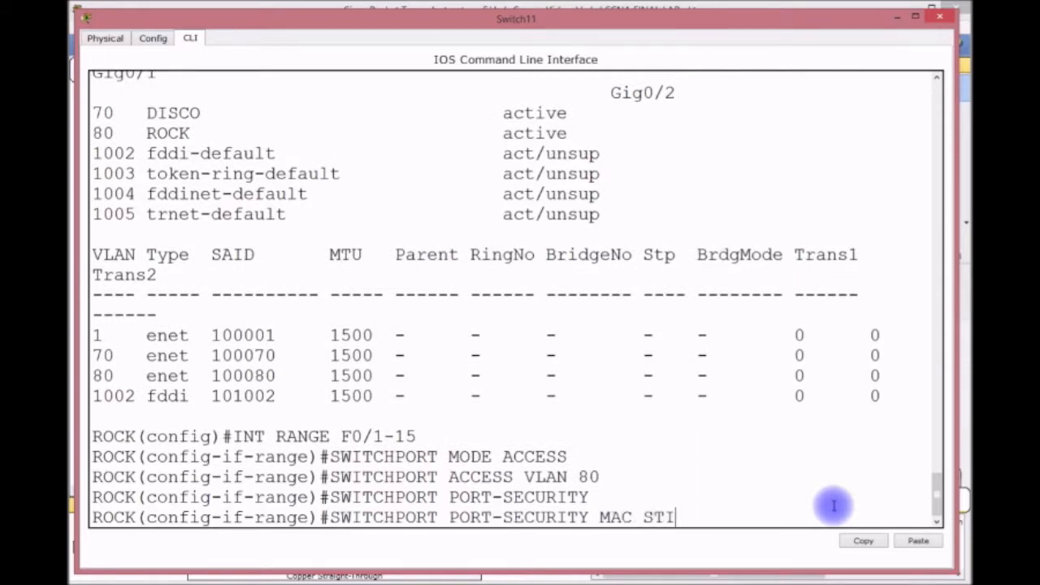
{"action": "key", "text": "Return"}
Limit port security to 1 MAC address with violation mode shutdown.
{"action": "key", "text": "Up"}
{"action": "key", "text": "BackSpace"}
{"action": "key", "text": "BackSpace"}
{"action": "key", "text": "BackSpace"}
{"action": "key", "text": "BackSpace"}
{"action": "type", "text": "X "}
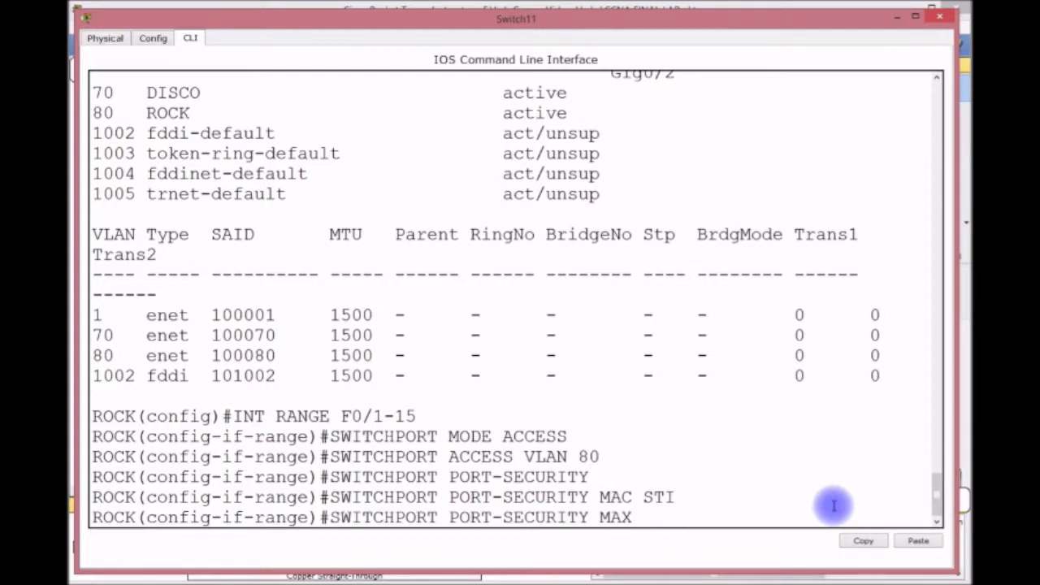
{"action": "type", "text": "1"}
{"action": "key", "text": "Return"}
{"action": "key", "text": "Up"}
{"action": "key", "text": "BackSpace"}
{"action": "key", "text": "BackSpace"}
{"action": "key", "text": "BackSpace"}
{"action": "key", "text": "BackSpace"}
{"action": "key", "text": "BackSpace"}
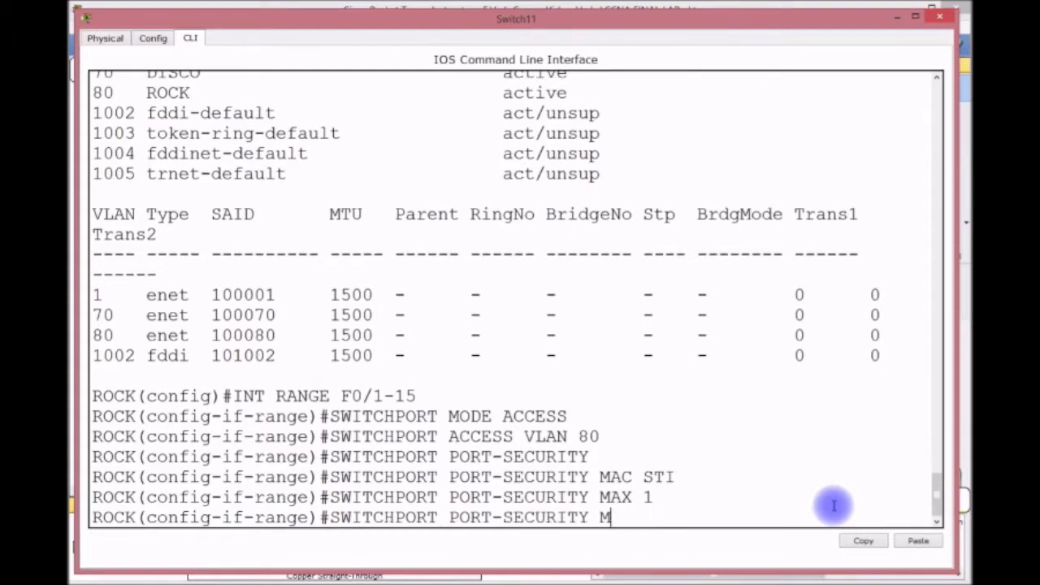
{"action": "type", "text": "VIO SHUT"}
{"action": "key", "text": "Return"}
Enable spanning-tree PortFast and BPDU guard on the ports, then save with do wr.
{"action": "type", "text": "SPA"}
{"action": "key", "text": "Tab"}
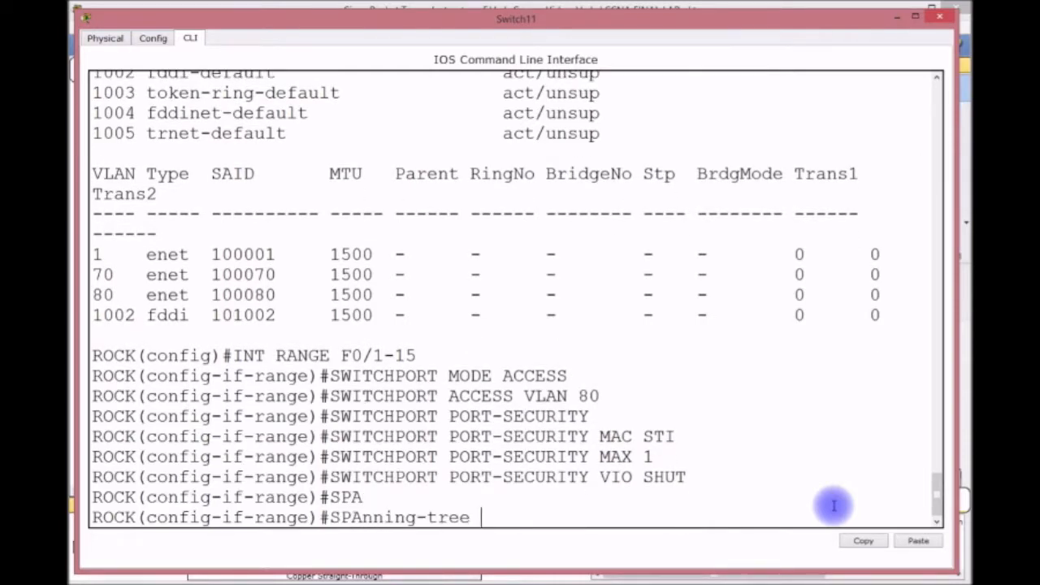
{"action": "type", "text": "P"}
{"action": "key", "text": "Tab"}
{"action": "key", "text": "Return"}
{"action": "type", "text": "SP"}
{"action": "key", "text": "Tab"}
{"action": "type", "text": "A"}
{"action": "key", "text": "Tab"}
{"action": "type", "text": "B"}
{"action": "key", "text": "Tab"}
{"action": "type", "text": "E"}
{"action": "key", "text": "Tab"}
{"action": "key", "text": "Return"}
{"action": "type", "text": "DO WR"}
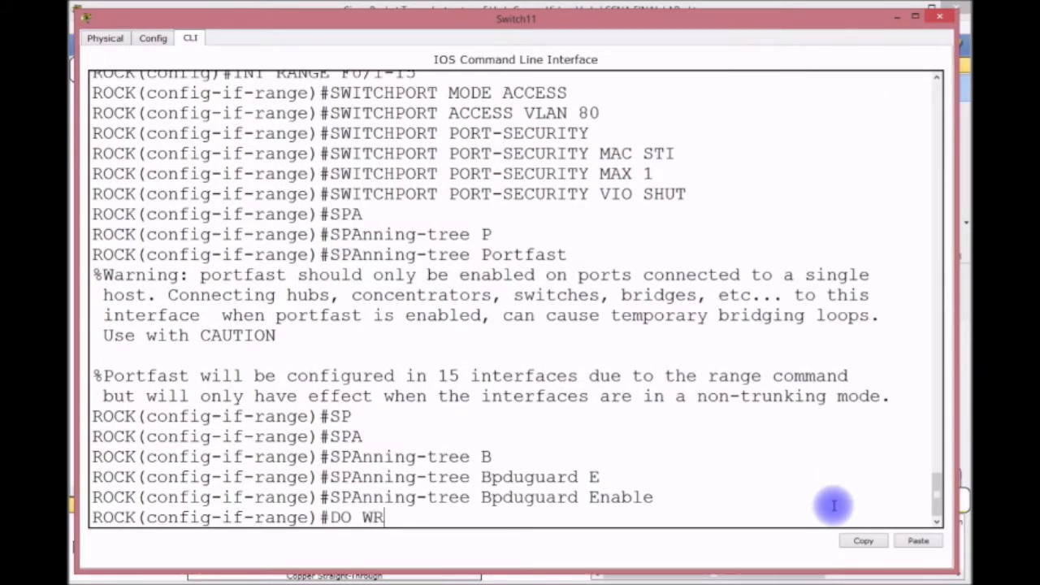
{"action": "key", "text": "Return"}
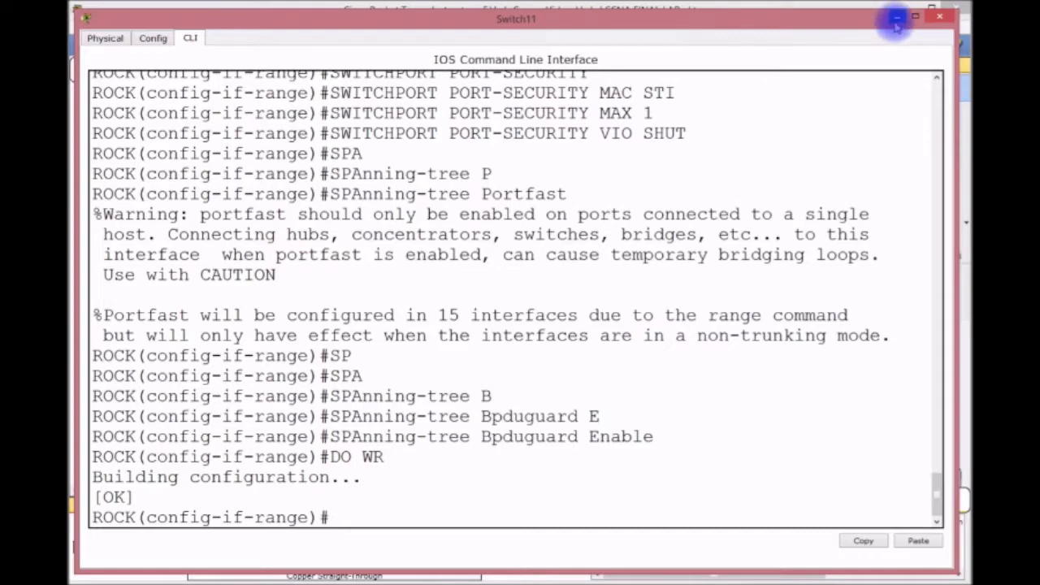
Give interface VLAN 1 the address 192.168.3.251/24 and bring it up.
{"action": "type", "text": "EXIT"}
{"action": "key", "text": "Return"}
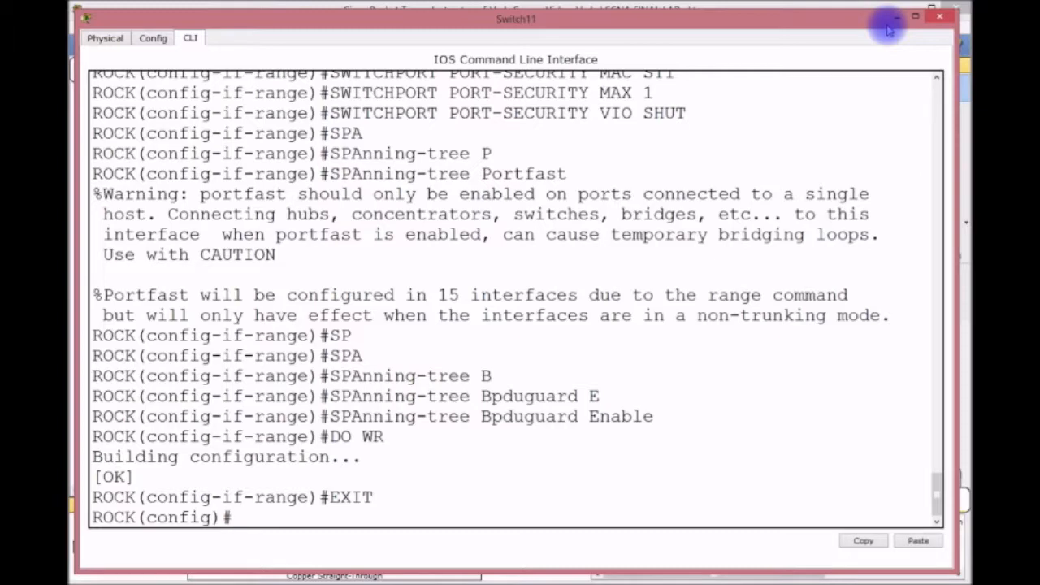
{"action": "type", "text": "INT VLAN 1"}
{"action": "key", "text": "Return"}
{"action": "type", "text": "IP AD"}
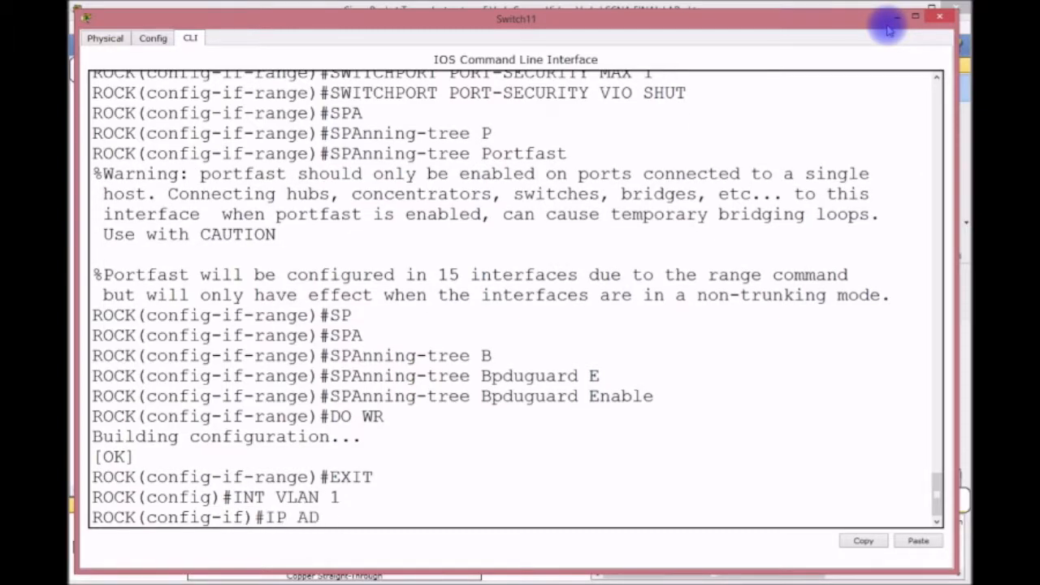
{"action": "type", "text": "DRESS 192.1"}
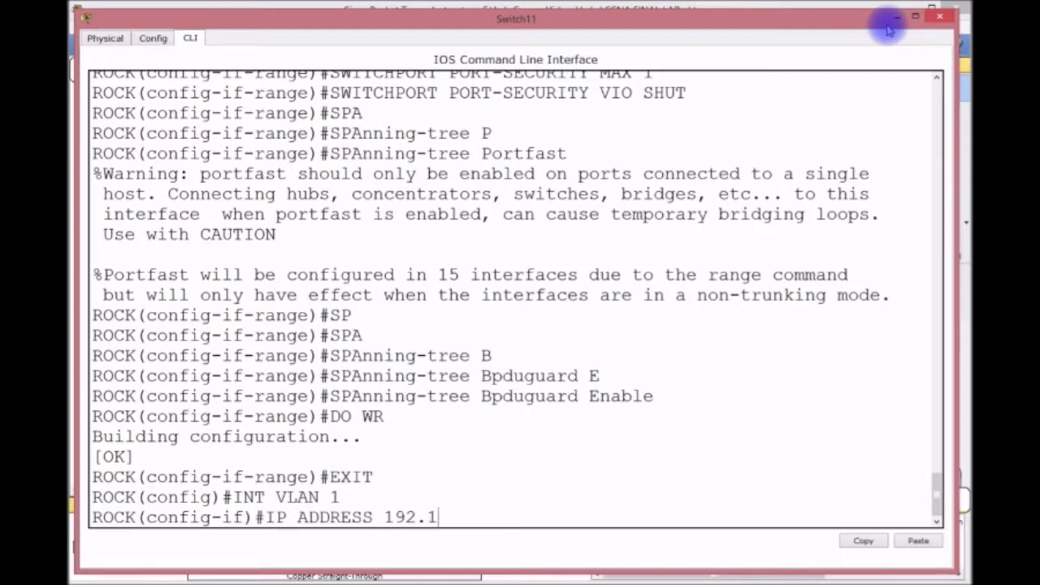
{"action": "type", "text": "68.3.251 "}
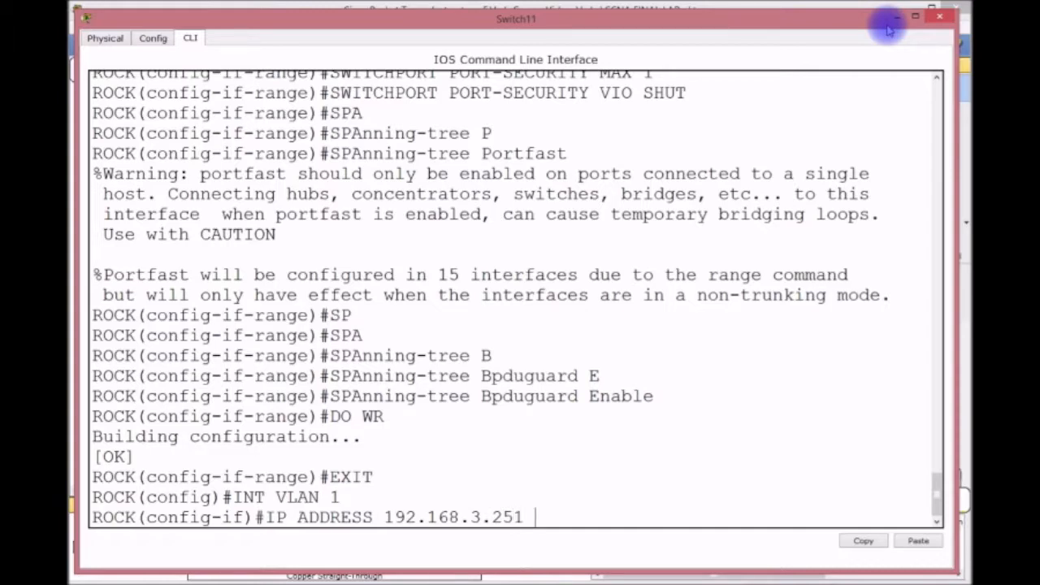
{"action": "type", "text": "255.255.255.0"}
{"action": "key", "text": "Return"}
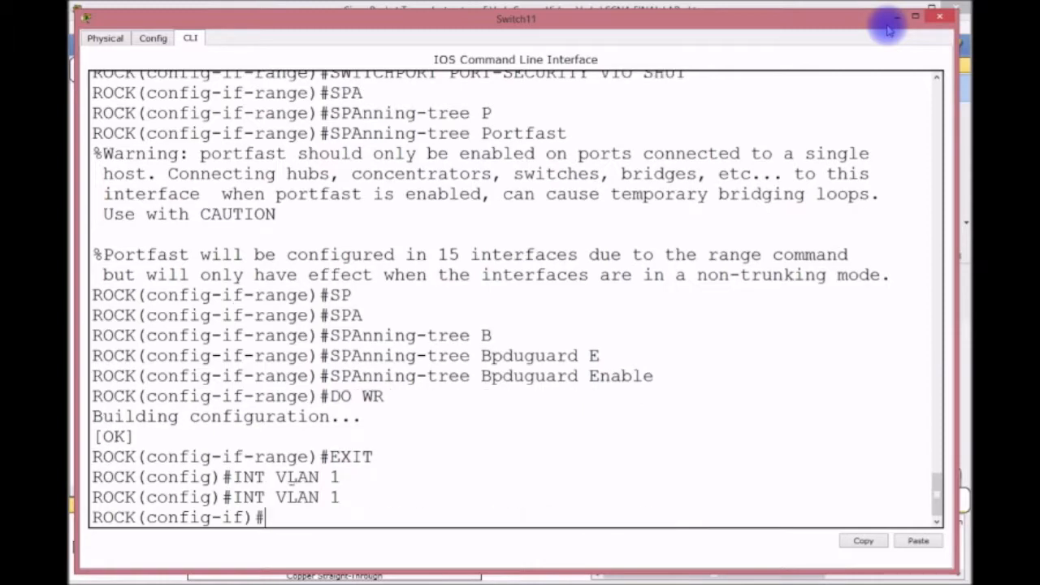
{"action": "type", "text": "NO SHUT"}
{"action": "key", "text": "Return"}
Set the switch's default gateway to 192.168.4.254.
{"action": "type", "text": "EXIT"}
{"action": "key", "text": "Return"}
{"action": "type", "text": "DEF"}
{"action": "key", "text": "BackSpace"}
{"action": "key", "text": "BackSpace"}
{"action": "key", "text": "BackSpace"}
{"action": "type", "text": "IP DE"}
{"action": "key", "text": "Tab"}
{"action": "type", "text": "192.168"}
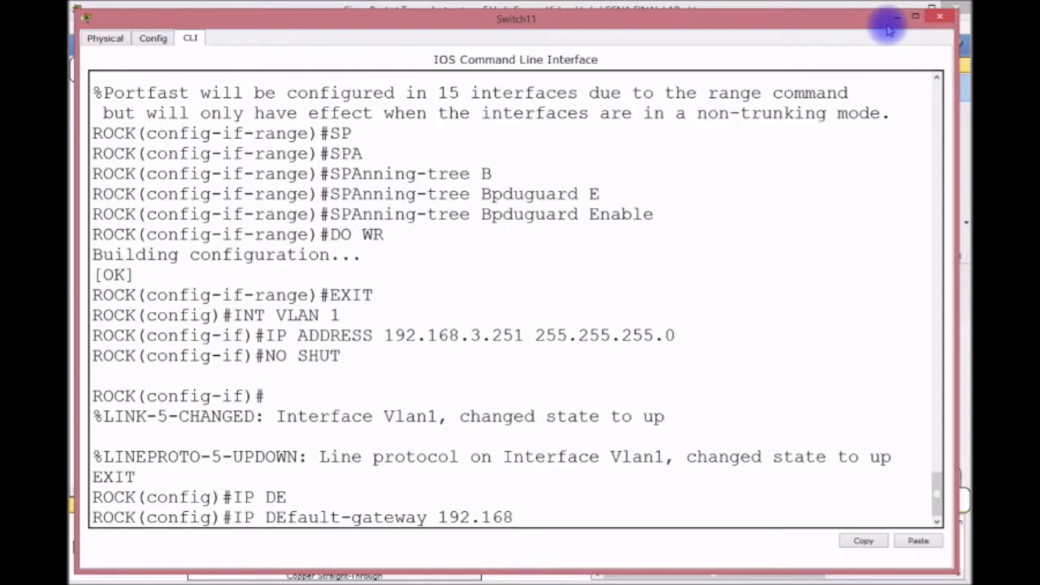
{"action": "type", "text": ".4.254"}
{"action": "key", "text": "Return"}
Readdress VLAN 1 as 192.168.4.251/24, save with do wr, and exit configuration mode.
{"action": "type", "text": "INT V"}
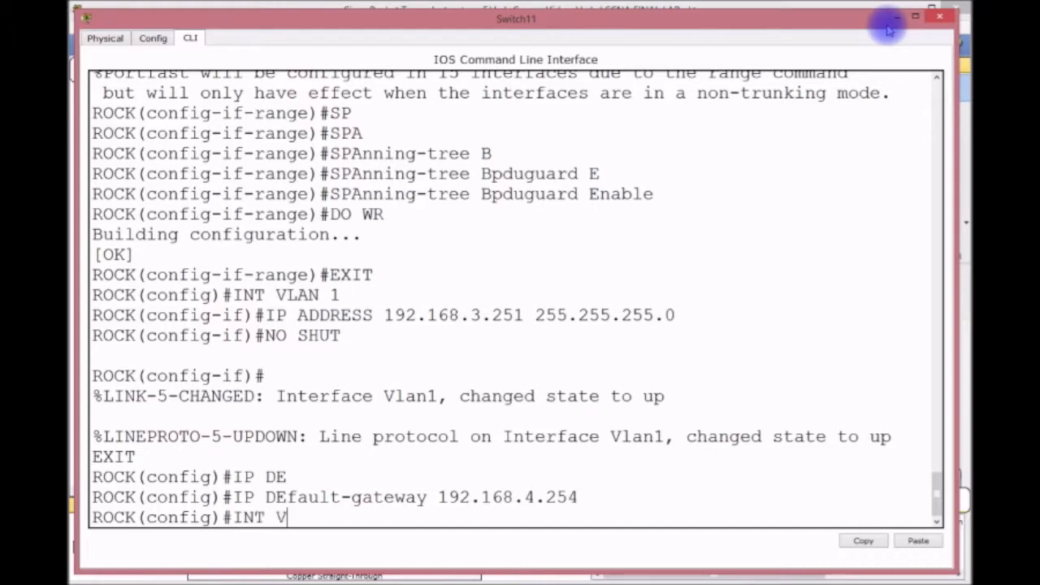
{"action": "type", "text": "LAN 1"}
{"action": "key", "text": "Return"}
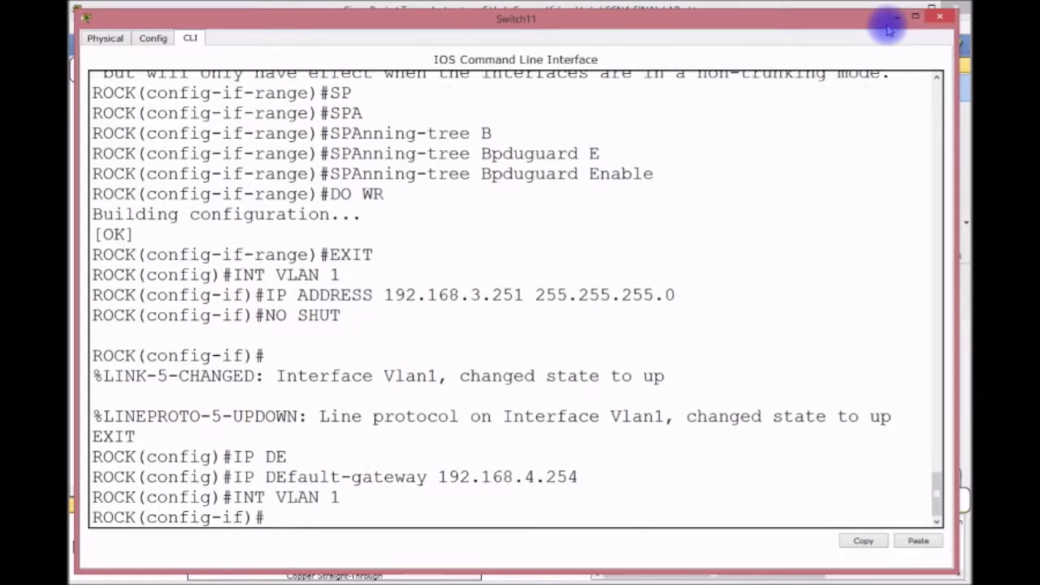
{"action": "type", "text": "IP ADDRESS 1"}
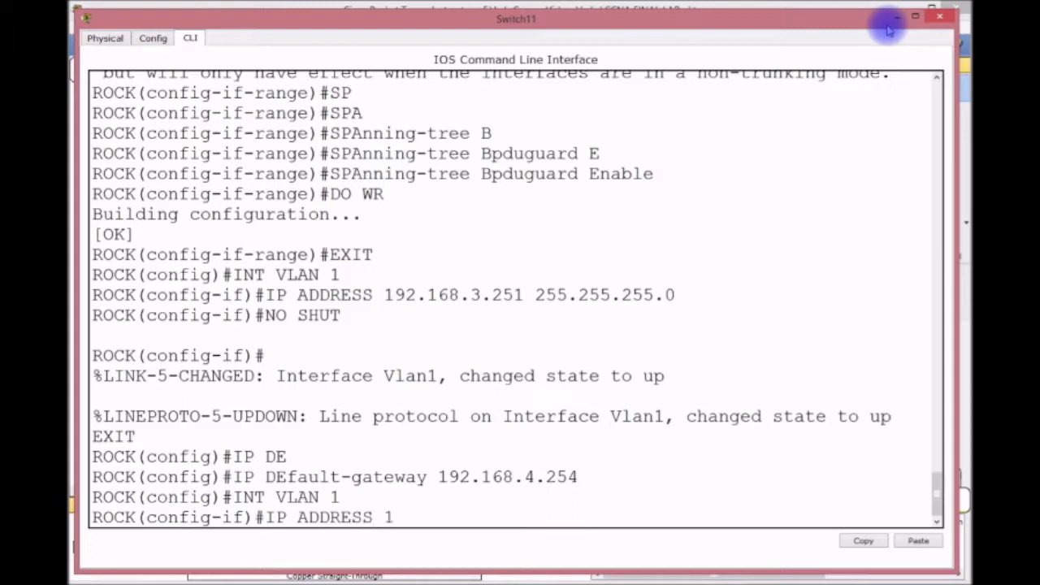
{"action": "type", "text": "92.168.4.254"}
{"action": "key", "text": "BackSpace"}
{"action": "key", "text": "BackSpace"}
{"action": "type", "text": "1 25"}
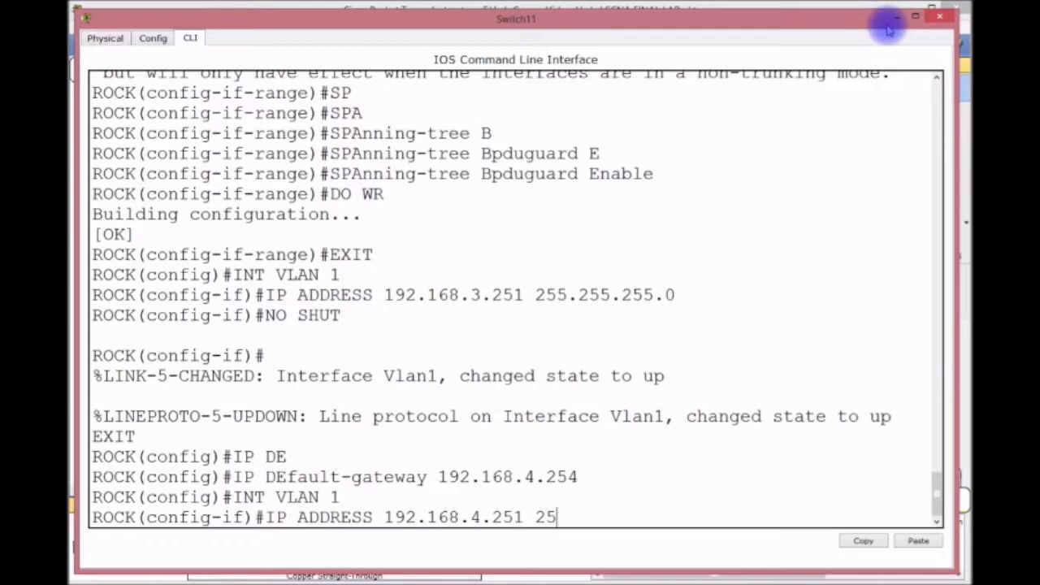
{"action": "type", "text": "5.255.255.0"}
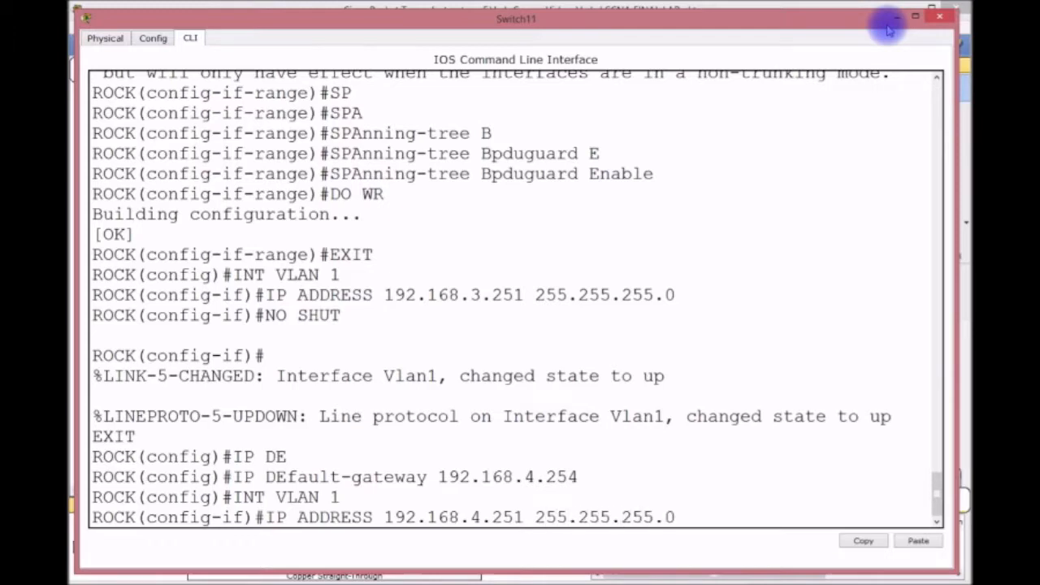
{"action": "key", "text": "Return"}
{"action": "type", "text": "DO WR"}
{"action": "key", "text": "Return"}
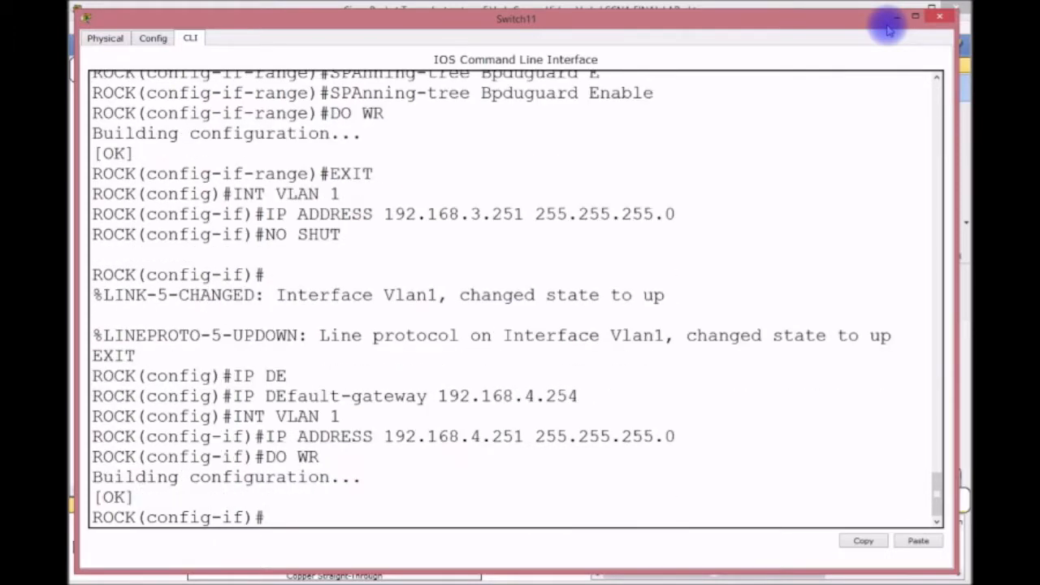
{"action": "key", "text": "ctrl+z"}
{"action": "key", "text": "Return"}
{"action": "key", "text": "Return"}
{"action": "key", "text": "Return"}
Page through ROCK's startup configuration with show start.
{"action": "type", "text": "SH START"}
{"action": "key", "text": "Return"}
{"action": "key", "text": "Return"}
{"action": "key", "text": "Return"}
{"action": "key", "text": "Return"}
{"action": "key", "text": "Return"}
{"action": "key", "text": "Return"}
{"action": "key", "text": "Return"}
{"action": "key", "text": "Return"}
{"action": "key", "text": "Return"}
{"action": "key", "text": "Return"}
{"action": "key", "text": "Return"}
{"action": "key", "text": "Return"}
{"action": "key", "text": "Return"}
{"action": "key", "text": "Return"}
{"action": "key", "text": "Return"}
{"action": "key", "text": "Return"}
{"action": "key", "text": "Return"}
{"action": "key", "text": "Return"}
{"action": "key", "text": "Return"}
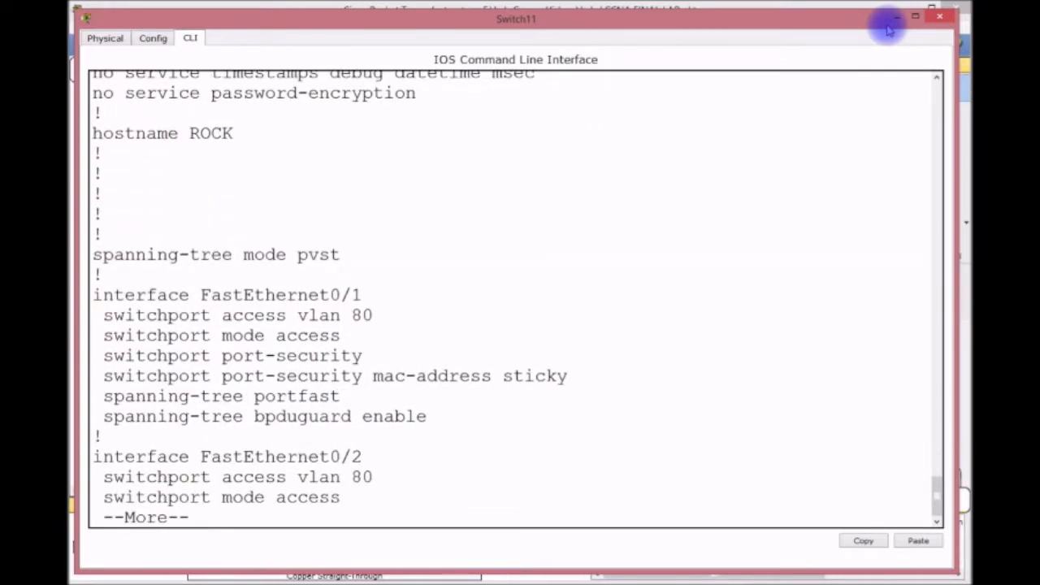
{"action": "key", "text": "Return"}
{"action": "key", "text": "Return"}
{"action": "key", "text": "Return"}
{"action": "key", "text": "Return"}
{"action": "key", "text": "Return"}
{"action": "key", "text": "Return"}
{"action": "key", "text": "Return"}
{"action": "key", "text": "Return"}
{"action": "key", "text": "Return"}
{"action": "key", "text": "Return"}
{"action": "key", "text": "Return"}
{"action": "key", "text": "Return"}
{"action": "key", "text": "Return"}
{"action": "key", "text": "Return"}
{"action": "key", "text": "Return"}
{"action": "key", "text": "Return"}
{"action": "key", "text": "Return"}
{"action": "key", "text": "Return"}
{"action": "key", "text": "Return"}
{"action": "key", "text": "Return"}
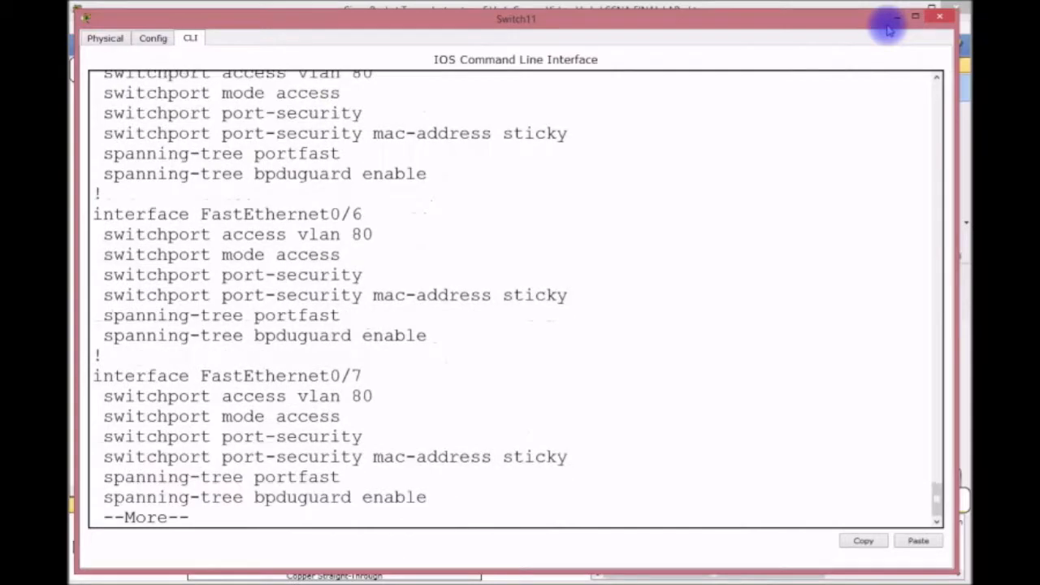
{"action": "key", "text": "Return"}
{"action": "key", "text": "Return"}
{"action": "key", "text": "Return"}
{"action": "key", "text": "Return"}
{"action": "key", "text": "Return"}
{"action": "key", "text": "Return"}
{"action": "key", "text": "Return"}
{"action": "key", "text": "Return"}
{"action": "key", "text": "Return"}
{"action": "key", "text": "Return"}
{"action": "key", "text": "Return"}
{"action": "key", "text": "Return"}
{"action": "key", "text": "Return"}
{"action": "key", "text": "Return"}
{"action": "key", "text": "Return"}
{"action": "key", "text": "Return"}
{"action": "key", "text": "Return"}
{"action": "key", "text": "Return"}
{"action": "key", "text": "Return"}
{"action": "key", "text": "Return"}
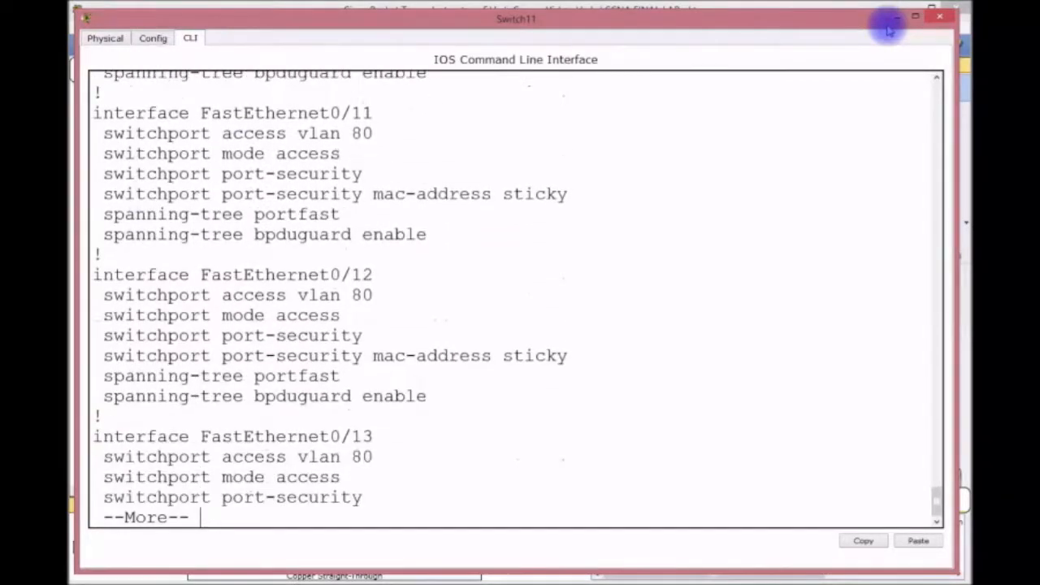
{"action": "key", "text": "Return"}
{"action": "key", "text": "Return"}
{"action": "key", "text": "Return"}
{"action": "key", "text": "Return"}
{"action": "key", "text": "Return"}
{"action": "key", "text": "Return"}
{"action": "key", "text": "Return"}
{"action": "key", "text": "Return"}
{"action": "key", "text": "Return"}
{"action": "key", "text": "Return"}
{"action": "key", "text": "Return"}
{"action": "key", "text": "Return"}
{"action": "key", "text": "Return"}
{"action": "key", "text": "Return"}
{"action": "key", "text": "Return"}
{"action": "key", "text": "Return"}
{"action": "key", "text": "Return"}
{"action": "key", "text": "Return"}
{"action": "key", "text": "Return"}
{"action": "key", "text": "Return"}
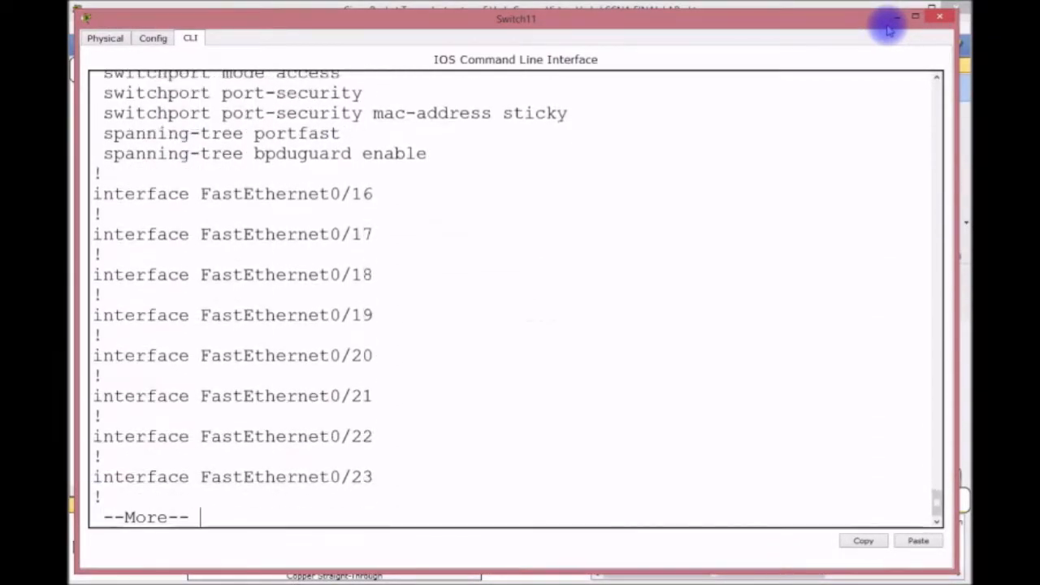
{"action": "key", "text": "Return"}
{"action": "key", "text": "Return"}
{"action": "key", "text": "Return"}
{"action": "key", "text": "Return"}
{"action": "key", "text": "Return"}
{"action": "key", "text": "Return"}
{"action": "key", "text": "Return"}
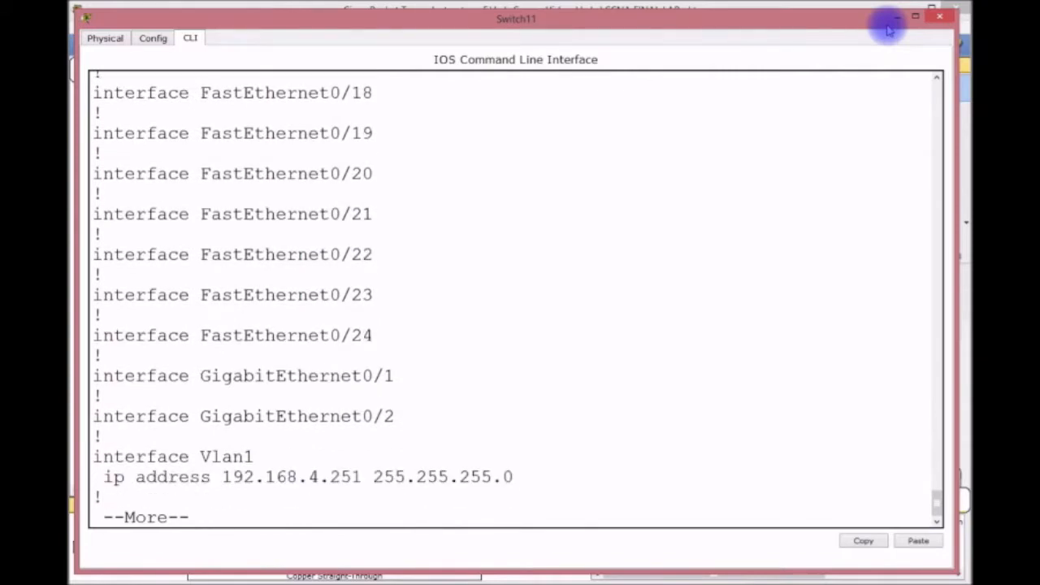
{"action": "key", "text": "Return"}
{"action": "key", "text": "Return"}
{"action": "key", "text": "Return"}
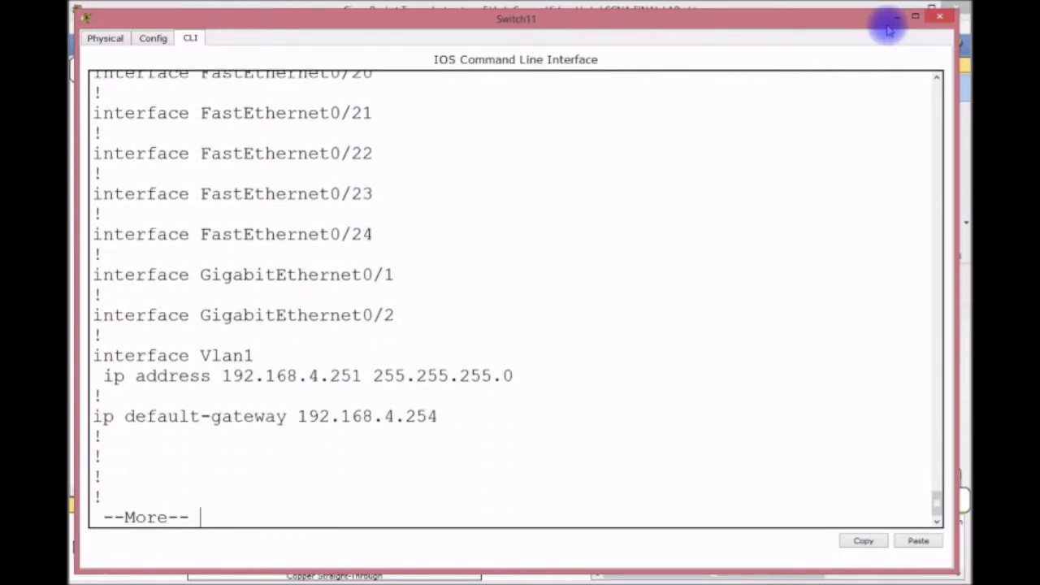
{"action": "key", "text": "Return"}
{"action": "key", "text": "Return"}
{"action": "key", "text": "Return"}
{"action": "key", "text": "Return"}
{"action": "key", "text": "Return"}
{"action": "key", "text": "Return"}
{"action": "key", "text": "Return"}
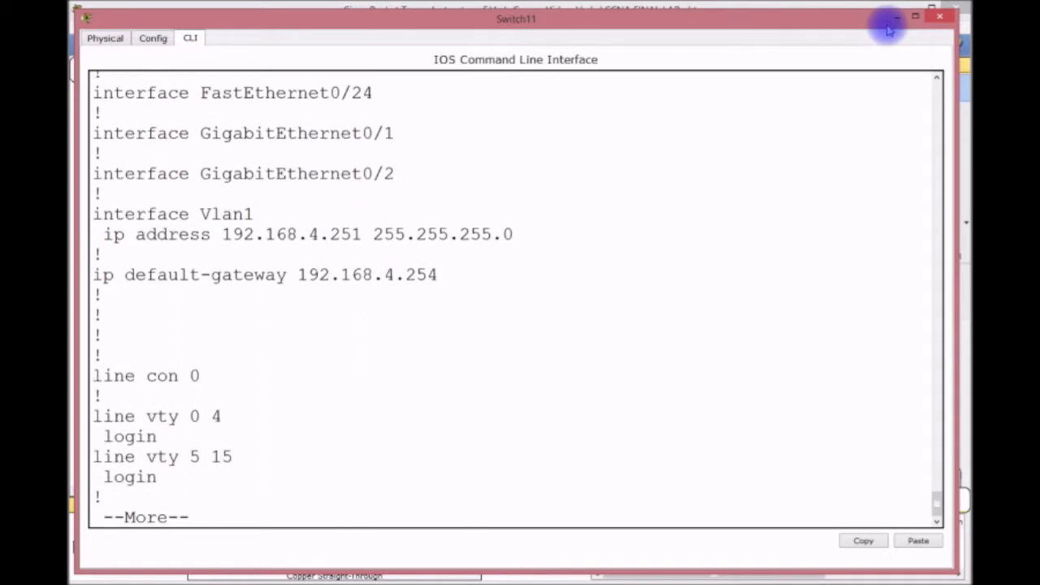
{"action": "key", "text": "space"}
Check the trunk summary showing Fa0/21 carrying VLANs 1, 70, 80, then close the console.
{"action": "type", "text": "SH INT TRUNK"}
{"action": "key", "text": "Return"}
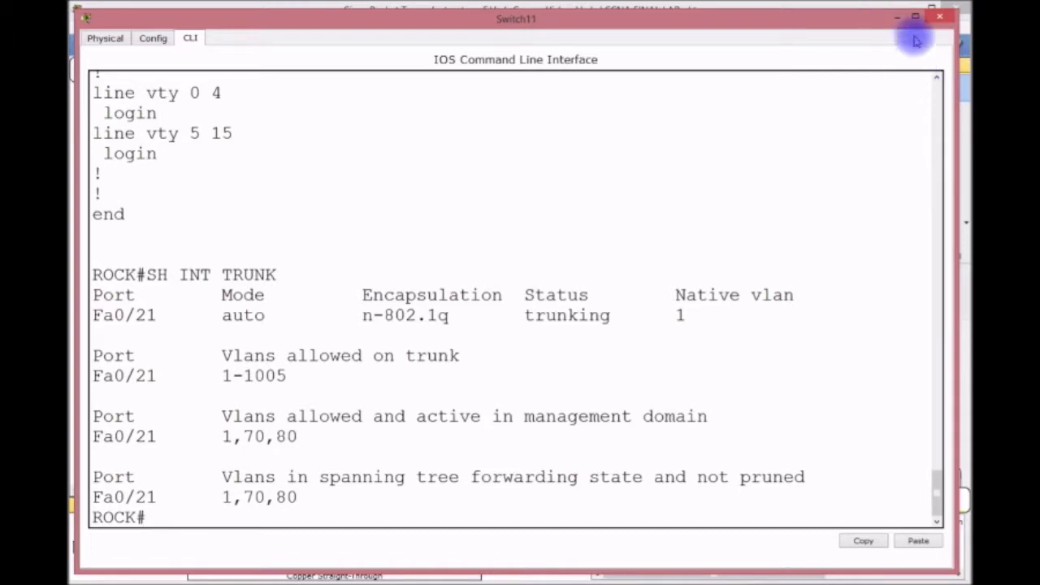
{"action": "left_click", "coordinate": [939, 16]}
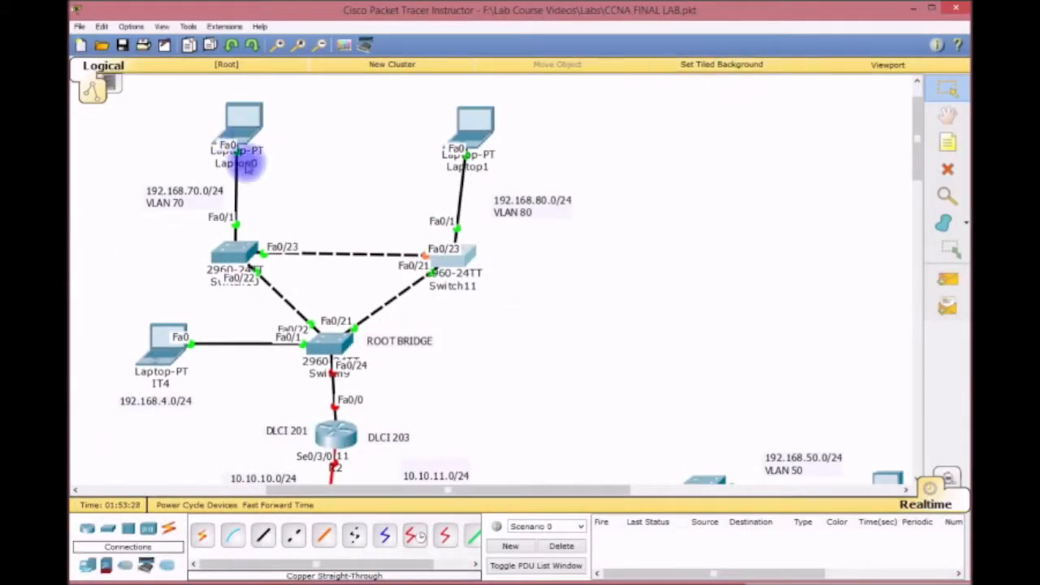
Open Switch10's console and review its startup configuration.
{"action": "left_click", "coordinate": [235, 252]}
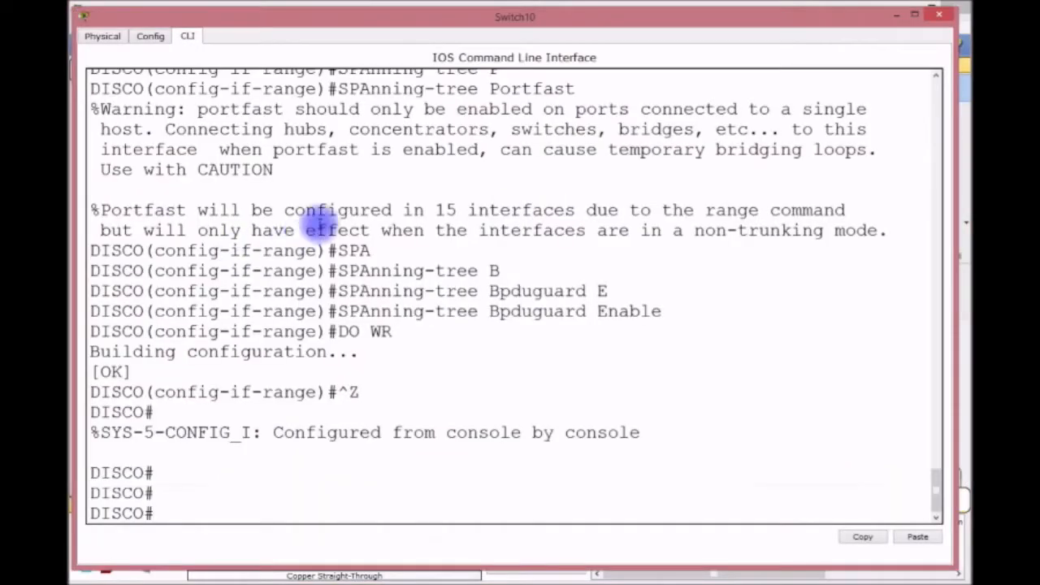
{"action": "scroll", "coordinate": [406, 333], "scroll_direction": "up", "scroll_amount": 3}
{"action": "scroll", "coordinate": [429, 343], "scroll_direction": "up", "scroll_amount": 1}
{"action": "scroll", "coordinate": [429, 342], "scroll_direction": "down", "scroll_amount": 4}
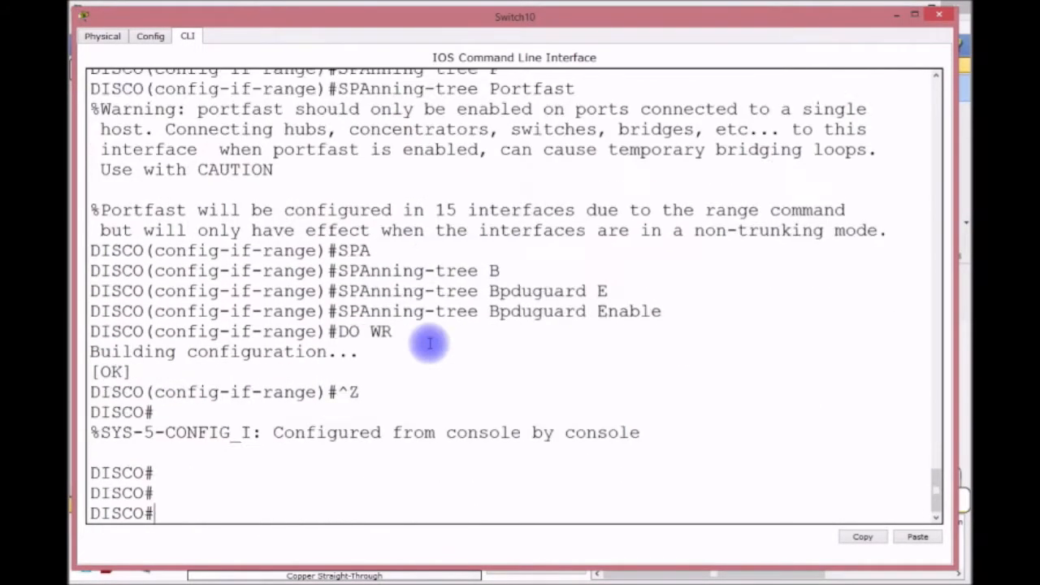
{"action": "type", "text": "SH START"}
{"action": "key", "text": "Return"}
{"action": "key", "text": "space"}
{"action": "key", "text": "space"}
{"action": "key", "text": "space"}
{"action": "key", "text": "space"}
{"action": "key", "text": "space"}
{"action": "key", "text": "space"}
{"action": "key", "text": "space"}
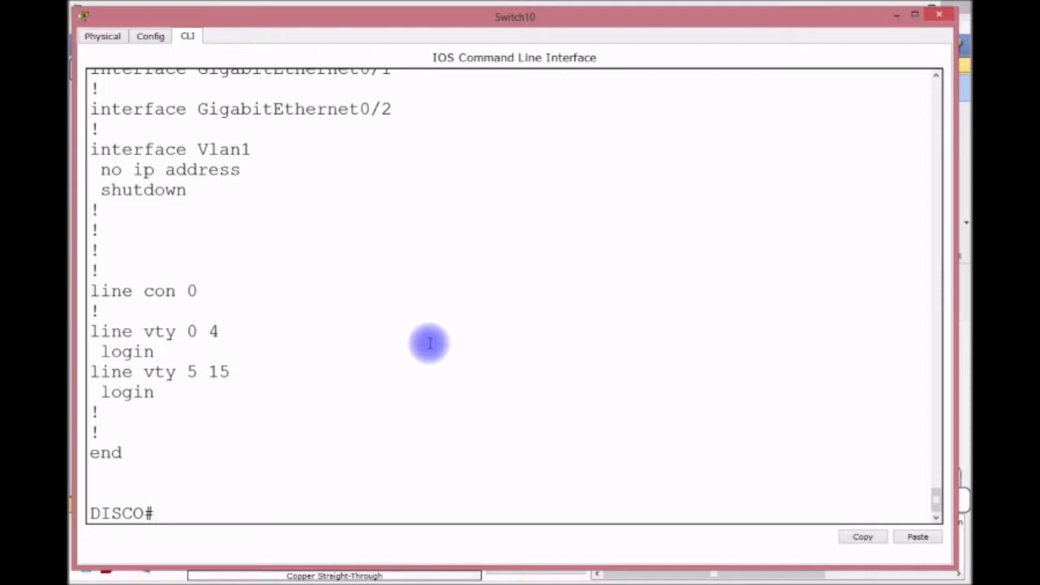
{"action": "key", "text": "Return"}
In global configuration, set Switch10's default gateway to 192.168.4.254.
{"action": "type", "text": "CON"}
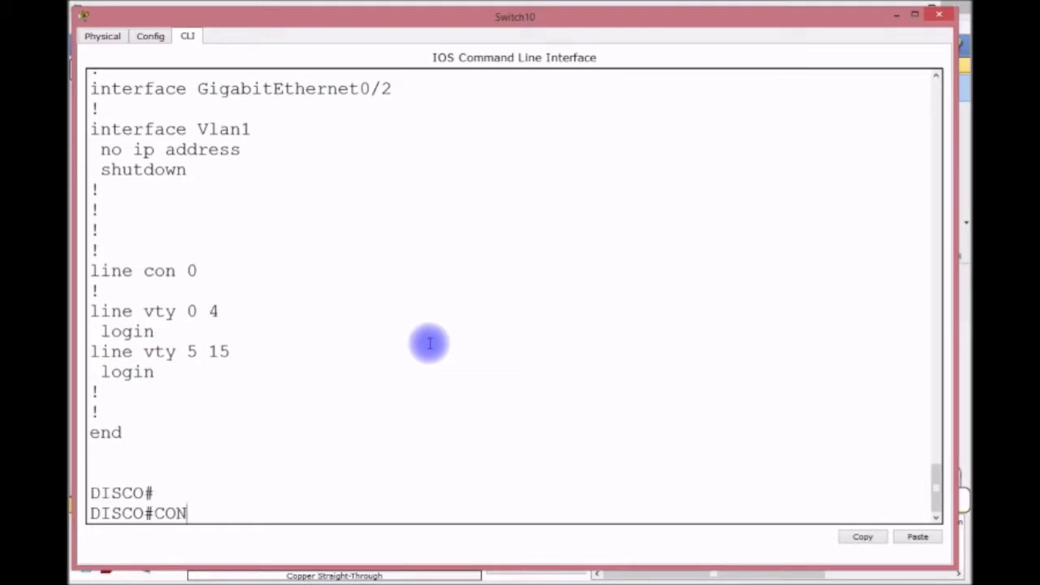
{"action": "type", "text": "FIG T"}
{"action": "key", "text": "Return"}
{"action": "type", "text": "INT VLA"}
{"action": "key", "text": "BackSpace"}
{"action": "key", "text": "BackSpace"}
{"action": "key", "text": "BackSpace"}
{"action": "key", "text": "BackSpace"}
{"action": "key", "text": "BackSpace"}
{"action": "key", "text": "BackSpace"}
{"action": "key", "text": "BackSpace"}
{"action": "type", "text": "IP DEF"}
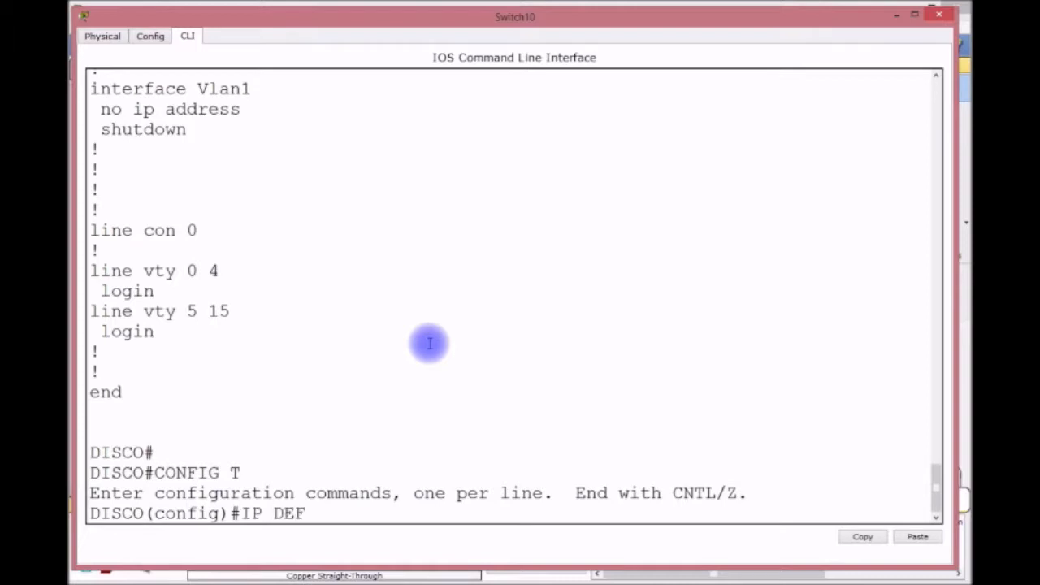
{"action": "key", "text": "Tab"}
{"action": "type", "text": "192168"}
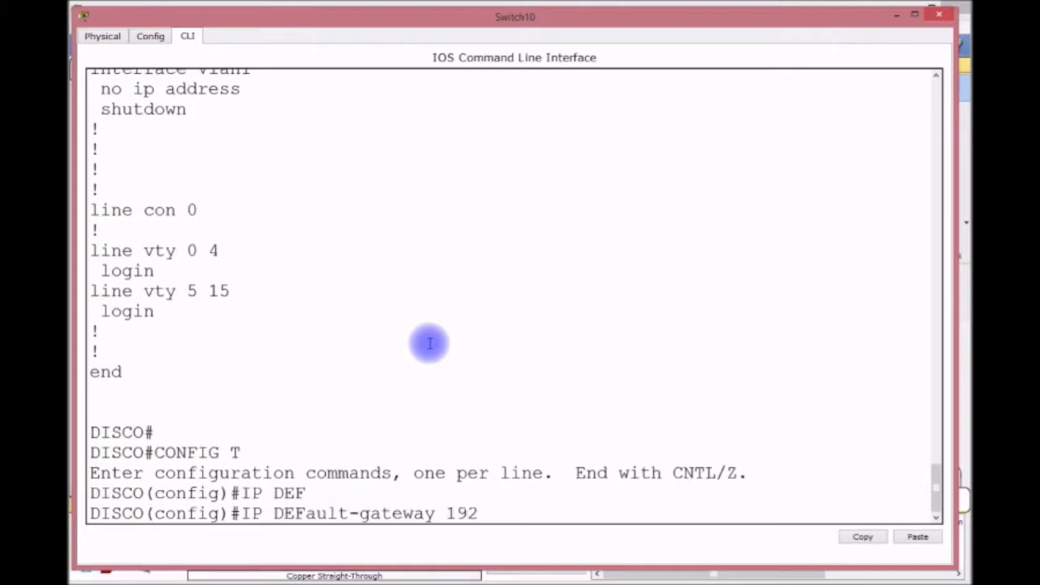
{"action": "key", "text": "BackSpace"}
{"action": "key", "text": "BackSpace"}
{"action": "key", "text": "BackSpace"}
{"action": "type", "text": ".168.4.252"}
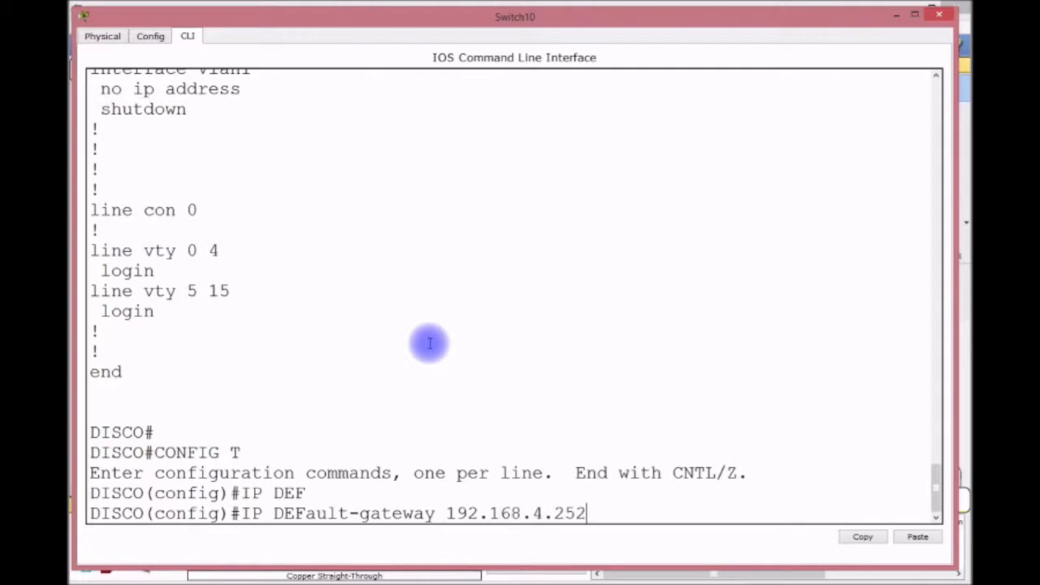
{"action": "key", "text": "BackSpace"}
{"action": "type", "text": "4"}
{"action": "key", "text": "Return"}
Give VLAN 1 the address 192.168.4.252/24, enable it, save, and exit configuration mode.
{"action": "type", "text": "INT VALN"}
{"action": "key", "text": "BackSpace"}
{"action": "key", "text": "BackSpace"}
{"action": "key", "text": "BackSpace"}
{"action": "key", "text": "BackSpace"}
{"action": "type", "text": "LAN"}
{"action": "key", "text": "Return"}
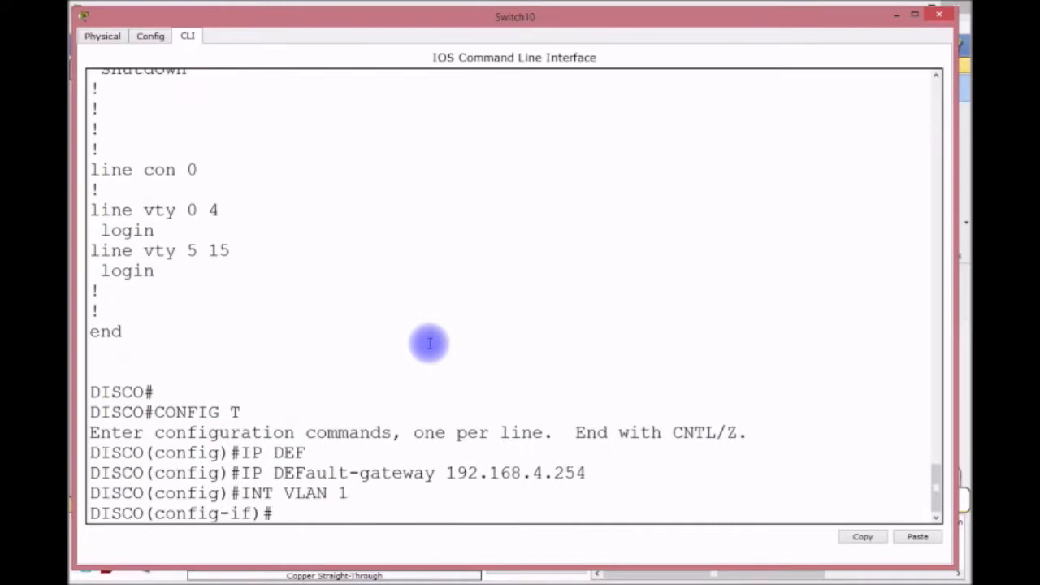
{"action": "type", "text": "IP ADDRESS"}
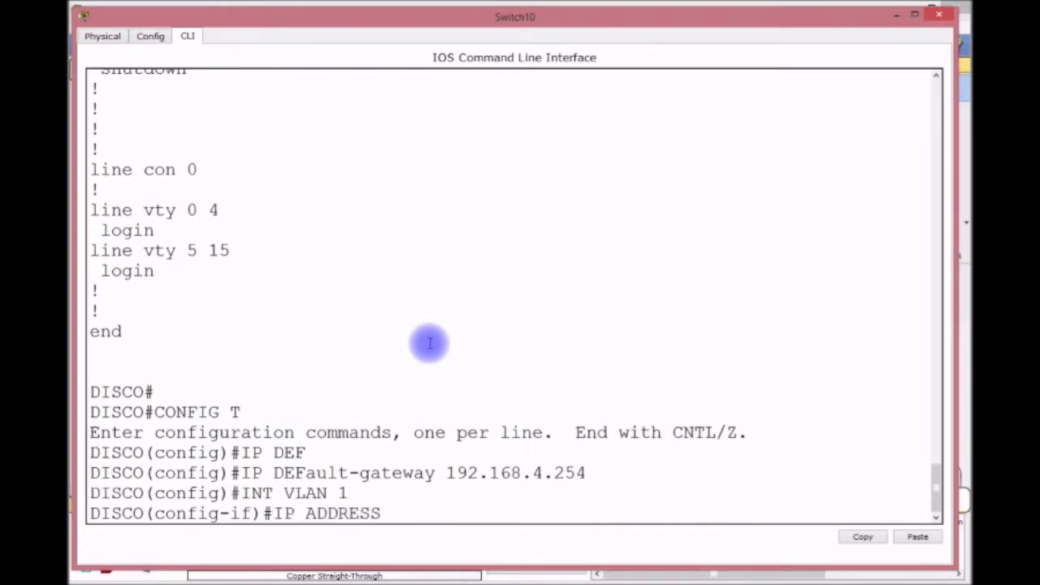
{"action": "type", "text": " 192.168"}
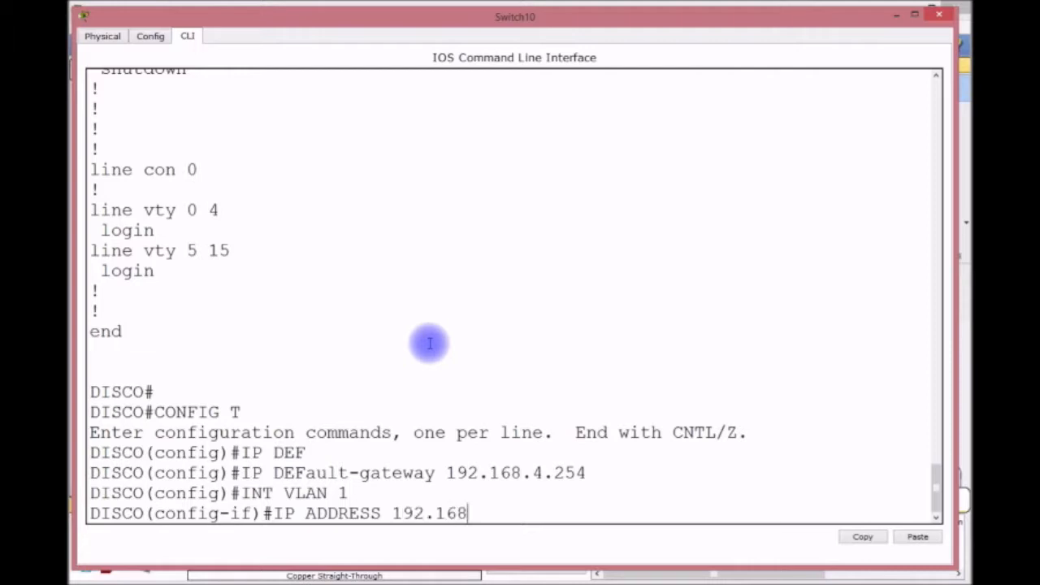
{"action": "type", "text": ".4.252 255.255.2"}
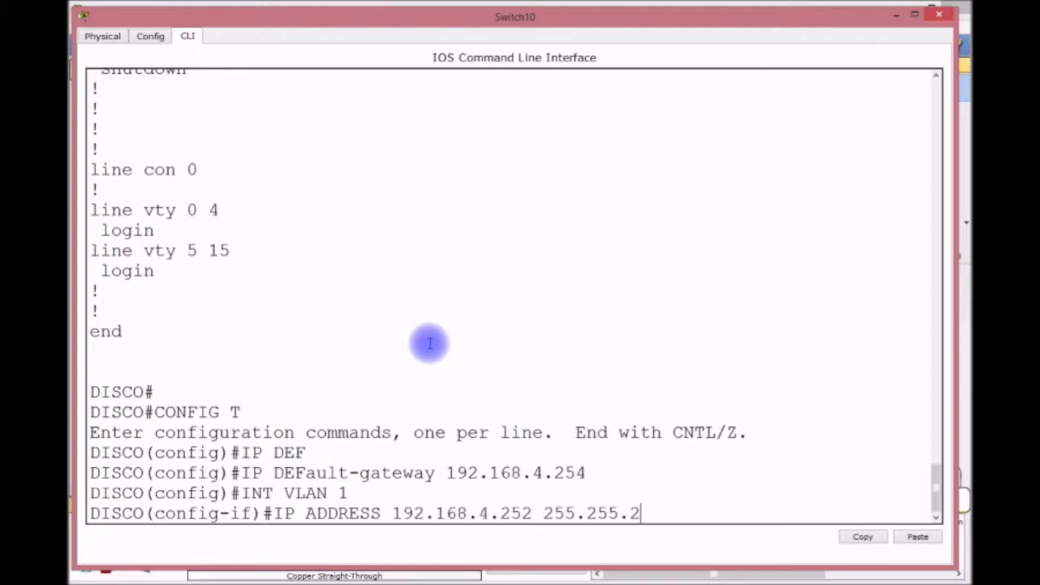
{"action": "type", "text": "55.0"}
{"action": "key", "text": "Return"}
{"action": "type", "text": "NO SHUT"}
{"action": "key", "text": "Return"}
{"action": "type", "text": "DO WR"}
{"action": "key", "text": "Return"}
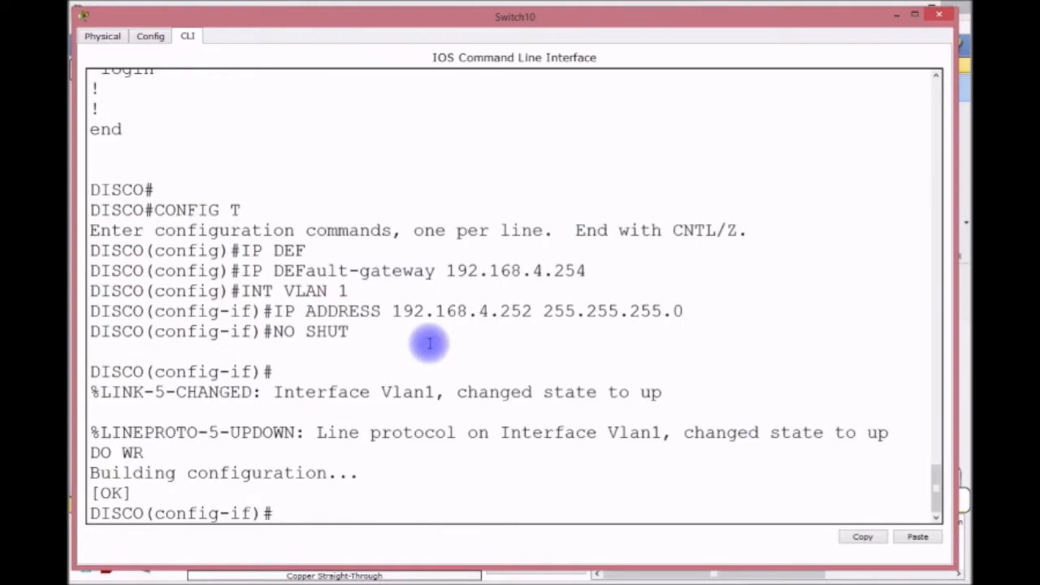
{"action": "key", "text": "ctrl+z"}
{"action": "key", "text": "Return"}
{"action": "key", "text": "Return"}
{"action": "key", "text": "Return"}
{"action": "key", "text": "Return"}
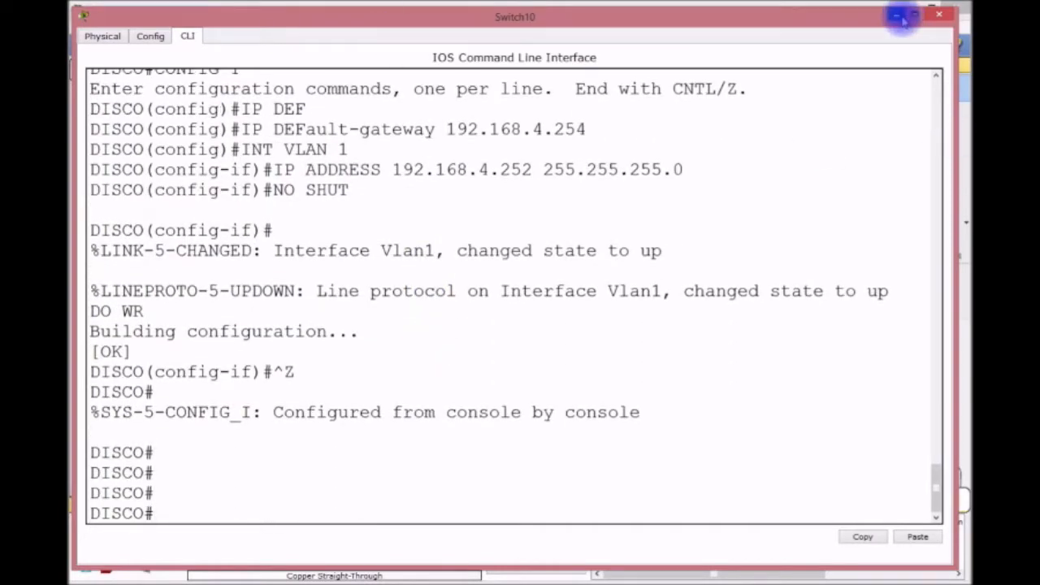
Close Switch10's console and open the R2 router's CLI in an enlarged window.
{"action": "left_click", "coordinate": [926, 14]}
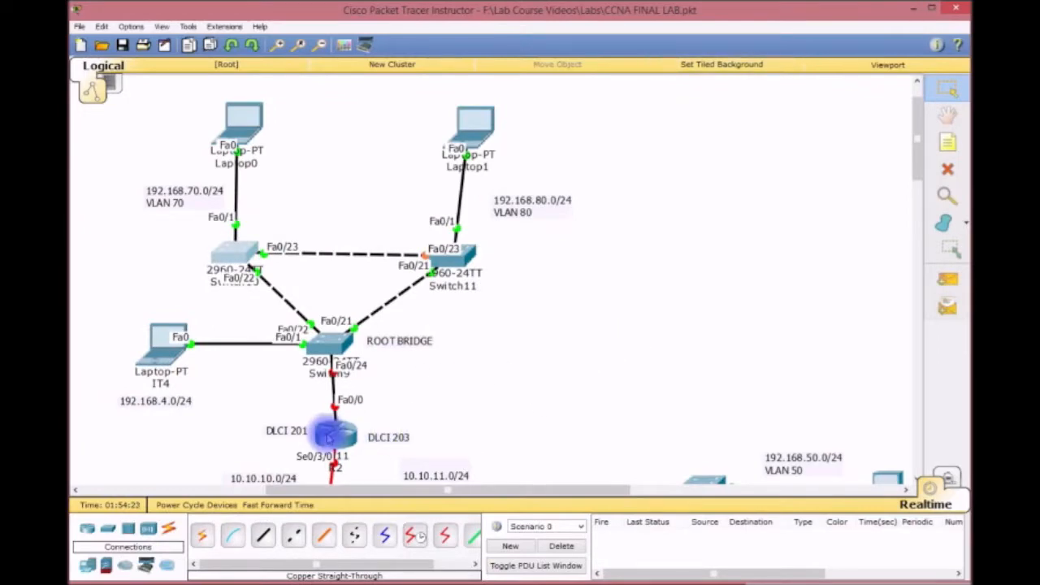
{"action": "left_click", "coordinate": [336, 436]}
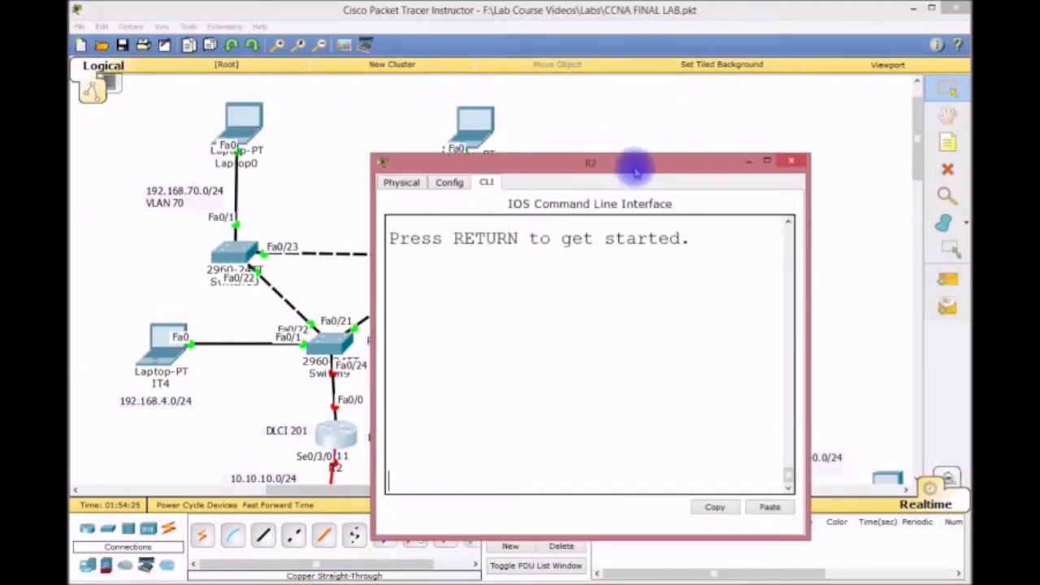
{"action": "left_click_drag", "start_coordinate": [371, 158], "coordinate": [412, 200]}
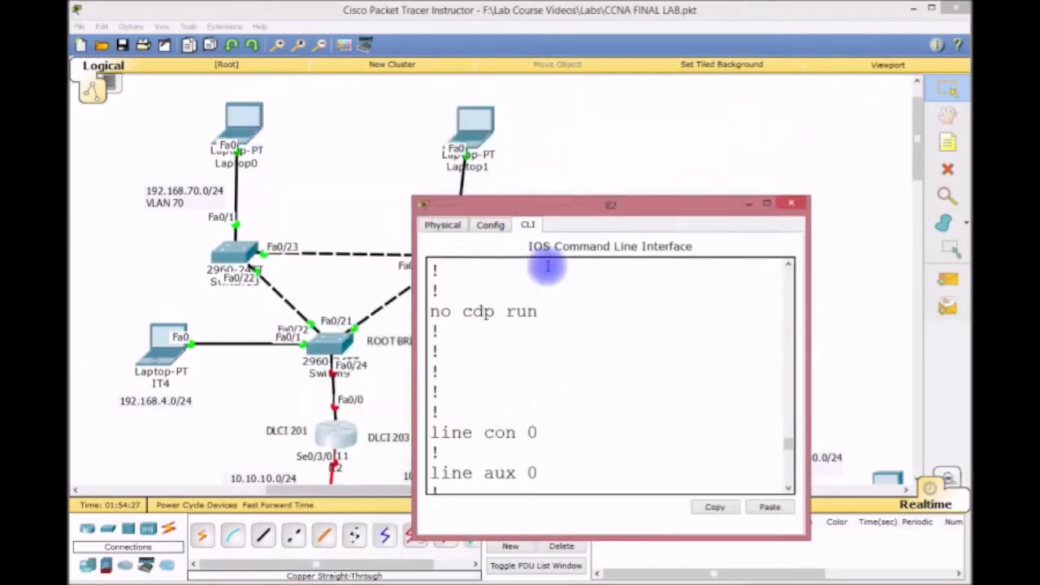
{"action": "left_click_drag", "start_coordinate": [414, 200], "coordinate": [70, 2]}
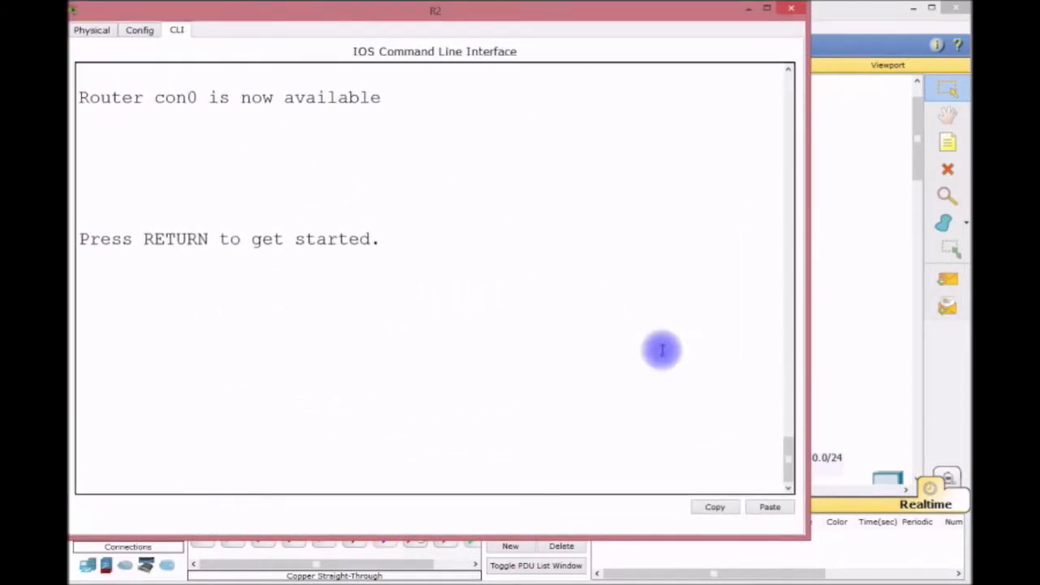
{"action": "left_click_drag", "start_coordinate": [812, 538], "coordinate": [967, 574]}
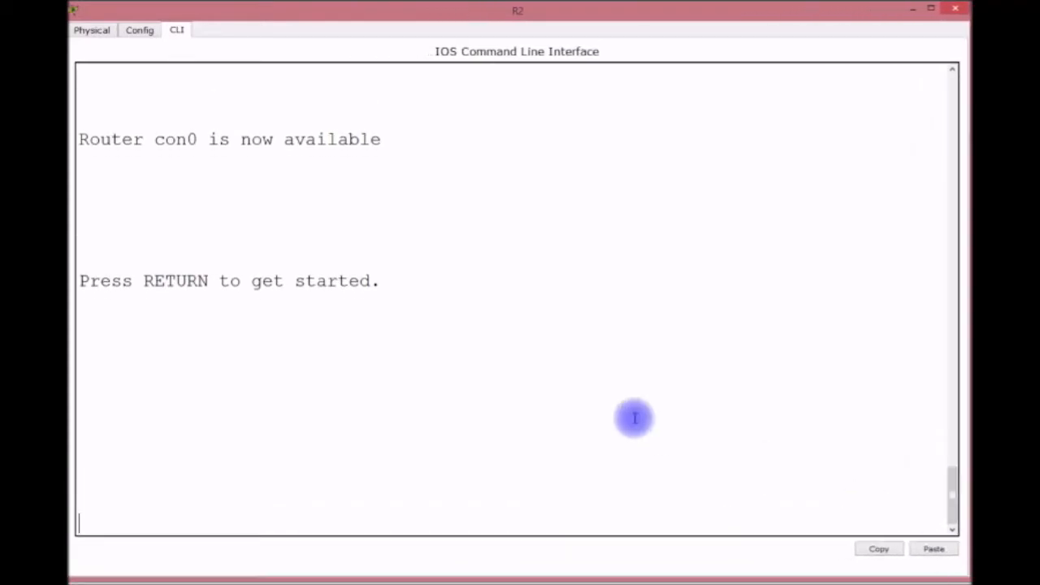
{"action": "key", "text": "Return"}
{"action": "key", "text": "Return"}
{"action": "key", "text": "Return"}
Rename router R2 to R4 from global configuration and begin entering interface F0/0.
{"action": "key", "text": "Return"}
{"action": "type", "text": "EN"}
{"action": "key", "text": "Return"}
{"action": "type", "text": "CONFIG "}
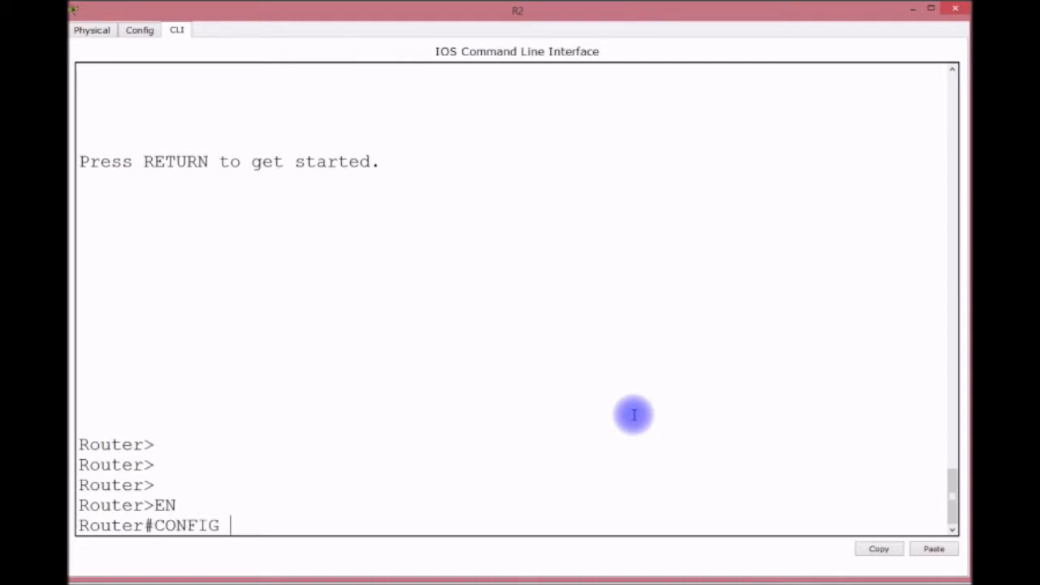
{"action": "type", "text": "T"}
{"action": "key", "text": "Return"}
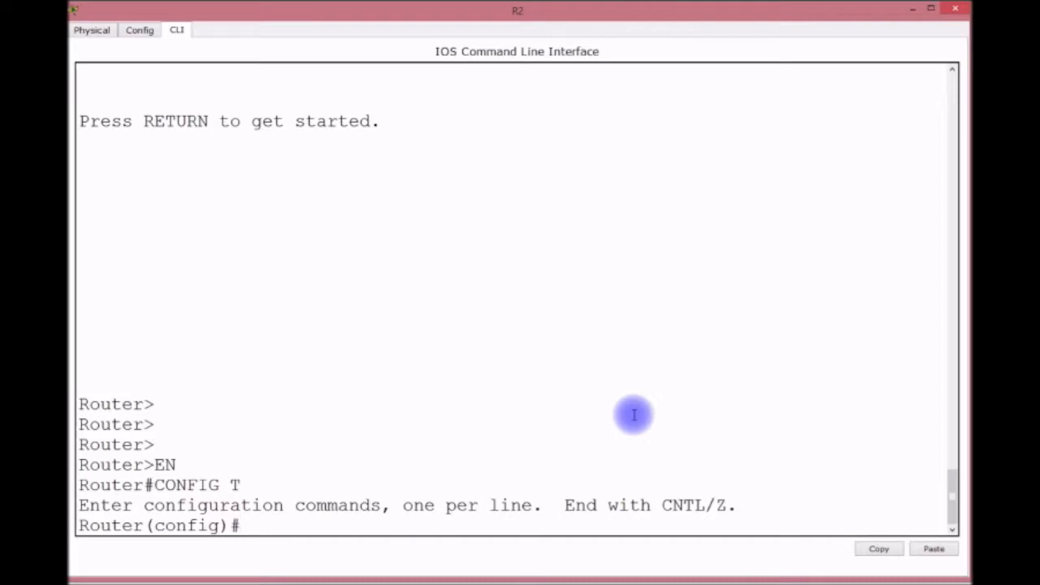
{"action": "type", "text": "HOSTNAME"}
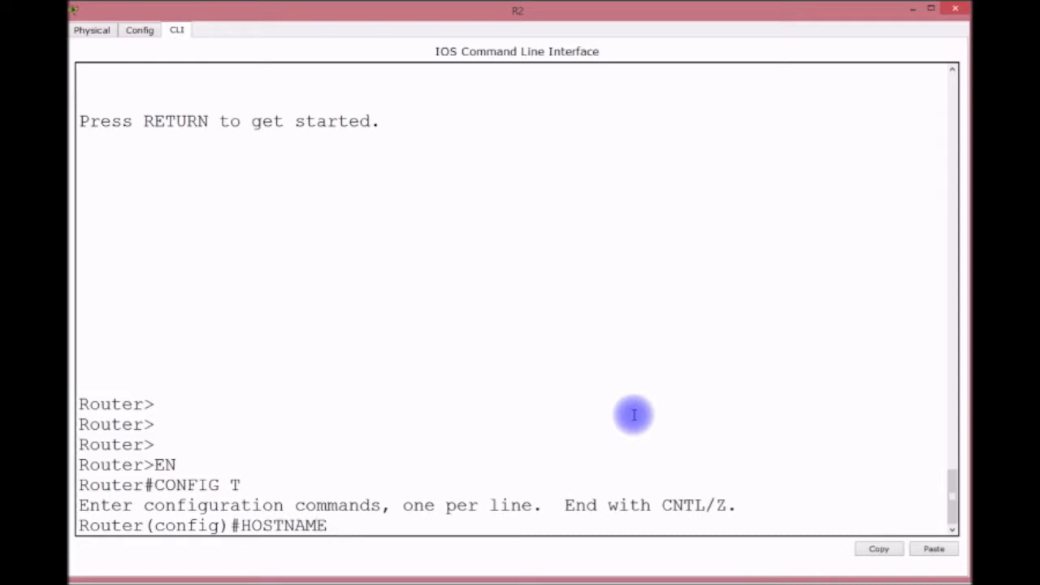
{"action": "type", "text": " R4"}
{"action": "key", "text": "Return"}
{"action": "key", "text": "Return"}
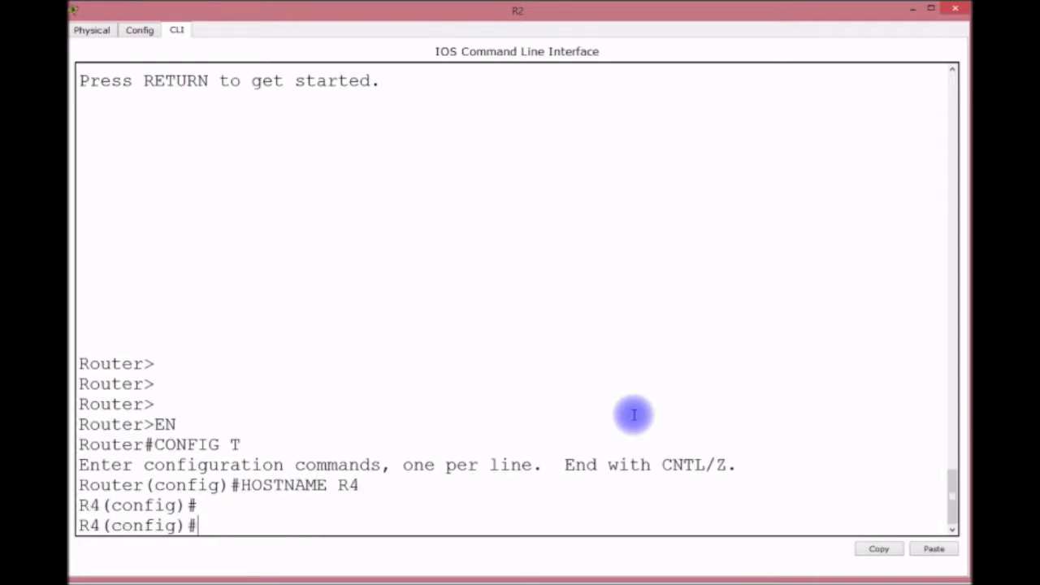
{"action": "type", "text": "INT F"}
{"action": "type", "text": "-/-"}
{"action": "key", "text": "BackSpace"}
{"action": "key", "text": "BackSpace"}
{"action": "key", "text": "BackSpace"}
{"action": "type", "text": "0/0"}
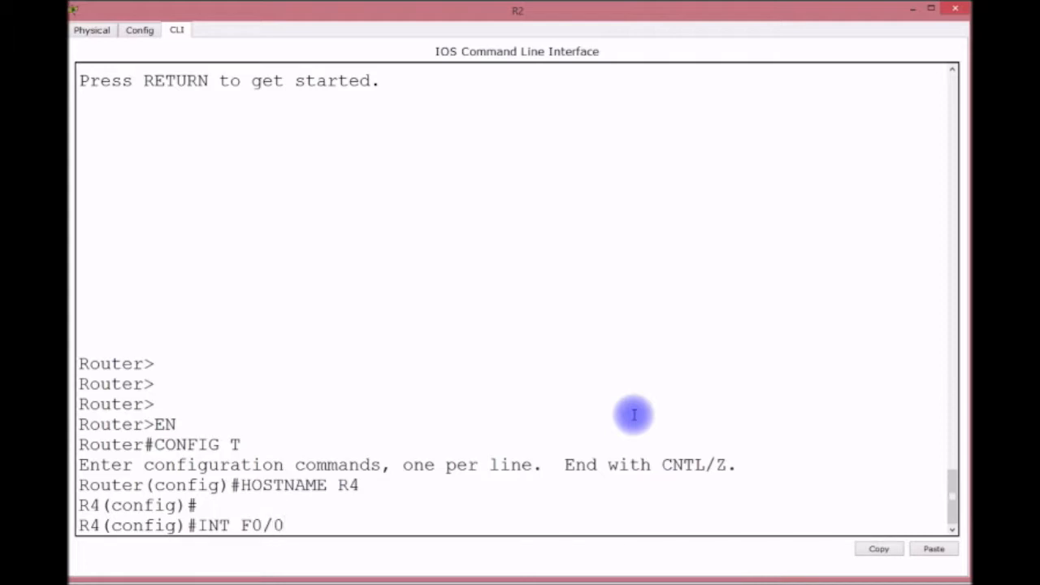
Bring F0/0 up and create subinterface F0/0.1 with dot1Q VLAN 1 and 192.168.4.254/24.
{"action": "key", "text": "Return"}
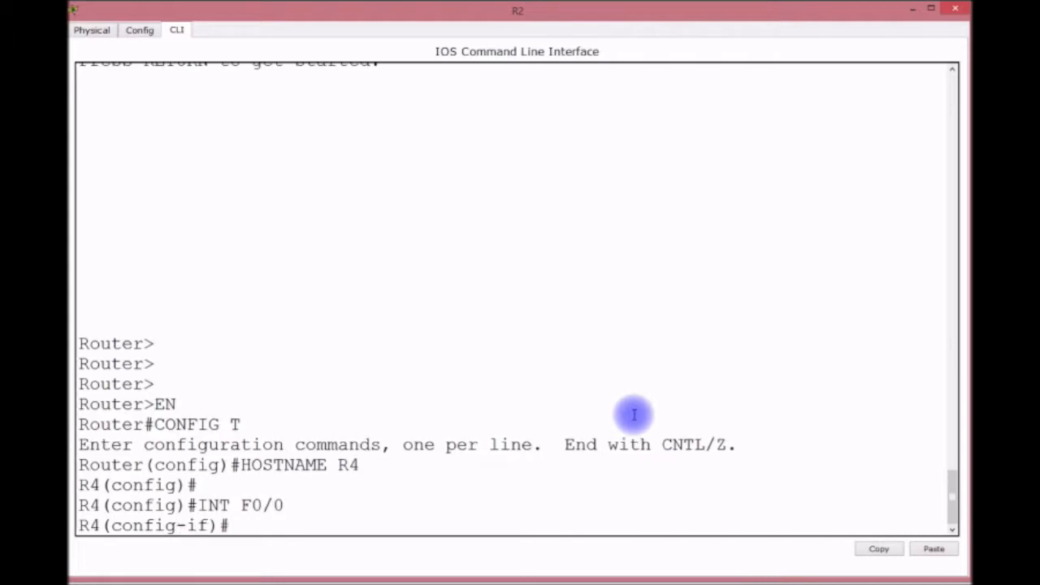
{"action": "type", "text": "NO SHUT"}
{"action": "key", "text": "Return"}
{"action": "key", "text": "Return"}
{"action": "key", "text": "Up"}
{"action": "key", "text": "Up"}
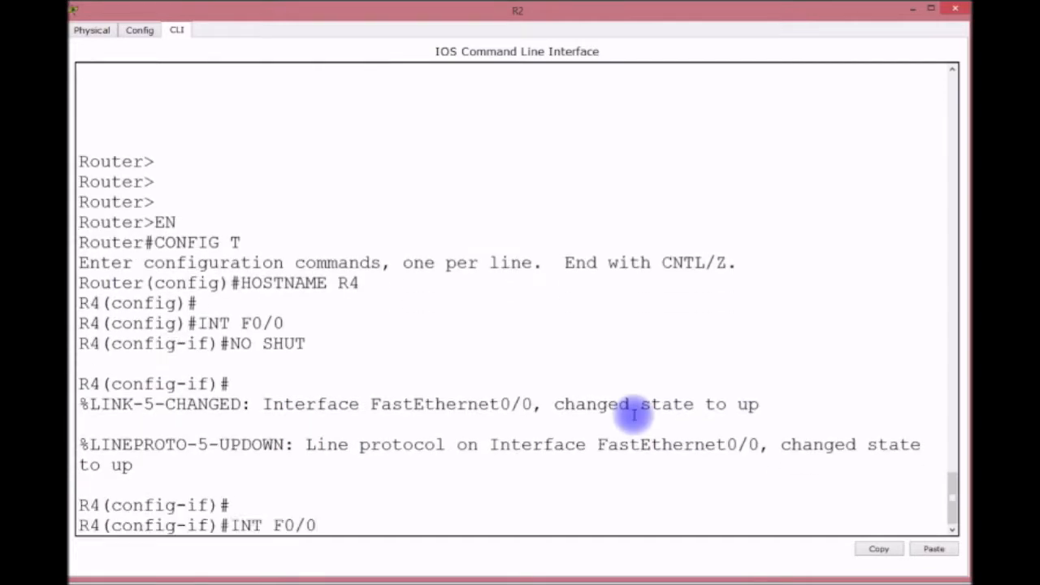
{"action": "type", "text": ".1"}
{"action": "key", "text": "Return"}
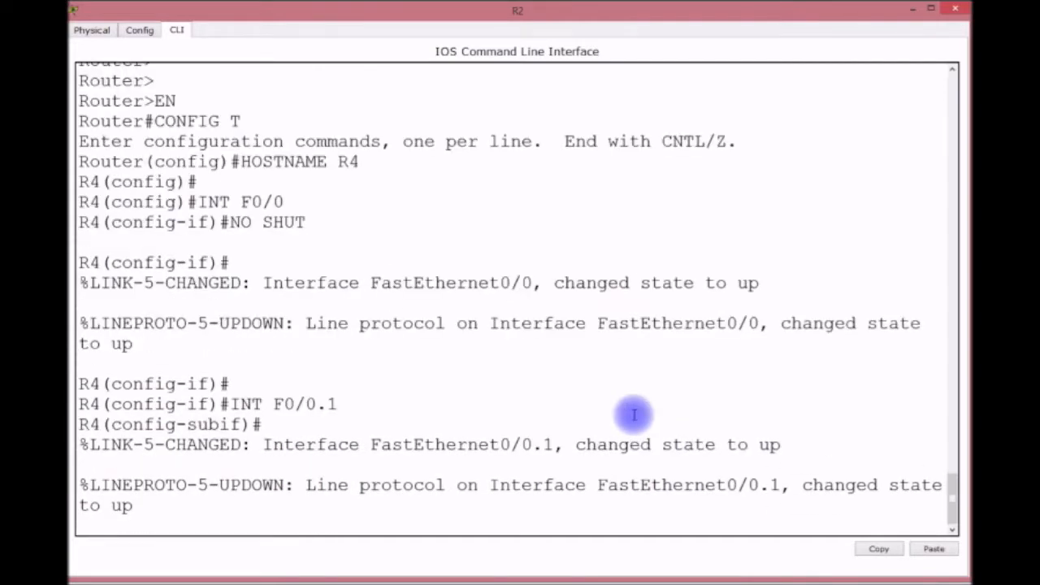
{"action": "key", "text": "Return"}
{"action": "type", "text": "ENCAP D"}
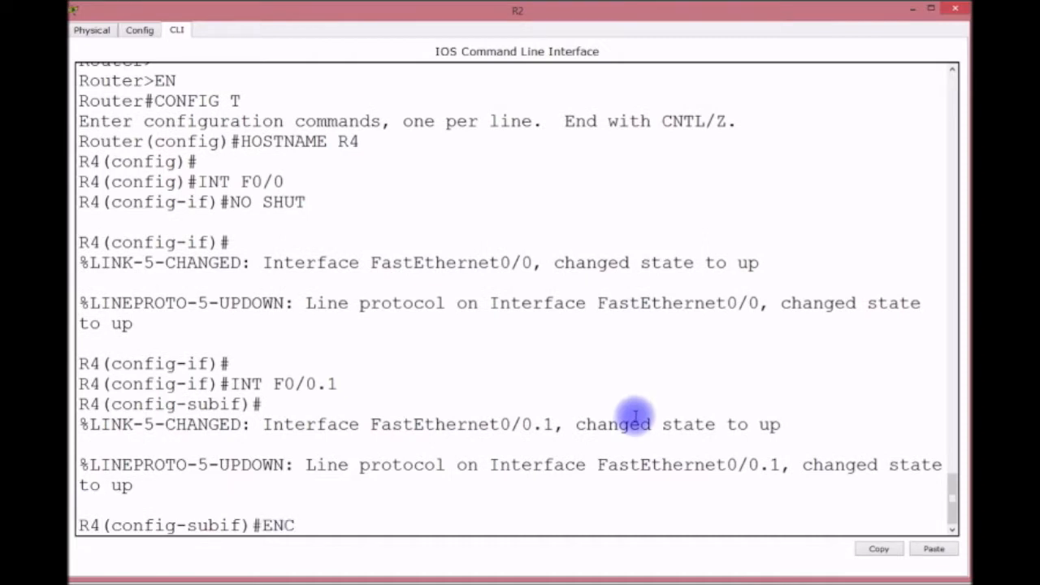
{"action": "key", "text": "BackSpace"}
{"action": "type", "text": "DOT1Q 2"}
{"action": "key", "text": "BackSpace"}
{"action": "type", "text": "1"}
{"action": "key", "text": "Return"}
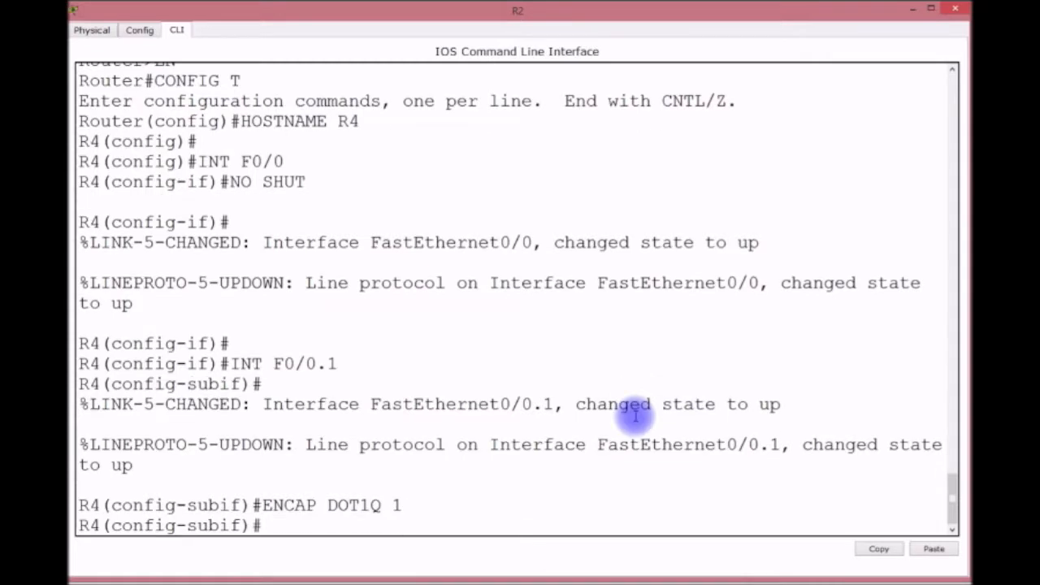
{"action": "type", "text": "IP ADDRESS"}
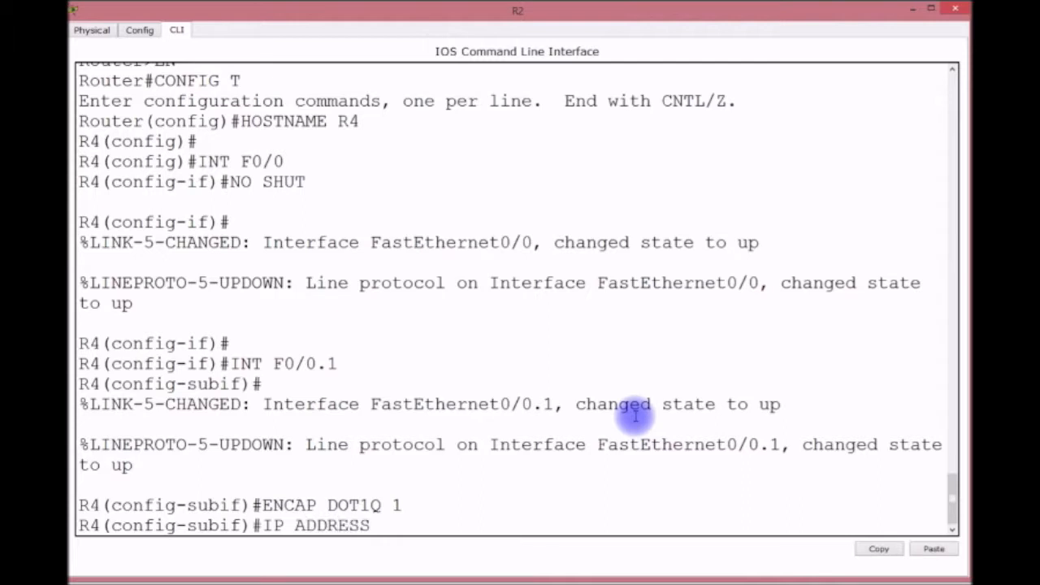
{"action": "type", "text": " 192.168.4.254 255"}
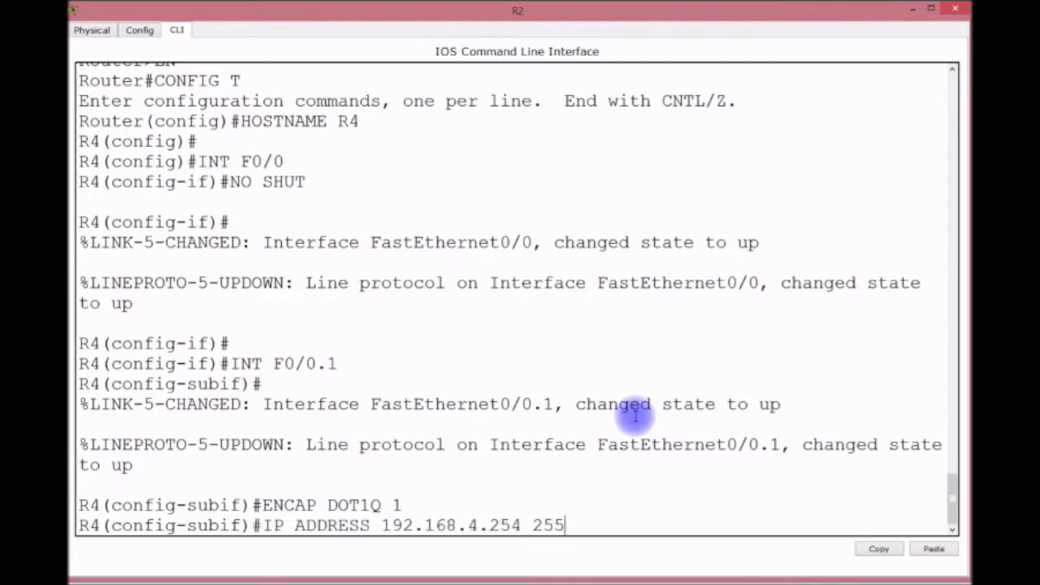
{"action": "type", "text": ".255.255.0"}
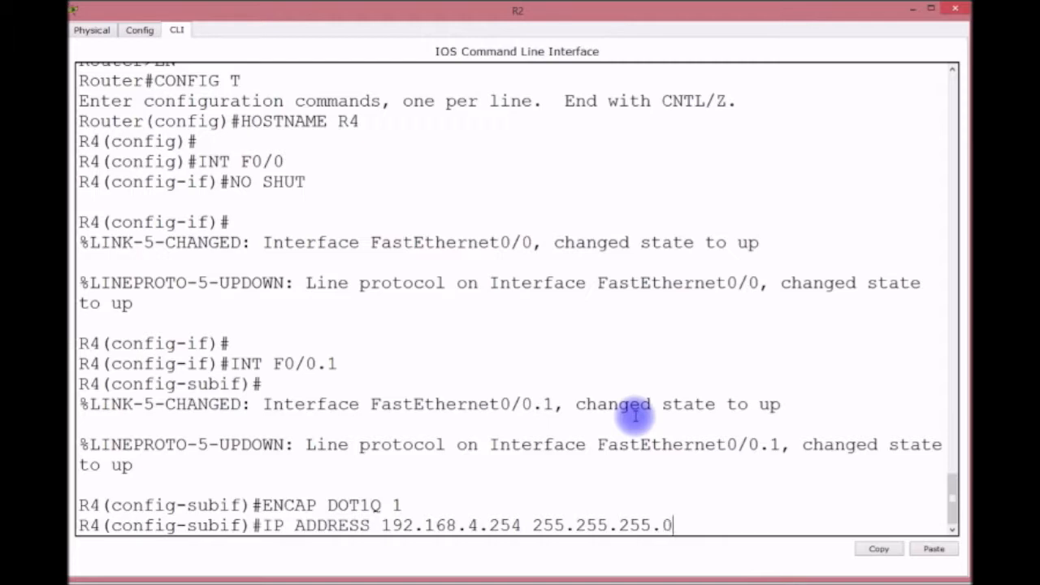
{"action": "key", "text": "Return"}
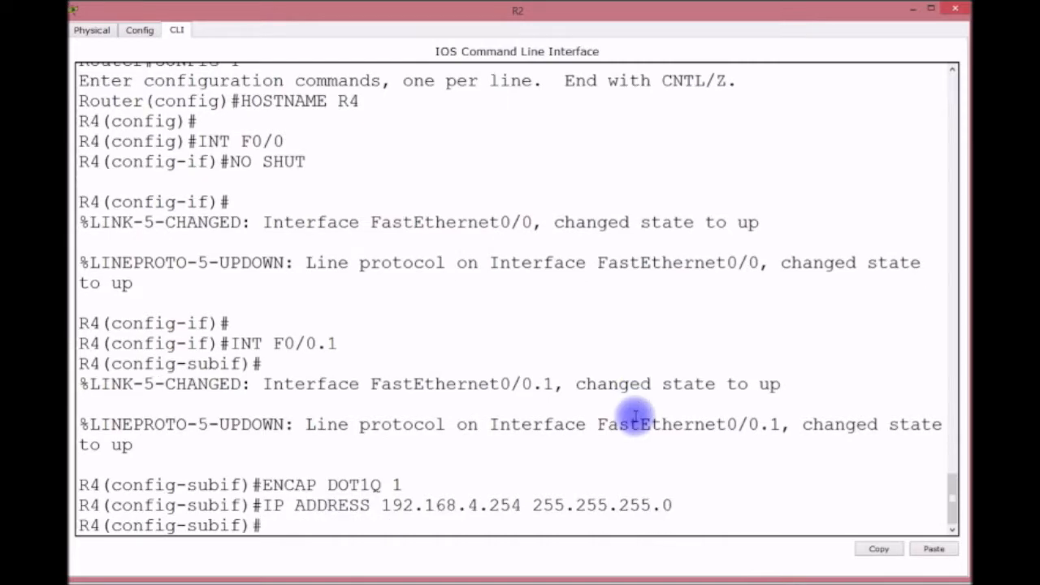
Create subinterface F0/0.70 with dot1Q VLAN 70 and address 192.168.70.254/24.
{"action": "key", "text": "Return"}
{"action": "key", "text": "Return"}
{"action": "key", "text": "Up"}
{"action": "key", "text": "Up"}
{"action": "key", "text": "Up"}
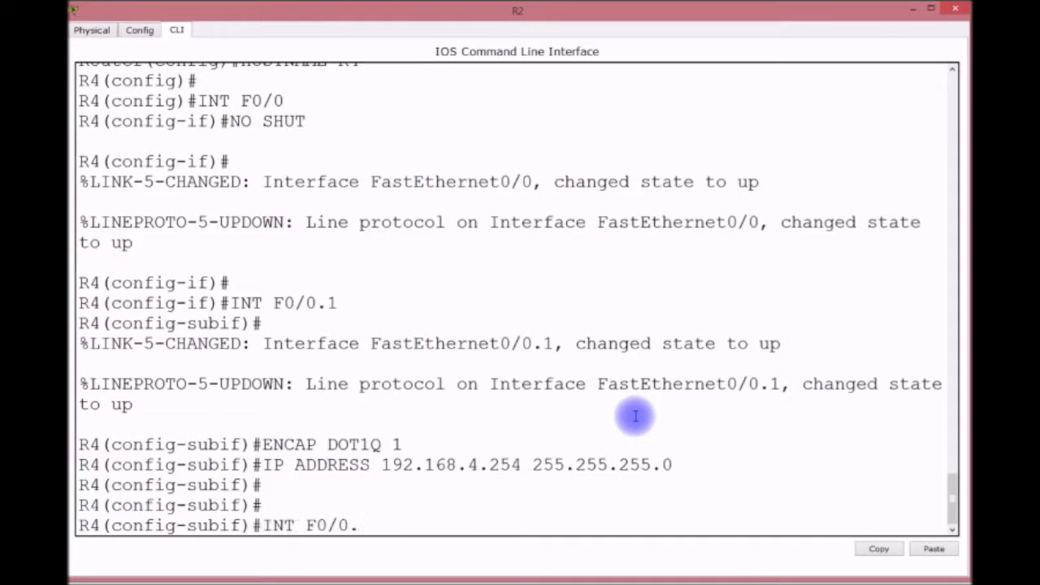
{"action": "type", "text": "0"}
{"action": "key", "text": "Return"}
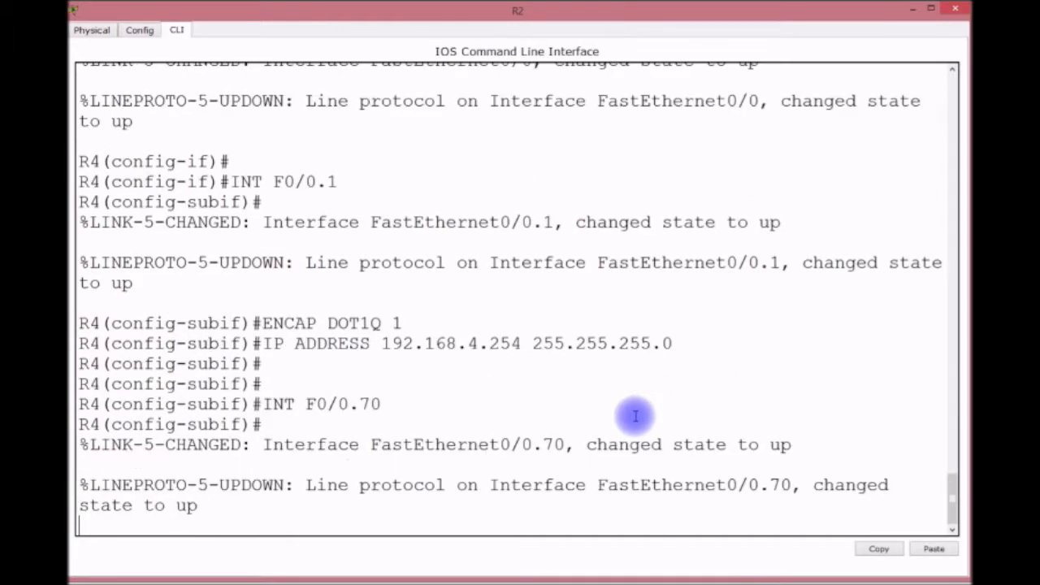
{"action": "key", "text": "Return"}
{"action": "key", "text": "Up"}
{"action": "key", "text": "Up"}
{"action": "key", "text": "Up"}
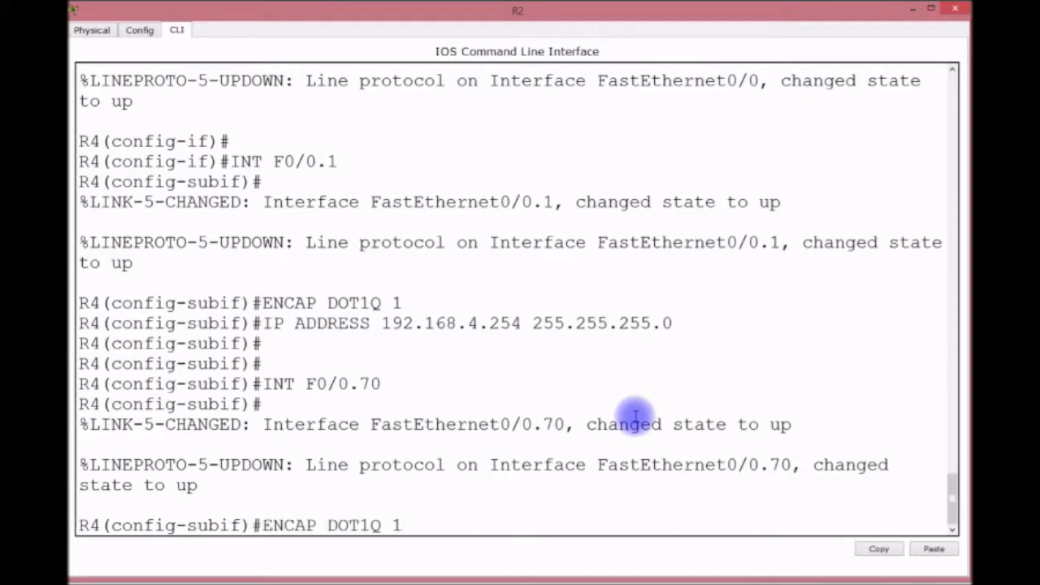
{"action": "key", "text": "BackSpace"}
{"action": "type", "text": "70"}
{"action": "key", "text": "Return"}
{"action": "key", "text": "Up"}
{"action": "key", "text": "Up"}
{"action": "key", "text": "Up"}
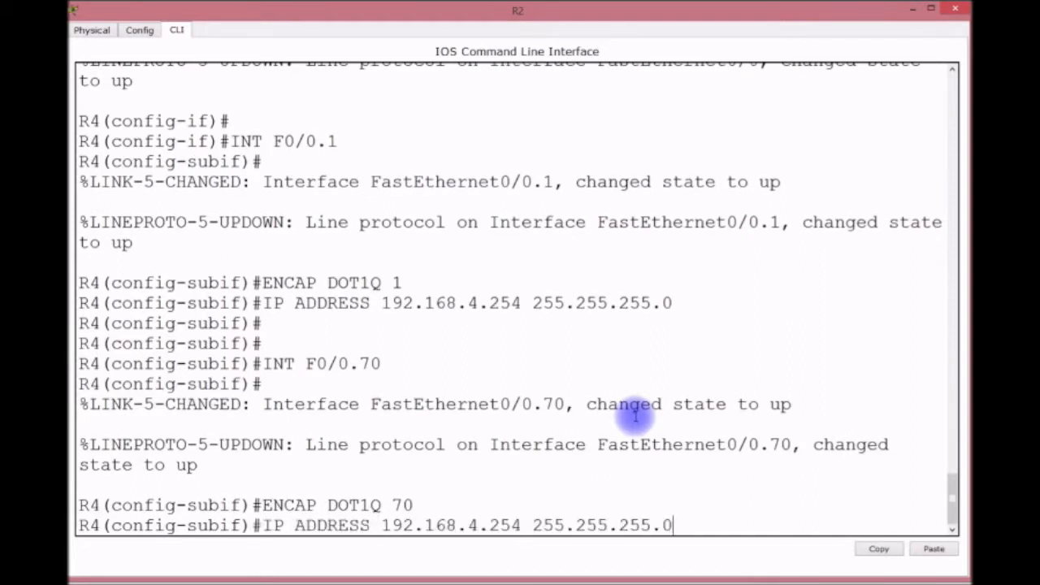
{"action": "key", "text": "Left"}
{"action": "key", "text": "Left"}
{"action": "key", "text": "Left"}
{"action": "key", "text": "Left"}
{"action": "key", "text": "Left"}
{"action": "key", "text": "Left"}
{"action": "key", "text": "Left"}
{"action": "key", "text": "Left"}
{"action": "key", "text": "Left"}
{"action": "key", "text": "Left"}
{"action": "key", "text": "Left"}
{"action": "key", "text": "Left"}
{"action": "key", "text": "Left"}
{"action": "key", "text": "Left"}
{"action": "key", "text": "Left"}
{"action": "key", "text": "Left"}
{"action": "key", "text": "BackSpace"}
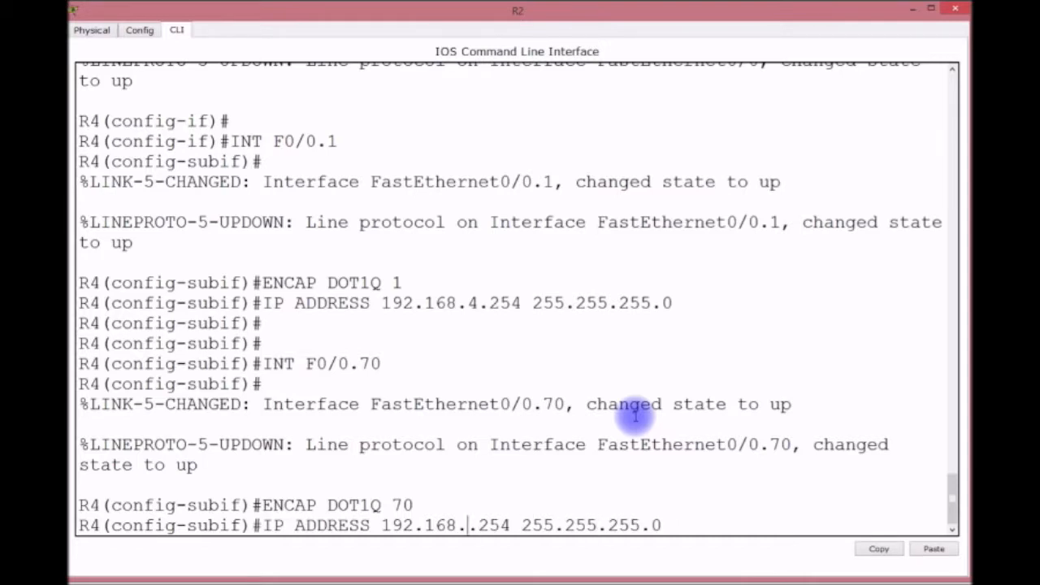
{"action": "type", "text": "70"}
{"action": "key", "text": "Return"}
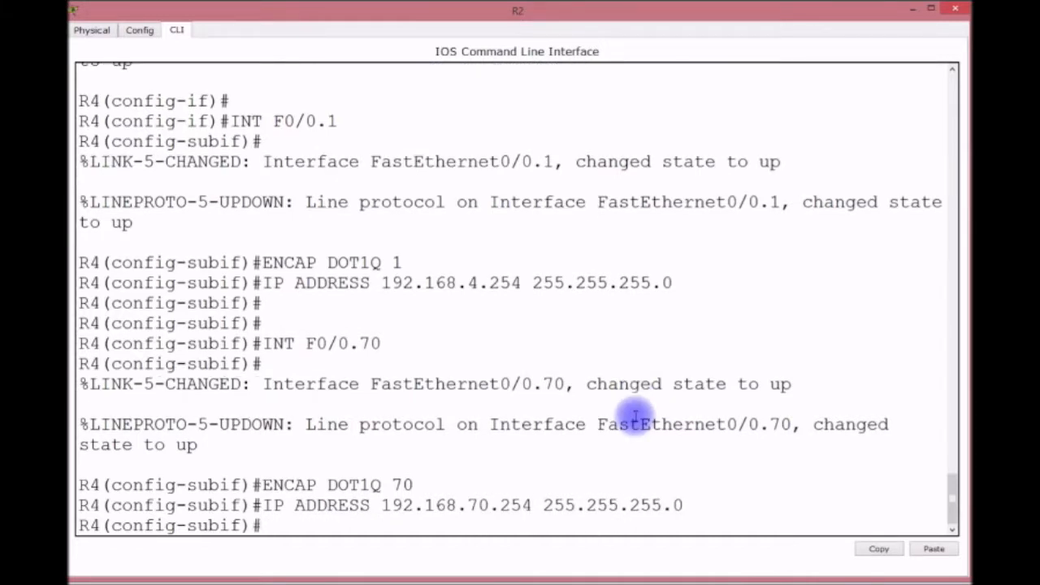
Create subinterface F0/0.80 with dot1Q VLAN 80 and address 192.168.80.254/24.
{"action": "key", "text": "Return"}
{"action": "key", "text": "Up"}
{"action": "key", "text": "Up"}
{"action": "key", "text": "Up"}
{"action": "key", "text": "BackSpace"}
{"action": "key", "text": "BackSpace"}
{"action": "type", "text": "80"}
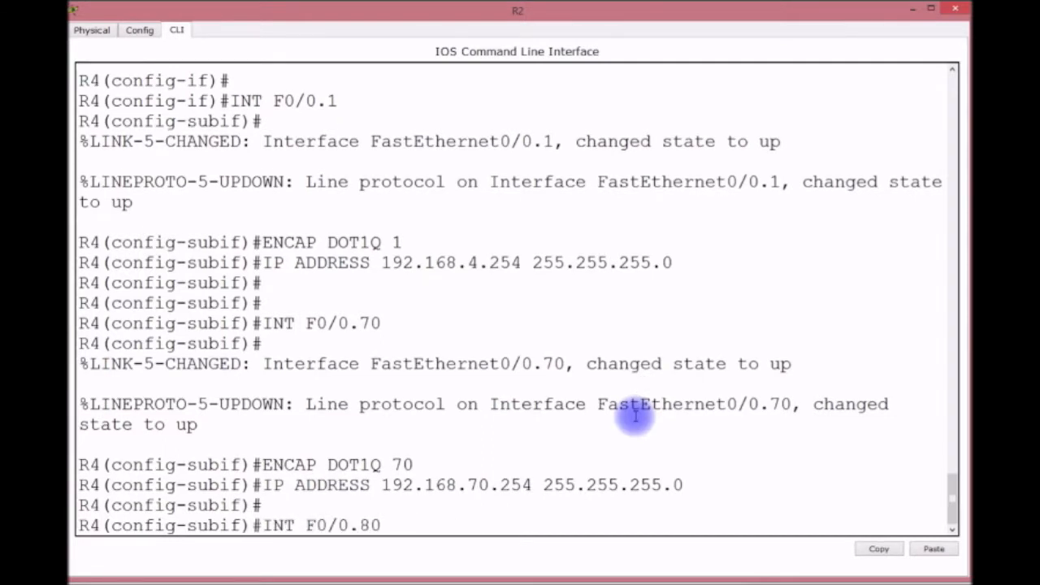
{"action": "key", "text": "Return"}
{"action": "key", "text": "Up"}
{"action": "key", "text": "Up"}
{"action": "key", "text": "Up"}
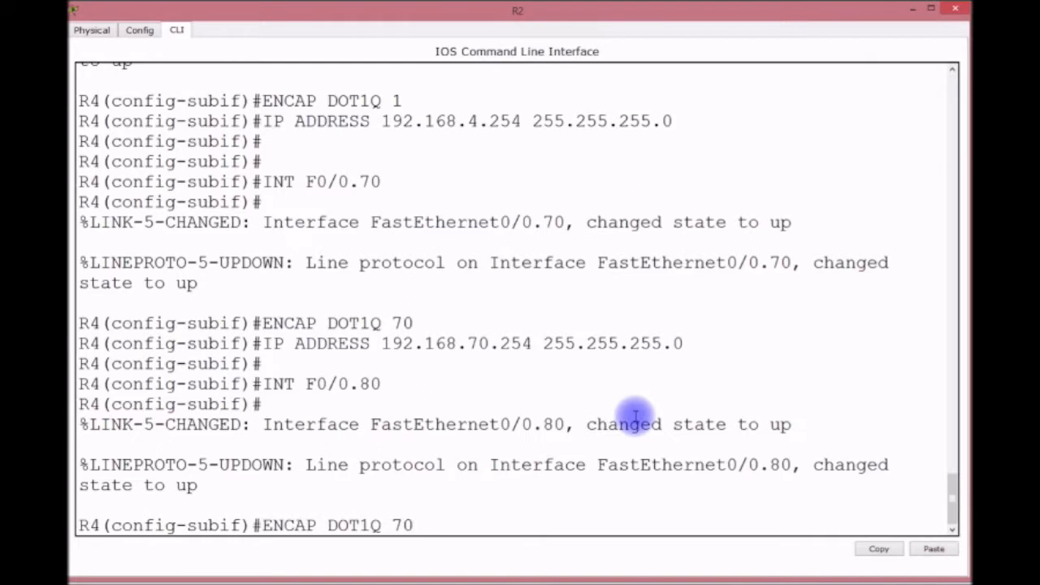
{"action": "key", "text": "BackSpace"}
{"action": "key", "text": "BackSpace"}
{"action": "type", "text": "80"}
{"action": "key", "text": "Return"}
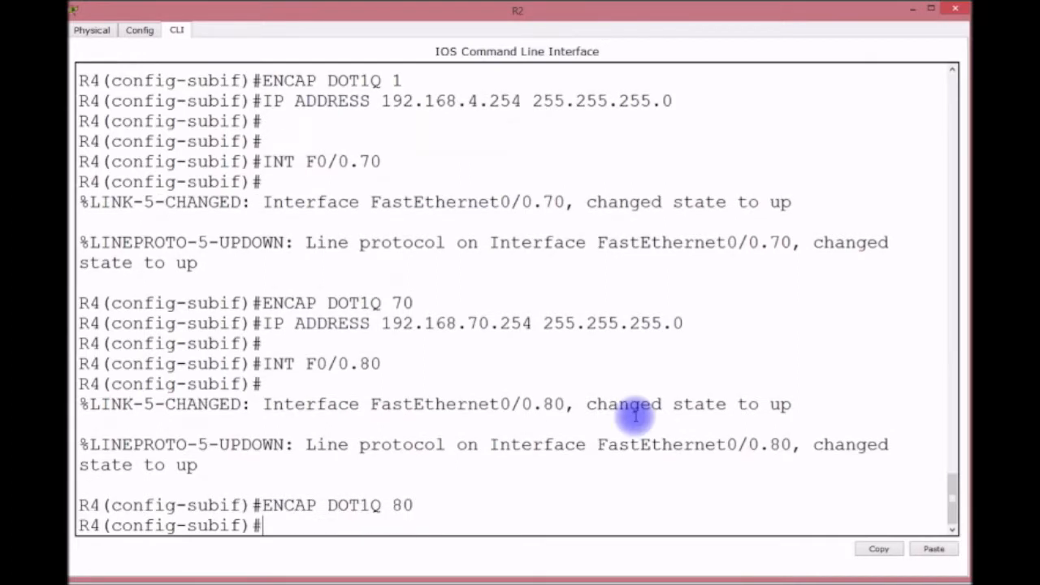
{"action": "key", "text": "Up"}
{"action": "key", "text": "Up"}
{"action": "key", "text": "Up"}
{"action": "key", "text": "Left"}
{"action": "key", "text": "Left"}
{"action": "key", "text": "Left"}
{"action": "key", "text": "Left"}
{"action": "key", "text": "Left"}
{"action": "key", "text": "Left"}
{"action": "key", "text": "Left"}
{"action": "key", "text": "Left"}
{"action": "key", "text": "Left"}
{"action": "key", "text": "Left"}
{"action": "key", "text": "Left"}
{"action": "key", "text": "Left"}
{"action": "key", "text": "Left"}
{"action": "key", "text": "Left"}
{"action": "key", "text": "Left"}
{"action": "key", "text": "Left"}
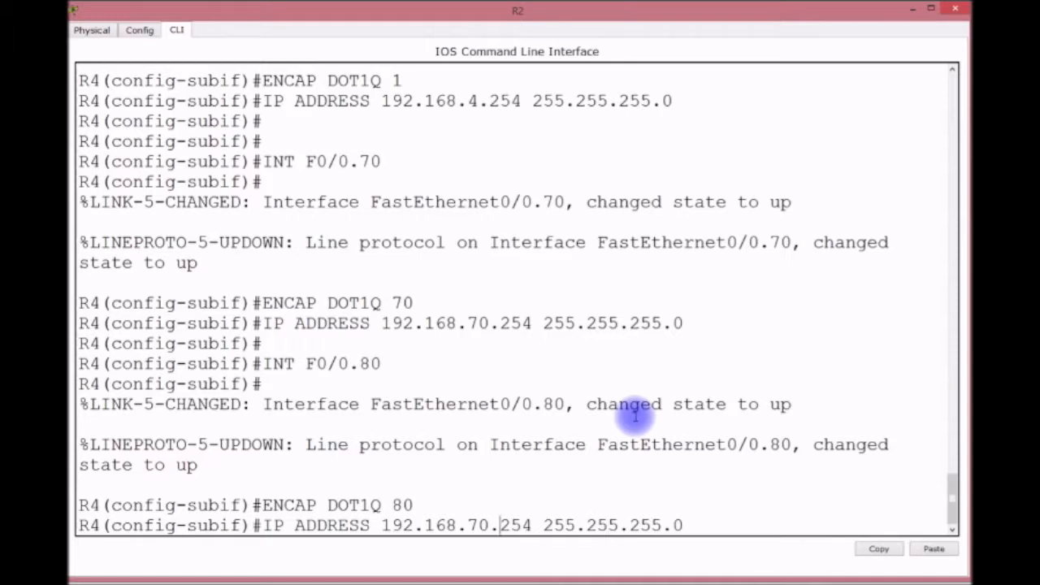
{"action": "key", "text": "BackSpace"}
{"action": "key", "text": "BackSpace"}
{"action": "type", "text": "80"}
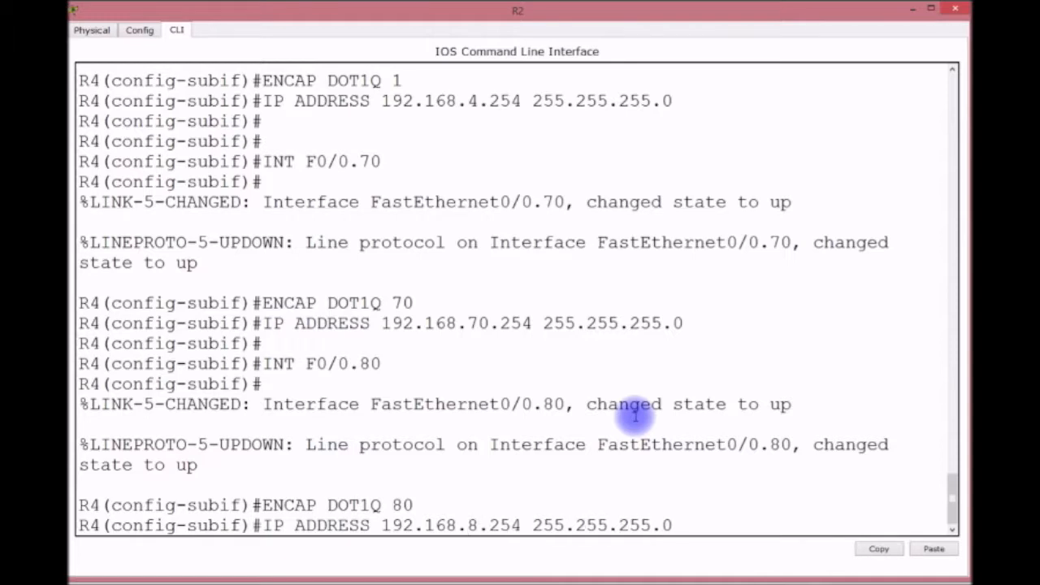
{"action": "key", "text": "Return"}
Save R4's configuration, check SH IP INT BRIEF and SH IP ROUTE, then minimize the console.
{"action": "type", "text": "DO WR"}
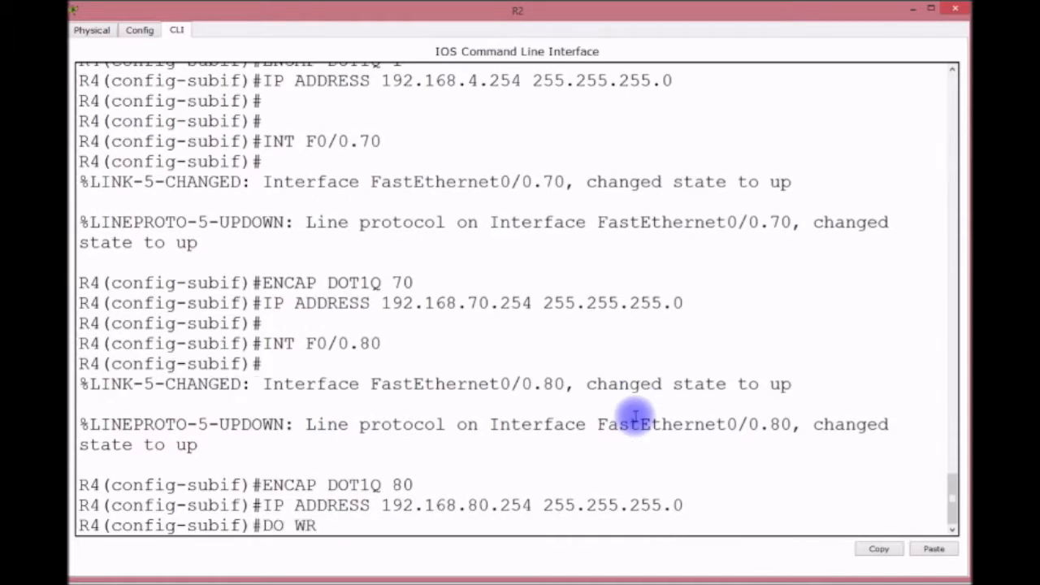
{"action": "key", "text": "Return"}
{"action": "key", "text": "ctrl+z"}
{"action": "key", "text": "Return"}
{"action": "key", "text": "Return"}
{"action": "key", "text": "Return"}
{"action": "type", "text": "SH IPINT"}
{"action": "key", "text": "BackSpace"}
{"action": "key", "text": "BackSpace"}
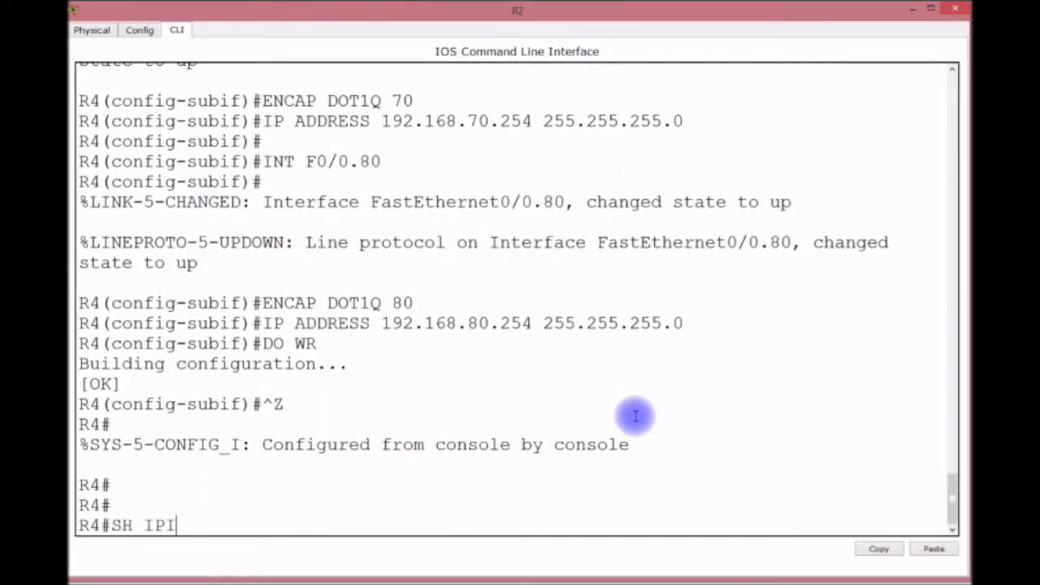
{"action": "type", "text": "INT BRIEF"}
{"action": "key", "text": "Return"}
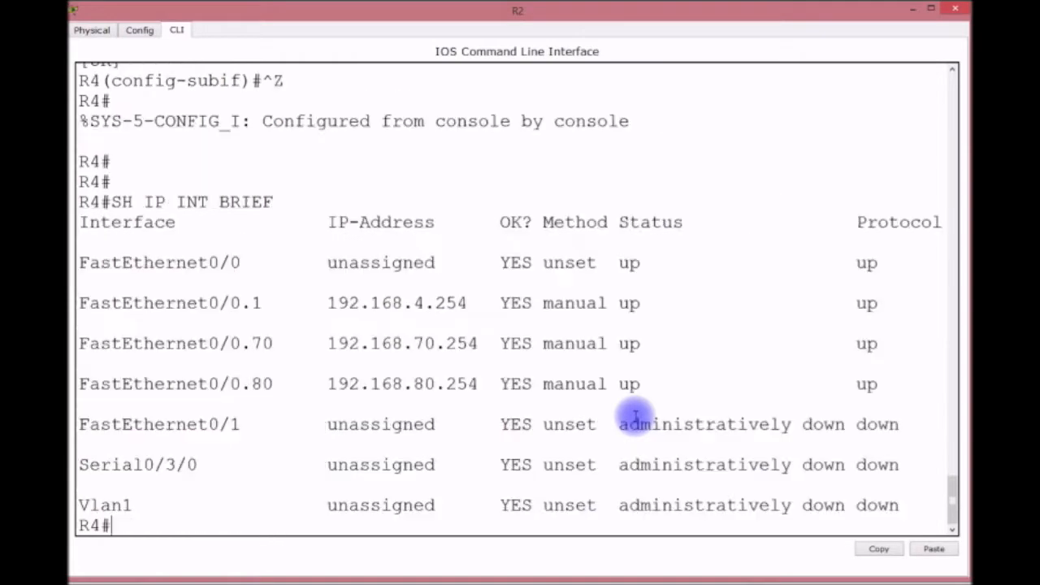
{"action": "type", "text": "SH IP ROUTE"}
{"action": "key", "text": "Return"}
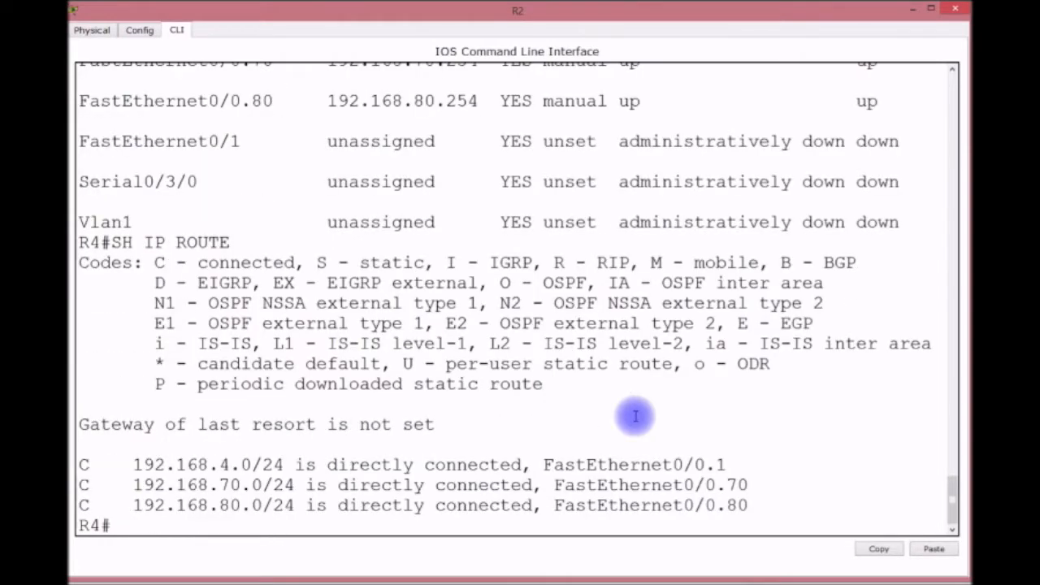
{"action": "left_click", "coordinate": [909, 8]}
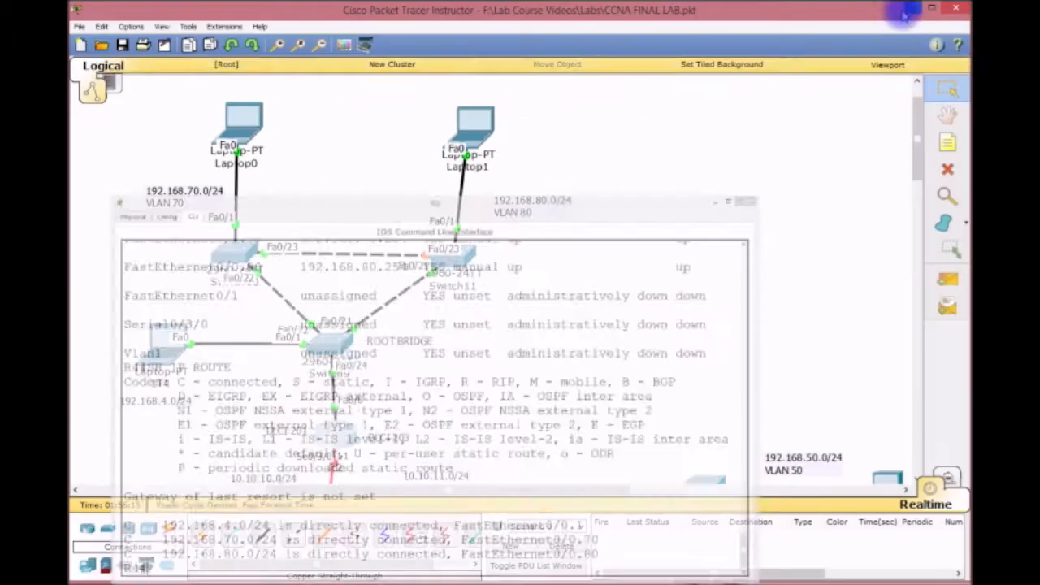
From laptop IT4's Command Prompt, ping 192.168.70.1 and stop it after replies.
{"action": "left_click", "coordinate": [166, 346]}
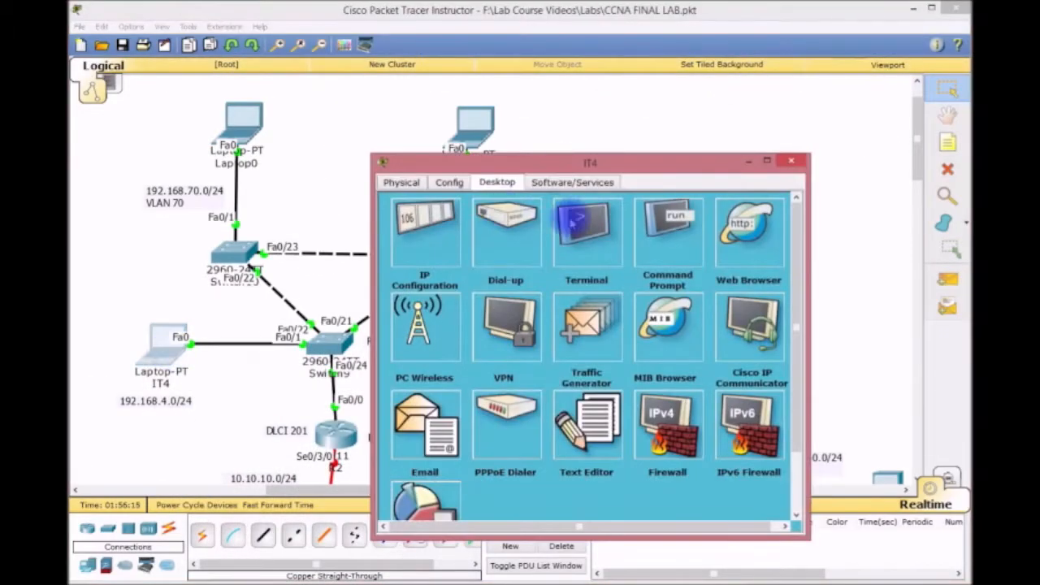
{"action": "left_click_drag", "start_coordinate": [562, 161], "coordinate": [292, 79]}
{"action": "left_click", "coordinate": [390, 149]}
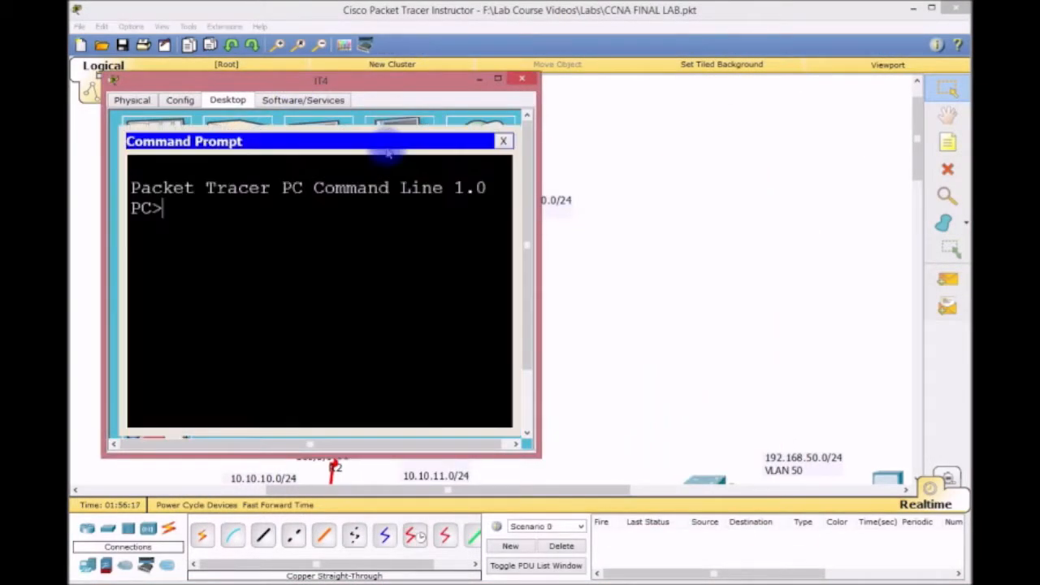
{"action": "type", "text": "P;ING"}
{"action": "key", "text": "BackSpace"}
{"action": "key", "text": "BackSpace"}
{"action": "key", "text": "BackSpace"}
{"action": "key", "text": "BackSpace"}
{"action": "type", "text": "I"}
{"action": "key", "text": "BackSpace"}
{"action": "type", "text": "ING "}
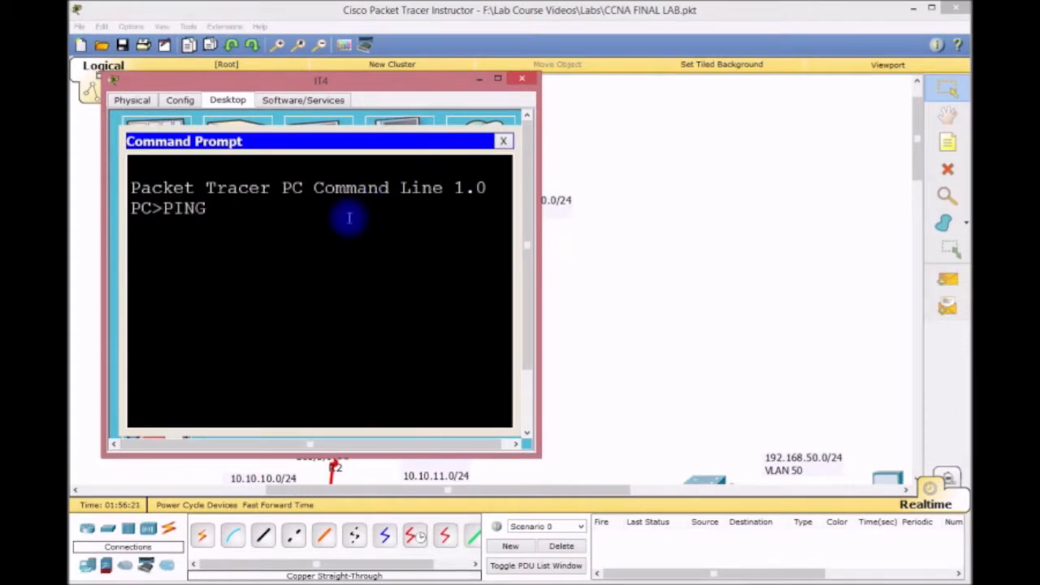
{"action": "type", "text": "192.168.70.1"}
{"action": "key", "text": "Return"}
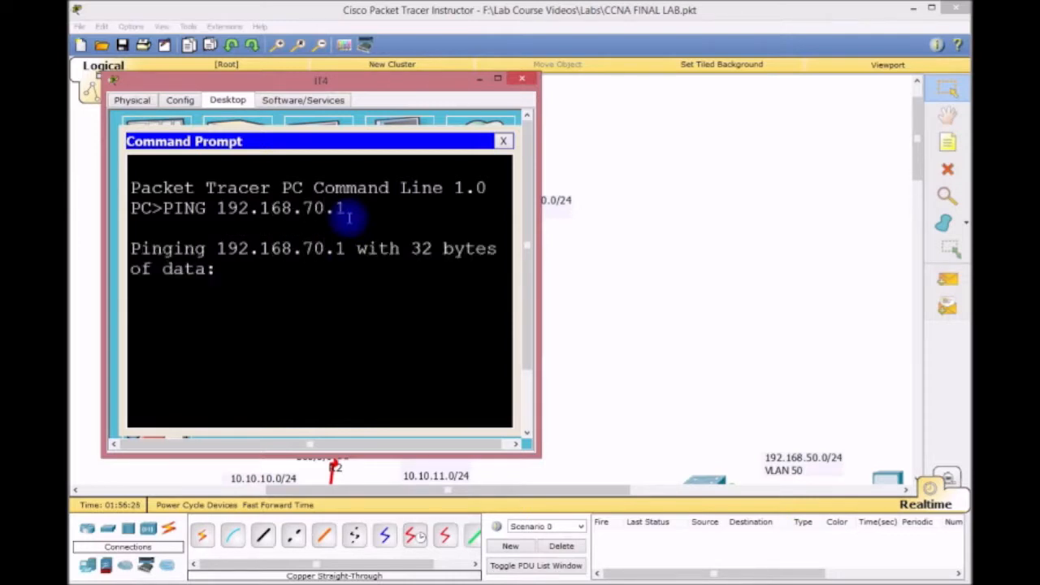
{"action": "left_click_drag", "start_coordinate": [539, 290], "coordinate": [777, 245]}
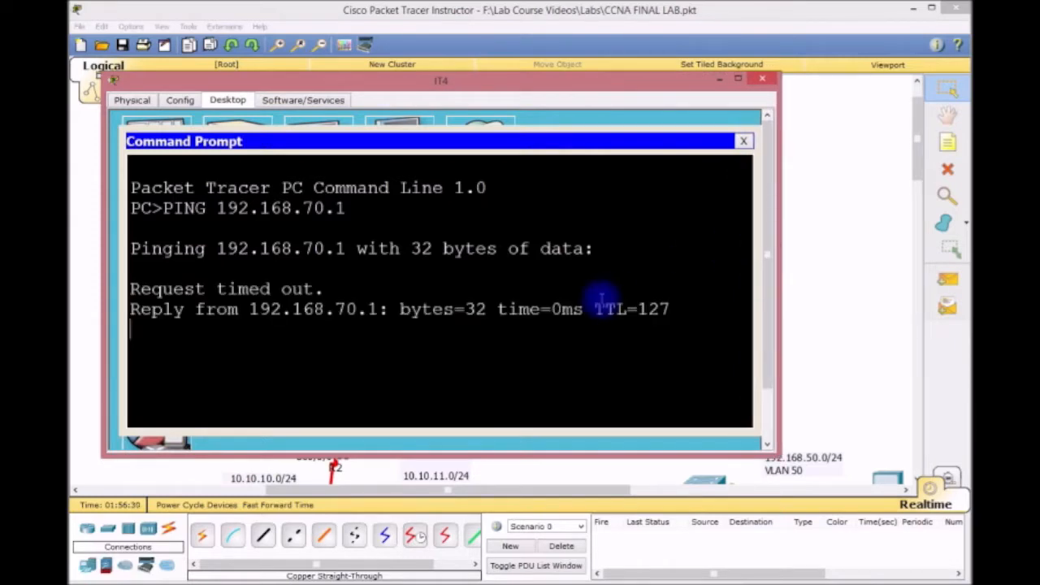
{"action": "key", "text": "ctrl+c"}
Ping 192.168.80.1 from IT4 and stop it after replies.
{"action": "key", "text": "Up"}
{"action": "key", "text": "BackSpace"}
{"action": "key", "text": "BackSpace"}
{"action": "key", "text": "BackSpace"}
{"action": "key", "text": "BackSpace"}
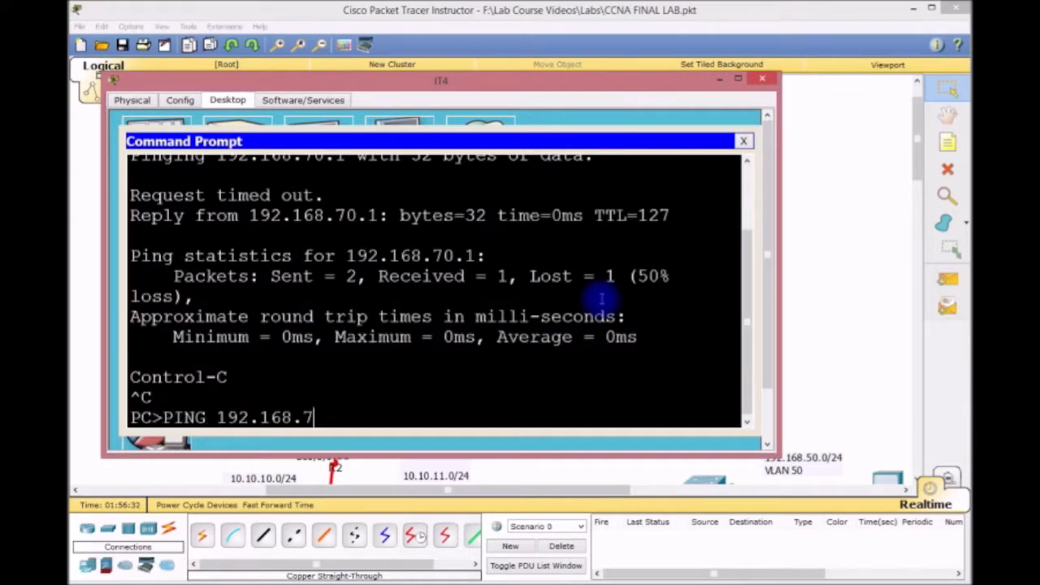
{"action": "type", "text": "80.1"}
{"action": "key", "text": "Return"}
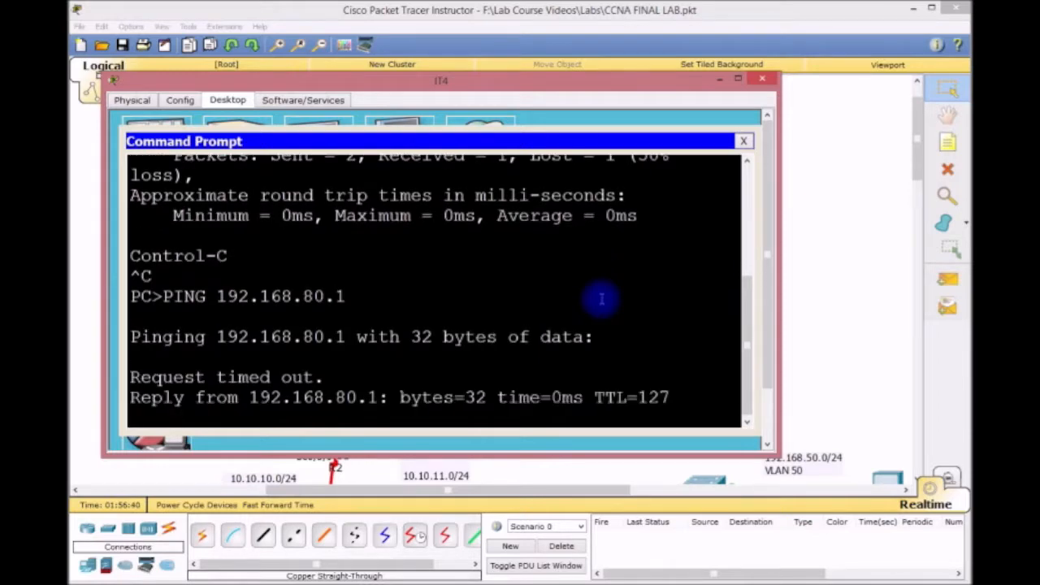
{"action": "key", "text": "ctrl+c"}
Telnet from IT4 to 192.168.4.253, then close the Command Prompt and IT4 windows.
{"action": "type", "text": "TELNET"}
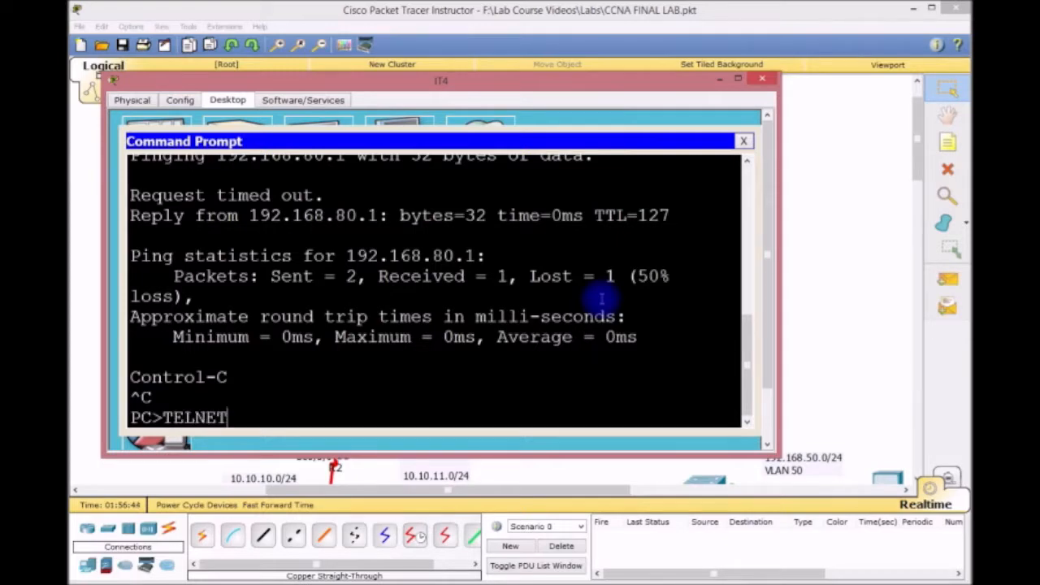
{"action": "type", "text": " 192.168"}
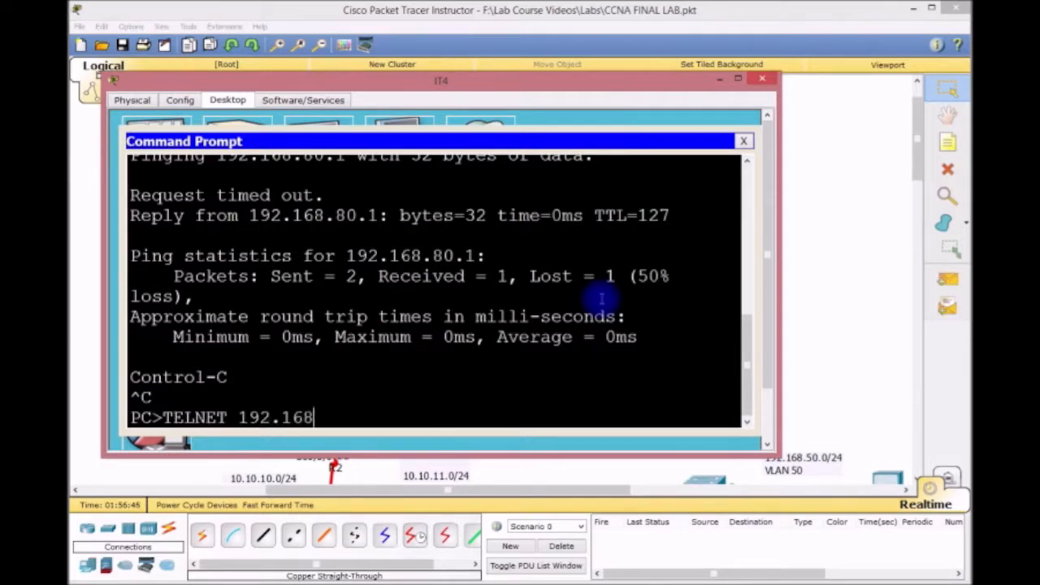
{"action": "type", "text": ".4.253"}
{"action": "key", "text": "Return"}
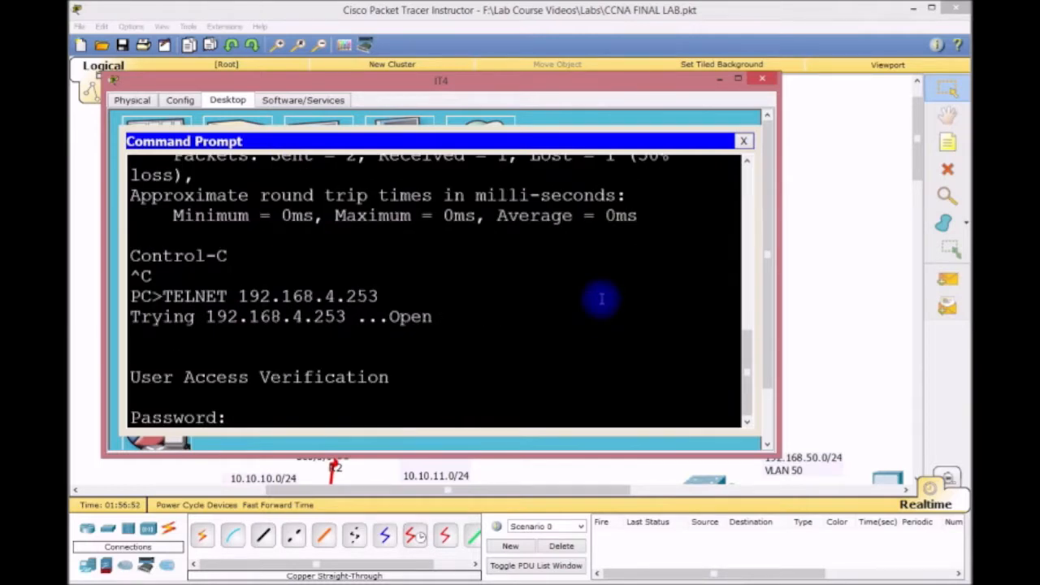
{"action": "key", "text": "Return"}
{"action": "key", "text": "Return"}
{"action": "key", "text": "Return"}
{"action": "key", "text": "Return"}
{"action": "key", "text": "Return"}
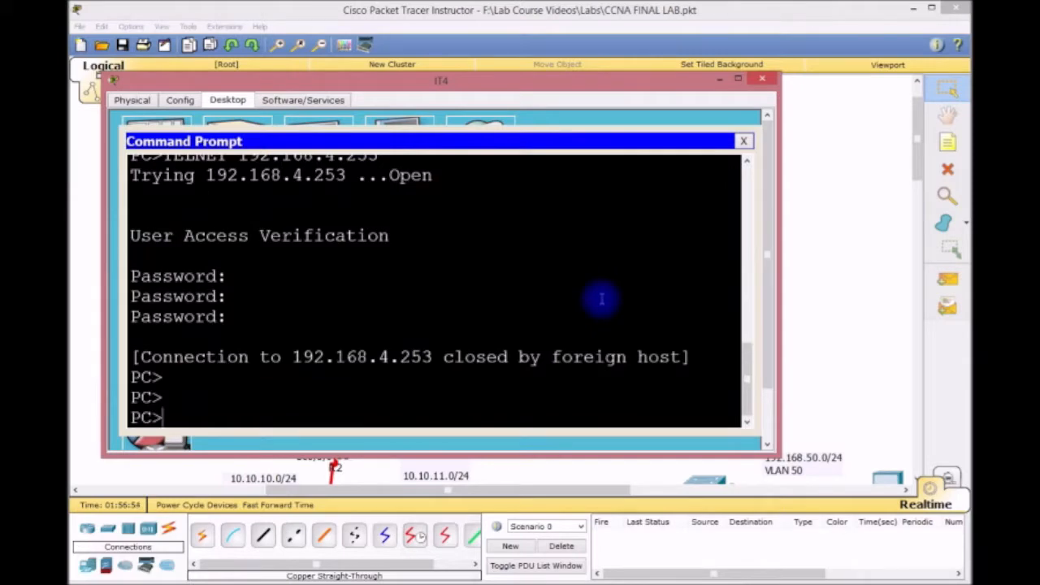
{"action": "left_click", "coordinate": [743, 141]}
{"action": "left_click", "coordinate": [763, 79]}
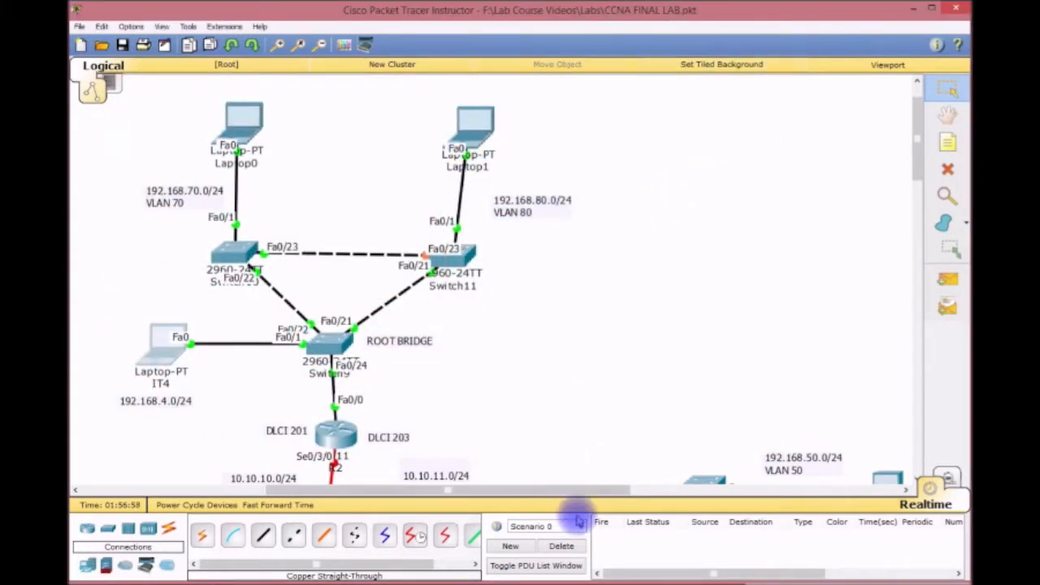
Scroll to the Frame Relay cloud and open router R1's CLI window full screen.
{"action": "left_click_drag", "start_coordinate": [573, 492], "coordinate": [530, 490]}
{"action": "scroll", "coordinate": [596, 399], "scroll_direction": "down", "scroll_amount": 5}
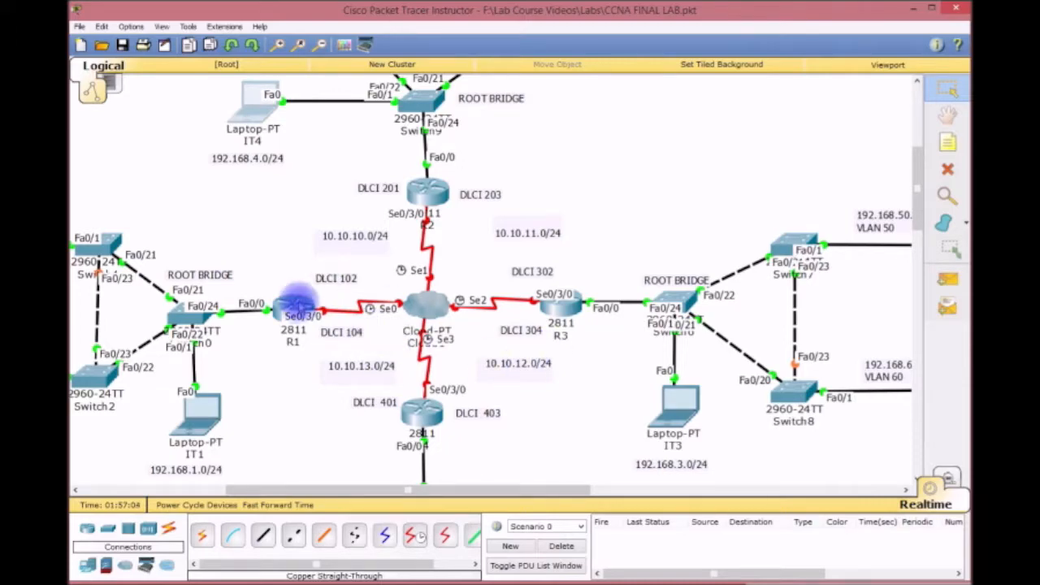
{"action": "left_click", "coordinate": [297, 304]}
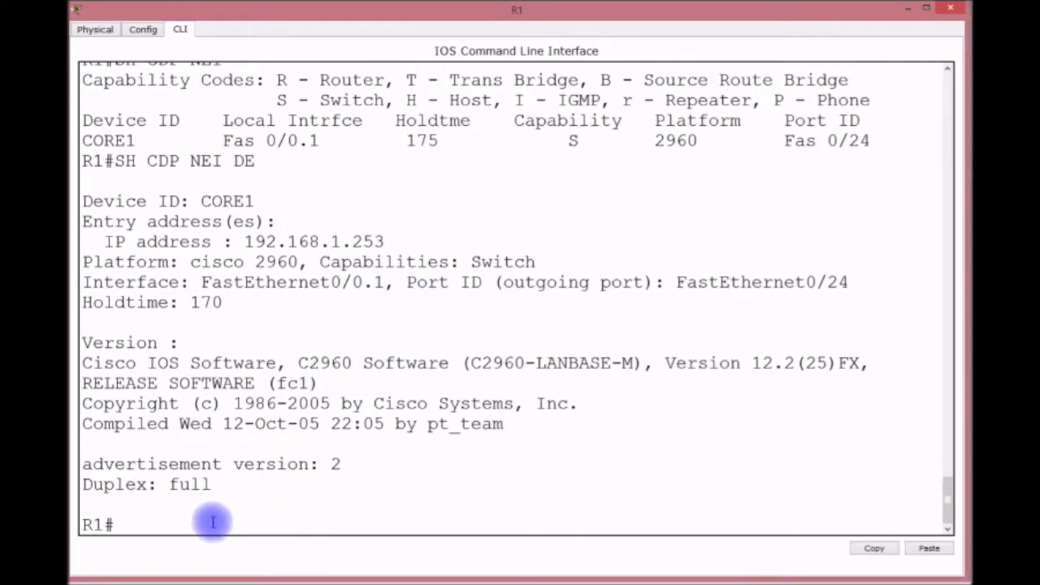
{"action": "left_click_drag", "start_coordinate": [388, 12], "coordinate": [302, 416]}
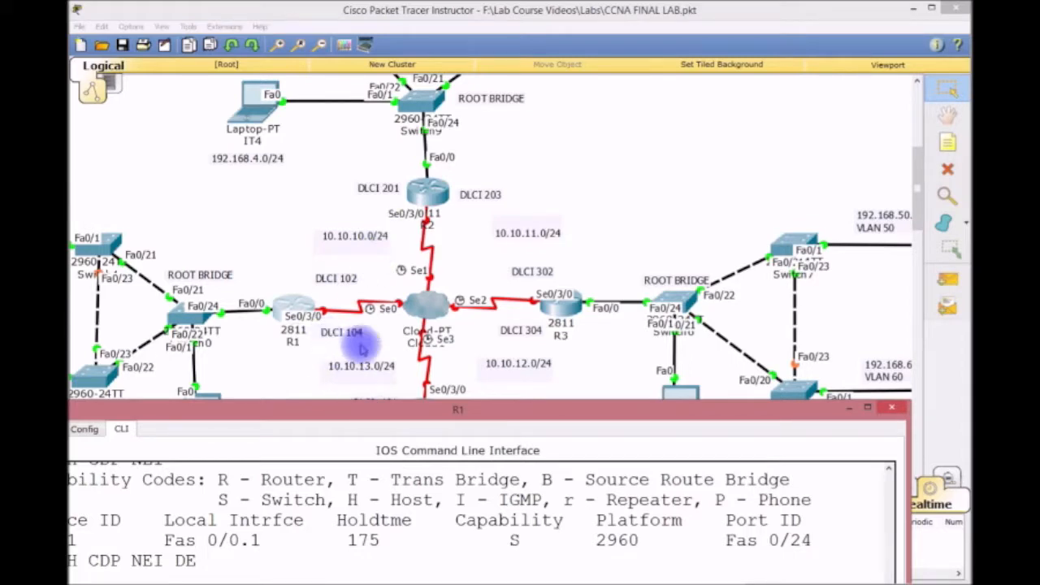
{"action": "left_click_drag", "start_coordinate": [430, 410], "coordinate": [496, 17]}
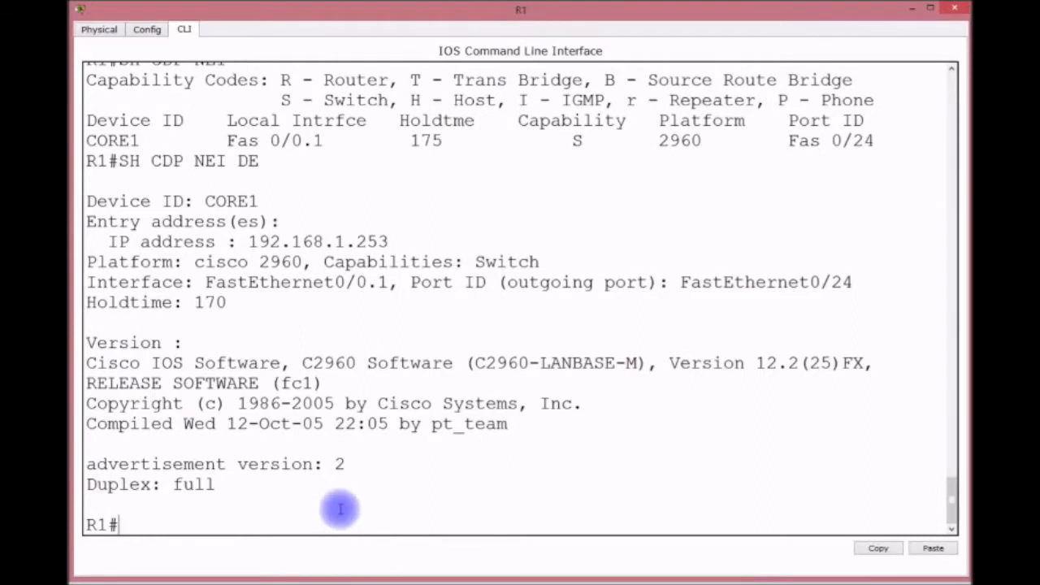
Set Frame Relay encapsulation on R1's S0/3/0 and bring the interface up.
{"action": "type", "text": "CONFIG T"}
{"action": "key", "text": "Return"}
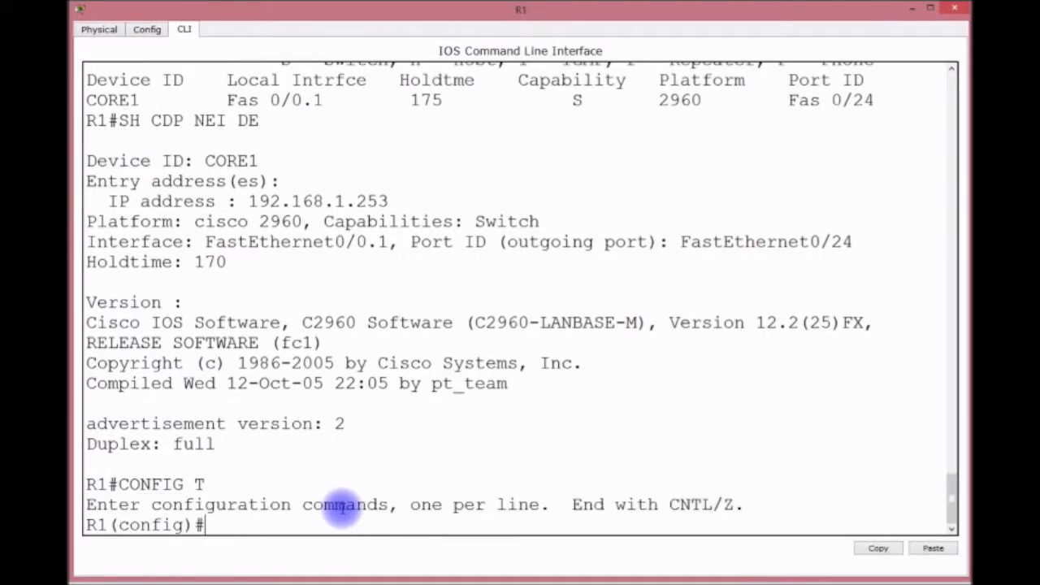
{"action": "type", "text": "INT"}
{"action": "type", "text": " SO"}
{"action": "type", "text": "0/3/0"}
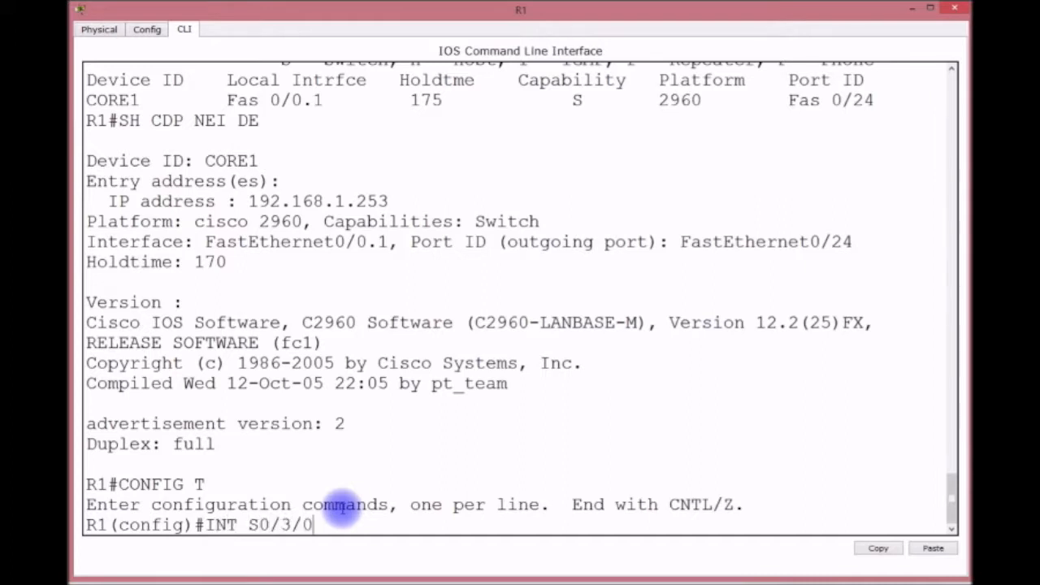
{"action": "key", "text": "Return"}
{"action": "type", "text": "ENCAP F"}
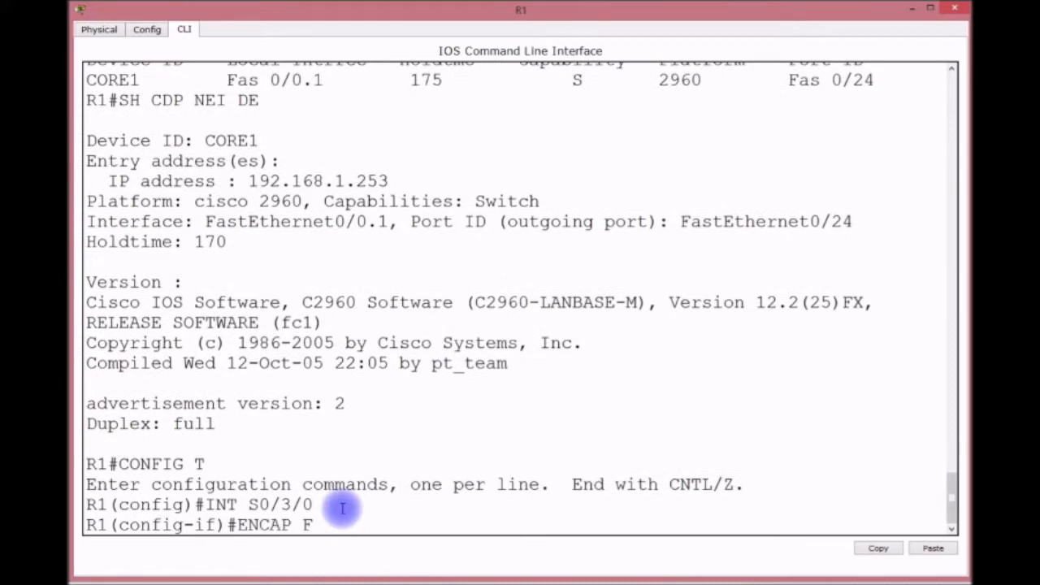
{"action": "type", "text": "R"}
{"action": "key", "text": "Tab"}
{"action": "key", "text": "Return"}
{"action": "type", "text": "NO SHUT"}
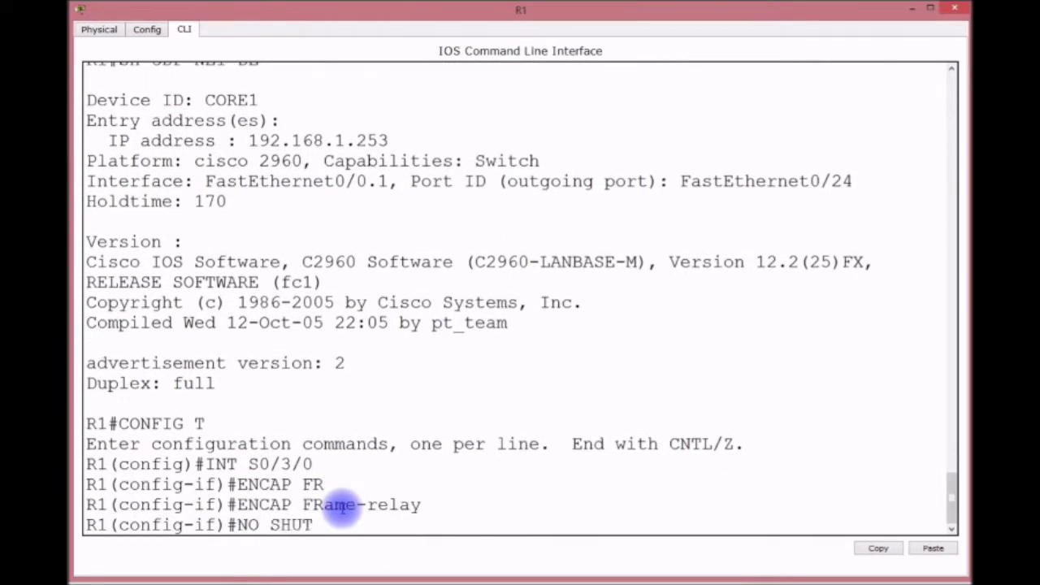
{"action": "key", "text": "Return"}
{"action": "key", "text": "Return"}
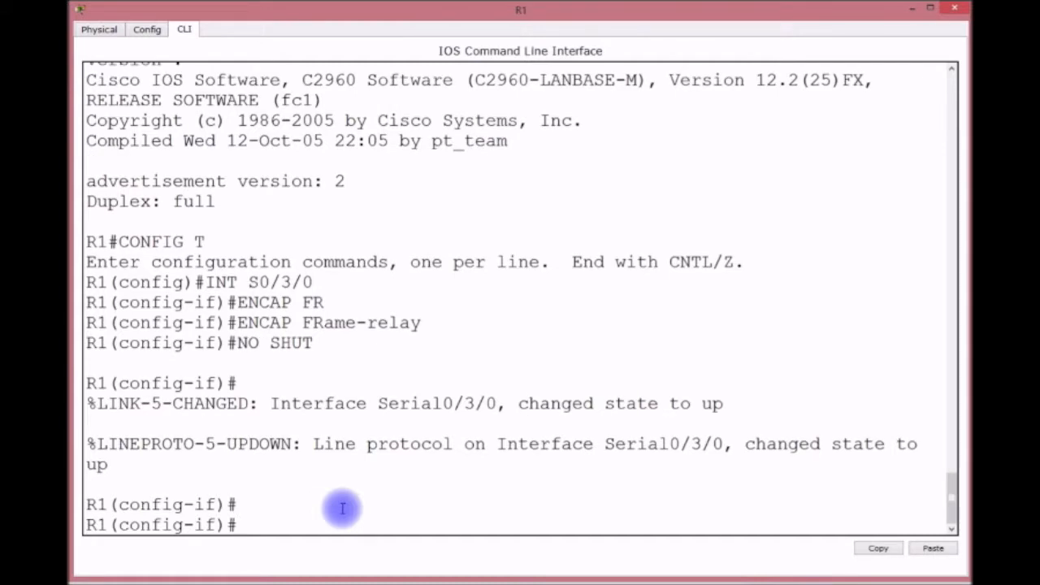
Create point-to-point subinterface S0/3/0.102 with frame-relay interface-dlci 102.
{"action": "key", "text": "Up"}
{"action": "key", "text": "Up"}
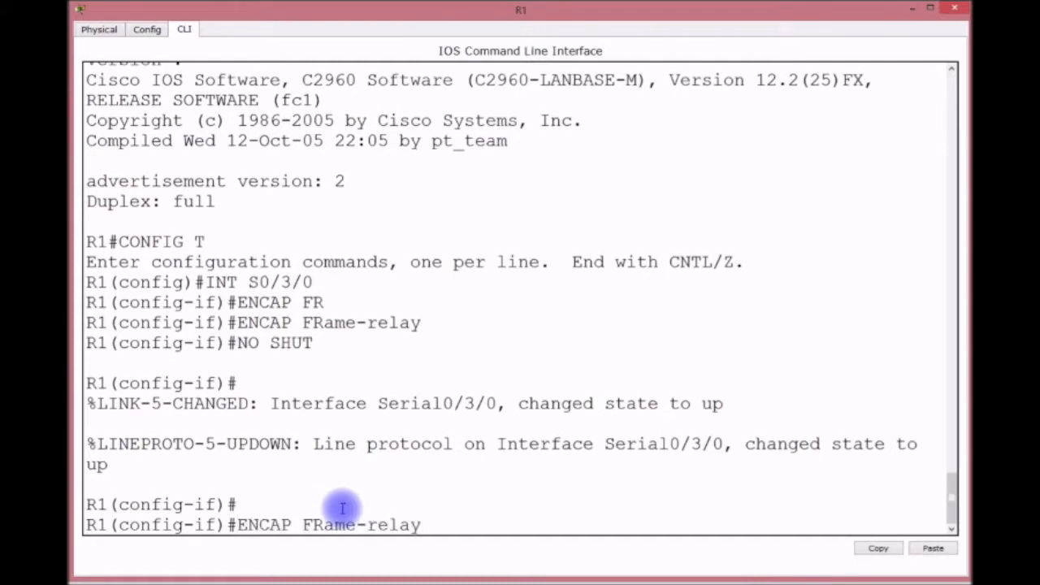
{"action": "key", "text": "Up"}
{"action": "key", "text": "Up"}
{"action": "type", "text": ".102"}
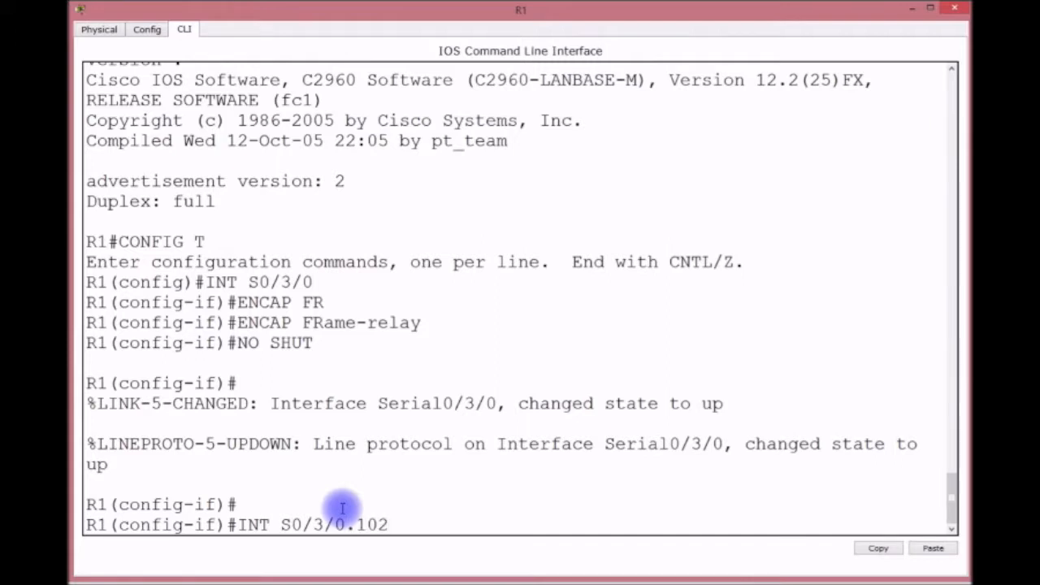
{"action": "key", "text": "Return"}
{"action": "key", "text": "Up"}
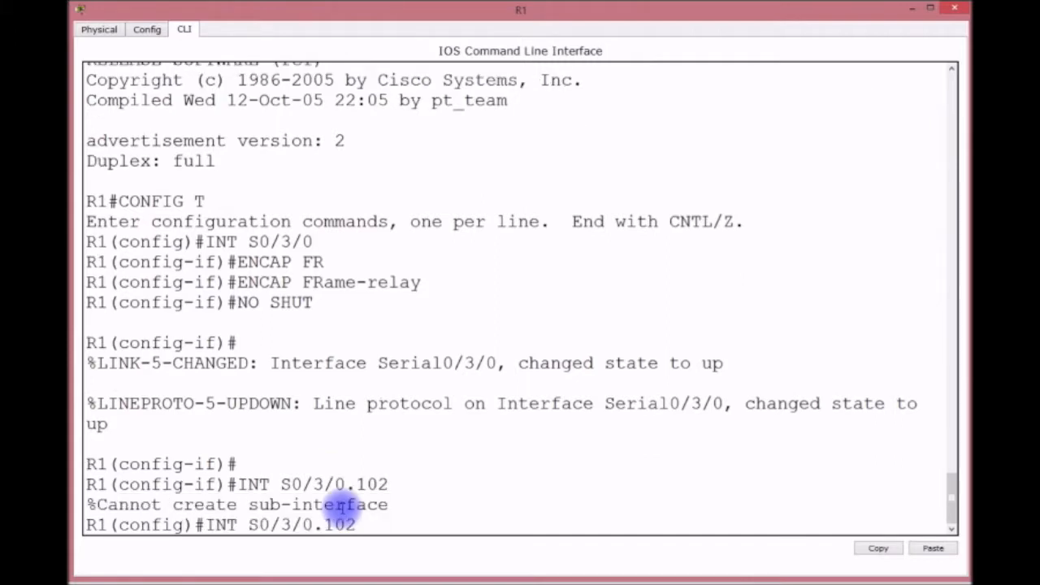
{"action": "type", "text": "POINT-TO-POINT"}
{"action": "key", "text": "Return"}
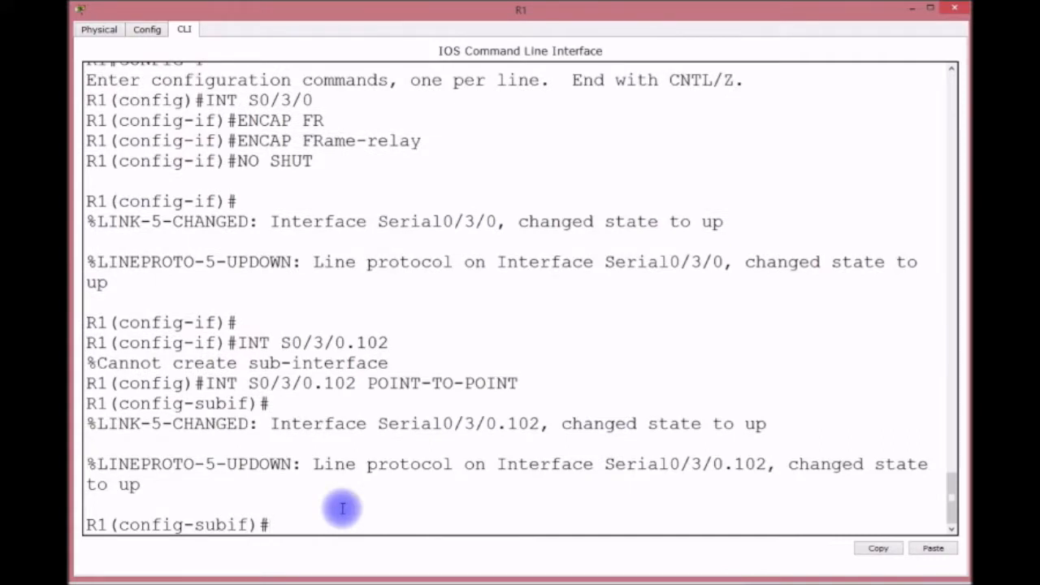
{"action": "type", "text": "IN"}
{"action": "key", "text": "BackSpace"}
{"action": "key", "text": "BackSpace"}
{"action": "type", "text": "R"}
{"action": "key", "text": "BackSpace"}
{"action": "type", "text": "FR"}
{"action": "key", "text": "Tab"}
{"action": "type", "text": "I"}
{"action": "key", "text": "Tab"}
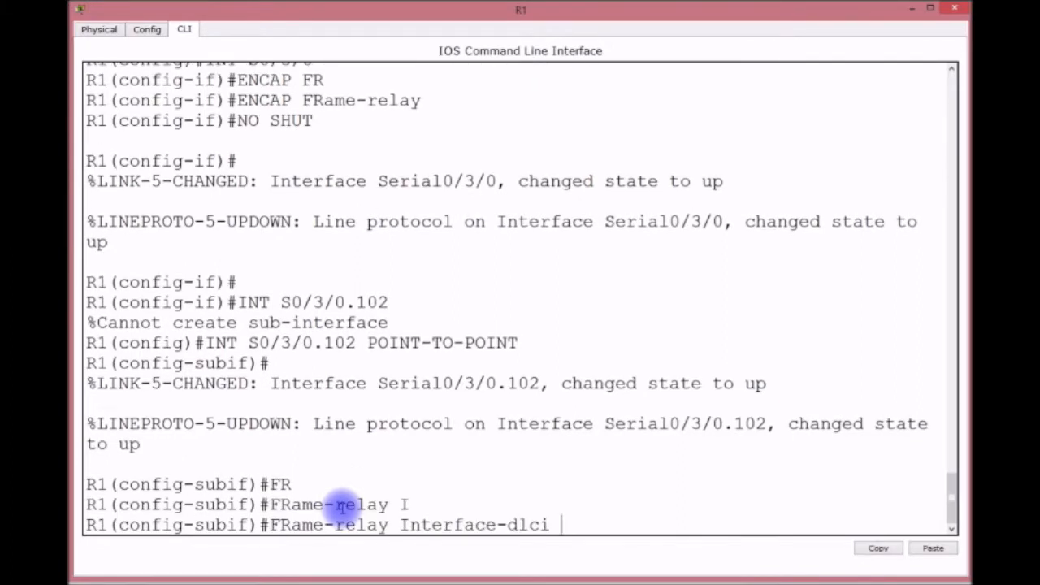
{"action": "type", "text": "102"}
{"action": "key", "text": "Return"}
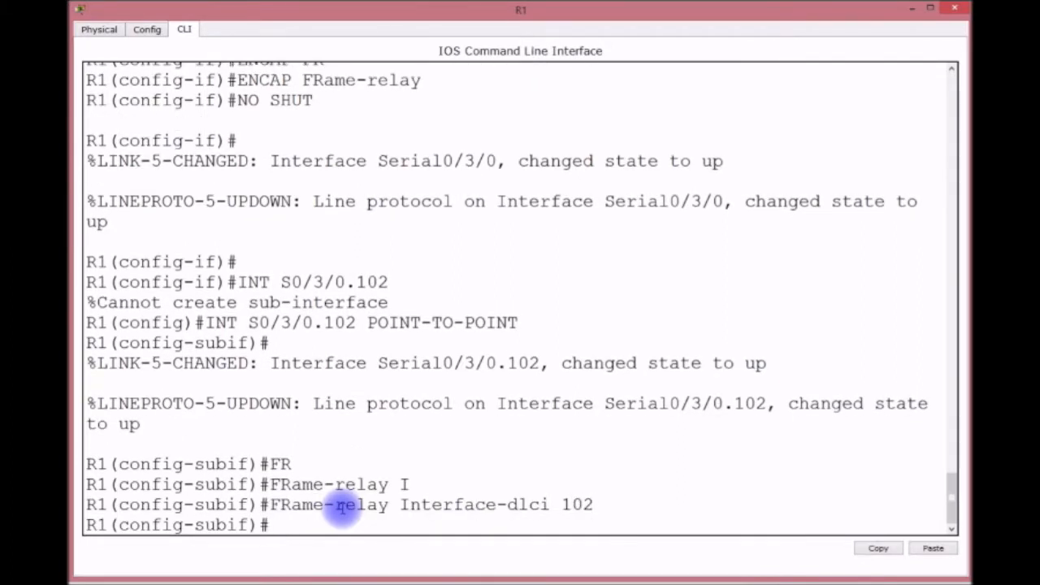
Assign IP address 10.10.10.1 255.255.255.0 to S0/3/0.102.
{"action": "type", "text": "IP ADDRESS"}
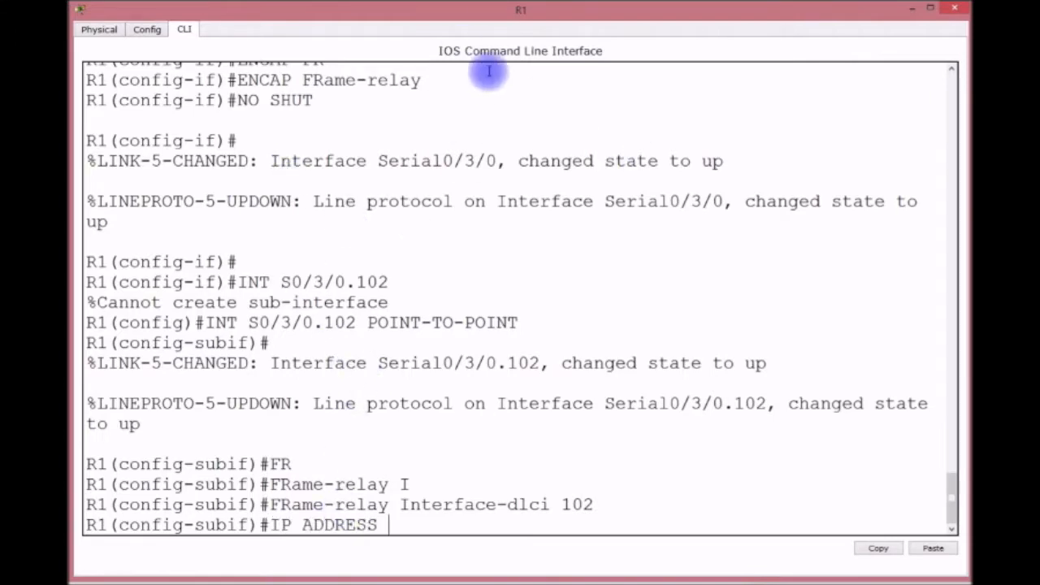
{"action": "left_click_drag", "start_coordinate": [543, 9], "coordinate": [609, 11]}
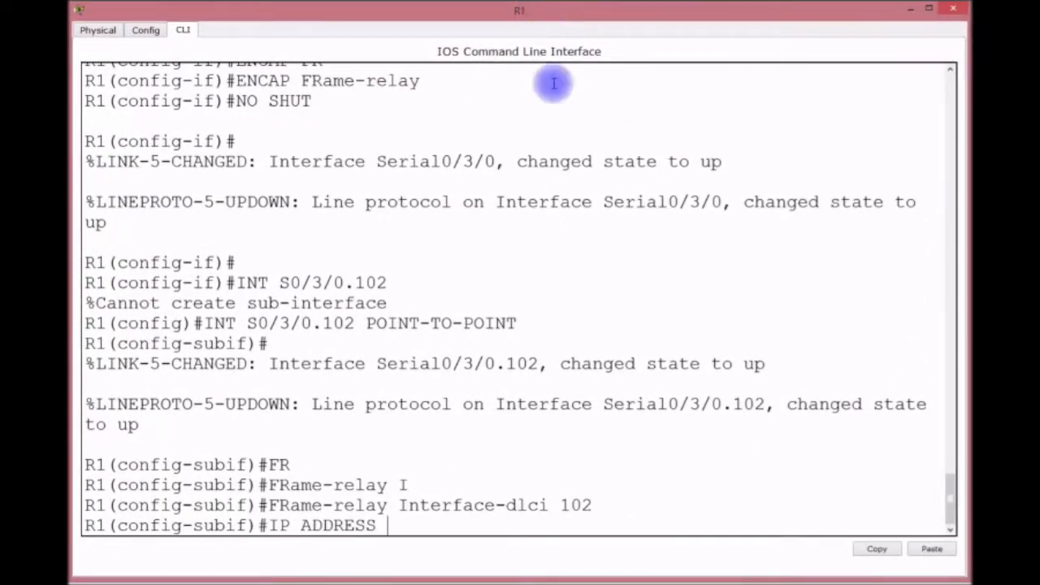
{"action": "type", "text": "10.10.10.1"}
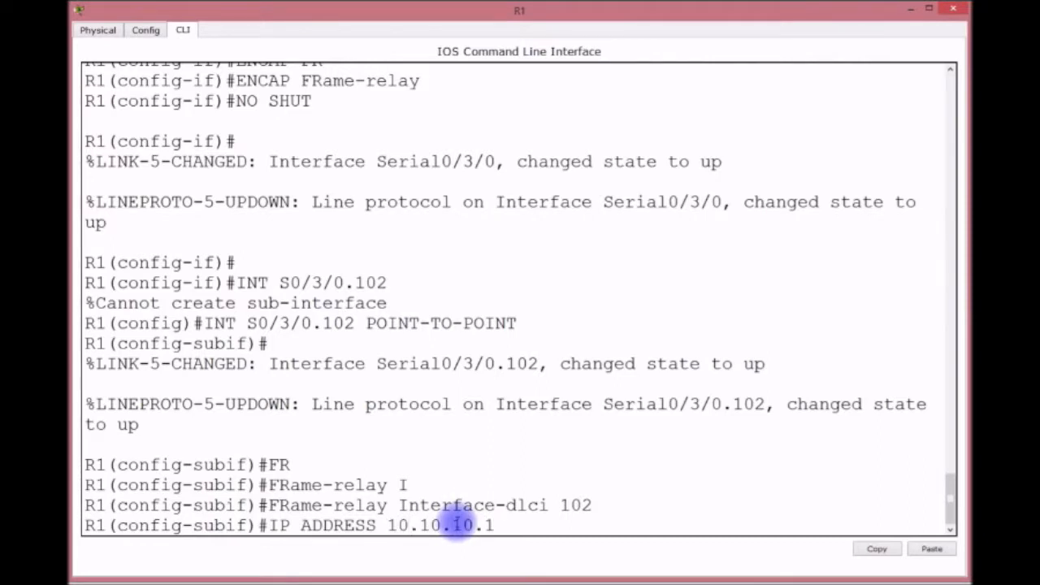
{"action": "type", "text": " 255.255.255."}
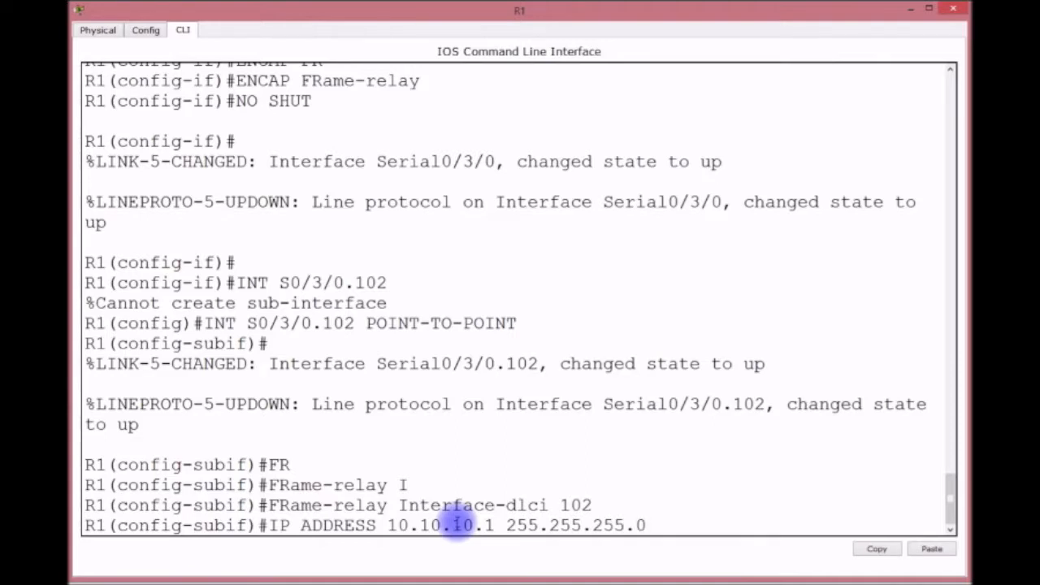
{"action": "type", "text": "0"}
{"action": "key", "text": "Return"}
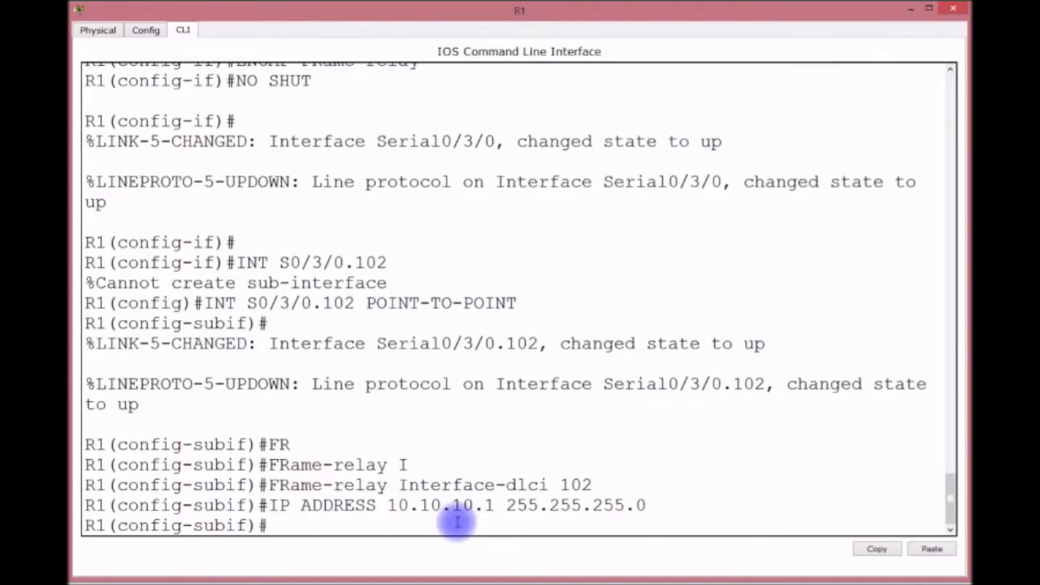
Create point-to-point subinterface S0/3/0.104 with frame-relay interface-dlci 104.
{"action": "key", "text": "Return"}
{"action": "key", "text": "Return"}
{"action": "key", "text": "Up"}
{"action": "key", "text": "Up"}
{"action": "key", "text": "Up"}
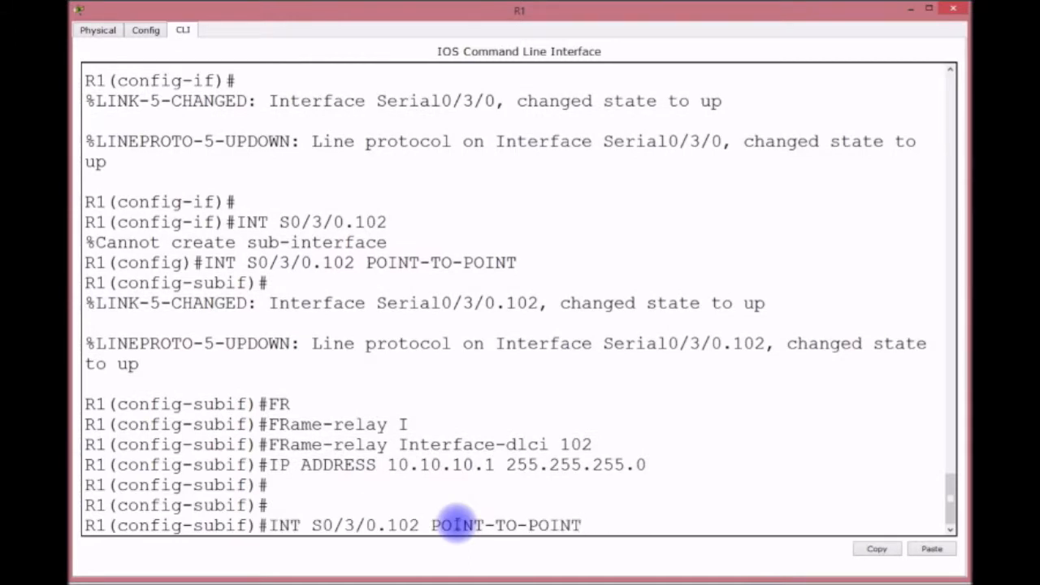
{"action": "key", "text": "Left"}
{"action": "key", "text": "Left"}
{"action": "key", "text": "Left"}
{"action": "key", "text": "Left"}
{"action": "key", "text": "Left"}
{"action": "key", "text": "Left"}
{"action": "key", "text": "Left"}
{"action": "key", "text": "Left"}
{"action": "key", "text": "Left"}
{"action": "key", "text": "Left"}
{"action": "key", "text": "Left"}
{"action": "key", "text": "Left"}
{"action": "key", "text": "Left"}
{"action": "key", "text": "Left"}
{"action": "key", "text": "Left"}
{"action": "key", "text": "BackSpace"}
{"action": "type", "text": "4"}
{"action": "key", "text": "Return"}
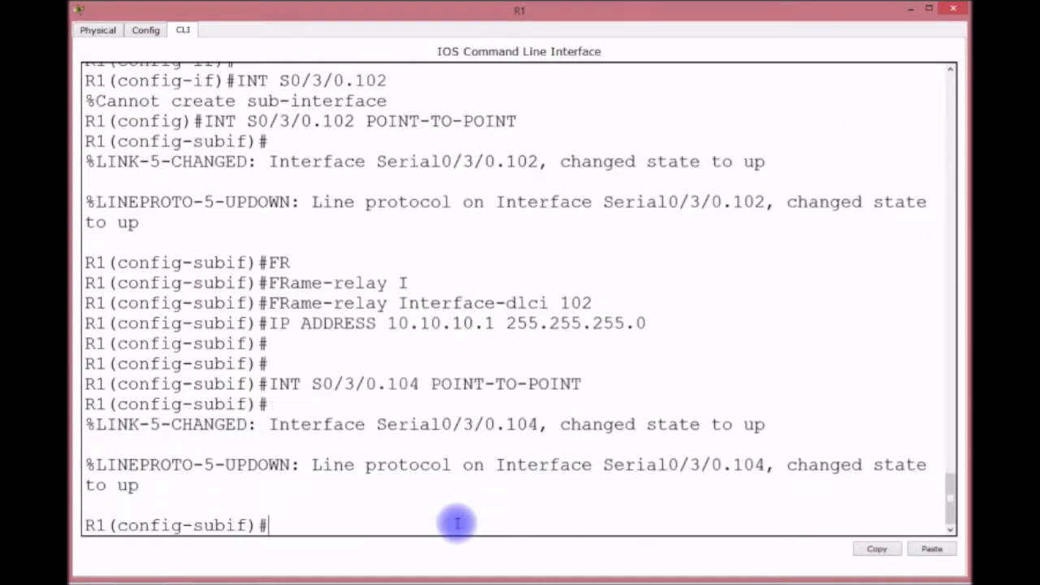
{"action": "key", "text": "Up"}
{"action": "key", "text": "Up"}
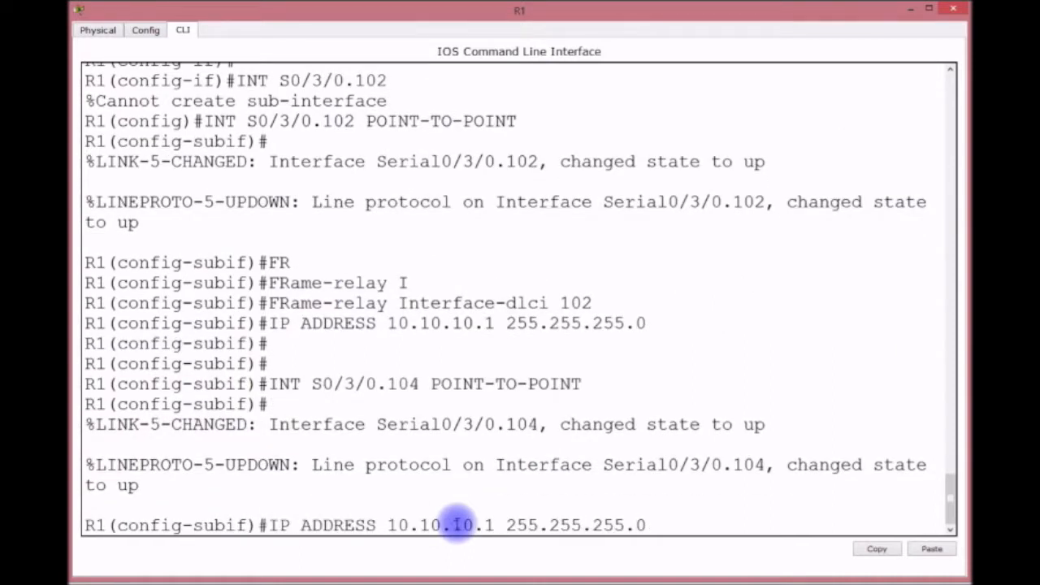
{"action": "key", "text": "Up"}
{"action": "type", "text": "4"}
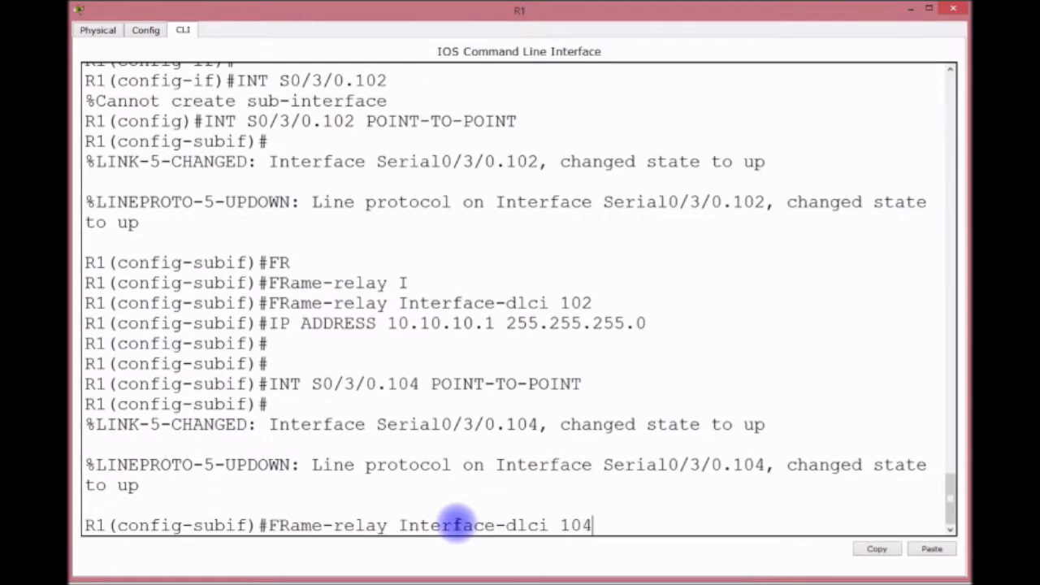
{"action": "key", "text": "Return"}
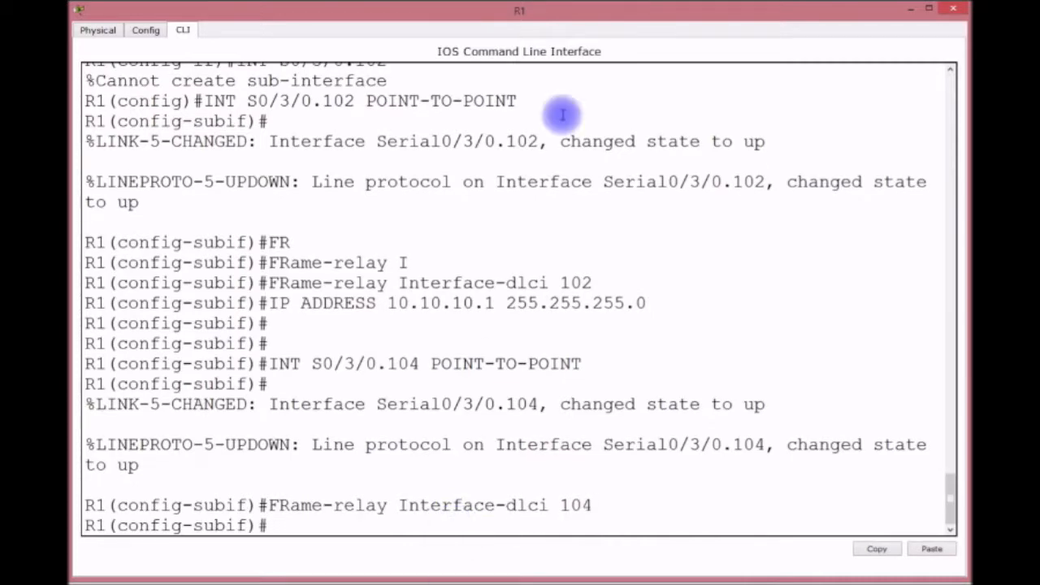
Assign 10.10.13.1/24 to S0/3/0.104 and return to privileged mode.
{"action": "left_click_drag", "start_coordinate": [733, 9], "coordinate": [717, 25]}
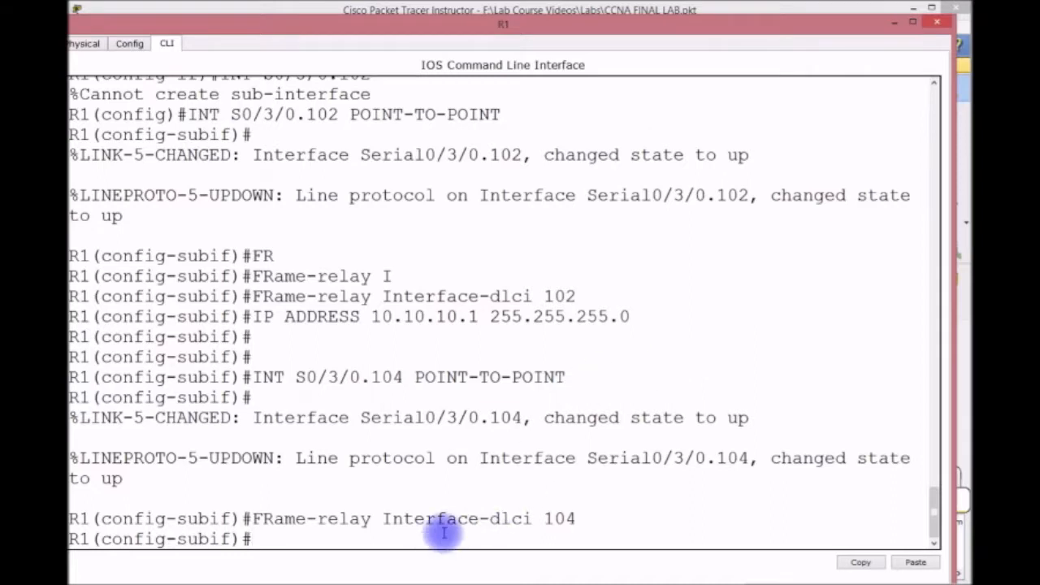
{"action": "key", "text": "Up"}
{"action": "key", "text": "Up"}
{"action": "key", "text": "Up"}
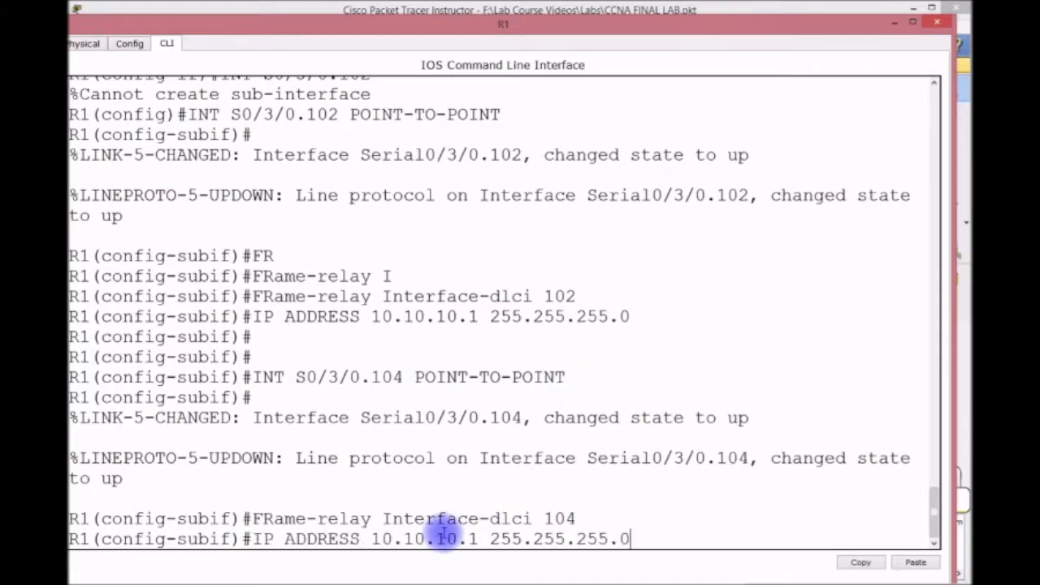
{"action": "key", "text": "Left"}
{"action": "key", "text": "Left"}
{"action": "key", "text": "Left"}
{"action": "key", "text": "Left"}
{"action": "key", "text": "Left"}
{"action": "key", "text": "Left"}
{"action": "key", "text": "Left"}
{"action": "key", "text": "Left"}
{"action": "key", "text": "Left"}
{"action": "key", "text": "Left"}
{"action": "key", "text": "BackSpace"}
{"action": "type", "text": "3"}
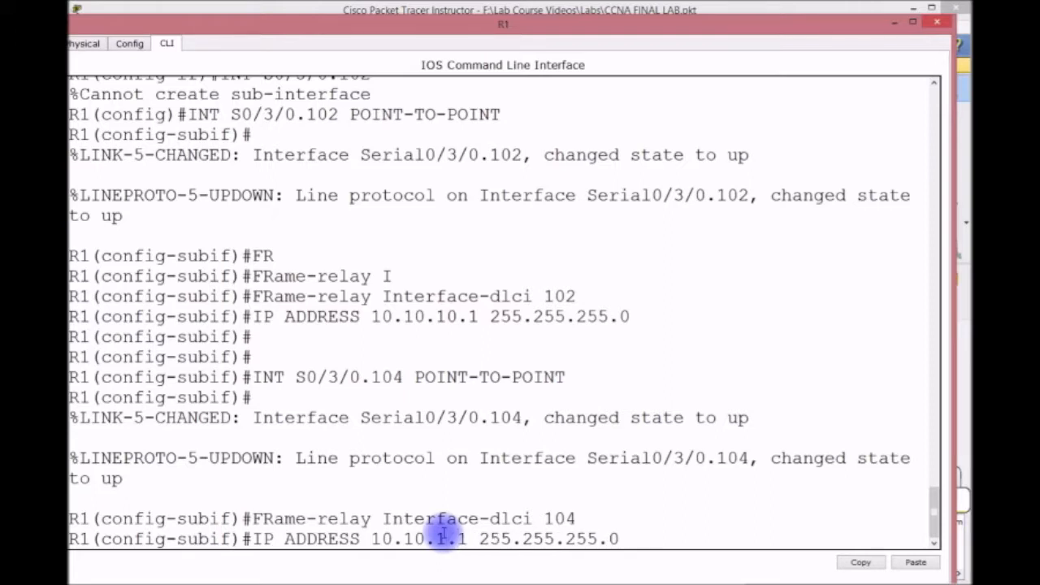
{"action": "key", "text": "Return"}
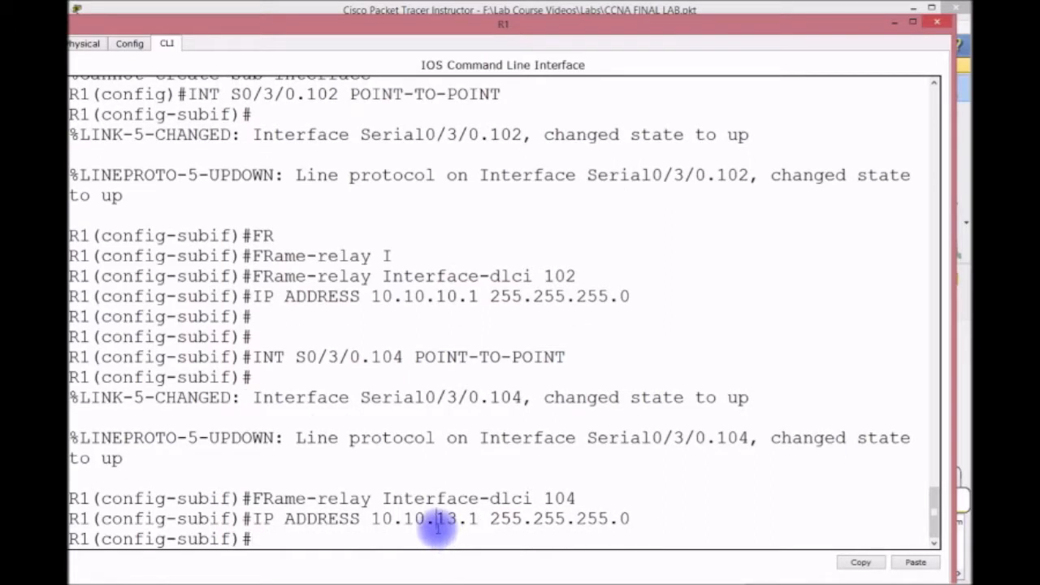
{"action": "key", "text": "ctrl+z"}
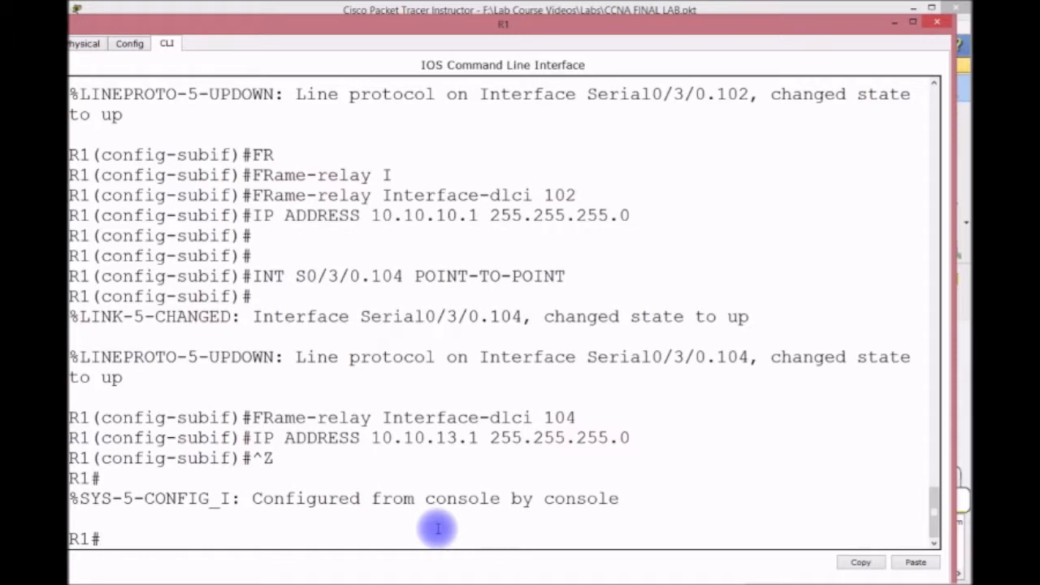
Enable RIP version 2 on R1 and advertise network 10.0.0.0.
{"action": "type", "text": "CONFIG T"}
{"action": "key", "text": "Return"}
{"action": "type", "text": "ROUTER RIP"}
{"action": "key", "text": "Return"}
{"action": "type", "text": "VER 2"}
{"action": "key", "text": "Return"}
{"action": "type", "text": "NET 10.0.0.0"}
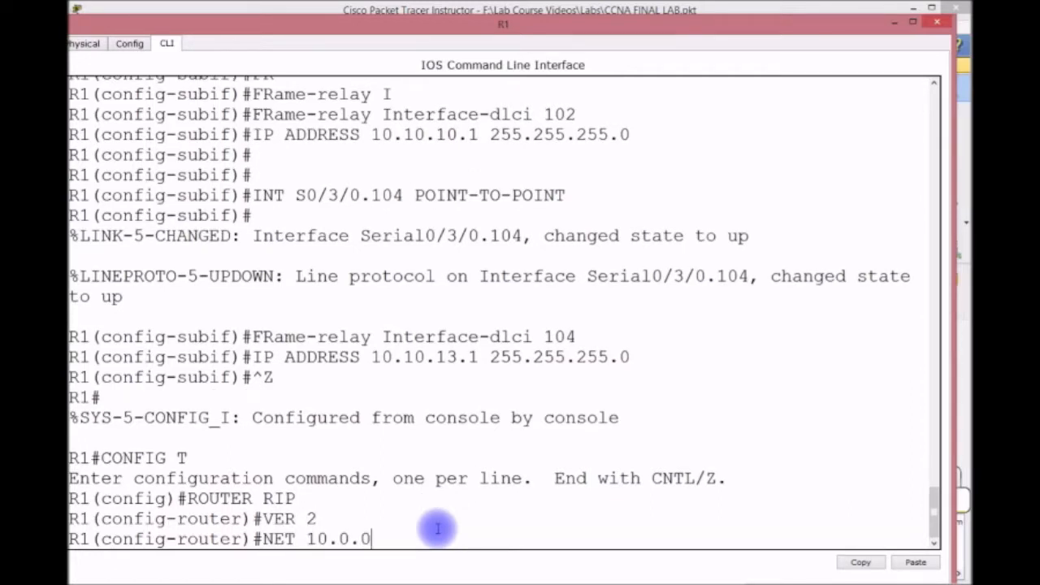
{"action": "key", "text": "Return"}
Disable RIP auto-summary and save R1's configuration with do wr.
{"action": "type", "text": "NO A"}
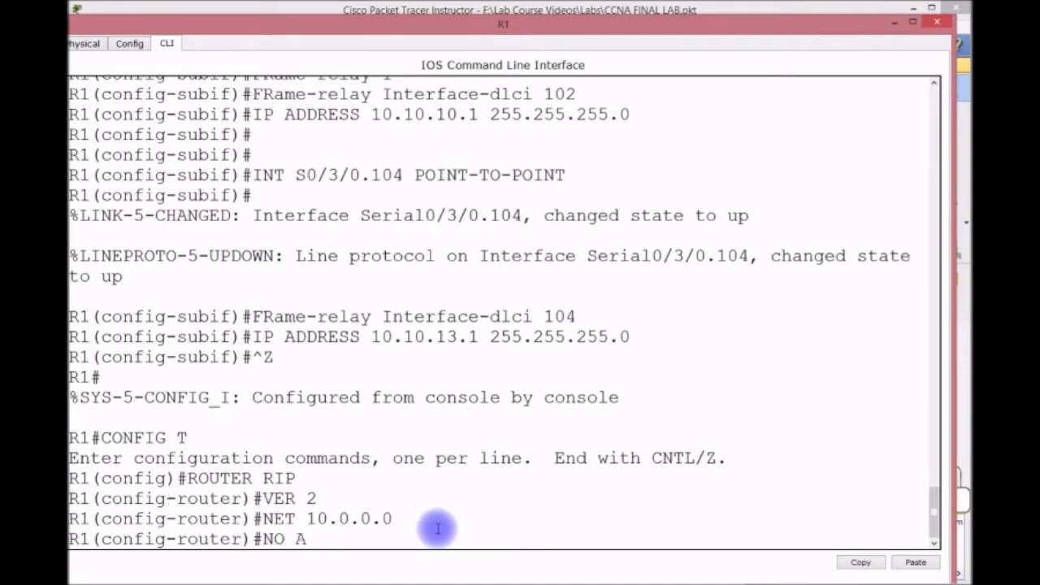
{"action": "type", "text": "UQ"}
{"action": "key", "text": "Tab"}
{"action": "key", "text": "BackSpace"}
{"action": "type", "text": "UQ"}
{"action": "key", "text": "Return"}
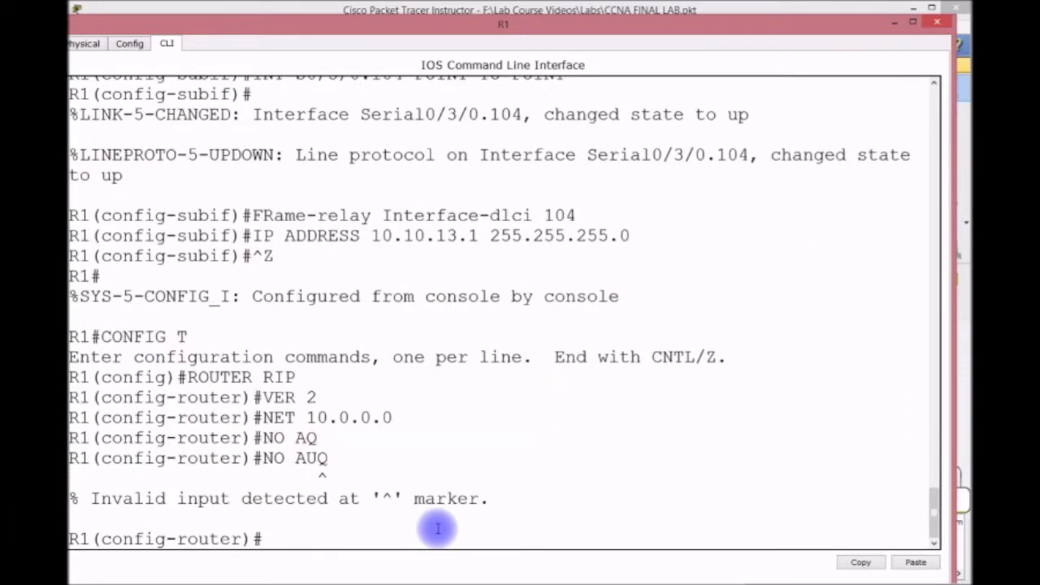
{"action": "type", "text": "NO AU"}
{"action": "key", "text": "Tab"}
{"action": "key", "text": "Return"}
{"action": "type", "text": "DO WR"}
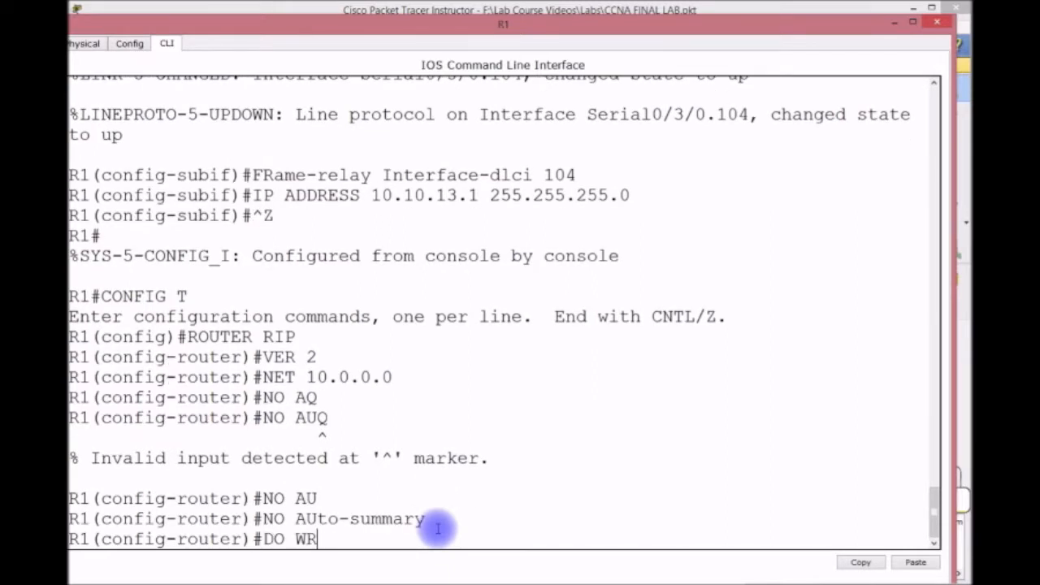
{"action": "key", "text": "Return"}
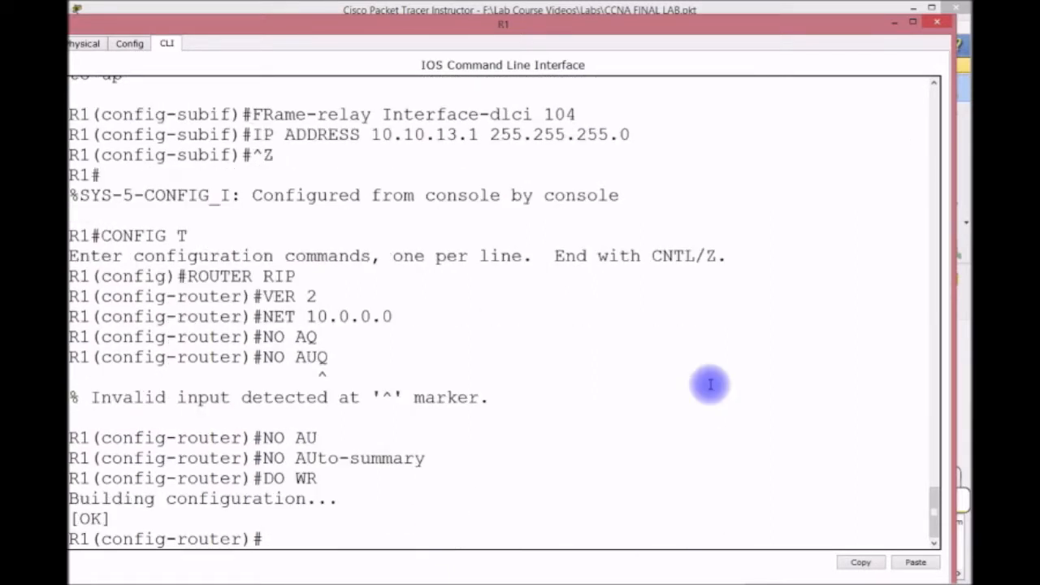
Minimize R1's console and briefly check the router titled R2 before closing it.
{"action": "left_click", "coordinate": [893, 24]}
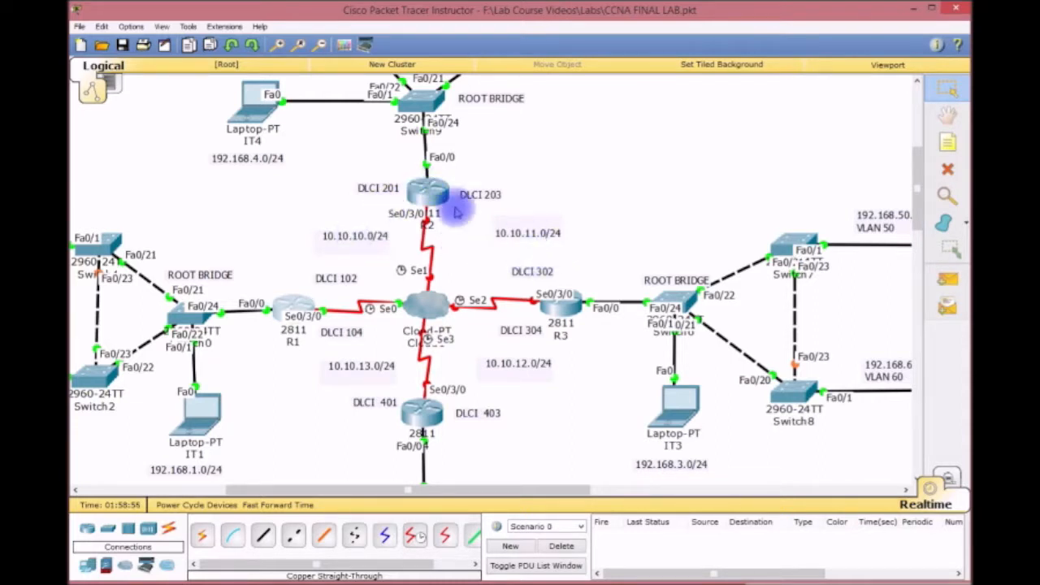
{"action": "left_click", "coordinate": [425, 187]}
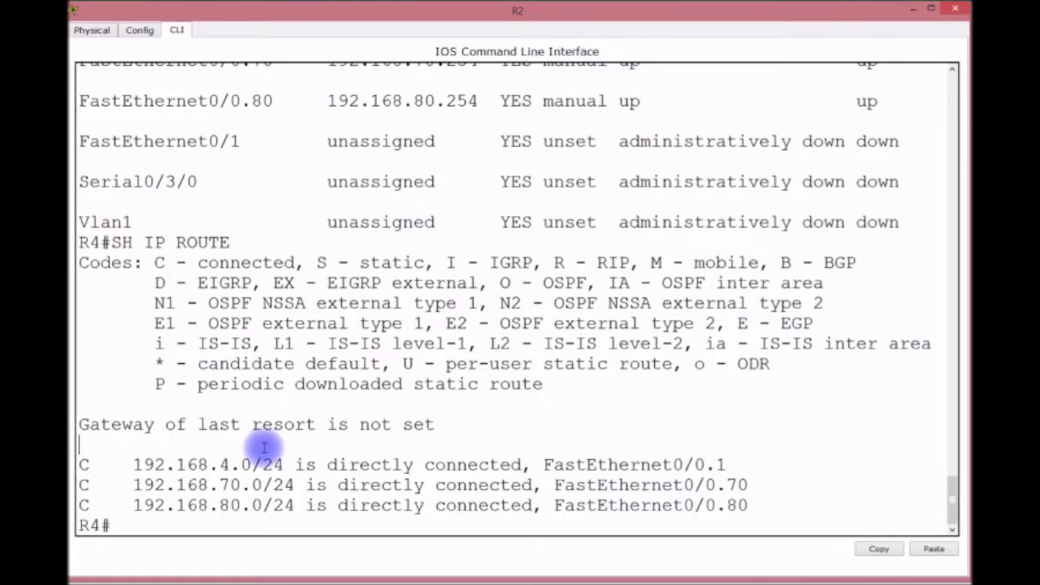
{"action": "key", "text": "Return"}
{"action": "key", "text": "Return"}
{"action": "key", "text": "Return"}
{"action": "key", "text": "Return"}
{"action": "key", "text": "Return"}
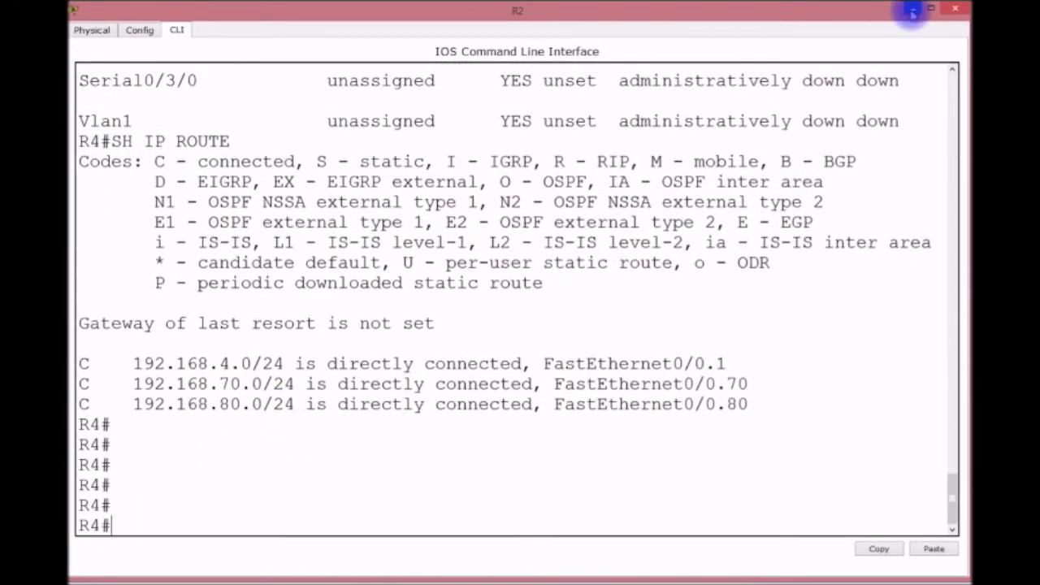
{"action": "left_click", "coordinate": [910, 11]}
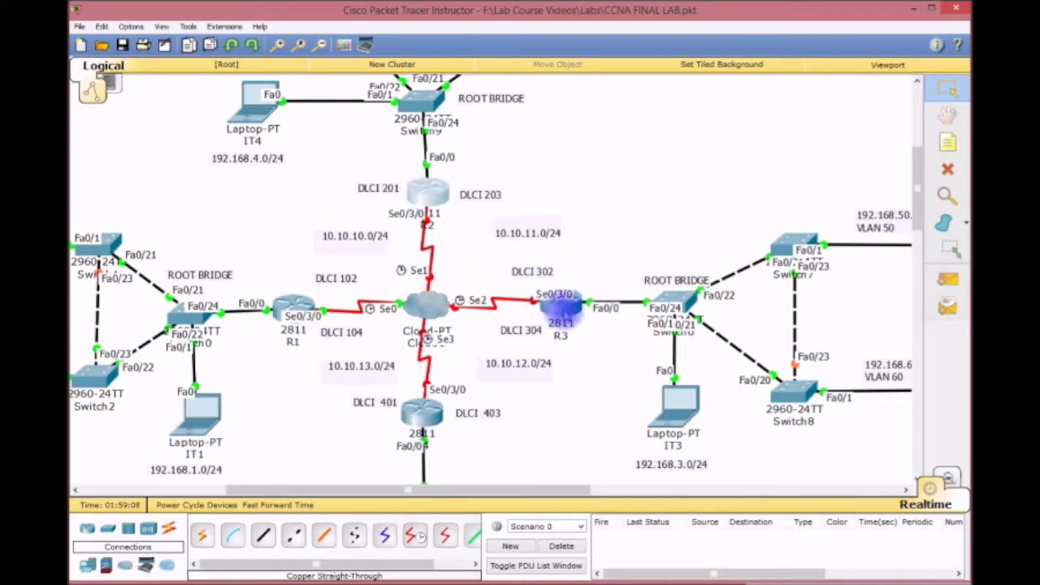
Rename the router below the cloud to R4 and save its configuration.
{"action": "left_click", "coordinate": [423, 414]}
{"action": "key", "text": "Return"}
{"action": "key", "text": "Return"}
{"action": "key", "text": "Return"}
{"action": "key", "text": "Return"}
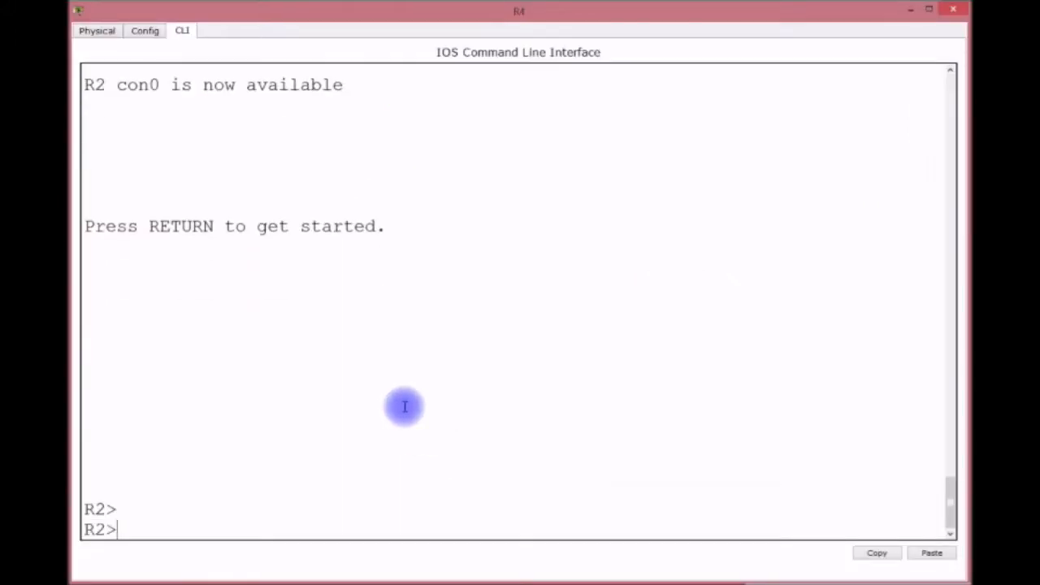
{"action": "type", "text": "EN"}
{"action": "key", "text": "Return"}
{"action": "type", "text": "CONFIG"}
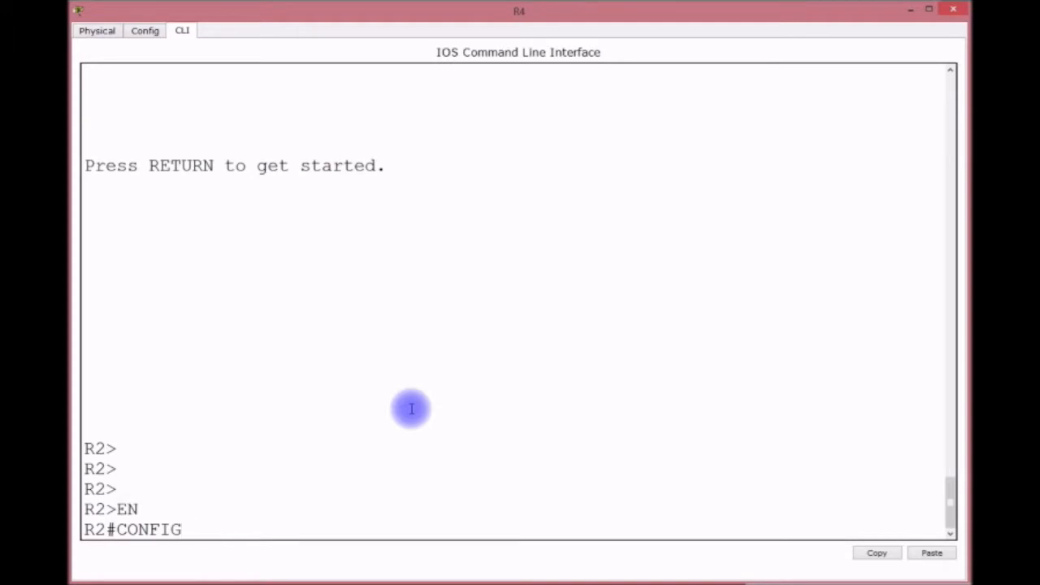
{"action": "type", "text": " T"}
{"action": "key", "text": "Return"}
{"action": "type", "text": "HOSTNAM"}
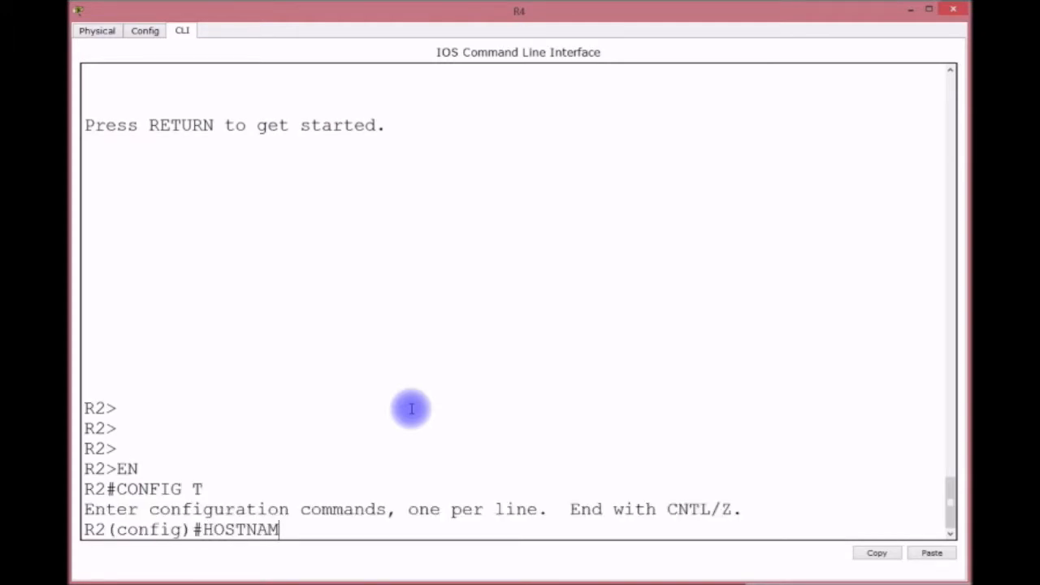
{"action": "type", "text": "E R4"}
{"action": "key", "text": "Return"}
{"action": "type", "text": "DO WR"}
{"action": "key", "text": "Return"}
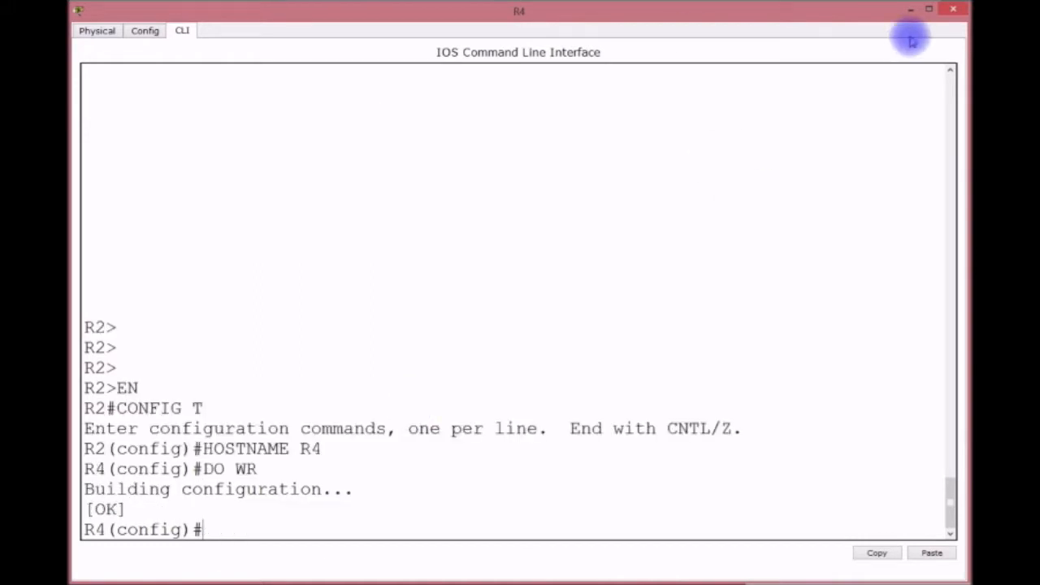
{"action": "left_click", "coordinate": [909, 11]}
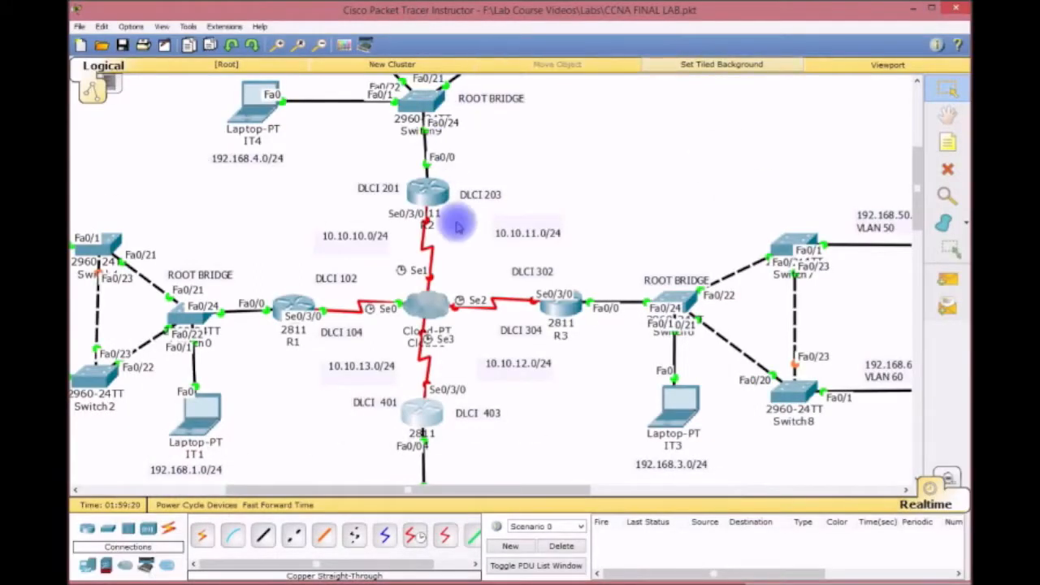
Open R3's console, enter privileged mode, and cancel the mistyped CONFIT lookup.
{"action": "left_click", "coordinate": [555, 306]}
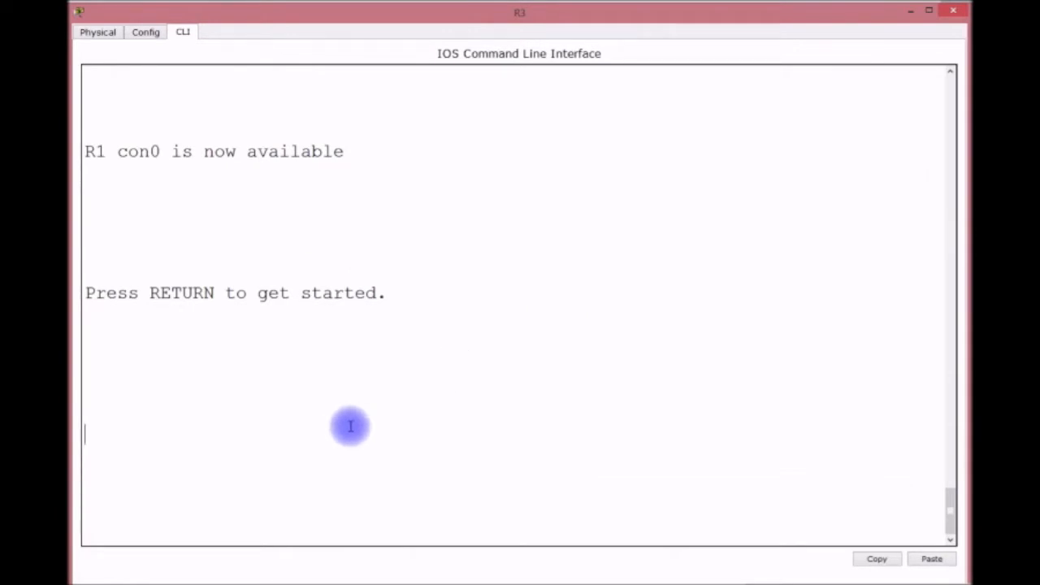
{"action": "key", "text": "Return"}
{"action": "key", "text": "Return"}
{"action": "key", "text": "Return"}
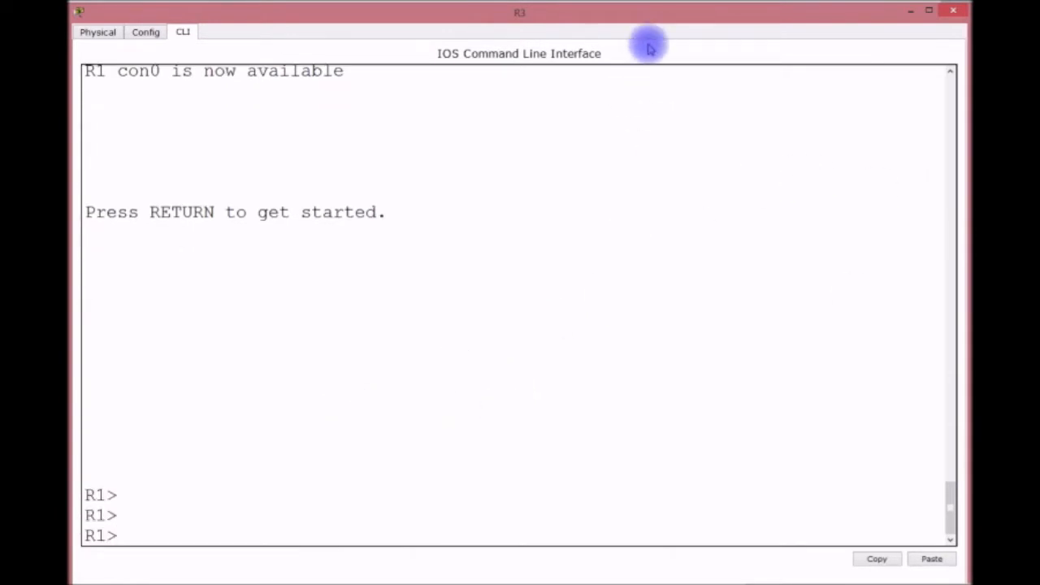
{"action": "left_click_drag", "start_coordinate": [657, 16], "coordinate": [649, 39]}
{"action": "type", "text": "EN"}
{"action": "key", "text": "Return"}
{"action": "type", "text": "CONFIT"}
{"action": "key", "text": "Return"}
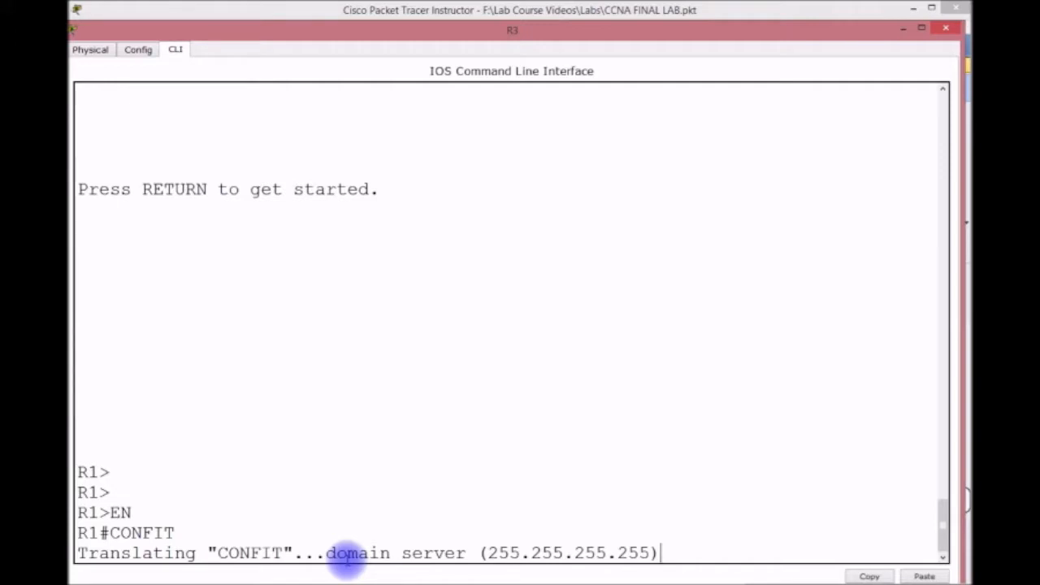
{"action": "key", "text": "ctrl+shift+6"}
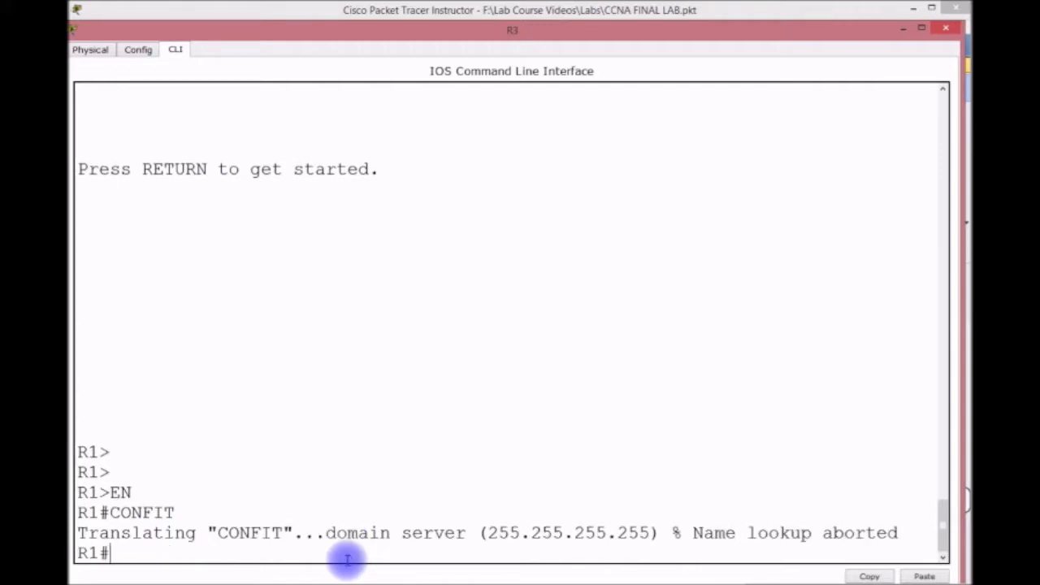
Set the hostname to R3 and save the configuration with do wr.
{"action": "type", "text": "CONF T"}
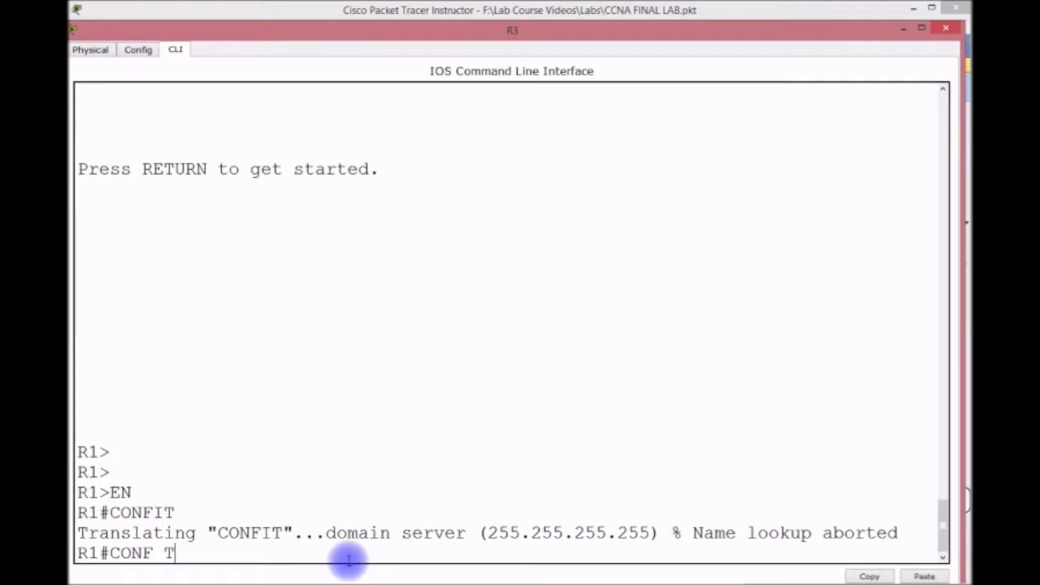
{"action": "key", "text": "Return"}
{"action": "type", "text": "HOSTNA"}
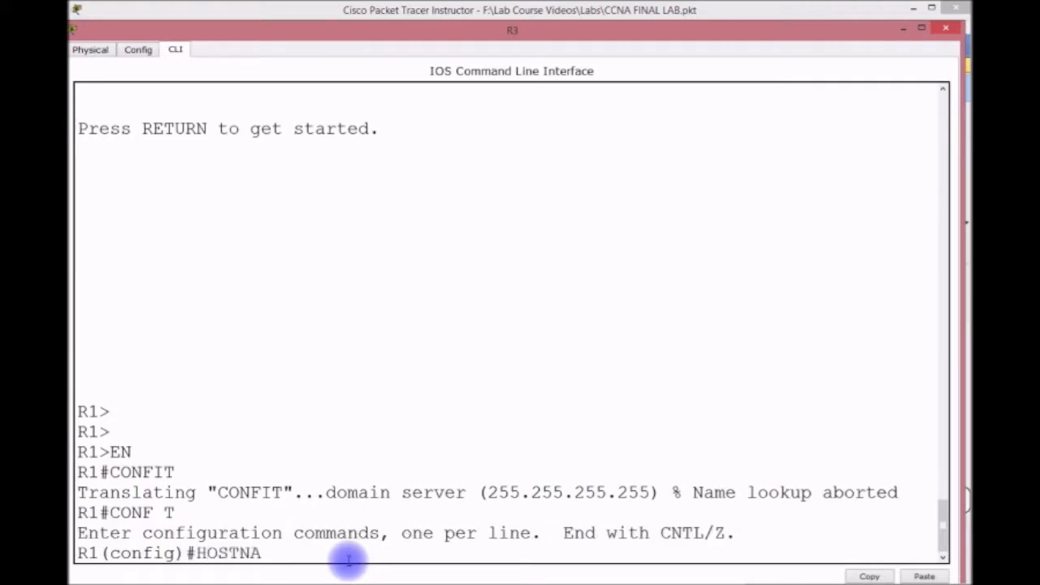
{"action": "type", "text": "ME R3"}
{"action": "key", "text": "Return"}
{"action": "type", "text": "DO WR"}
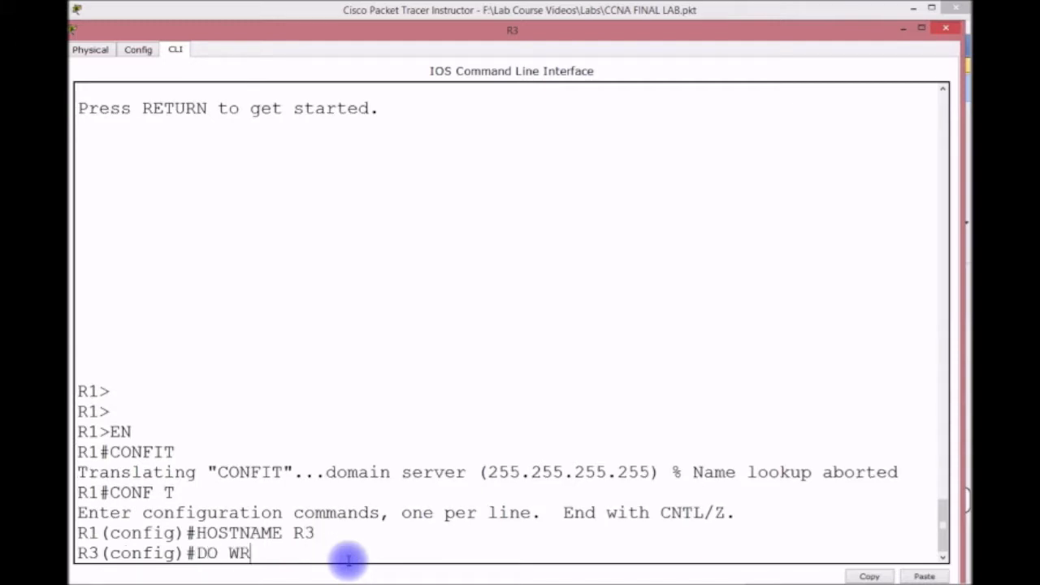
{"action": "key", "text": "Return"}
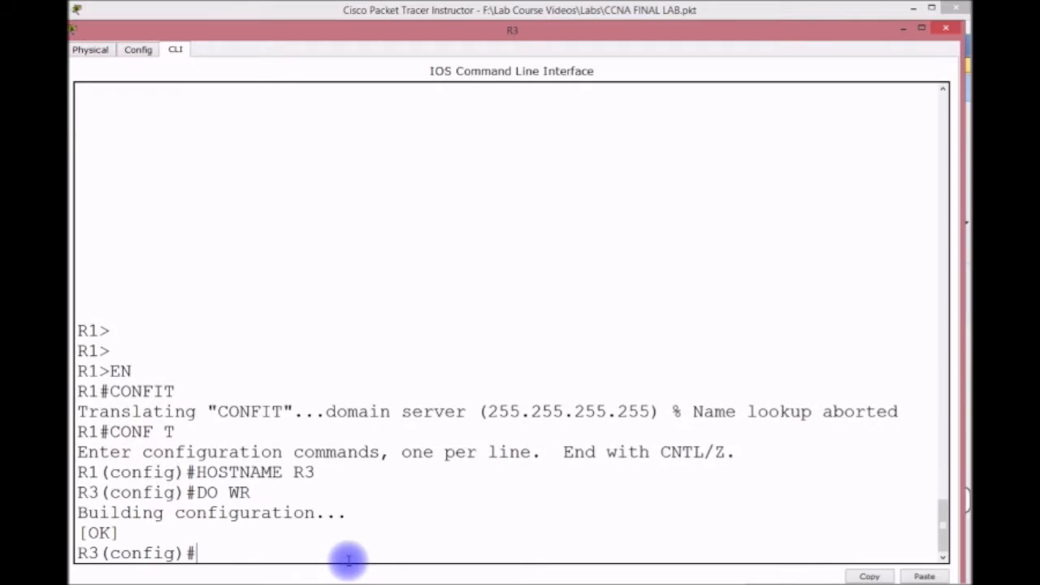
{"action": "left_click", "coordinate": [902, 29]}
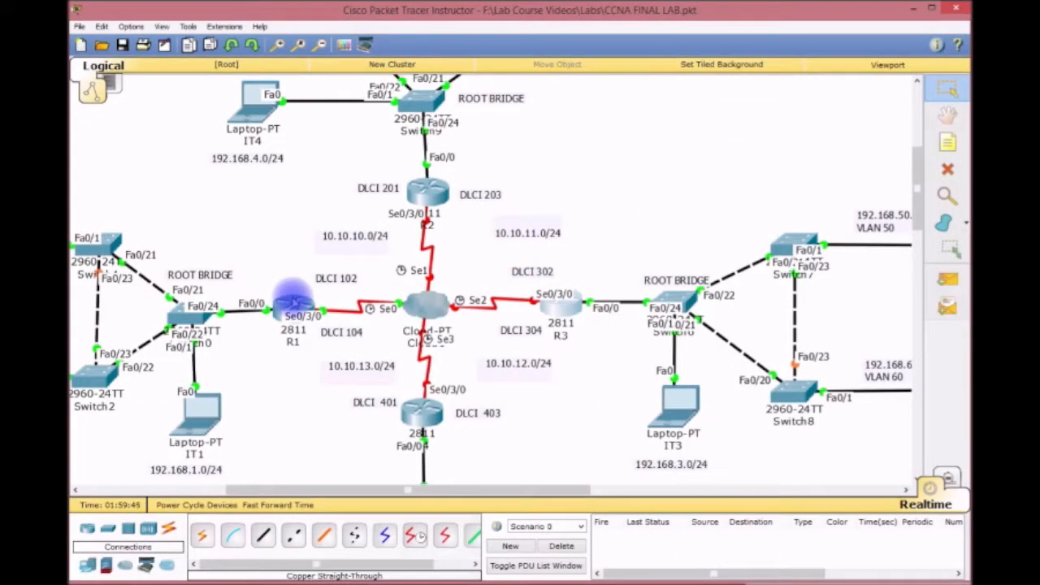
Check the R1 and R4 router windows and put them away.
{"action": "left_click", "coordinate": [293, 302]}
{"action": "left_click", "coordinate": [140, 476]}
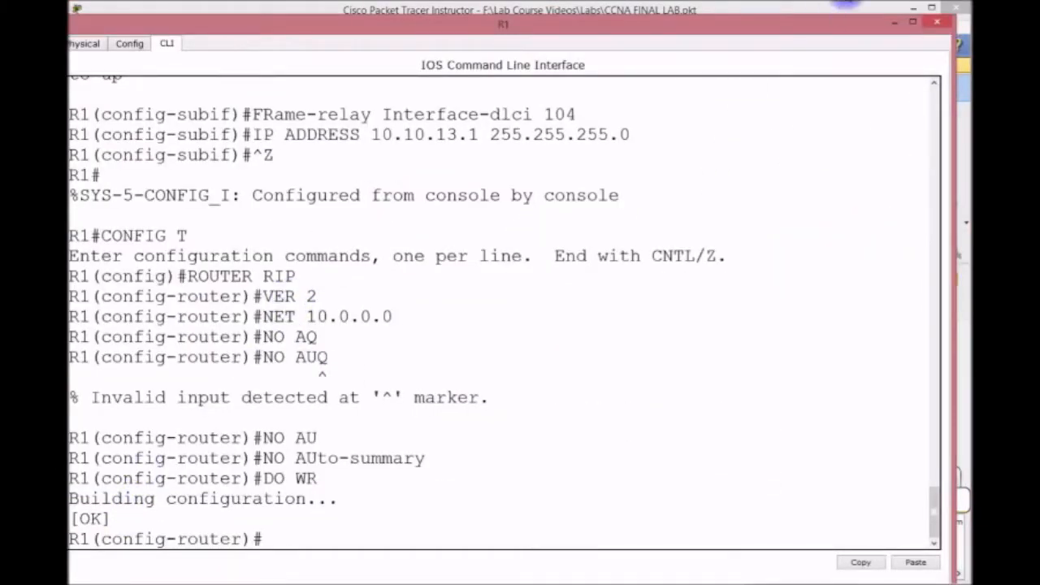
{"action": "left_click", "coordinate": [893, 23]}
{"action": "left_click", "coordinate": [424, 439]}
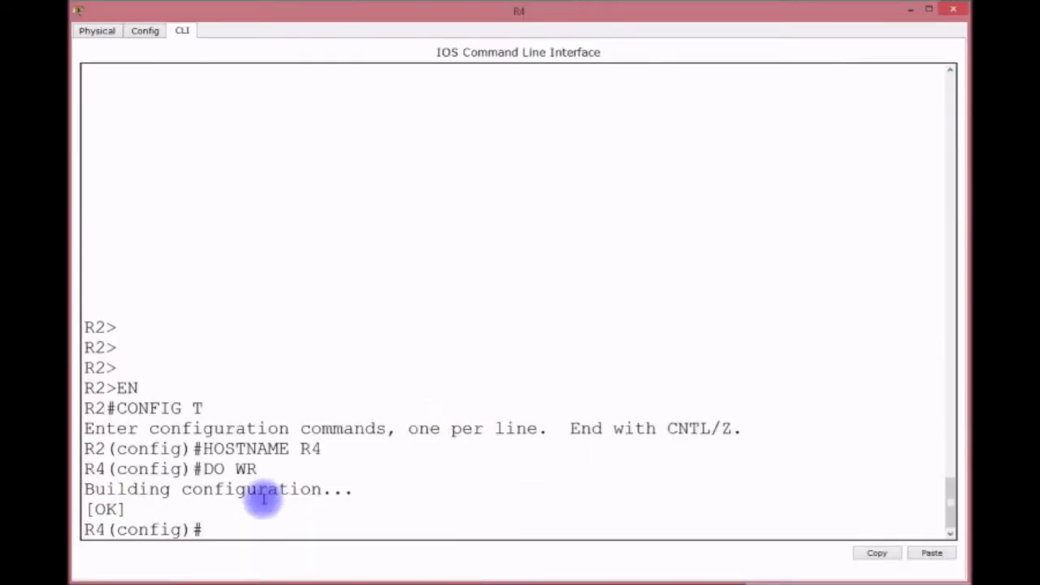
{"action": "left_click", "coordinate": [904, 13]}
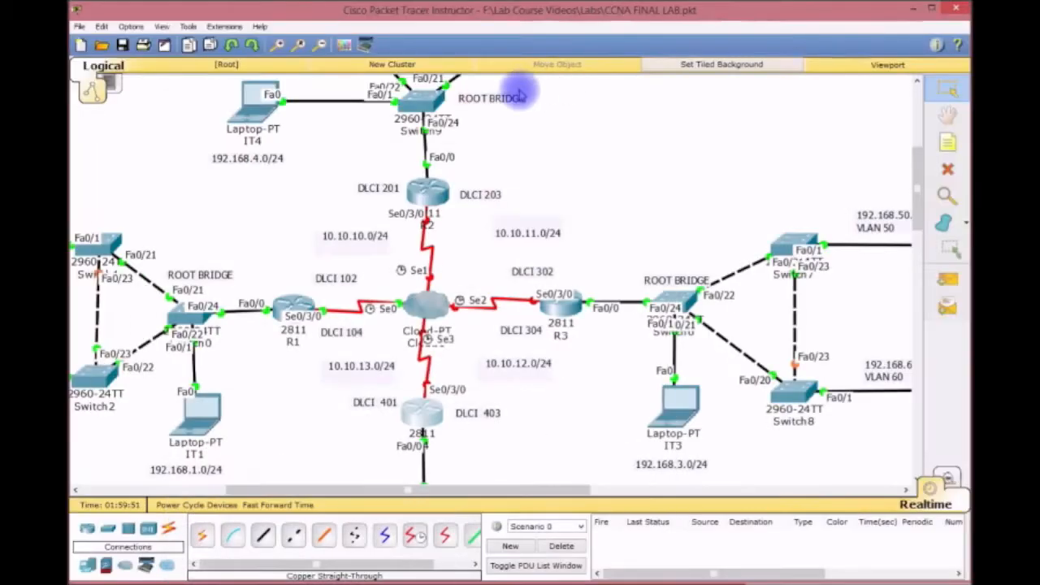
In the router titled R2, change the hostname to R2.
{"action": "left_click", "coordinate": [433, 187]}
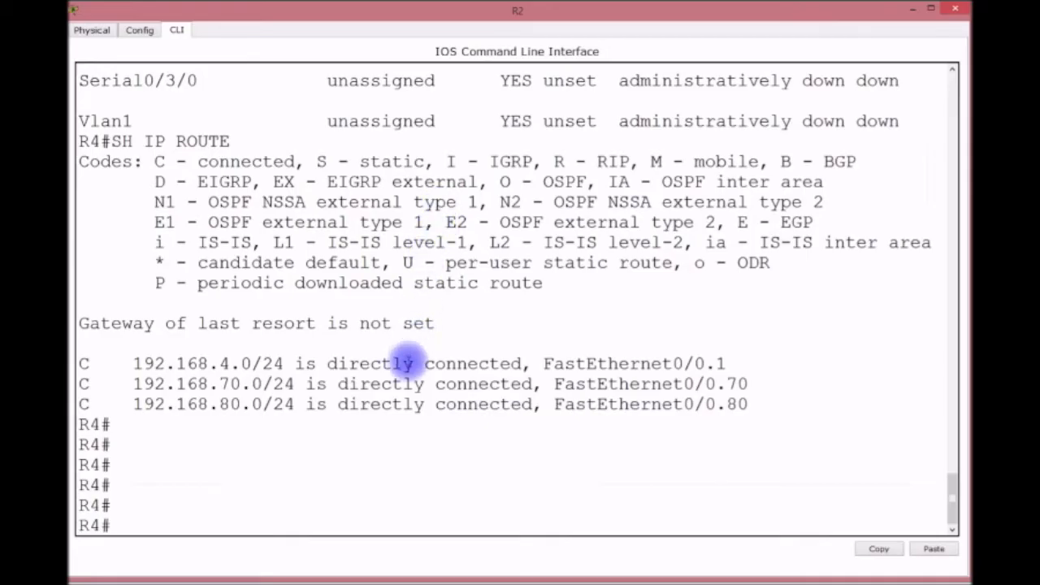
{"action": "left_click", "coordinate": [333, 443]}
{"action": "type", "text": "HOSTNAME R"}
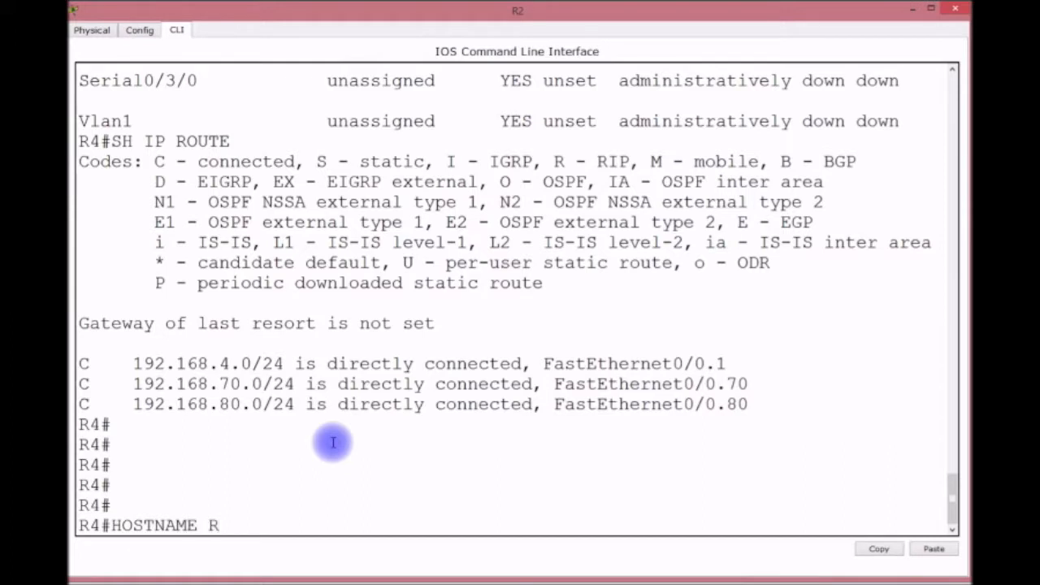
{"action": "key", "text": "BackSpace"}
{"action": "key", "text": "BackSpace"}
{"action": "key", "text": "BackSpace"}
{"action": "key", "text": "BackSpace"}
{"action": "key", "text": "BackSpace"}
{"action": "key", "text": "BackSpace"}
{"action": "key", "text": "BackSpace"}
{"action": "key", "text": "BackSpace"}
{"action": "key", "text": "BackSpace"}
{"action": "key", "text": "BackSpace"}
{"action": "type", "text": "CONFIG T"}
{"action": "key", "text": "Return"}
{"action": "type", "text": "HOSNT"}
{"action": "key", "text": "BackSpace"}
{"action": "key", "text": "BackSpace"}
{"action": "type", "text": "TN"}
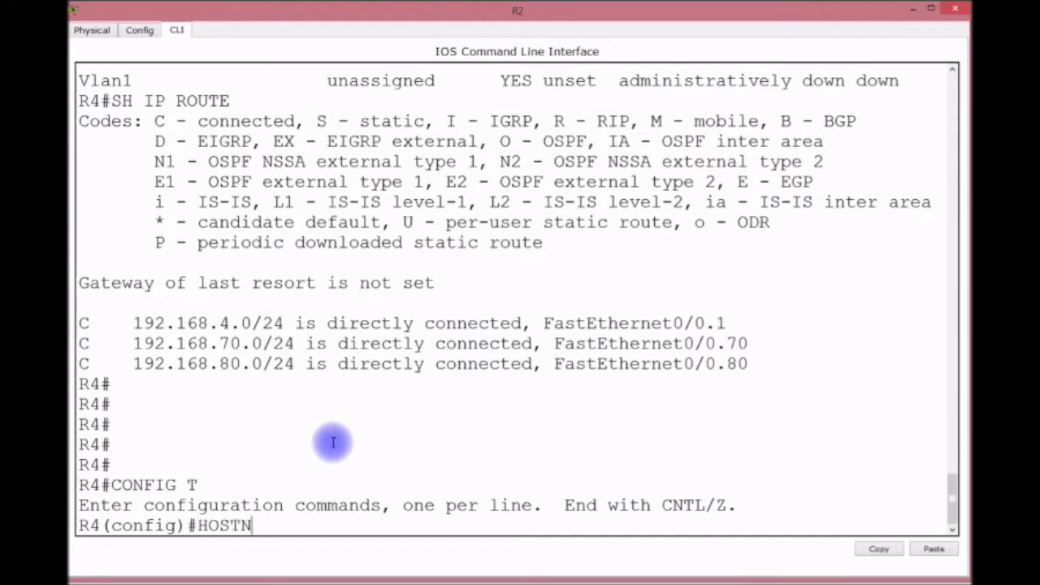
{"action": "type", "text": "AME R"}
{"action": "key", "text": "BackSpace"}
{"action": "type", "text": "R2"}
{"action": "key", "text": "Return"}
Save R2's configuration with do wr and begin entering interface S0/3/0.
{"action": "type", "text": "DO WR"}
{"action": "key", "text": "Return"}
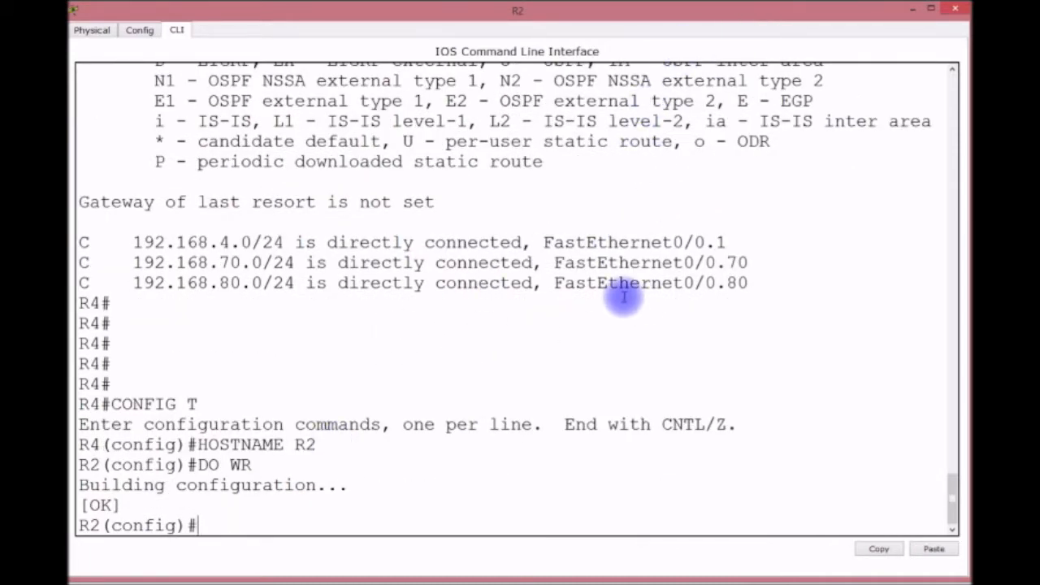
{"action": "key", "text": "Return"}
{"action": "key", "text": "Return"}
{"action": "key", "text": "Return"}
{"action": "key", "text": "Return"}
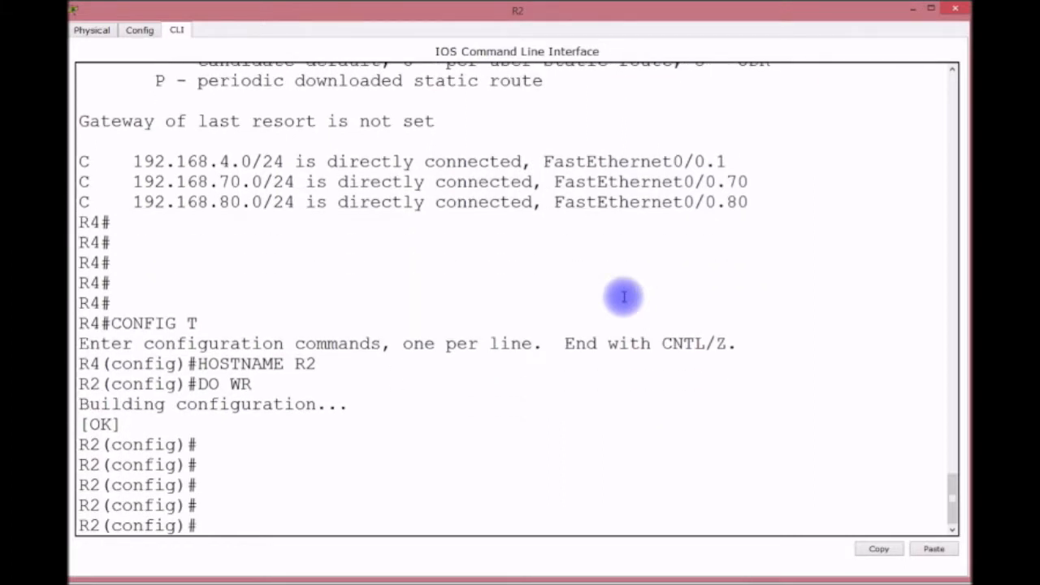
{"action": "type", "text": "INT SO/3/0"}
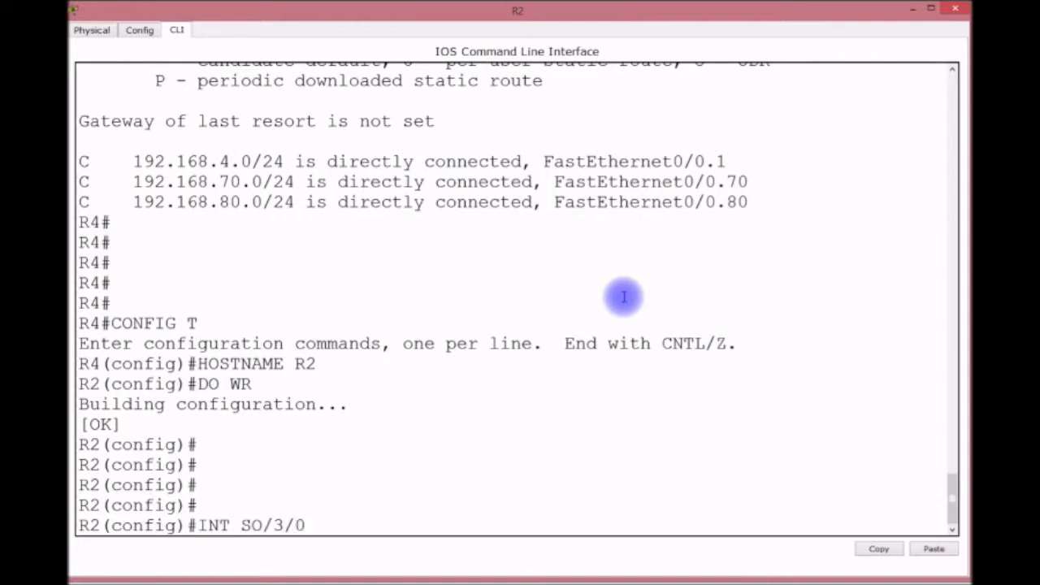
Set Frame Relay encapsulation on R2's Serial0/3/0.
{"action": "key", "text": "Return"}
{"action": "type", "text": "INT "}
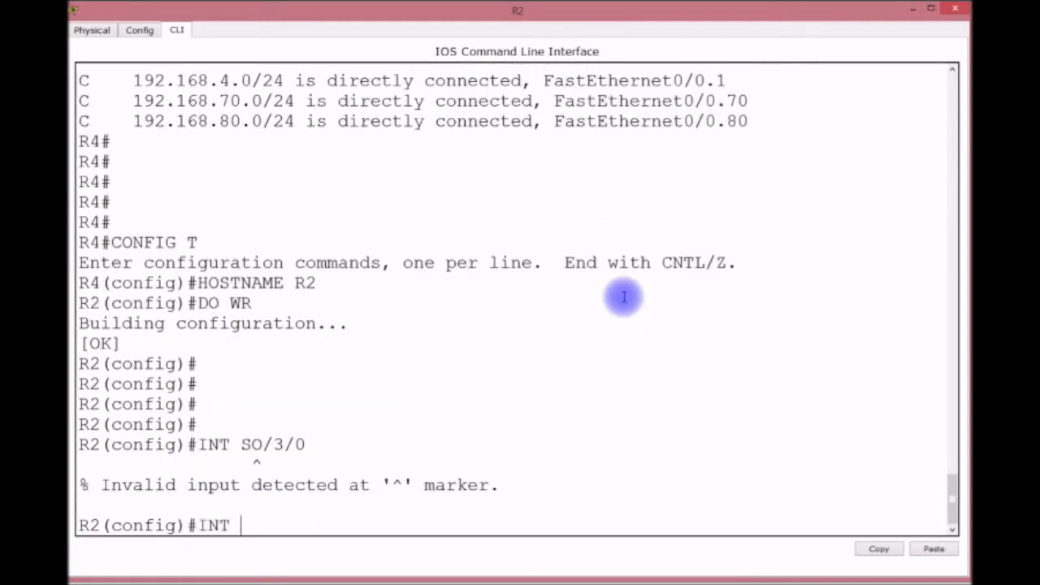
{"action": "type", "text": "S0/3/0"}
{"action": "key", "text": "Return"}
{"action": "key", "text": "Return"}
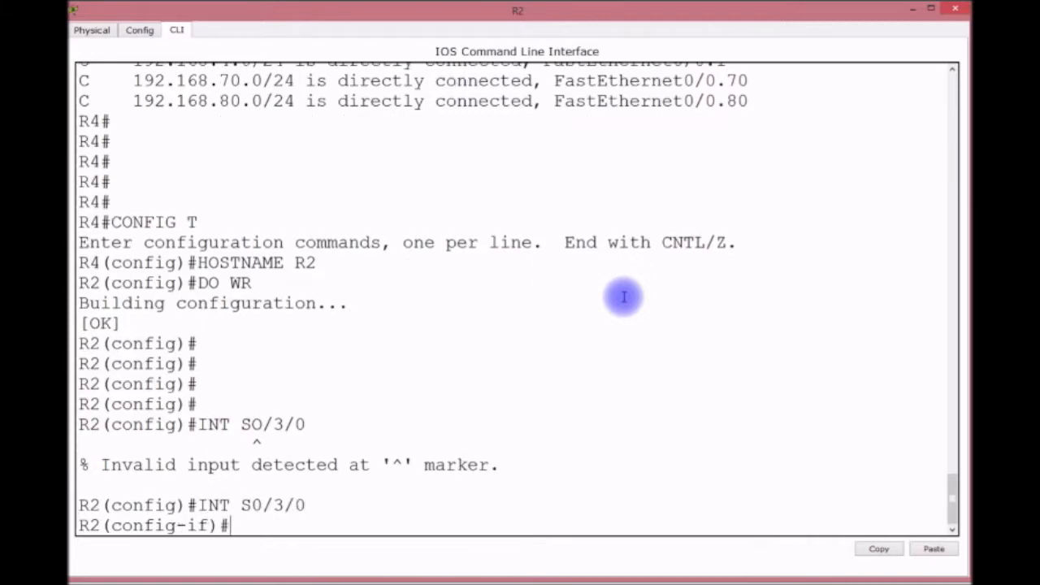
{"action": "type", "text": "ENC"}
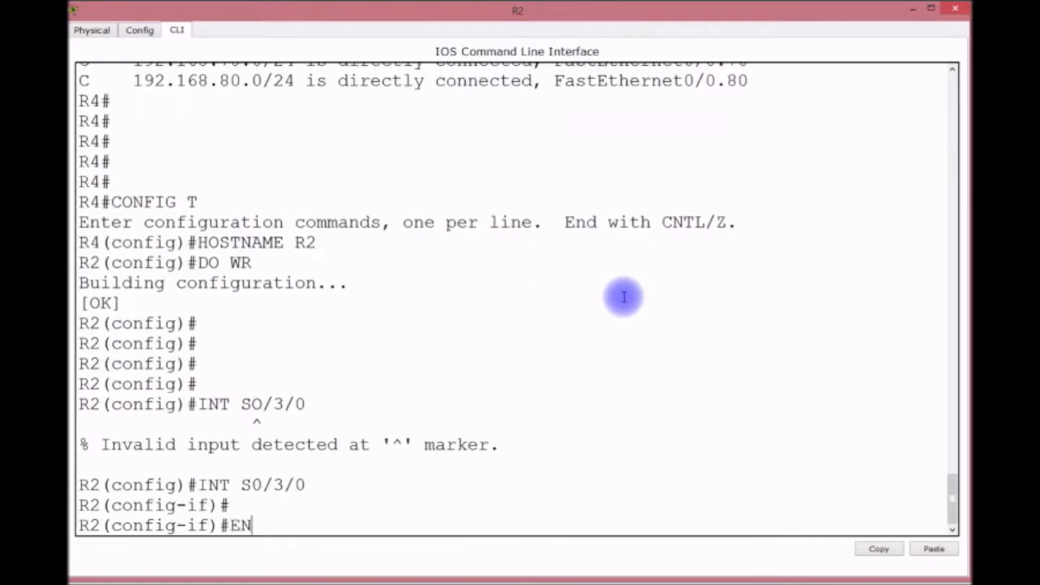
{"action": "key", "text": "Tab"}
{"action": "type", "text": "F"}
{"action": "key", "text": "Tab"}
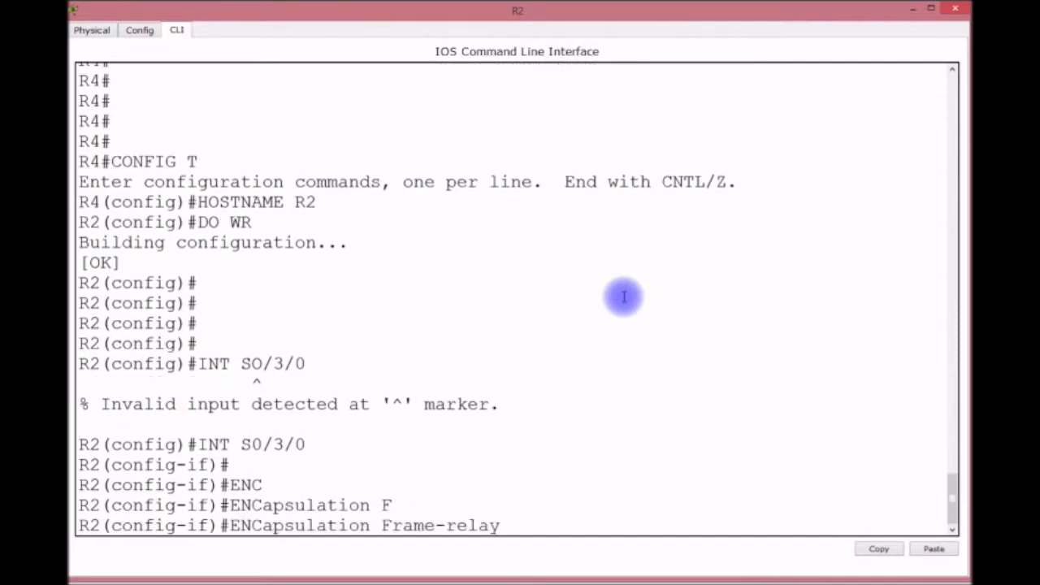
{"action": "key", "text": "Return"}
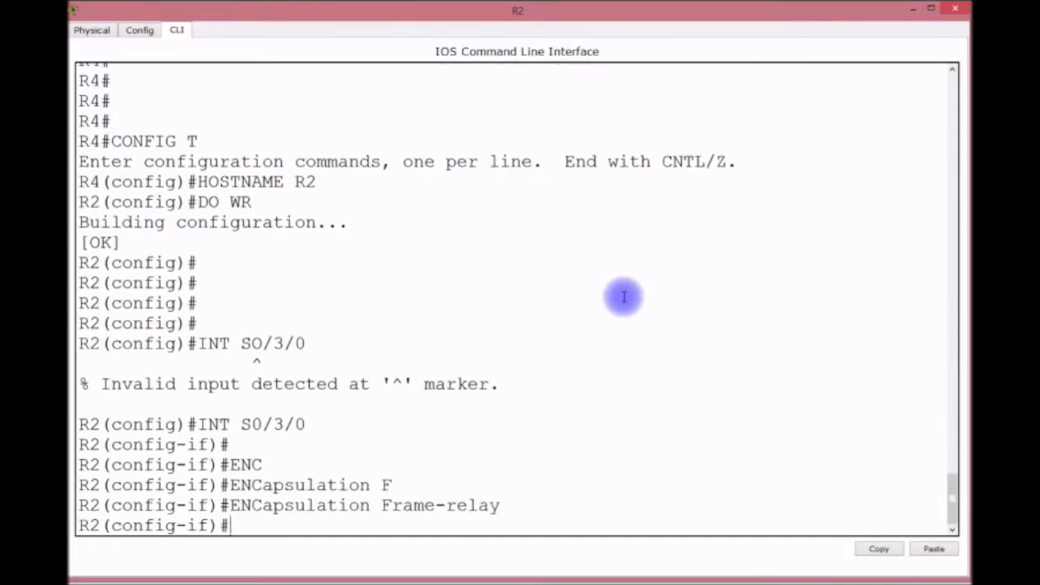
Bring Serial0/3/0 up with no shutdown and start point-to-point subinterface .201.
{"action": "type", "text": "NO SHUT"}
{"action": "key", "text": "Return"}
{"action": "key", "text": "Return"}
{"action": "key", "text": "Return"}
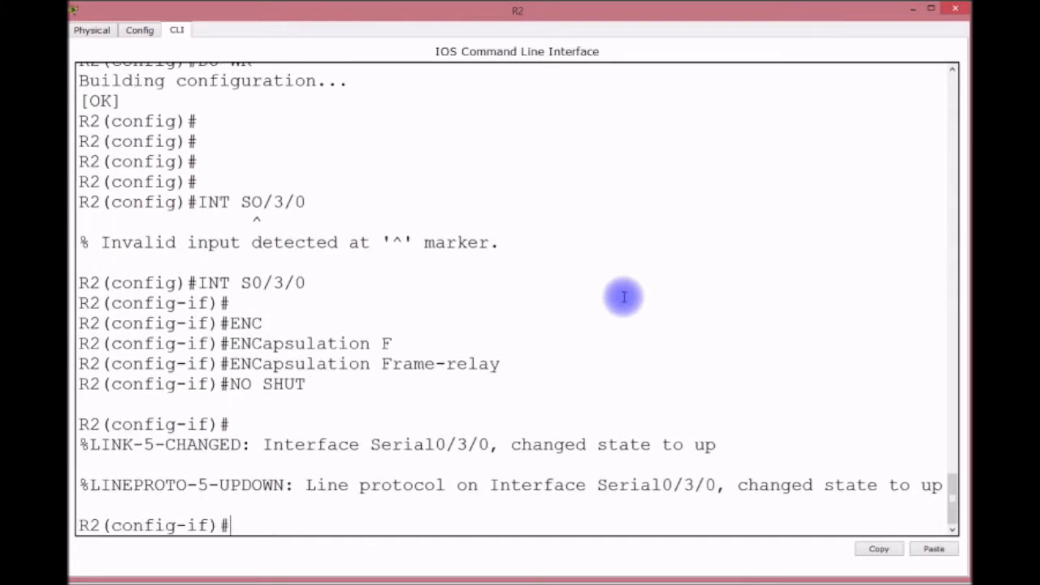
{"action": "key", "text": "Up"}
{"action": "key", "text": "Up"}
{"action": "key", "text": "Up"}
{"action": "key", "text": "Up"}
{"action": "key", "text": "Up"}
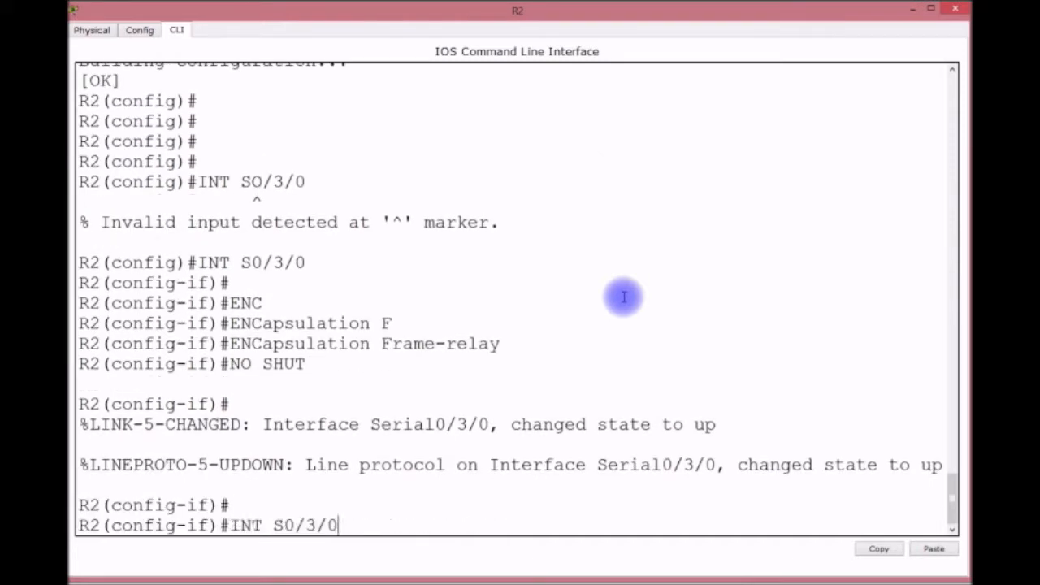
{"action": "type", "text": ".201 POI"}
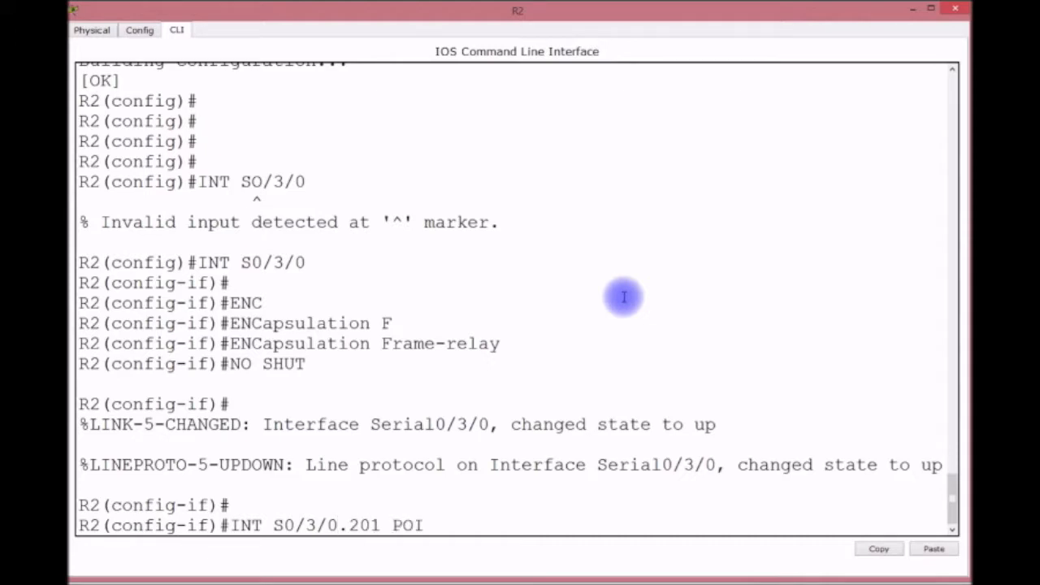
{"action": "type", "text": "NT-TO-POINT"}
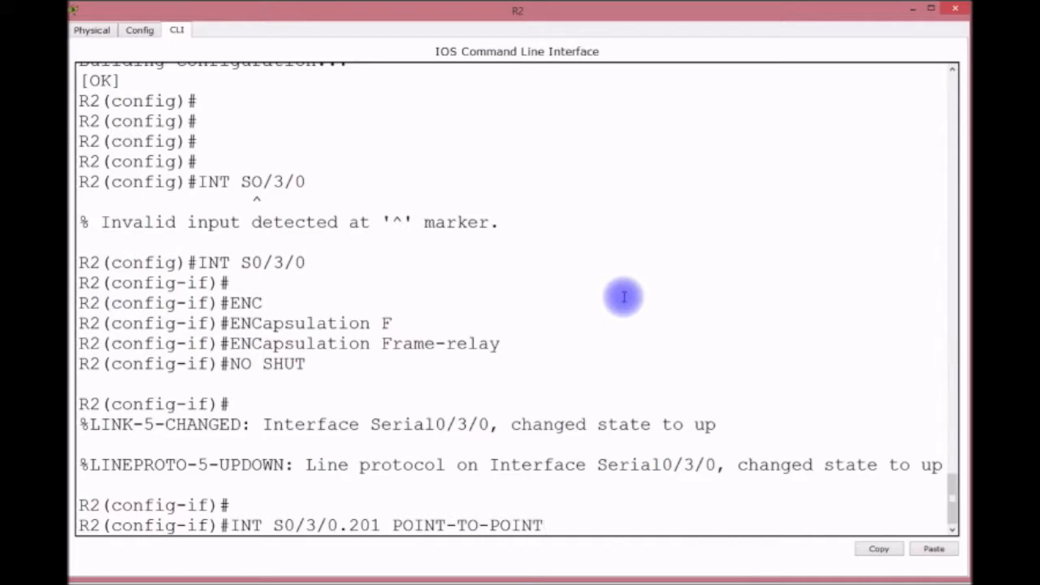
Create point-to-point subinterface S0/3/0.201 and assign it DLCI 201.
{"action": "key", "text": "Return"}
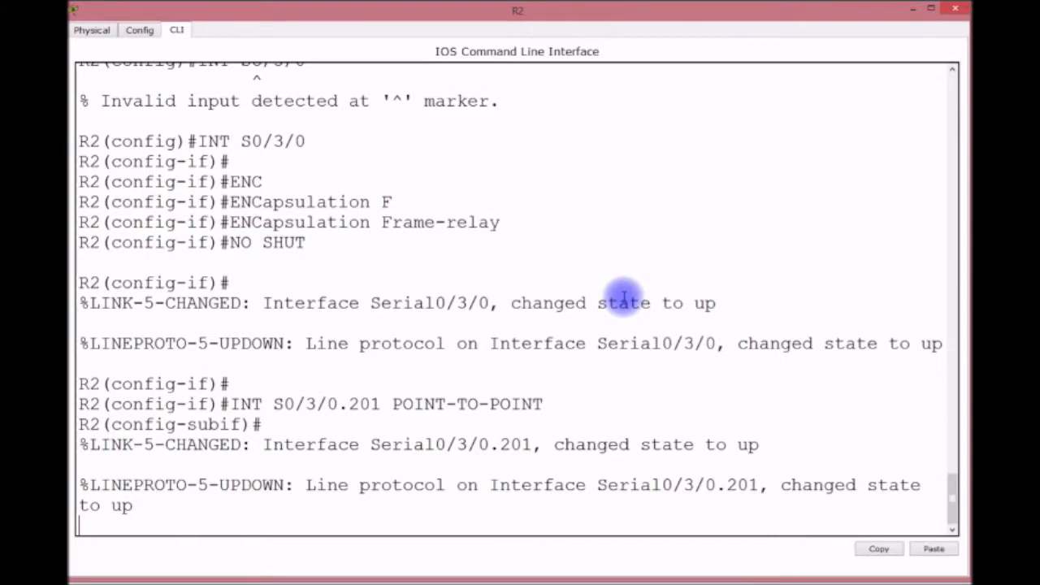
{"action": "key", "text": "Return"}
{"action": "type", "text": "FR"}
{"action": "key", "text": "Tab"}
{"action": "type", "text": "I"}
{"action": "key", "text": "Tab"}
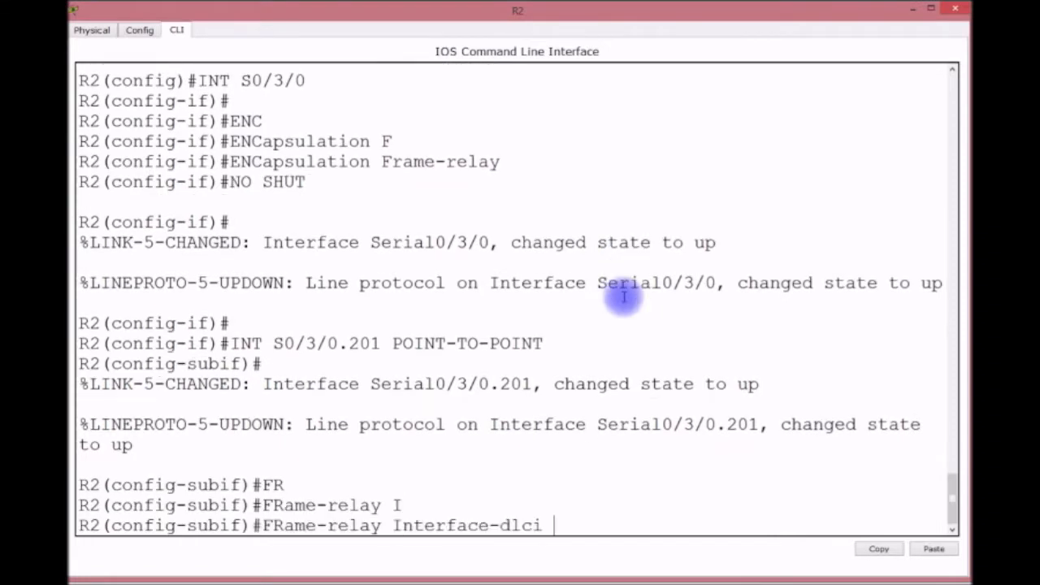
{"action": "type", "text": "201"}
{"action": "key", "text": "Return"}
Give the subinterface IP 10.10.10.2 255.255.255.0, then recall the subinterface command.
{"action": "type", "text": "IP A"}
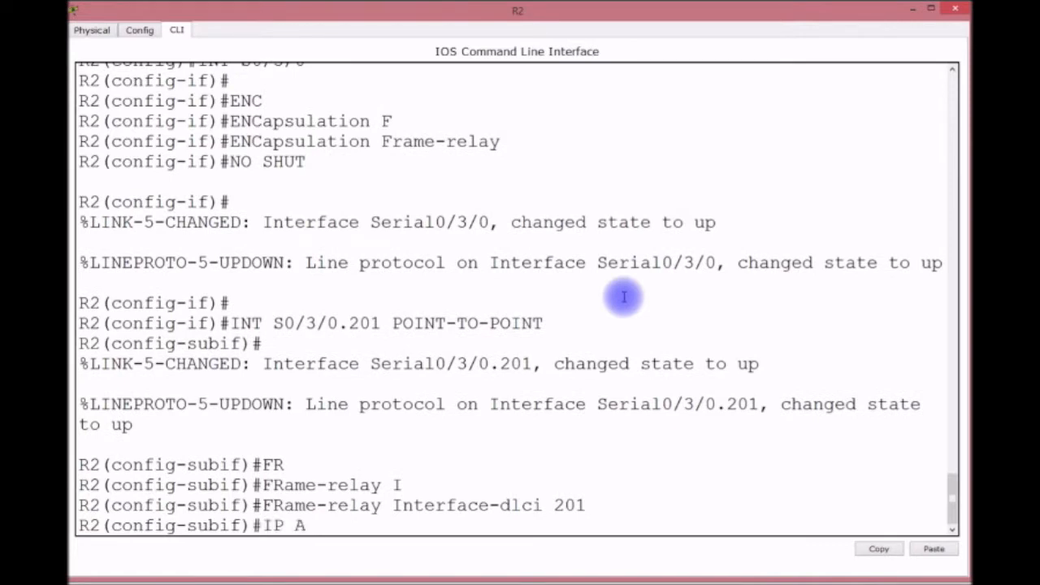
{"action": "type", "text": "DDRESS 1"}
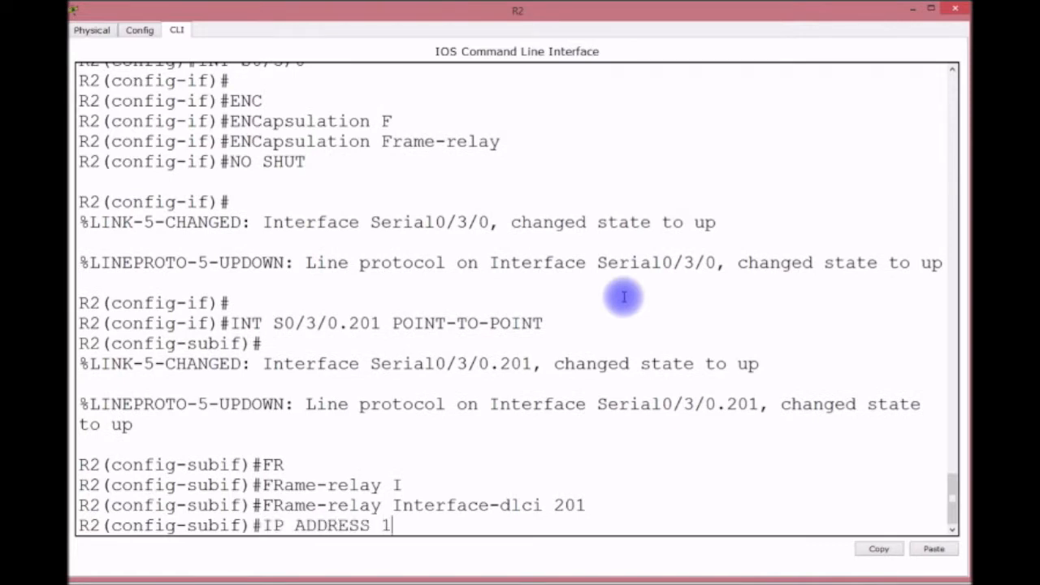
{"action": "type", "text": "0.10.10.2"}
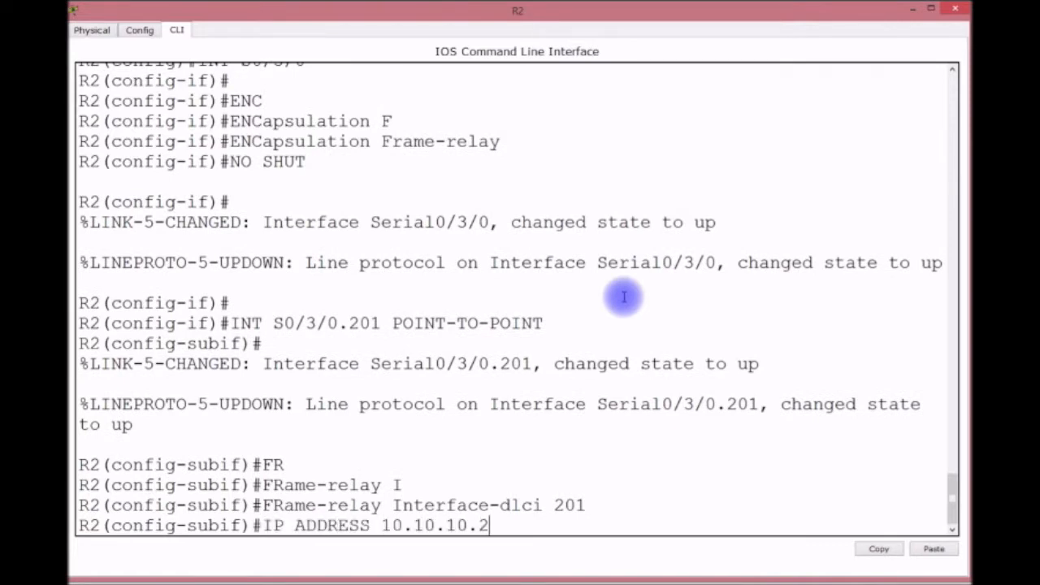
{"action": "type", "text": " 255.255."}
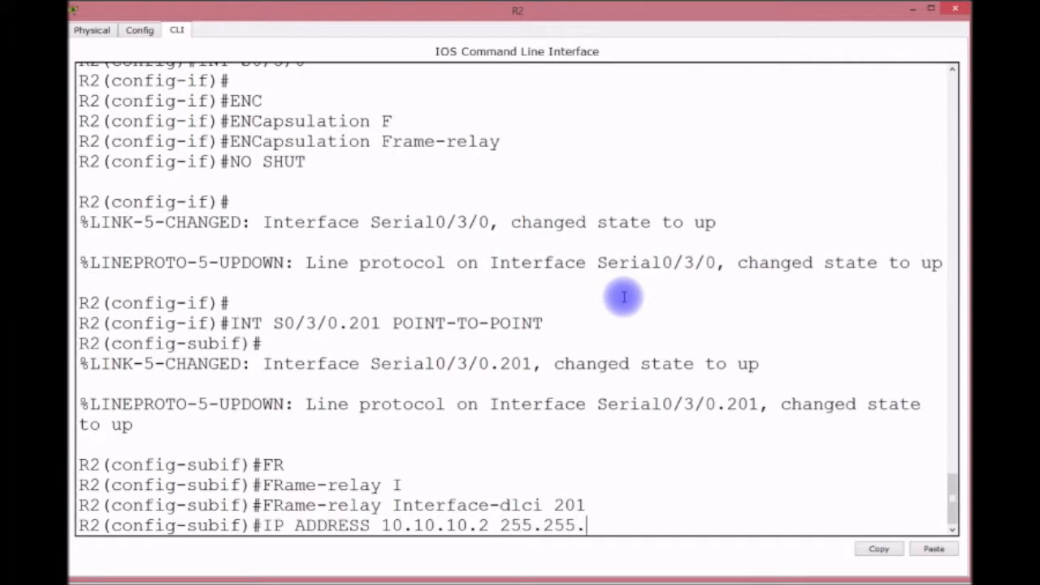
{"action": "type", "text": "255."}
{"action": "key", "text": "BackSpace"}
{"action": "key", "text": "BackSpace"}
{"action": "key", "text": "BackSpace"}
{"action": "type", "text": "255.0"}
{"action": "key", "text": "Return"}
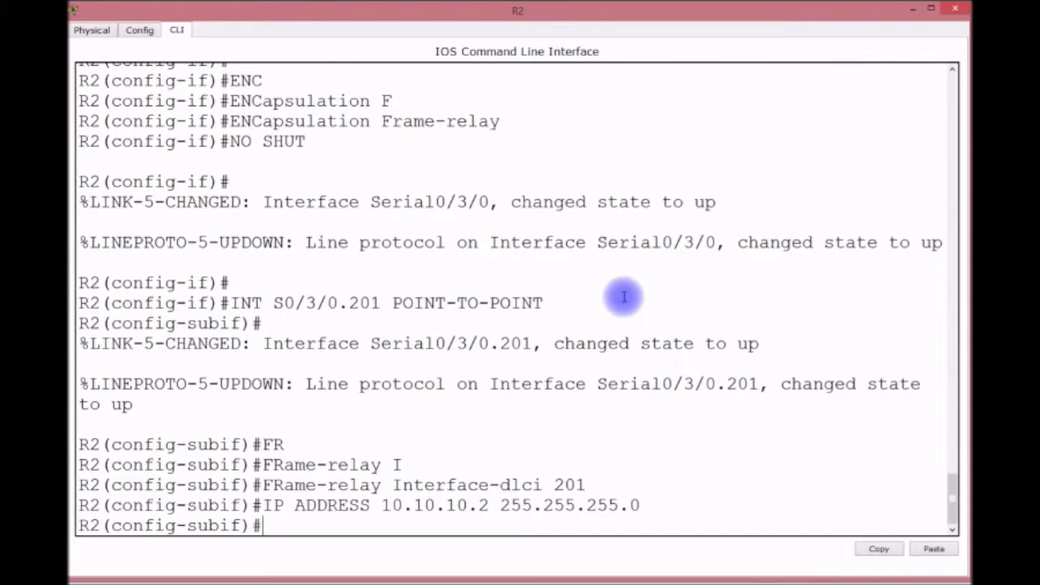
{"action": "key", "text": "Return"}
{"action": "key", "text": "Return"}
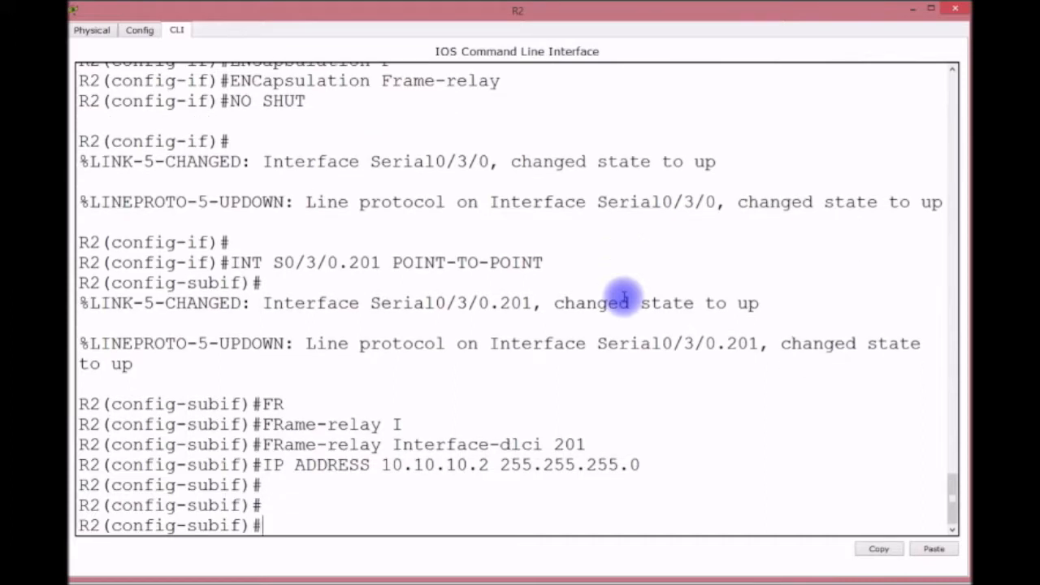
{"action": "key", "text": "Up"}
{"action": "key", "text": "Up"}
{"action": "key", "text": "Up"}
{"action": "key", "text": "Left"}
{"action": "key", "text": "Left"}
{"action": "key", "text": "Left"}
{"action": "key", "text": "Left"}
{"action": "key", "text": "Left"}
{"action": "key", "text": "Left"}
{"action": "key", "text": "Left"}
{"action": "key", "text": "Left"}
{"action": "key", "text": "Left"}
{"action": "key", "text": "Left"}
{"action": "key", "text": "Left"}
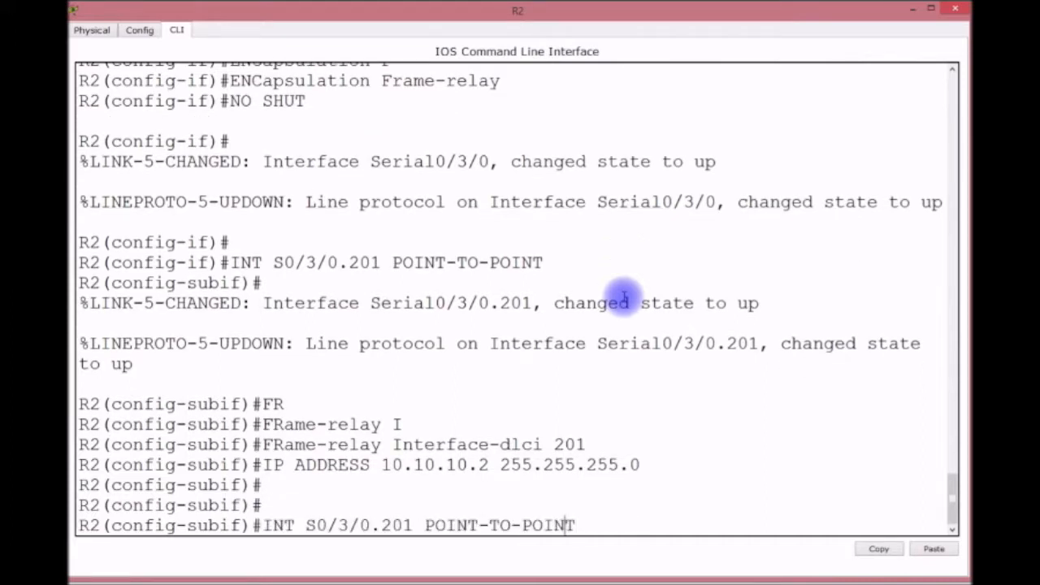
Create point-to-point subinterface S0/3/0.203 by editing the recalled .201 command.
{"action": "key", "text": "Left"}
{"action": "key", "text": "Left"}
{"action": "key", "text": "Left"}
{"action": "key", "text": "Left"}
{"action": "key", "text": "Left"}
{"action": "mouse_move", "coordinate": [638, 10]}
{"action": "left_mouse_down"}
{"action": "mouse_move", "coordinate": [651, 288]}
{"action": "mouse_move", "coordinate": [632, 227]}
{"action": "mouse_move", "coordinate": [645, 42]}
{"action": "mouse_move", "coordinate": [636, 24]}
{"action": "left_mouse_up"}
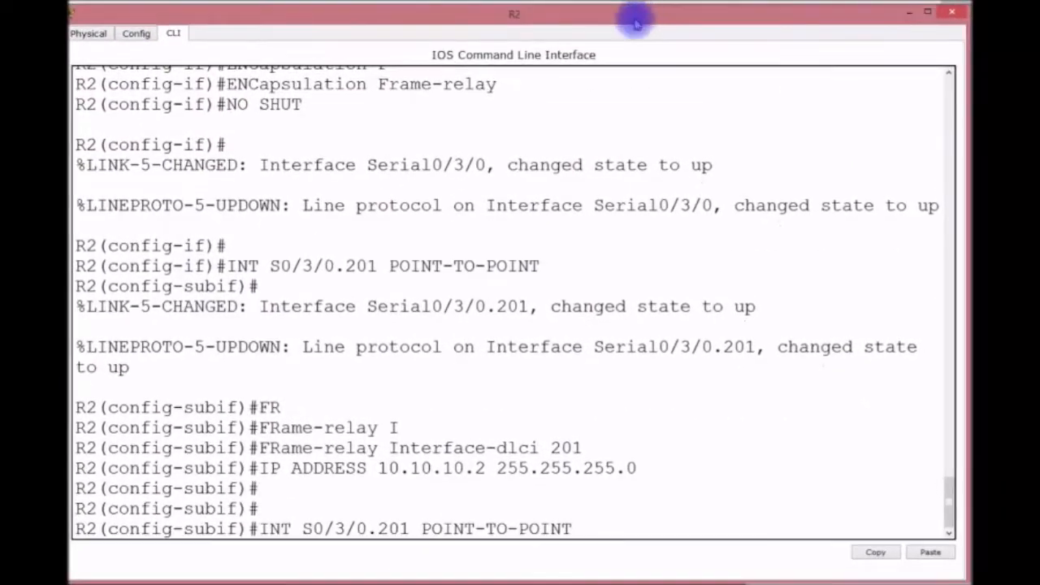
{"action": "key", "text": "BackSpace"}
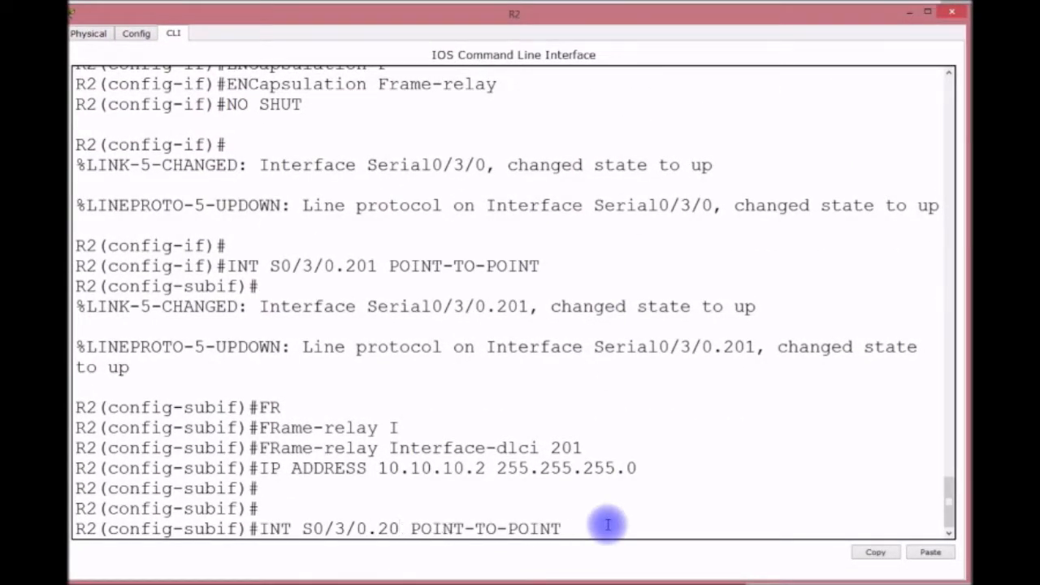
{"action": "type", "text": "3"}
{"action": "key", "text": "Return"}
{"action": "key", "text": "Return"}
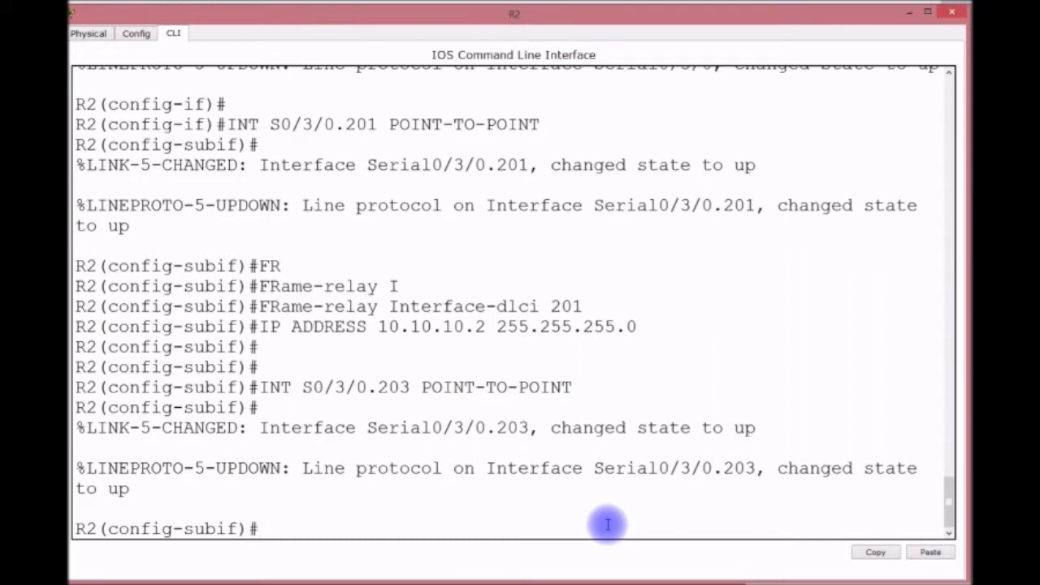
Assign DLCI 203 to subinterface S0/3/0.203.
{"action": "key", "text": "Up"}
{"action": "key", "text": "Up"}
{"action": "key", "text": "Up"}
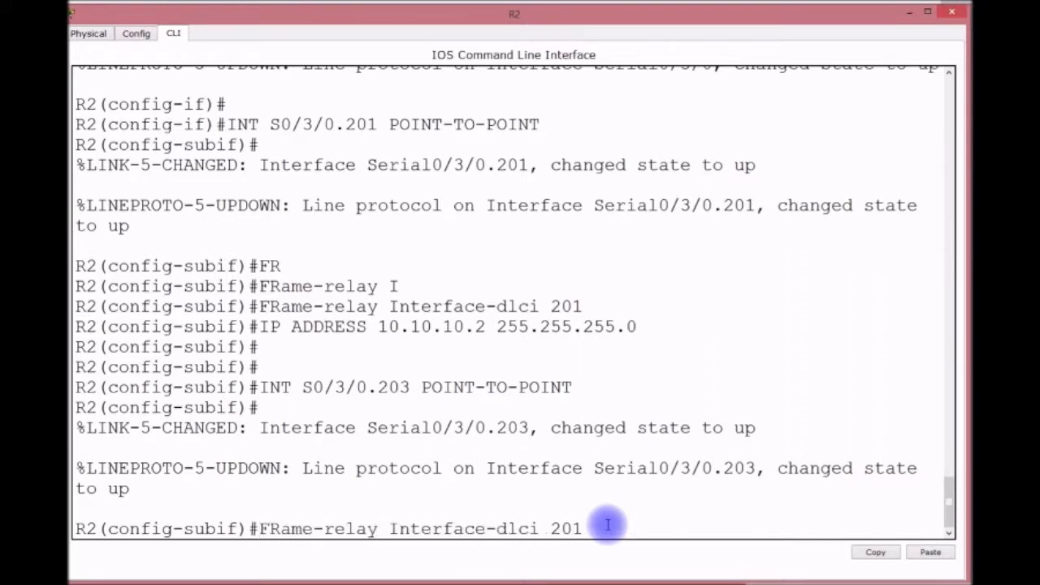
{"action": "key", "text": "BackSpace"}
{"action": "type", "text": "3"}
{"action": "key", "text": "Return"}
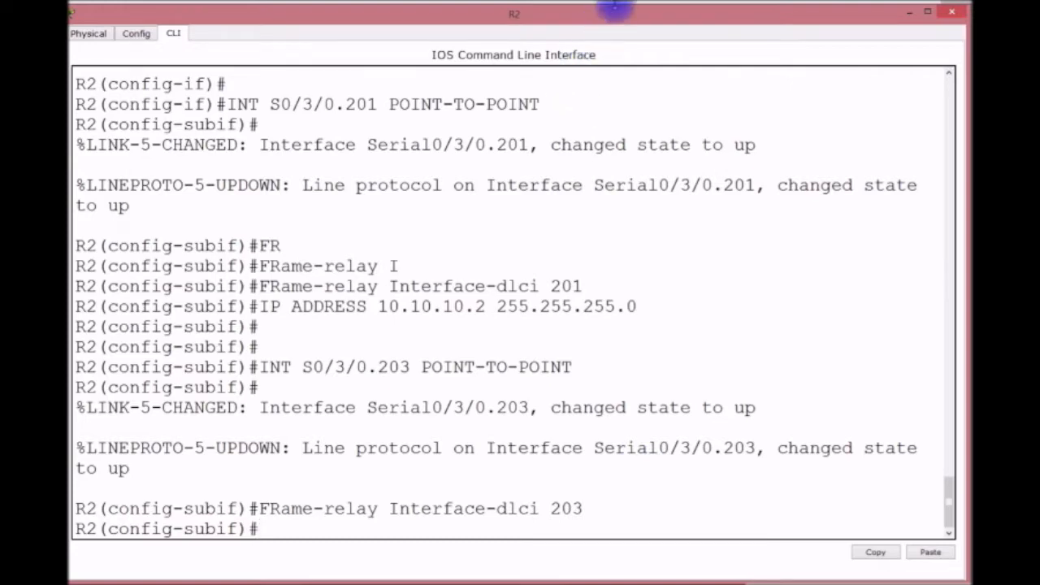
{"action": "double_click", "coordinate": [615, 6]}
{"action": "left_click_drag", "start_coordinate": [633, 166], "coordinate": [621, 17]}
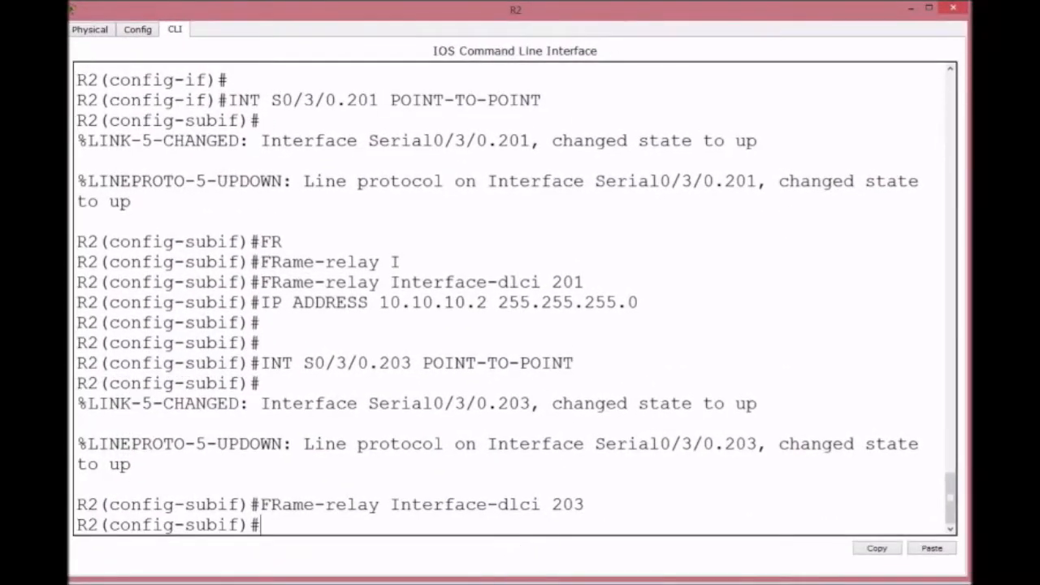
Set the subinterface IP address to 10.10.11.1 255.255.255.0.
{"action": "key", "text": "Up"}
{"action": "key", "text": "Up"}
{"action": "key", "text": "Up"}
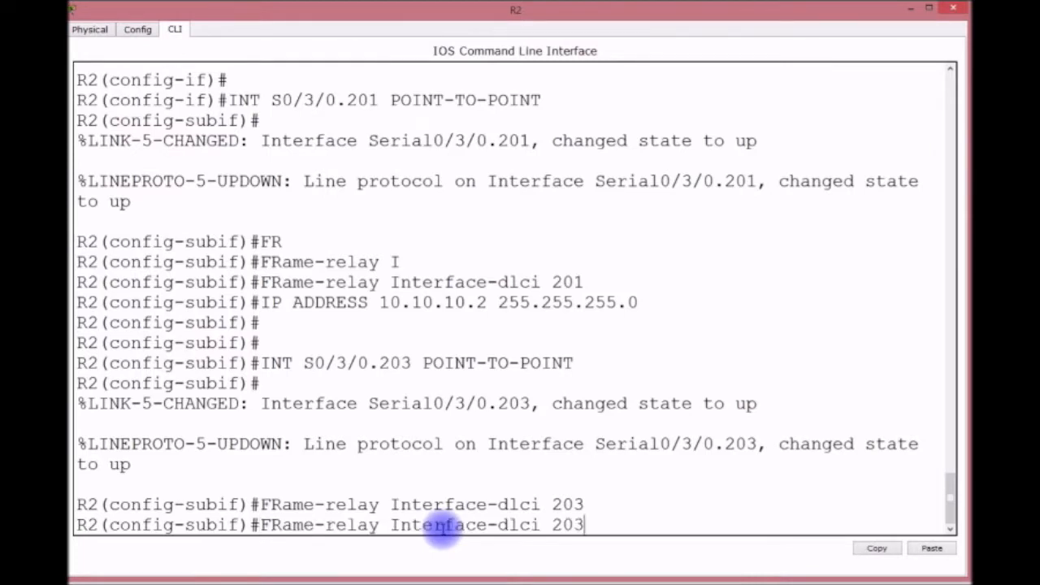
{"action": "key", "text": "Left"}
{"action": "key", "text": "Left"}
{"action": "key", "text": "Left"}
{"action": "key", "text": "Left"}
{"action": "key", "text": "Left"}
{"action": "key", "text": "Left"}
{"action": "key", "text": "Left"}
{"action": "key", "text": "Left"}
{"action": "key", "text": "Left"}
{"action": "key", "text": "Left"}
{"action": "key", "text": "Left"}
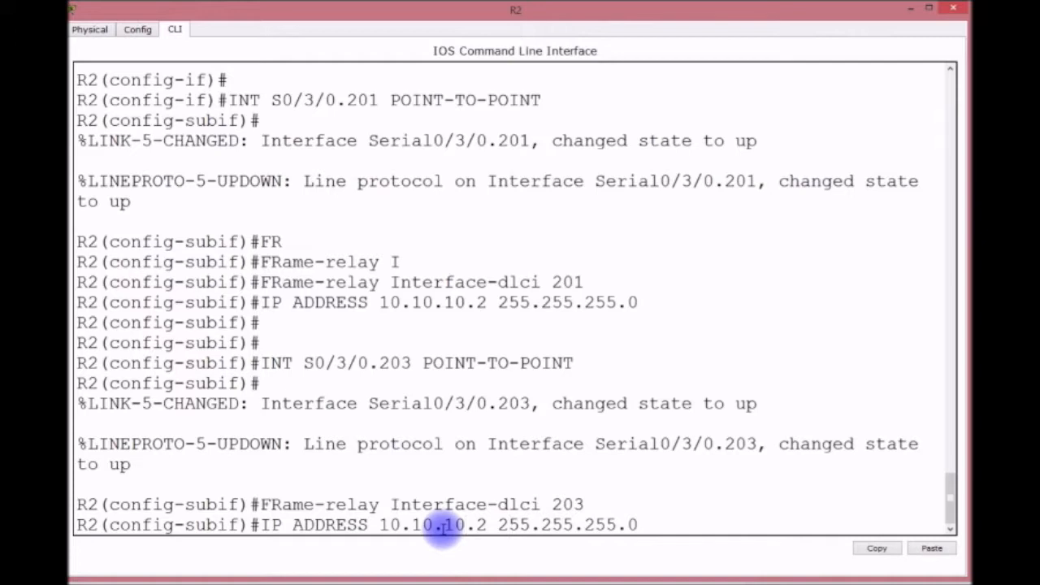
{"action": "key", "text": "BackSpace"}
{"action": "type", "text": "1"}
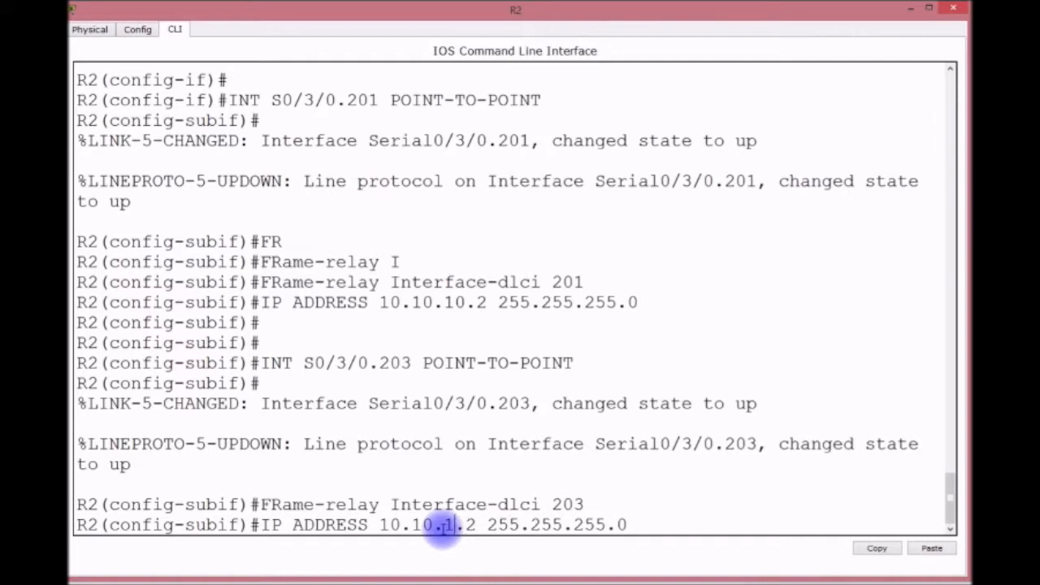
{"action": "key", "text": "Right"}
{"action": "key", "text": "Right"}
{"action": "key", "text": "Right"}
{"action": "key", "text": "Left"}
{"action": "key", "text": "BackSpace"}
{"action": "type", "text": "1"}
{"action": "key", "text": "Return"}
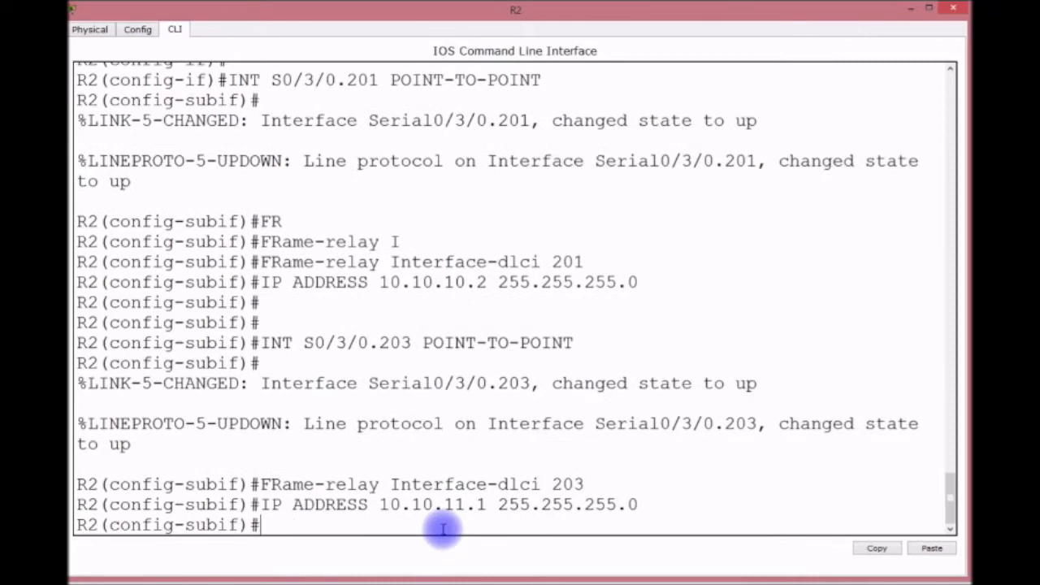
Save R2's configuration with do wr and hide its window.
{"action": "key", "text": "Return"}
{"action": "key", "text": "Return"}
{"action": "type", "text": "DO WR"}
{"action": "key", "text": "Return"}
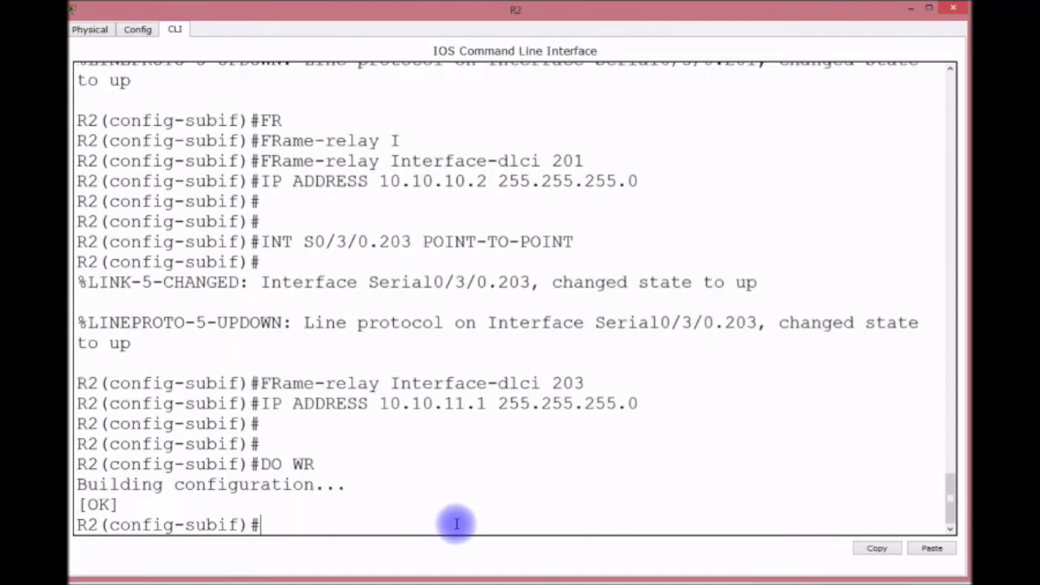
{"action": "left_click", "coordinate": [916, 8]}
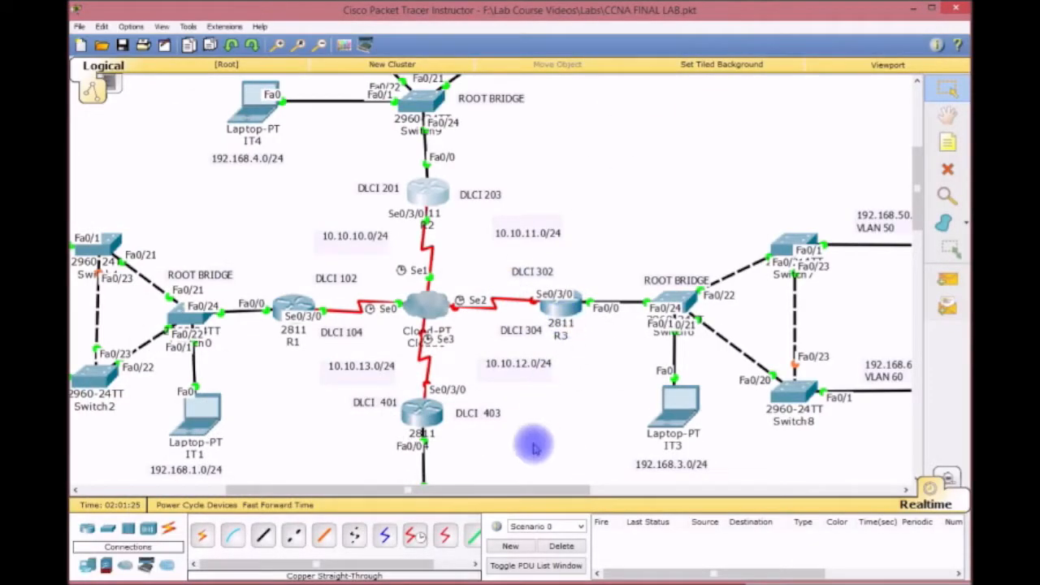
Pan the topology and open router R3's console.
{"action": "left_click_drag", "start_coordinate": [529, 489], "coordinate": [594, 471]}
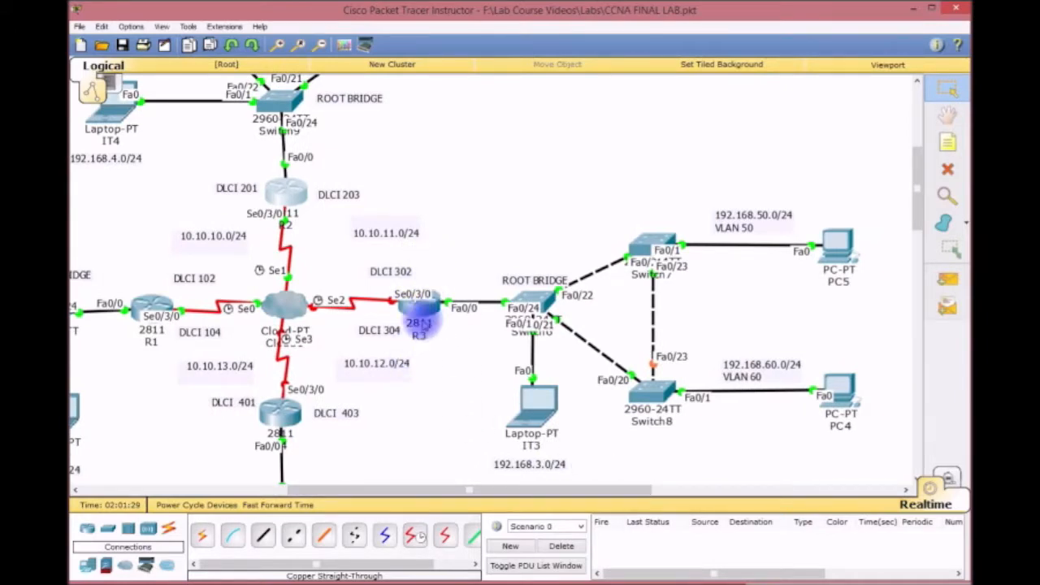
{"action": "left_click", "coordinate": [417, 300]}
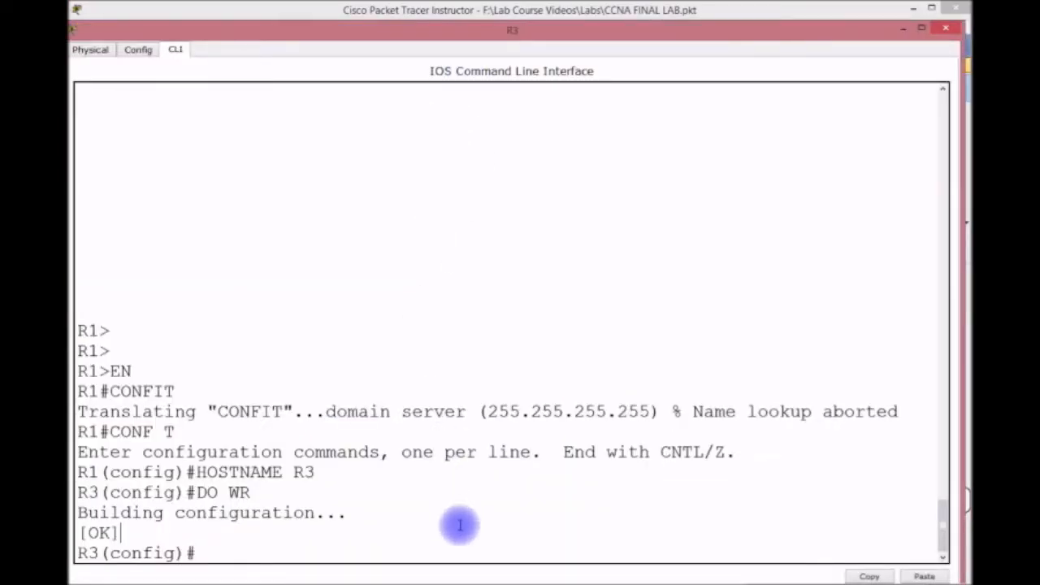
Set R3's Serial0/3/0 to Frame Relay encapsulation and enable it with no shutdown.
{"action": "type", "text": "INT S0/3/0"}
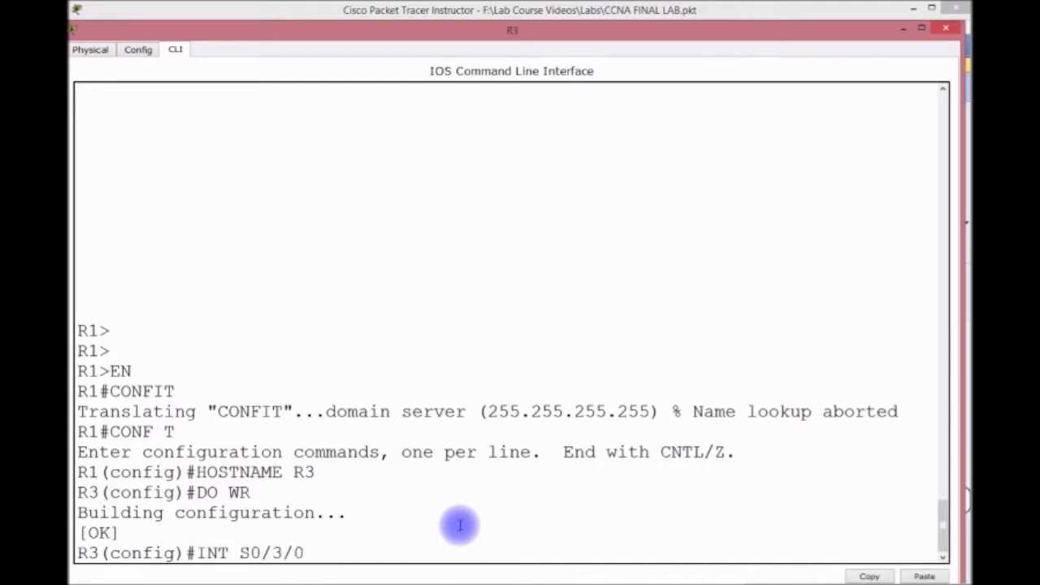
{"action": "key", "text": "Return"}
{"action": "type", "text": "ENCAP FR"}
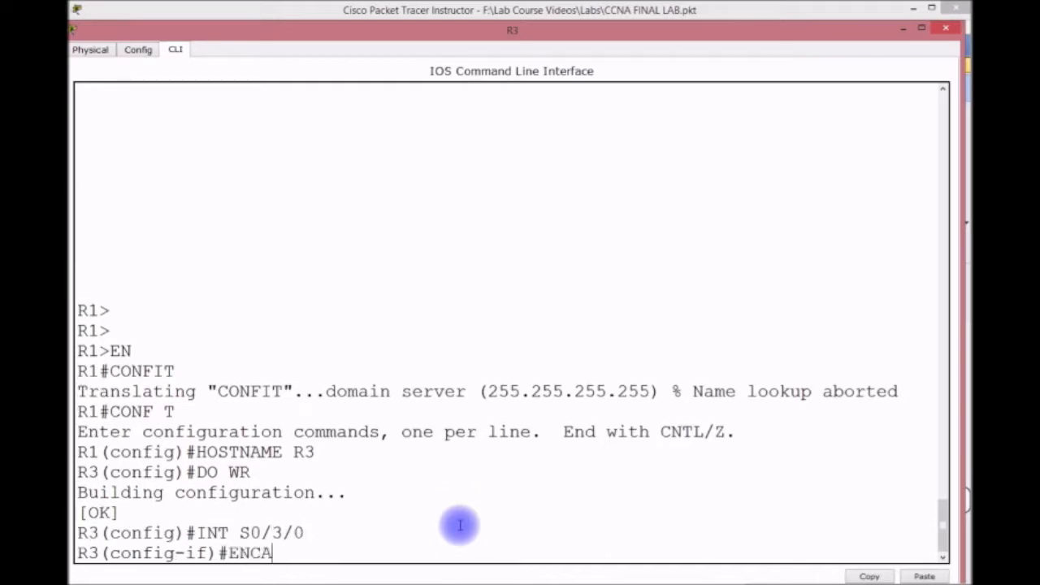
{"action": "key", "text": "Tab"}
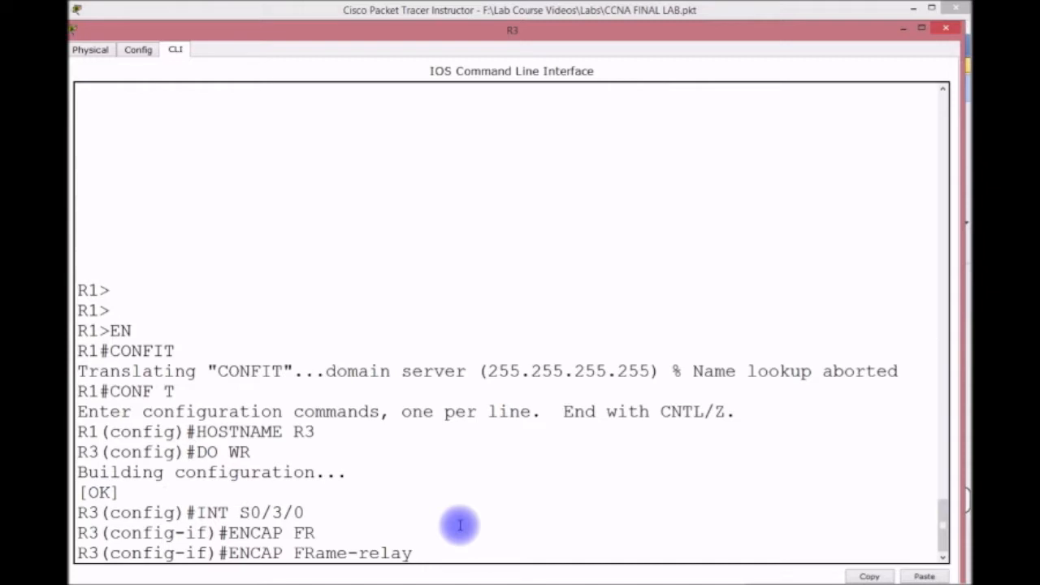
{"action": "key", "text": "Return"}
{"action": "type", "text": "NO SHUT"}
{"action": "key", "text": "Return"}
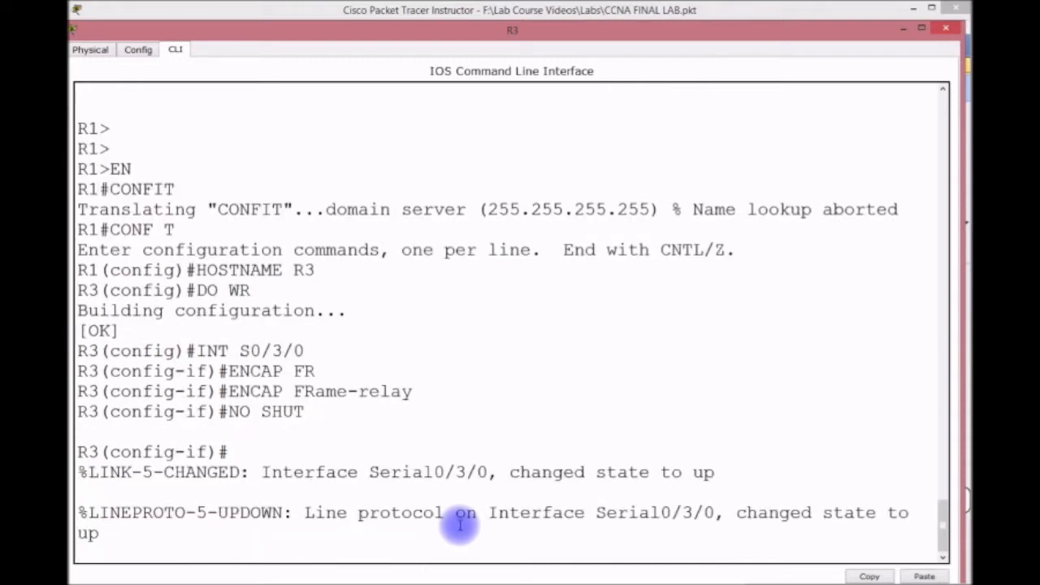
{"action": "key", "text": "Return"}
{"action": "key", "text": "Return"}
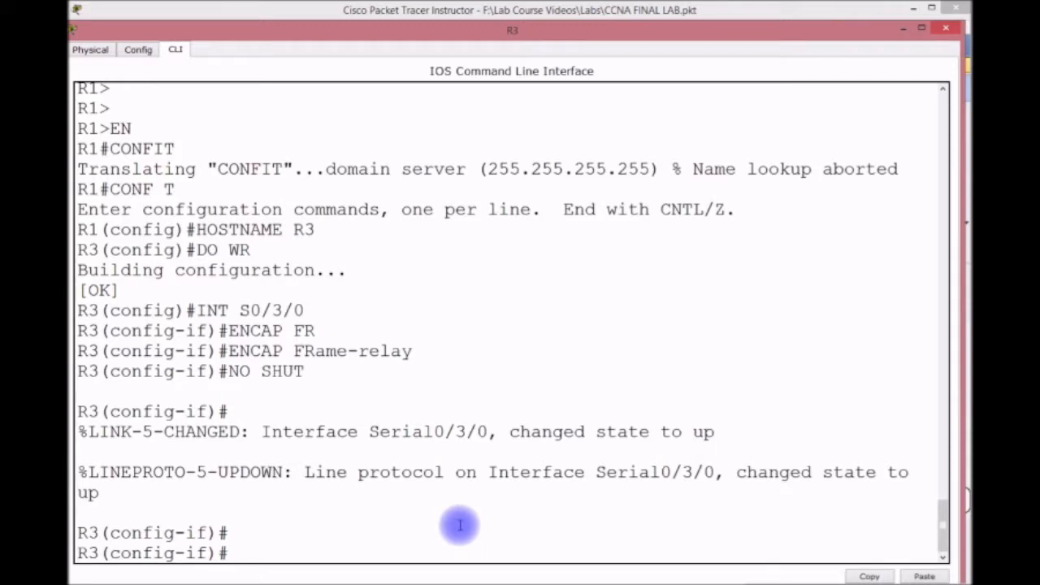
Create point-to-point subinterface S0/3/0.302 on R3.
{"action": "key", "text": "Up"}
{"action": "key", "text": "Up"}
{"action": "key", "text": "Up"}
{"action": "key", "text": "Up"}
{"action": "key", "text": "Up"}
{"action": "key", "text": "Down"}
{"action": "type", "text": ".302"}
{"action": "type", "text": " PIO"}
{"action": "key", "text": "BackSpace"}
{"action": "key", "text": "BackSpace"}
{"action": "type", "text": "OINT"}
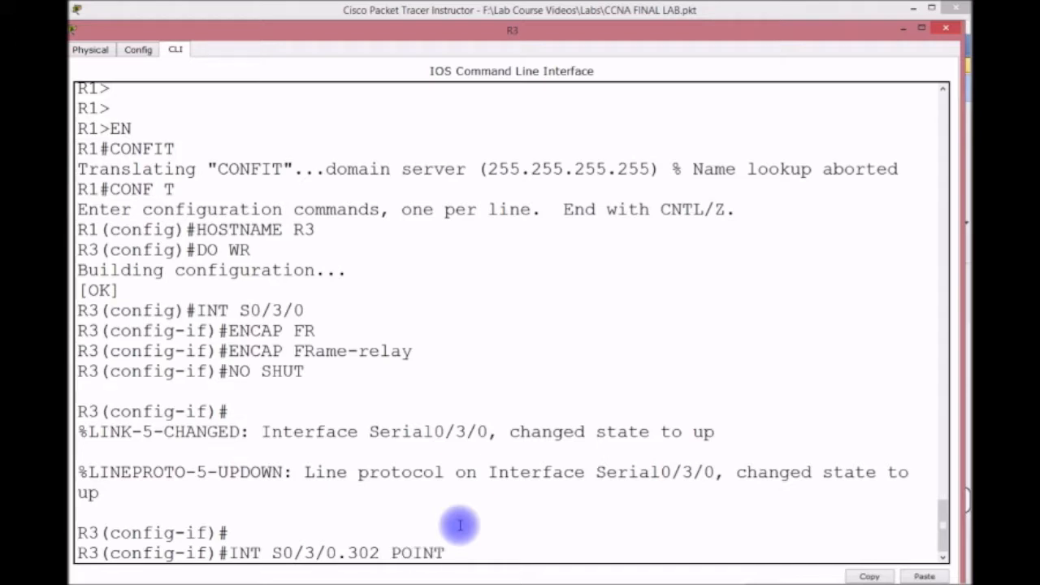
{"action": "key", "text": "BackSpace"}
{"action": "type", "text": "-TO-POINT"}
{"action": "key", "text": "Return"}
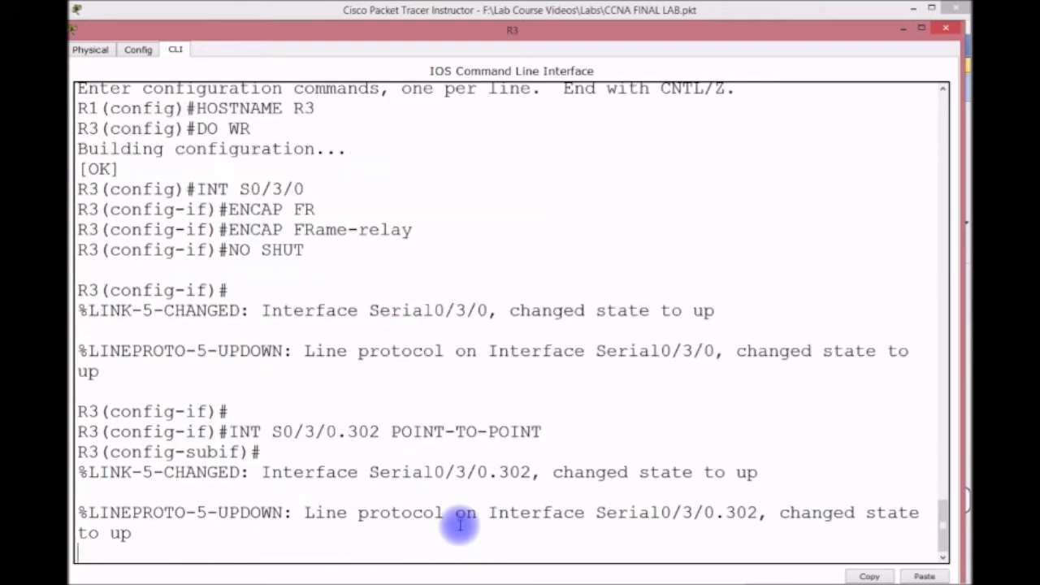
{"action": "key", "text": "Return"}
Assign DLCI 302 and address 10.10.11.2 255.255.255.0 to subinterface S0/3/0.302.
{"action": "type", "text": "FR"}
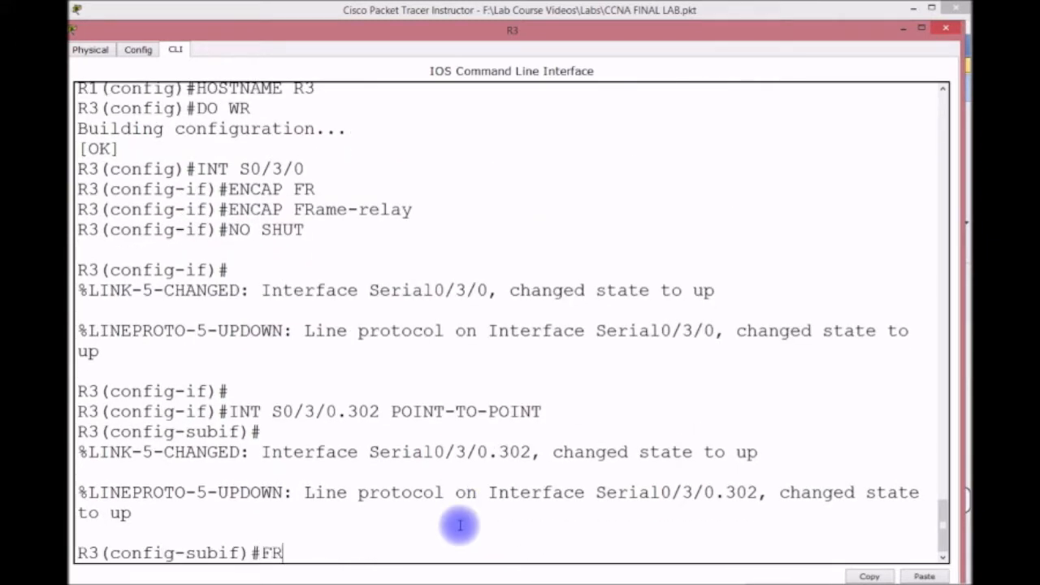
{"action": "key", "text": "Tab"}
{"action": "type", "text": "I"}
{"action": "key", "text": "Tab"}
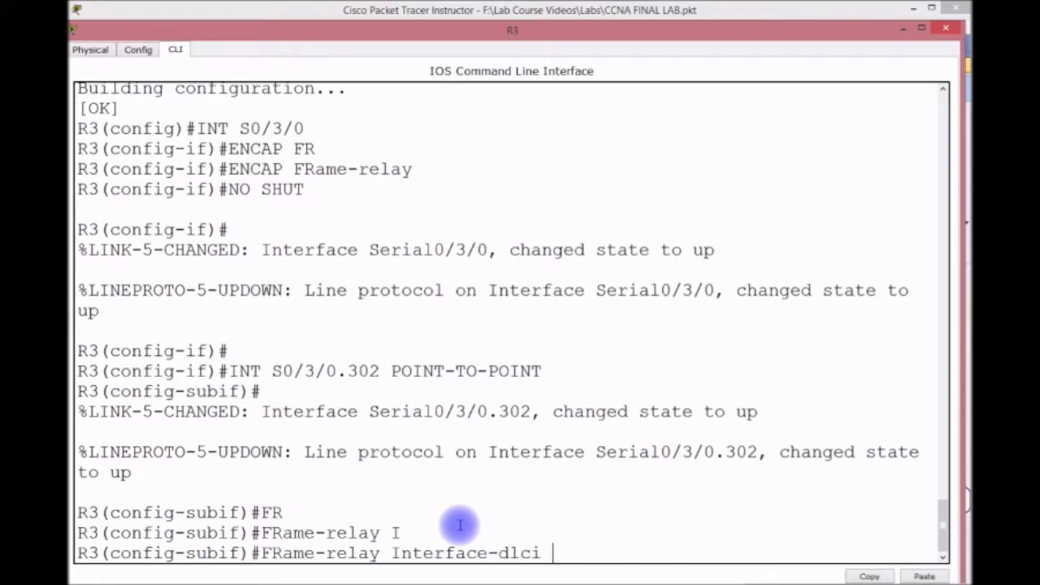
{"action": "type", "text": "302"}
{"action": "key", "text": "Return"}
{"action": "type", "text": "IP ADDRE"}
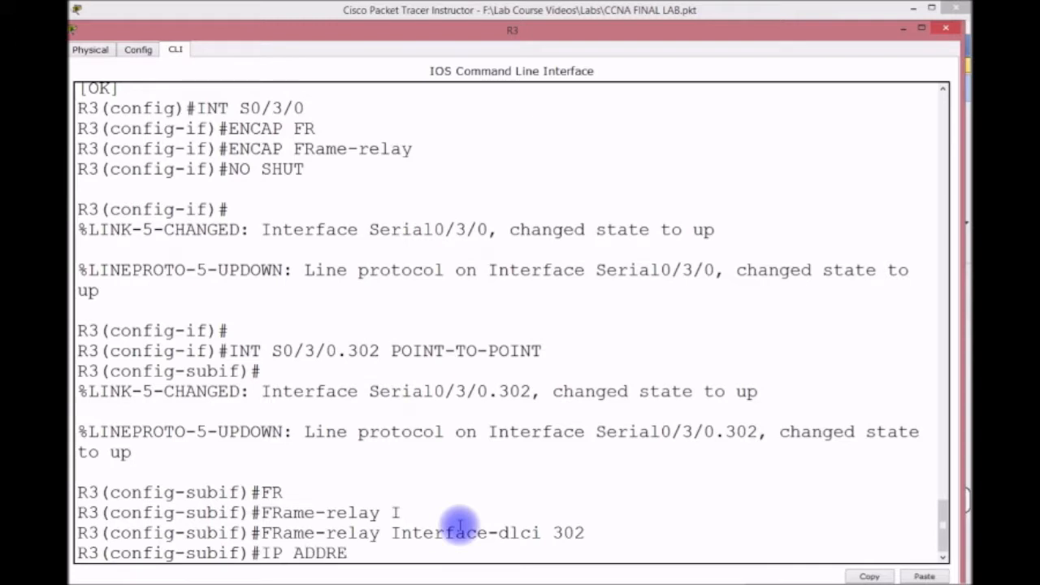
{"action": "type", "text": "SS 10.10.11.2 255.255.255.0"}
{"action": "key", "text": "Return"}
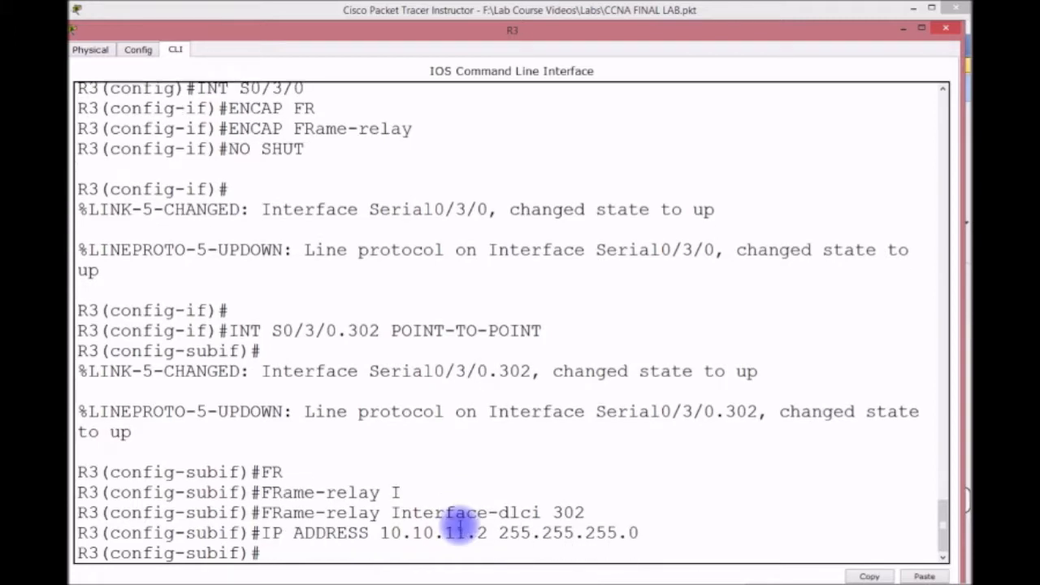
{"action": "key", "text": "Return"}
{"action": "key", "text": "Return"}
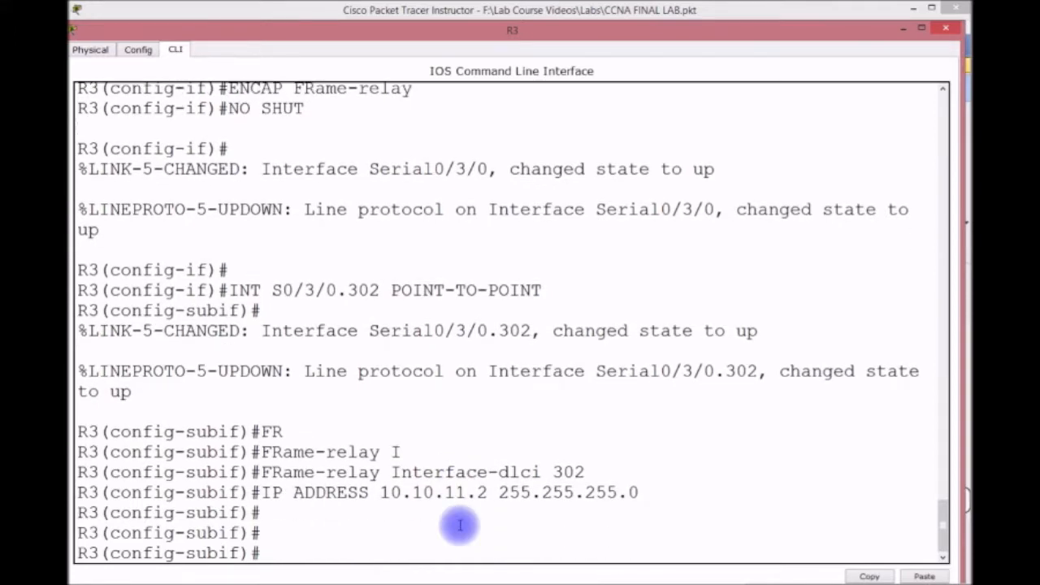
{"action": "key", "text": "Up"}
{"action": "key", "text": "Up"}
{"action": "key", "text": "Up"}
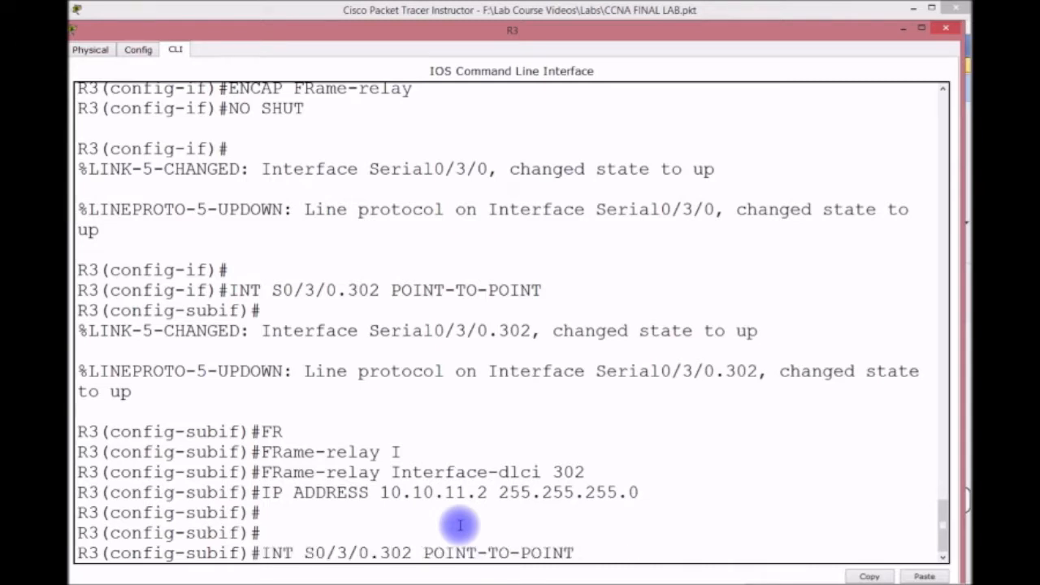
Create point-to-point subinterface S0/3/0.304 with DLCI 304 by editing recalled commands.
{"action": "key", "text": "Left"}
{"action": "key", "text": "Left"}
{"action": "key", "text": "Left"}
{"action": "key", "text": "Left"}
{"action": "key", "text": "Left"}
{"action": "key", "text": "Left"}
{"action": "key", "text": "Left"}
{"action": "key", "text": "Left"}
{"action": "key", "text": "Left"}
{"action": "key", "text": "Left"}
{"action": "key", "text": "Left"}
{"action": "key", "text": "Left"}
{"action": "key", "text": "Left"}
{"action": "key", "text": "Left"}
{"action": "key", "text": "Left"}
{"action": "key", "text": "BackSpace"}
{"action": "type", "text": "4"}
{"action": "key", "text": "Return"}
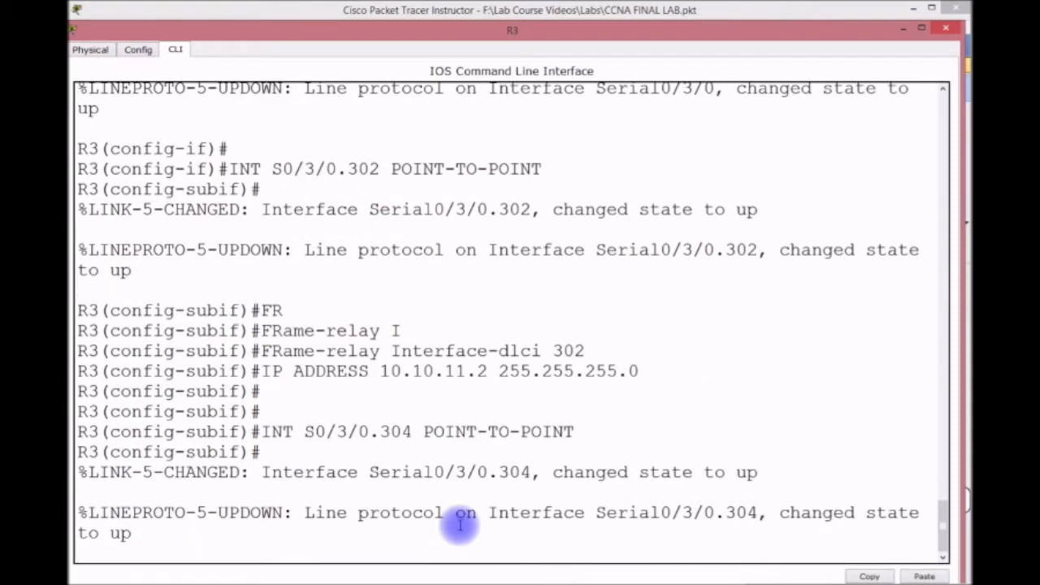
{"action": "key", "text": "Up"}
{"action": "key", "text": "Up"}
{"action": "key", "text": "Up"}
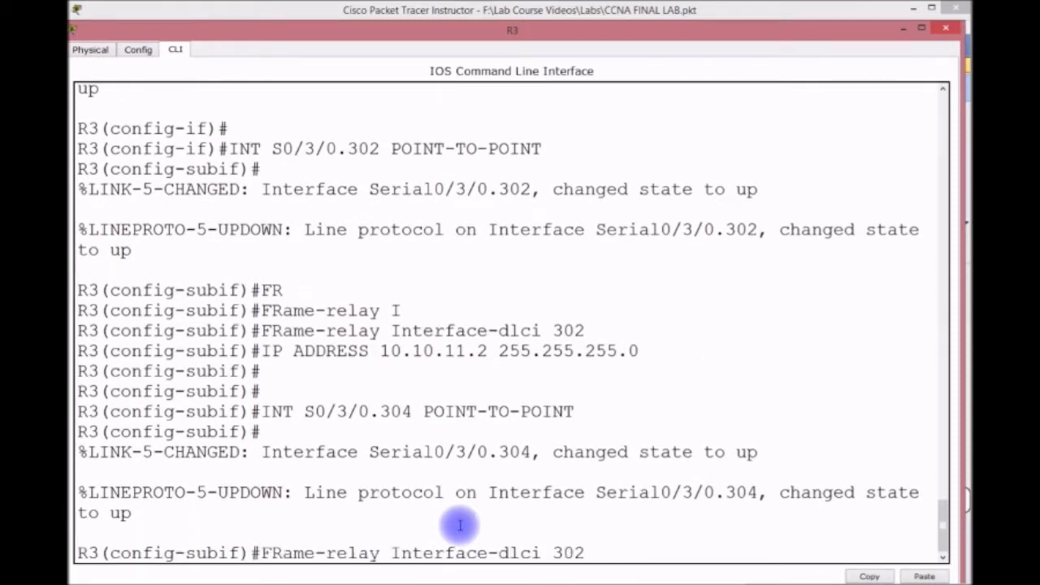
{"action": "key", "text": "BackSpace"}
{"action": "type", "text": "4"}
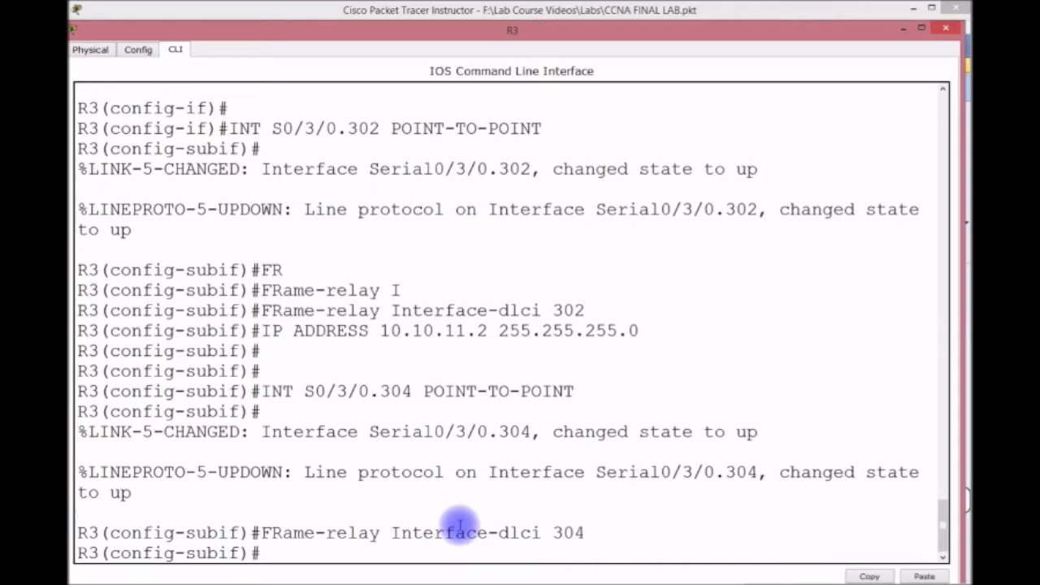
{"action": "key", "text": "Return"}
Give subinterface S0/3/0.304 the address 10.10.12.1 255.255.255.0.
{"action": "key", "text": "Up"}
{"action": "key", "text": "Up"}
{"action": "key", "text": "Up"}
{"action": "key", "text": "Up"}
{"action": "key", "text": "Down"}
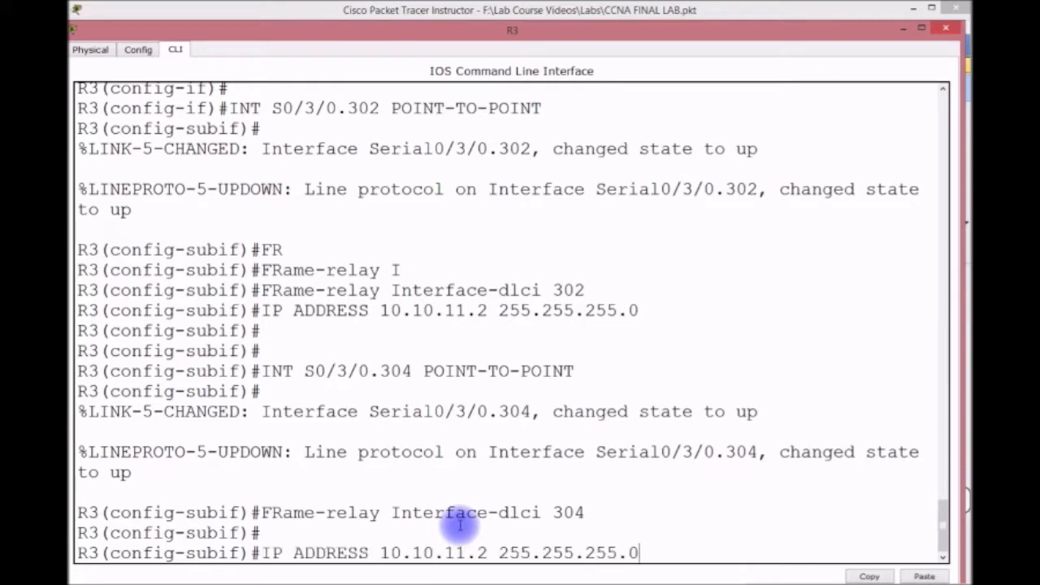
{"action": "key", "text": "Left"}
{"action": "key", "text": "Left"}
{"action": "key", "text": "Left"}
{"action": "key", "text": "Left"}
{"action": "key", "text": "Left"}
{"action": "key", "text": "Left"}
{"action": "key", "text": "Left"}
{"action": "key", "text": "Left"}
{"action": "key", "text": "Left"}
{"action": "key", "text": "Left"}
{"action": "key", "text": "Left"}
{"action": "key", "text": "Left"}
{"action": "key", "text": "BackSpace"}
{"action": "key", "text": "BackSpace"}
{"action": "key", "text": "BackSpace"}
{"action": "type", "text": "2.1"}
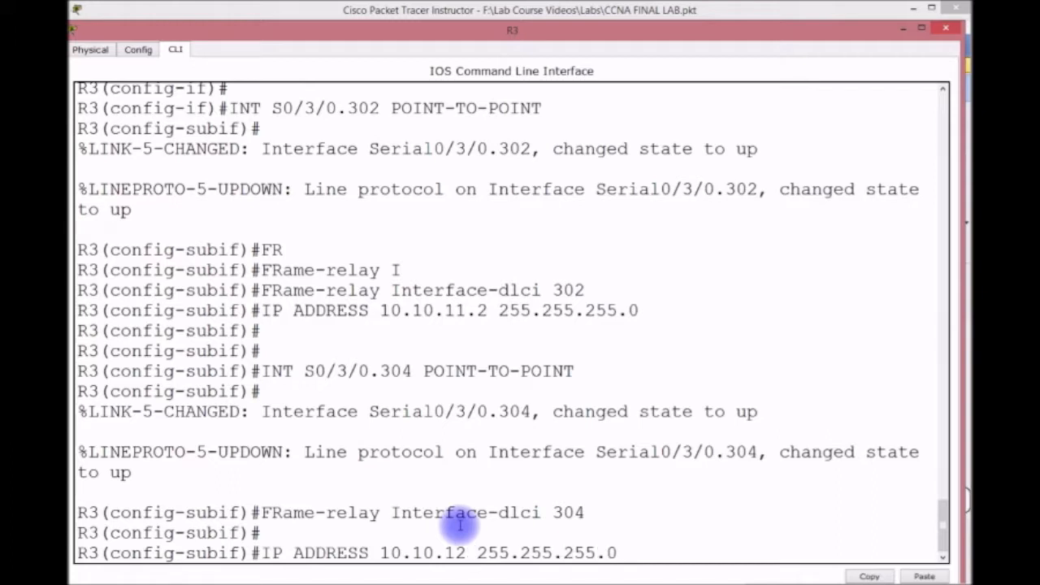
{"action": "key", "text": "Return"}
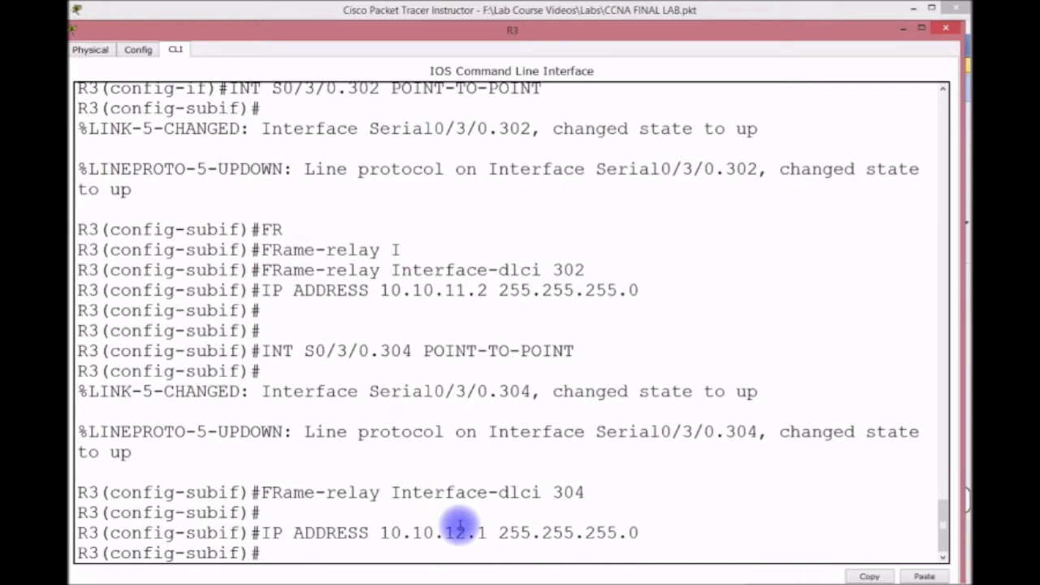
{"action": "mouse_move", "coordinate": [608, 29]}
{"action": "left_mouse_down"}
{"action": "mouse_move", "coordinate": [622, 116]}
{"action": "mouse_move", "coordinate": [533, 442]}
{"action": "mouse_move", "coordinate": [585, 70]}
{"action": "mouse_move", "coordinate": [569, 148]}
{"action": "mouse_move", "coordinate": [557, 390]}
{"action": "mouse_move", "coordinate": [576, 50]}
{"action": "mouse_move", "coordinate": [601, 14]}
{"action": "mouse_move", "coordinate": [615, 20]}
{"action": "left_mouse_up"}
Leave the subinterface and enable RIP version 2 on R3.
{"action": "type", "text": "DO W"}
{"action": "key", "text": "BackSpace"}
{"action": "key", "text": "BackSpace"}
{"action": "key", "text": "BackSpace"}
{"action": "key", "text": "BackSpace"}
{"action": "type", "text": "EXIT"}
{"action": "key", "text": "Return"}
{"action": "type", "text": "ROUER"}
{"action": "key", "text": "BackSpace"}
{"action": "type", "text": "TER RIP"}
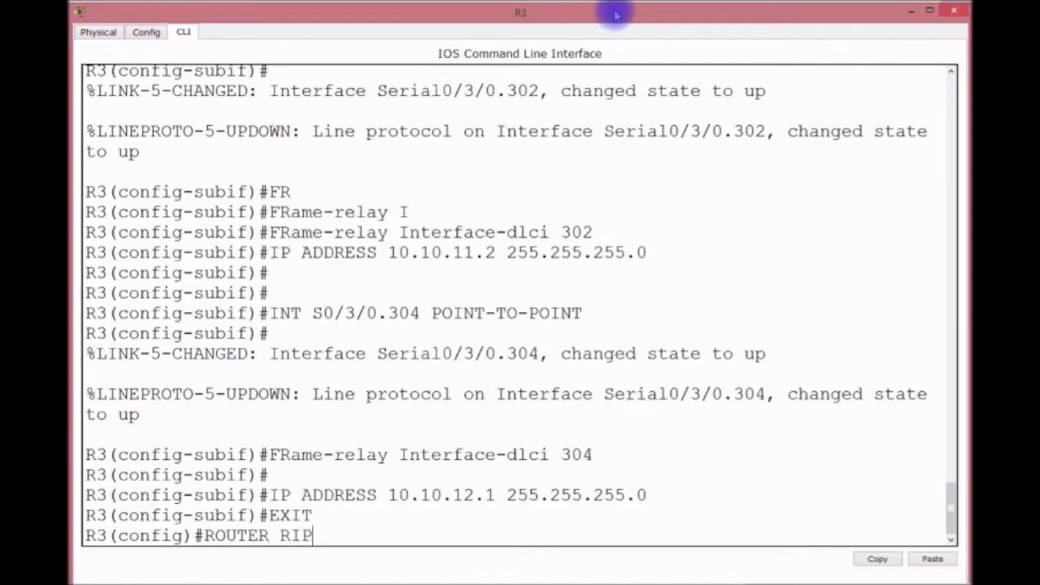
{"action": "key", "text": "Return"}
{"action": "type", "text": "VDR"}
{"action": "key", "text": "BackSpace"}
{"action": "key", "text": "BackSpace"}
{"action": "type", "text": "ER RIP"}
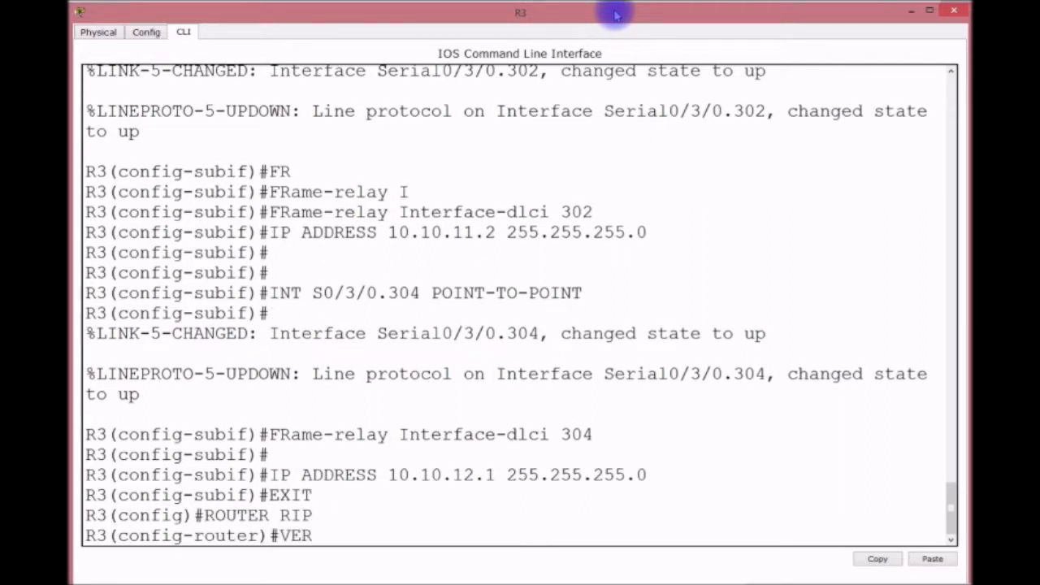
{"action": "type", "text": "2"}
{"action": "key", "text": "Return"}
Advertise network 10.0.0.0, disable auto-summary, and save R3's configuration with do wr.
{"action": "type", "text": "NET"}
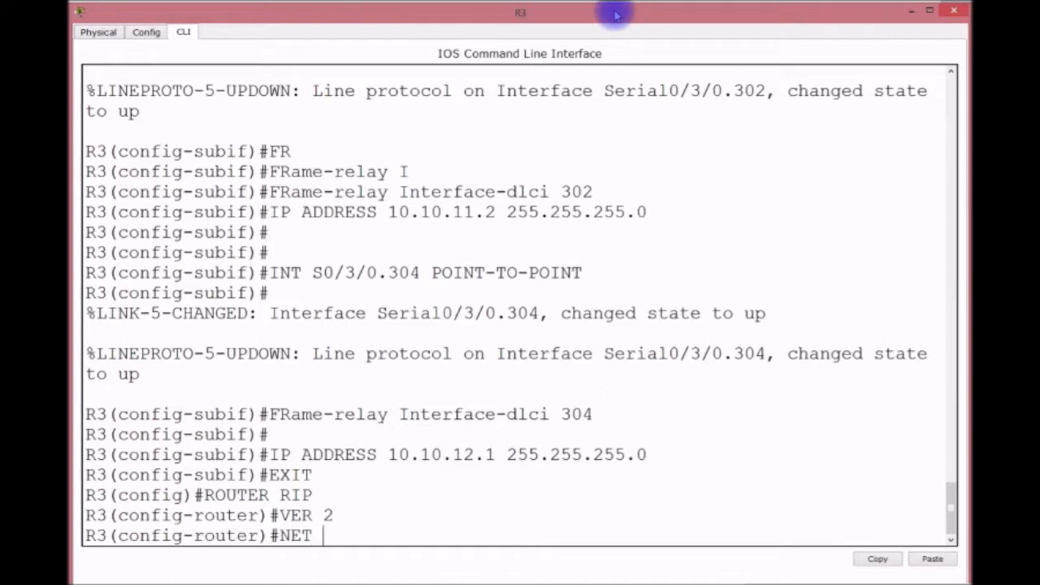
{"action": "type", "text": " 10.0"}
{"action": "type", "text": "."}
{"action": "key", "text": "BackSpace"}
{"action": "type", "text": "0.0.0"}
{"action": "key", "text": "Return"}
{"action": "type", "text": "NOA"}
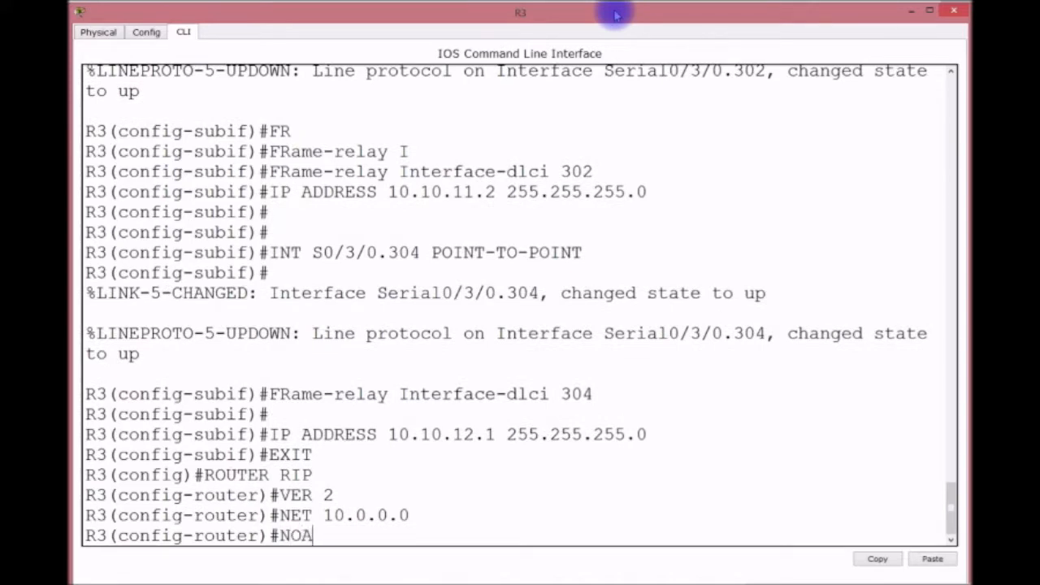
{"action": "key", "text": "BackSpace"}
{"action": "type", "text": "A"}
{"action": "key", "text": "Tab"}
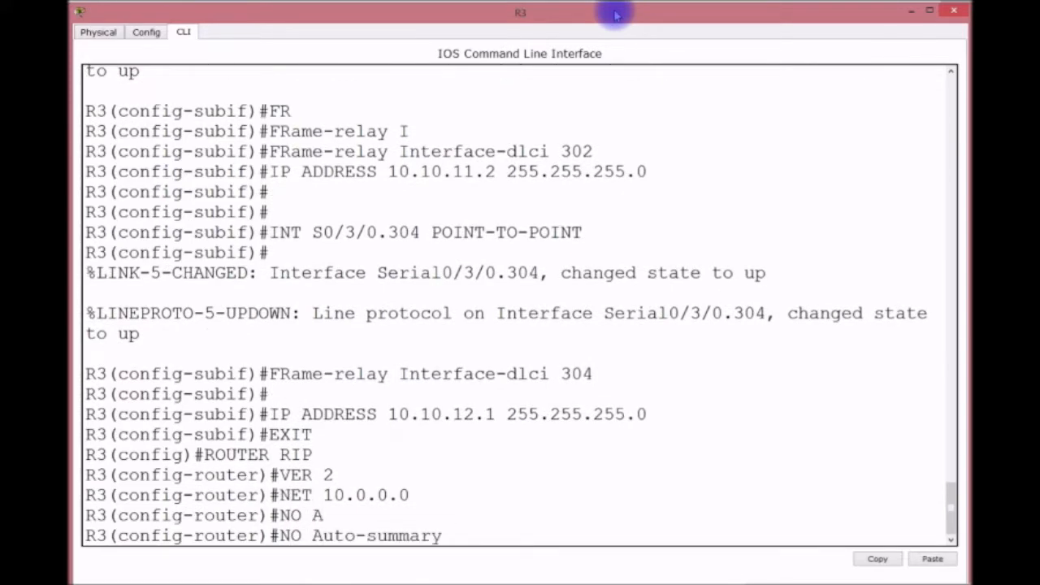
{"action": "key", "text": "Return"}
{"action": "type", "text": "DO WR"}
{"action": "key", "text": "Return"}
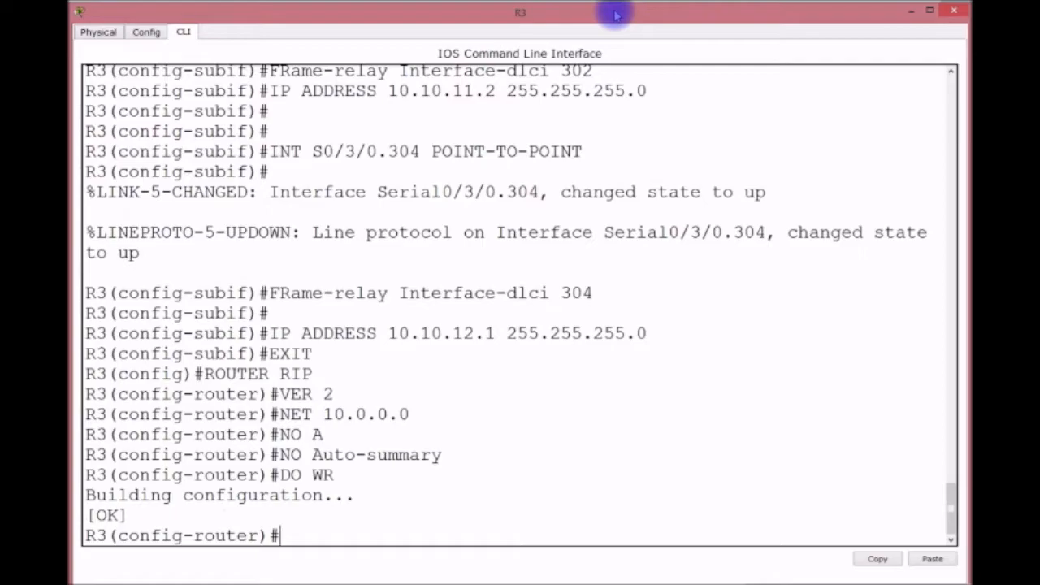
Switch from R3 to R2's console and enable RIP version 2 on R2.
{"action": "left_click", "coordinate": [918, 11]}
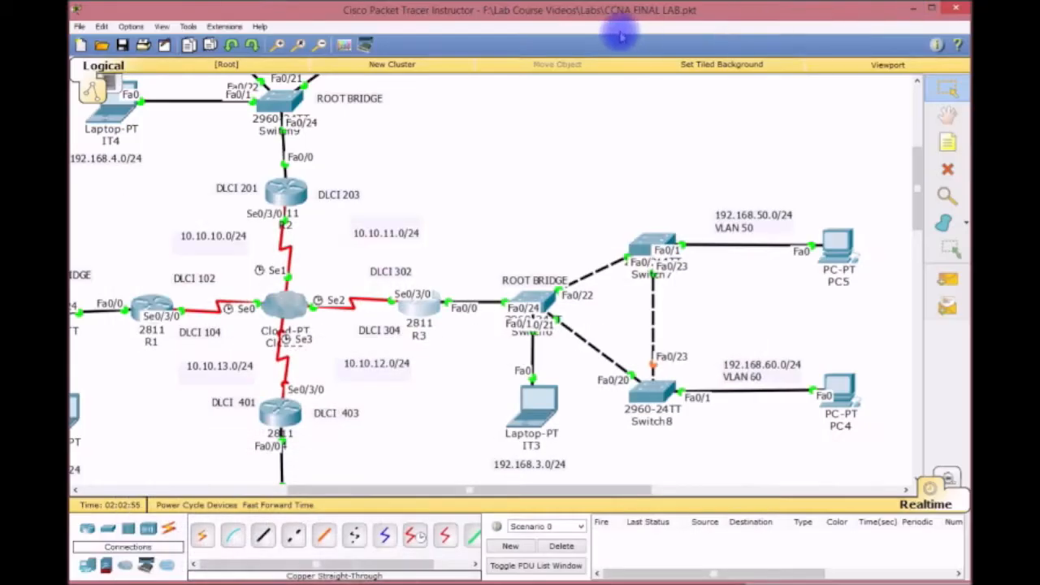
{"action": "left_click", "coordinate": [279, 191]}
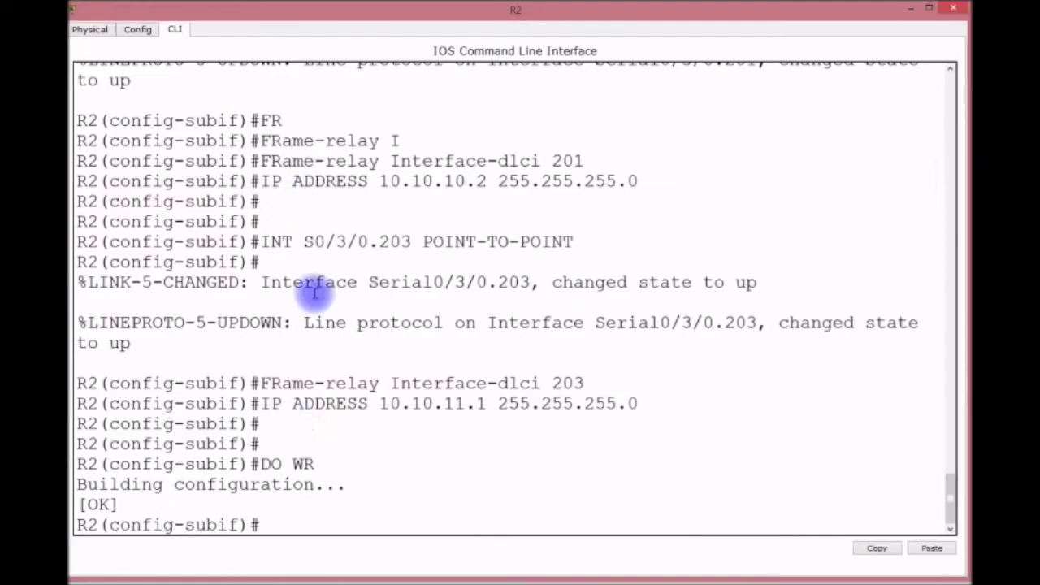
{"action": "left_click", "coordinate": [367, 504]}
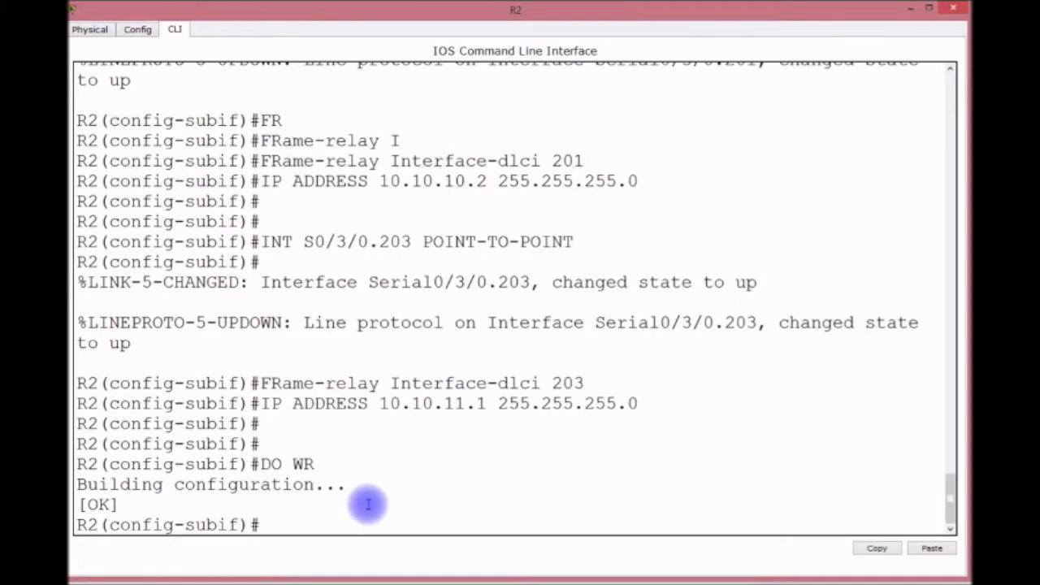
{"action": "type", "text": "EXIT"}
{"action": "key", "text": "Return"}
{"action": "type", "text": "RO"}
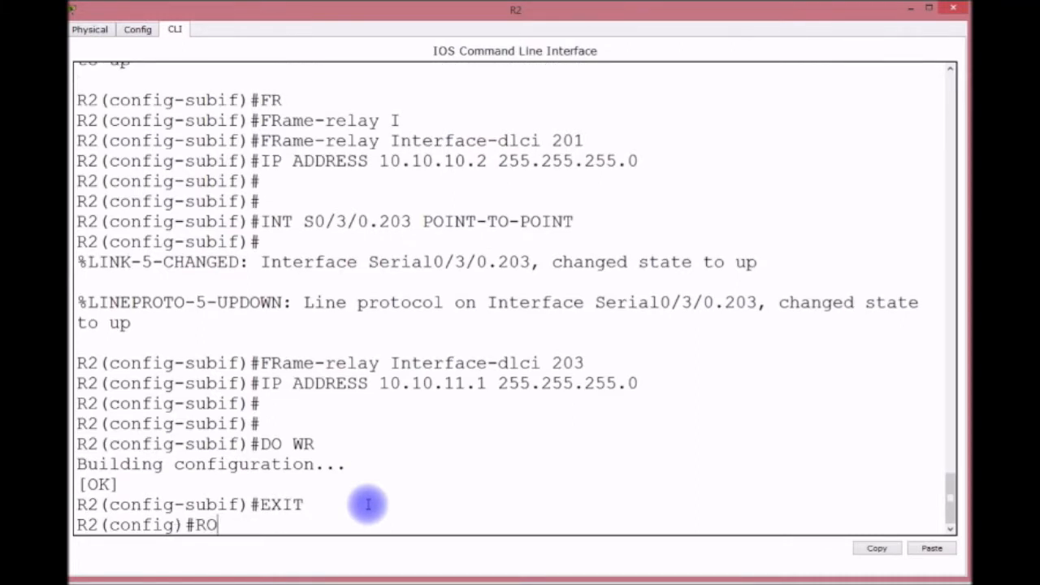
{"action": "type", "text": "UTER RIP"}
{"action": "key", "text": "Return"}
{"action": "type", "text": "VER "}
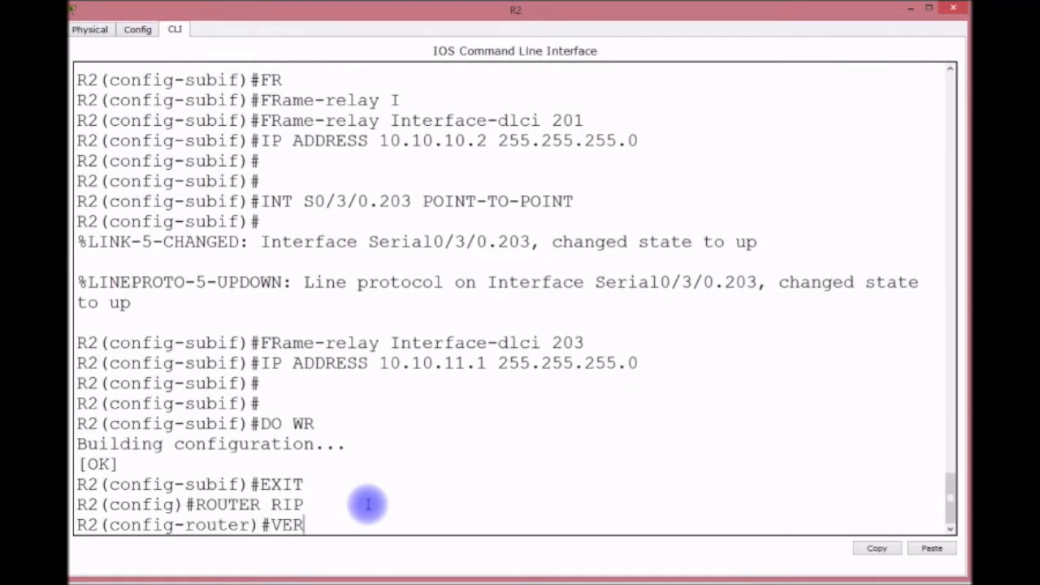
{"action": "type", "text": "2"}
{"action": "key", "text": "Return"}
Advertise 10.0.0.0 on R2, disable auto-summary, and save its configuration.
{"action": "type", "text": "NE"}
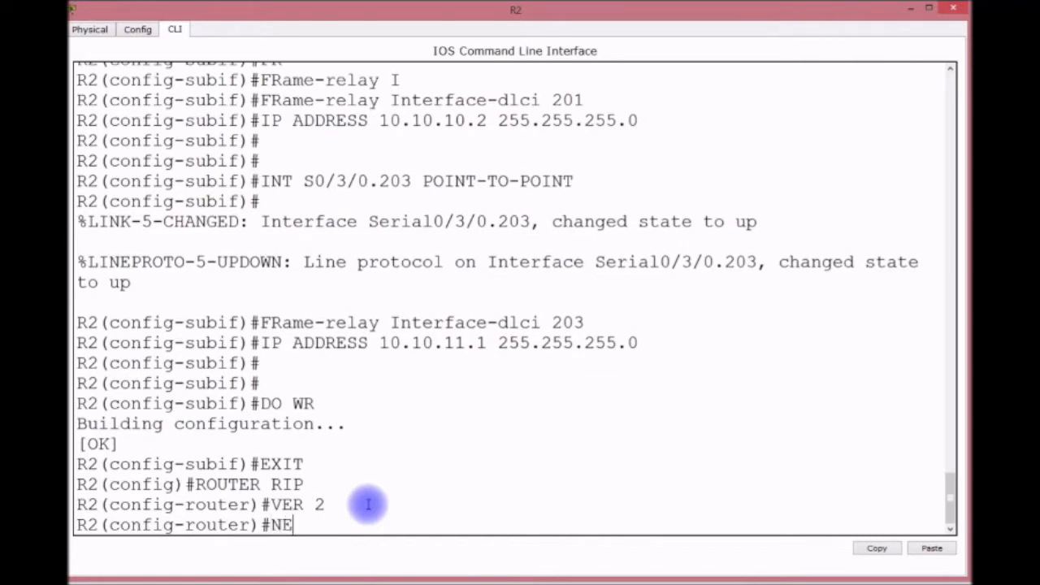
{"action": "type", "text": "T 10.0.0"}
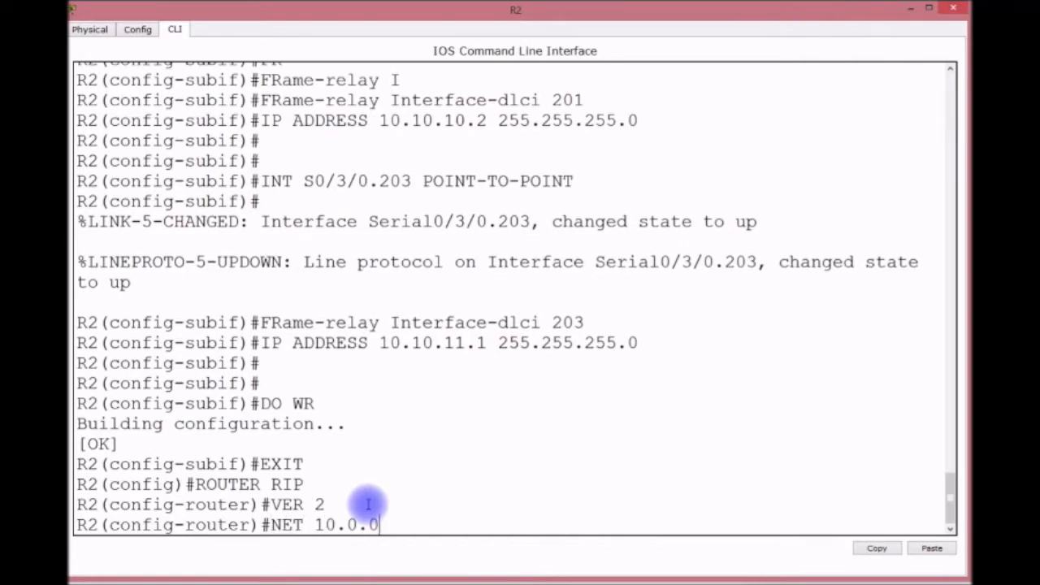
{"action": "type", "text": ".0"}
{"action": "key", "text": "Return"}
{"action": "type", "text": "NO A"}
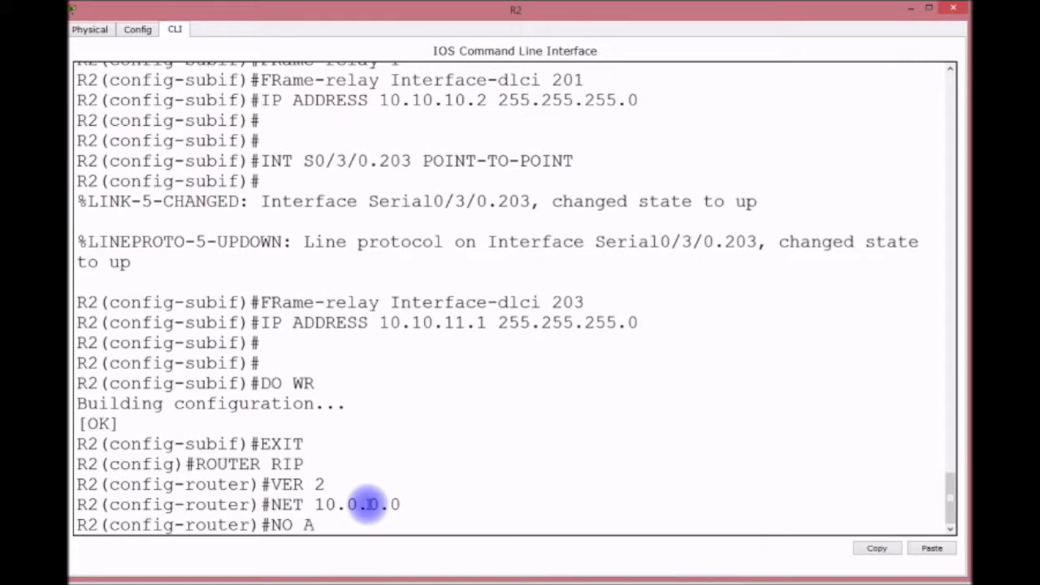
{"action": "key", "text": "Tab"}
{"action": "key", "text": "Return"}
{"action": "type", "text": "DO WR"}
{"action": "key", "text": "Return"}
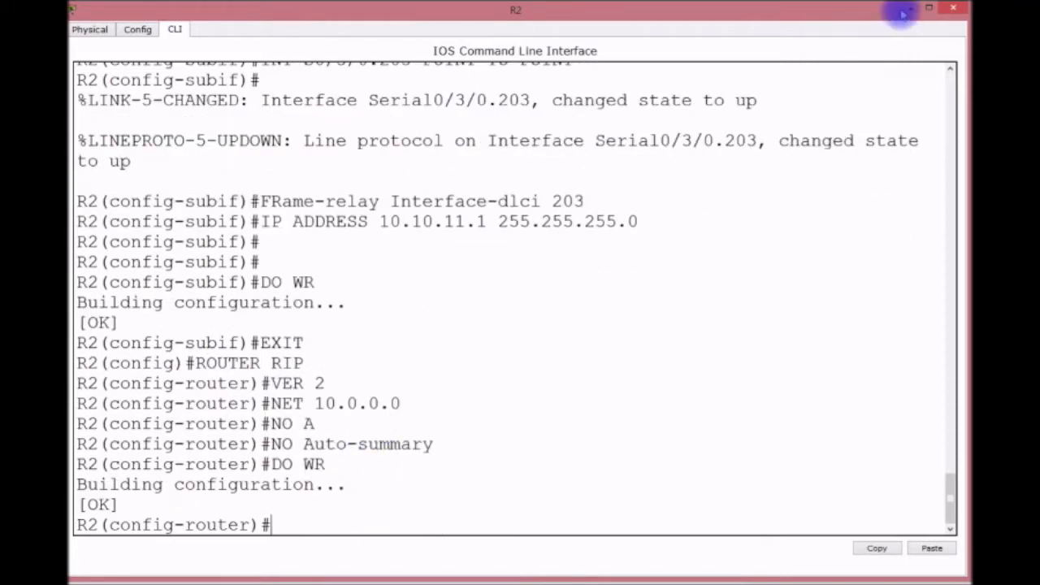
{"action": "left_click", "coordinate": [906, 8]}
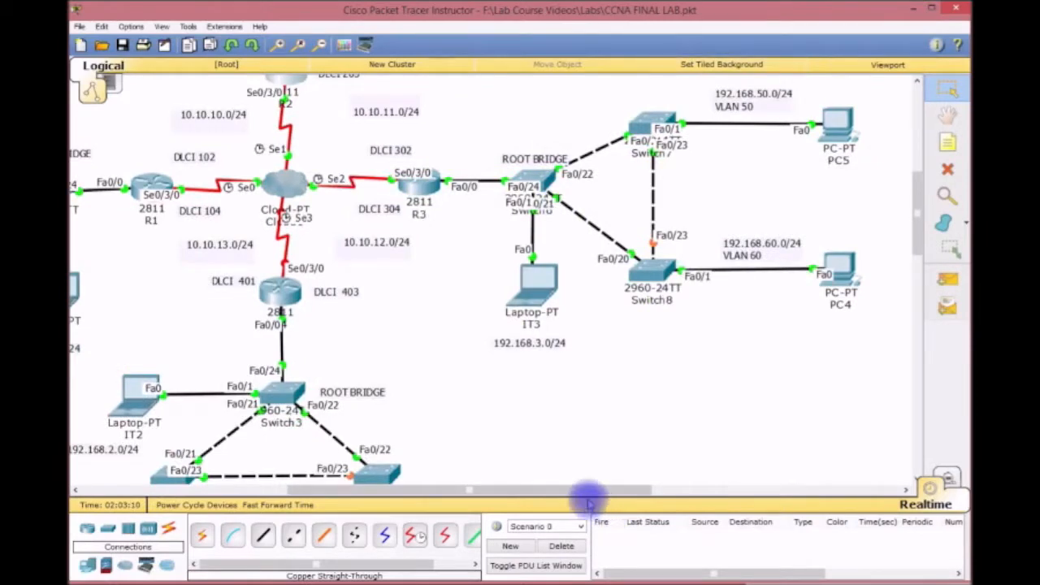
Pan the topology and open the console of the bottom 2811 router, R4.
{"action": "left_click_drag", "start_coordinate": [581, 489], "coordinate": [516, 505]}
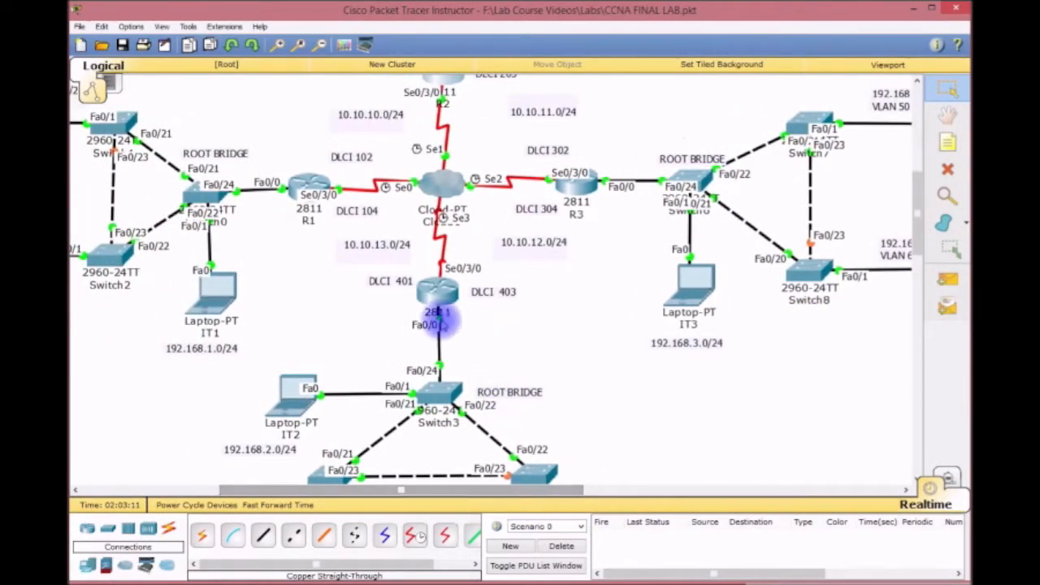
{"action": "left_click", "coordinate": [435, 299]}
{"action": "mouse_move", "coordinate": [495, 16]}
{"action": "left_mouse_down"}
{"action": "mouse_move", "coordinate": [495, 480]}
{"action": "mouse_move", "coordinate": [395, 316]}
{"action": "mouse_move", "coordinate": [457, 379]}
{"action": "mouse_move", "coordinate": [495, 18]}
{"action": "left_mouse_up"}
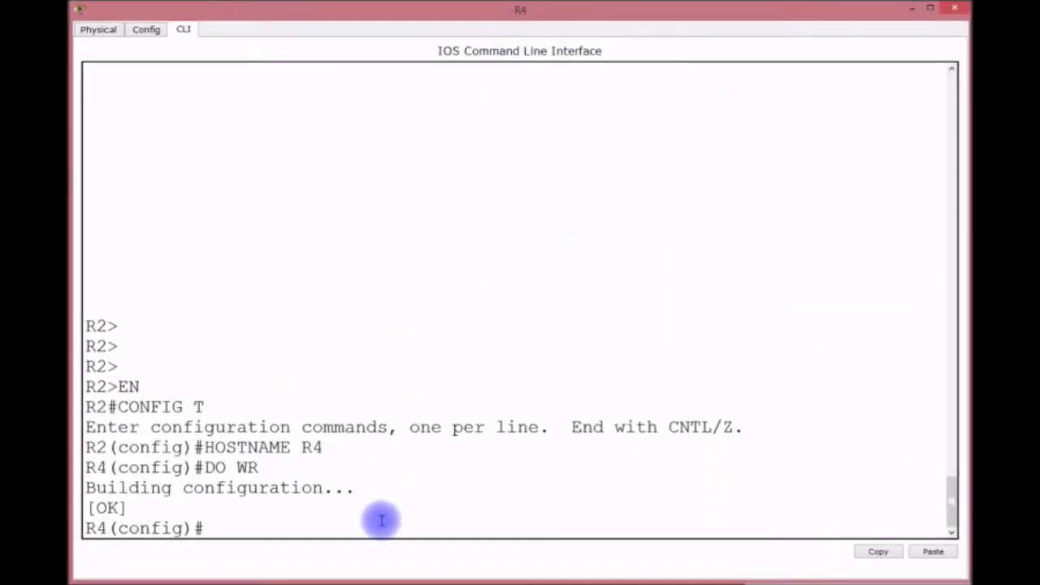
Set R4's Serial0/3/0 to Frame Relay encapsulation and enable it with no shutdown.
{"action": "key", "text": "Return"}
{"action": "key", "text": "Return"}
{"action": "key", "text": "Return"}
{"action": "key", "text": "Return"}
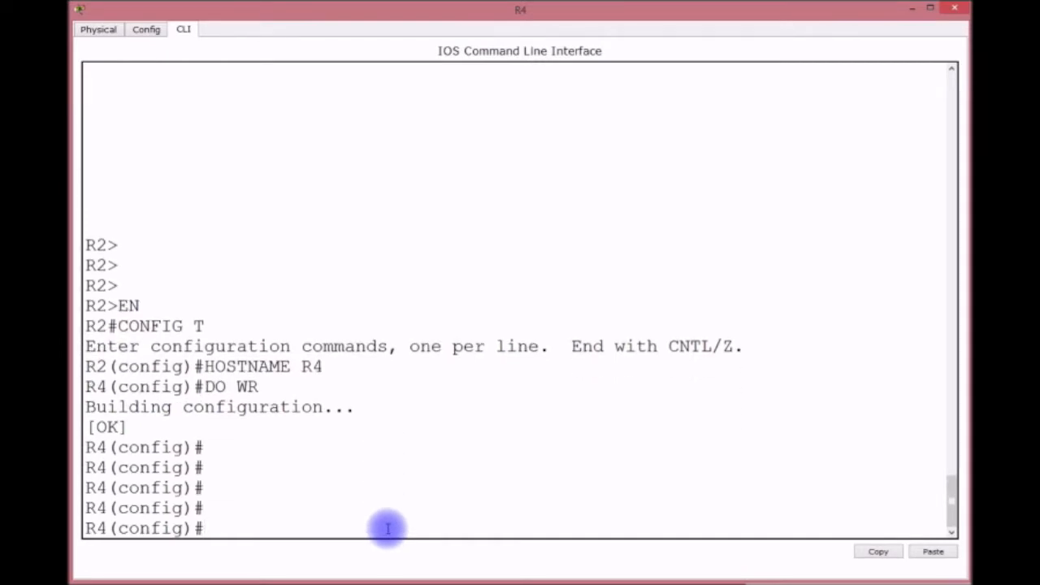
{"action": "type", "text": "INT S0/3/"}
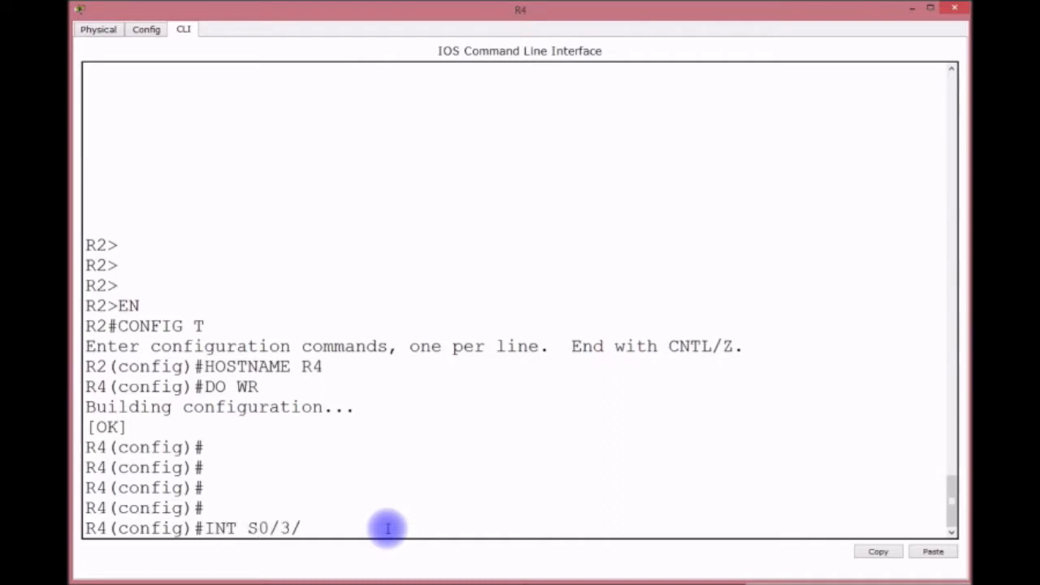
{"action": "type", "text": "0"}
{"action": "key", "text": "Return"}
{"action": "type", "text": "ENCAP F"}
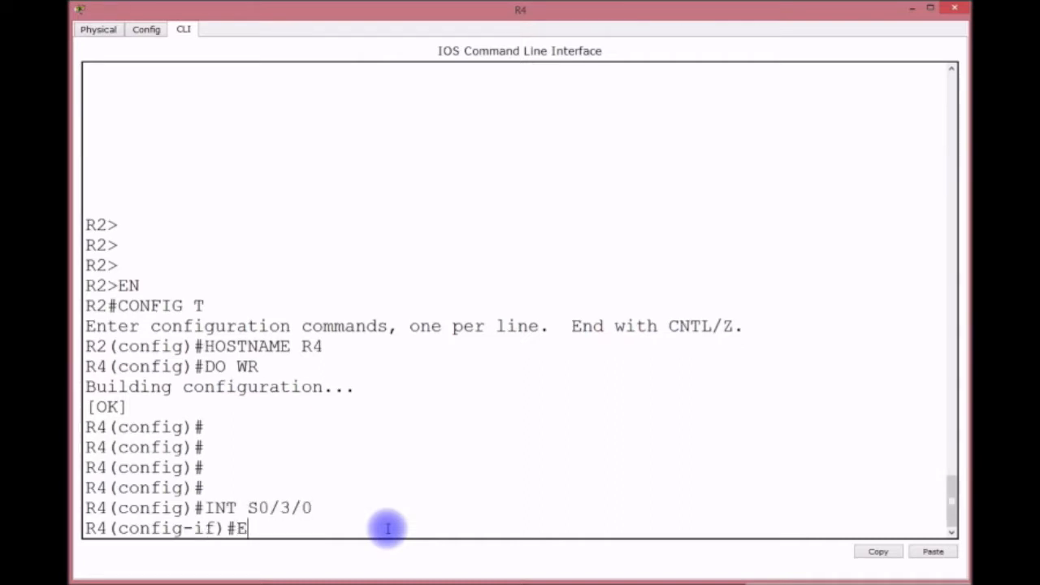
{"action": "key", "text": "Tab"}
{"action": "key", "text": "Return"}
{"action": "type", "text": "NO SHUT"}
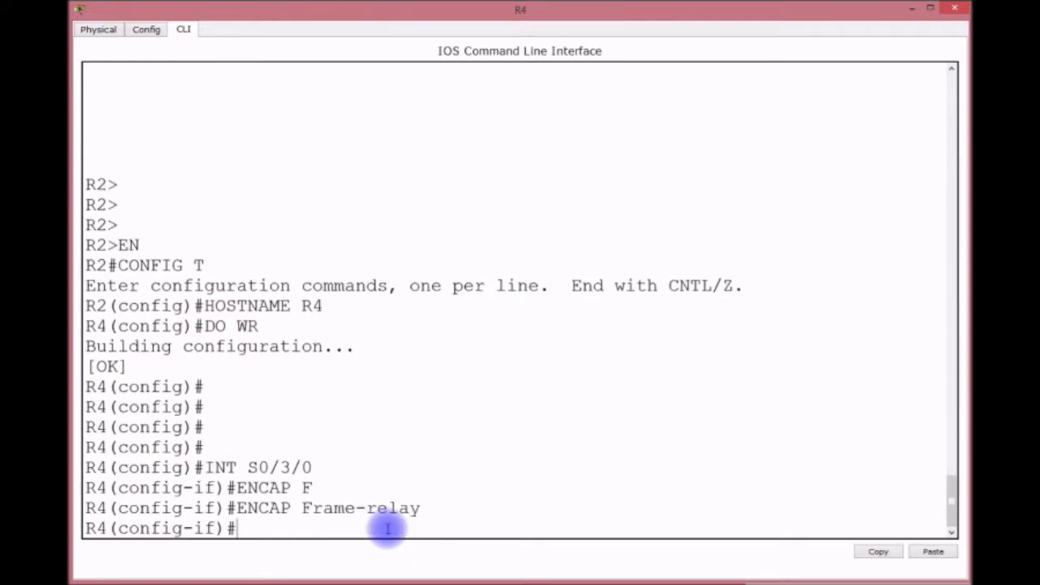
{"action": "key", "text": "Return"}
{"action": "key", "text": "Return"}
{"action": "key", "text": "Return"}
{"action": "key", "text": "Return"}
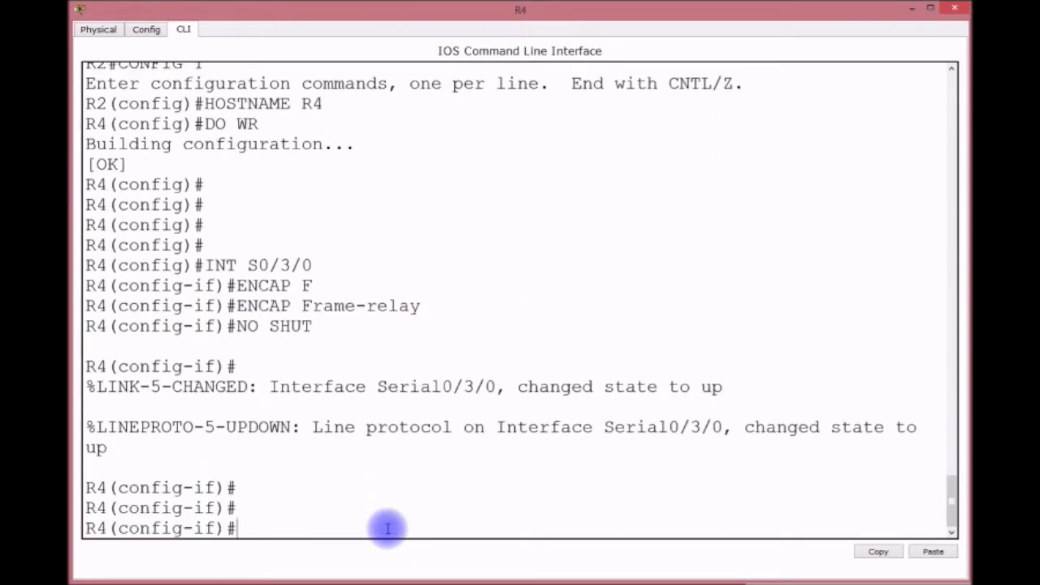
Create point-to-point subinterface S0/3/0.403 on R4.
{"action": "key", "text": "Up"}
{"action": "key", "text": "Up"}
{"action": "key", "text": "Up"}
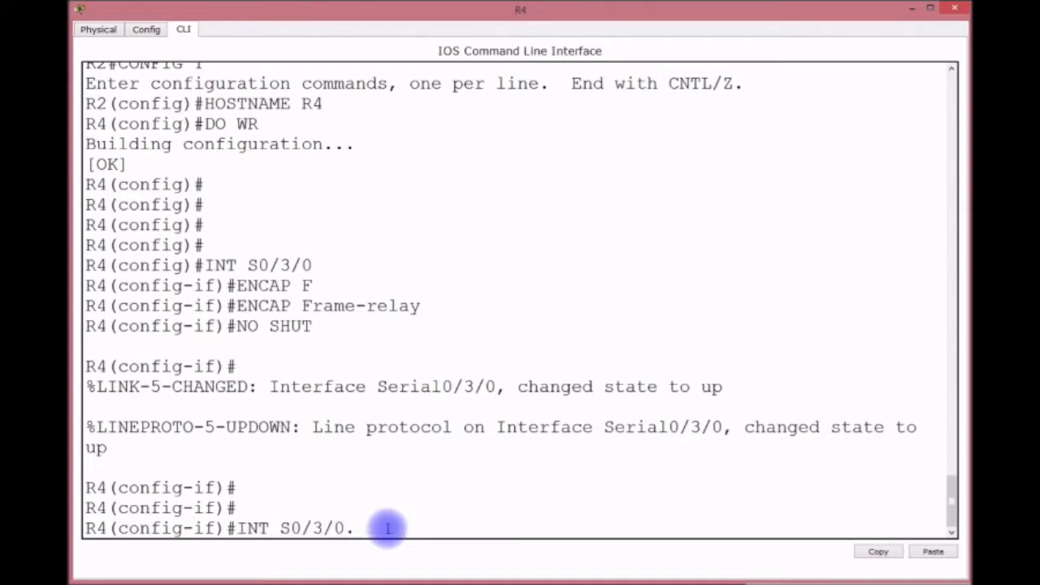
{"action": "type", "text": ".403 POINT-TO-POINT"}
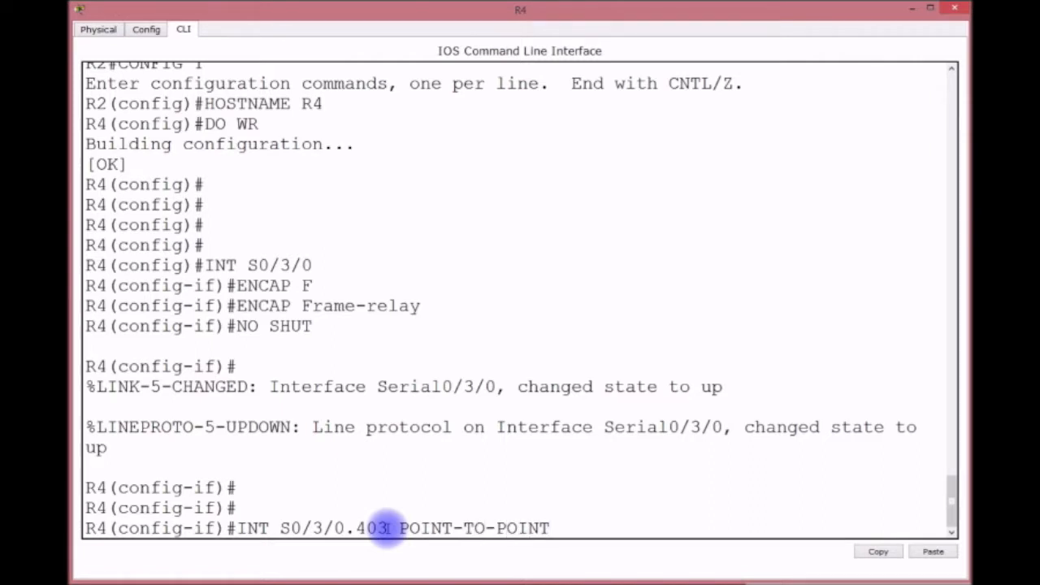
{"action": "key", "text": "Return"}
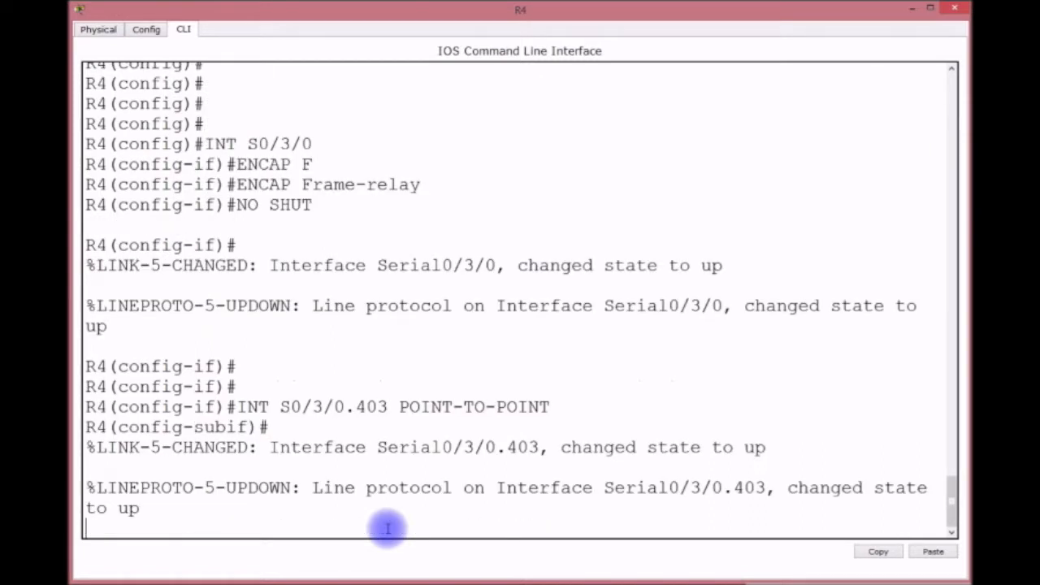
Assign Frame Relay DLCI 403 to subinterface S0/3/0.403.
{"action": "key", "text": "Return"}
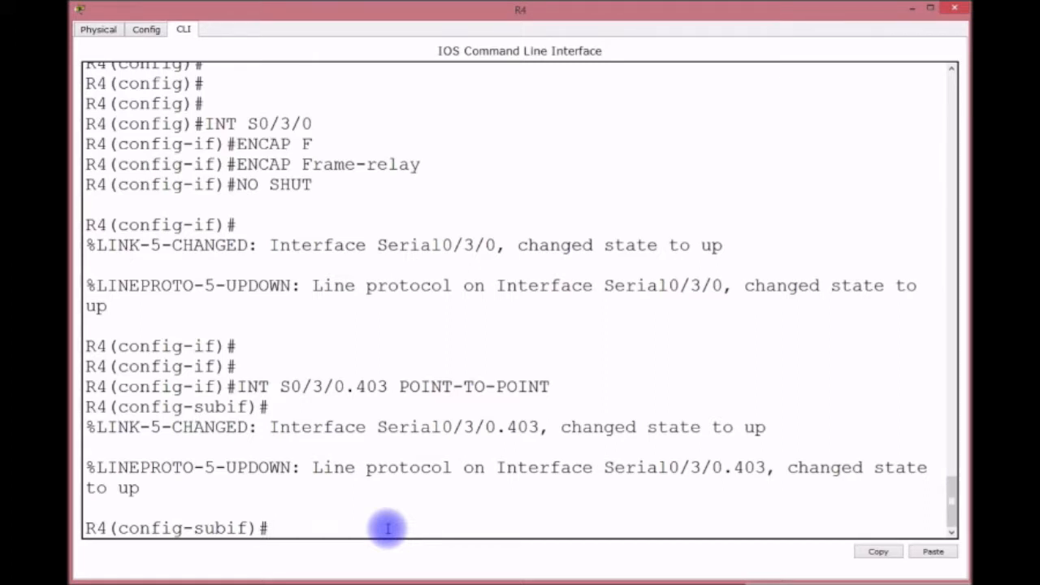
{"action": "type", "text": "IN"}
{"action": "key", "text": "Tab"}
{"action": "key", "text": "BackSpace"}
{"action": "key", "text": "BackSpace"}
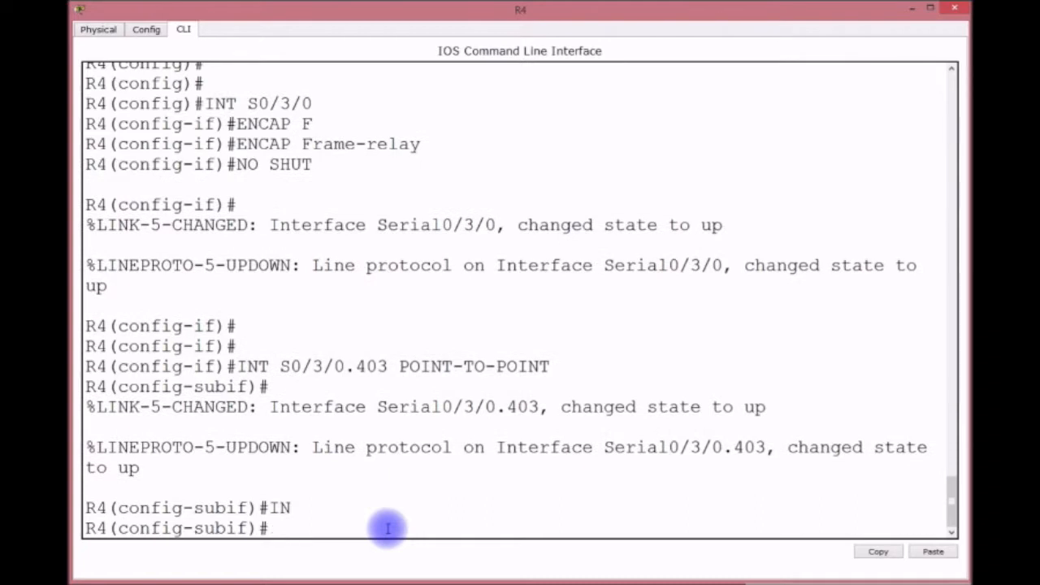
{"action": "type", "text": "R"}
{"action": "key", "text": "Tab"}
{"action": "key", "text": "BackSpace"}
{"action": "type", "text": "FR"}
{"action": "key", "text": "Tab"}
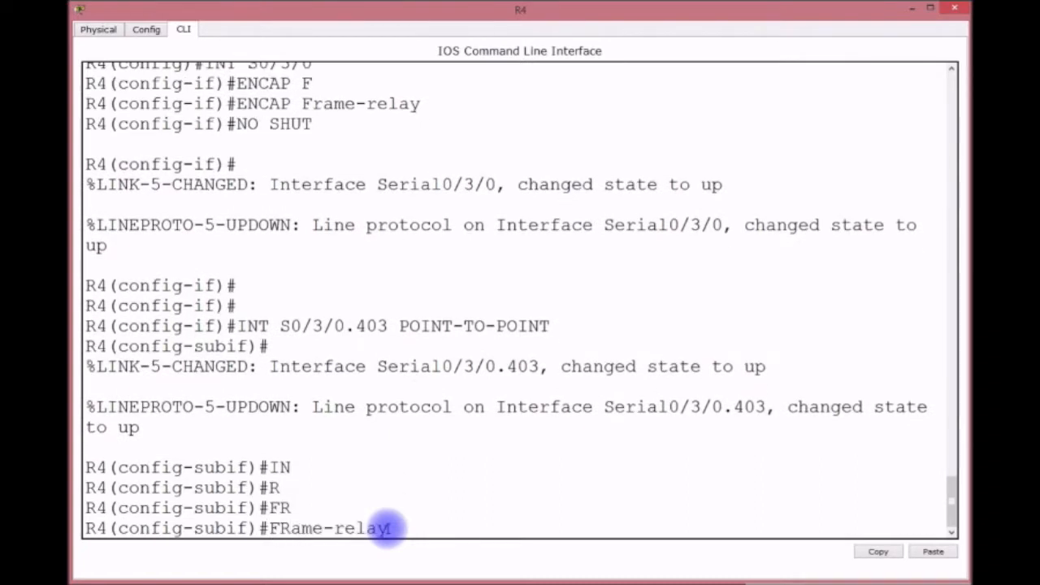
{"action": "type", "text": "I"}
{"action": "key", "text": "Tab"}
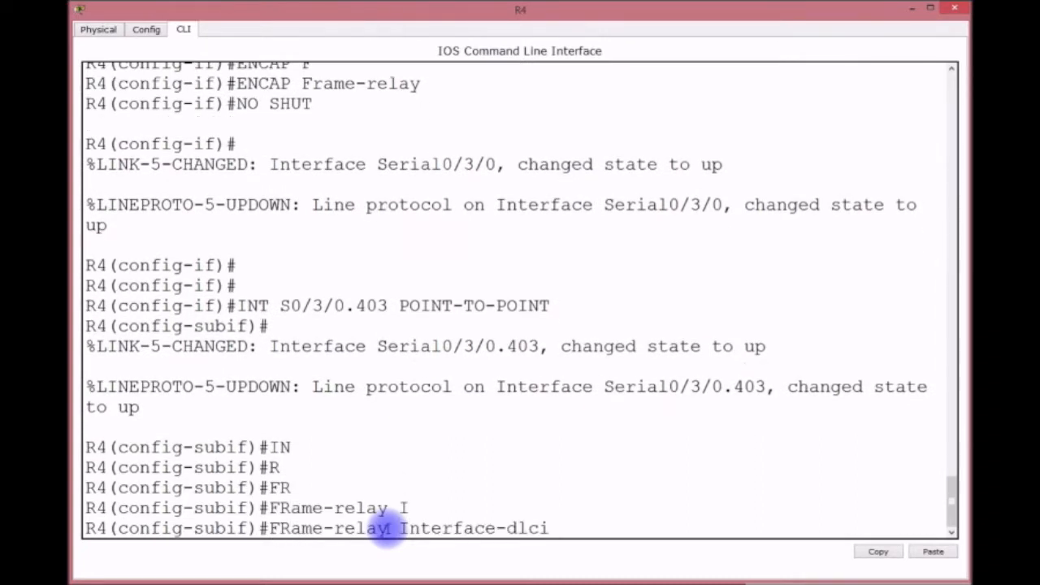
{"action": "type", "text": "403"}
{"action": "key", "text": "Return"}
Give subinterface S0/3/0.403 the address 10.10.12.2 255.255.255.0.
{"action": "type", "text": "IP AD"}
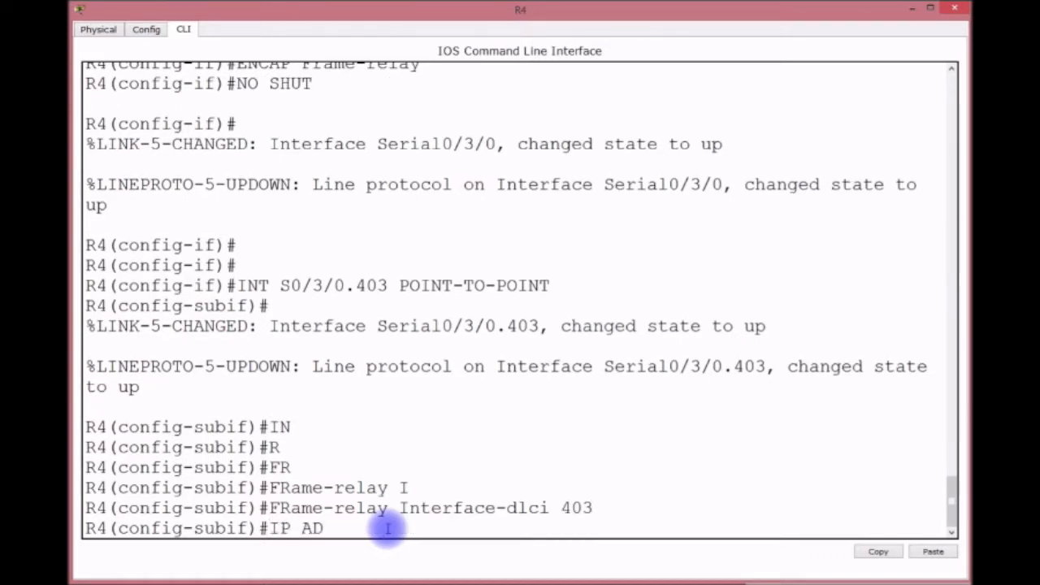
{"action": "type", "text": "DRESS 10.10.12.2 255."}
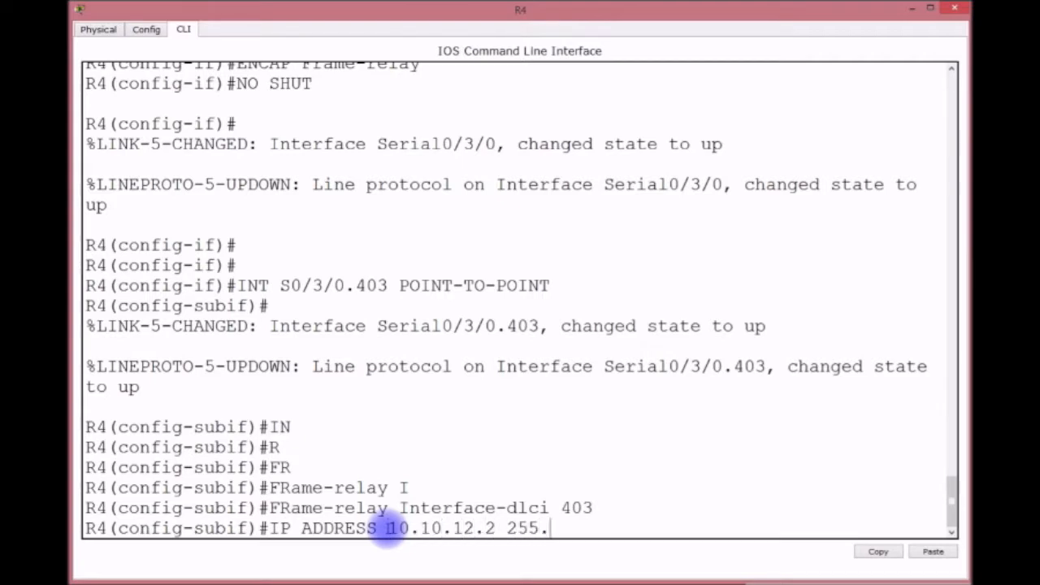
{"action": "type", "text": "255.255."}
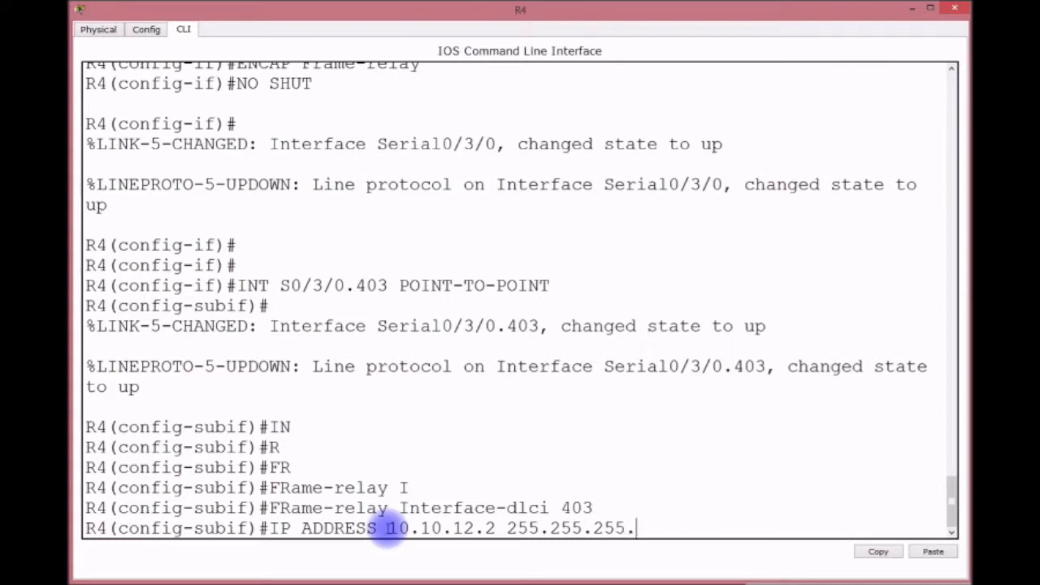
{"action": "type", "text": "0"}
{"action": "key", "text": "Return"}
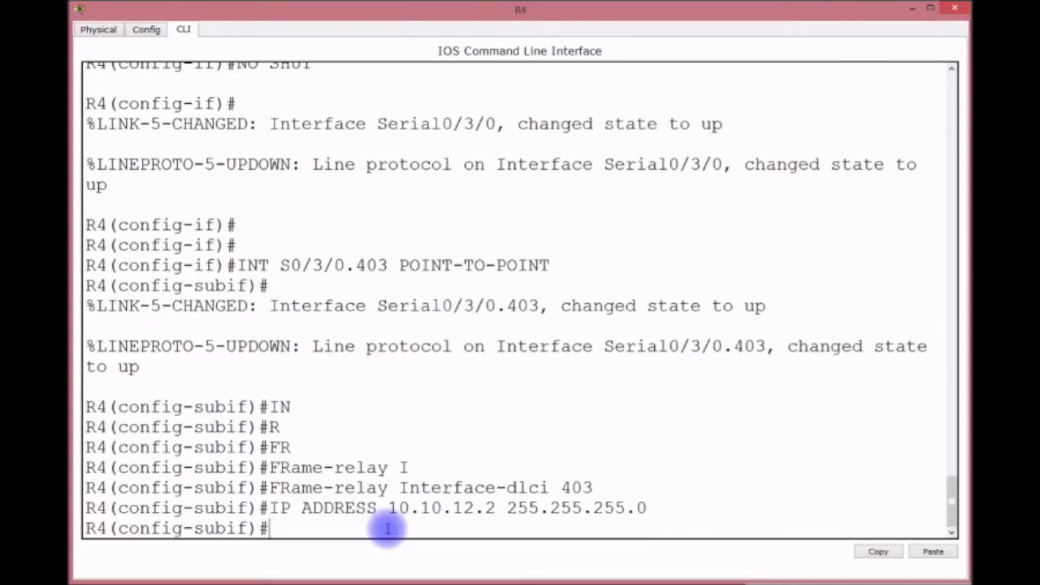
{"action": "key", "text": "Return"}
{"action": "key", "text": "Return"}
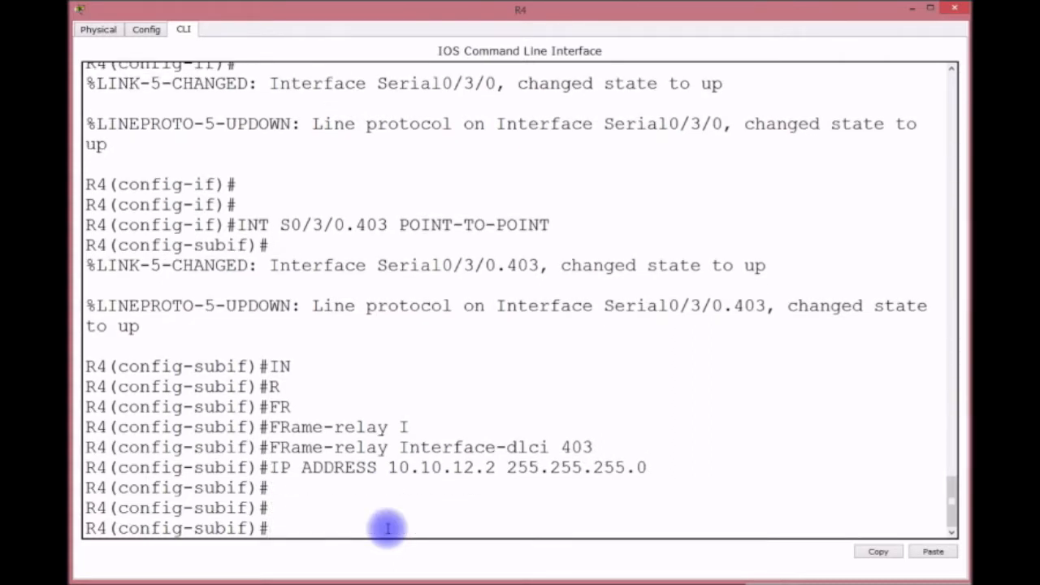
{"action": "key", "text": "Up"}
{"action": "key", "text": "Up"}
{"action": "key", "text": "Up"}
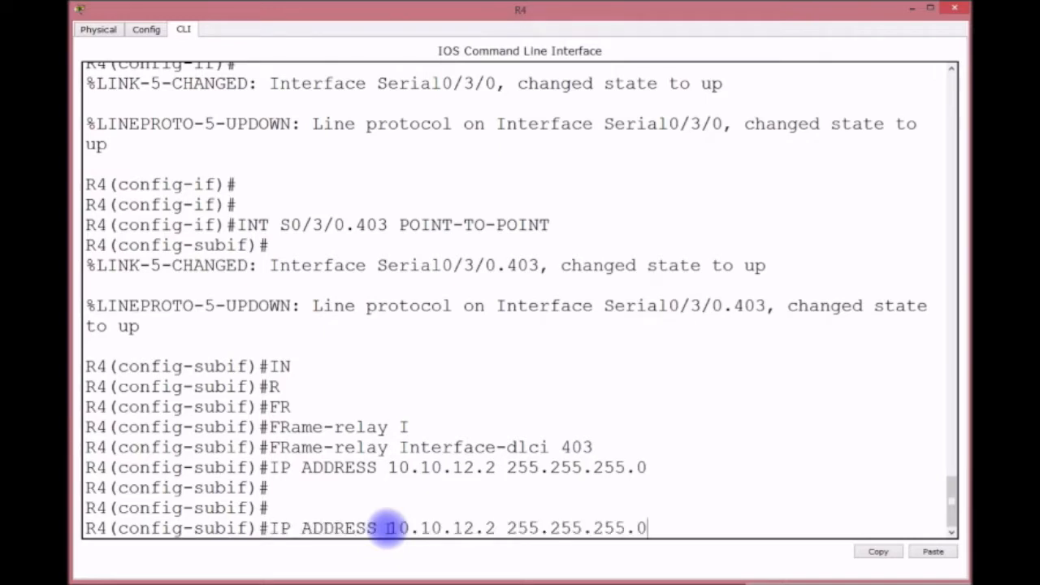
{"action": "key", "text": "Left"}
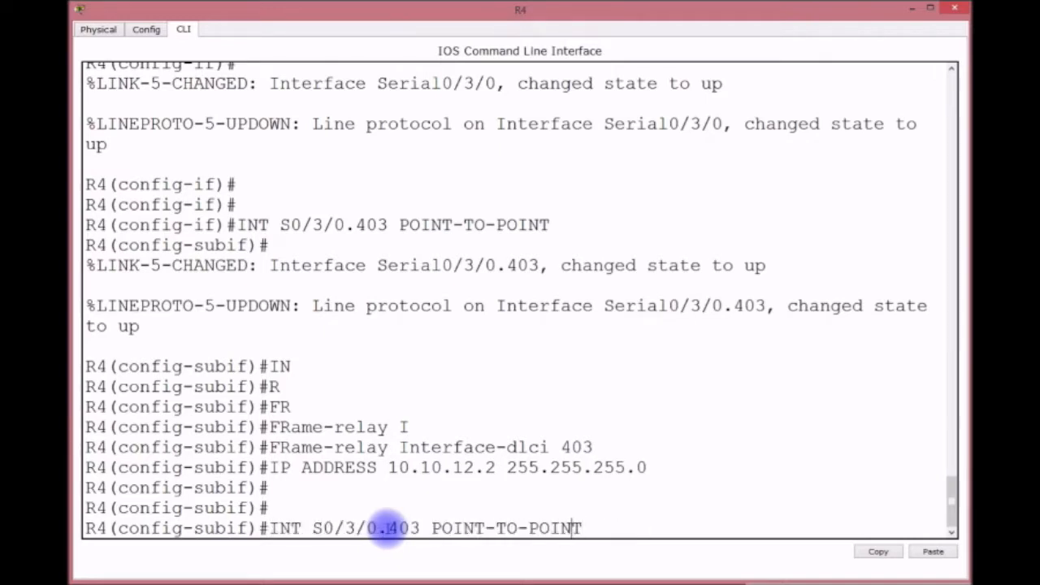
Create point-to-point subinterface S0/3/0.401 with DLCI 401 from recalled commands.
{"action": "key", "text": "Left"}
{"action": "key", "text": "Left"}
{"action": "key", "text": "Left"}
{"action": "key", "text": "Left"}
{"action": "key", "text": "BackSpace"}
{"action": "type", "text": "1"}
{"action": "key", "text": "Return"}
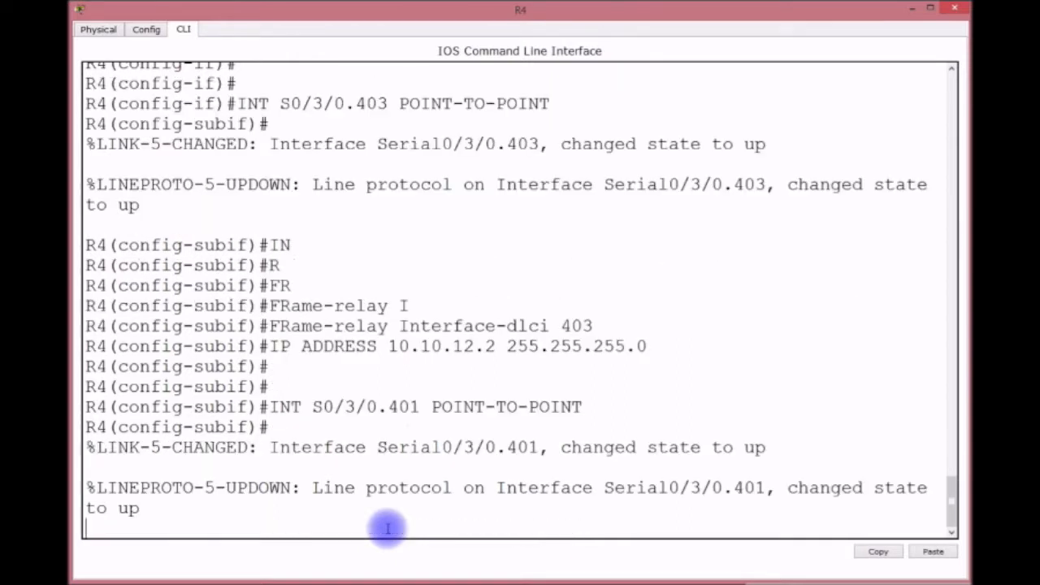
{"action": "key", "text": "Return"}
{"action": "key", "text": "Up"}
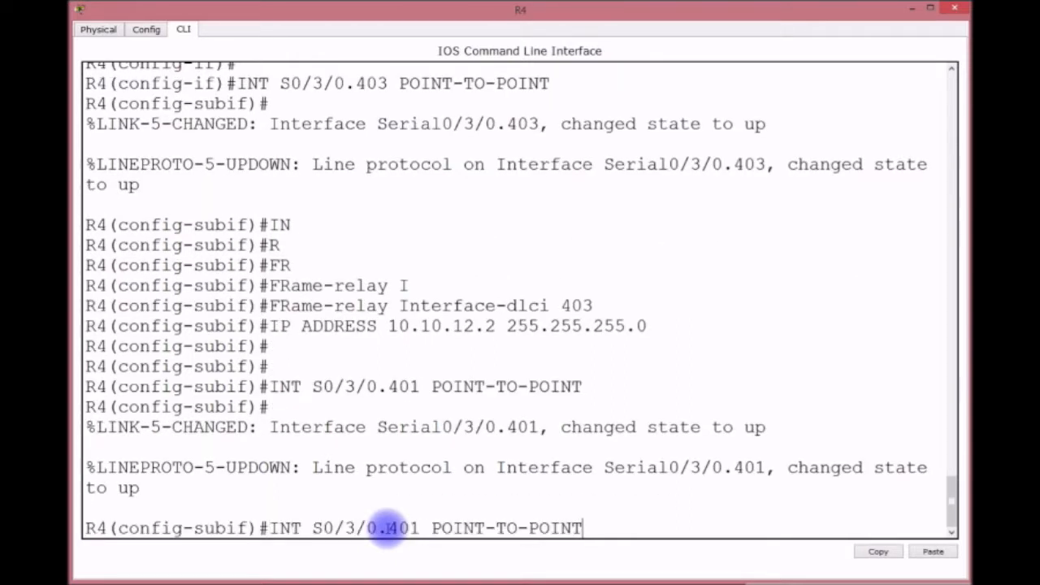
{"action": "key", "text": "Up"}
{"action": "key", "text": "Up"}
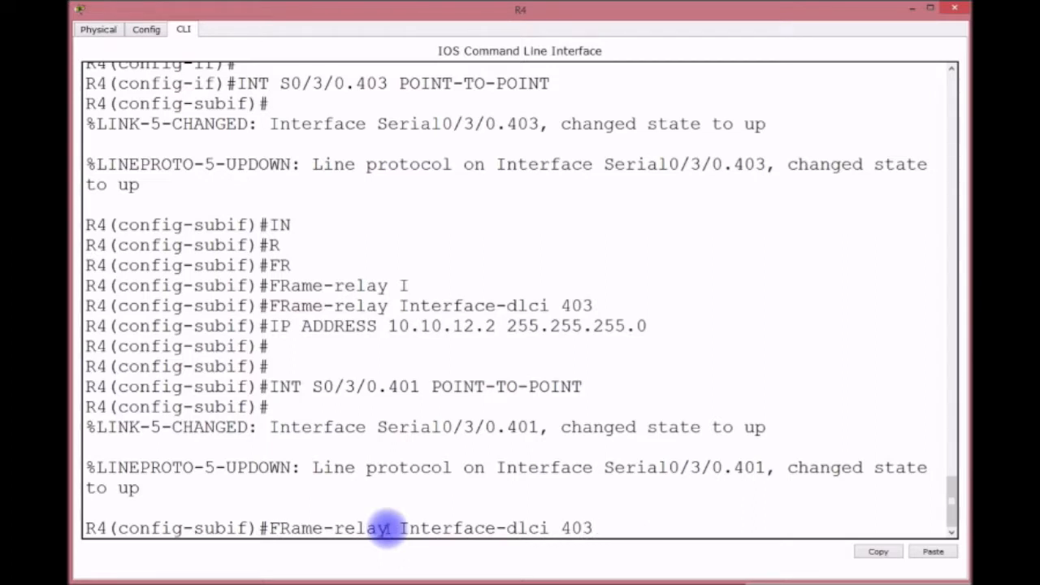
{"action": "key", "text": "BackSpace"}
{"action": "type", "text": "1"}
{"action": "key", "text": "Return"}
Give S0/3/0.401 address 10.10.13.2 255.255.255.0, save with do wr, and exit.
{"action": "key", "text": "Up"}
{"action": "key", "text": "Up"}
{"action": "key", "text": "Up"}
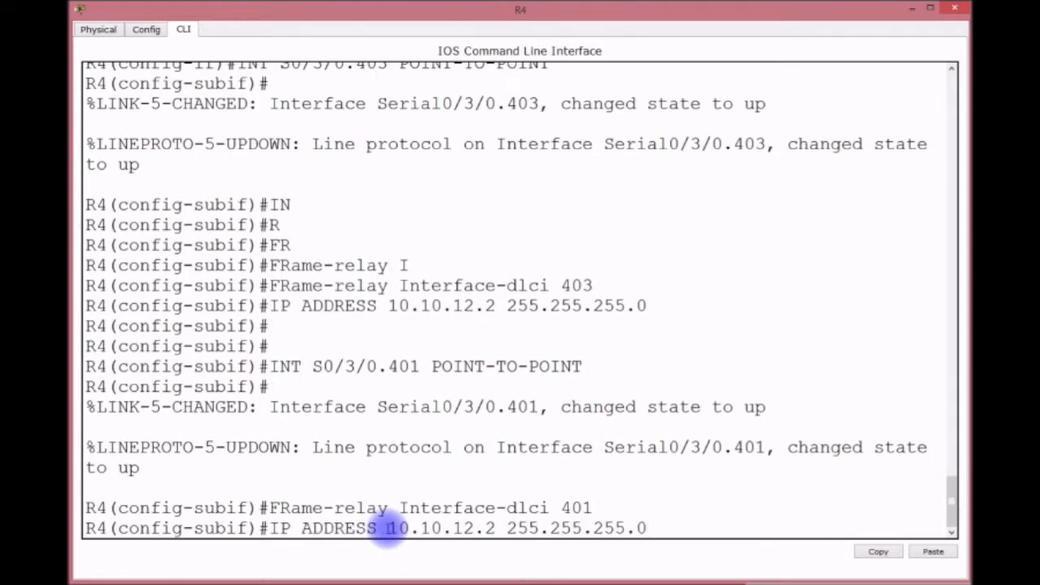
{"action": "key", "text": "Left"}
{"action": "key", "text": "Left"}
{"action": "key", "text": "Left"}
{"action": "key", "text": "Left"}
{"action": "key", "text": "Left"}
{"action": "key", "text": "Left"}
{"action": "key", "text": "Left"}
{"action": "key", "text": "Left"}
{"action": "key", "text": "Left"}
{"action": "key", "text": "Left"}
{"action": "key", "text": "Left"}
{"action": "key", "text": "Left"}
{"action": "key", "text": "Left"}
{"action": "key", "text": "Left"}
{"action": "key", "text": "Left"}
{"action": "key", "text": "Left"}
{"action": "key", "text": "BackSpace"}
{"action": "type", "text": "3"}
{"action": "key", "text": "Return"}
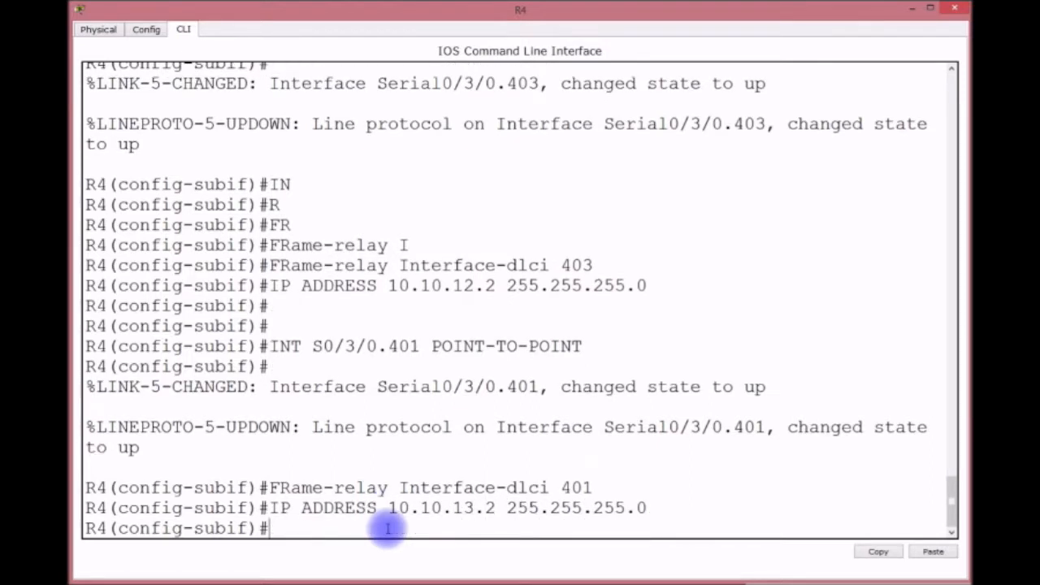
{"action": "type", "text": "DO WR"}
{"action": "key", "text": "Return"}
{"action": "type", "text": "EXIT"}
{"action": "key", "text": "Return"}
{"action": "type", "text": "ROUTER IR"}
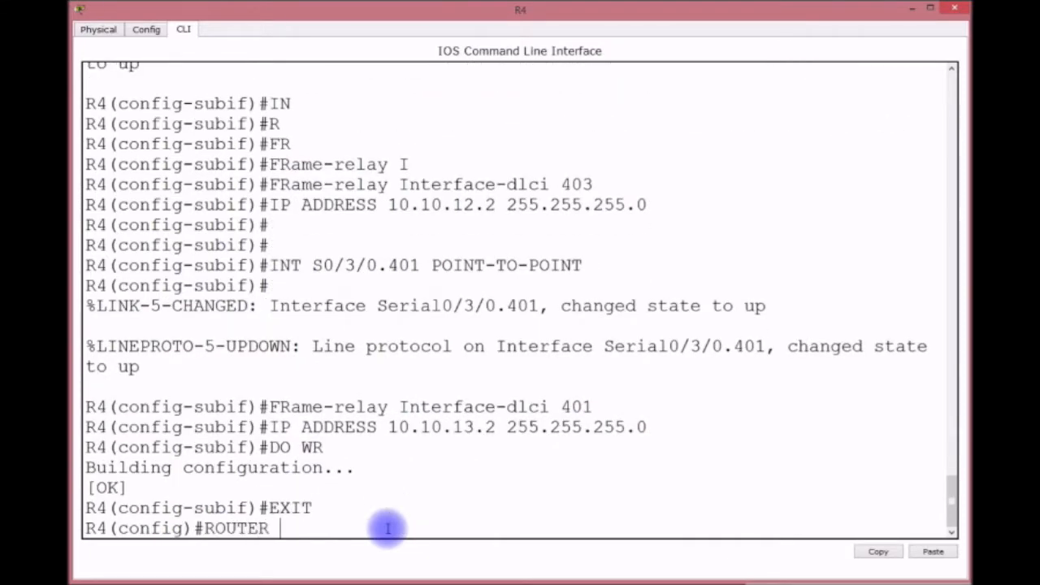
{"action": "key", "text": "BackSpace"}
{"action": "key", "text": "BackSpace"}
Run RIP version 2 on R4 for network 10.0.0.0 with auto-summary disabled.
{"action": "type", "text": "RIP"}
{"action": "key", "text": "Return"}
{"action": "type", "text": "NET"}
{"action": "key", "text": "BackSpace"}
{"action": "key", "text": "BackSpace"}
{"action": "key", "text": "BackSpace"}
{"action": "type", "text": "VER 2"}
{"action": "key", "text": "Return"}
{"action": "type", "text": "NET "}
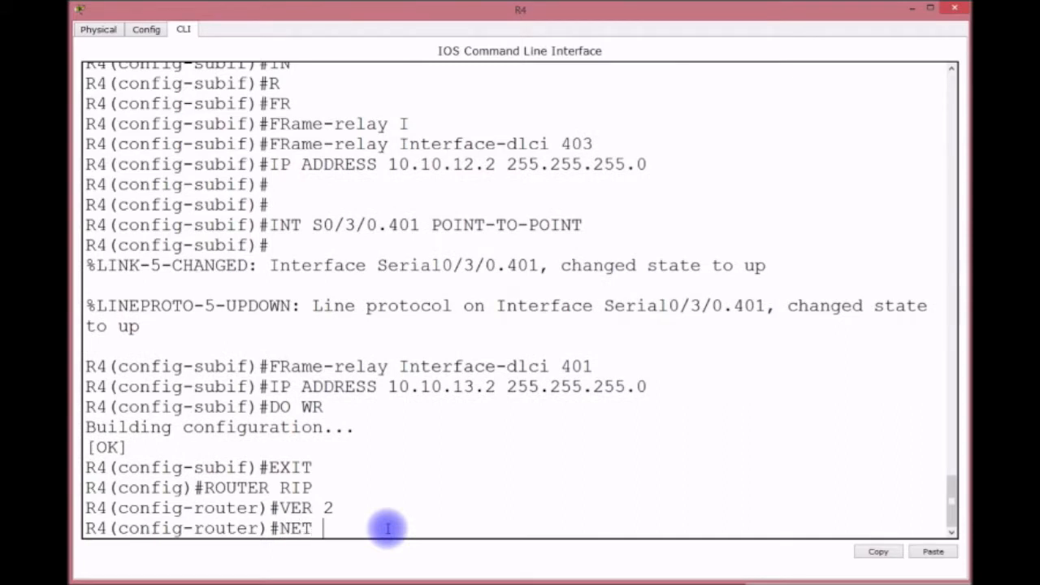
{"action": "type", "text": "10.0.0.0"}
{"action": "key", "text": "Return"}
{"action": "type", "text": "NO AUTO"}
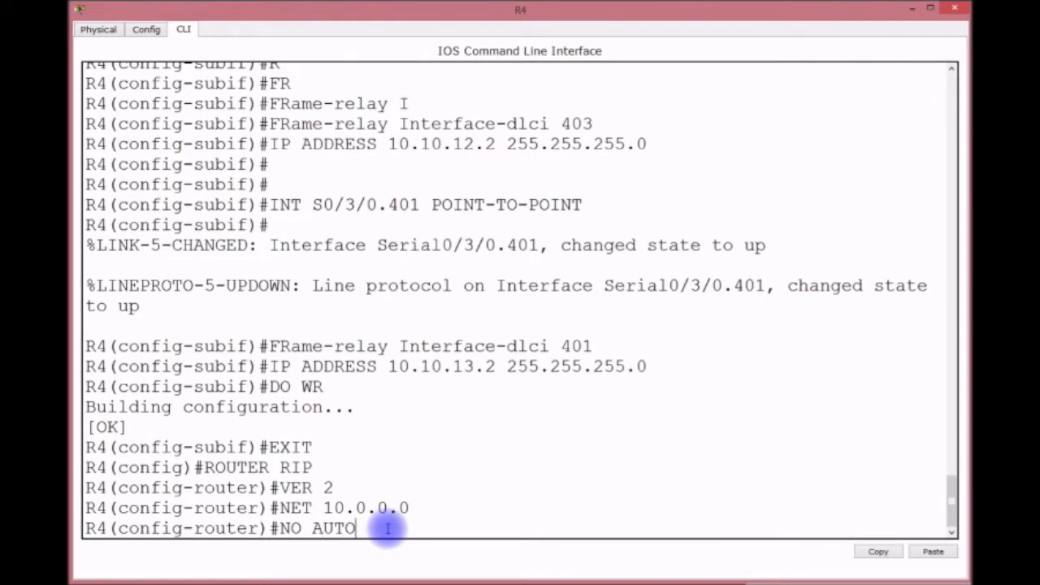
{"action": "key", "text": "Tab"}
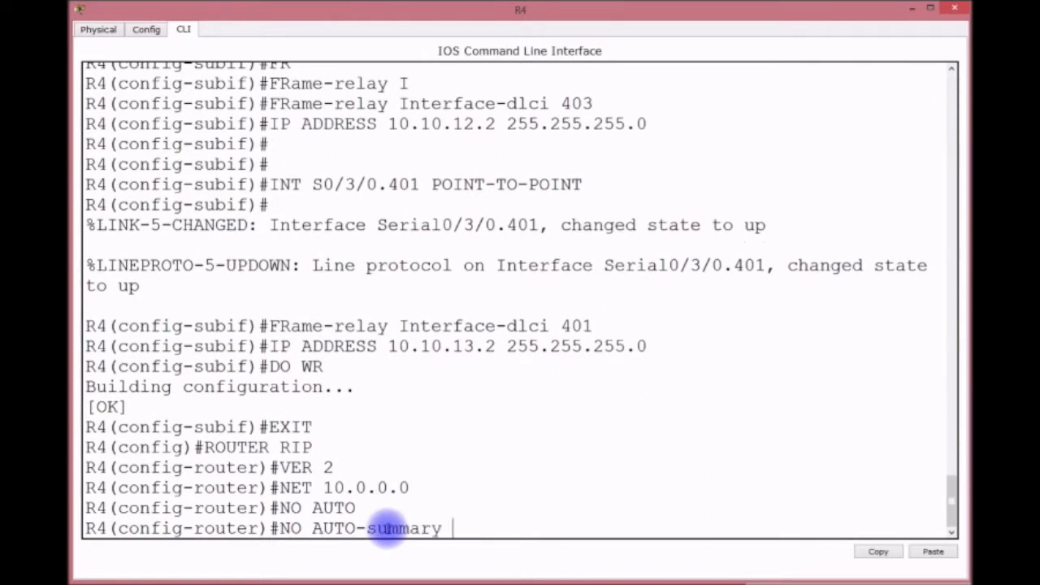
{"action": "key", "text": "Return"}
Save R4's running configuration with WR.
{"action": "type", "text": "DOW"}
{"action": "key", "text": "BackSpace"}
{"action": "key", "text": "BackSpace"}
{"action": "type", "text": "WR"}
{"action": "key", "text": "Return"}
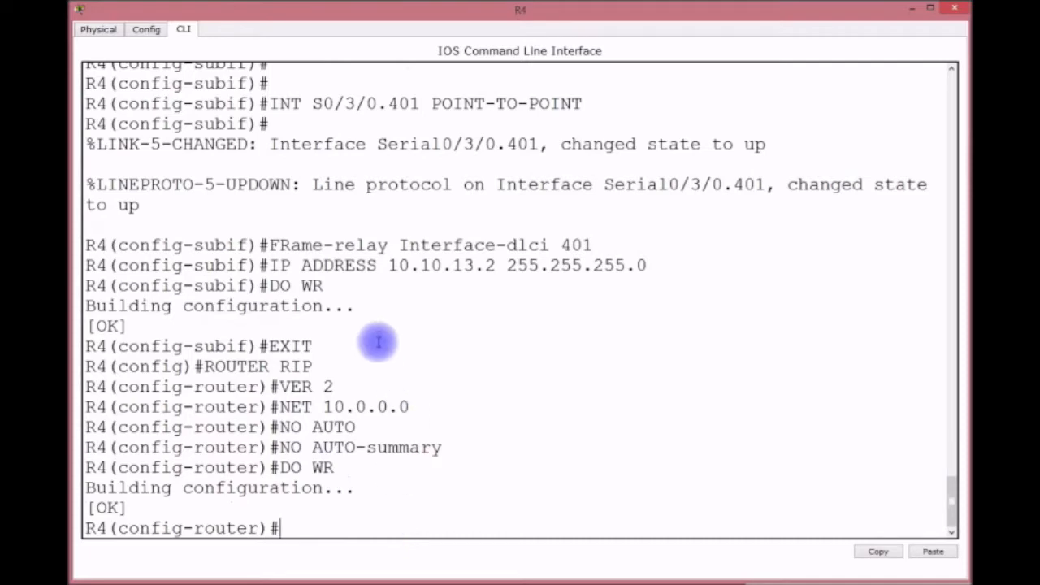
Open Cloud1's settings and position the window so the topology stays visible.
{"action": "left_click", "coordinate": [912, 9]}
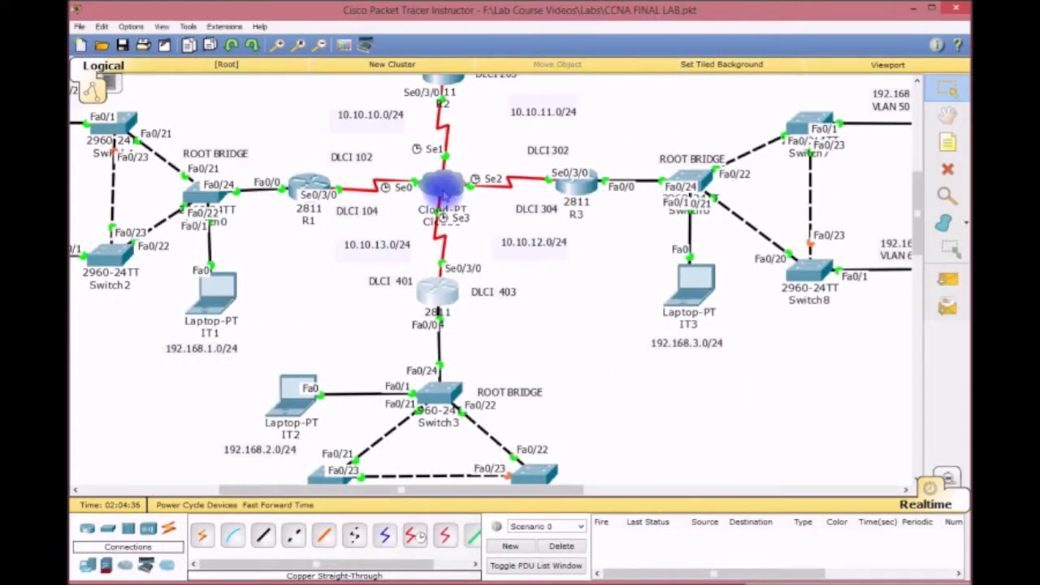
{"action": "left_click", "coordinate": [444, 185]}
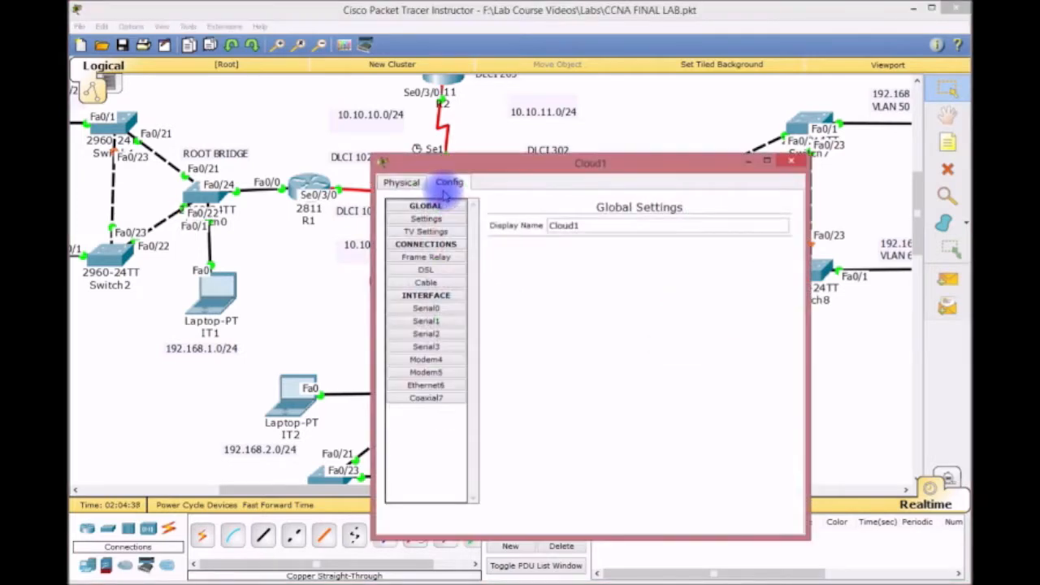
{"action": "left_click_drag", "start_coordinate": [492, 160], "coordinate": [196, 36]}
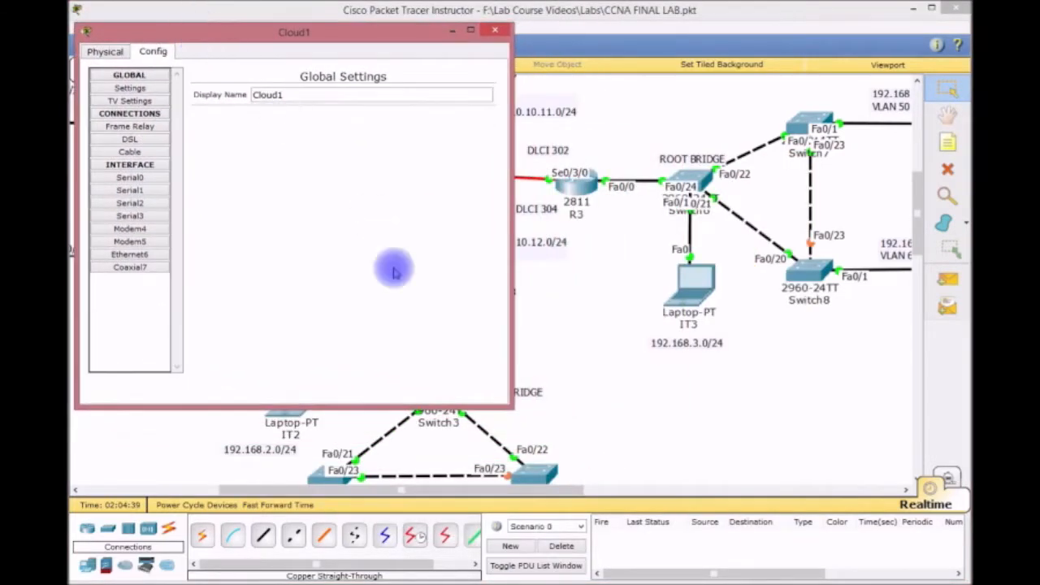
{"action": "left_click_drag", "start_coordinate": [508, 409], "coordinate": [879, 486]}
{"action": "left_click_drag", "start_coordinate": [383, 34], "coordinate": [433, 49]}
{"action": "left_click_drag", "start_coordinate": [347, 55], "coordinate": [385, 65]}
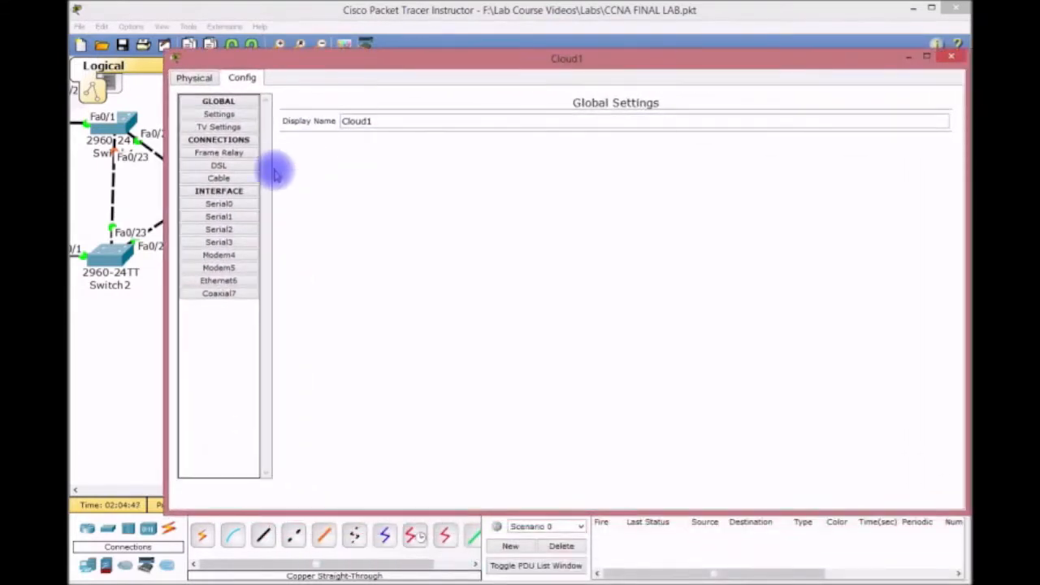
Add DLCI 102 named R1-R2 and DLCI 104 named R1-R4 to Cloud1's Serial0.
{"action": "left_click", "coordinate": [238, 204]}
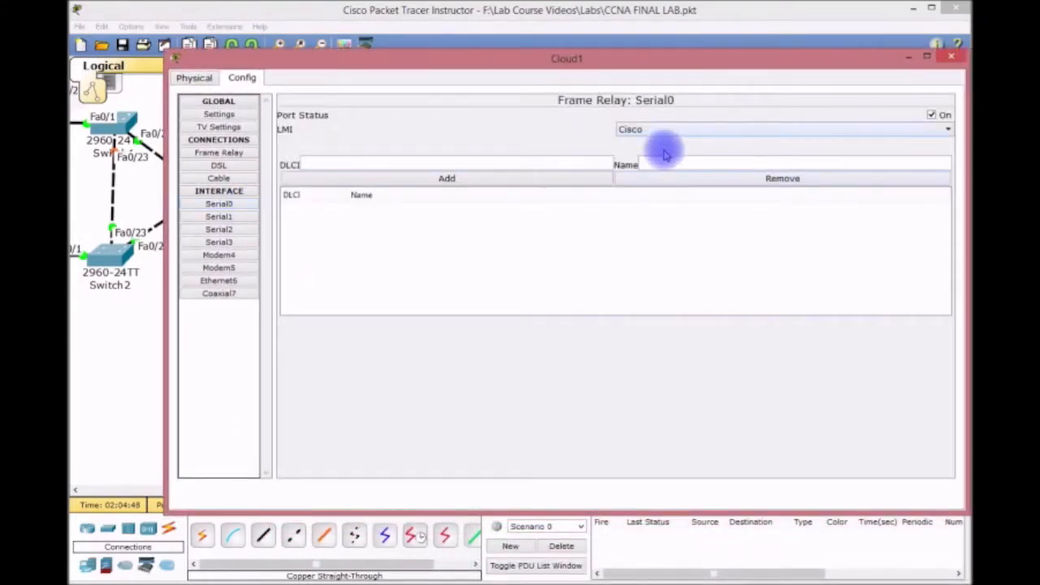
{"action": "type", "text": "102"}
{"action": "key", "text": "Tab"}
{"action": "type", "text": "R1"}
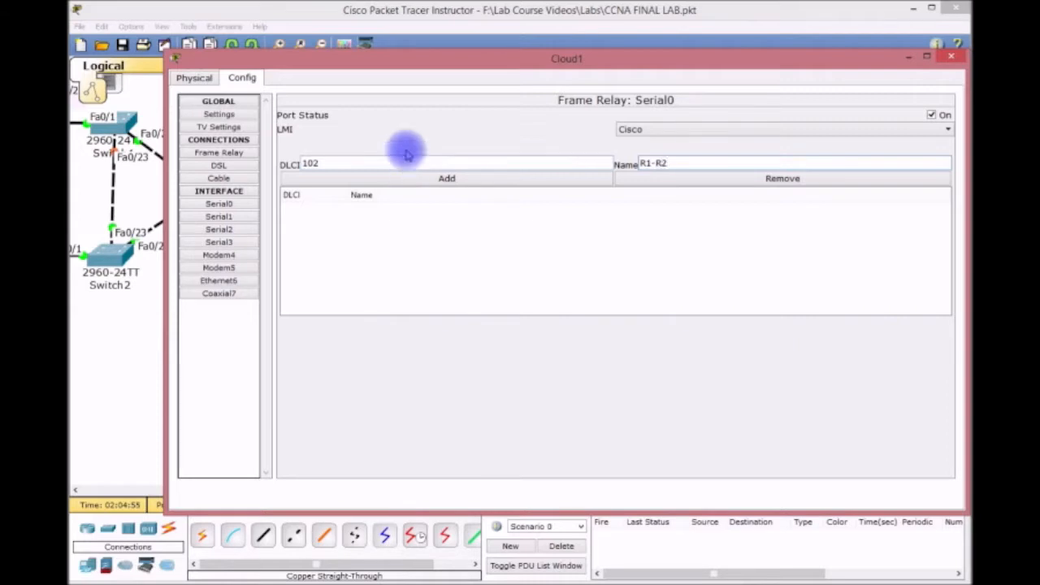
{"action": "left_click", "coordinate": [447, 177]}
{"action": "left_click", "coordinate": [341, 163]}
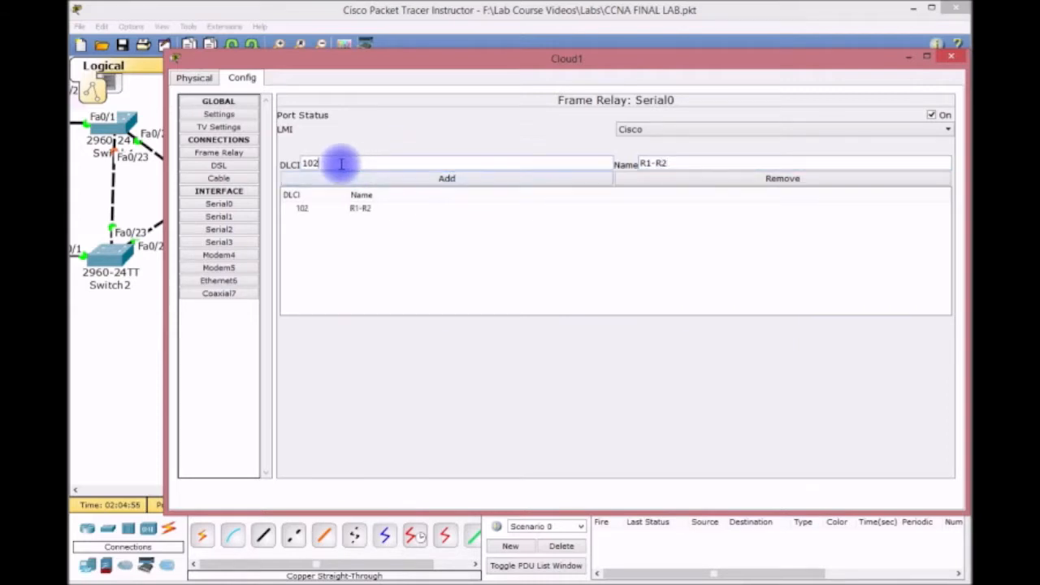
{"action": "left_click_drag", "start_coordinate": [641, 164], "coordinate": [668, 164]}
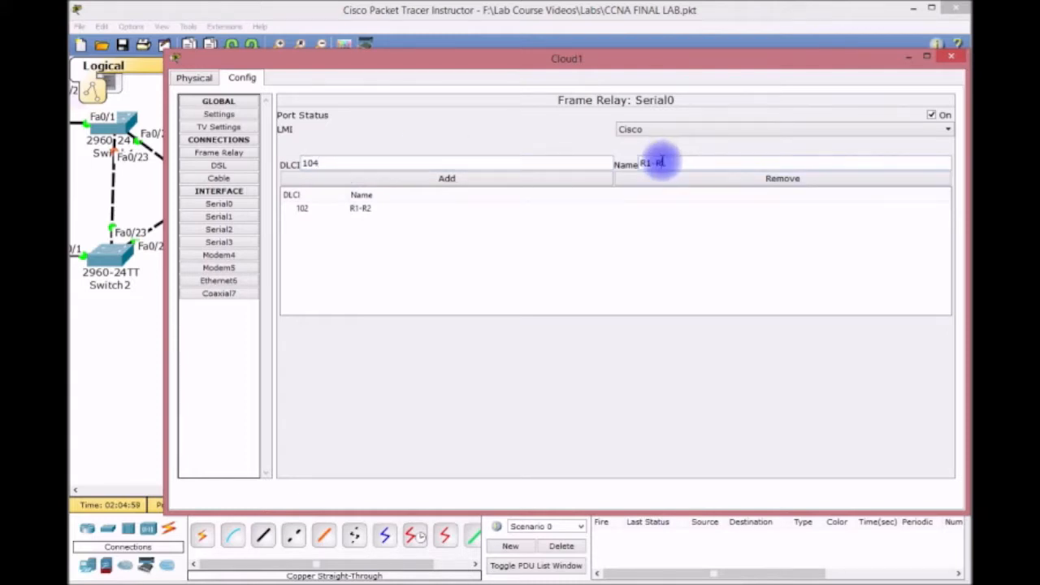
{"action": "left_click", "coordinate": [487, 178]}
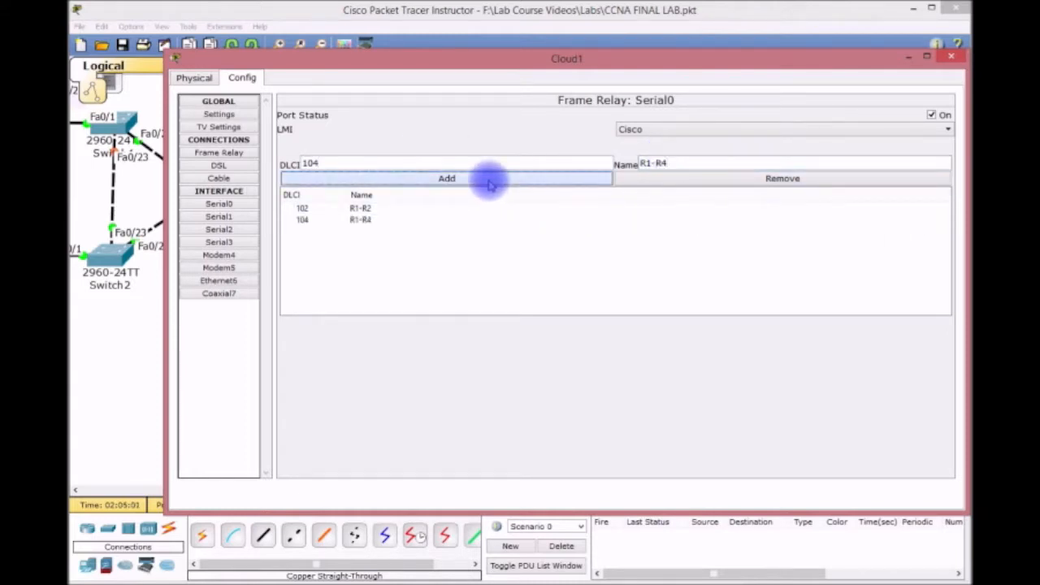
{"action": "left_click", "coordinate": [253, 216]}
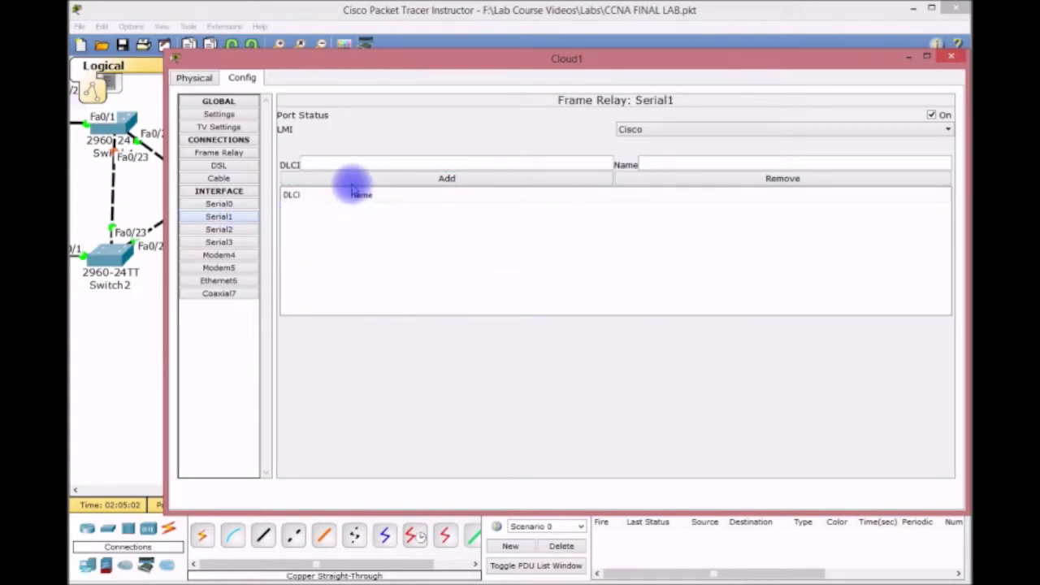
On Cloud1's Serial1, add DLCI 201 named R2-R1 and DLCI 203 named R2-R3.
{"action": "left_click_drag", "start_coordinate": [387, 58], "coordinate": [407, 243]}
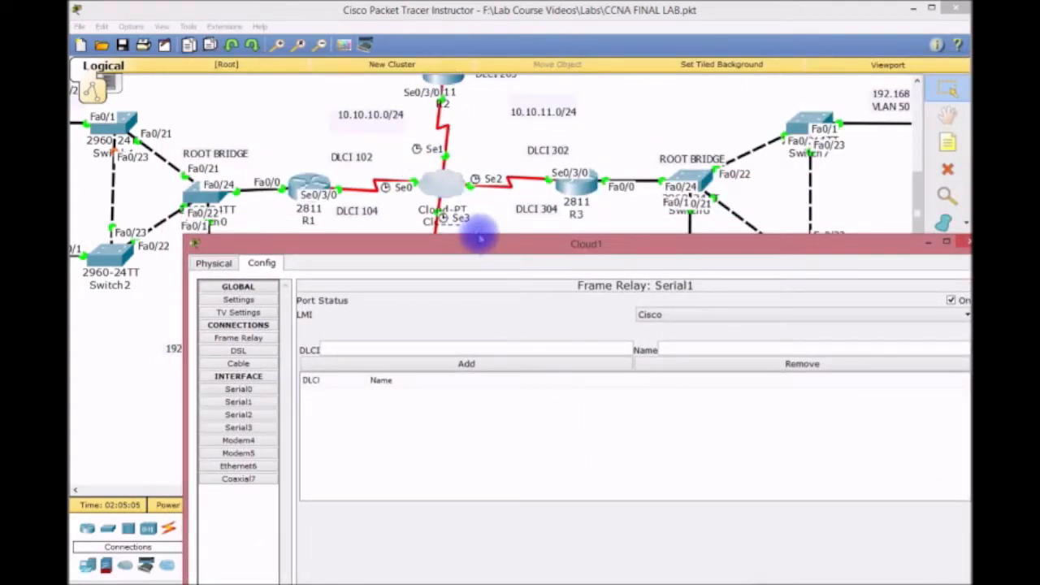
{"action": "left_click_drag", "start_coordinate": [482, 247], "coordinate": [453, 86]}
{"action": "left_click", "coordinate": [378, 188]}
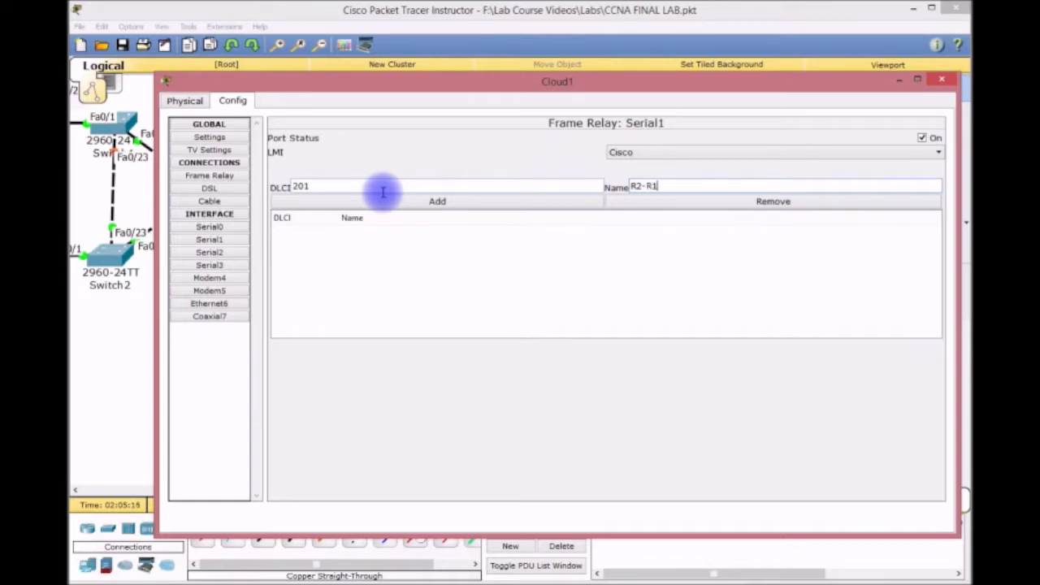
{"action": "left_click", "coordinate": [353, 203]}
{"action": "left_click", "coordinate": [323, 186]}
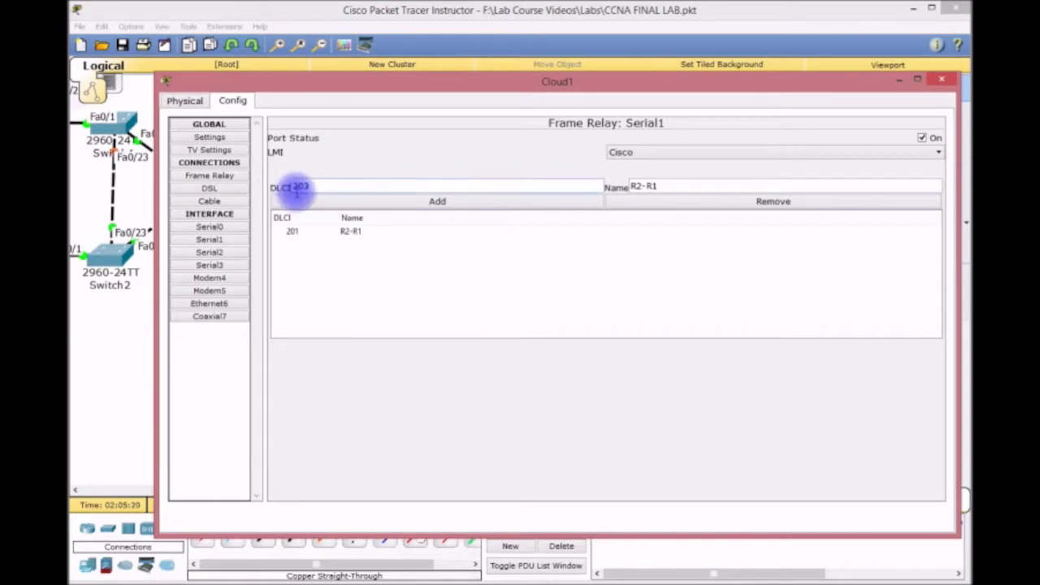
{"action": "left_click", "coordinate": [688, 185]}
{"action": "type", "text": "R2-R3"}
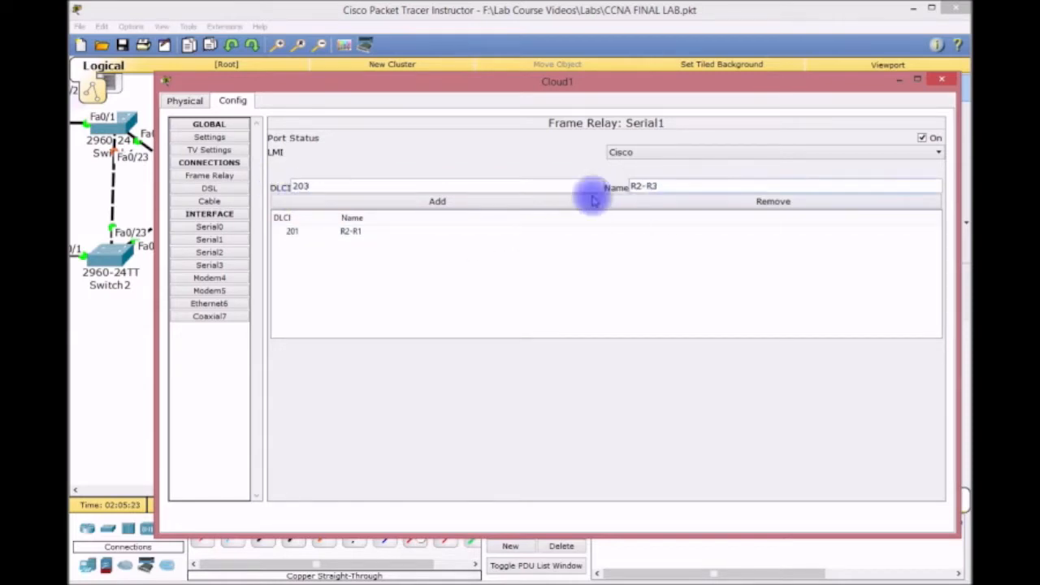
{"action": "left_click", "coordinate": [495, 201]}
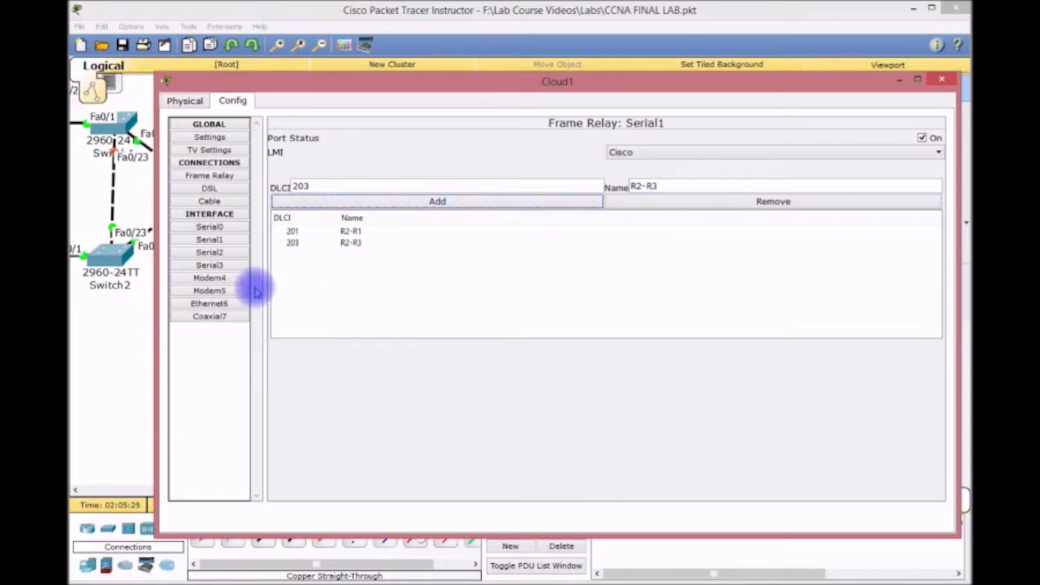
Add DLCI 302 named R3-R2 and DLCI 304 named R3-R4 to Cloud1's Serial2.
{"action": "left_click", "coordinate": [231, 251]}
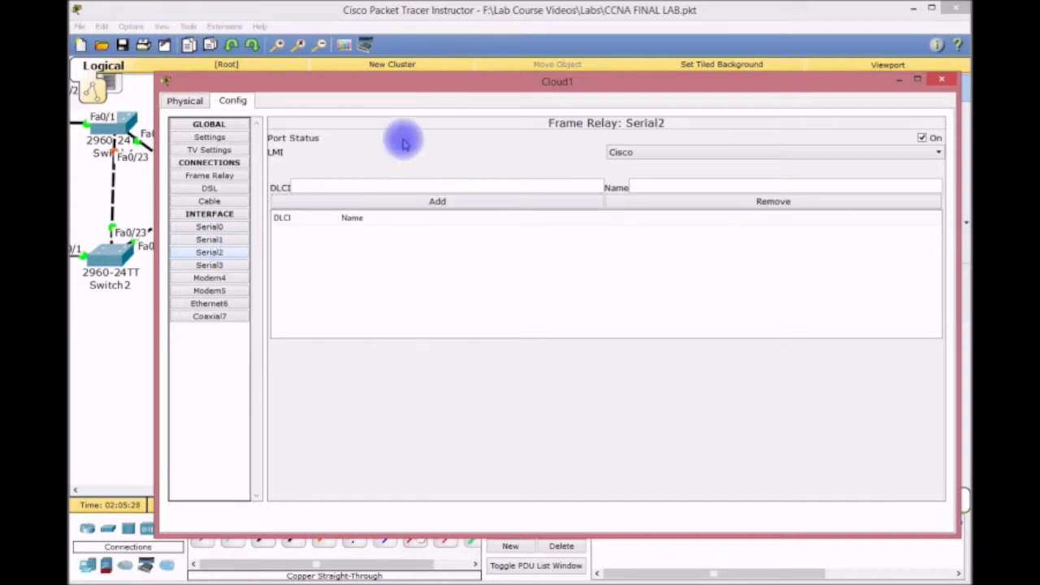
{"action": "left_click_drag", "start_coordinate": [401, 85], "coordinate": [396, 303]}
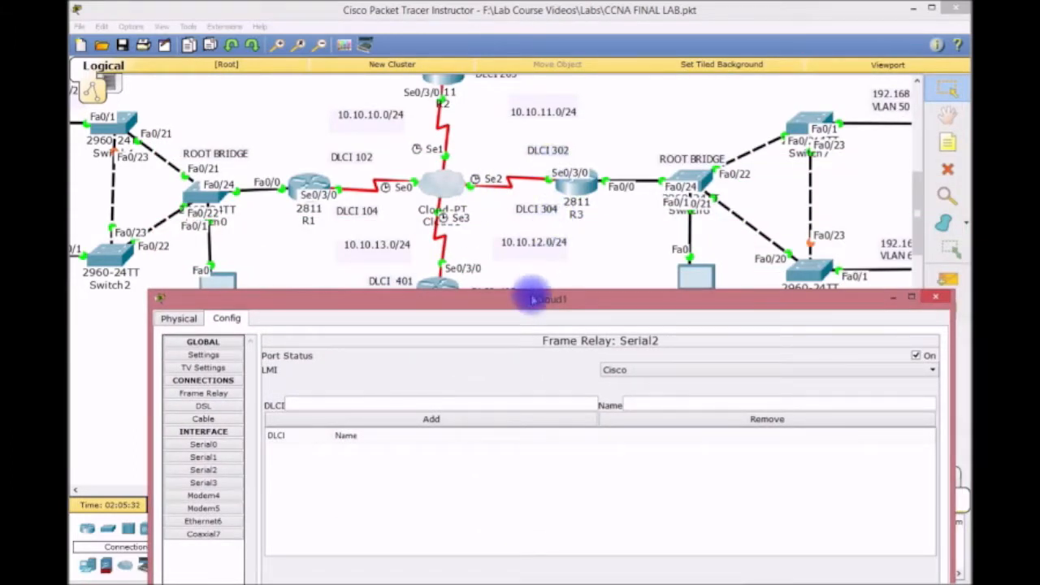
{"action": "left_click_drag", "start_coordinate": [516, 301], "coordinate": [495, 65]}
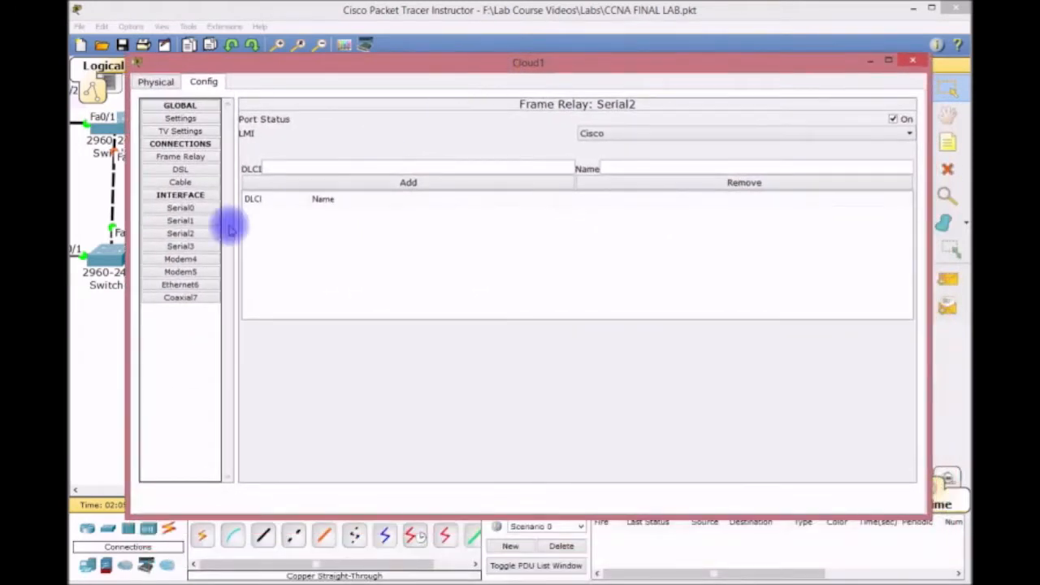
{"action": "left_click", "coordinate": [195, 234]}
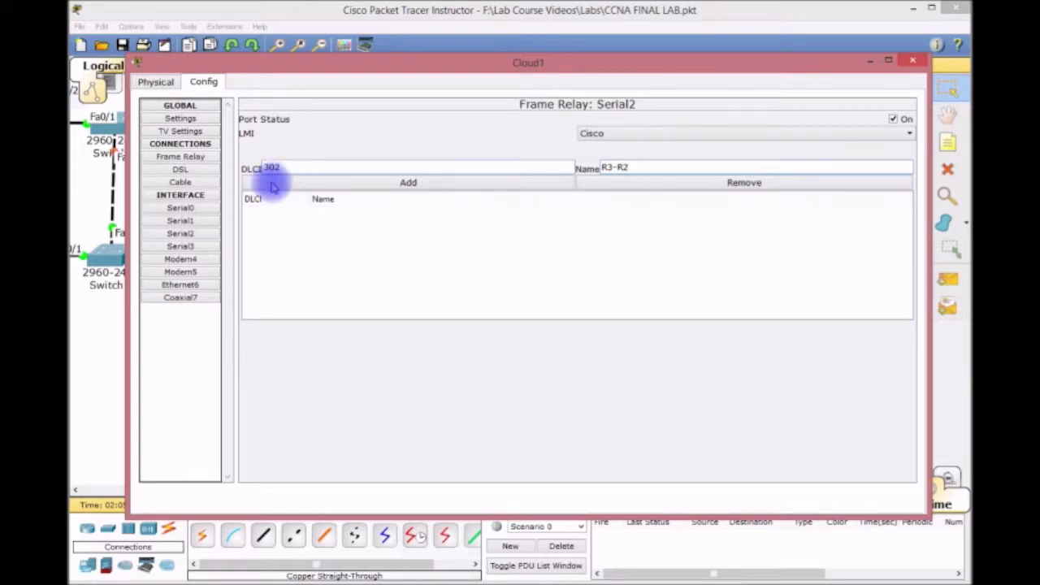
{"action": "left_click", "coordinate": [290, 182]}
{"action": "left_click", "coordinate": [217, 234]}
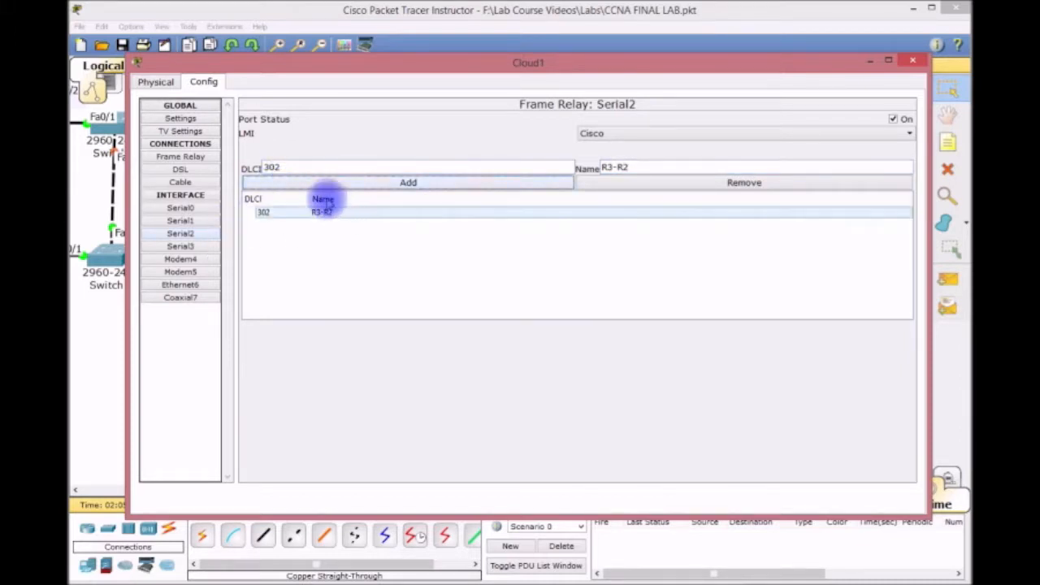
{"action": "left_click", "coordinate": [291, 168]}
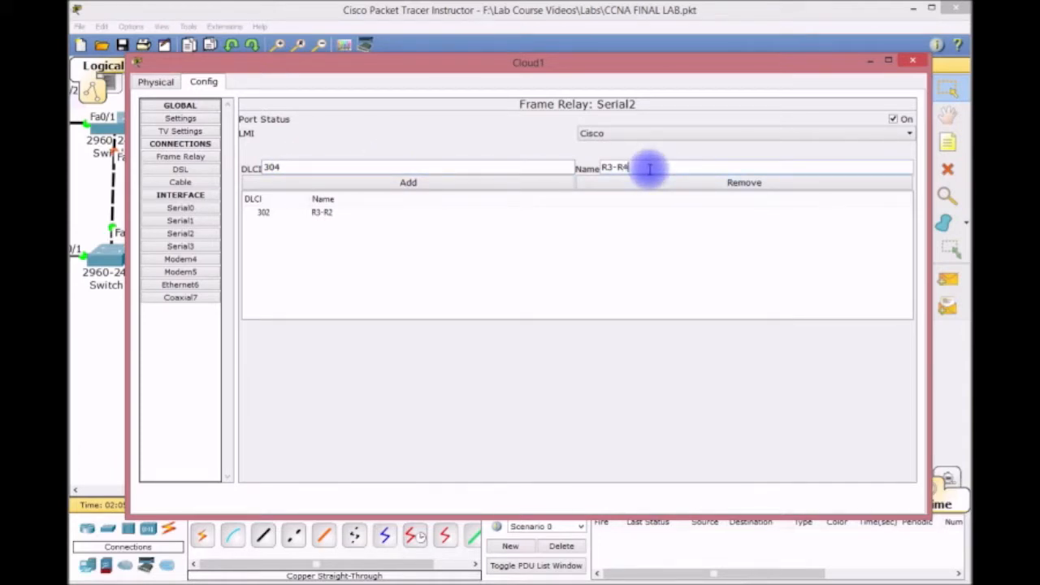
{"action": "left_click", "coordinate": [336, 180]}
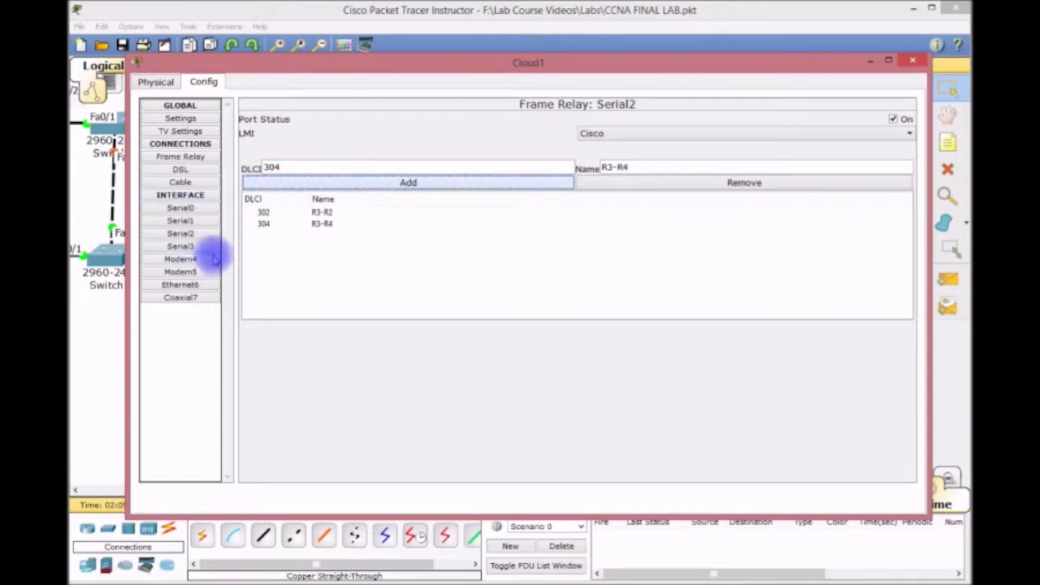
{"action": "mouse_move", "coordinate": [341, 65]}
{"action": "left_mouse_down"}
{"action": "mouse_move", "coordinate": [316, 332]}
{"action": "mouse_move", "coordinate": [346, 338]}
{"action": "mouse_move", "coordinate": [345, 73]}
{"action": "left_mouse_up"}
{"action": "left_click", "coordinate": [183, 247]}
Add DLCI 403 named R4-R3 and DLCI 401 named R4-R1 to Cloud1's Serial3.
{"action": "left_click", "coordinate": [286, 171]}
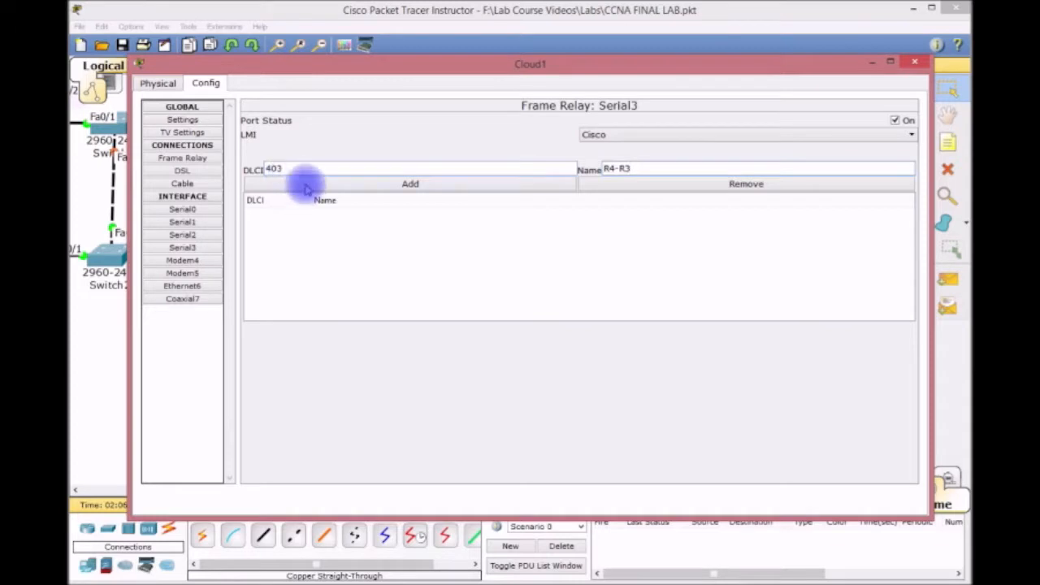
{"action": "left_click", "coordinate": [301, 184]}
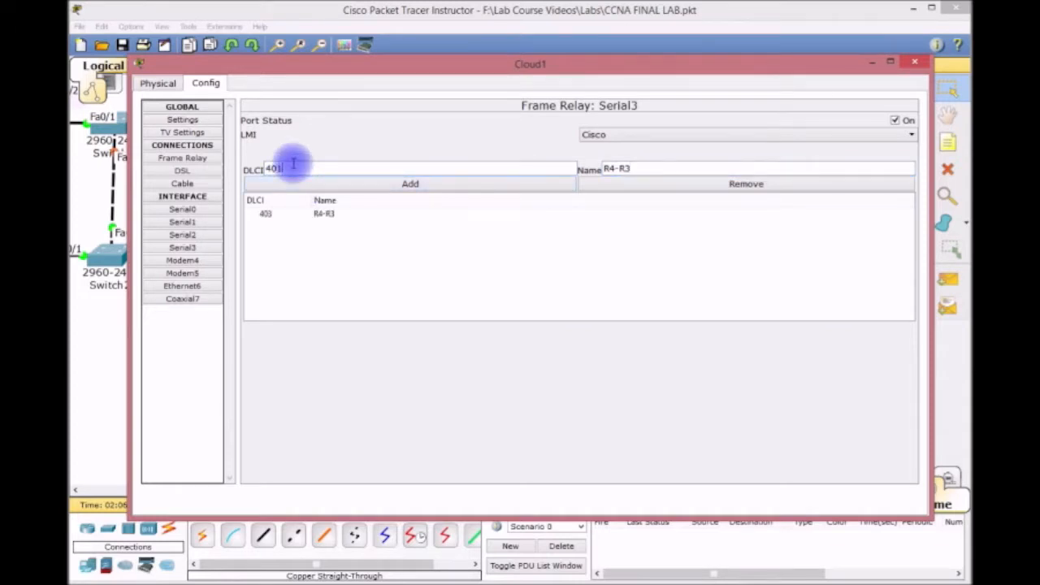
{"action": "left_click", "coordinate": [637, 168]}
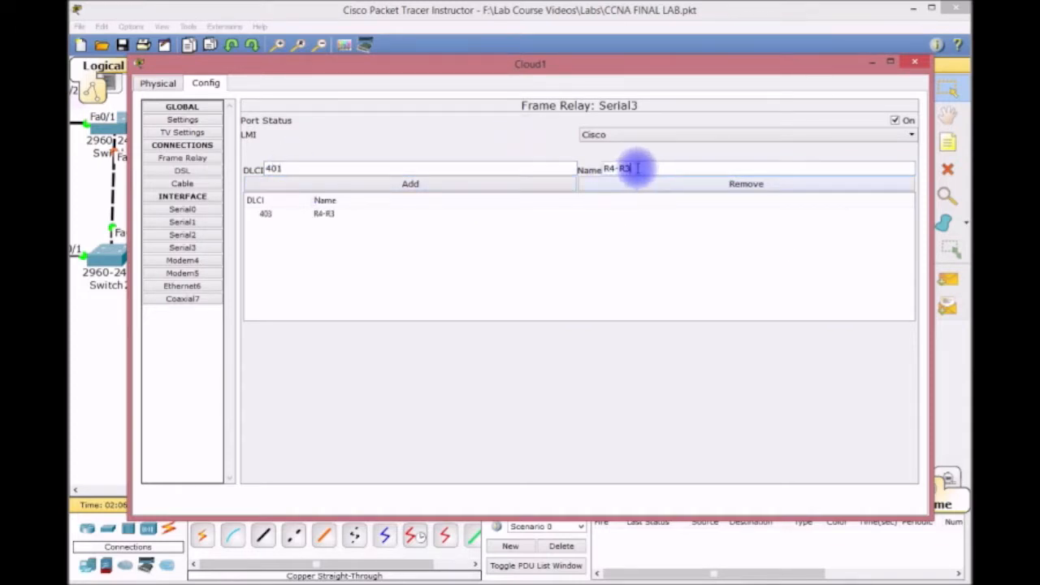
{"action": "type", "text": "1"}
{"action": "left_click", "coordinate": [480, 184]}
Check the DLCI lists on Serial0, Serial1 and Serial3, then open the Frame Relay connections table.
{"action": "left_click", "coordinate": [184, 210]}
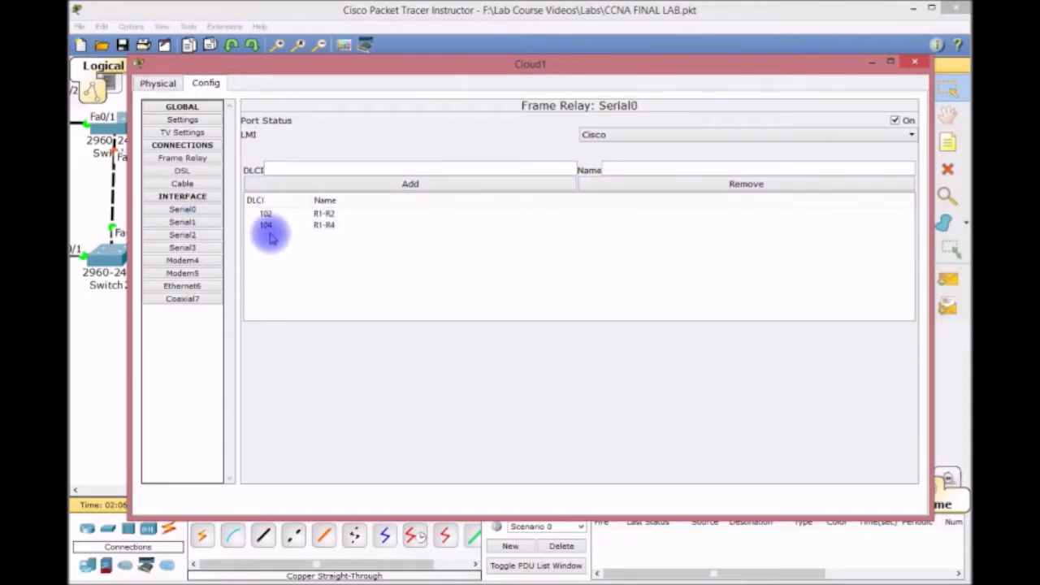
{"action": "left_click", "coordinate": [215, 222]}
{"action": "left_click", "coordinate": [266, 228]}
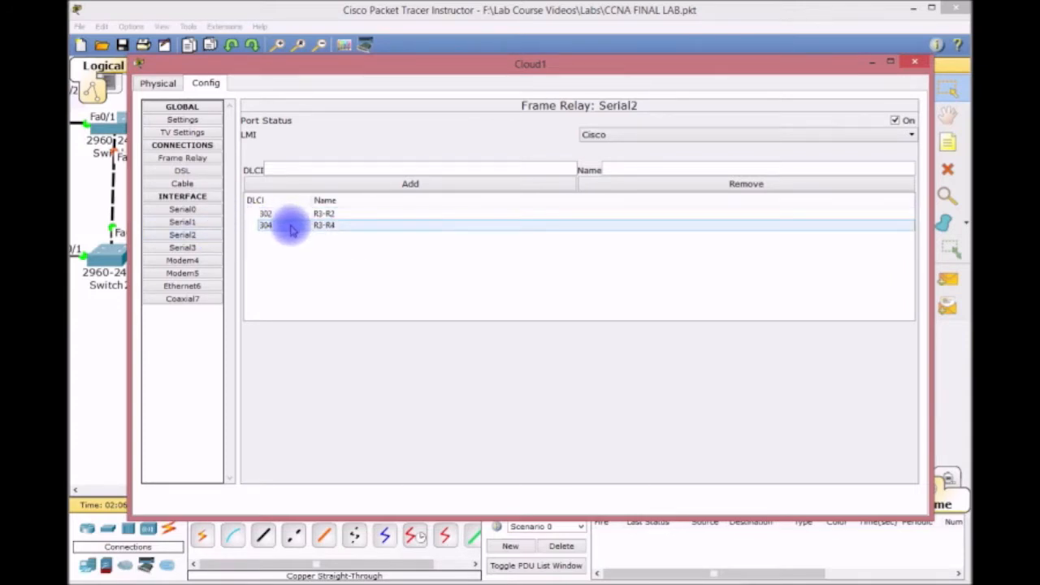
{"action": "left_click", "coordinate": [202, 246]}
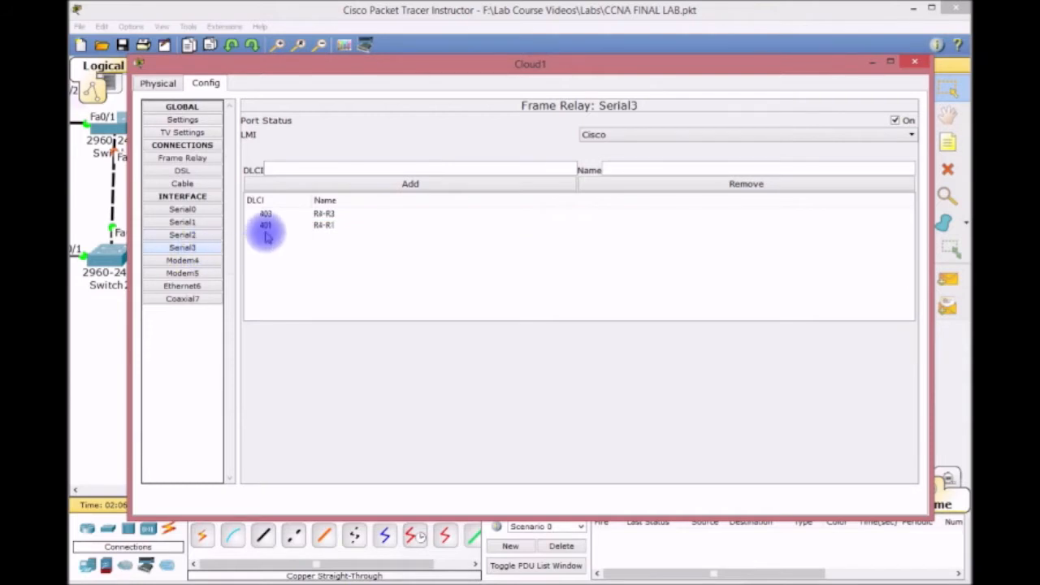
{"action": "left_click", "coordinate": [191, 159]}
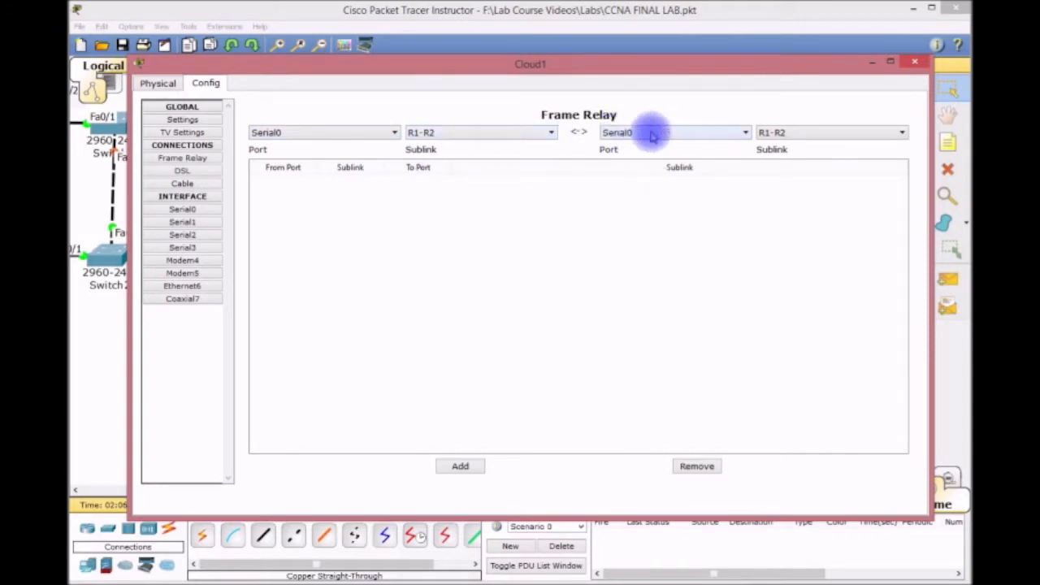
Map Serial0 R1-R2 to Serial1 R2-R1 and Serial0 R1-R4 to Serial3 R4-R1.
{"action": "left_click", "coordinate": [743, 132]}
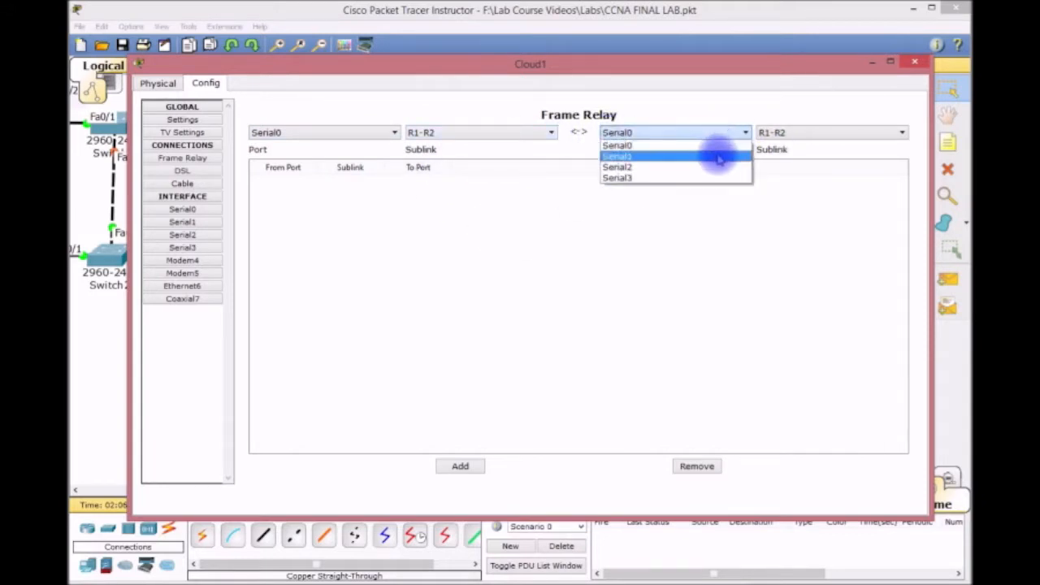
{"action": "left_click", "coordinate": [718, 156]}
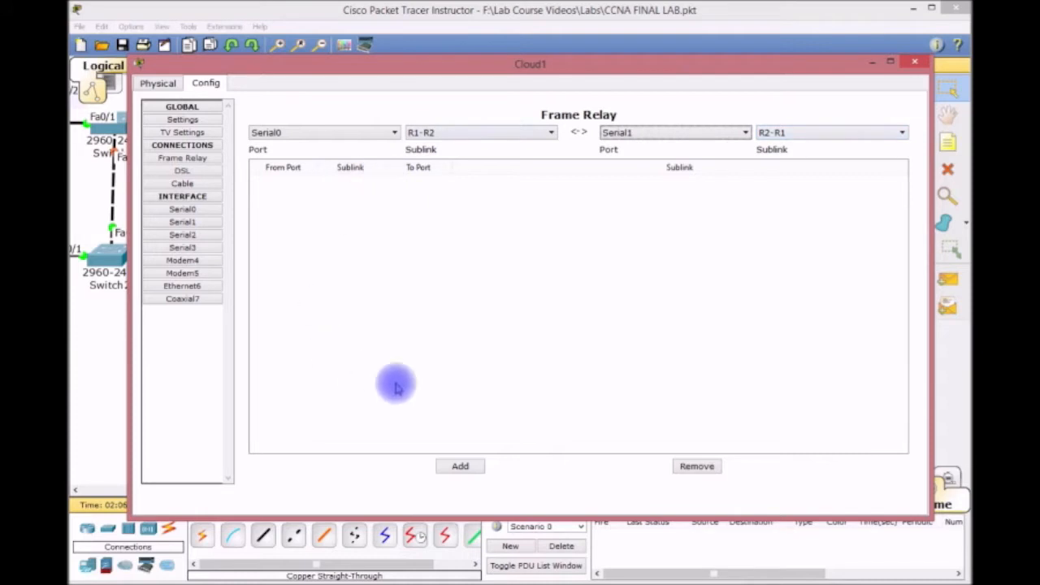
{"action": "left_click", "coordinate": [450, 467]}
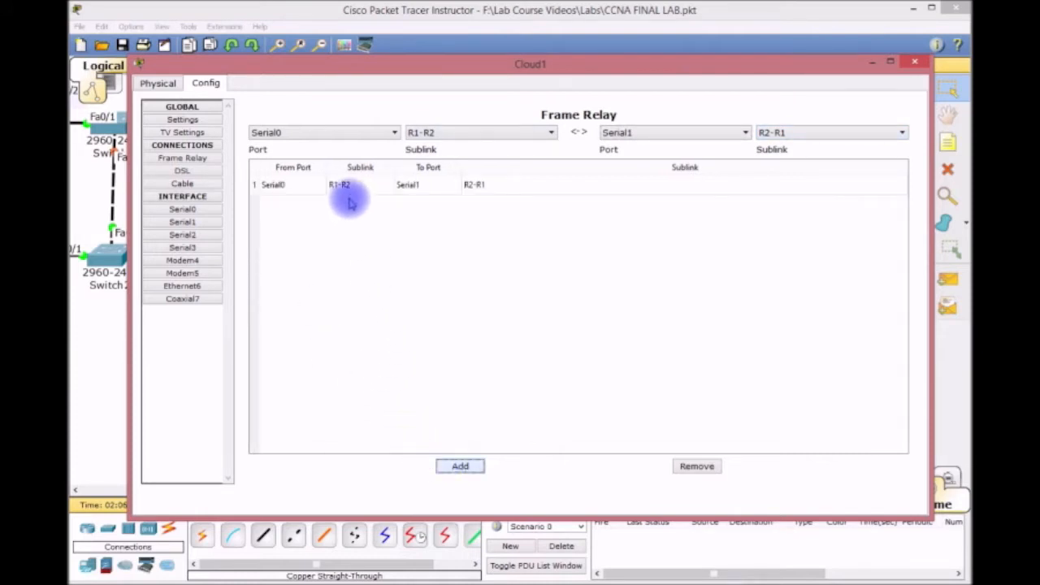
{"action": "left_click", "coordinate": [549, 133]}
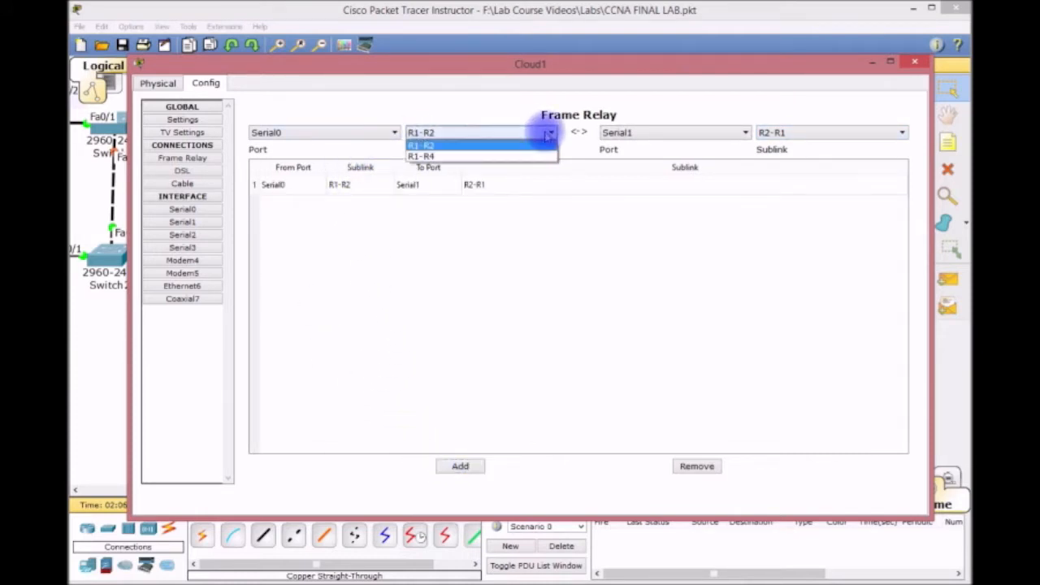
{"action": "left_click", "coordinate": [522, 155]}
{"action": "left_click", "coordinate": [744, 132]}
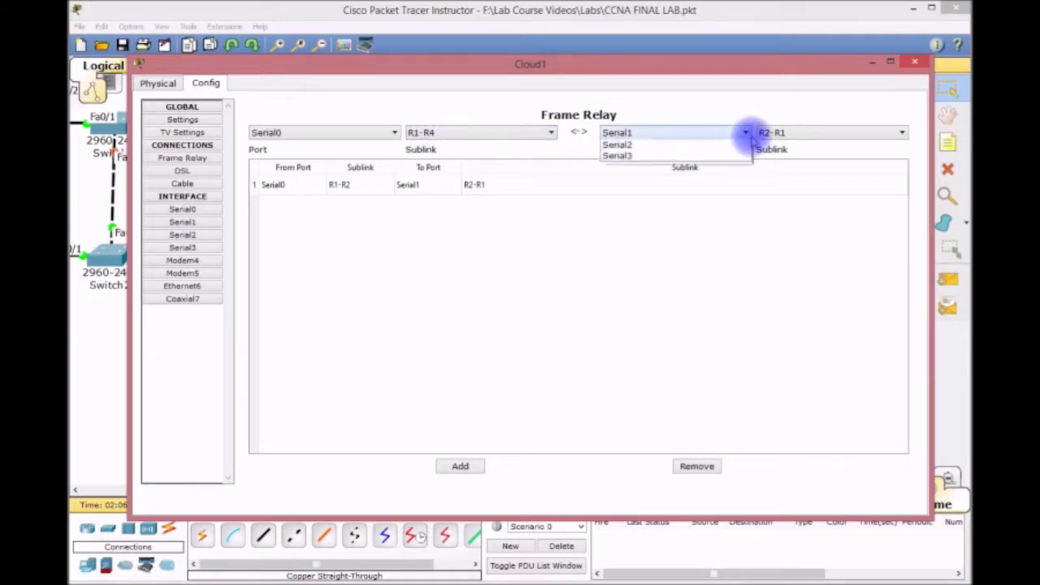
{"action": "left_click", "coordinate": [707, 174]}
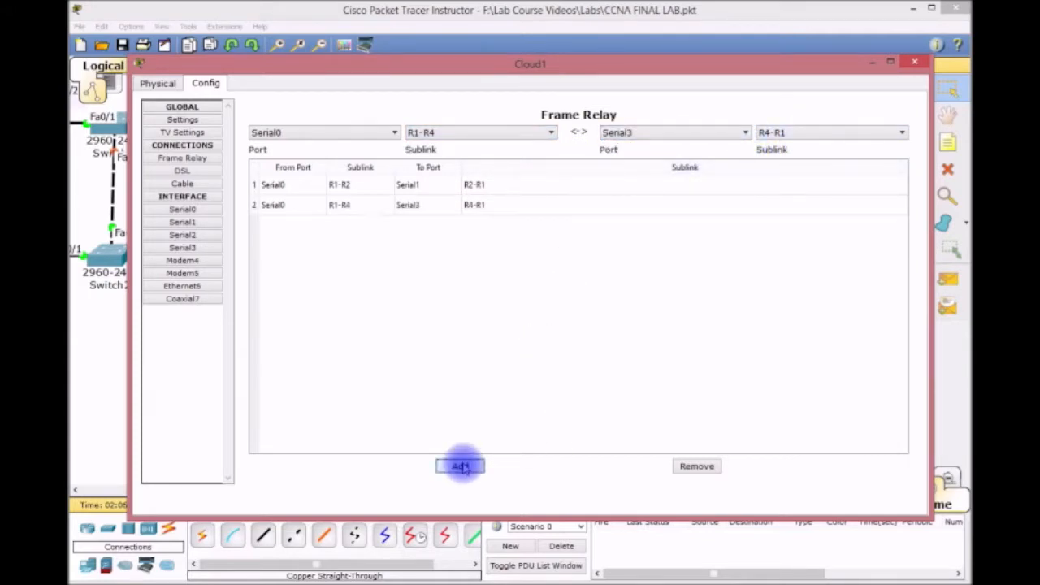
Link Serial1 sublink R2-R3 to Serial2 sublink R3-R2 in the Frame Relay table.
{"action": "left_click", "coordinate": [395, 133]}
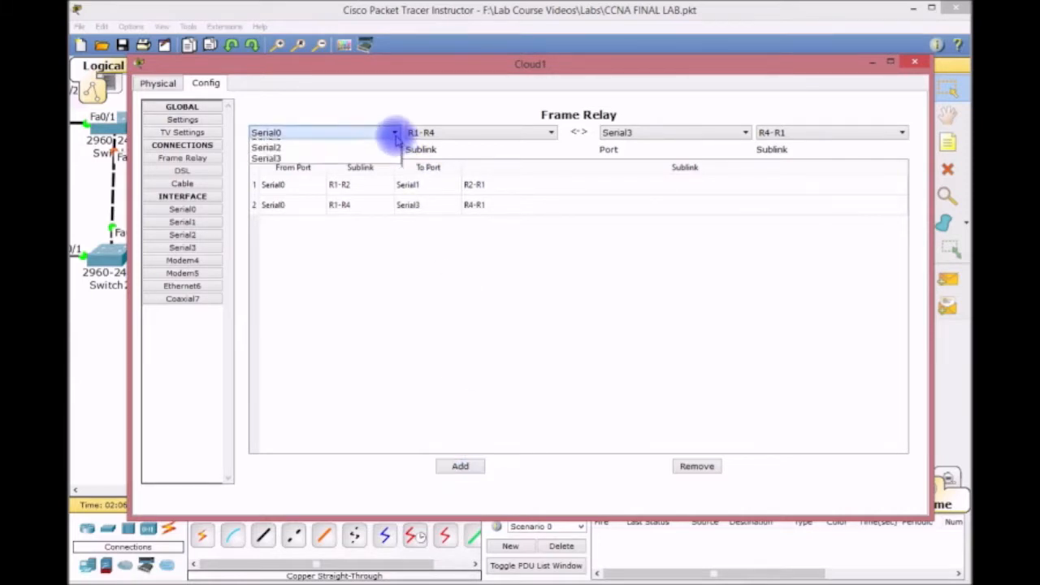
{"action": "left_click", "coordinate": [364, 157]}
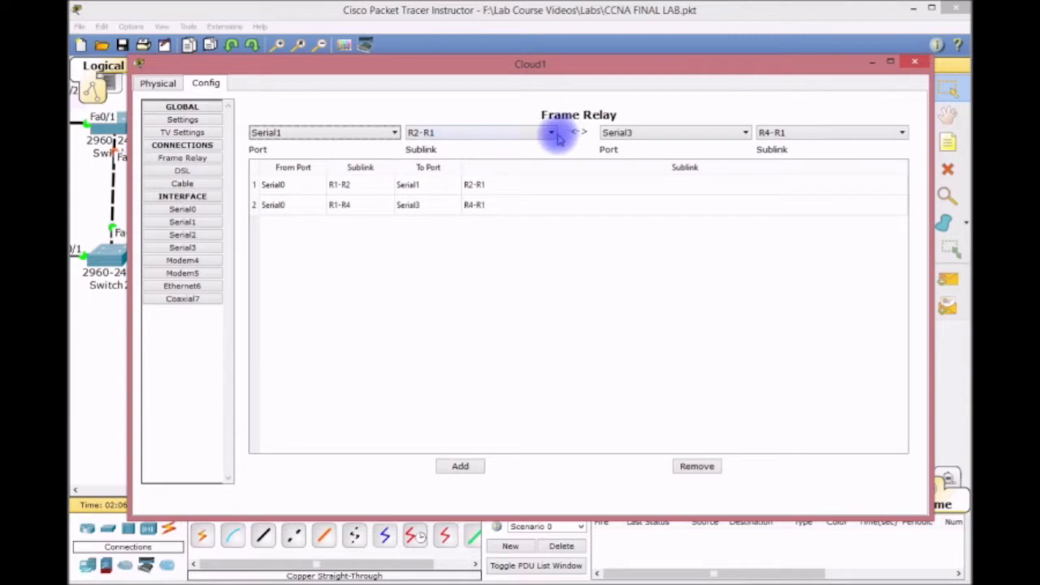
{"action": "left_click", "coordinate": [549, 134]}
{"action": "left_click", "coordinate": [542, 154]}
{"action": "left_click", "coordinate": [707, 131]}
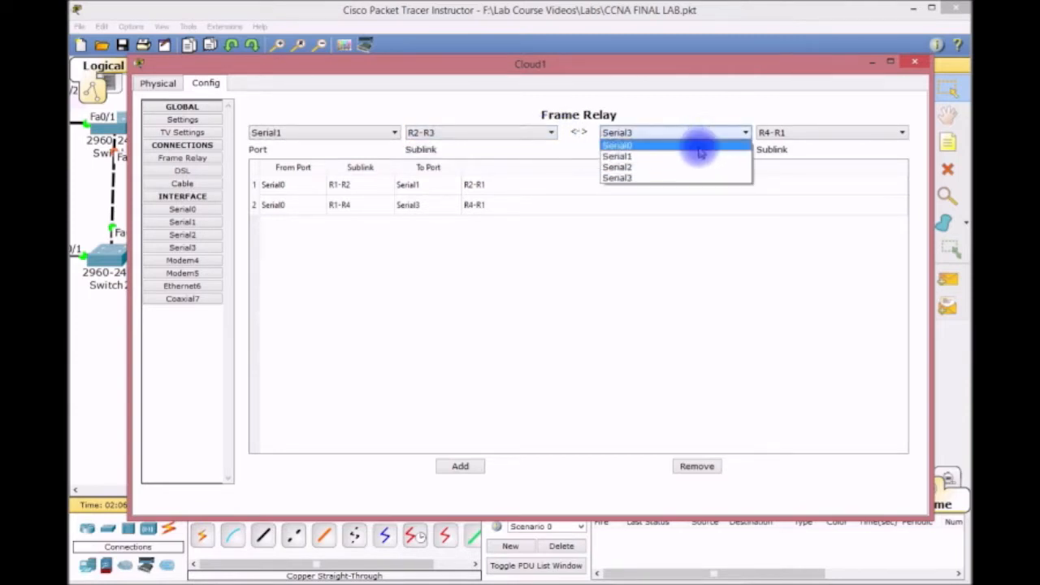
{"action": "left_click", "coordinate": [691, 168]}
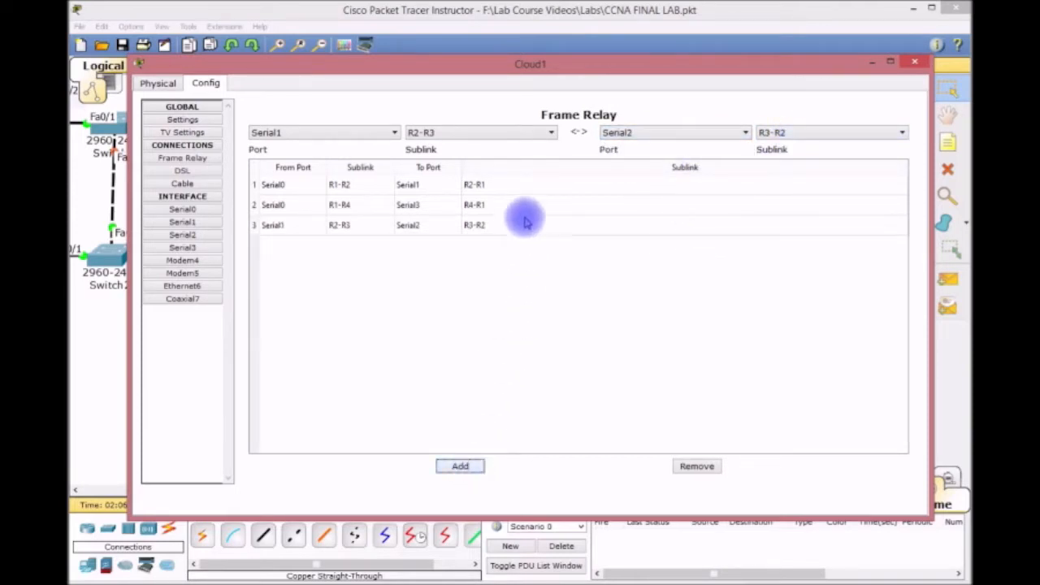
{"action": "left_click_drag", "start_coordinate": [573, 73], "coordinate": [772, 286]}
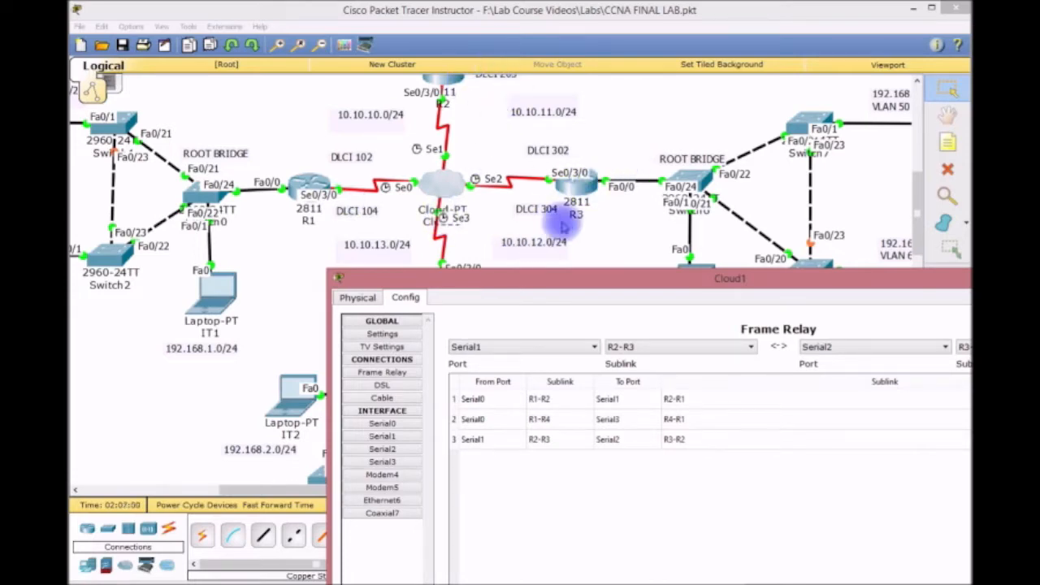
{"action": "left_click_drag", "start_coordinate": [558, 274], "coordinate": [409, 61]}
Link Serial2 R3-R4 to Serial3 R4-R3, add the mapping, and close Cloud1's settings.
{"action": "left_click", "coordinate": [440, 127]}
{"action": "left_click", "coordinate": [437, 161]}
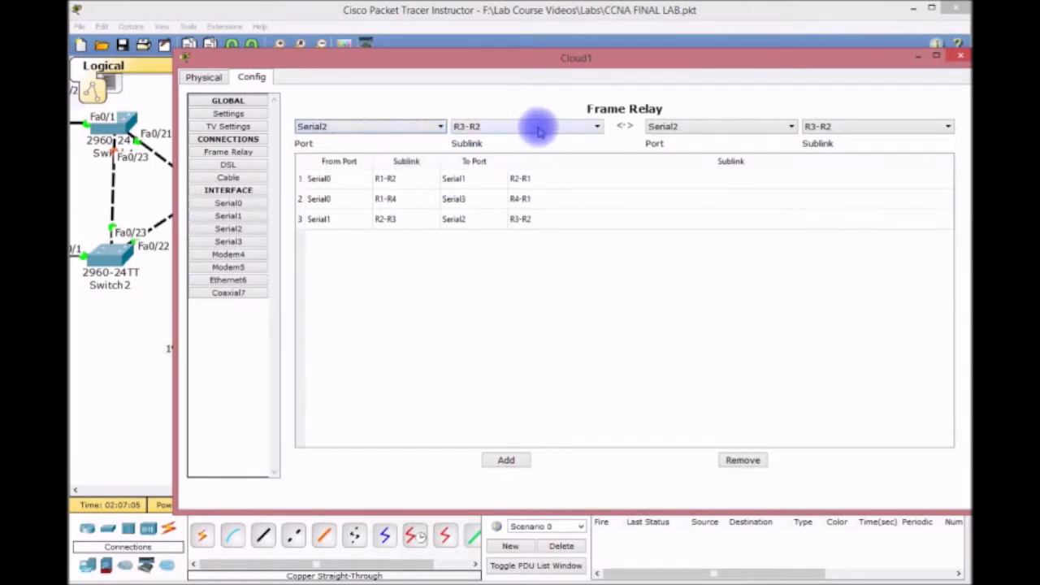
{"action": "left_click", "coordinate": [585, 128]}
{"action": "left_click", "coordinate": [568, 150]}
{"action": "left_click", "coordinate": [699, 129]}
{"action": "left_click", "coordinate": [699, 171]}
{"action": "left_click", "coordinate": [875, 127]}
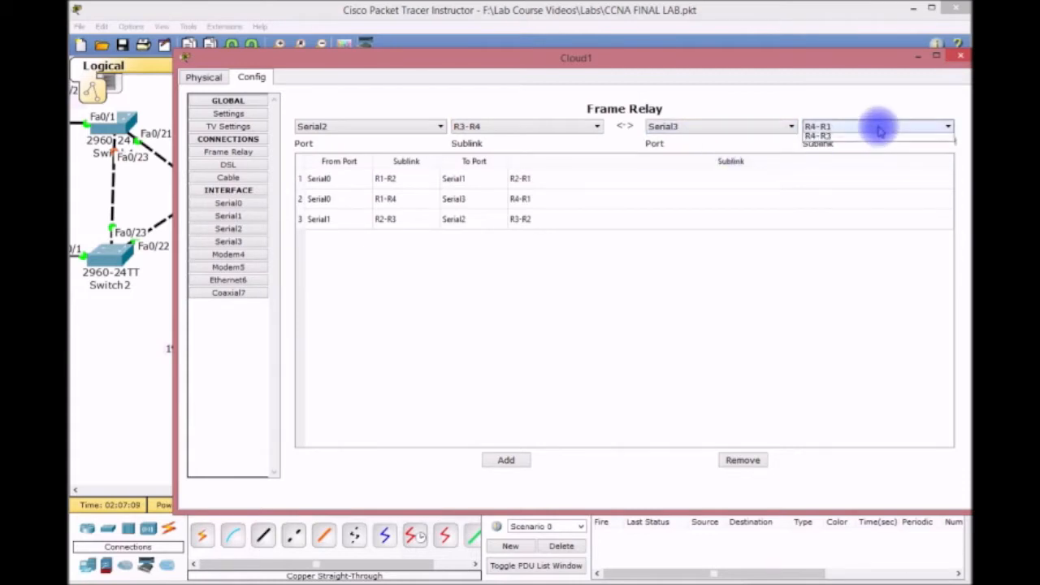
{"action": "left_click", "coordinate": [877, 153]}
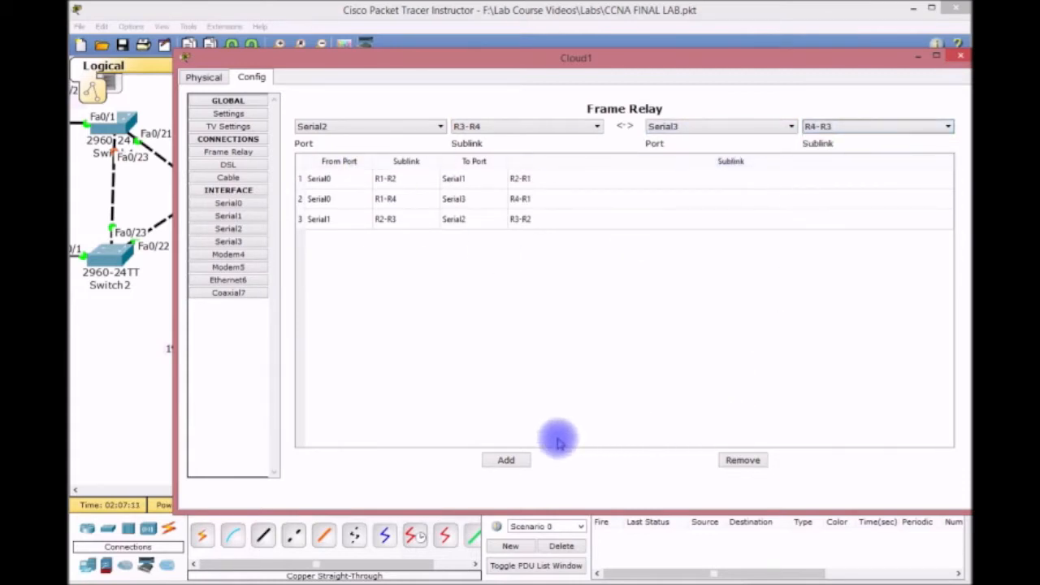
{"action": "left_click", "coordinate": [507, 460]}
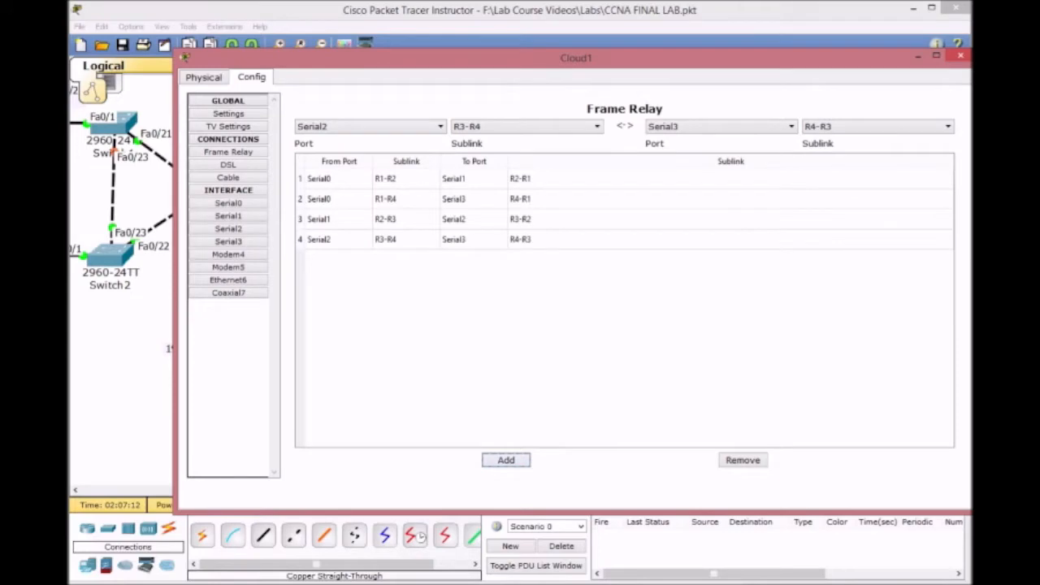
{"action": "left_click", "coordinate": [959, 57]}
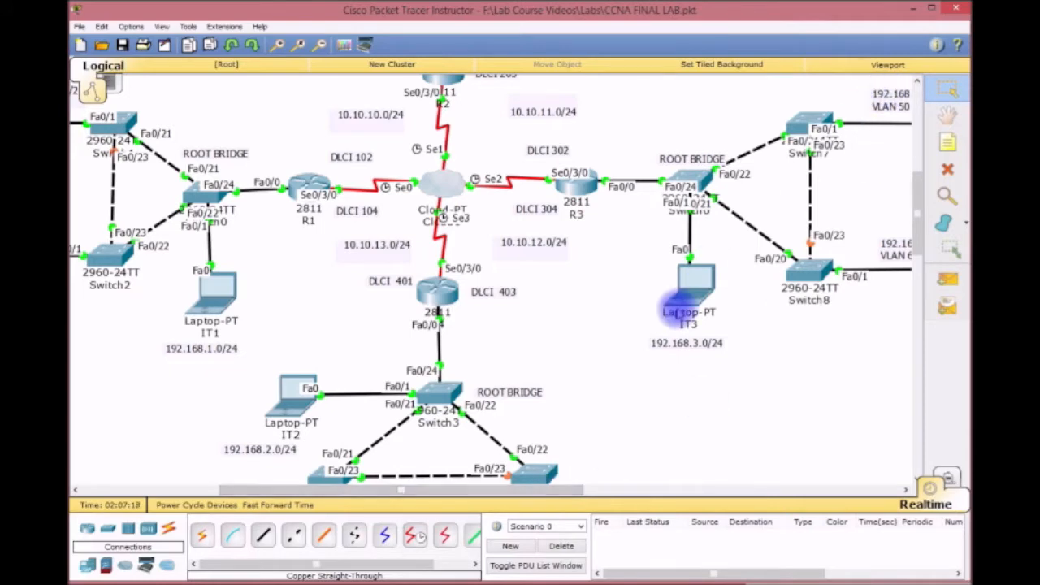
Show R3's routing table, confirming RIP routes to 10.10.10.0 and 10.10.13.0 via 10.10.11.1.
{"action": "left_click", "coordinate": [687, 285]}
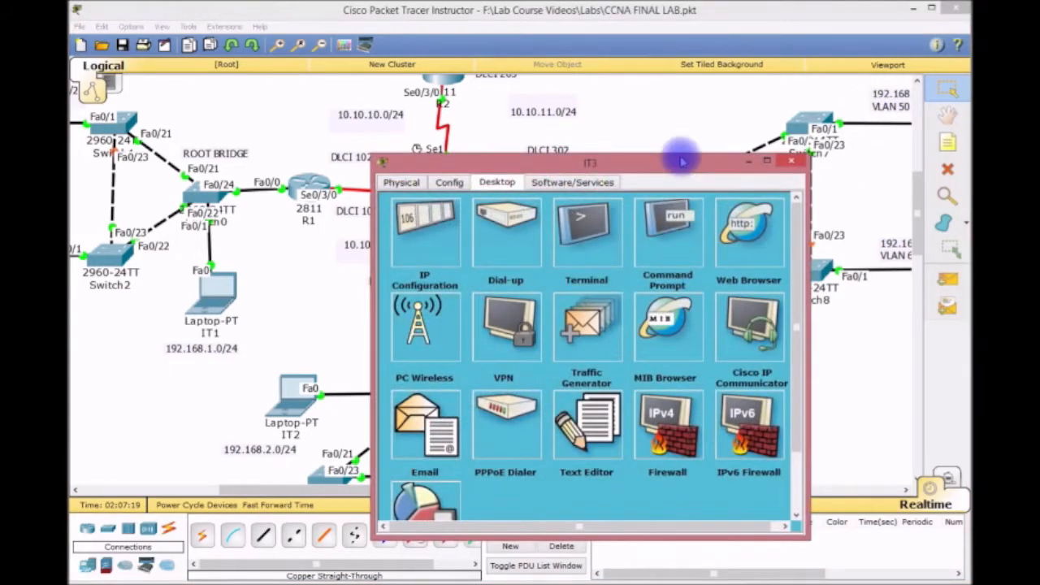
{"action": "left_click_drag", "start_coordinate": [674, 173], "coordinate": [626, 86]}
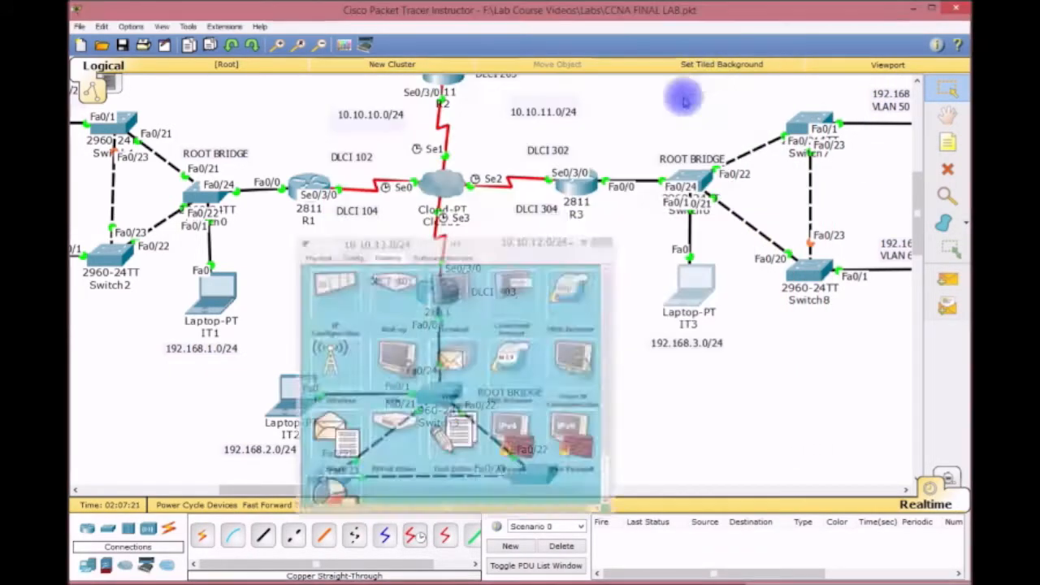
{"action": "left_click", "coordinate": [585, 197]}
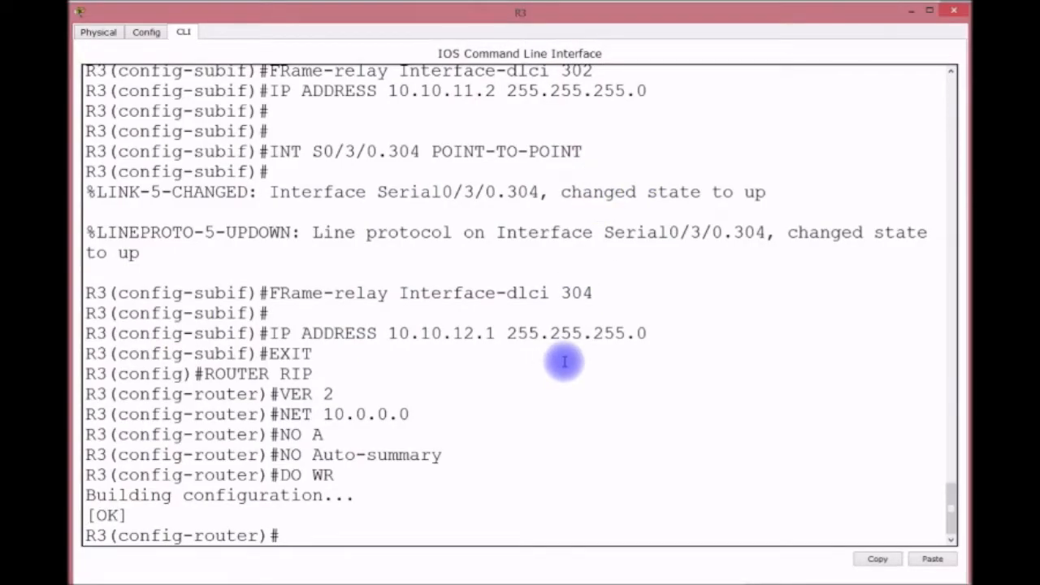
{"action": "key", "text": "ctrl+z"}
{"action": "key", "text": "ctrl+z"}
{"action": "key", "text": "ctrl+z"}
{"action": "key", "text": "ctrl+z"}
{"action": "key", "text": "ctrl+z"}
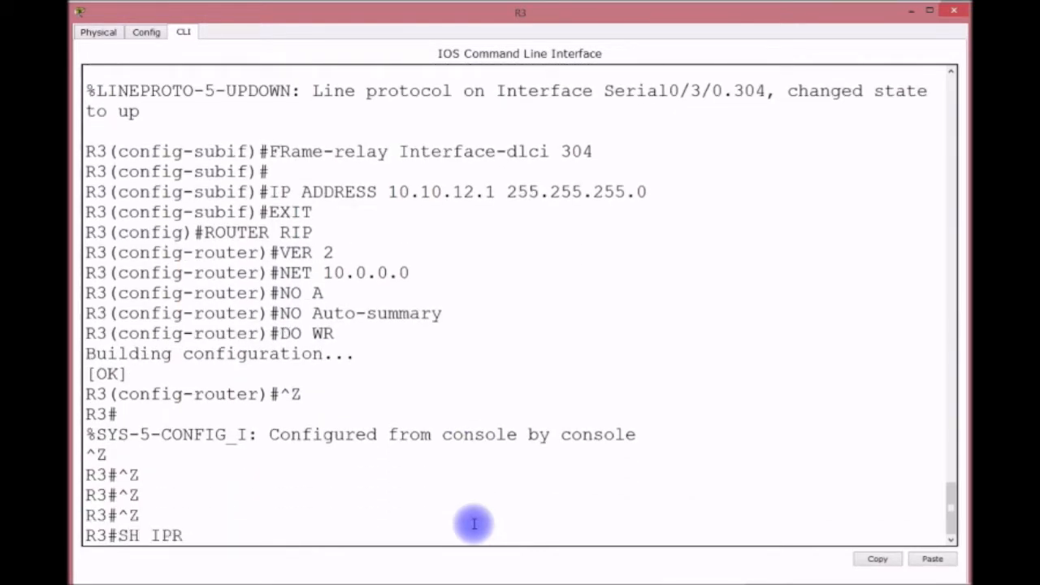
{"action": "type", "text": "SH IP ROUTE"}
{"action": "key", "text": "Return"}
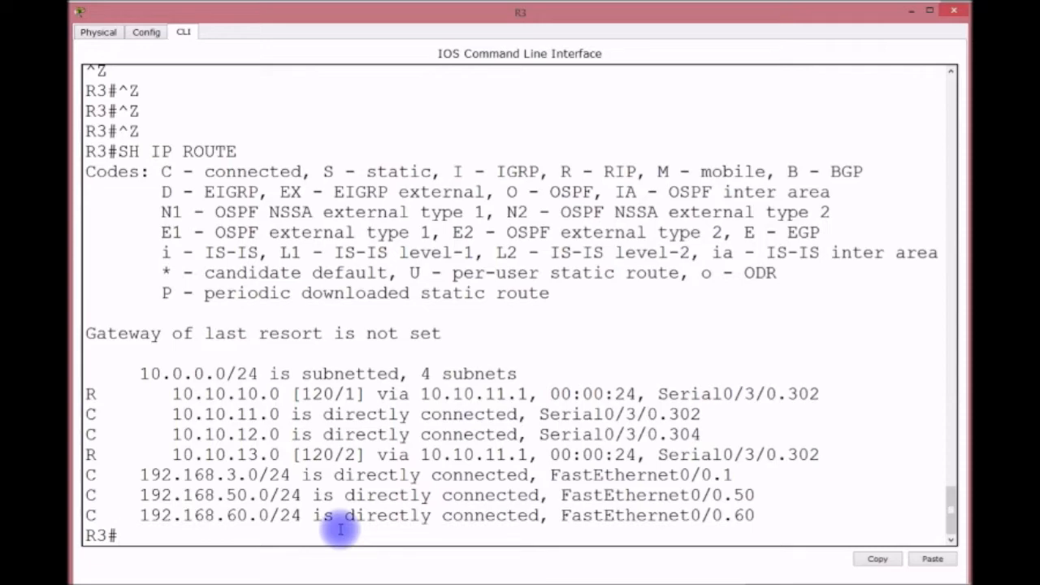
{"action": "left_click", "coordinate": [909, 11]}
{"action": "left_click_drag", "start_coordinate": [571, 493], "coordinate": [455, 493]}
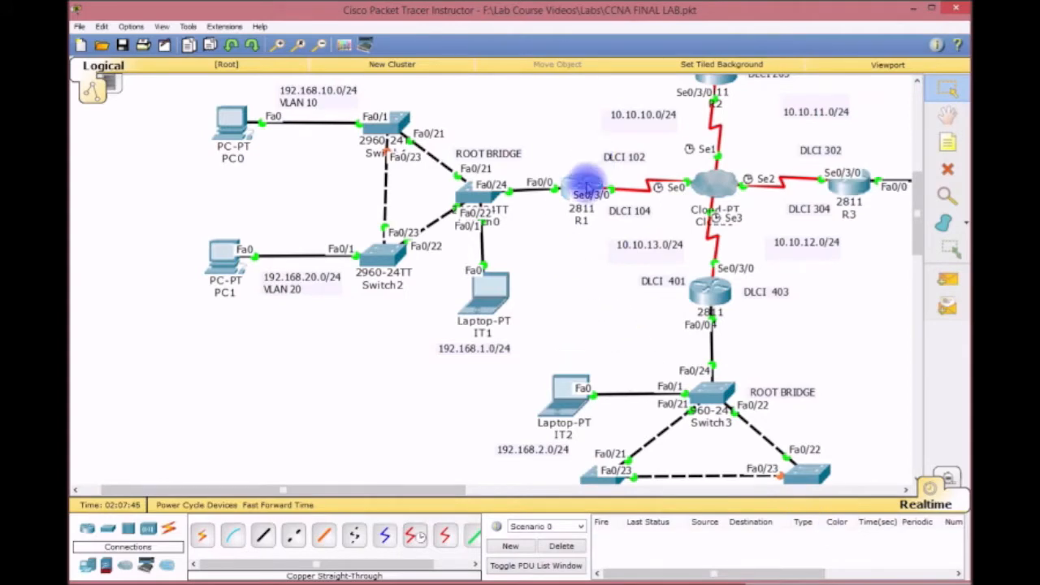
Add networks 192.168.10.0 and 192.168.20.0 to R1's RIP process.
{"action": "left_click", "coordinate": [572, 185]}
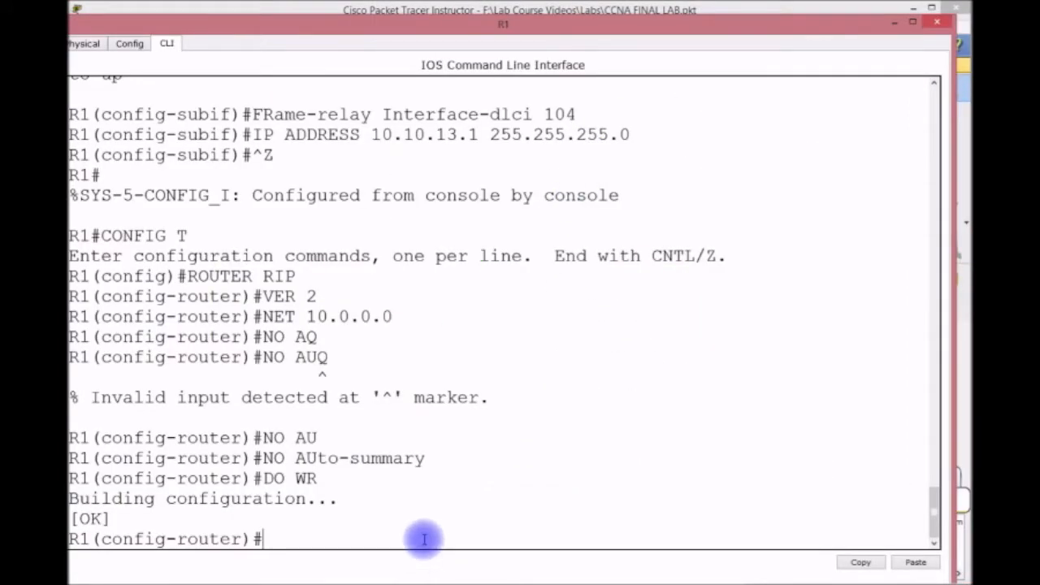
{"action": "left_click_drag", "start_coordinate": [441, 26], "coordinate": [357, 0]}
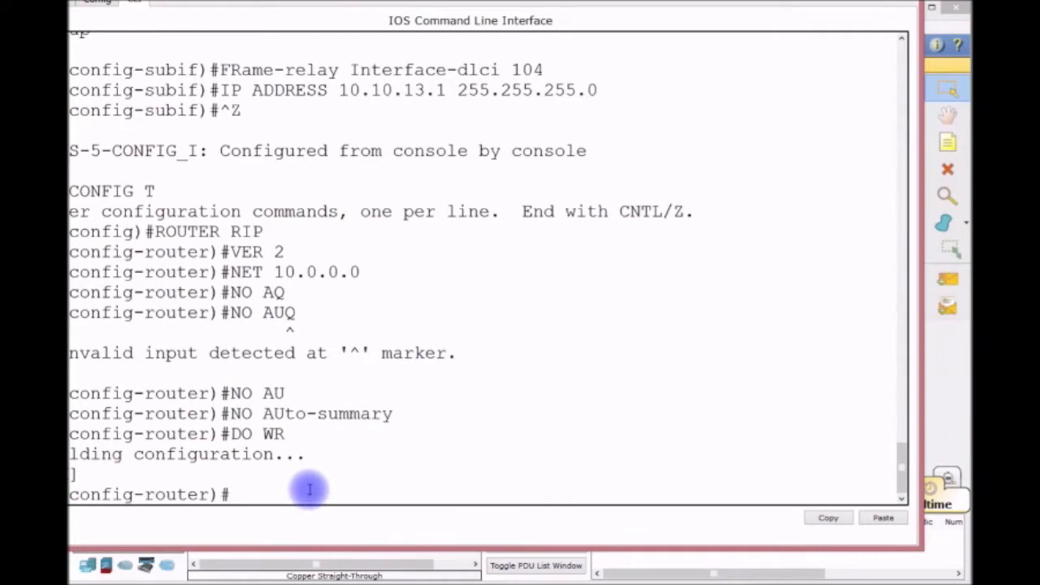
{"action": "type", "text": "NET 192.168.10.0"}
{"action": "key", "text": "Return"}
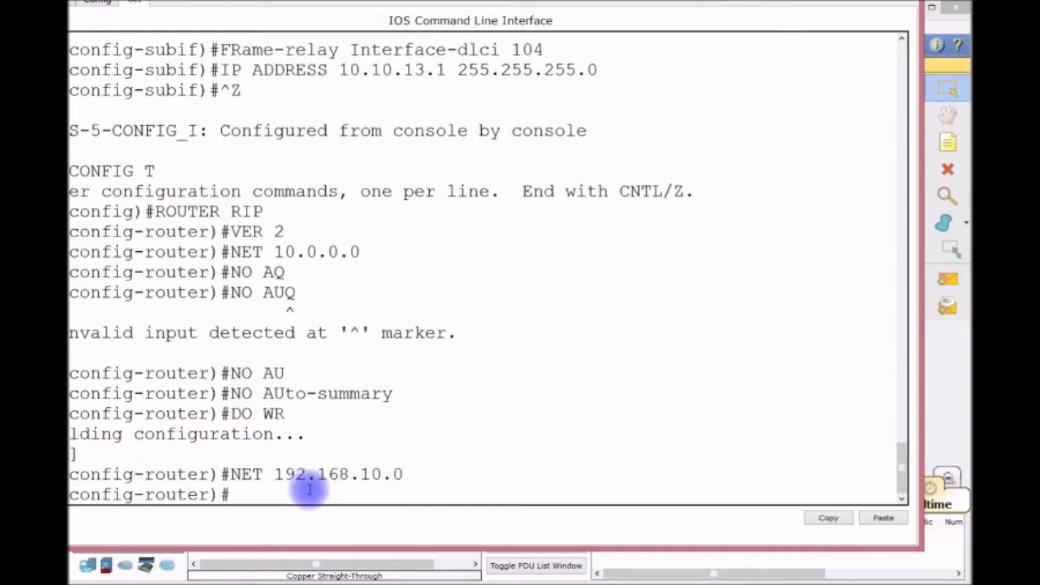
{"action": "type", "text": "NET 192.168"}
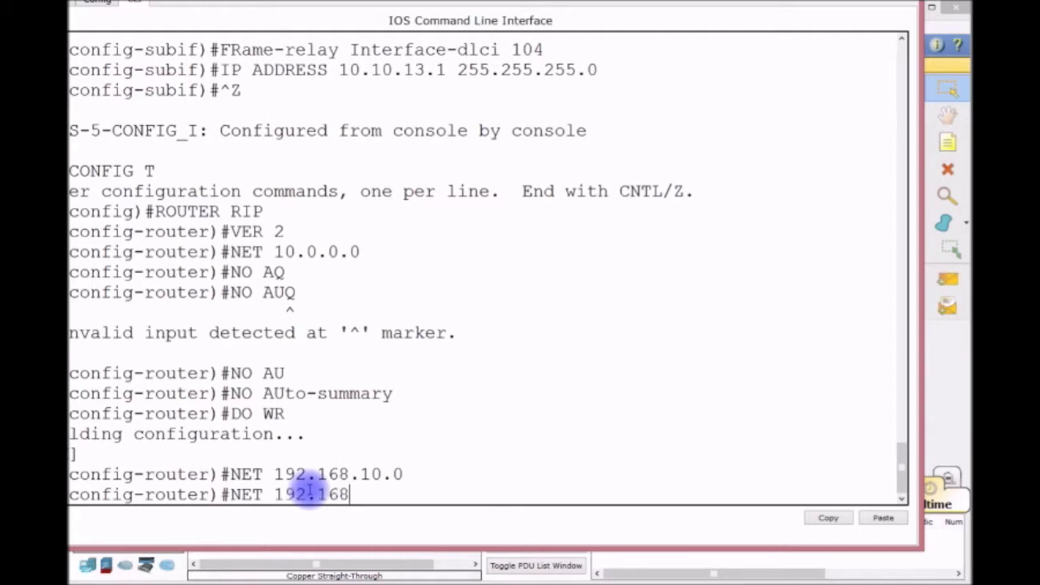
{"action": "type", "text": ".20.0"}
{"action": "key", "text": "Return"}
Save R1's configuration with DO WR and return to the topology view.
{"action": "type", "text": "SO"}
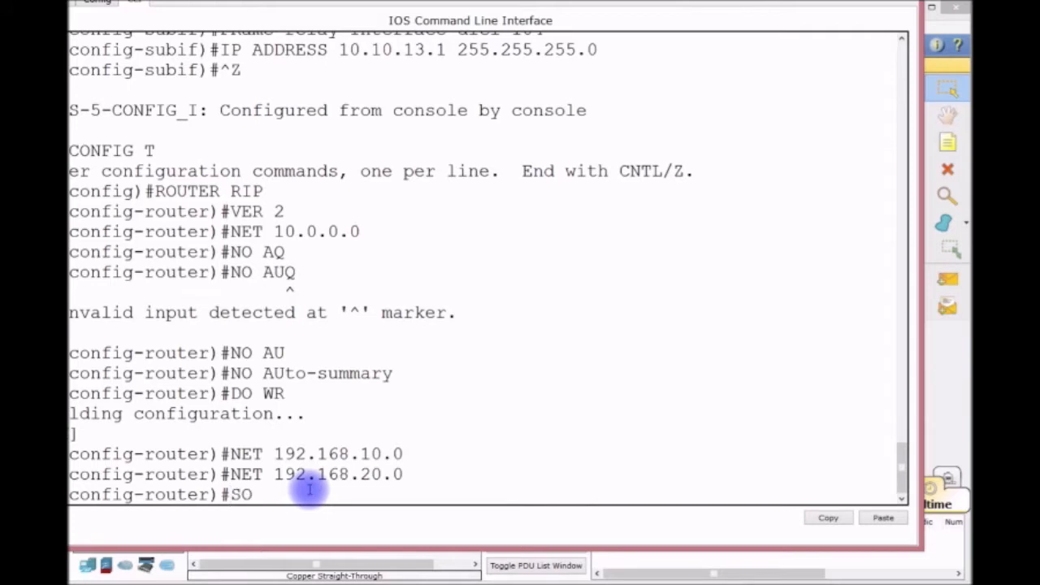
{"action": "key", "text": "BackSpace"}
{"action": "key", "text": "BackSpace"}
{"action": "type", "text": "DO"}
{"action": "key", "text": "BackSpace"}
{"action": "key", "text": "BackSpace"}
{"action": "key", "text": "BackSpace"}
{"action": "type", "text": "DO WR"}
{"action": "key", "text": "Return"}
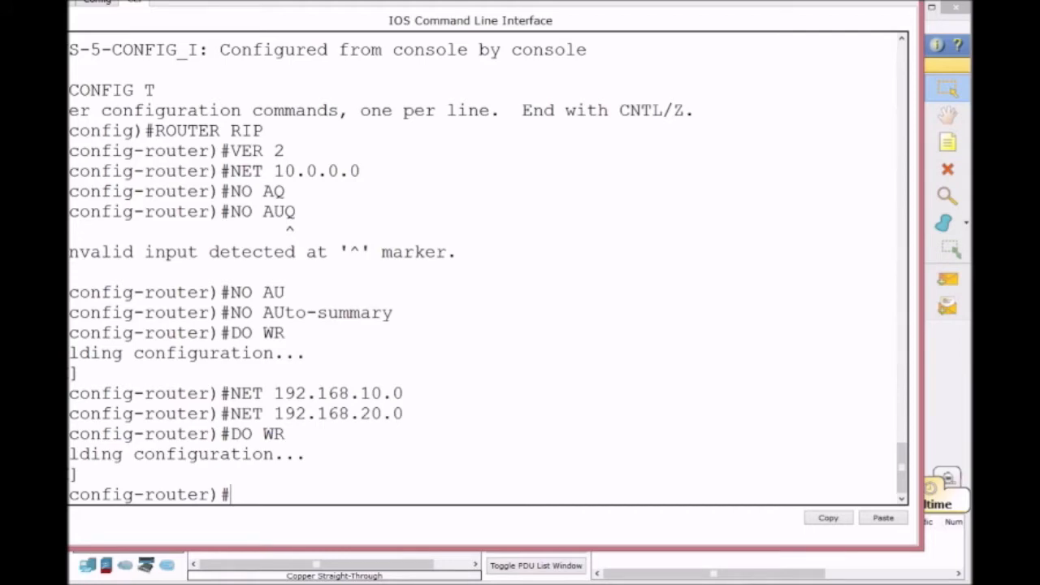
{"action": "left_click", "coordinate": [354, 581]}
{"action": "scroll", "coordinate": [718, 383], "scroll_direction": "down", "scroll_amount": 4}
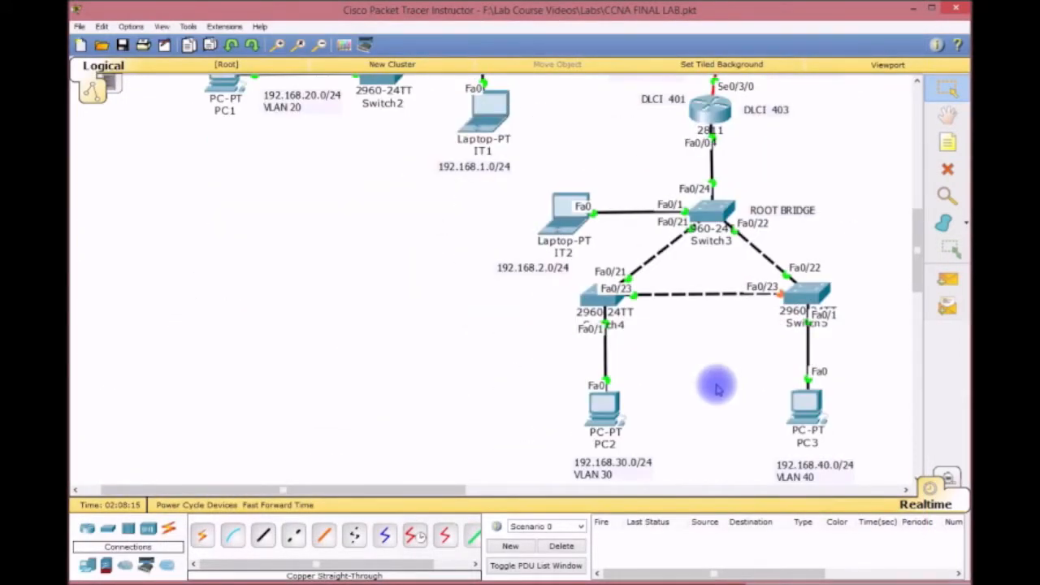
Add networks 192.168.30.0 and 192.168.40.0 to R4's RIP process.
{"action": "scroll", "coordinate": [718, 389], "scroll_direction": "up", "scroll_amount": 3}
{"action": "left_click", "coordinate": [731, 277]}
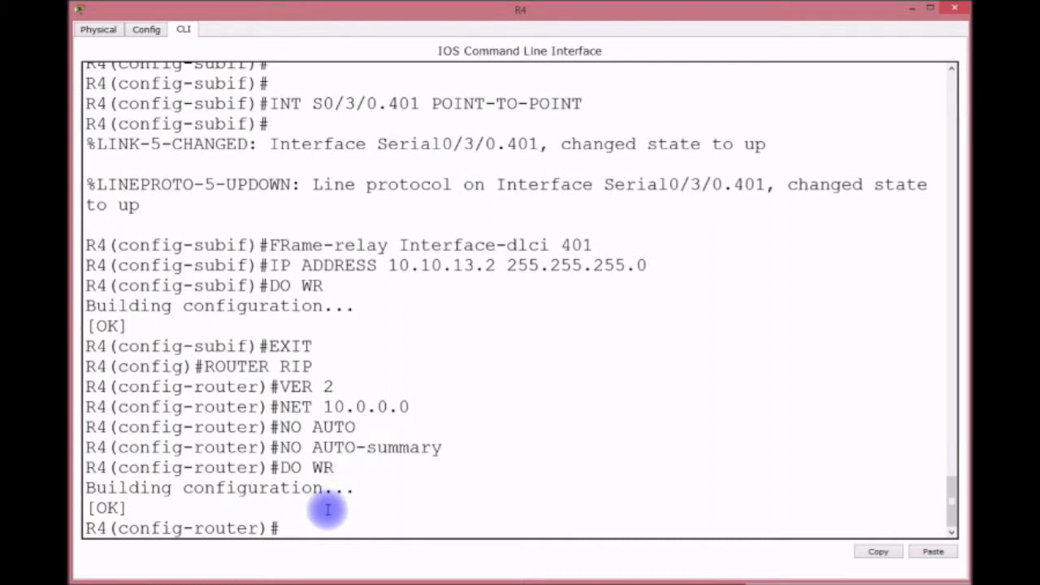
{"action": "type", "text": "NET 192.168"}
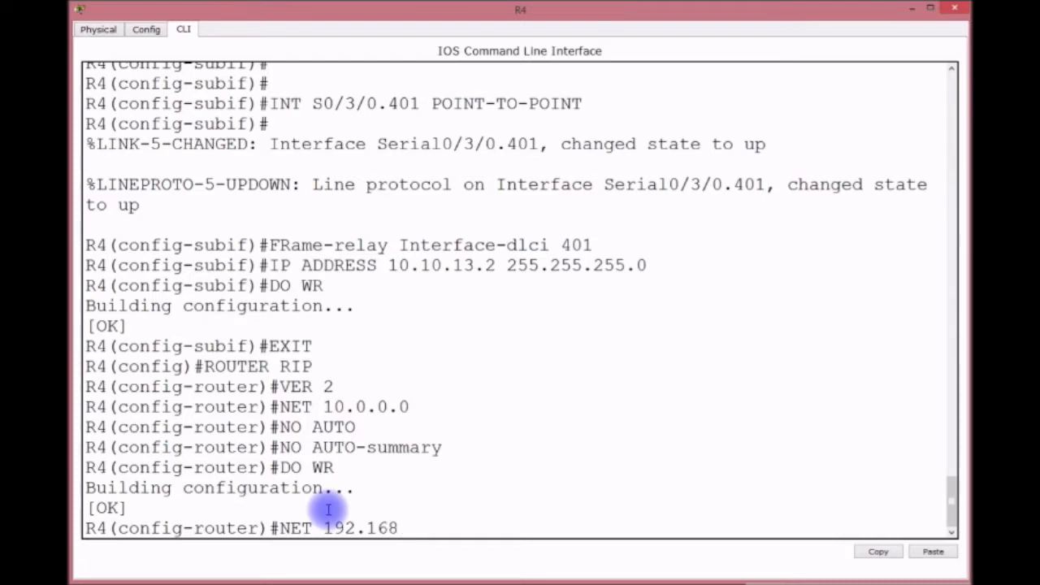
{"action": "type", "text": ".30.0"}
{"action": "key", "text": "Return"}
{"action": "key", "text": "Up"}
{"action": "key", "text": "BackSpace"}
{"action": "key", "text": "BackSpace"}
{"action": "key", "text": "BackSpace"}
{"action": "key", "text": "BackSpace"}
{"action": "type", "text": "40.0"}
{"action": "key", "text": "Return"}
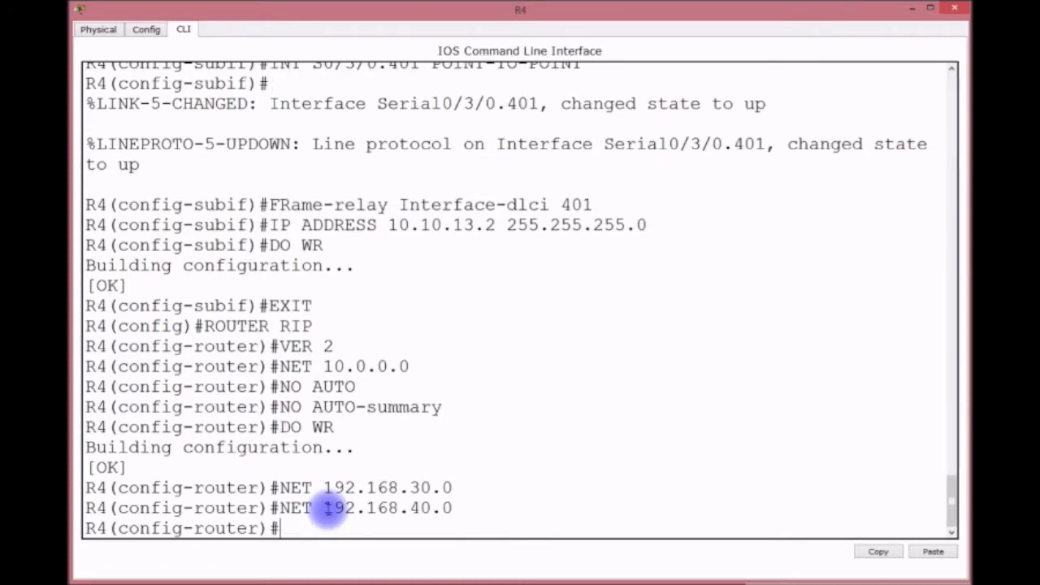
Save R4's configuration with DO WR and hide its console.
{"action": "type", "text": "DO WR"}
{"action": "key", "text": "Return"}
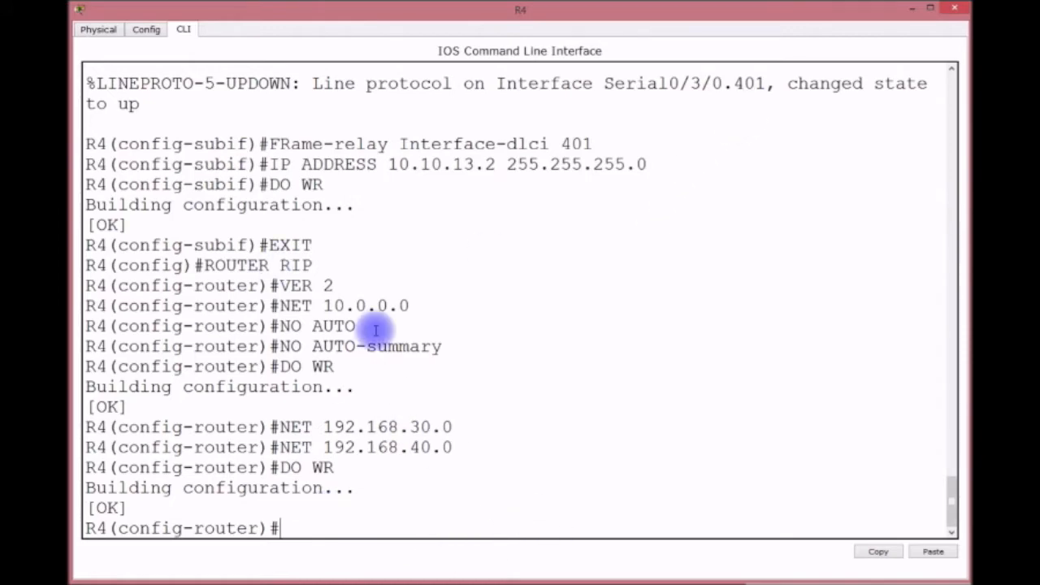
{"action": "left_click", "coordinate": [911, 12]}
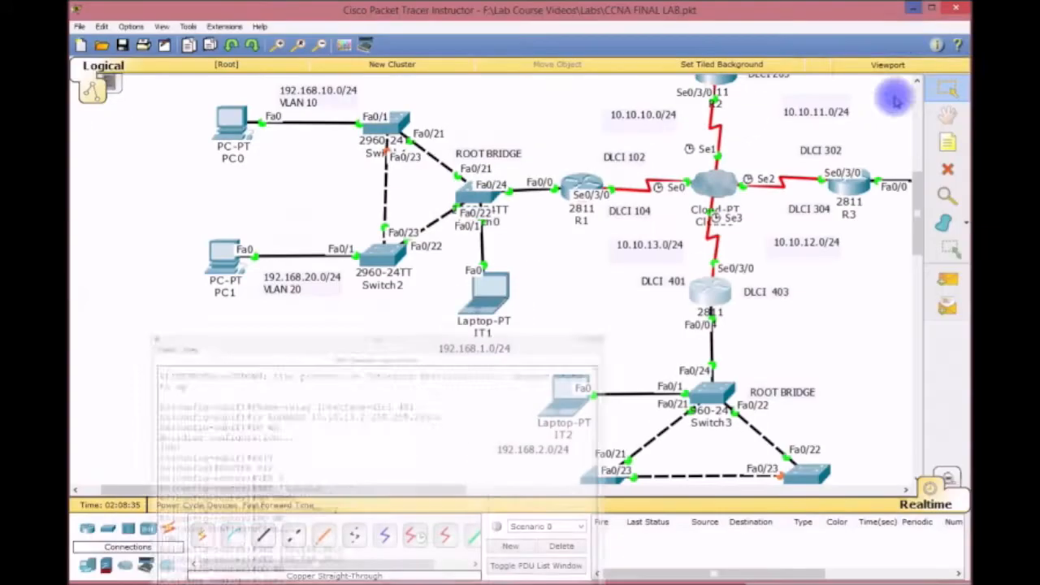
Enter R3's RIP configuration and switch it to version 2.
{"action": "left_click_drag", "start_coordinate": [434, 486], "coordinate": [622, 484]}
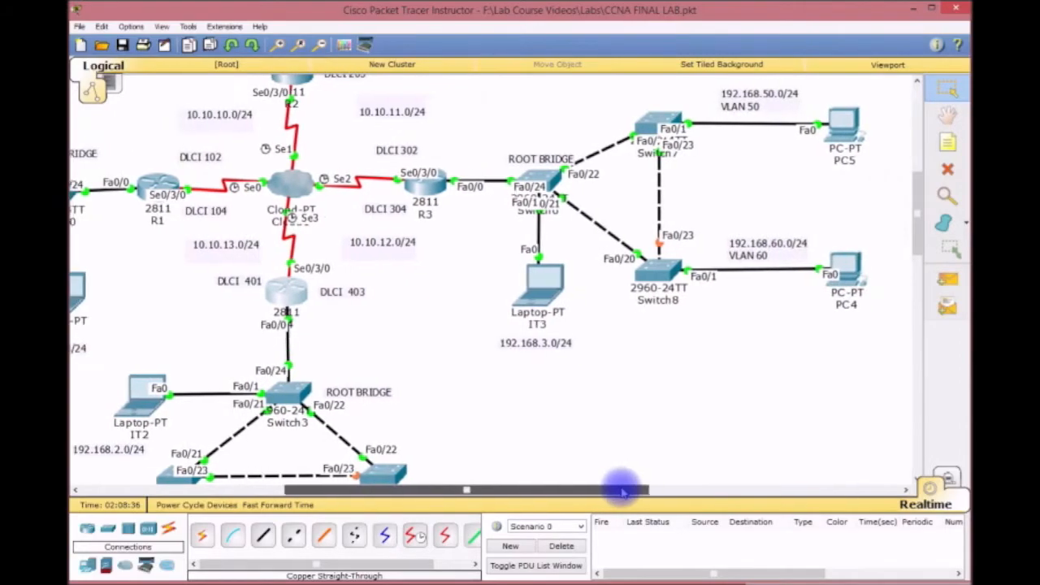
{"action": "left_click", "coordinate": [425, 183]}
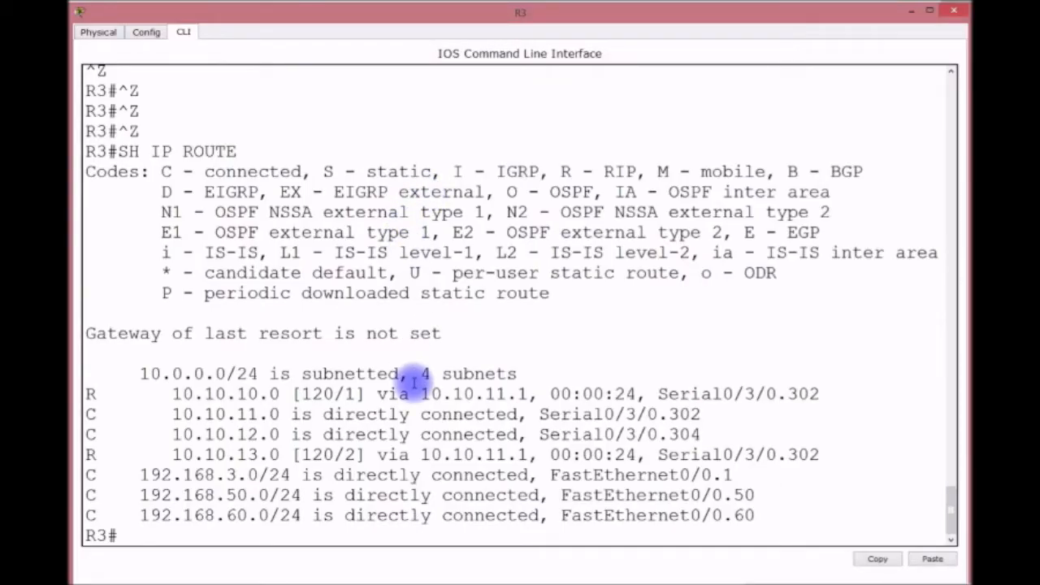
{"action": "type", "text": "CONFIG T"}
{"action": "key", "text": "Return"}
{"action": "type", "text": "ROUTER RIP"}
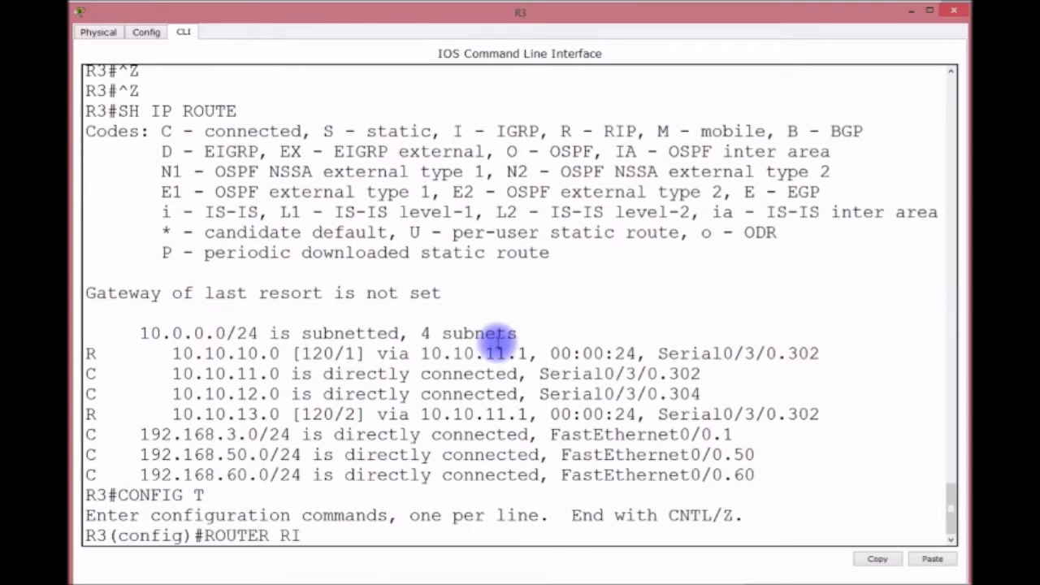
{"action": "key", "text": "Return"}
{"action": "type", "text": "VER 2"}
{"action": "key", "text": "Return"}
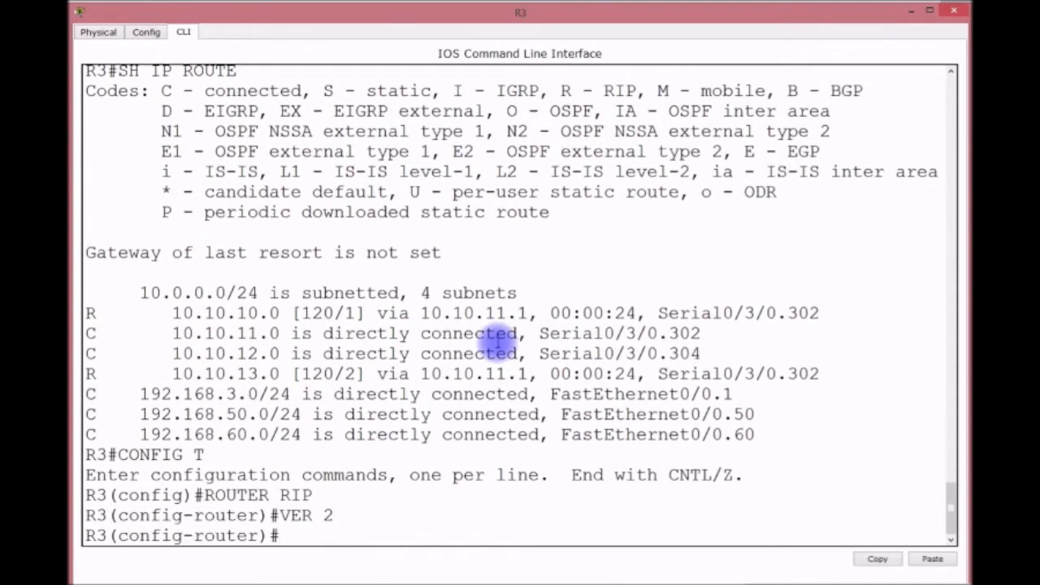
Add networks 192.168.50.0 and 192.168.60.0 to R3's RIP process.
{"action": "type", "text": "NETW"}
{"action": "key", "text": "BackSpace"}
{"action": "type", "text": "192.168.50.0"}
{"action": "key", "text": "Return"}
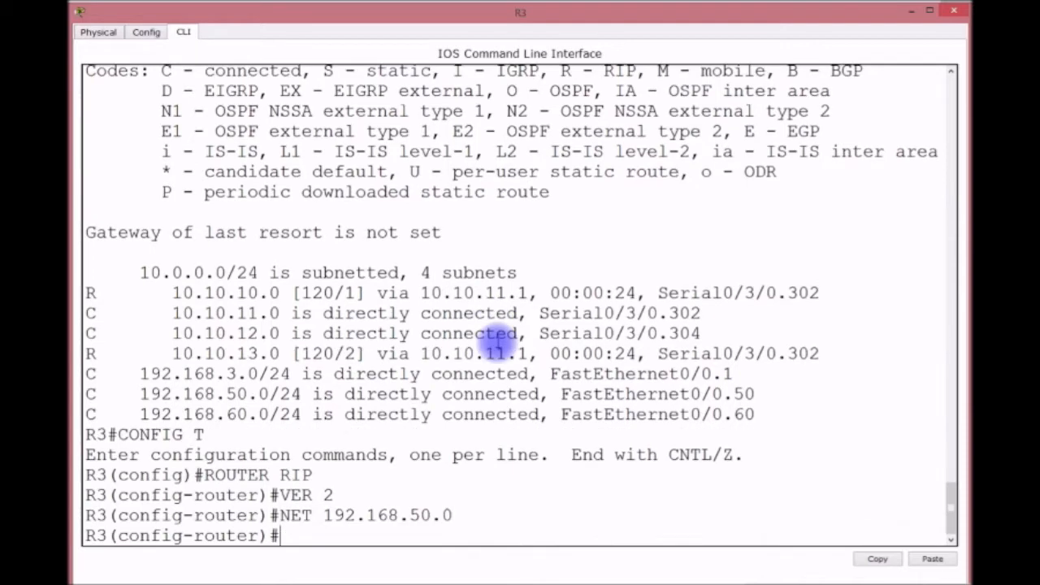
{"action": "key", "text": "Up"}
{"action": "key", "text": "BackSpace"}
{"action": "key", "text": "BackSpace"}
{"action": "key", "text": "BackSpace"}
{"action": "key", "text": "BackSpace"}
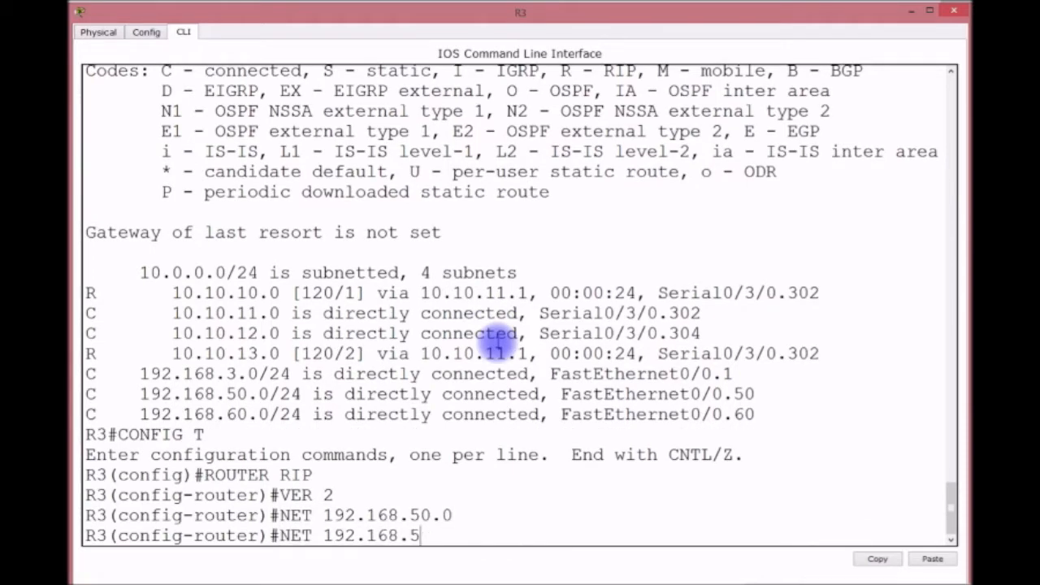
{"action": "type", "text": "60.0"}
{"action": "key", "text": "Return"}
Save R3's configuration with DO WR and hide its console.
{"action": "type", "text": "DO "}
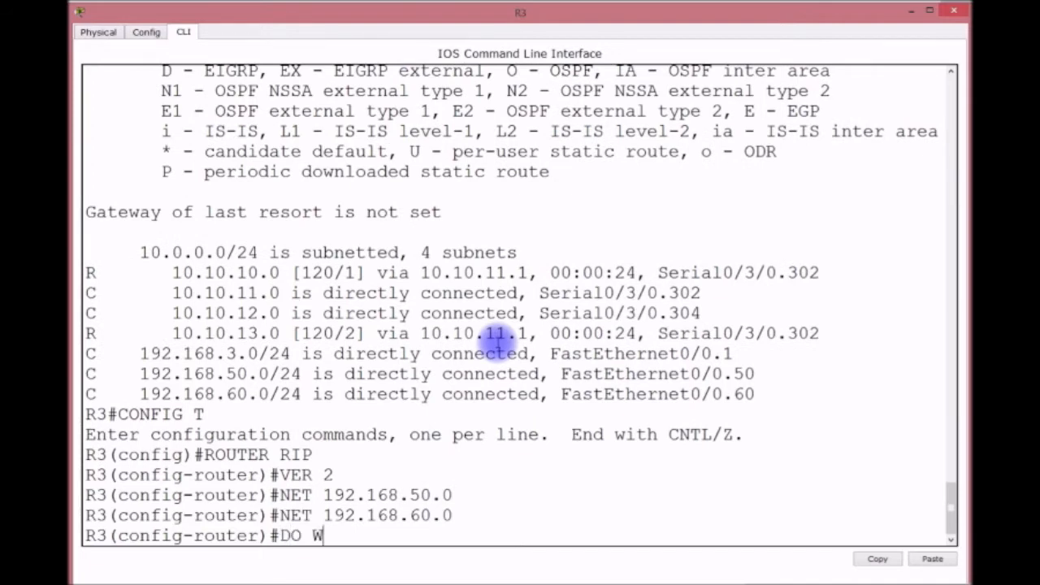
{"action": "type", "text": "WR"}
{"action": "key", "text": "Return"}
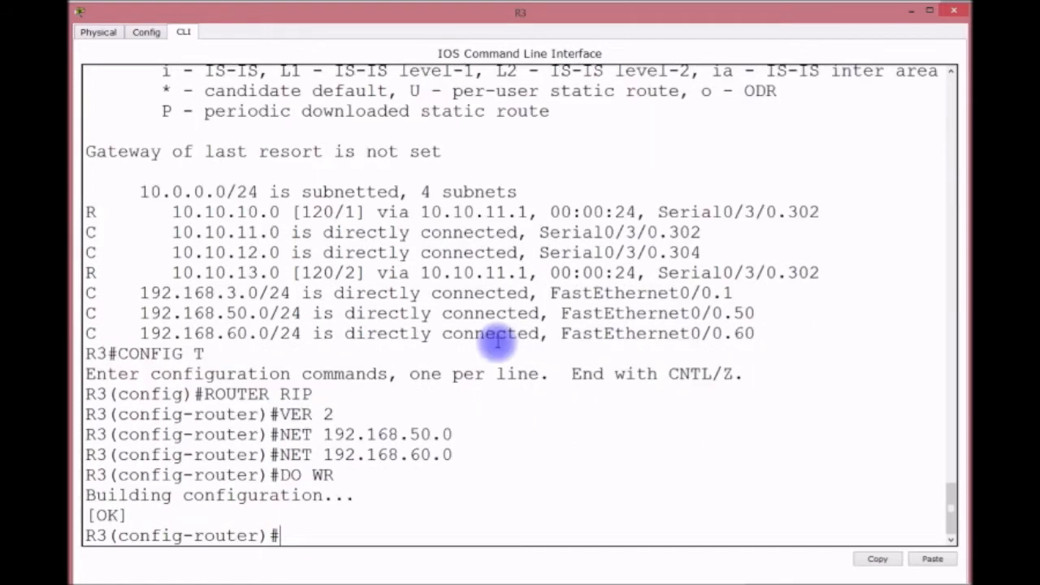
{"action": "left_click", "coordinate": [909, 13]}
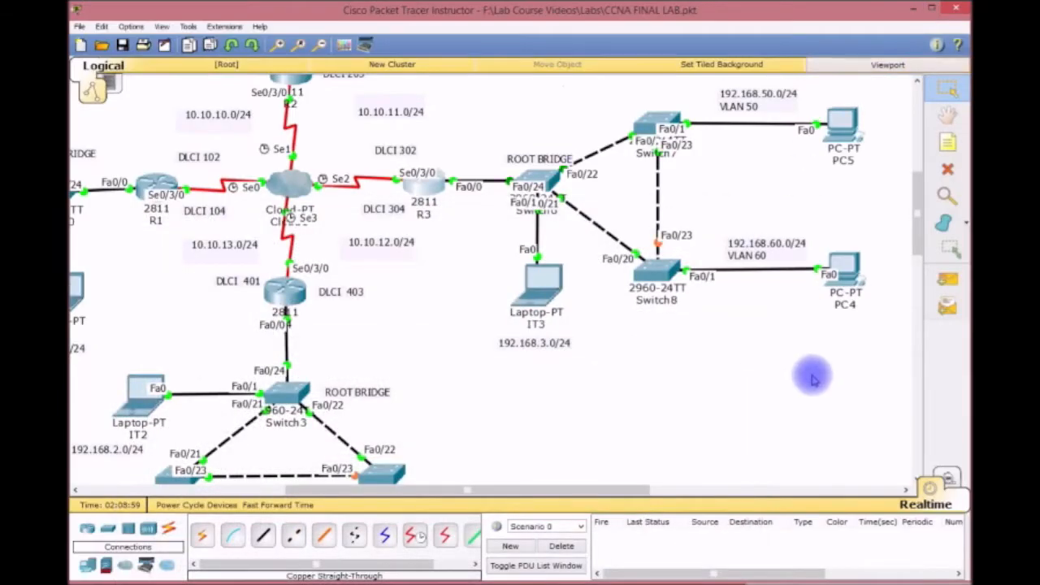
Add networks 192.168.70.0 and 192.168.80.0 to R2's RIP configuration.
{"action": "left_click_drag", "start_coordinate": [533, 487], "coordinate": [500, 351]}
{"action": "scroll", "coordinate": [500, 351], "scroll_direction": "up", "scroll_amount": 5}
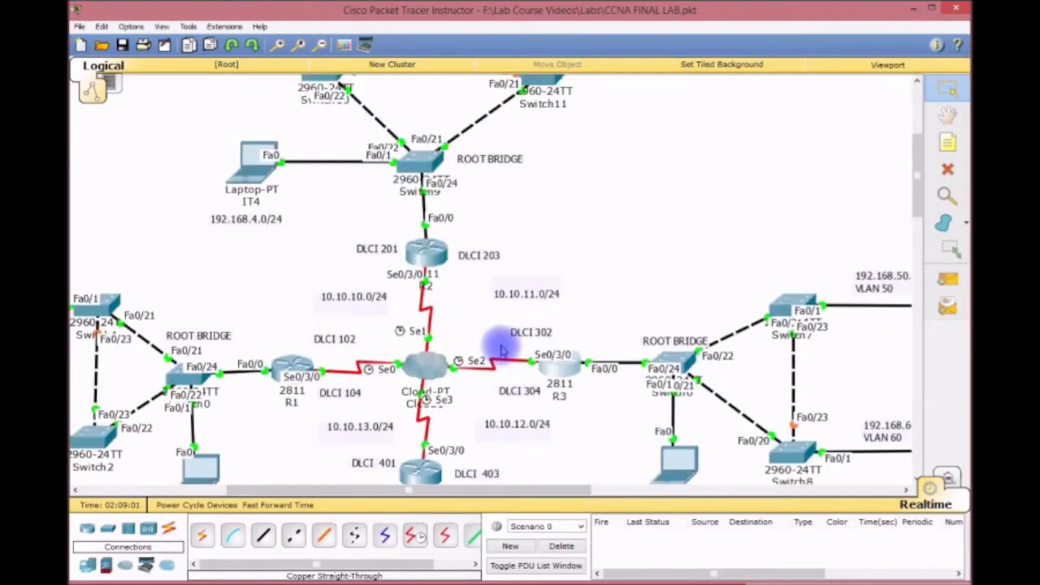
{"action": "left_click", "coordinate": [441, 308]}
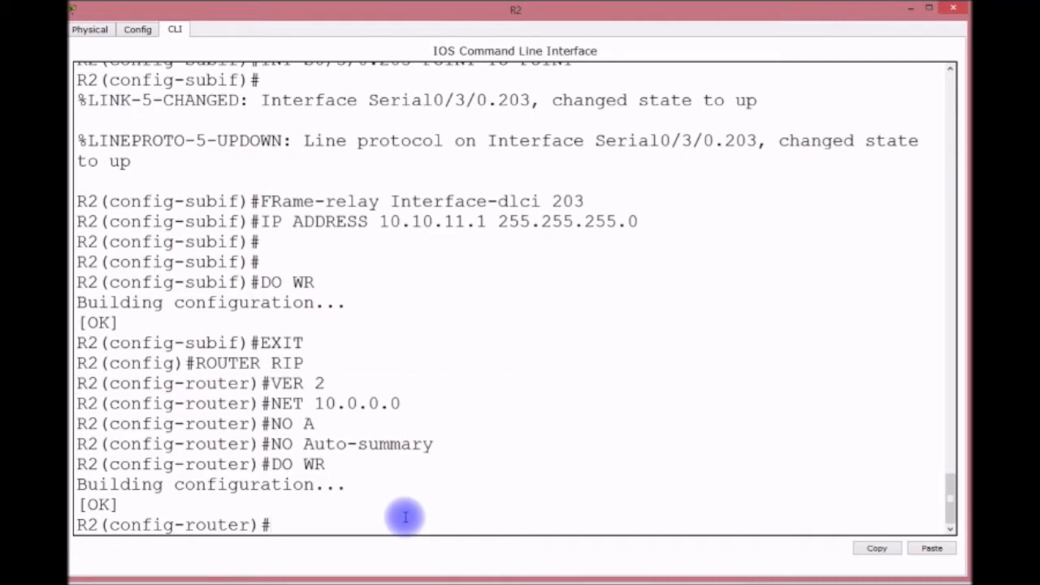
{"action": "type", "text": "NET 192.168.7"}
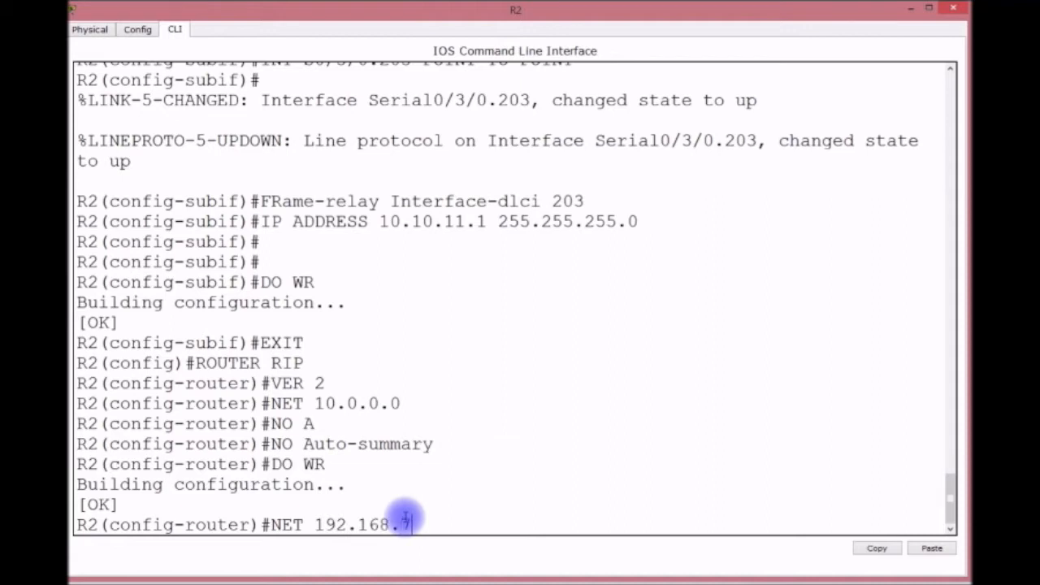
{"action": "type", "text": "0.0."}
{"action": "key", "text": "Return"}
{"action": "key", "text": "Up"}
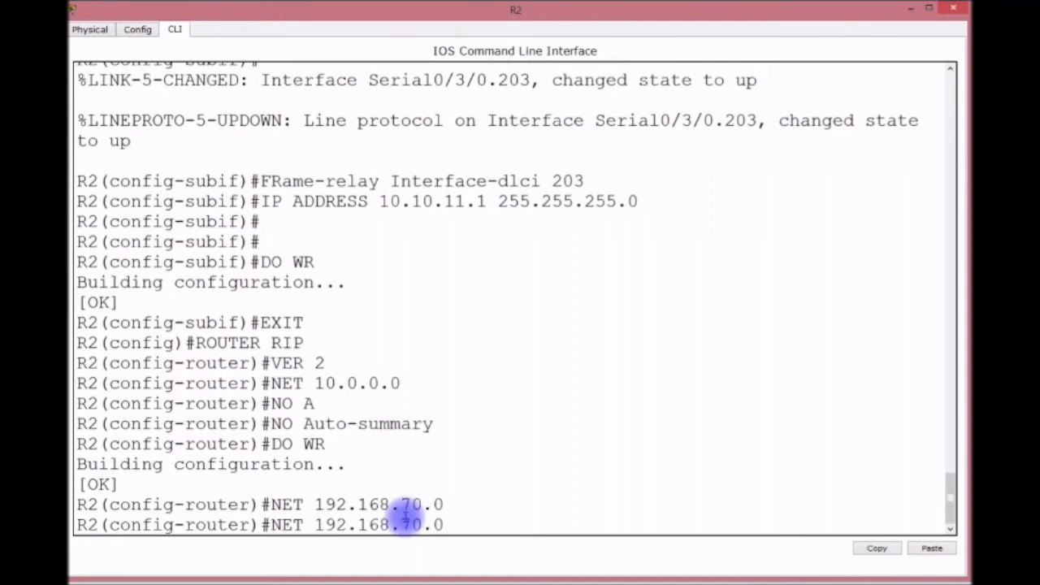
{"action": "key", "text": "BackSpace"}
{"action": "key", "text": "BackSpace"}
{"action": "type", "text": "80.0"}
{"action": "key", "text": "Return"}
Save R2's configuration with DO WR and display its routing table of RIP routes.
{"action": "type", "text": "DO WR"}
{"action": "key", "text": "Return"}
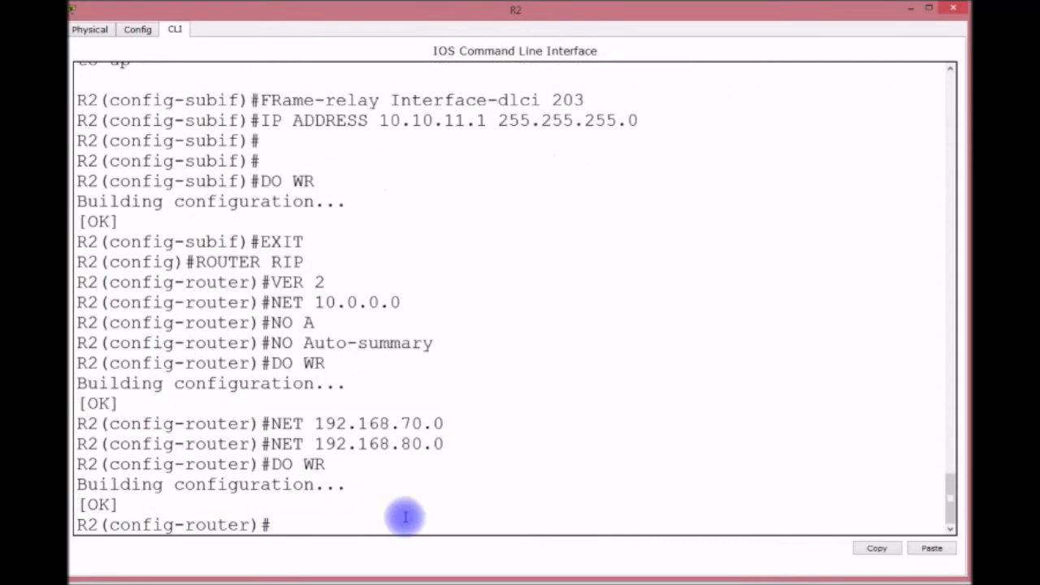
{"action": "key", "text": "ctrl+z"}
{"action": "key", "text": "Return"}
{"action": "key", "text": "Return"}
{"action": "key", "text": "Return"}
{"action": "key", "text": "Return"}
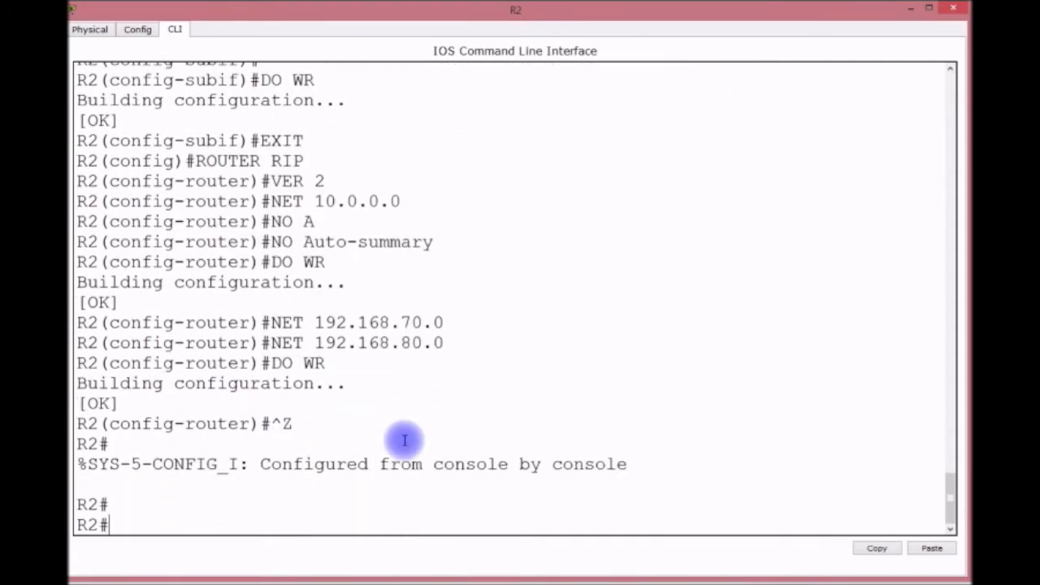
{"action": "key", "text": "Return"}
{"action": "type", "text": "SH PI RO"}
{"action": "key", "text": "BackSpace"}
{"action": "key", "text": "BackSpace"}
{"action": "key", "text": "BackSpace"}
{"action": "key", "text": "BackSpace"}
{"action": "key", "text": "BackSpace"}
{"action": "type", "text": "IP R"}
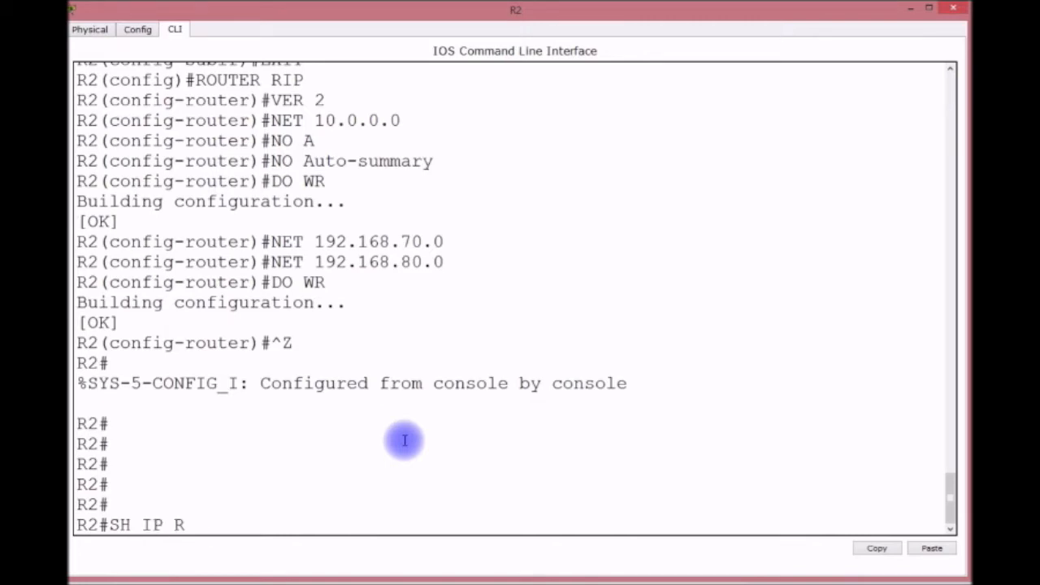
{"action": "type", "text": "OUTE"}
{"action": "key", "text": "Return"}
{"action": "key", "text": "space"}
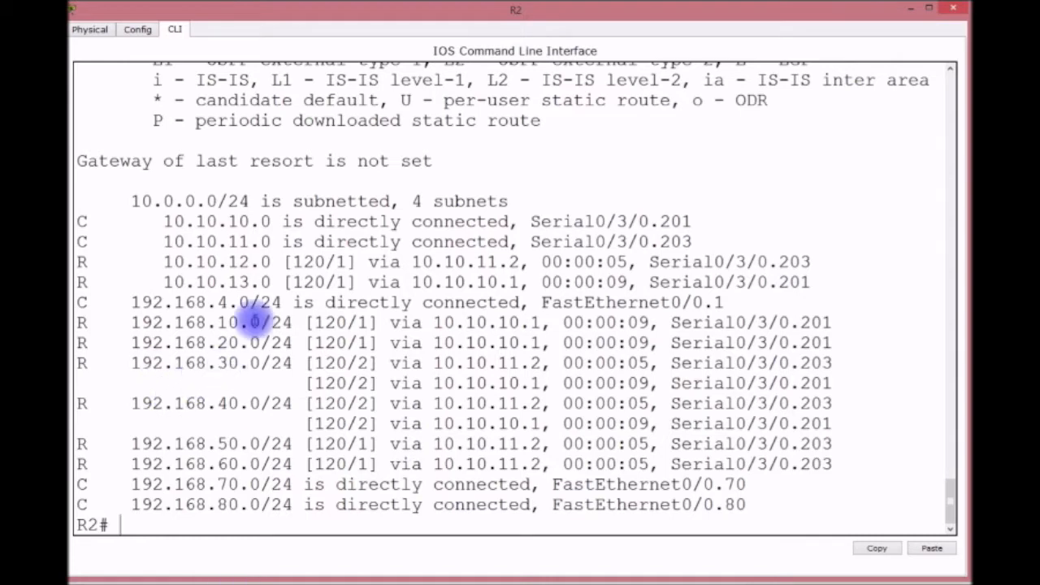
{"action": "left_click", "coordinate": [229, 323]}
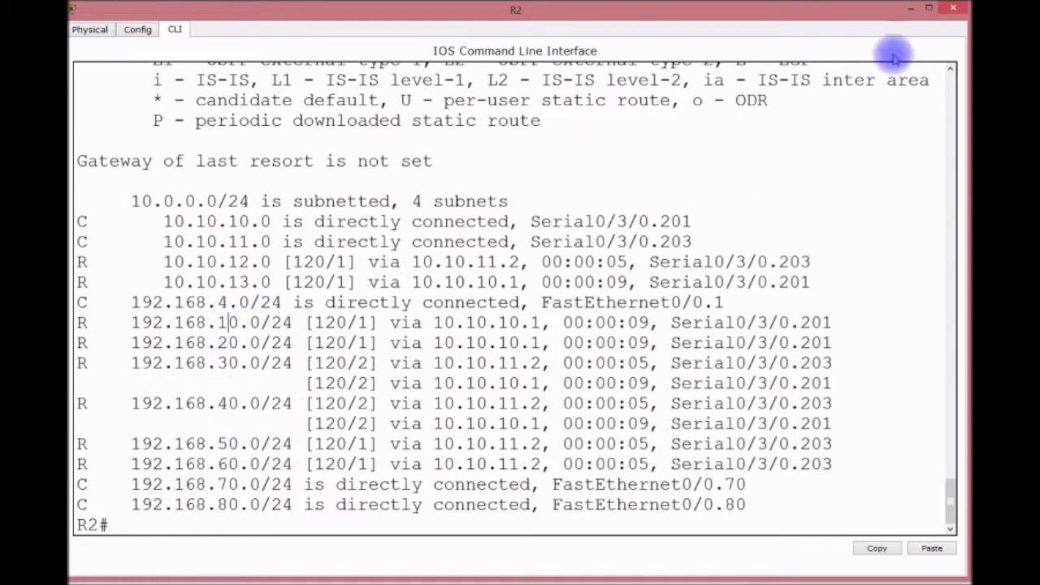
{"action": "left_click", "coordinate": [952, 8]}
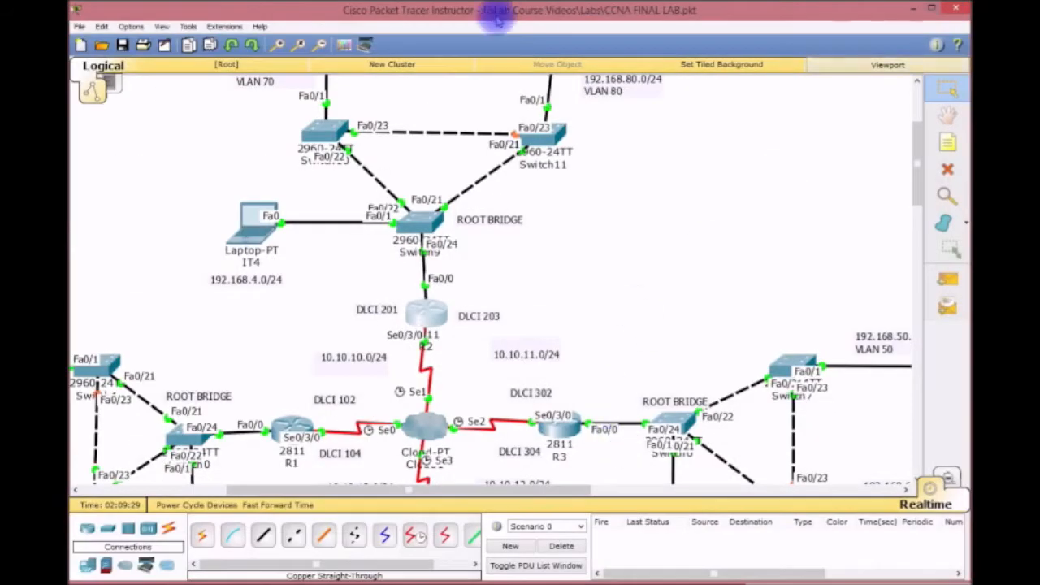
{"action": "scroll", "coordinate": [505, 187], "scroll_direction": "up", "scroll_amount": 3}
Ping 192.168.10.1 from laptop IT4, which times out with 4 sent and 0 received.
{"action": "left_click", "coordinate": [253, 393]}
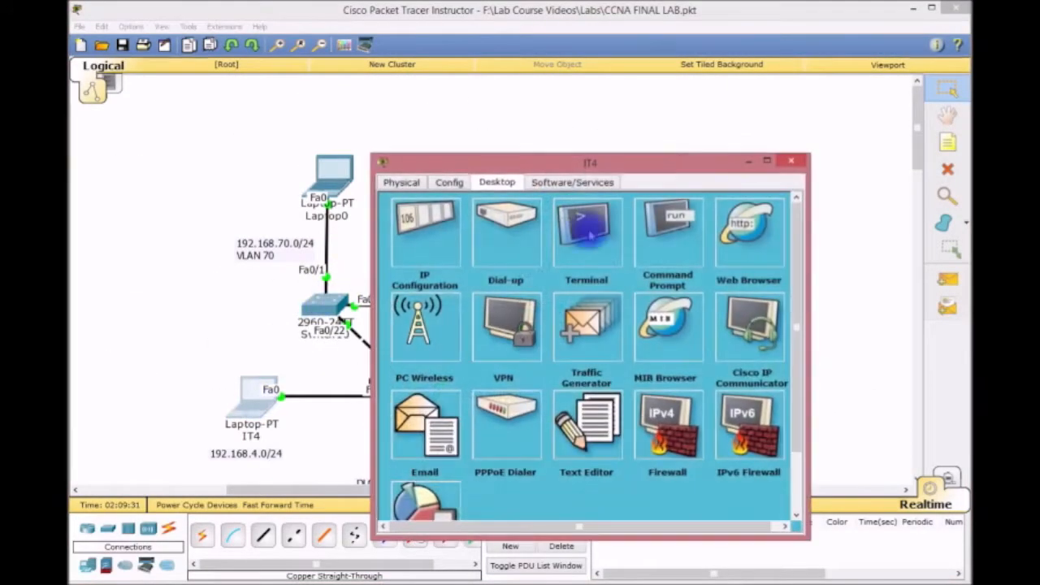
{"action": "left_click_drag", "start_coordinate": [674, 161], "coordinate": [439, 48]}
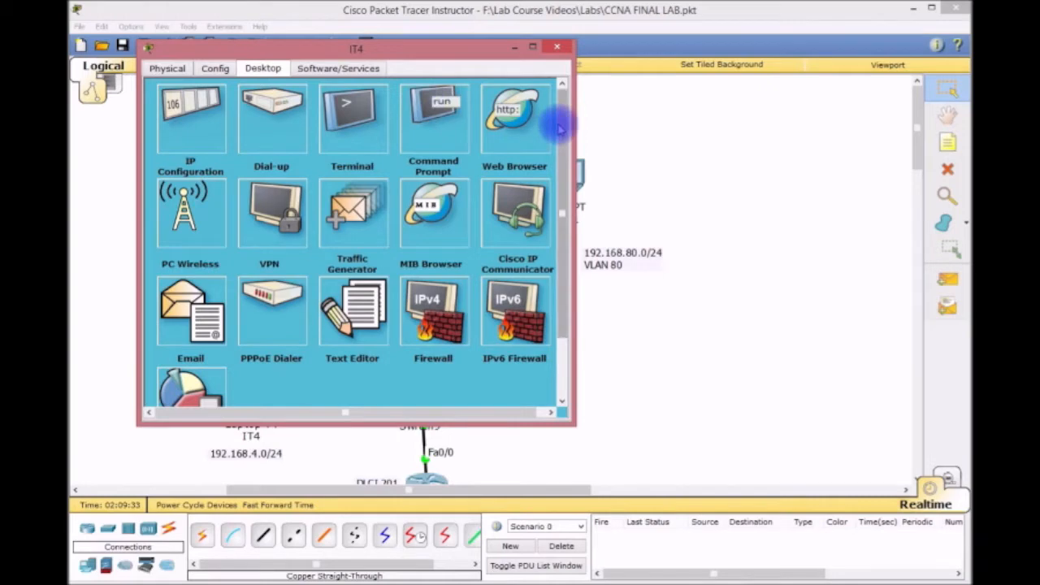
{"action": "left_click_drag", "start_coordinate": [574, 116], "coordinate": [779, 130]}
{"action": "left_click", "coordinate": [411, 115]}
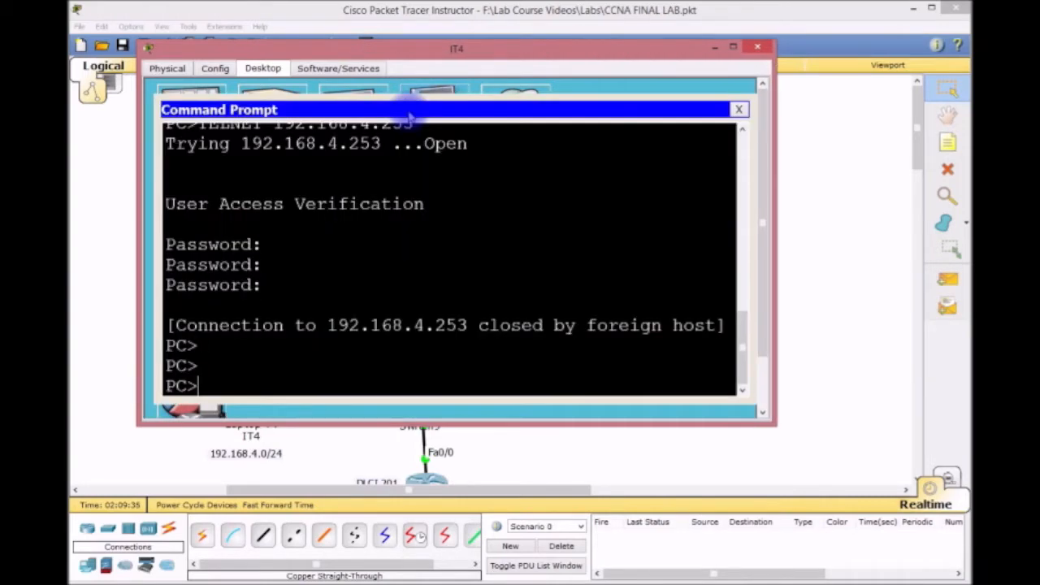
{"action": "type", "text": "PING 192"}
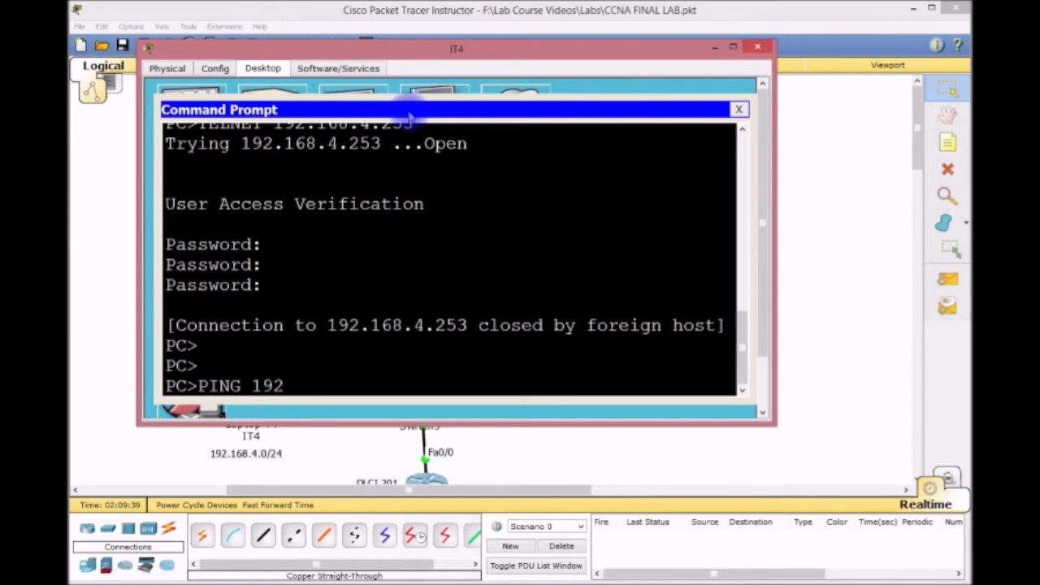
{"action": "type", "text": ".168.10.1"}
{"action": "key", "text": "Return"}
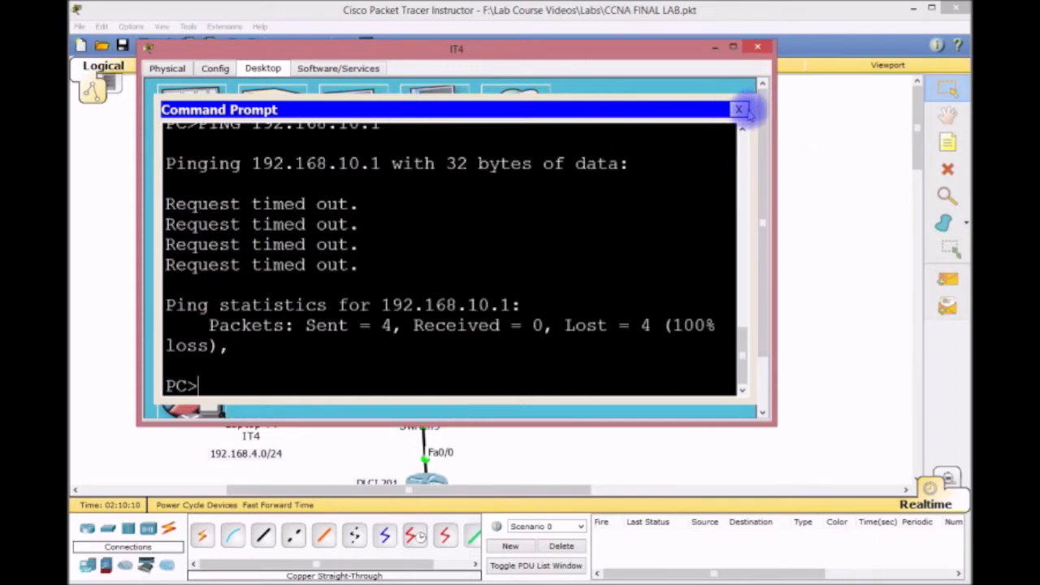
{"action": "left_click", "coordinate": [739, 110]}
{"action": "left_click", "coordinate": [757, 47]}
{"action": "scroll", "coordinate": [652, 252], "scroll_direction": "down", "scroll_amount": 3}
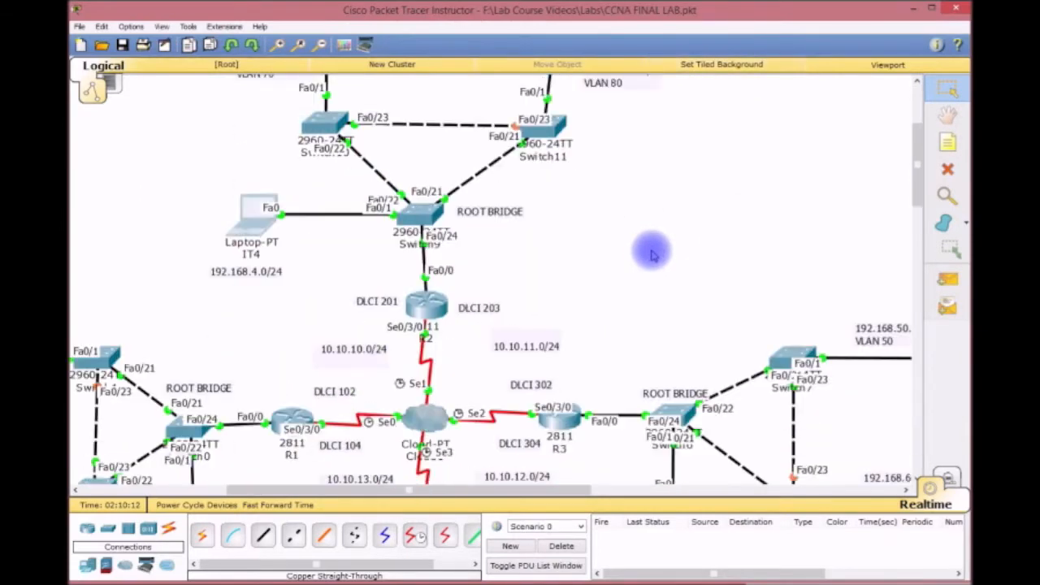
Enlarge R2's CLI window and ping 192.168.10.1 and 192.168.20.1 from R2.
{"action": "left_click", "coordinate": [432, 307]}
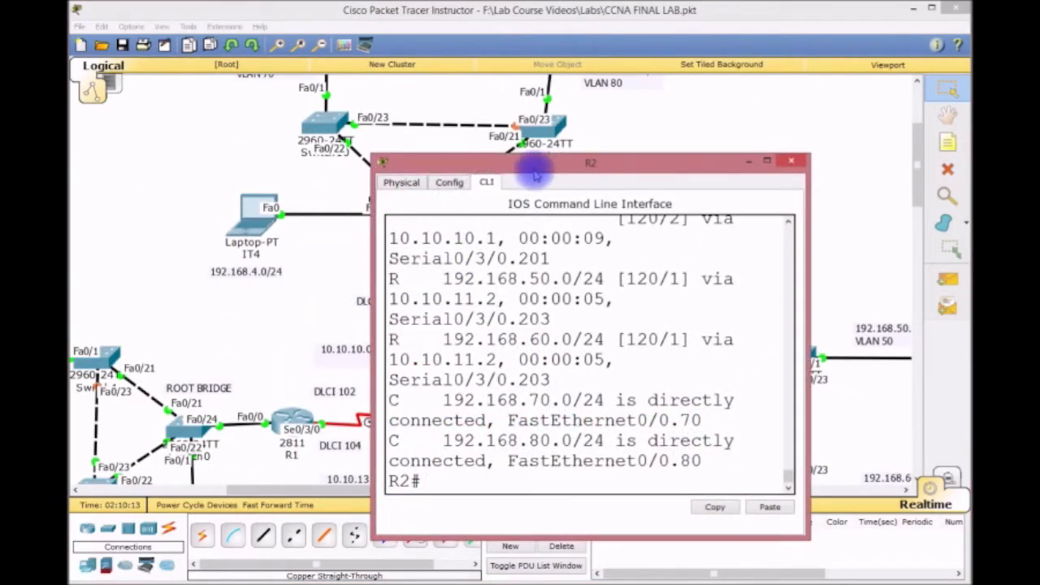
{"action": "left_click_drag", "start_coordinate": [373, 156], "coordinate": [101, 12]}
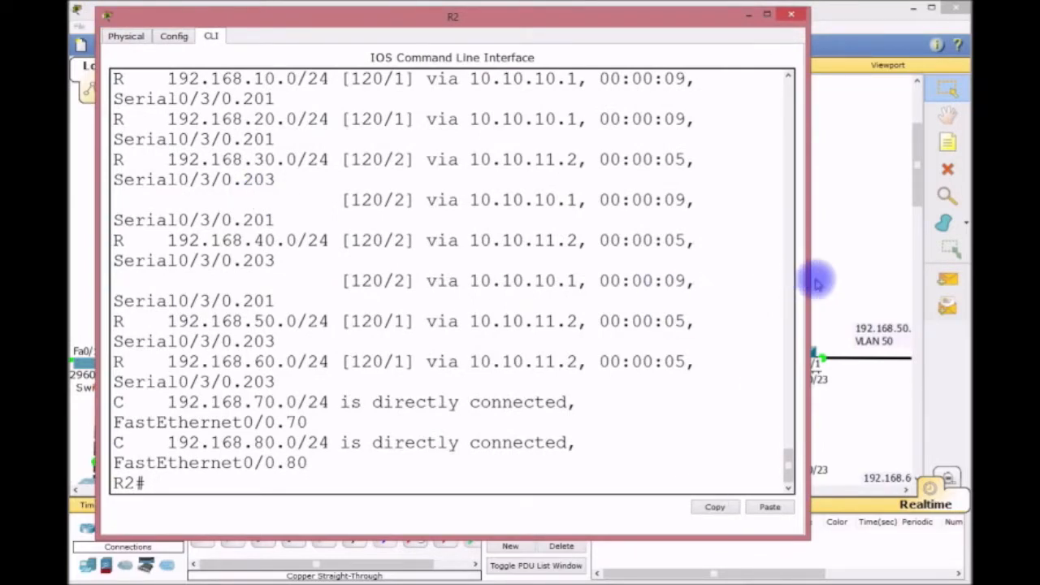
{"action": "left_click_drag", "start_coordinate": [807, 282], "coordinate": [946, 286]}
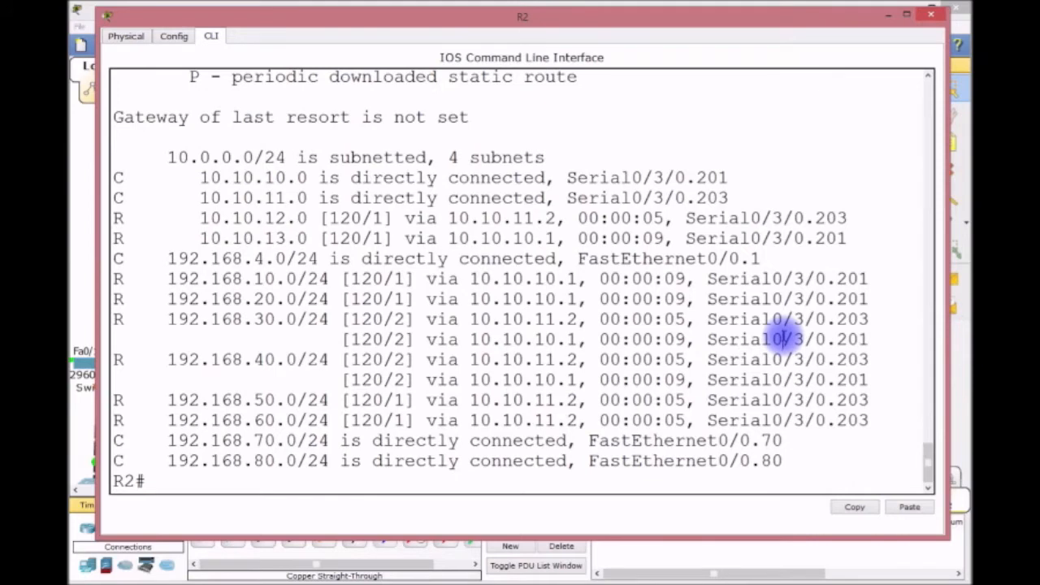
{"action": "left_click", "coordinate": [201, 484]}
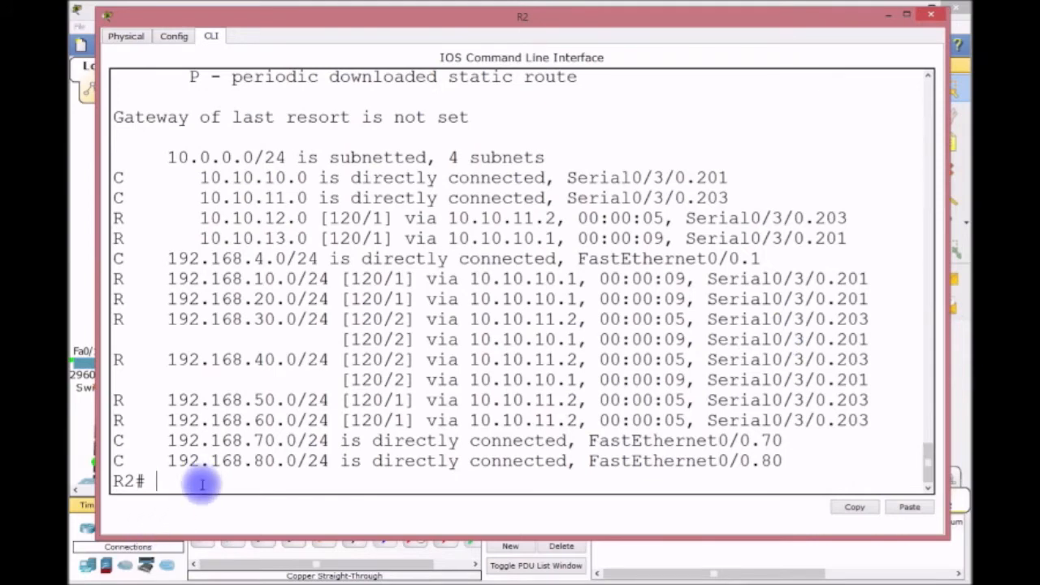
{"action": "type", "text": "PING 192.168."}
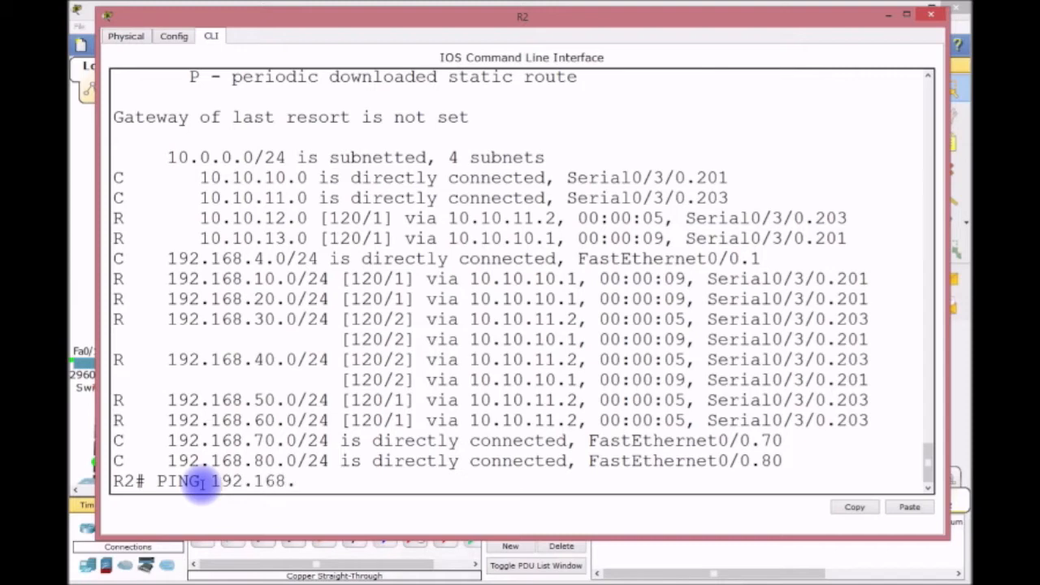
{"action": "type", "text": "10.1"}
{"action": "key", "text": "Return"}
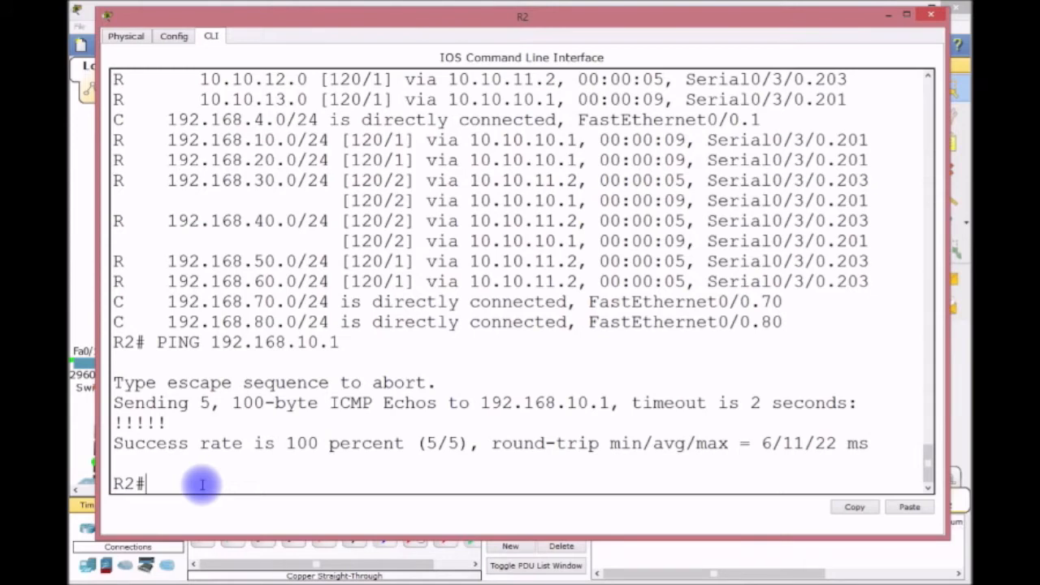
{"action": "key", "text": "Up"}
{"action": "key", "text": "BackSpace"}
{"action": "key", "text": "BackSpace"}
{"action": "key", "text": "BackSpace"}
{"action": "key", "text": "BackSpace"}
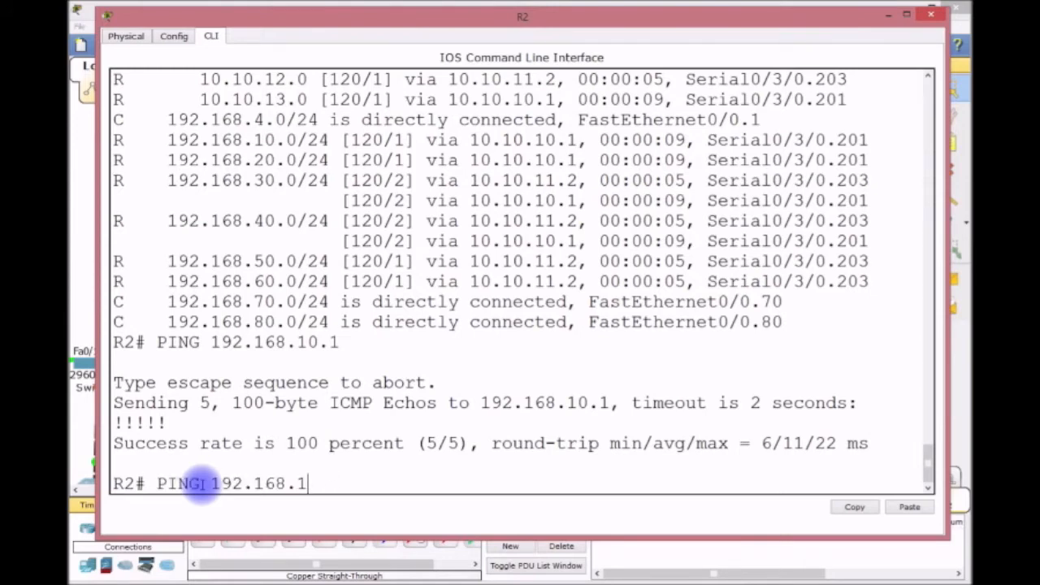
{"action": "type", "text": "20.1"}
{"action": "key", "text": "Return"}
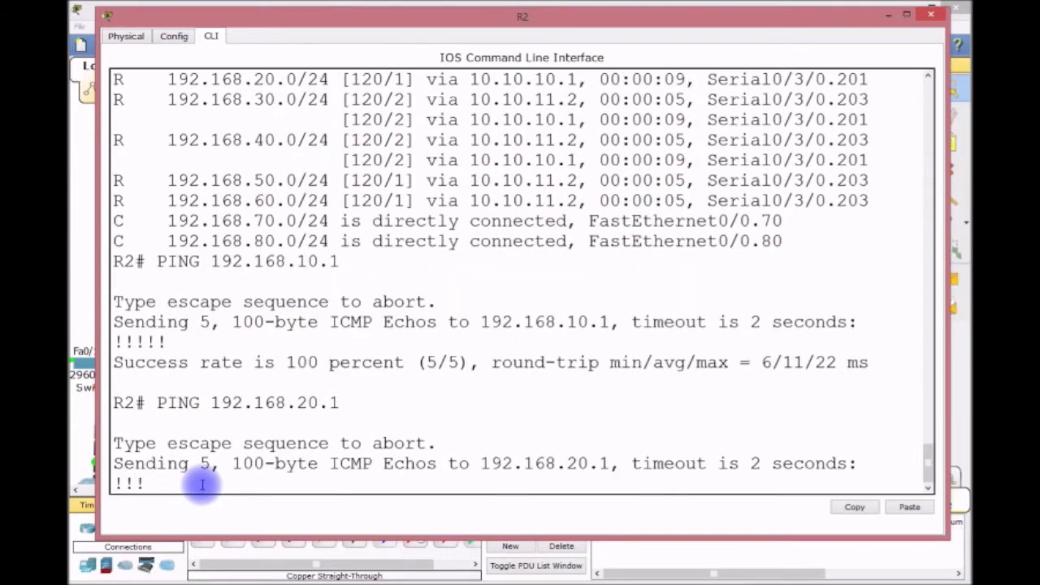
Ping 192.168.30.1, 40.1, 50.1 and 60.1 from R2, all succeeding at 100%.
{"action": "key", "text": "Up"}
{"action": "key", "text": "Up"}
{"action": "key", "text": "BackSpace"}
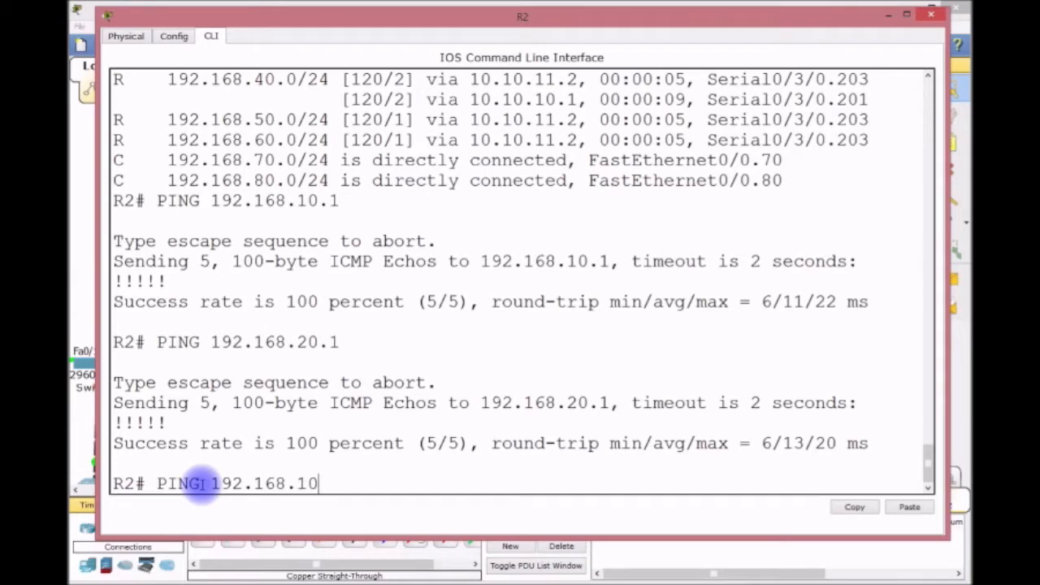
{"action": "key", "text": "BackSpace"}
{"action": "type", "text": "30.1"}
{"action": "key", "text": "Return"}
{"action": "key", "text": "Up"}
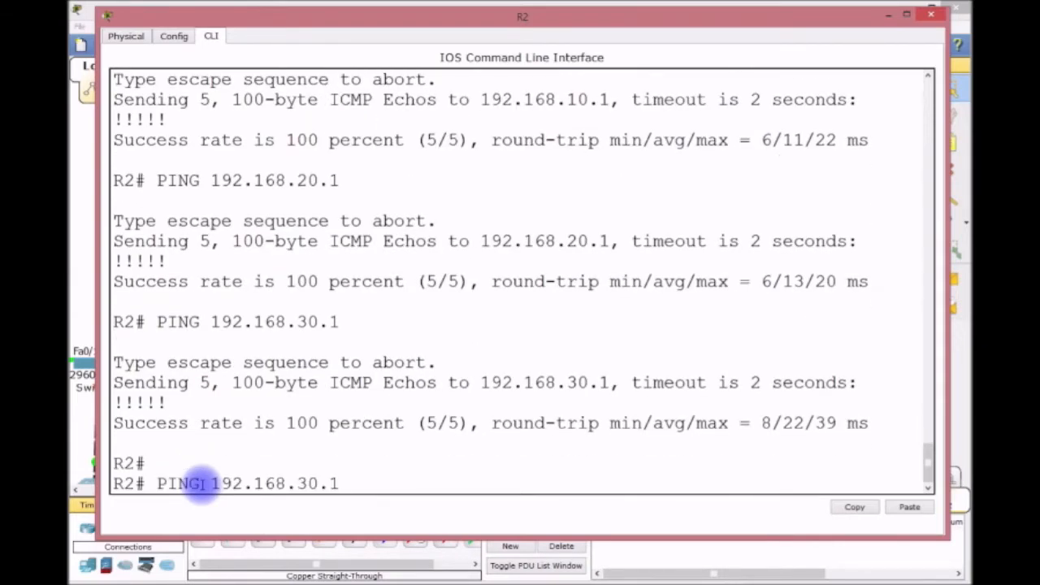
{"action": "key", "text": "BackSpace"}
{"action": "key", "text": "BackSpace"}
{"action": "type", "text": "40"}
{"action": "key", "text": "Return"}
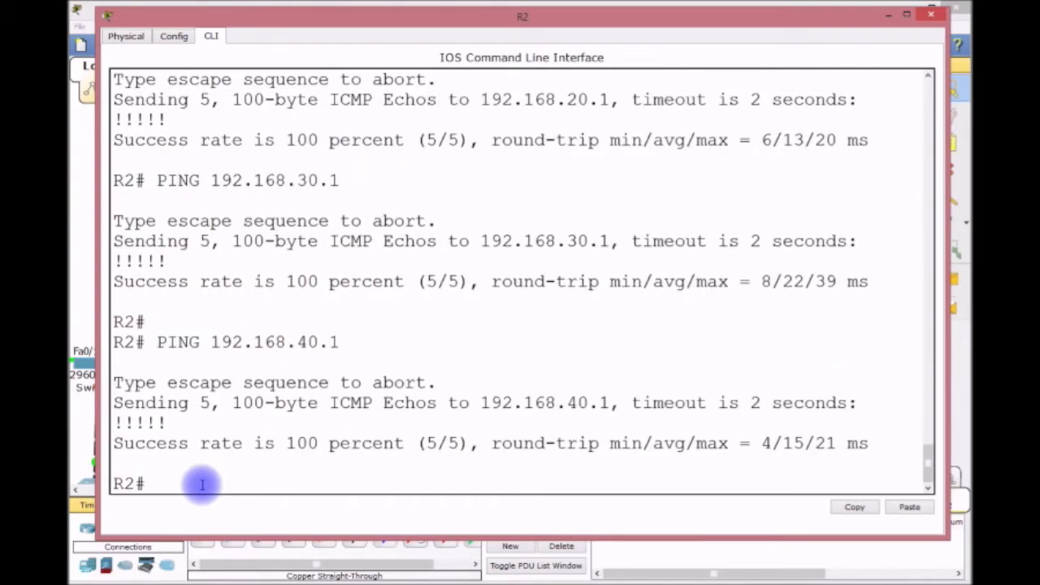
{"action": "key", "text": "Up"}
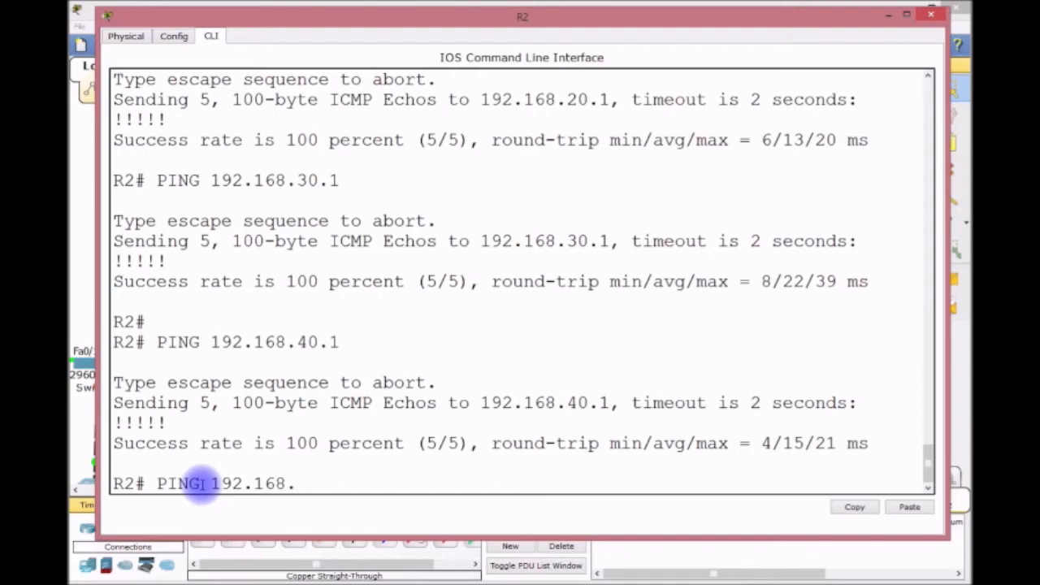
{"action": "key", "text": "Return"}
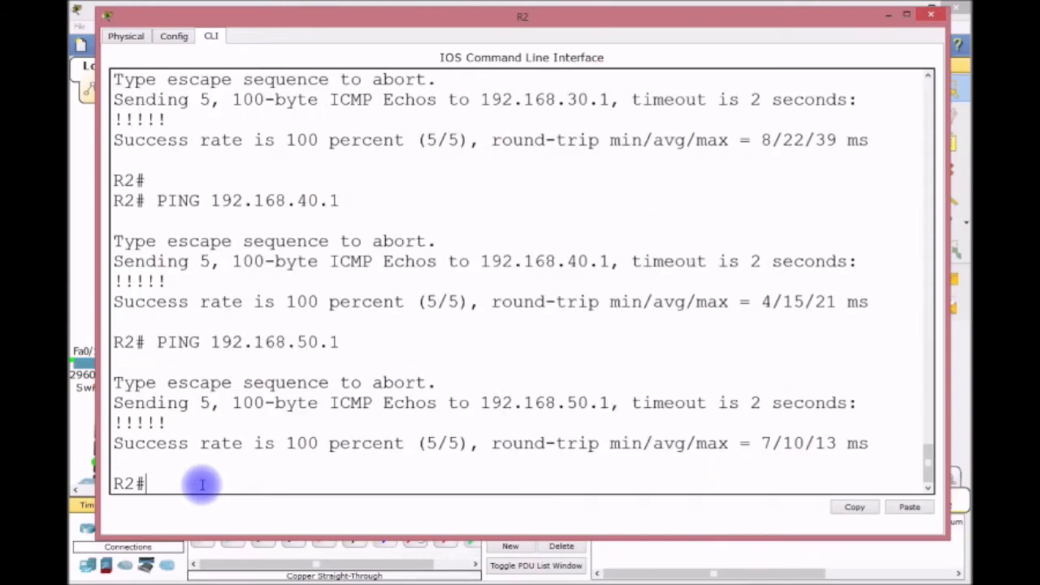
{"action": "key", "text": "Up"}
{"action": "type", "text": "60.1"}
{"action": "key", "text": "Return"}
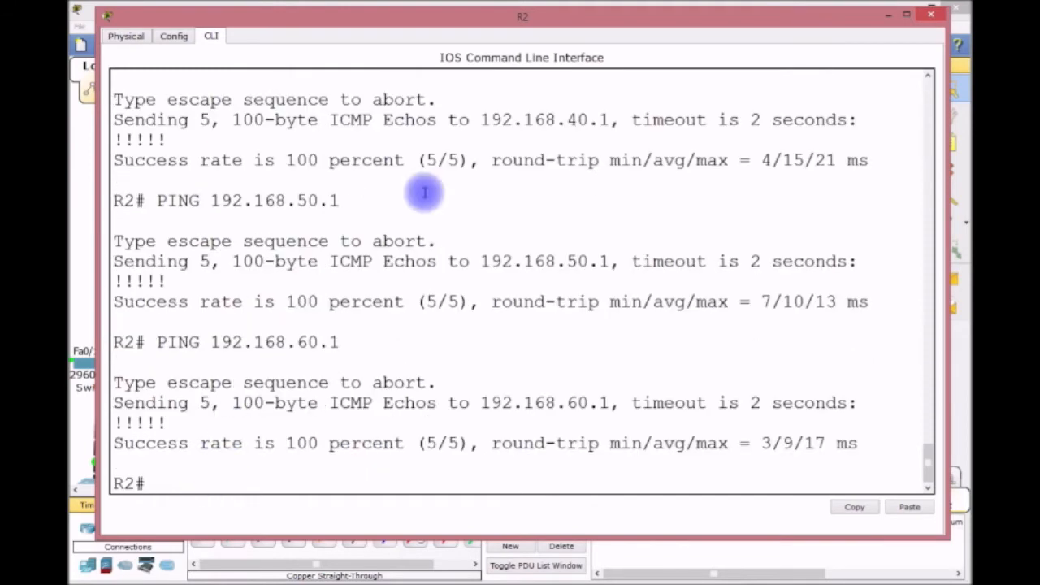
{"action": "left_click", "coordinate": [889, 16]}
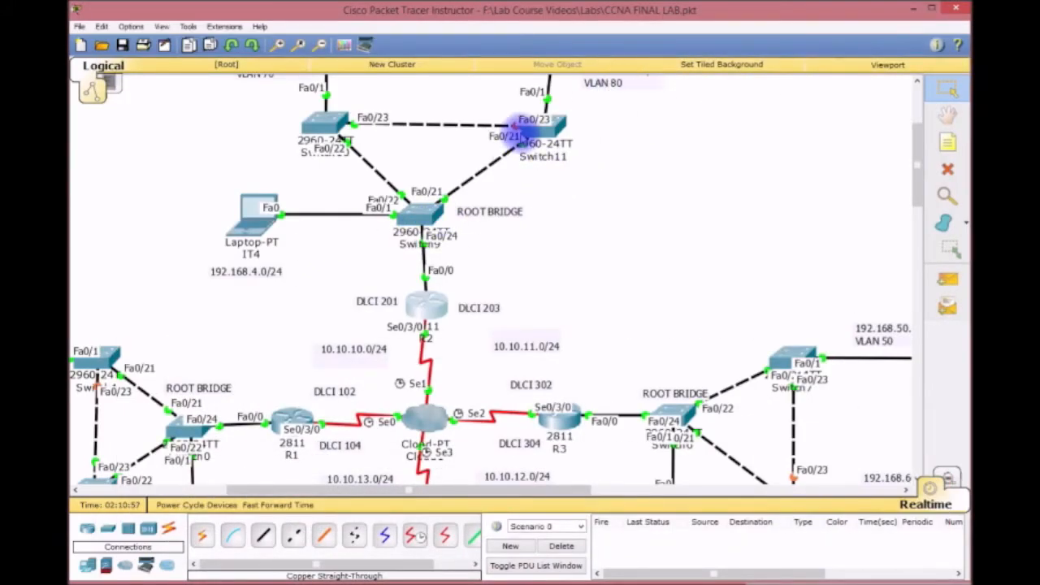
Check Laptop0's IP configuration.
{"action": "scroll", "coordinate": [527, 177], "scroll_direction": "up", "scroll_amount": 3}
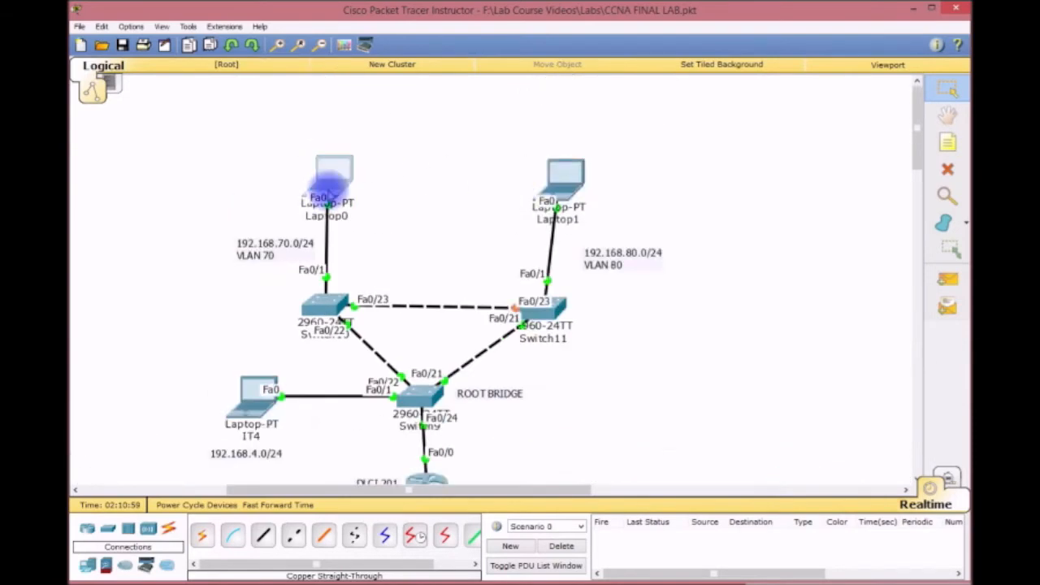
{"action": "left_click", "coordinate": [329, 190]}
{"action": "left_click", "coordinate": [435, 218]}
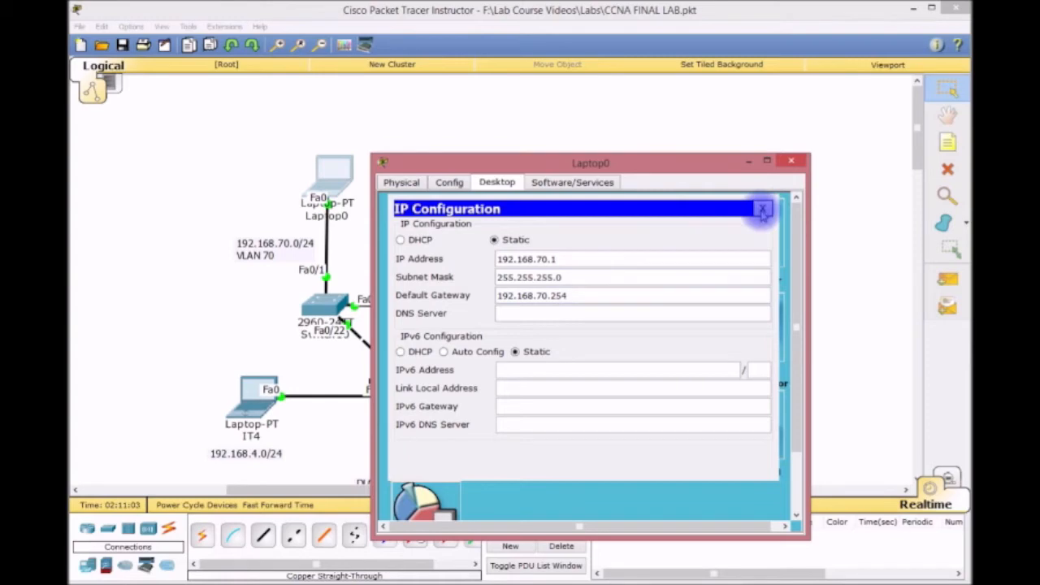
{"action": "left_click", "coordinate": [764, 209]}
From Laptop0, ping gateways 192.168.70.254, 192.168.80.254 and 192.168.50.254.
{"action": "left_click", "coordinate": [687, 226]}
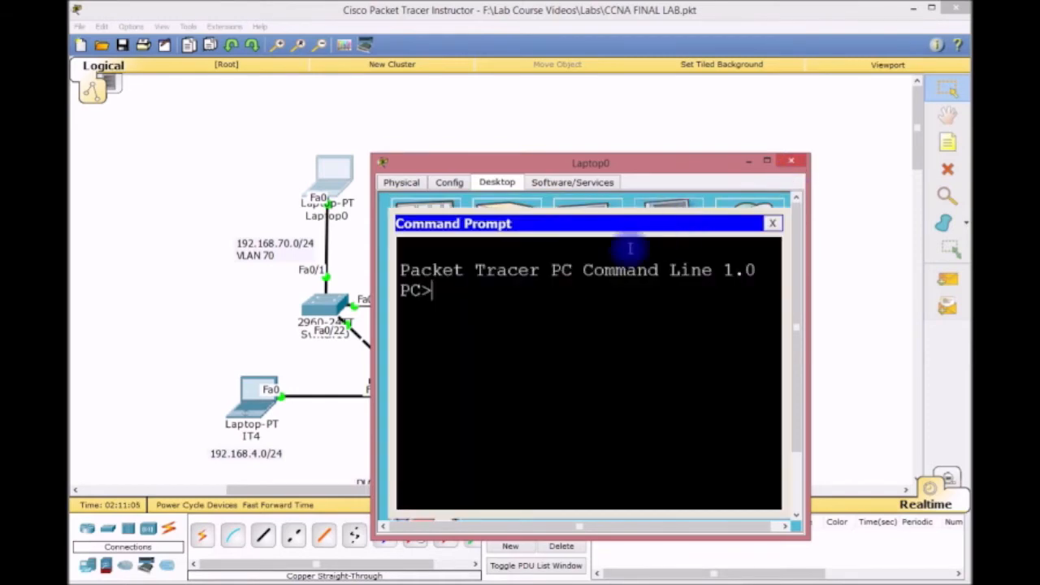
{"action": "type", "text": "PING 192.168.70.254"}
{"action": "key", "text": "Return"}
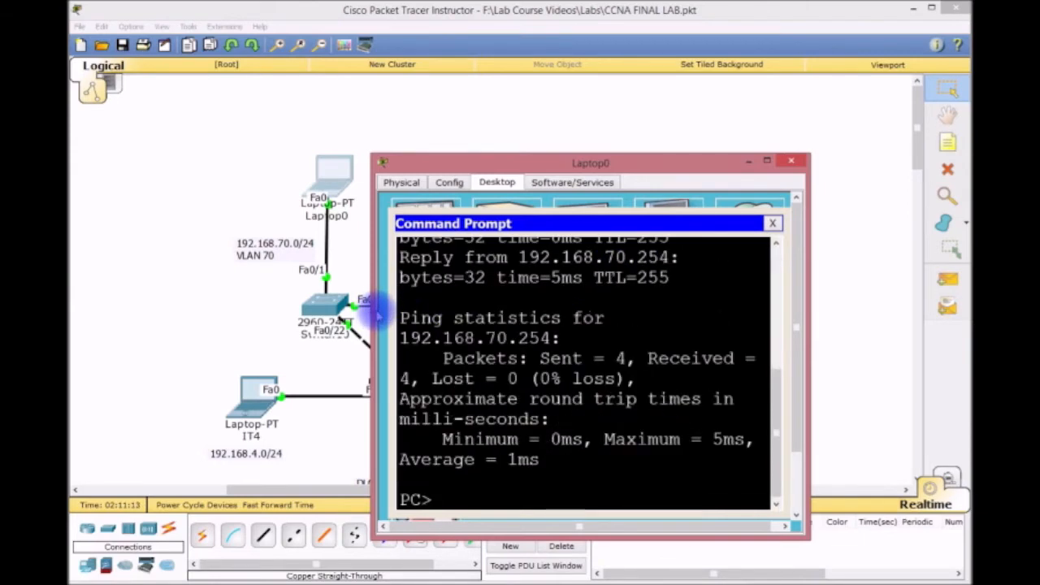
{"action": "left_click_drag", "start_coordinate": [372, 319], "coordinate": [170, 318]}
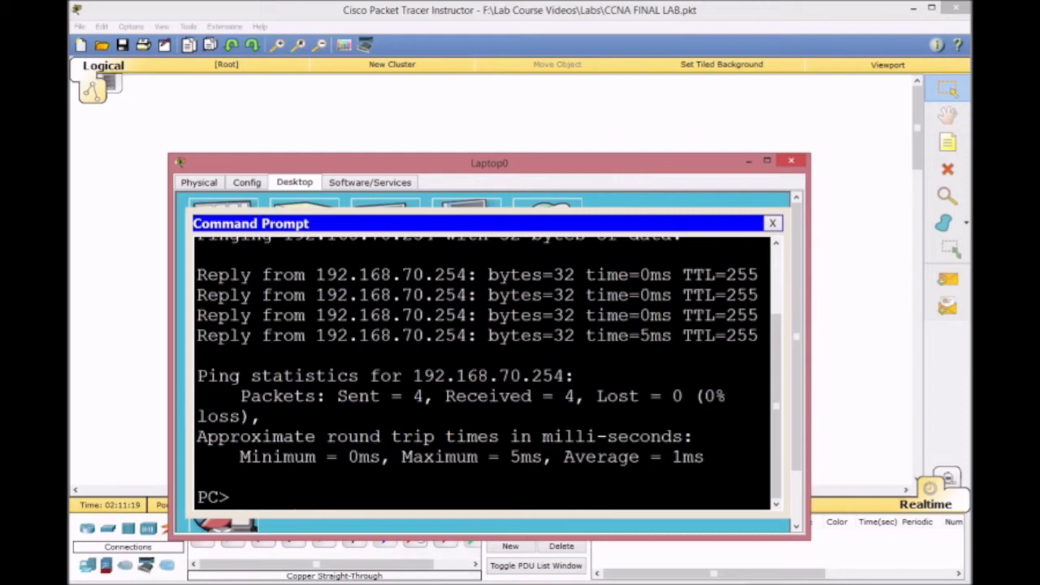
{"action": "key", "text": "Up"}
{"action": "key", "text": "BackSpace"}
{"action": "key", "text": "BackSpace"}
{"action": "key", "text": "BackSpace"}
{"action": "key", "text": "BackSpace"}
{"action": "key", "text": "BackSpace"}
{"action": "key", "text": "BackSpace"}
{"action": "type", "text": "80.254"}
{"action": "key", "text": "Return"}
{"action": "key", "text": "ctrl+c"}
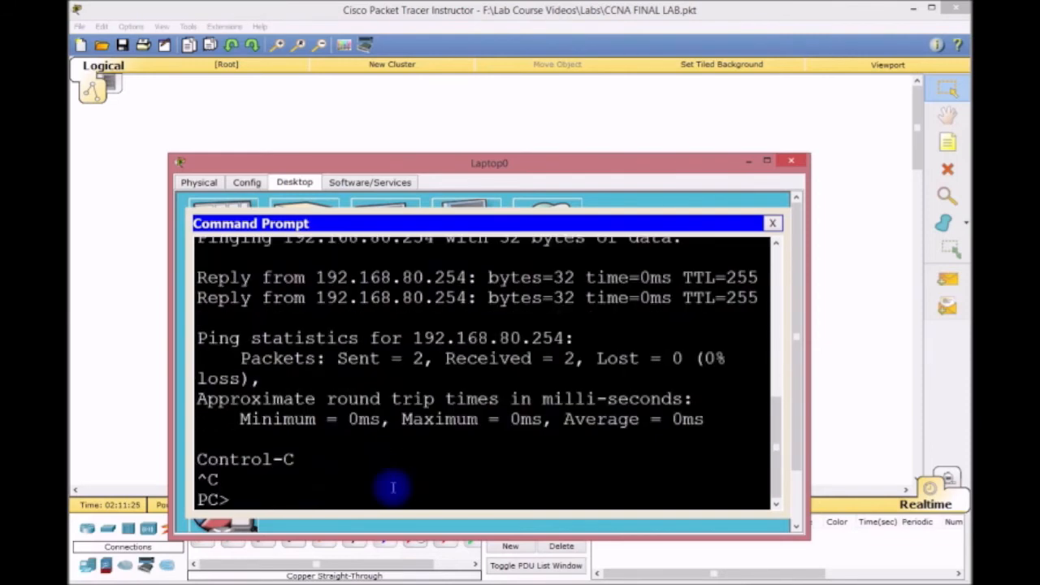
{"action": "key", "text": "Up"}
{"action": "key", "text": "BackSpace"}
{"action": "key", "text": "BackSpace"}
{"action": "key", "text": "BackSpace"}
{"action": "key", "text": "BackSpace"}
{"action": "key", "text": "BackSpace"}
{"action": "key", "text": "BackSpace"}
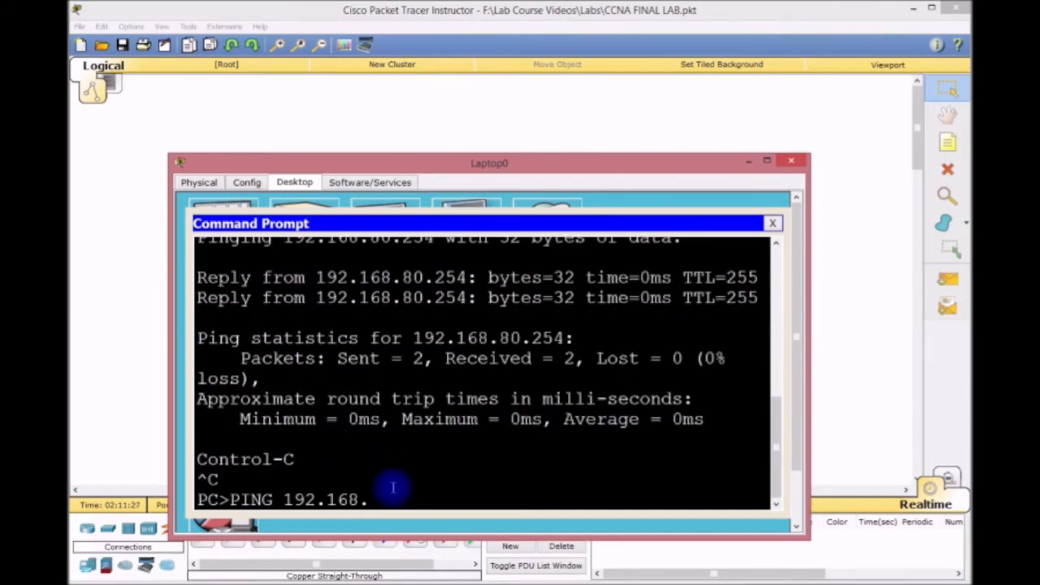
{"action": "type", "text": "50.254"}
{"action": "key", "text": "Return"}
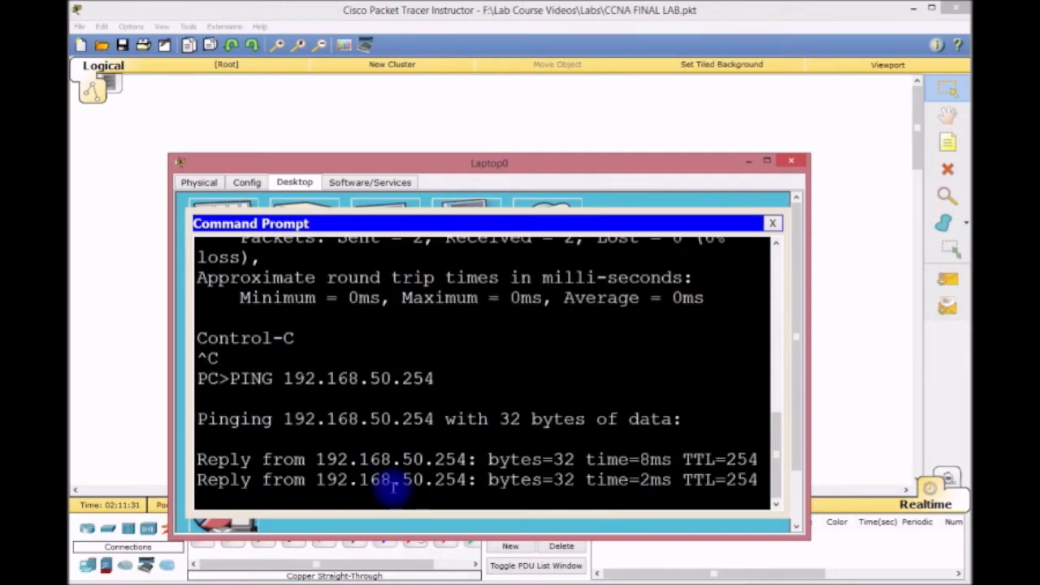
{"action": "key", "text": "ctrl+c"}
Ping gateways 192.168.60.254, 192.168.40.254 and 192.168.30.254 from Laptop0.
{"action": "key", "text": "Up"}
{"action": "key", "text": "Up"}
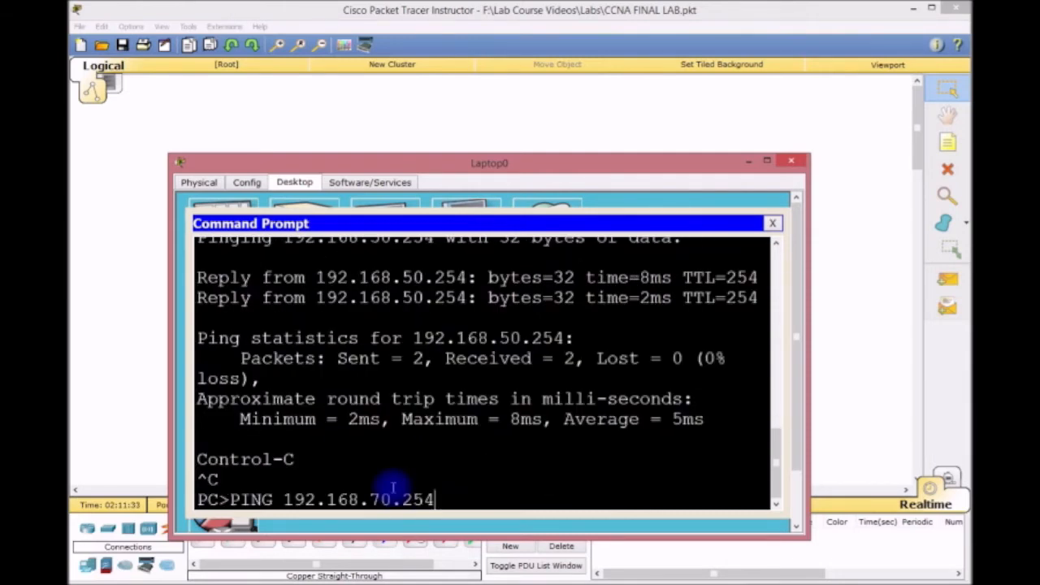
{"action": "key", "text": "BackSpace"}
{"action": "key", "text": "BackSpace"}
{"action": "key", "text": "BackSpace"}
{"action": "key", "text": "BackSpace"}
{"action": "type", "text": "60.254"}
{"action": "key", "text": "Return"}
{"action": "key", "text": "ctrl+c"}
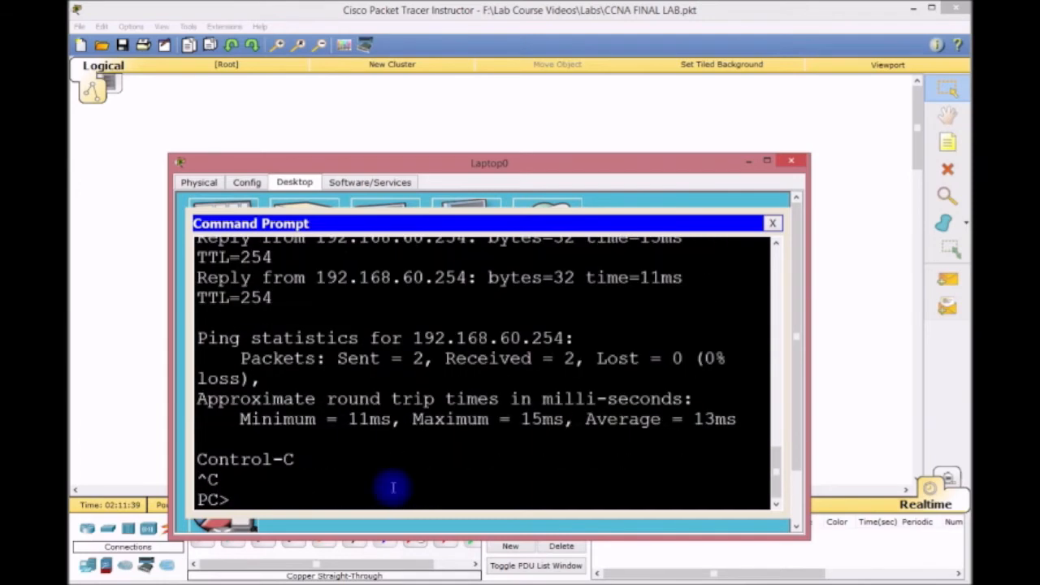
{"action": "key", "text": "Up"}
{"action": "key", "text": "BackSpace"}
{"action": "key", "text": "BackSpace"}
{"action": "key", "text": "BackSpace"}
{"action": "key", "text": "BackSpace"}
{"action": "key", "text": "BackSpace"}
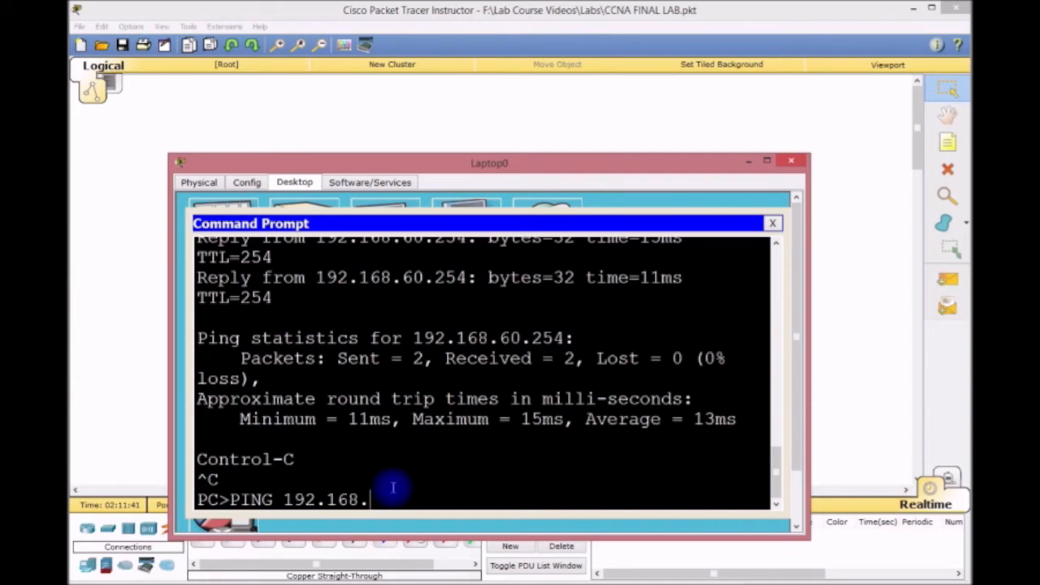
{"action": "type", "text": "40.254"}
{"action": "key", "text": "Return"}
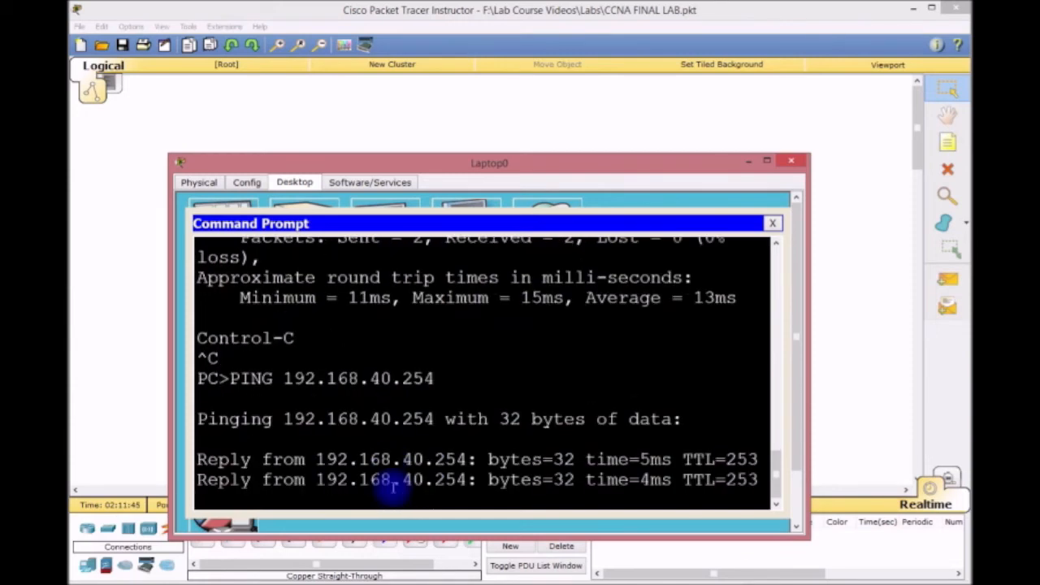
{"action": "key", "text": "ctrl+c"}
{"action": "key", "text": "Up"}
{"action": "key", "text": "BackSpace"}
{"action": "key", "text": "BackSpace"}
{"action": "key", "text": "BackSpace"}
{"action": "key", "text": "BackSpace"}
{"action": "type", "text": "30.254"}
{"action": "key", "text": "Return"}
{"action": "key", "text": "ctrl+c"}
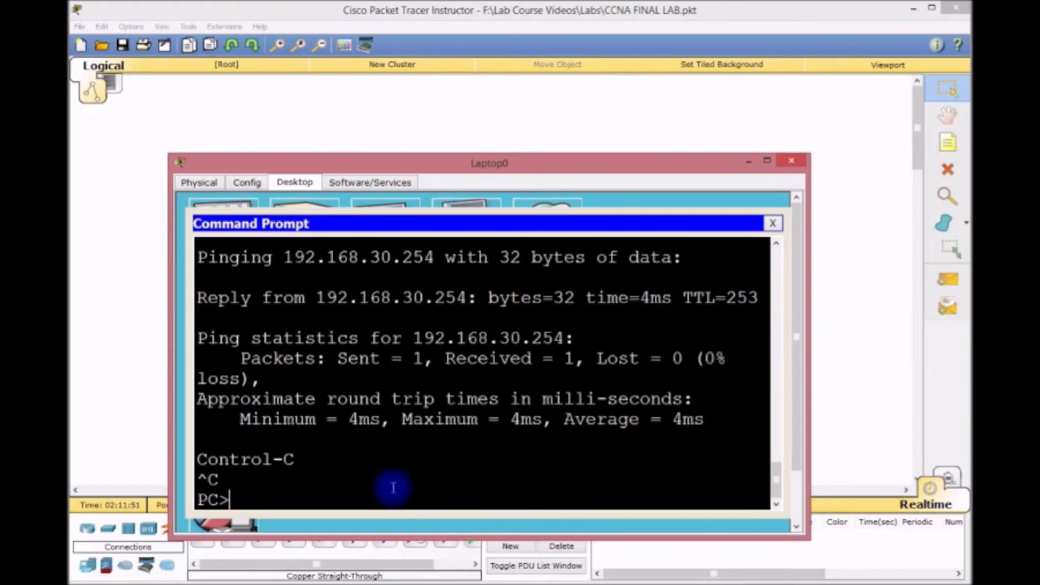
Ping 192.168.20.254, 192.168.10.254 and host 192.168.10.1 from Laptop0, all replying 4 of 4.
{"action": "key", "text": "Up"}
{"action": "key", "text": "BackSpace"}
{"action": "key", "text": "BackSpace"}
{"action": "key", "text": "BackSpace"}
{"action": "key", "text": "BackSpace"}
{"action": "key", "text": "BackSpace"}
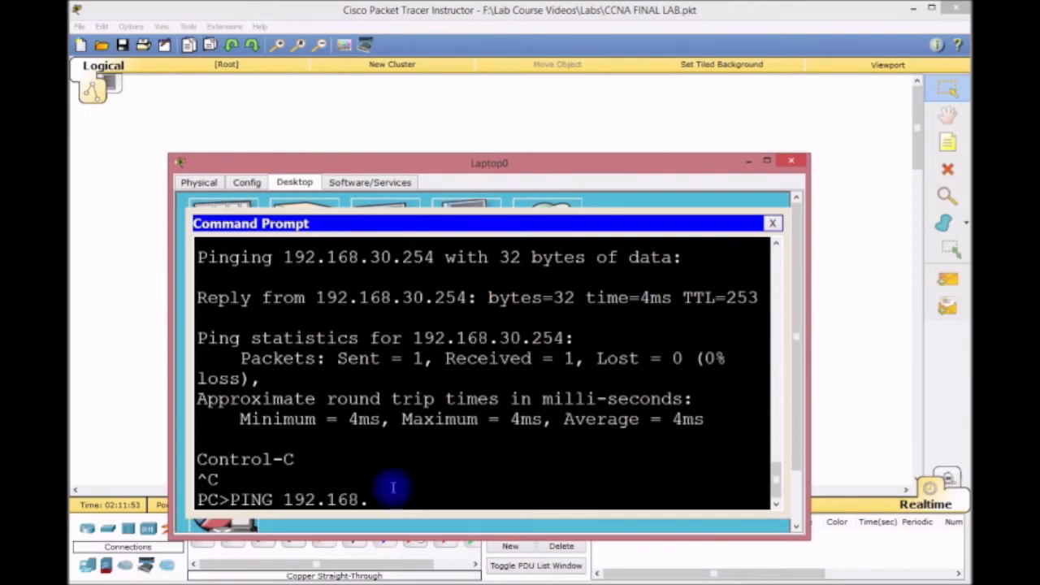
{"action": "type", "text": "20.254"}
{"action": "key", "text": "Return"}
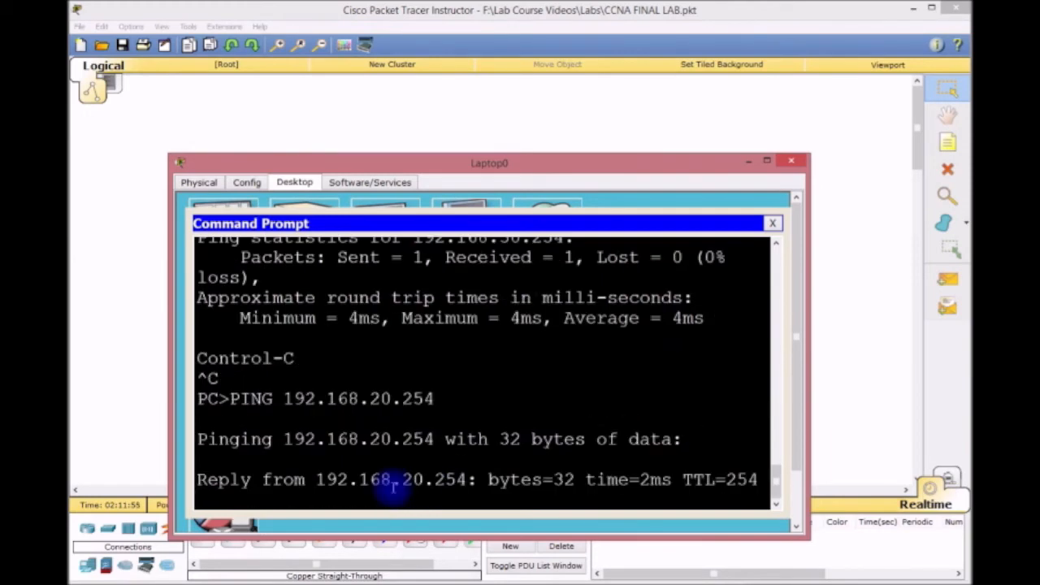
{"action": "key", "text": "ctrl+c"}
{"action": "key", "text": "Up"}
{"action": "key", "text": "Up"}
{"action": "key", "text": "Up"}
{"action": "key", "text": "BackSpace"}
{"action": "key", "text": "BackSpace"}
{"action": "key", "text": "BackSpace"}
{"action": "key", "text": "BackSpace"}
{"action": "type", "text": "10.254"}
{"action": "key", "text": "Return"}
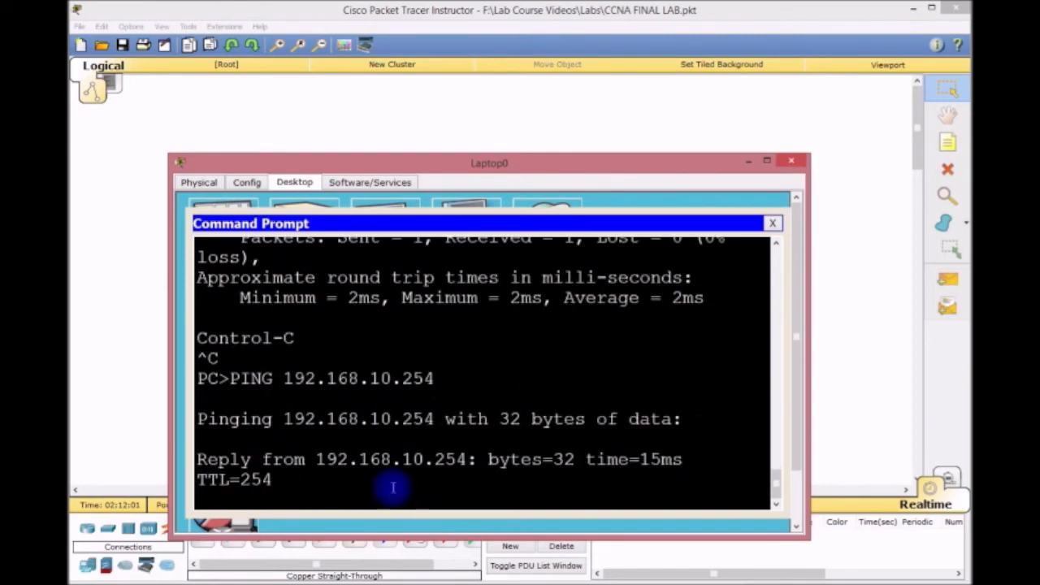
{"action": "key", "text": "ctrl+c"}
{"action": "key", "text": "Up"}
{"action": "key", "text": "BackSpace"}
{"action": "key", "text": "BackSpace"}
{"action": "key", "text": "BackSpace"}
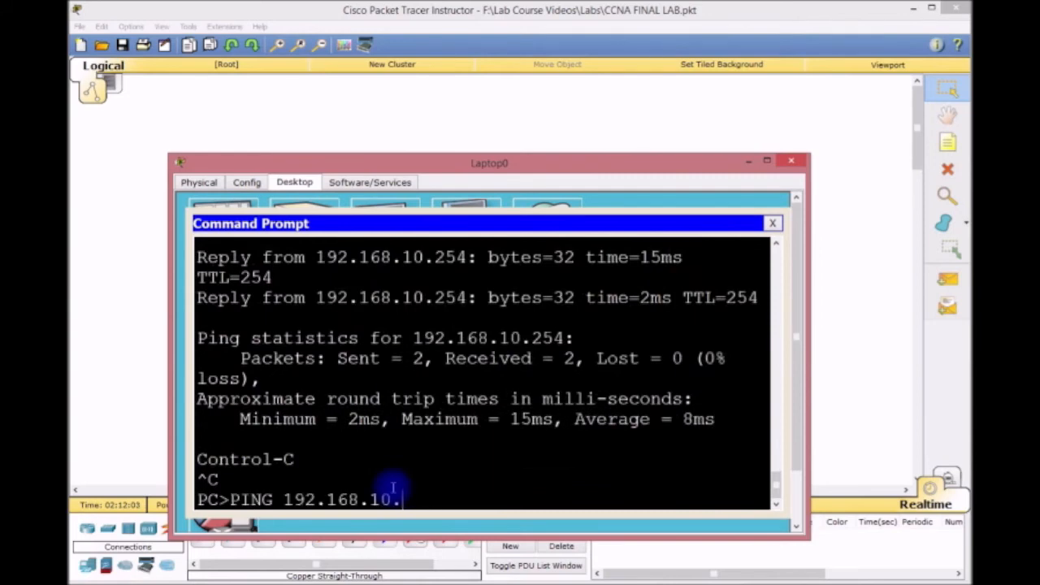
{"action": "key", "text": "Return"}
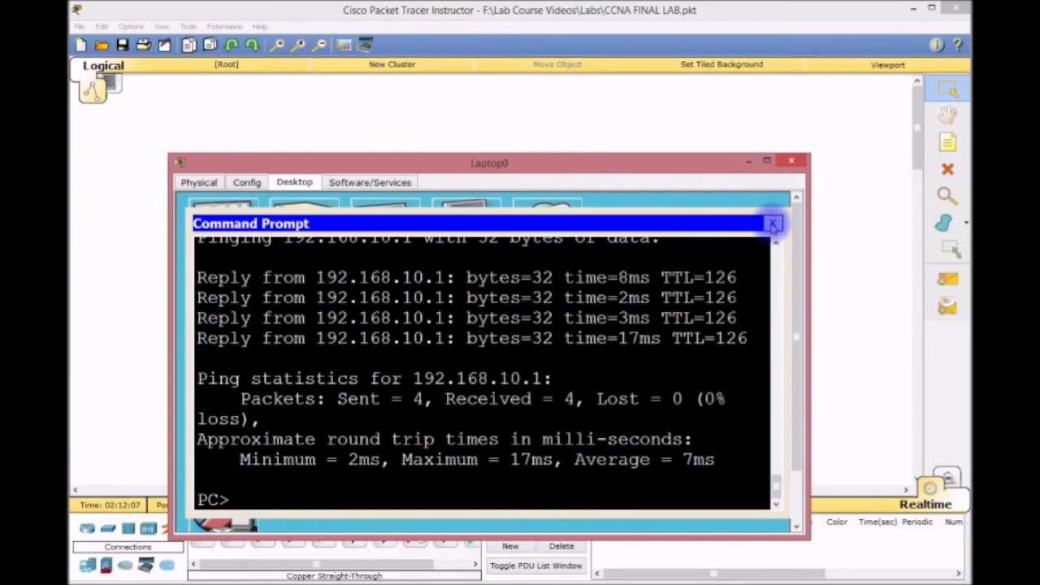
{"action": "left_click", "coordinate": [772, 224]}
Close Laptop0's window and zoom the topology out three steps.
{"action": "left_click", "coordinate": [790, 161]}
{"action": "scroll", "coordinate": [773, 199], "scroll_direction": "down", "scroll_amount": 5}
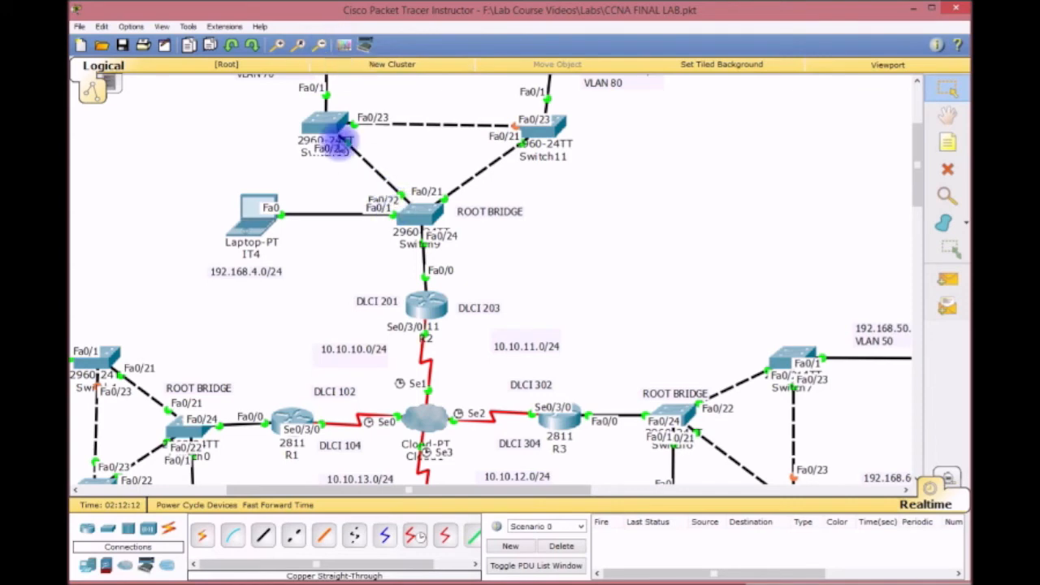
{"action": "left_click", "coordinate": [323, 46]}
{"action": "left_click", "coordinate": [324, 46]}
{"action": "left_click", "coordinate": [322, 45]}
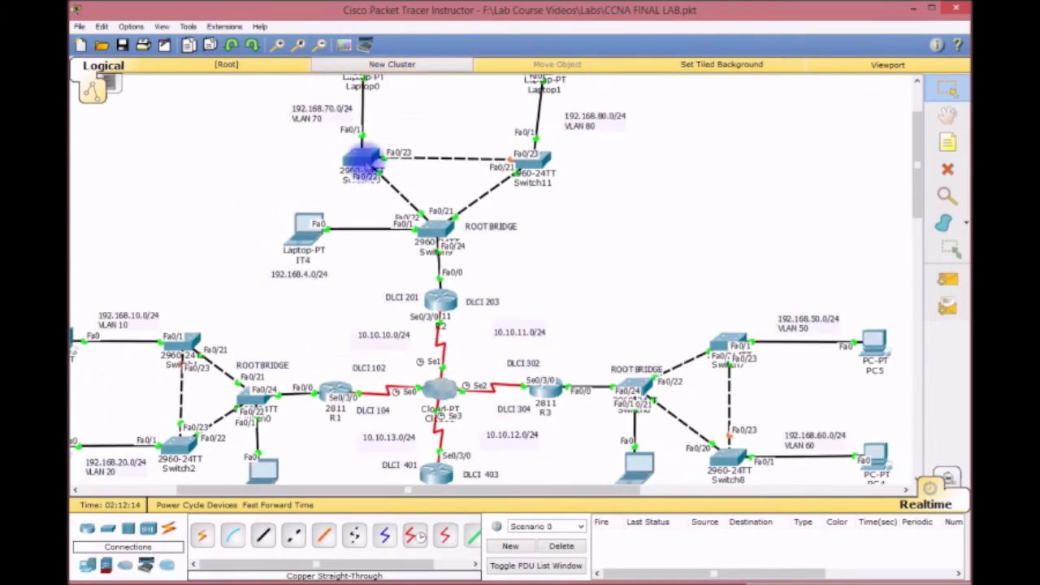
{"action": "scroll", "coordinate": [515, 302], "scroll_direction": "down", "scroll_amount": 2}
Pan across the topology and box-select PC0, PC1 and Switch2 with their VLAN labels.
{"action": "left_click_drag", "start_coordinate": [520, 491], "coordinate": [460, 487]}
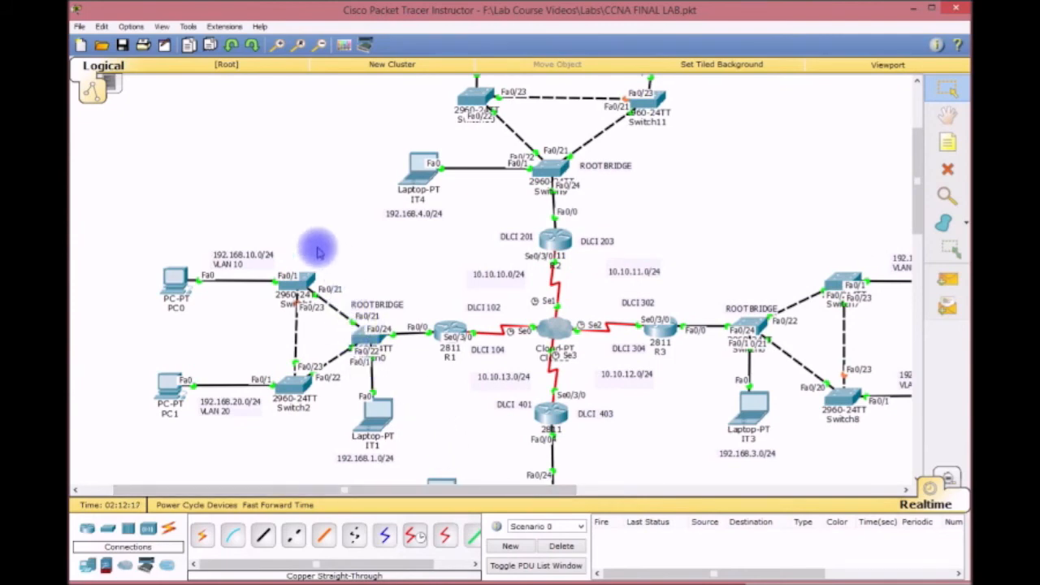
{"action": "left_click_drag", "start_coordinate": [203, 197], "coordinate": [407, 395]}
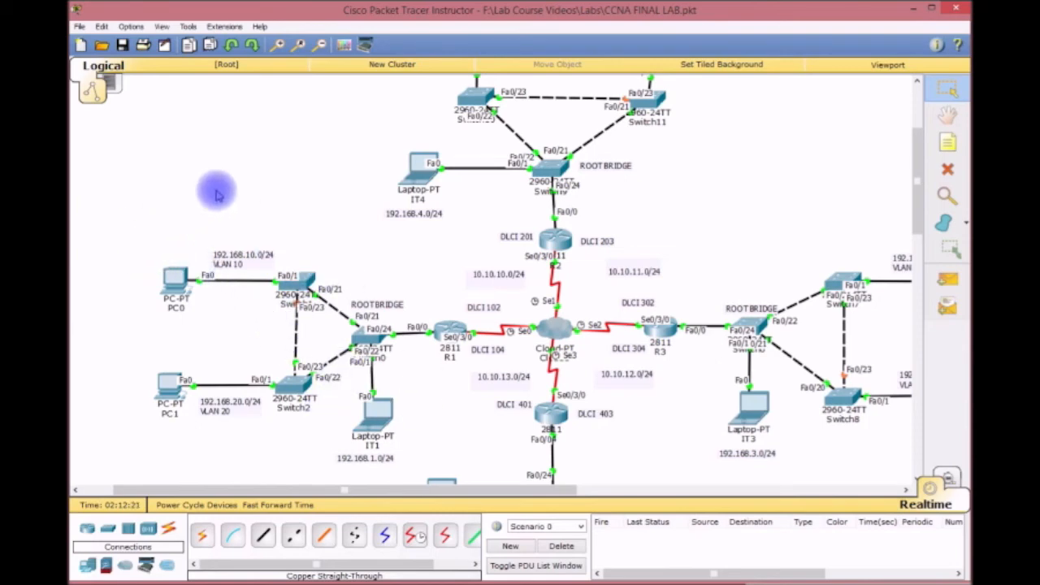
{"action": "left_click_drag", "start_coordinate": [150, 216], "coordinate": [299, 446]}
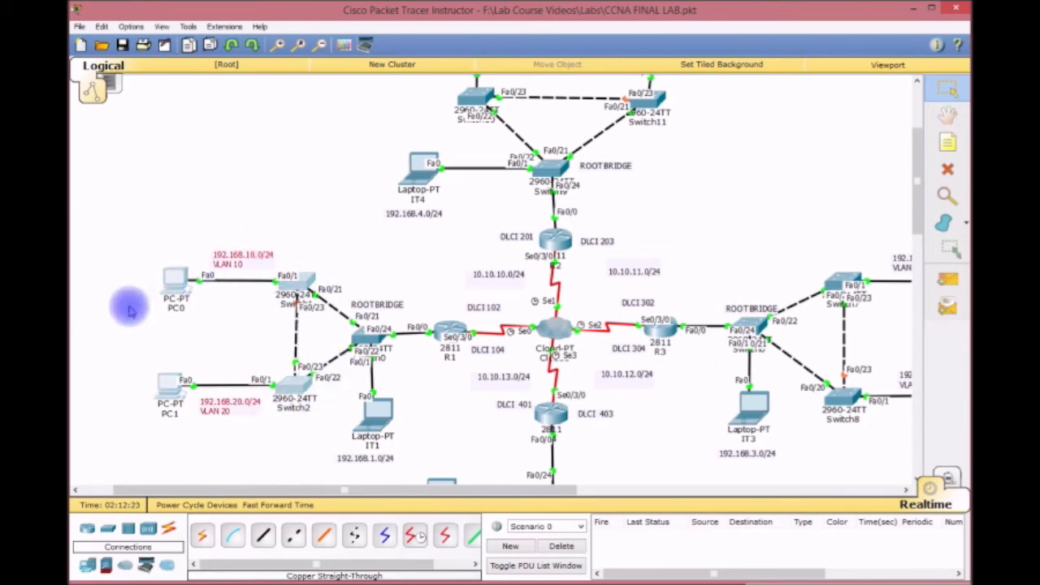
{"action": "left_click_drag", "start_coordinate": [99, 196], "coordinate": [285, 441]}
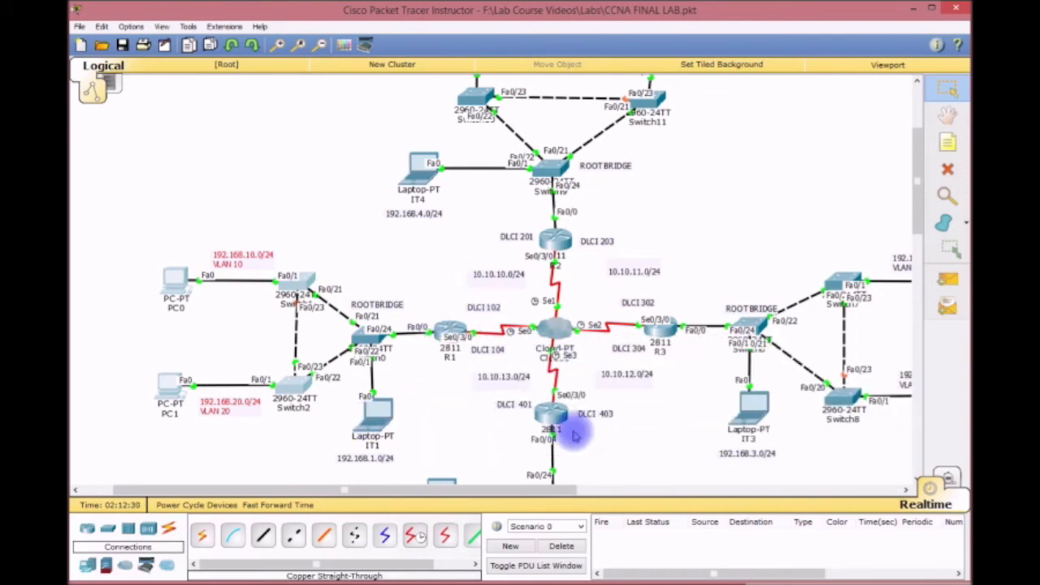
{"action": "left_click_drag", "start_coordinate": [536, 489], "coordinate": [601, 487]}
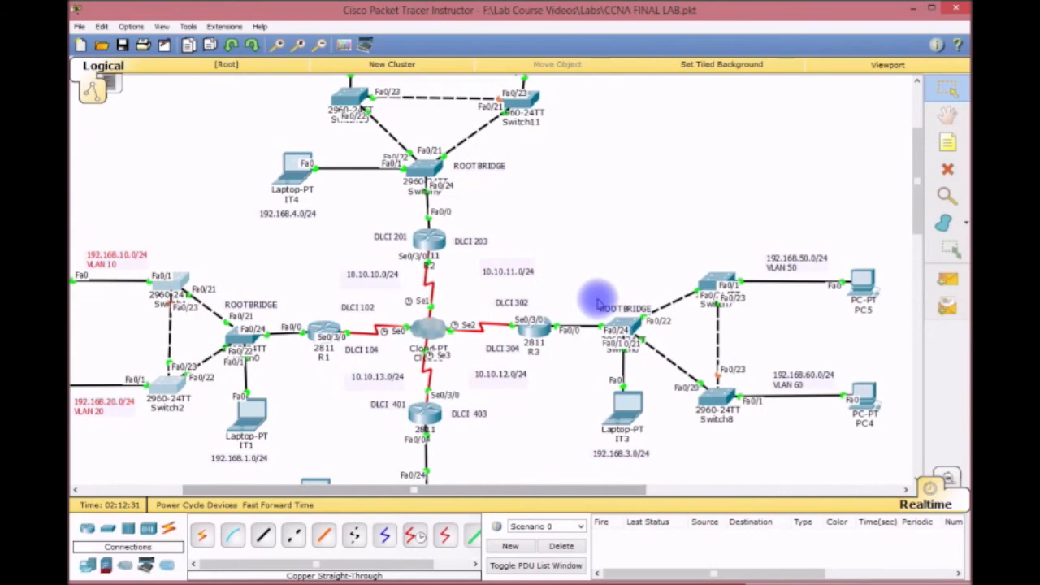
{"action": "scroll", "coordinate": [598, 284], "scroll_direction": "down", "scroll_amount": 2}
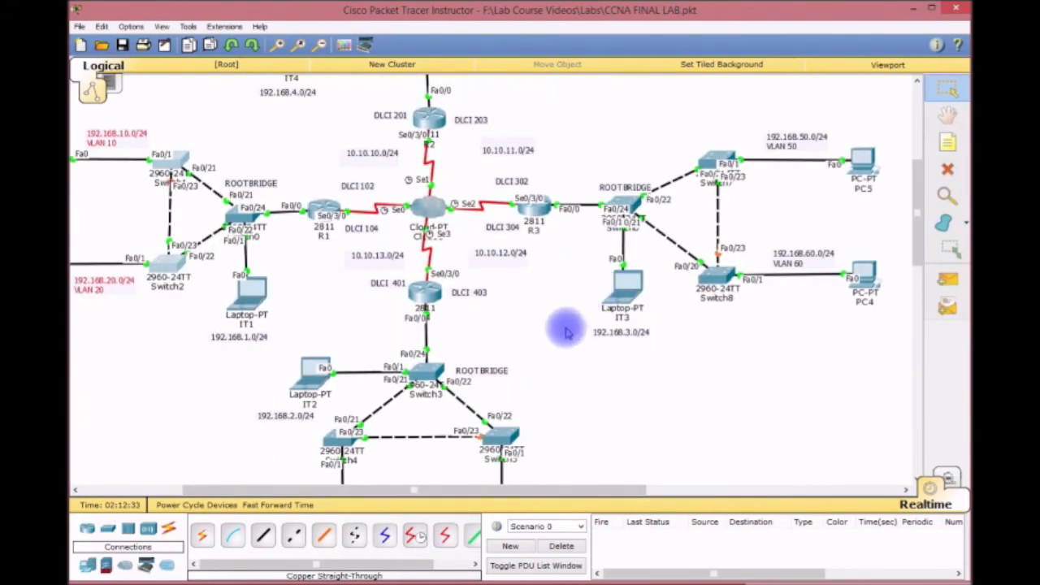